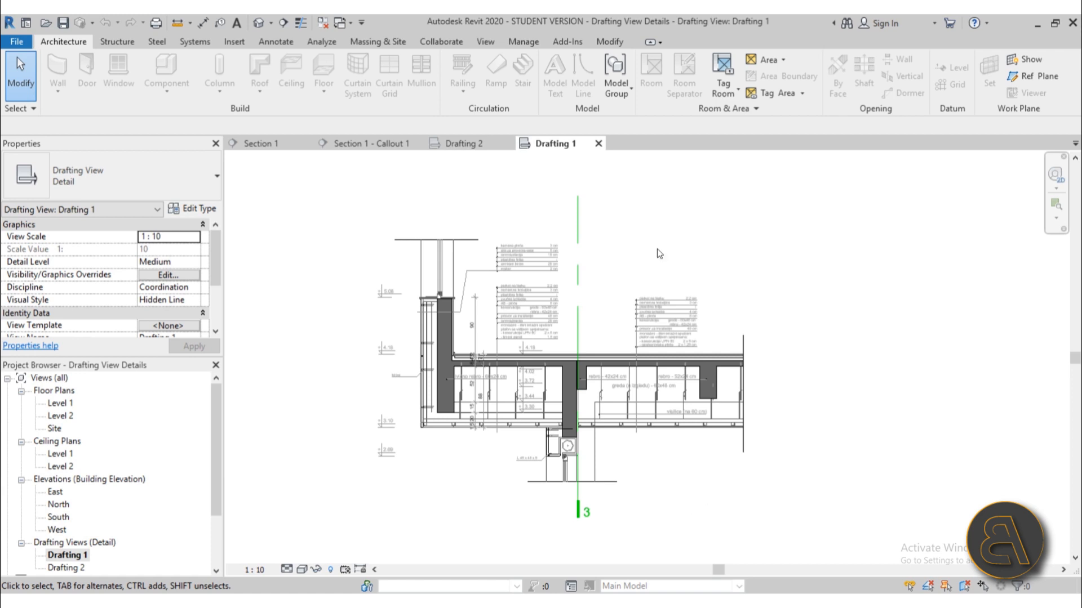
Step: Examine the Drafting 1 detail, including the parapet wall, slab layers, ceiling construction and their annotations
scroll(481, 396, "up", 5)
scroll(382, 273, "down", 1)
middle_click_drag(346, 209, 387, 310)
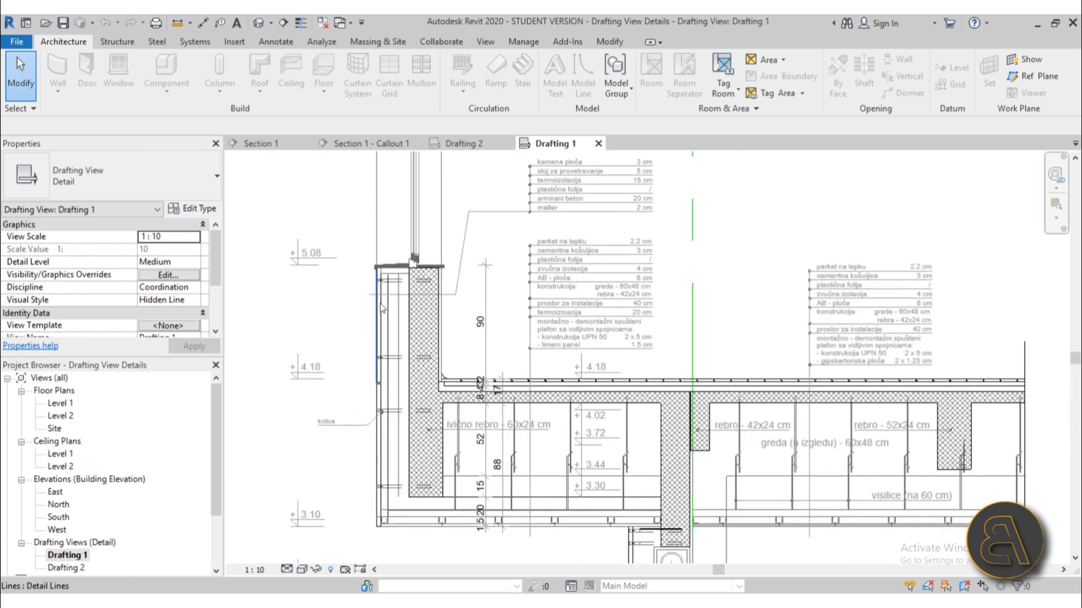
scroll(384, 307, "down", 3)
middle_click_drag(582, 411, 532, 389)
middle_click_drag(647, 281, 600, 307)
Step: In the Drafting 2 view, temporarily hide the reference raster image behind the foundation wall detail
left_click(470, 144)
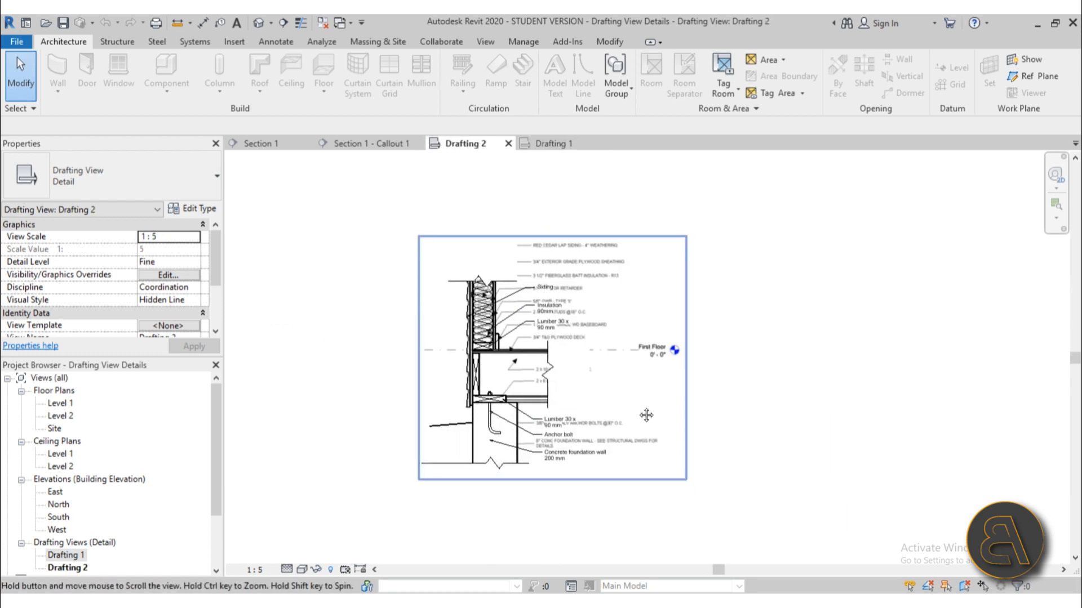
scroll(585, 370, "up", 3)
left_click(593, 331)
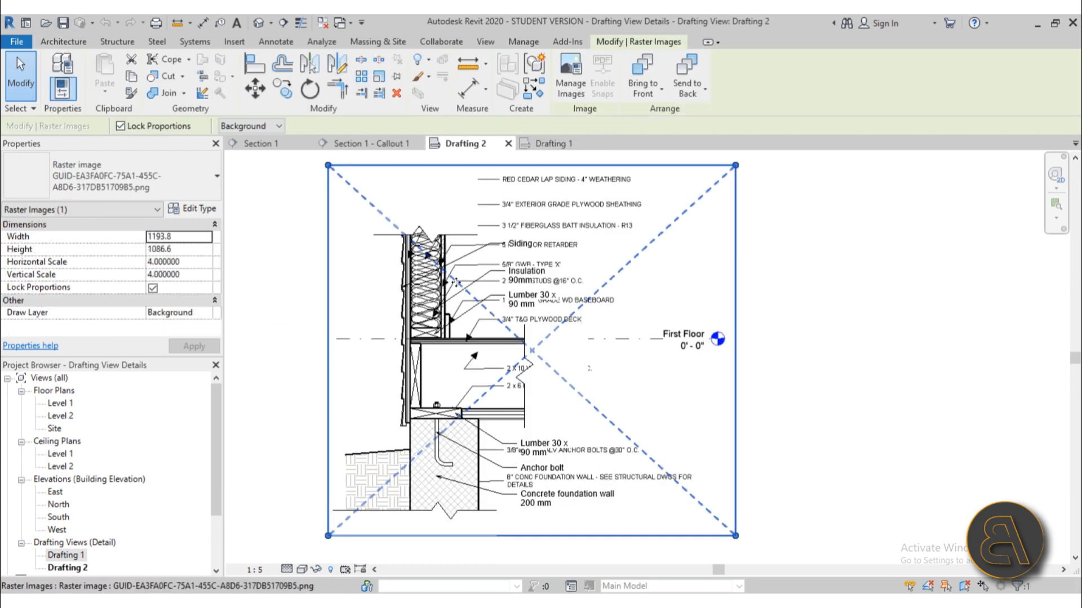
scroll(648, 365, "down", 2)
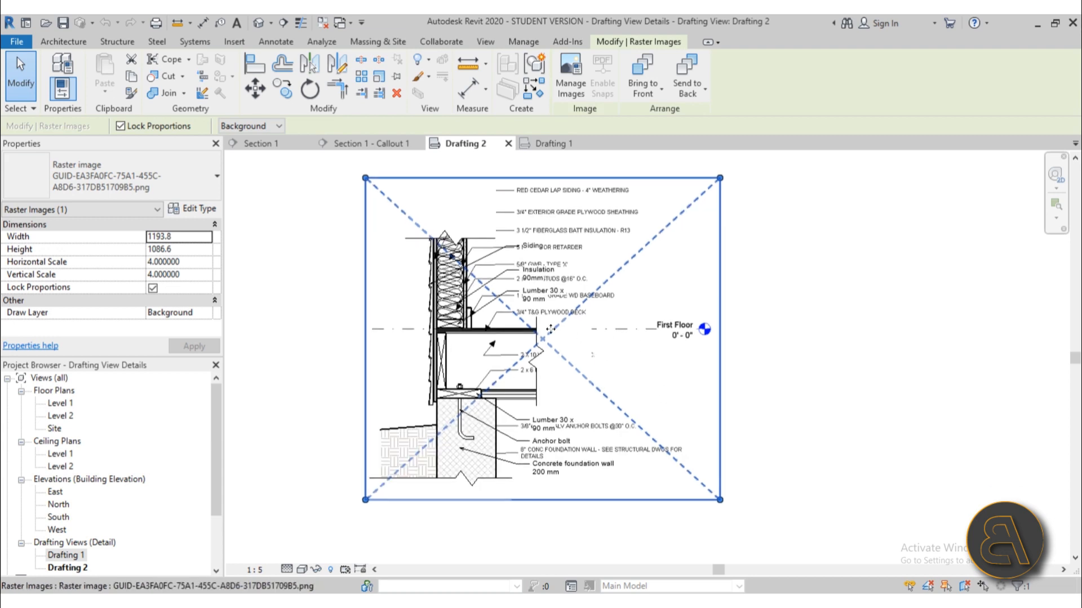
left_click(329, 571)
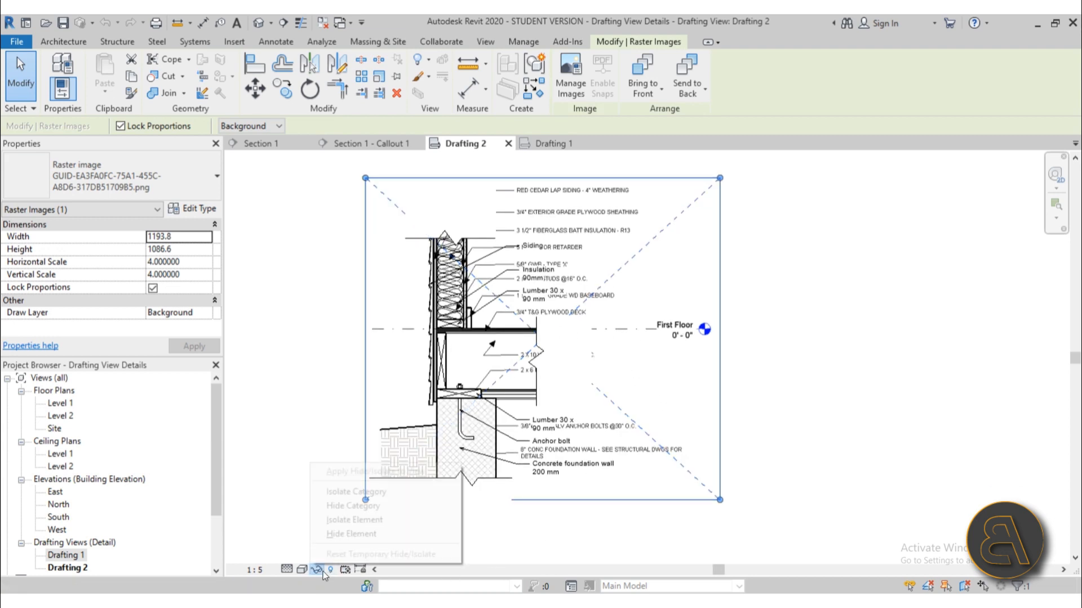
left_click(333, 542)
middle_click_drag(592, 401, 642, 398)
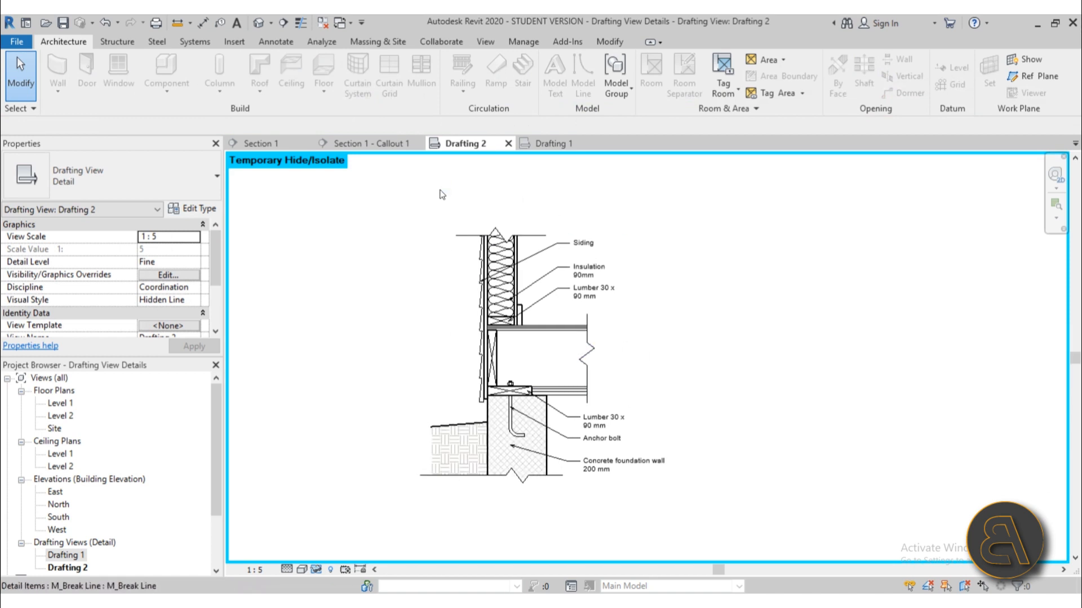
Step: Inspect the anchor bolt and the rough cut lumber section components in the foundation wall detail
left_click(508, 420)
scroll(509, 416, "up", 2)
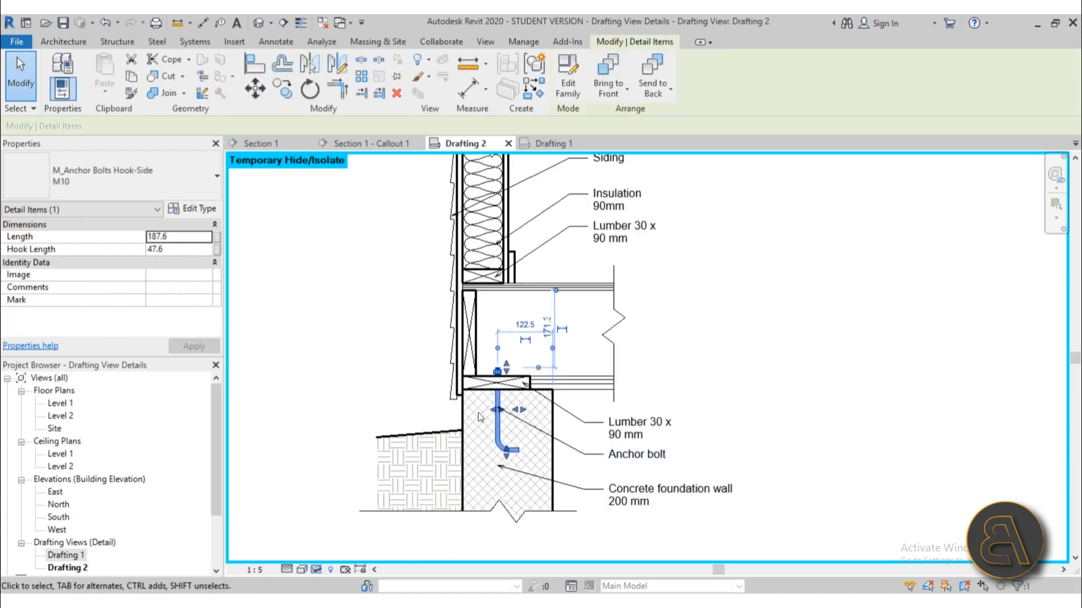
key("Escape")
left_click(480, 384)
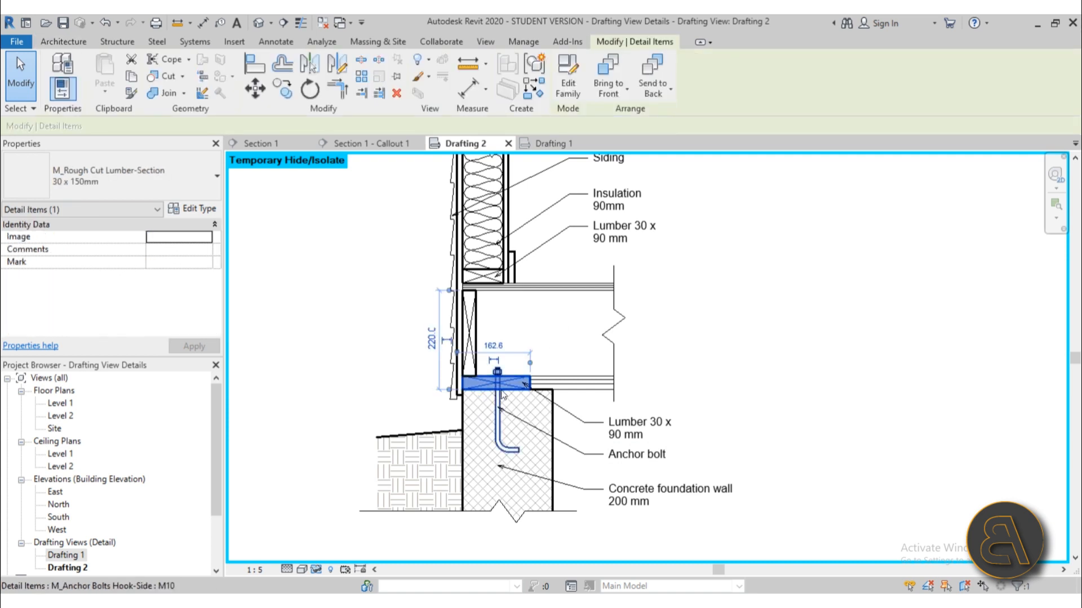
left_click(475, 326)
left_click(484, 275)
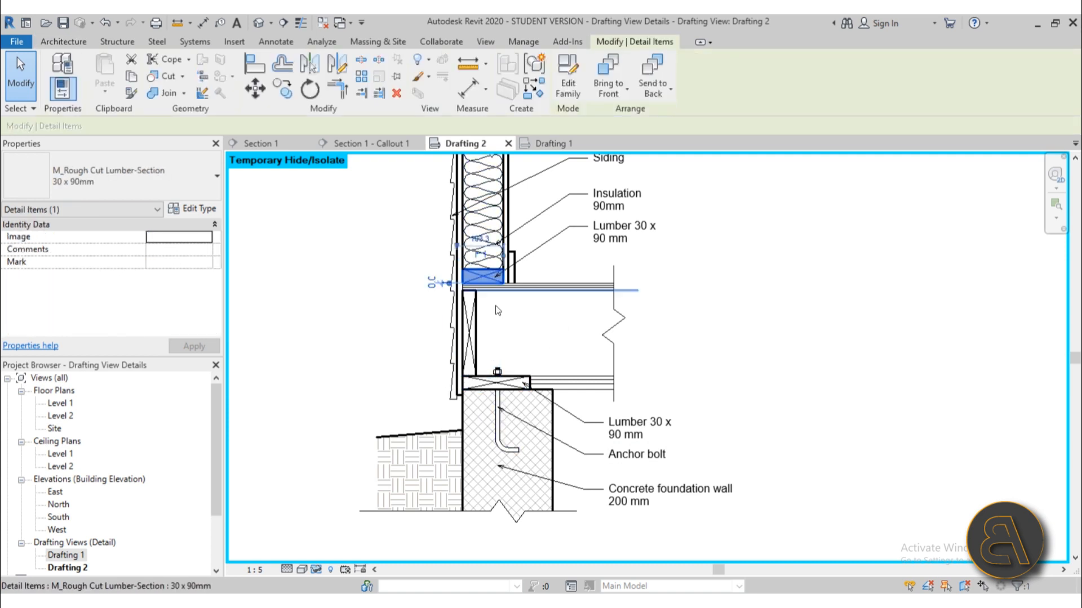
left_click(541, 343)
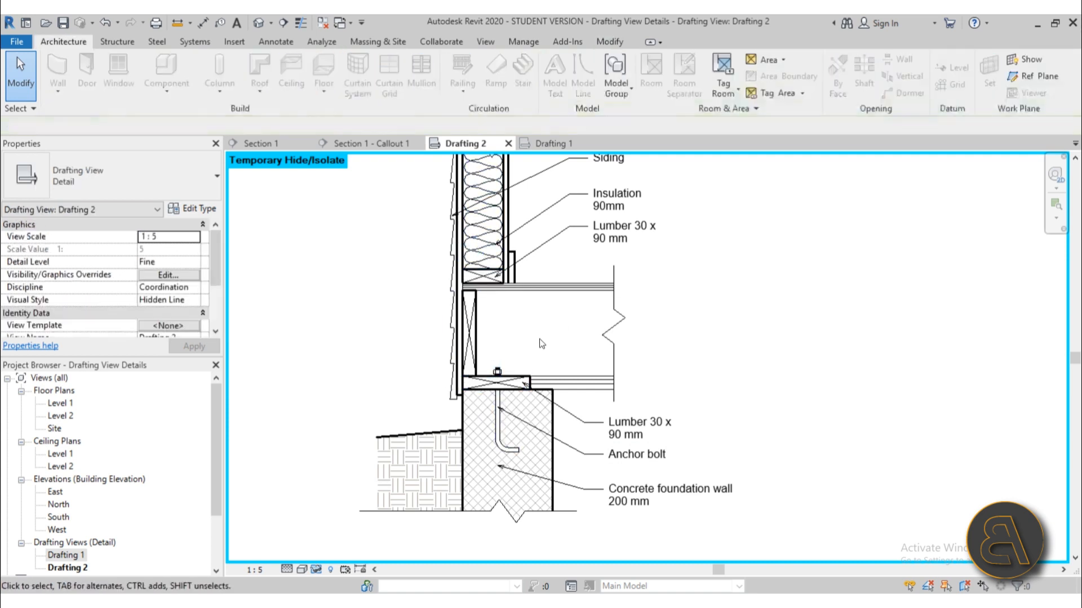
left_click(493, 385)
left_click(470, 334)
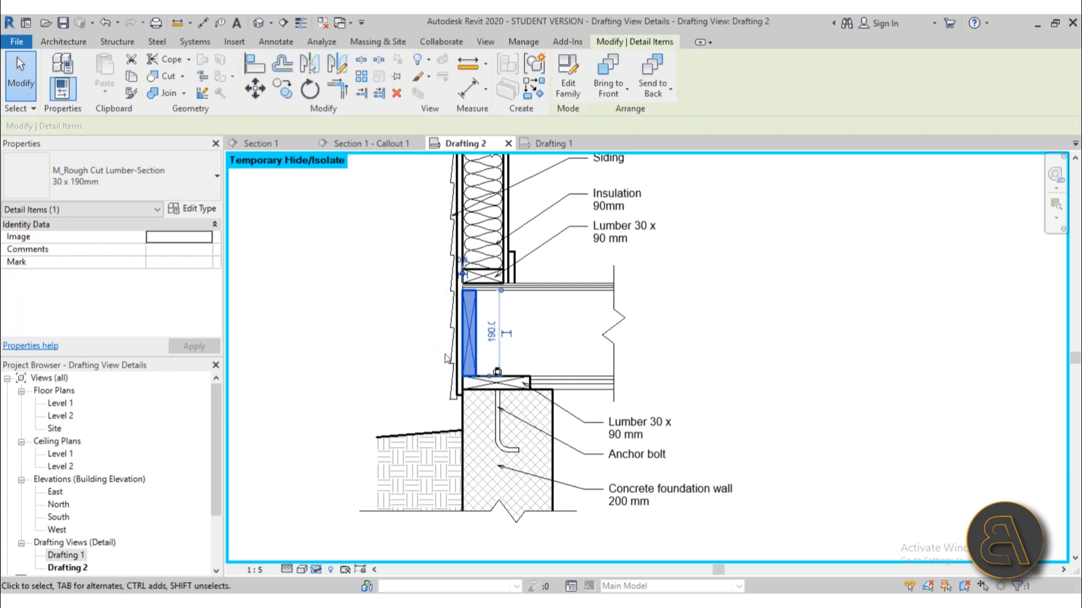
Step: Inspect the siding, earth filled region and insulation batting of the Drafting 2 wall detail
left_click(450, 348)
scroll(449, 338, "up", 3)
left_click(430, 379)
scroll(506, 350, "down", 5)
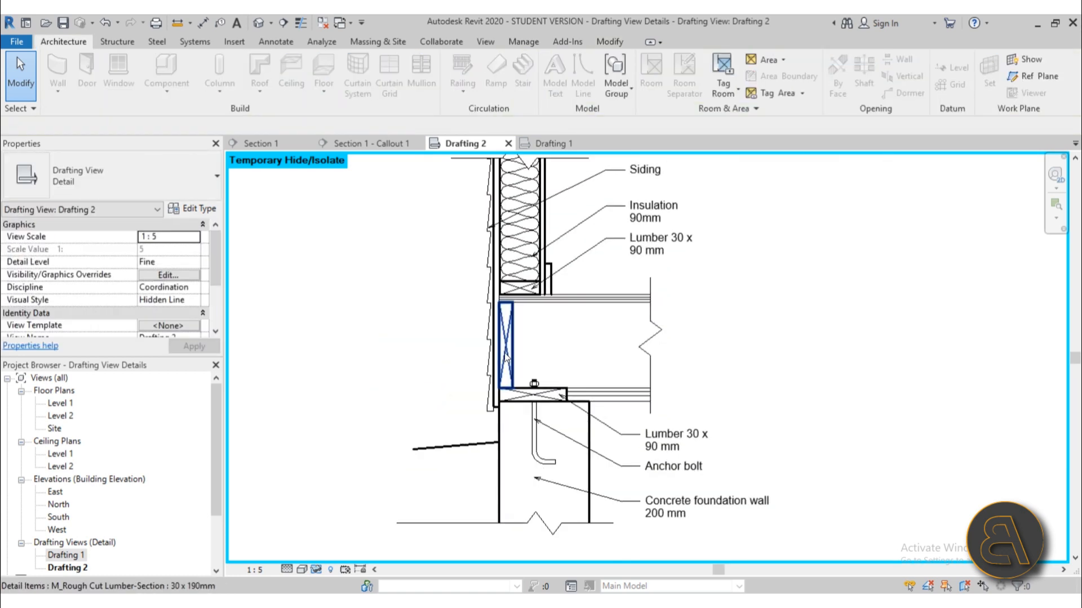
middle_click_drag(536, 356, 532, 379)
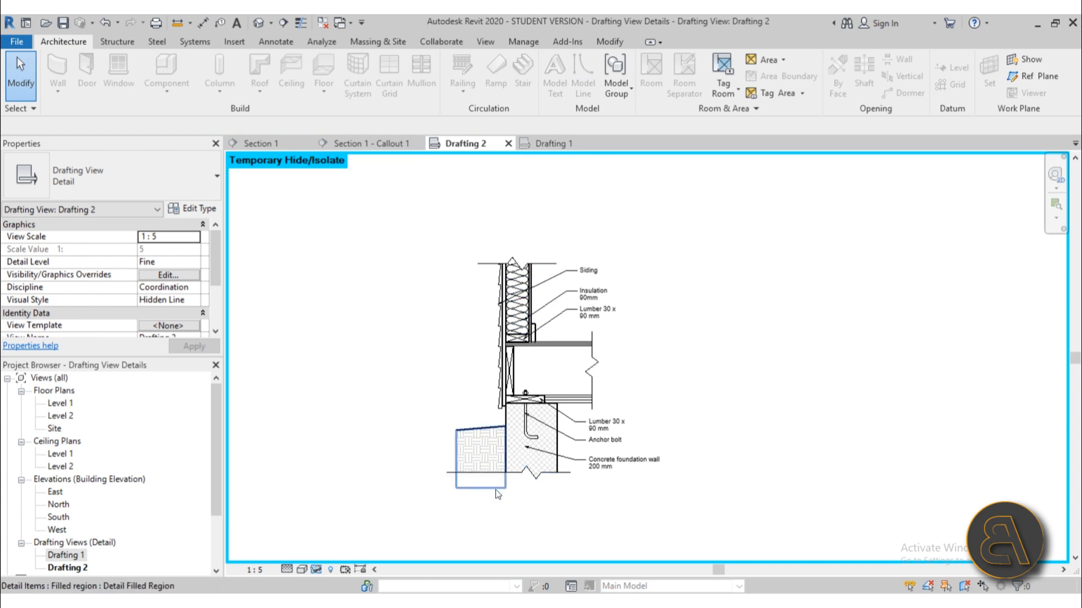
left_click(525, 481)
left_click(462, 322)
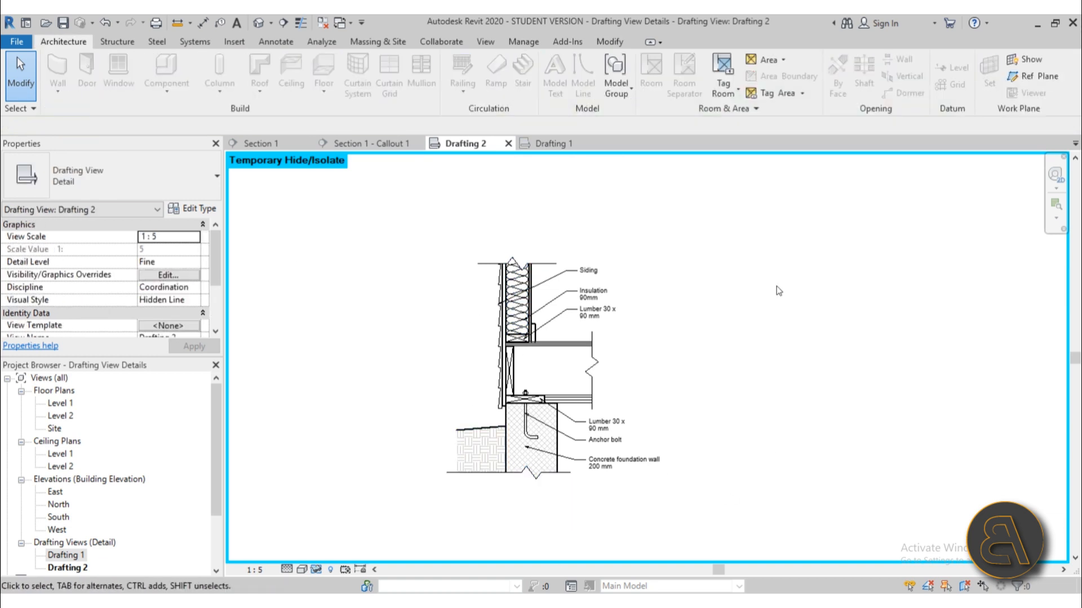
left_click(532, 303)
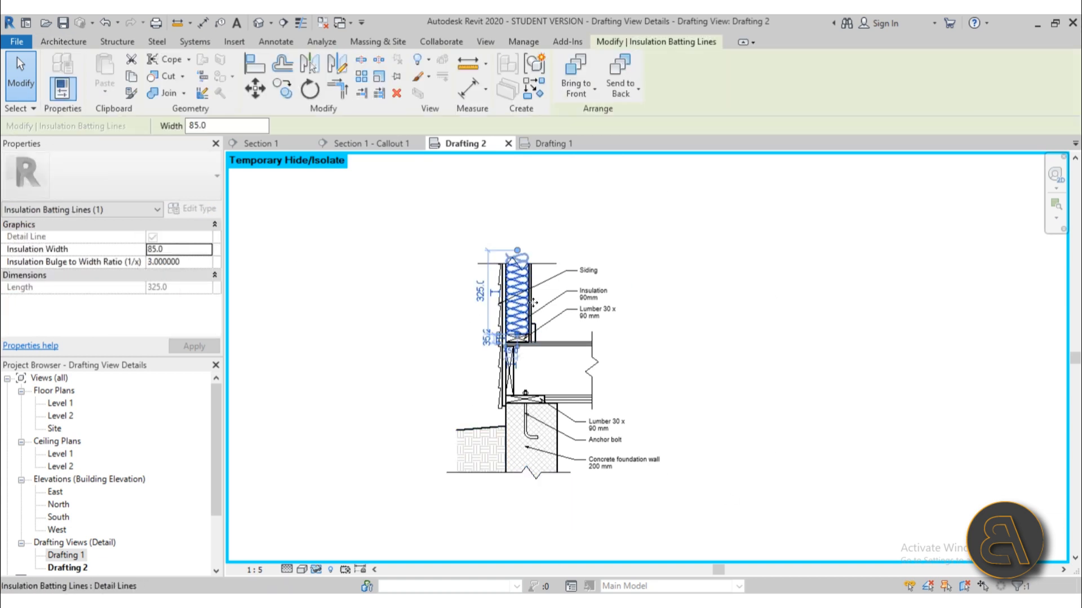
left_click(660, 347)
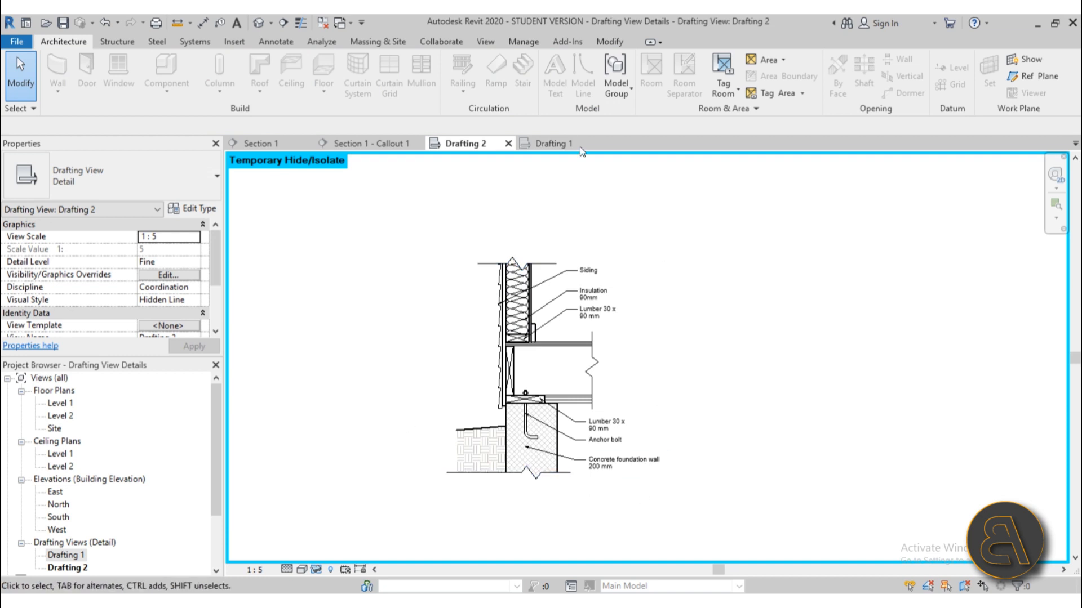
middle_click_drag(560, 503, 556, 505)
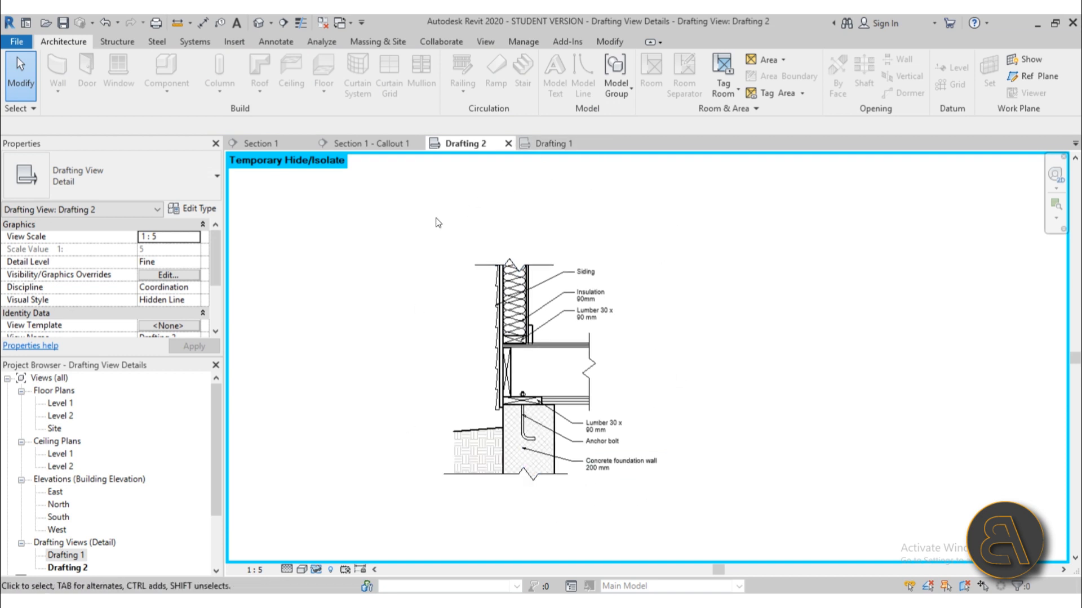
middle_click_drag(701, 519, 694, 510)
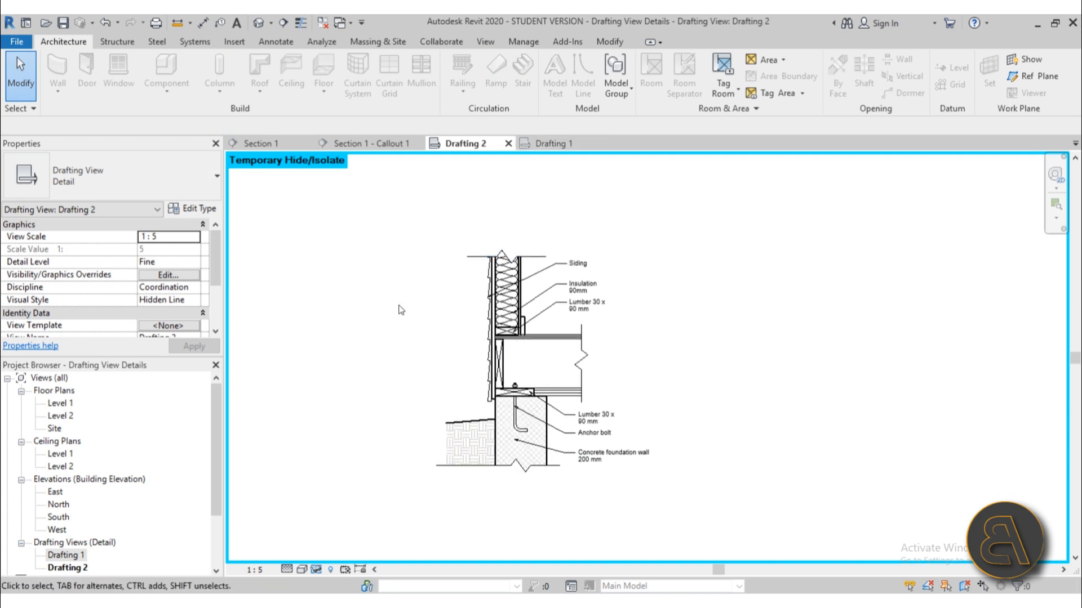
Step: Open the Section 1 view and examine the exterior wall area enclosed by the callout
left_click(265, 143)
scroll(796, 346, "down", 5)
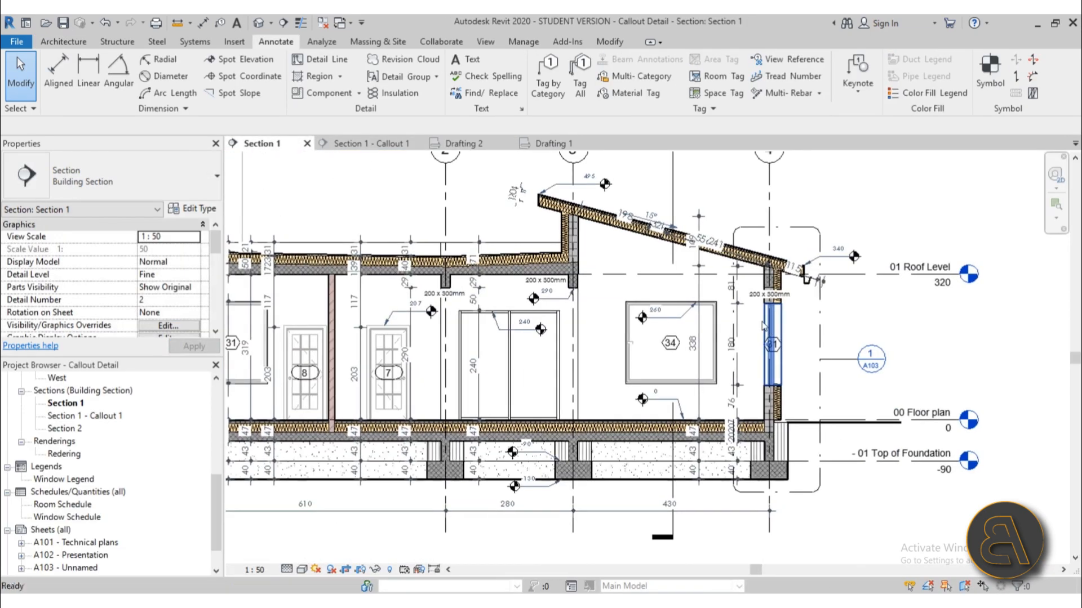
middle_click_drag(637, 367, 466, 383)
scroll(611, 356, "up", 3)
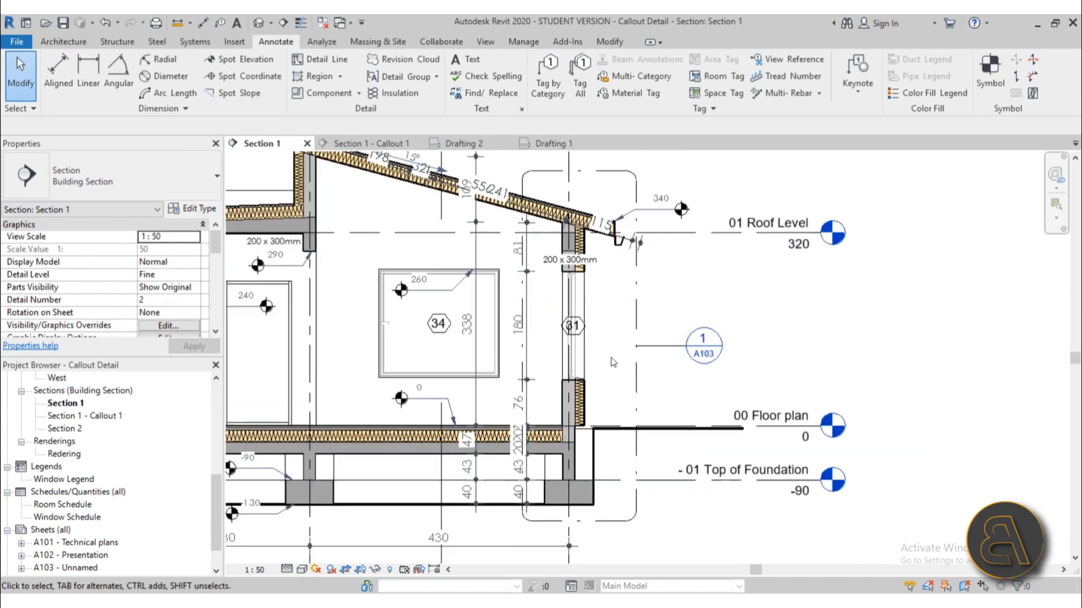
scroll(499, 226, "down", 1)
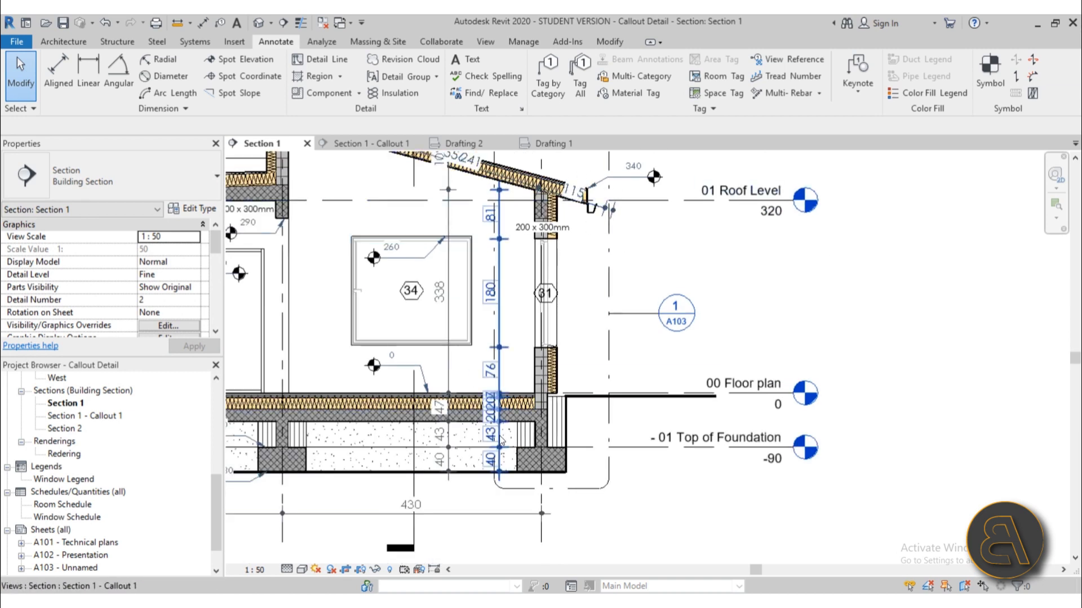
scroll(543, 409, "up", 2)
scroll(544, 408, "up", 2)
middle_click_drag(605, 332, 593, 440)
middle_click_drag(603, 241, 589, 301)
scroll(590, 347, "down", 2)
scroll(587, 335, "down", 1)
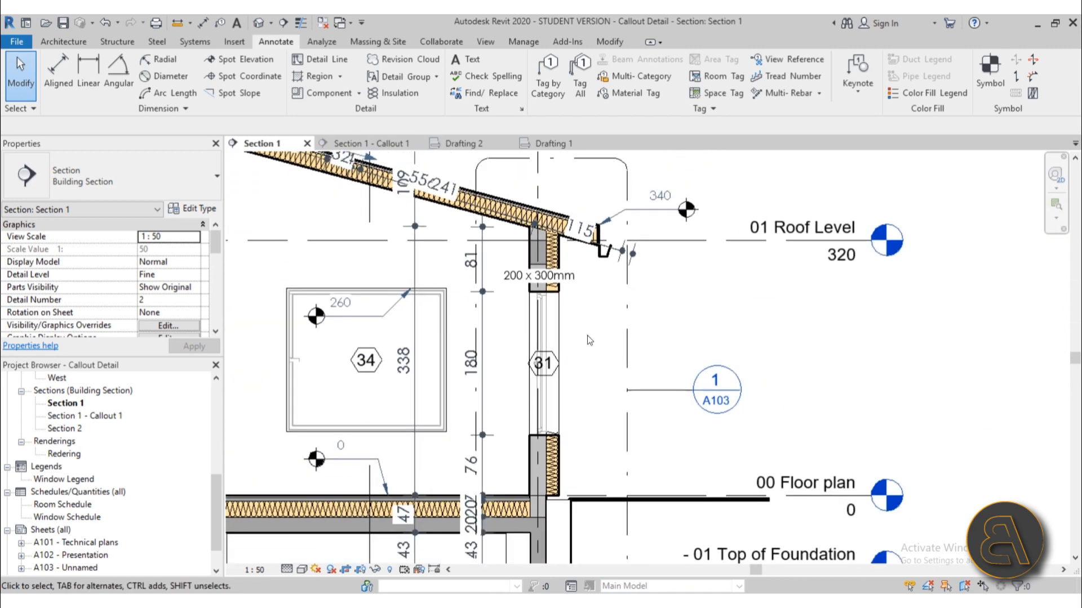
Step: Open the Section 1 - Callout 1 view from its callout head and examine the roof, wall and window details
double_click(720, 409)
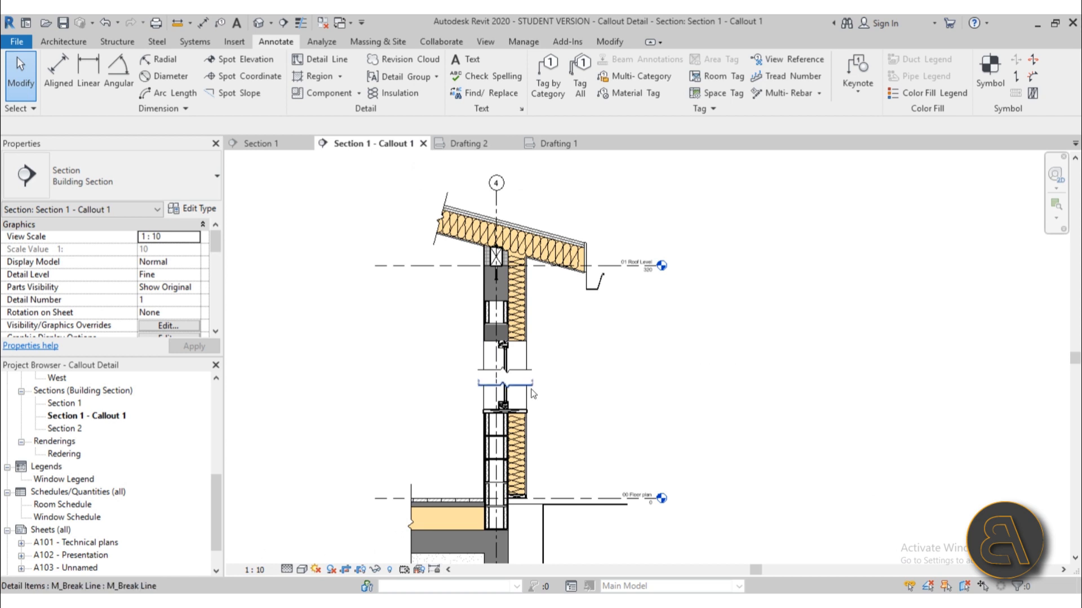
scroll(631, 369, "down", 1)
middle_click_drag(630, 370, 619, 335)
scroll(546, 359, "up", 2)
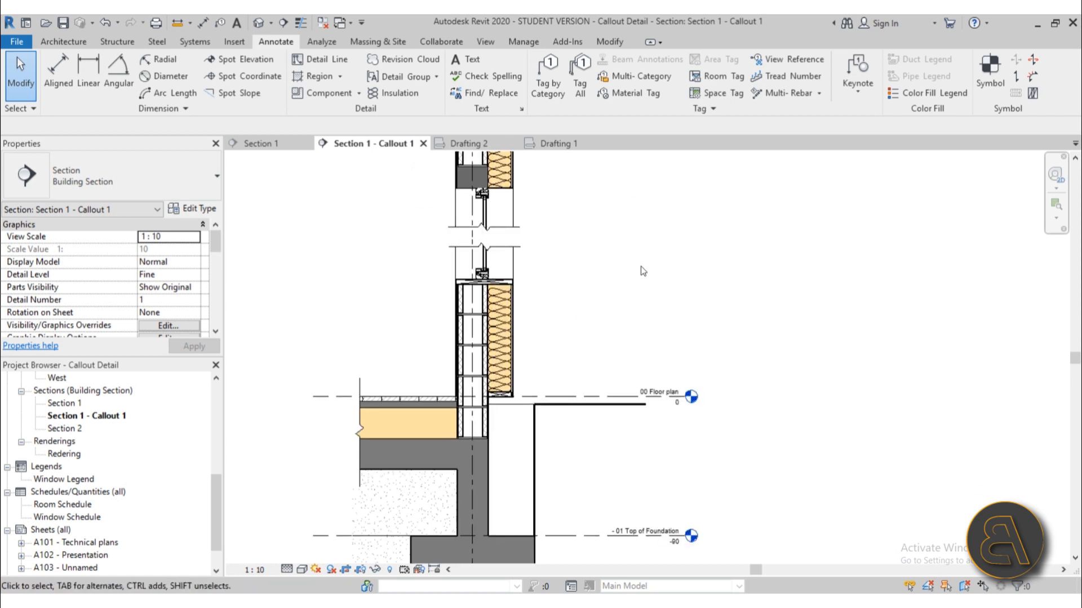
middle_click_drag(640, 270, 622, 393)
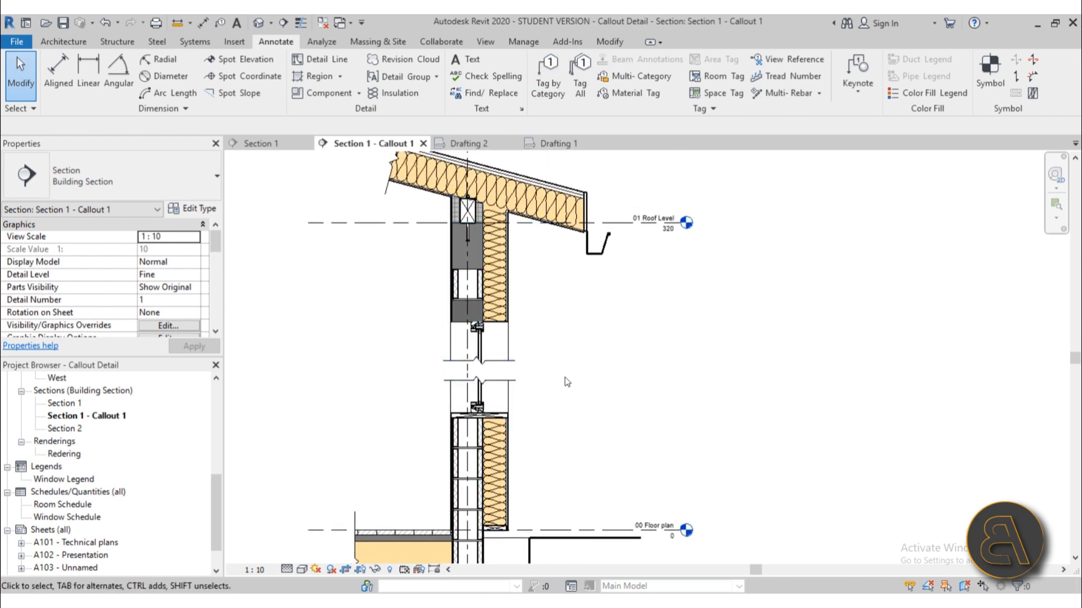
scroll(507, 271, "up", 5)
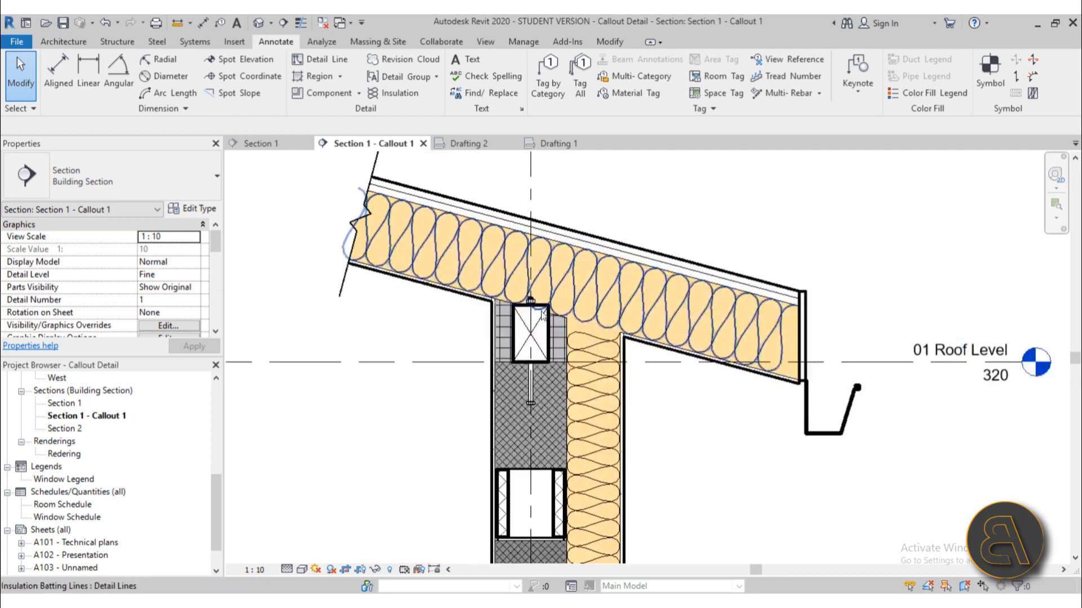
scroll(524, 286, "down", 5)
scroll(464, 265, "up", 5)
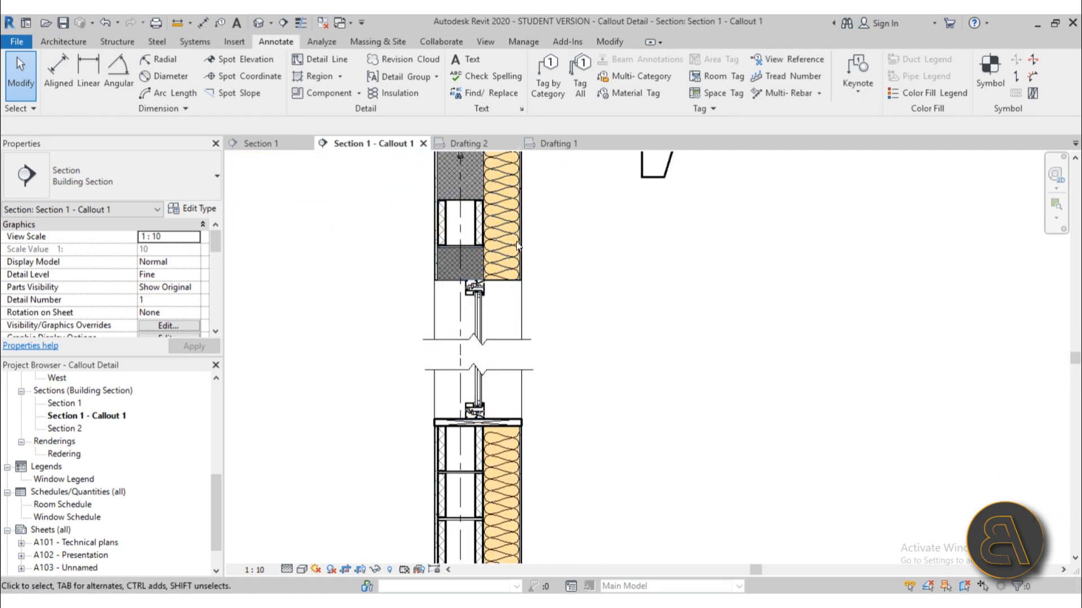
Step: Examine the callout's lower wall, wood strip flooring and foundation junction, and review the whole detail
scroll(614, 300, "down", 2)
middle_click_drag(614, 300, 606, 137)
scroll(482, 282, "up", 3)
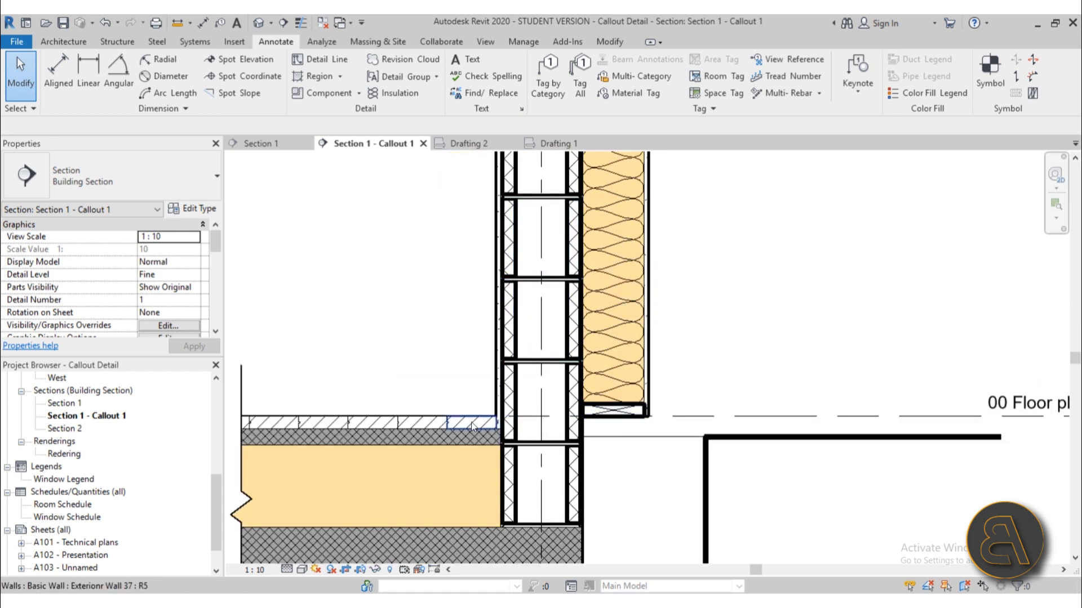
scroll(471, 422, "down", 3)
scroll(428, 441, "up", 4)
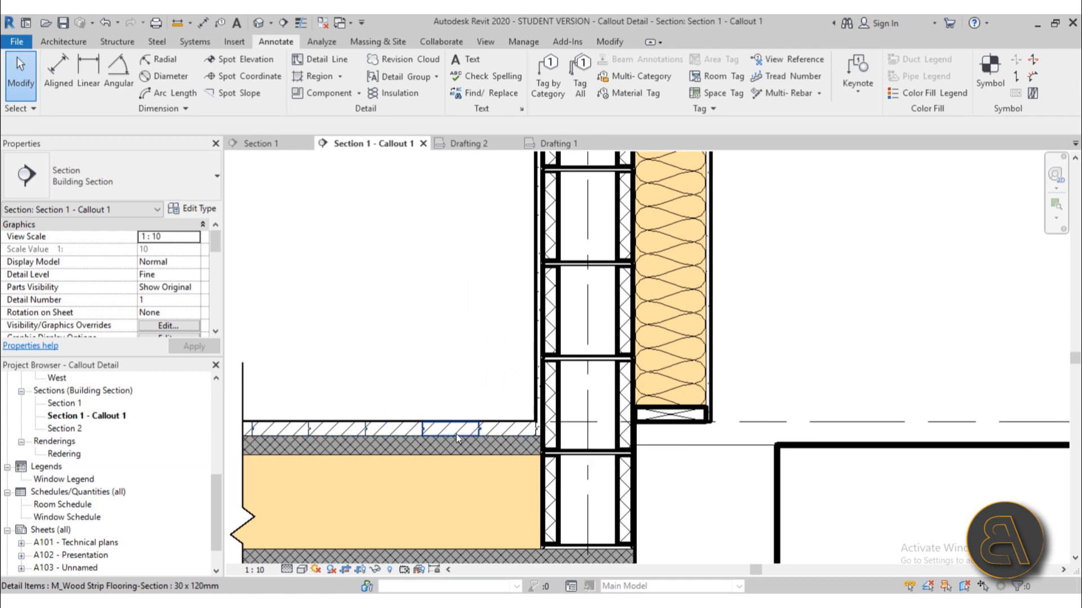
scroll(459, 352, "down", 2)
middle_click_drag(498, 276, 478, 329)
scroll(645, 298, "down", 2)
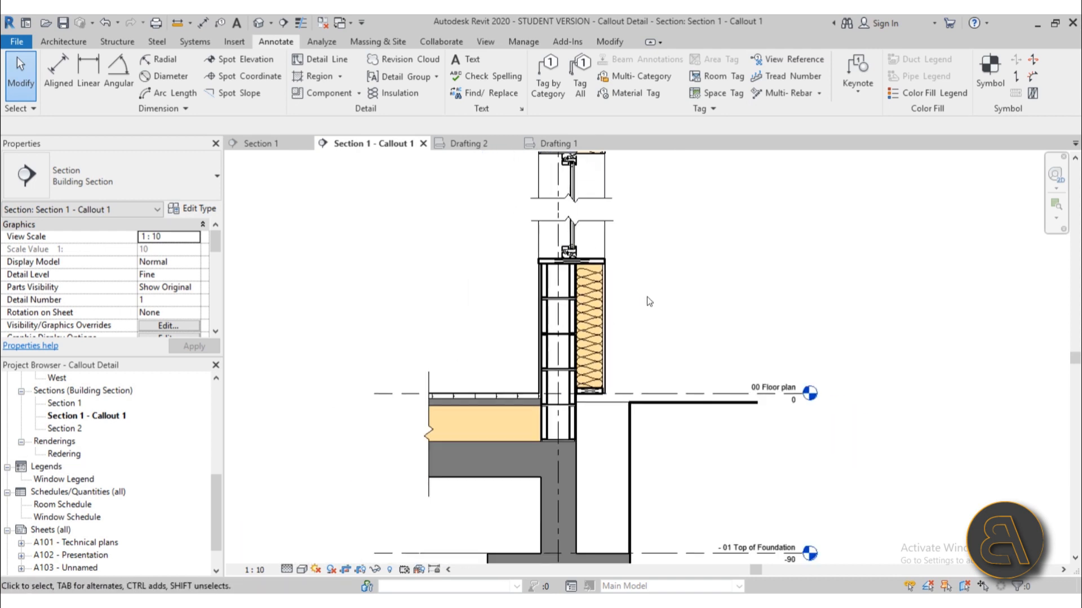
middle_click_drag(647, 298, 536, 473)
scroll(566, 411, "down", 1)
middle_click_drag(566, 410, 580, 392)
scroll(557, 387, "down", 1)
scroll(584, 417, "down", 1)
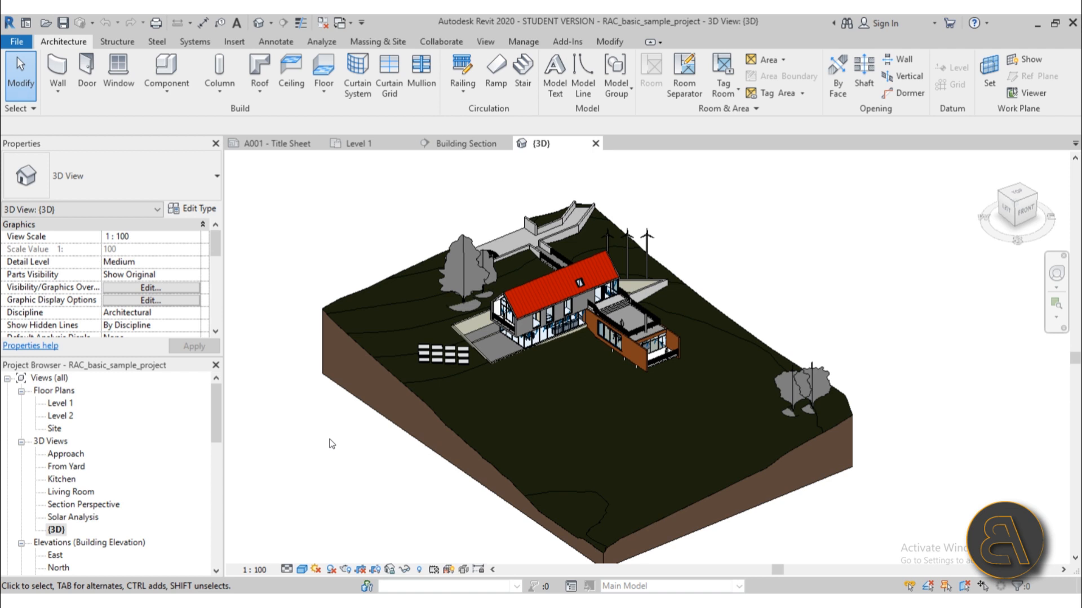
middle_click_drag(338, 499, 333, 489)
middle_click_drag(374, 452, 379, 459)
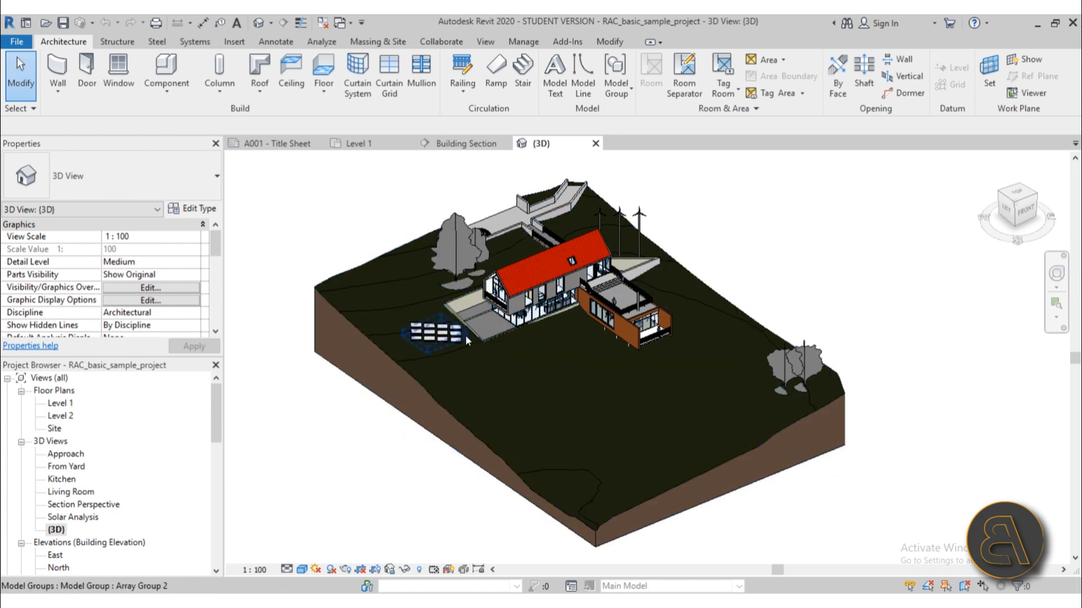
middle_click_drag(414, 458, 543, 397)
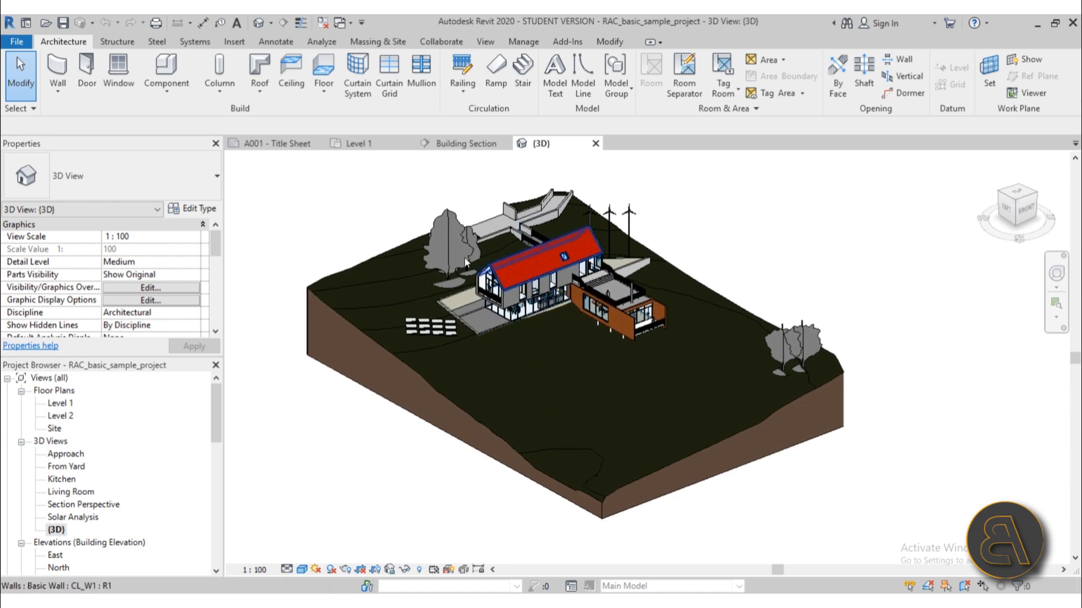
Step: Open the Building Section view of the sample project and examine the curtain wall base at the floor edge
left_click(457, 145)
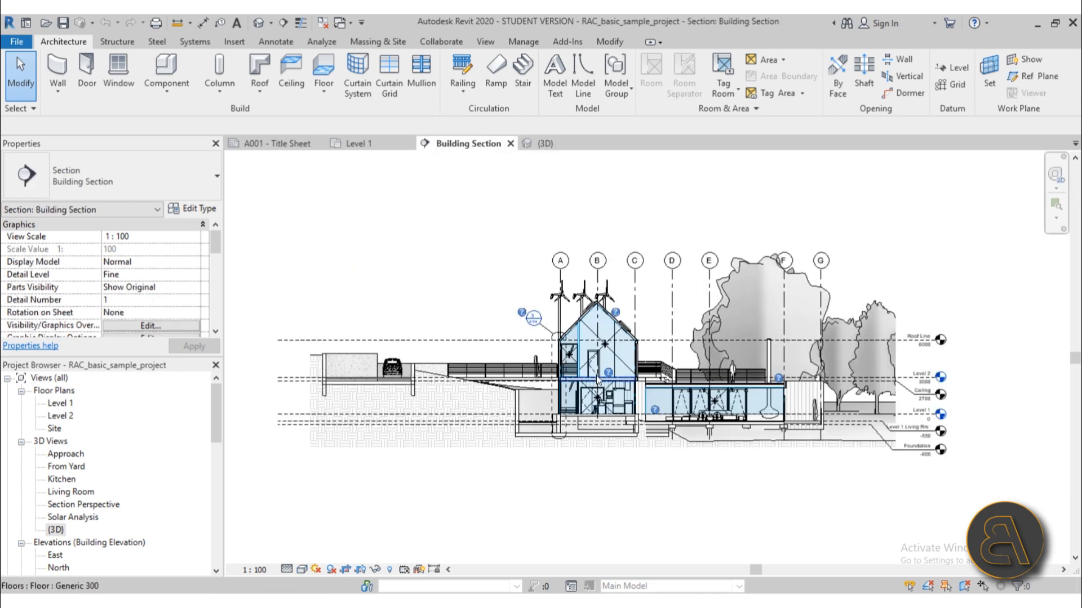
scroll(441, 341, "up", 3)
scroll(441, 341, "down", 3)
scroll(494, 453, "up", 6)
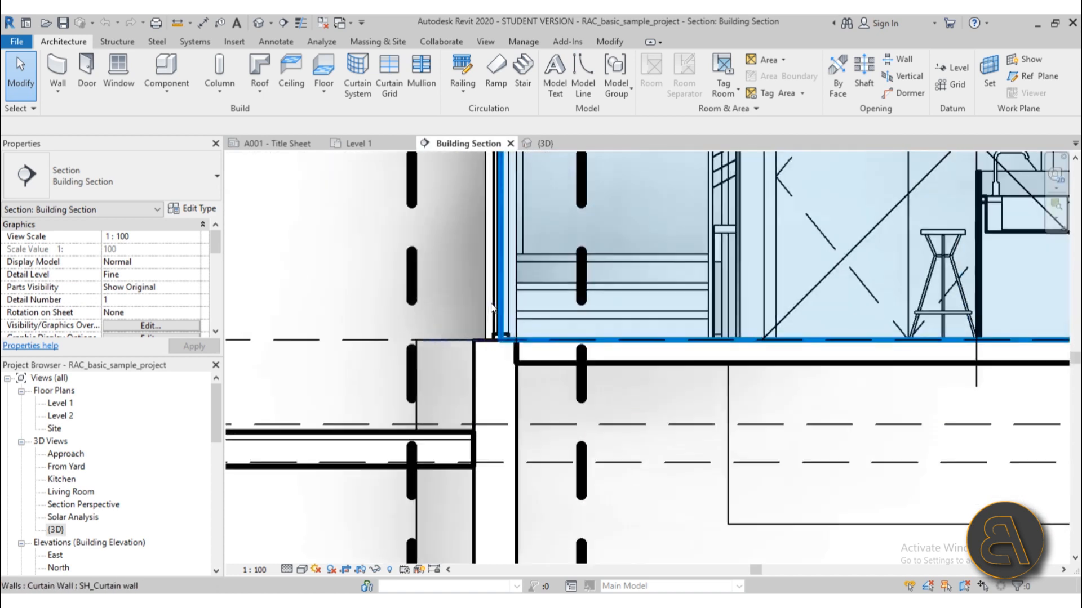
Step: Review the building section around the exterior wall and open the Typ. Wall Section view from its section head
scroll(496, 332, "up", 4)
scroll(496, 333, "down", 4)
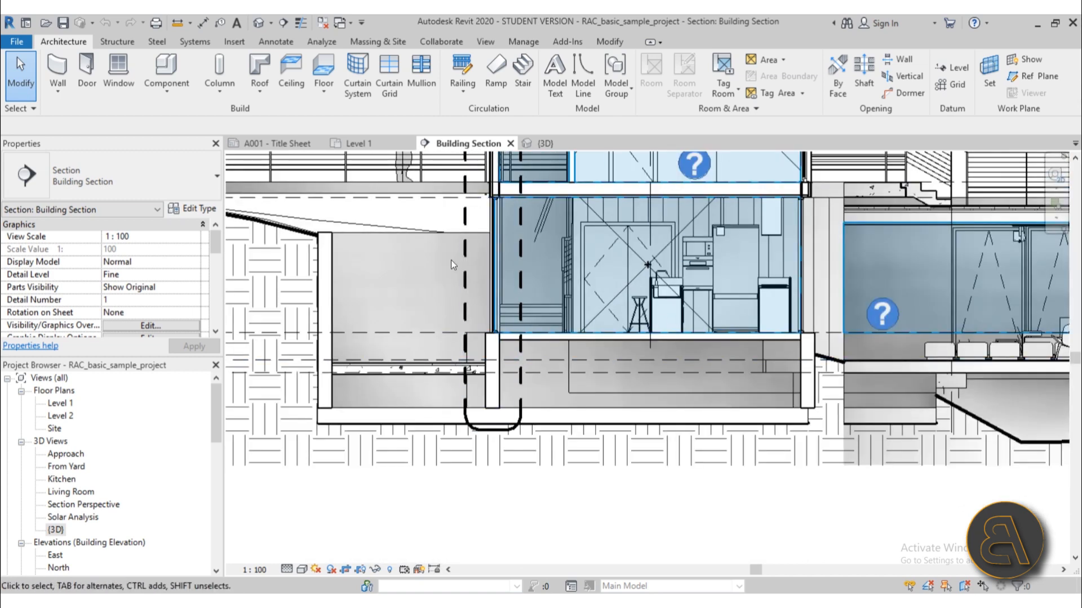
scroll(455, 261, "down", 2)
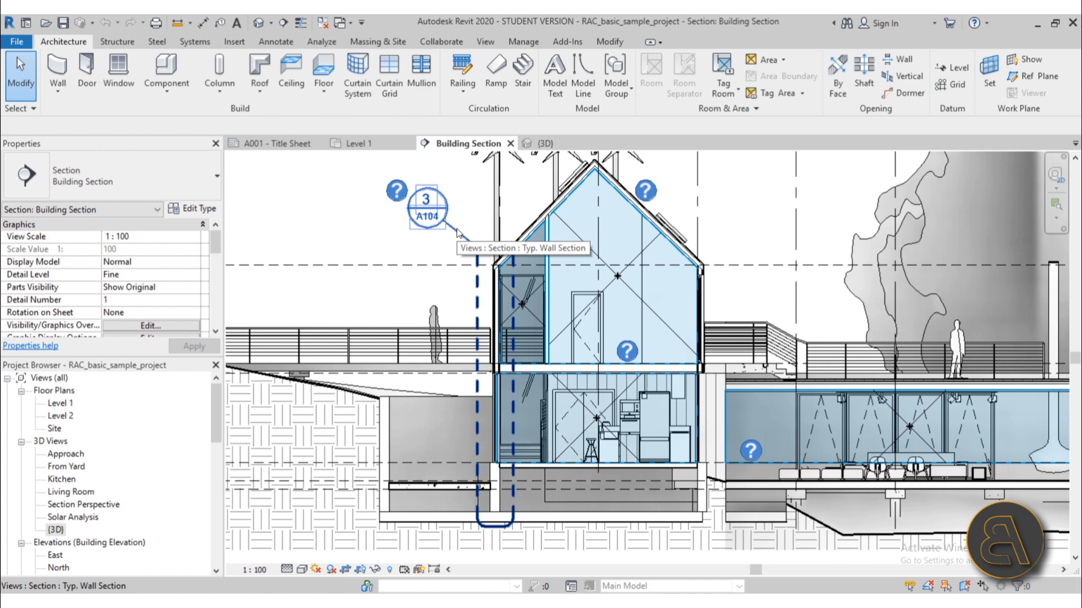
left_click(491, 41)
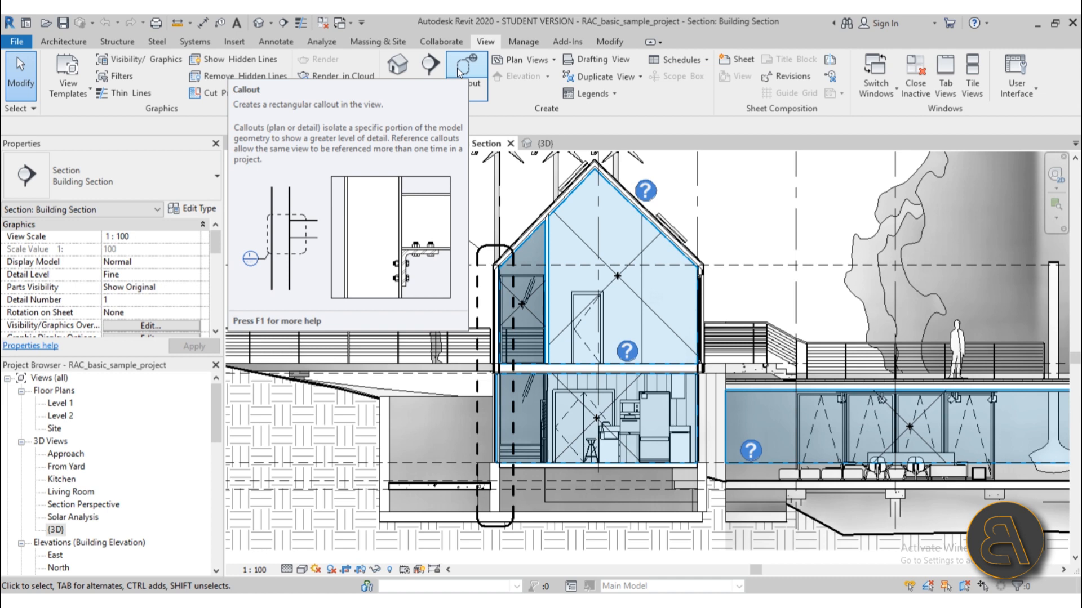
scroll(491, 271, "down", 2)
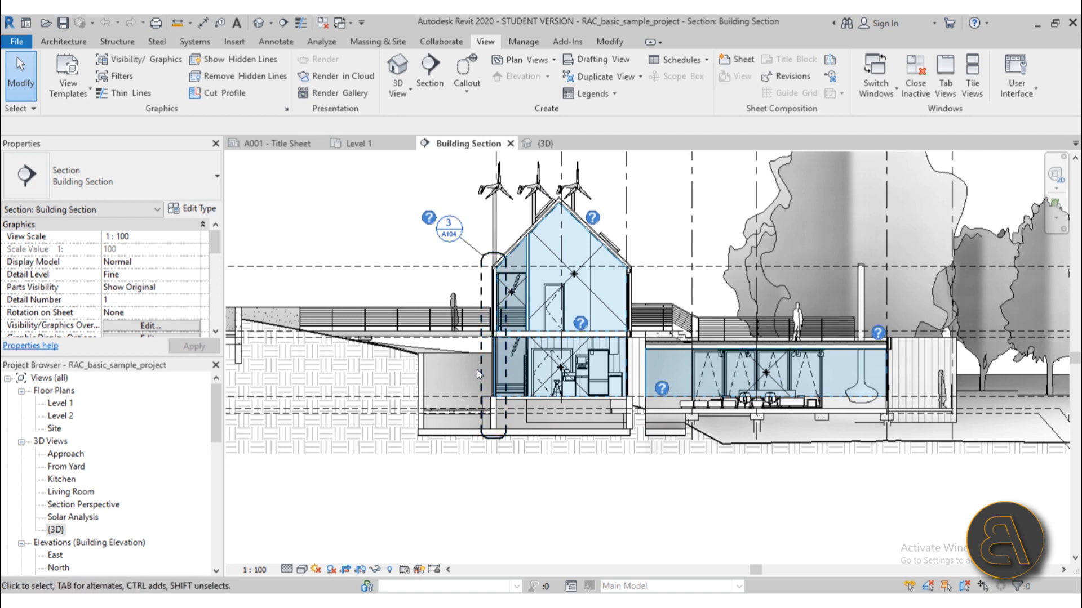
double_click(449, 232)
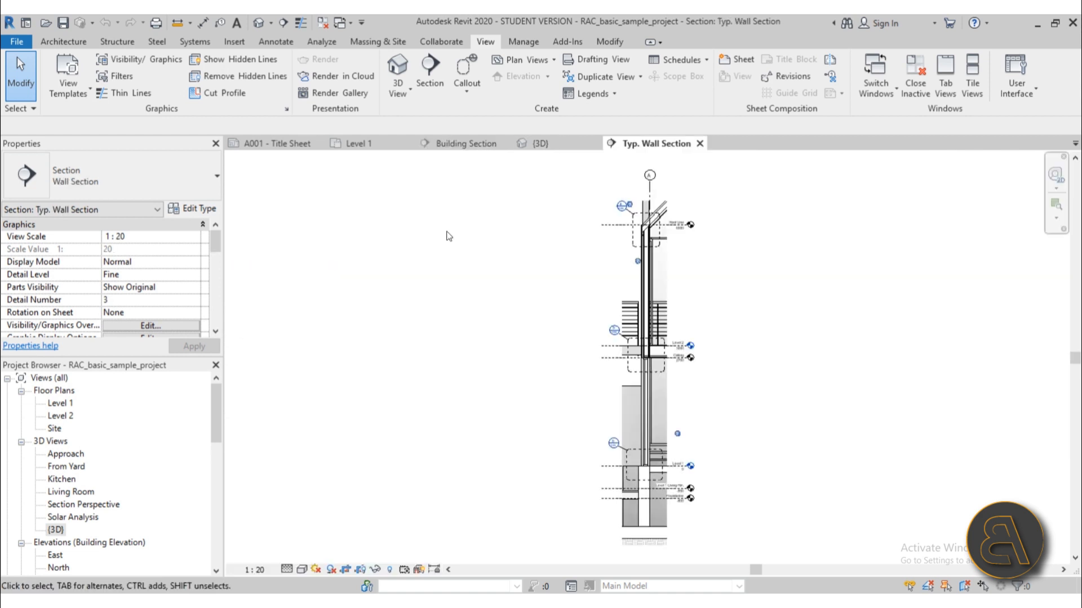
Step: Examine the typical wall section from the foundation up to the roof line, including its three detail callouts
scroll(723, 303, "up", 1)
middle_click_drag(723, 303, 556, 299)
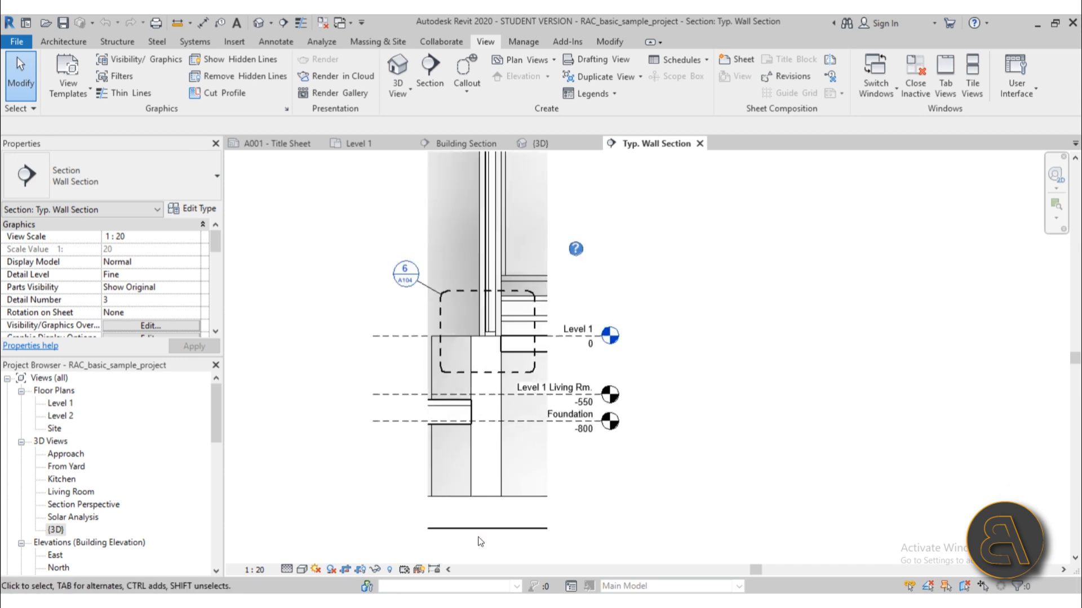
scroll(493, 463, "up", 3)
scroll(493, 464, "down", 3)
scroll(512, 404, "up", 4)
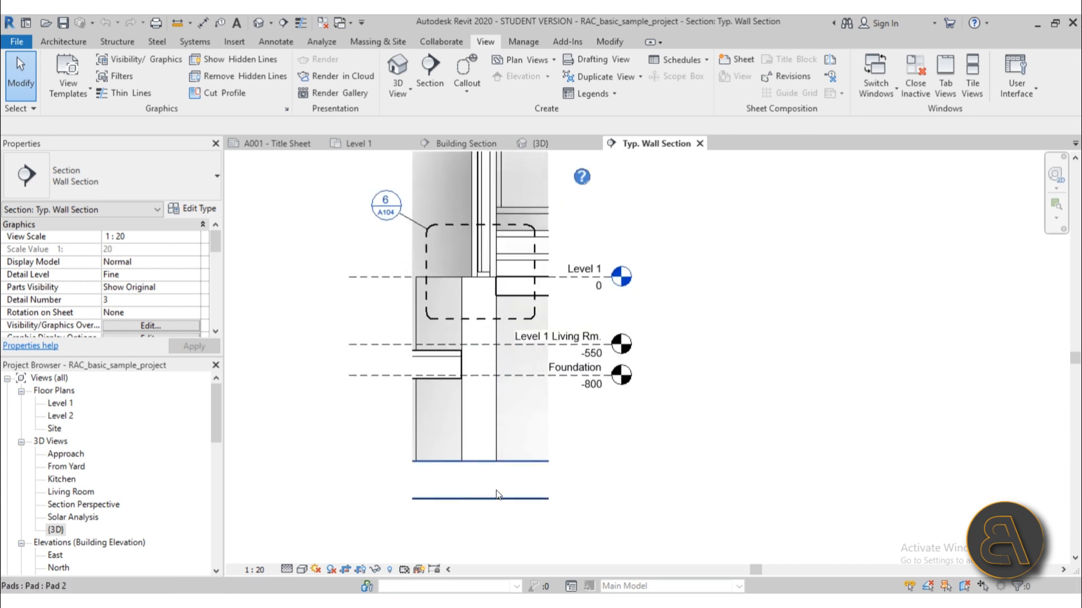
middle_click_drag(685, 325, 605, 557)
scroll(605, 555, "down", 1)
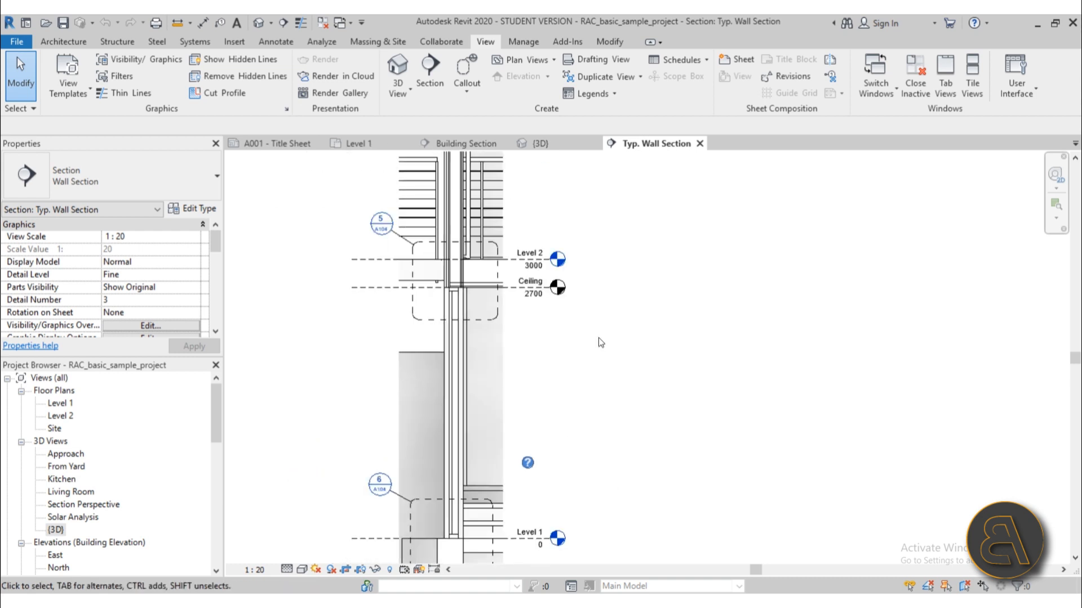
middle_click_drag(589, 225, 579, 424)
middle_click_drag(571, 277, 573, 446)
scroll(407, 319, "up", 3)
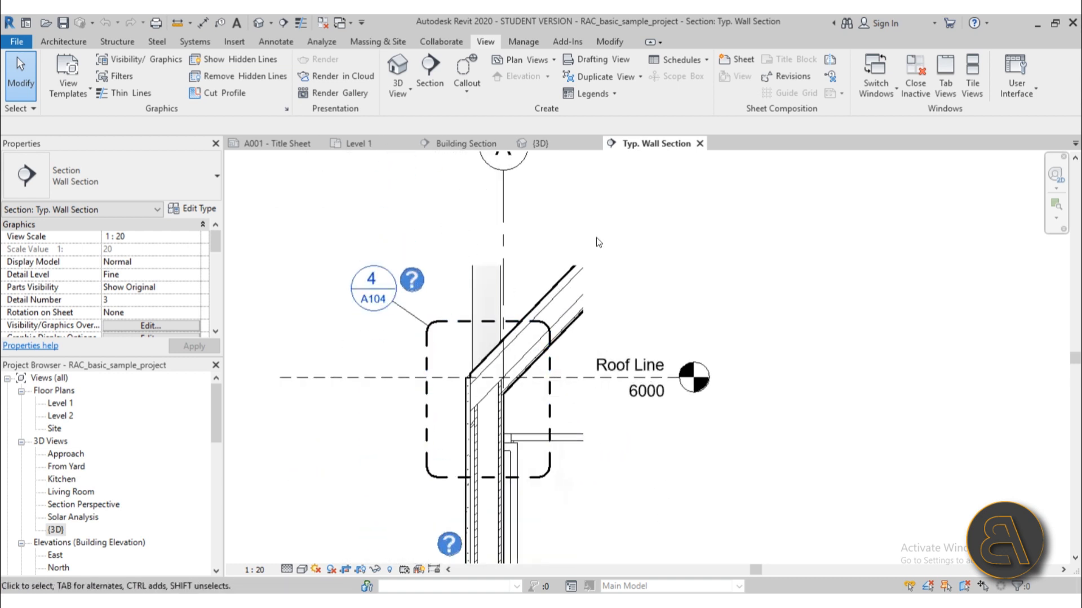
scroll(596, 237, "down", 3)
scroll(596, 263, "down", 1)
middle_click_drag(654, 374, 562, 258)
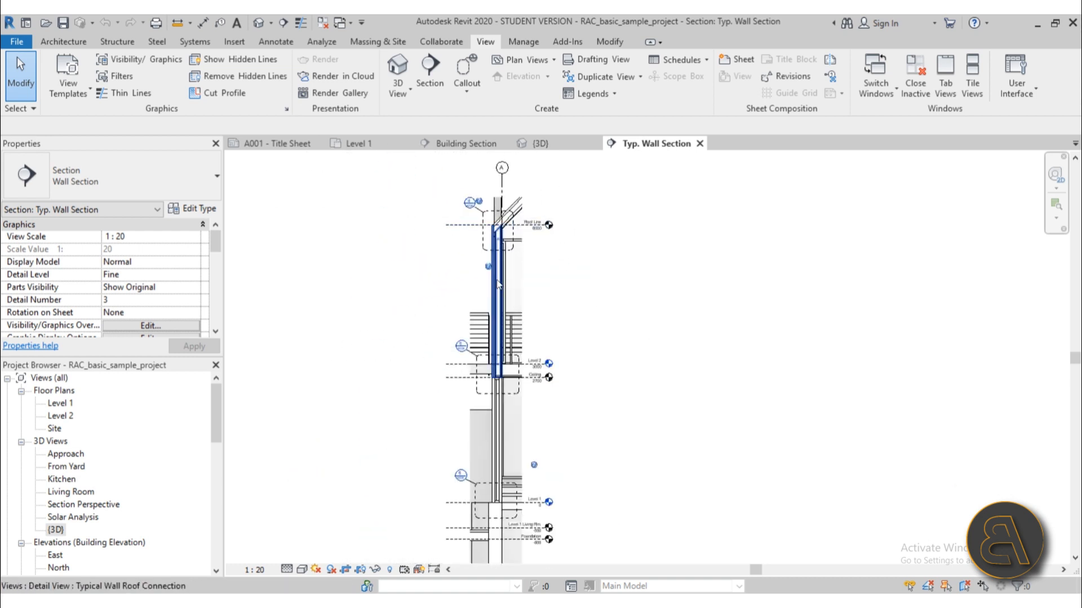
Step: Open the Typical Foundation Detail view from the Level 1 callout head and examine the wall base
scroll(474, 477, "up", 1)
middle_click_drag(596, 397, 599, 353)
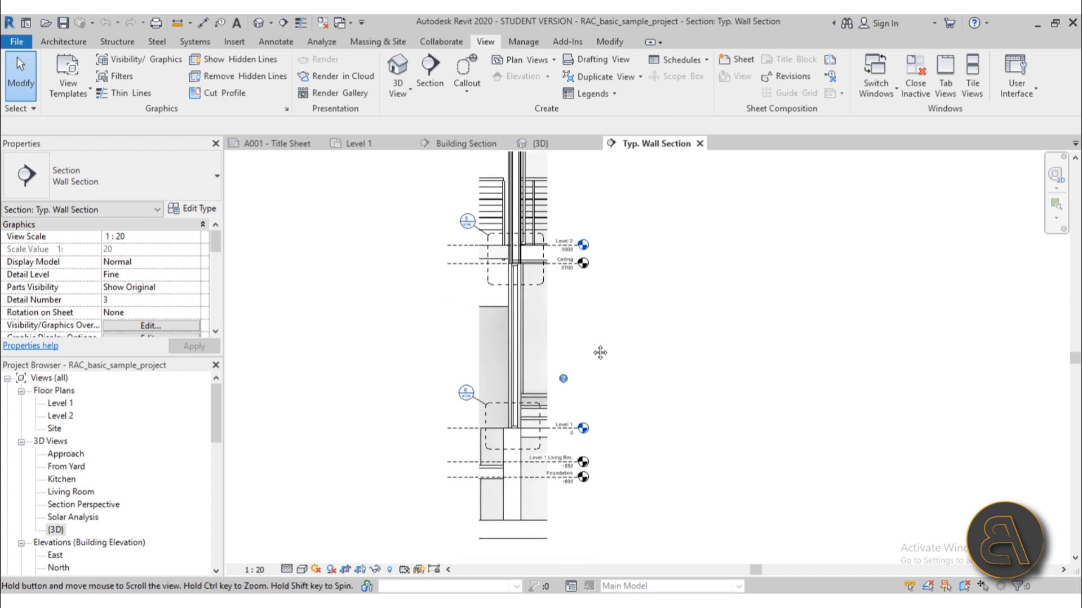
scroll(451, 377, "up", 1)
double_click(451, 378)
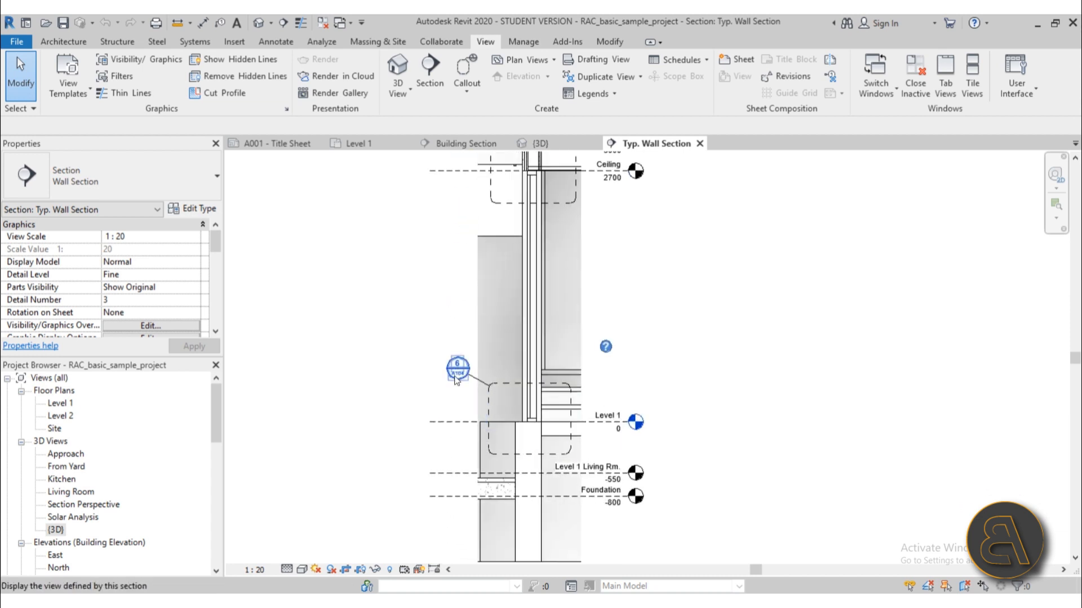
mouse_move(434, 344)
middle_mouse_down()
mouse_move(546, 345)
mouse_move(524, 397)
middle_mouse_up()
scroll(518, 383, "up", 3)
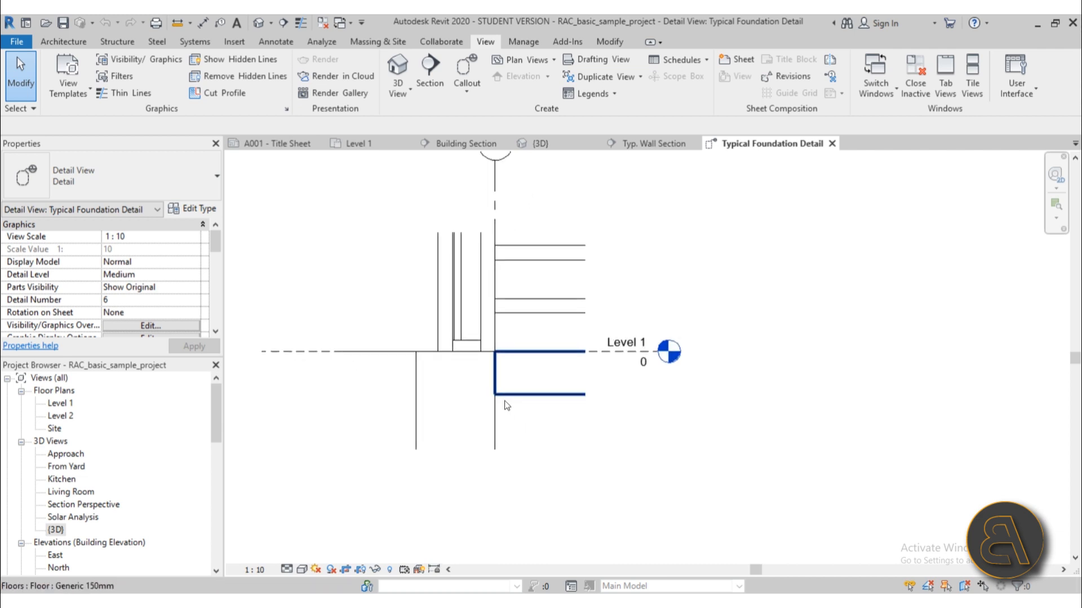
Step: Inspect the curtain wall and floor slab properties at the Level 1 junction of the foundation detail
left_click(461, 319)
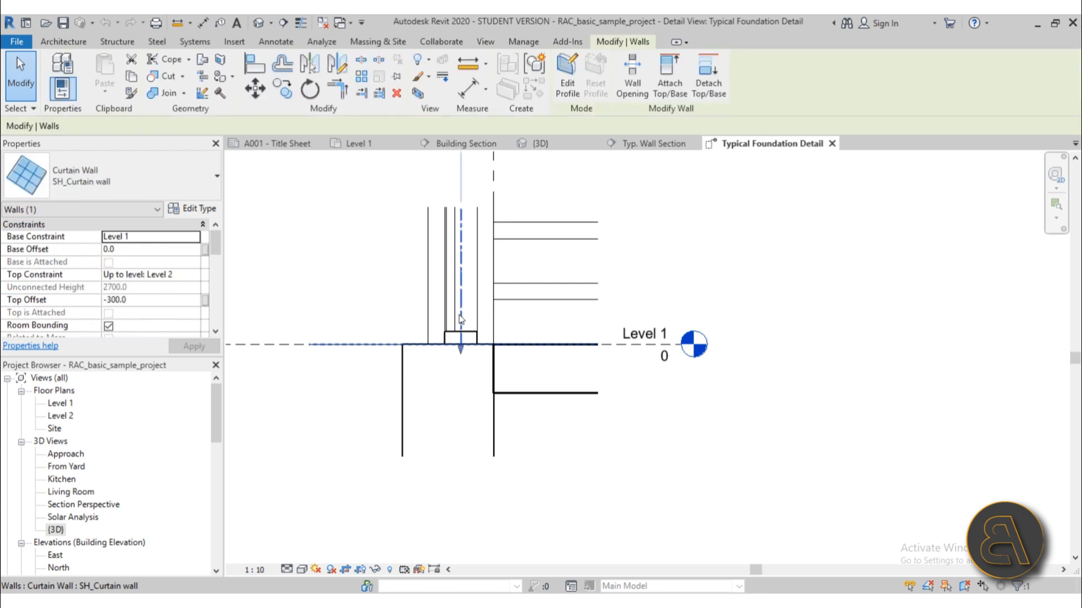
scroll(488, 293, "down", 2)
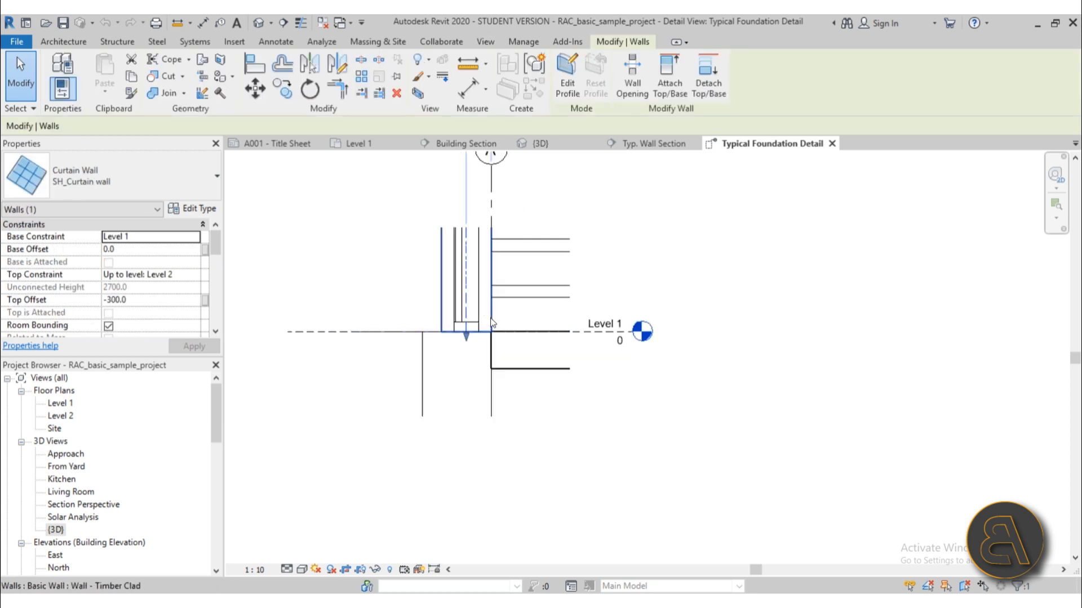
left_click(510, 346)
left_click(511, 368)
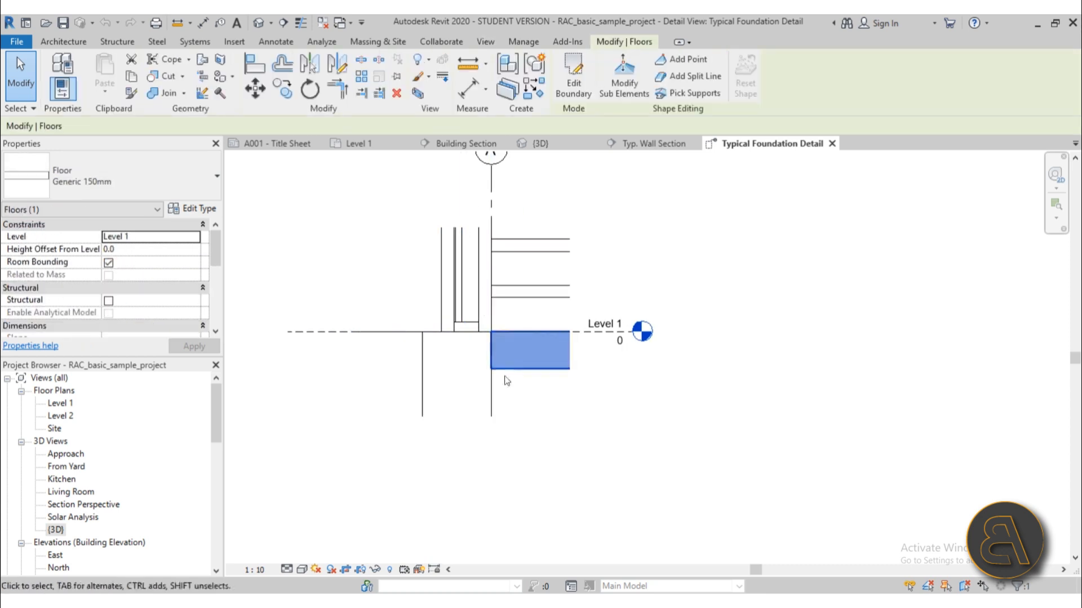
left_click(369, 196)
left_click(549, 297)
key("Escape")
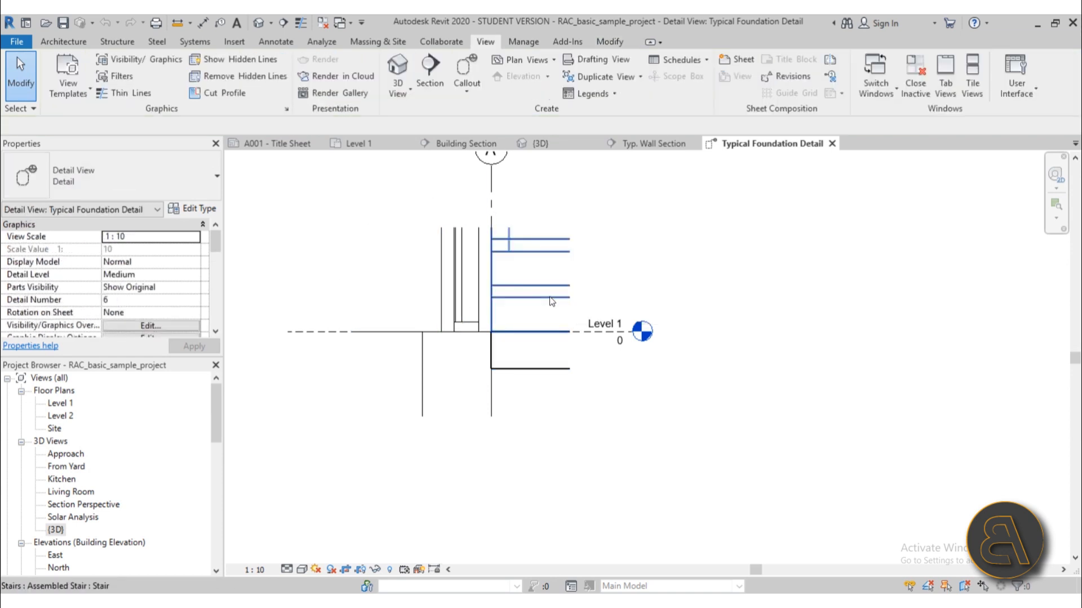
Step: Examine the wall and floor junction and set the Typical Foundation Detail view's scale to 1:10
scroll(445, 276, "down", 1)
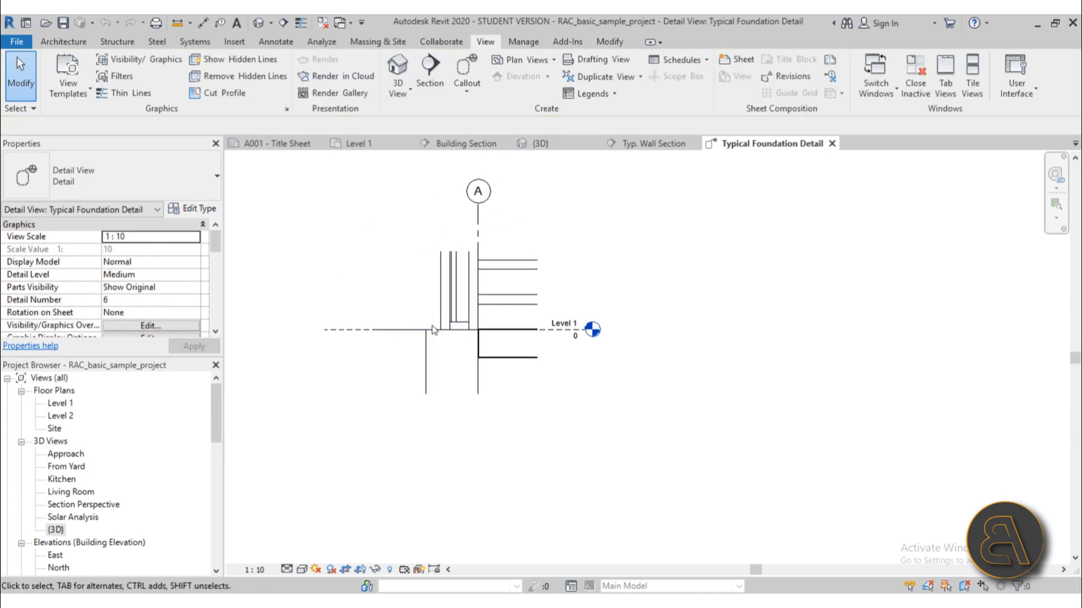
scroll(433, 315, "up", 2)
scroll(420, 308, "up", 1)
middle_click_drag(409, 273, 409, 271)
left_click(268, 42)
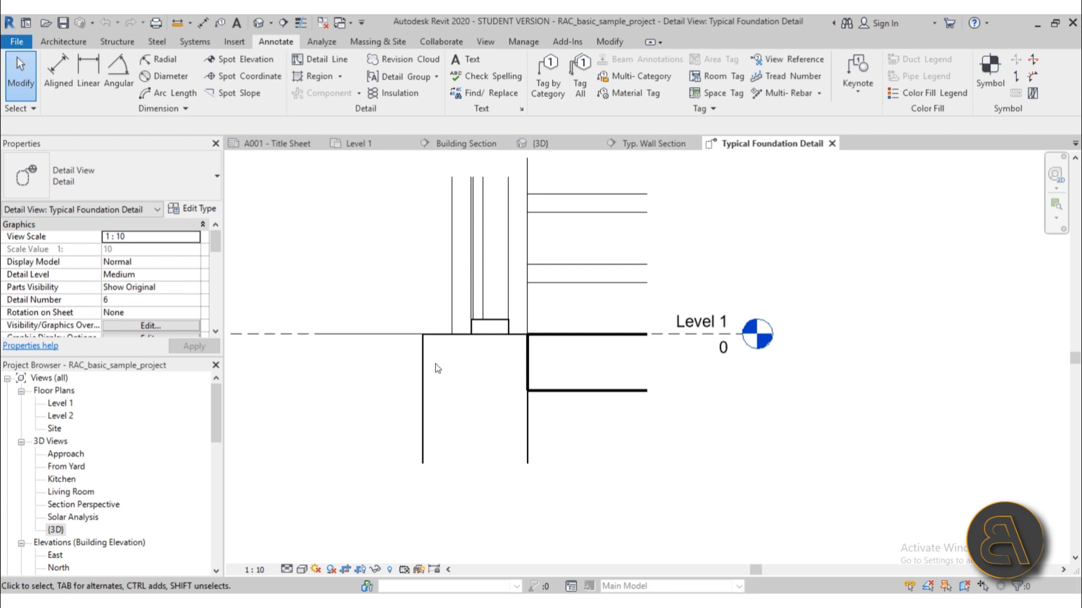
scroll(437, 368, "down", 3)
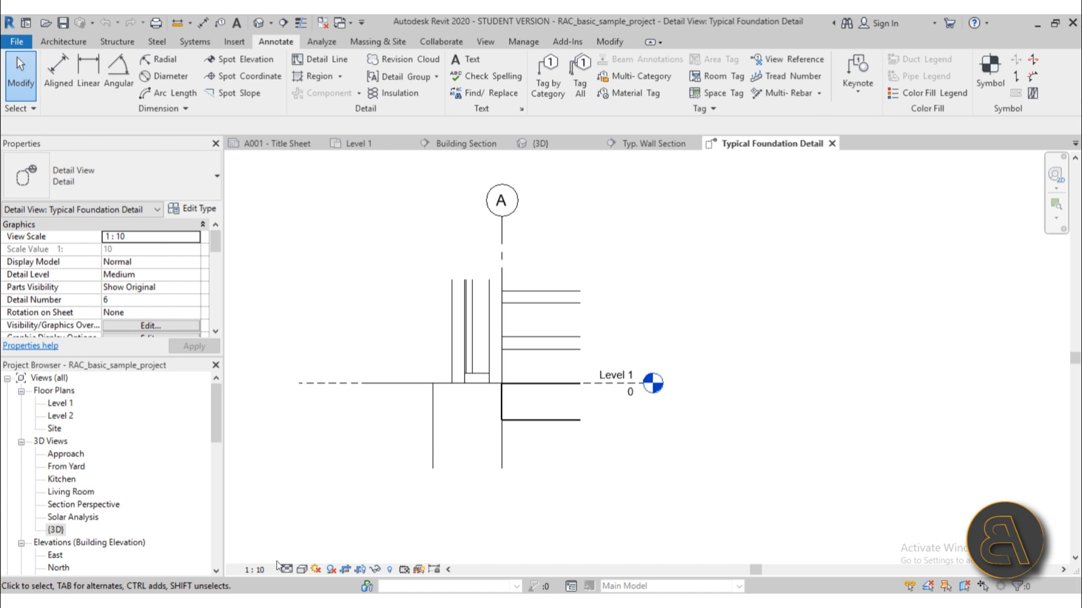
left_click(256, 570)
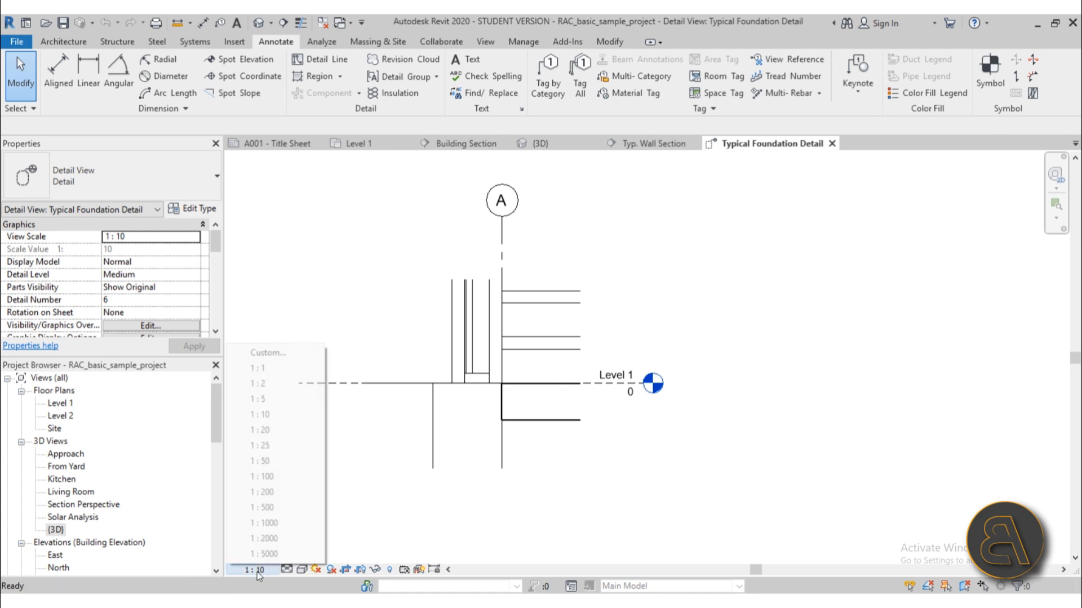
left_click(289, 413)
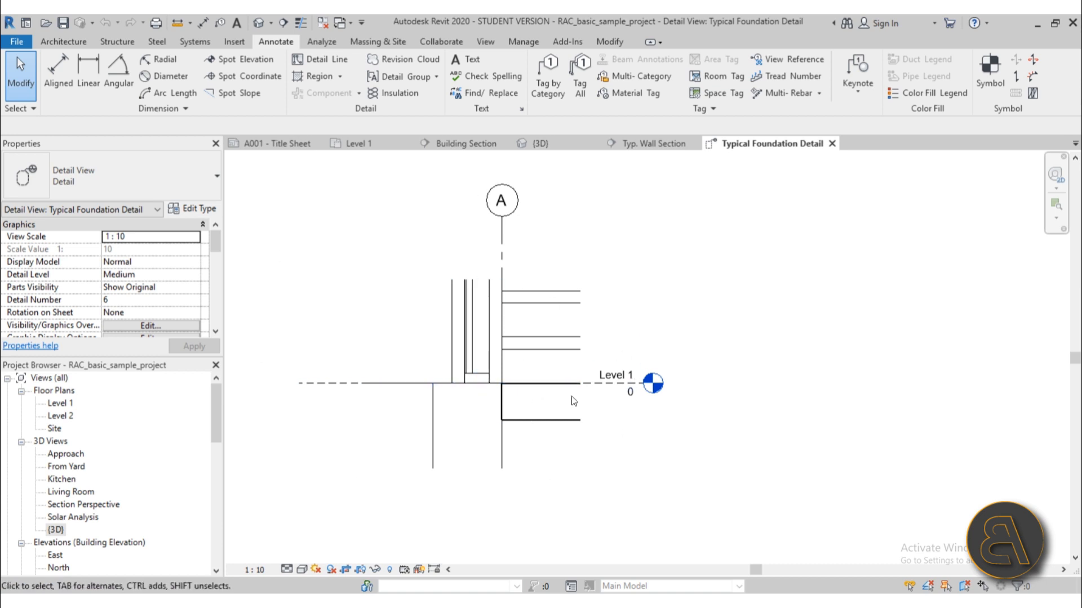
Step: Inspect the foundation wall below Level 1 and its junction with the wall above and the floor slab
middle_click_drag(546, 471, 518, 439)
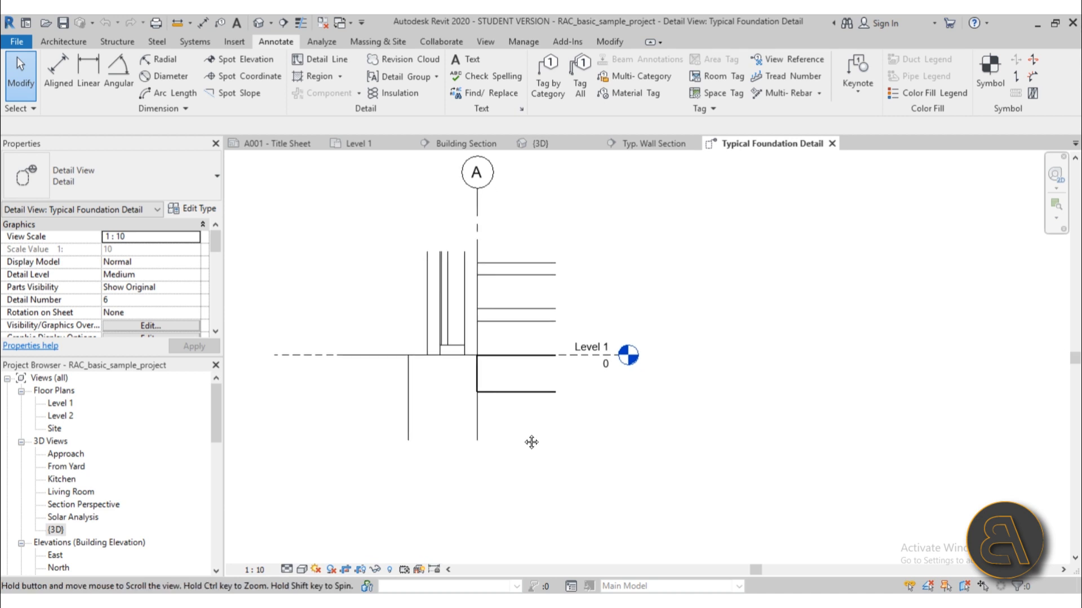
scroll(457, 354, "up", 5)
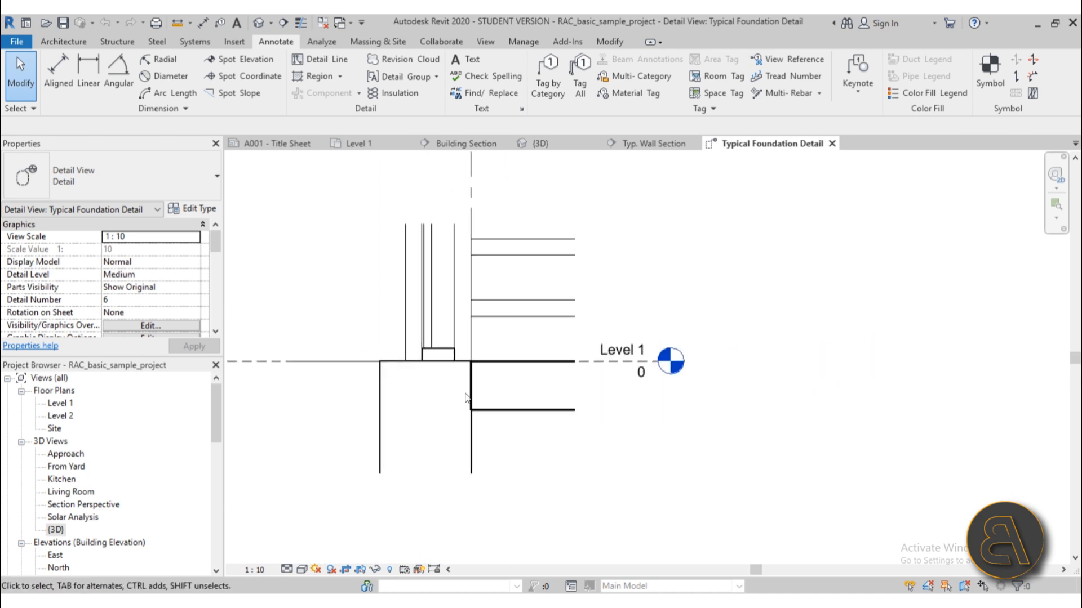
scroll(437, 370, "down", 5)
middle_click_drag(555, 435, 564, 430)
left_click(482, 424)
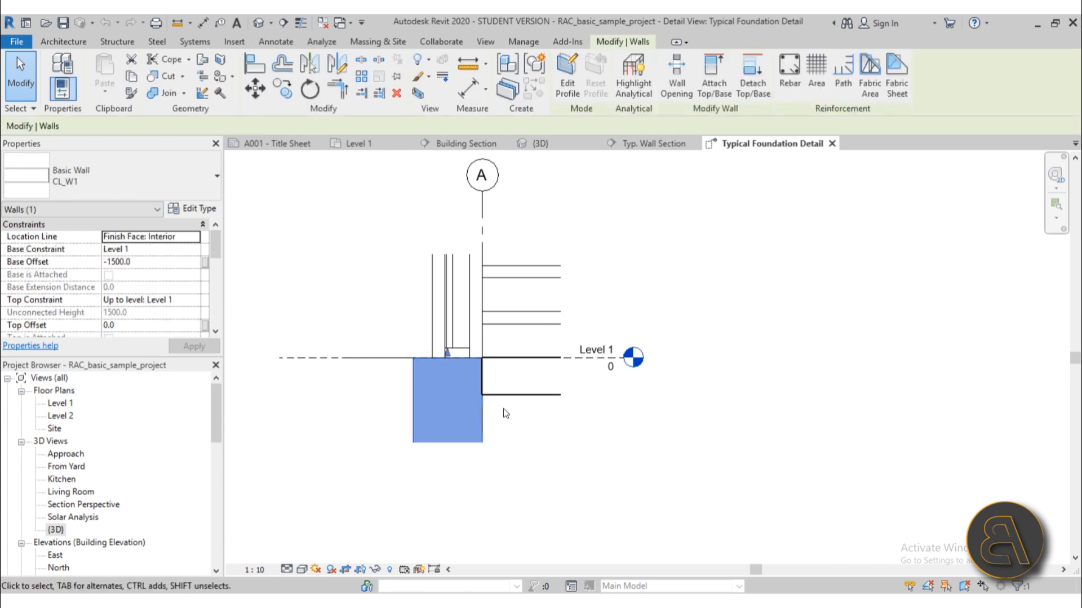
left_click(431, 316)
left_click(382, 323)
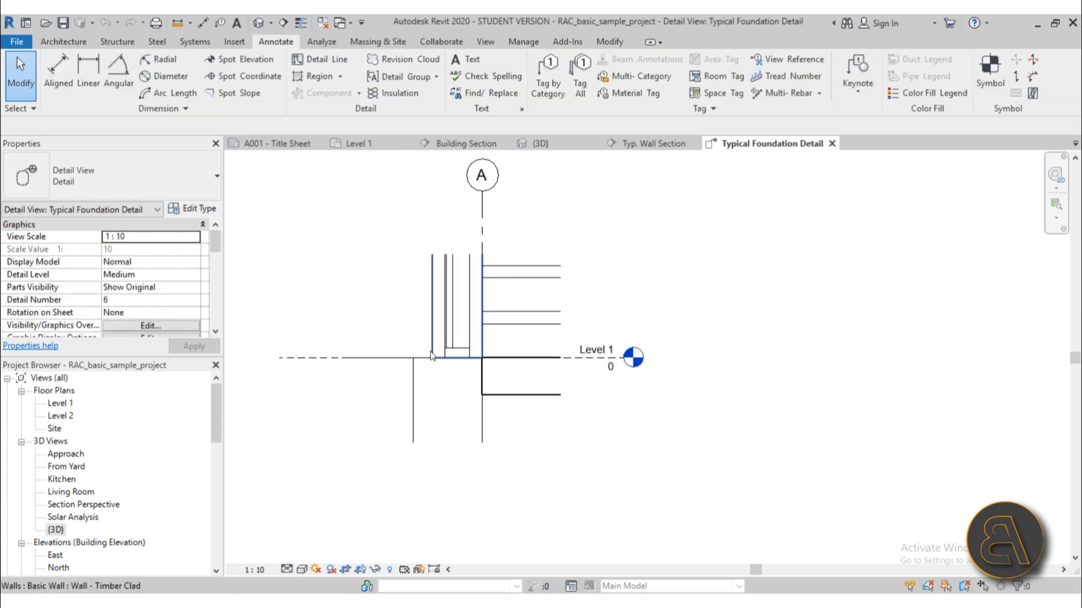
left_click(429, 350)
left_click(381, 412)
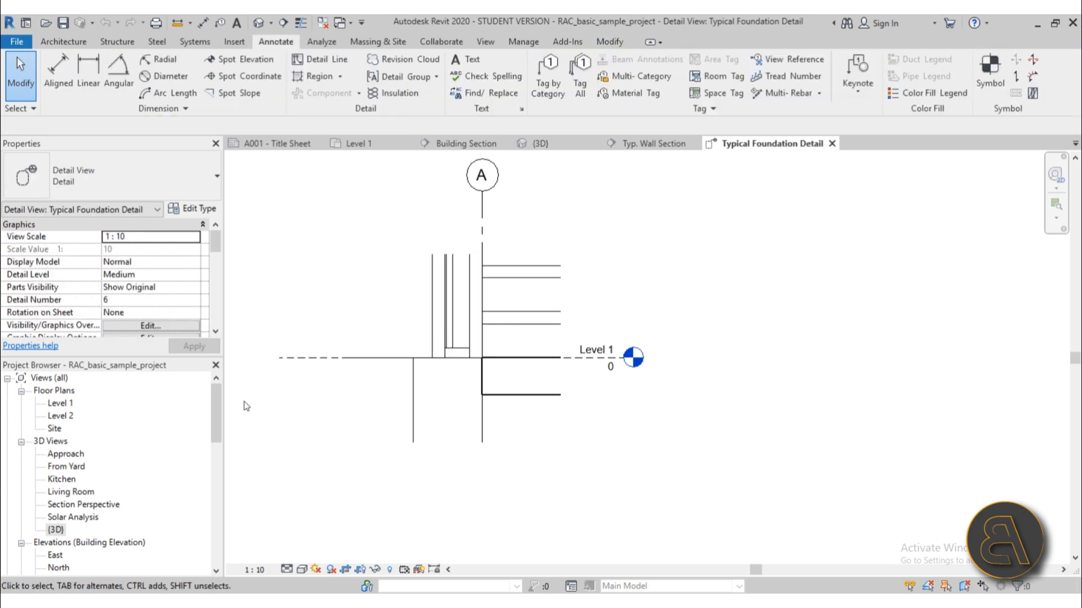
left_click(411, 420)
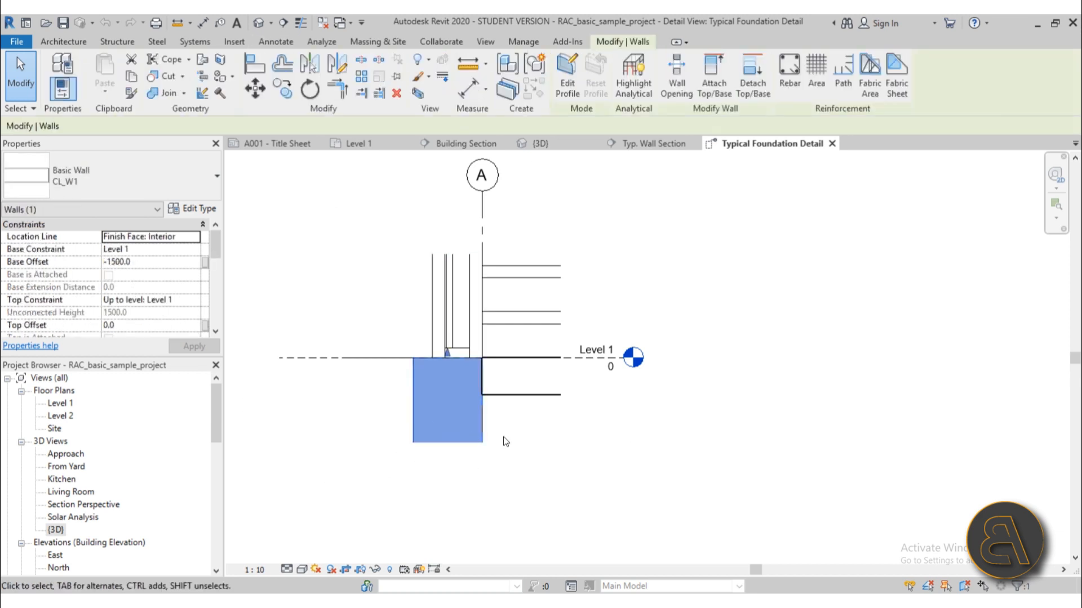
left_click(505, 441)
left_click(507, 396)
left_click(515, 434)
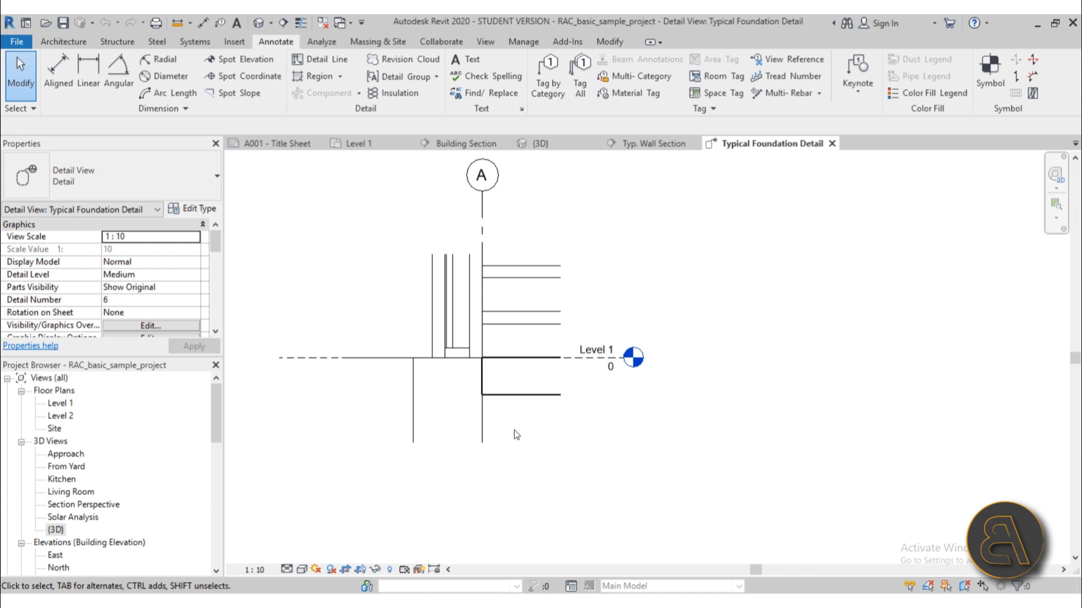
Step: Create a drafting view named "New Drafting view" at scale 1:10 and set its detail level to Fine
left_click(485, 42)
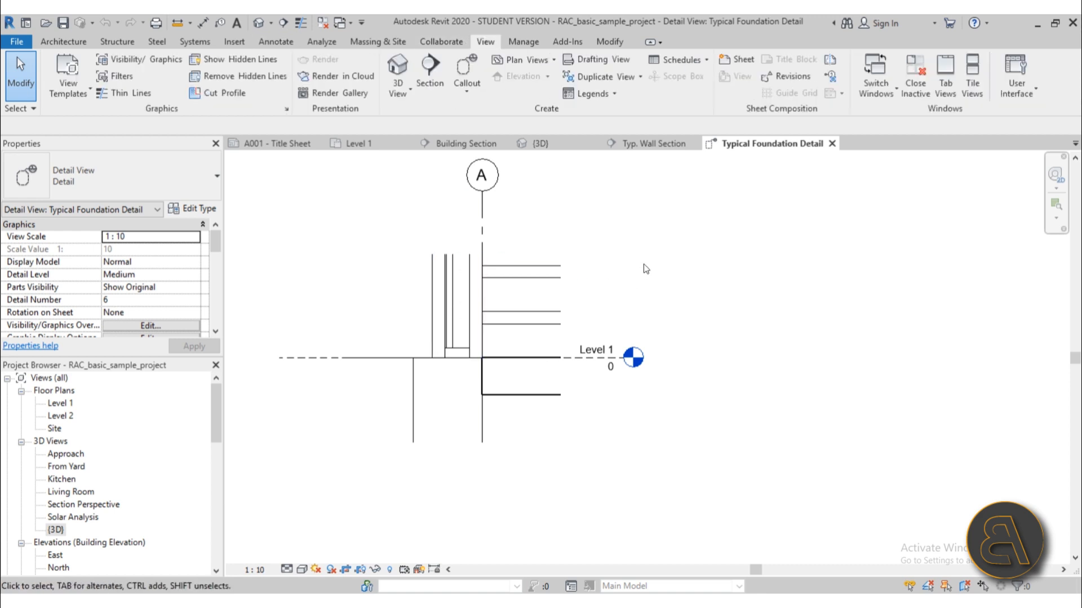
left_click(599, 62)
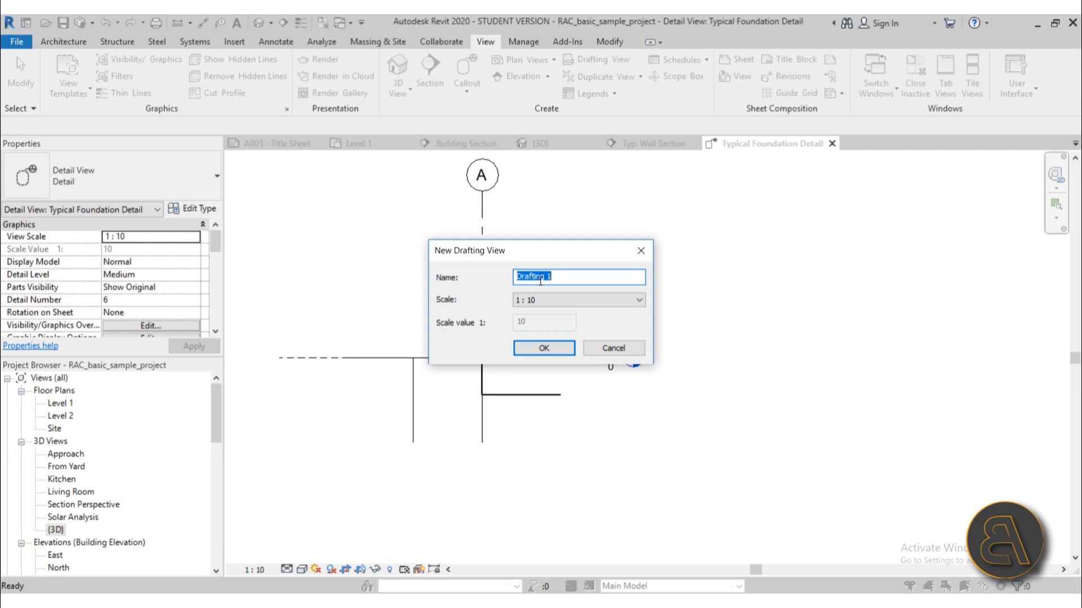
left_click(567, 279)
key("BackSpace")
type("VE")
key("BackSpace")
key("BackSpace")
type("view")
key("Left")
key("Left")
key("Left")
key("Left")
key("Left")
key("Left")
key("Left")
key("Left")
type("New")
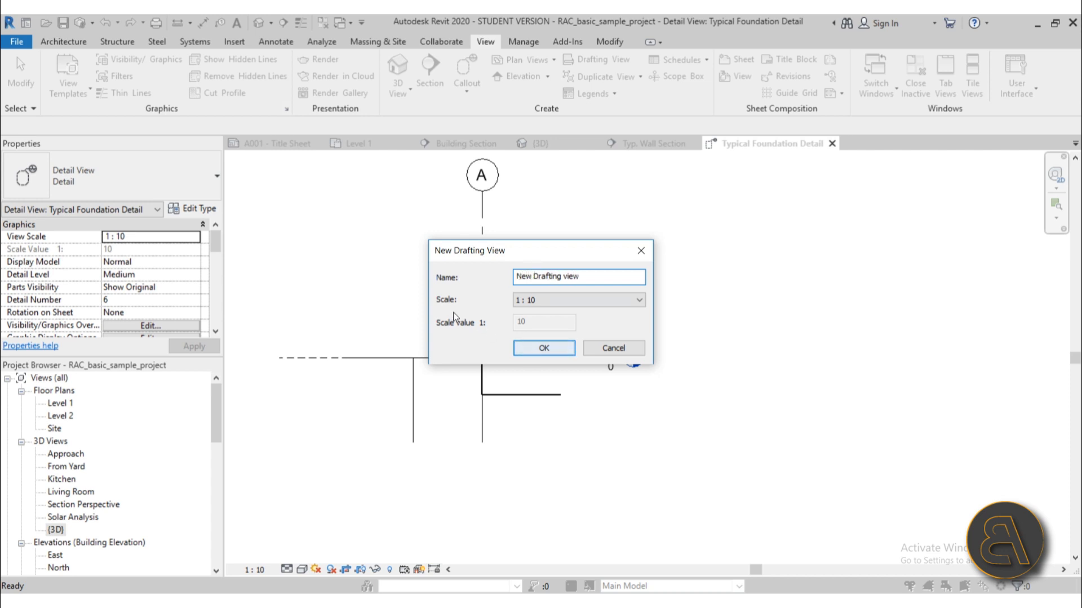
left_click(544, 348)
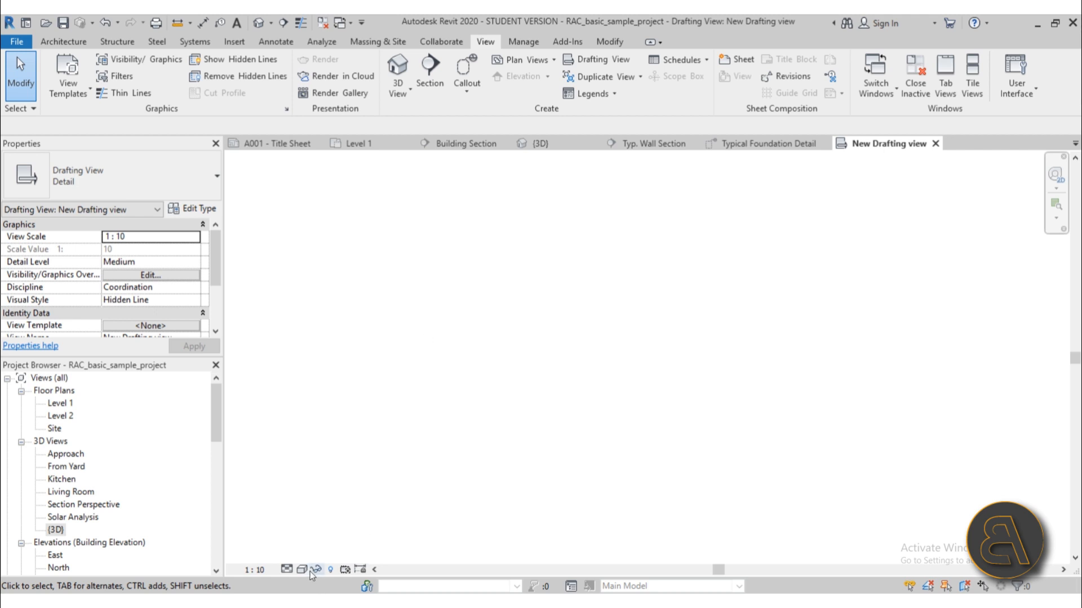
left_click(286, 570)
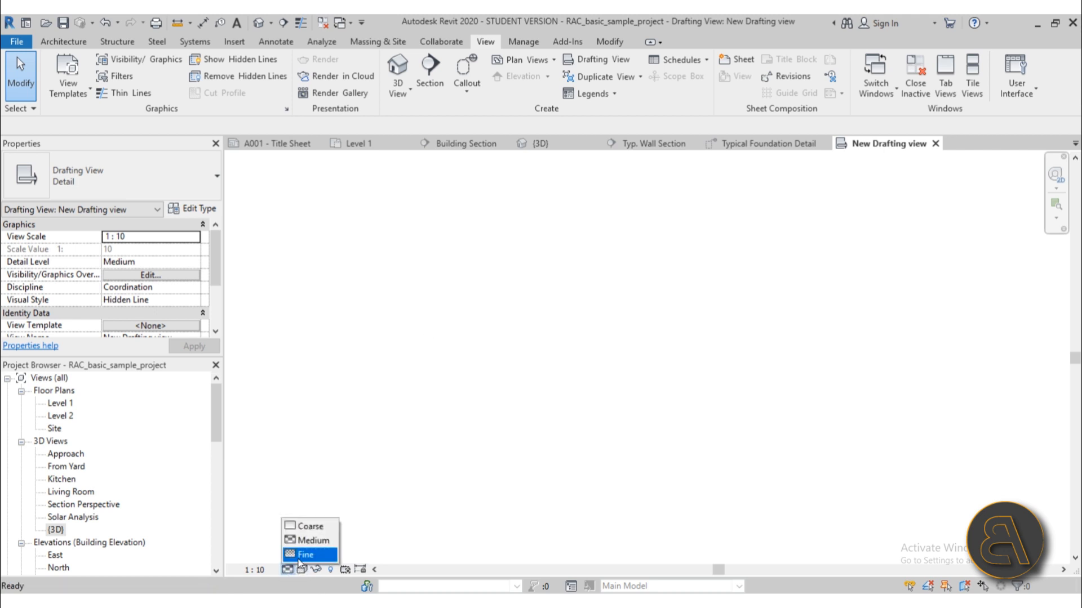
left_click(299, 558)
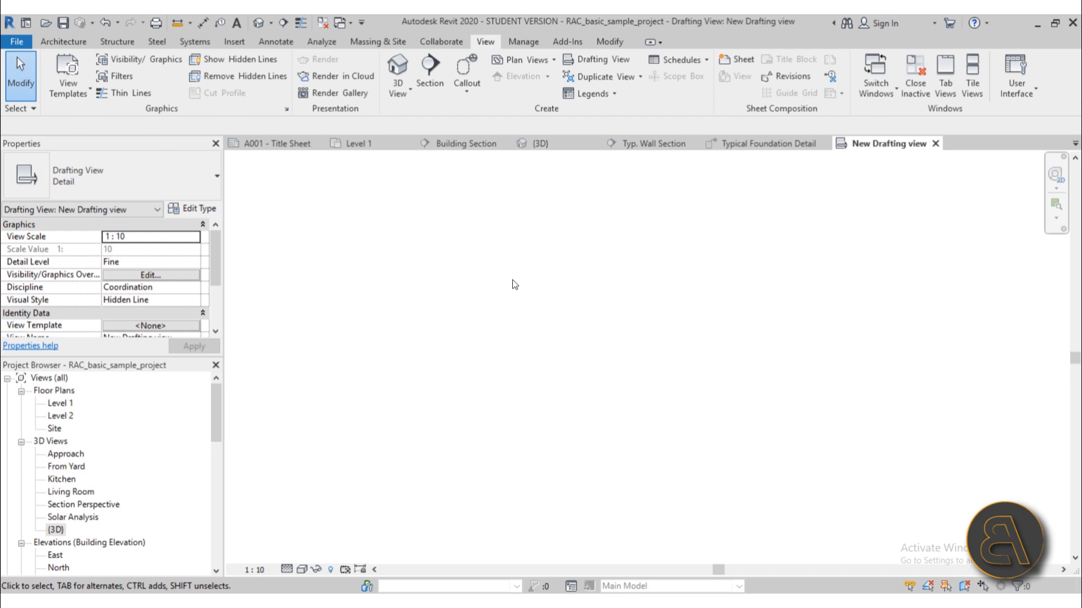
left_click(271, 42)
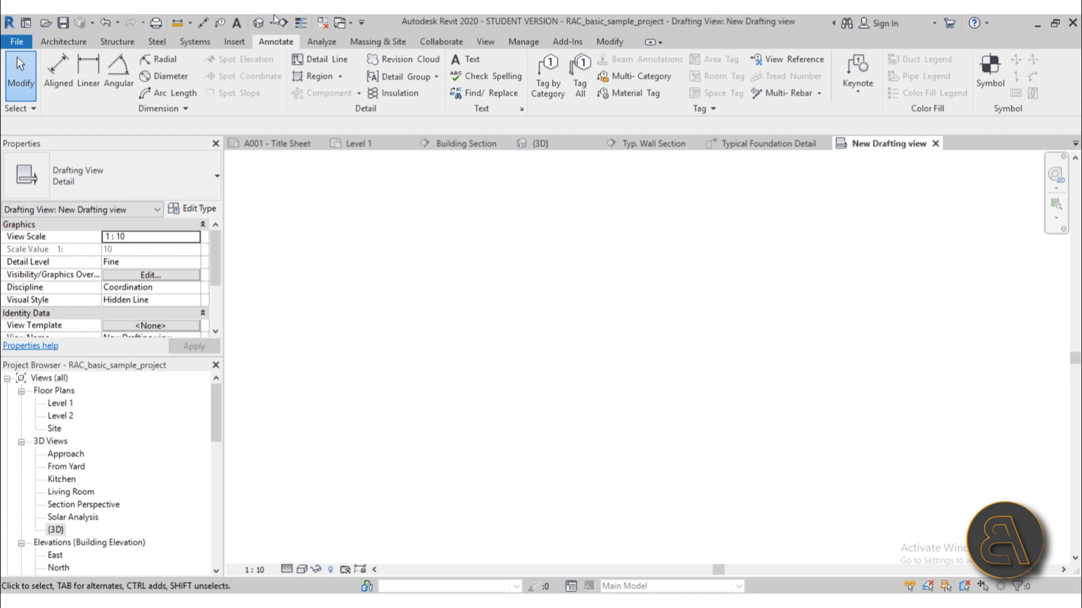
left_click(232, 43)
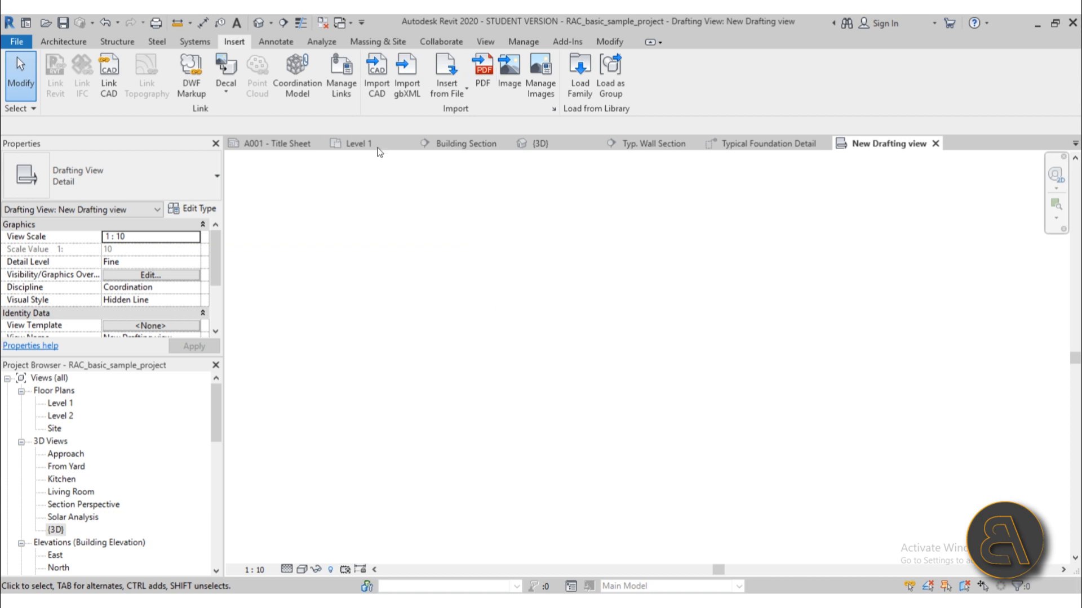
Step: Close all open views of the sample project, including the 3D view, Building Section, foundation detail and drafting view, to close the project
left_click(534, 143)
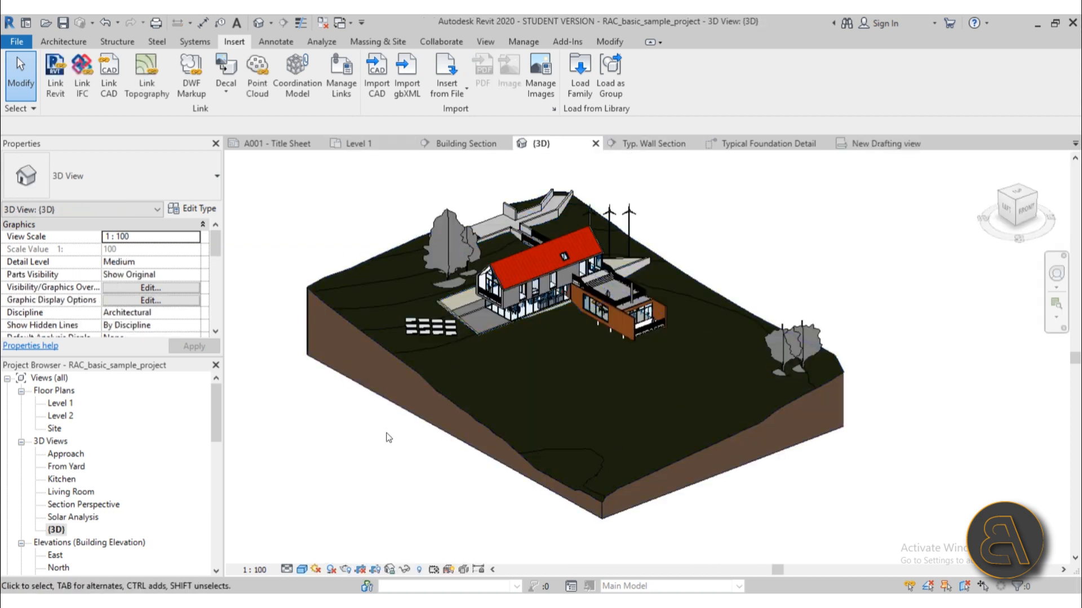
left_click(318, 144)
left_click(310, 145)
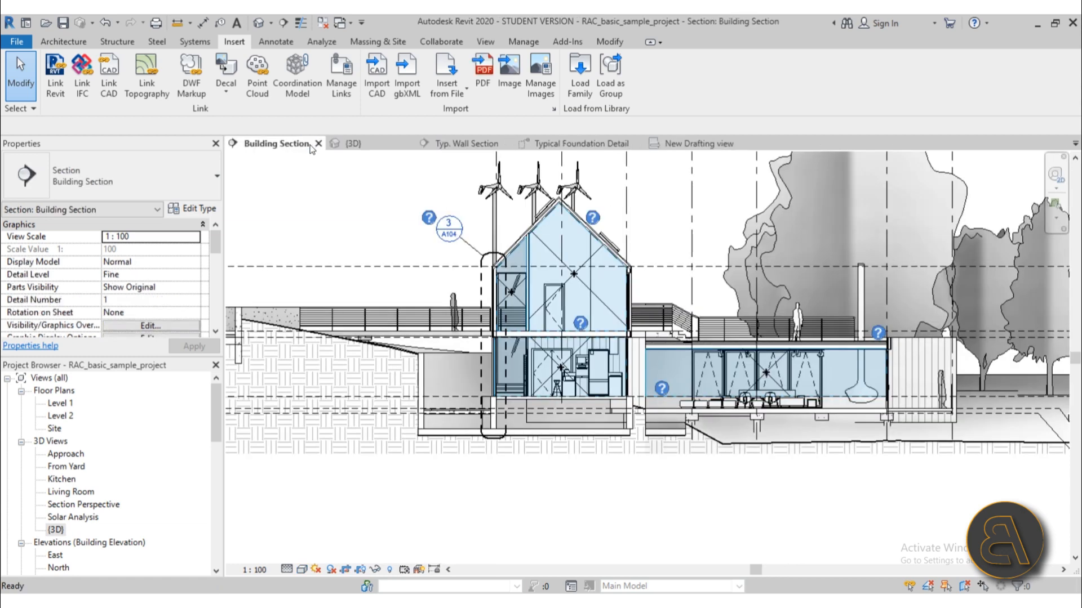
left_click(317, 144)
left_click(316, 143)
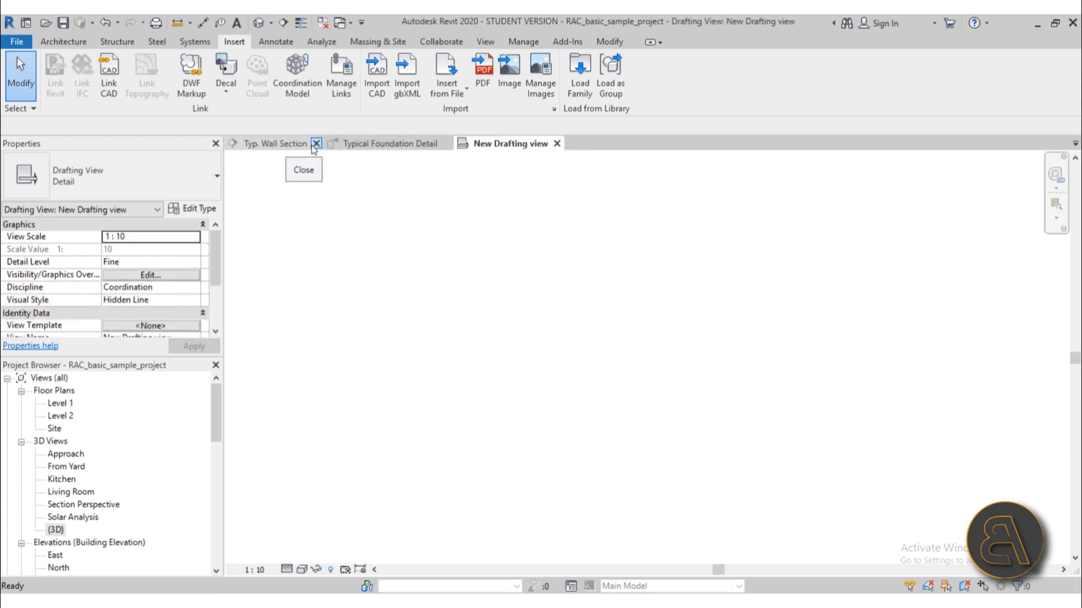
left_click(316, 143)
left_click(345, 143)
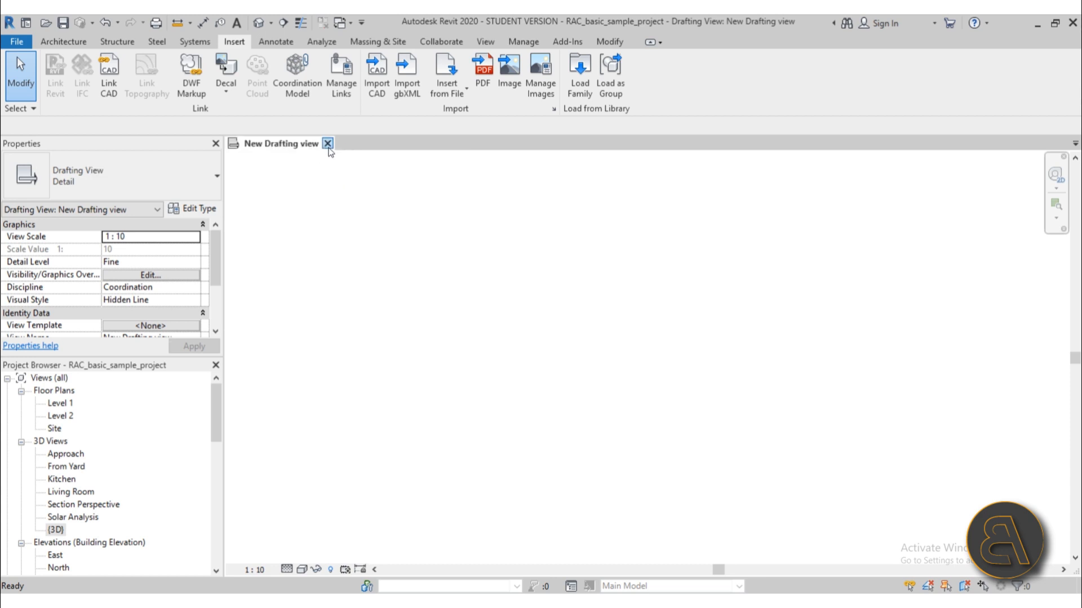
left_click(327, 143)
left_click(571, 316)
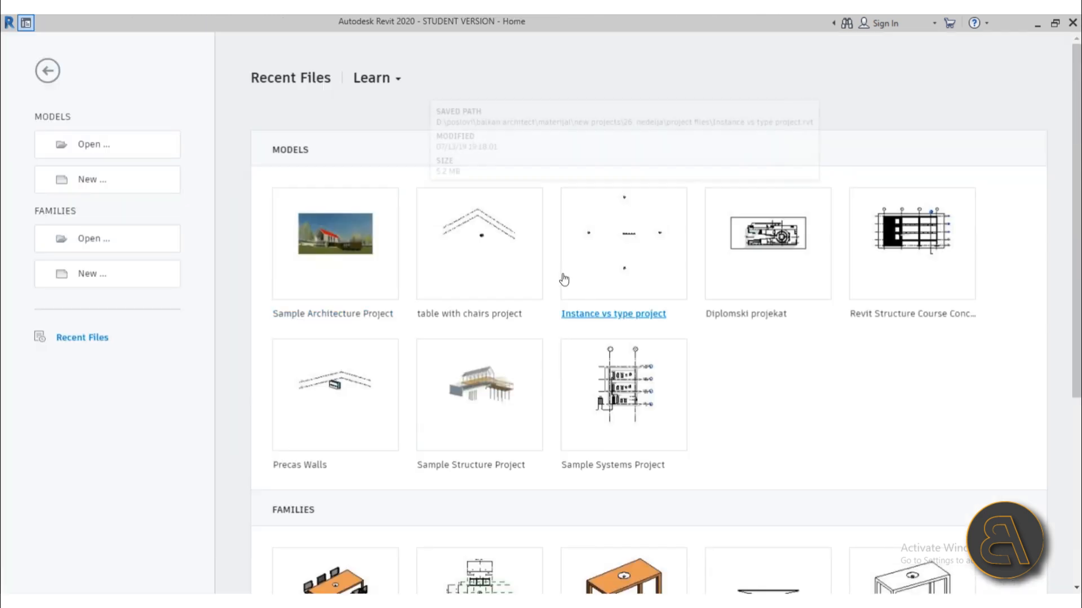
Step: Create a new project from the Architectural Template
left_click(93, 187)
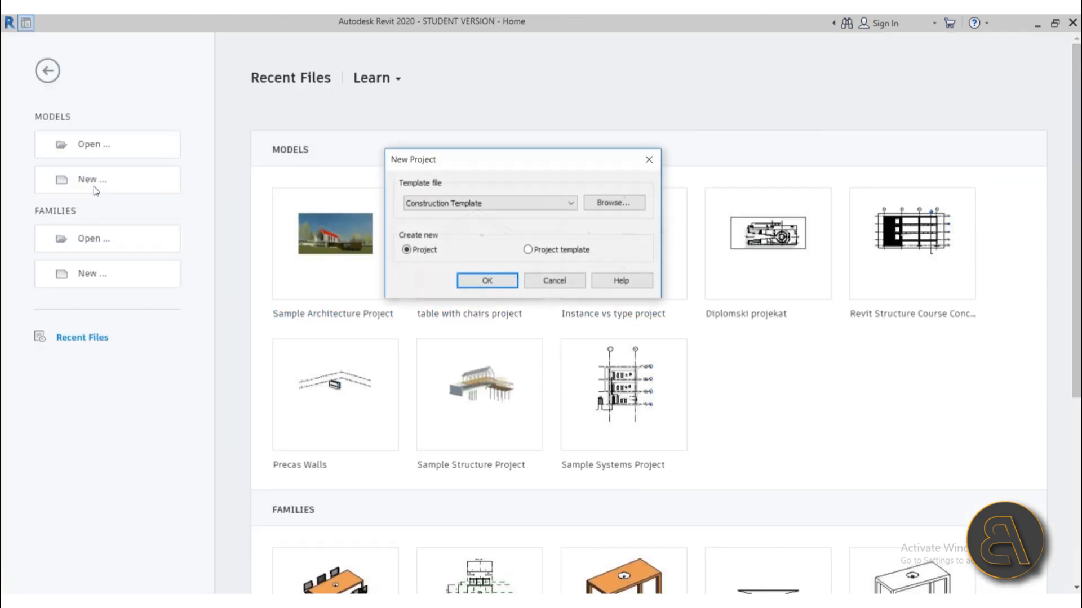
left_click(481, 206)
left_click(442, 225)
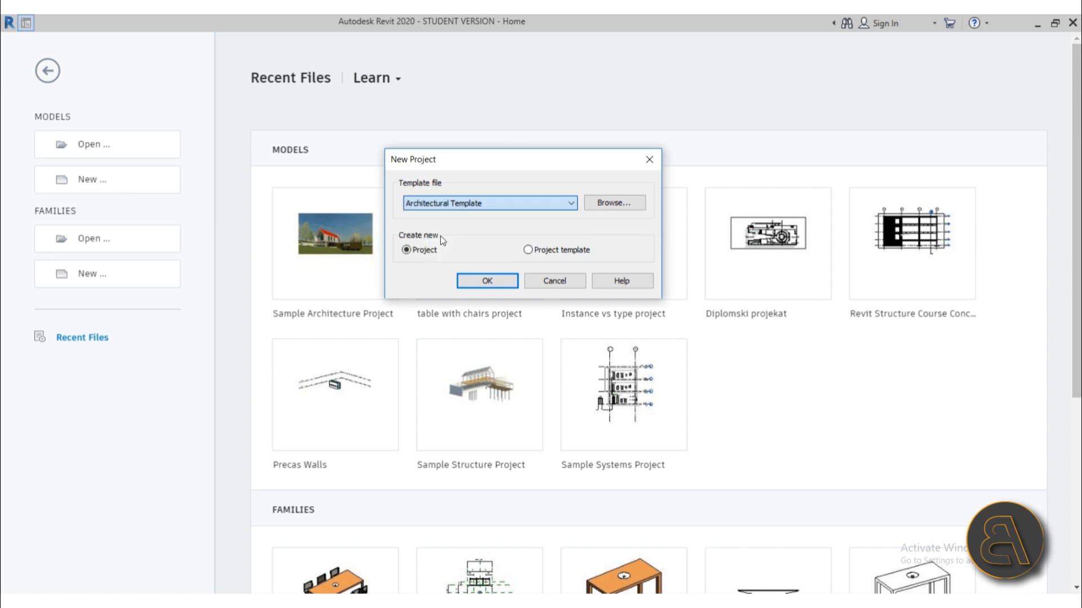
left_click(478, 282)
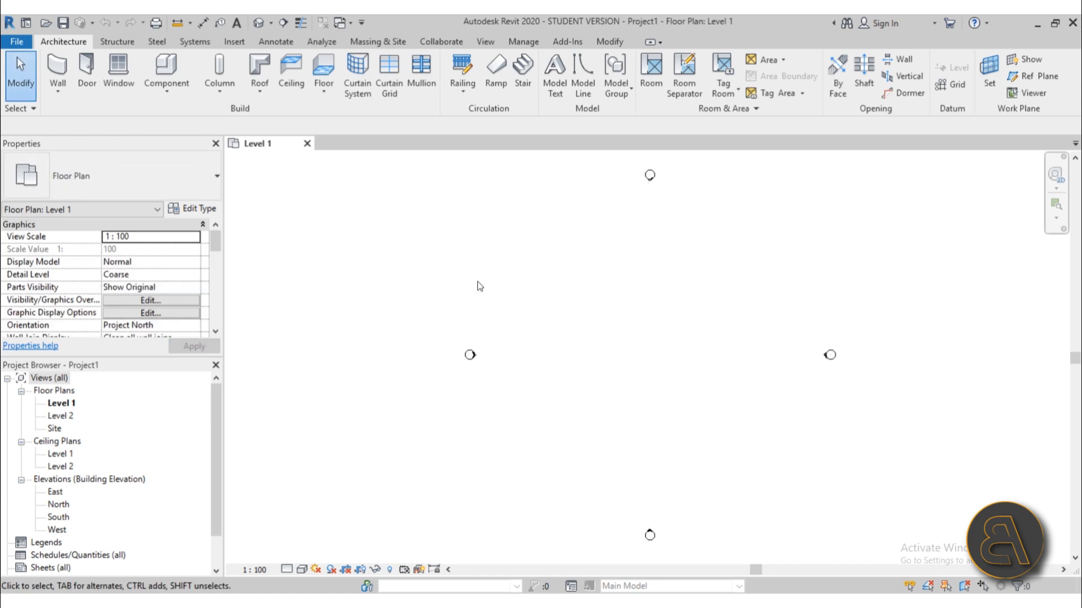
Step: Create a drafting view named "Drafting 1" at scale 1:10
left_click(490, 43)
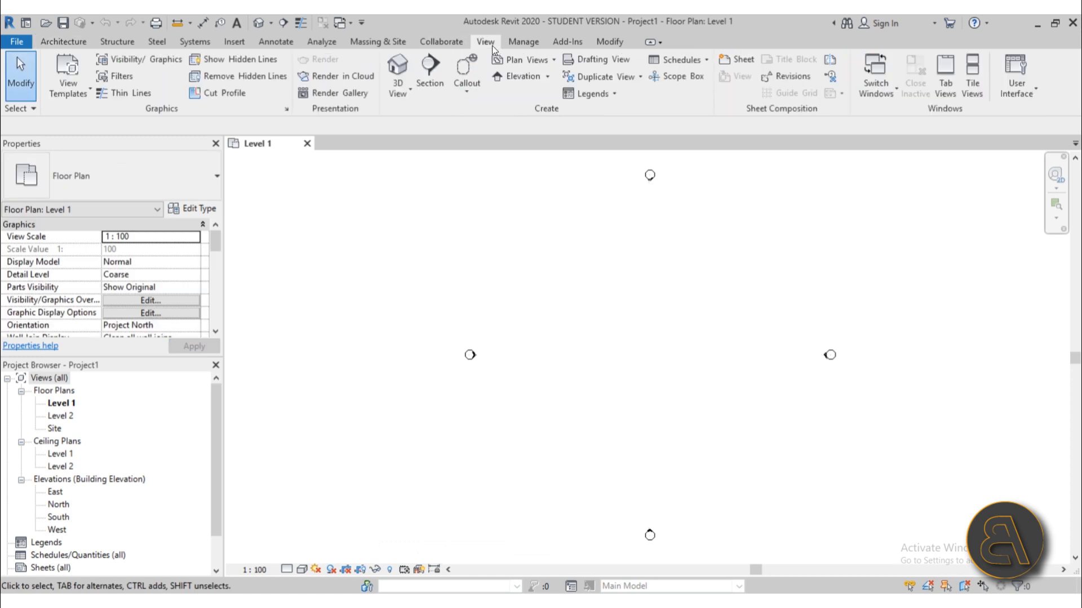
left_click(592, 62)
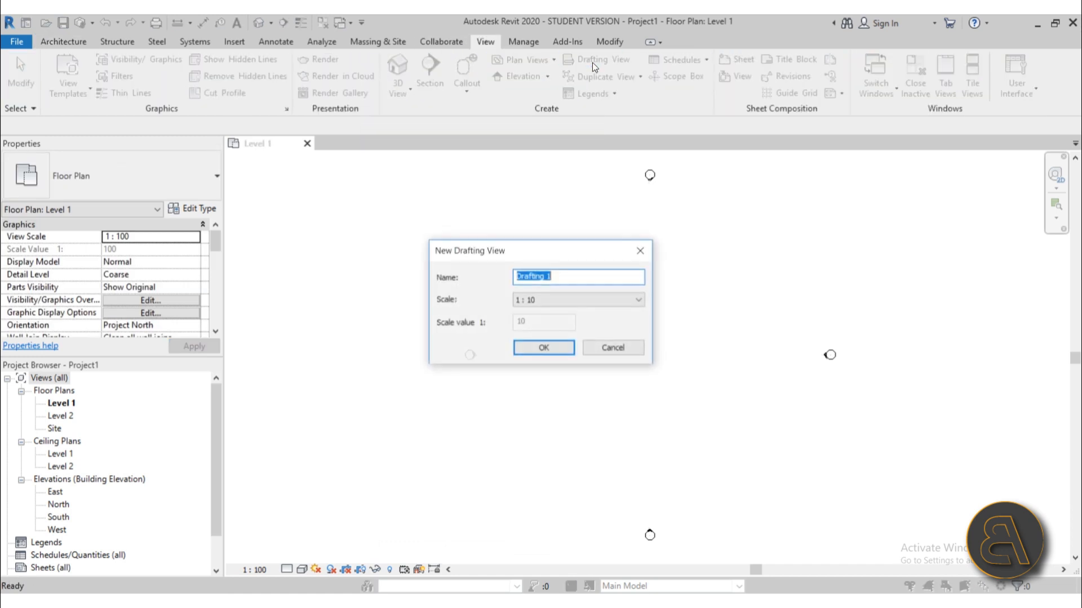
left_click(563, 278)
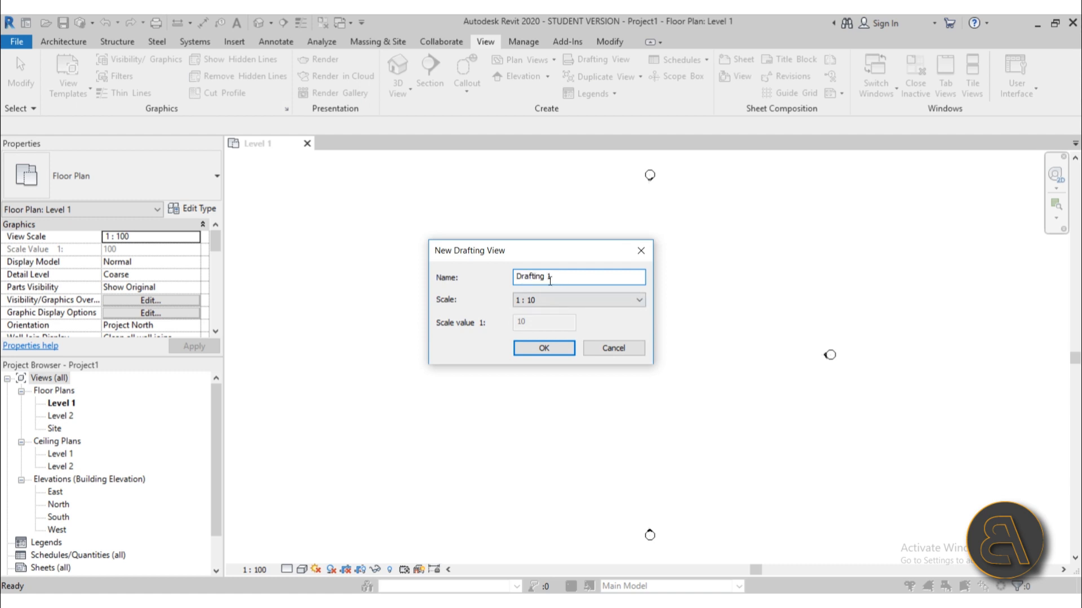
left_click(542, 349)
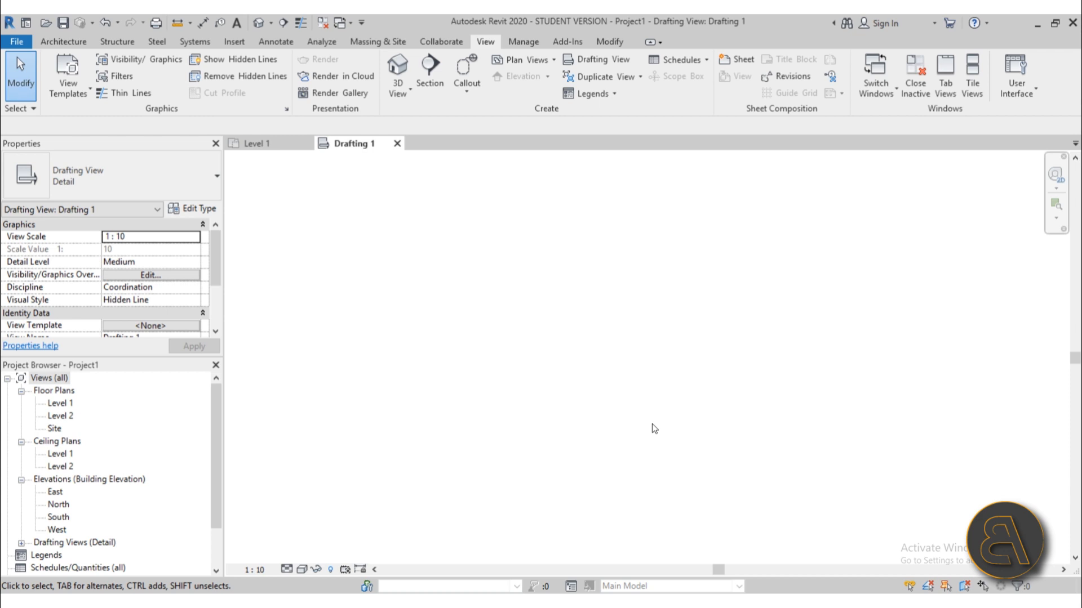
Step: Link CAD Detail.dwg from the Desktop into the drafting view, with centimeter import units and preserved colors
left_click(234, 41)
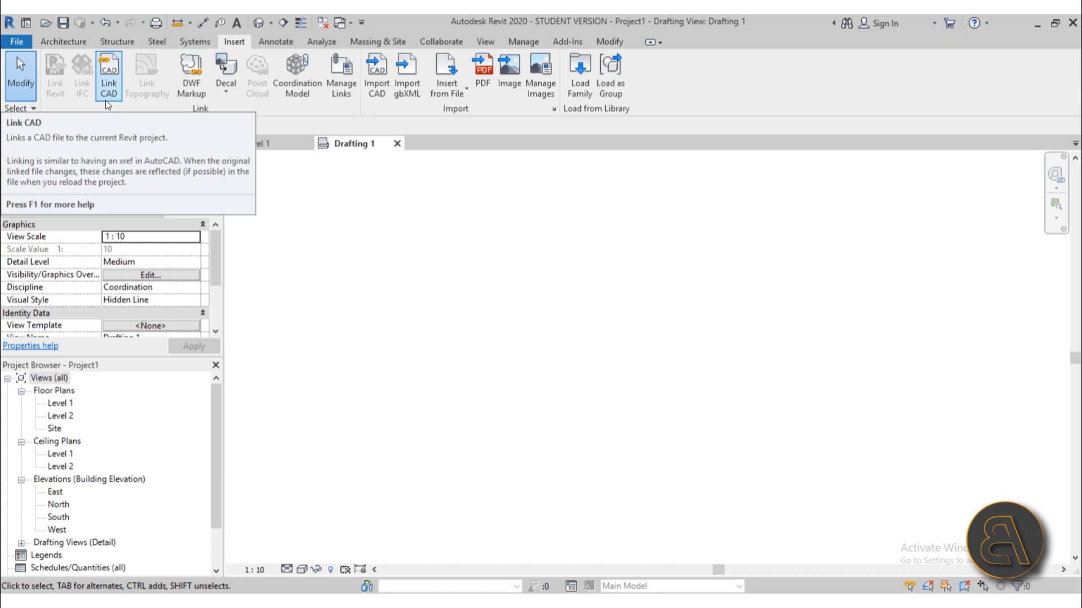
mouse_move(497, 300)
middle_mouse_down()
mouse_move(502, 307)
mouse_move(495, 302)
middle_mouse_up()
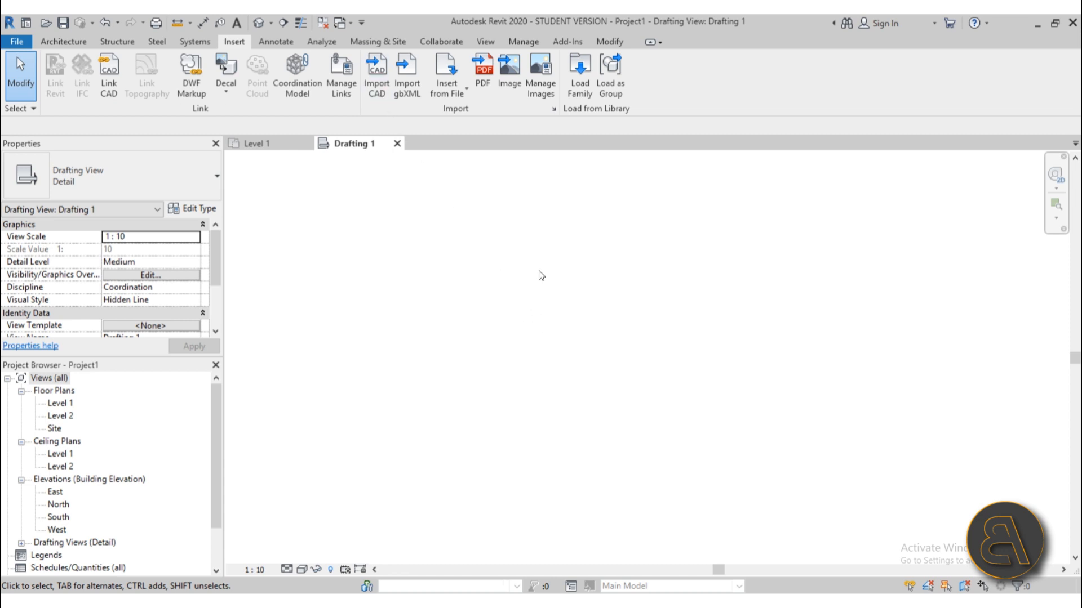
left_click(110, 93)
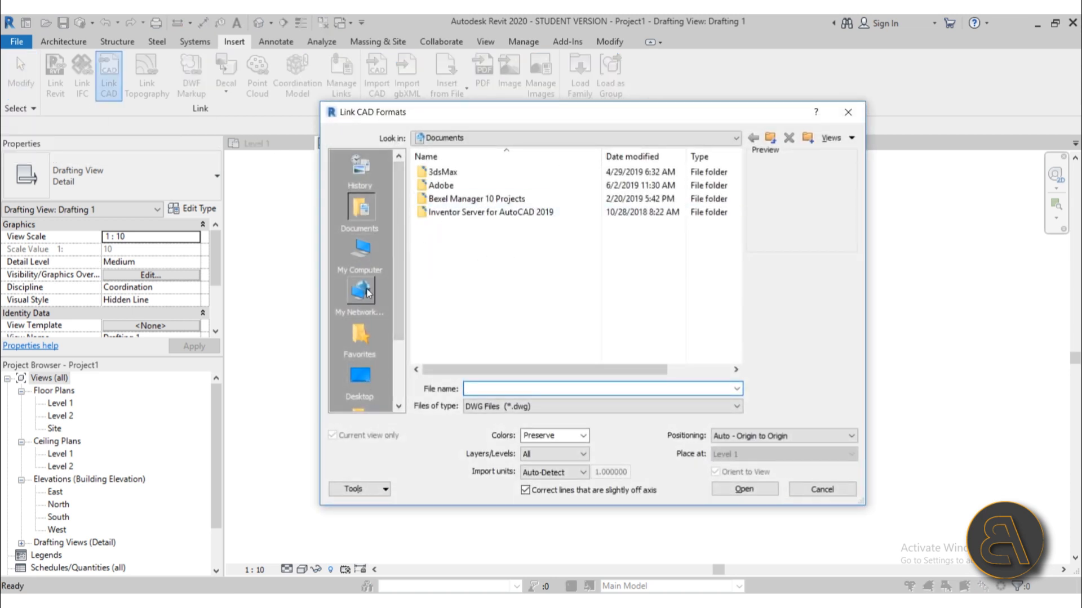
left_click(361, 377)
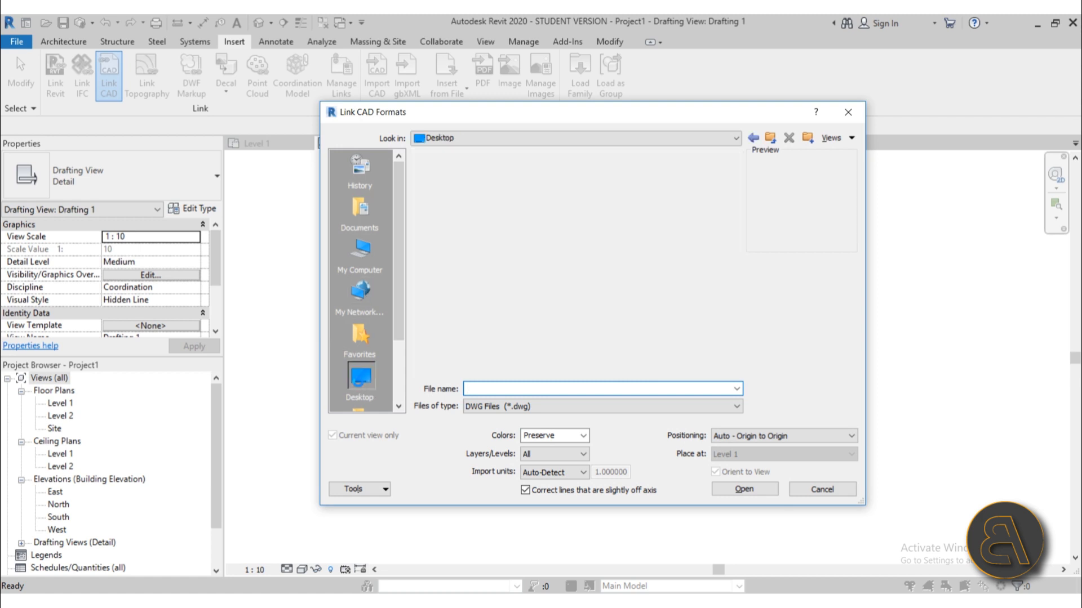
left_click(448, 280)
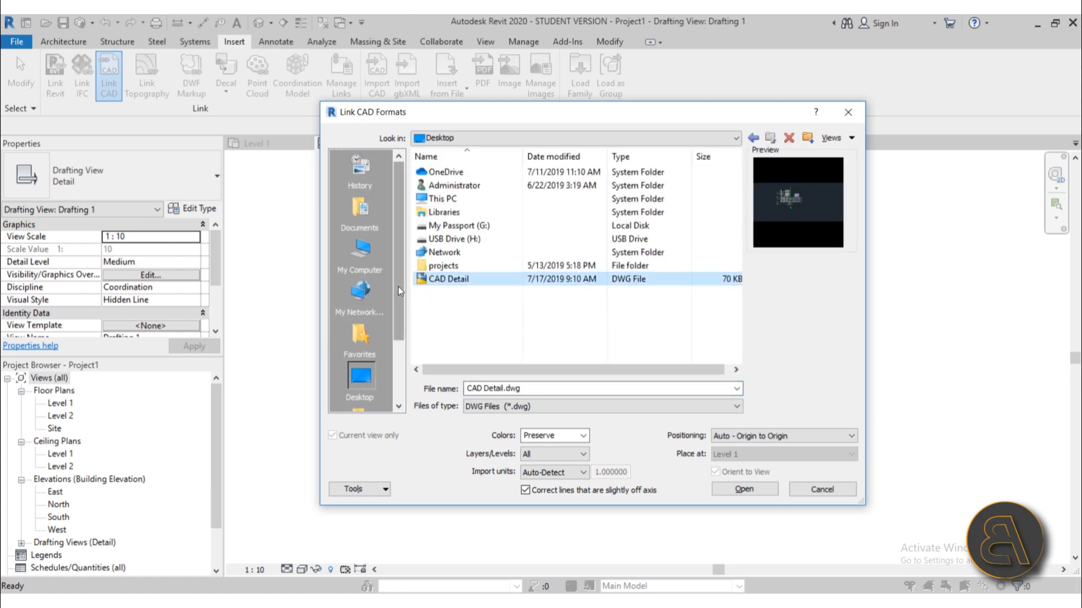
left_click(534, 474)
left_click(545, 531)
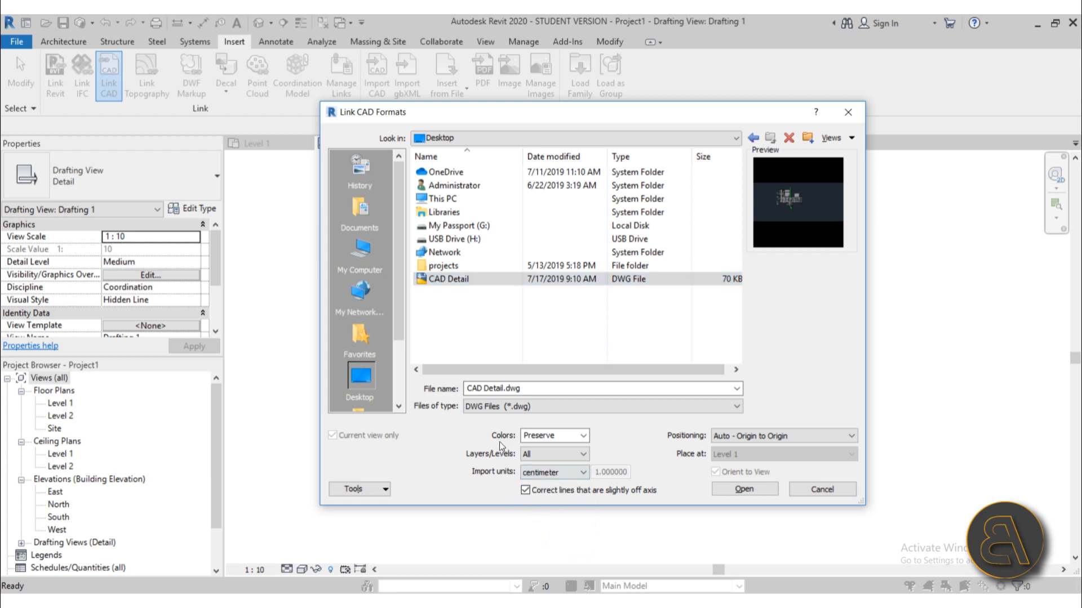
left_click(542, 437)
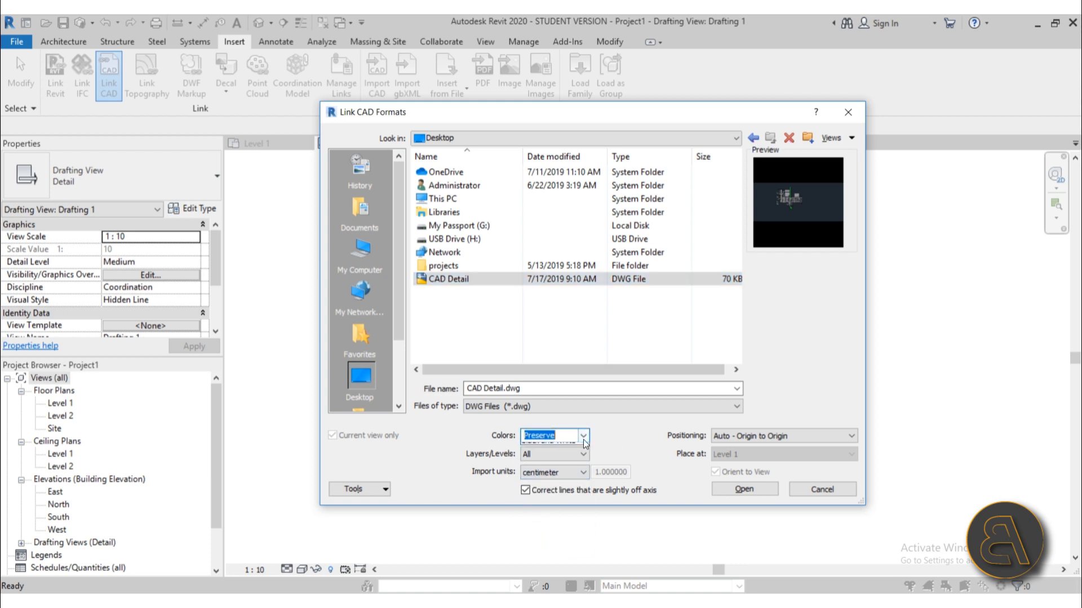
left_click(543, 437)
left_click(546, 457)
left_click(745, 490)
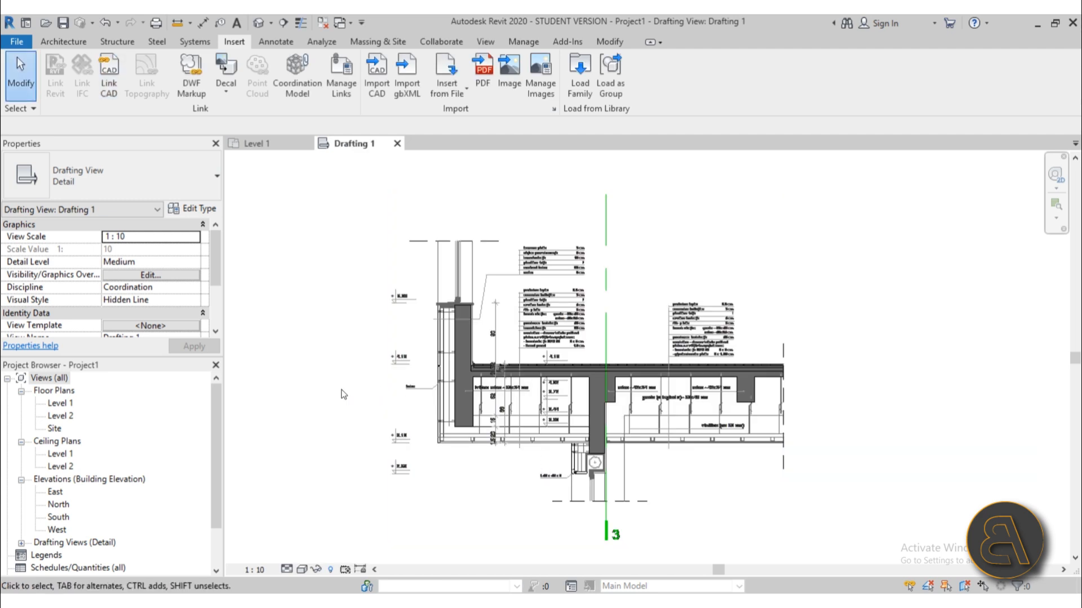
Step: Unpin the linked CAD drawing, shift it slightly to the left, and pin it again
scroll(383, 328, "down", 3)
middle_click_drag(533, 374, 537, 349)
scroll(483, 365, "up", 2)
left_click(483, 369)
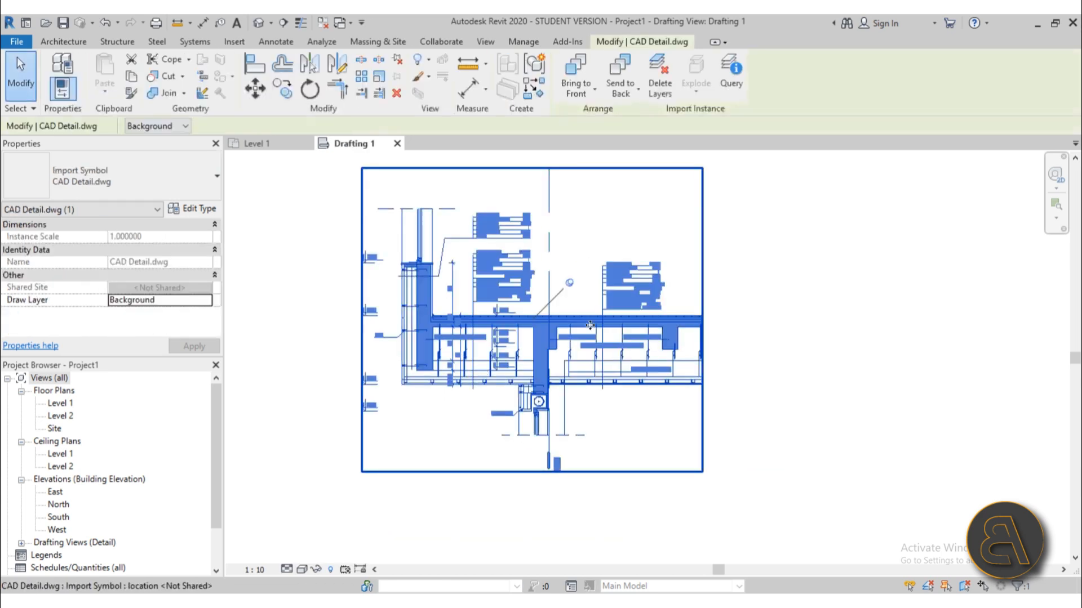
left_click(571, 285)
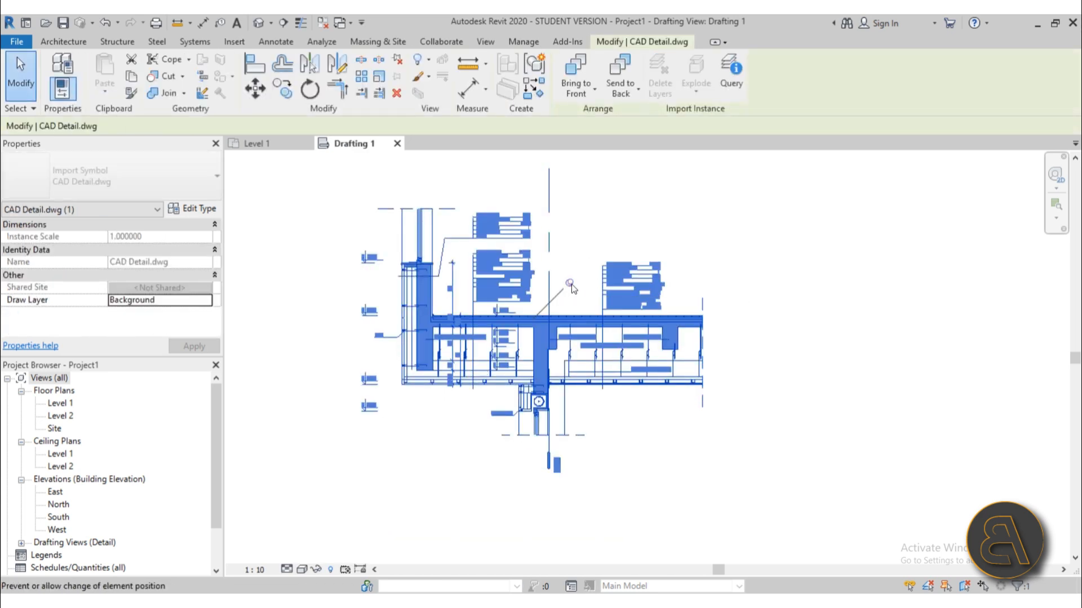
mouse_move(583, 319)
left_mouse_down()
mouse_move(618, 268)
mouse_move(560, 326)
mouse_move(571, 326)
left_mouse_up()
left_click(552, 287)
left_click(694, 453)
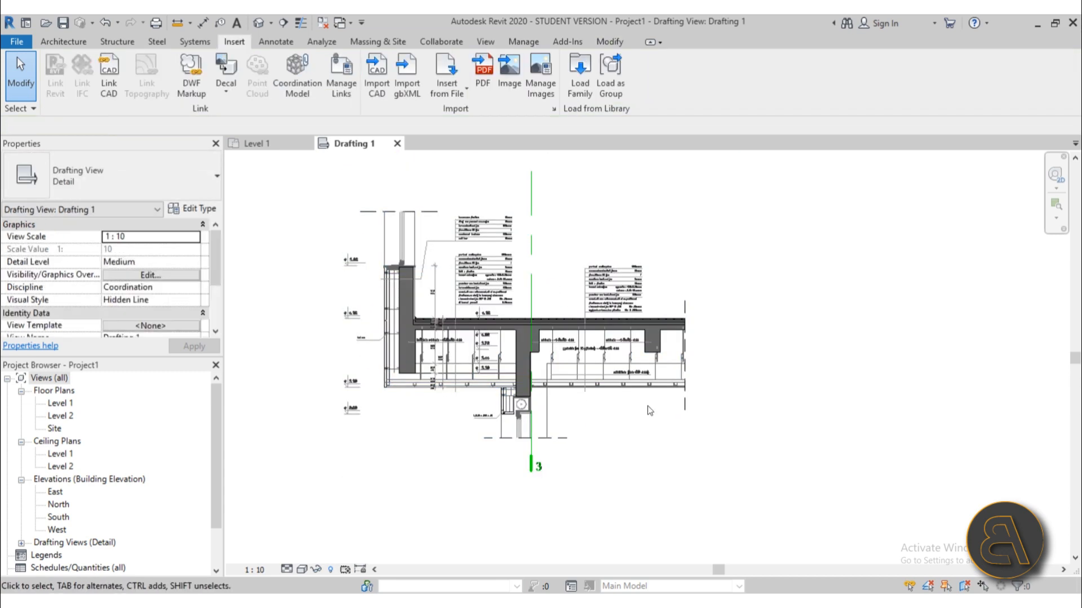
Step: Examine the linked detail's parapet wall, floor layers, beams, suspended ceiling and layer notes up close and as a whole
scroll(347, 350, "up", 2)
scroll(412, 185, "up", 3)
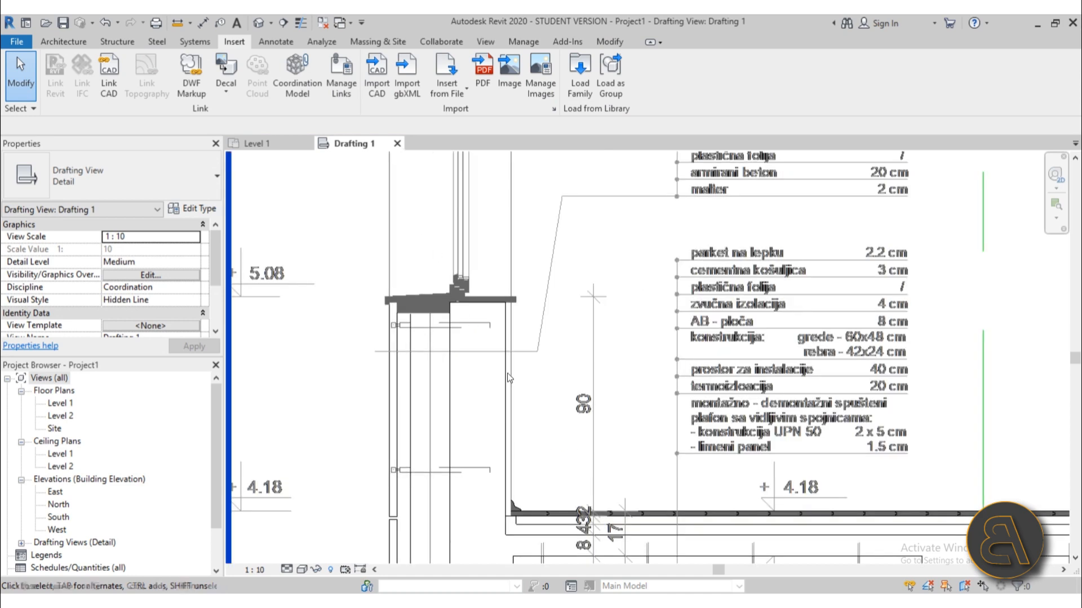
middle_click_drag(518, 350, 497, 139)
middle_click_drag(490, 442, 480, 288)
middle_click_drag(909, 532, 700, 470)
scroll(697, 434, "up", 7)
scroll(724, 360, "down", 5)
scroll(670, 341, "down", 10)
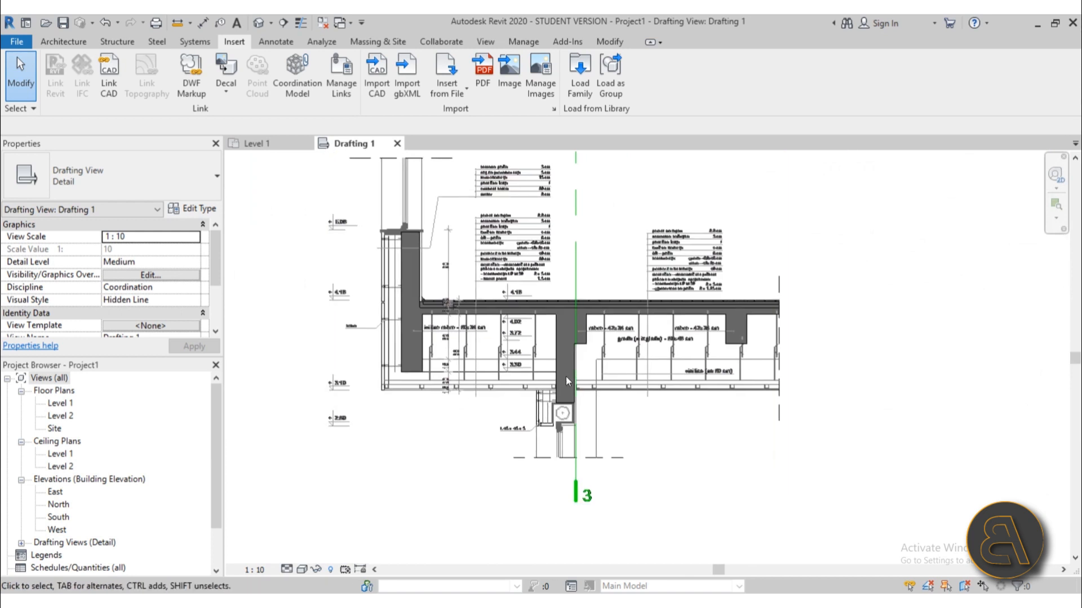
middle_click_drag(565, 376, 577, 379)
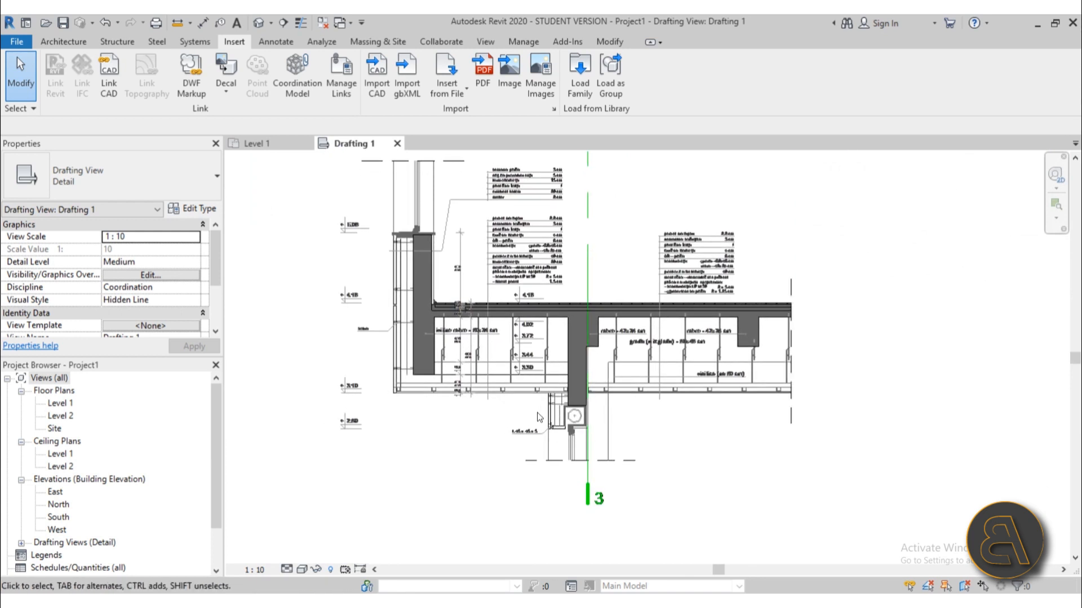
scroll(630, 408, "up", 1)
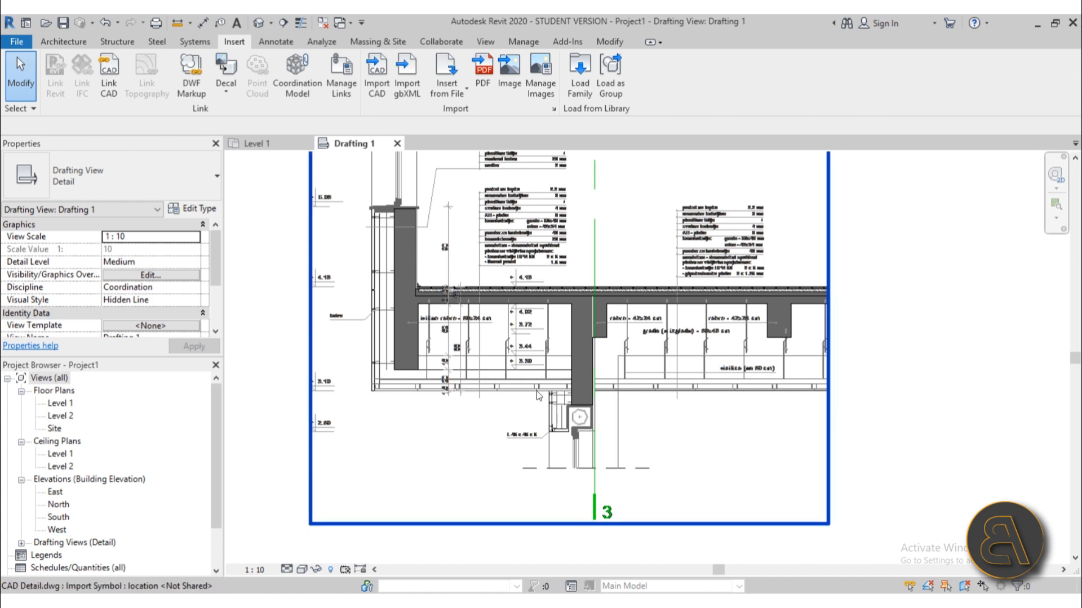
scroll(573, 376, "down", 1)
mouse_move(562, 344)
middle_mouse_down()
mouse_move(558, 376)
mouse_move(527, 374)
middle_mouse_up()
scroll(553, 371, "down", 2)
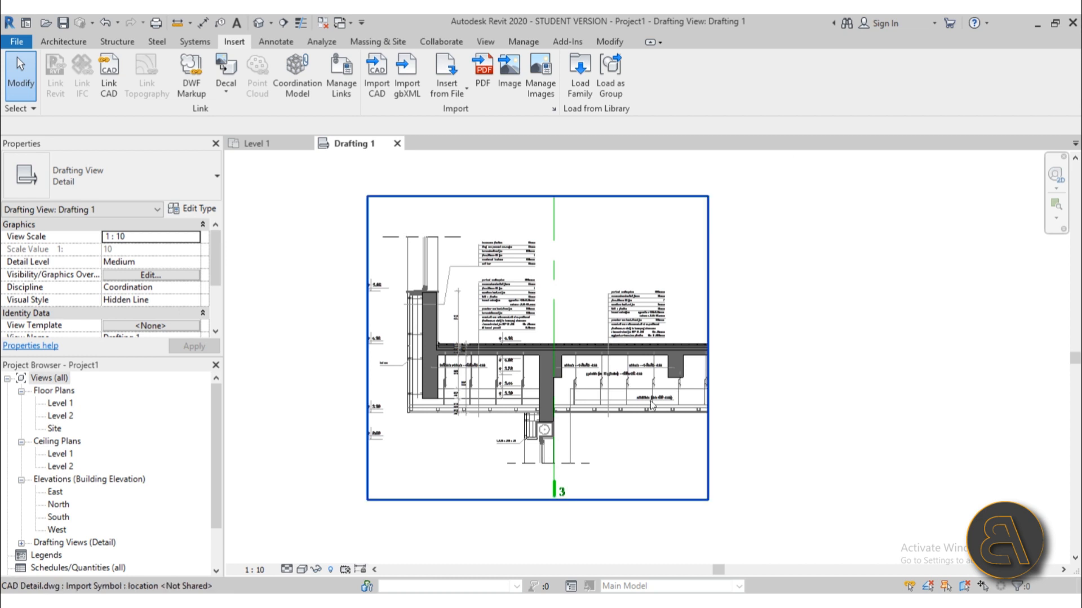
left_click(784, 407)
key("Escape")
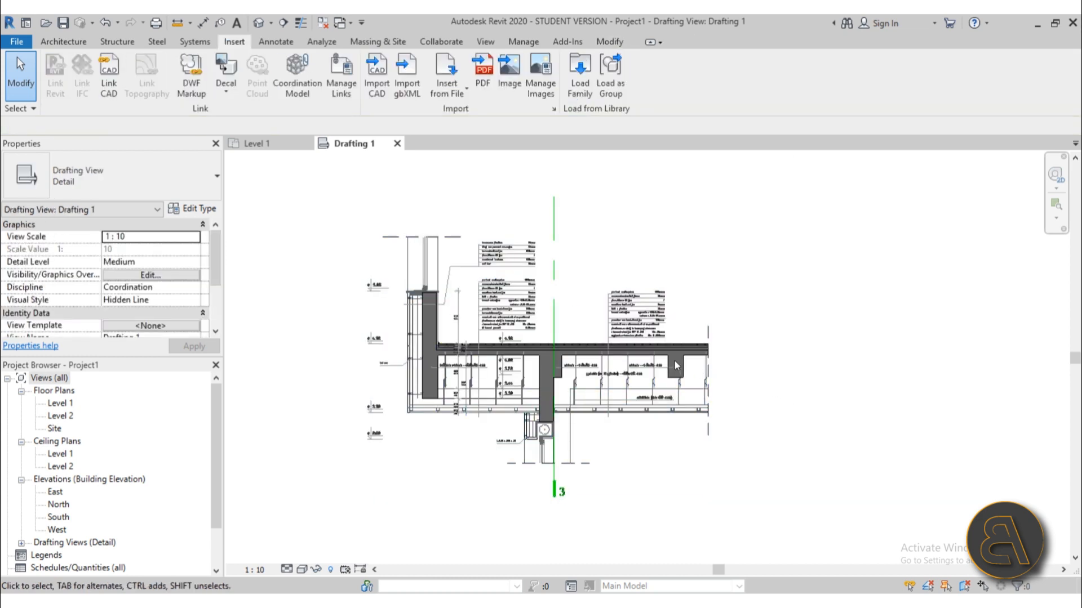
scroll(419, 356, "up", 3)
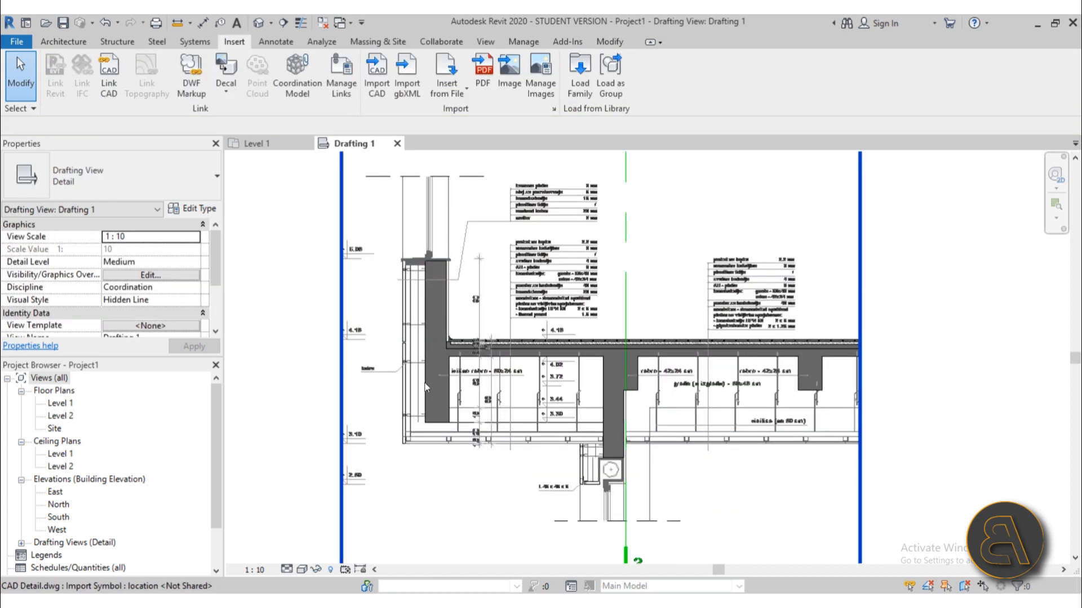
scroll(416, 391, "up", 1)
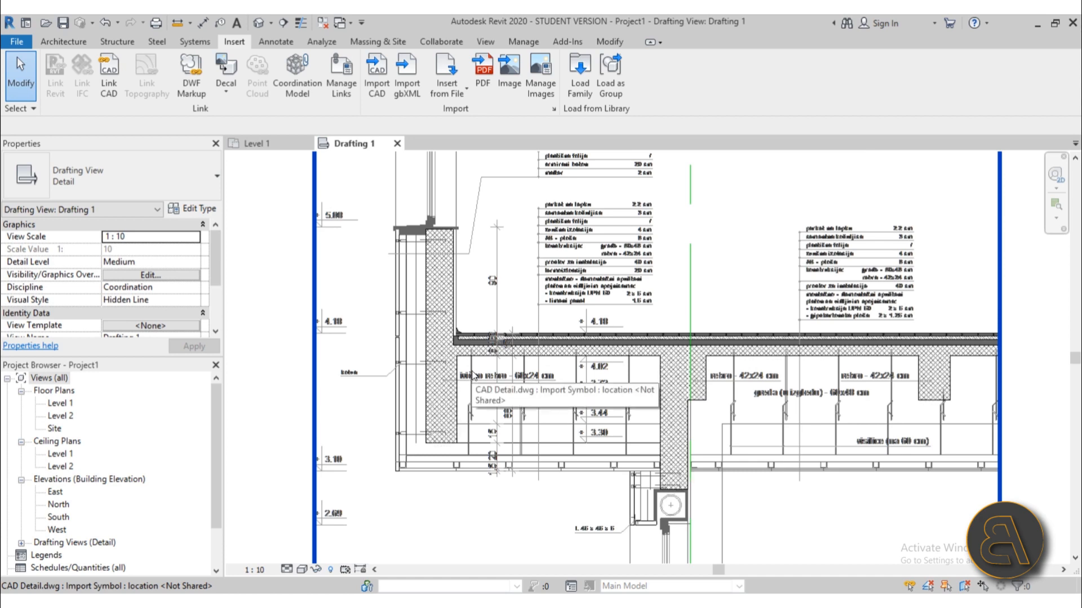
Step: Delete the kote layer from the linked CAD detail
left_click(473, 376)
scroll(516, 323, "down", 3)
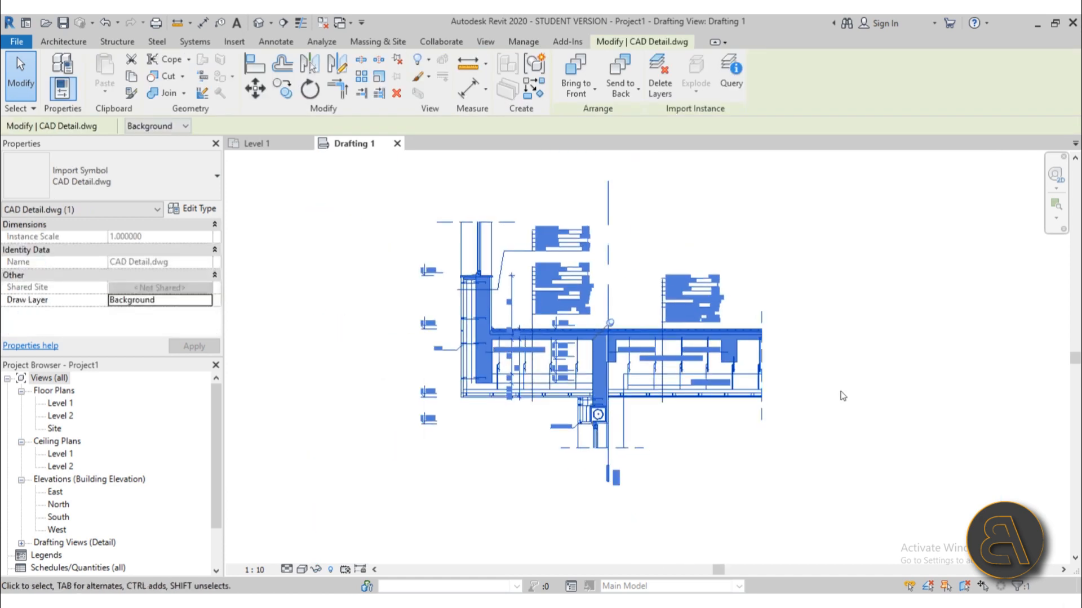
middle_click_drag(794, 379, 750, 376)
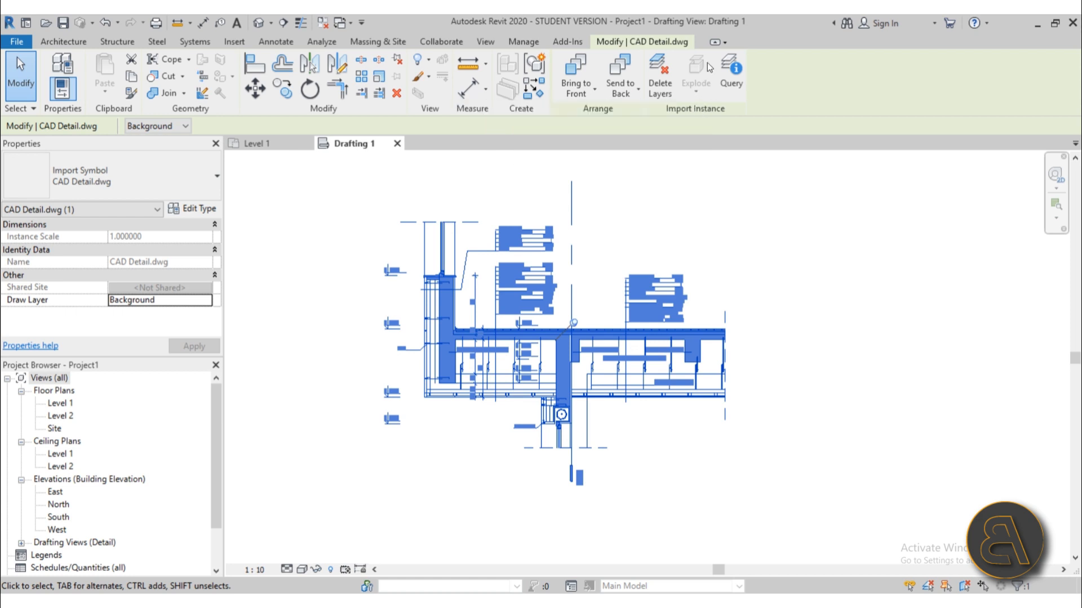
left_click(278, 347)
left_click(421, 334)
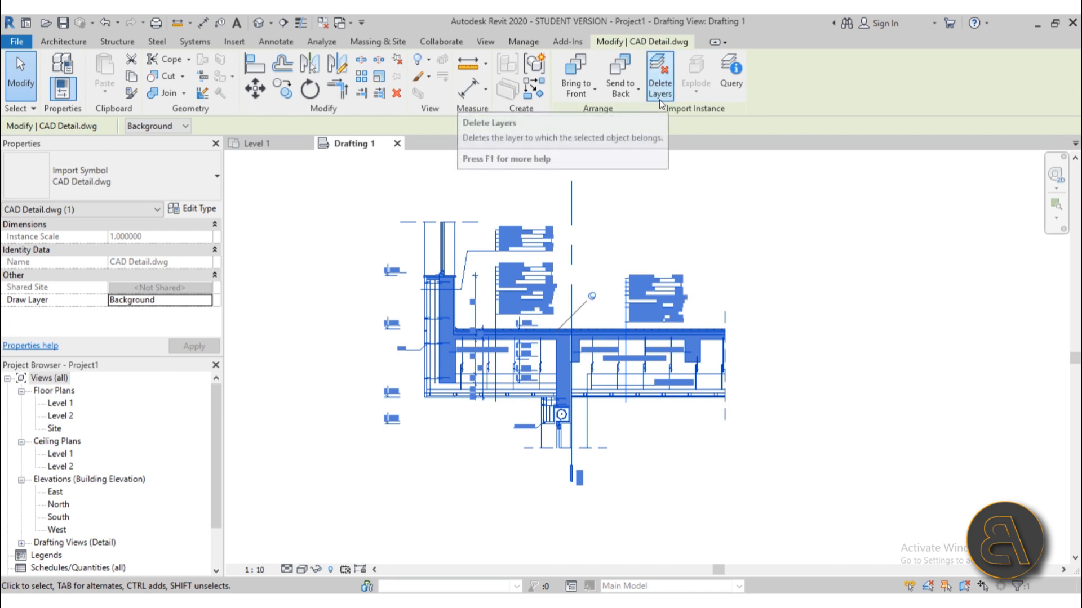
left_click(659, 100)
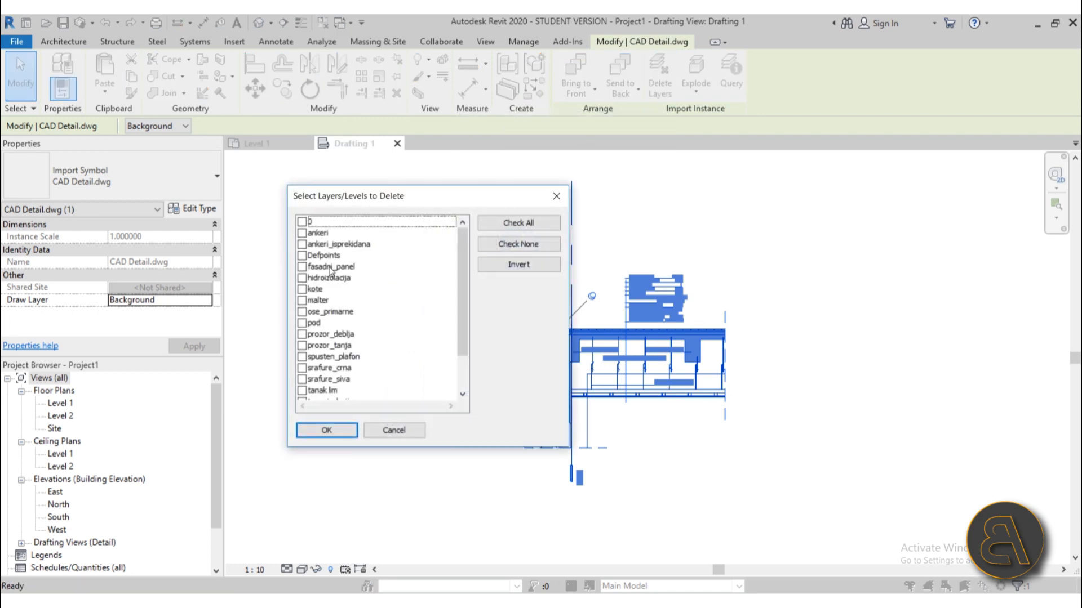
left_click_drag(277, 180, 150, 183)
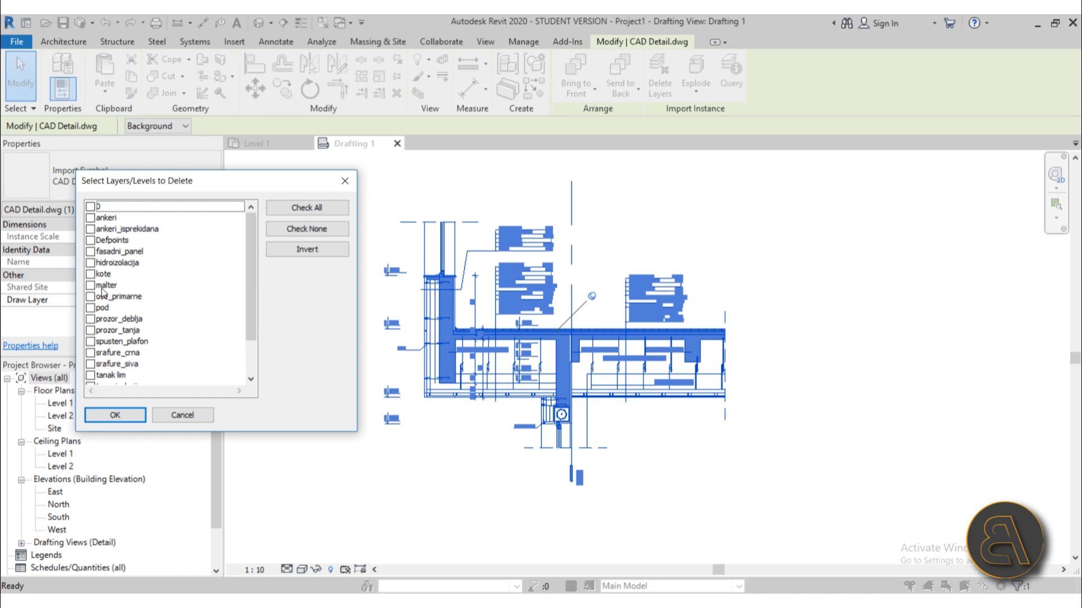
left_click(90, 274)
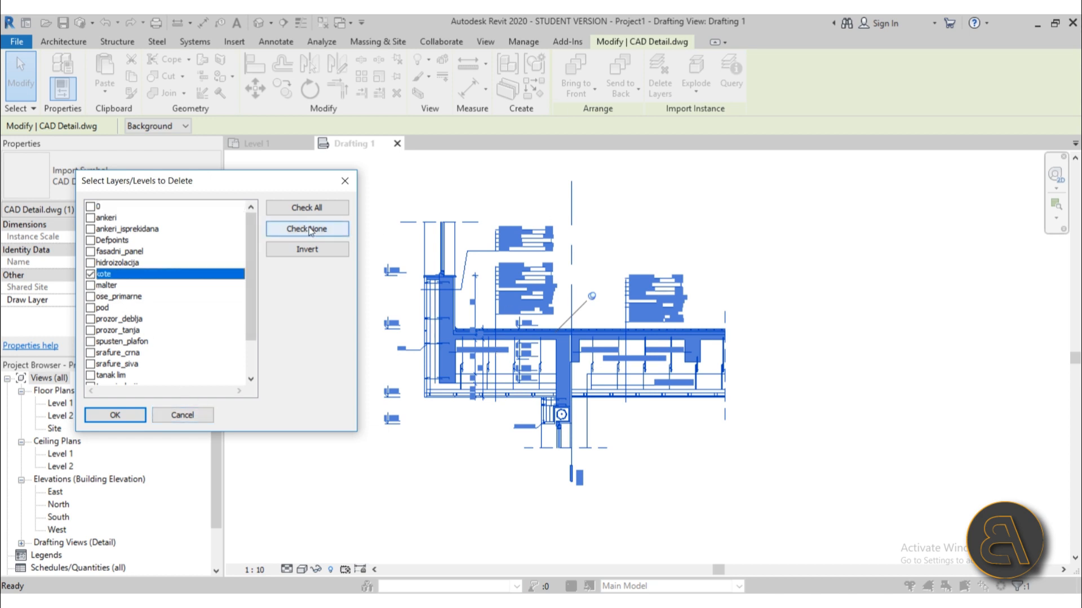
left_click(122, 415)
left_click(539, 265)
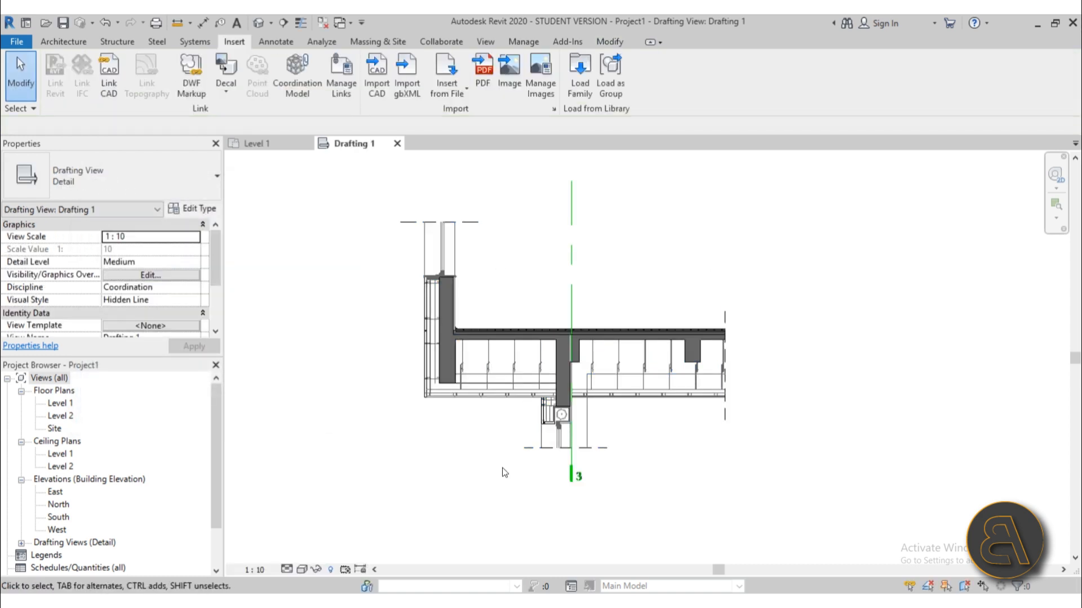
Step: Undo the layer deletion and delete the linked CAD drawing from the drafting view, unpinning it first
left_click(103, 24)
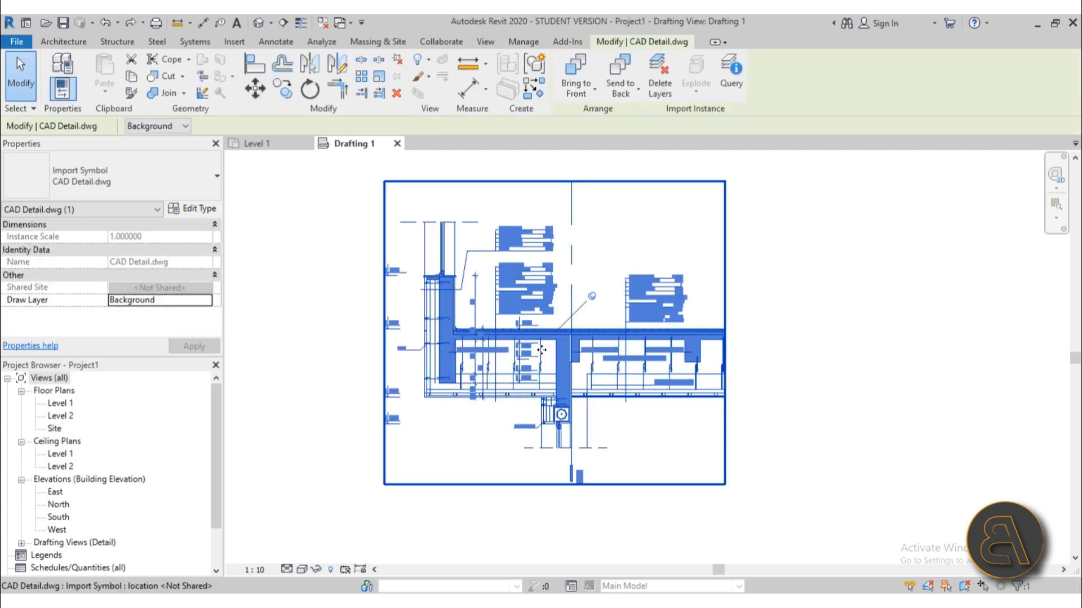
key("Delete")
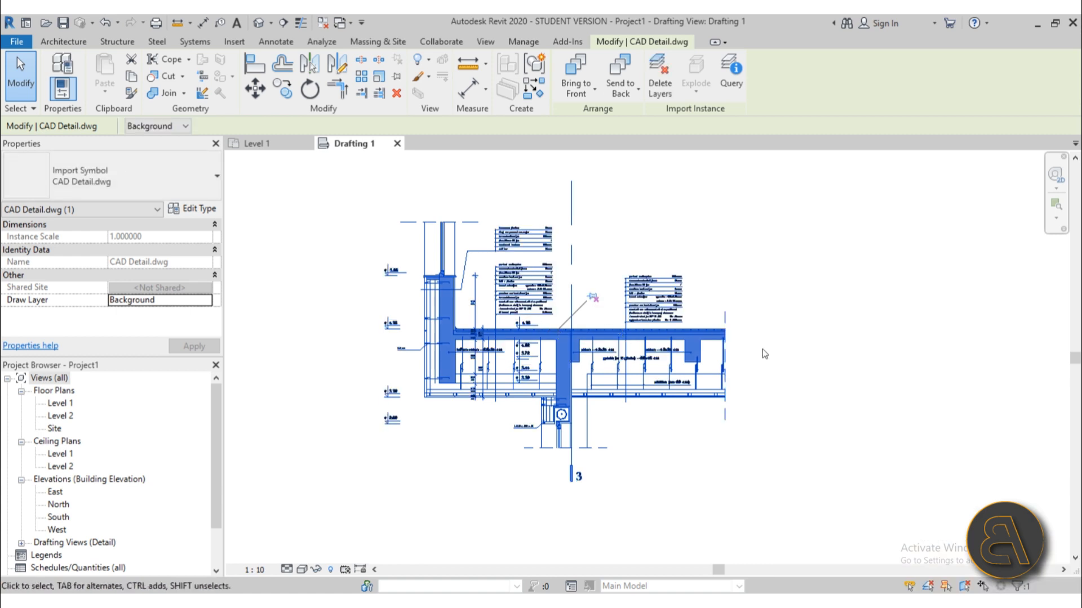
key("Delete")
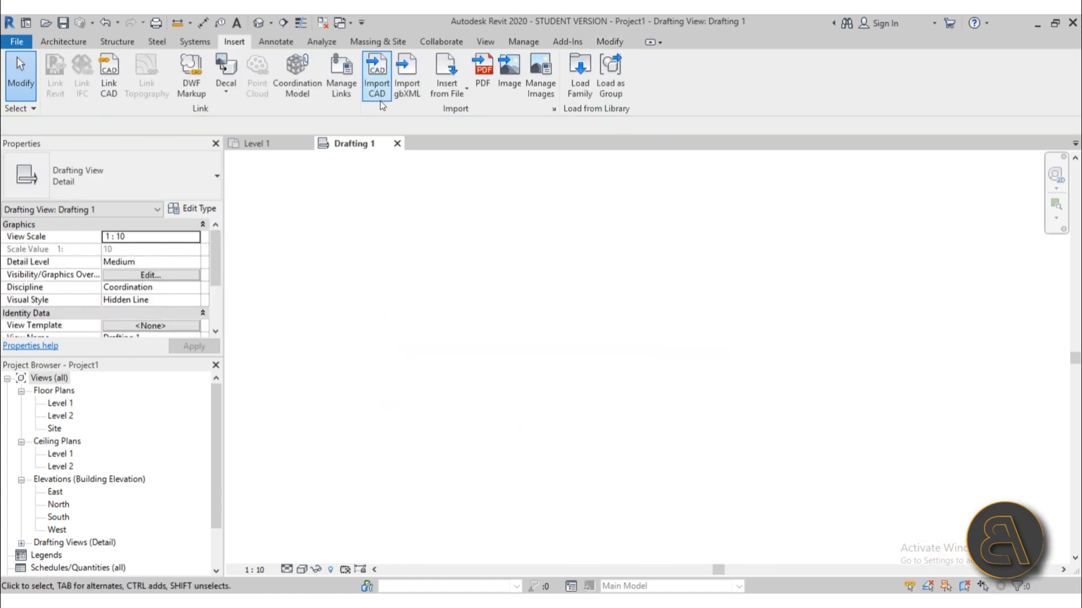
Step: Import CAD Detail.dwg from the Desktop into the drafting view with preserved colors, all layers, centimeter units and Auto - Origin to Origin positioning
left_click(377, 76)
left_click(475, 280)
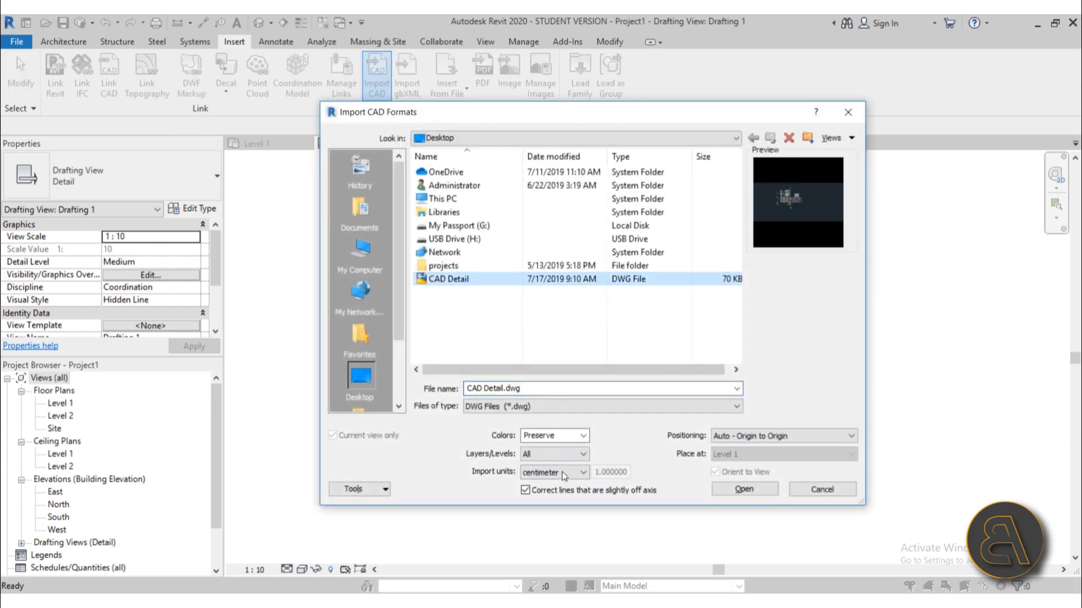
left_click(728, 490)
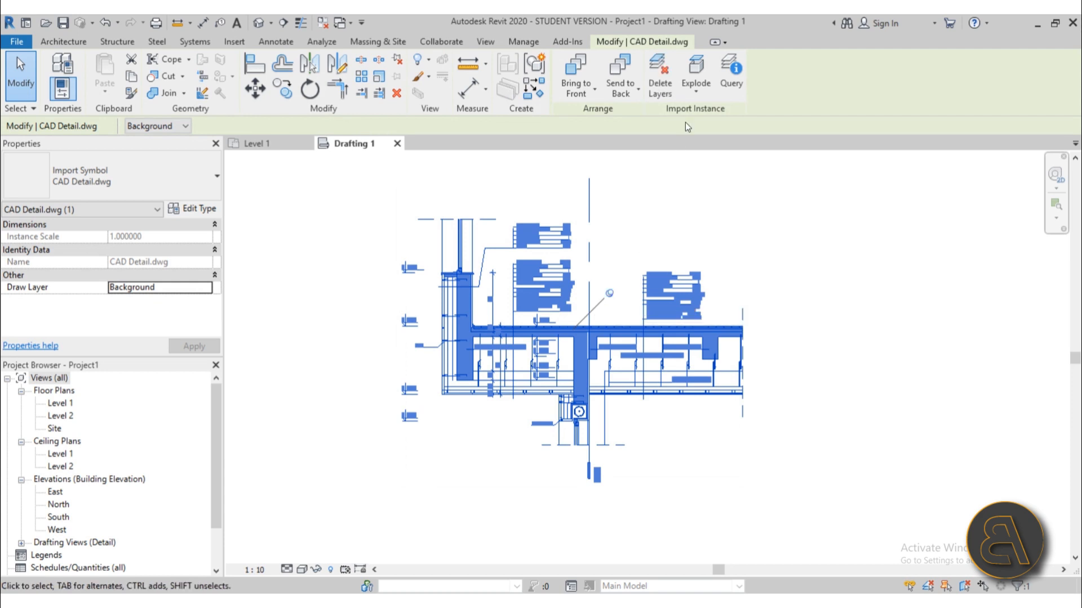
Step: Fully explode the imported CAD detail into individual editable elements
left_click(697, 94)
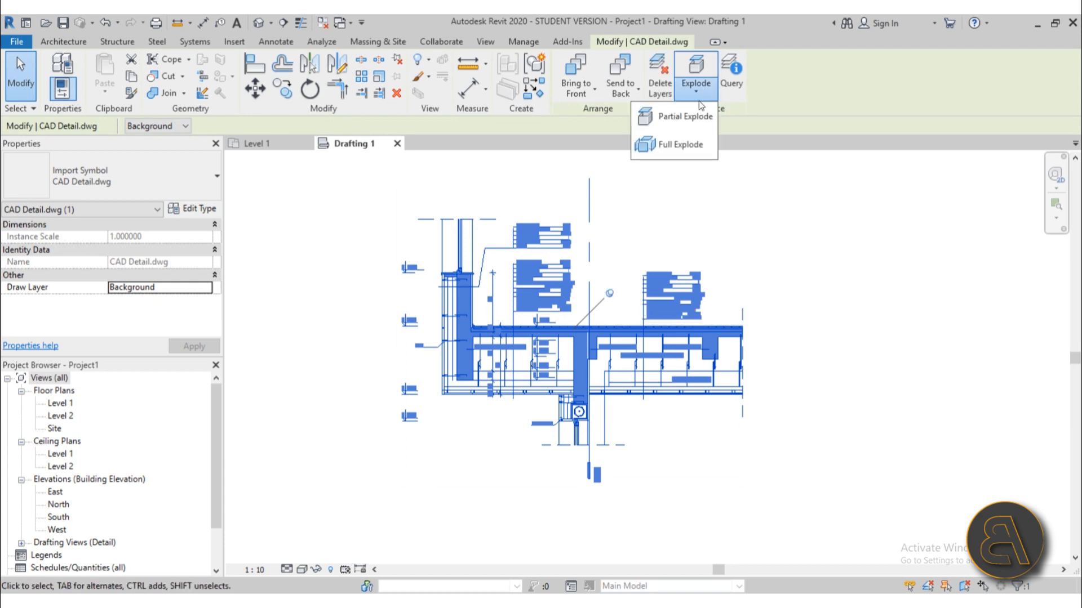
left_click(685, 144)
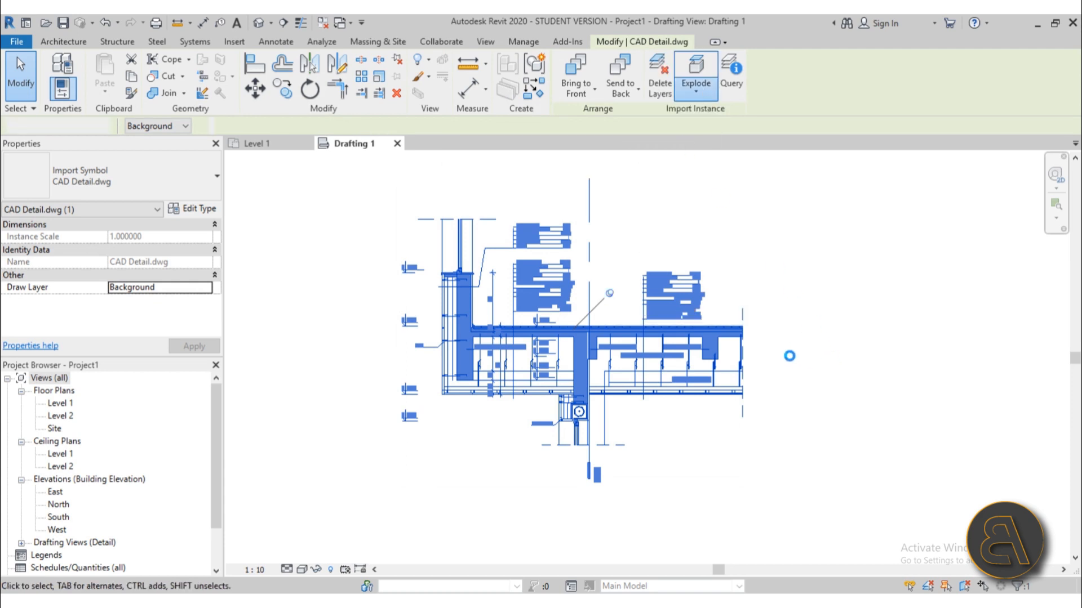
left_click(825, 576)
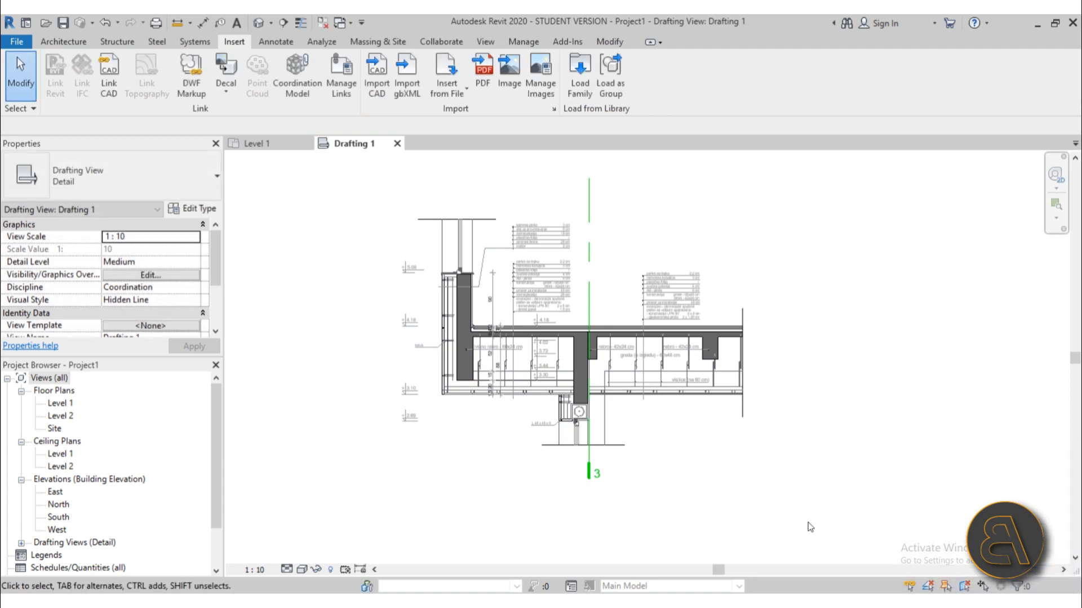
Step: Examine the exploded floor layers up close, selecting a short vertical line of the floor covering joint to check its properties
scroll(490, 329, "up", 5)
scroll(457, 320, "up", 3)
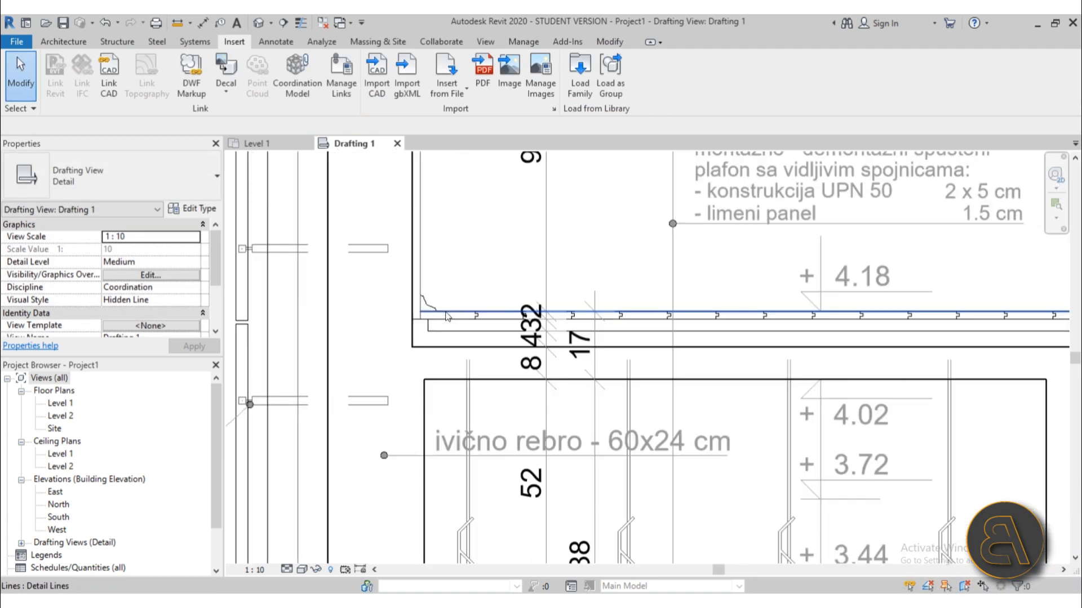
left_click(457, 315)
scroll(458, 320, "up", 5)
left_click(478, 311)
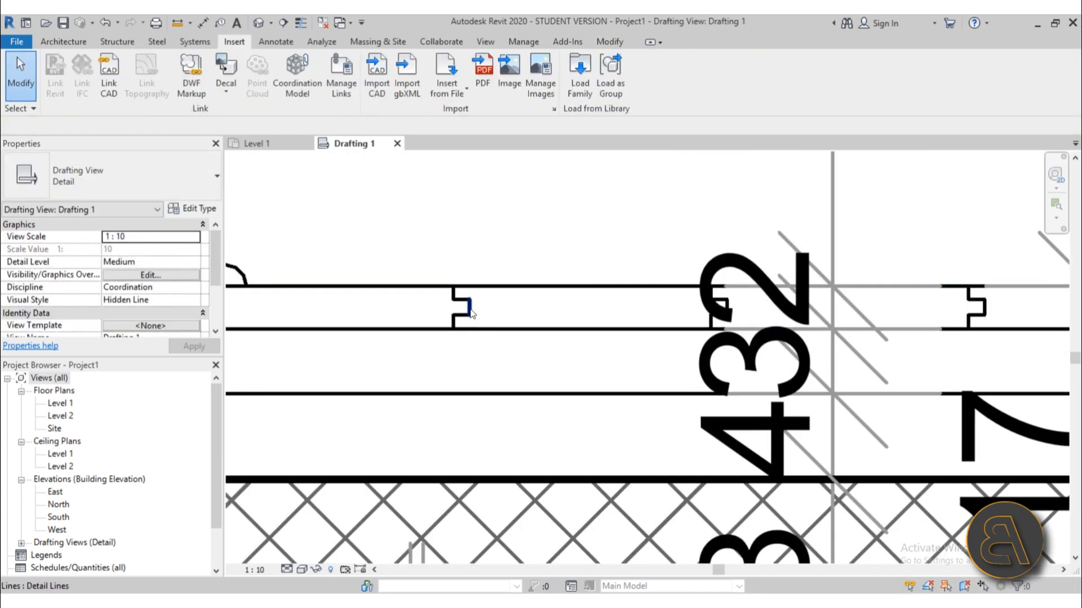
left_click(471, 309)
scroll(464, 291, "up", 3)
scroll(512, 284, "down", 4)
scroll(509, 284, "down", 4)
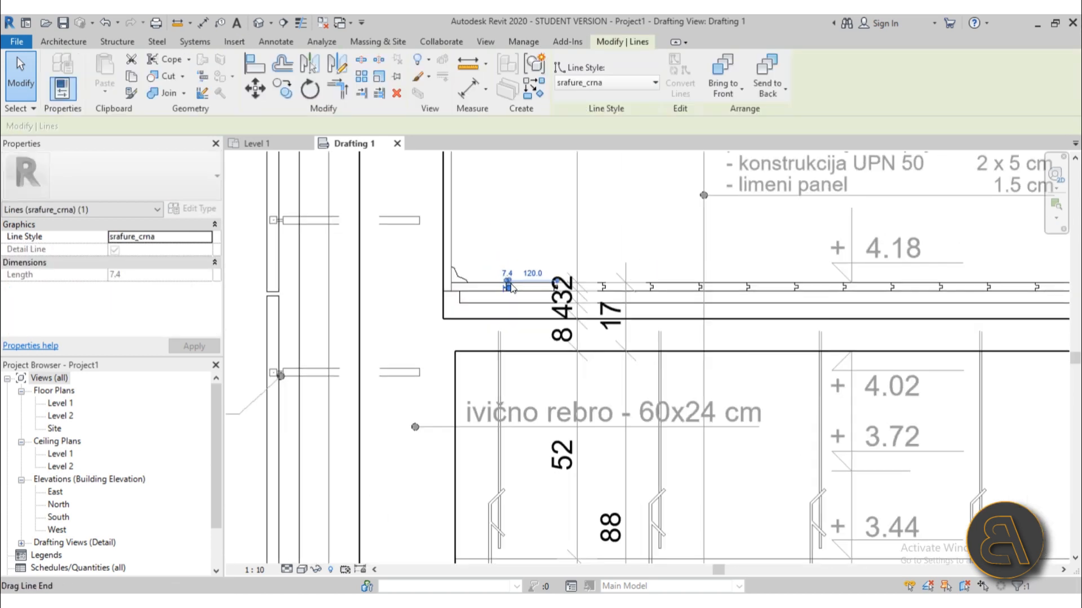
left_click(478, 262)
Step: Inspect the hatched concrete wall and the leader line of the "ivično rebro - 60x24 cm" note as separate elements
scroll(475, 262, "down", 4)
scroll(461, 313, "up", 4)
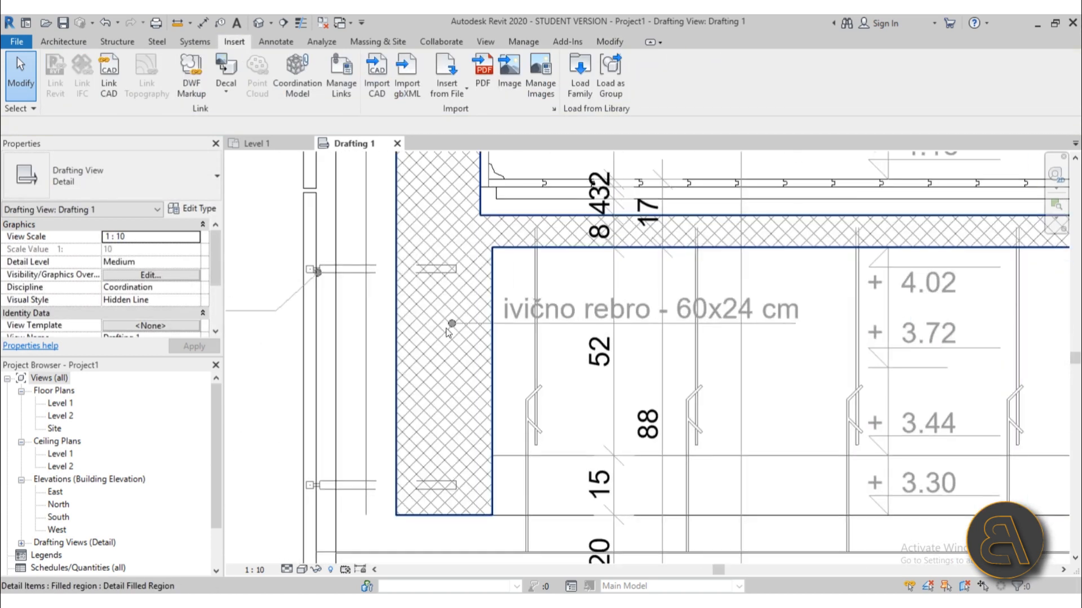
left_click(479, 336)
scroll(483, 333, "up", 5)
key("Escape")
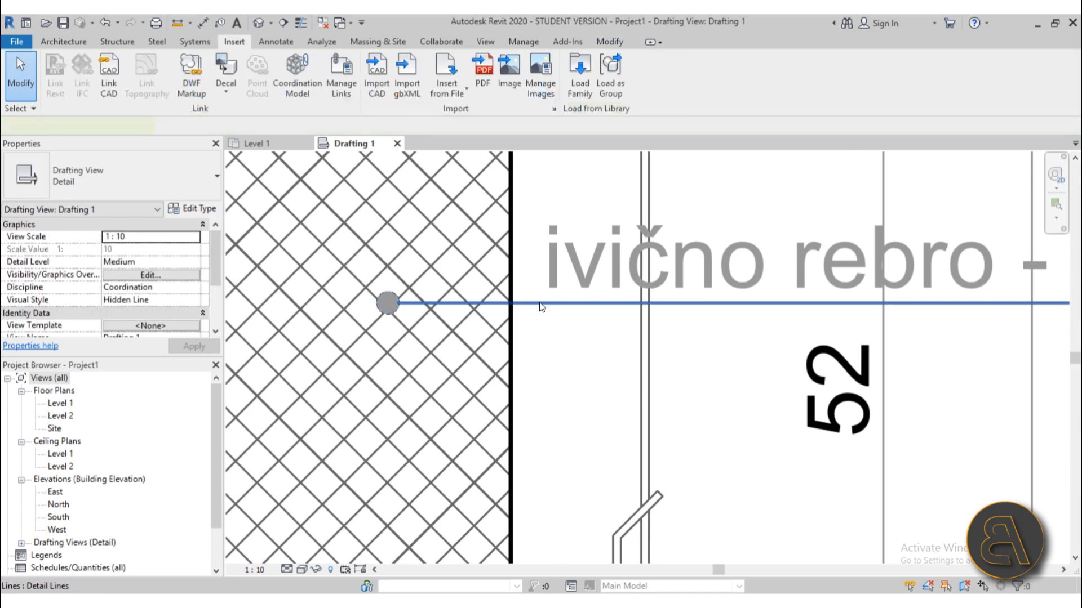
left_click(539, 303)
scroll(540, 302, "down", 6)
scroll(510, 293, "up", 2)
key("Escape")
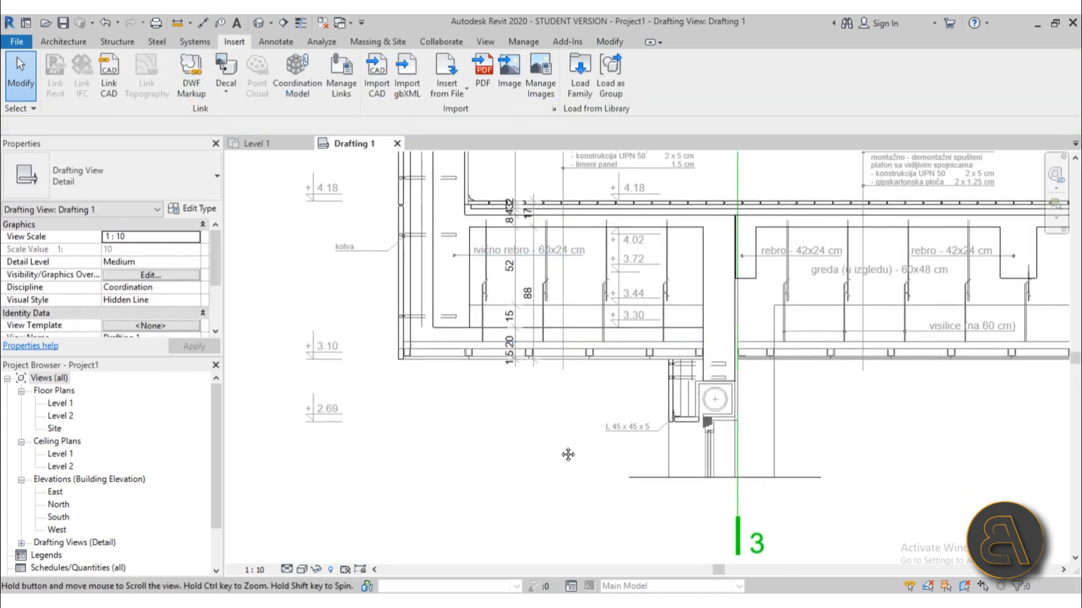
Step: Delete the three vertical insulation lines between the facade panel and the shutter box, below the suspended ceiling
scroll(567, 454, "up", 5)
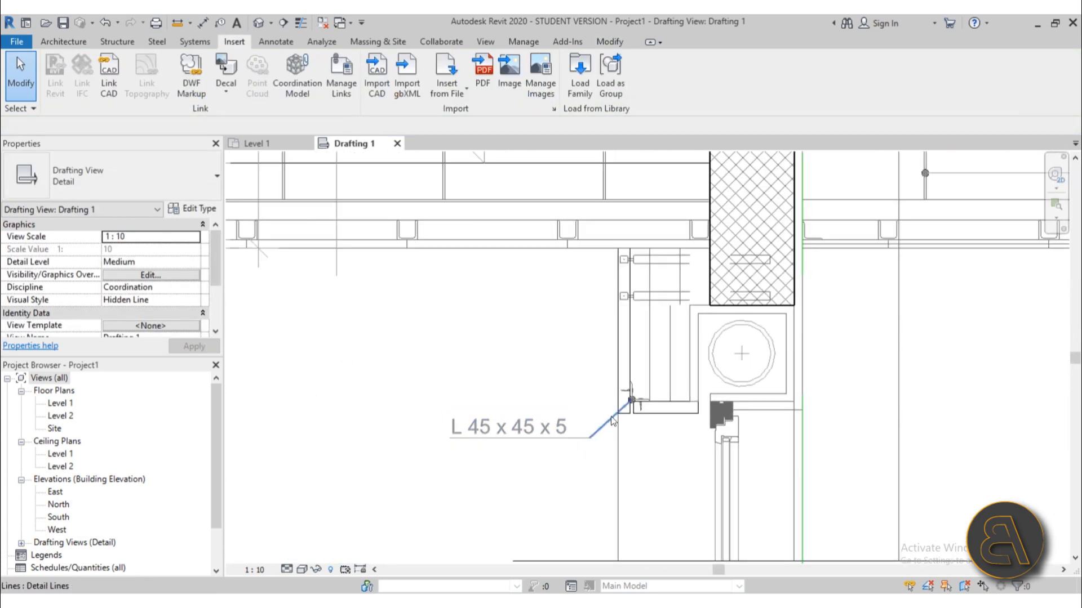
left_click(651, 377)
scroll(652, 378, "up", 3)
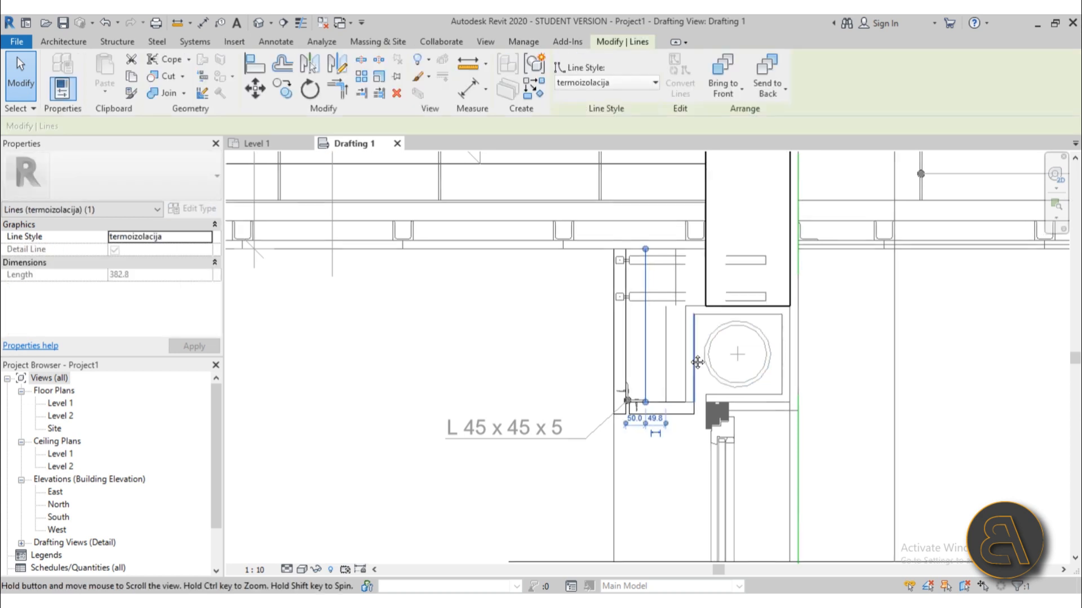
middle_click_drag(556, 357, 487, 362)
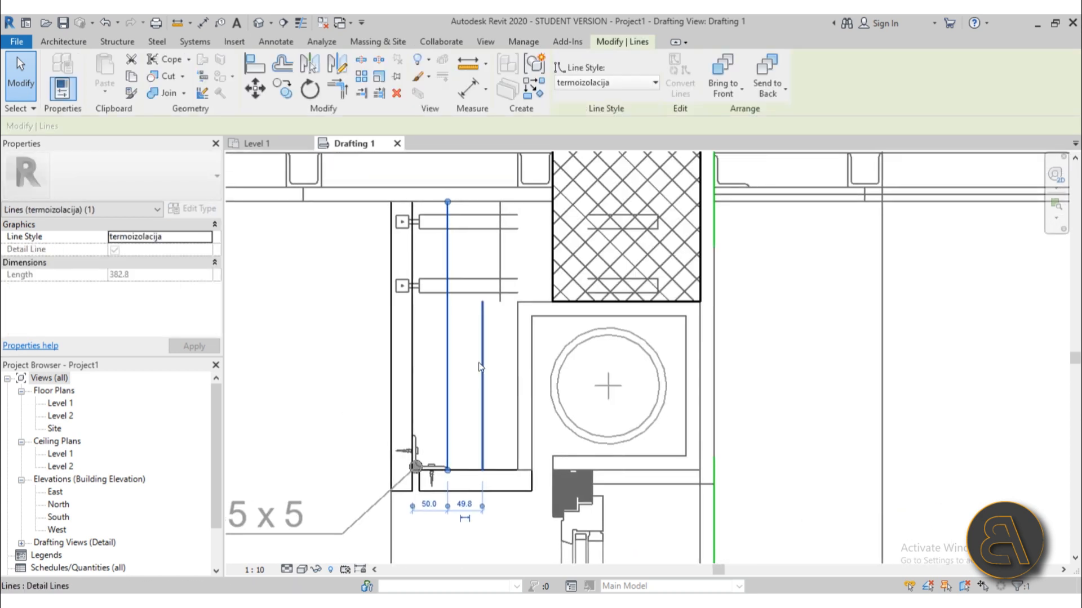
key("Delete")
left_click(483, 369)
key("Delete")
left_click(500, 270)
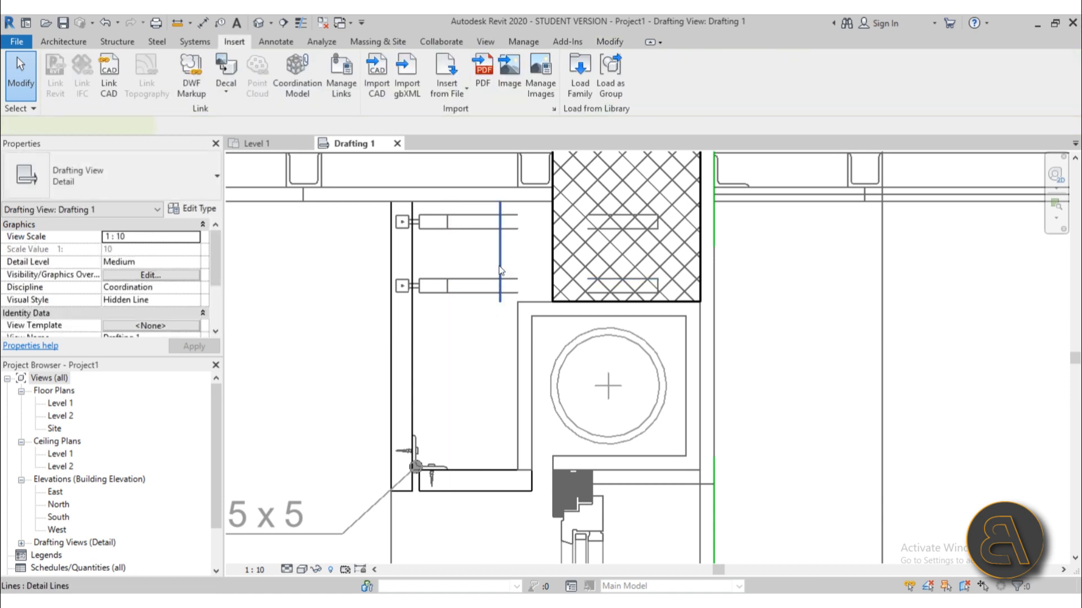
key("Delete")
Step: Change the line style of the upper anchor's top edge line to Wide Lines
left_click(498, 215)
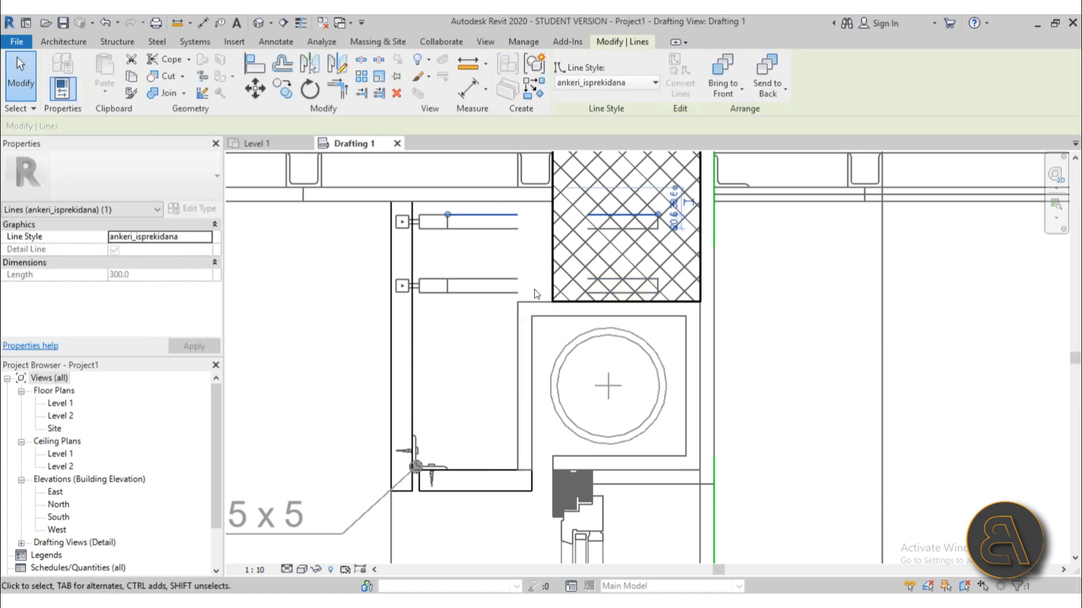
left_click(583, 83)
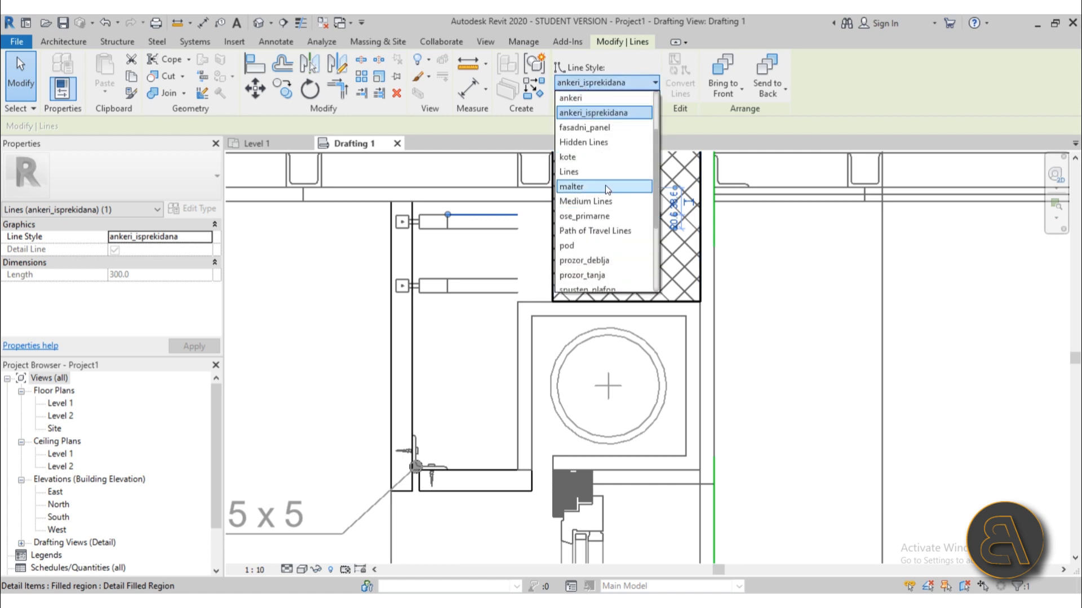
scroll(605, 186, "up", 2)
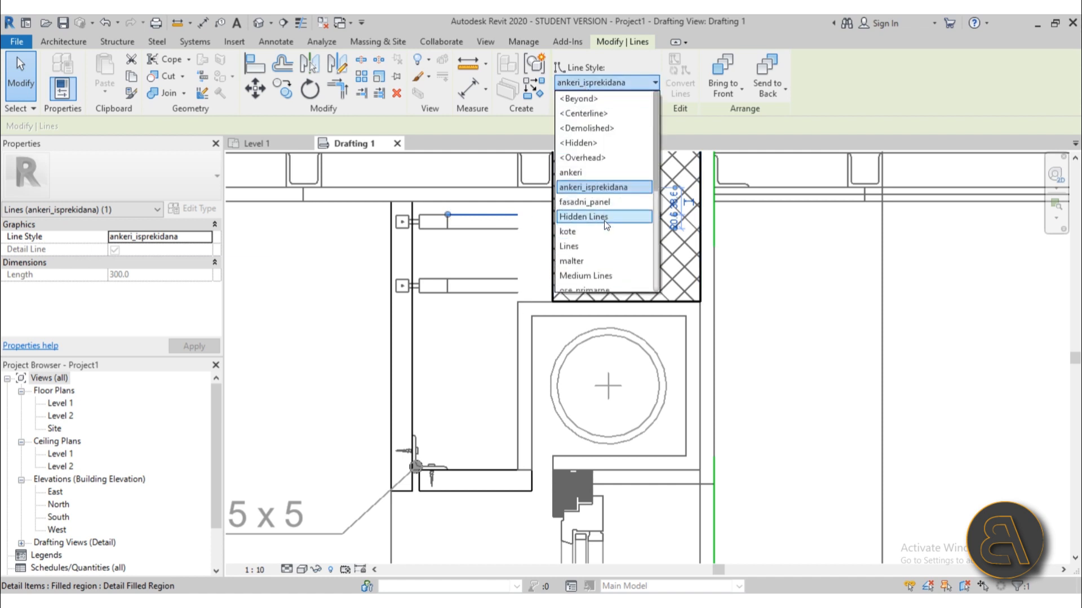
scroll(580, 173, "down", 5)
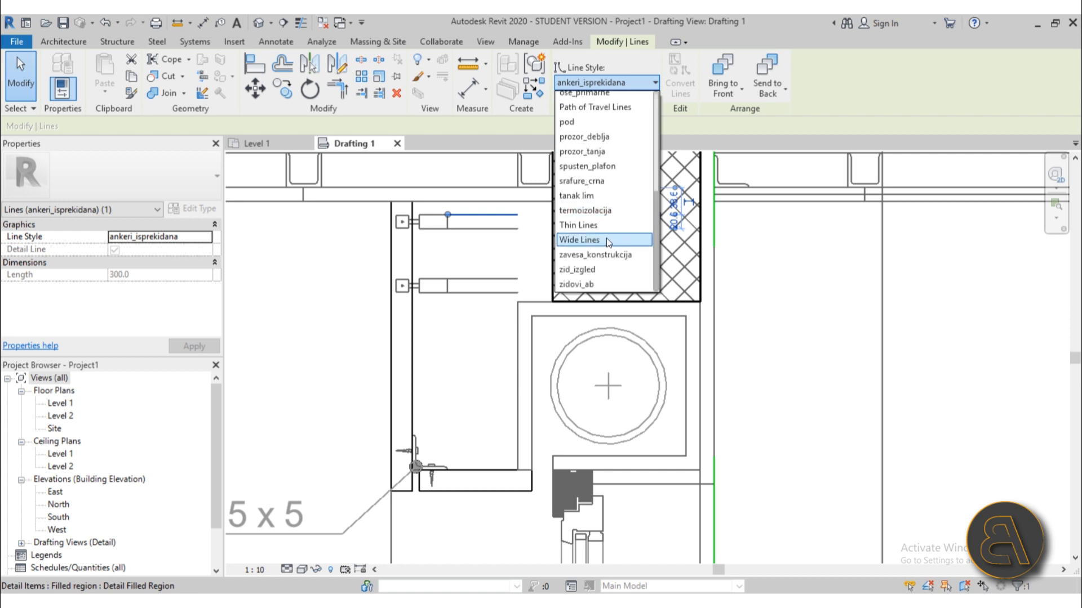
left_click(606, 236)
left_click(352, 289)
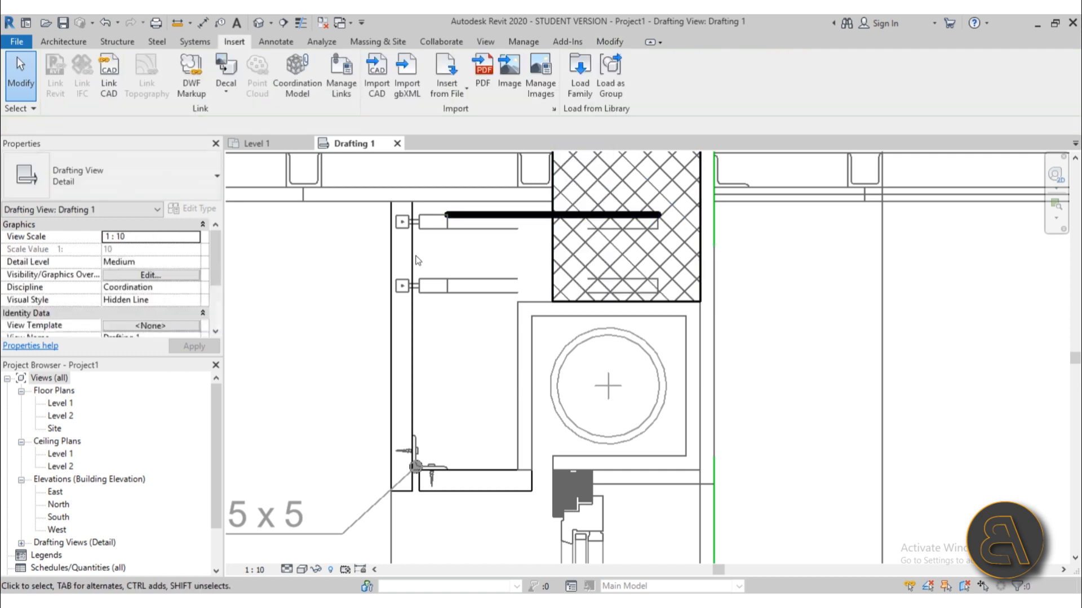
Step: Examine the thickened anchor line and the separate bottom edge lines of the two hatched "rebro - 42x24 cm" concrete ribs
left_click(530, 222)
scroll(563, 333, "down", 6)
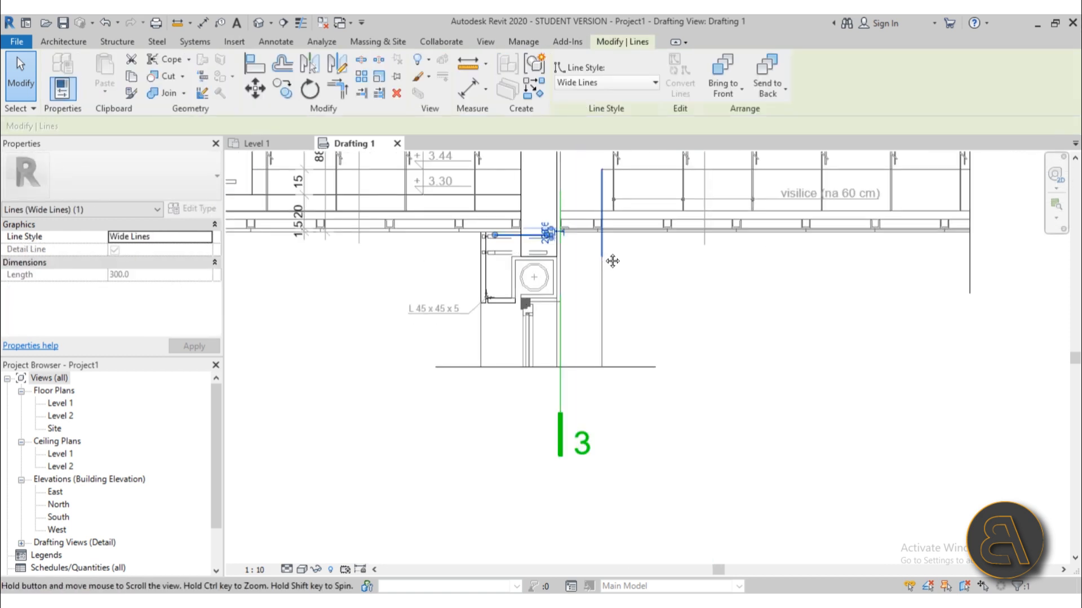
mouse_move(575, 271)
middle_mouse_down()
mouse_move(582, 319)
mouse_move(571, 333)
middle_mouse_up()
scroll(576, 304, "down", 1)
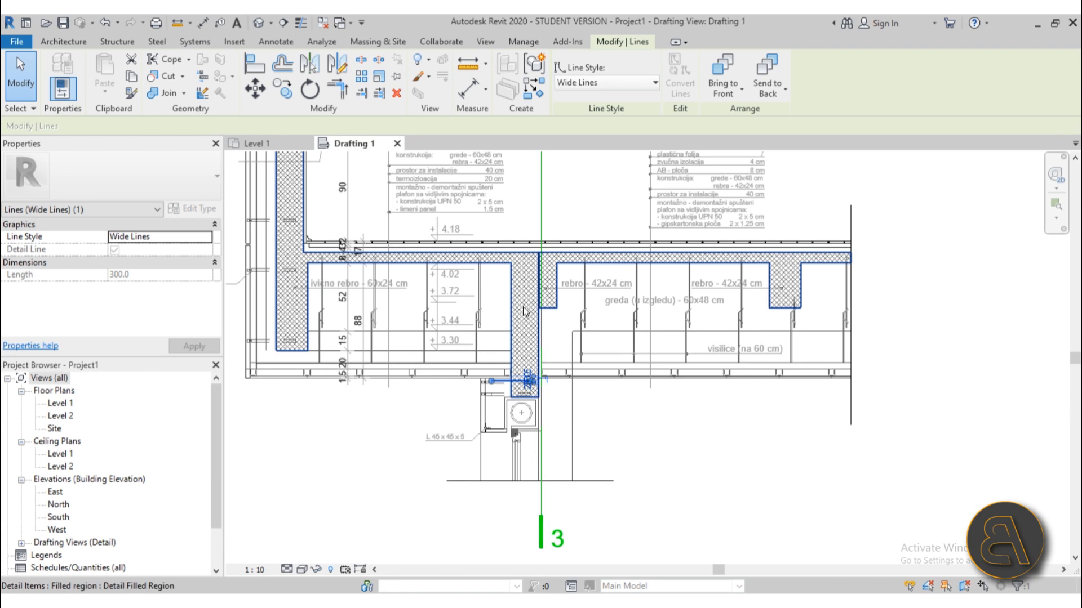
middle_click_drag(524, 281, 505, 315)
scroll(560, 285, "up", 5)
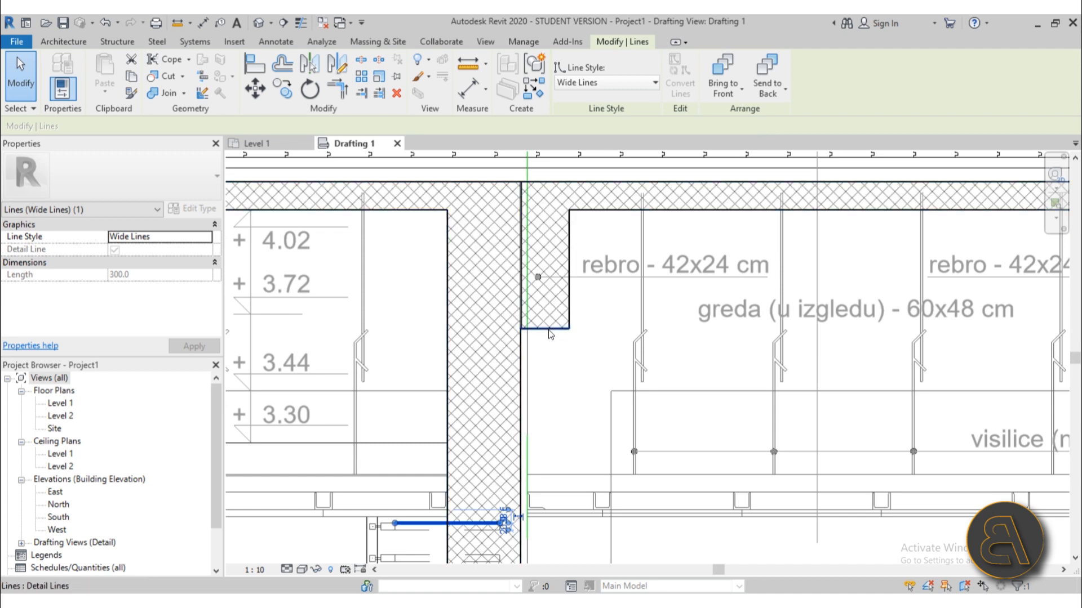
left_click(562, 340)
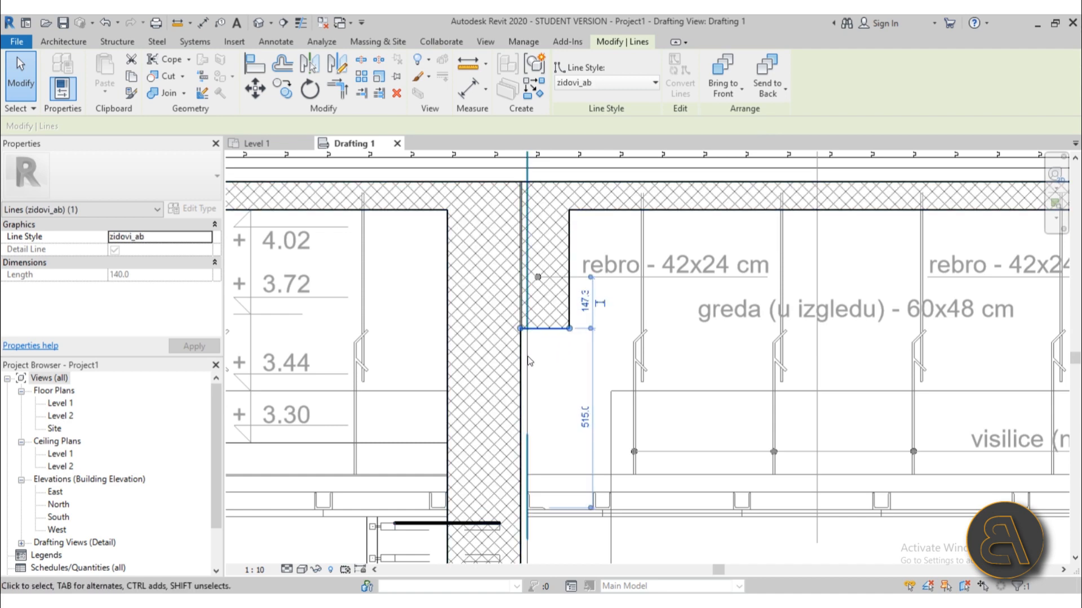
scroll(525, 353, "down", 3)
middle_click_drag(428, 359, 110, 351)
scroll(545, 347, "up", 3)
key("Escape")
left_click(511, 323)
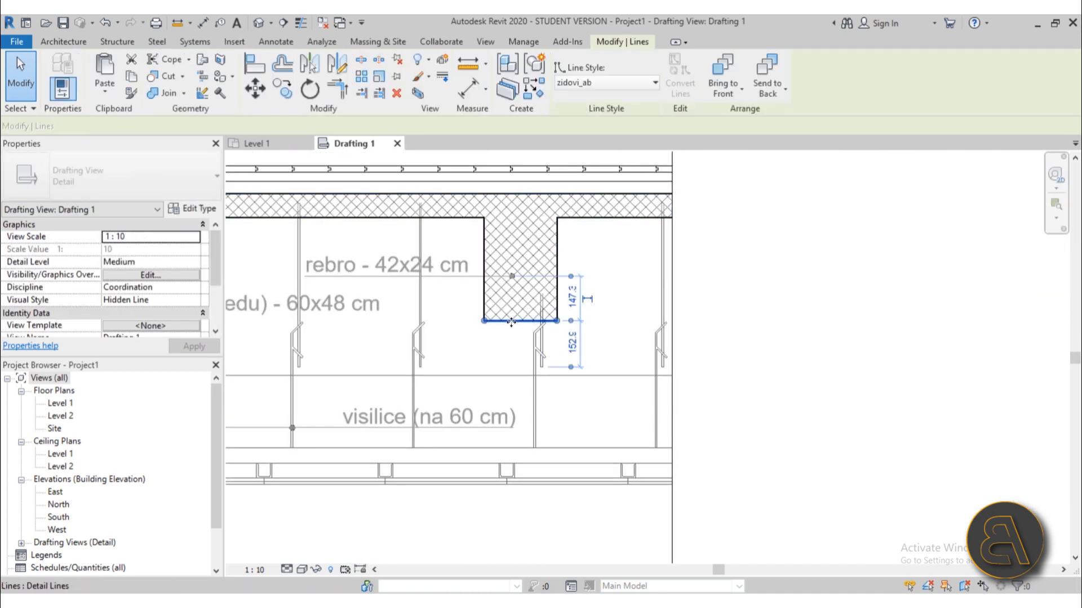
Step: Lower the bottom edge line of the right-hand concrete rib and stretch its hatched region down to meet the line
mouse_move(513, 324)
left_mouse_down()
mouse_move(515, 364)
mouse_move(524, 350)
mouse_move(524, 363)
left_mouse_up()
left_click(600, 414)
left_click(523, 325)
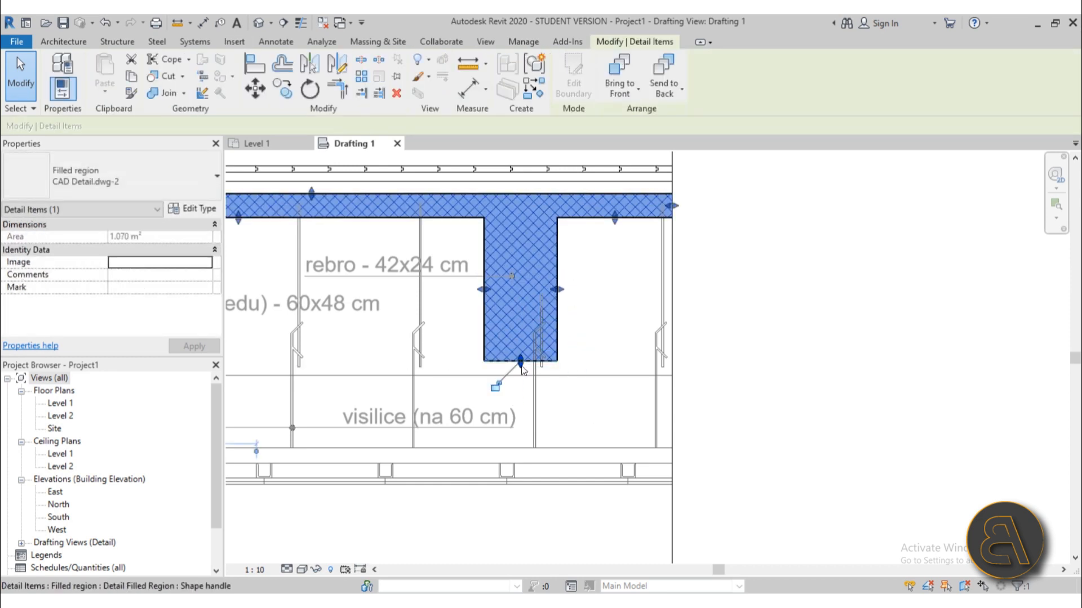
left_click(599, 409)
Step: Change the note beside the deepened right-hand rib to "rebro - 52x24 cm"
scroll(582, 277, "down", 2)
middle_click_drag(588, 288, 606, 280)
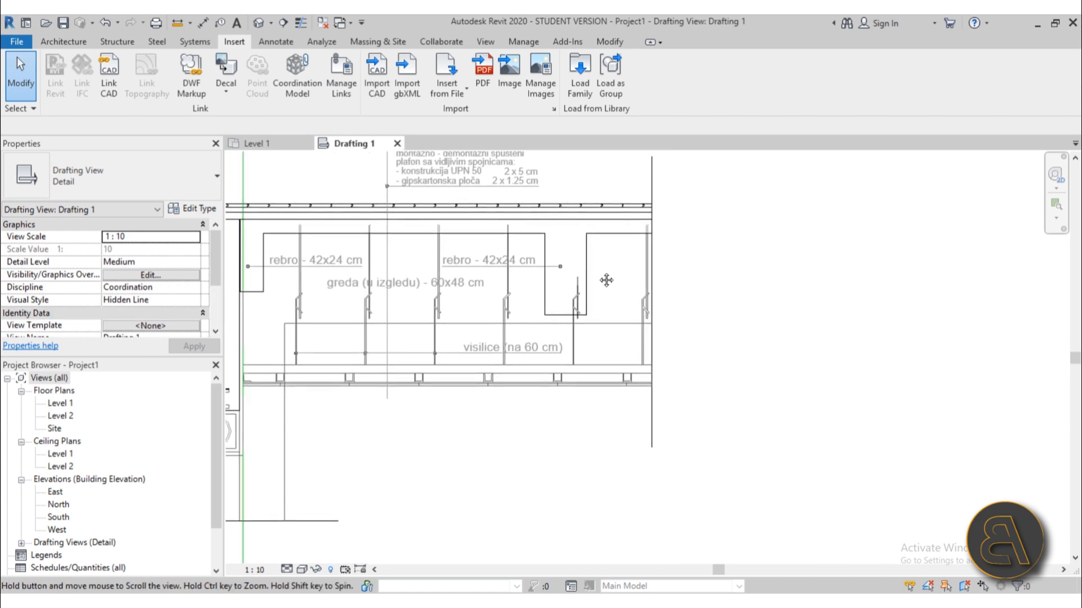
scroll(537, 262, "up", 1)
scroll(537, 262, "up", 2)
left_click(478, 263)
double_click(488, 270)
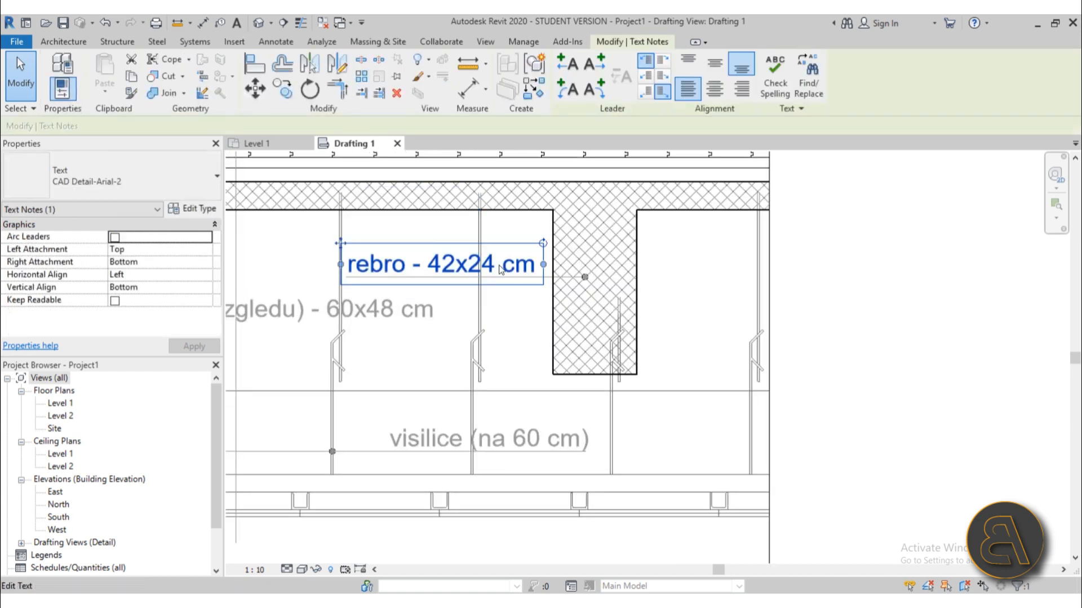
left_click_drag(454, 270, 429, 273)
left_click(445, 269)
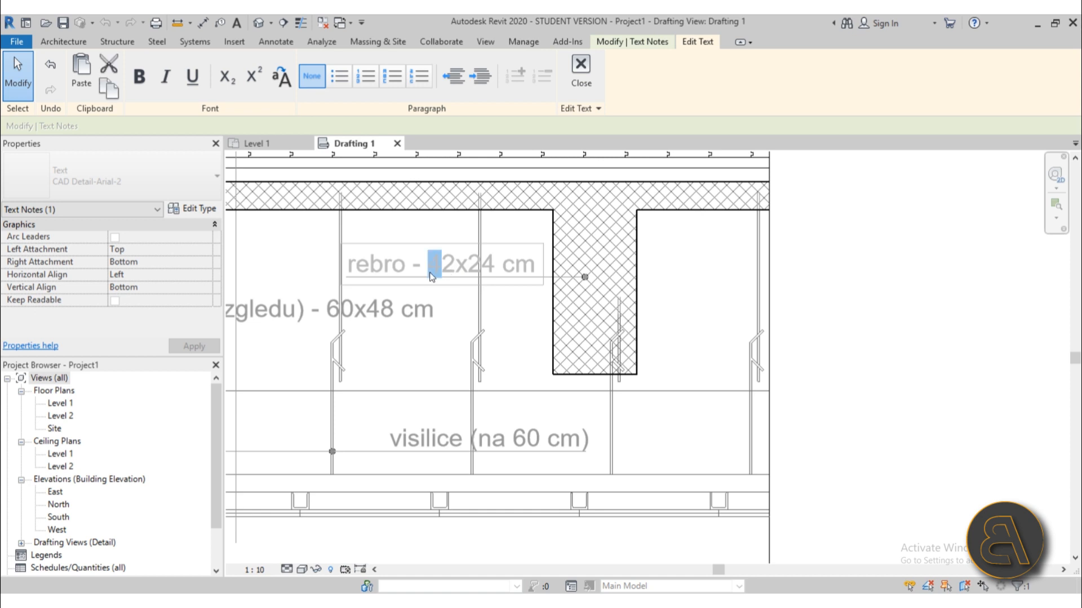
type("5")
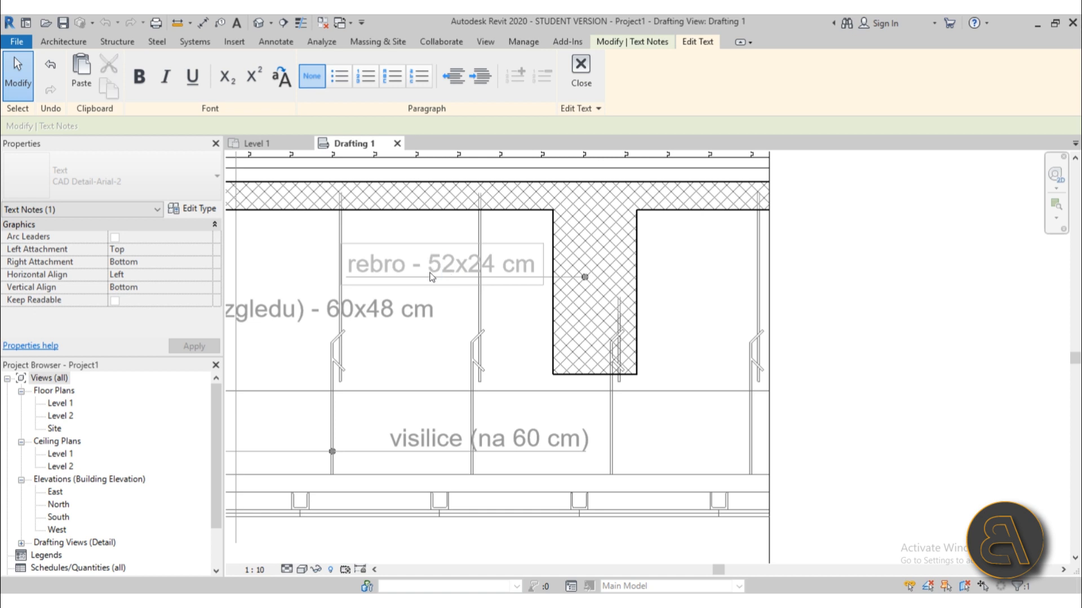
left_click(699, 299)
left_click(913, 293)
Step: Inspect the text and the base line of the 5.08 level mark beside the window sill as separate elements
scroll(902, 297, "down", 3)
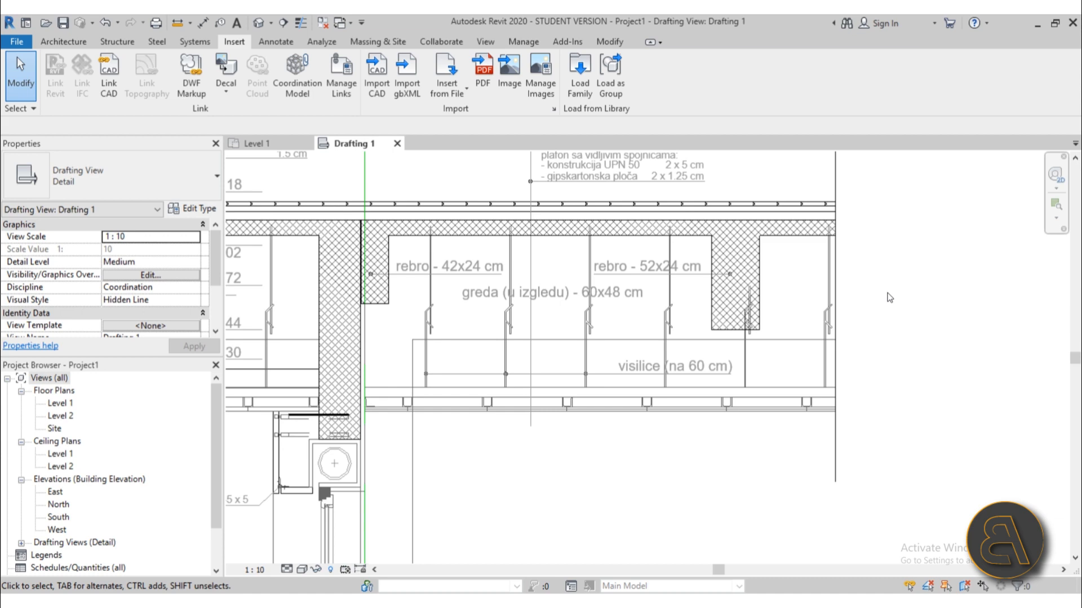
scroll(888, 316, "down", 1)
scroll(847, 316, "down", 1)
middle_click_drag(773, 417, 742, 453)
middle_click_drag(551, 306, 565, 396)
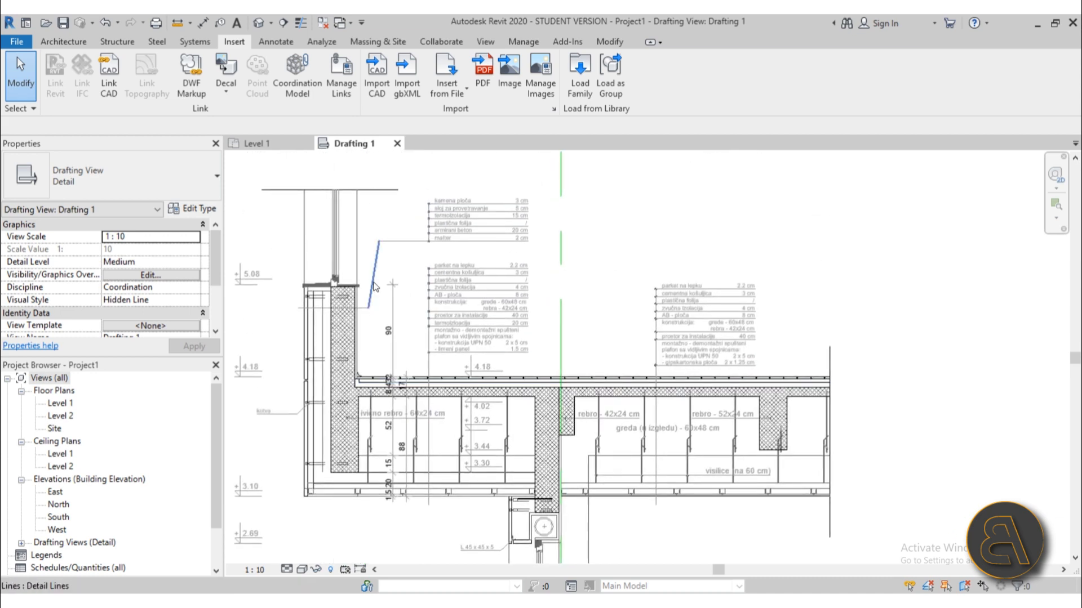
middle_click_drag(351, 293, 427, 304)
scroll(346, 278, "up", 2)
left_click(279, 292)
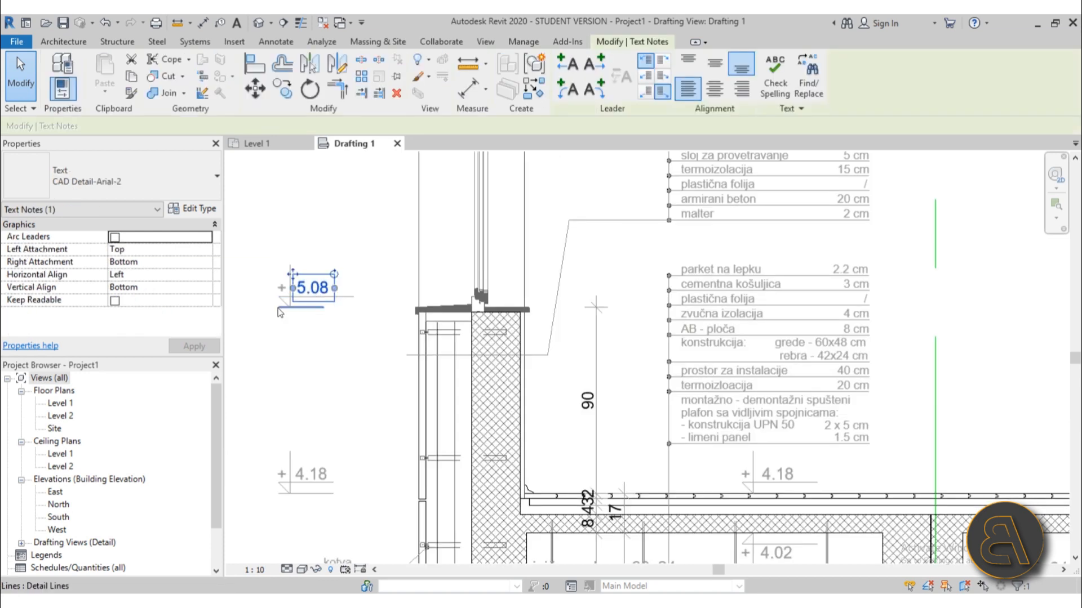
left_click(277, 291)
left_click(280, 339)
left_click(296, 309)
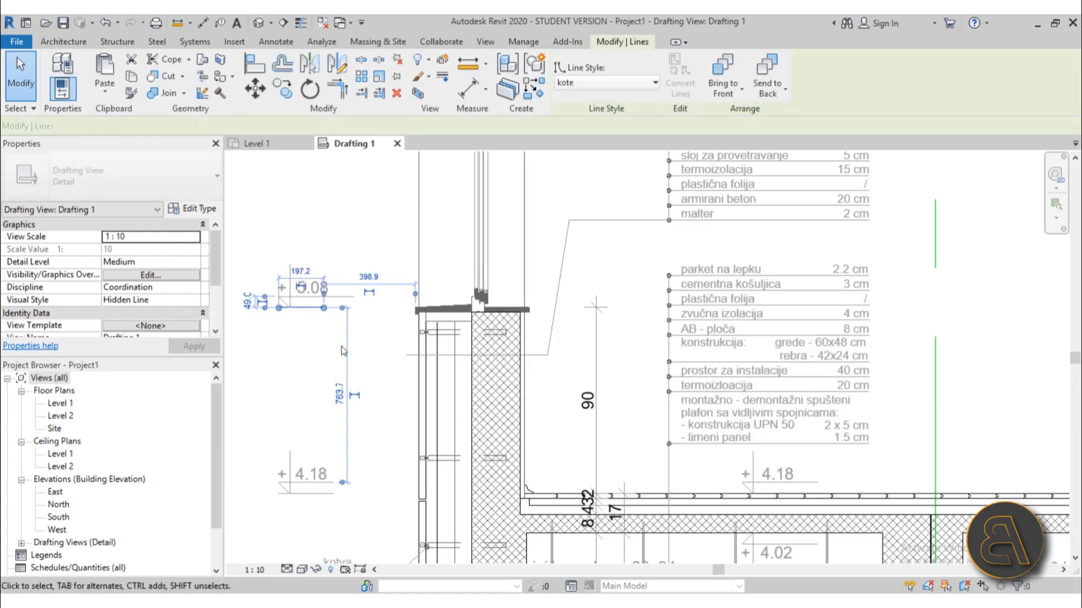
left_click(340, 346)
Step: Inspect the window sill's solid filled region, the concrete wall's hatched region and the adjacent insulation line
scroll(362, 331, "up", 3)
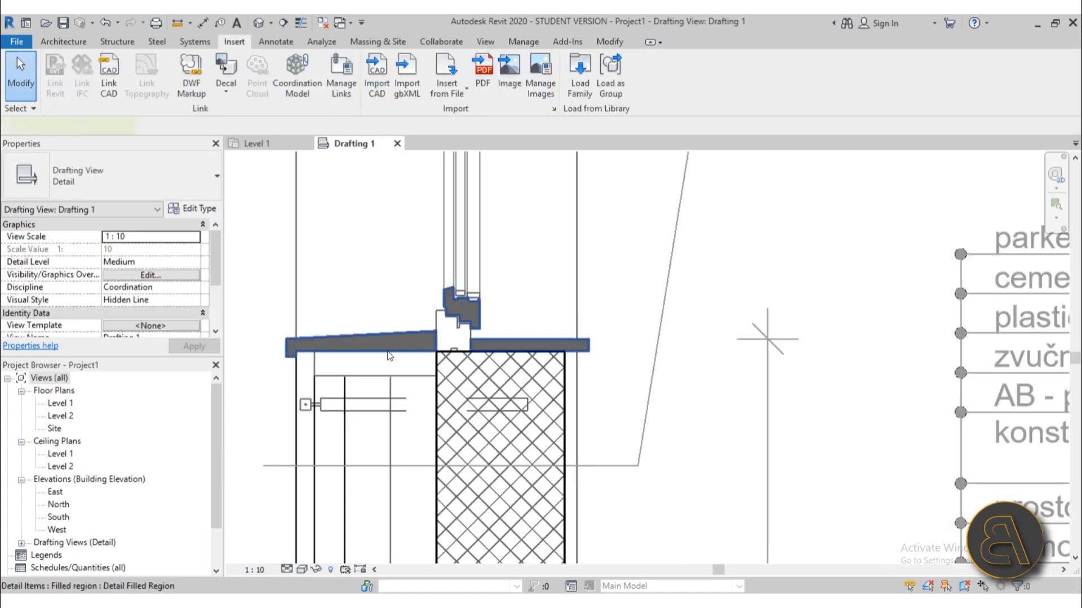
left_click(389, 353)
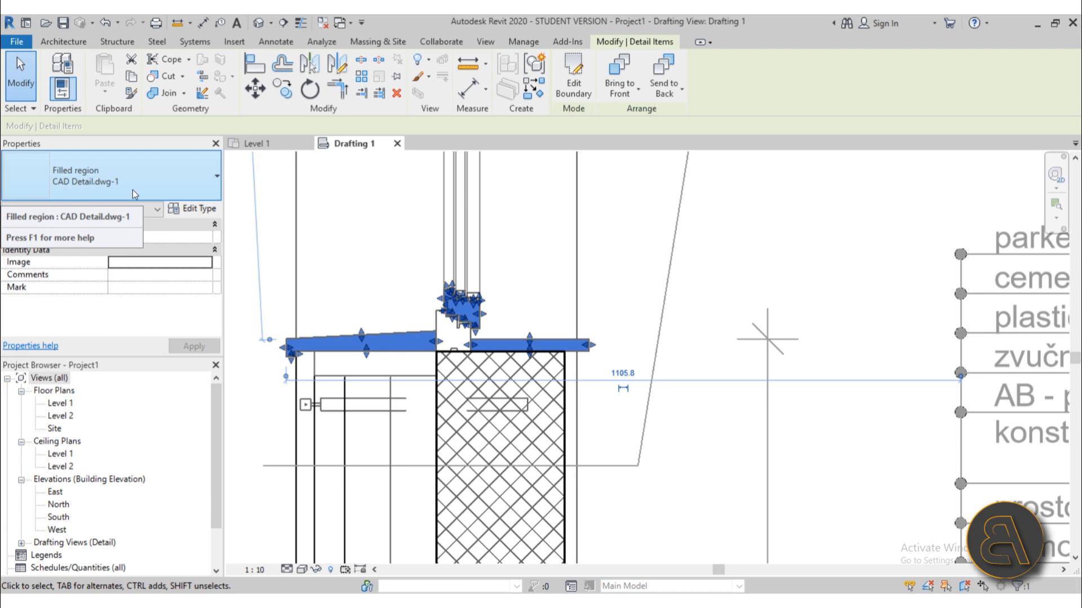
scroll(395, 242, "down", 4)
left_click(431, 356)
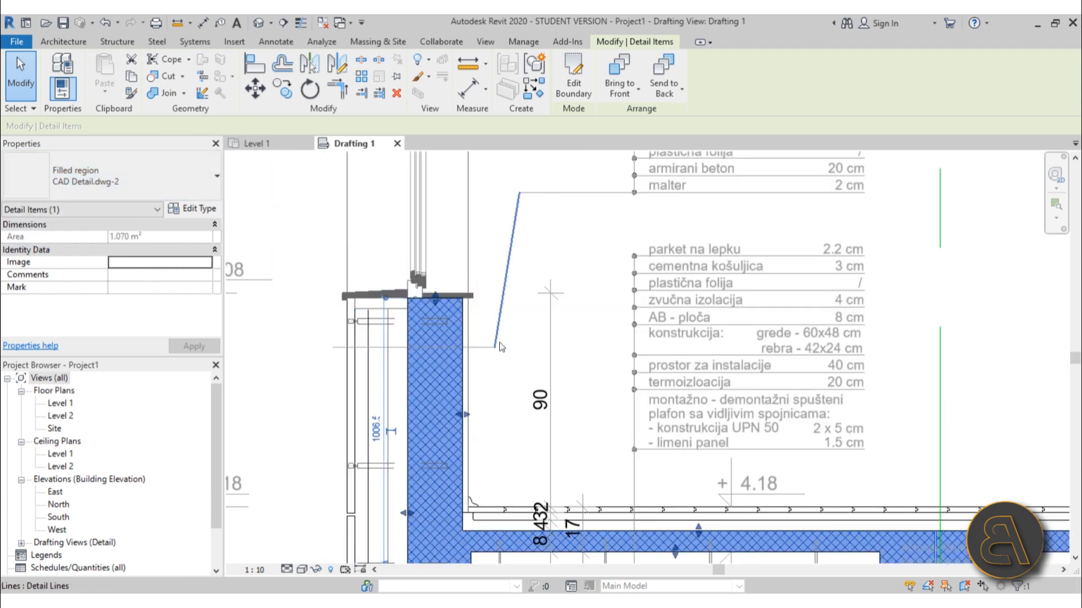
left_click(390, 345)
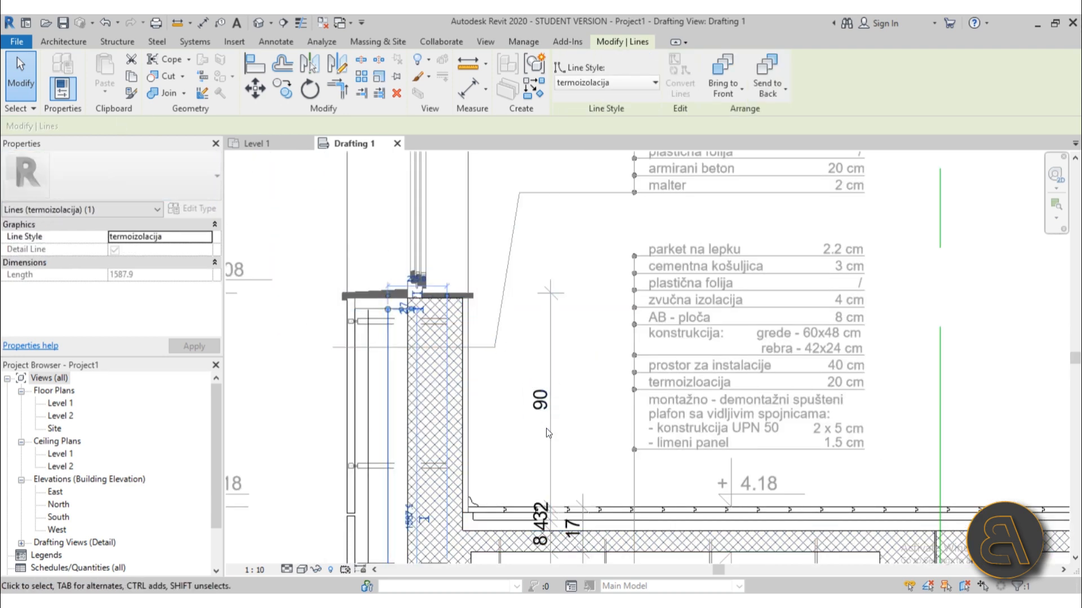
Step: Inspect the vertical dimension chain's lines and tick marks beside the 90 and 52 dimension figures as separate elements
left_click(548, 428)
left_click(559, 299)
scroll(564, 307, "up", 4)
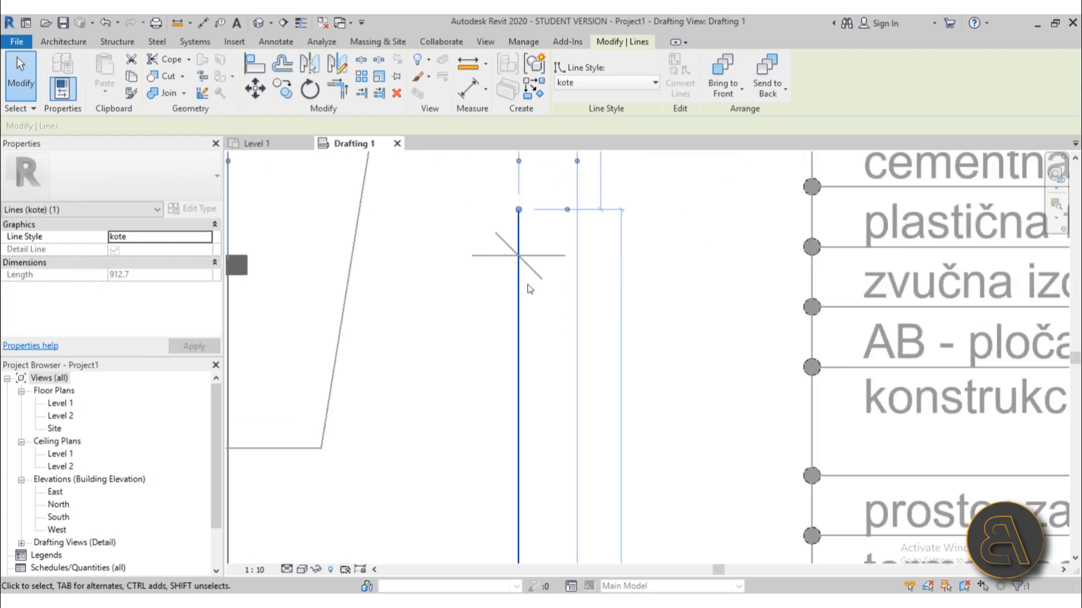
left_click(539, 257)
scroll(486, 246, "down", 7)
middle_click_drag(538, 314, 545, 279)
scroll(502, 343, "up", 6)
left_click(498, 368)
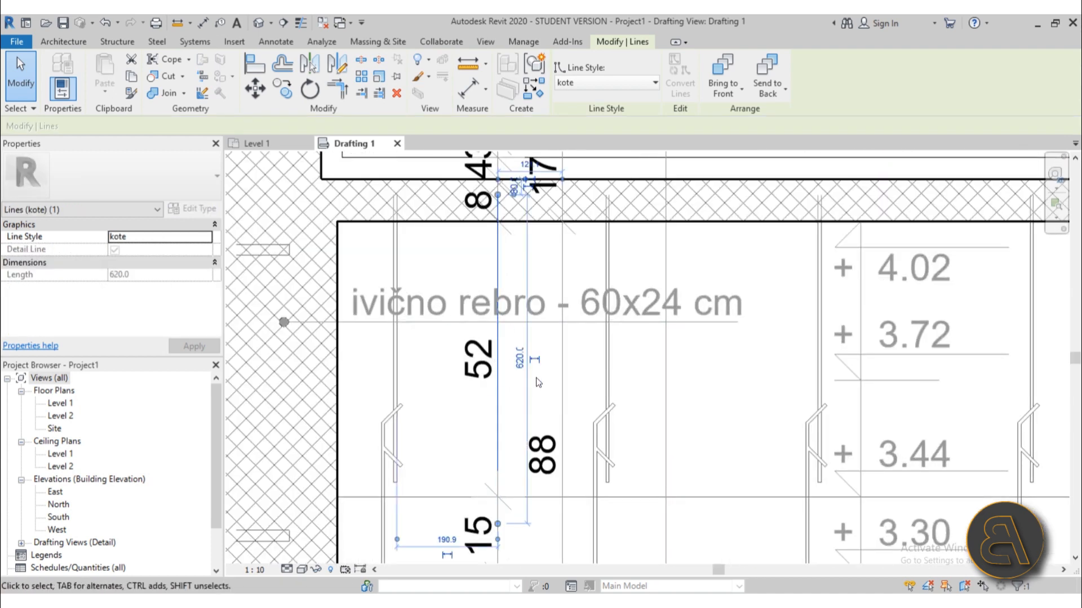
Step: Inspect the thick green bar of grid marker 3 below the detail as a separate filled region
scroll(536, 378, "down", 1)
middle_click_drag(537, 370, 519, 304)
middle_click_drag(517, 403, 476, 273)
middle_click_drag(469, 358, 456, 274)
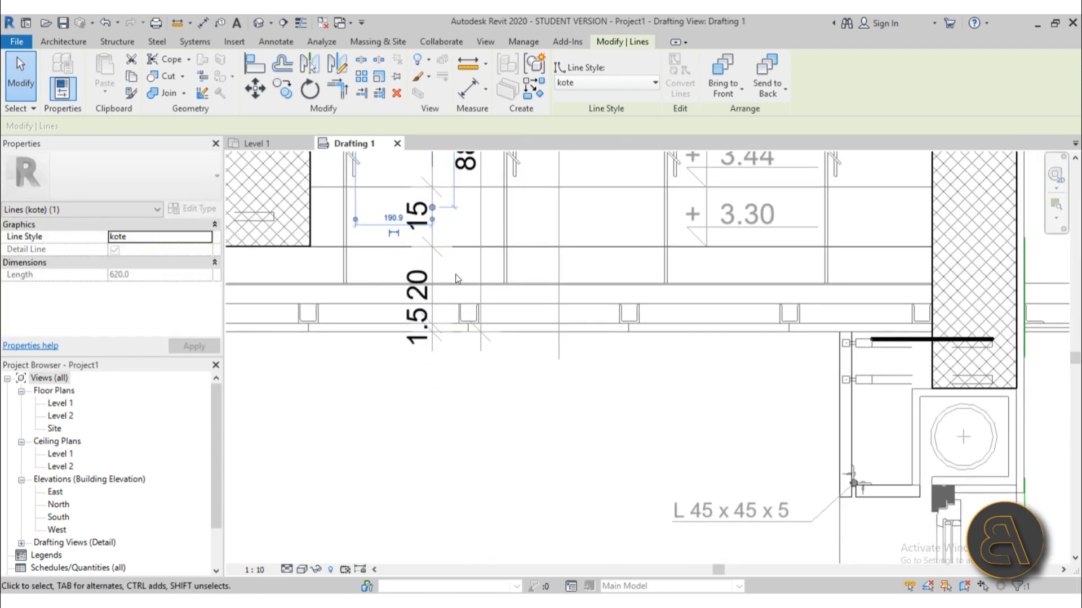
scroll(548, 390, "down", 1)
middle_click_drag(584, 431, 434, 340)
scroll(664, 412, "down", 1)
middle_click_drag(664, 412, 624, 308)
left_click(656, 409)
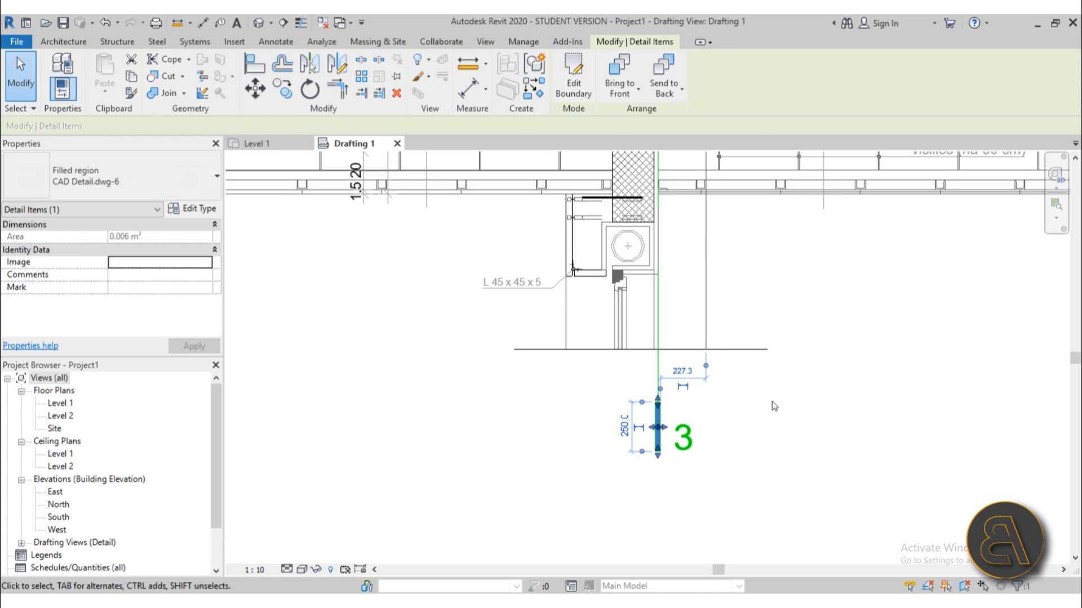
left_click(511, 390)
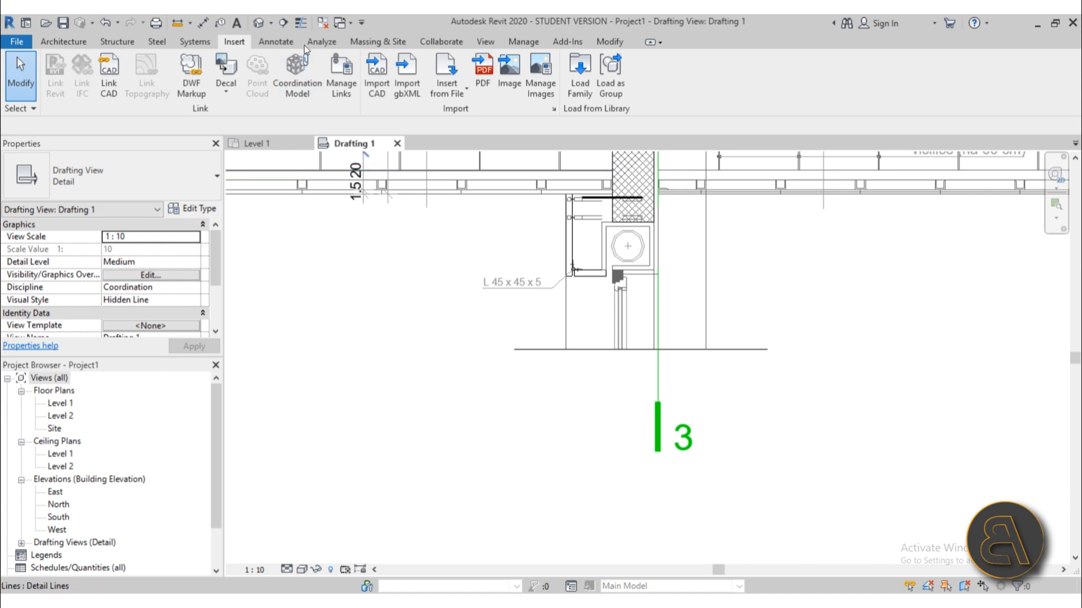
Step: Create a new drafting view named Drafting 2 at a scale of 1:10
left_click(476, 39)
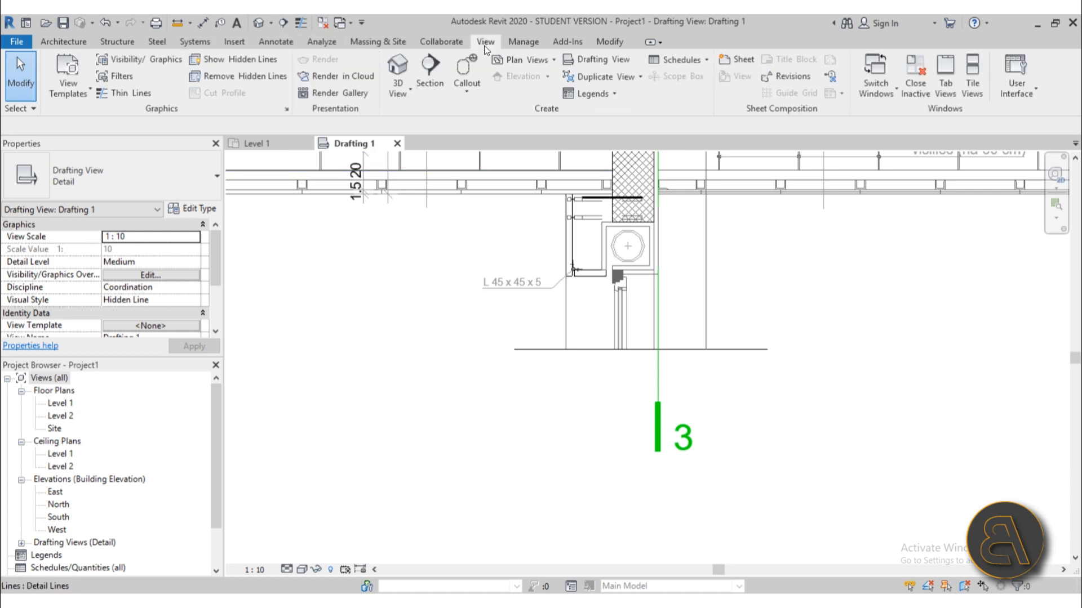
left_click(586, 60)
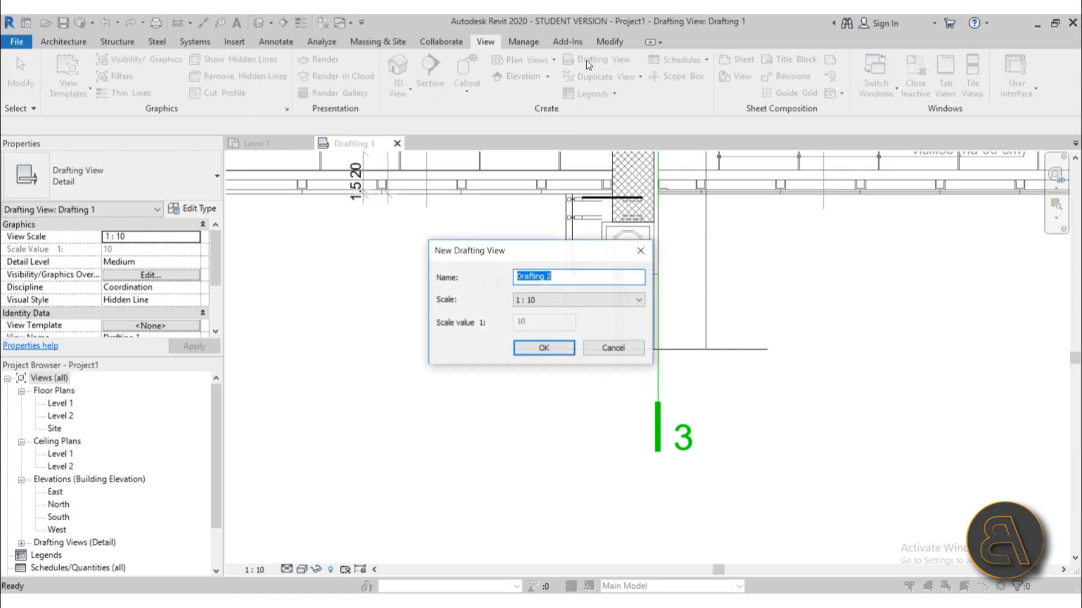
left_click(533, 349)
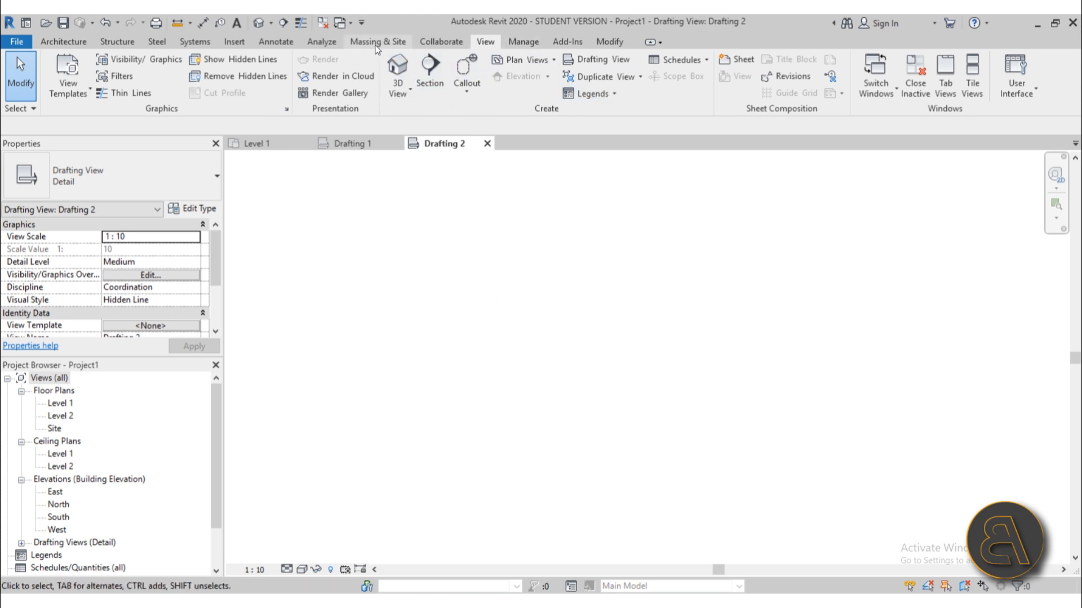
Step: Import the detail image GUID-EA3FA0FC-75A1-455C-A8D6-317DB51709B5.png from the Desktop and place it in the empty drafting view
left_click(238, 45)
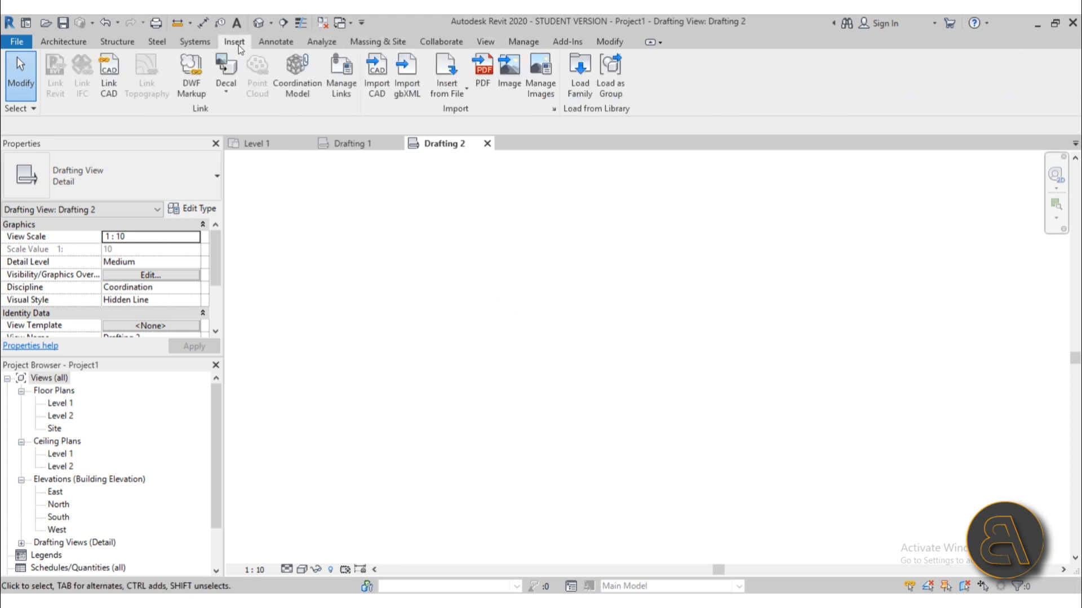
left_click(510, 84)
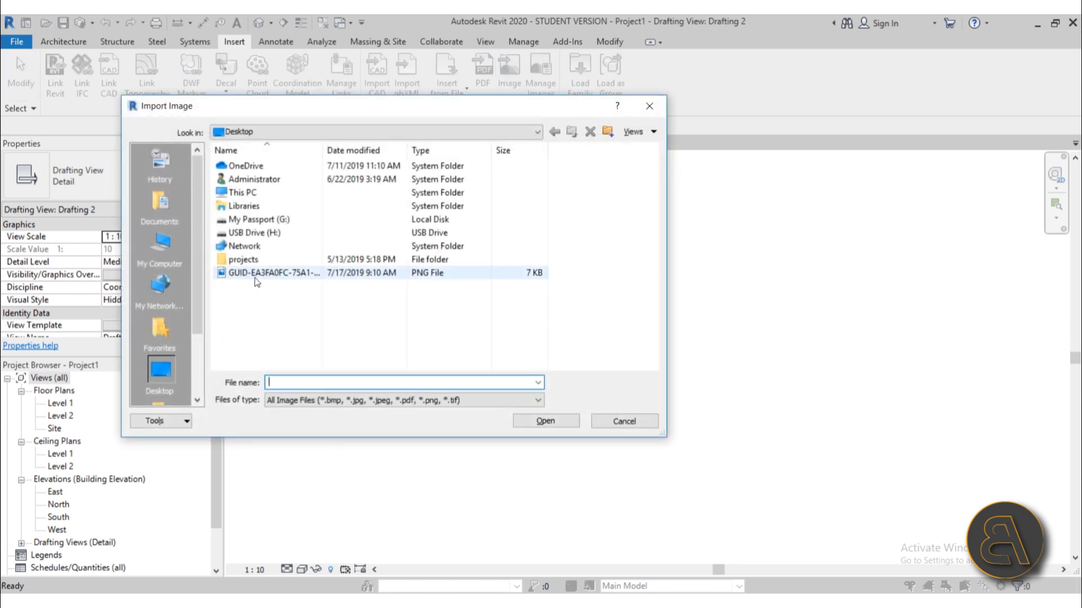
left_click(256, 276)
left_click(544, 421)
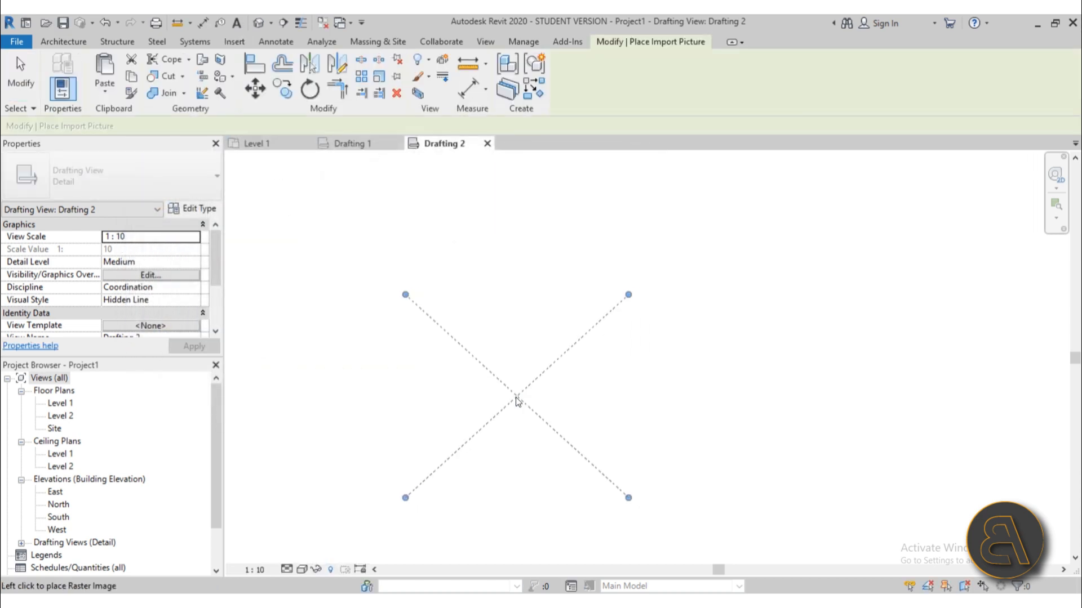
left_click(532, 338)
left_click(750, 412)
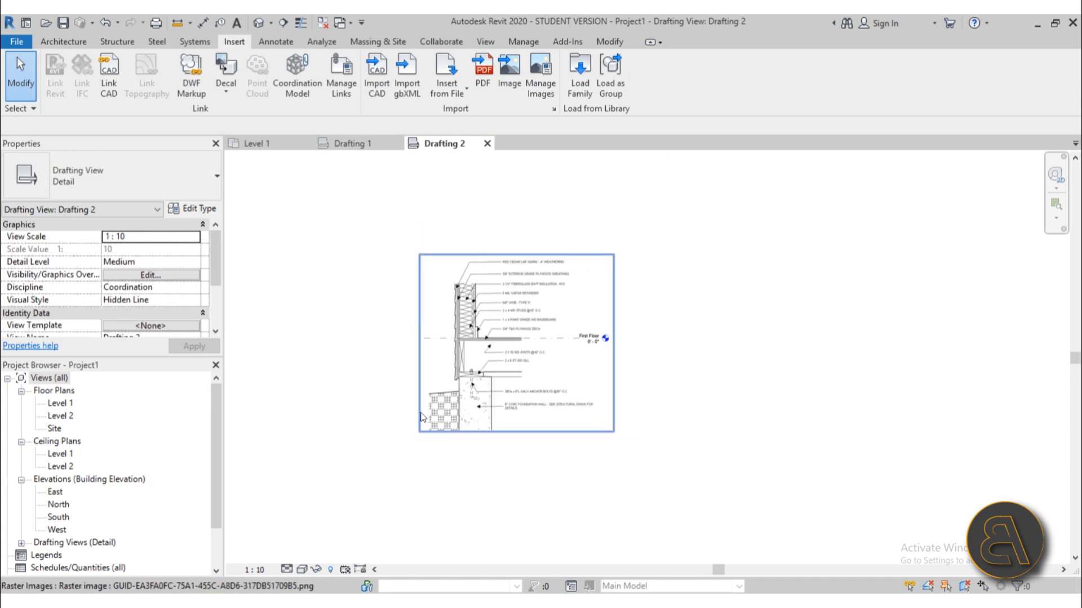
Step: Examine the imported raster detail, its foundation wall and its material notes up close
scroll(441, 372, "up", 2)
middle_click_drag(441, 363, 441, 384)
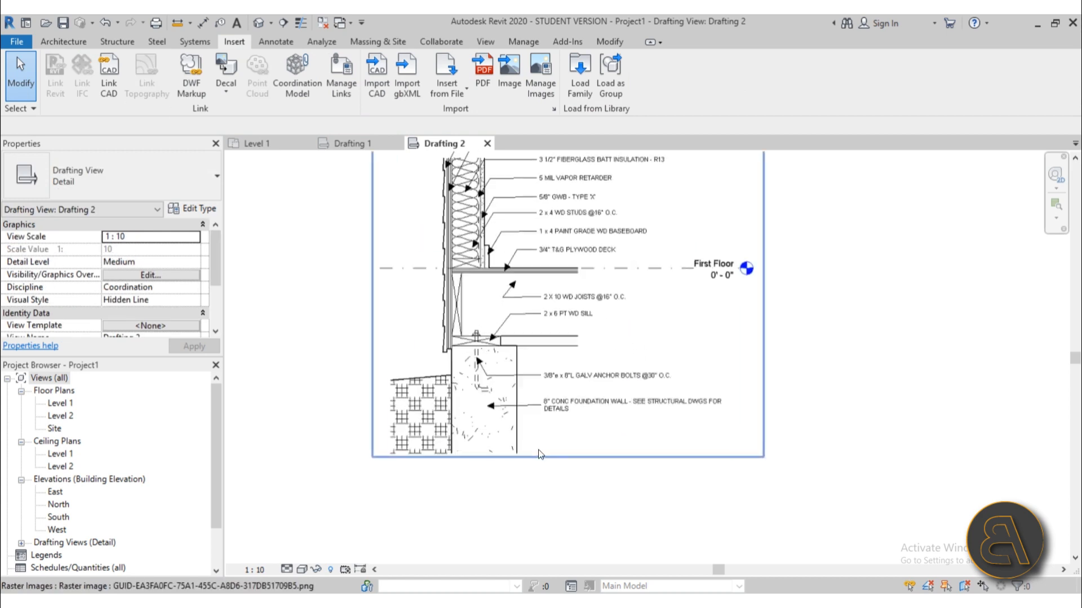
scroll(541, 439, "up", 2)
scroll(545, 351, "down", 5)
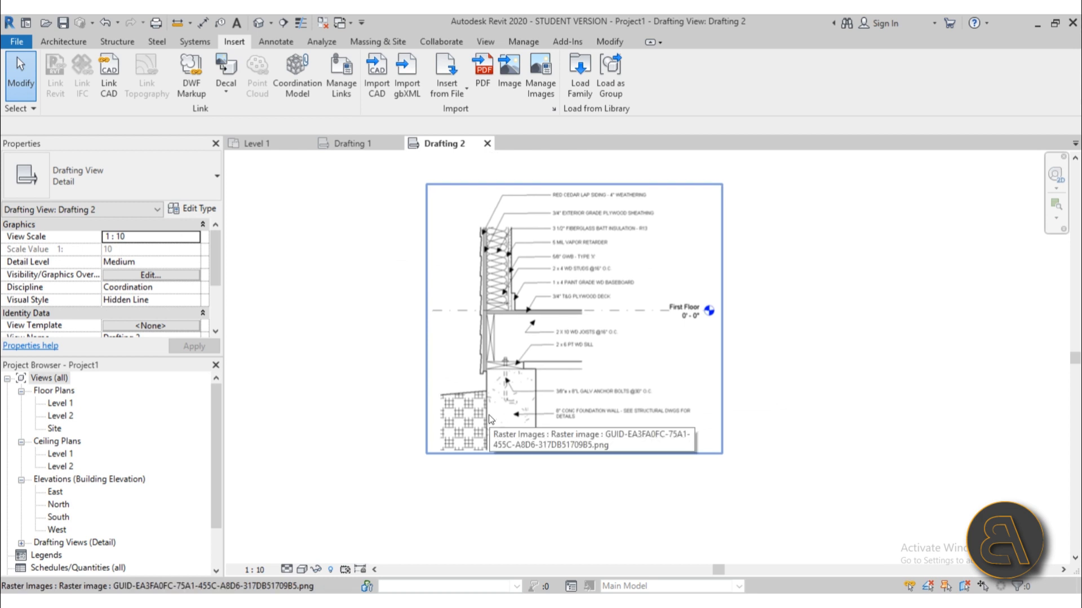
left_click(489, 419)
scroll(504, 424, "up", 2)
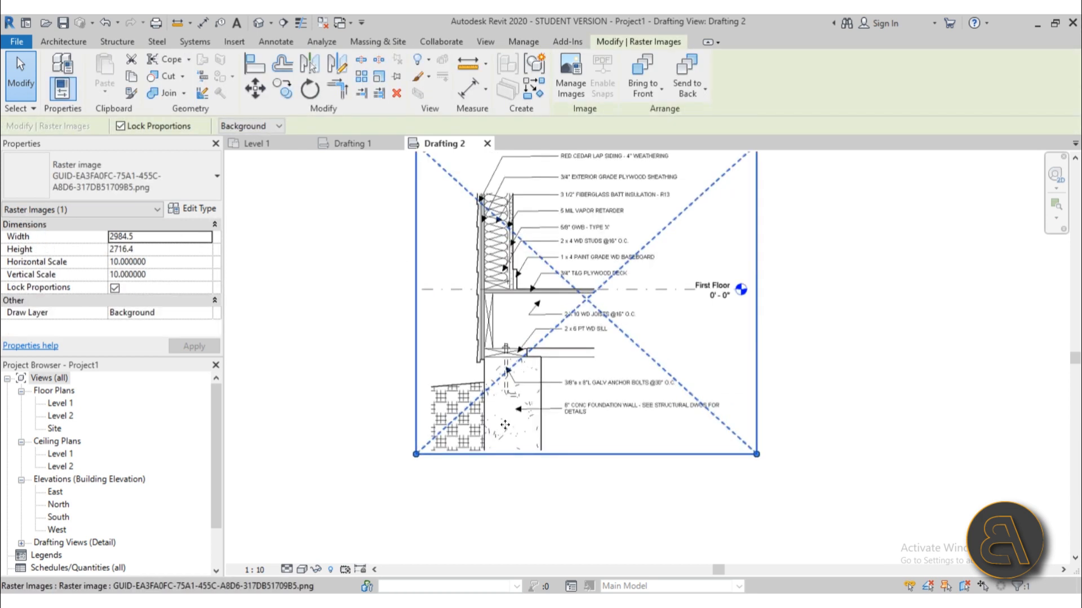
scroll(505, 424, "up", 2)
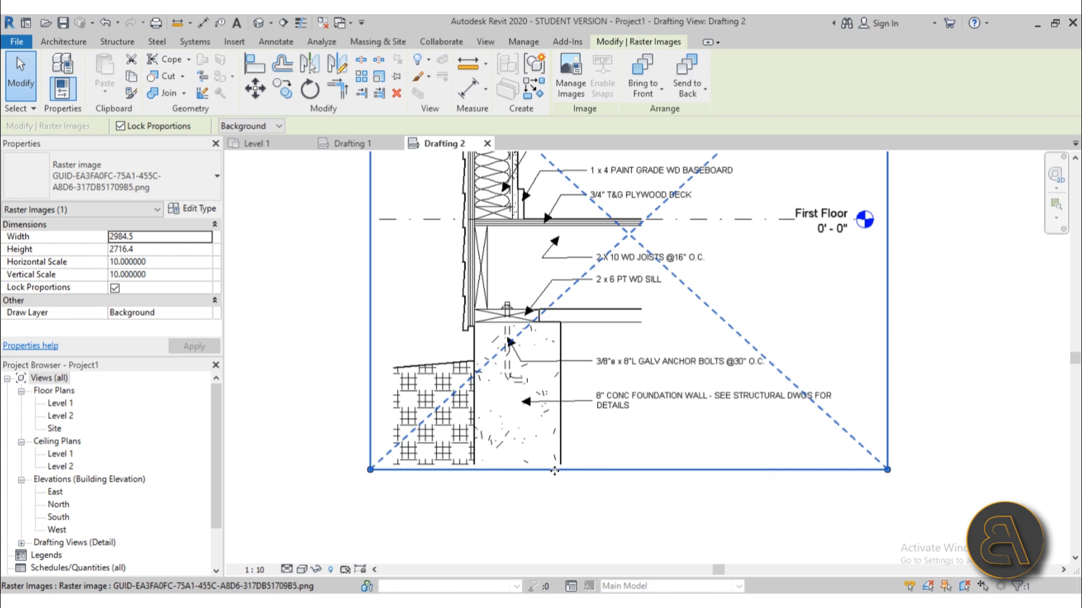
key("Escape")
scroll(505, 443, "down", 2)
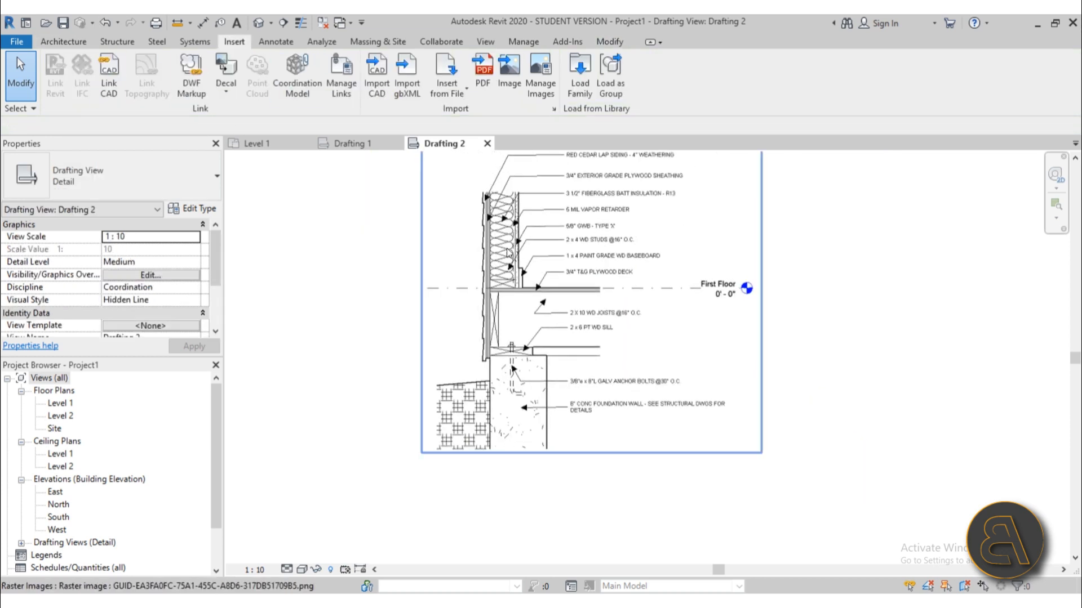
Step: Scale the image graphically to a horizontal and vertical scale of 4, using the foundation wall's left face as origin and its thickness as reference
left_click(510, 255)
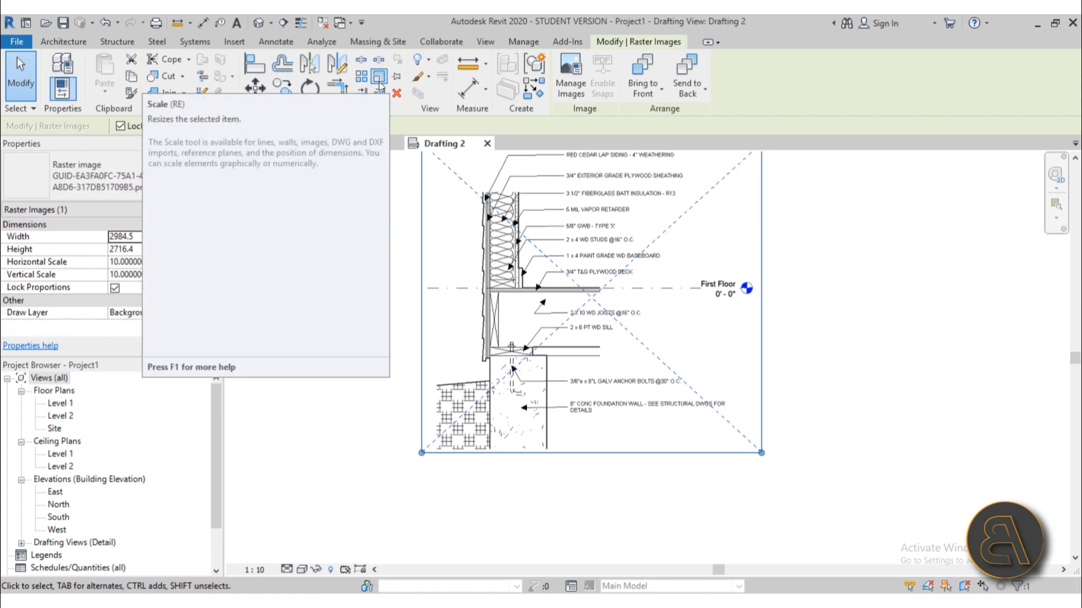
left_click(380, 83)
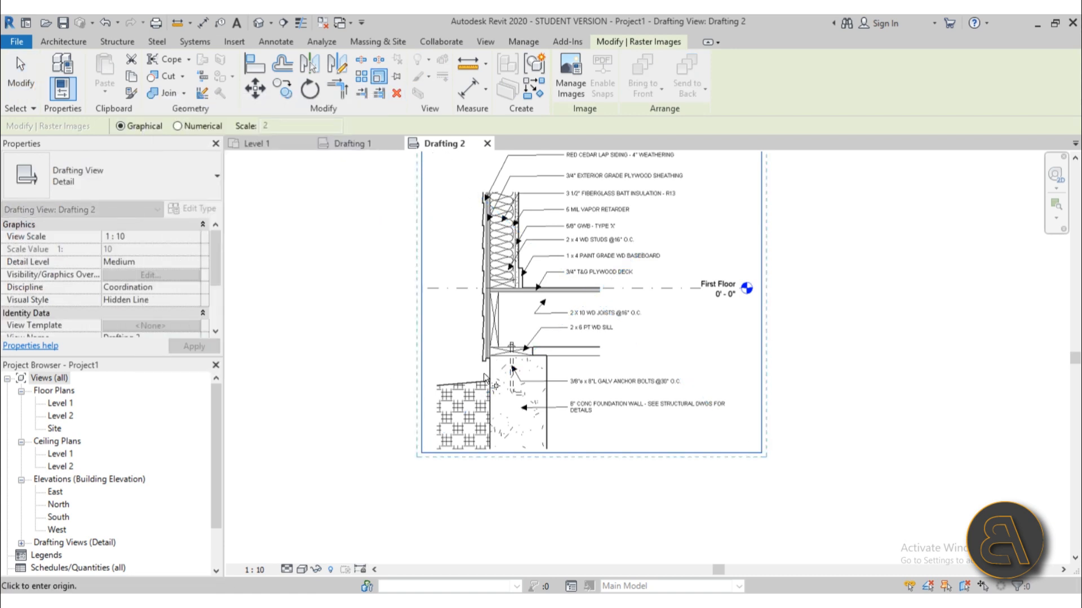
scroll(483, 373, "up", 8)
scroll(453, 335, "up", 2)
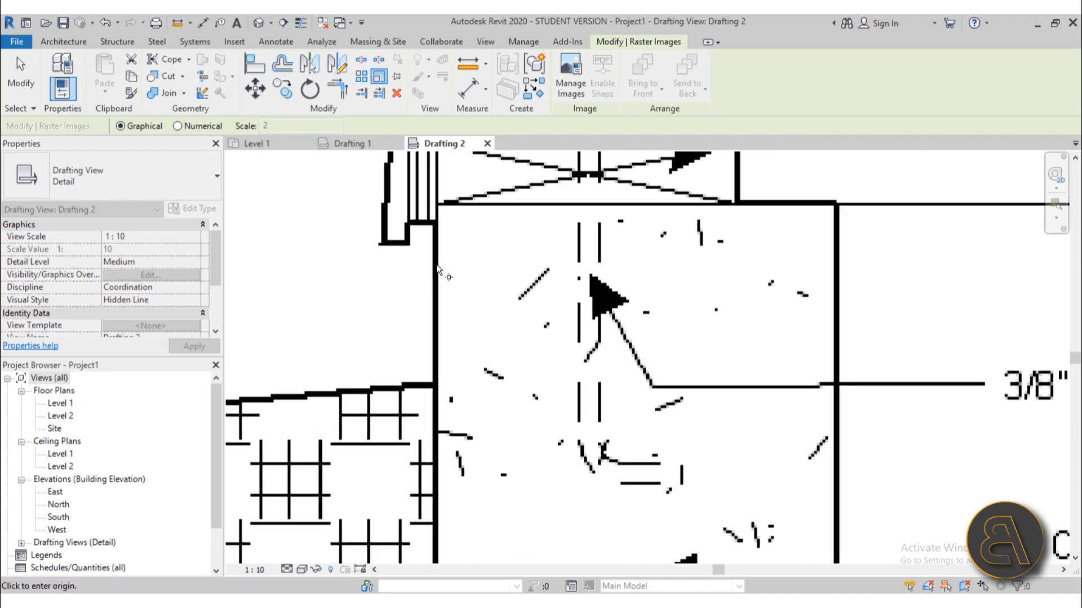
left_click(437, 271)
left_click_drag(689, 265, 614, 277)
scroll(838, 268, "up", 3)
scroll(736, 264, "down", 3)
scroll(746, 276, "down", 3)
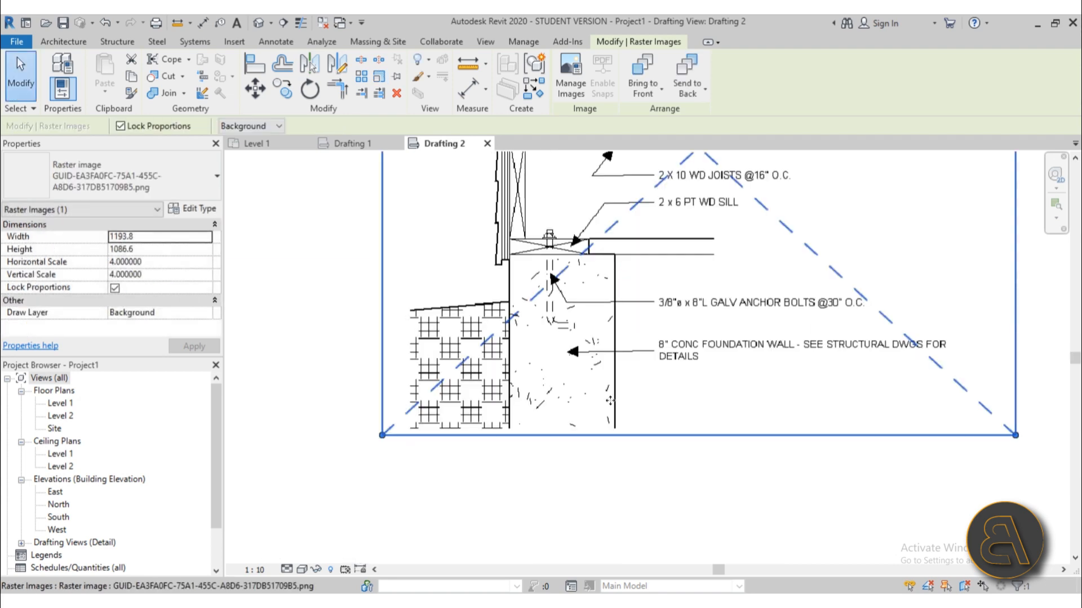
key("Escape")
scroll(537, 282, "up", 2)
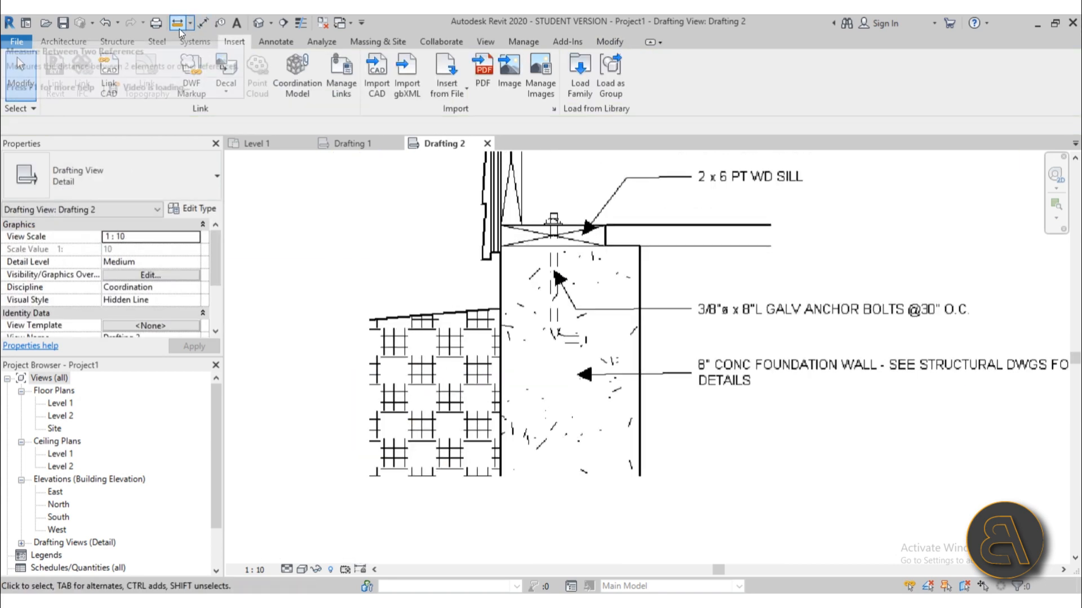
Step: Measure the foundation wall's thickness between its two vertical faces in the scaled image
left_click(179, 28)
scroll(497, 274, "up", 2)
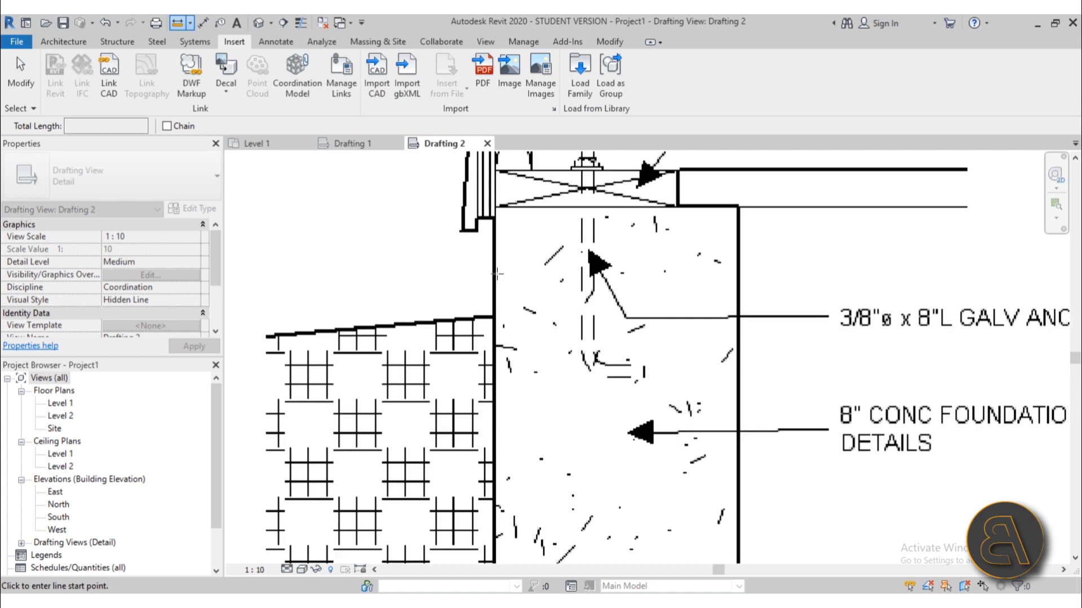
left_click(496, 274)
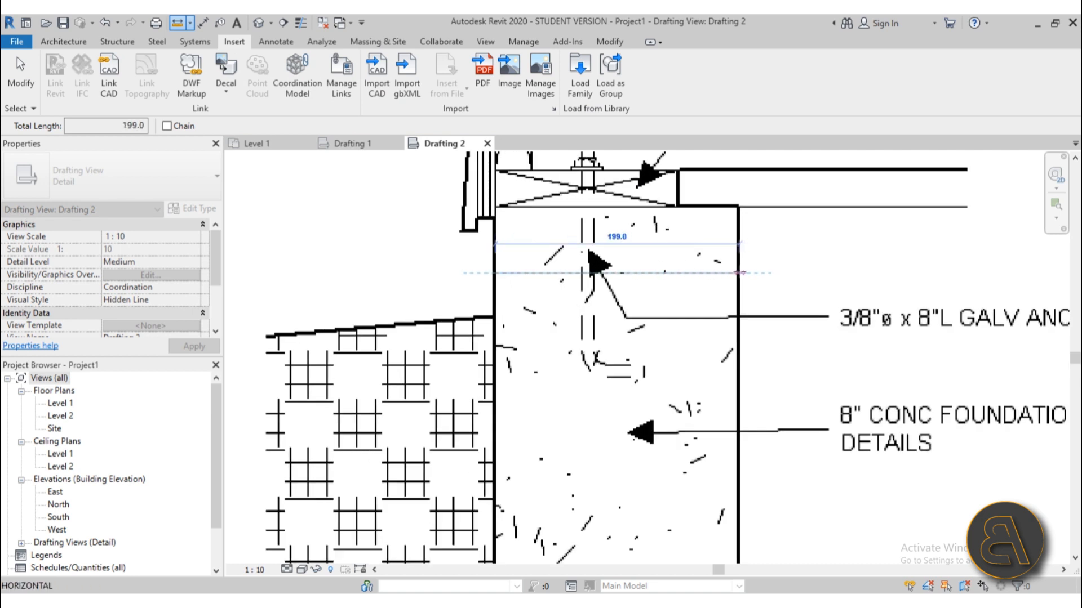
key("Escape")
key("Escape")
Step: Examine the whole scaled raster detail, from the wall framing and plywood deck to the sill and foundation wall
scroll(579, 330, "down", 5)
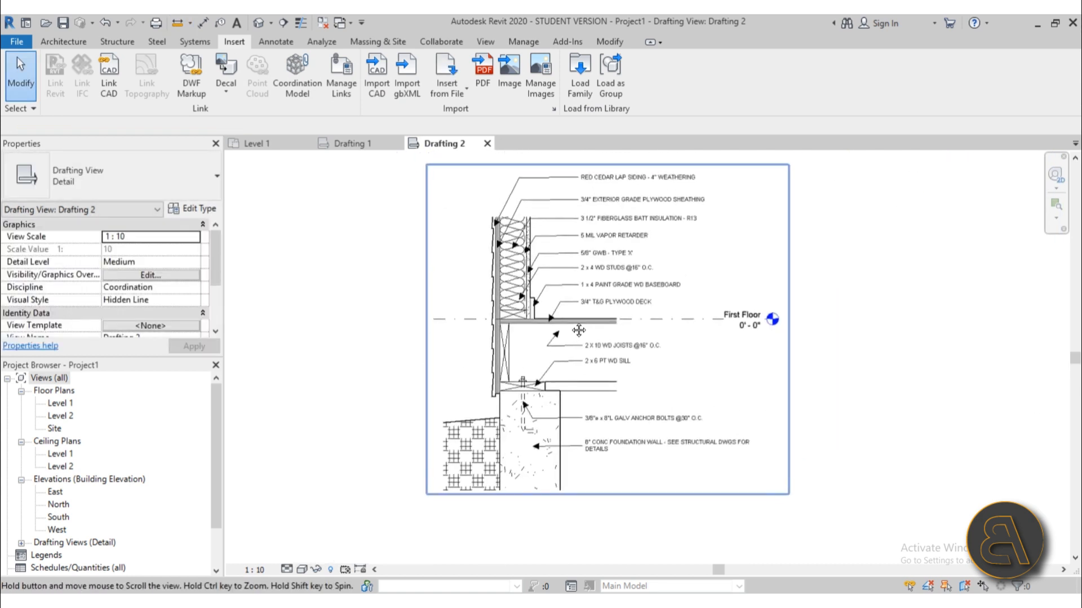
middle_click_drag(579, 330, 580, 315)
scroll(566, 302, "down", 3)
scroll(536, 306, "up", 3)
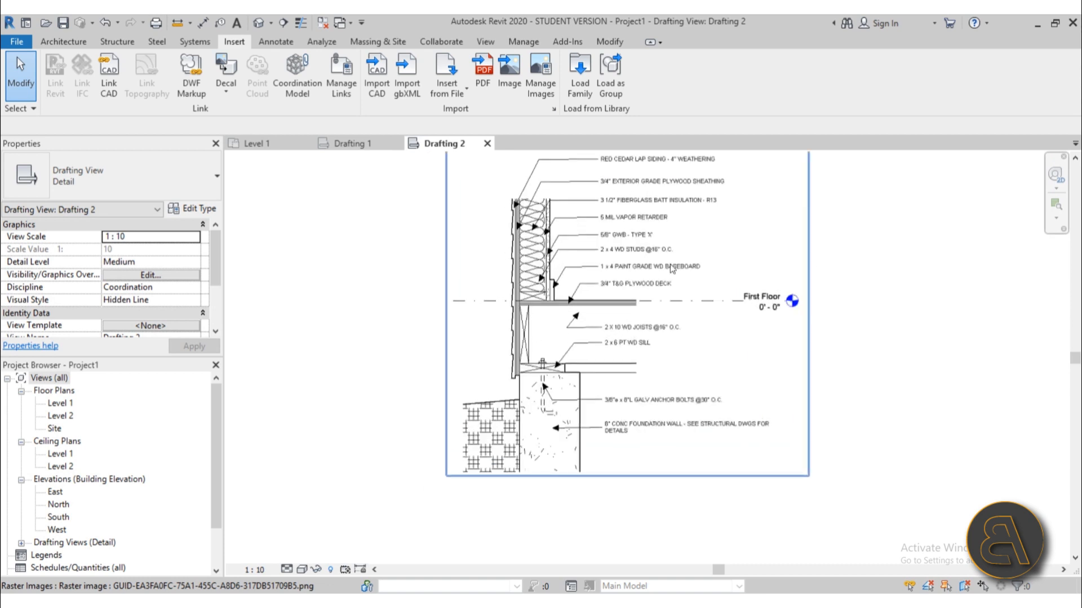
middle_click_drag(493, 316, 471, 328)
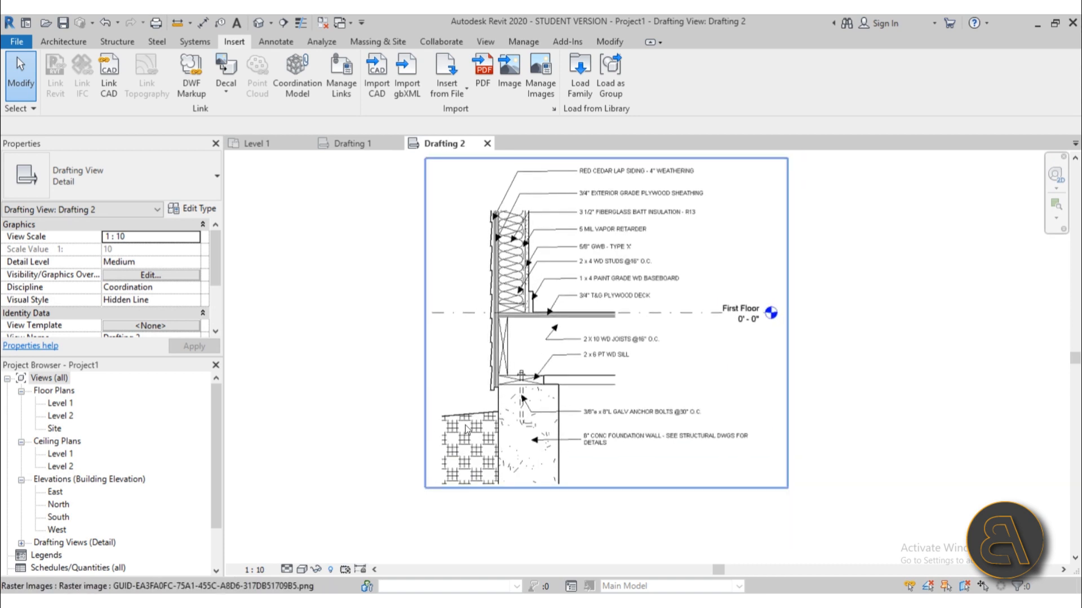
scroll(468, 434, "up", 5)
scroll(460, 295, "down", 4)
scroll(502, 292, "up", 2)
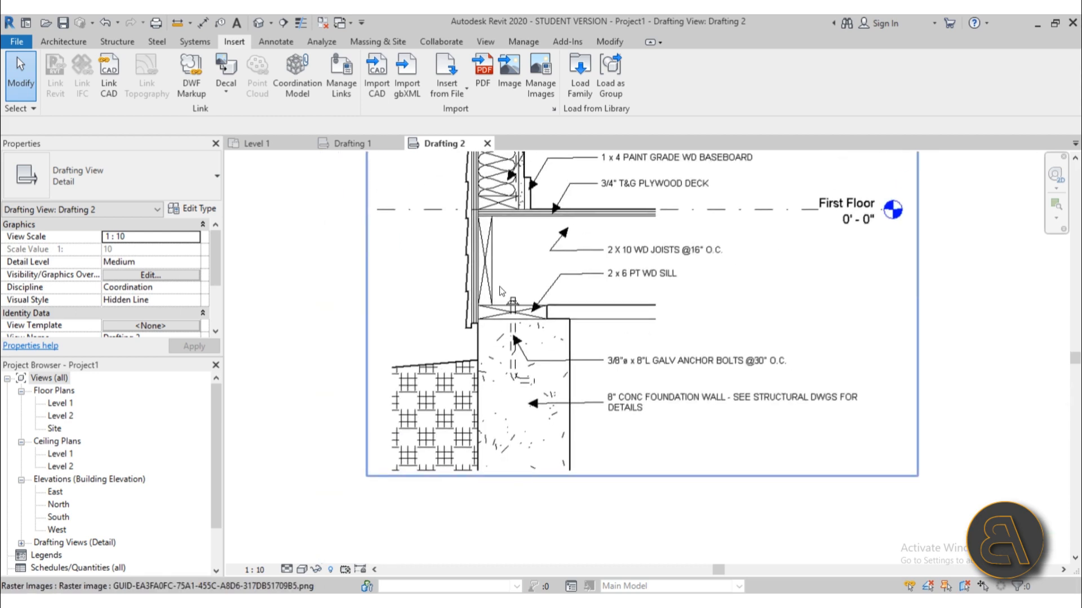
middle_click_drag(490, 293, 489, 290)
scroll(503, 285, "down", 2)
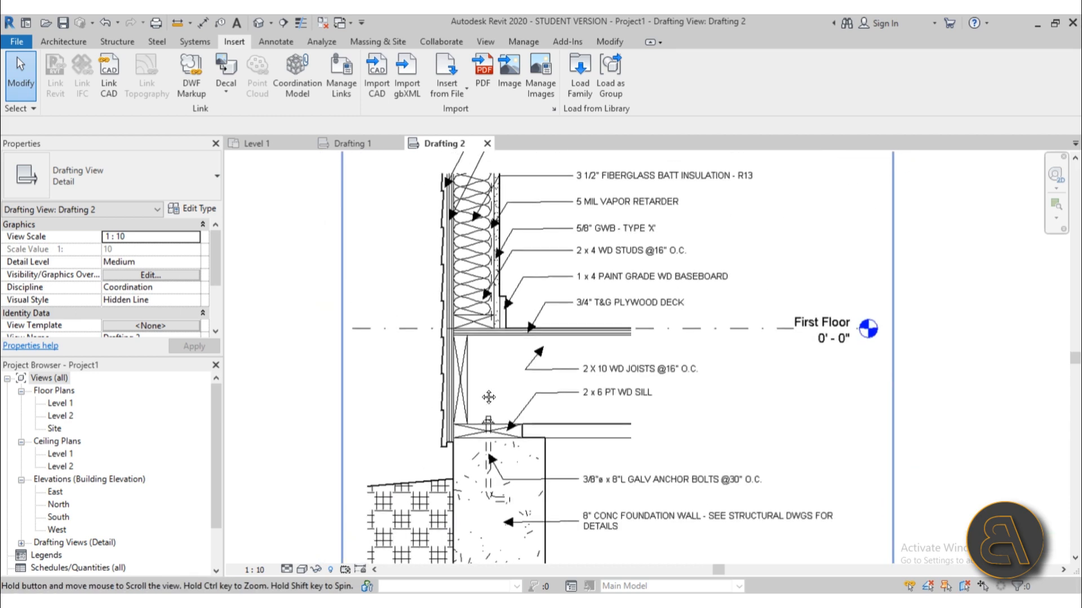
scroll(507, 281, "up", 4)
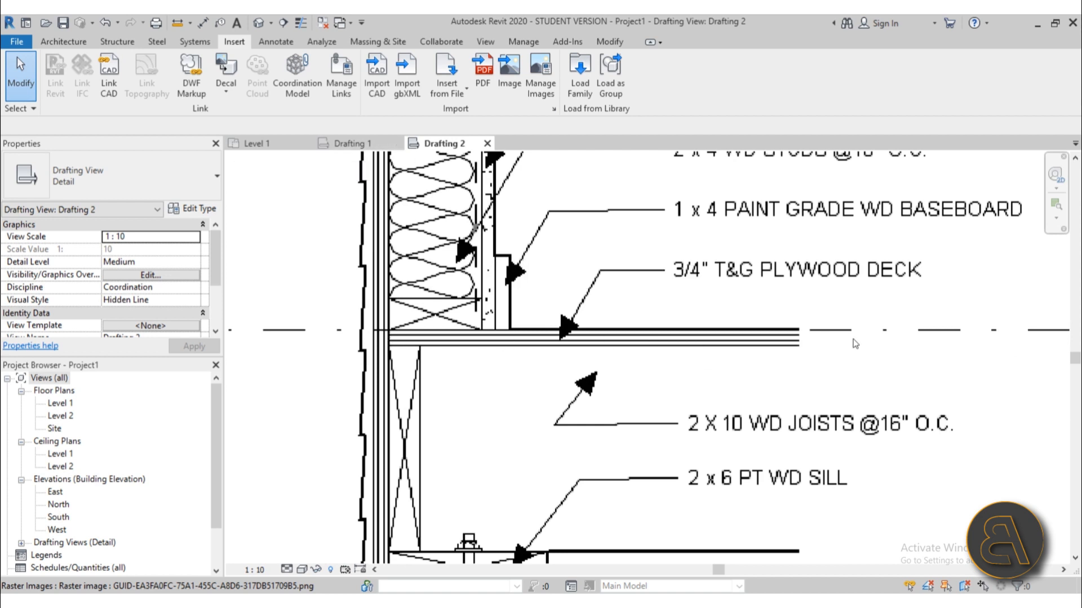
middle_click_drag(556, 376, 541, 307)
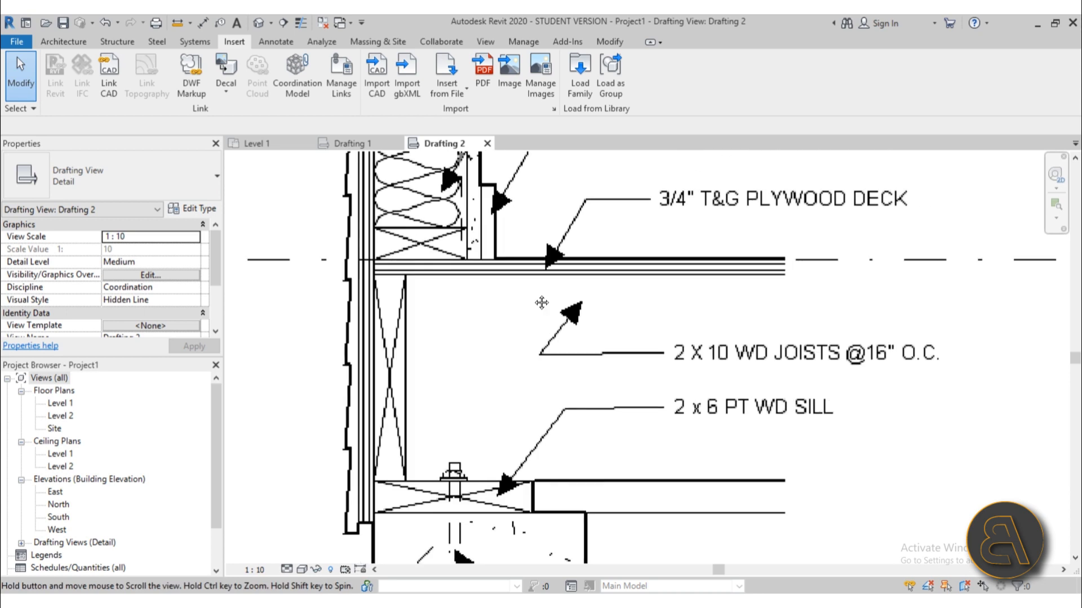
Step: Start a detail line in the drafting view with the line style set to Medium Lines
left_click(56, 44)
left_click(266, 41)
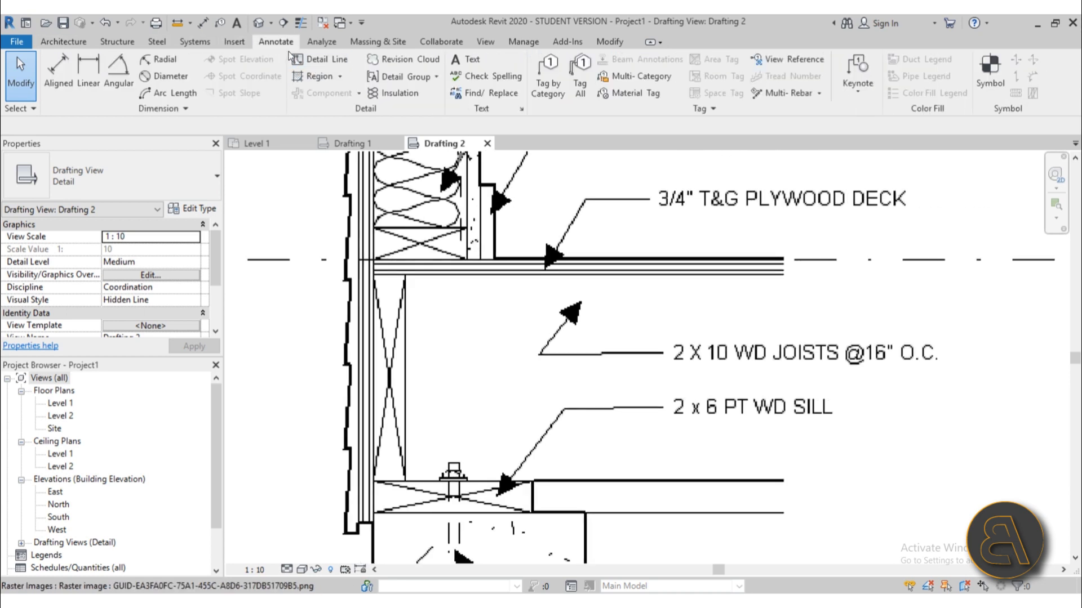
left_click(327, 60)
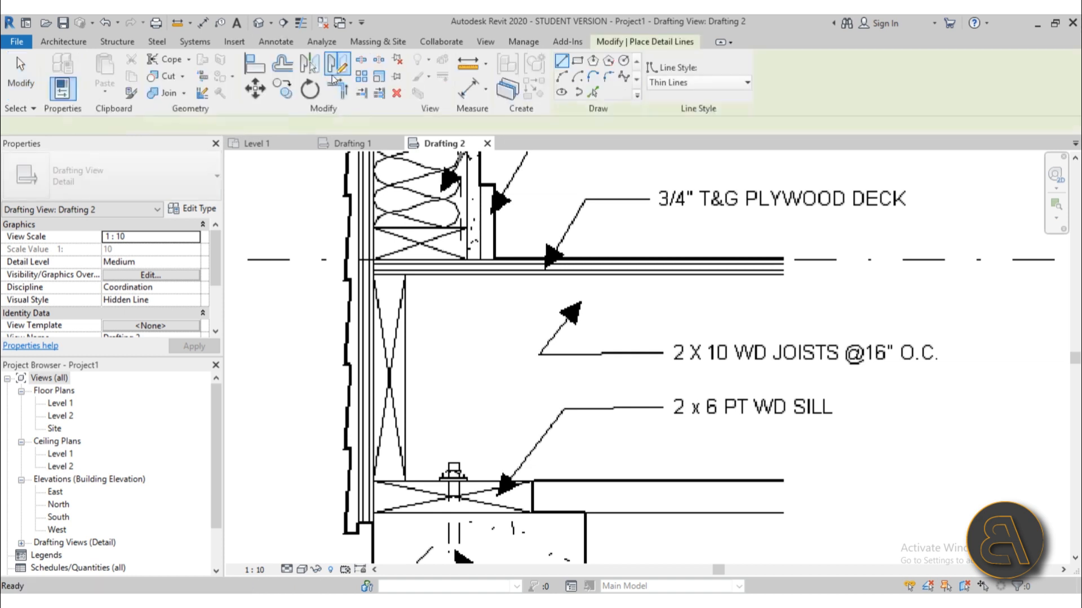
left_click(679, 84)
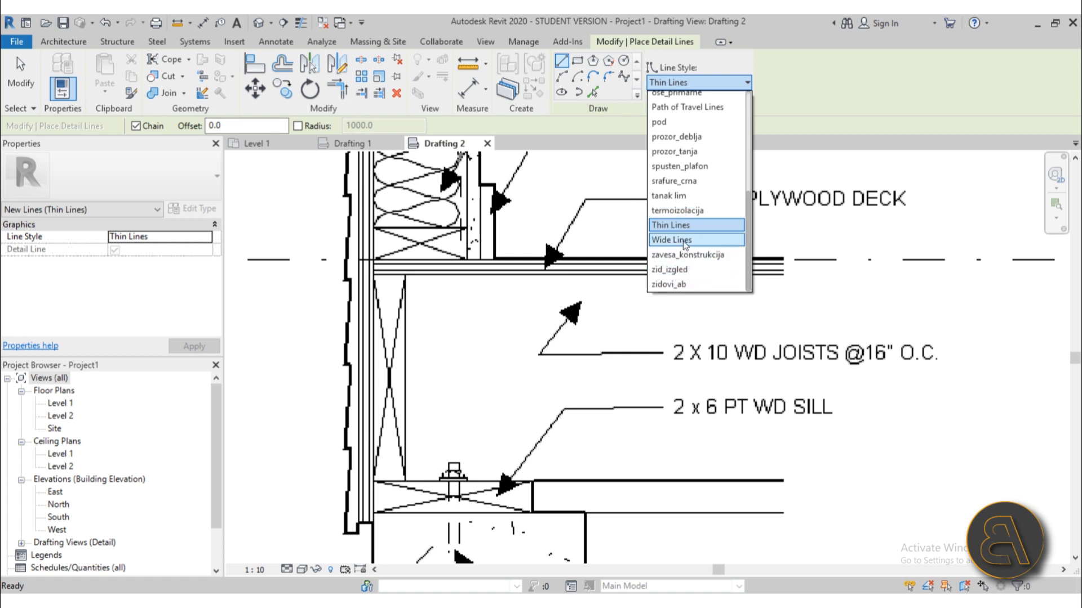
scroll(679, 152, "up", 2)
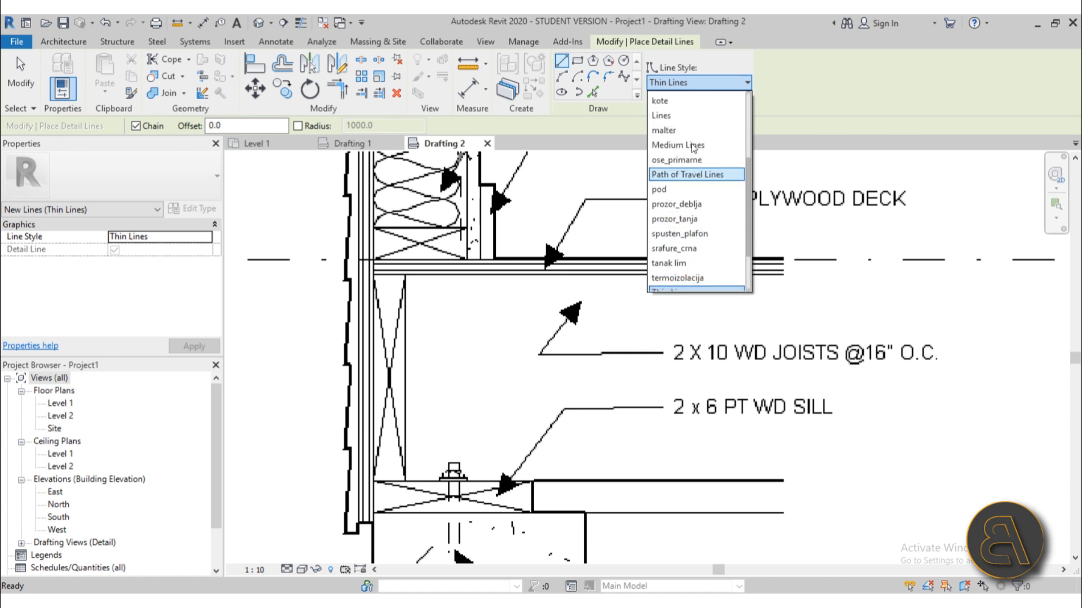
left_click(678, 145)
scroll(372, 261, "up", 4)
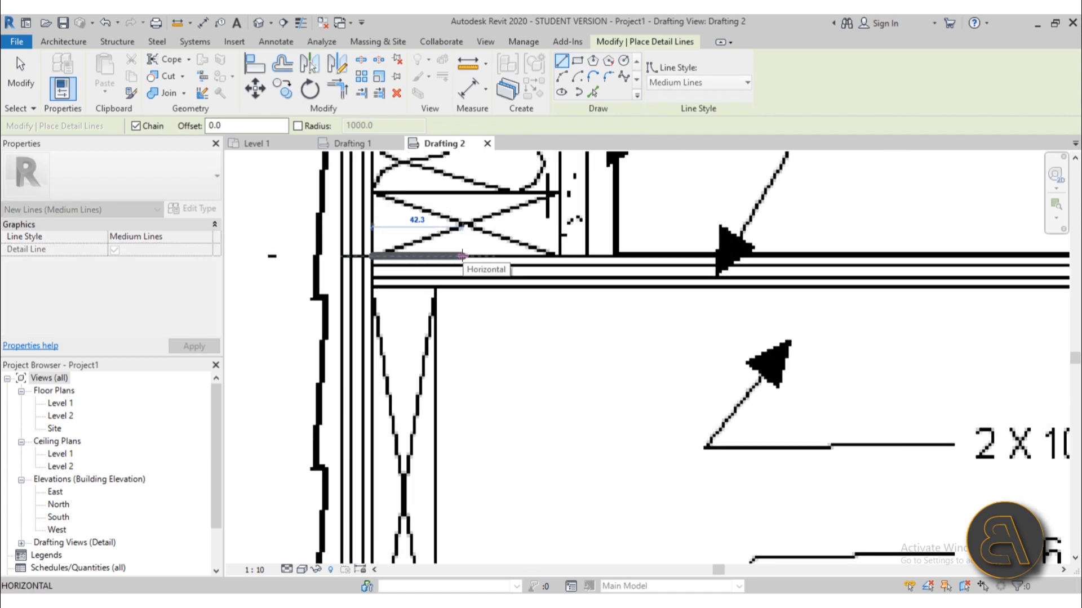
Step: Look through the available line styles for detail lines, then leave the line command without choosing another style
left_click(670, 83)
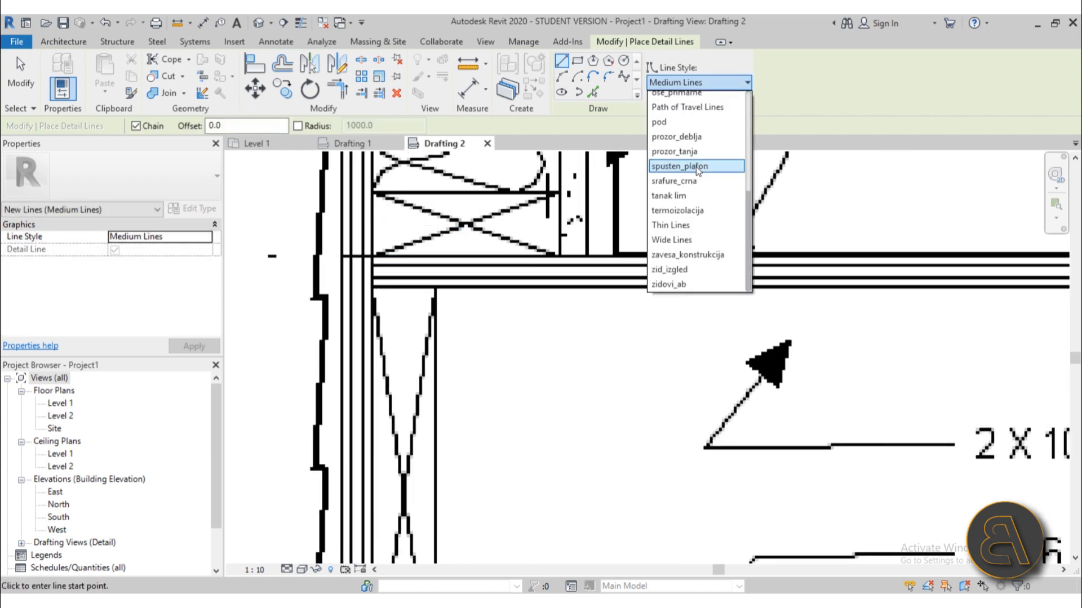
scroll(695, 183, "up", 4)
scroll(695, 183, "down", 3)
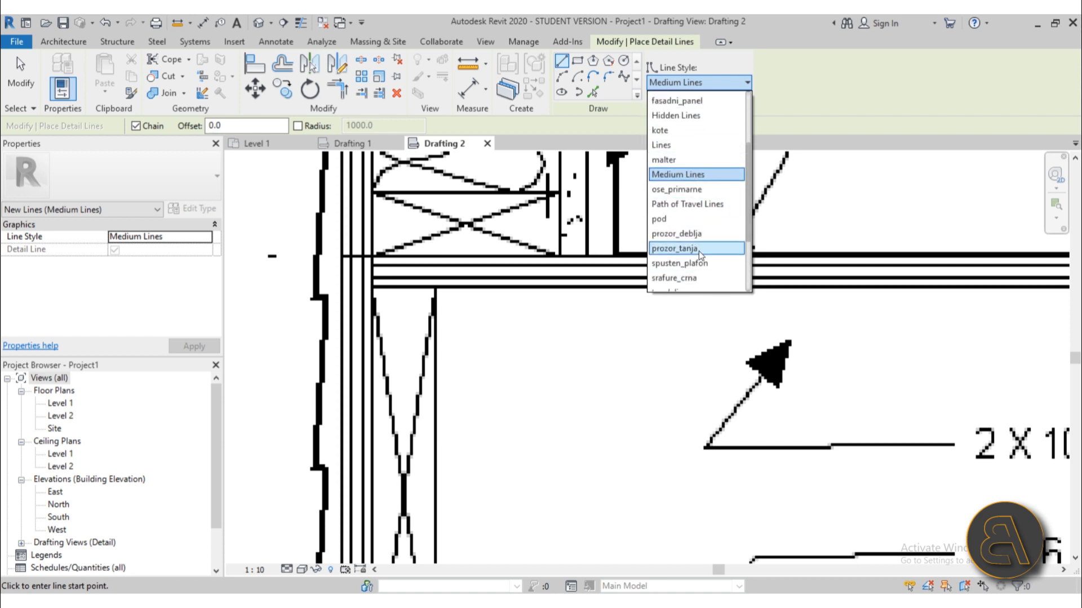
scroll(698, 252, "down", 3)
key("Escape")
key("Escape")
Step: In Drafting 1, check the line style of the vertical line below the L 45 x 45 x 5 angle
left_click(352, 143)
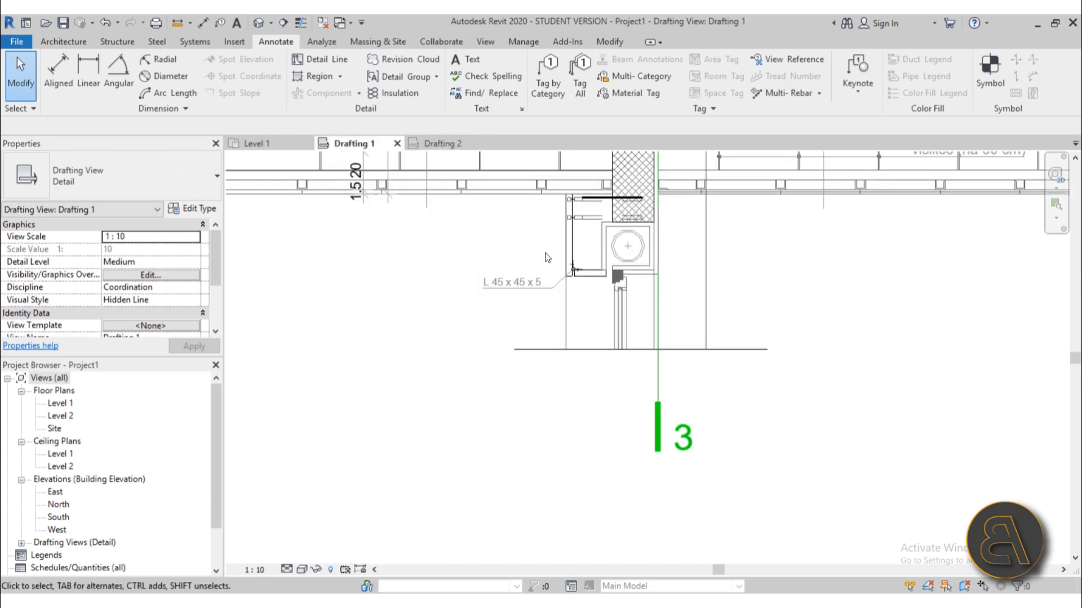
left_click(568, 309)
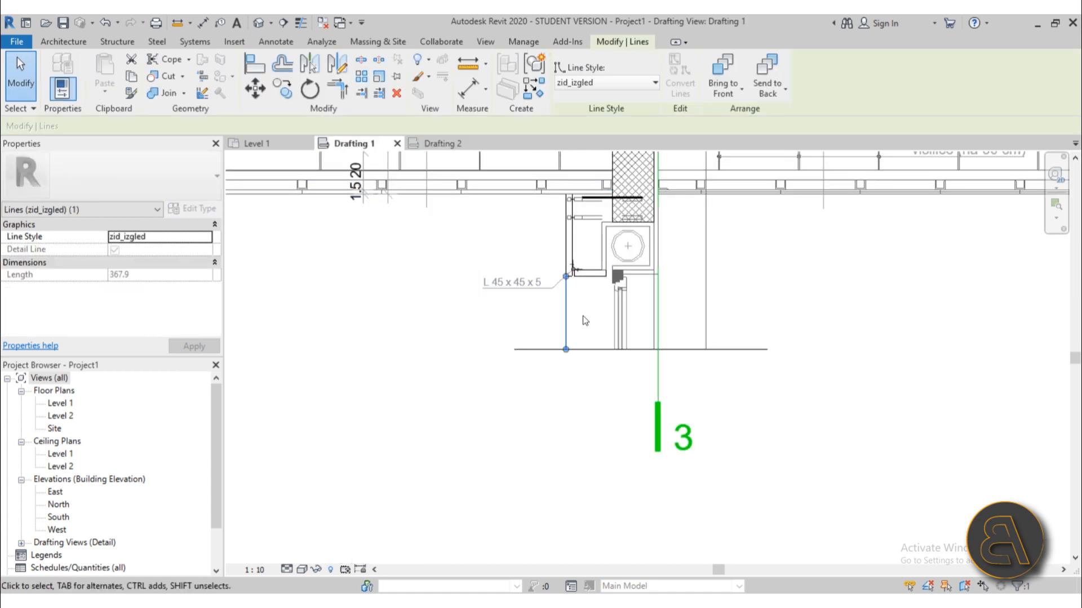
left_click(585, 310)
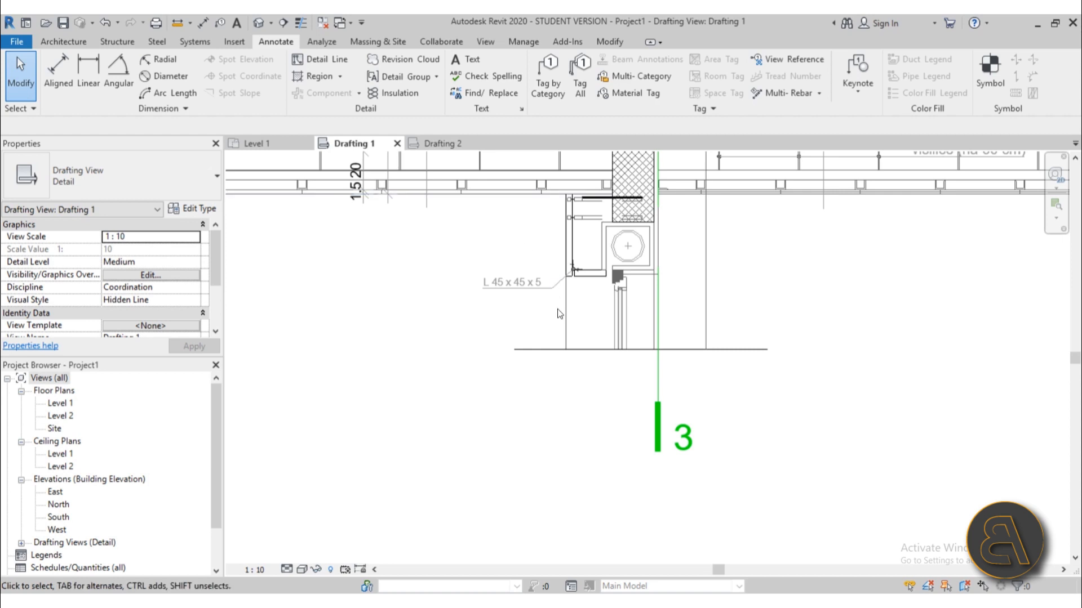
Step: In Drafting 2, trace the plywood deck's top edge from the sheathing to its far end with a Medium Lines detail line
left_click(442, 144)
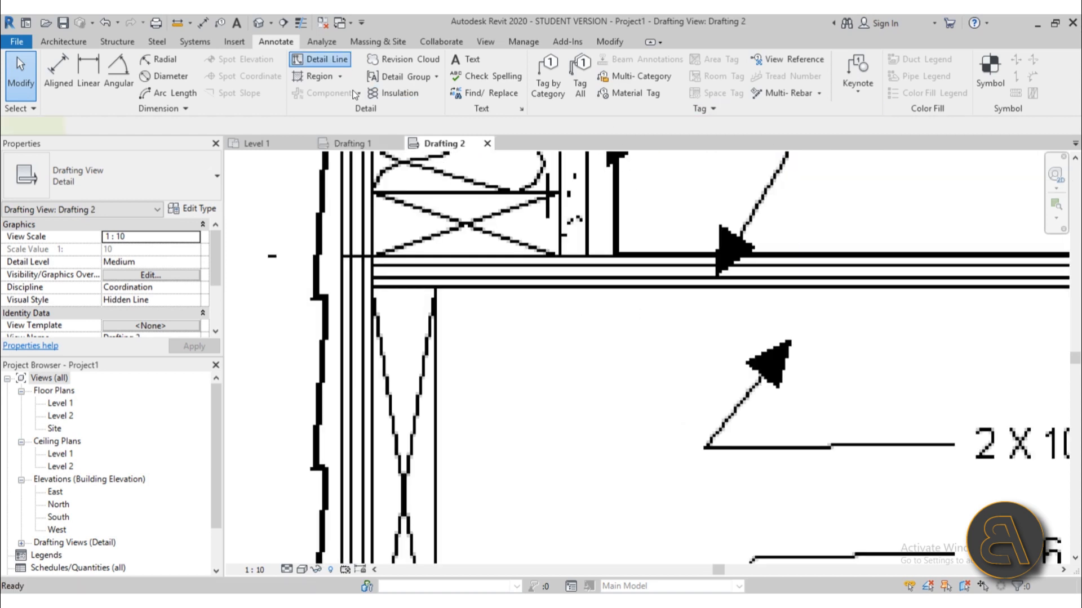
left_click(319, 59)
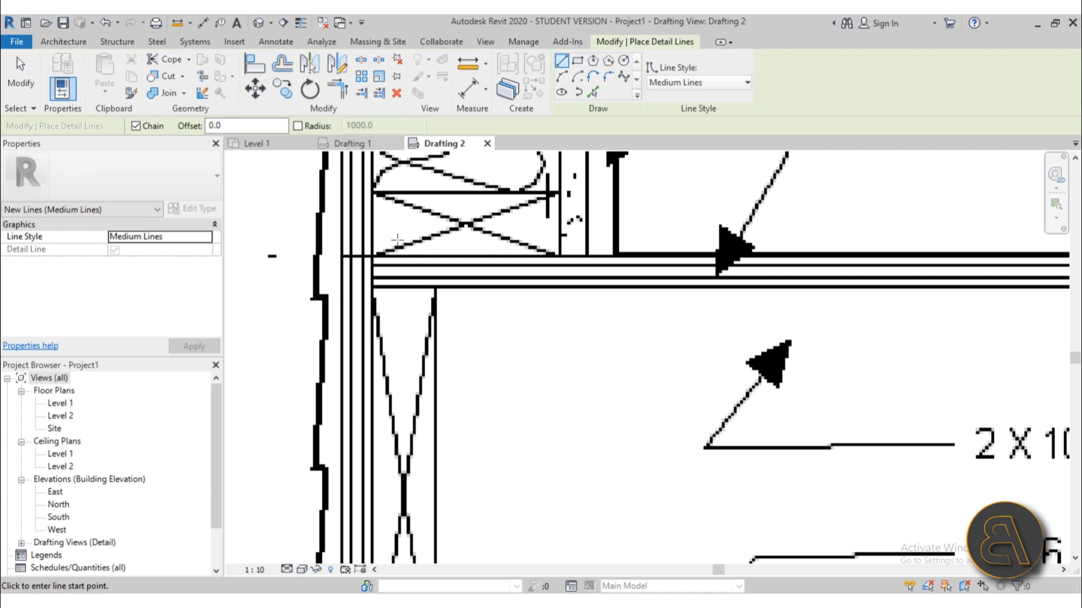
left_click(374, 256)
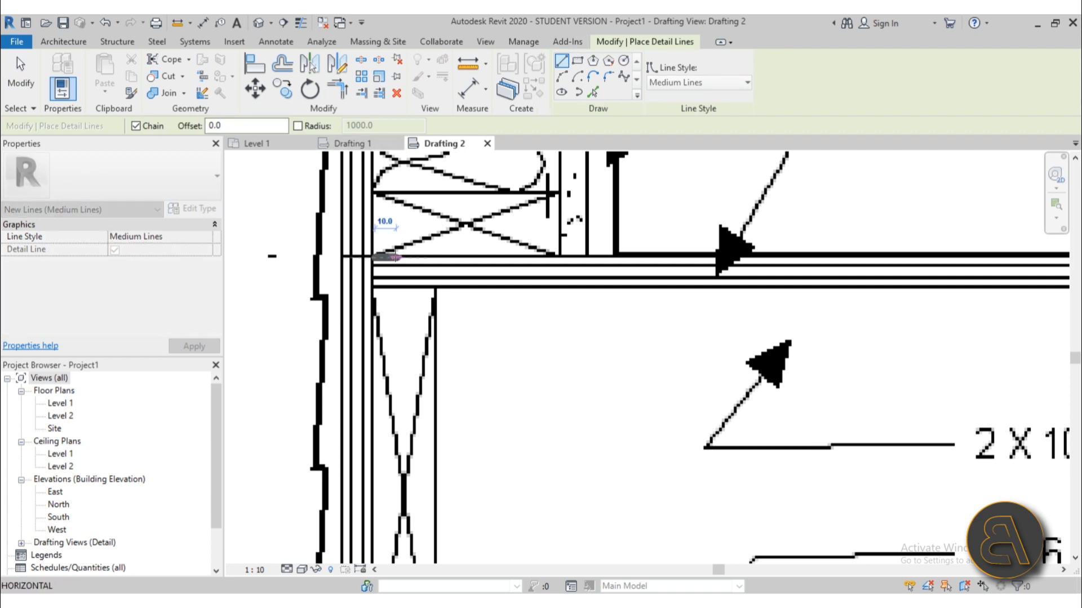
scroll(397, 256, "down", 2)
left_click(794, 256)
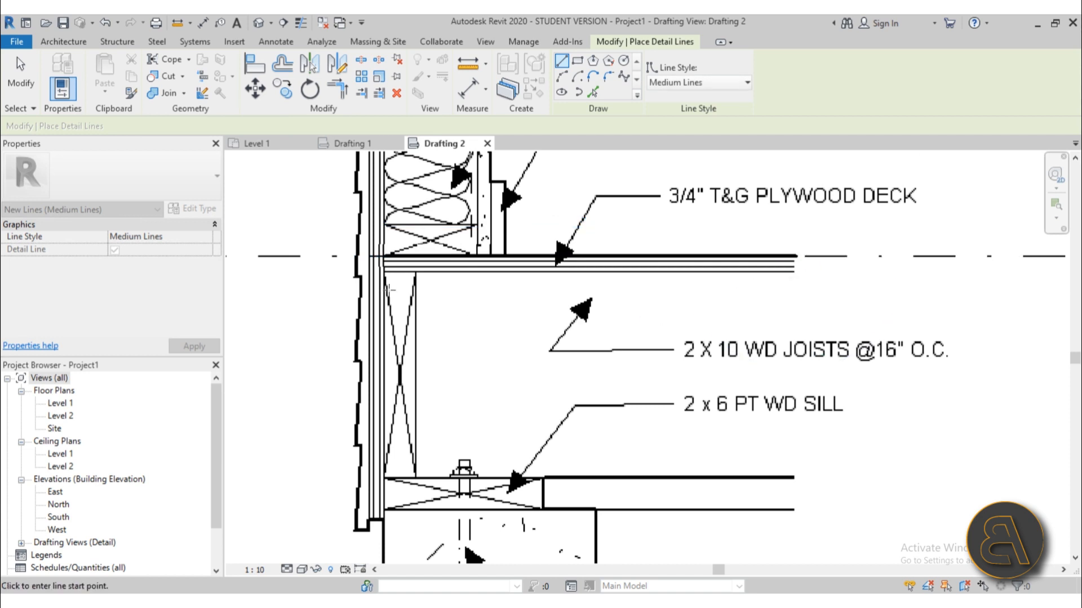
key("Escape")
Step: Trace the plywood deck's bottom edge with a horizontal Medium Lines detail line about 385 mm long
scroll(381, 271, "up", 2)
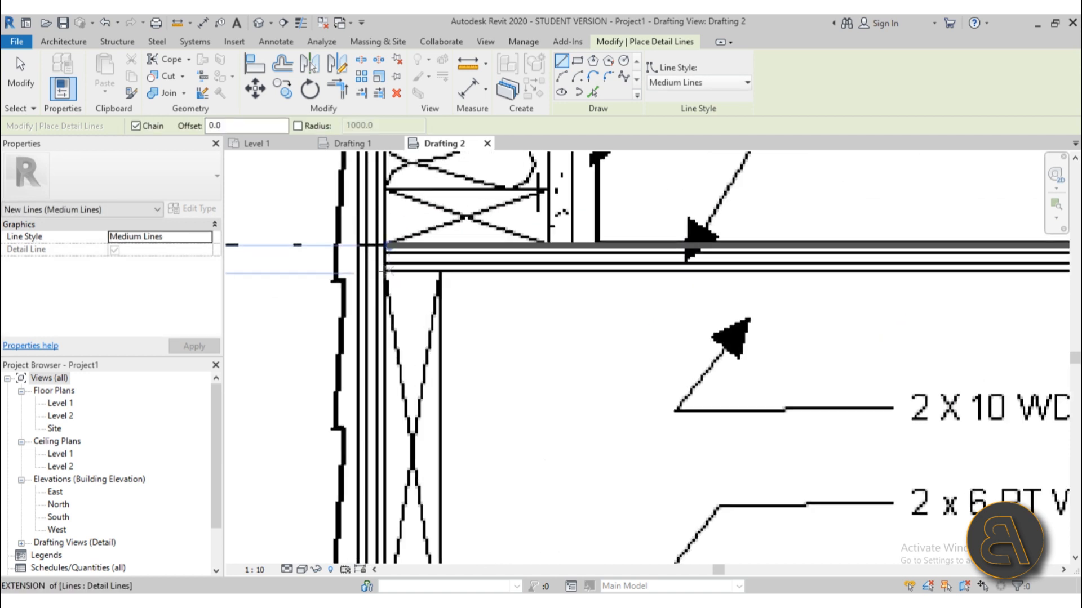
left_click(383, 271)
scroll(383, 271, "down", 2)
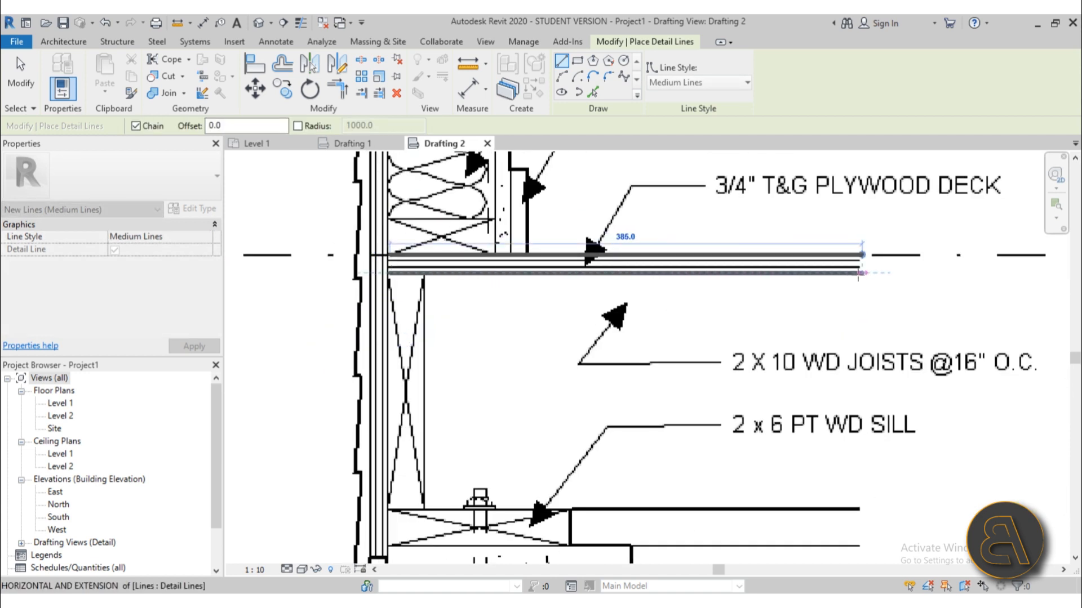
left_click(861, 274)
key("Escape")
Step: Trace the horizontal line running outward from the foundation wall's upper inner corner with a Medium Lines detail line
scroll(557, 375, "down", 2)
middle_click_drag(557, 375, 505, 244)
scroll(445, 361, "up", 2)
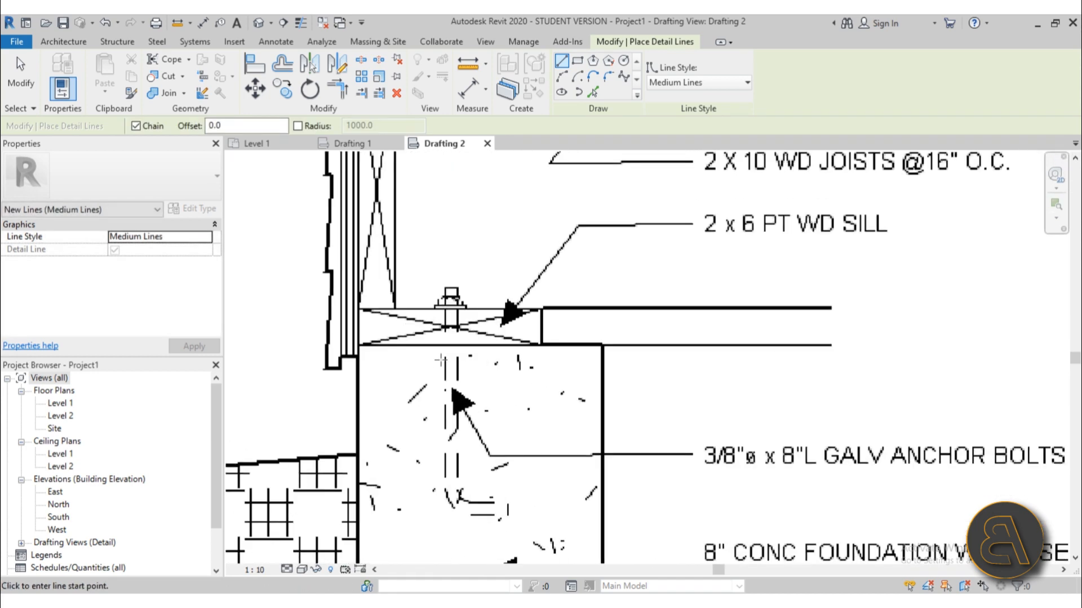
left_click(602, 346)
left_click(831, 345)
key("Escape")
key("Escape")
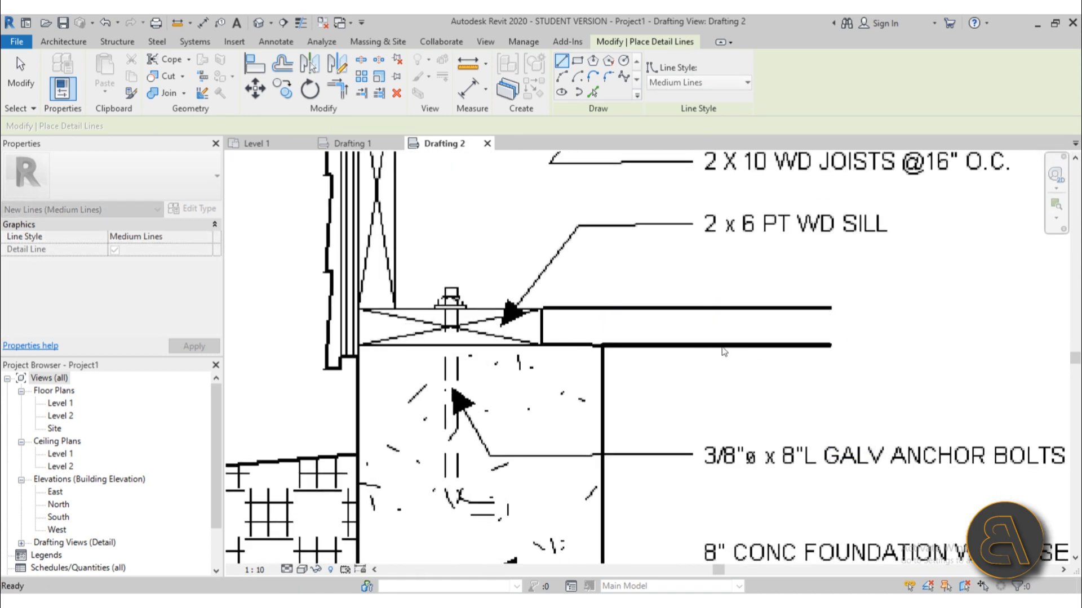
Step: Examine the foundation wall's concrete pattern, the anchor bolt and the adjacent earth hatch in the raster detail
scroll(674, 361, "down", 3)
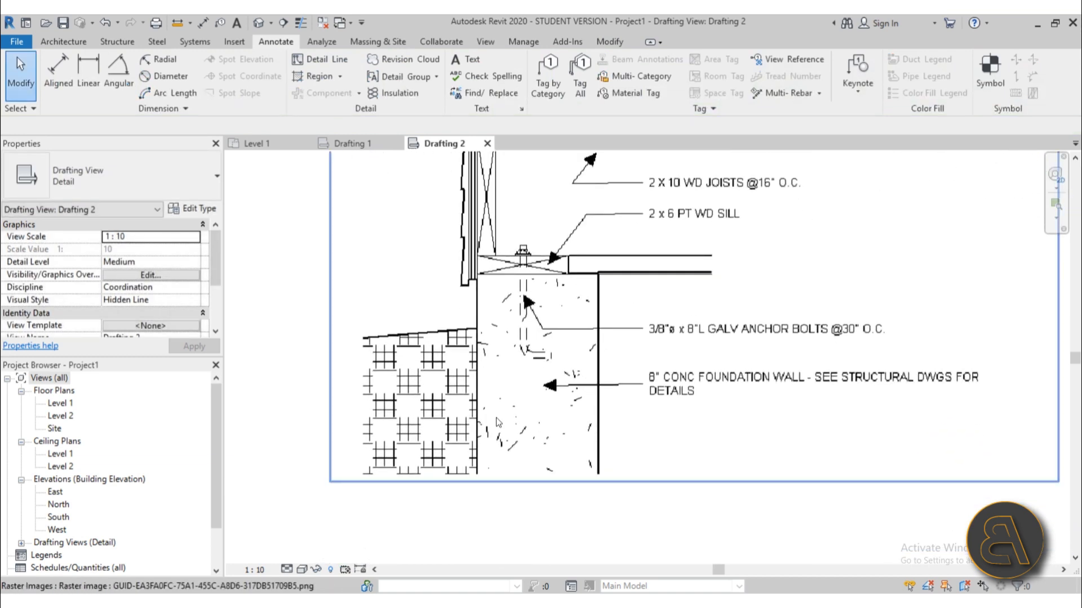
middle_click_drag(498, 422, 477, 353)
scroll(509, 224, "up", 3)
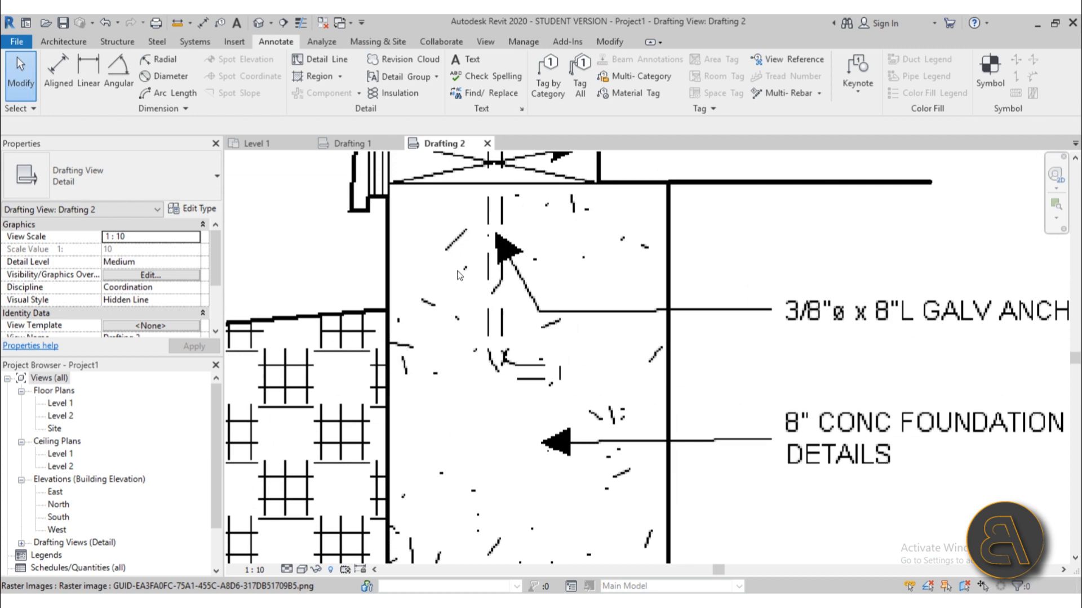
scroll(479, 274, "down", 2)
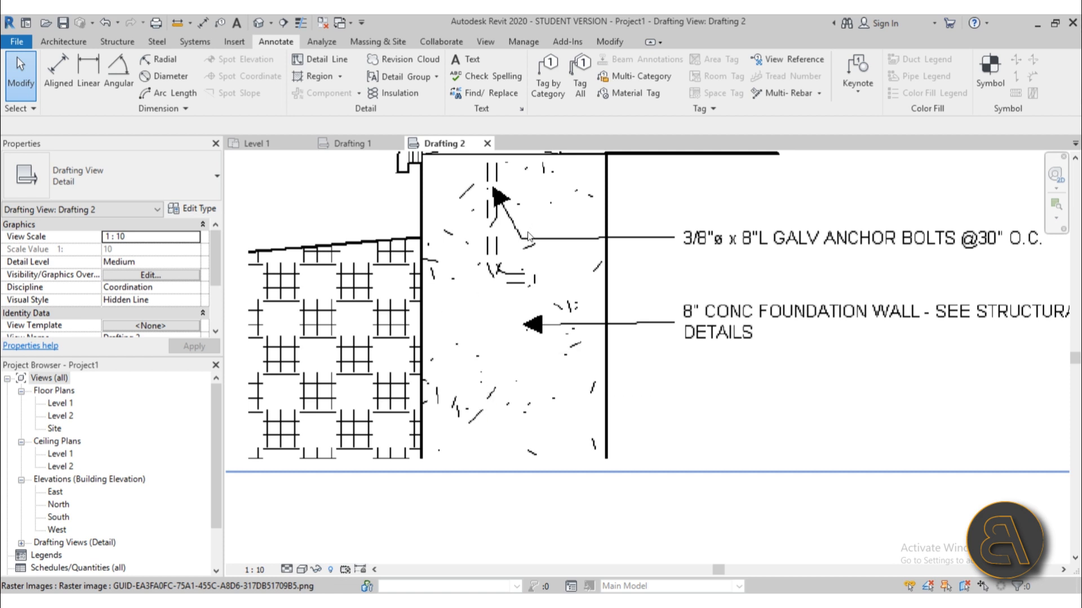
middle_click_drag(524, 276, 527, 320)
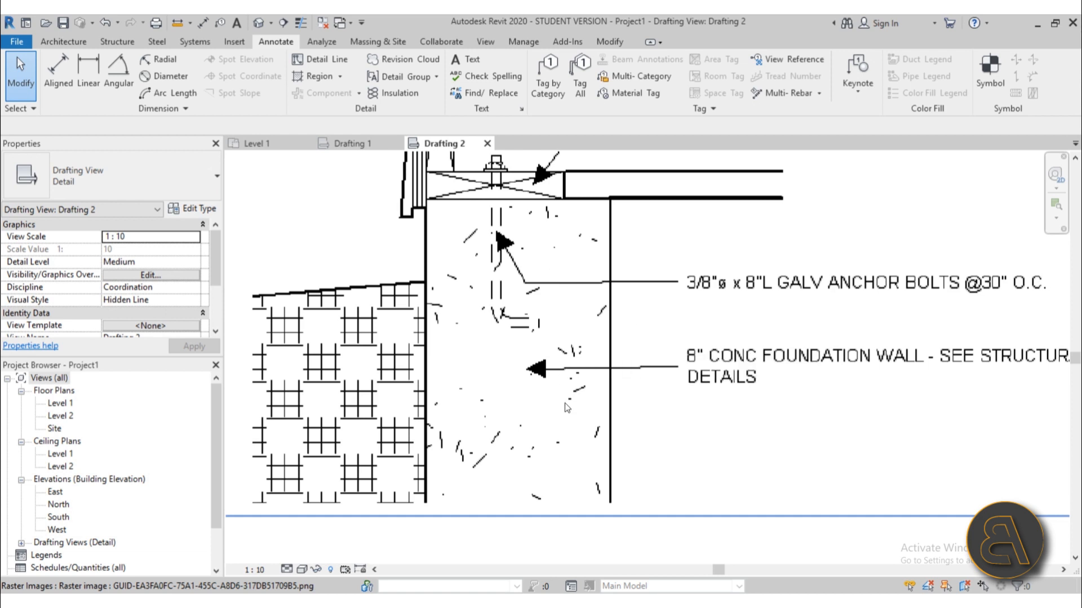
scroll(493, 459, "up", 5)
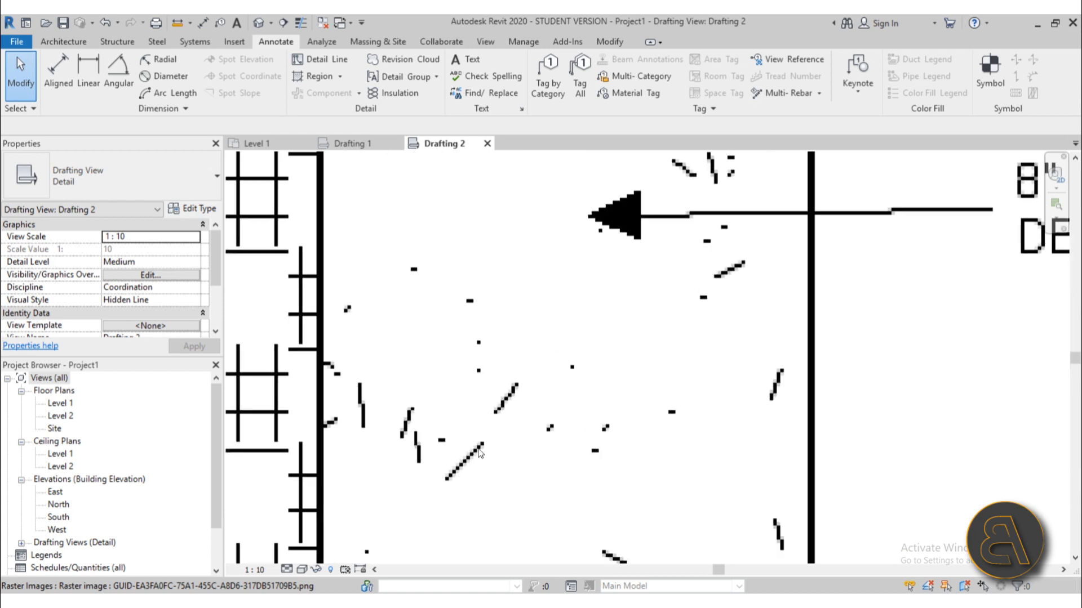
scroll(485, 300, "down", 3)
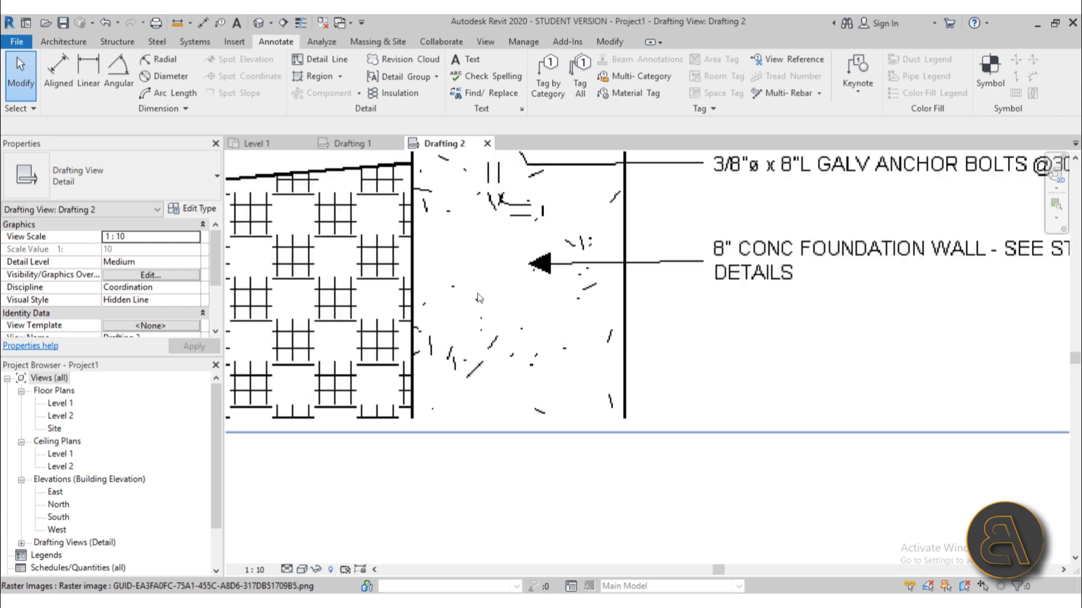
middle_click_drag(446, 316, 456, 405)
scroll(463, 345, "down", 1)
middle_click_drag(464, 346, 427, 331)
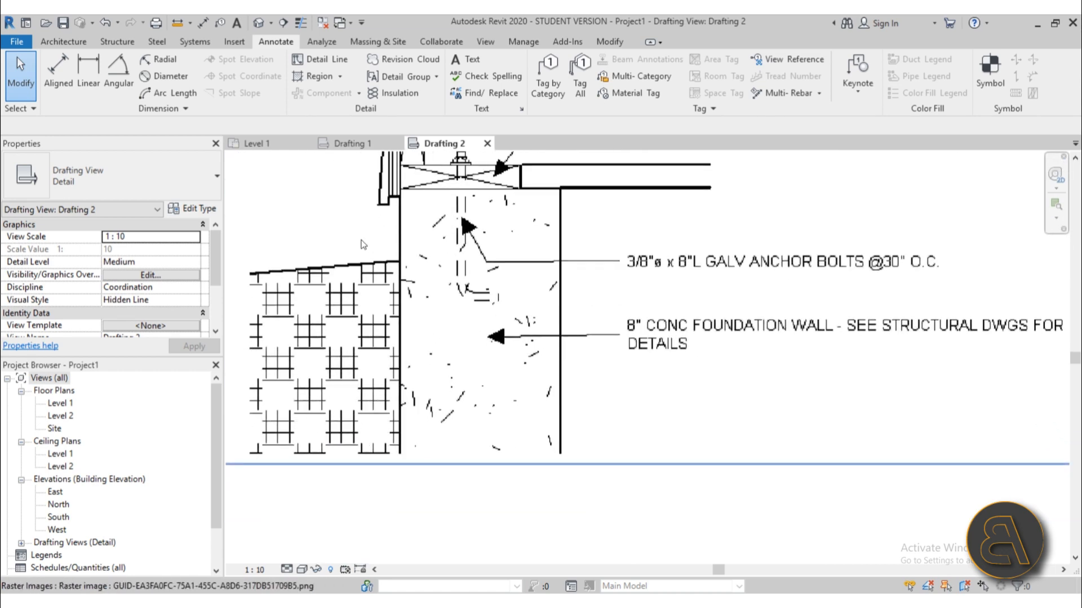
middle_click_drag(362, 243, 376, 244)
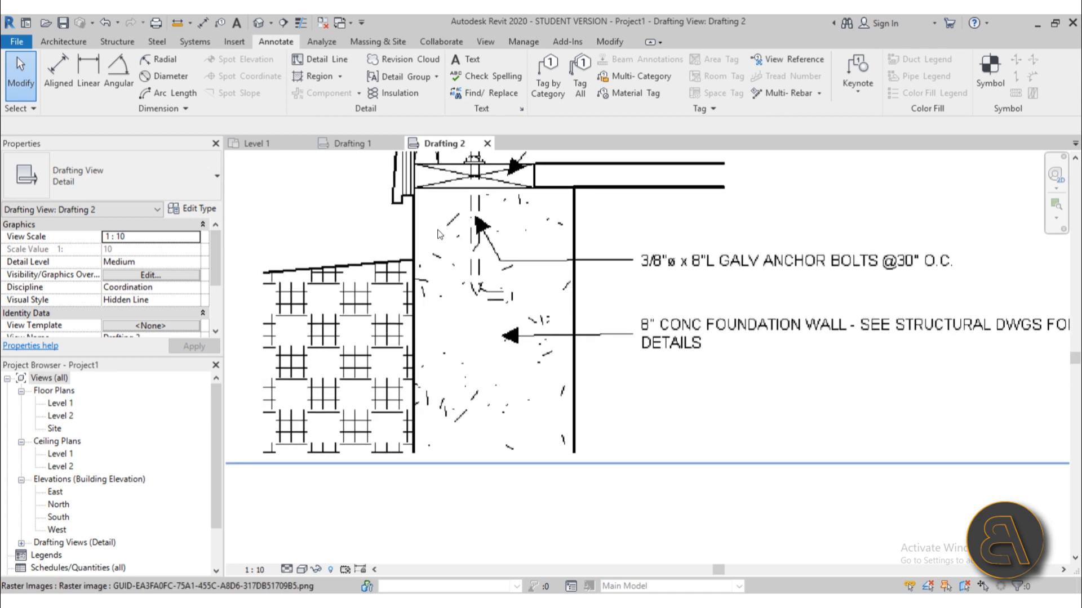
Step: Sketch a rectangular filled region boundary about 200 by 330 mm over the foundation wall, from its upper inner corner to its lower outer corner
left_click(340, 76)
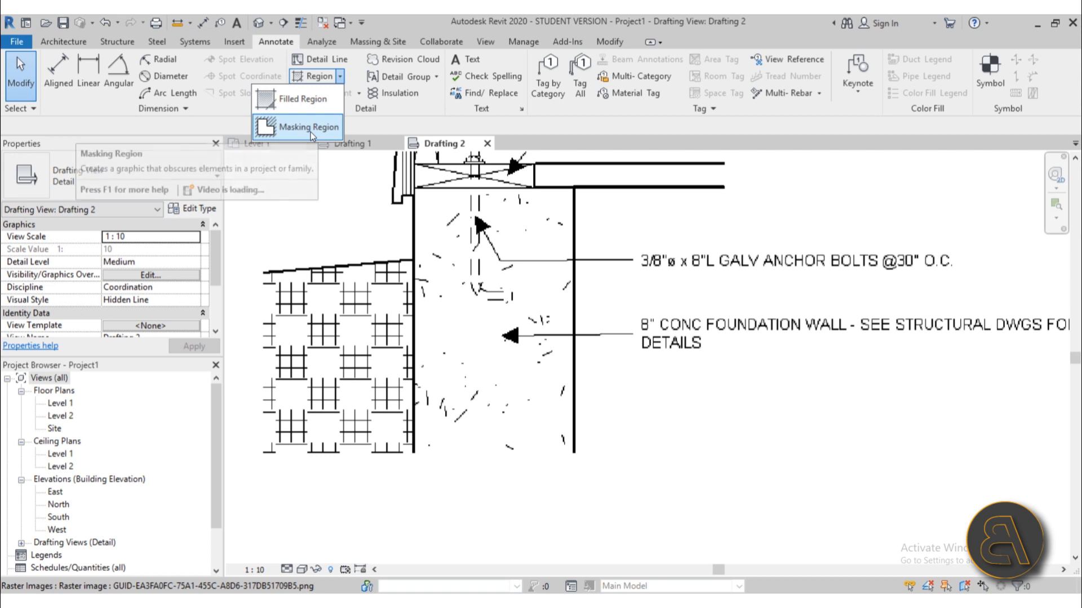
left_click(305, 103)
left_click(134, 184)
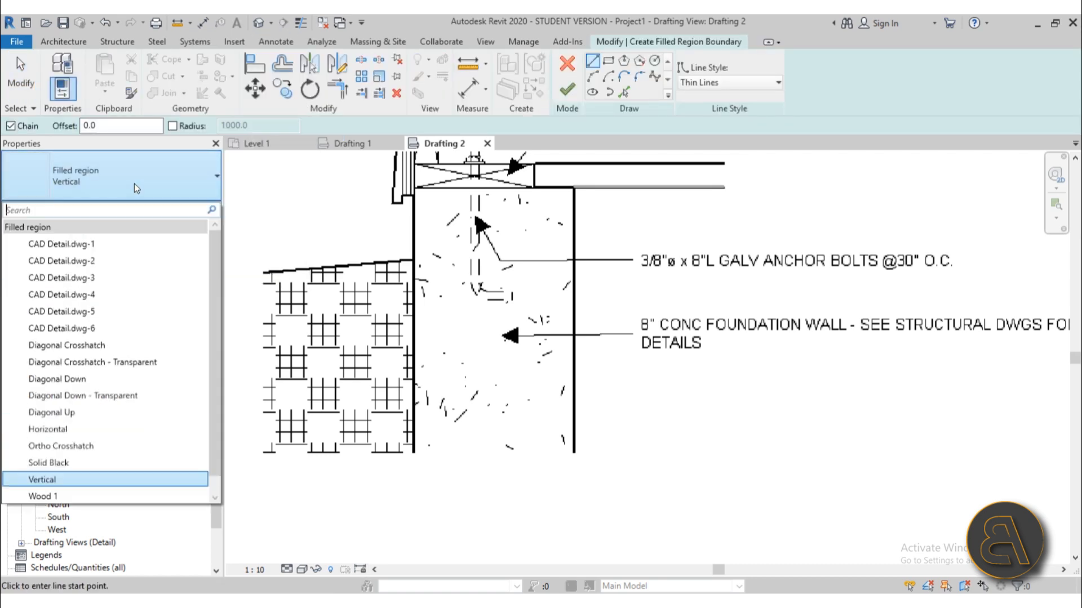
left_click(608, 61)
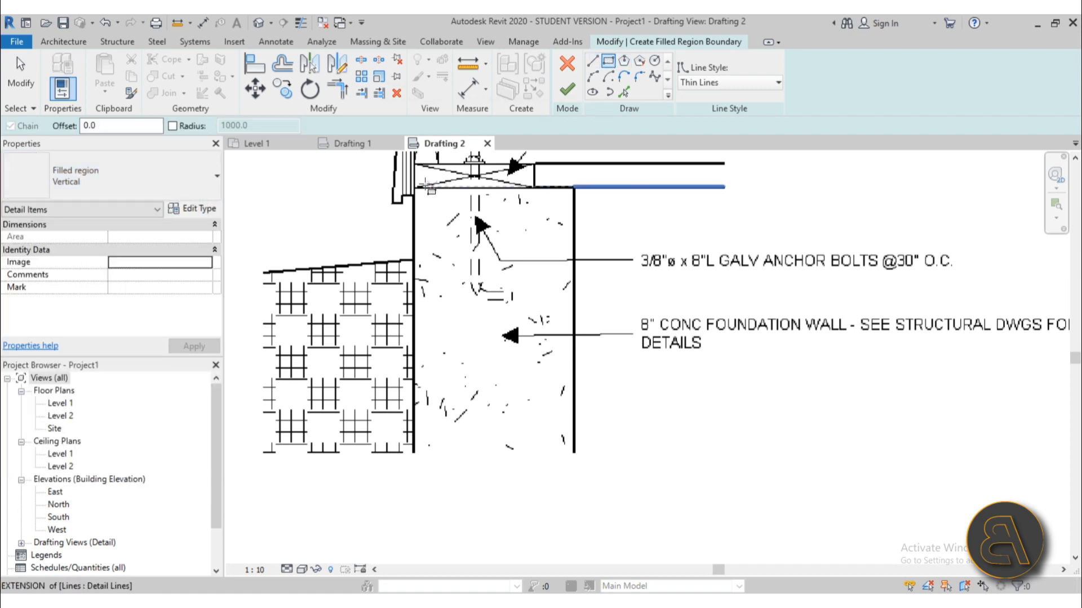
scroll(417, 190, "up", 3)
left_click(782, 181)
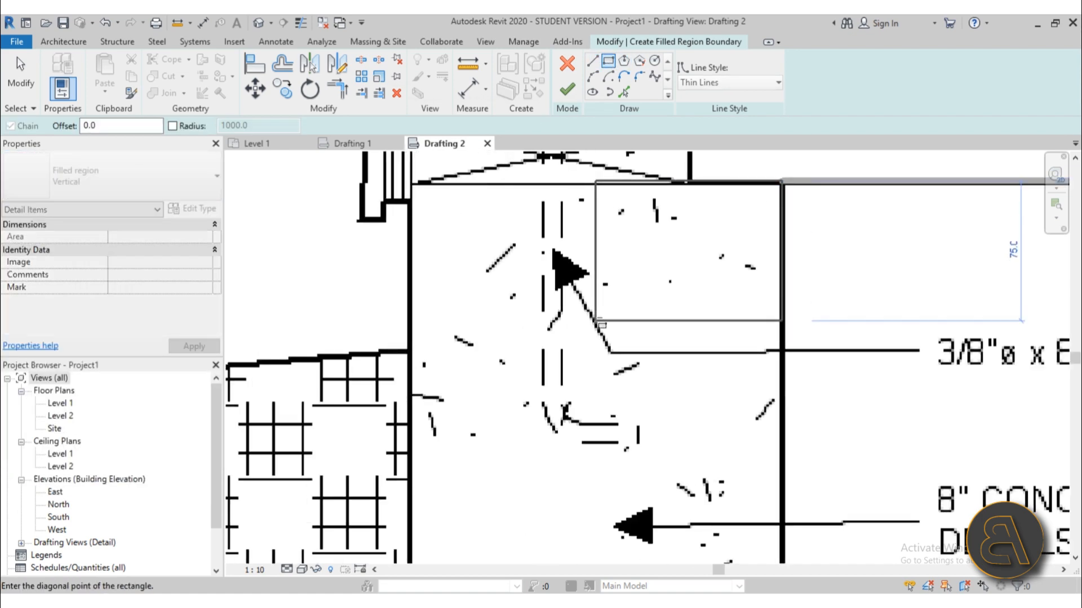
scroll(611, 334, "down", 2)
middle_click_drag(613, 335, 526, 137)
left_click(417, 387)
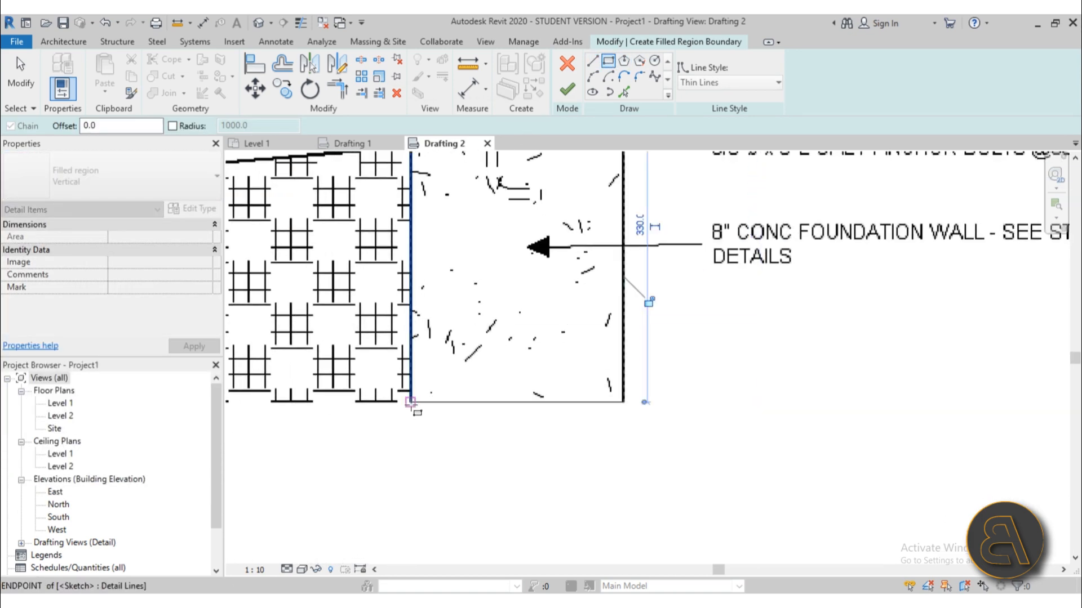
key("Escape")
key("Escape")
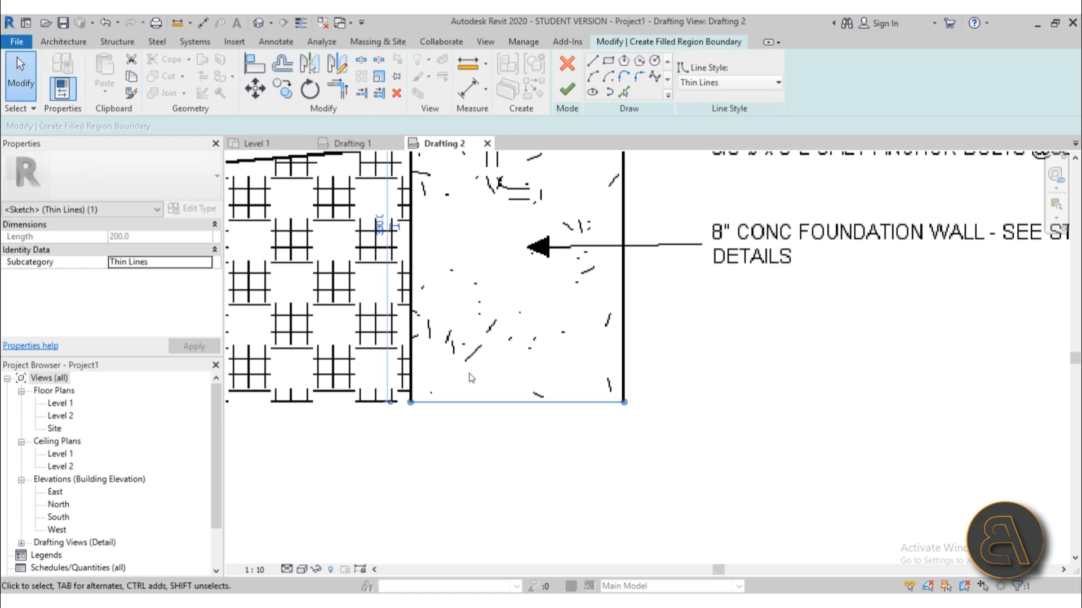
Step: Duplicate the Vertical filled region type under the name "concrete"
scroll(545, 349, "down", 3)
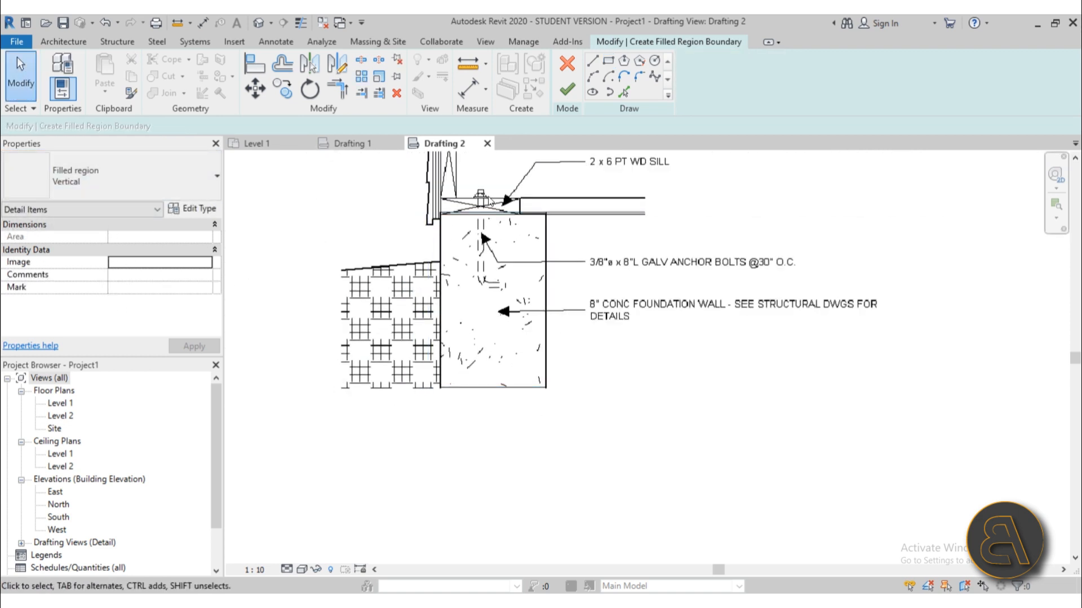
scroll(518, 234, "up", 5)
scroll(517, 234, "down", 5)
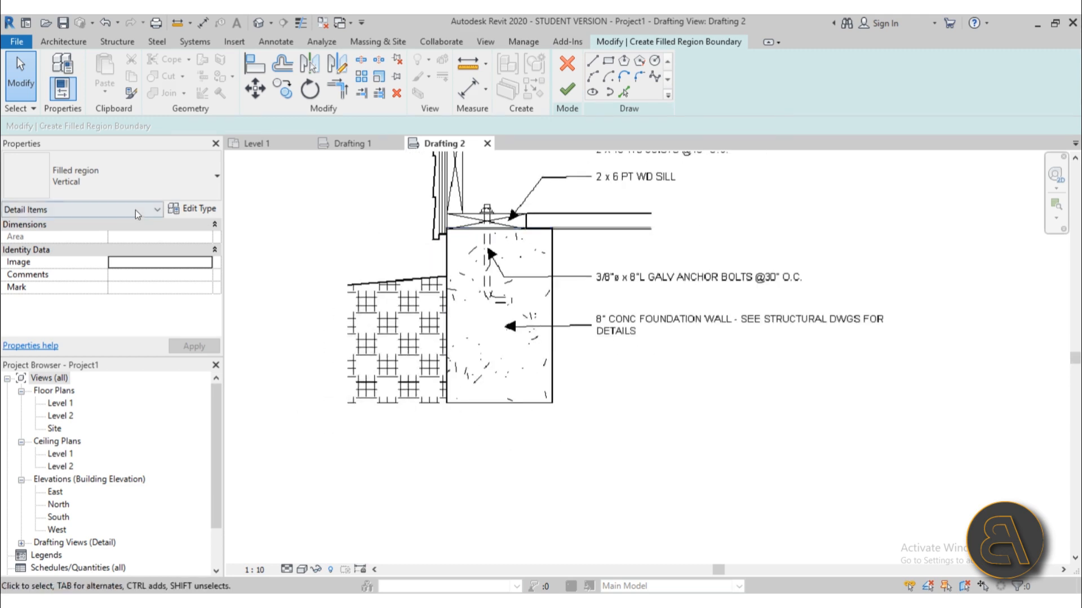
left_click(103, 185)
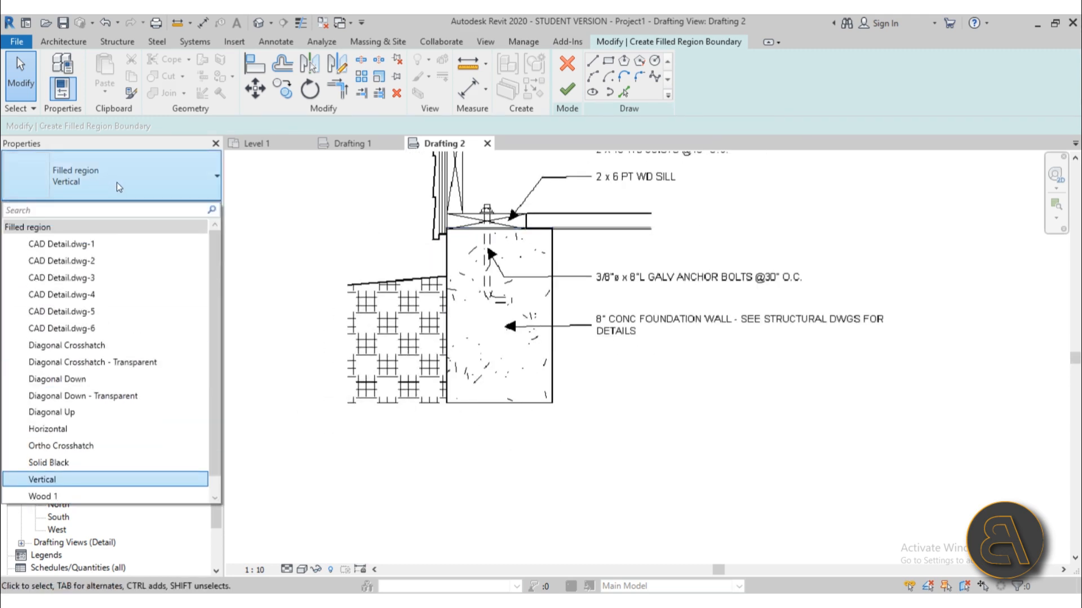
left_click(198, 208)
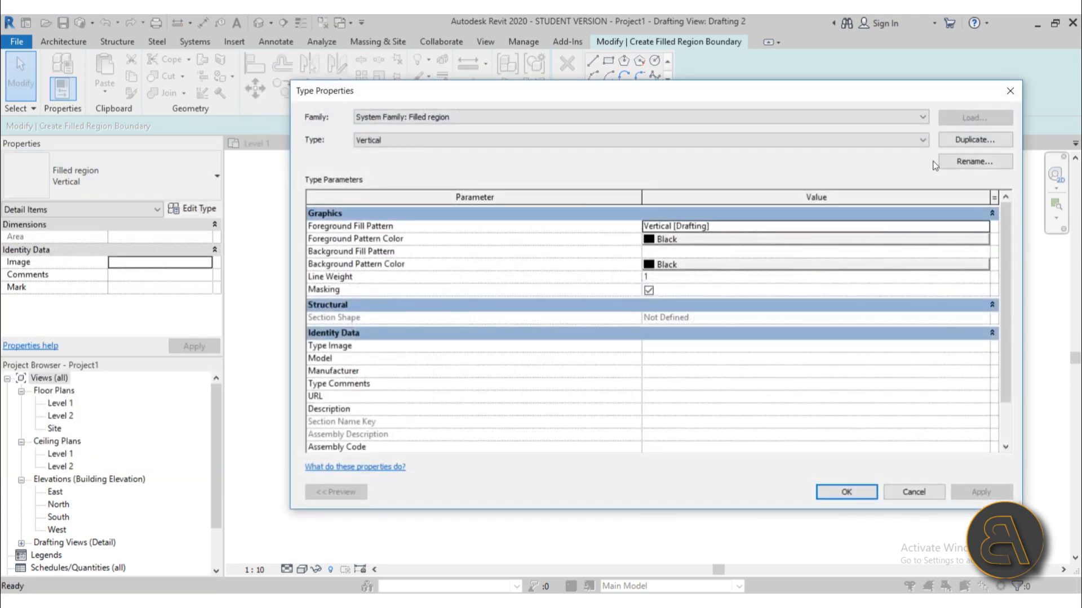
left_click(975, 140)
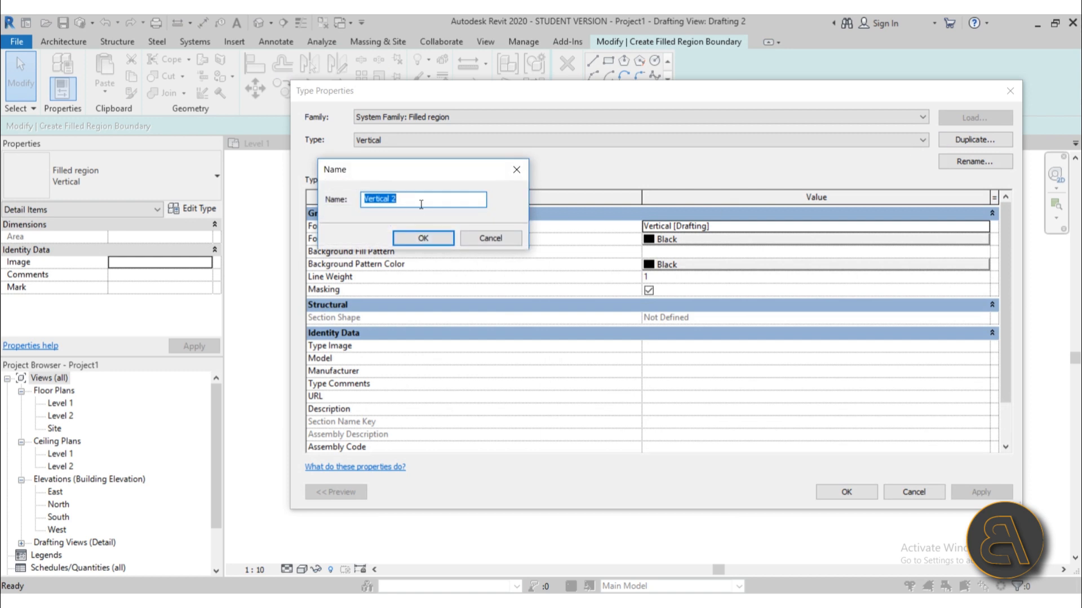
type("concrete")
key("Return")
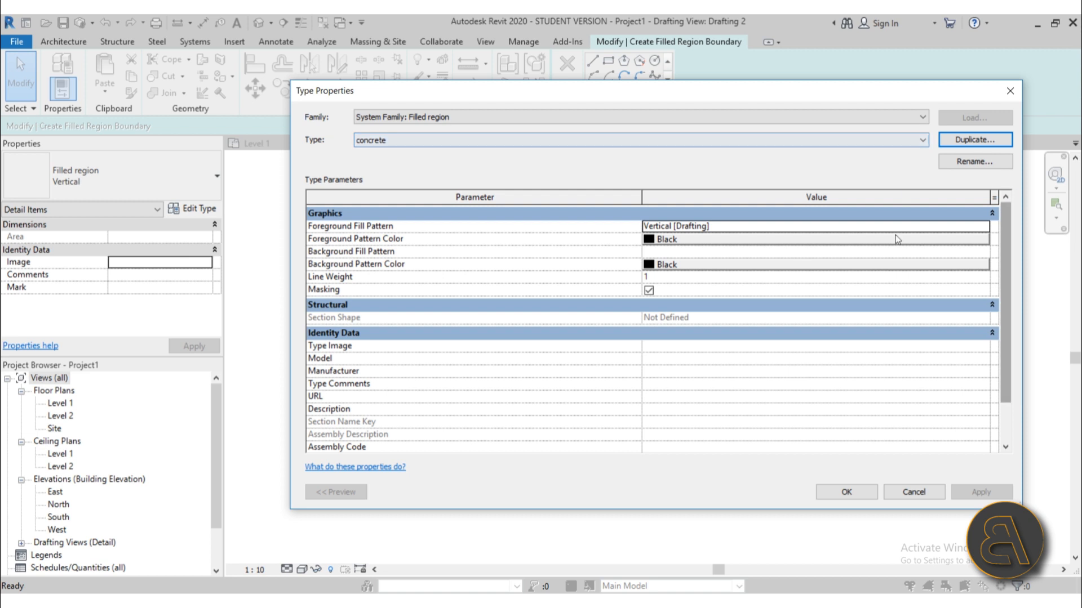
Step: Set the concrete type's foreground fill pattern to the drafting pattern Diagonal crosshatch 1.5mm
left_click(989, 226)
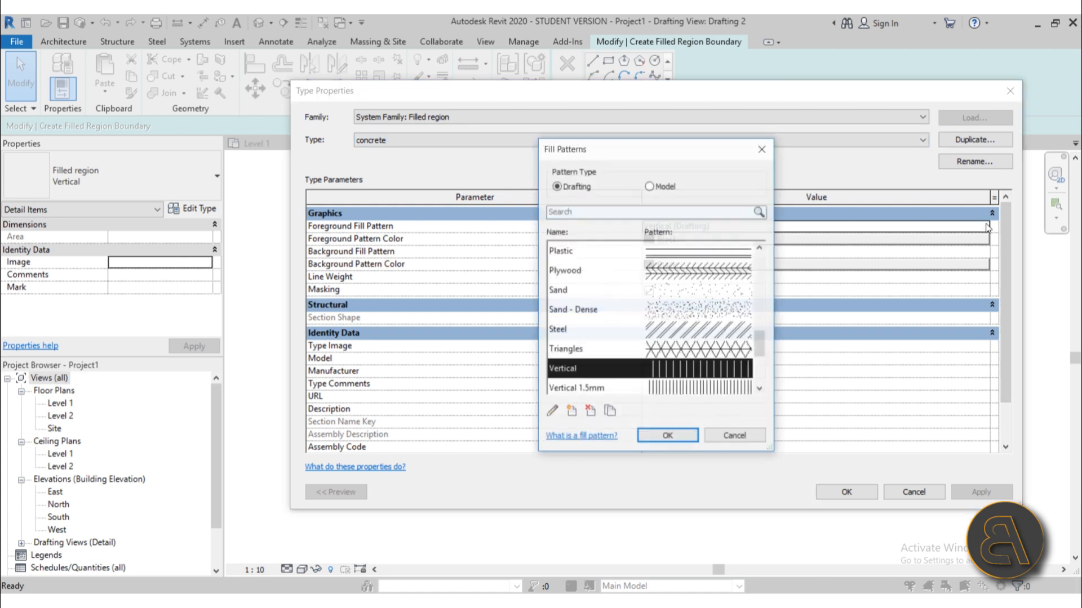
scroll(704, 310, "down", 3)
scroll(703, 310, "up", 3)
scroll(703, 309, "up", 5)
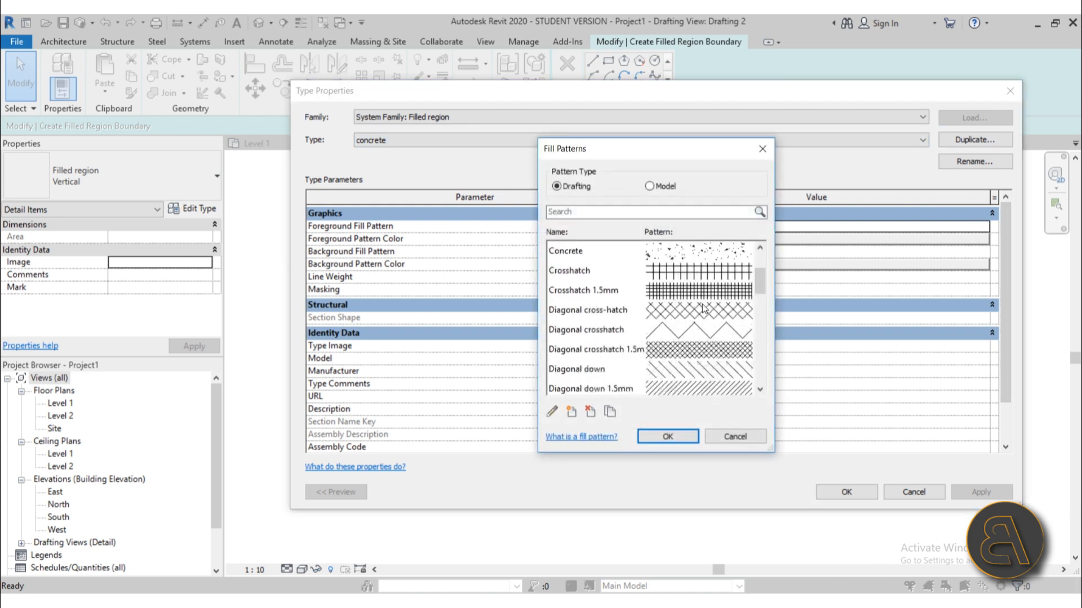
left_click(672, 350)
left_click(683, 437)
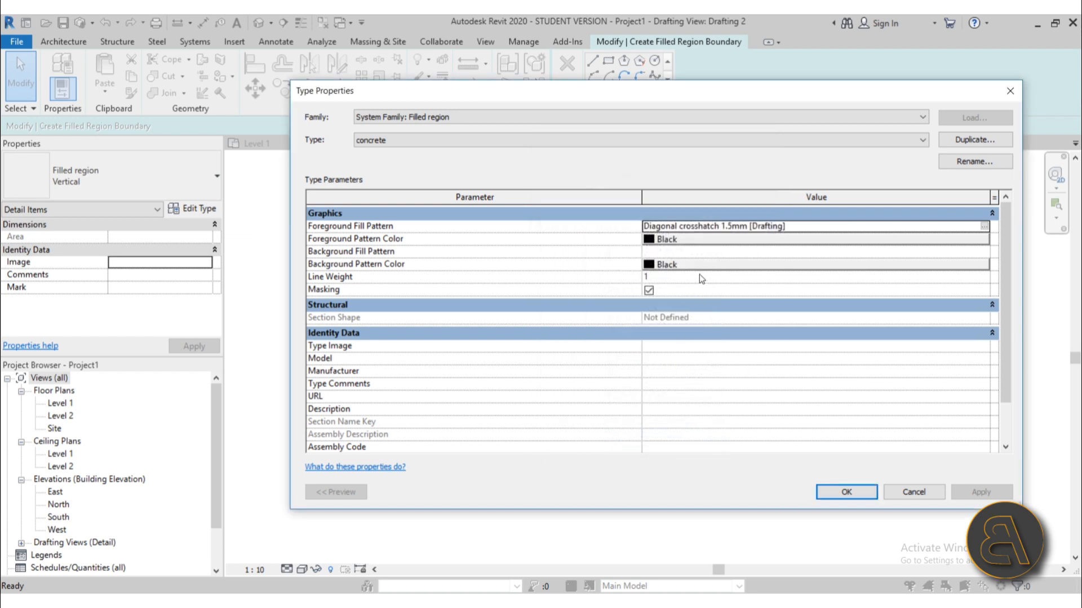
Step: Set the concrete type's foreground pattern color to grey RGB 128-128-128 and apply the type properties
left_click(655, 241)
left_click(564, 277)
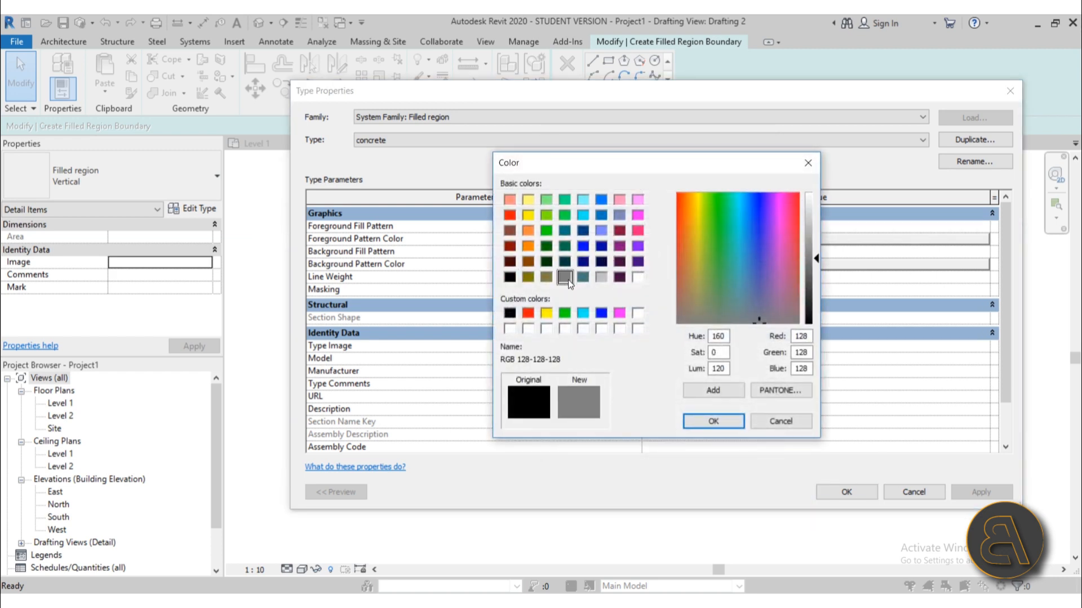
left_click(725, 424)
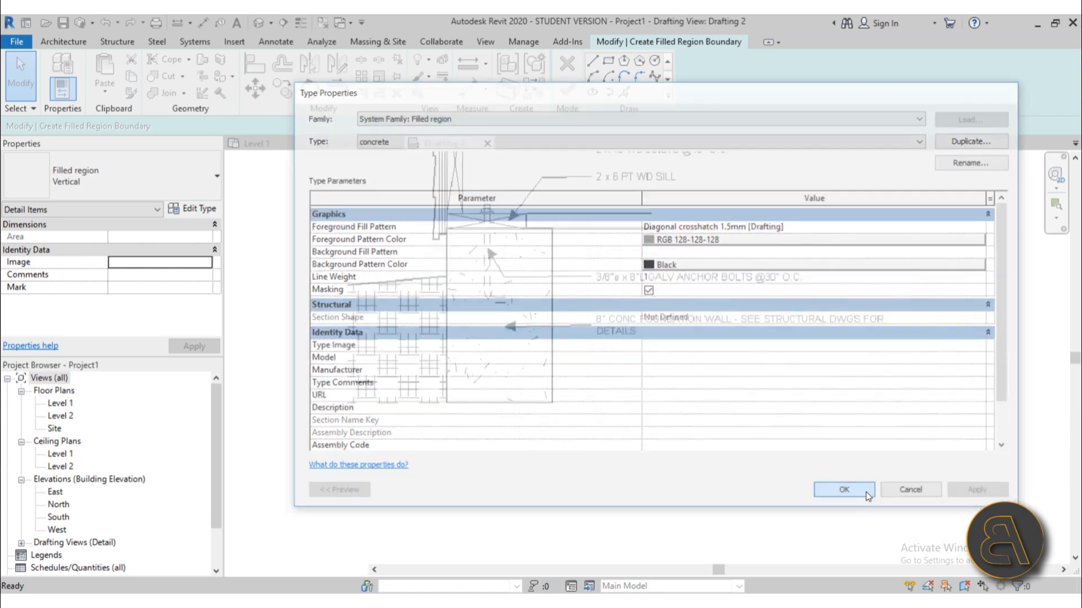
left_click(846, 492)
Step: Finish the filled region sketch so the foundation wall is filled with the concrete type
scroll(476, 268, "up", 1)
left_click(566, 95)
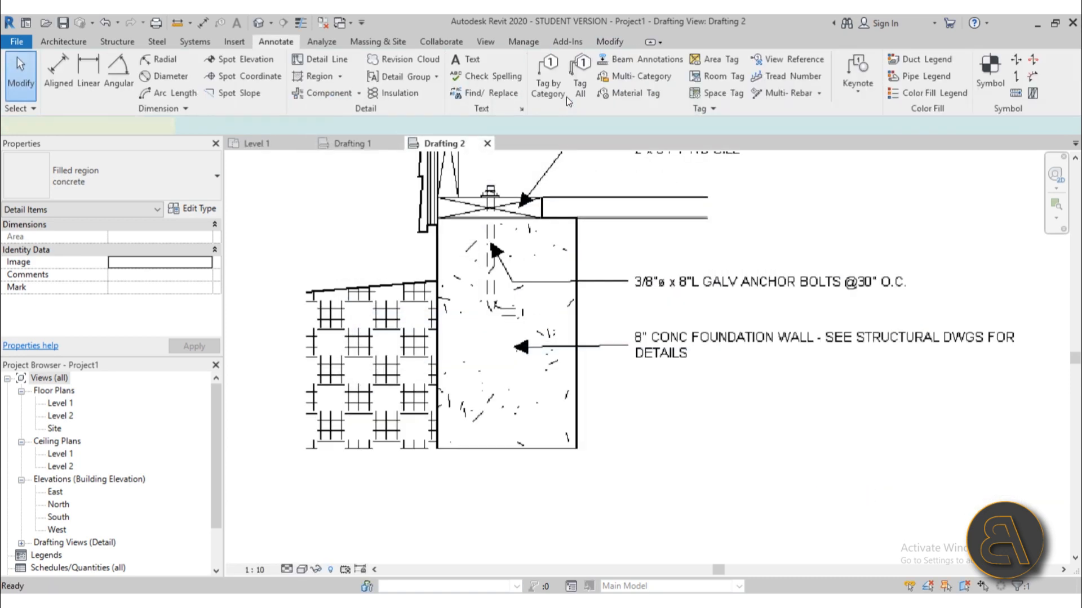
left_click(630, 457)
left_click(583, 474)
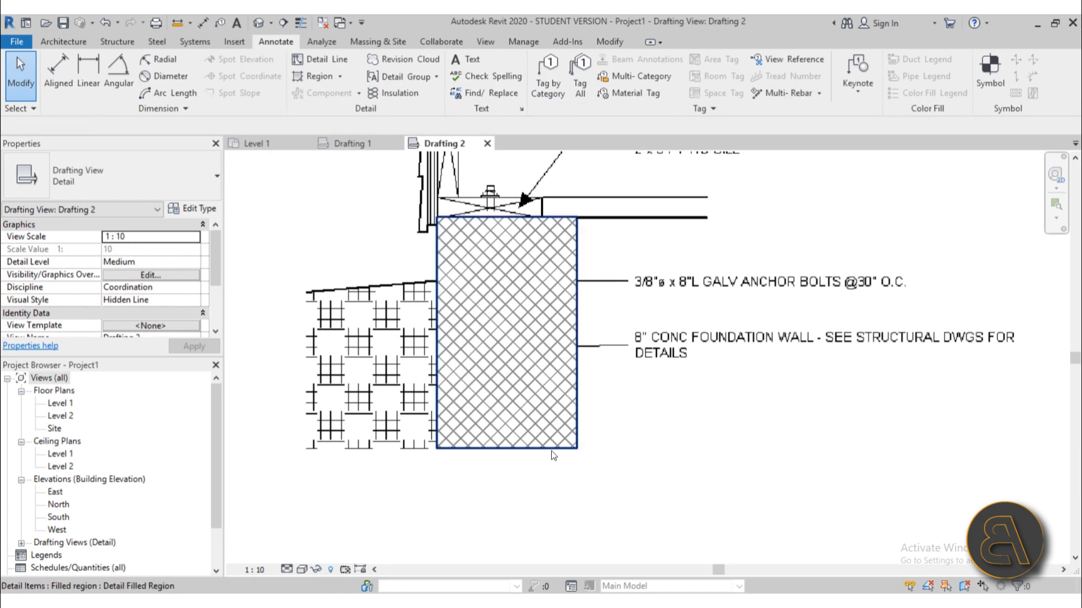
scroll(566, 445, "down", 2)
scroll(566, 461, "up", 3)
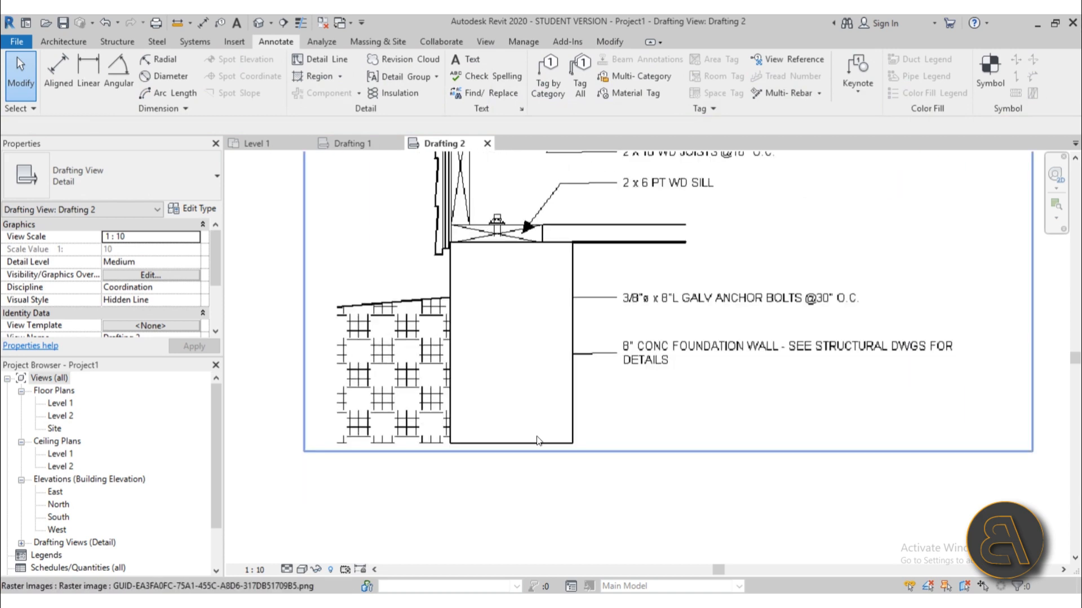
left_click(541, 286)
key("Escape")
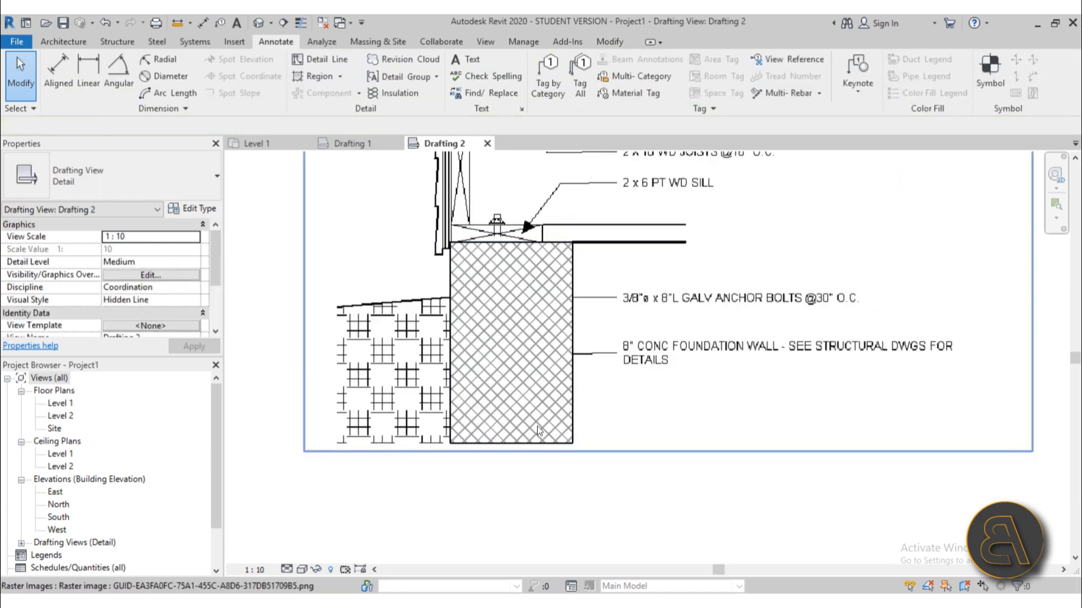
Step: Temporarily hide the concrete filled region element covering the foundation wall in Drafting 2
left_click(537, 435)
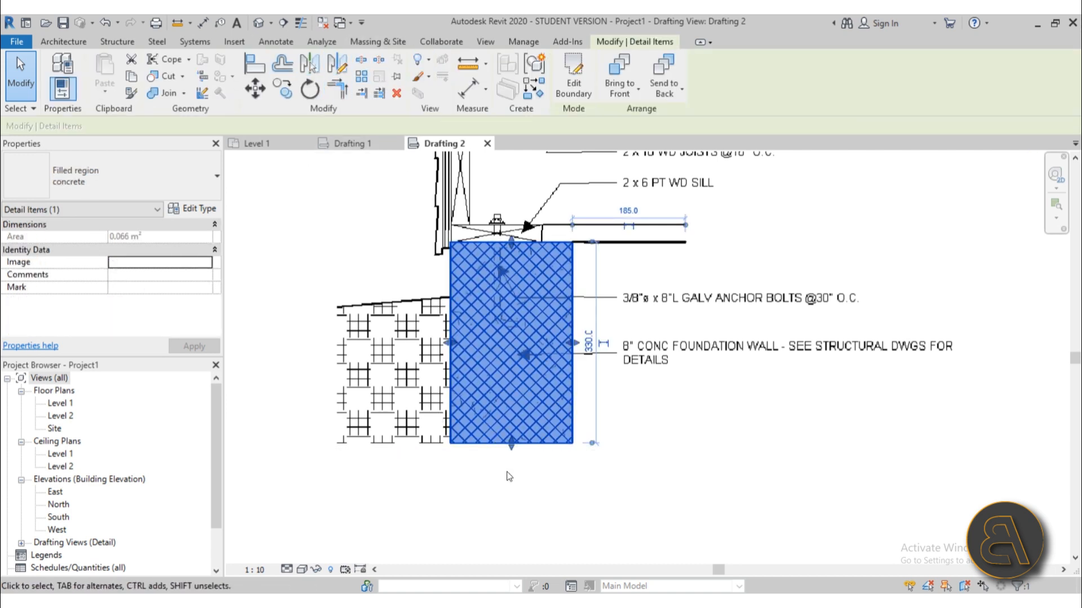
scroll(488, 245, "up", 3)
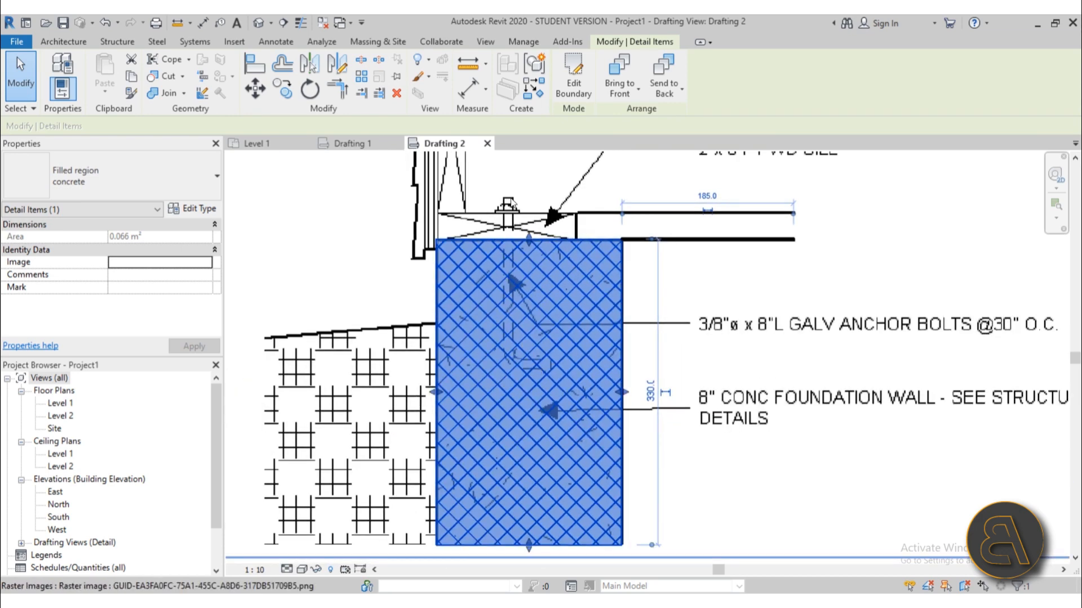
left_click(336, 284)
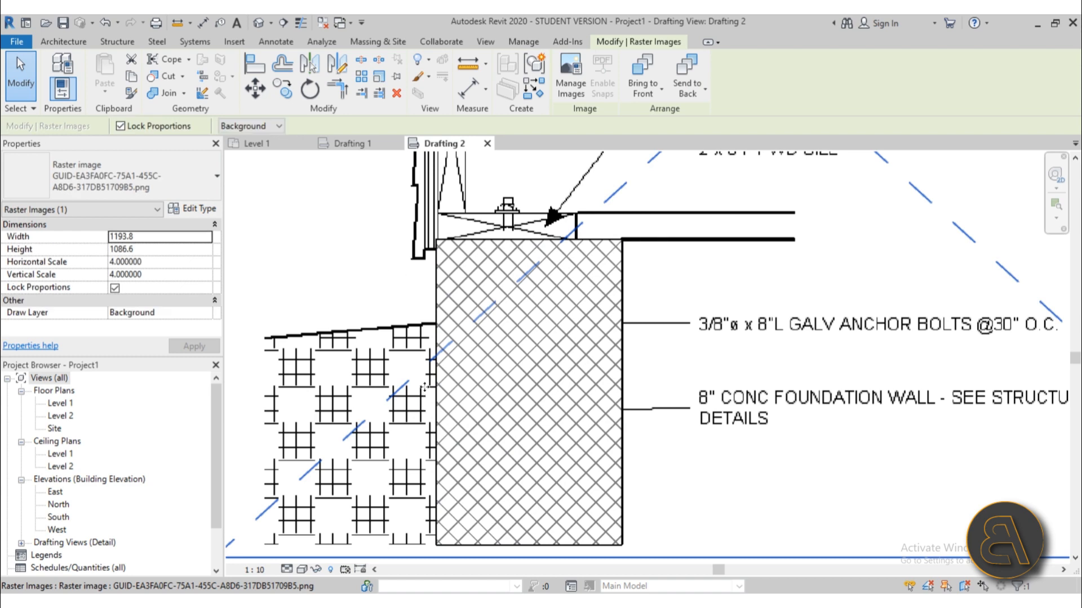
key("Escape")
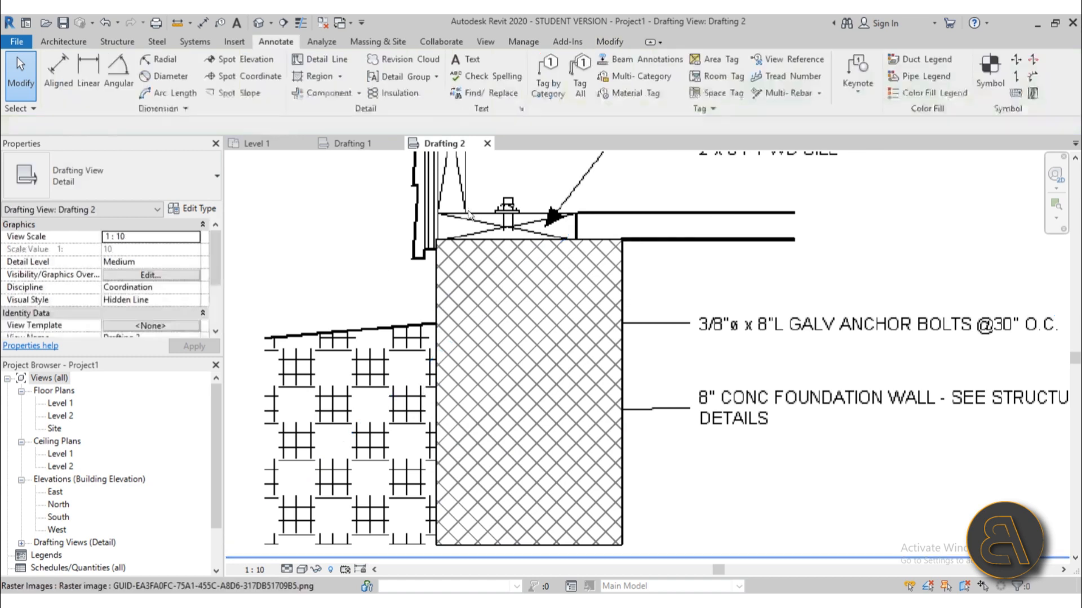
left_click(458, 239)
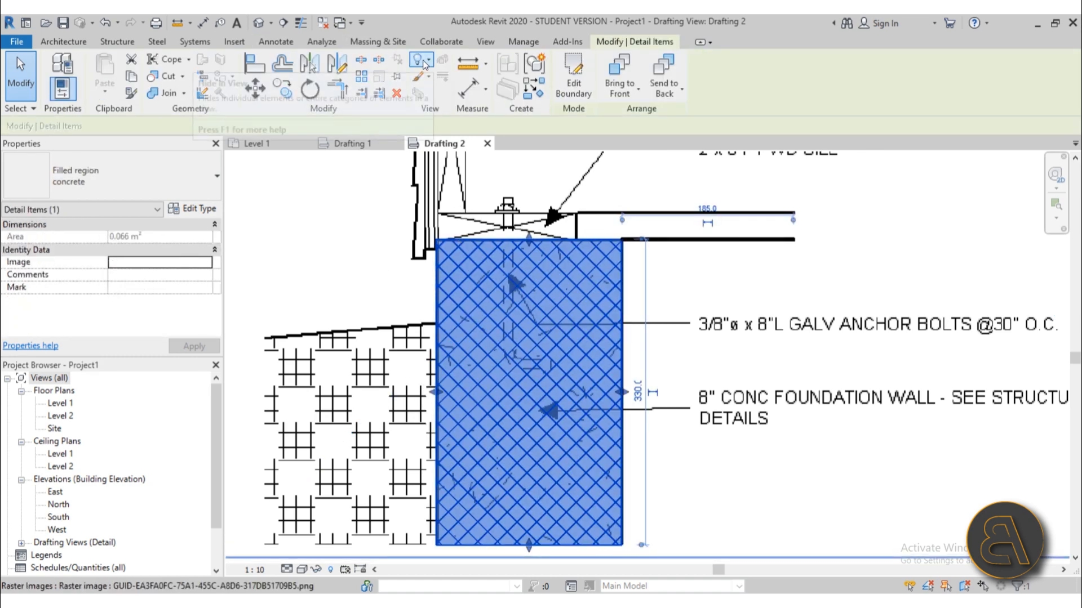
left_click(317, 569)
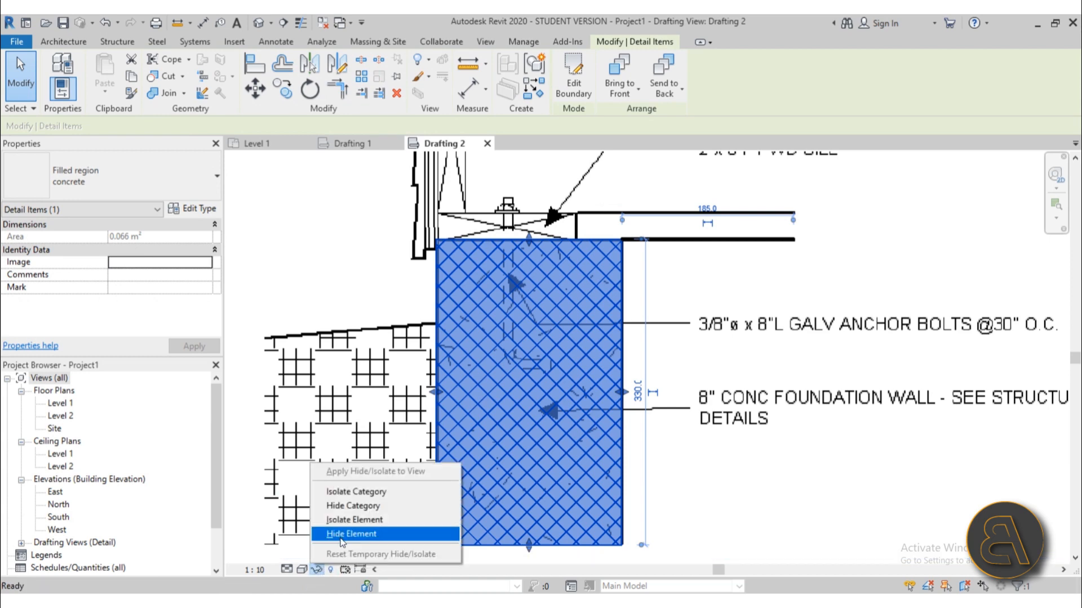
left_click(342, 534)
Step: Examine the raster detail's foundation wall, anchor bolt, sill, rim joist and plywood deck up to the first-floor wall layers
scroll(551, 348, "down", 4)
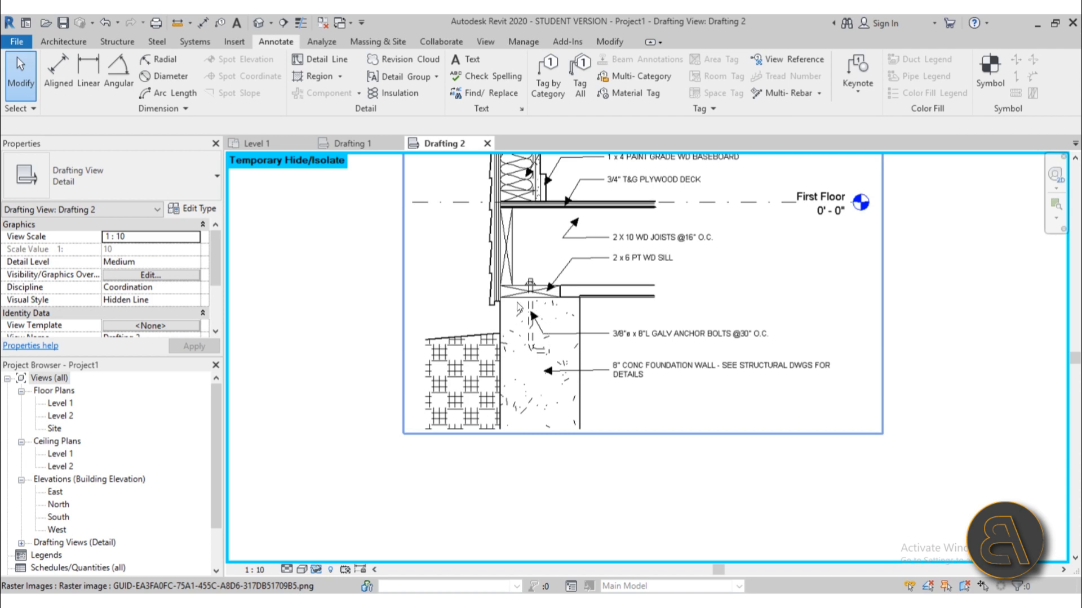
scroll(518, 307, "up", 4)
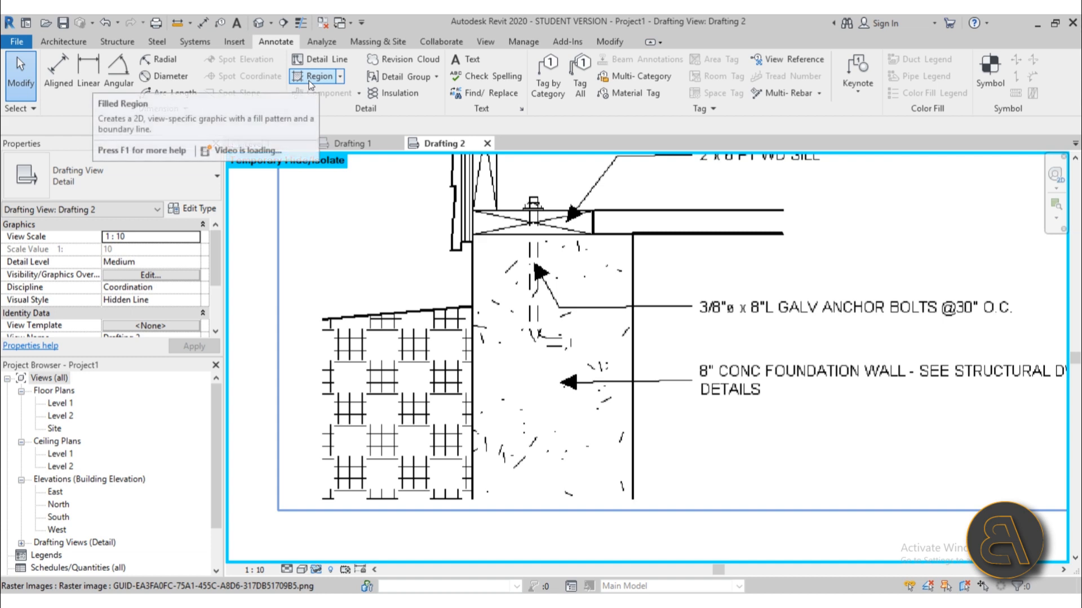
scroll(454, 311, "down", 3)
middle_click_drag(457, 310, 472, 462)
scroll(468, 498, "down", 1)
middle_click_drag(487, 356, 509, 300)
scroll(486, 361, "up", 3)
scroll(506, 421, "down", 2)
scroll(506, 408, "up", 4)
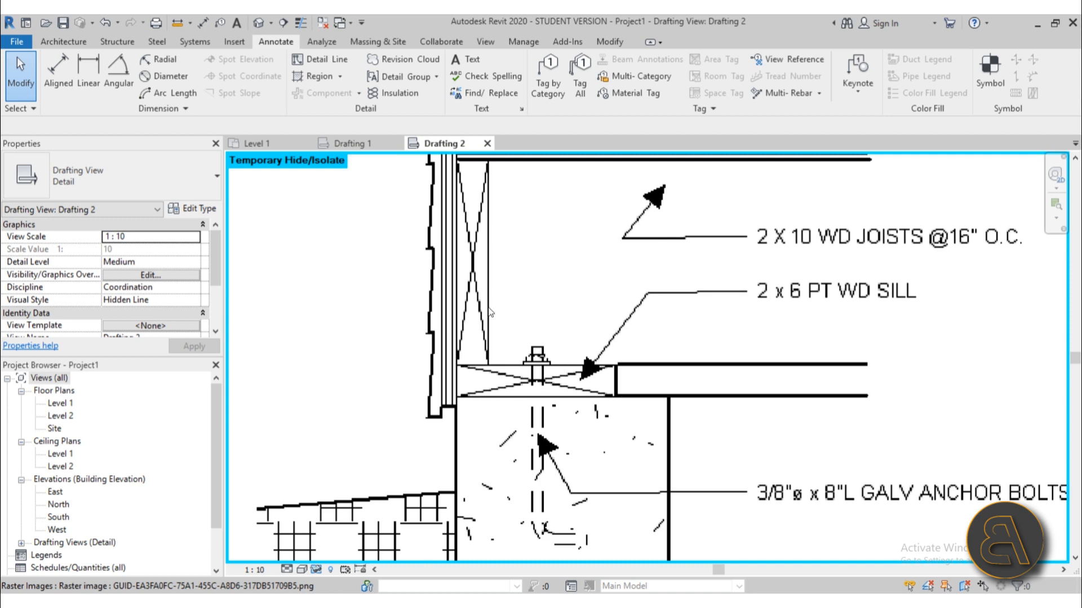
scroll(490, 313, "down", 2)
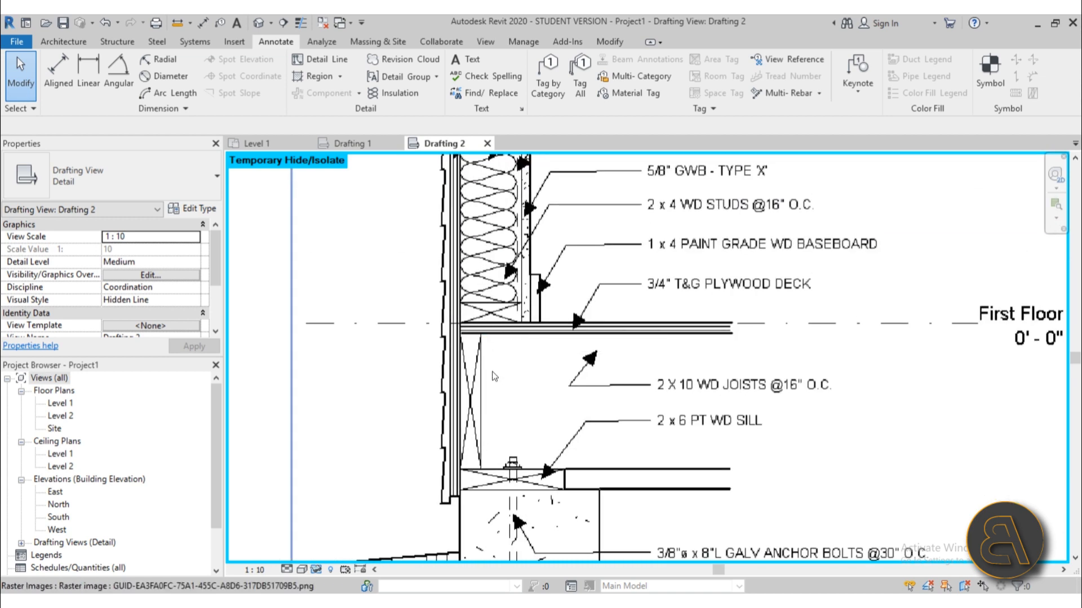
scroll(494, 374, "down", 2)
middle_click_drag(493, 375, 500, 305)
scroll(501, 305, "up", 5)
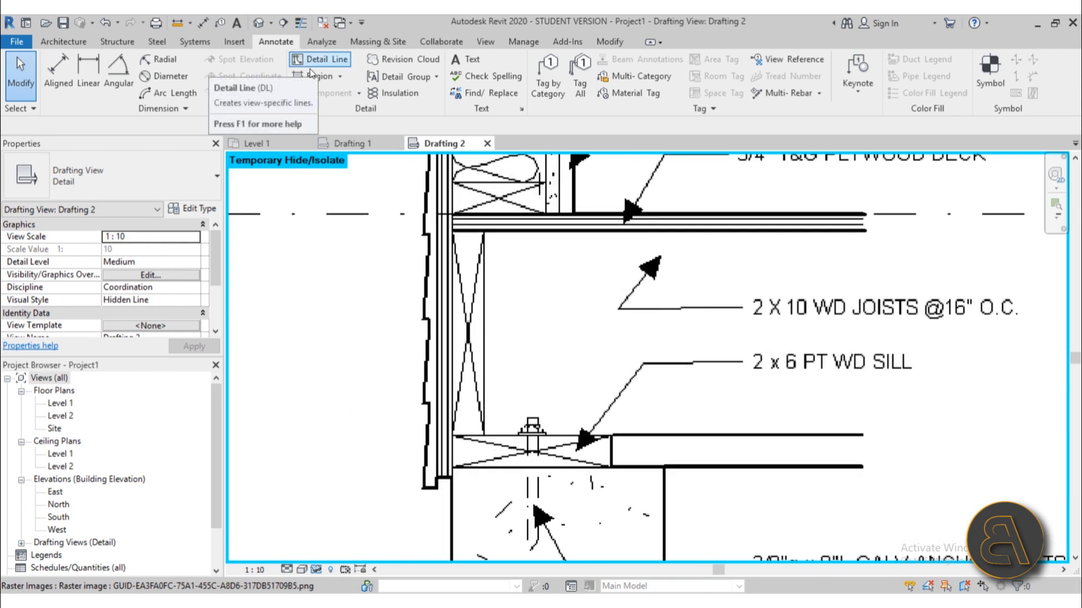
middle_click_drag(512, 429, 510, 412)
middle_click_drag(478, 358, 463, 373)
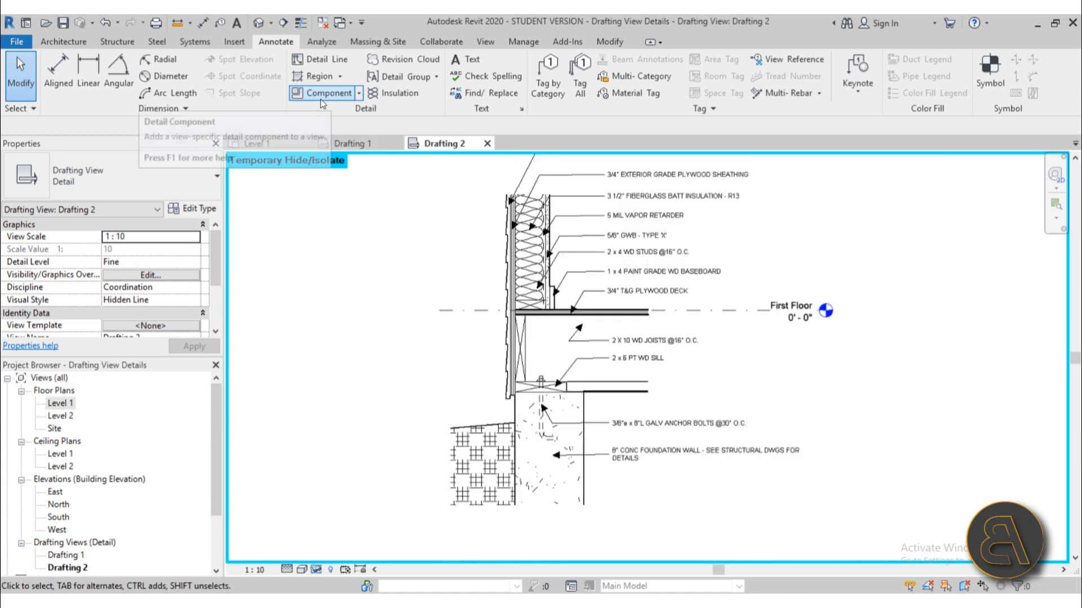
left_click(359, 95)
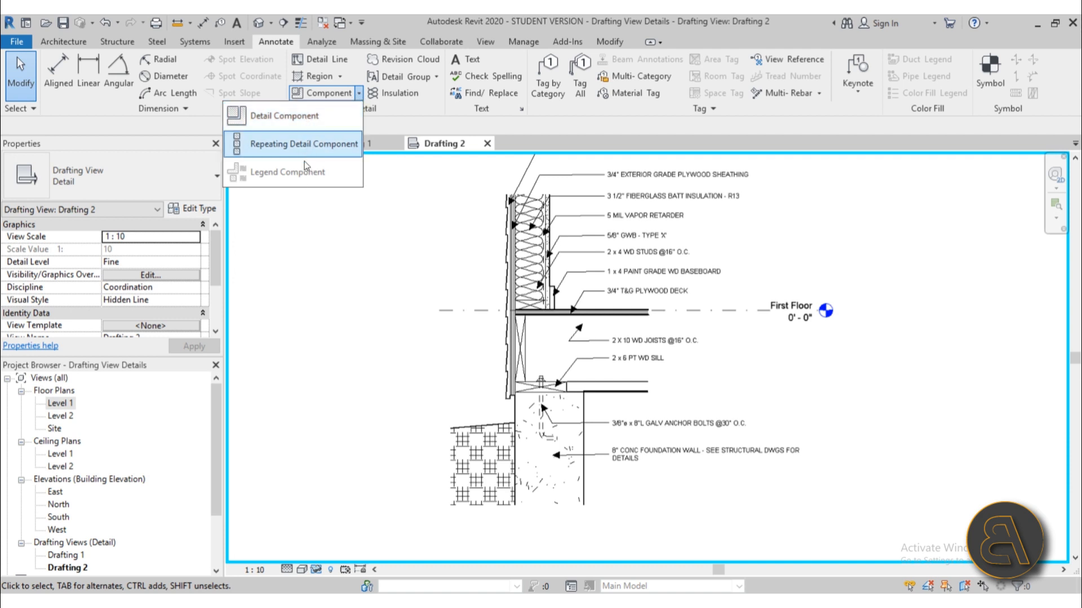
left_click(389, 208)
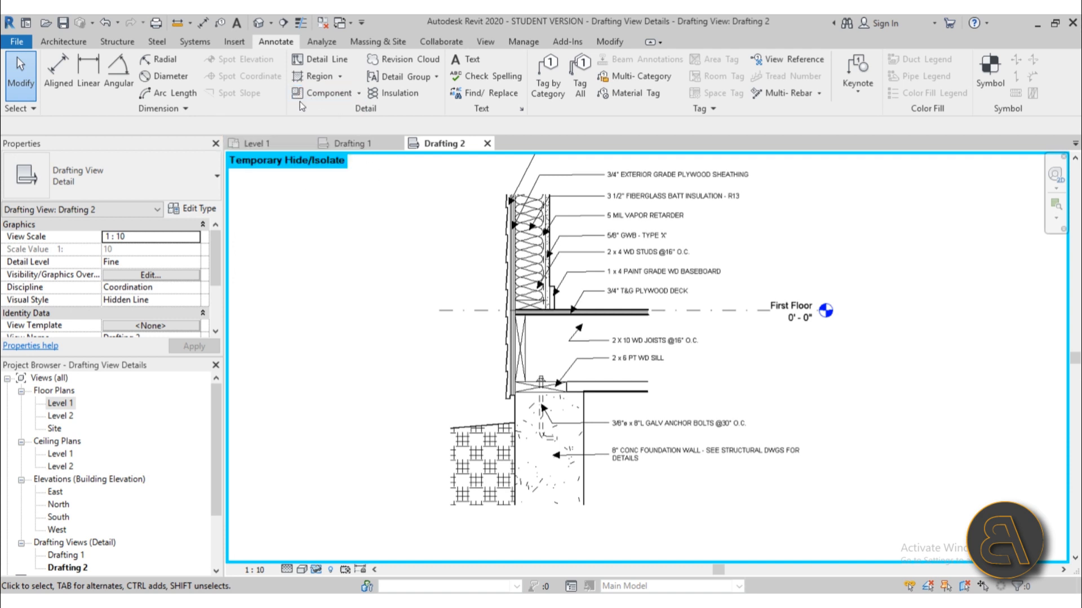
left_click(359, 93)
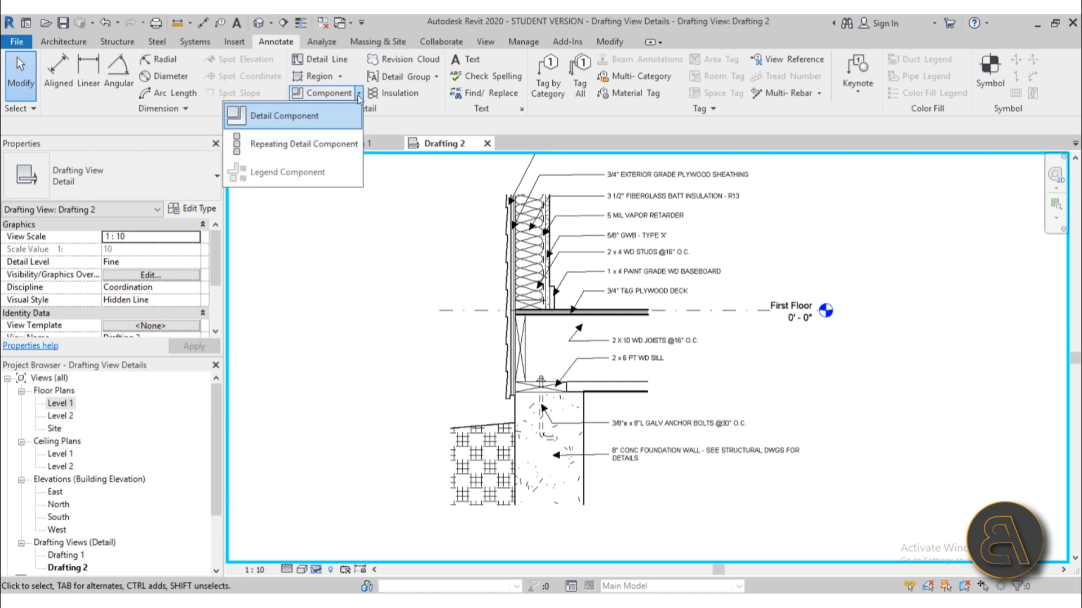
left_click(330, 122)
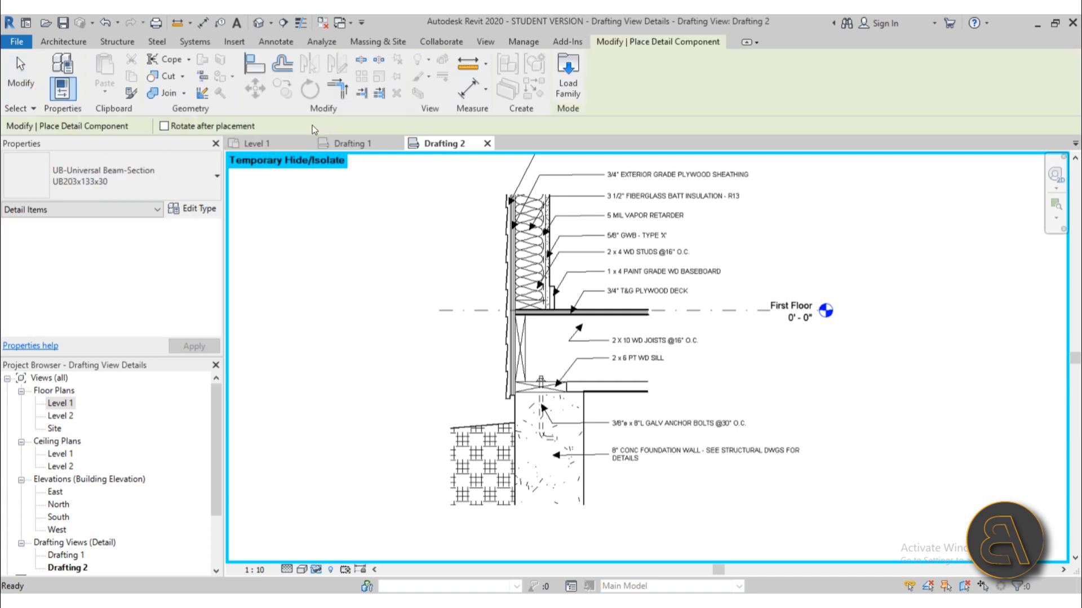
key("Escape")
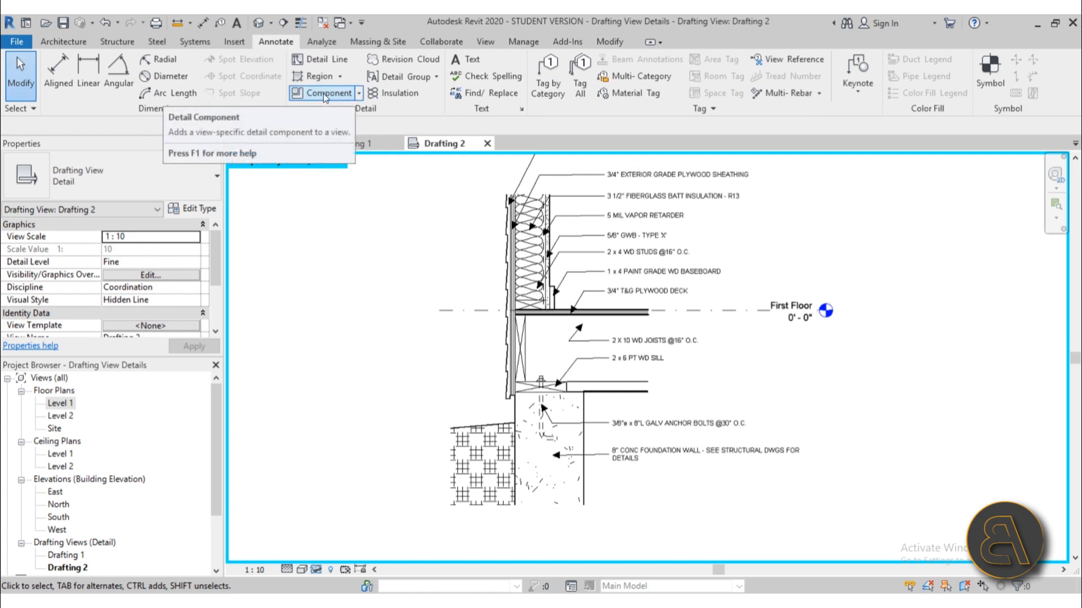
Step: Start placing a detail component, choose the Brick - UK Standard Rowlock type and review the other loaded brick and universal beam types
left_click(326, 95)
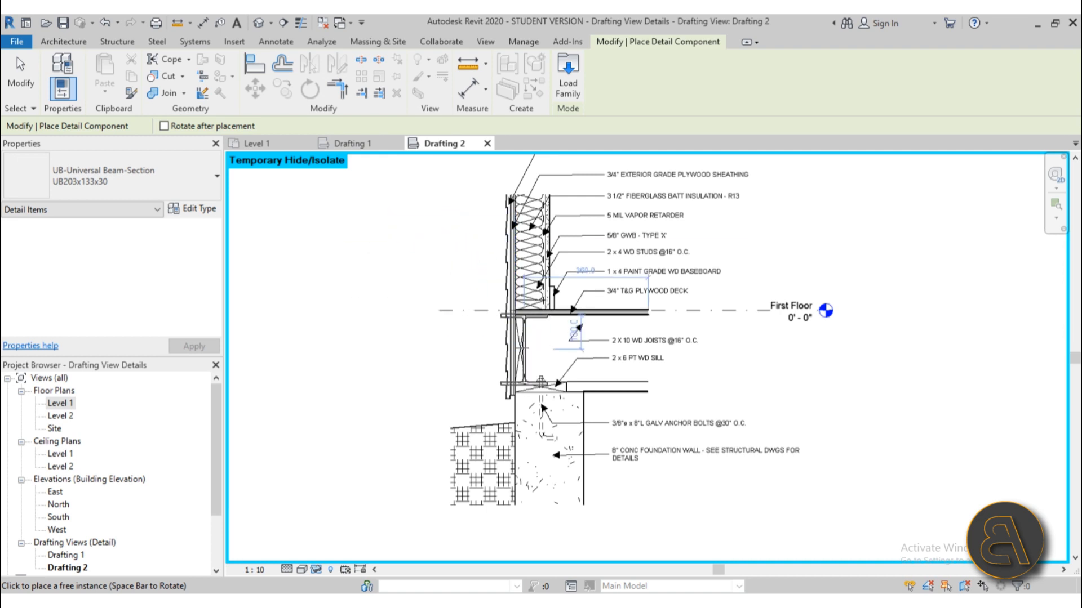
left_click(158, 180)
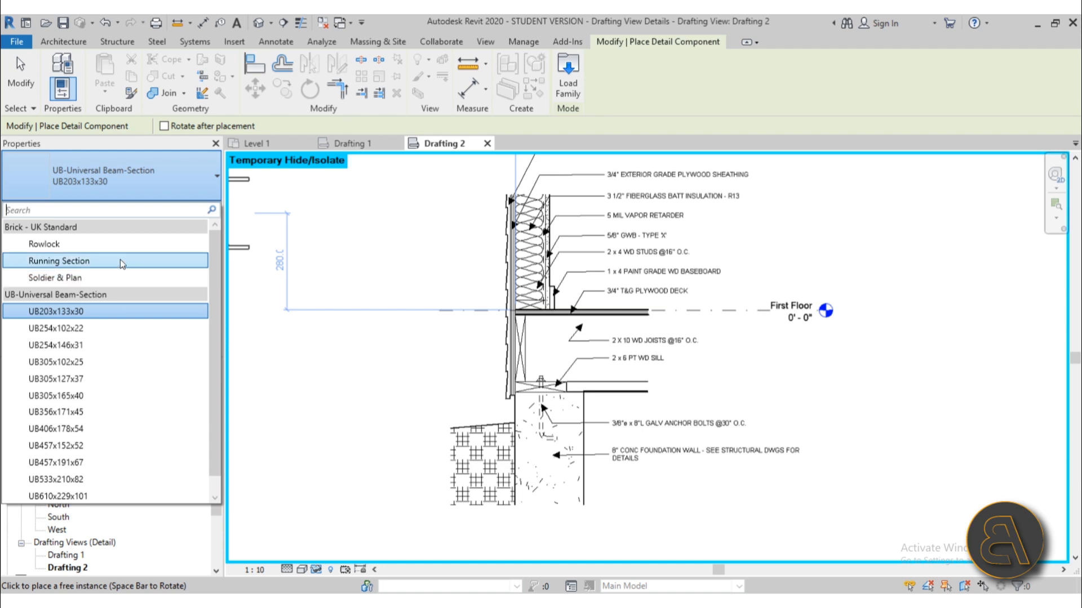
left_click(109, 249)
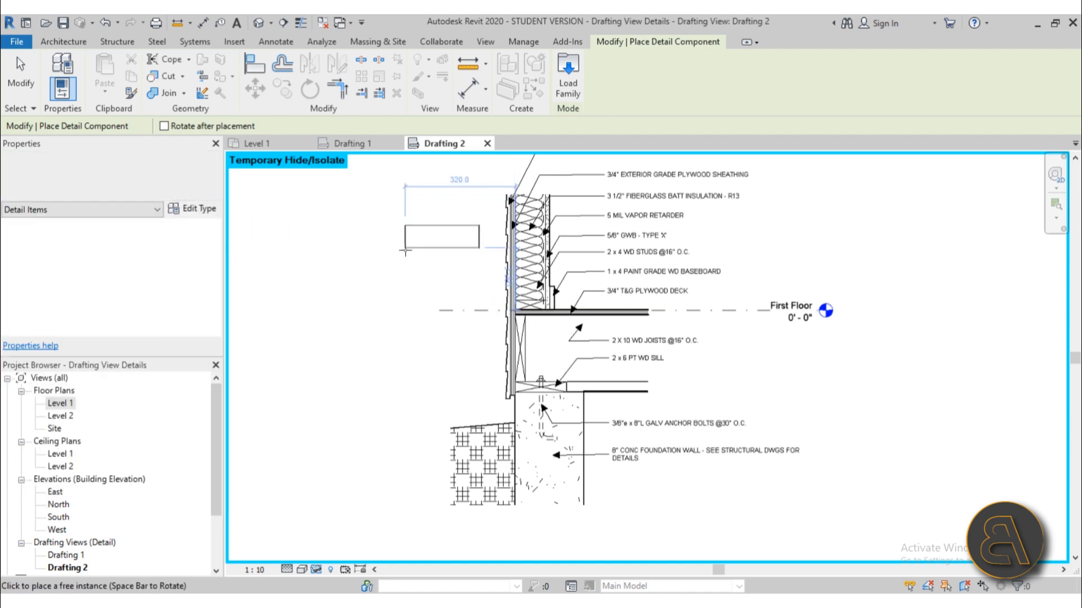
left_click(135, 195)
scroll(68, 313, "down", 1)
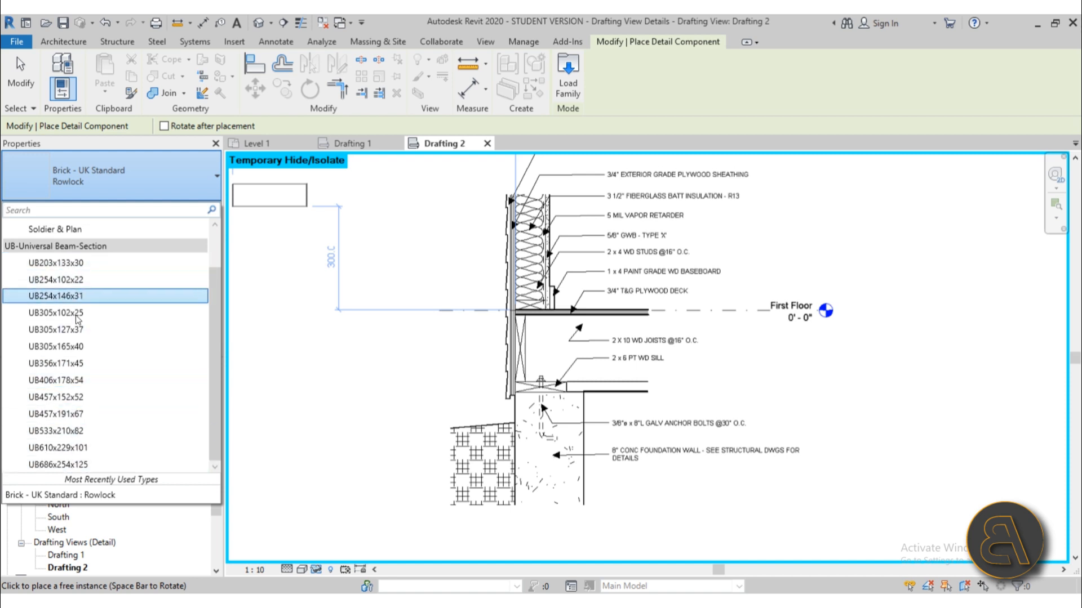
scroll(76, 361, "up", 1)
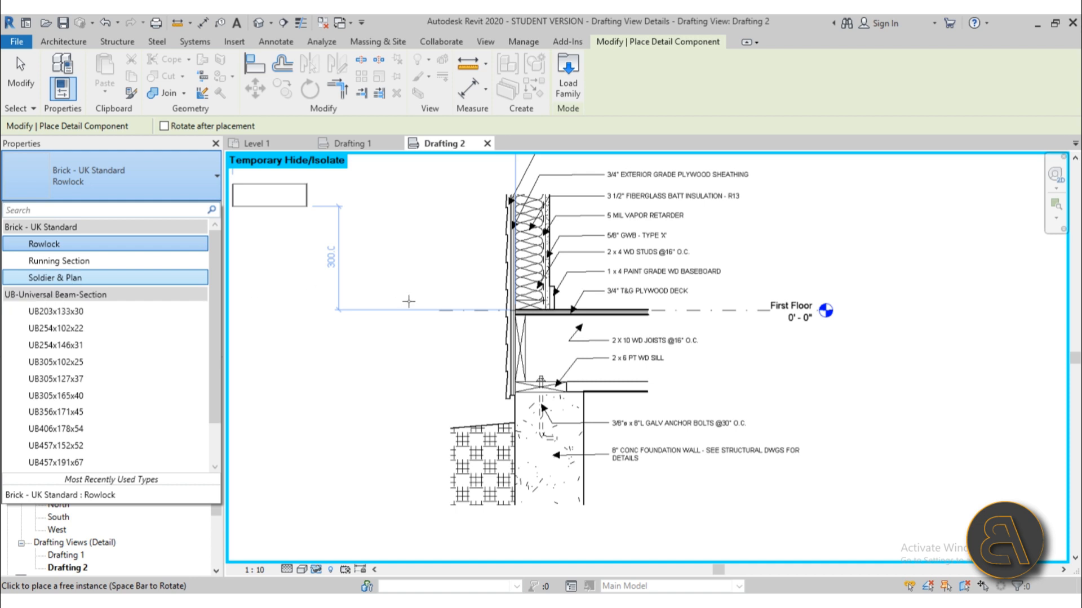
Step: Start loading a detail family and browse the US Imperial Detail Items library to Div 06-Wood and Plastic, 061100-Wood Framing
left_click(577, 94)
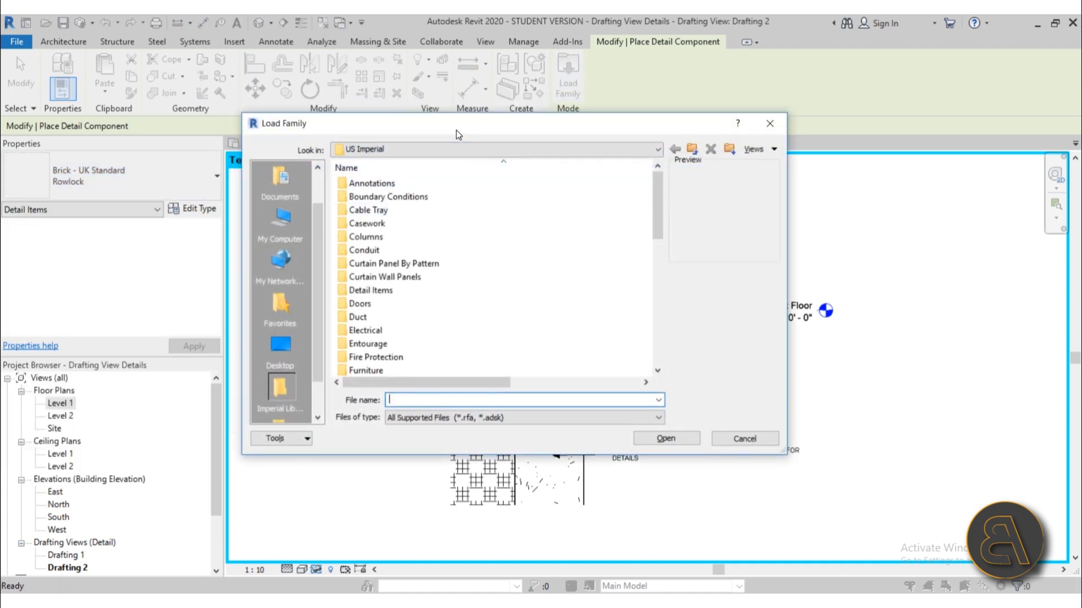
left_click_drag(458, 134, 500, 130)
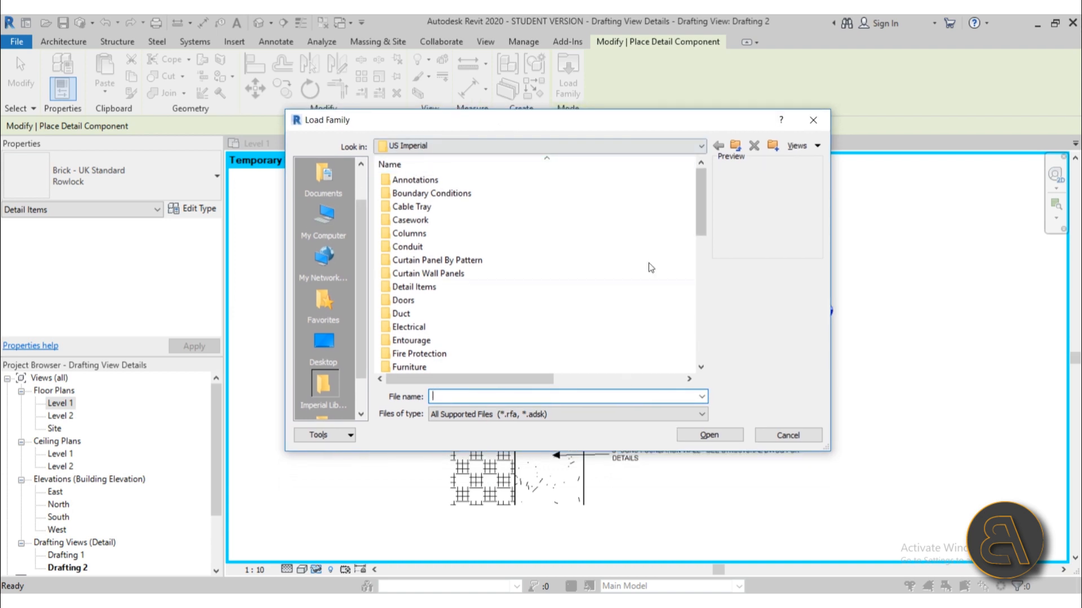
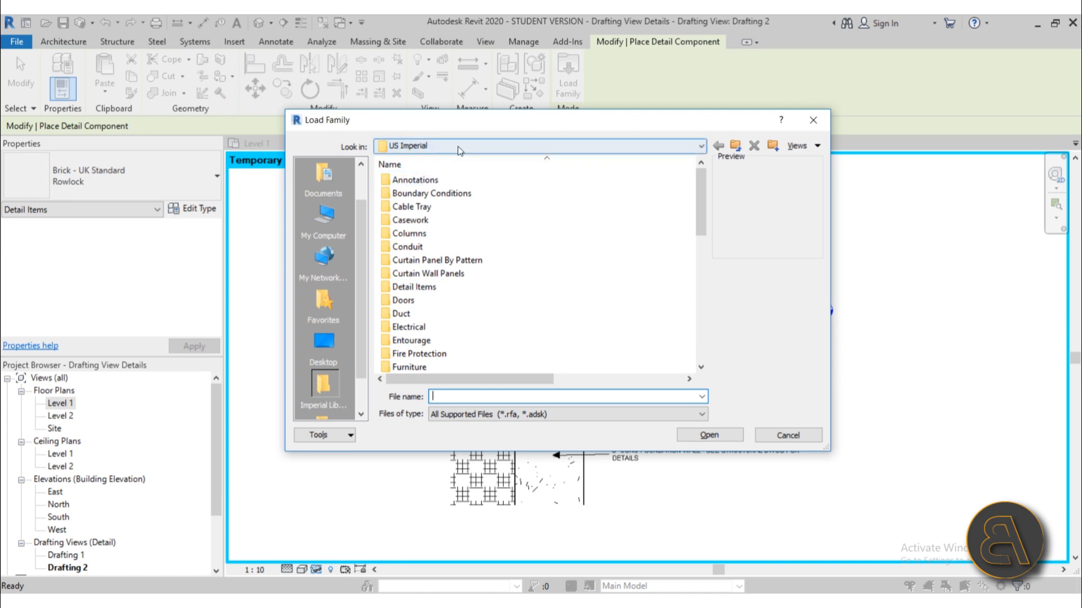
double_click(408, 287)
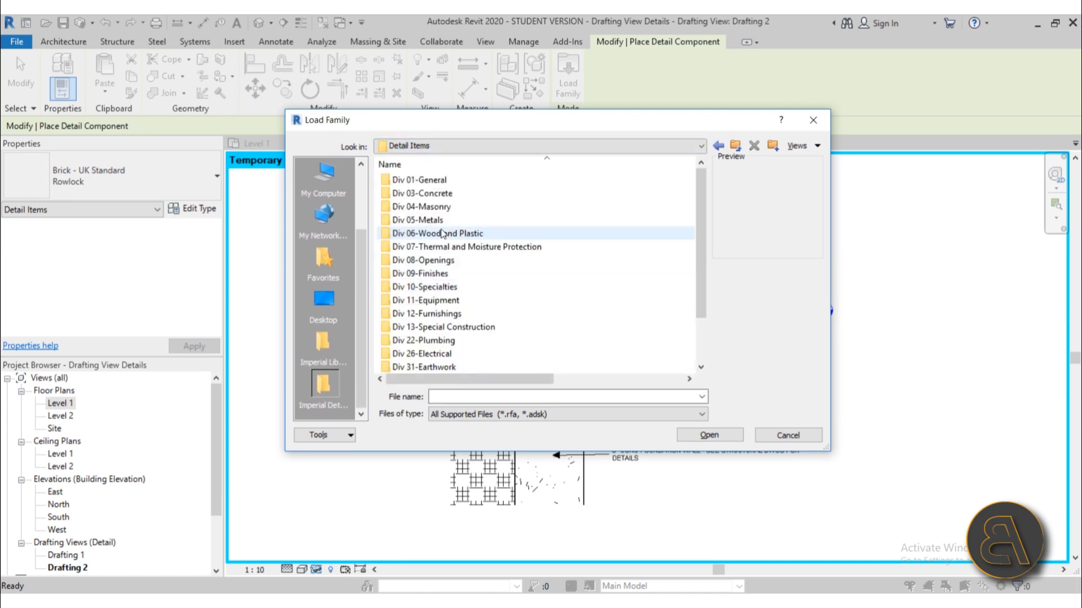
double_click(442, 234)
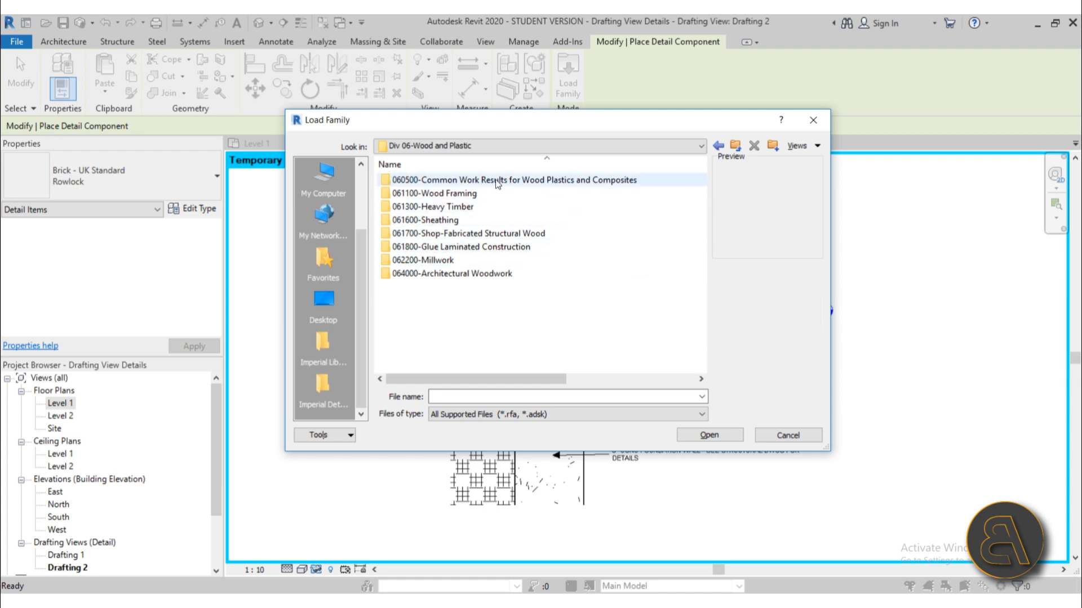
double_click(435, 194)
Step: Preview the imperial Nominal Cut and Rough Cut Lumber families in the 061100-Wood Framing folder
left_click(436, 180)
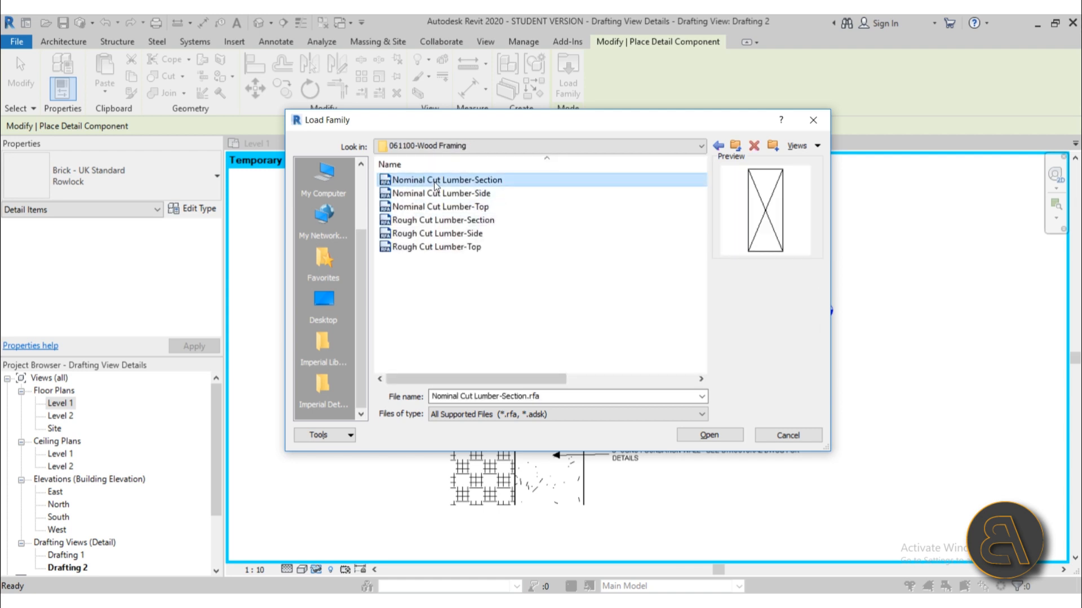
key("Down")
key("Down")
key("Down")
key("Down")
key("Down")
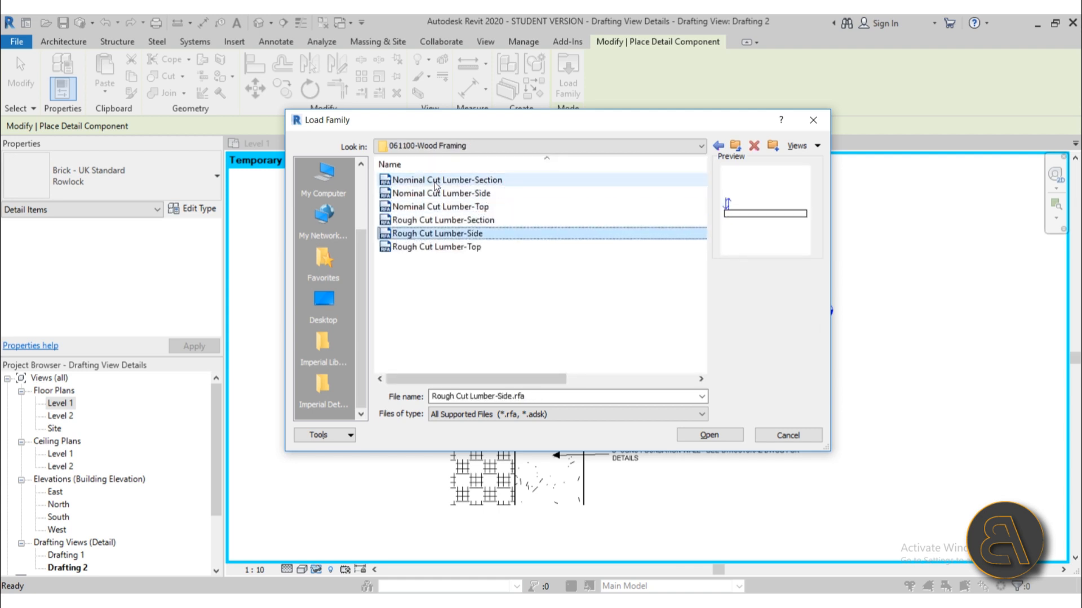
key("Up")
key("Up")
key("Up")
key("Up")
key("Up")
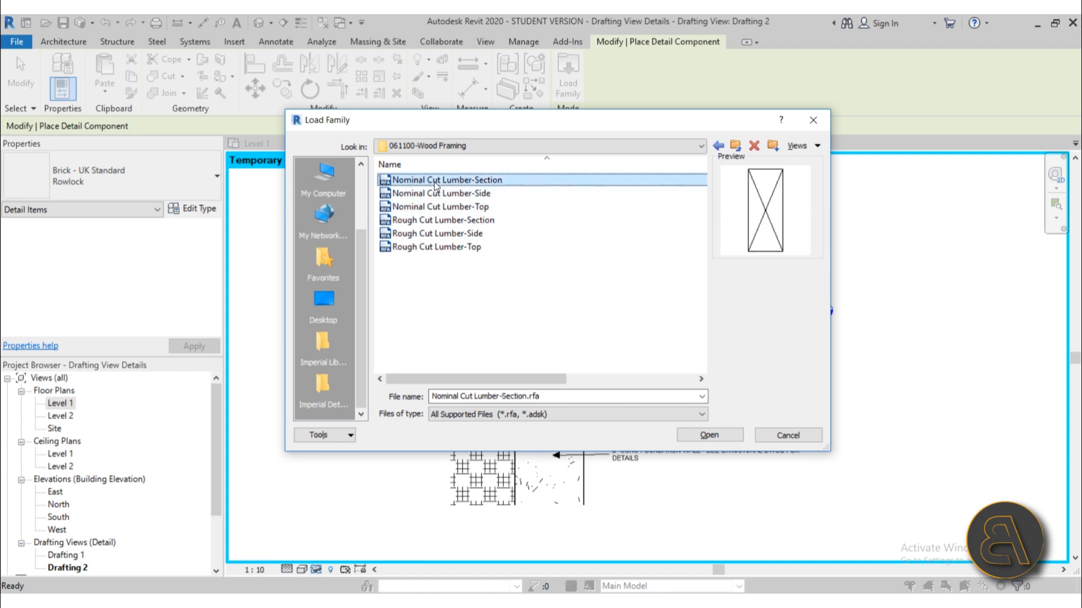
Step: Switch to the US Metric library and open Detail Items, Div 06-Wood and Plastic, 06100-Rough Carpentry, 06110-Wood Framing
left_click(719, 146)
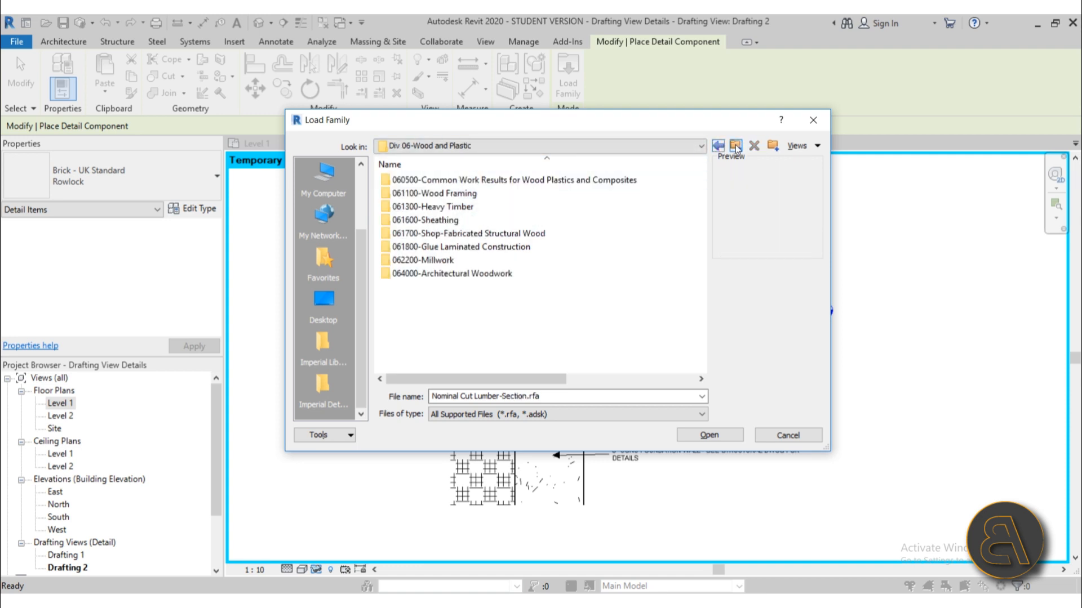
left_click(735, 145)
left_click(736, 146)
left_click(735, 146)
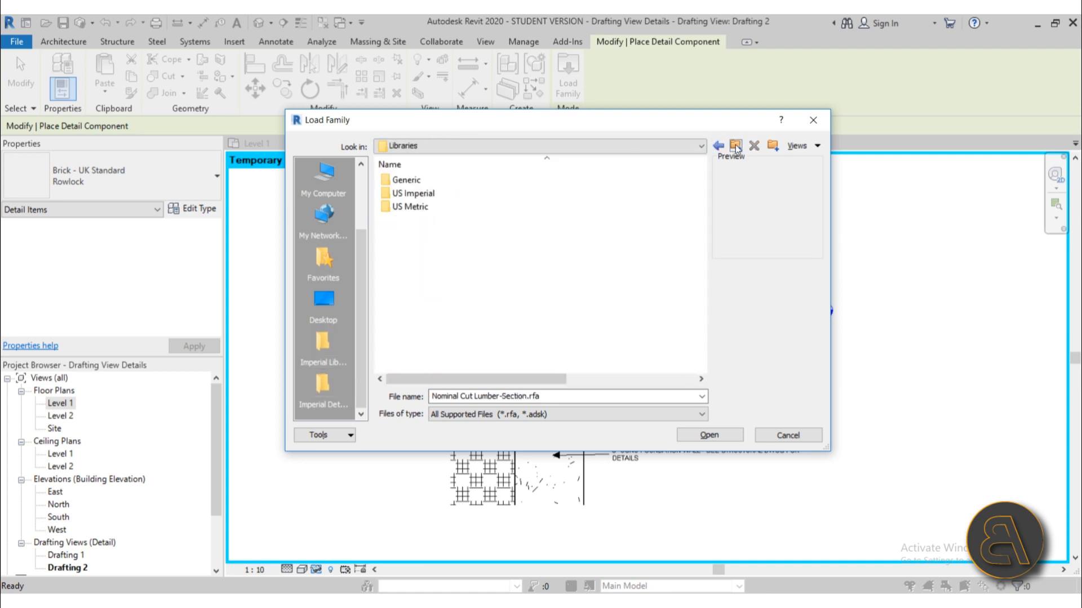
double_click(436, 211)
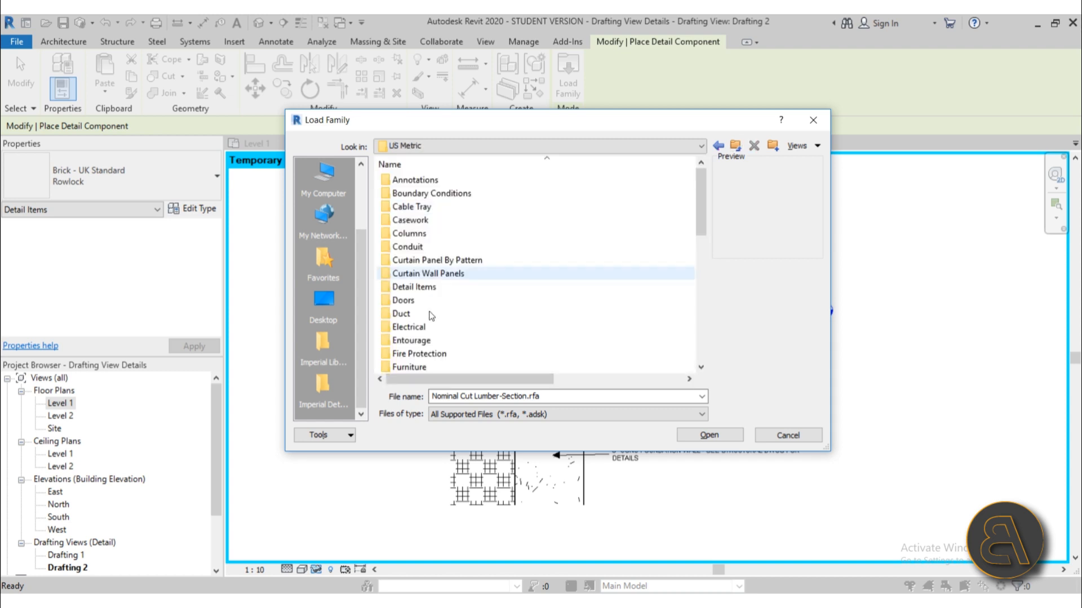
double_click(425, 289)
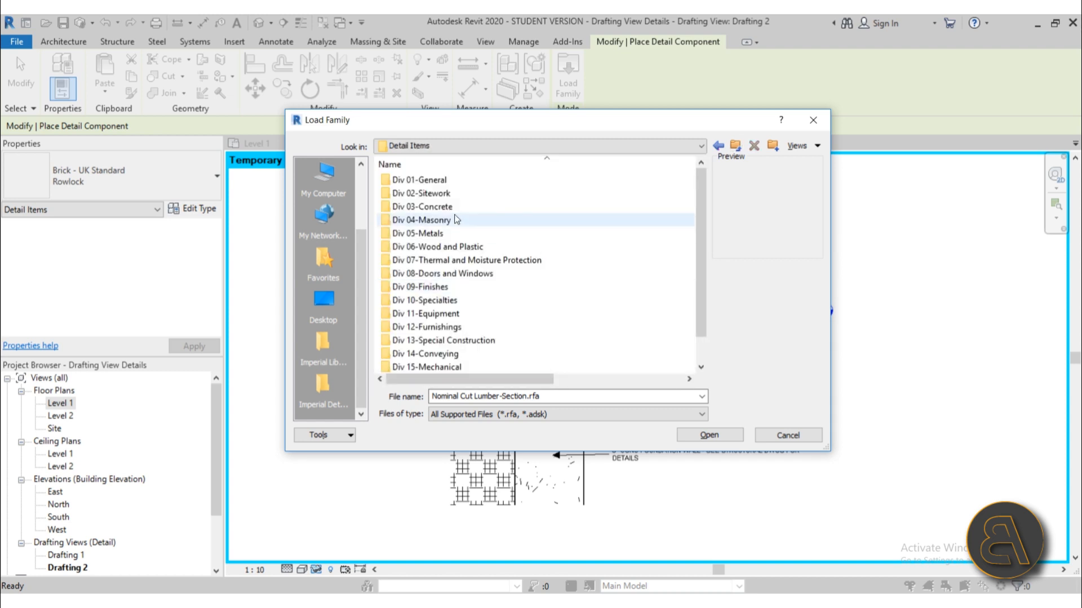
double_click(445, 247)
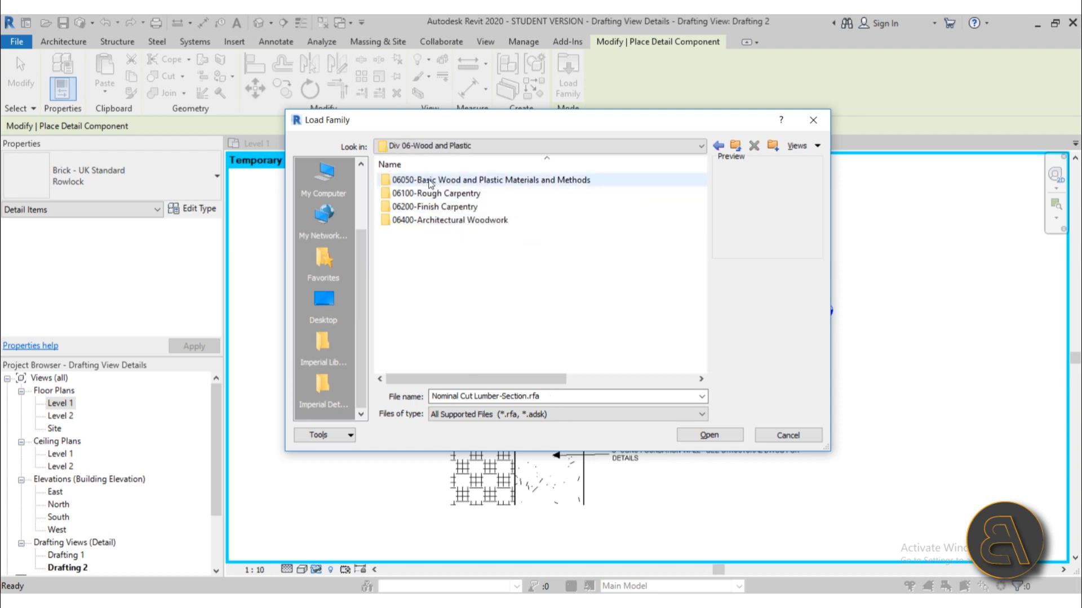
double_click(458, 196)
double_click(442, 180)
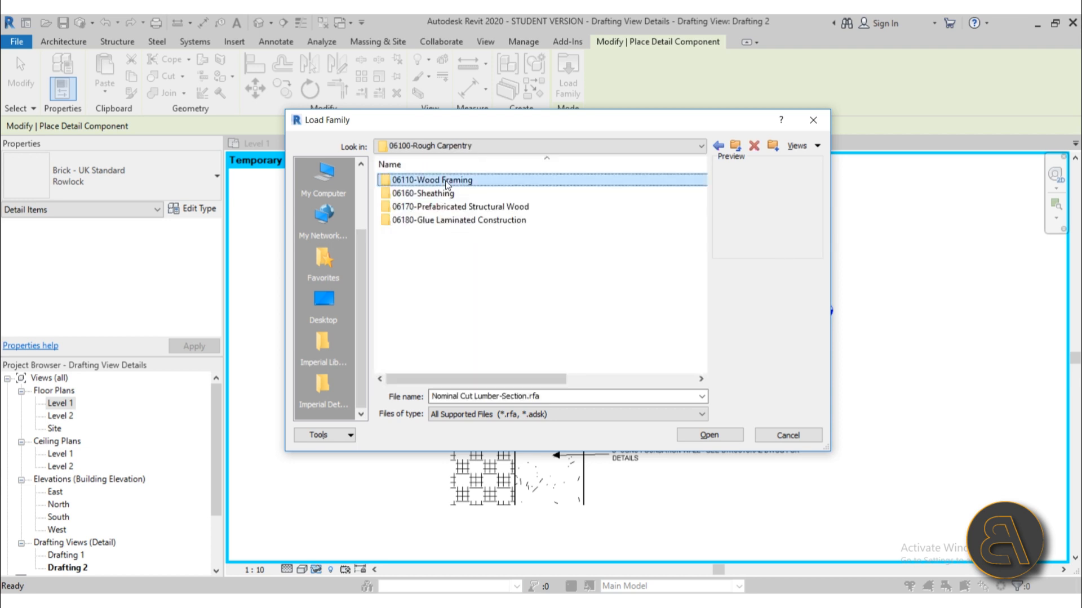
Step: Preview the metric Heavy Timber, Nominal Cut Lumber and Rough Cut Lumber families in the 06110-Wood Framing folder
left_click(438, 194)
left_click(436, 207)
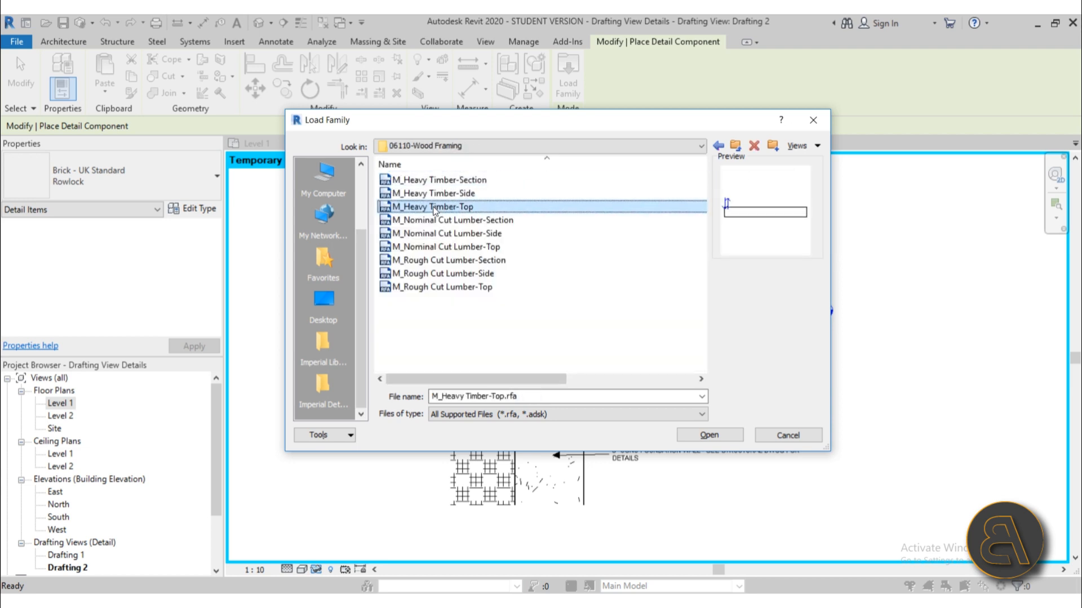
left_click(433, 219)
left_click(431, 233)
left_click(429, 245)
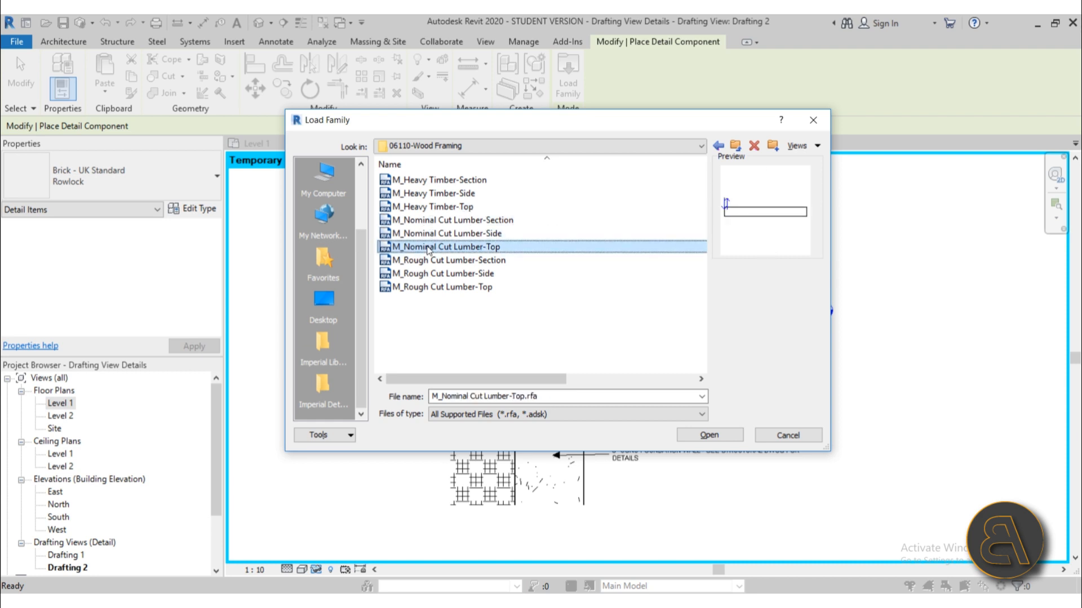
left_click(417, 274)
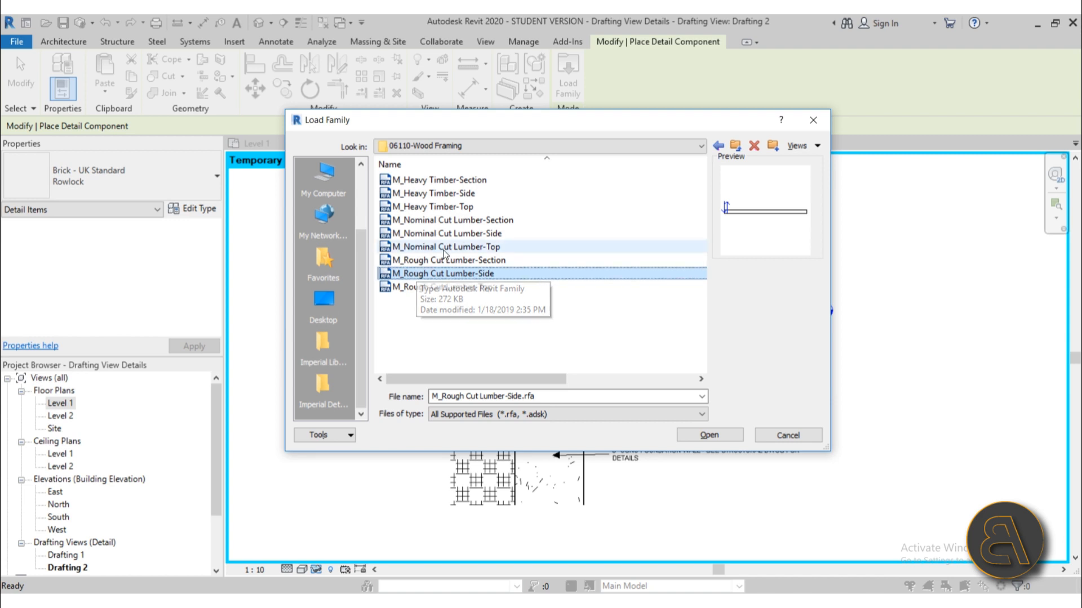
left_click(433, 220)
left_click(441, 207)
left_click(447, 195)
left_click(448, 181)
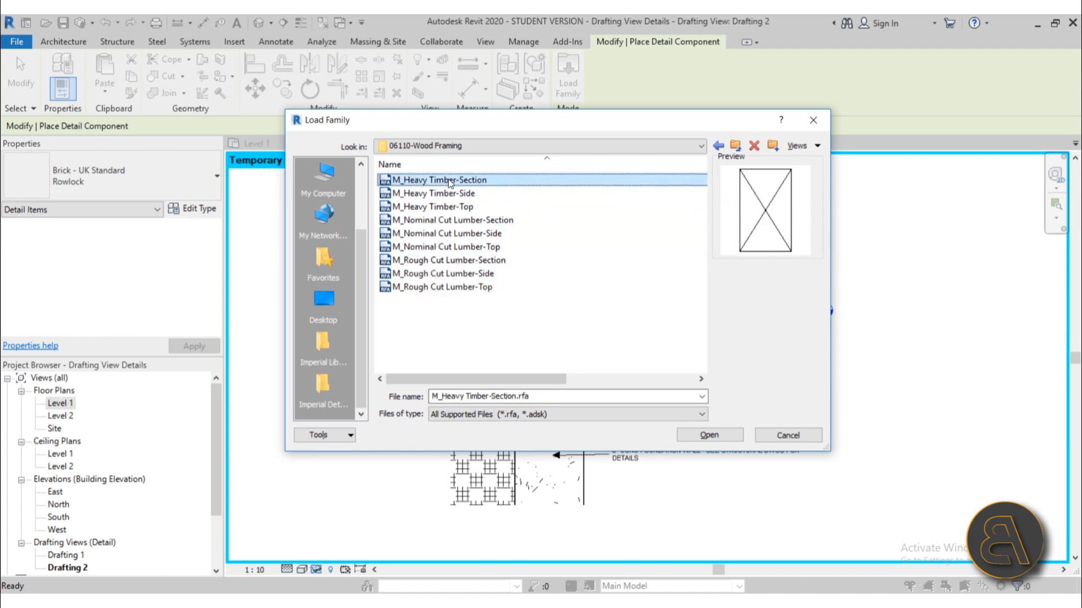
Step: Look through the metric Detail Items divisions and return to the 06110-Wood Framing folder under 06100-Rough Carpentry
left_click(736, 146)
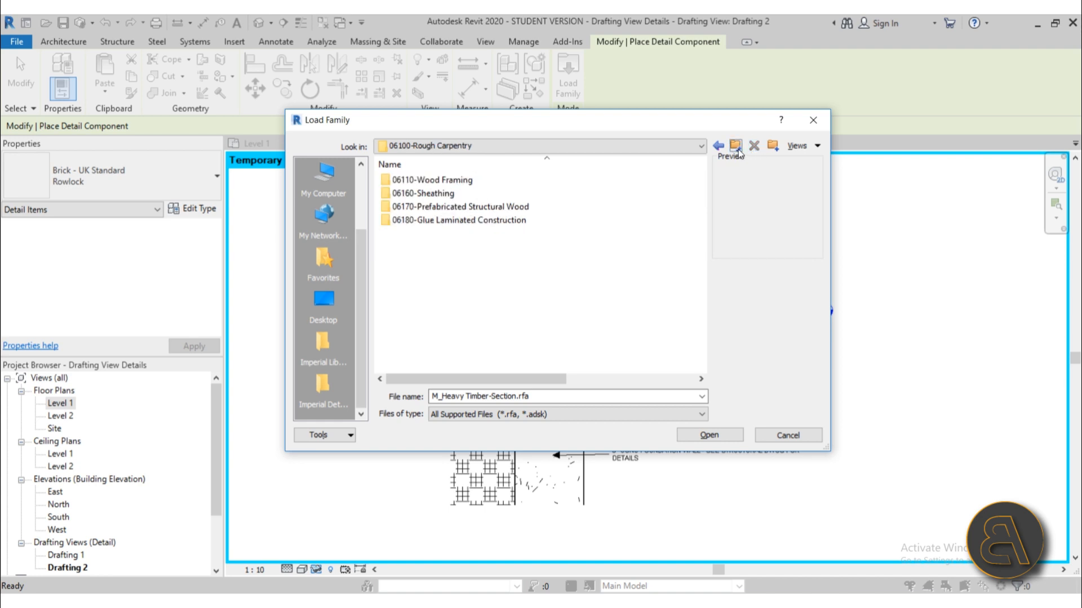
left_click(736, 146)
left_click(735, 146)
scroll(540, 237, "down", 1)
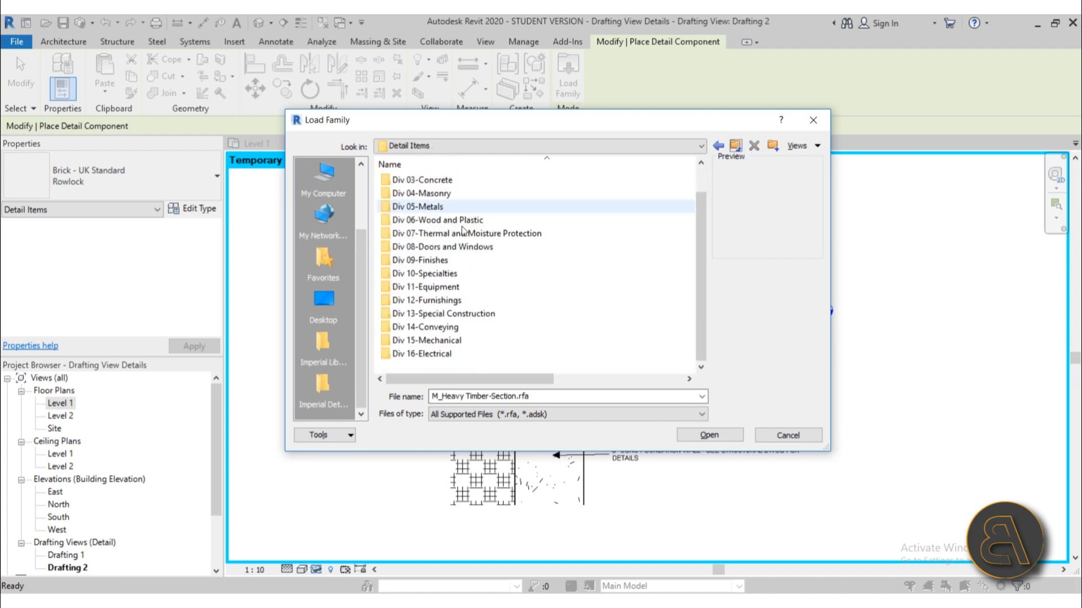
scroll(451, 338, "up", 1)
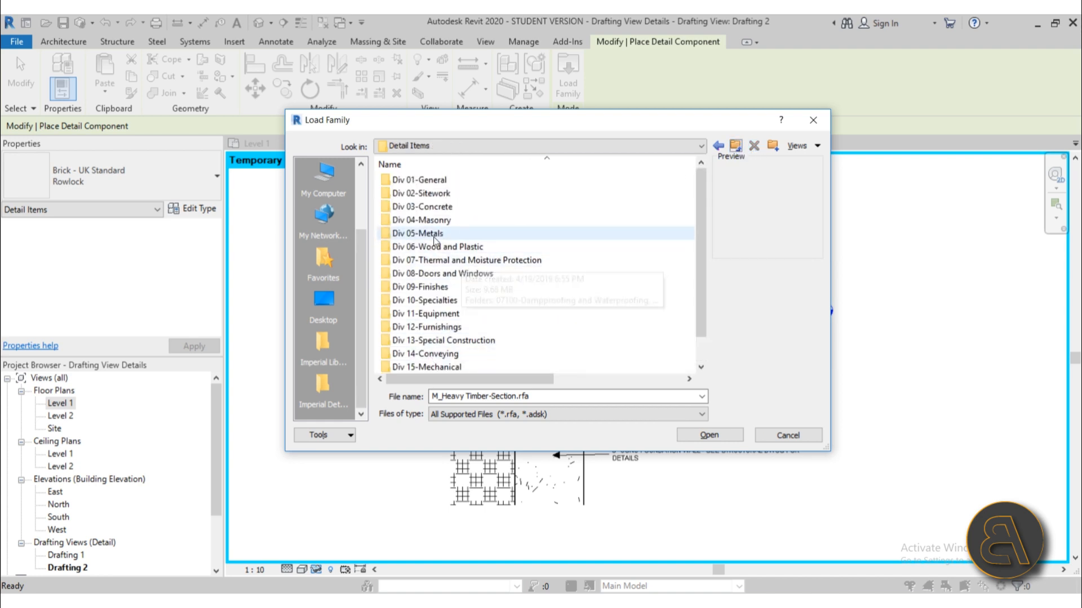
double_click(478, 261)
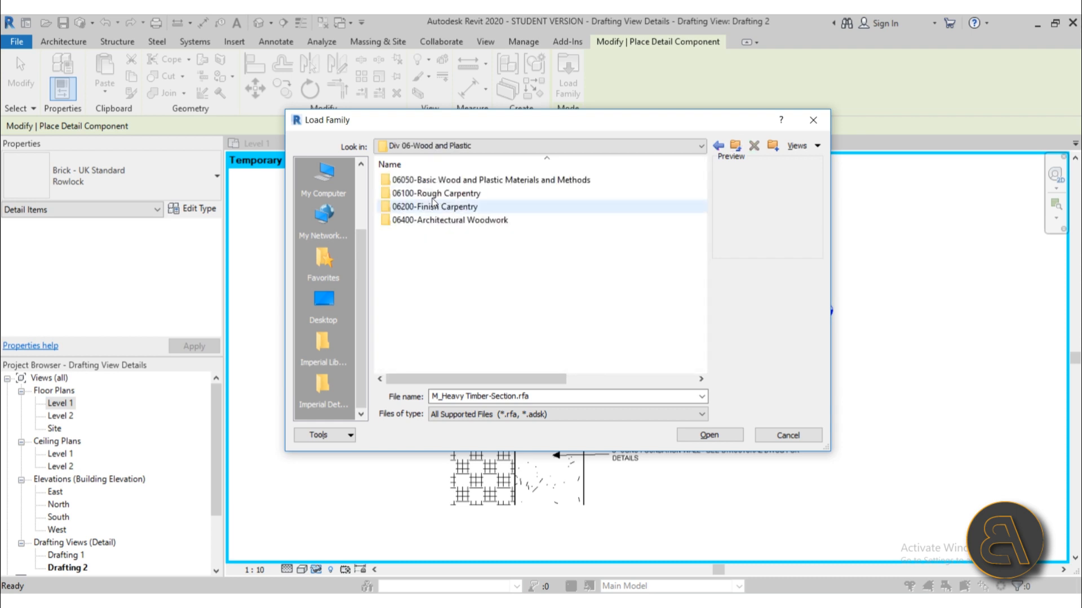
double_click(438, 197)
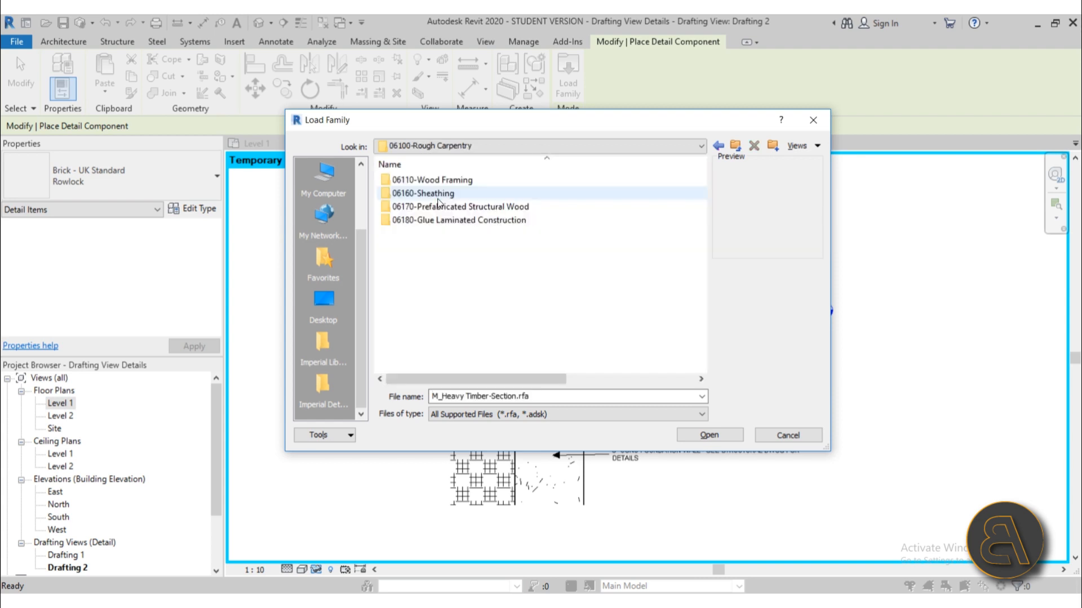
double_click(431, 181)
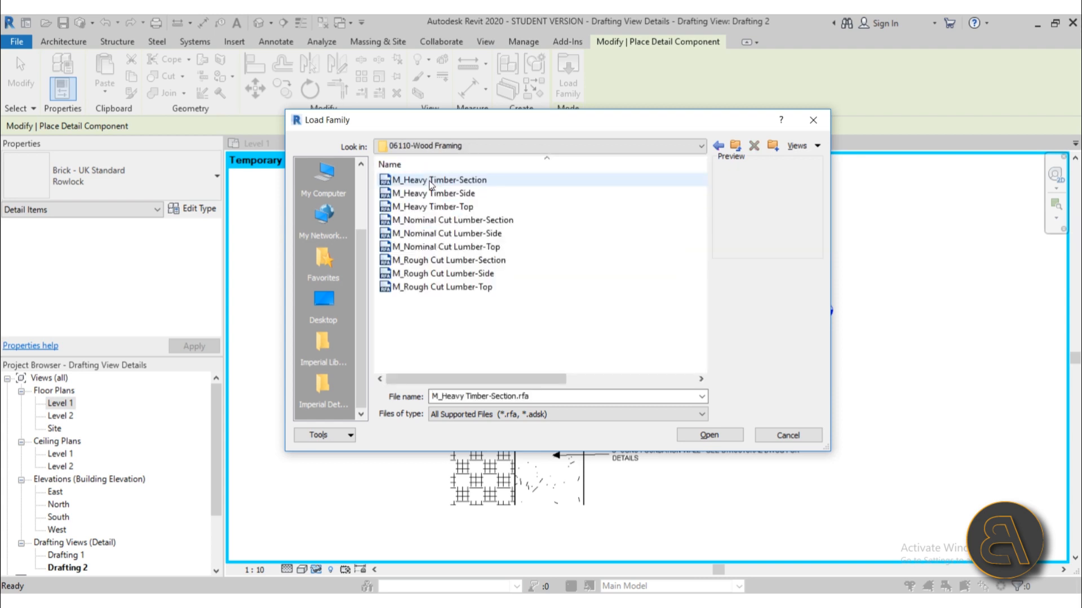
Step: Compare the metric timber and lumber families, then load M_Rough Cut Lumber-Section with the 25 x 150mm type
left_click(431, 193)
left_click(430, 207)
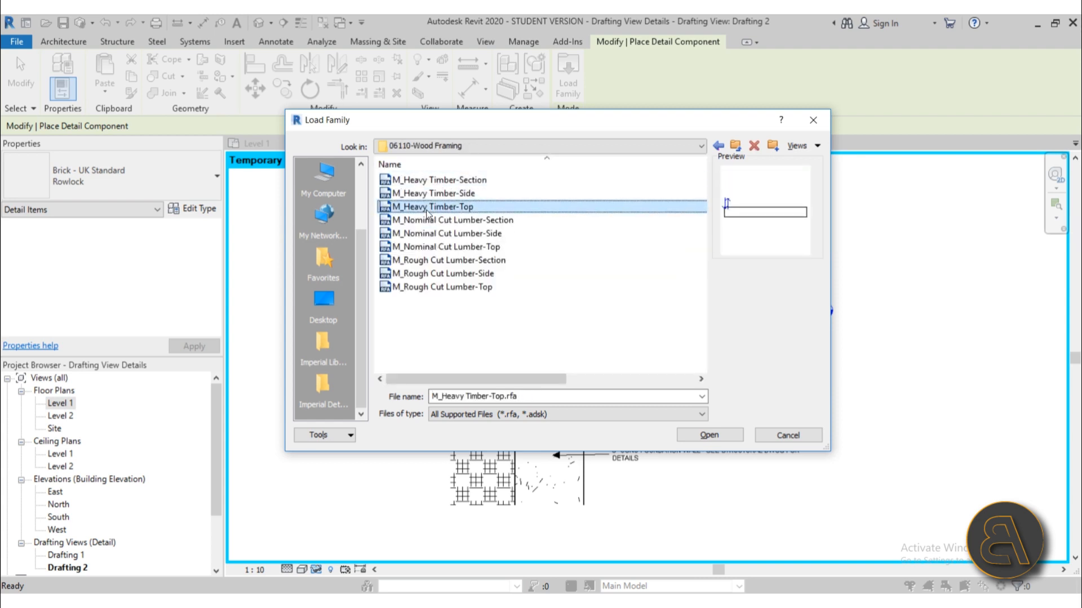
left_click(429, 235)
left_click(430, 247)
left_click(430, 261)
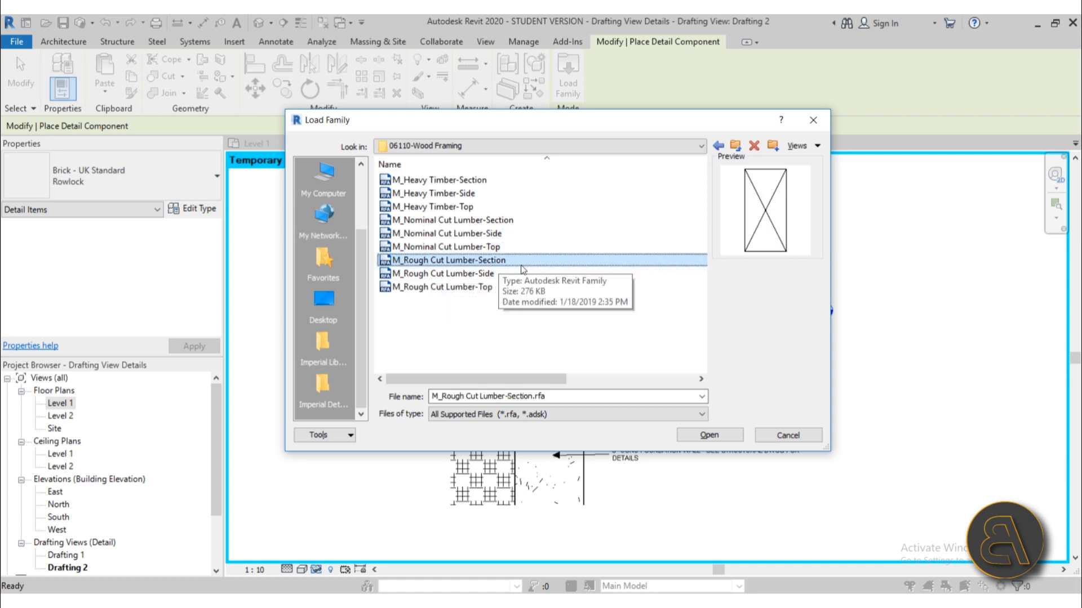
left_click(711, 436)
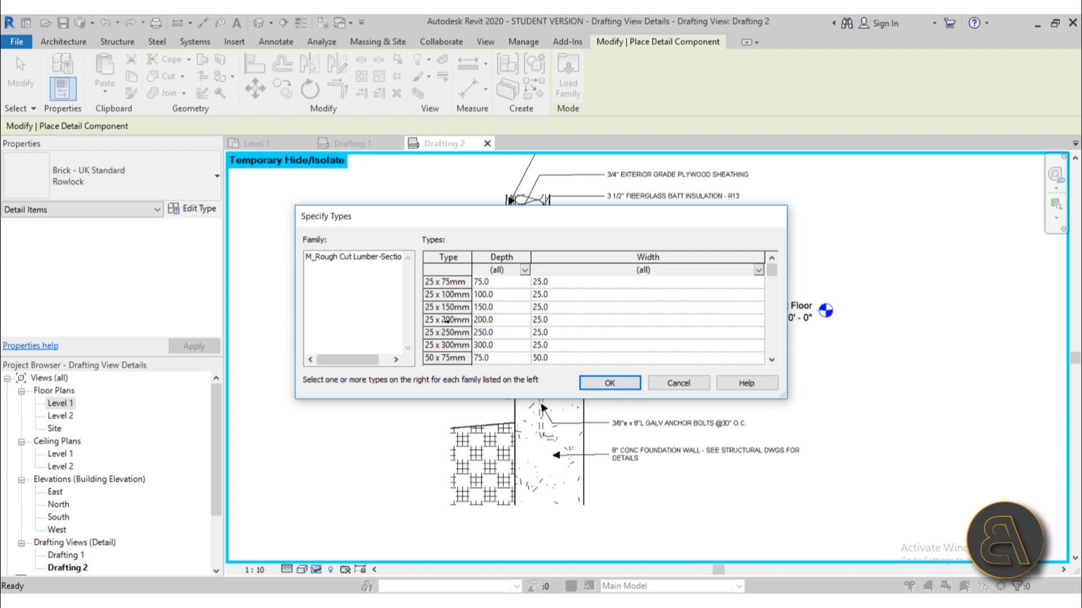
left_click(426, 308)
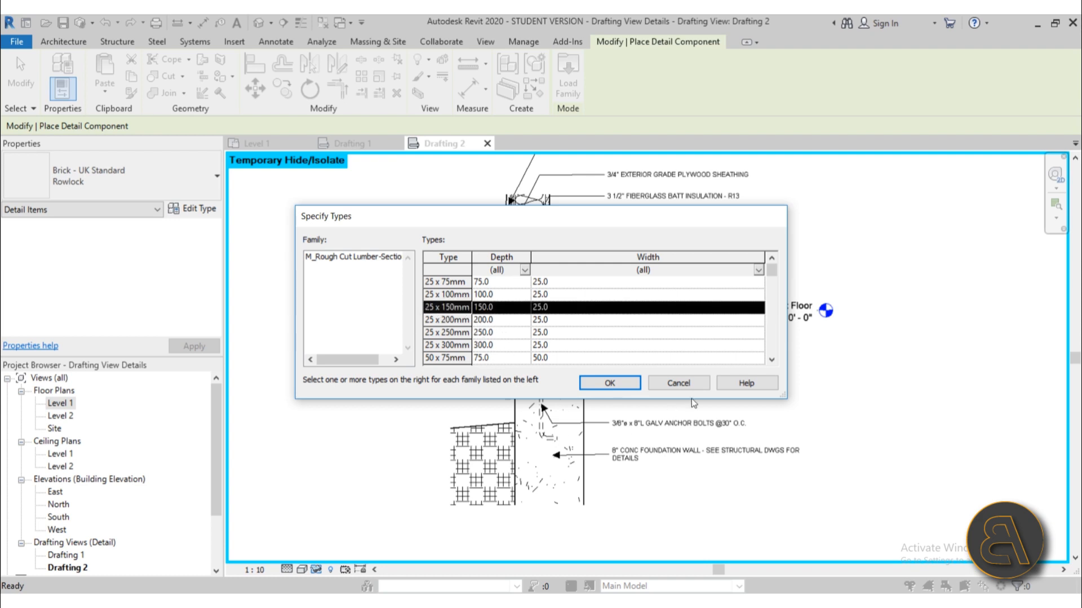
left_click(628, 387)
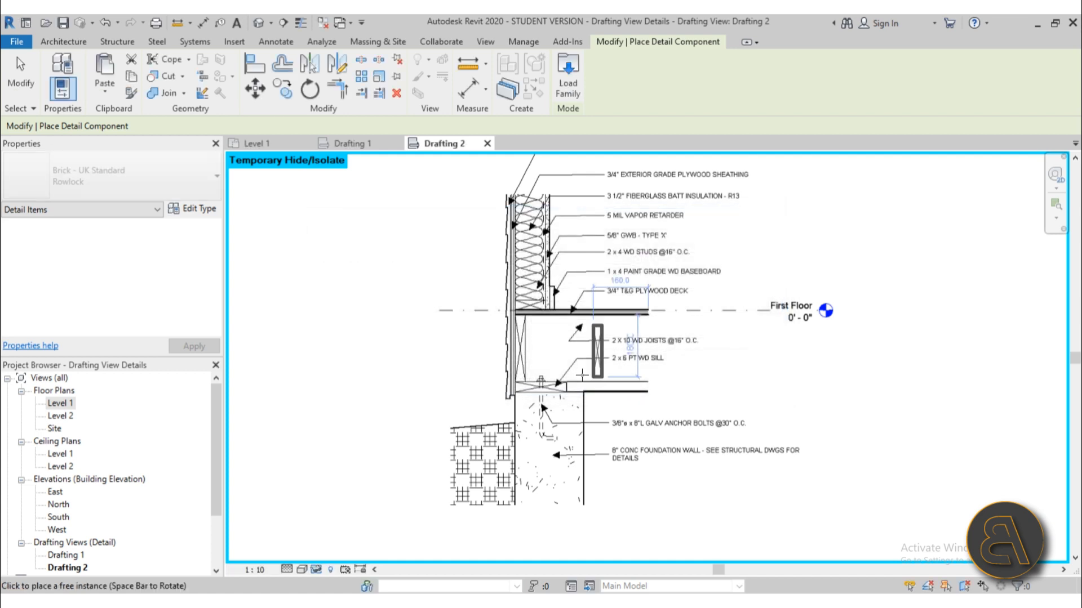
Step: Place the 25 x 150mm lumber section, rotated to lie horizontally, just above the 2 x 6 sill of the underlay image
scroll(540, 381, "up", 3)
key("space")
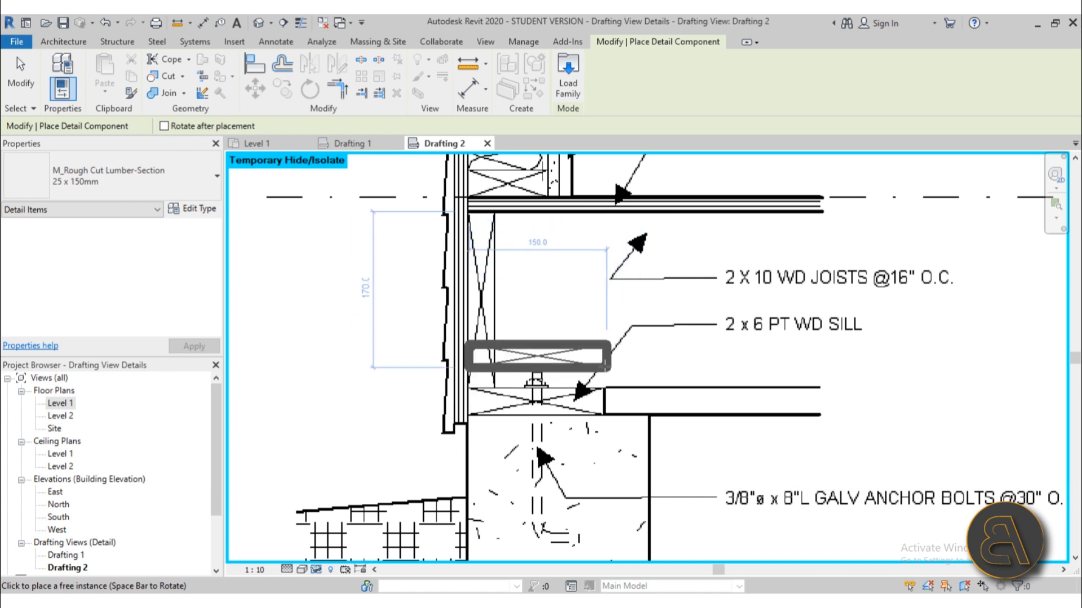
left_click(645, 365)
key("Escape")
Step: Inspect the thick outline of the placed lumber section and set the drafting view scale to 1 : 5
scroll(537, 411, "up", 3)
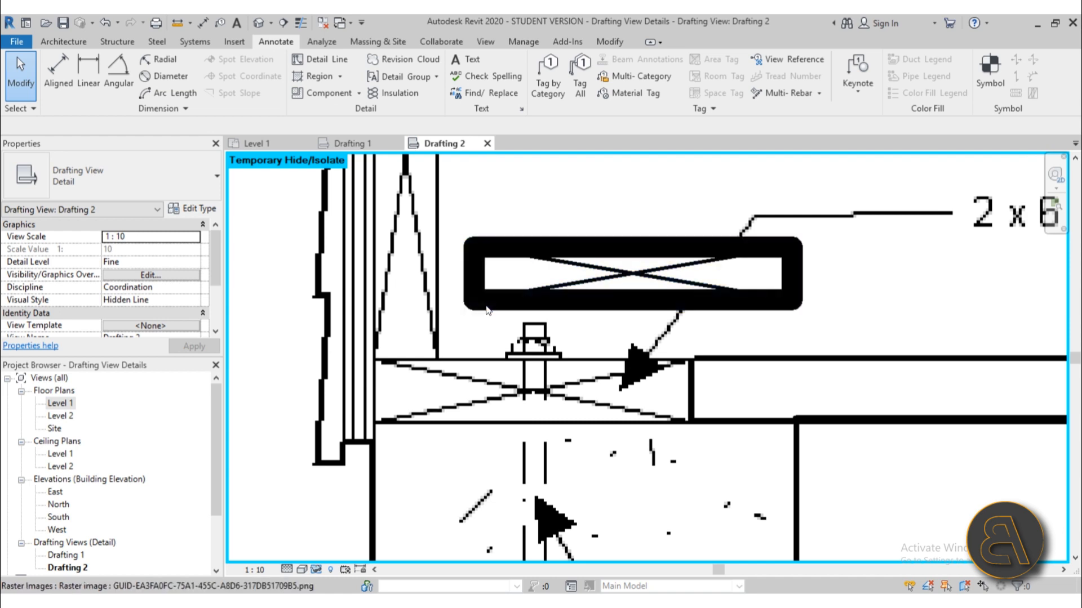
left_click(511, 305)
key("Escape")
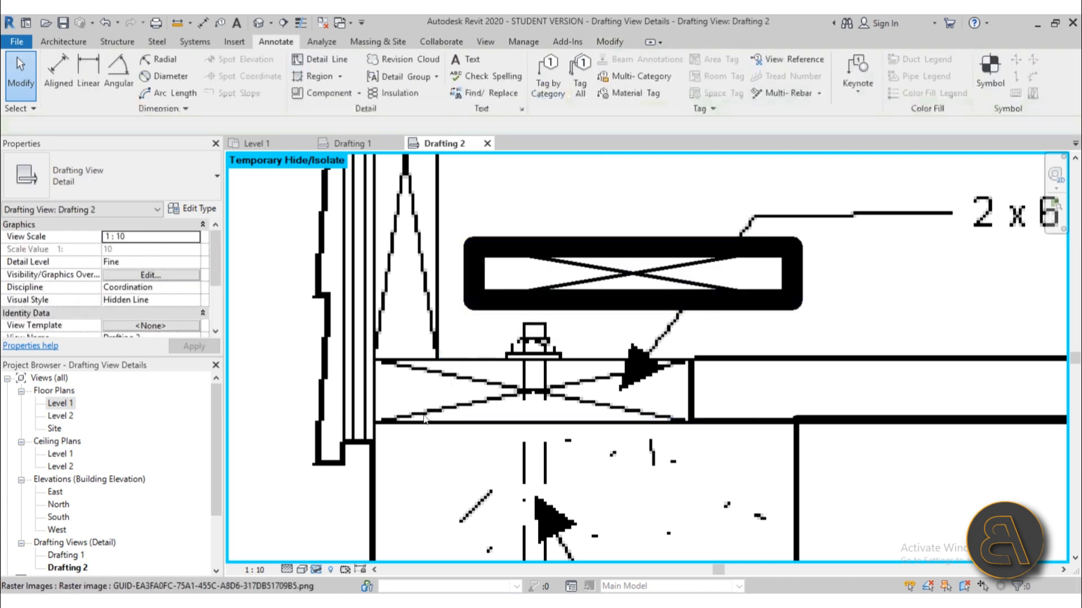
left_click(513, 310)
key("Escape")
left_click(256, 570)
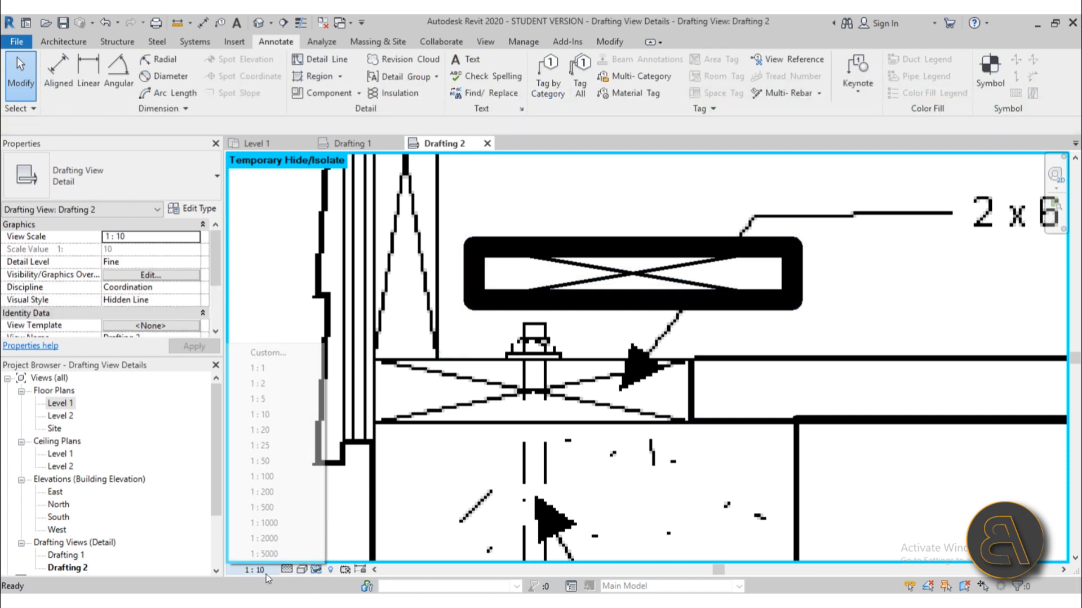
left_click(278, 402)
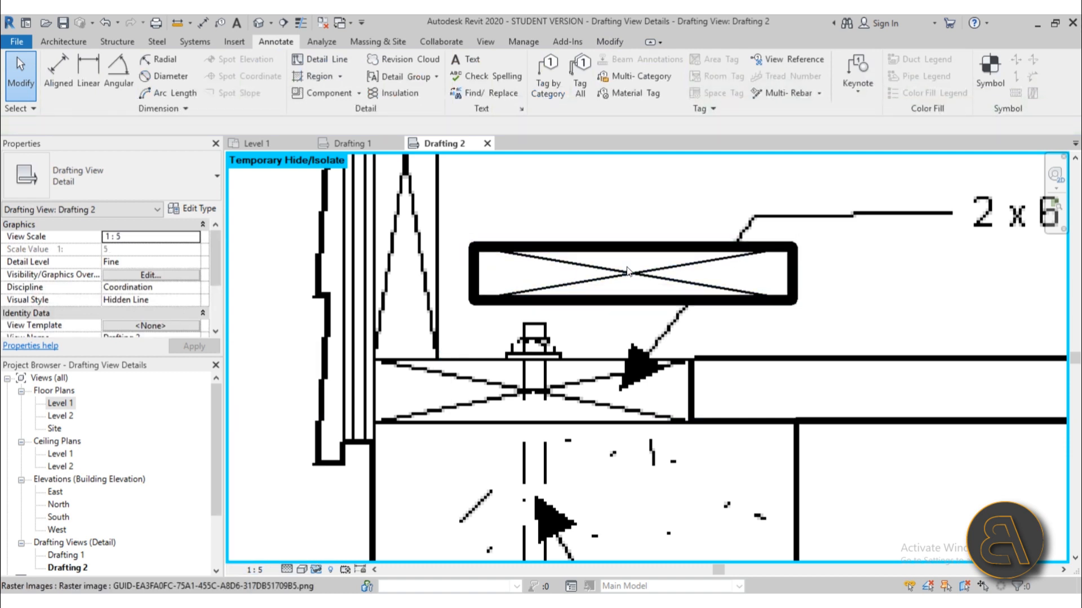
left_click(604, 285)
key("Escape")
left_click(490, 237)
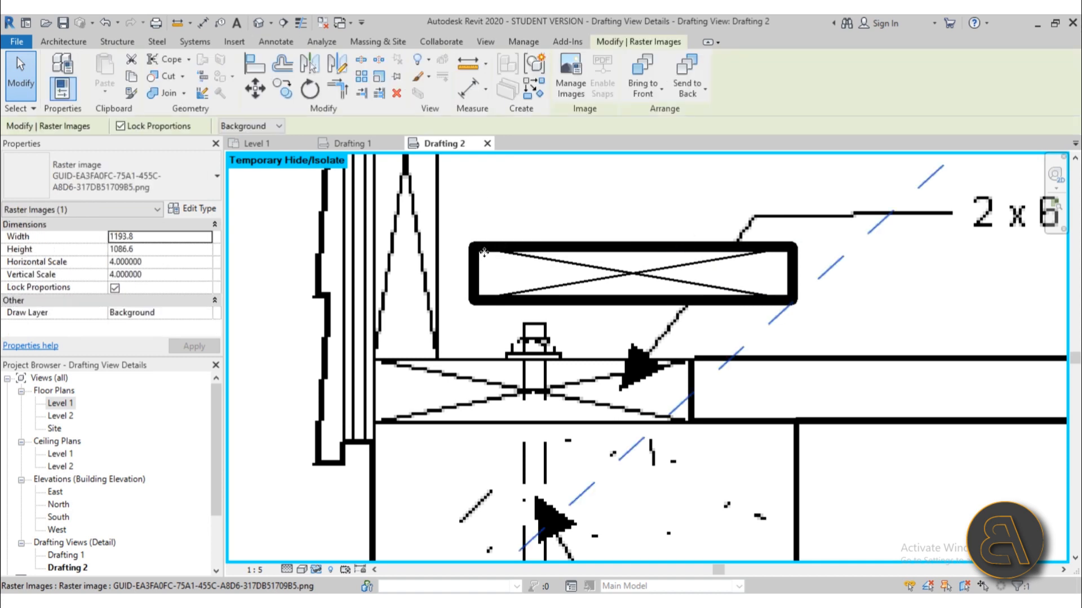
key("Escape")
left_click(489, 251)
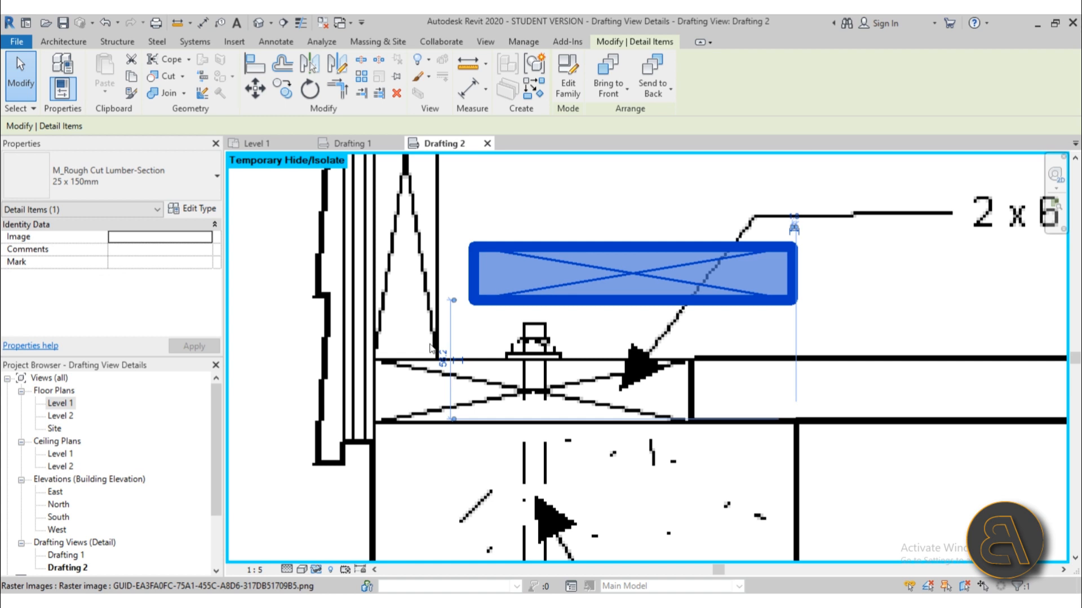
scroll(483, 317, "down", 1)
scroll(450, 377, "up", 1)
key("Escape")
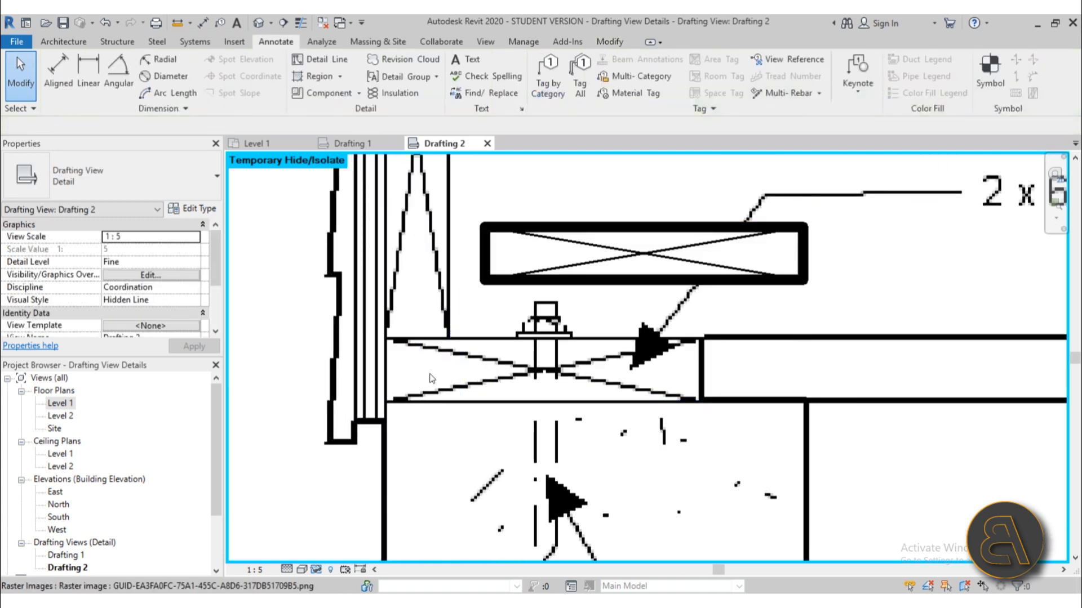
Step: Measure the length of the 2 x 6 sill in the underlay image along its lower edge
left_click(177, 23)
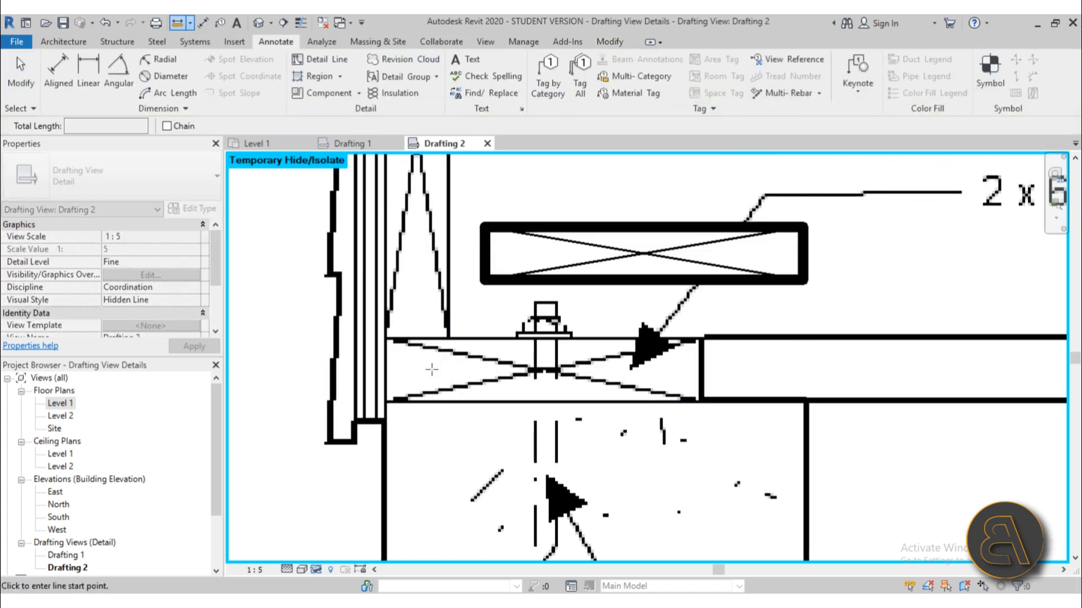
left_click(383, 399)
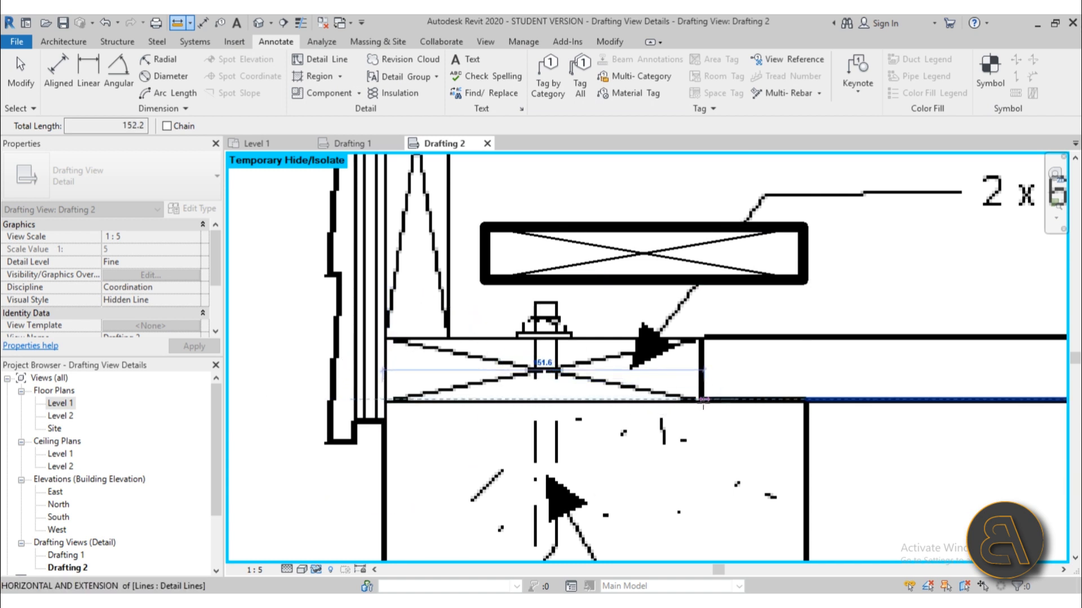
key("Escape")
key("Escape")
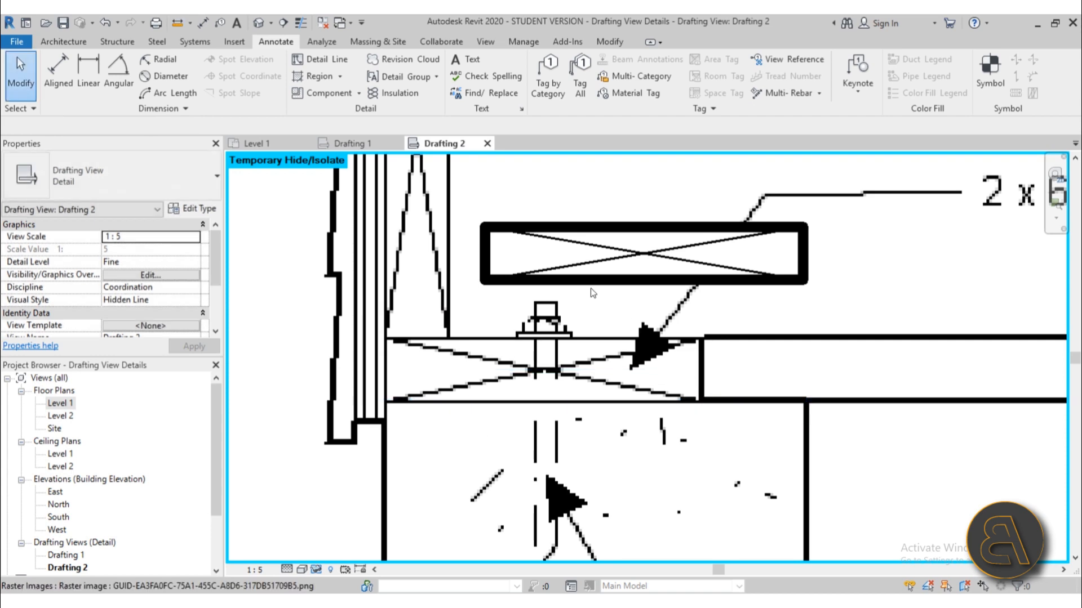
Step: Rename the placed lumber section's type as 30 x 150mm and set its Width to 30
left_click(590, 283)
left_click(181, 209)
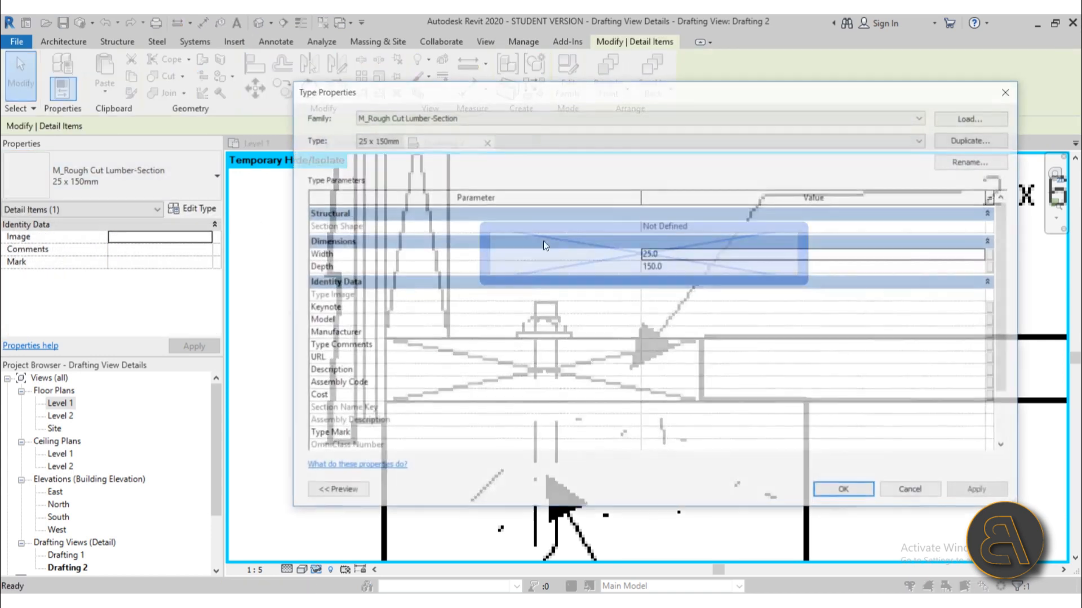
left_click(971, 163)
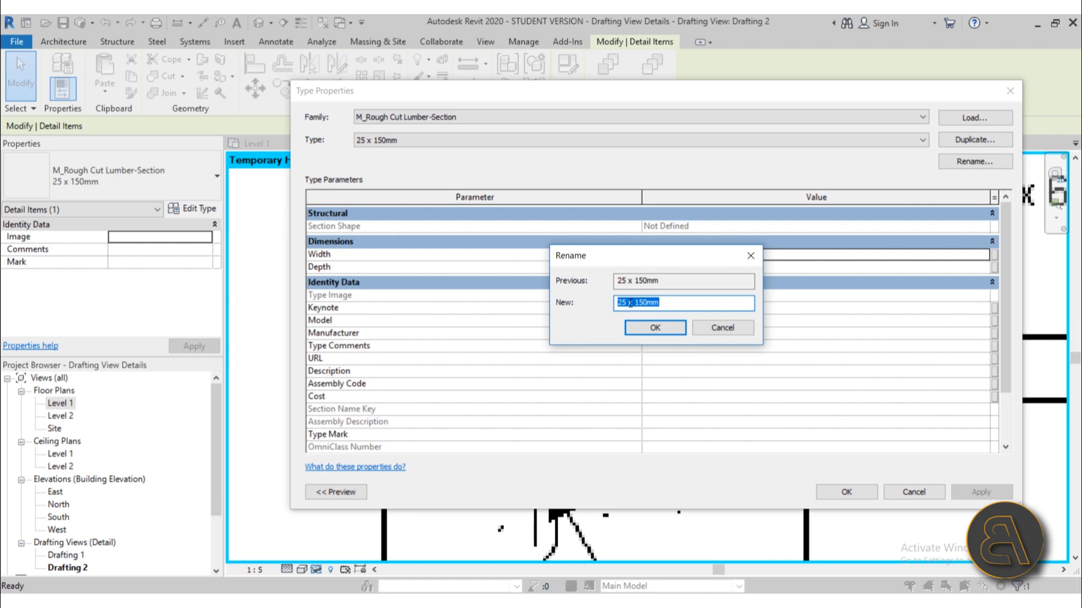
type("30")
key("Return")
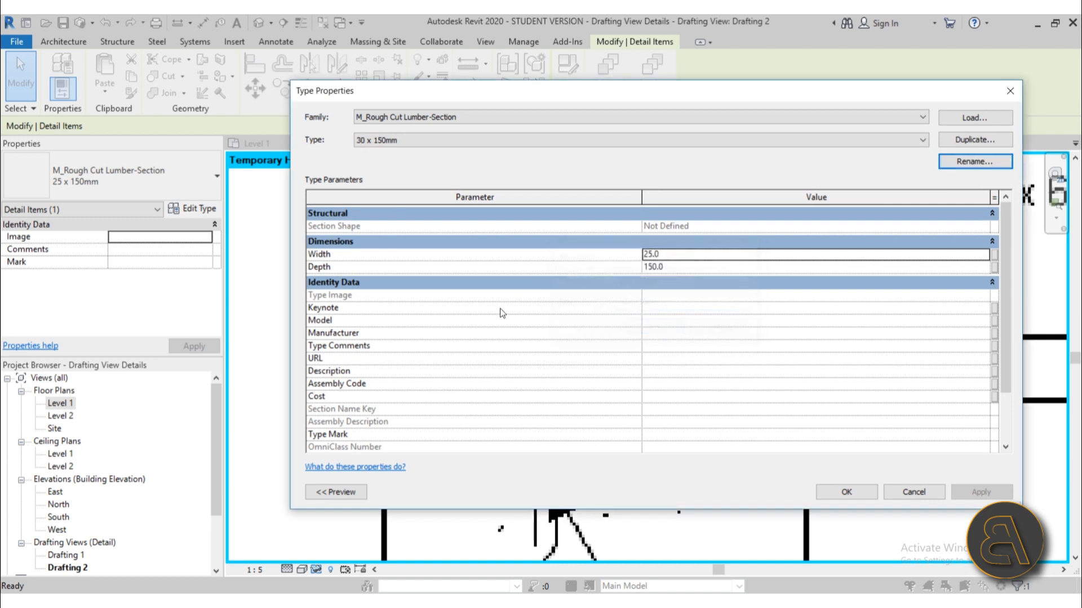
left_click(676, 254)
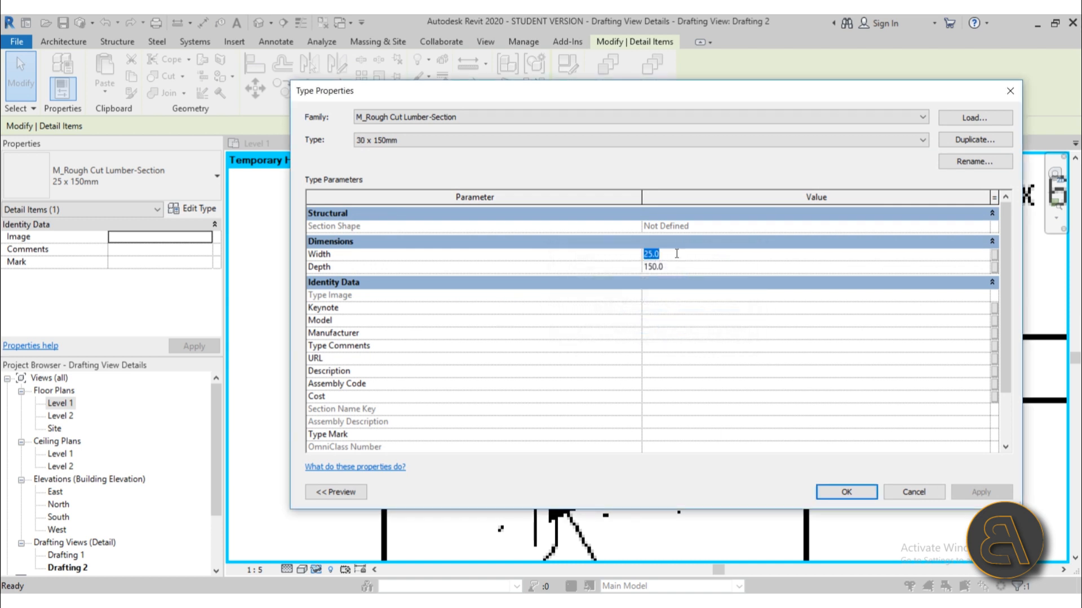
left_click(973, 496)
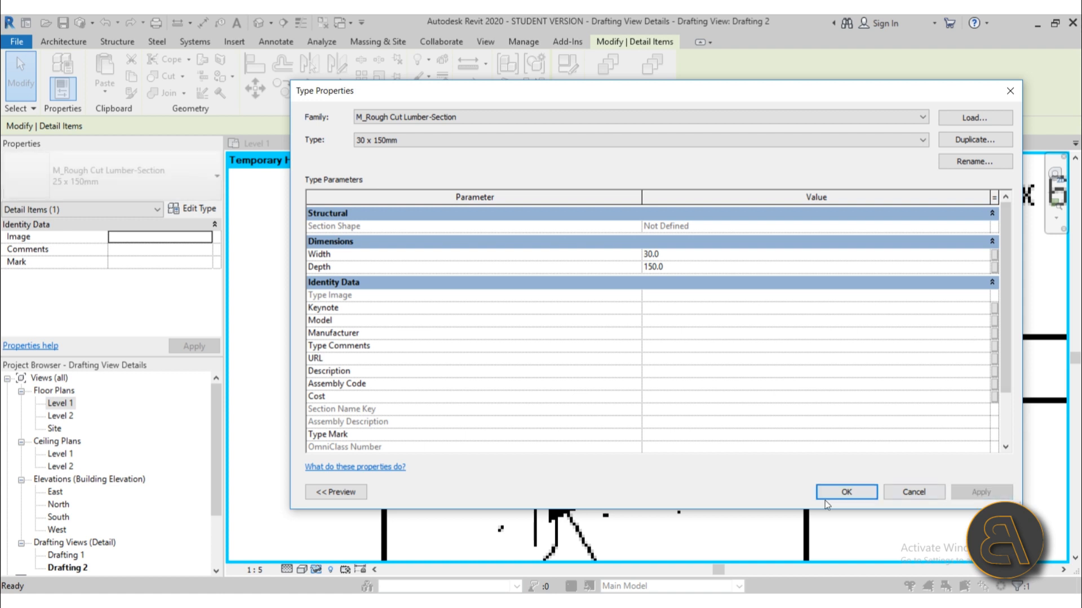
left_click(825, 494)
Step: Move the lumber section roughly over the sill in the underlay and reset the view's temporary hide/isolate
left_click_drag(531, 279, 457, 377)
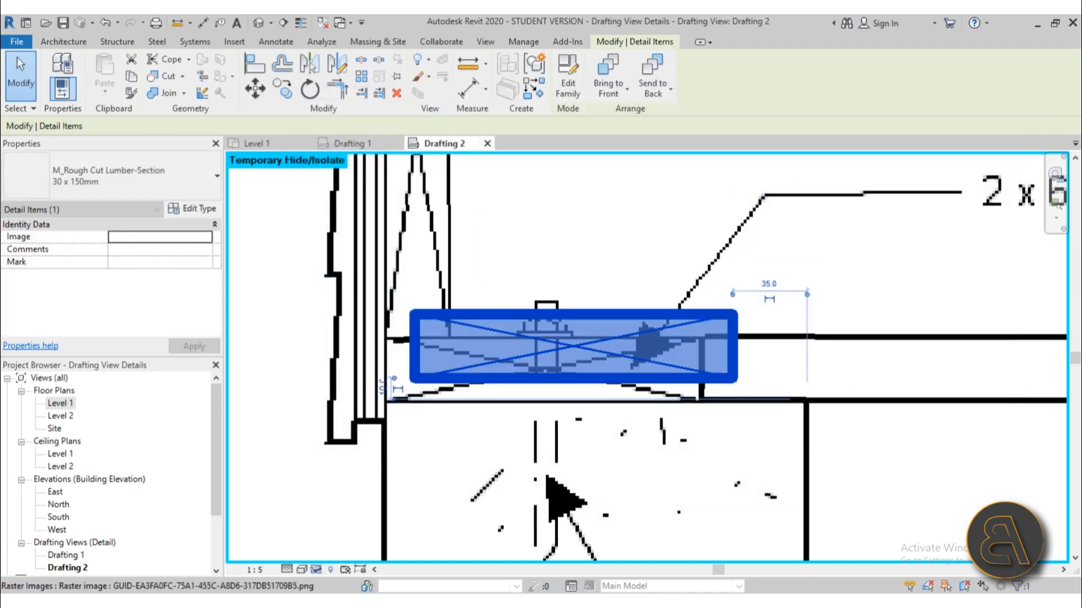
left_click(316, 569)
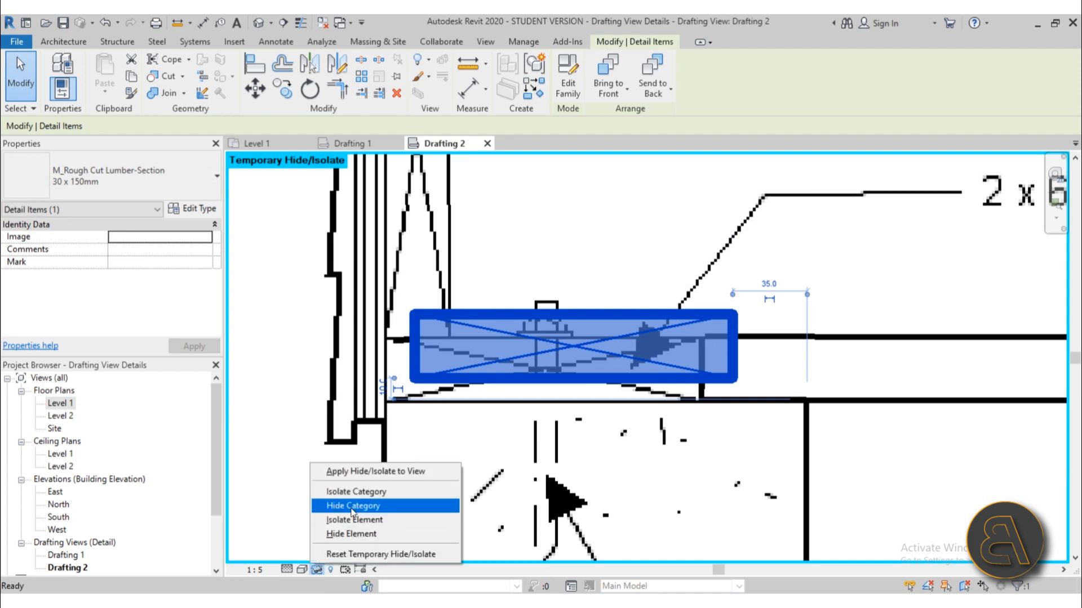
left_click(353, 554)
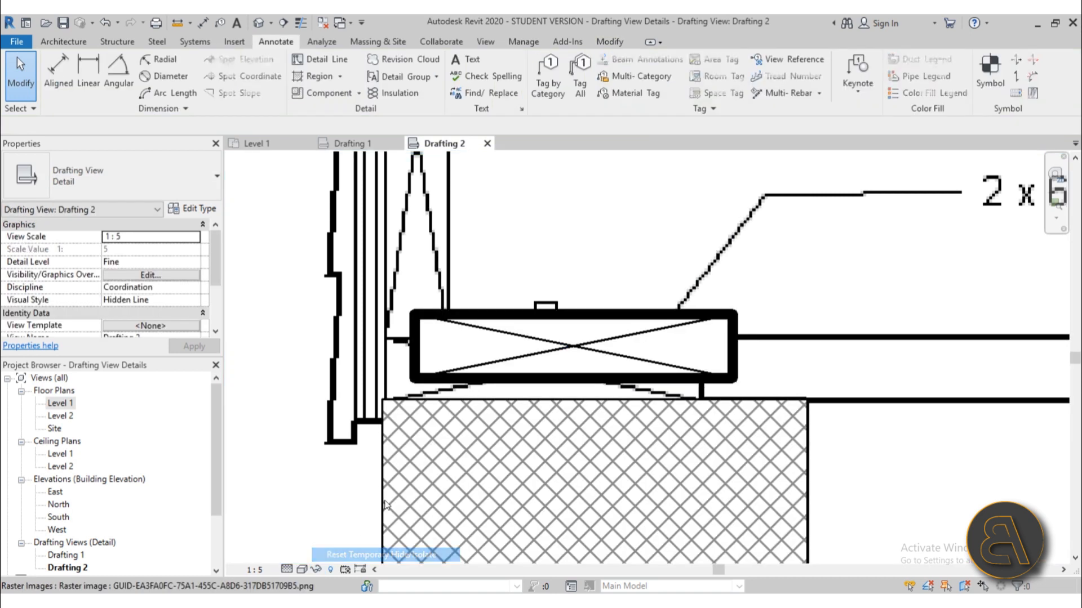
Step: Start the Move command on the 30 x 150mm lumber section lying over the sill
left_click(435, 381)
left_click(255, 89)
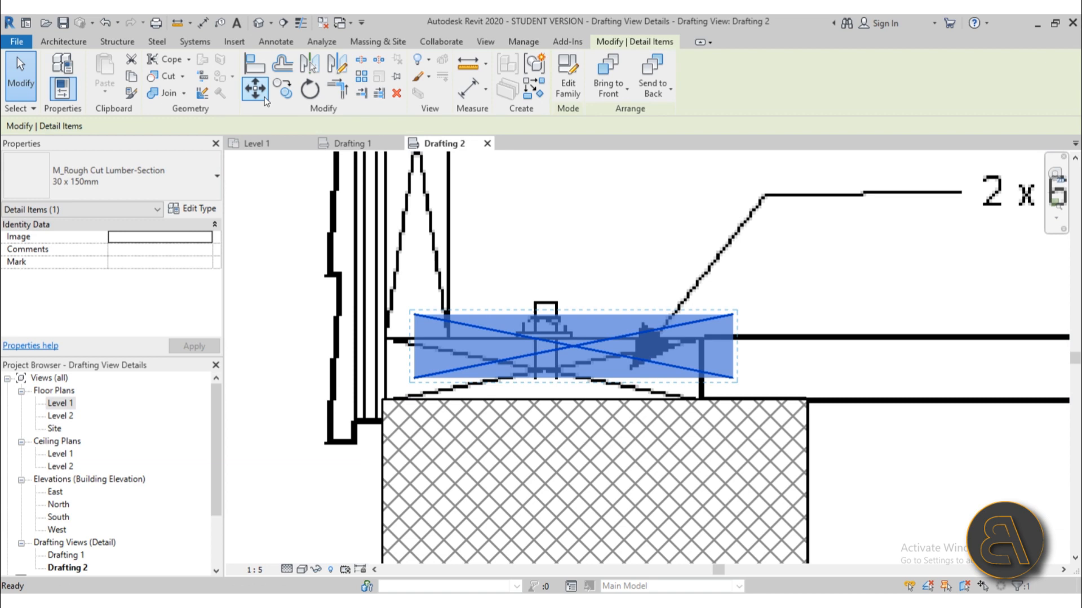
Step: Move the 30 x 150mm lumber section so its lower outer corner meets the foundation wall's upper outer corner
left_click(414, 378)
left_click(382, 399)
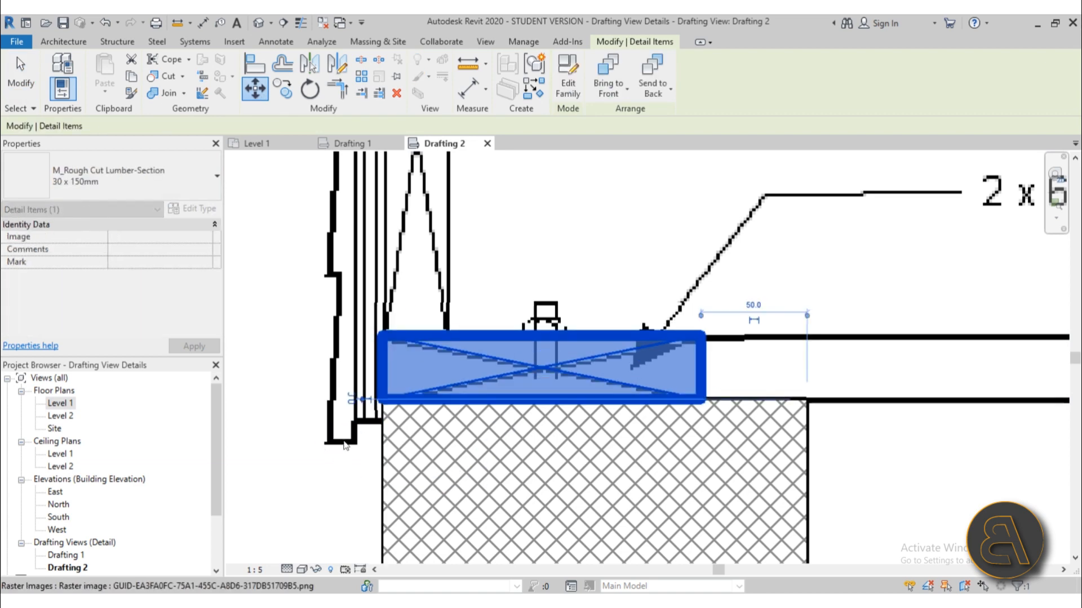
key("Escape")
Step: Copy the sill's lumber section up to the wall's bottom plate, aligned with the outer corner on the plywood deck
scroll(544, 269, "down", 2)
scroll(529, 339, "down", 2)
middle_click_drag(544, 270, 562, 332)
scroll(468, 197, "up", 3)
middle_click_drag(468, 197, 464, 236)
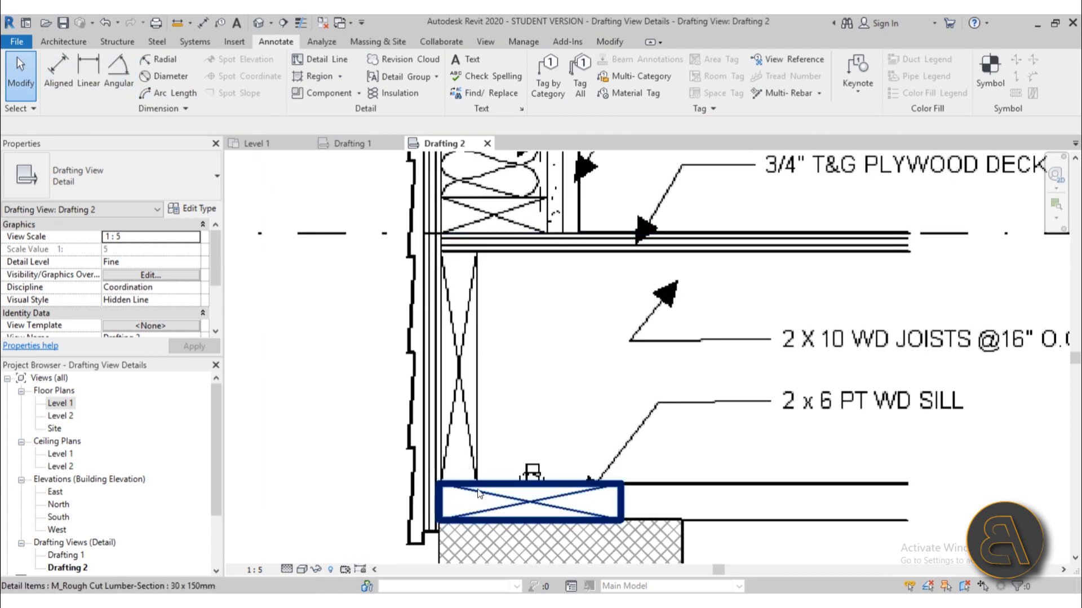
left_click(489, 505)
left_click(285, 90)
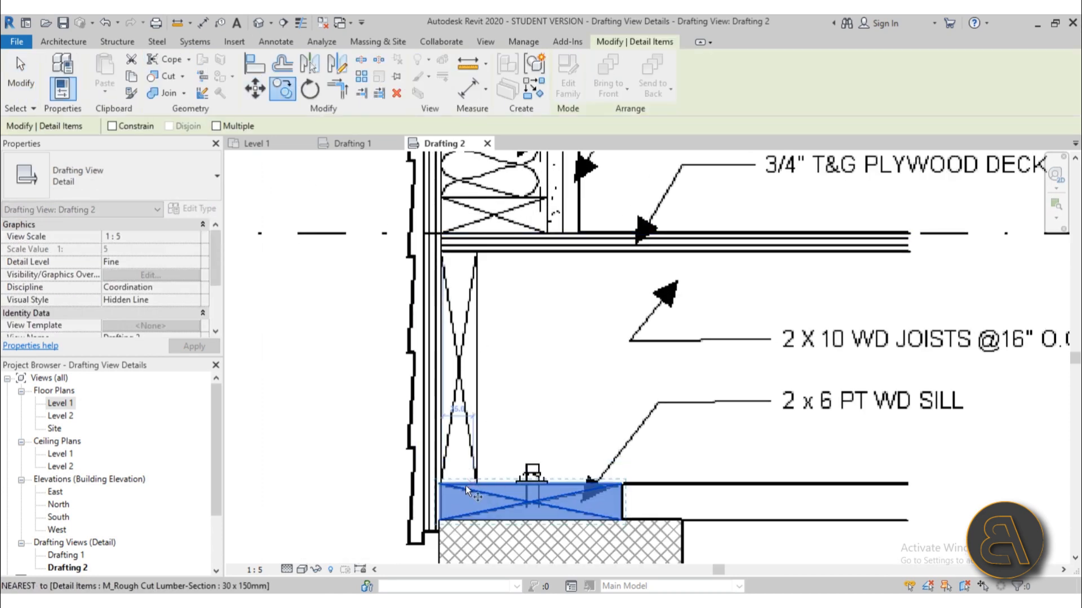
left_click(440, 519)
scroll(441, 254, "up", 4)
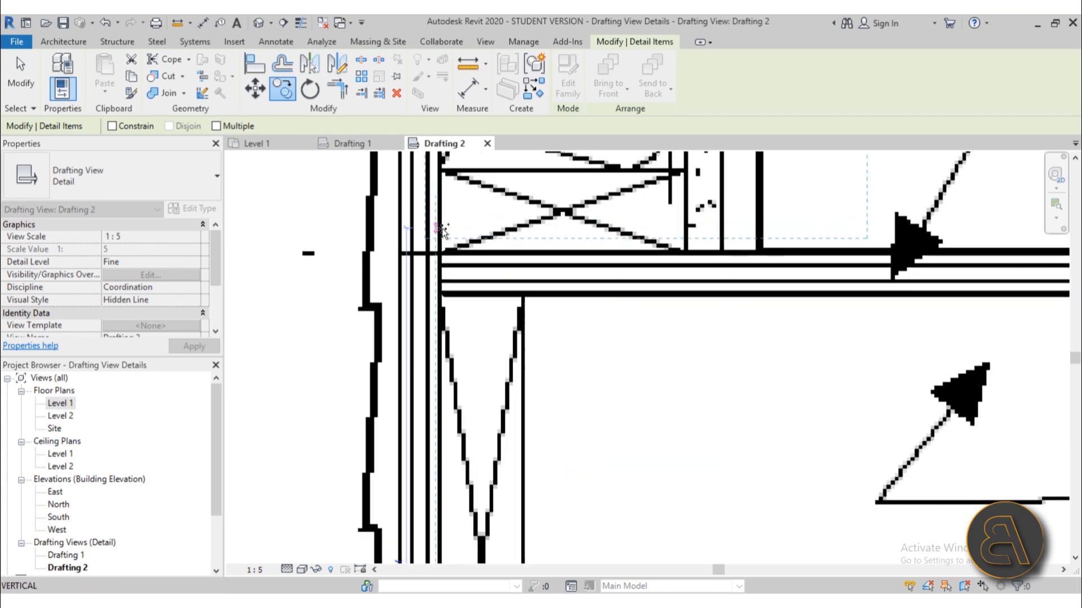
left_click(441, 248)
key("Escape")
Step: Duplicate the copied plate's lumber type as 30 x 90mm and set its depth to 90
scroll(488, 309, "down", 3)
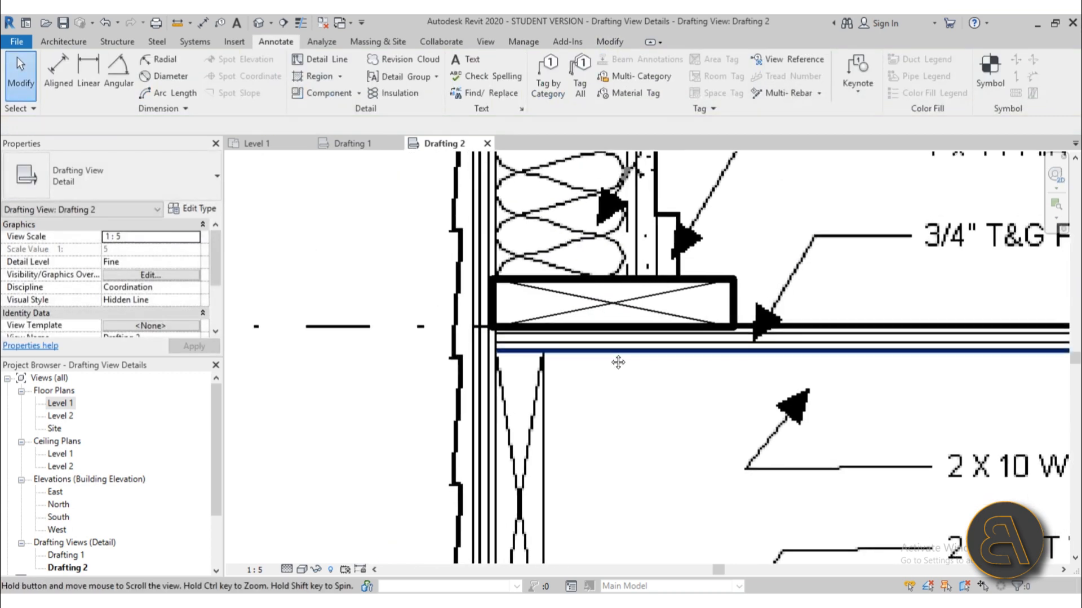
left_click(583, 282)
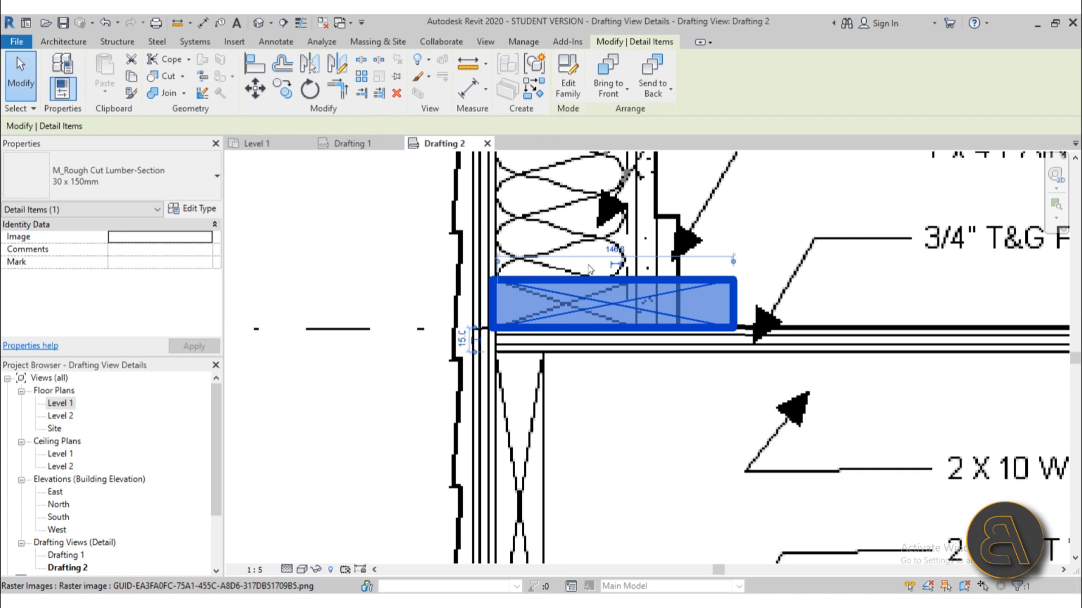
left_click(192, 209)
left_click(975, 140)
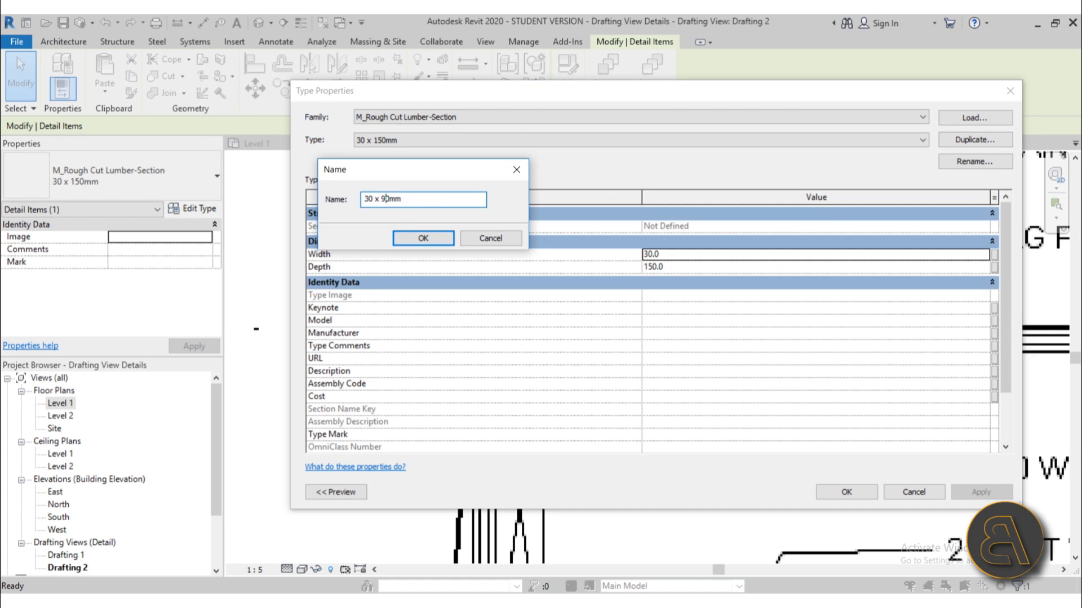
key("Return")
left_click(676, 267)
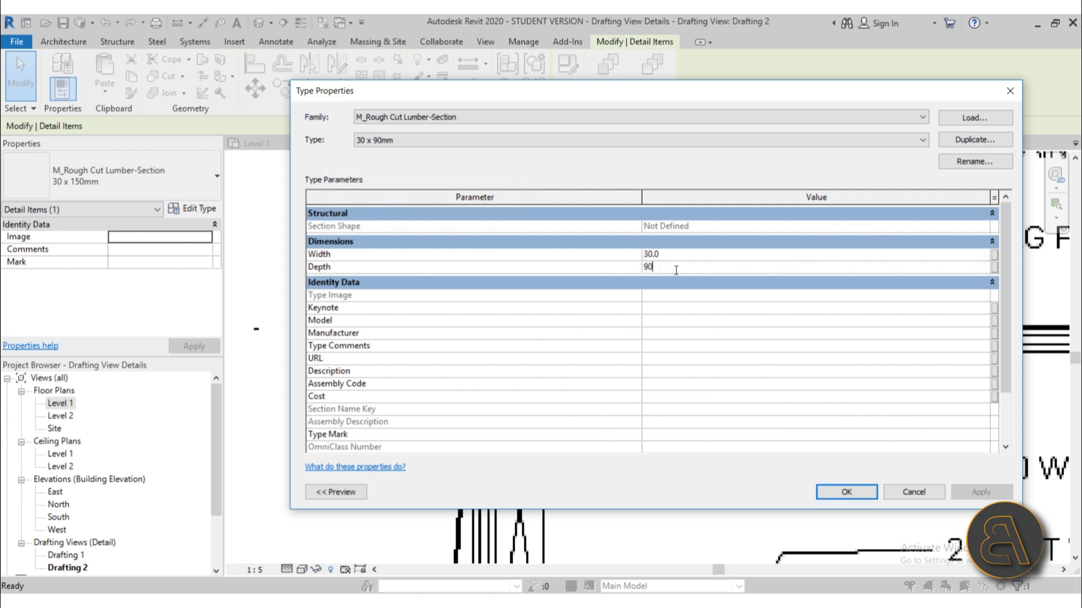
left_click(834, 494)
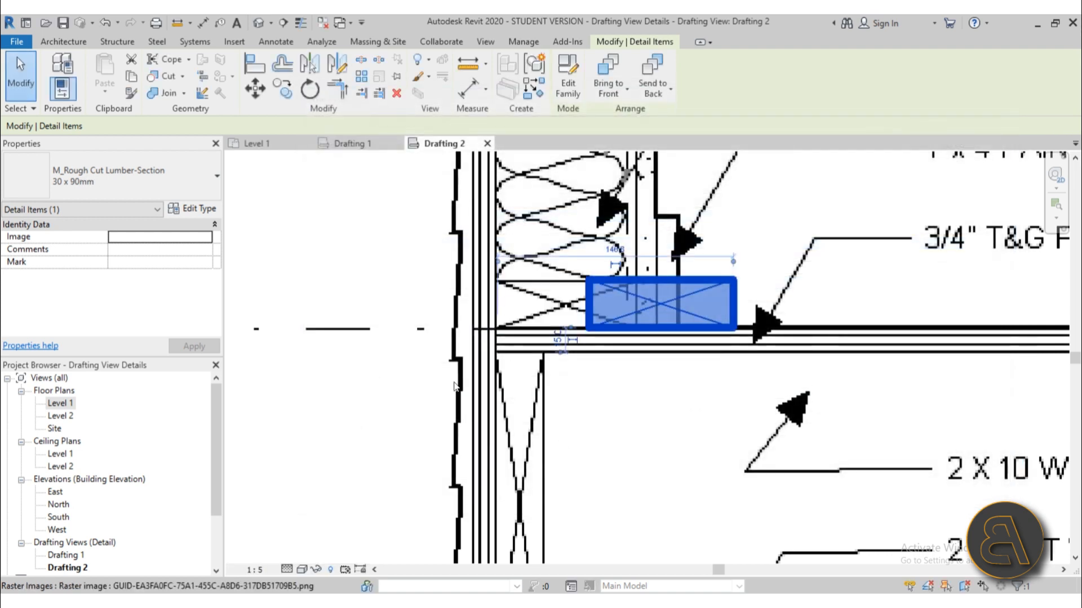
Step: Move the 30 x 90mm bottom plate to the outer corner of the stud wall on the plywood deck
scroll(606, 322, "up", 1)
left_click(258, 90)
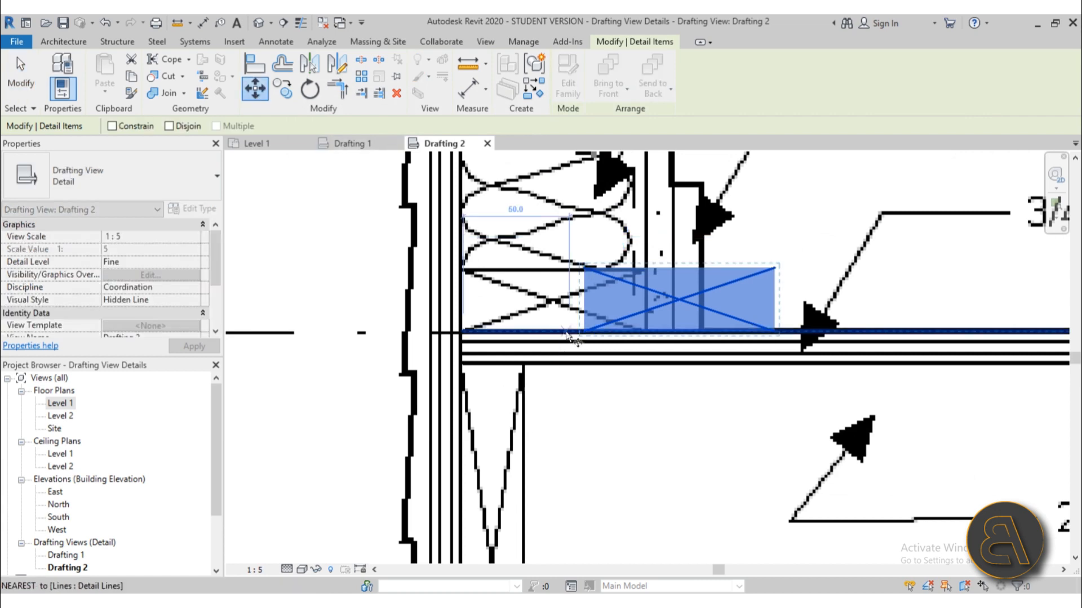
left_click(583, 328)
left_click(461, 332)
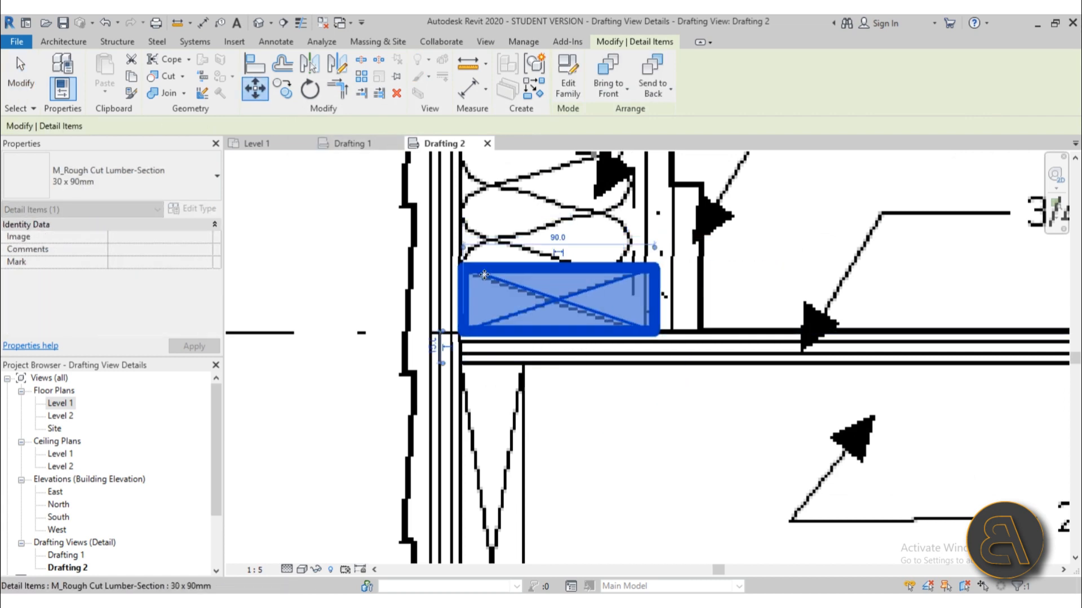
key("Escape")
Step: Measure the stud wall's width just above the bottom plate, starting from the plate's outer edge
scroll(486, 279, "down", 1)
scroll(487, 280, "up", 1)
left_click(457, 255)
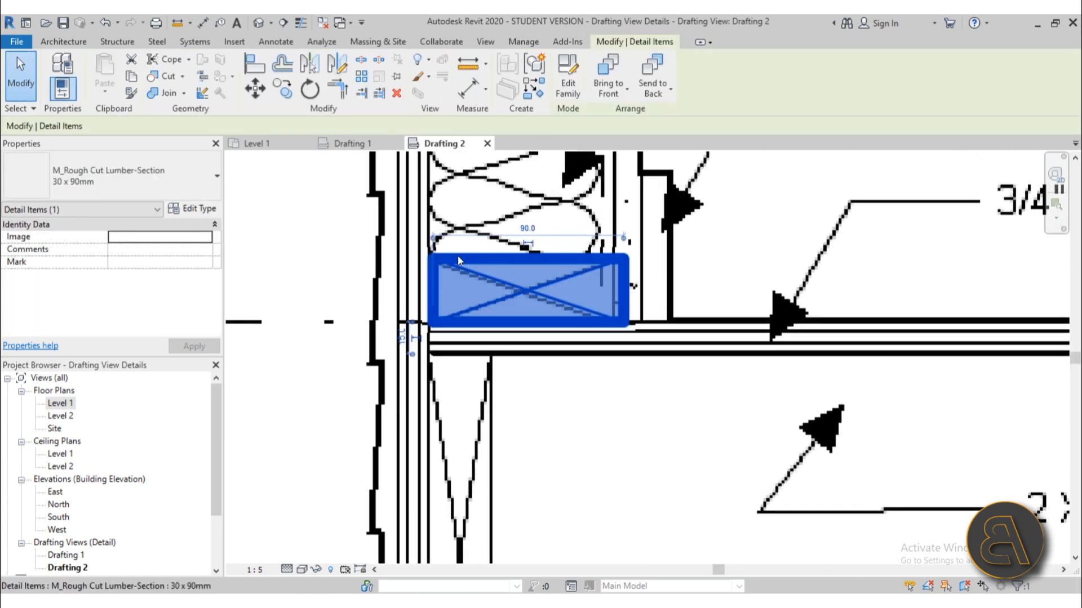
key("Escape")
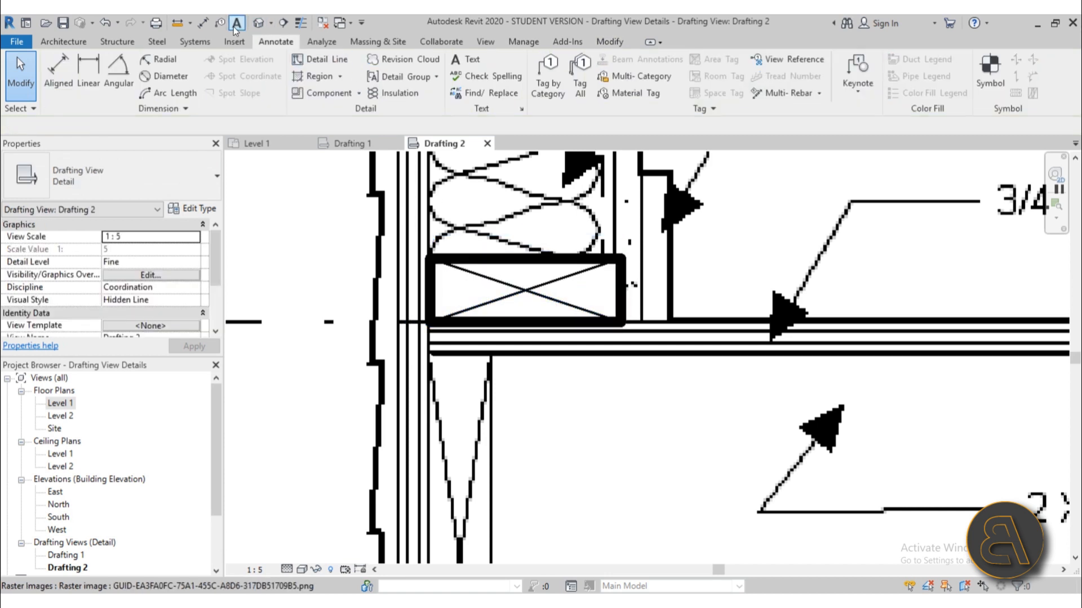
left_click(178, 22)
left_click(428, 322)
key("Escape")
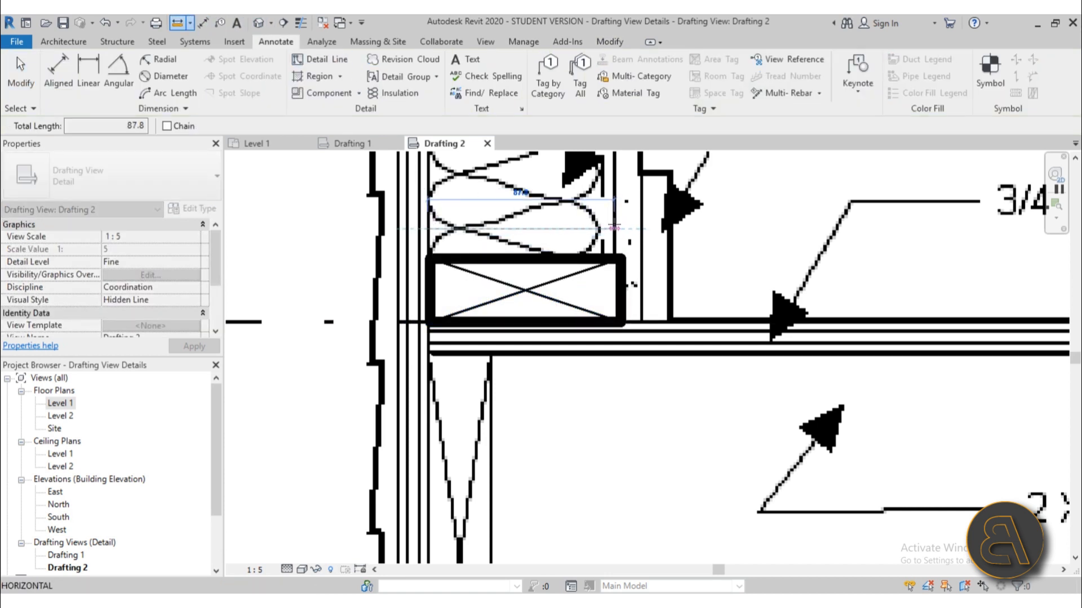
key("Escape")
key("Escape")
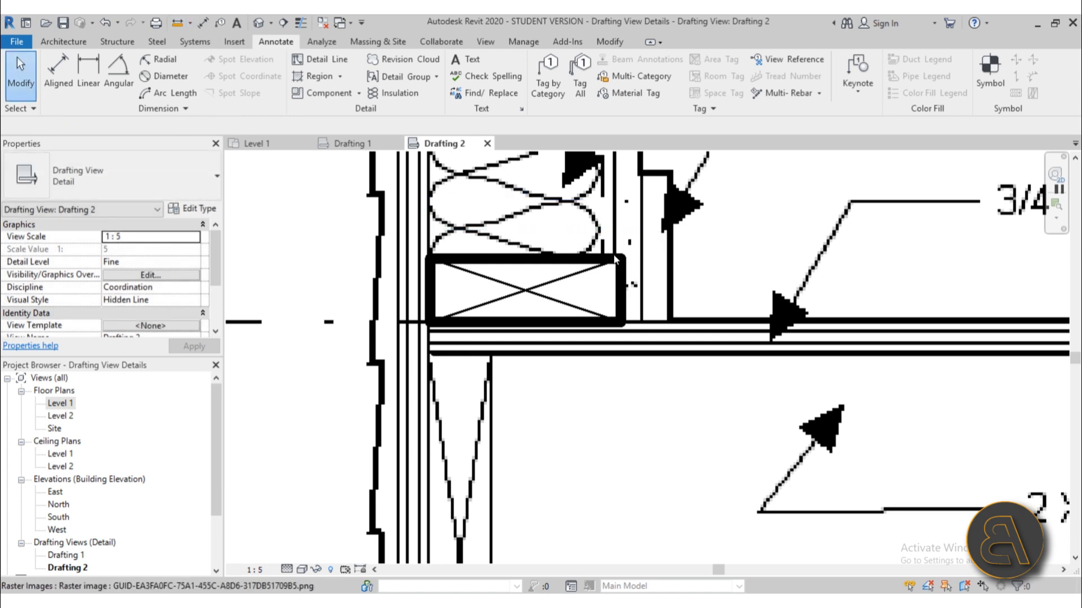
left_click(606, 265)
key("Escape")
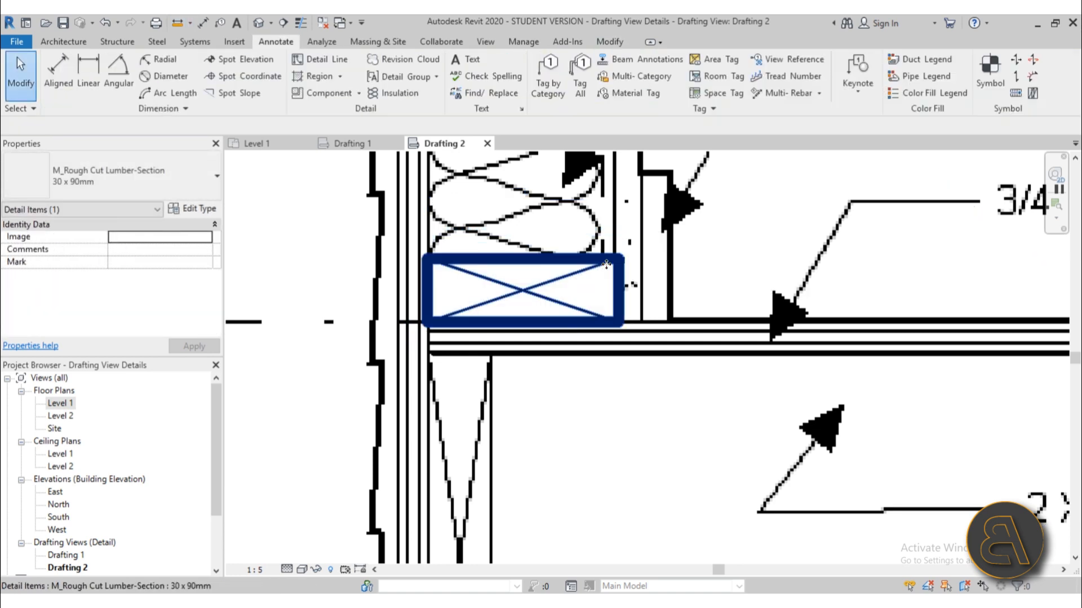
scroll(606, 265, "down", 3)
middle_click_drag(587, 355, 517, 316)
left_click(490, 249)
key("Escape")
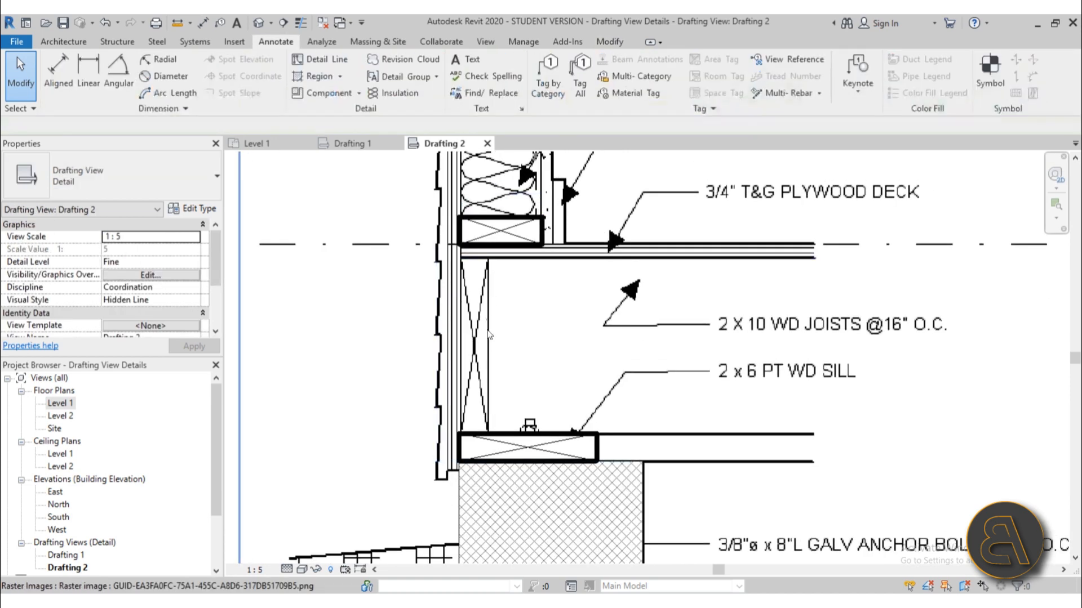
scroll(487, 293, "down", 1)
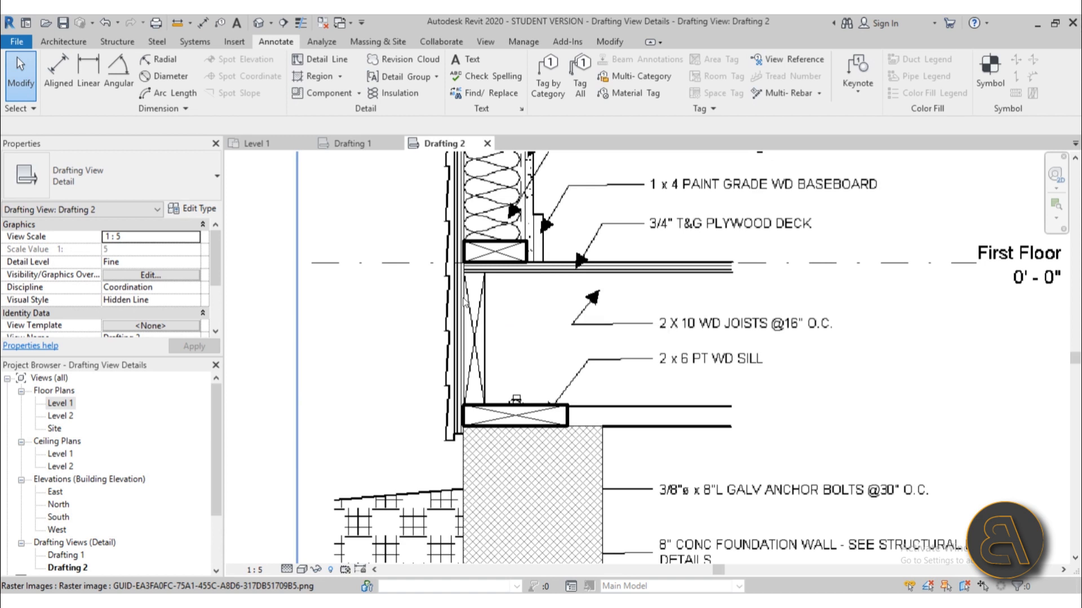
left_click(516, 401)
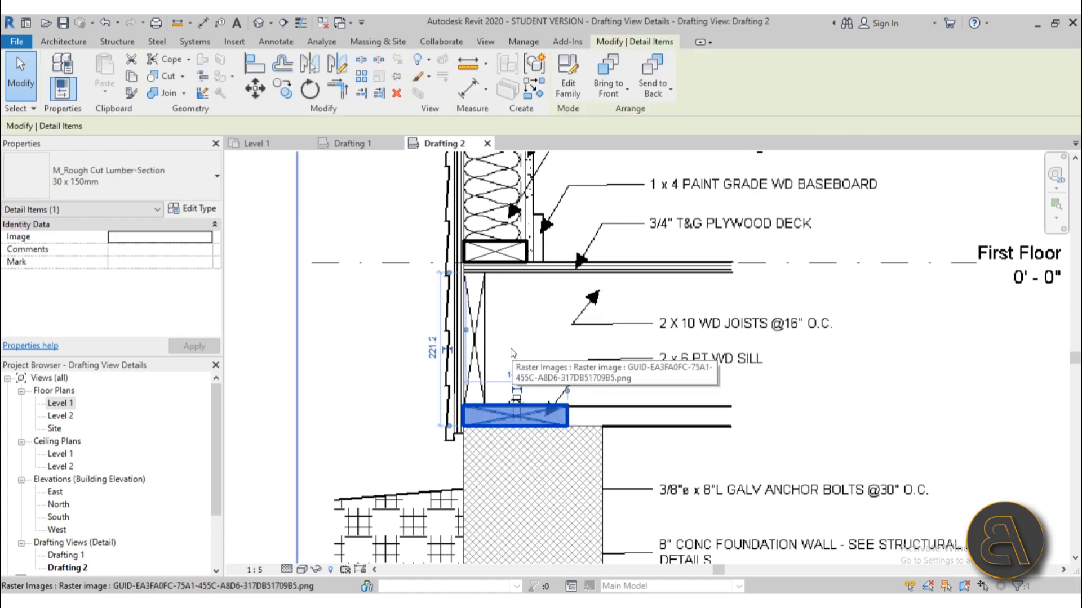
left_click(510, 348)
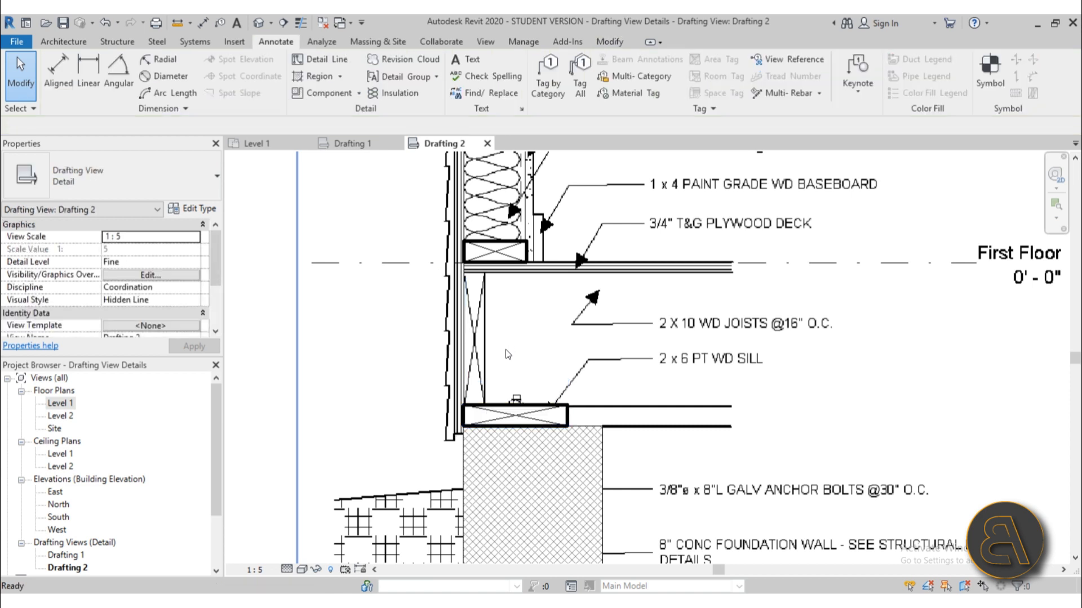
left_click(499, 415)
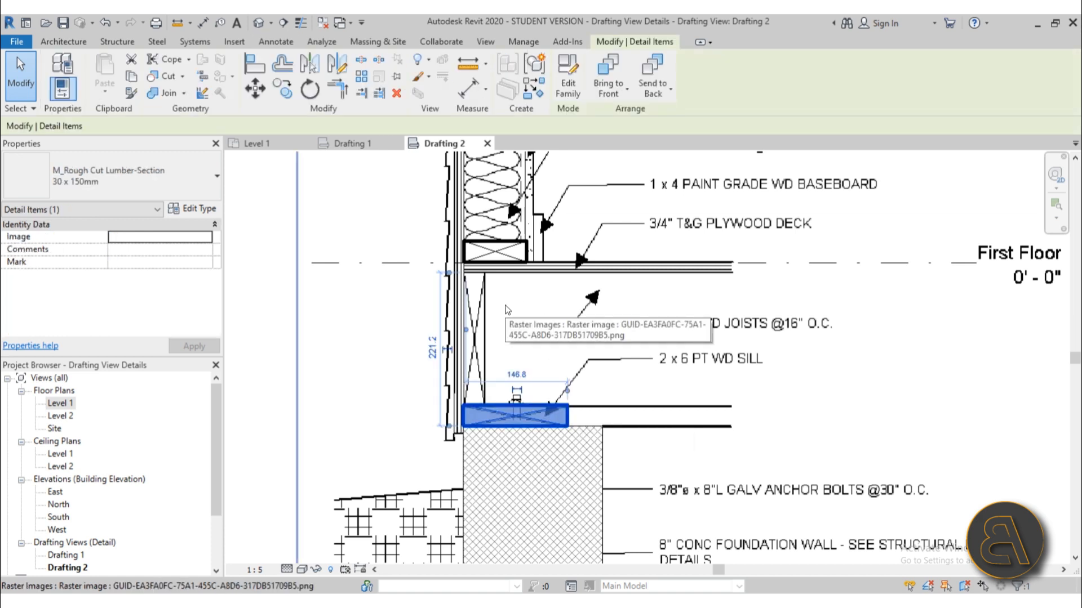
key("Escape")
left_click(535, 407)
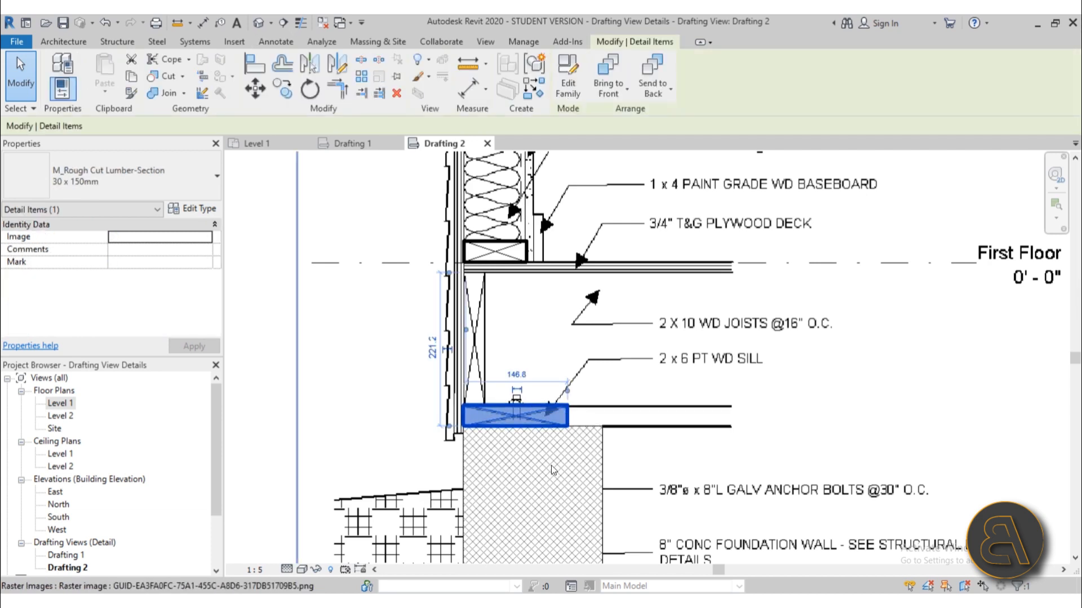
key("Escape")
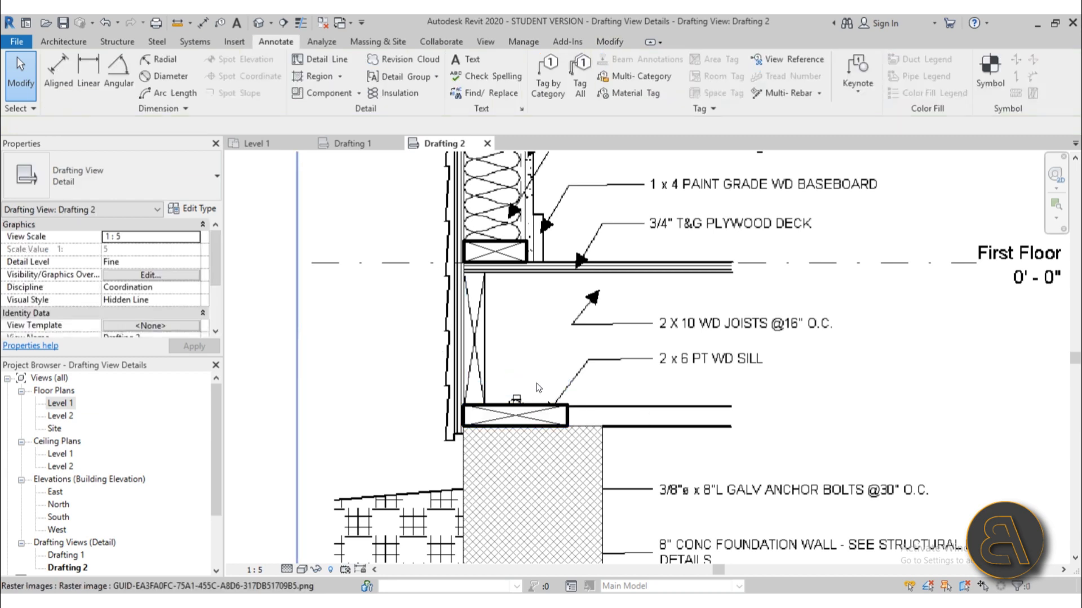
Step: Temporarily hide the foundation wall's concrete filled region in the drafting view
middle_click_drag(568, 401, 562, 284)
scroll(527, 262, "up", 5)
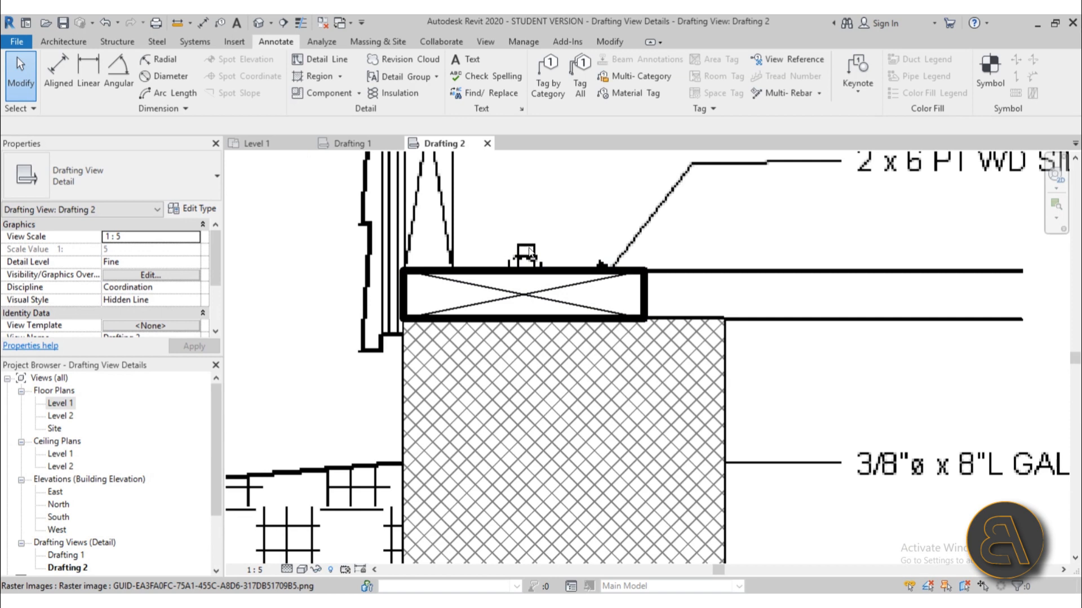
scroll(535, 248, "down", 5)
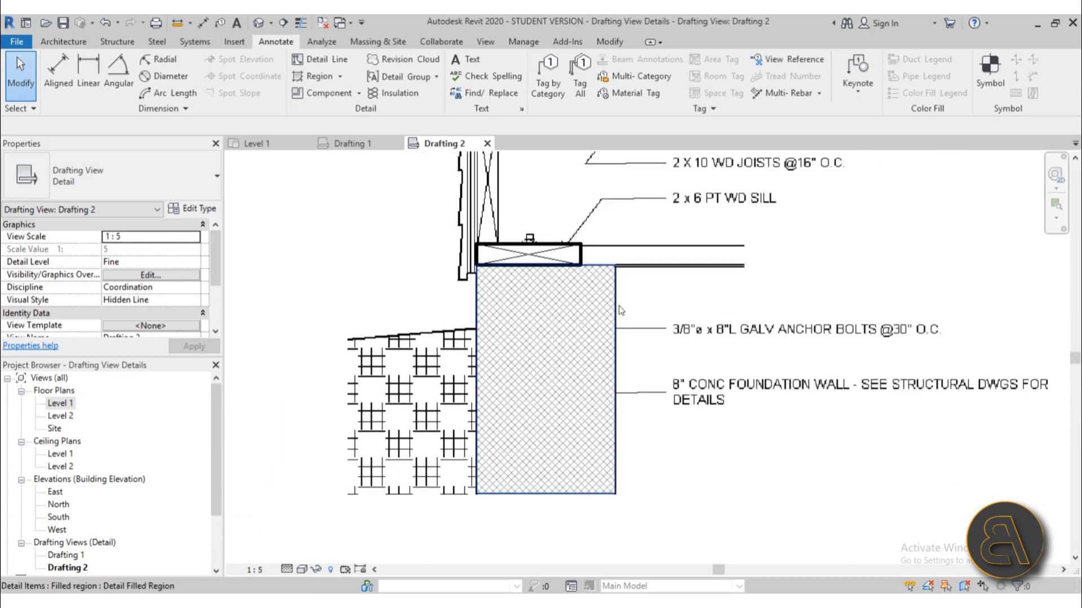
left_click(619, 305)
left_click(316, 570)
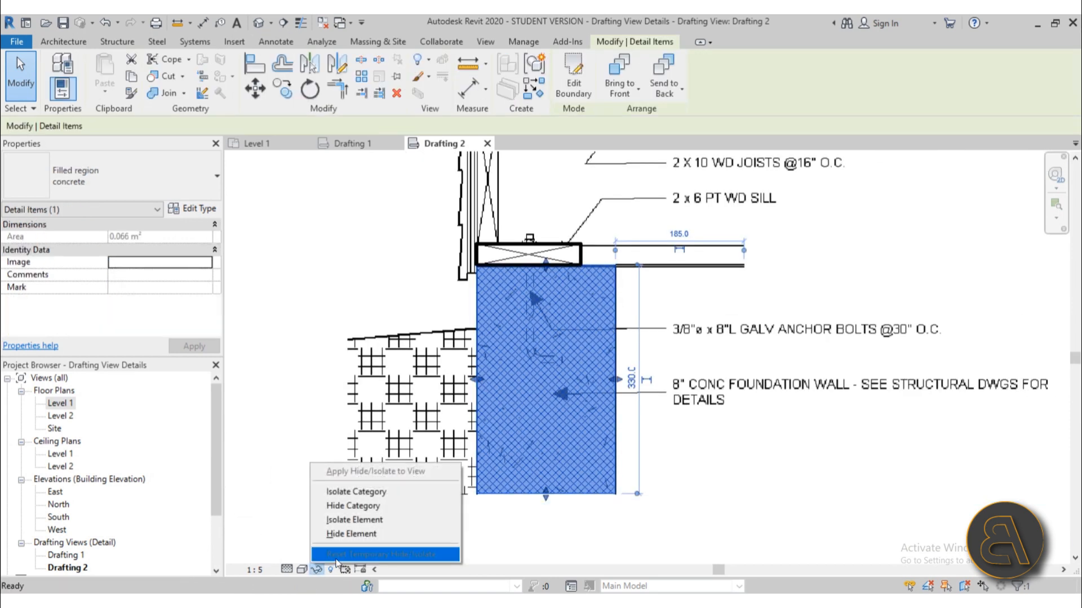
left_click(366, 536)
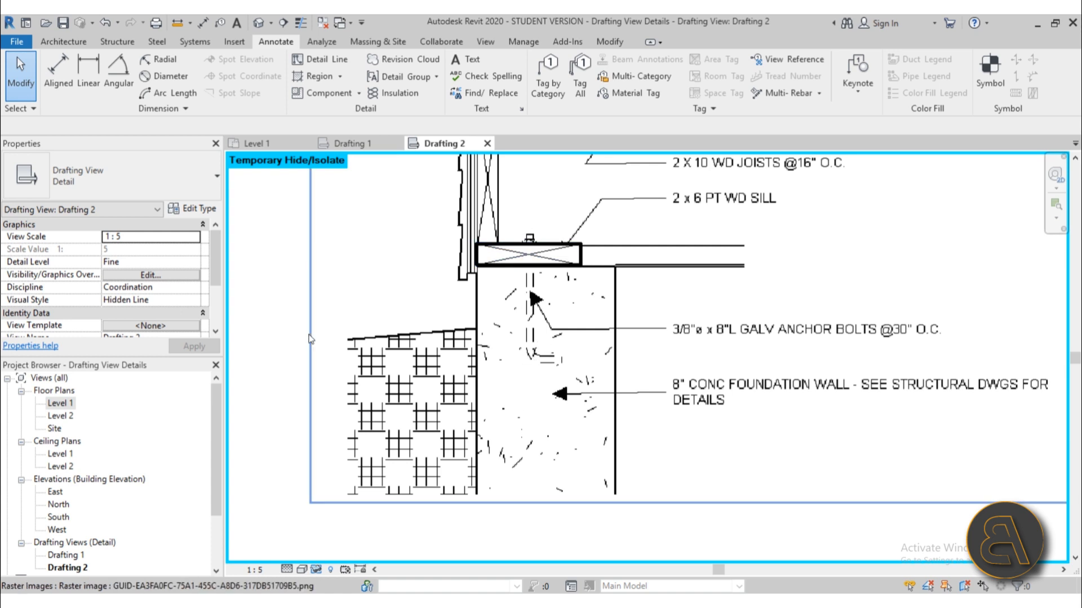
Step: Begin loading a new detail component family and browse to the Div 05-Metals folder of the Detail Items library
scroll(515, 247, "up", 2)
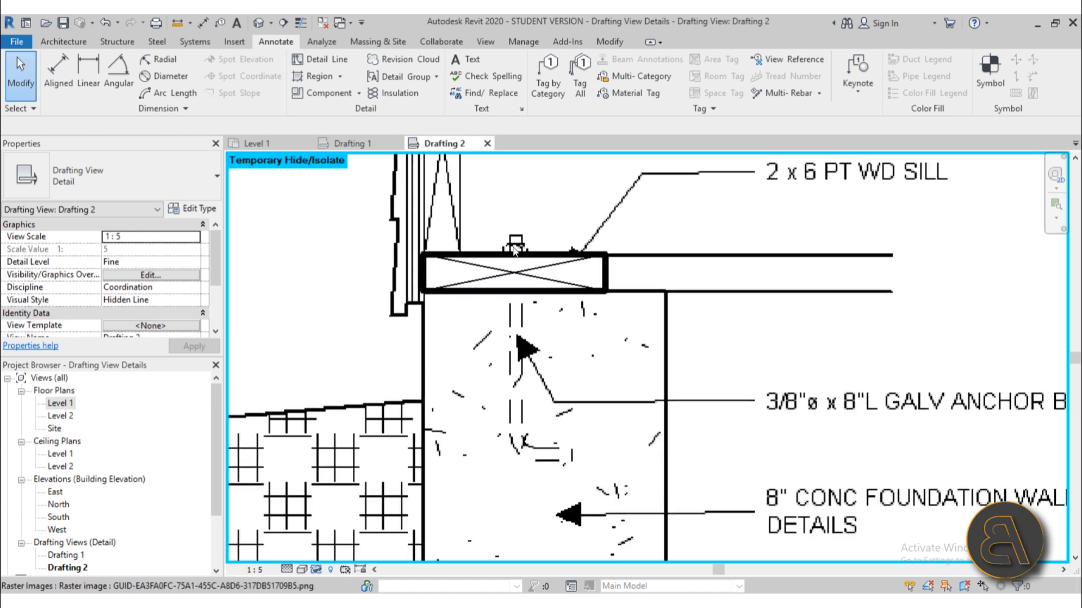
scroll(514, 249, "up", 2)
scroll(516, 221, "down", 2)
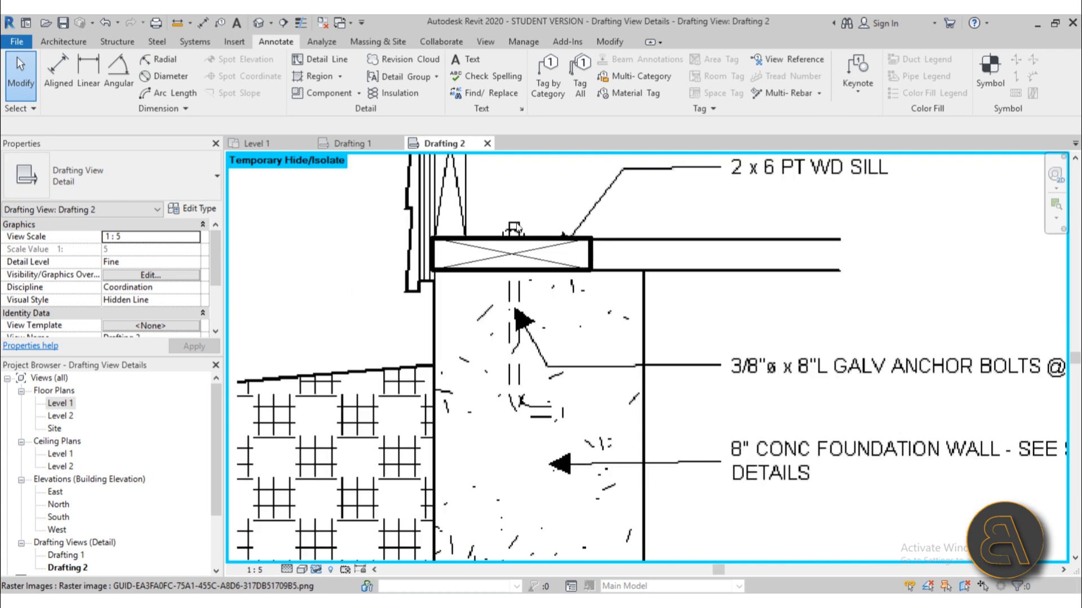
scroll(527, 241, "down", 2)
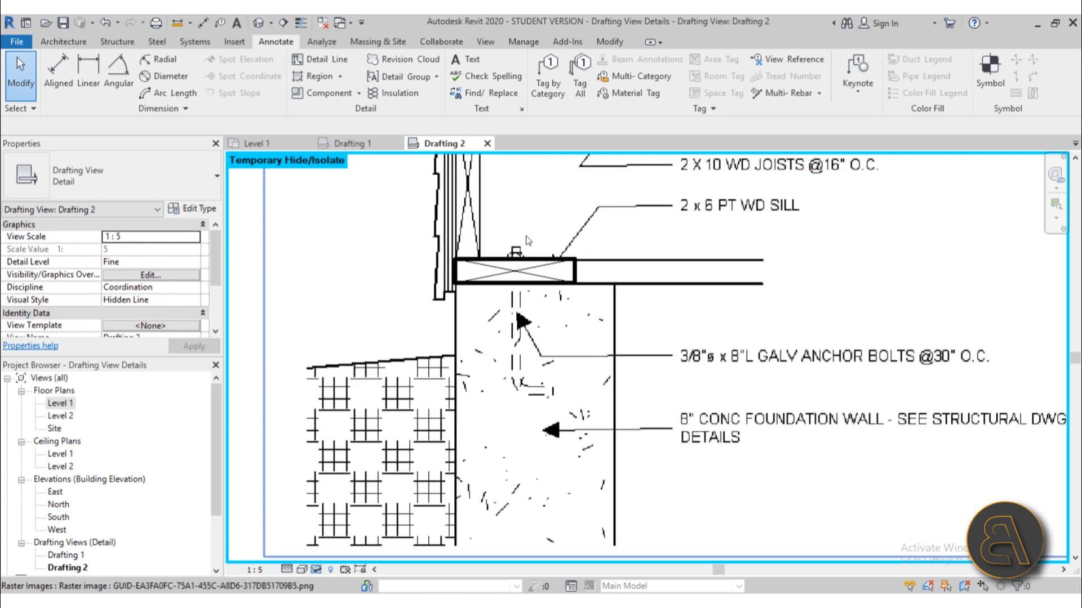
left_click(307, 94)
left_click(567, 85)
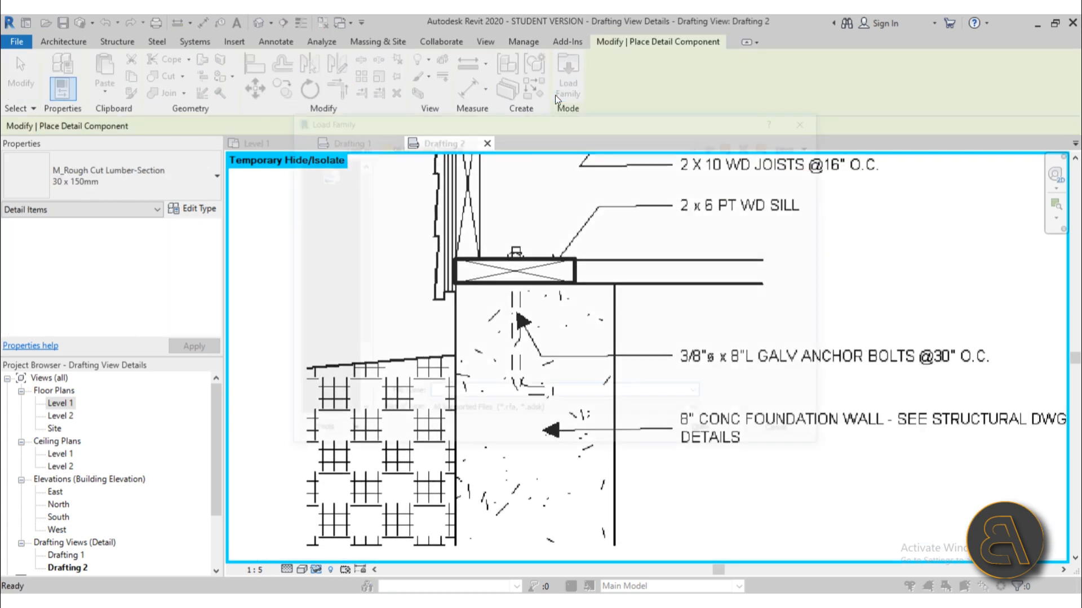
left_click(735, 146)
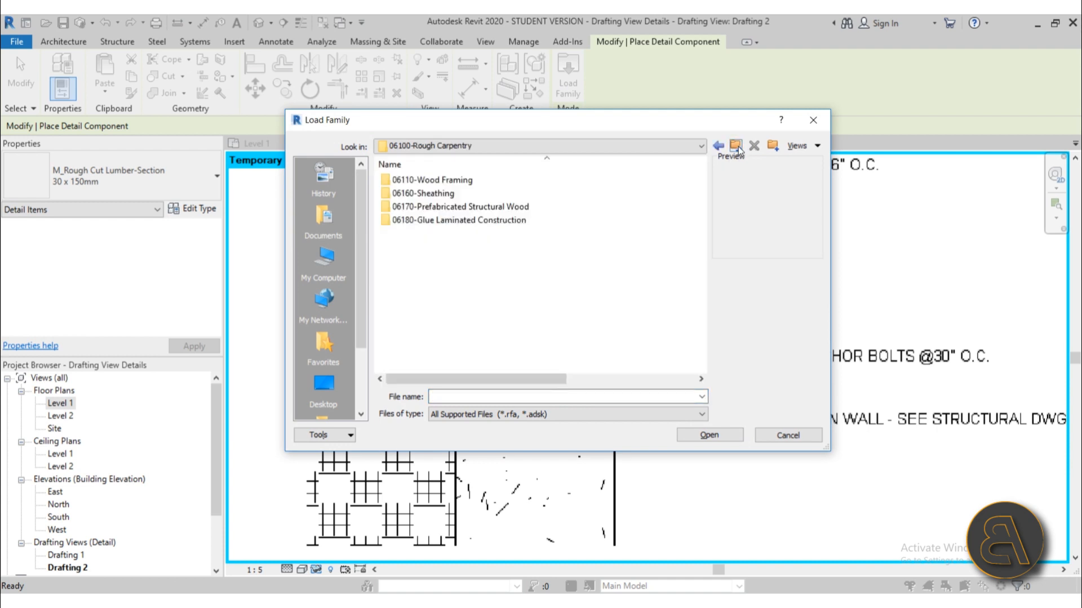
left_click(735, 146)
left_click(736, 146)
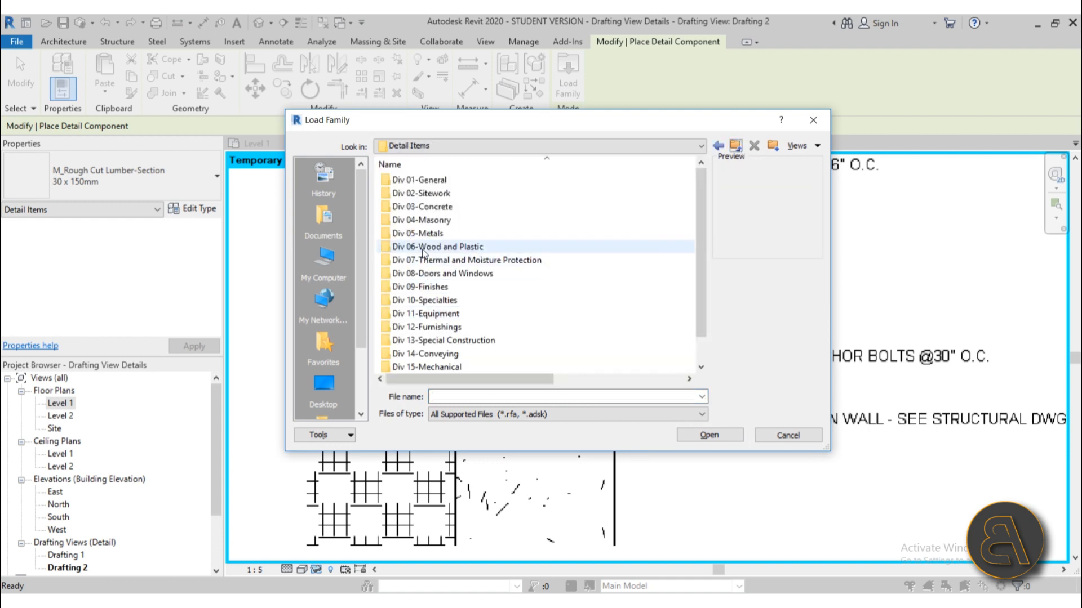
double_click(422, 234)
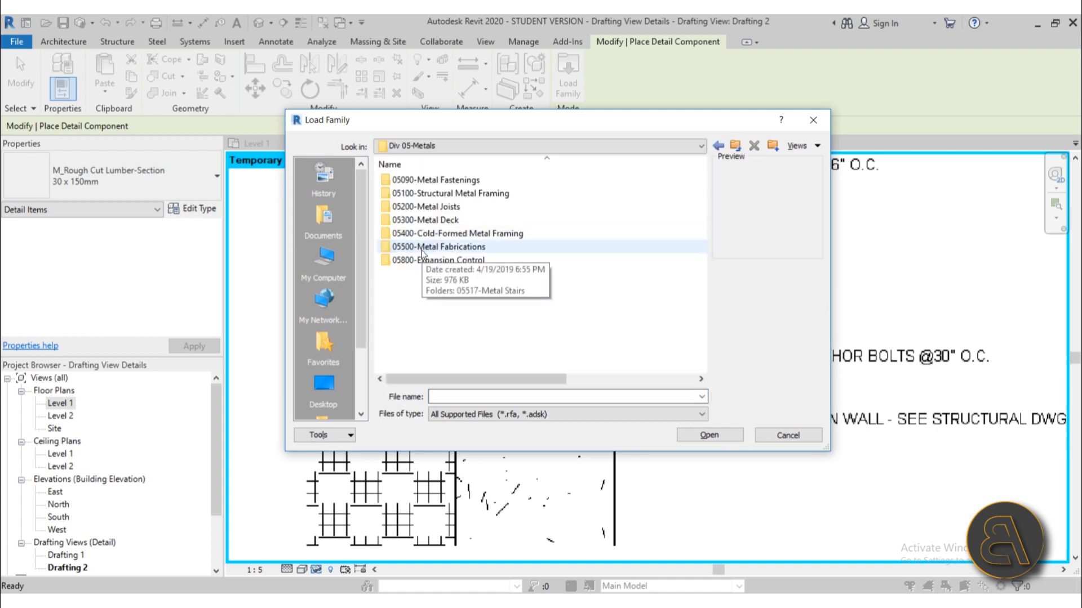
left_click(421, 247)
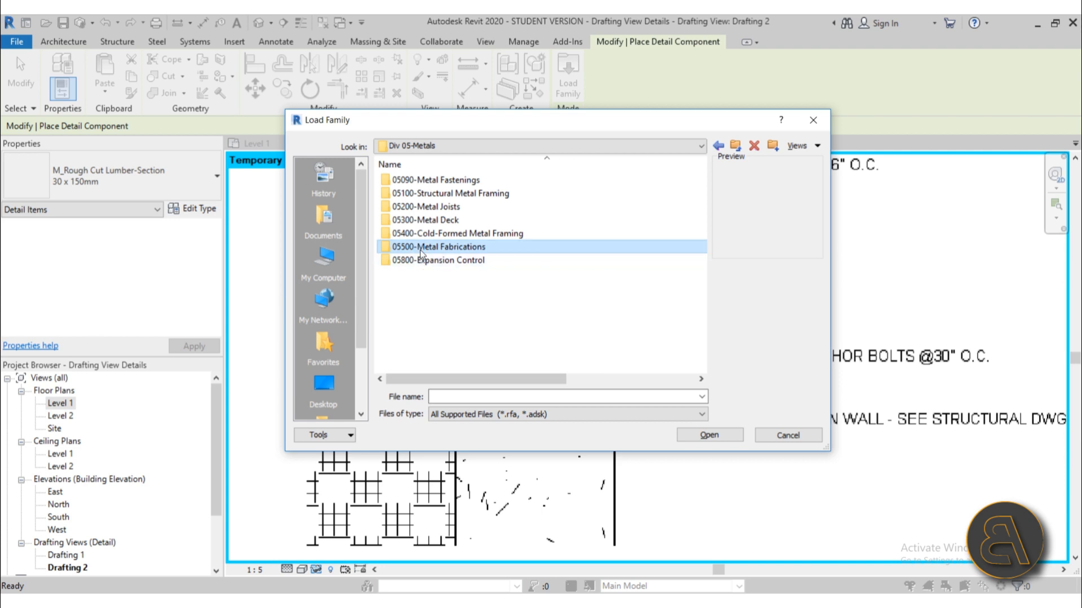
double_click(420, 250)
double_click(432, 180)
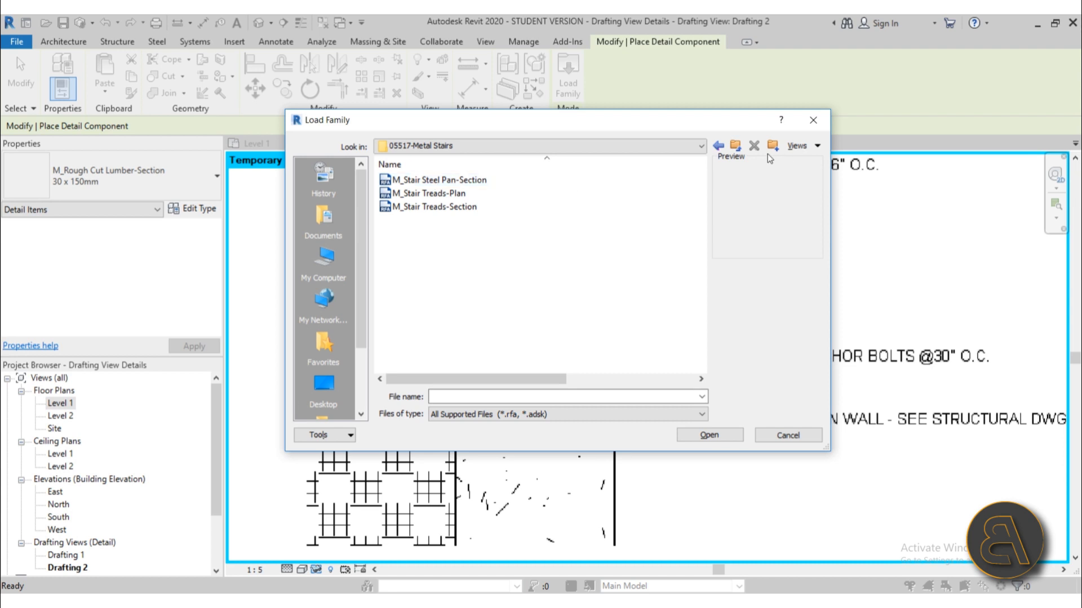
double_click(735, 145)
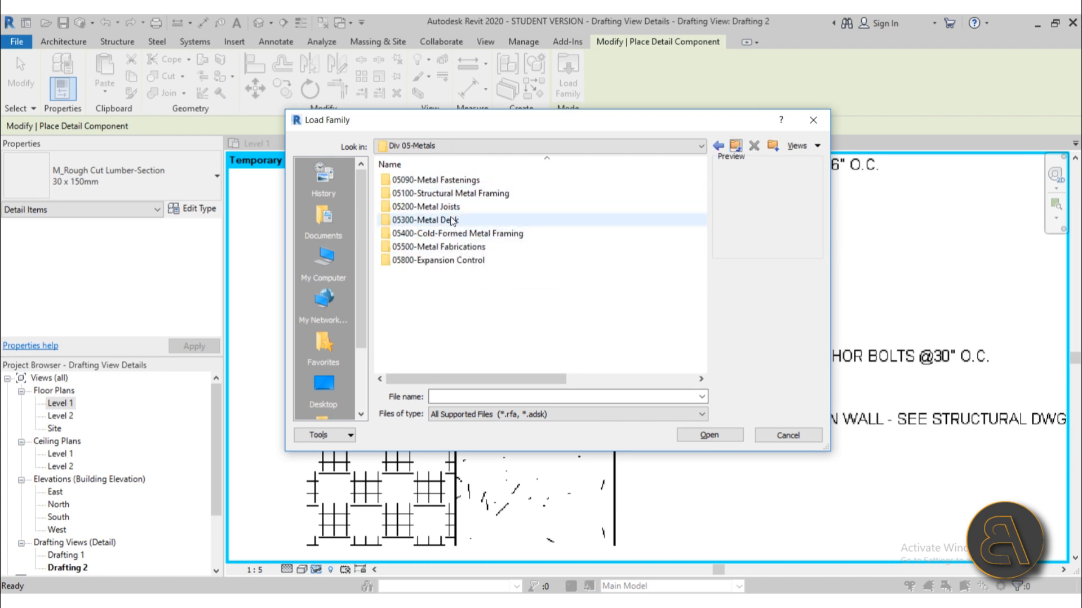
Step: Load the M_Anchor Bolts Hook-Side family from the 05090-Metal Fastenings folder
double_click(451, 180)
left_click(432, 193)
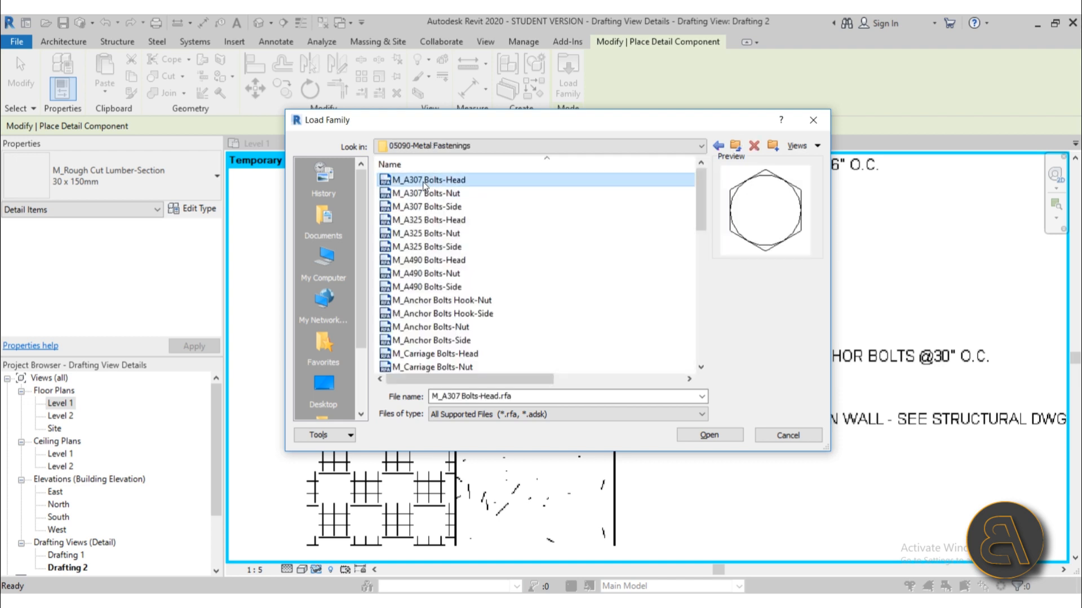
scroll(427, 270, "down", 2)
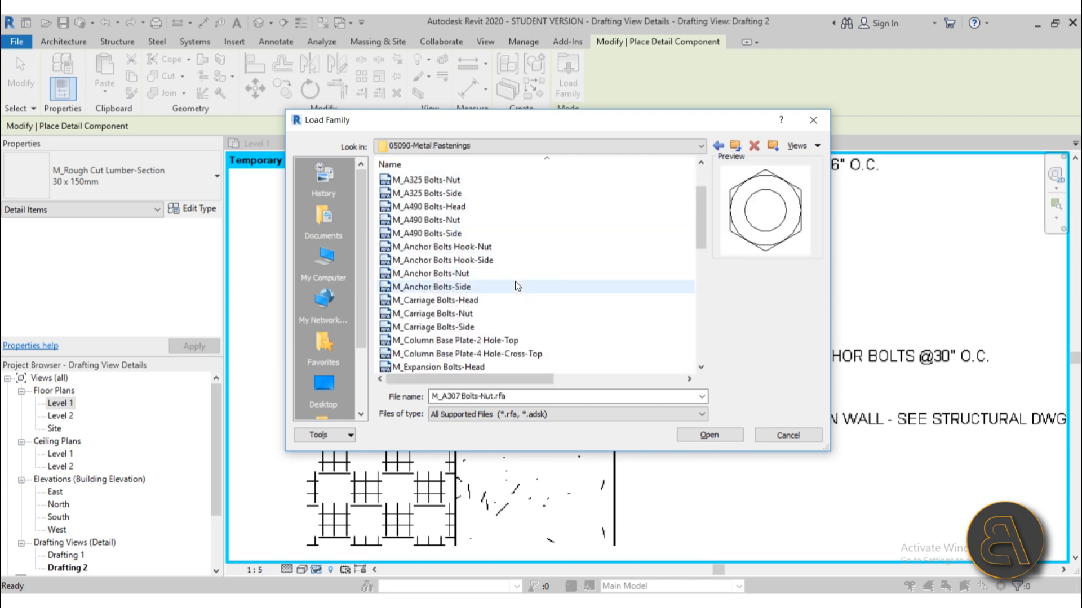
scroll(515, 281, "down", 1)
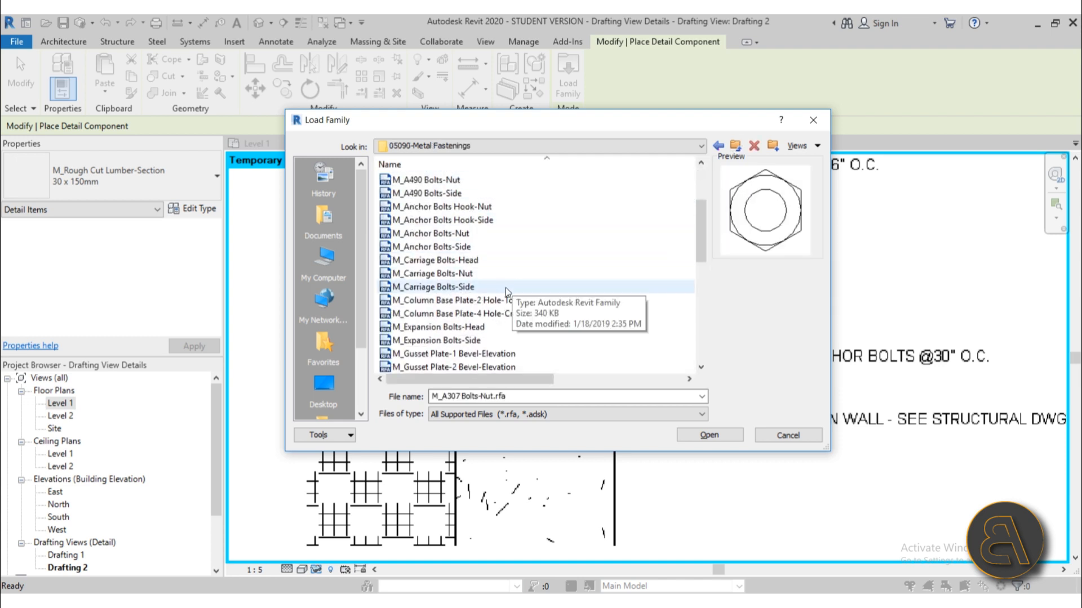
left_click(457, 259)
left_click(444, 246)
left_click(440, 233)
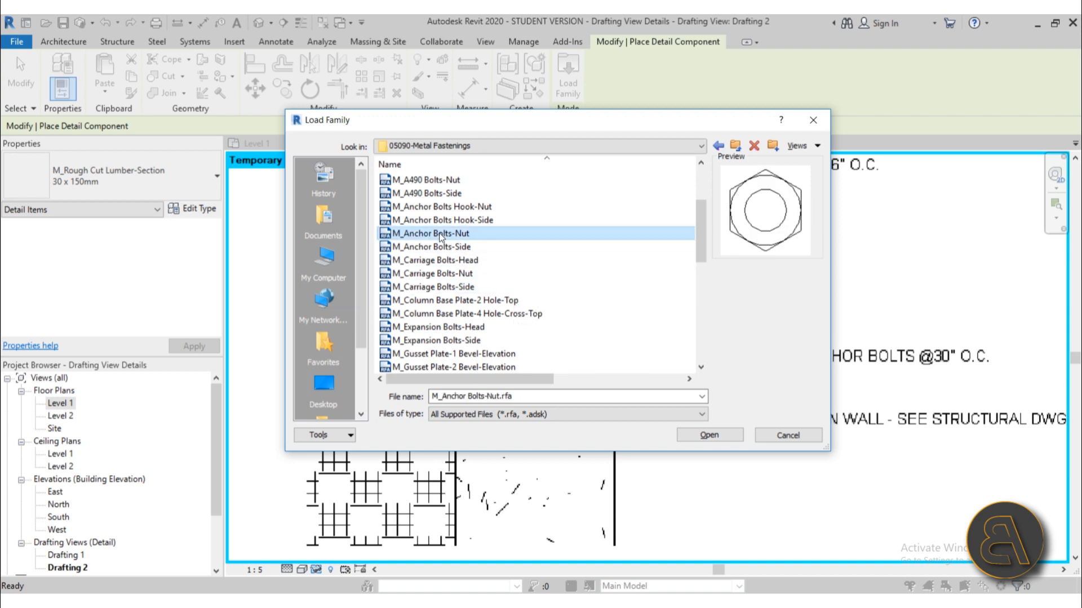
left_click(438, 221)
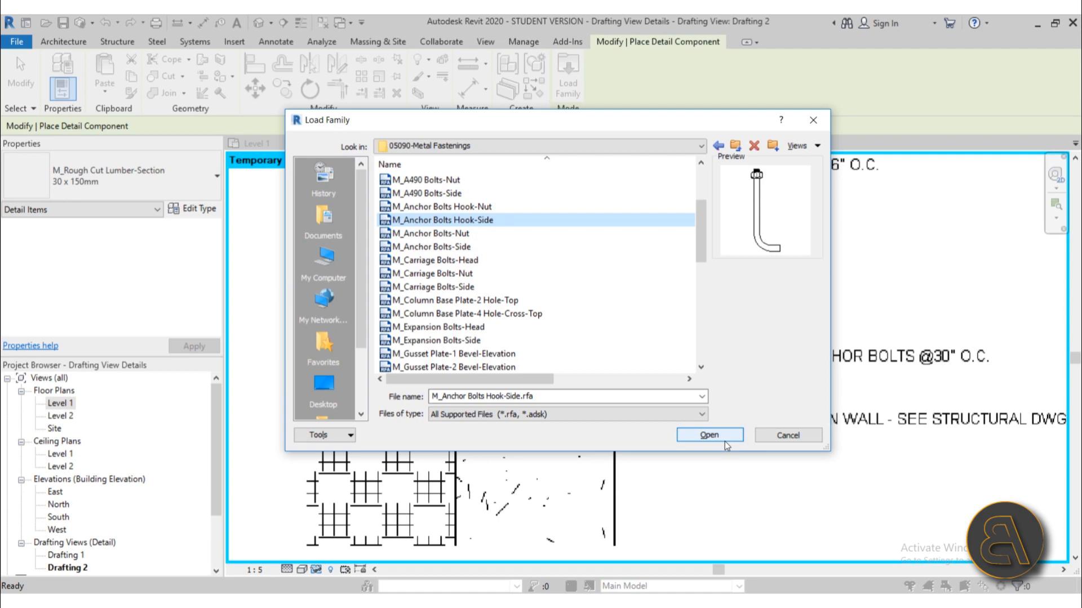
left_click(709, 435)
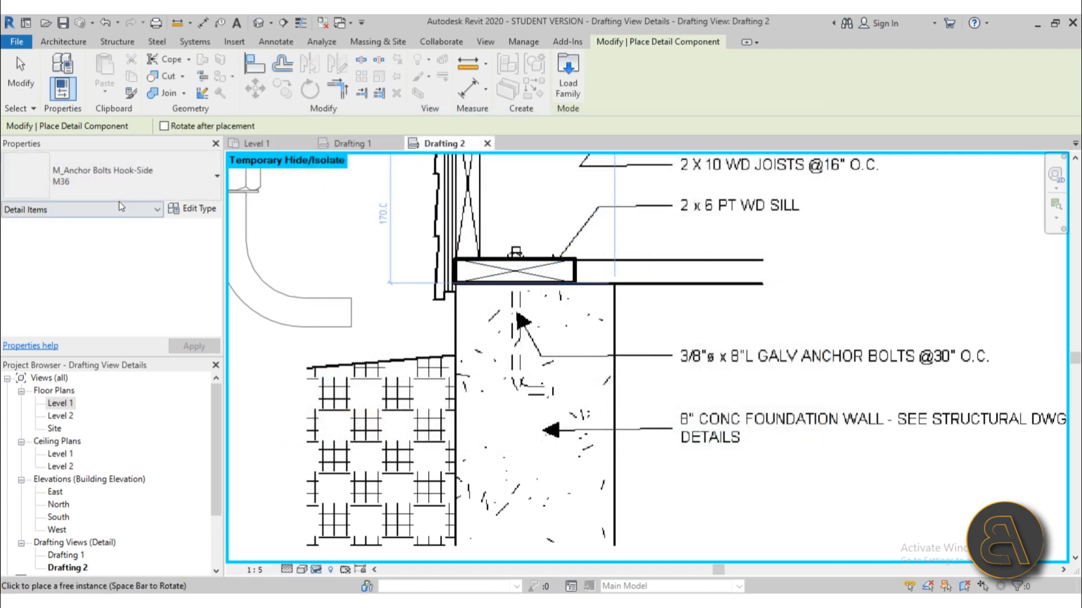
Step: Place an M10 hooked anchor bolt at the midpoint of the sill plate's lower edge
left_click(107, 181)
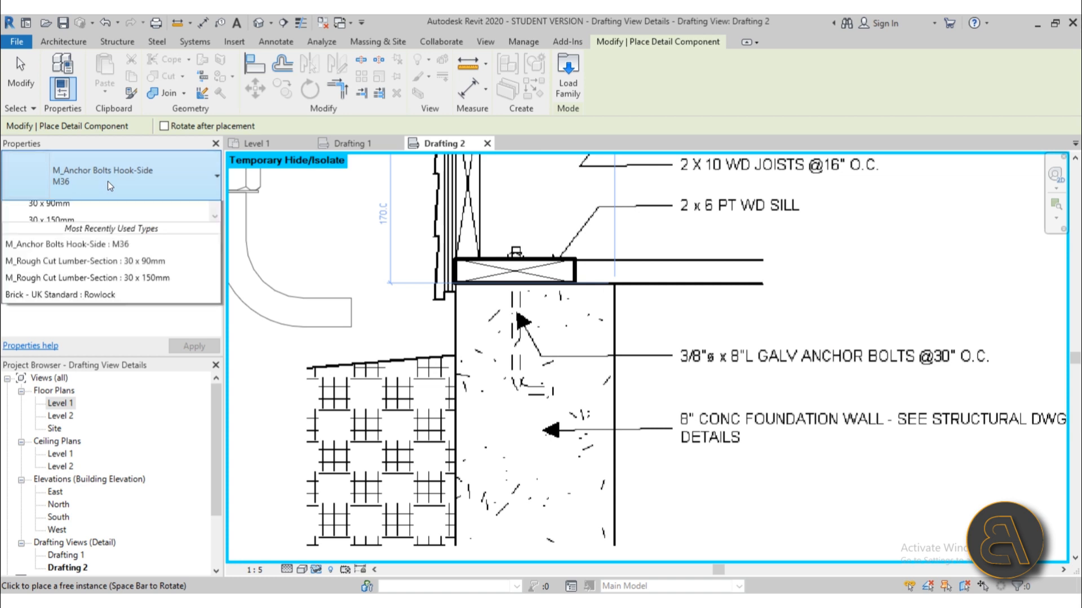
left_click(99, 256)
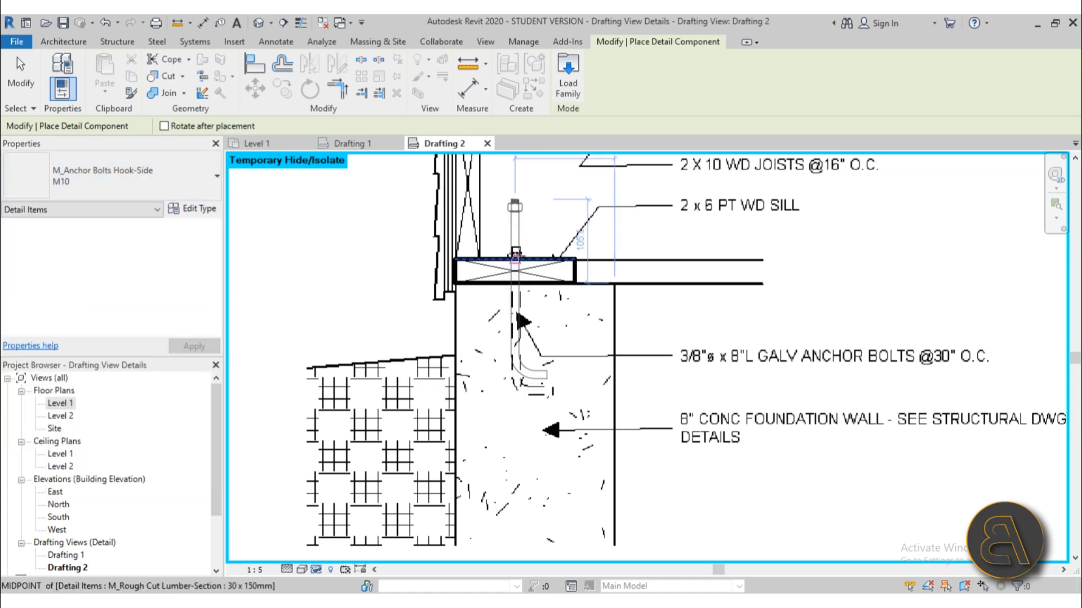
left_click(515, 282)
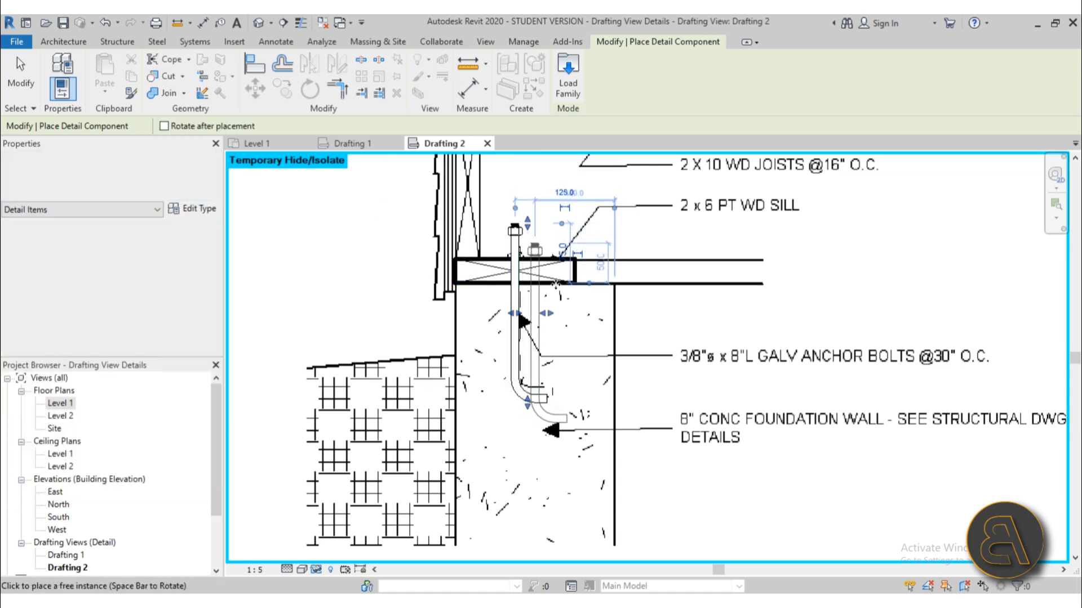
key("Escape")
Step: Lower the anchor bolt's top end until its nut rests on the sill plate, making the bolt about 199 mm long
scroll(515, 245, "up", 4)
left_click(515, 245)
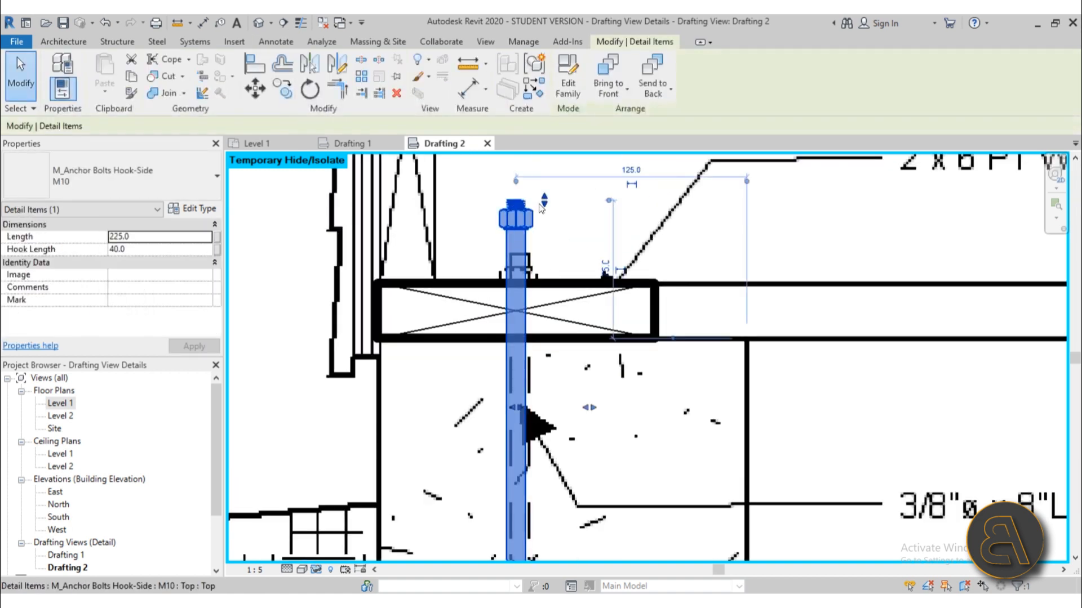
left_click_drag(544, 207, 559, 229)
scroll(541, 255, "up", 5)
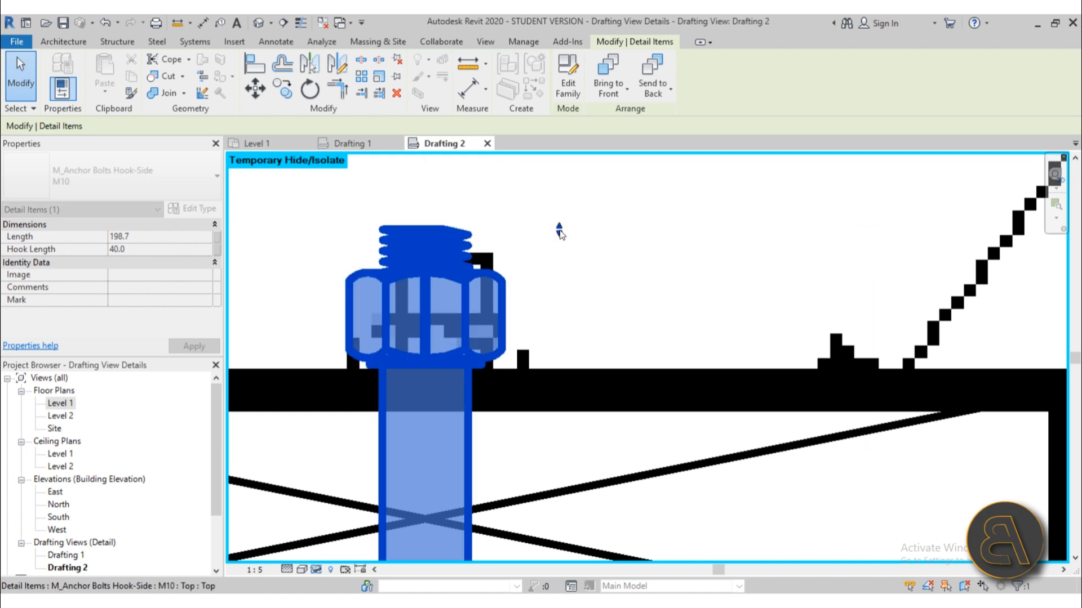
scroll(557, 232, "down", 3)
scroll(558, 233, "down", 1)
key("Escape")
Step: Fit the anchor bolt over the traced one by shifting it slightly inward, with a length of about 188 mm and a hook of about 48 mm
scroll(549, 331, "down", 3)
middle_click_drag(549, 331, 530, 241)
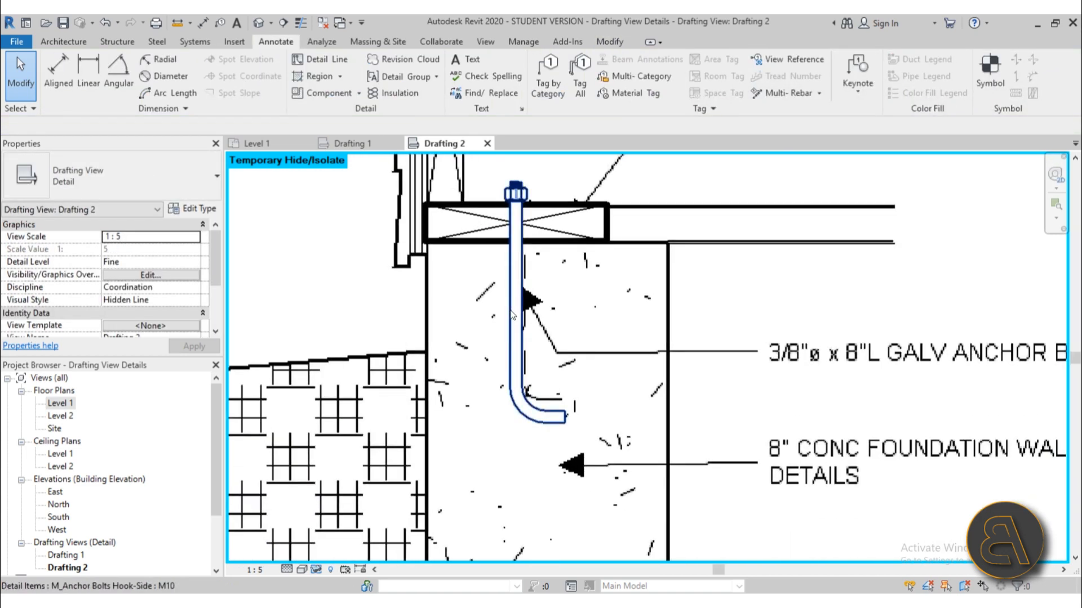
left_click(521, 311)
left_click_drag(521, 312, 524, 312)
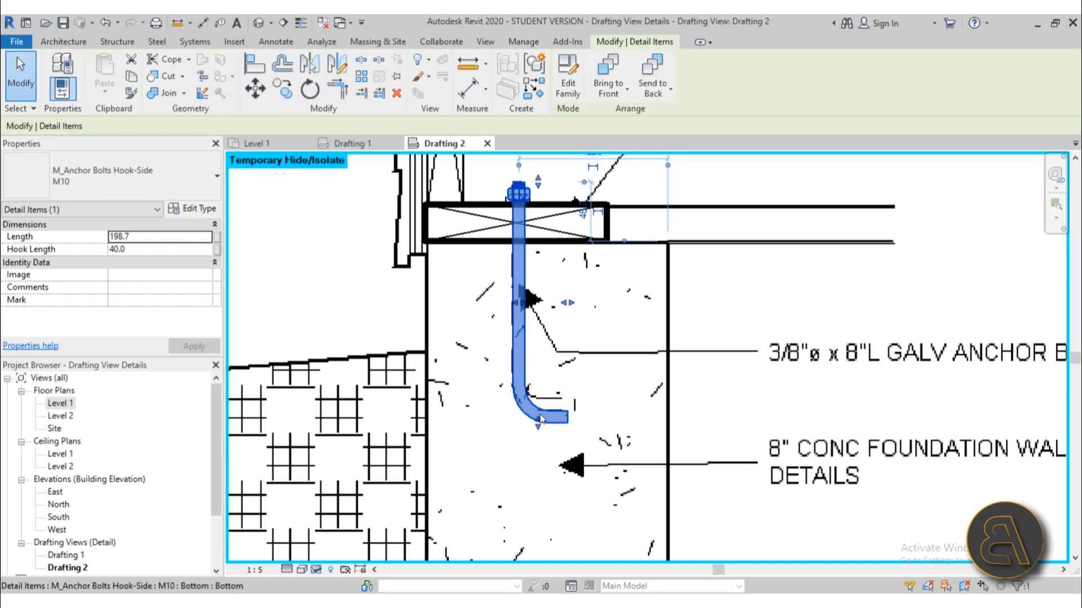
left_click_drag(540, 417, 540, 413)
left_click_drag(568, 296, 579, 307)
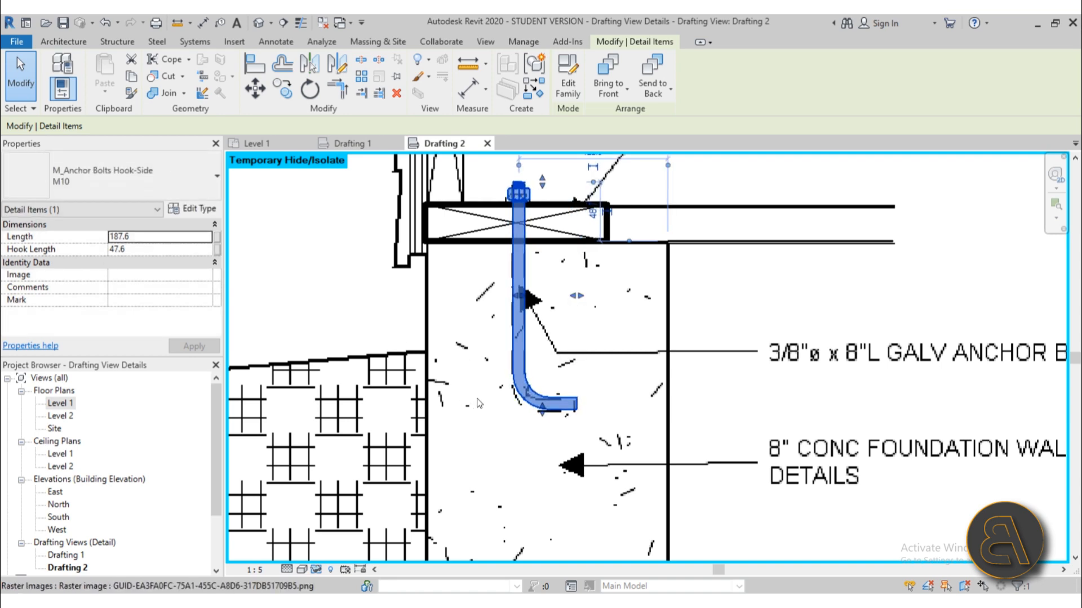
Step: Reset the temporary hide/isolate to bring back the foundation wall's concrete filled region
scroll(478, 404, "down", 4)
left_click(641, 419)
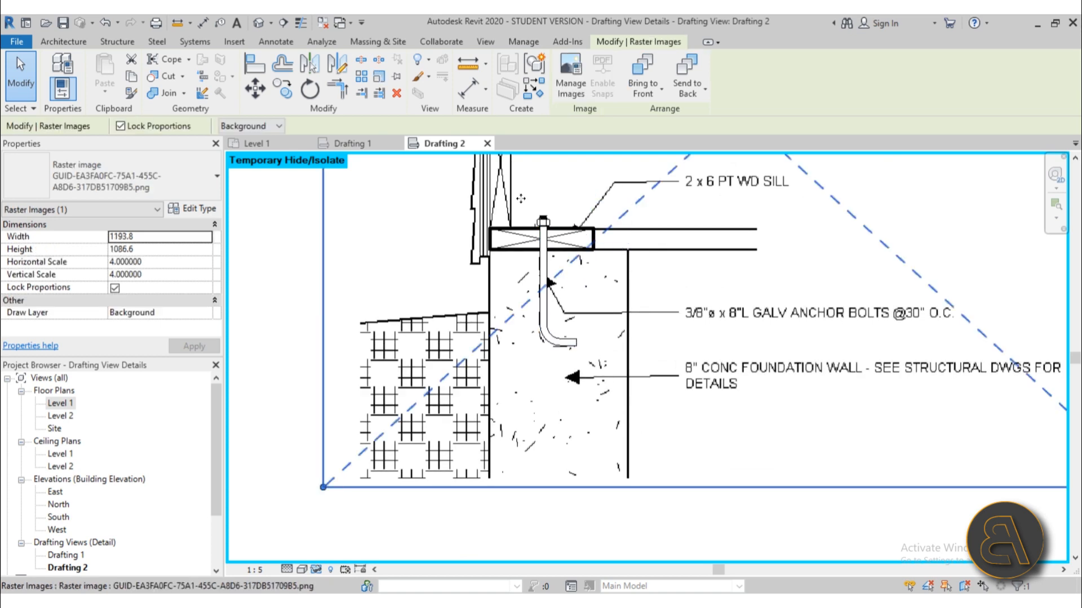
scroll(523, 217, "up", 7)
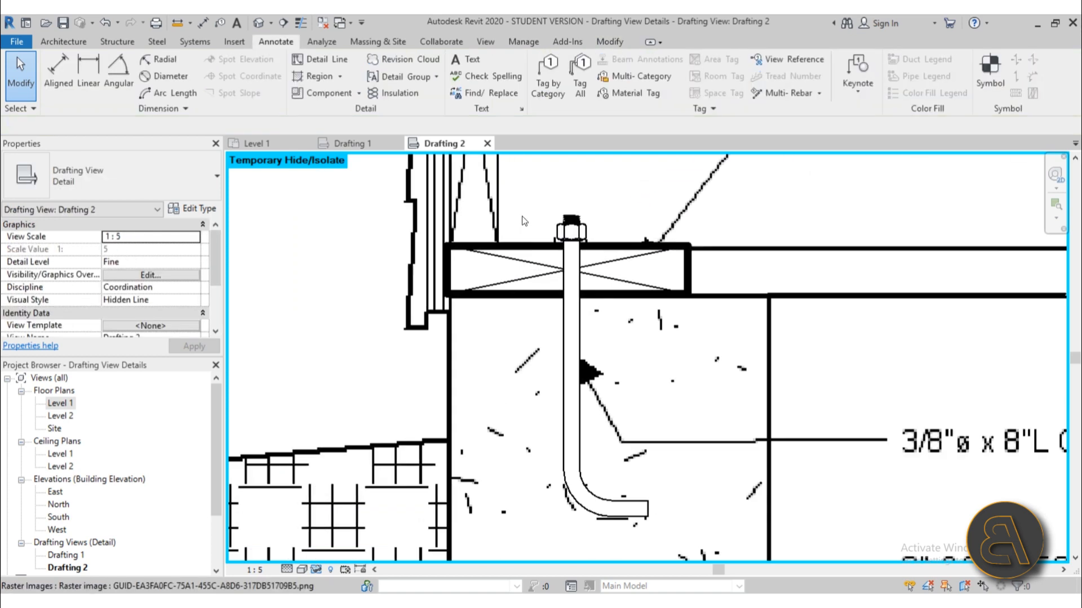
scroll(531, 205, "down", 6)
left_click(517, 225)
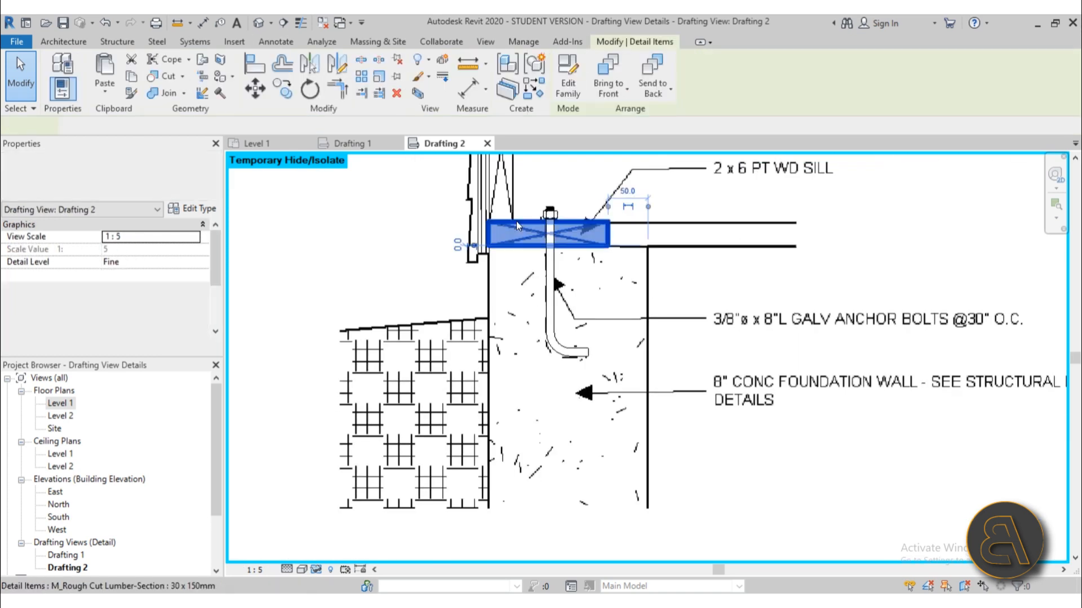
key("Escape")
left_click(316, 570)
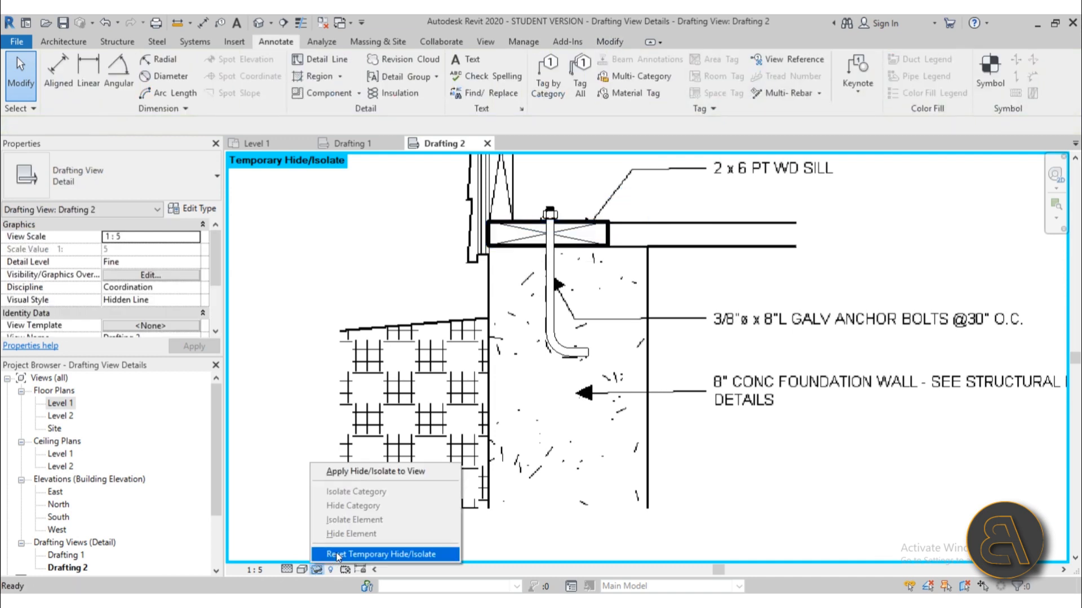
left_click(348, 554)
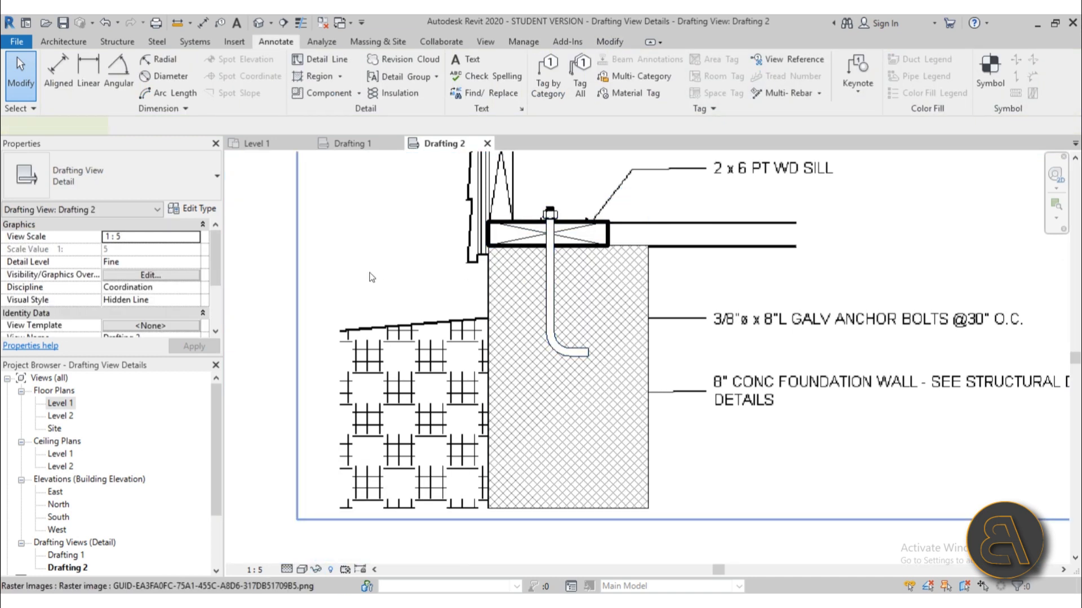
left_click(551, 246)
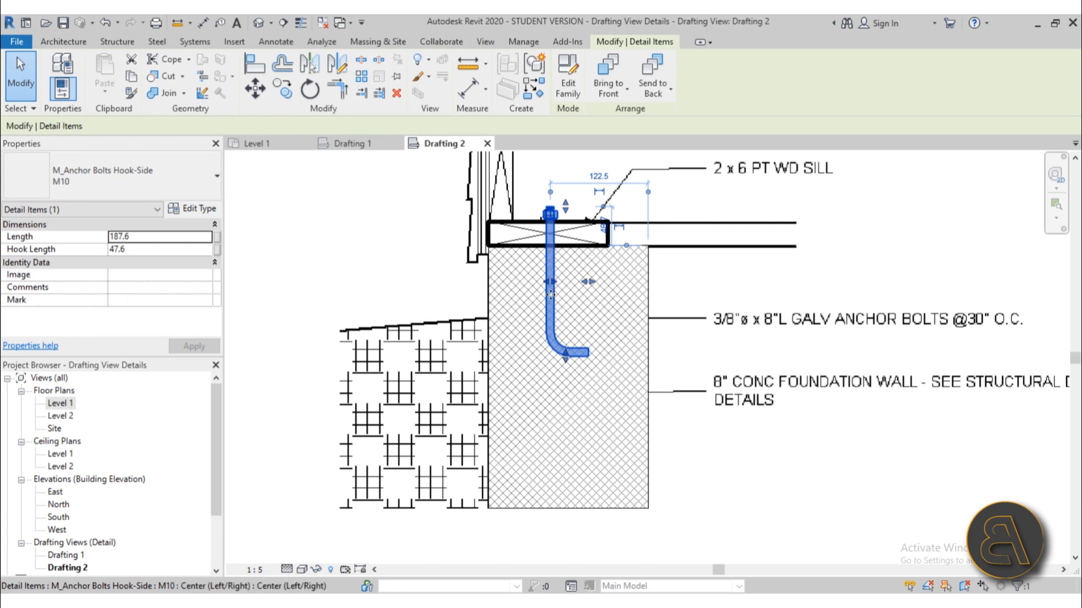
key("Escape")
left_click(617, 308)
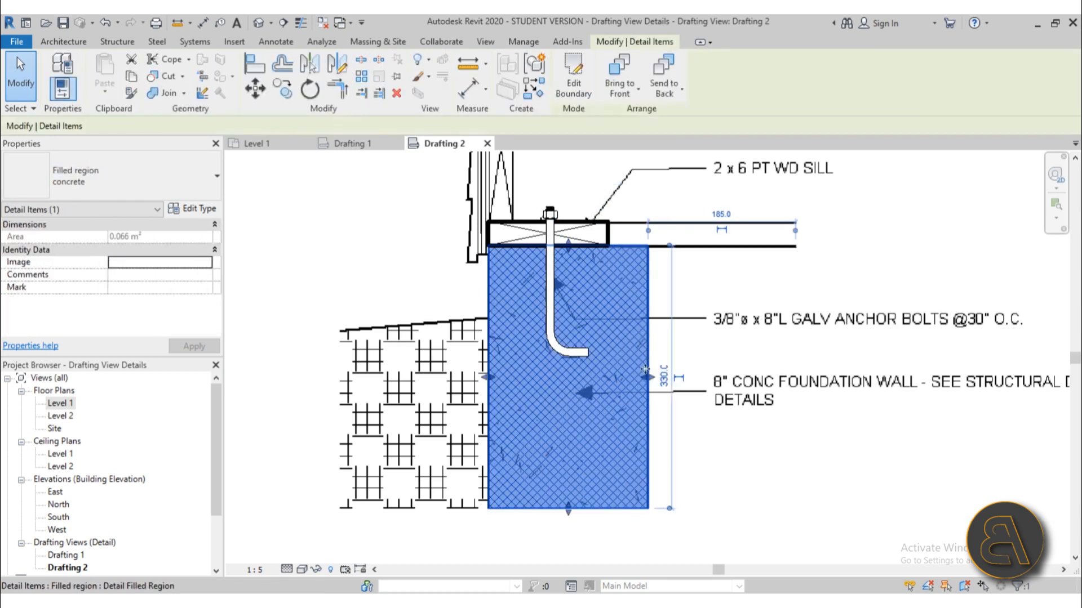
key("Escape")
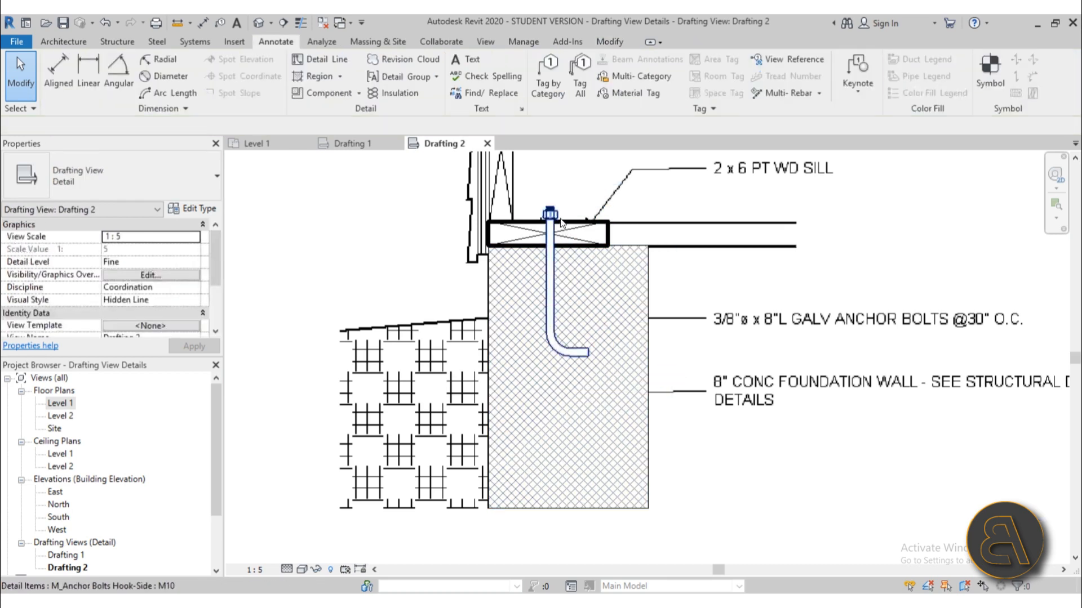
Step: Bring the 30 x 150mm sill plate to the front so it covers the anchor bolt's shank
scroll(559, 221, "up", 5)
left_click(547, 237)
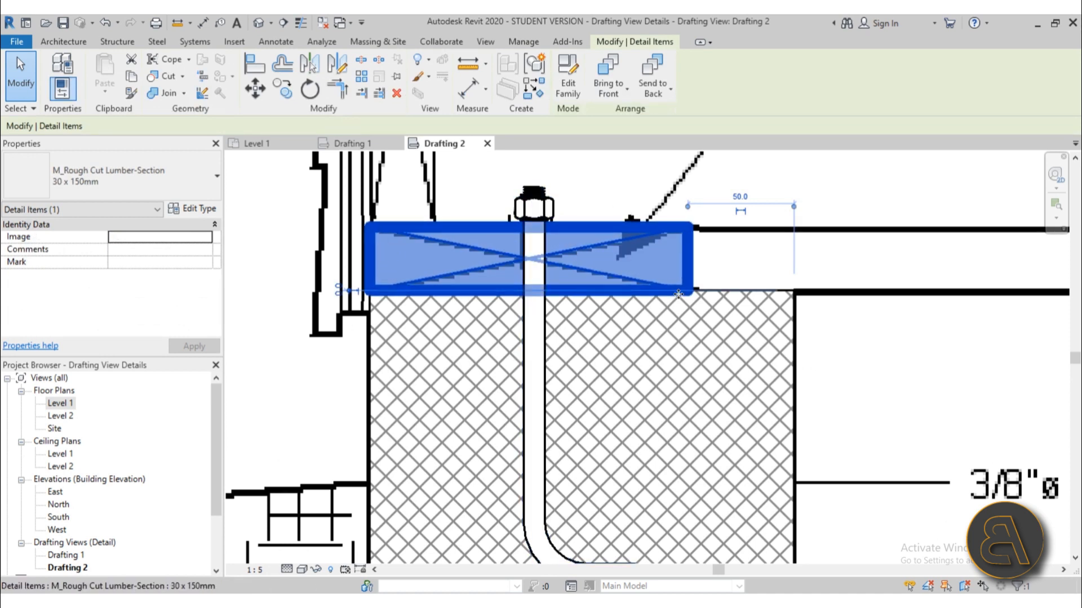
left_click(607, 75)
key("Escape")
scroll(615, 190, "down", 4)
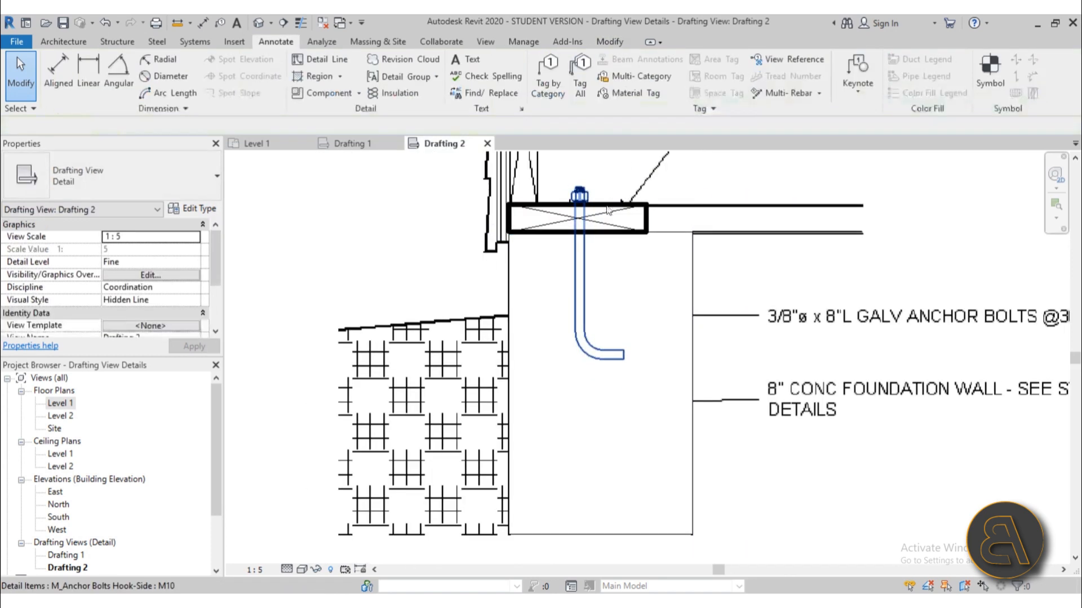
scroll(399, 275, "down", 2)
scroll(506, 211, "up", 4)
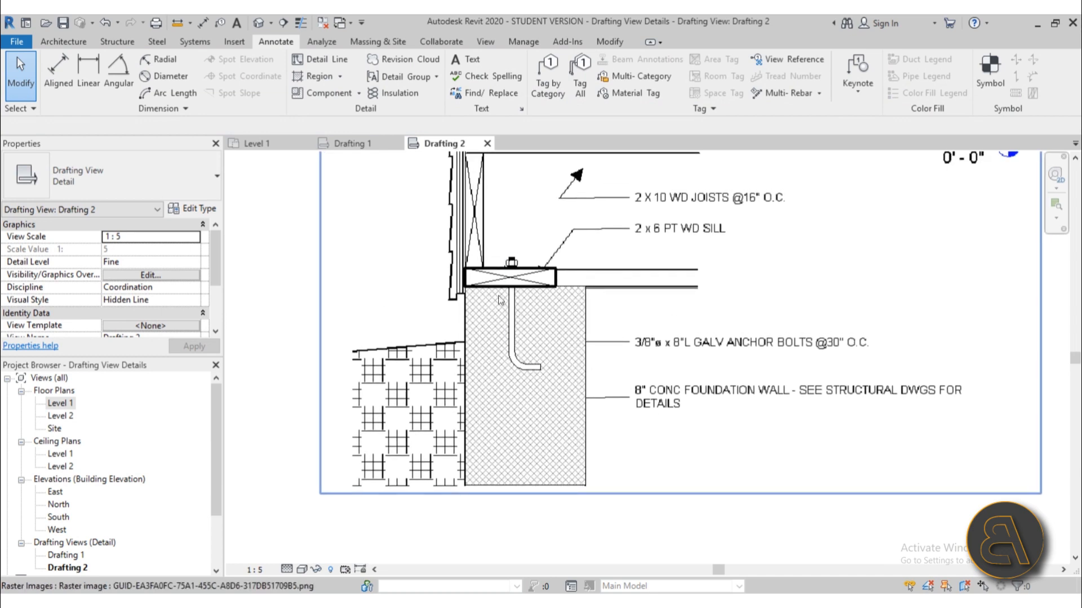
left_click(530, 329)
key("Escape")
scroll(821, 330, "down", 3)
middle_click_drag(844, 349, 786, 381)
middle_click_drag(412, 263, 466, 307)
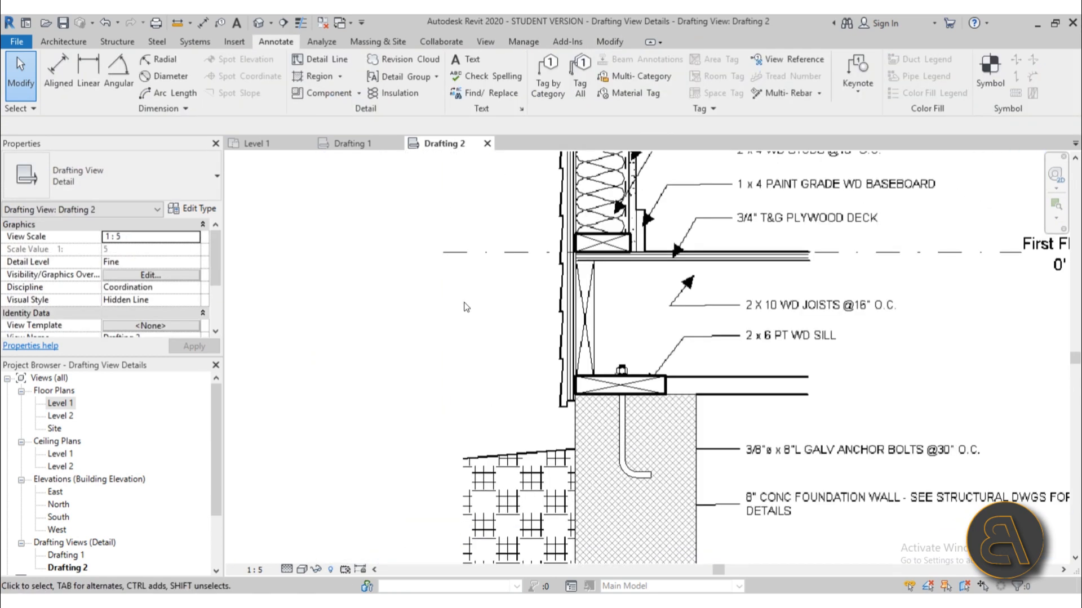
scroll(452, 314, "down", 2)
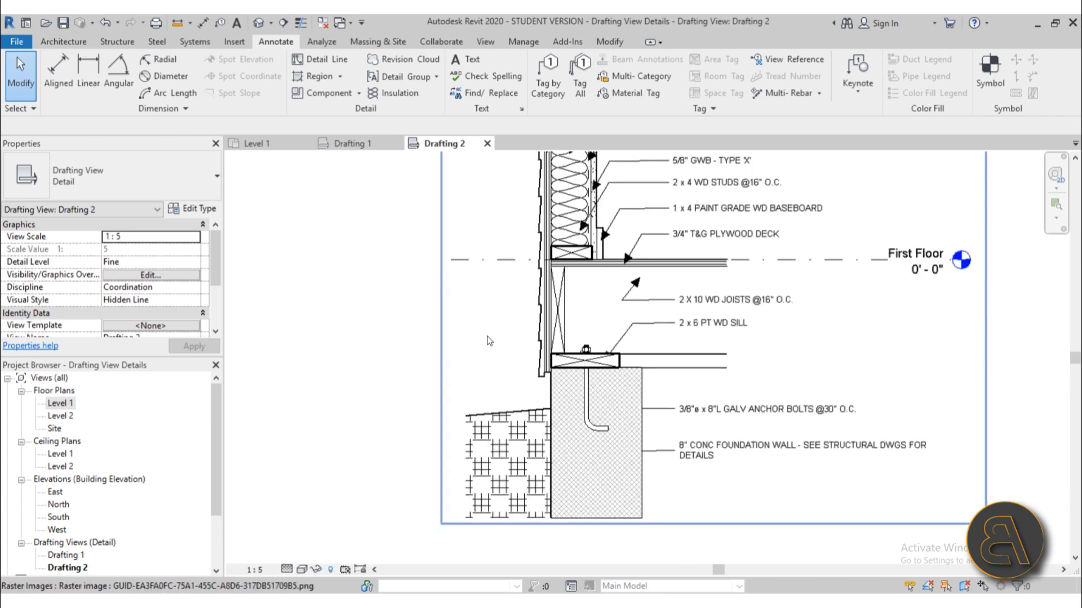
Step: Start a filled region and sketch a rectangle about 240 mm wide over the traced ground, from the foundation wall's outer face outward
scroll(491, 361, "up", 4)
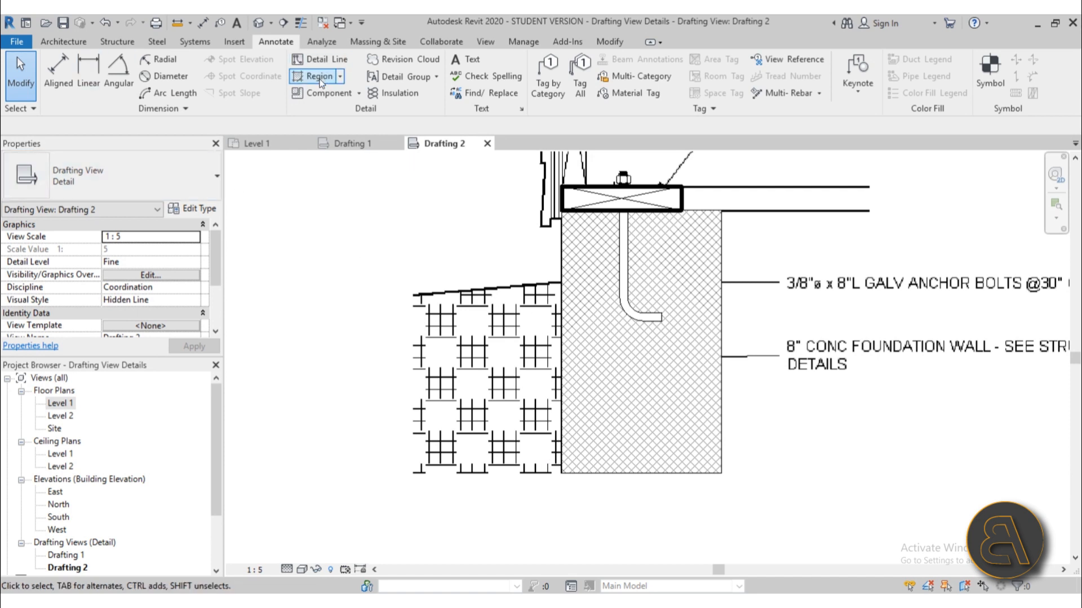
left_click(340, 76)
left_click(306, 97)
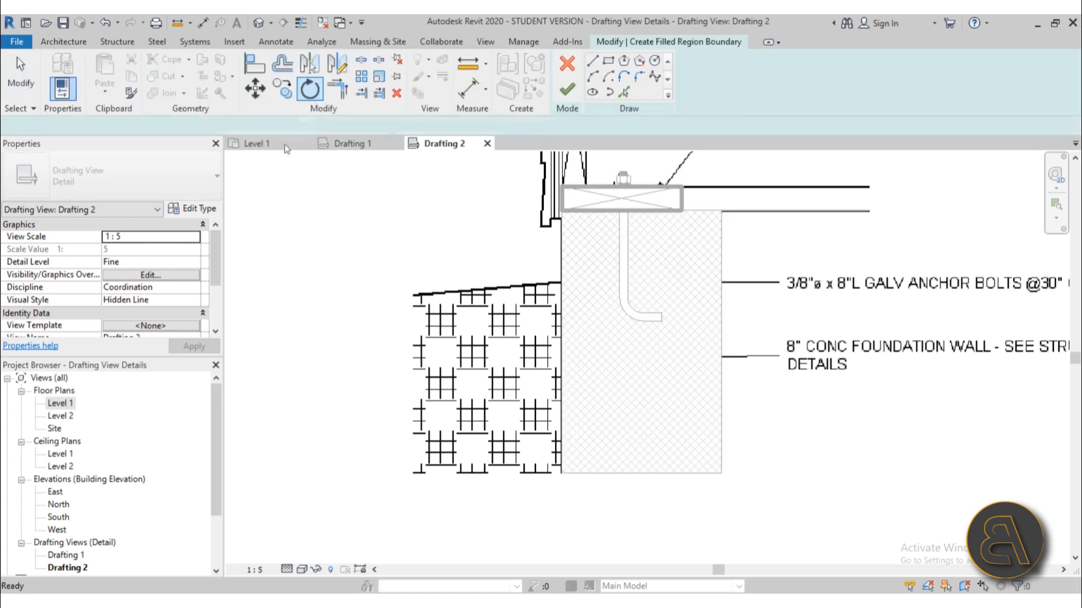
left_click(609, 60)
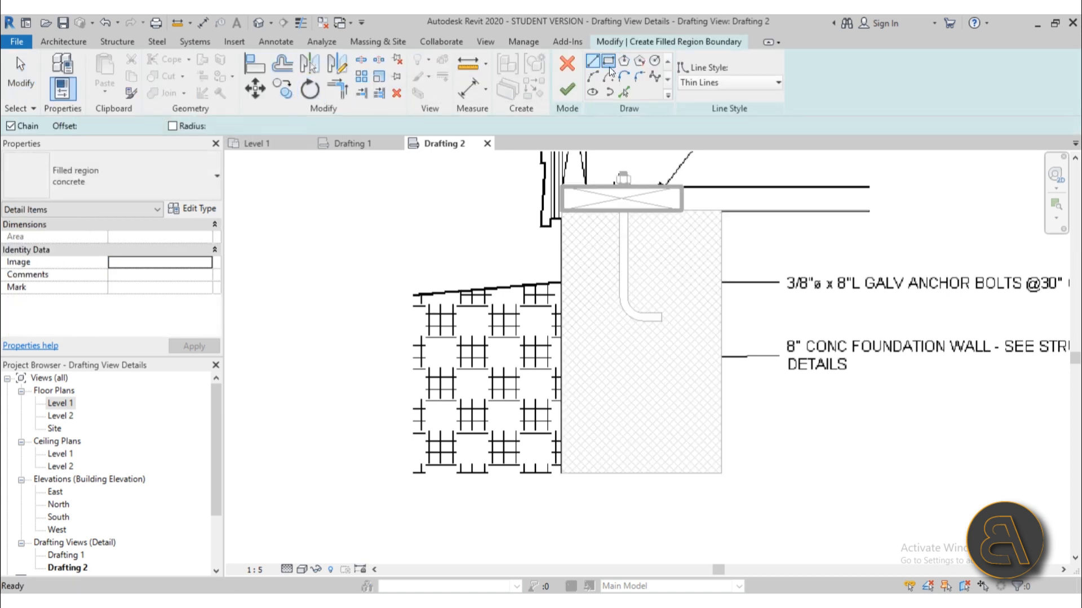
left_click(557, 282)
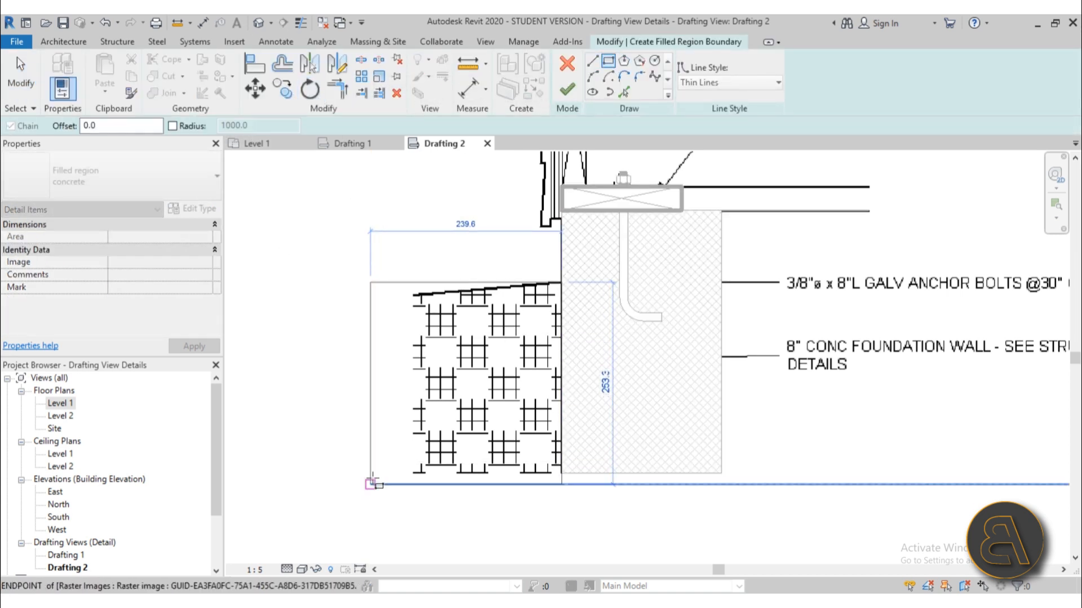
left_click(370, 474)
key("Escape")
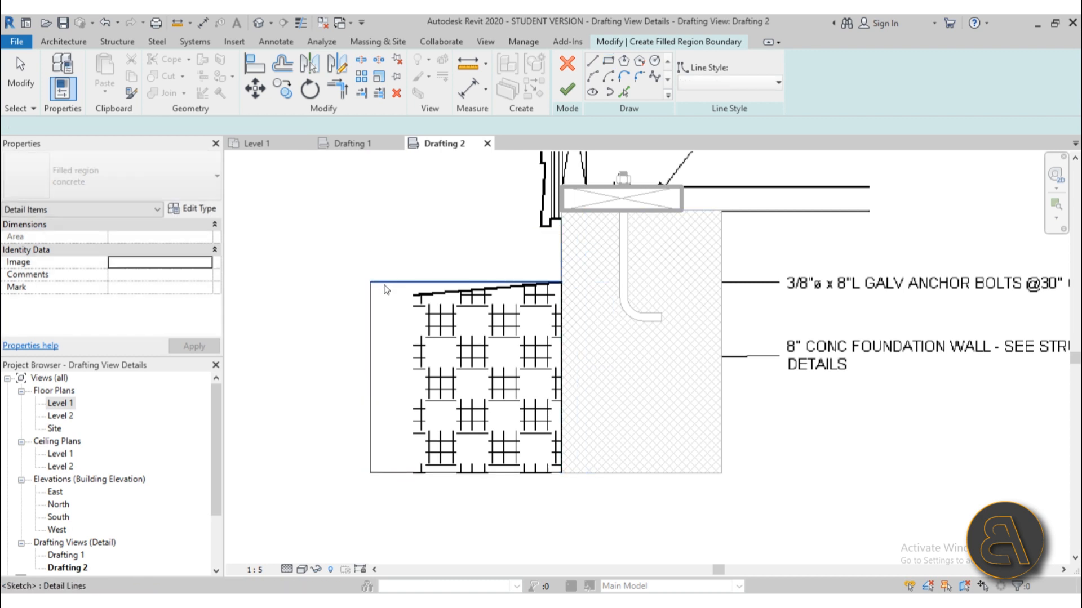
Step: Lower the rectangle's outer top corner to follow the ground slope and move its outer edge to about 190 mm from the foundation wall
left_click(384, 289)
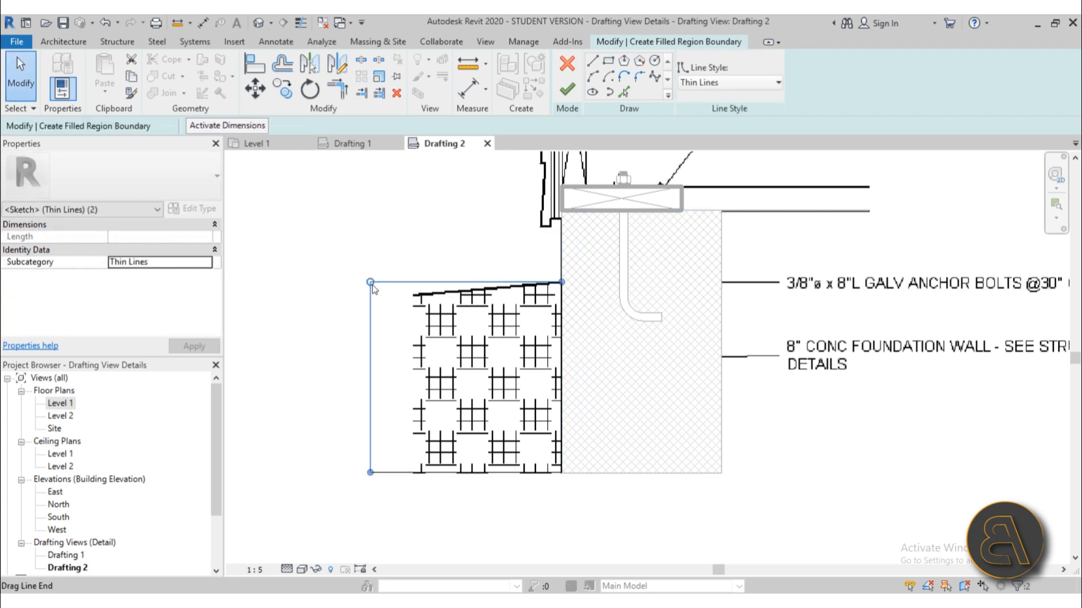
mouse_move(370, 282)
left_mouse_down()
mouse_move(357, 302)
mouse_move(406, 290)
mouse_move(370, 297)
left_mouse_up()
left_click(393, 349)
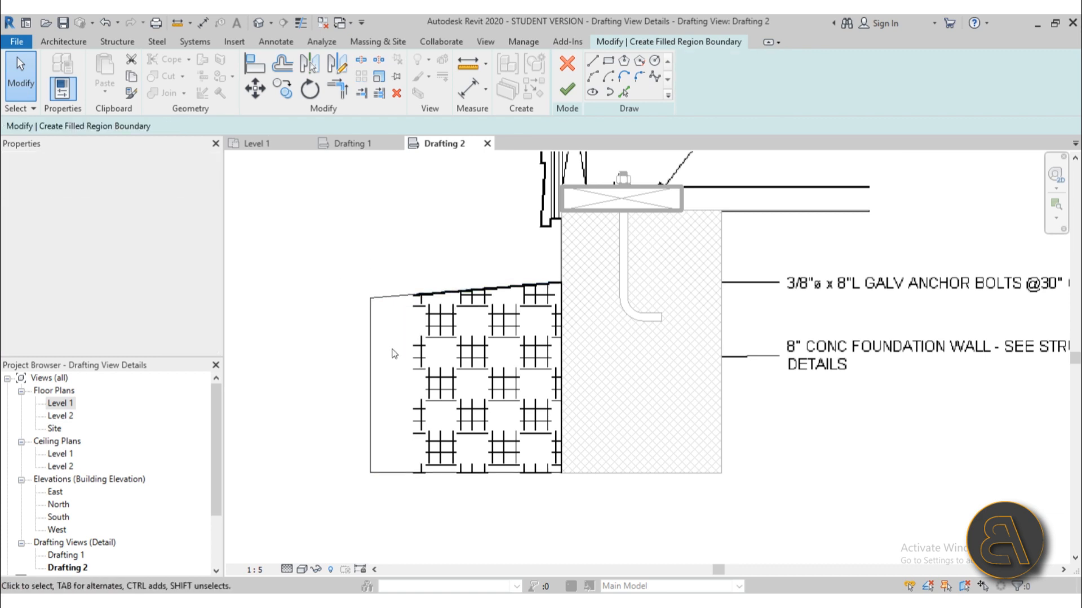
left_click(409, 326)
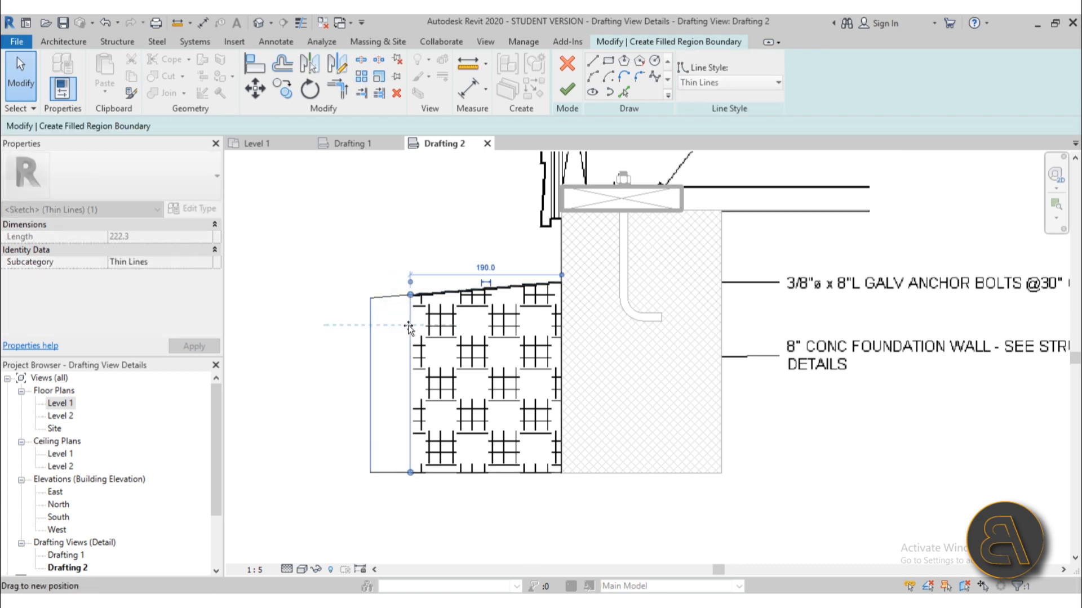
left_click_drag(406, 335, 407, 334)
left_click(332, 338)
scroll(304, 343, "down", 2)
scroll(456, 361, "up", 2)
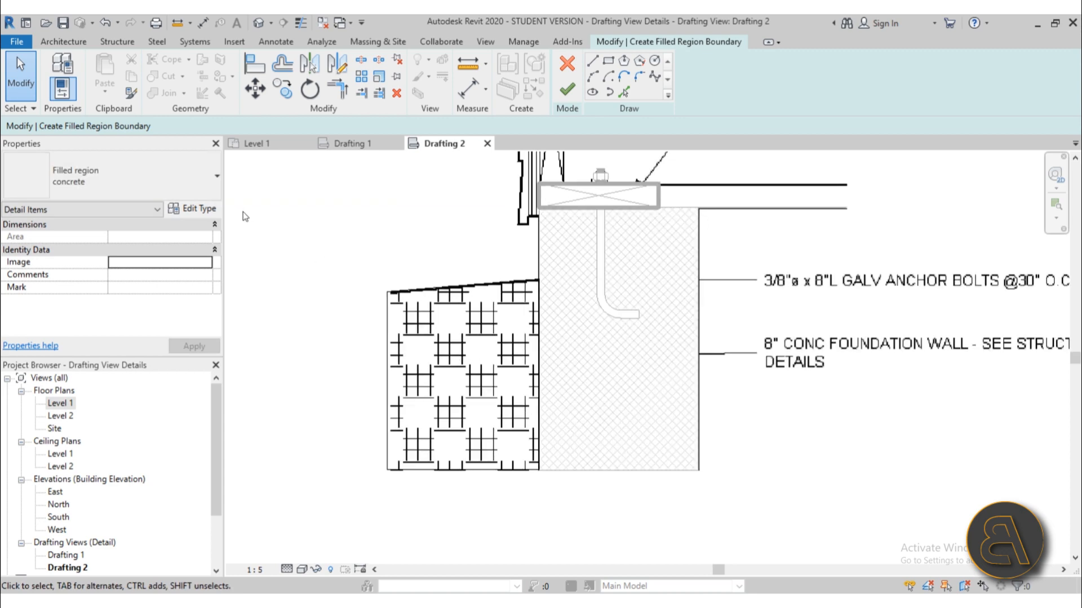
Step: Duplicate the concrete filled region type under the name ground
left_click(209, 213)
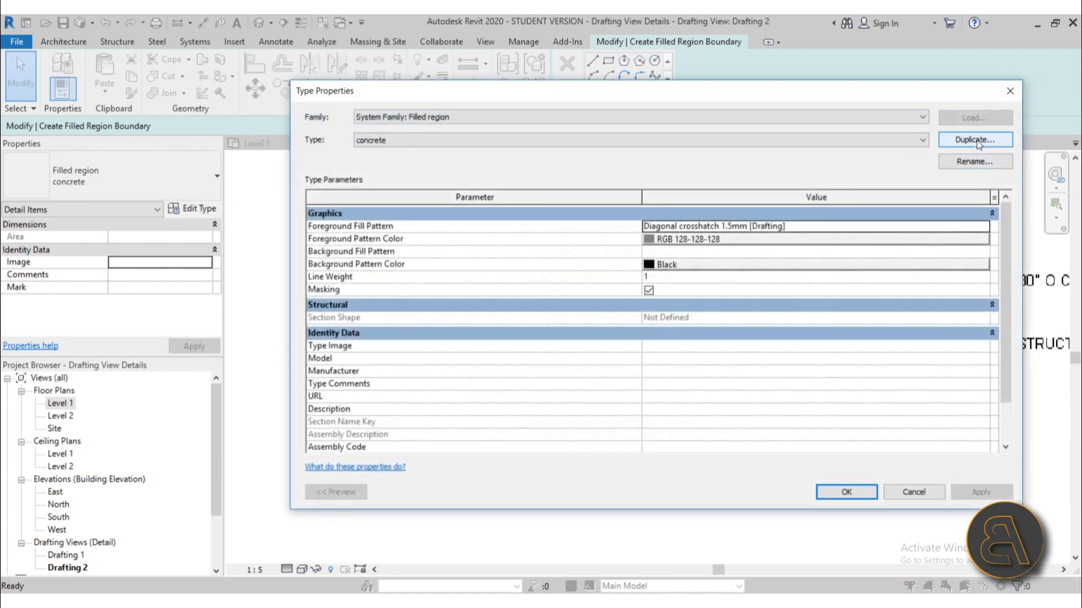
left_click(976, 141)
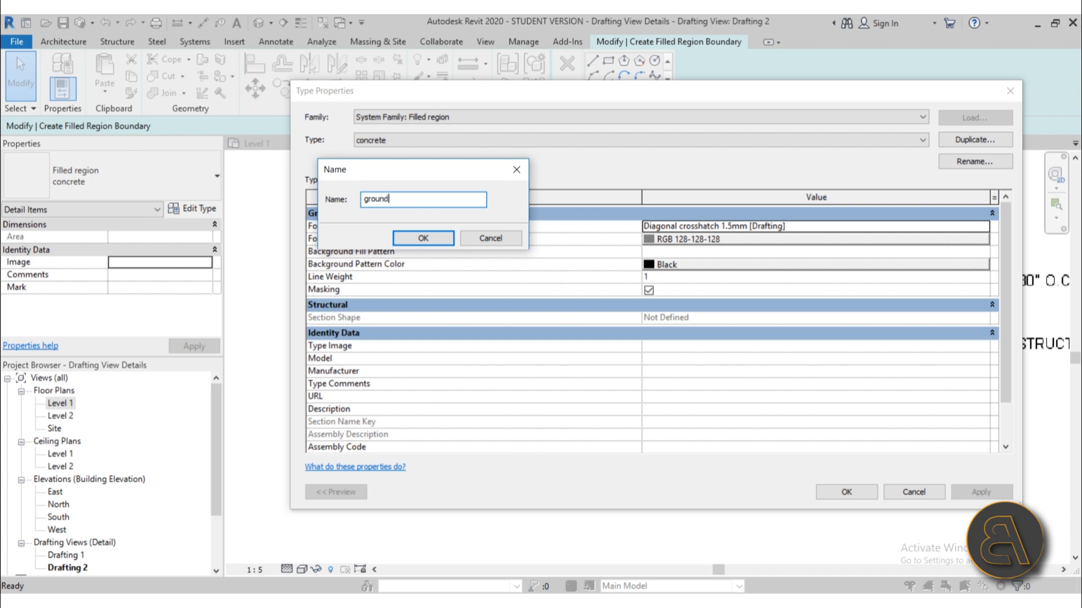
key("Return")
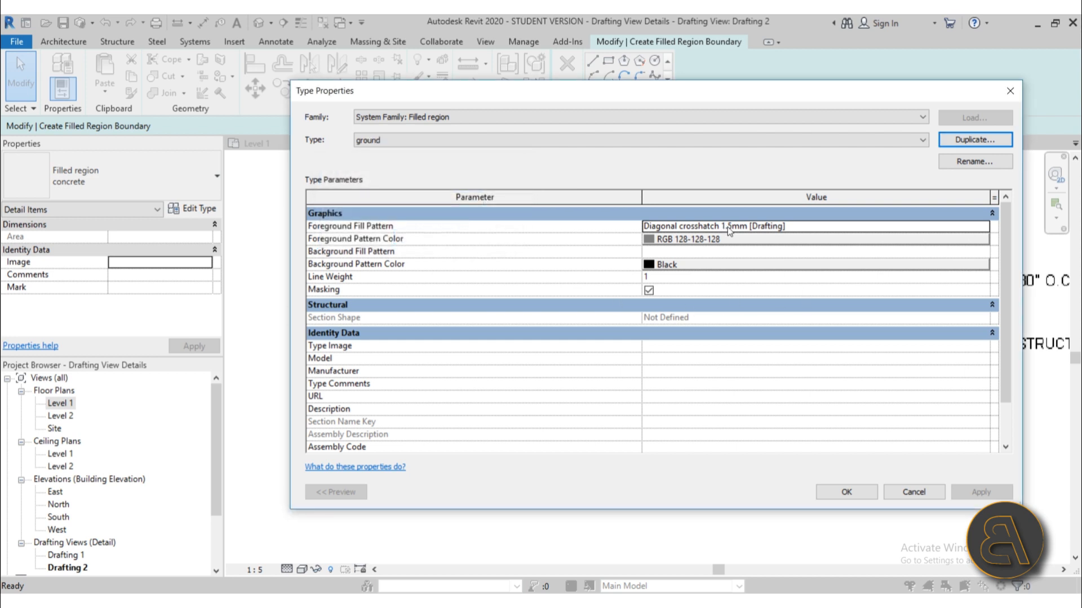
Step: Set the ground type's foreground pattern color to a muted brown, RGB 106-091-081
left_click(732, 242)
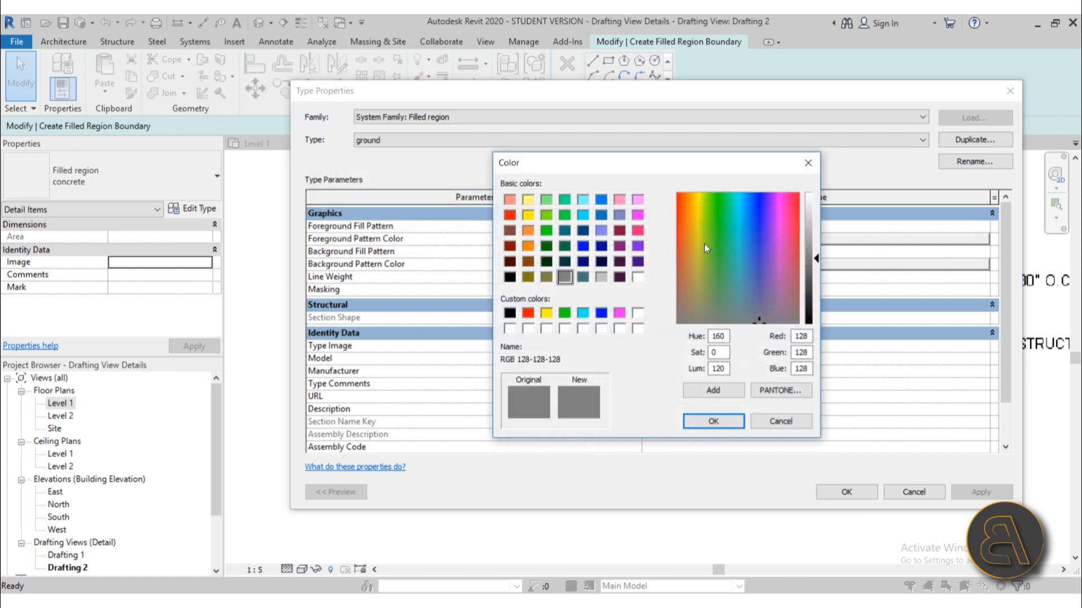
left_click(528, 262)
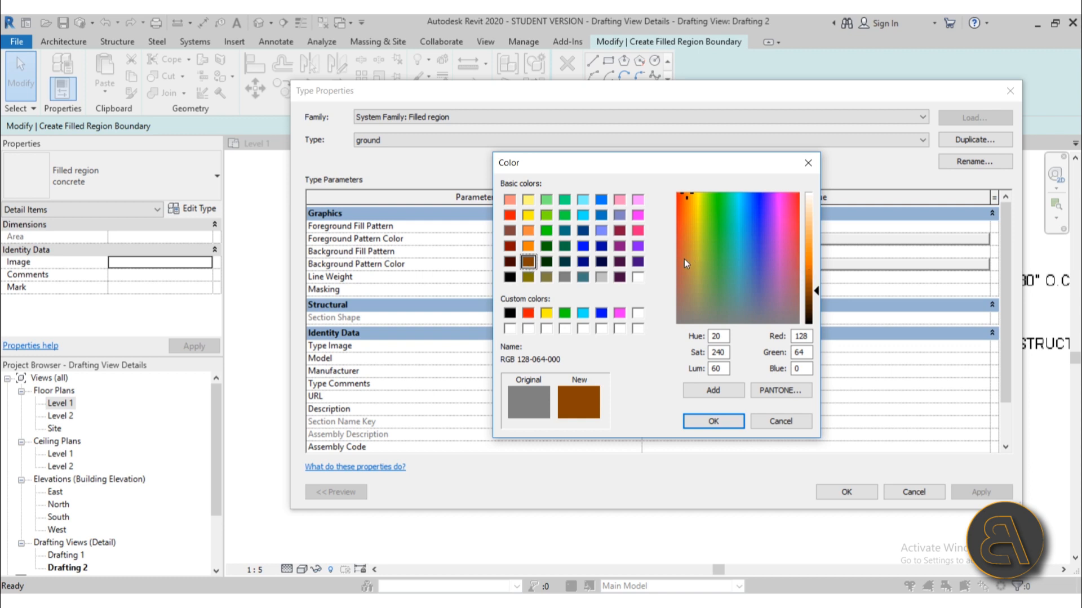
left_click_drag(685, 262, 690, 286)
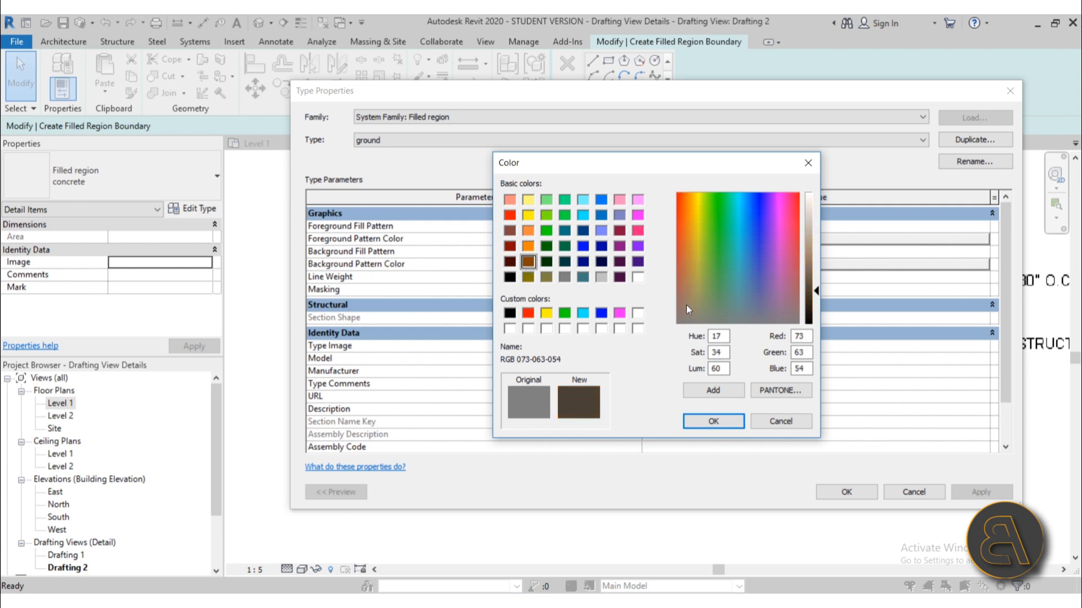
left_click(817, 269)
left_click_drag(816, 273, 818, 279)
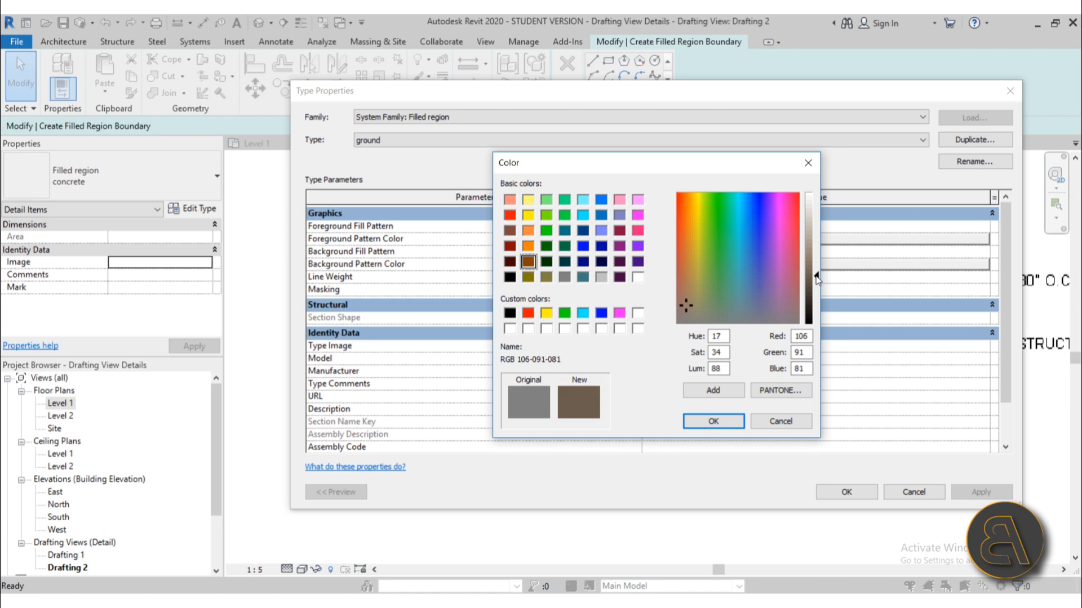
left_click(713, 421)
Step: Set the ground type's foreground fill pattern to Earth and finish the filled region
left_click(695, 226)
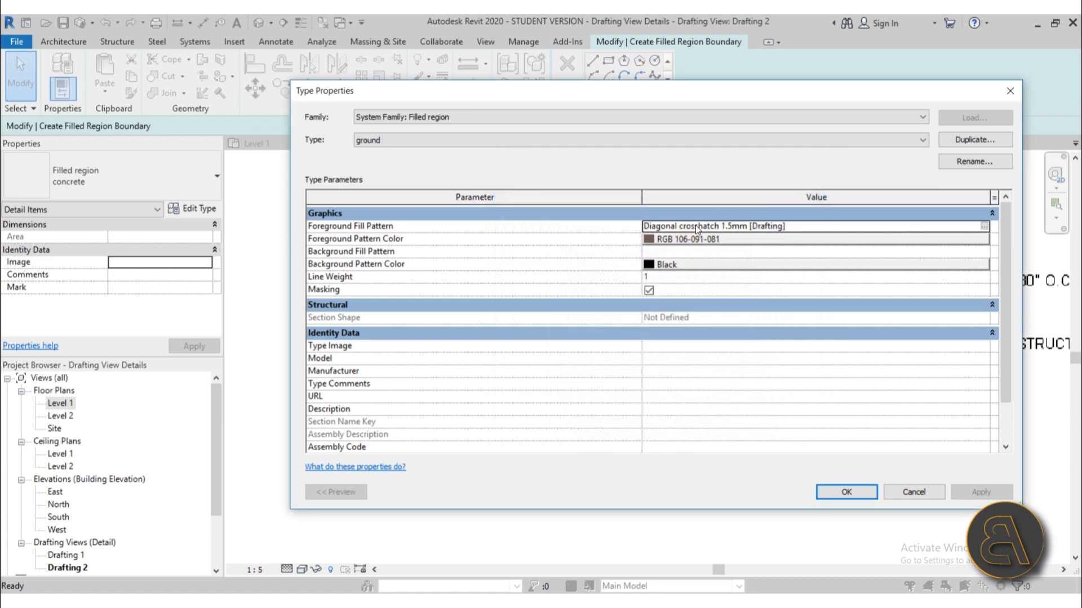
left_click(983, 227)
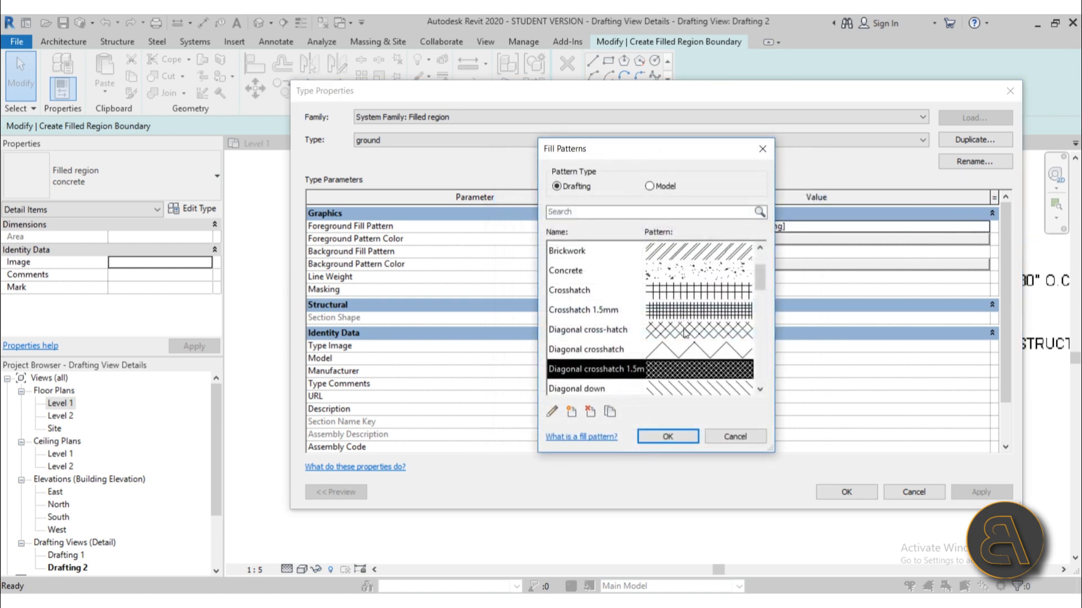
scroll(685, 333, "down", 3)
left_click(665, 300)
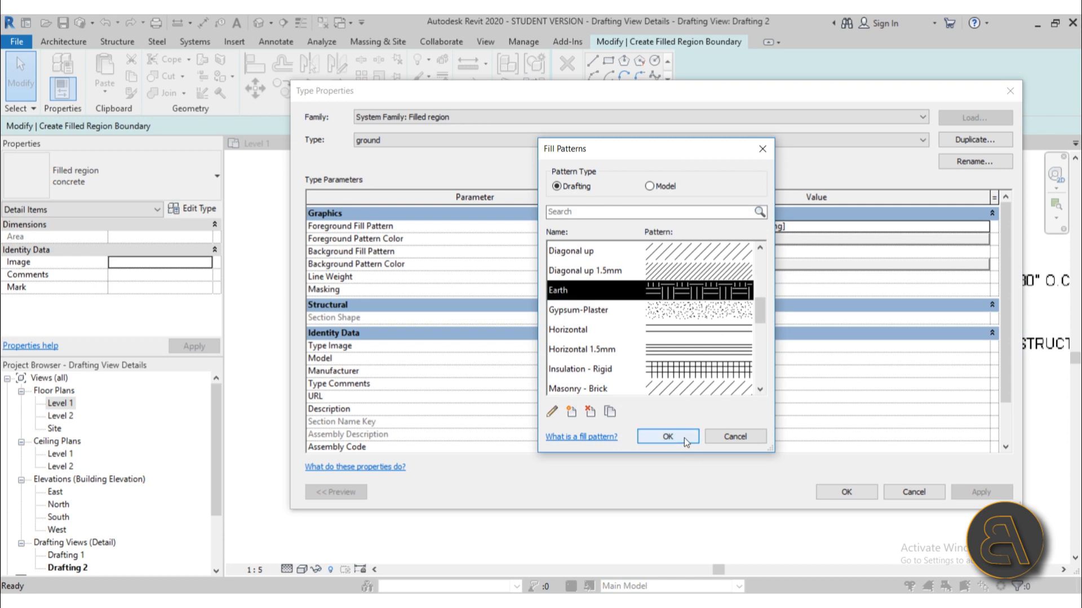
left_click(684, 438)
left_click(845, 492)
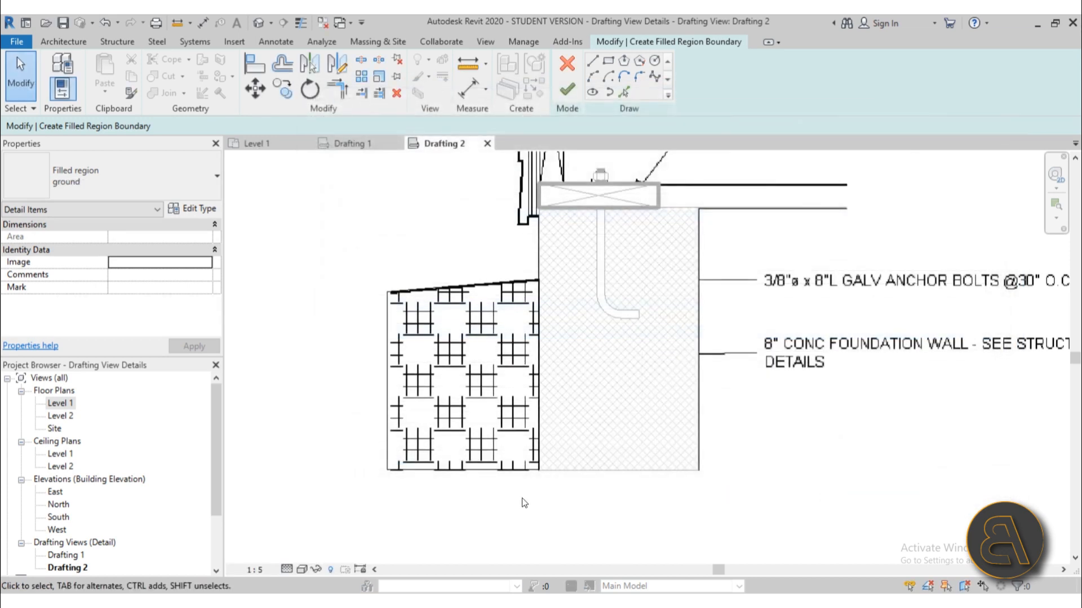
left_click(569, 95)
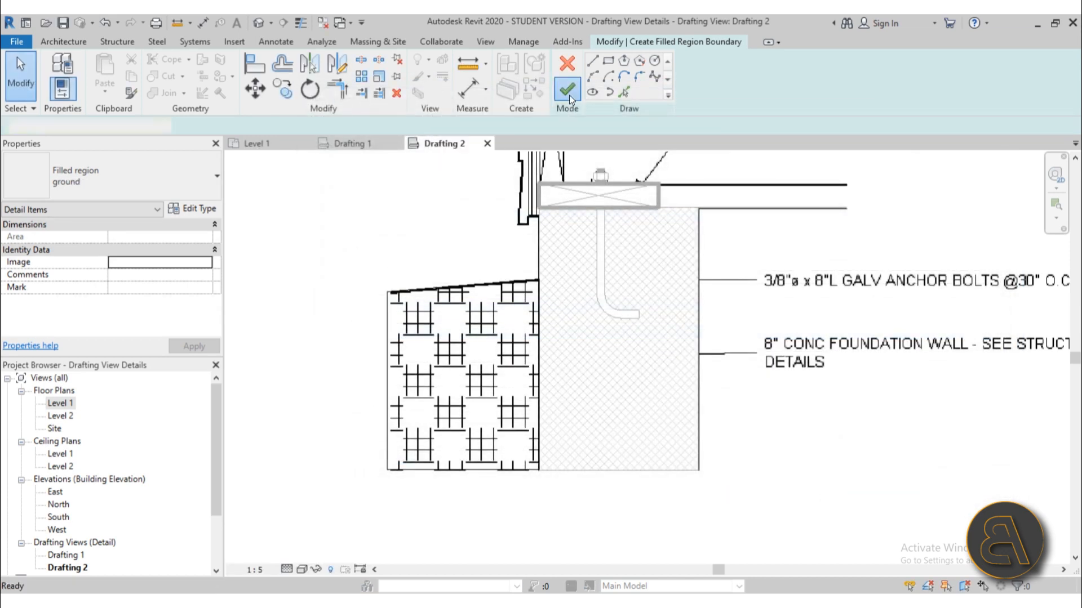
left_click(316, 322)
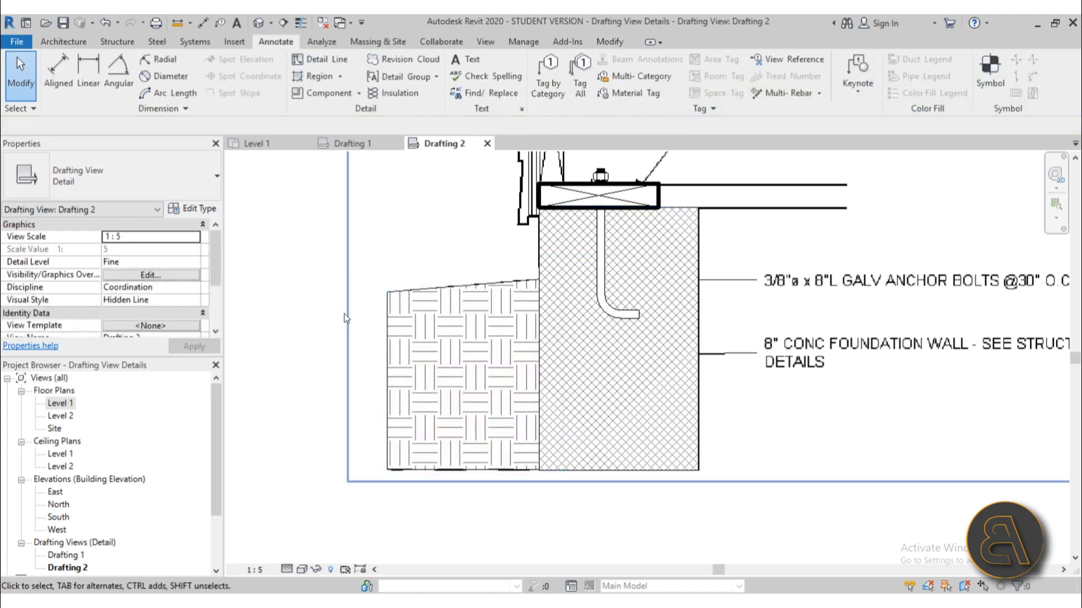
Step: Examine how the lower edges of the ground and concrete filled regions line up with each other and with the traced image
scroll(557, 329, "down", 2)
middle_click_drag(585, 420, 502, 356)
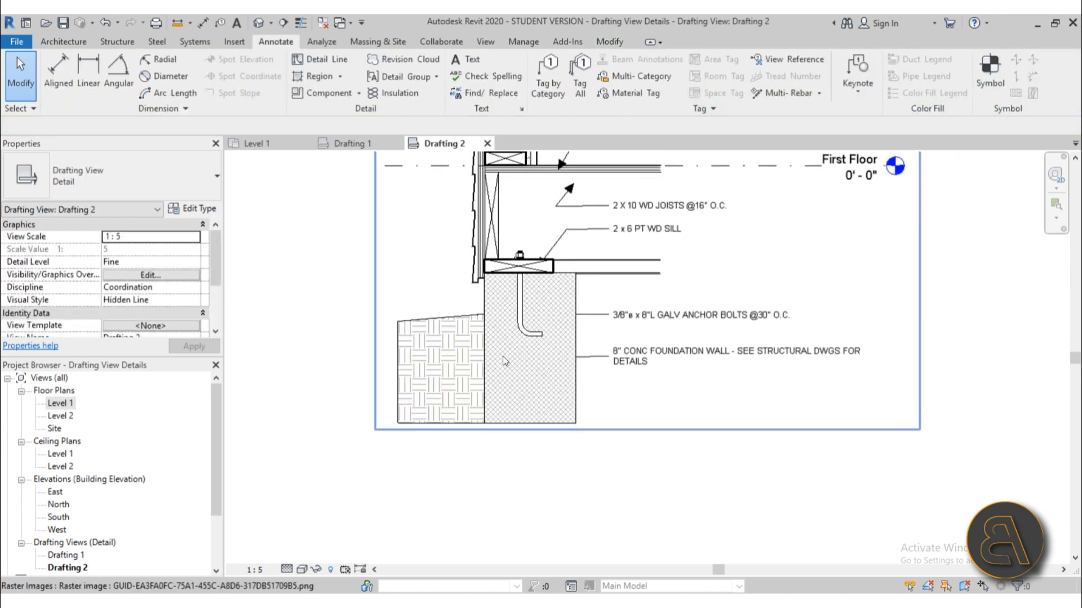
scroll(496, 355, "up", 2)
scroll(456, 425, "up", 1)
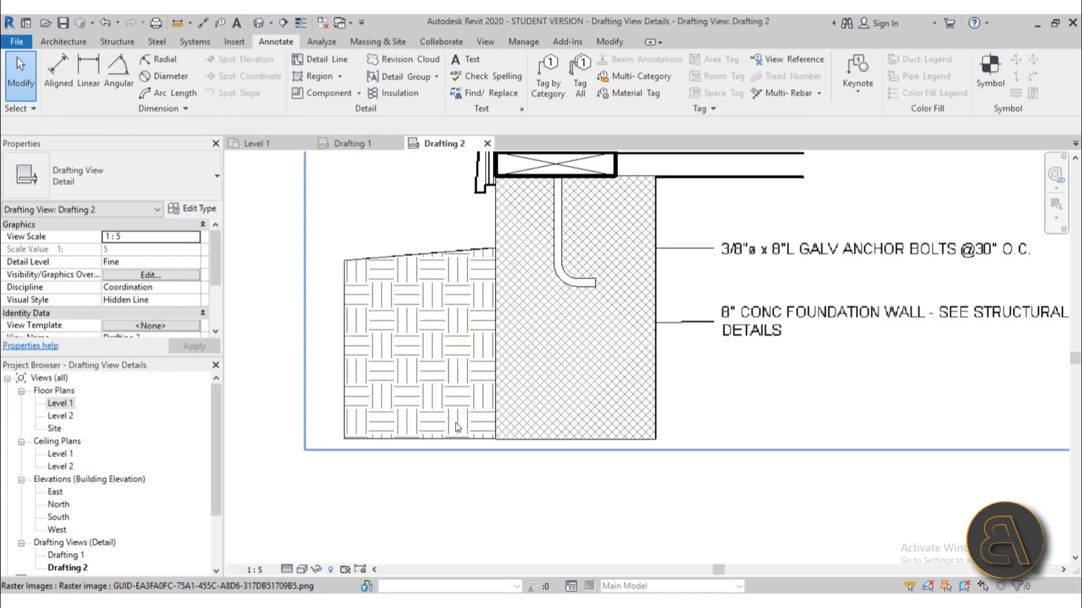
scroll(483, 452, "up", 2)
left_click(507, 427)
scroll(568, 417, "down", 2)
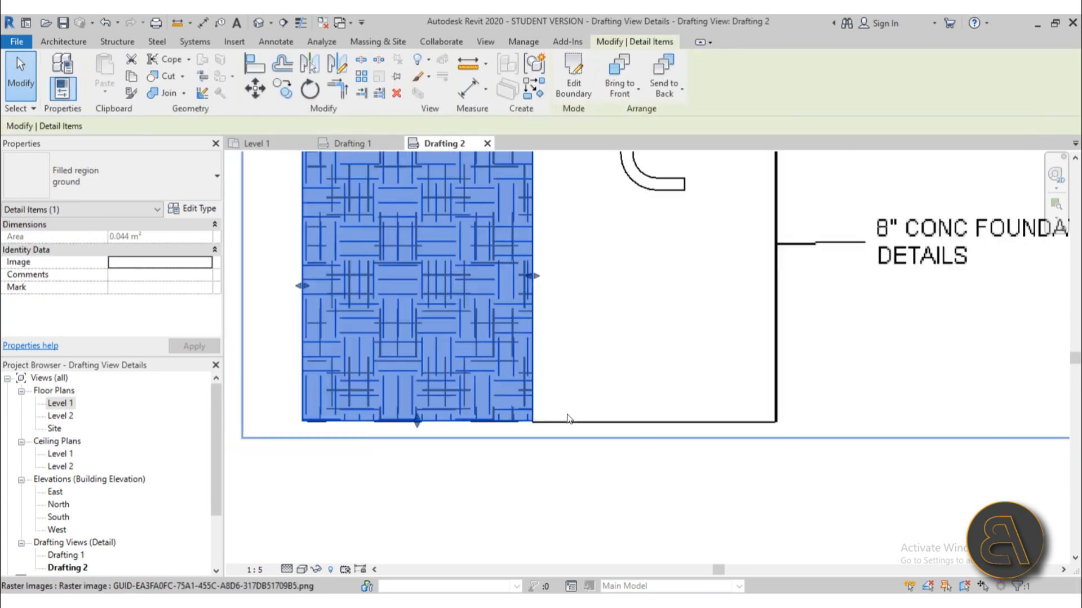
key("Escape")
left_click(568, 423)
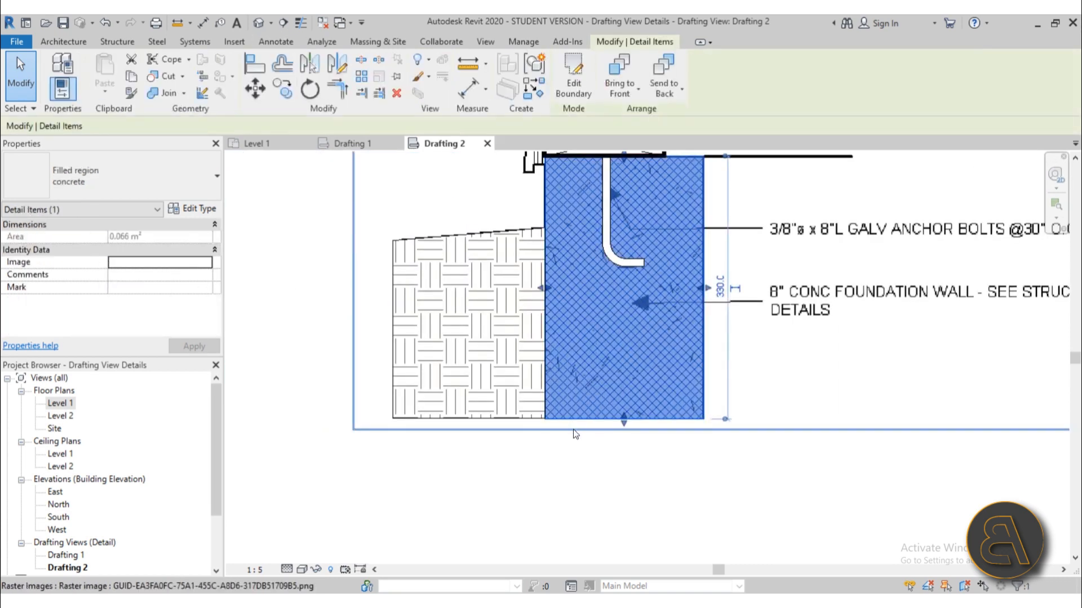
key("Escape")
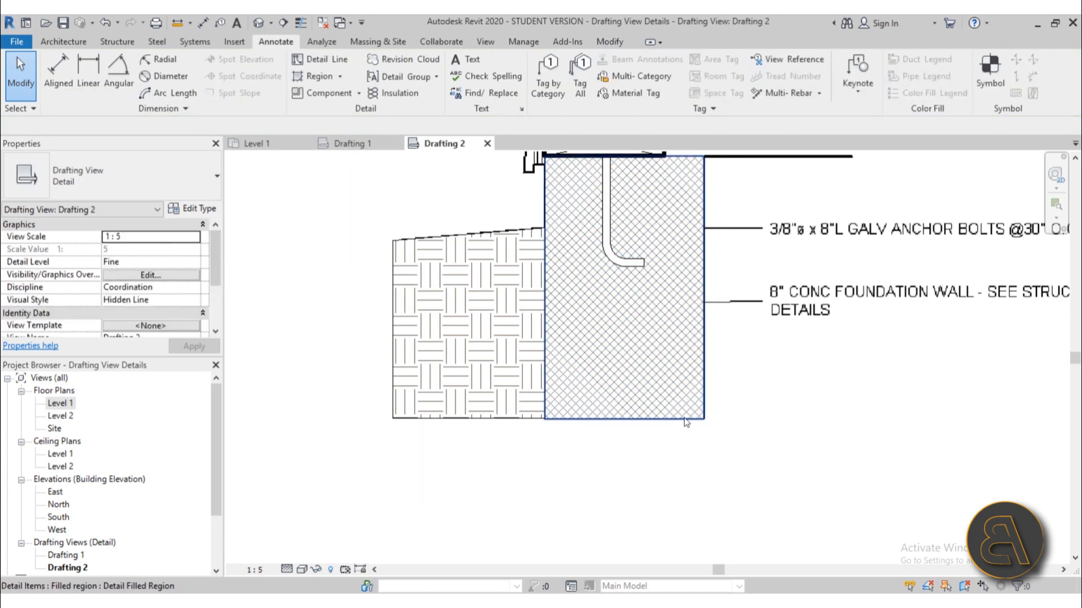
scroll(577, 422, "up", 3)
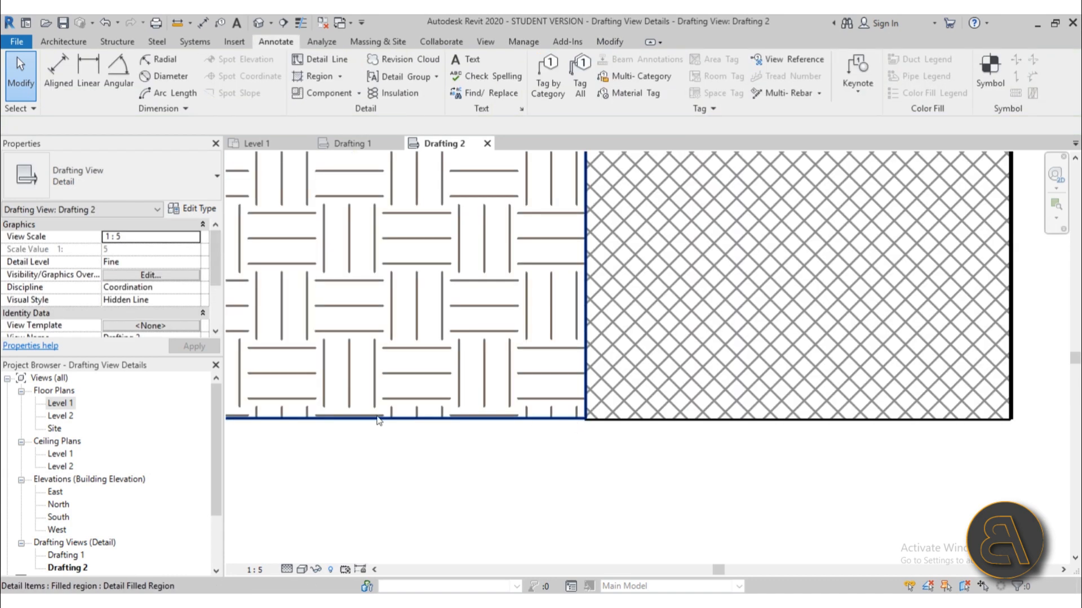
scroll(396, 422, "down", 3)
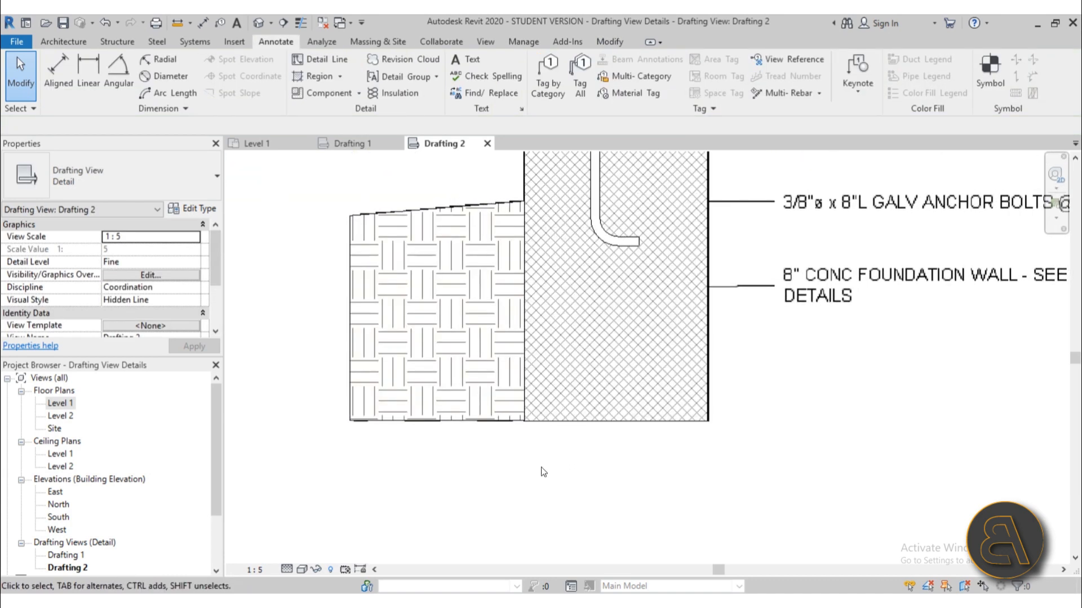
scroll(530, 465, "down", 1)
Step: Temporarily hide the concrete and ground filled regions to expose the traced foundation wall and ground beneath them
left_click(557, 432)
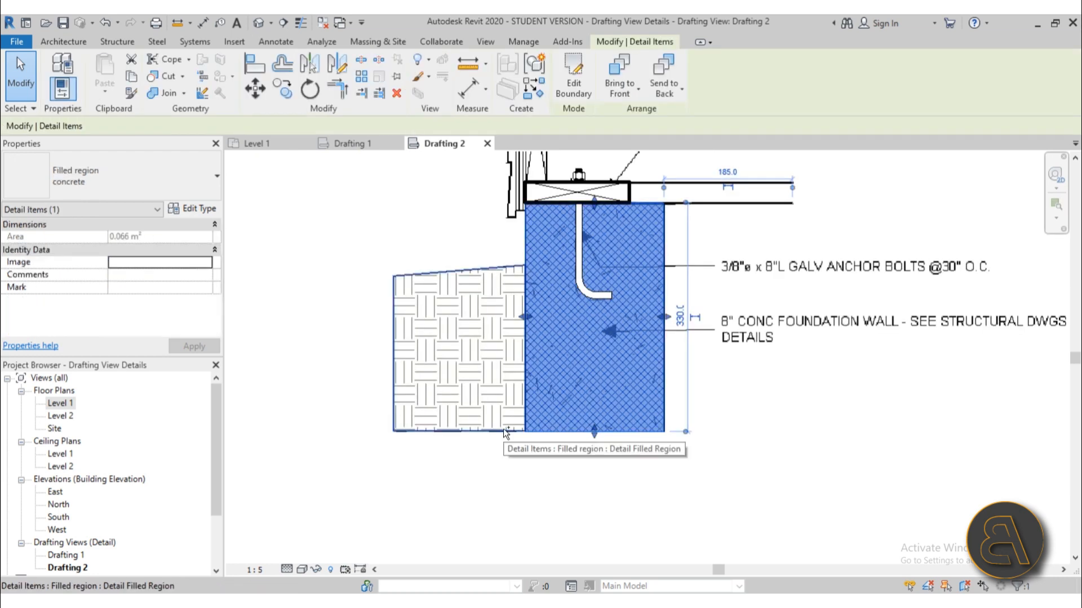
left_click(503, 431, "ctrl")
left_click(316, 570)
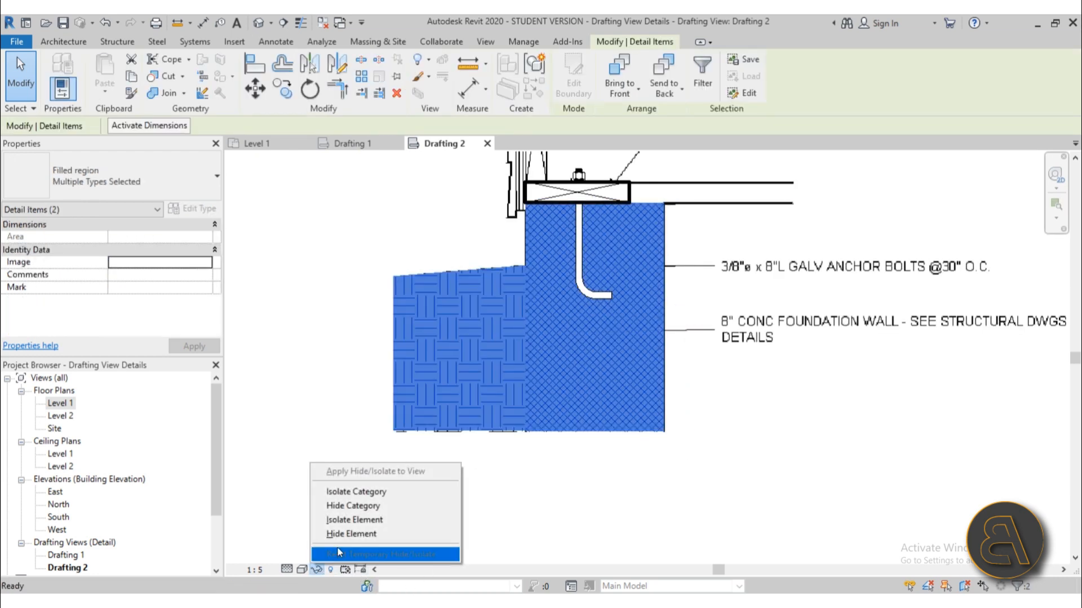
left_click(349, 539)
scroll(535, 435, "up", 2)
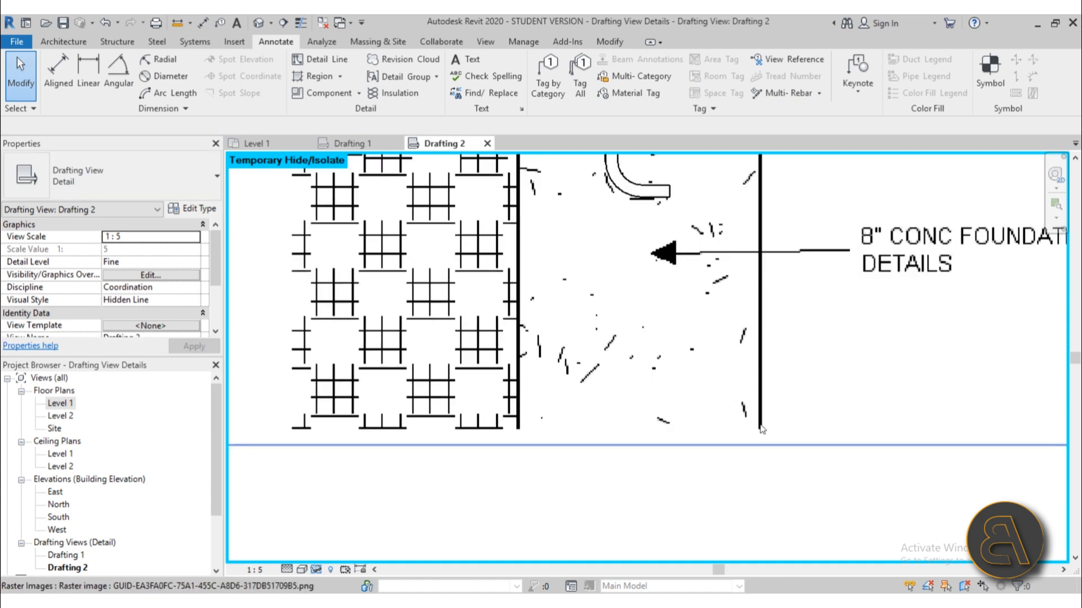
scroll(761, 429, "down", 2)
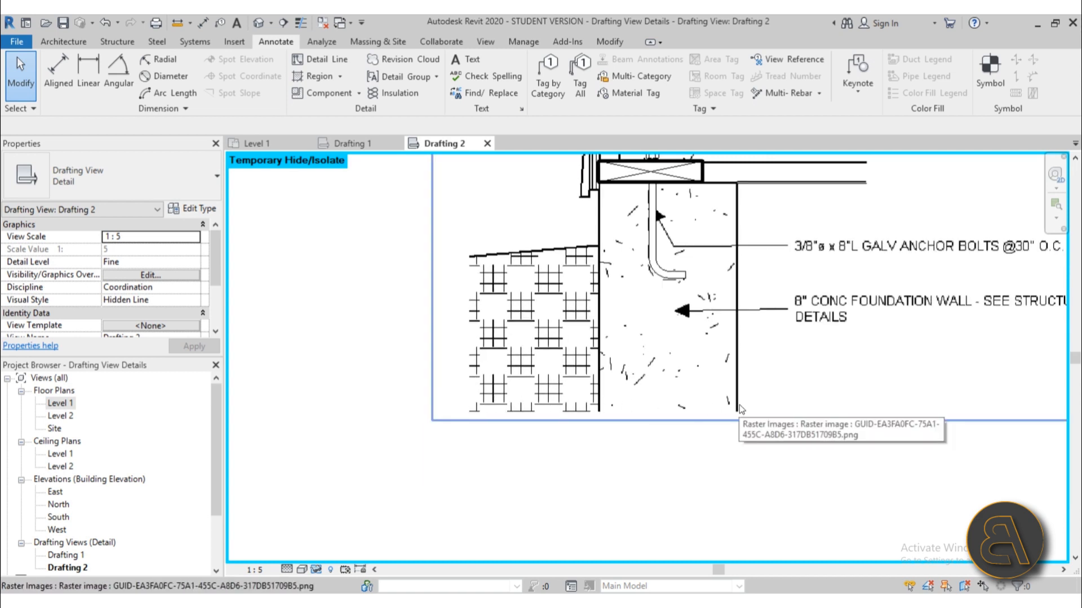
Step: Restore the temporarily hidden concrete and ground filled regions in the drafting view
left_click(322, 569)
left_click(343, 555)
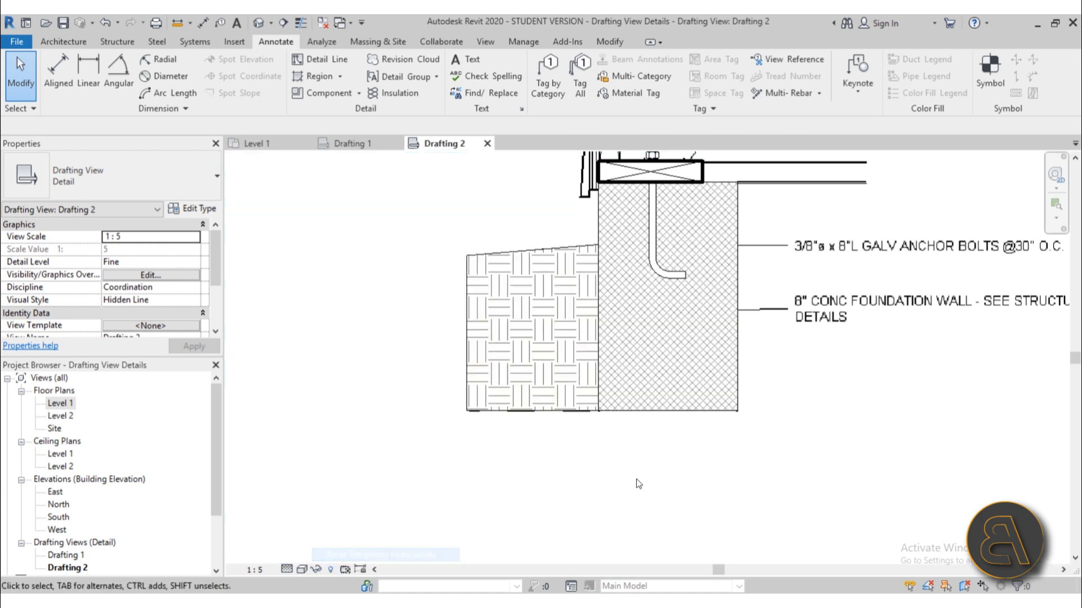
scroll(620, 451, "down", 5)
scroll(545, 457, "up", 5)
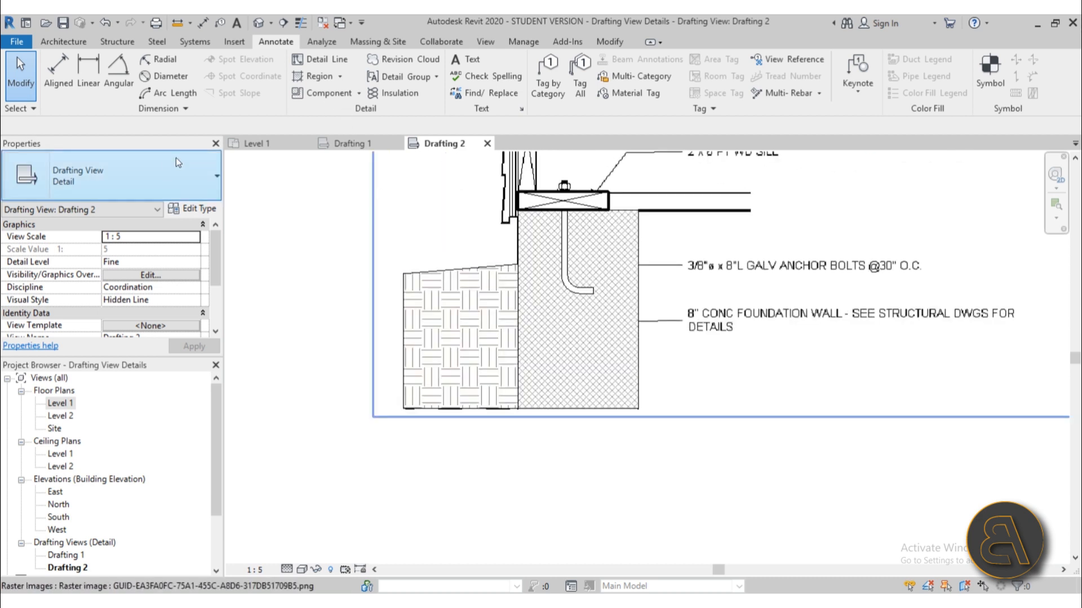
Step: Load the M_Break Line detail component family from the Div 01-General folder of the Detail Items library
left_click(326, 93)
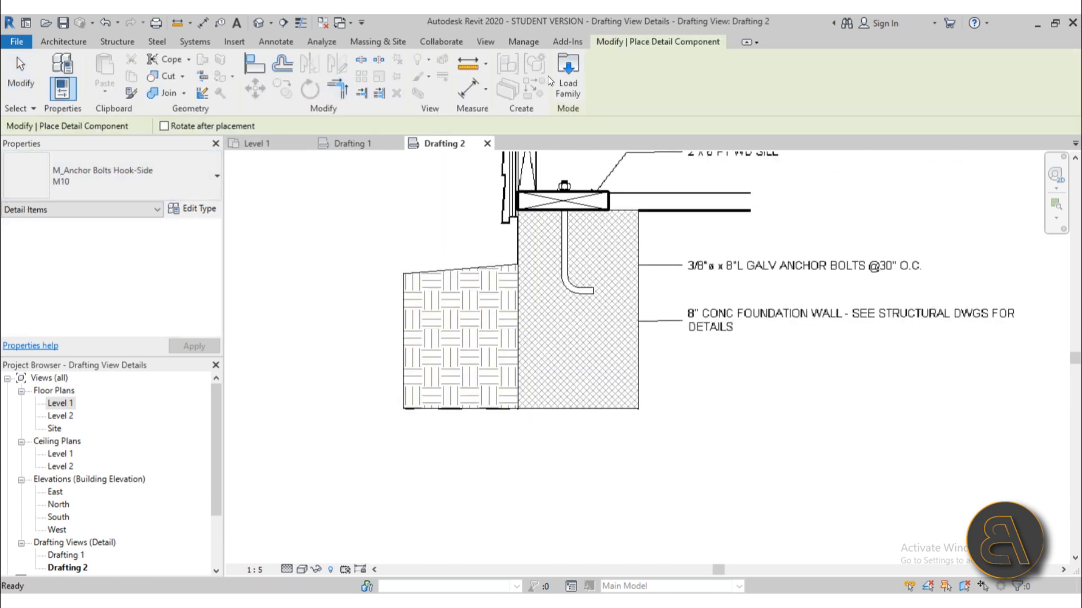
left_click(566, 76)
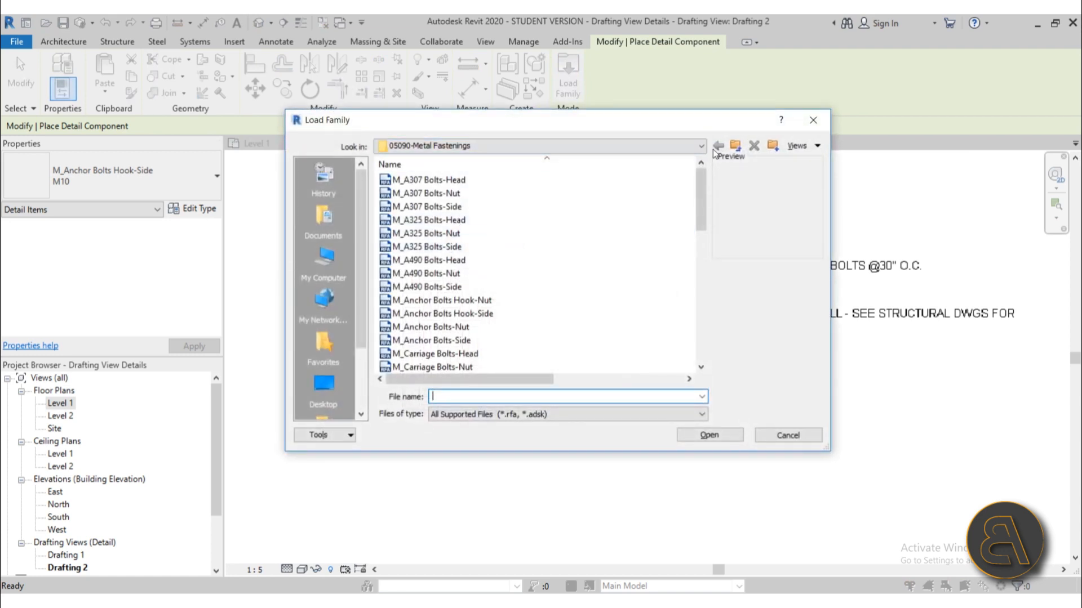
left_click(735, 146)
left_click(735, 146)
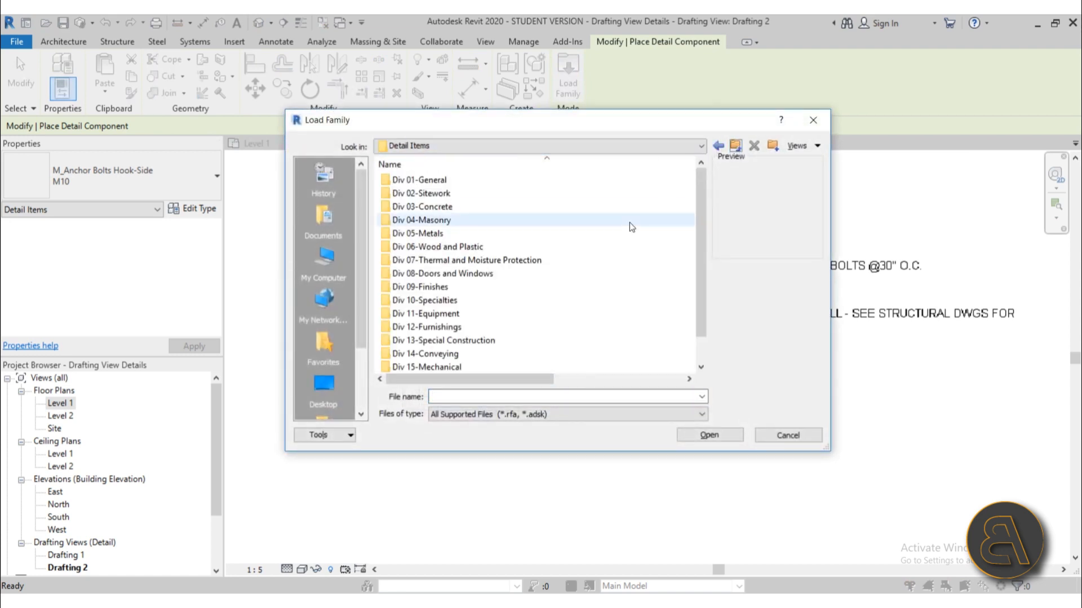
double_click(448, 176)
left_click(416, 180)
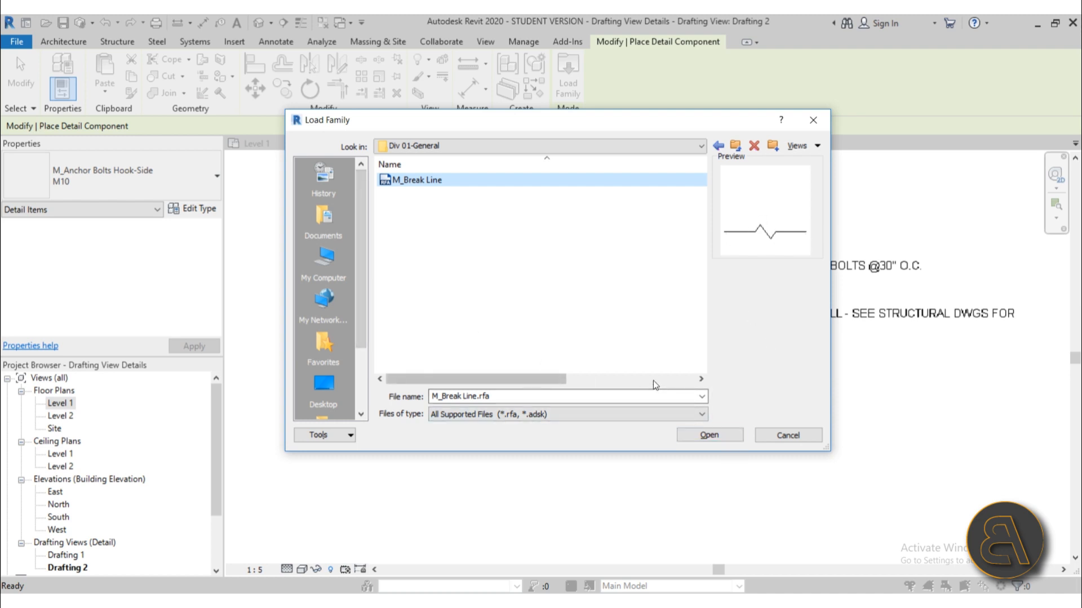
left_click(709, 435)
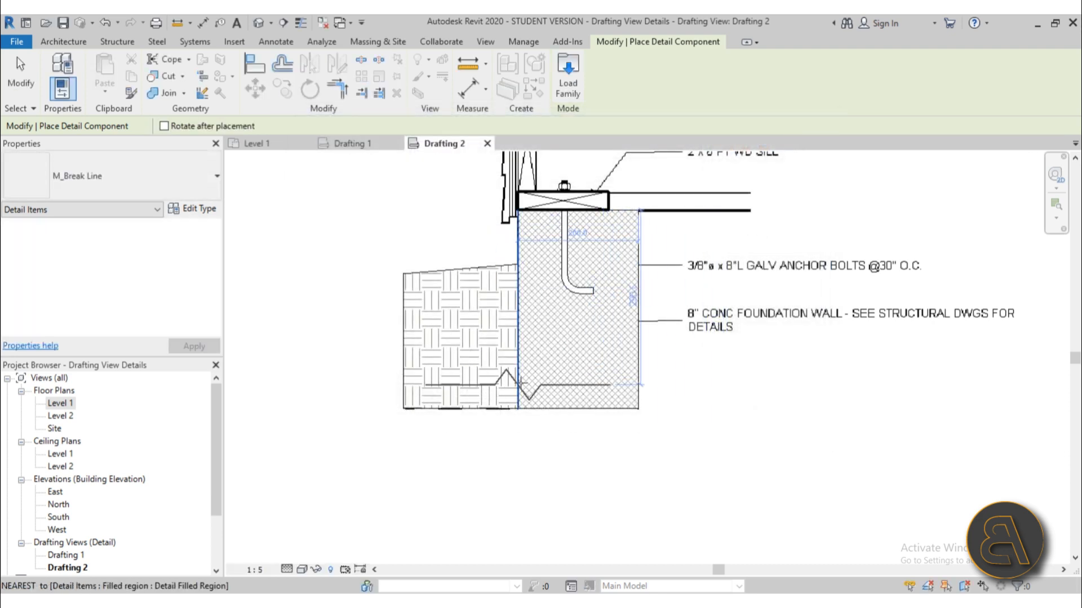
Step: Place a break line at the middle of the concrete foundation wall's lower edge
left_click(577, 408)
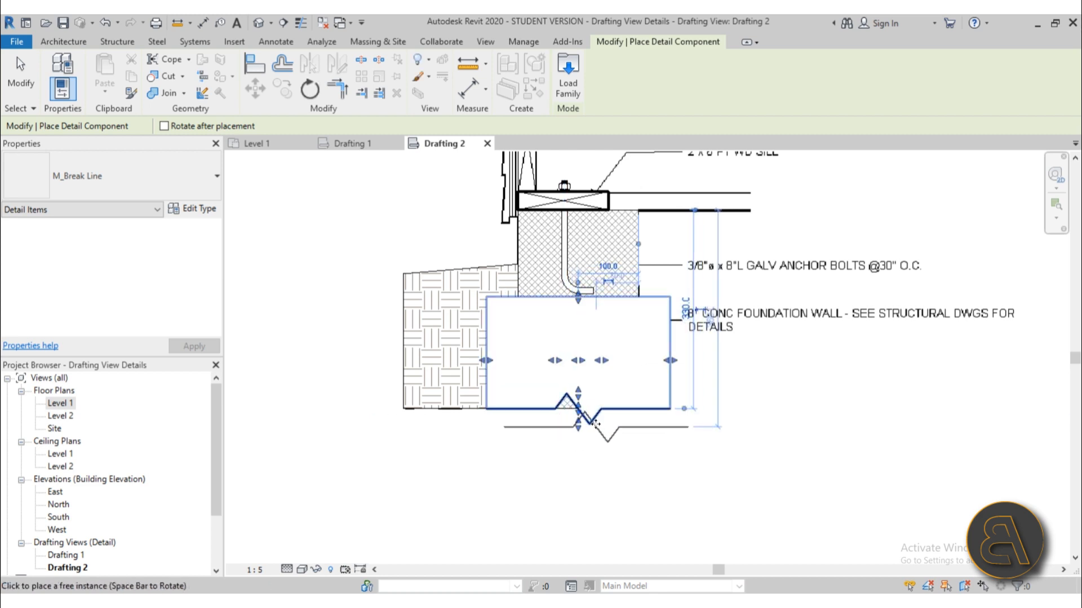
key("Escape")
key("Escape")
Step: Rotate the foundation break line by 180 degrees
left_click(563, 409)
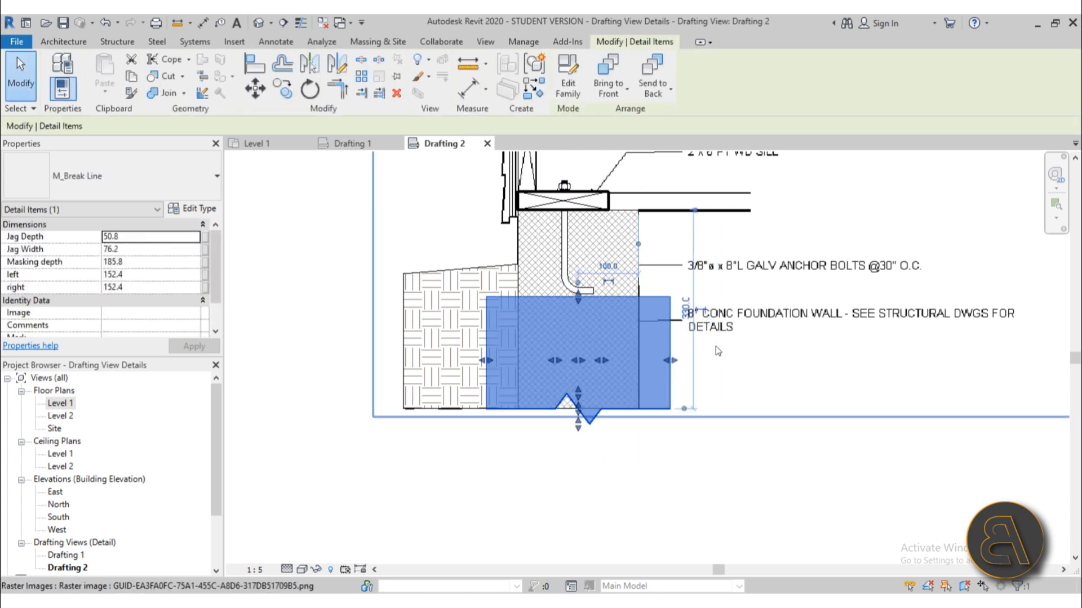
left_click(310, 89)
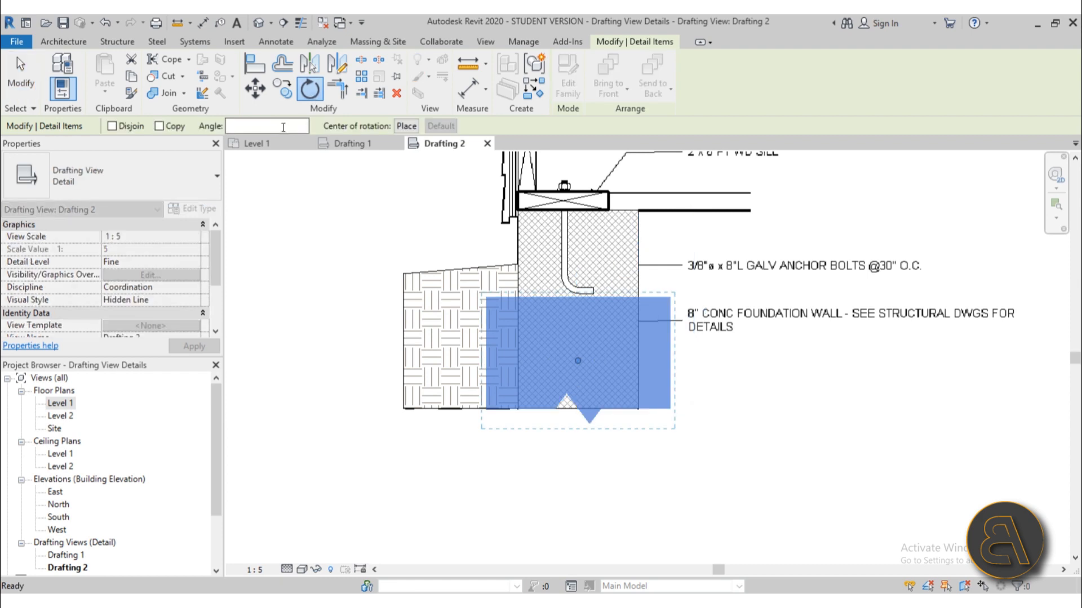
left_click(283, 126)
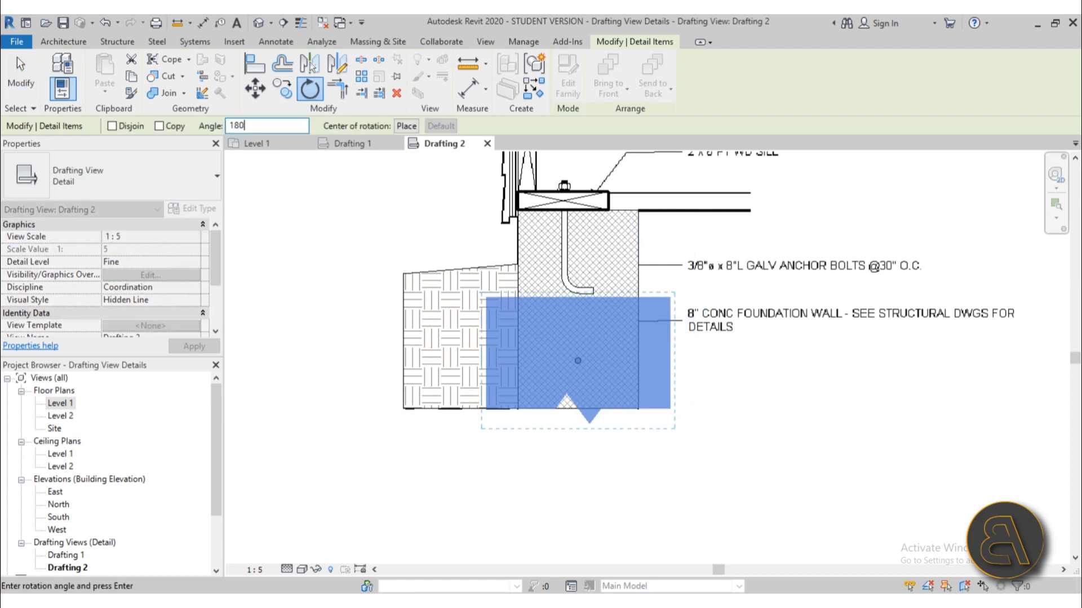
type("180")
key("Return")
left_click(684, 370)
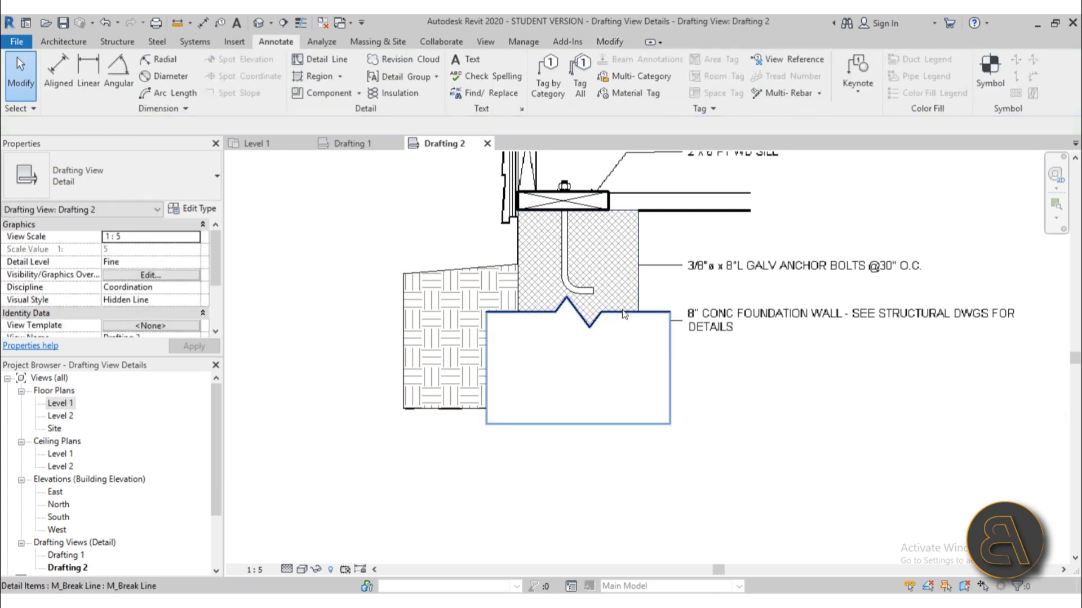
Step: Reduce the foundation break line's masking depth to about 85 mm and extend its ground side to about 328 mm, past the ground region
left_click(622, 309)
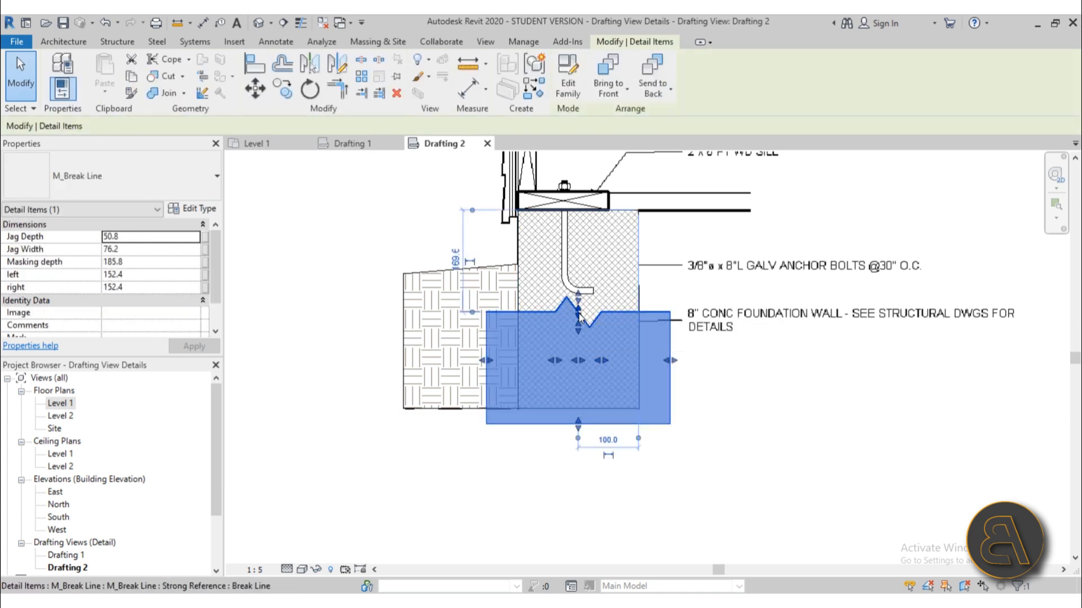
scroll(579, 316, "up", 3)
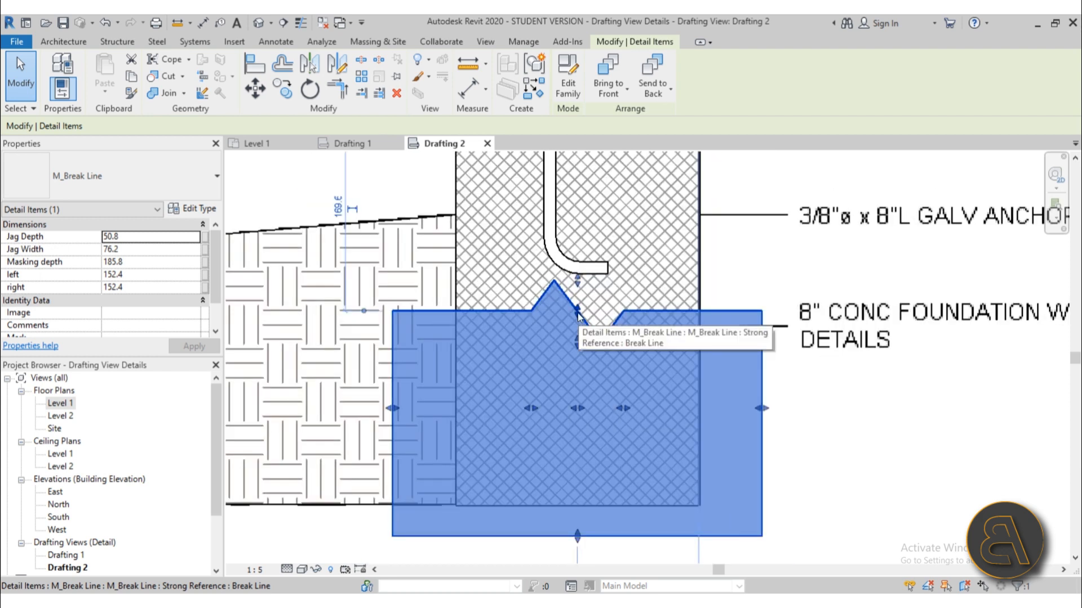
scroll(577, 309, "down", 2)
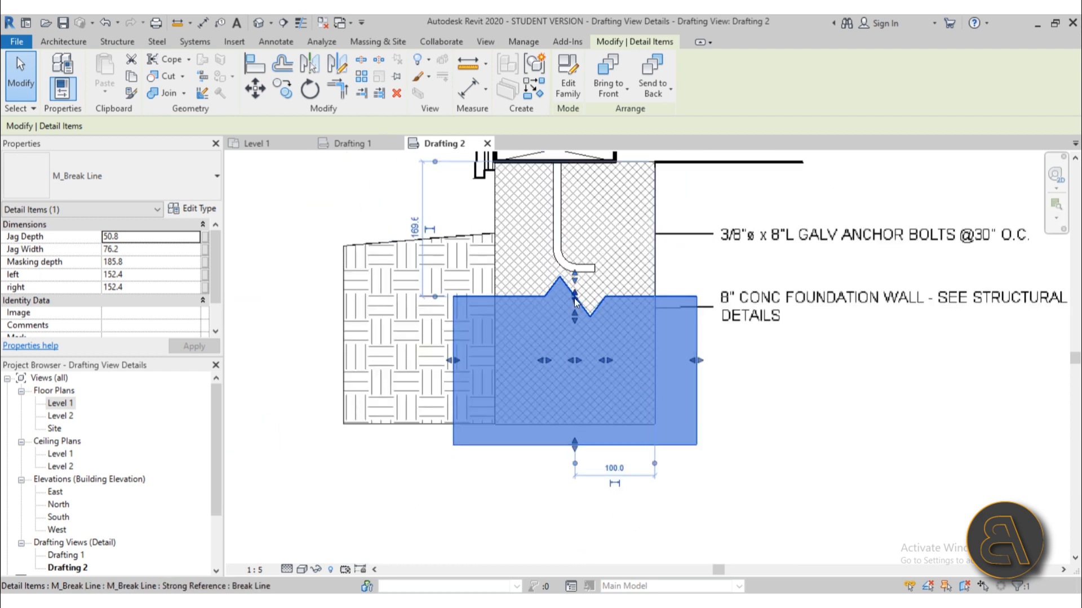
left_click_drag(575, 299, 575, 342)
left_click_drag(573, 380, 573, 381)
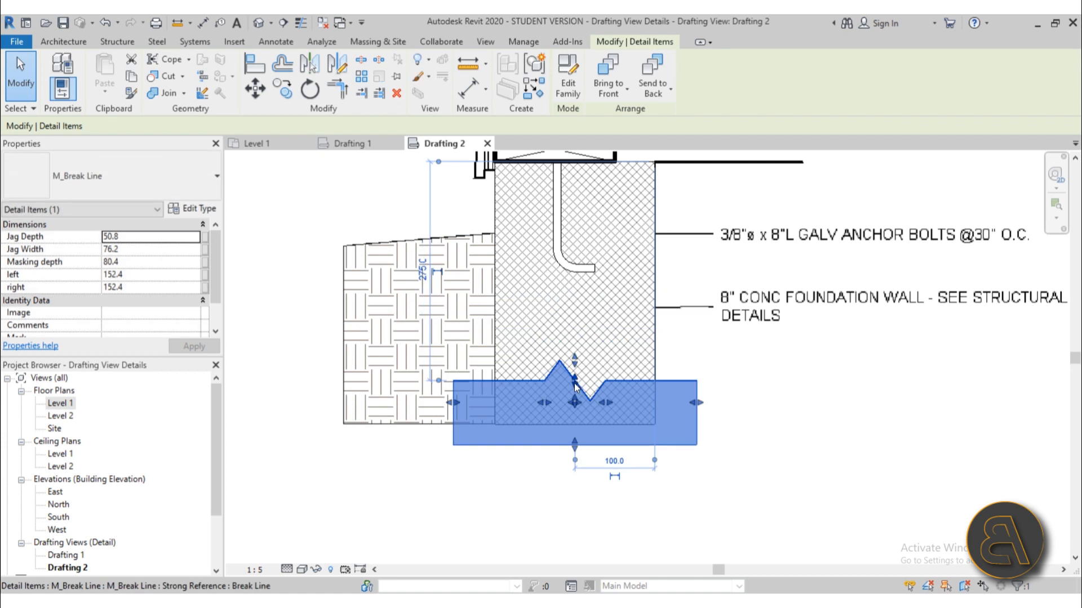
left_click_drag(454, 401, 312, 401)
left_click(272, 333)
scroll(446, 364, "down", 2)
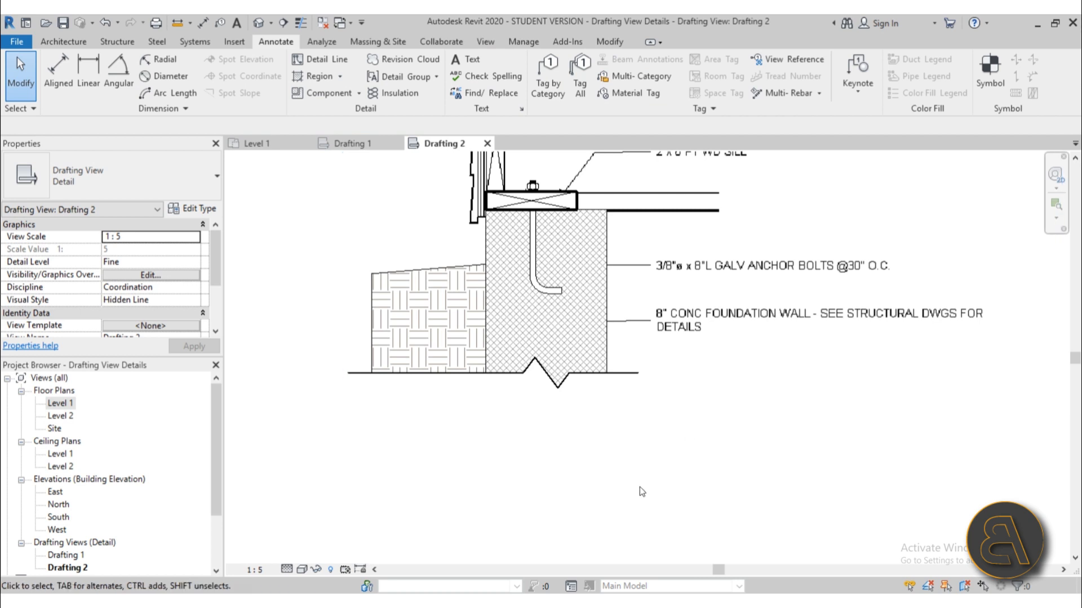
middle_click_drag(640, 487, 666, 480)
Step: Examine how the foundation break line covers the lower ends of the concrete and ground regions within the whole detail
left_click(664, 378)
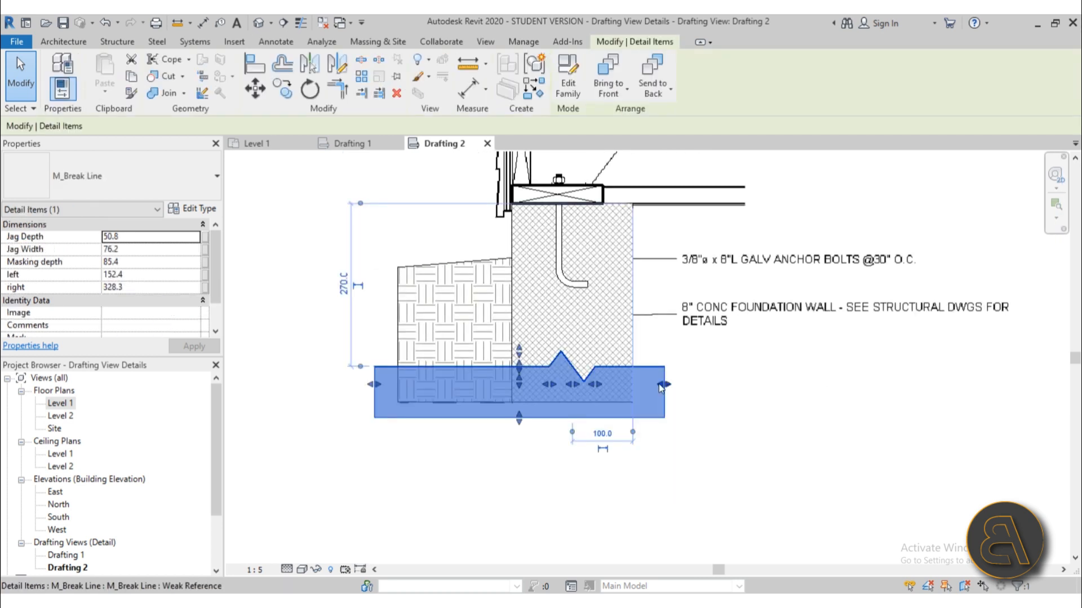
scroll(484, 437, "down", 2)
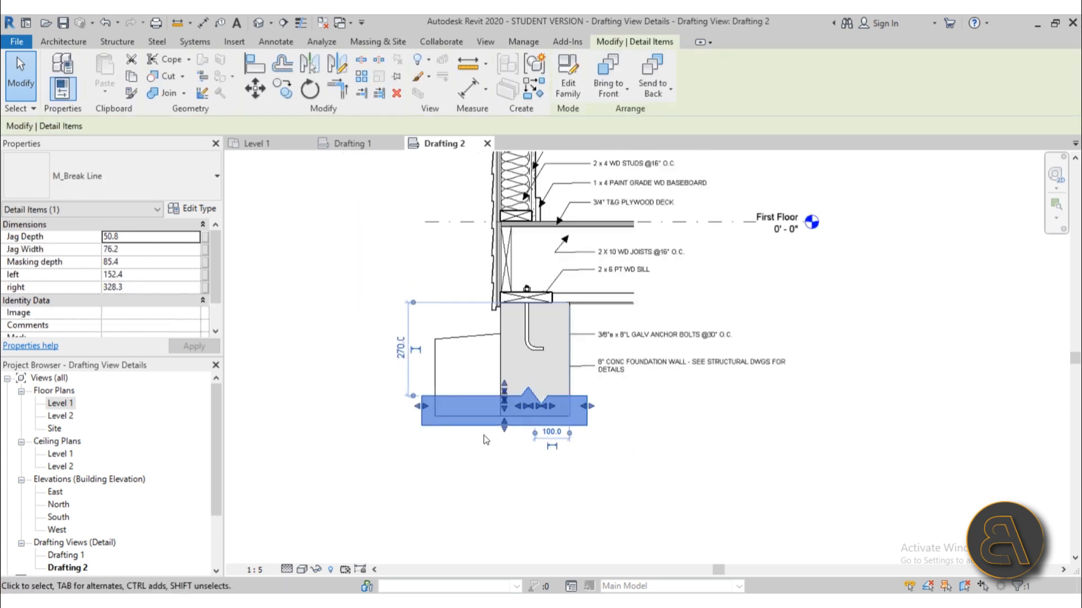
left_click(485, 440)
left_click(472, 400)
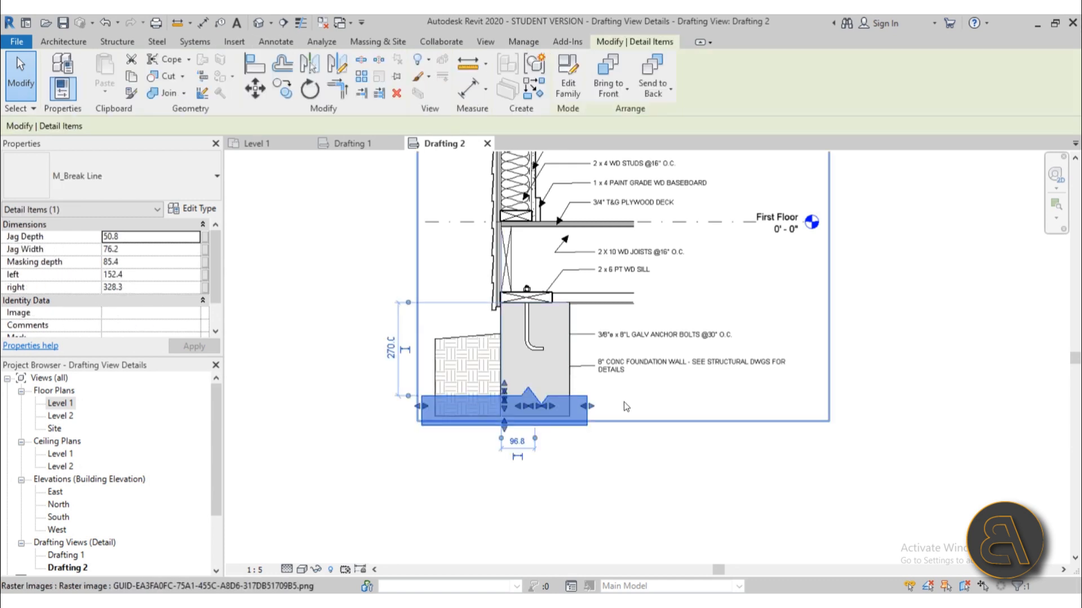
scroll(625, 403, "down", 2)
middle_click_drag(627, 404, 608, 417)
scroll(588, 323, "up", 2)
middle_click_drag(590, 324, 612, 217)
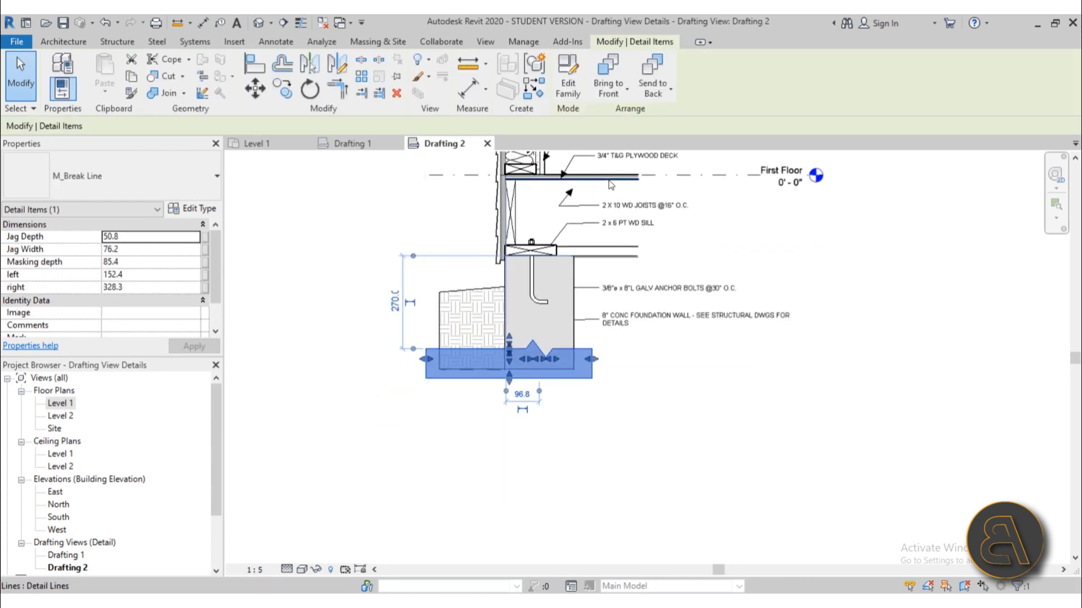
middle_click_drag(603, 259, 604, 273)
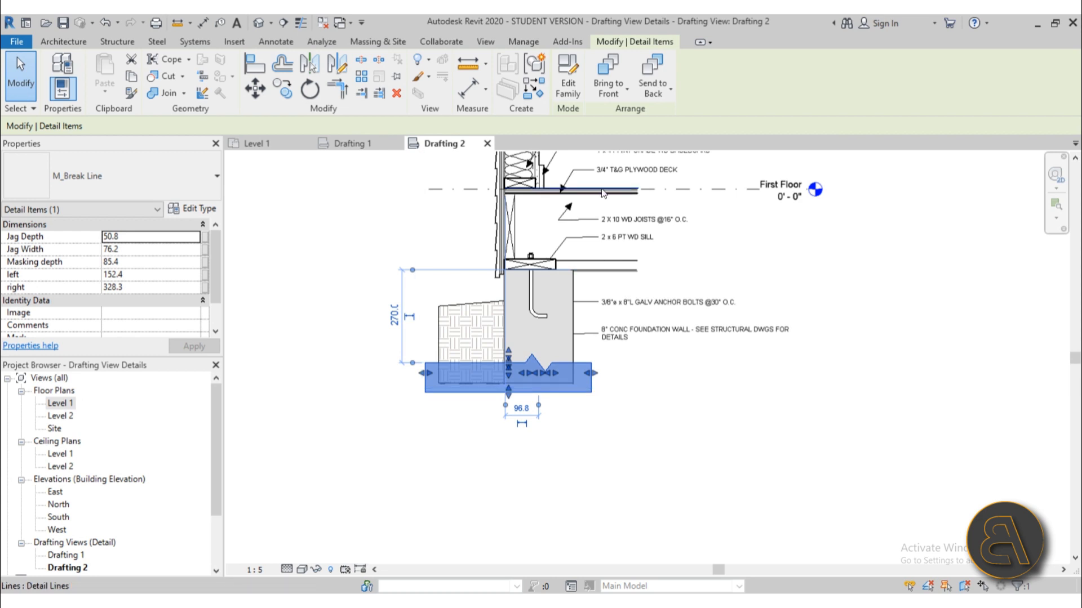
key("Escape")
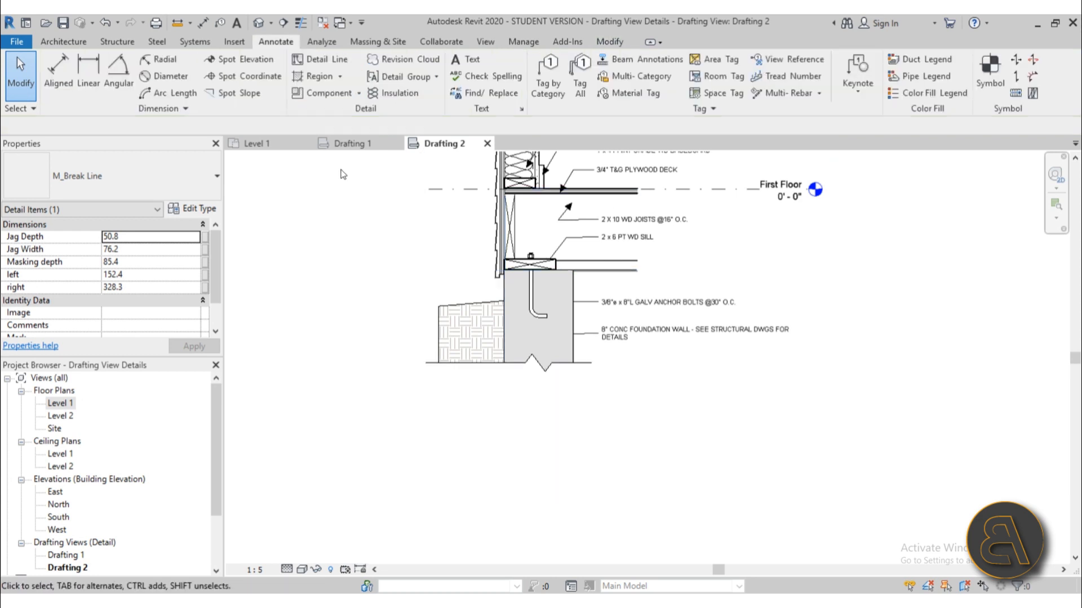
Step: Place a vertical break line across the open ends of the floor deck and joists, about 60 mm inside their ends
left_click(352, 92)
key("space")
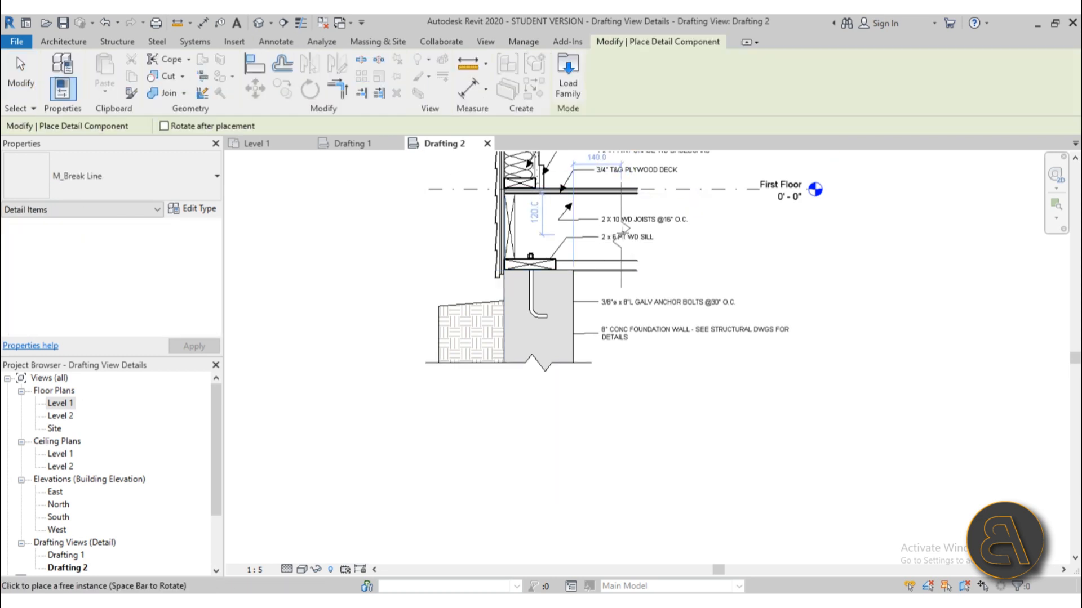
left_click(620, 230)
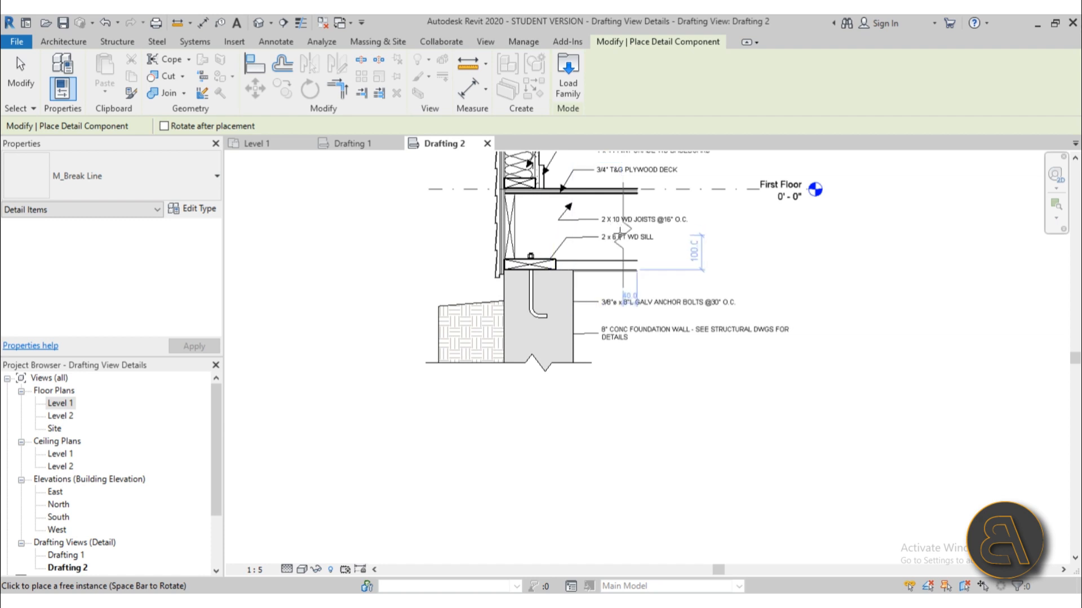
key("Escape")
left_click(617, 253)
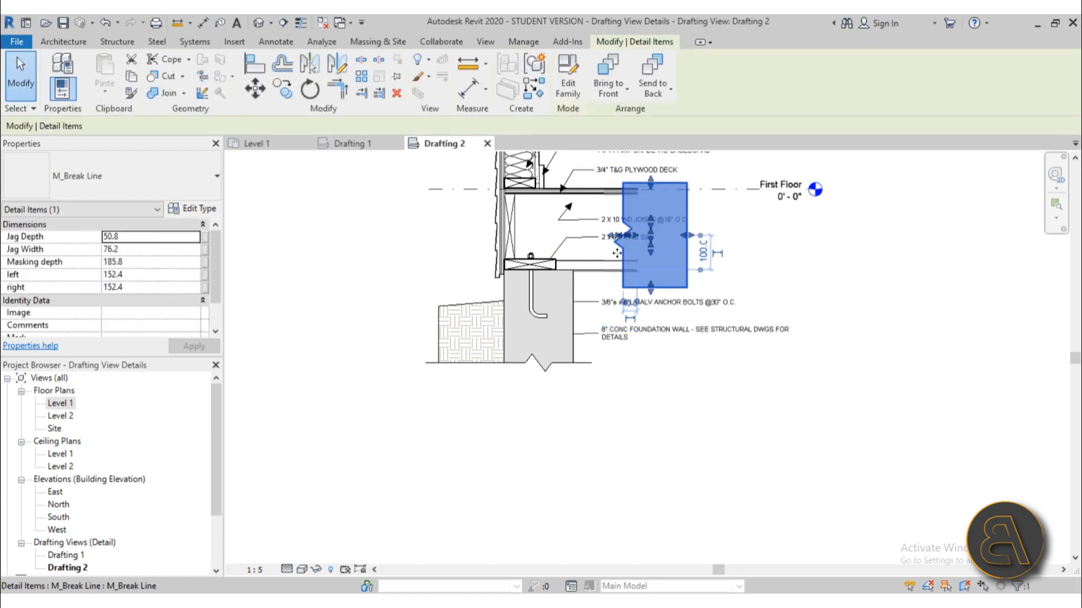
left_click_drag(617, 253, 613, 251)
scroll(614, 249, "down", 3)
middle_click_drag(614, 250, 611, 348)
scroll(612, 348, "up", 2)
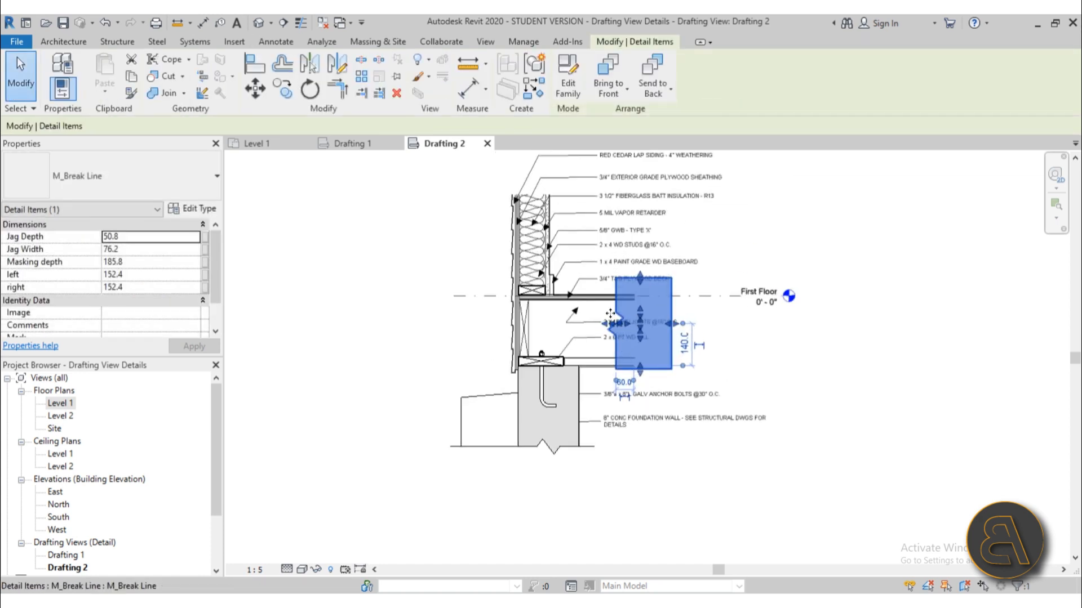
Step: Create a similar horizontal break line across the upper end of the wall, about 320 mm above the first floor deck
scroll(581, 263, "up", 2)
key("c")
key("s")
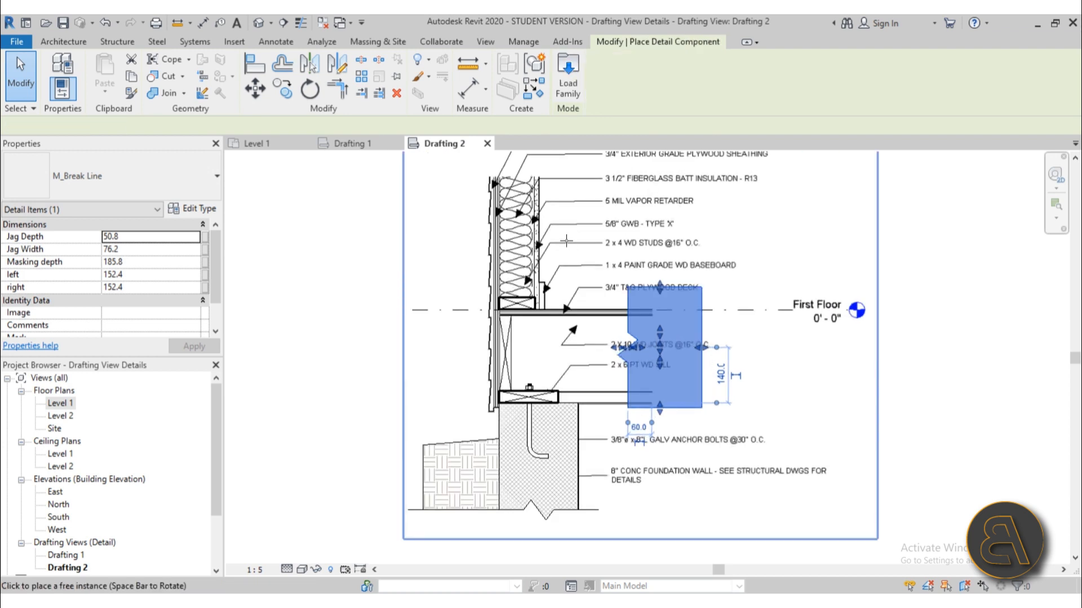
left_click(518, 214)
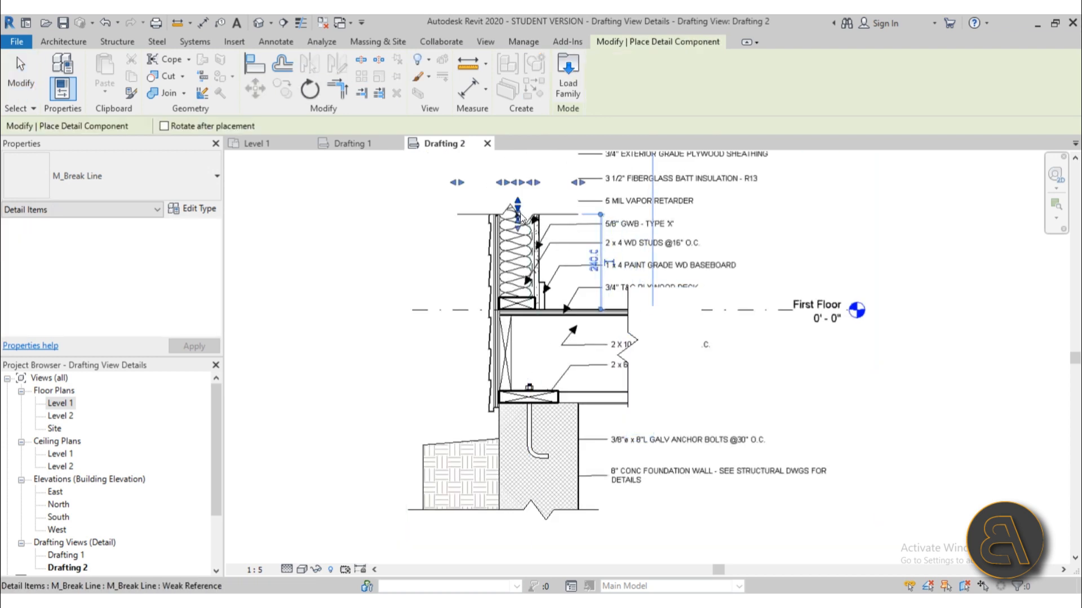
key("Escape")
key("Escape")
left_click_drag(550, 184, 551, 182)
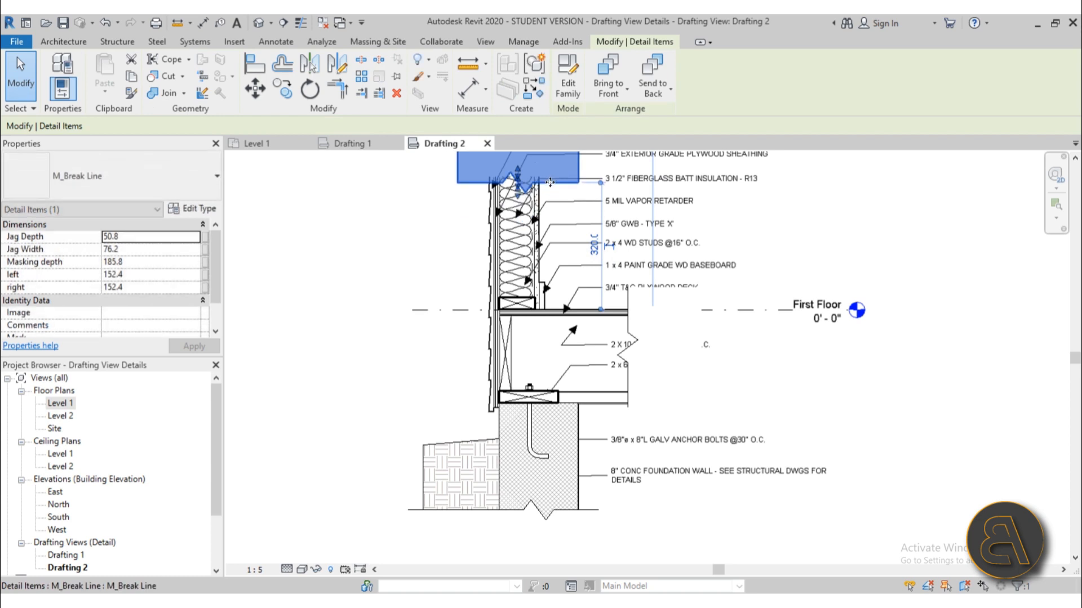
Step: Examine how the upper break line meets the siding, sheathing and insulation at the top of the wall
left_click(396, 258)
scroll(394, 261, "down", 1)
middle_click_drag(392, 265, 391, 293)
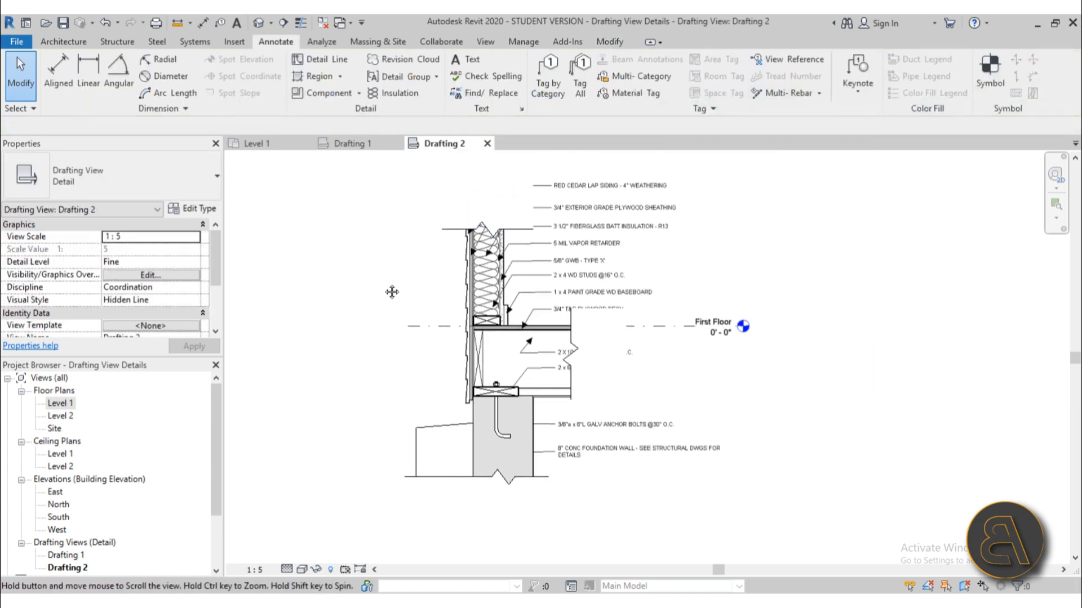
scroll(507, 233, "up", 1)
left_click(511, 231)
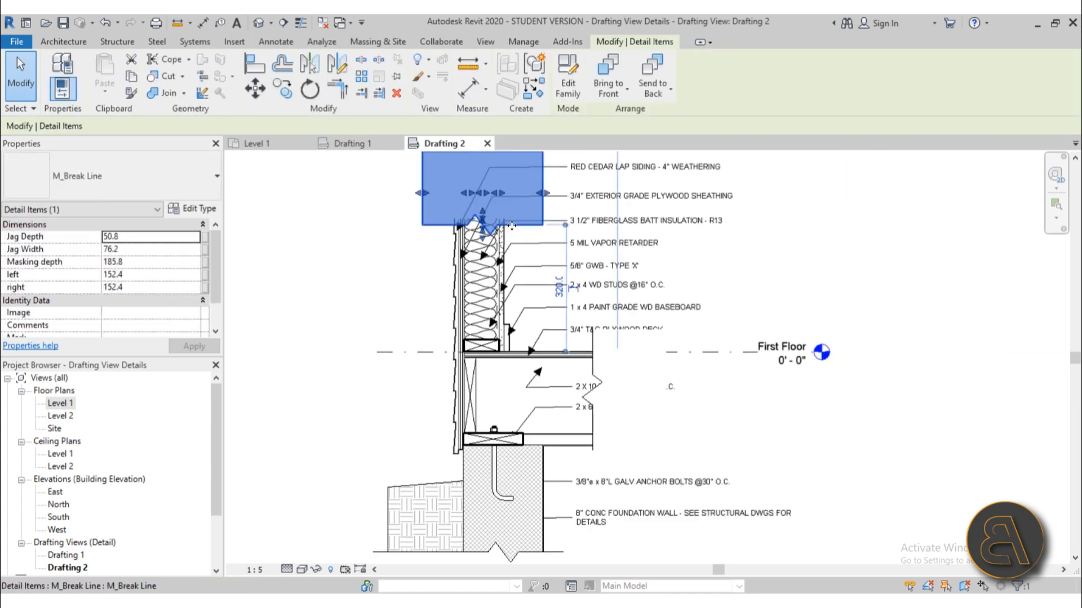
scroll(515, 225, "down", 2)
scroll(517, 221, "up", 2)
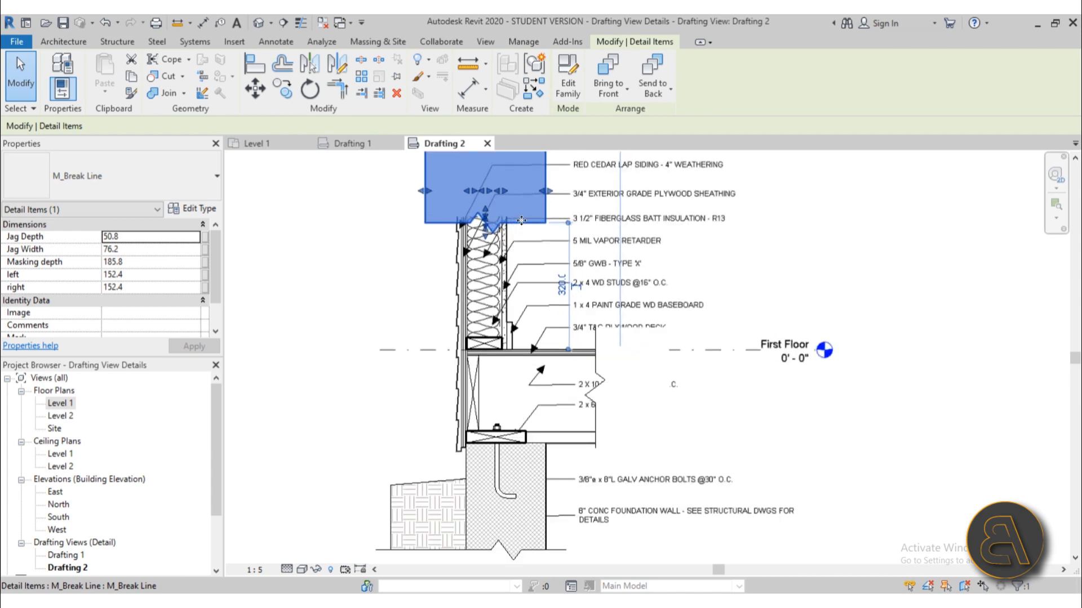
scroll(470, 225, "up", 3)
left_click(448, 228)
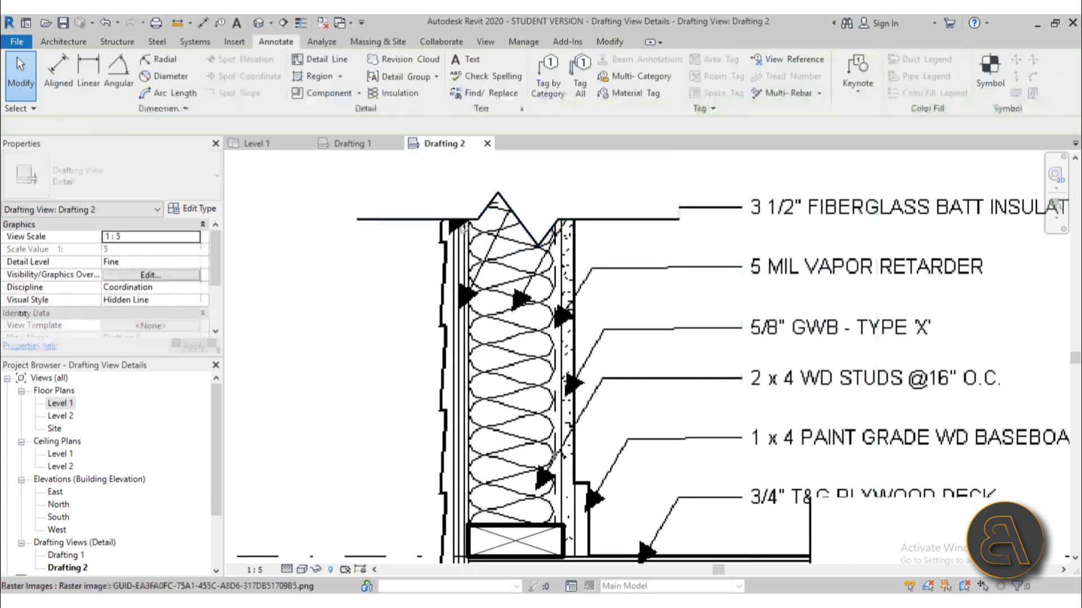
left_click(462, 220)
scroll(485, 222, "down", 2)
key("Escape")
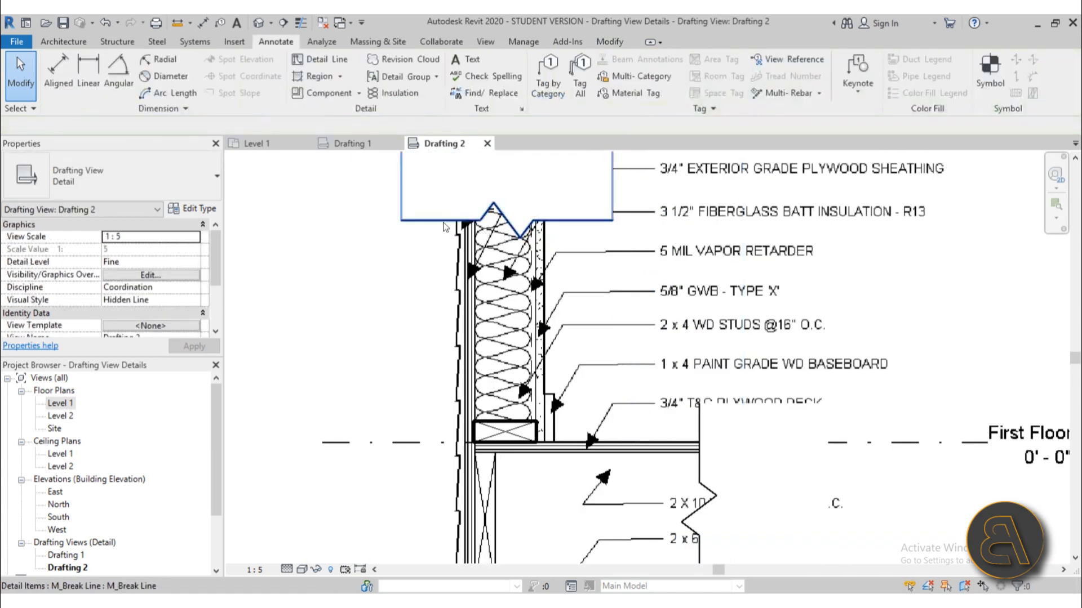
Step: Draw a 380 mm vertical medium detail line up the stud wall's outer face, and bring the upper break line in front of it
left_click(319, 59)
left_click(474, 442)
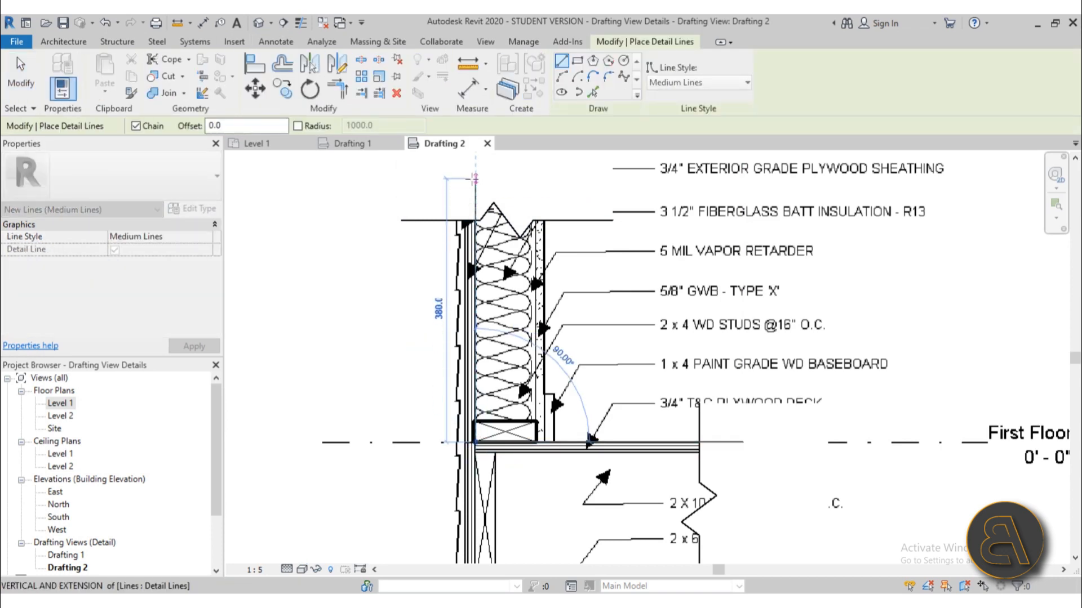
left_click(473, 179)
key("Escape")
key("Escape")
left_click(475, 218)
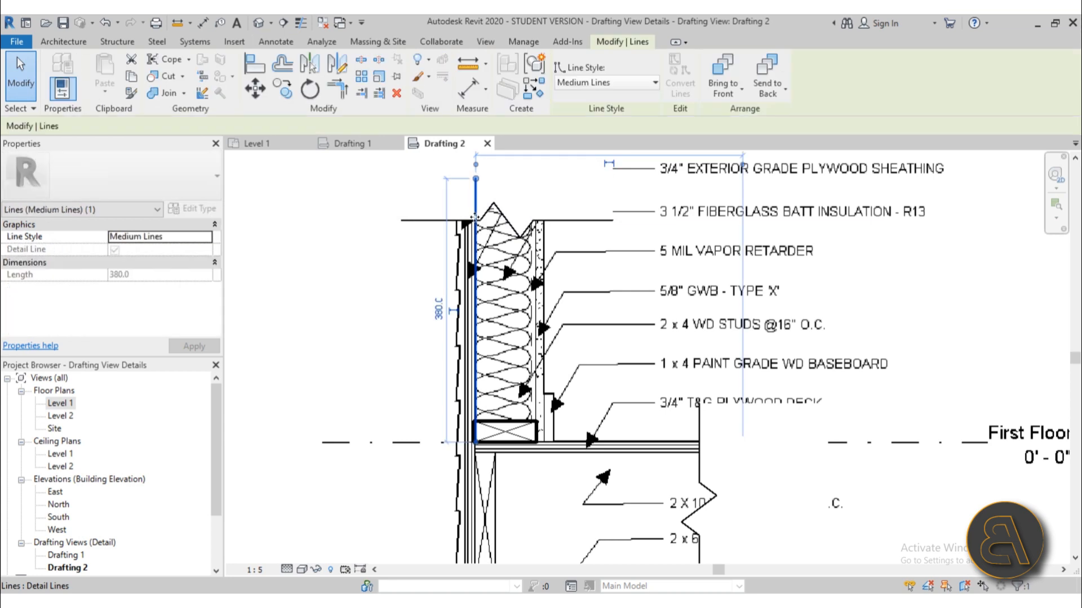
key("Escape")
left_click(435, 223)
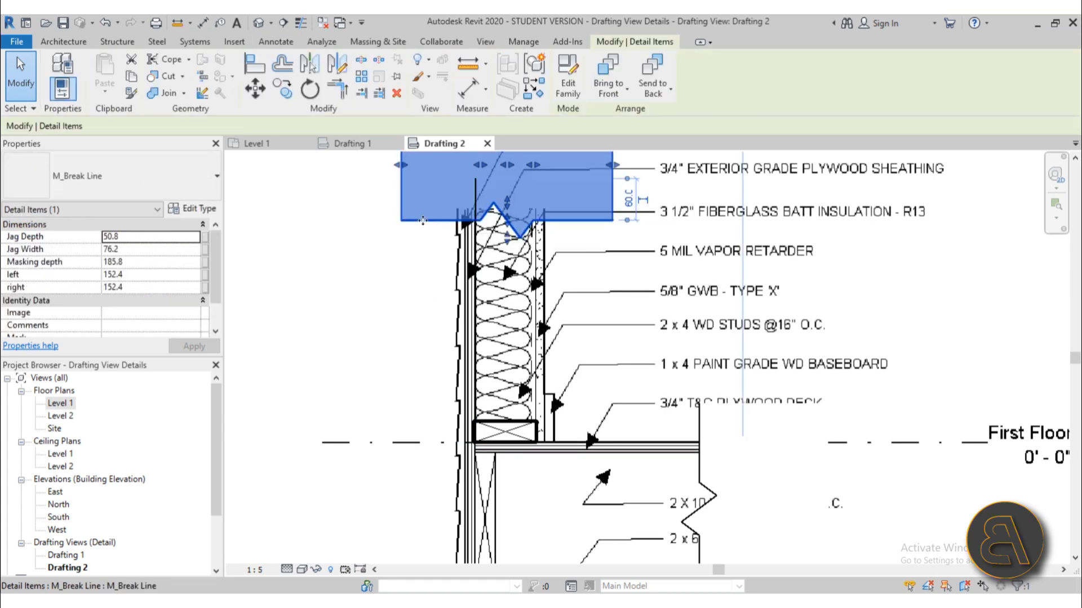
left_click(602, 66)
key("Escape")
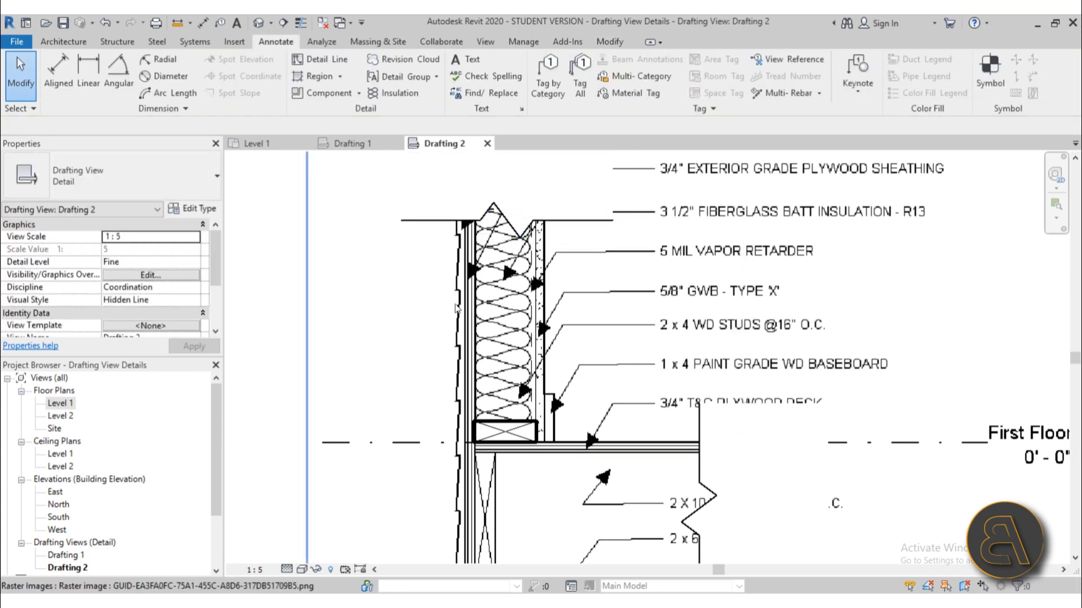
Step: Delete the horizontal break line across the upper end of the wall
left_click(474, 253)
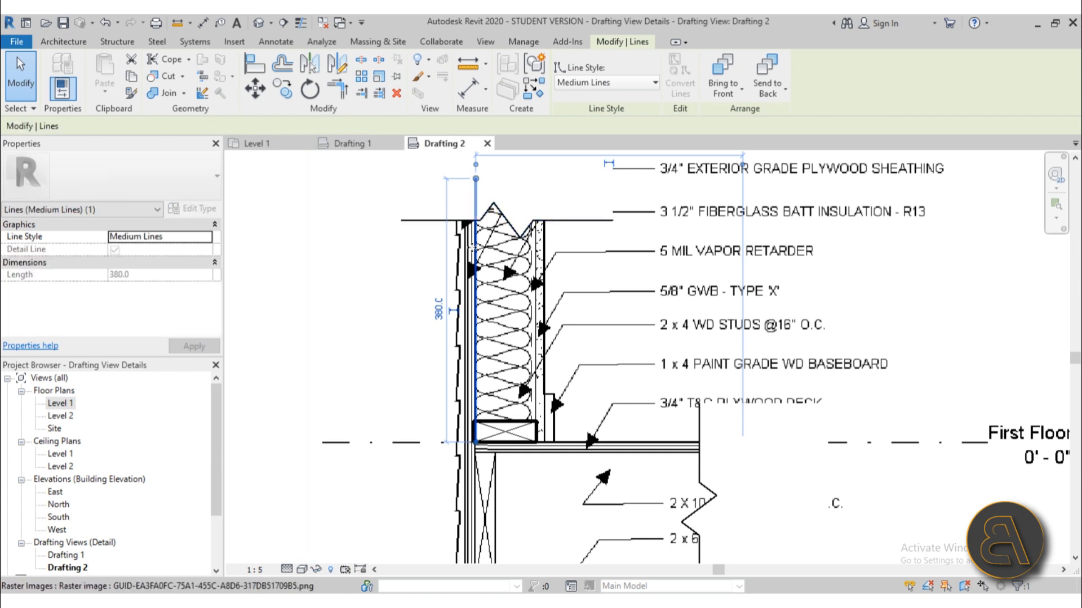
key("Tab")
key("Tab")
left_click(472, 250)
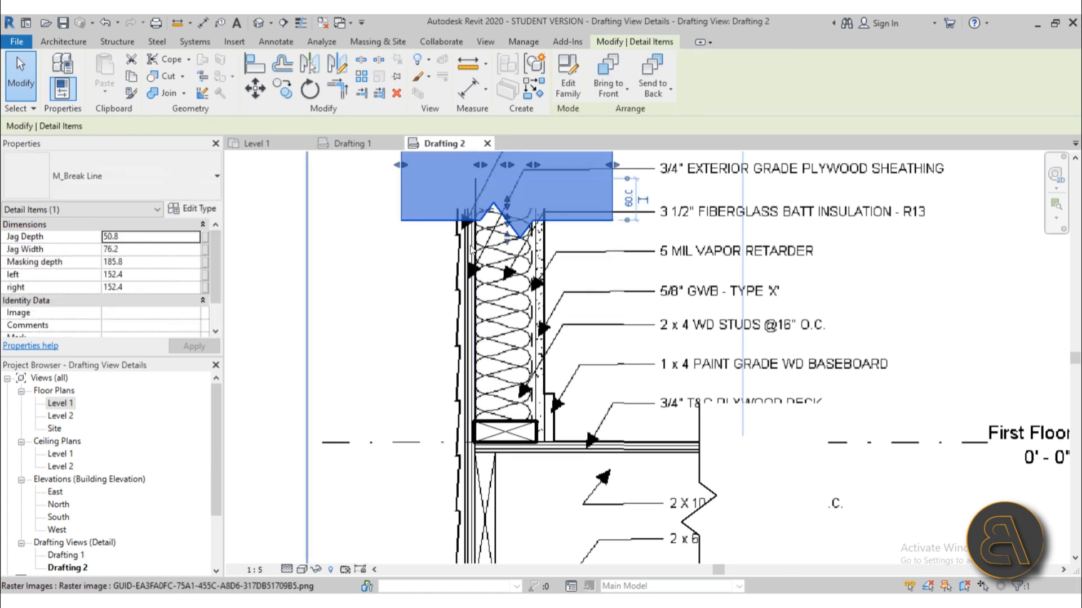
key("Escape")
scroll(514, 298, "down", 2)
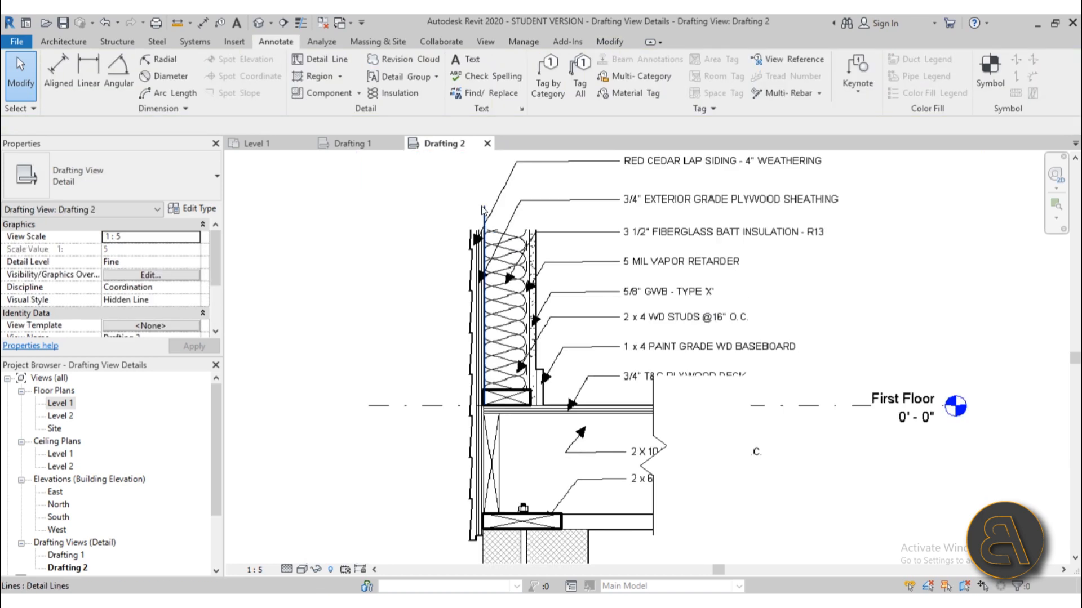
Step: Delete the vertical medium detail line along the stud wall's outer face
left_click(483, 211)
key("Escape")
scroll(483, 389, "up", 2)
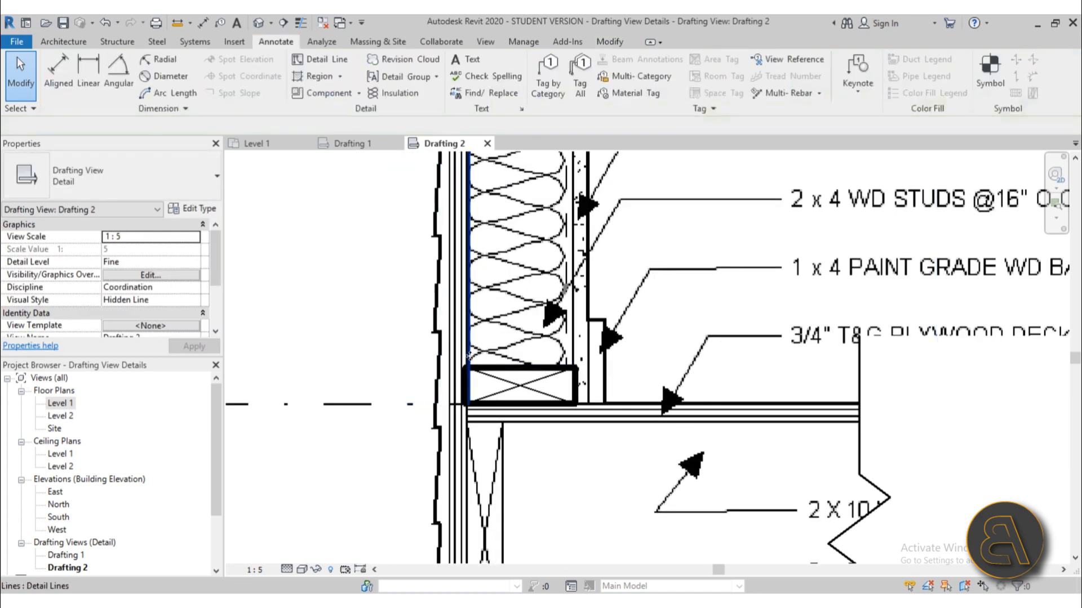
left_click(469, 360)
key("Escape")
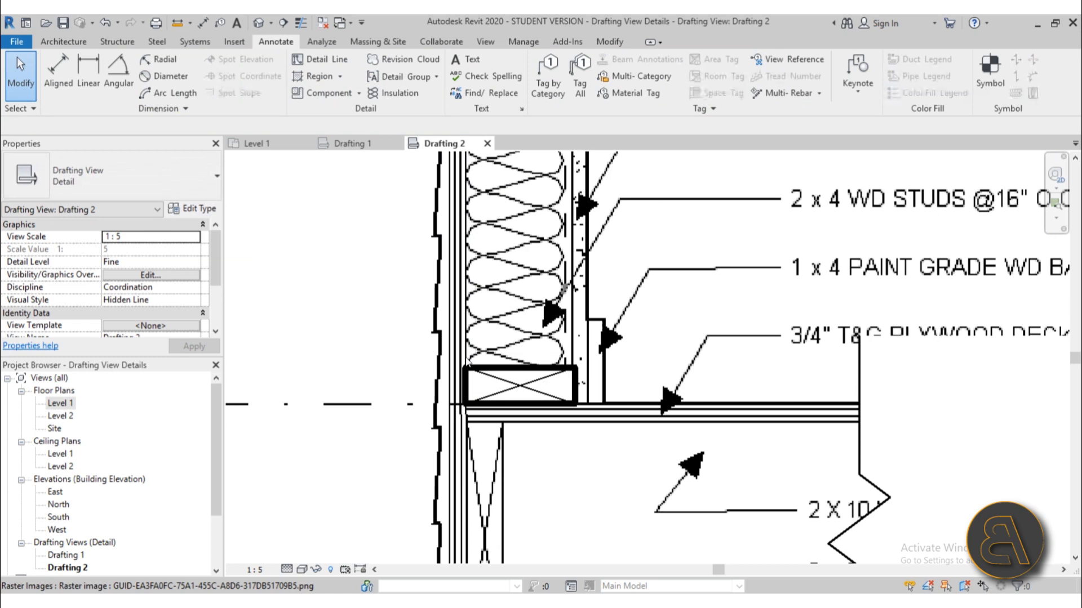
Step: Draw vertical detail lines in the Wide Lines style up both faces of the stud wall, from the bottom plate's upper corners to the wall's upper end
left_click(319, 60)
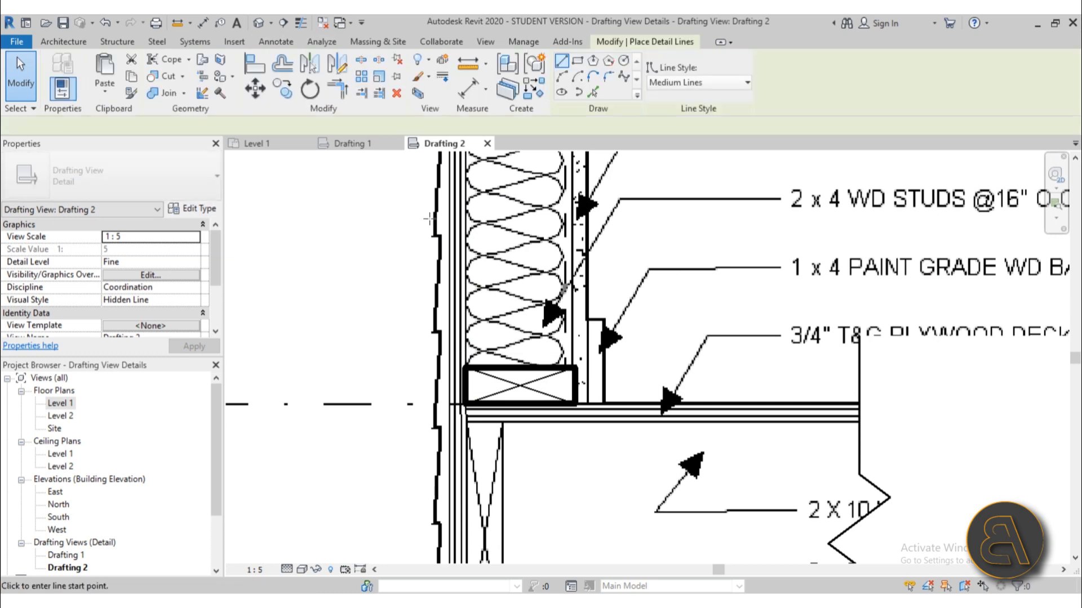
left_click(672, 83)
left_click(676, 273)
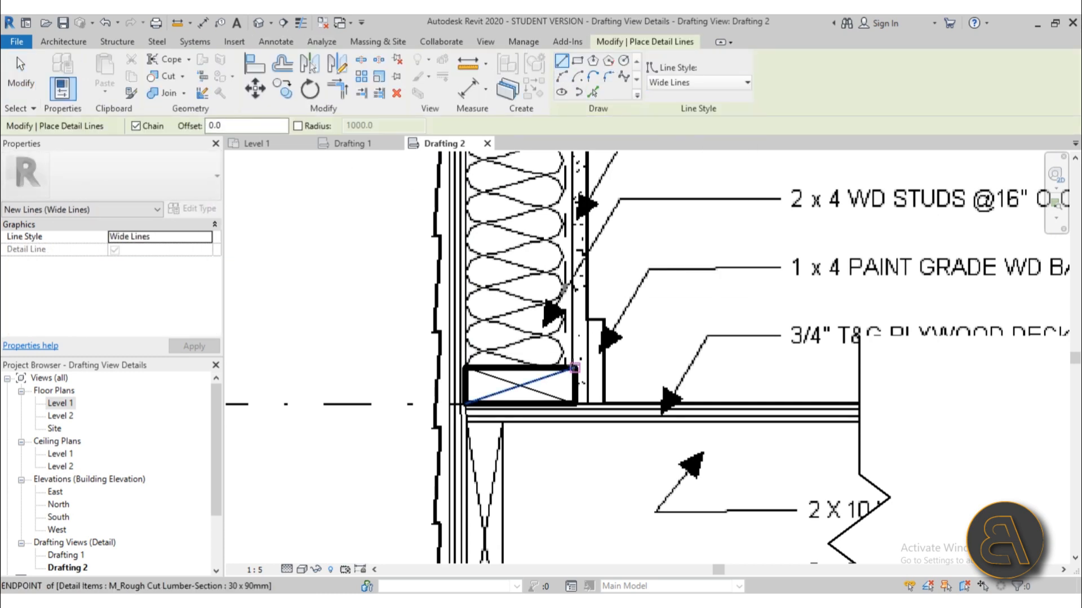
left_click(574, 368)
scroll(569, 350, "down", 2)
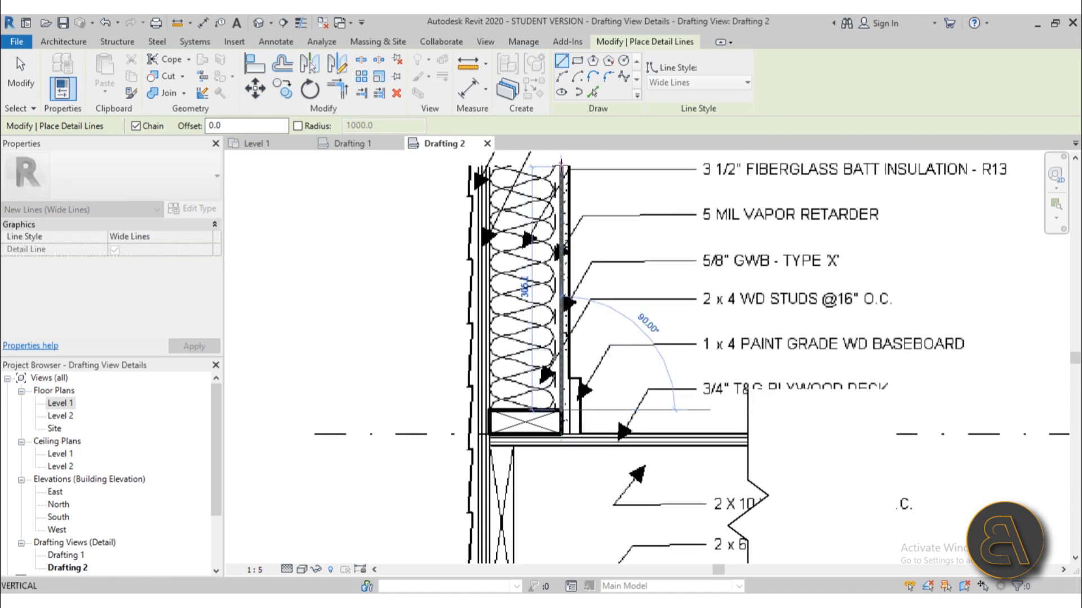
left_click(561, 164)
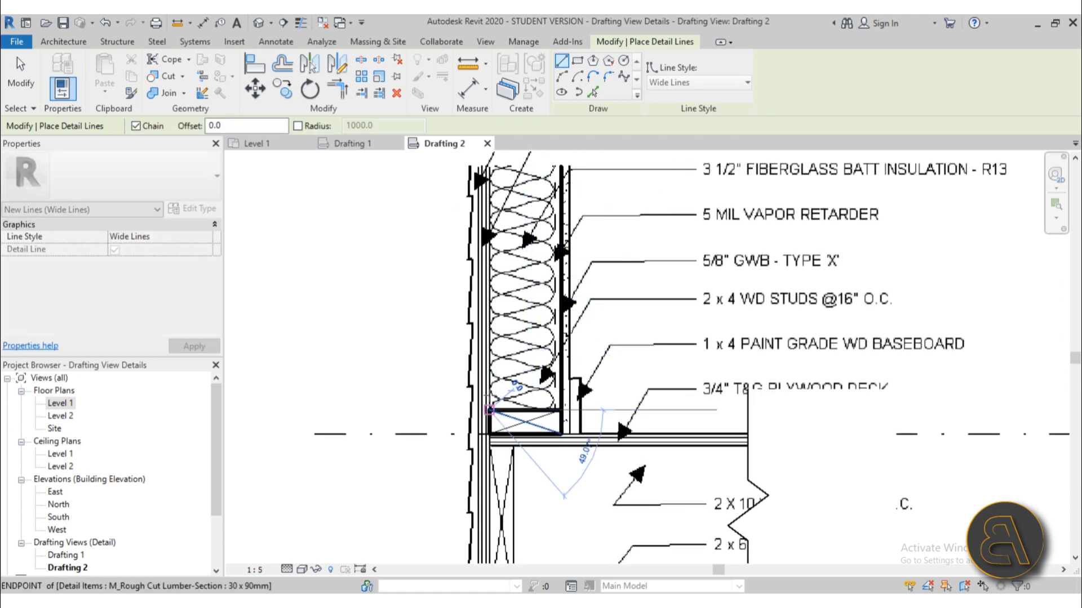
left_click(488, 409)
left_click(490, 166)
key("Escape")
Step: Draw a vertical wide line between the siding and sheathing, from their lower end beside the sill plate to the upper end of the wall
scroll(496, 190, "down", 2)
middle_click_drag(496, 190, 492, 170)
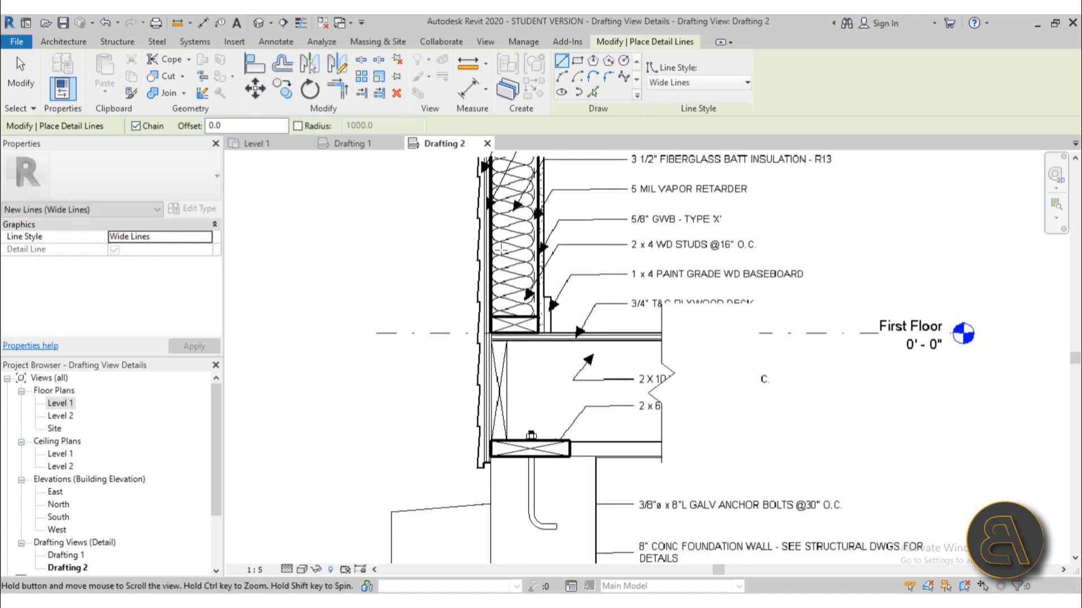
scroll(488, 463, "up", 4)
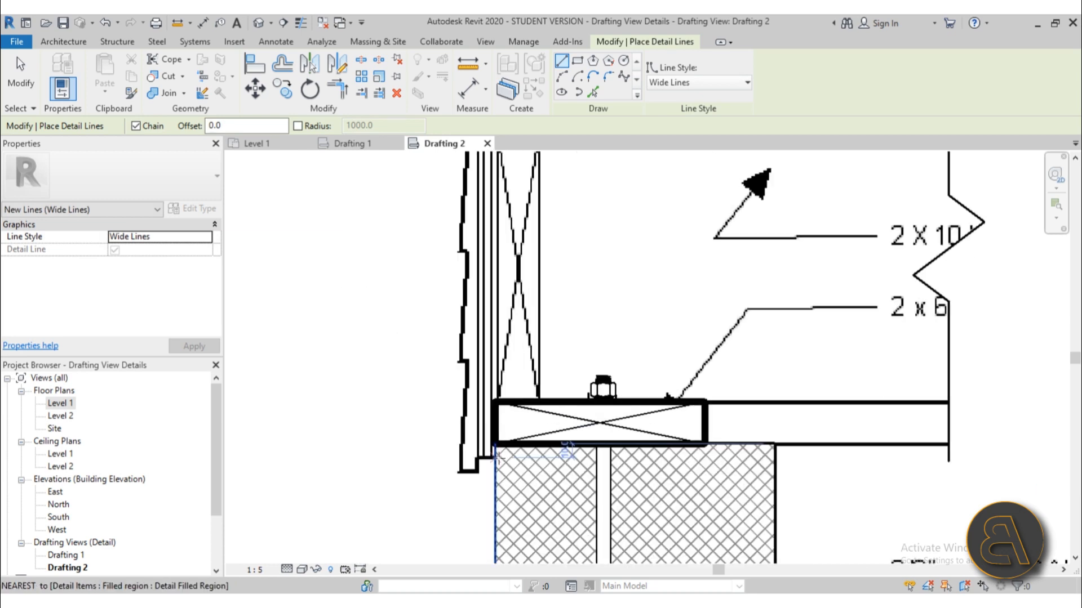
left_click(478, 453)
scroll(483, 321, "down", 2)
middle_click_drag(483, 298, 480, 539)
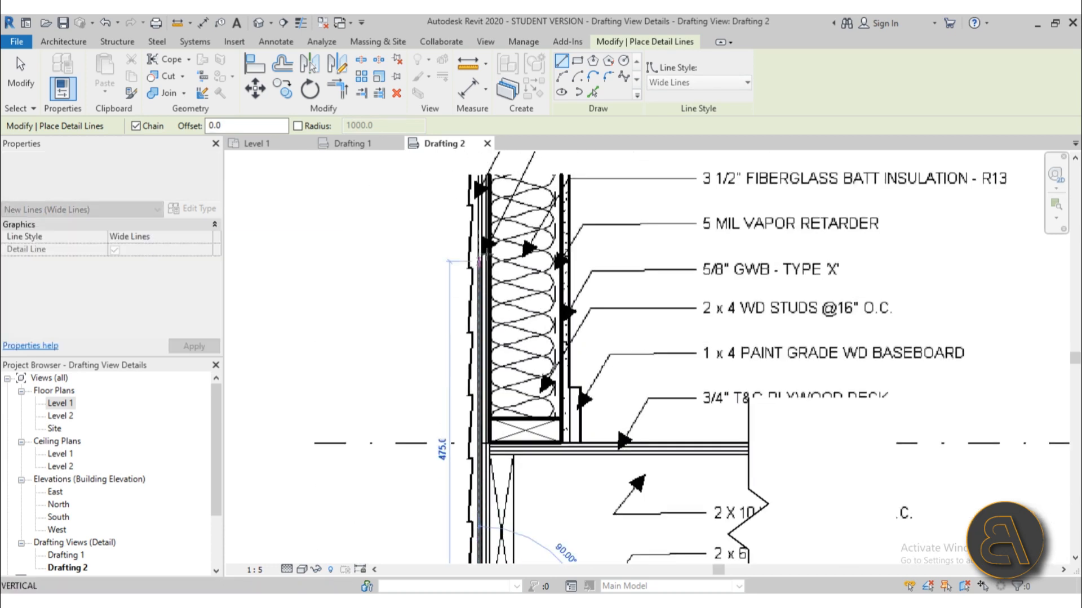
left_click(478, 175)
key("Escape")
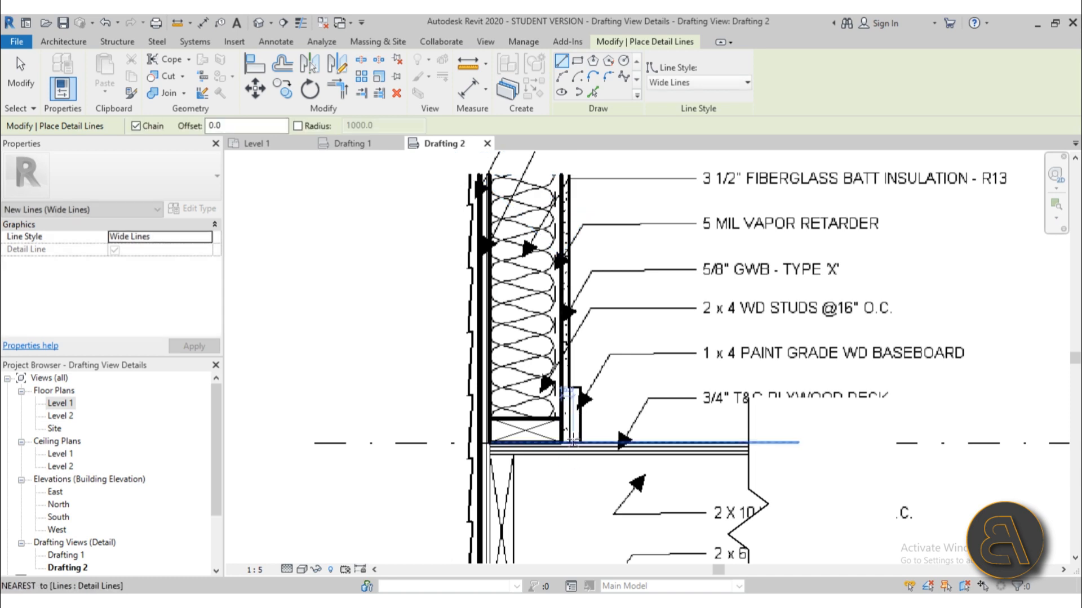
Step: Draw a vertical wide line along the room-side face of the gypsum board, from the floor deck to the wall's upper end
left_click(570, 442)
left_click(571, 164)
key("Escape")
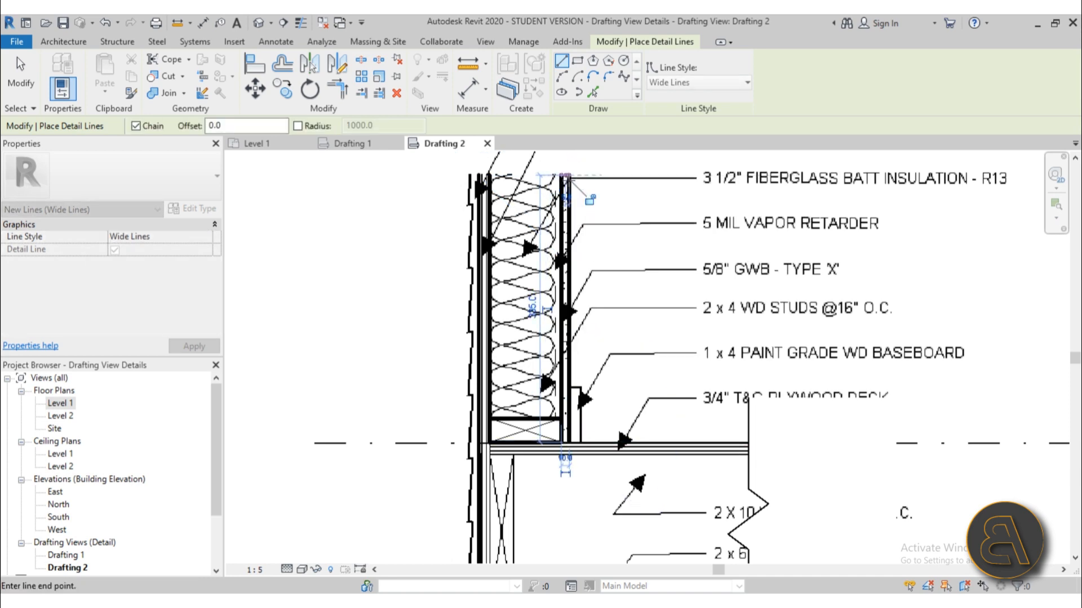
Step: Outline the baseboard with wide lines, 15 mm across its upper edge and down its room-side face to the floor deck
scroll(586, 420, "up", 2)
left_click(552, 363)
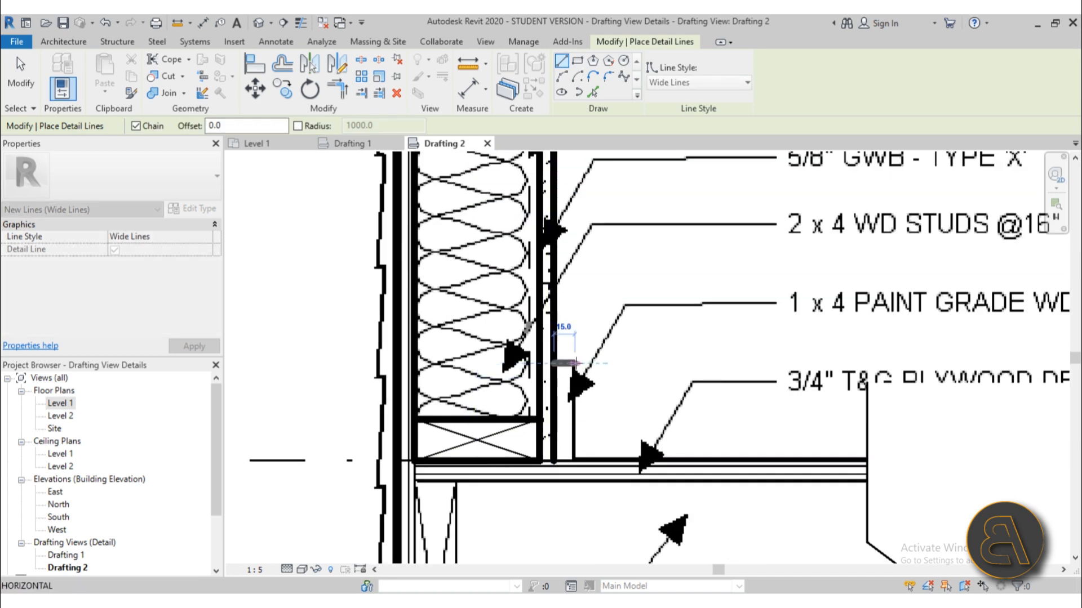
left_click(575, 364)
left_click(574, 461)
key("Escape")
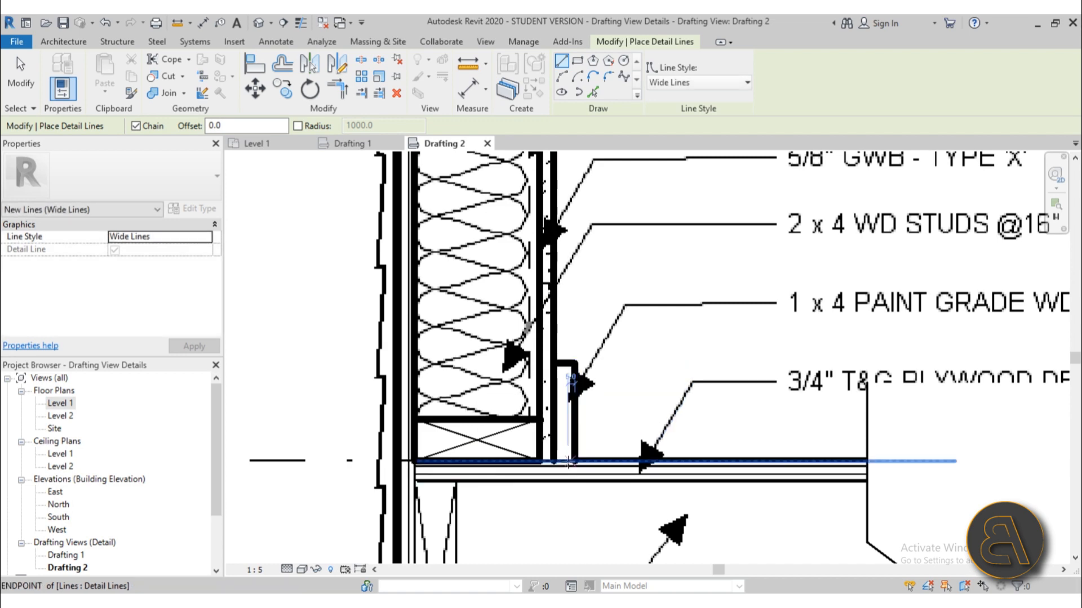
key("Escape")
Step: Shorten the floor deck's upper line so it starts at the bottom plate's room-side corner instead of running beneath the plate
left_click(600, 462)
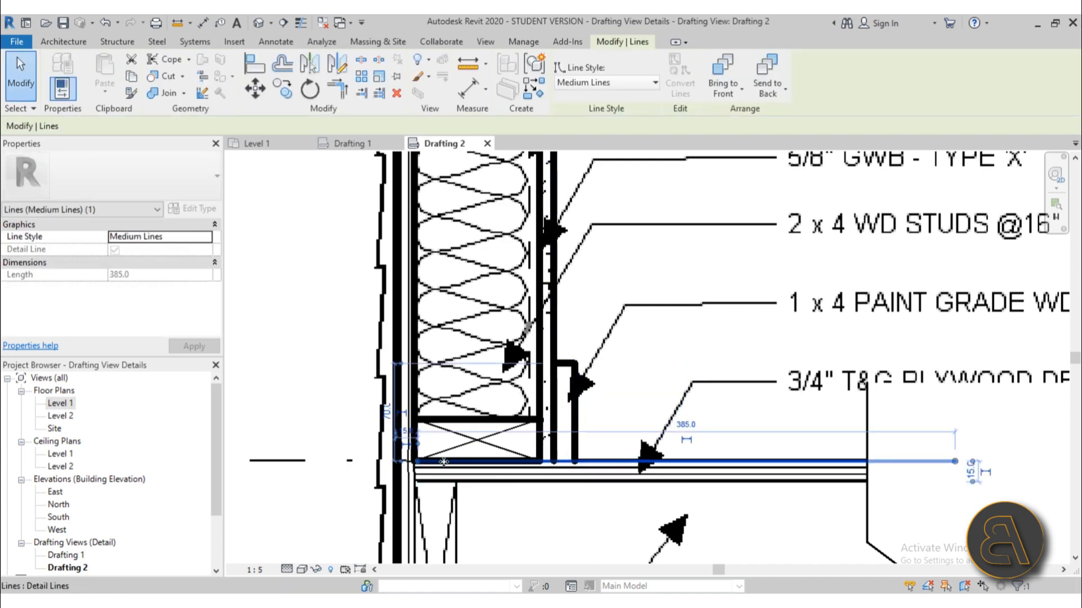
left_click_drag(417, 462, 542, 462)
key("Escape")
left_click(551, 484)
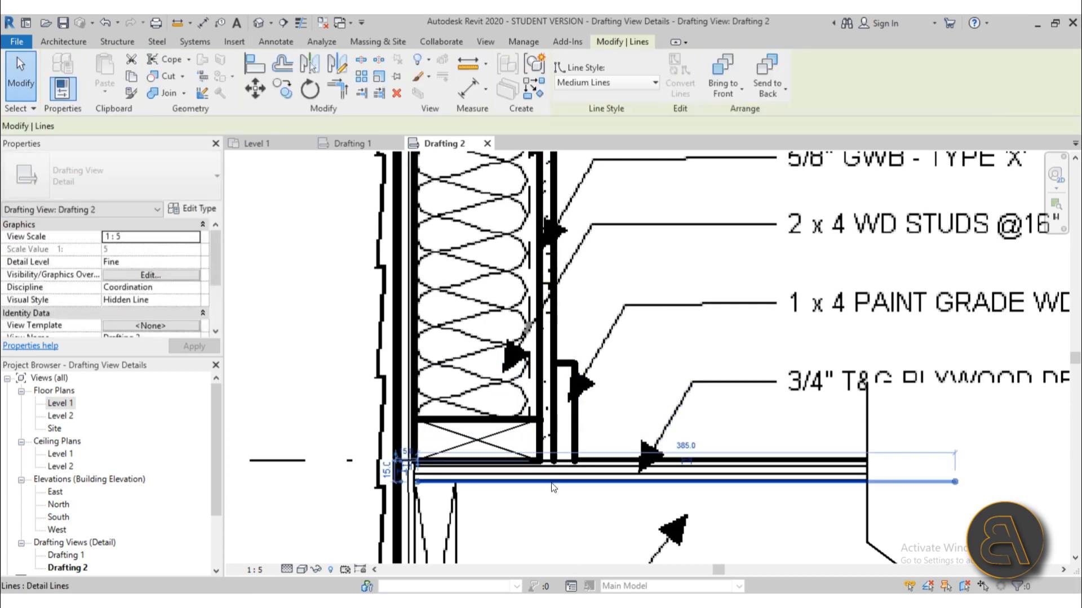
key("Escape")
scroll(584, 418, "down", 4)
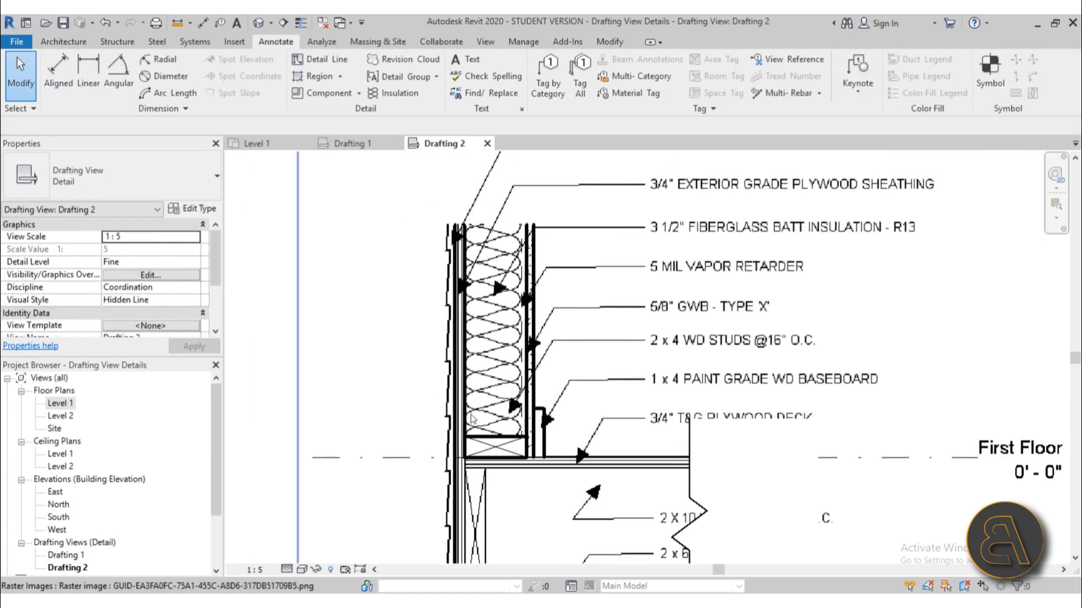
scroll(472, 418, "up", 2)
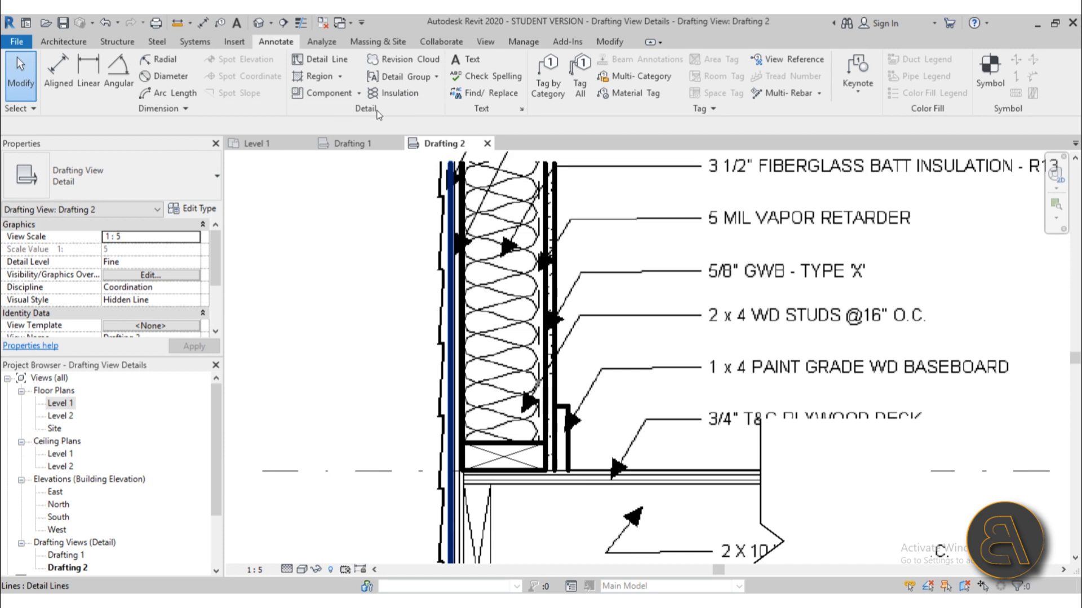
left_click(399, 93)
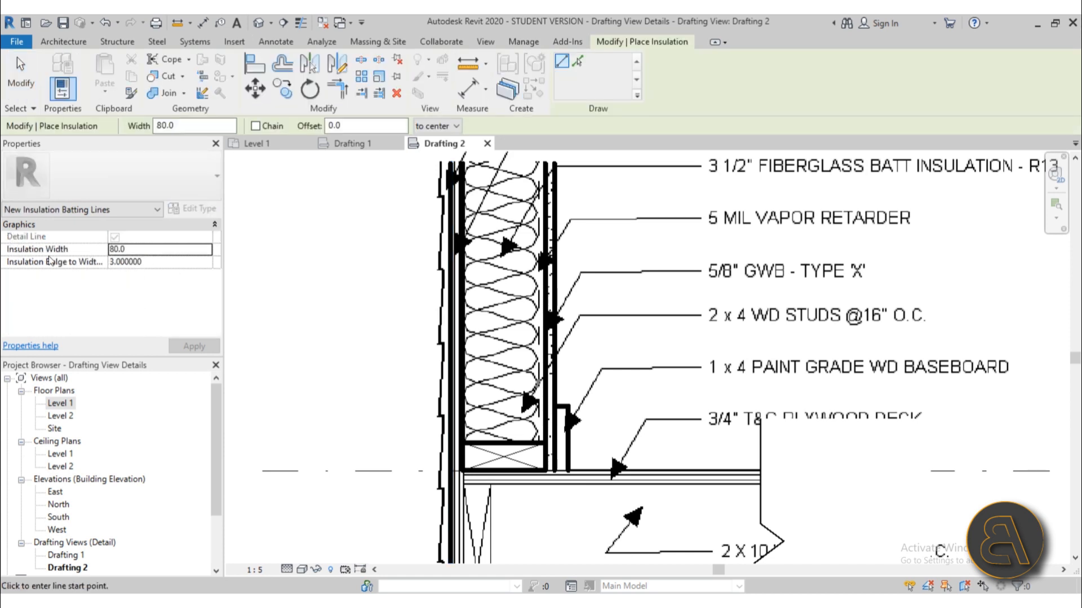
scroll(500, 429, "up", 3)
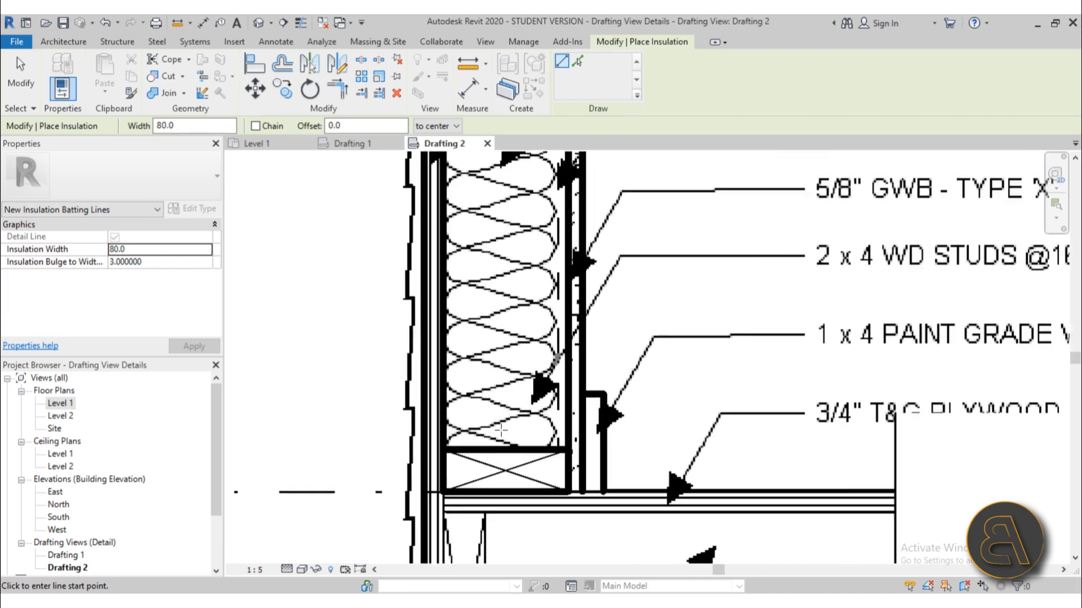
scroll(479, 400, "down", 3)
key("Escape")
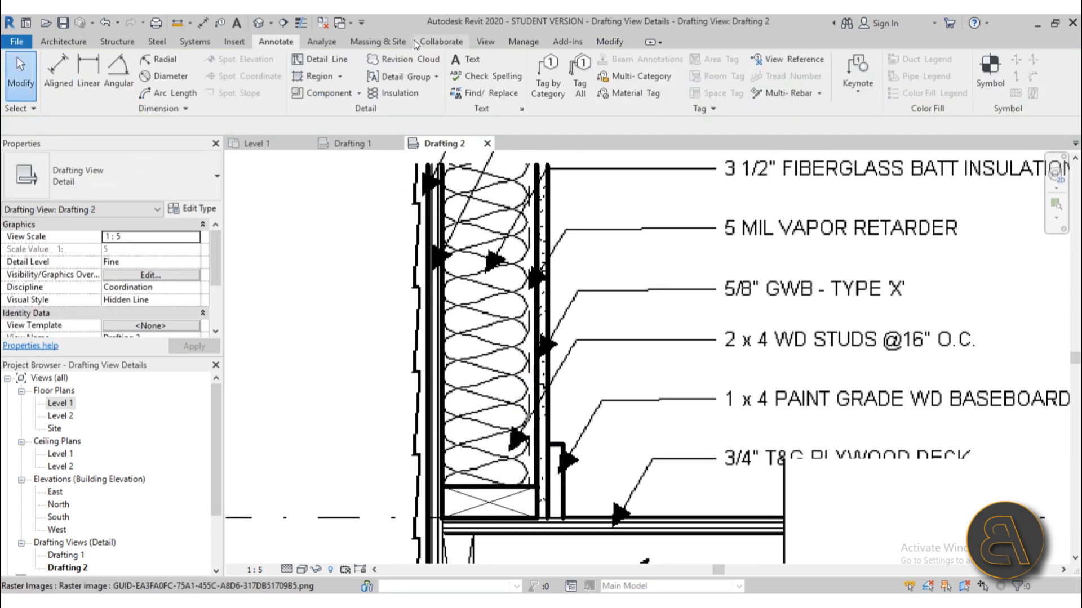
Step: Measure the width of the stud cavity between the two wide vertical lines
left_click(178, 23)
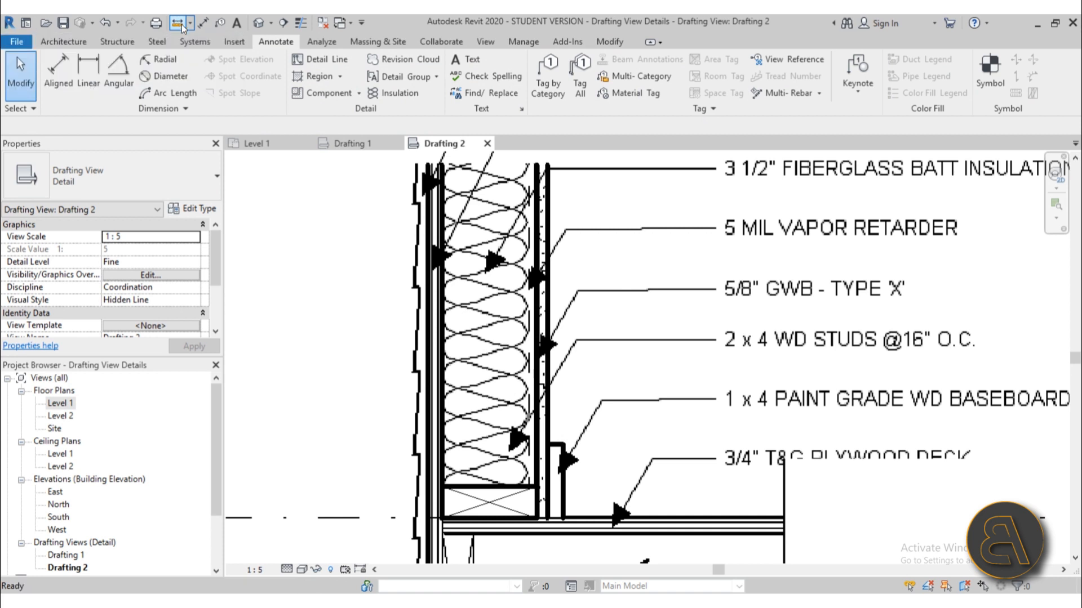
scroll(463, 506, "up", 2)
left_click(431, 419)
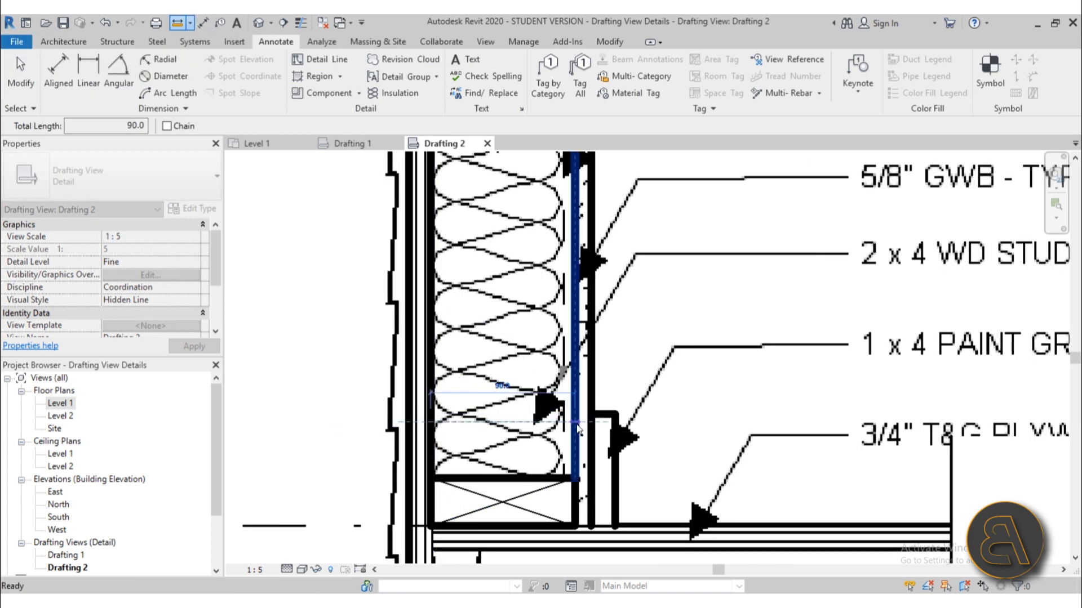
key("Escape")
key("Escape")
left_click(25, 84)
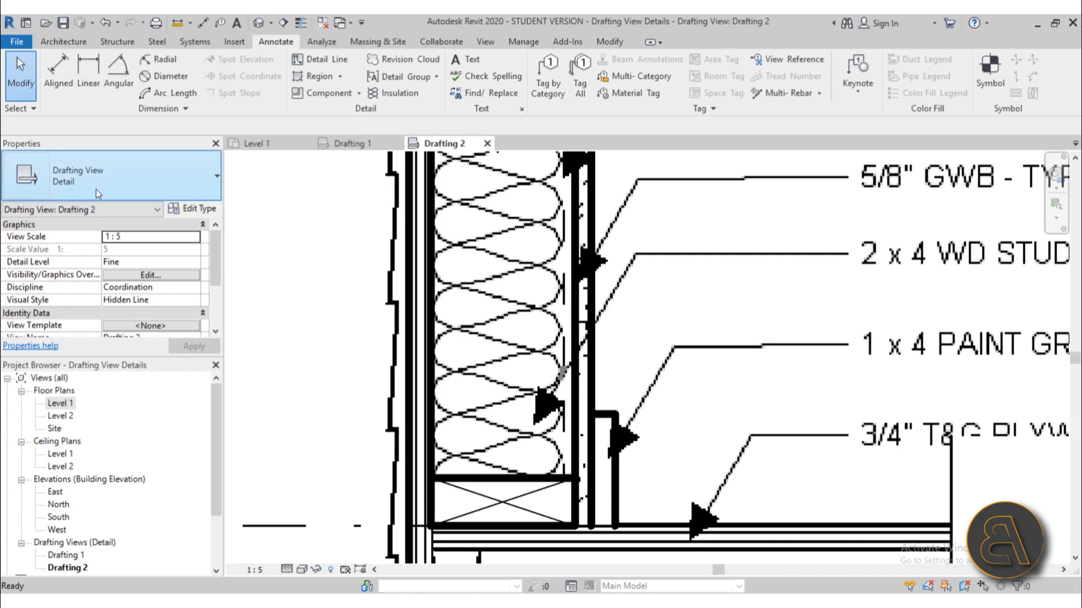
Step: Measure from the centre of the stud cavity's outer wide line to its thick inner edge
left_click(394, 93)
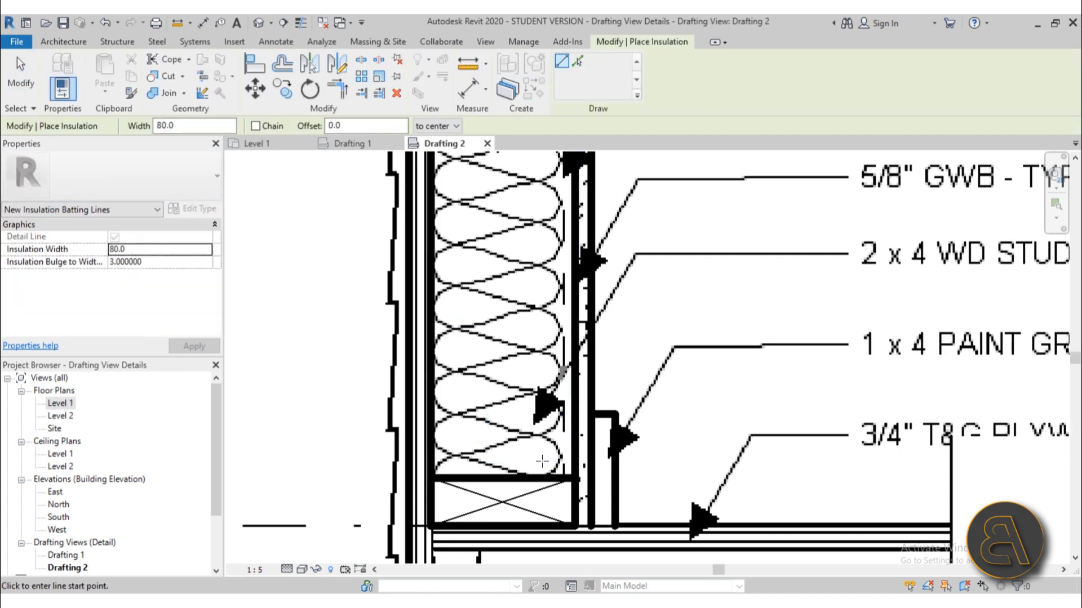
scroll(428, 451, "up", 5)
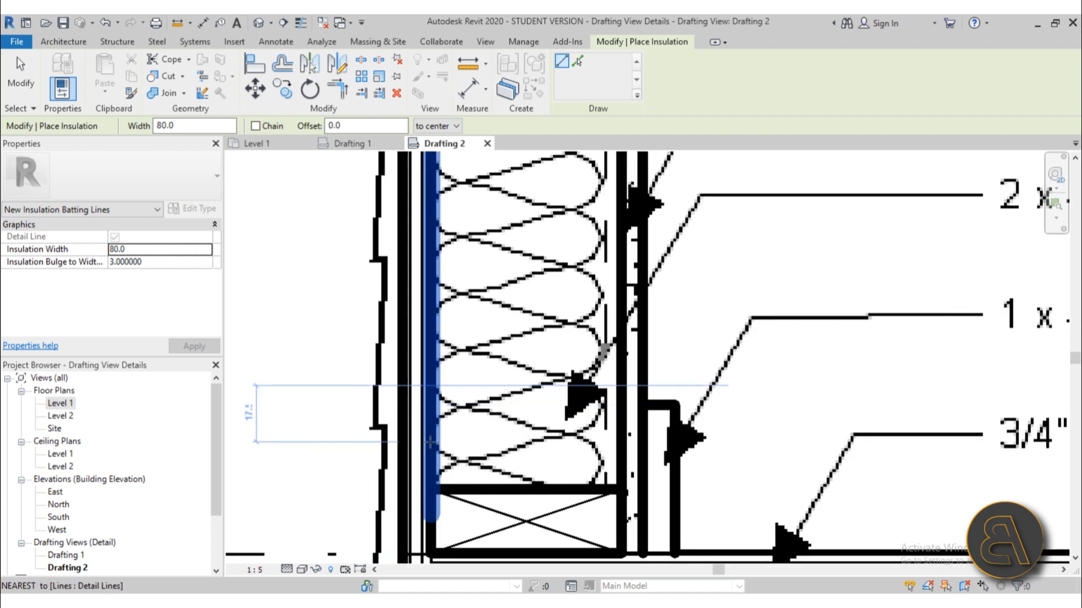
left_click(177, 23)
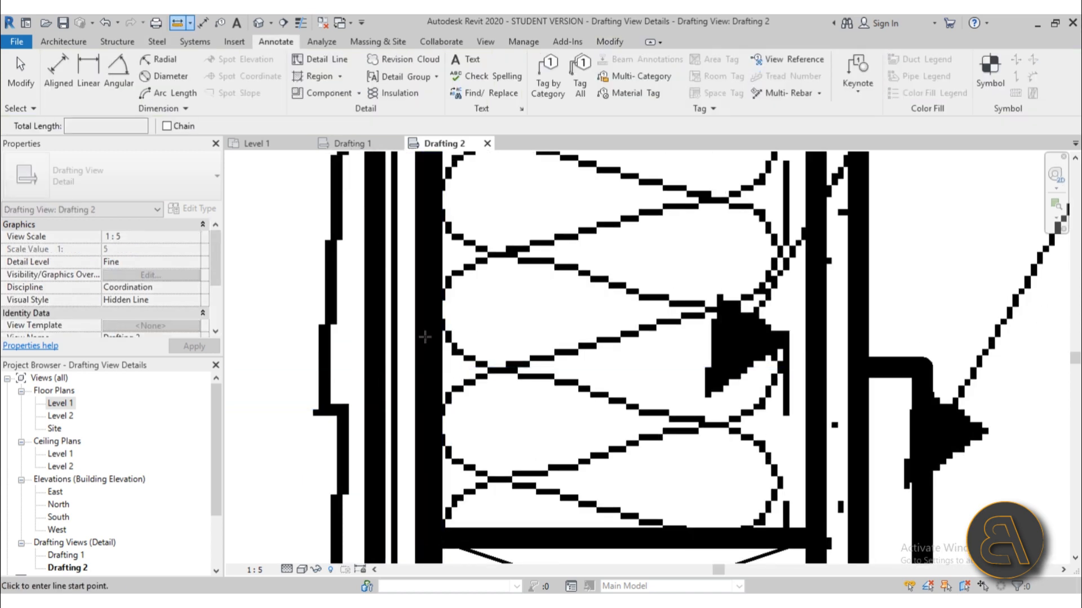
scroll(437, 337, "up", 3)
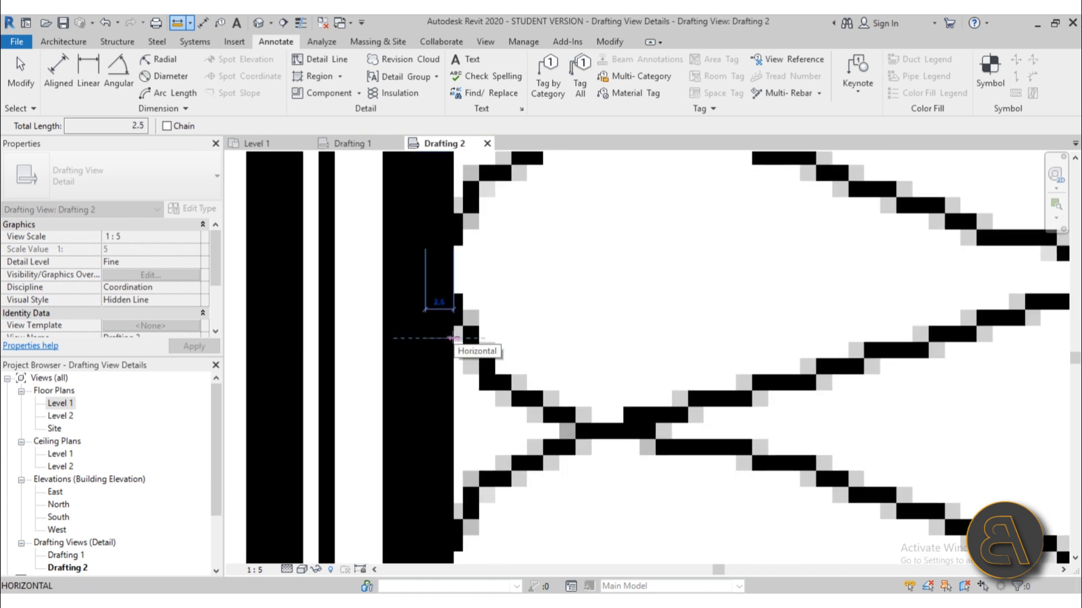
scroll(455, 338, "down", 2)
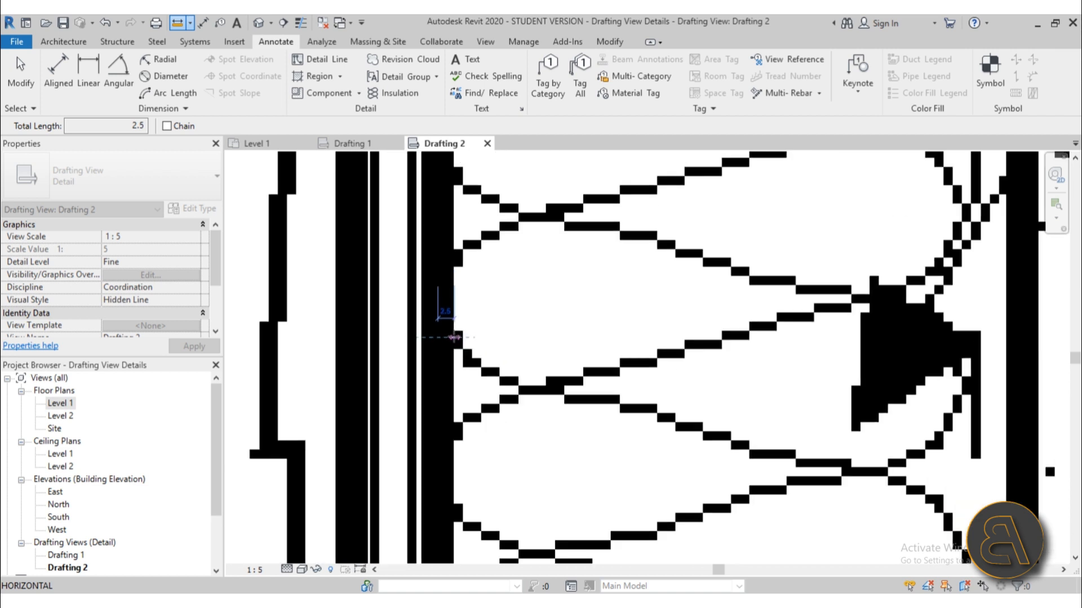
Step: Place batt insulation 85 mm wide up the centre of the stud cavity, from the bottom plate's upper edge to the wall's upper end
key("Escape")
key("Escape")
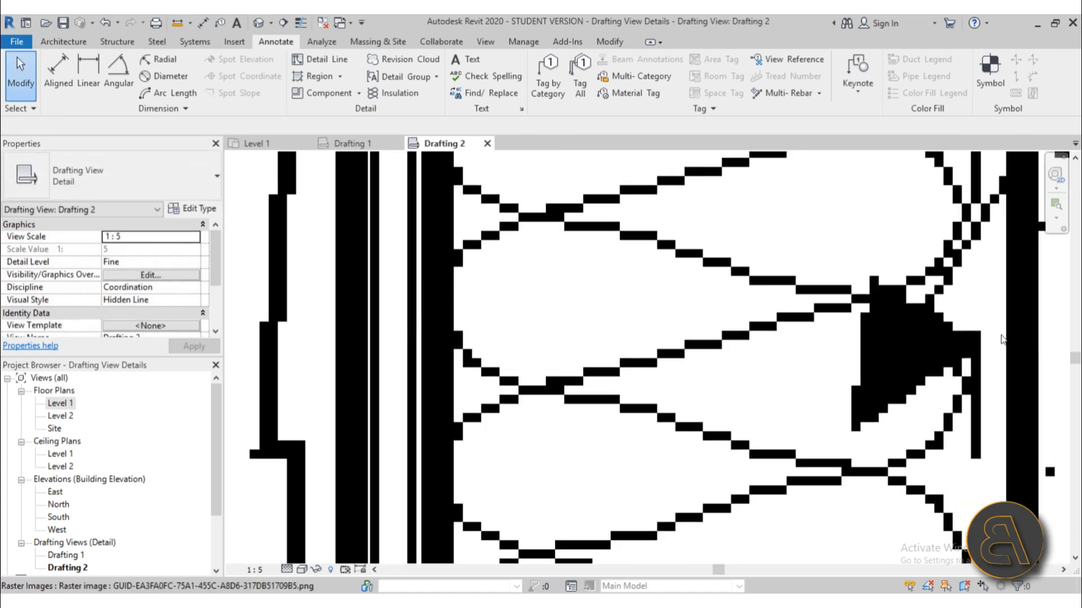
scroll(614, 370, "down", 5)
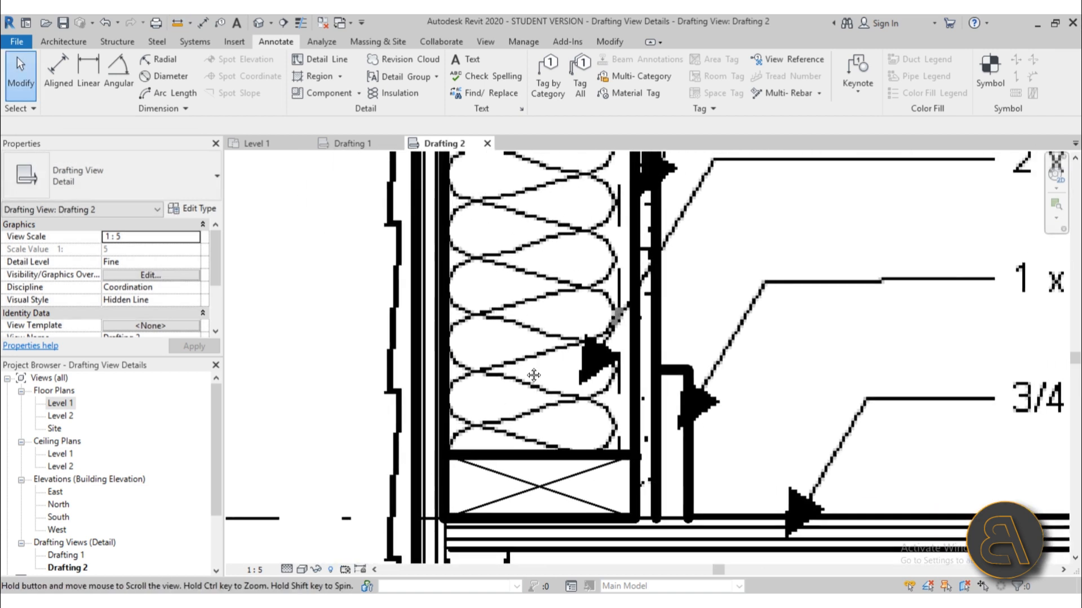
middle_click_drag(522, 370, 516, 381)
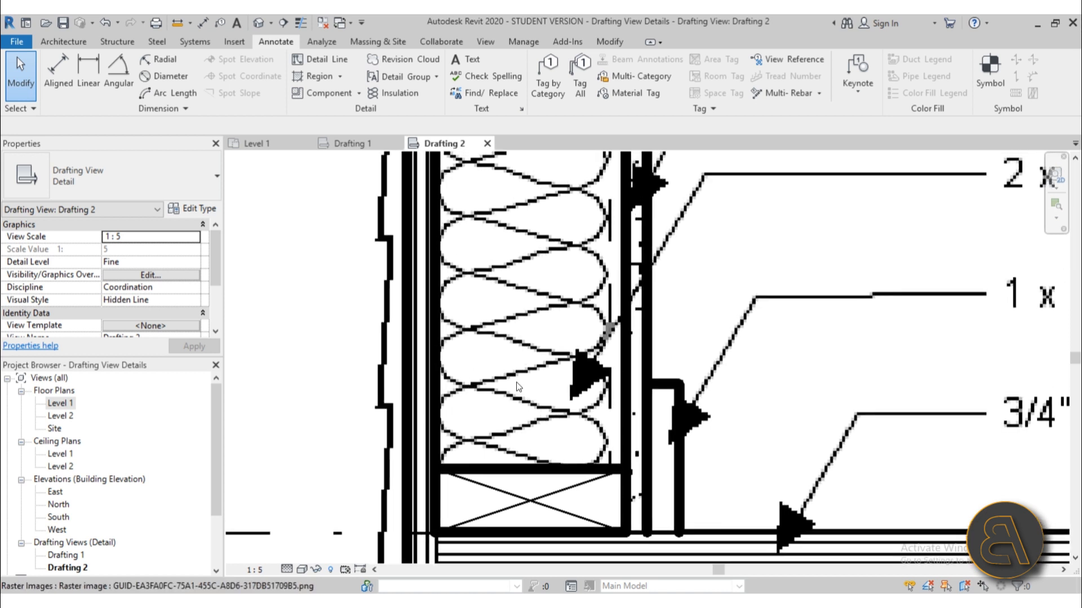
left_click(393, 93)
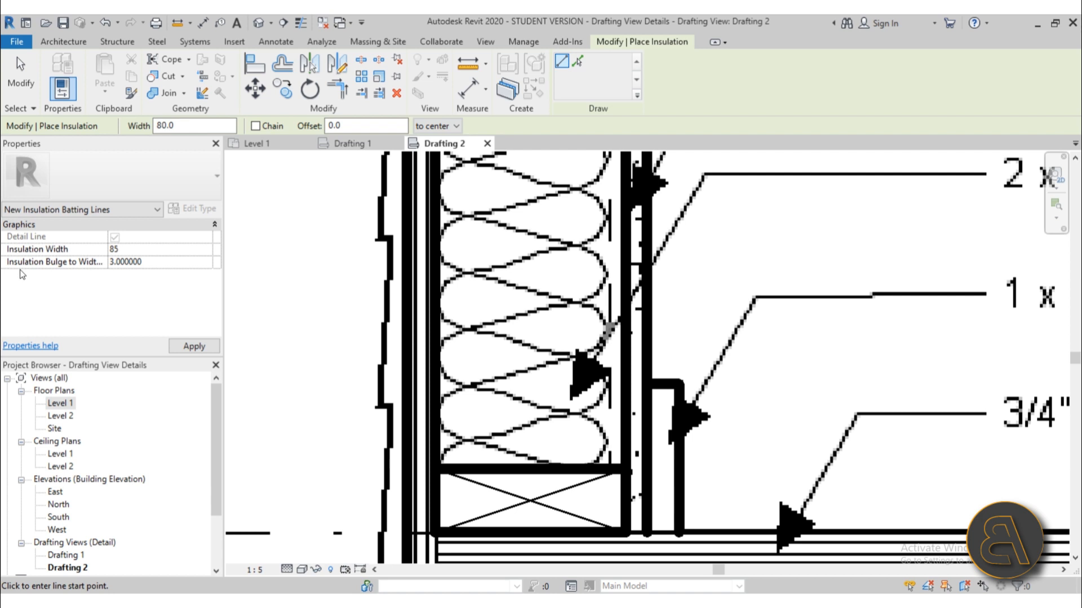
key("Return")
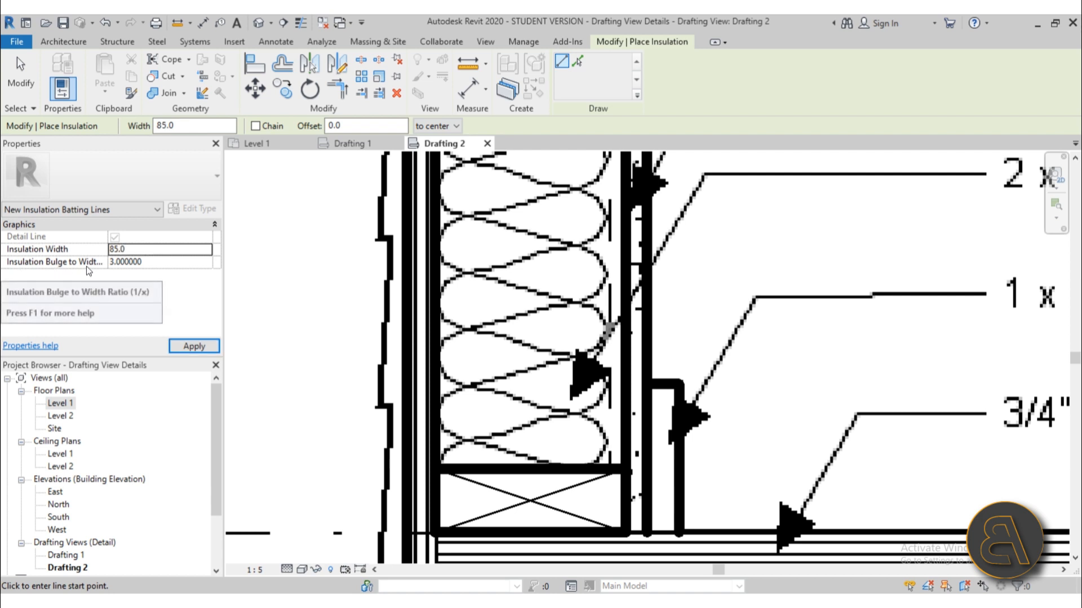
left_click_drag(107, 229, 118, 228)
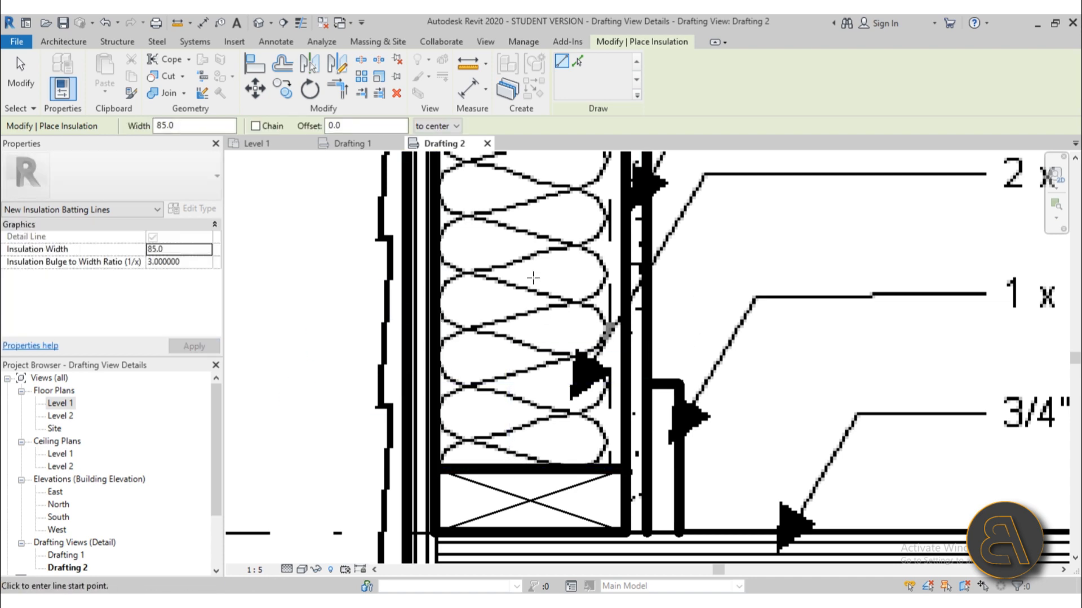
left_click(527, 467)
scroll(526, 406, "down", 3)
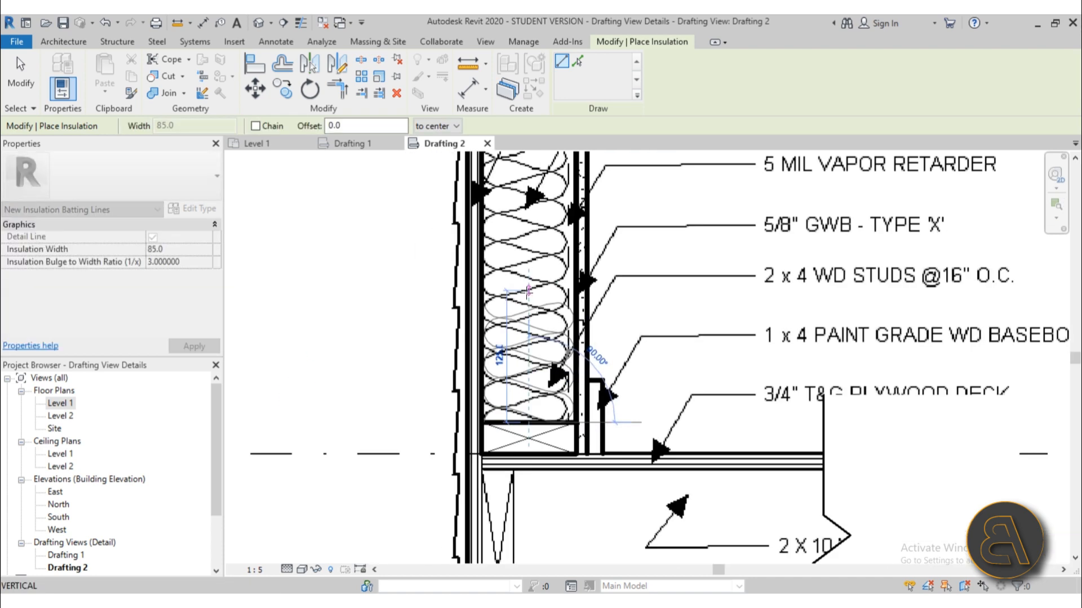
middle_click_drag(528, 291, 528, 353)
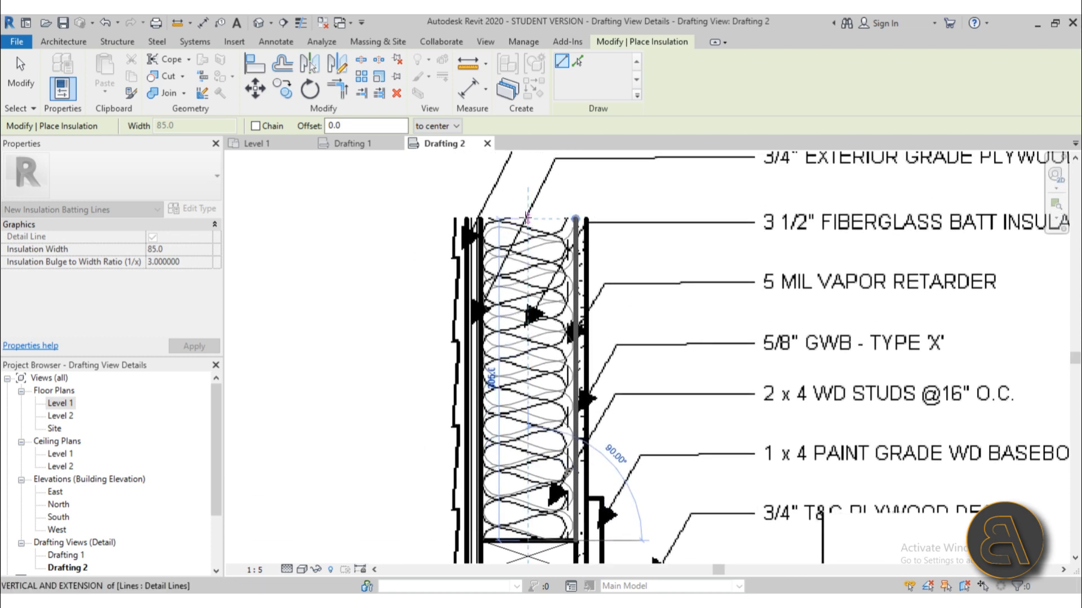
left_click(527, 219)
key("Escape")
key("Escape")
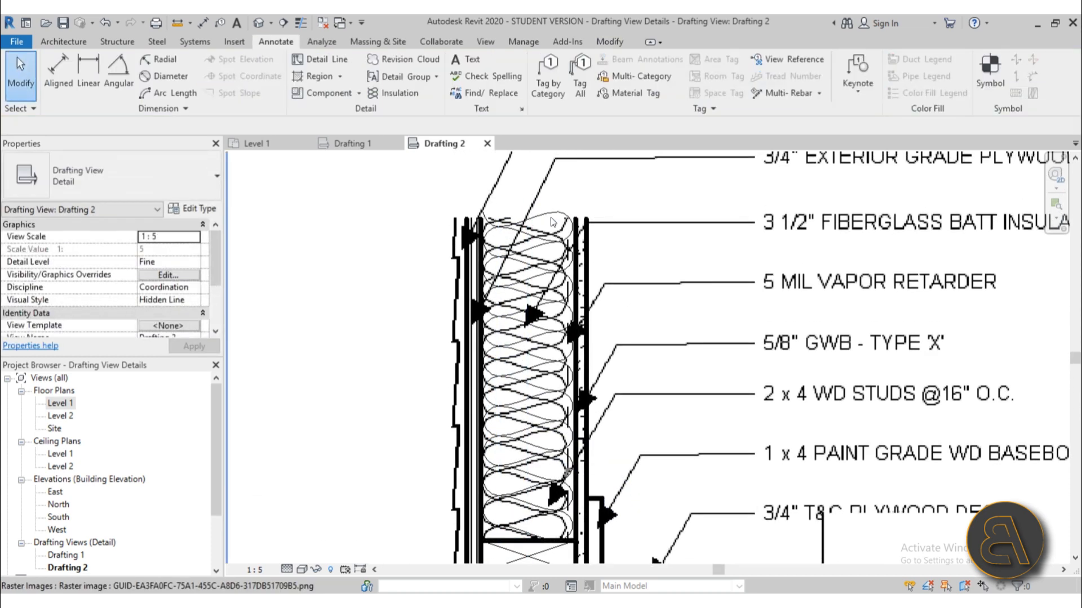
Step: Temporarily hide the traced reference image in the drafting view
scroll(516, 452, "down", 2)
middle_click_drag(516, 451, 483, 291)
scroll(482, 286, "down", 2)
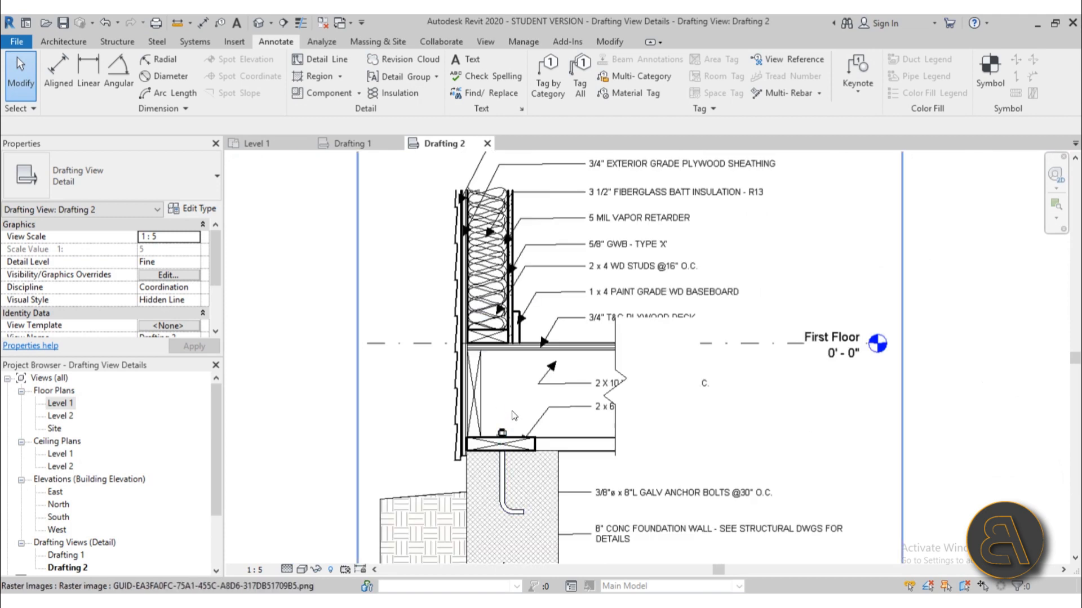
left_click(513, 415)
scroll(512, 415, "down", 2)
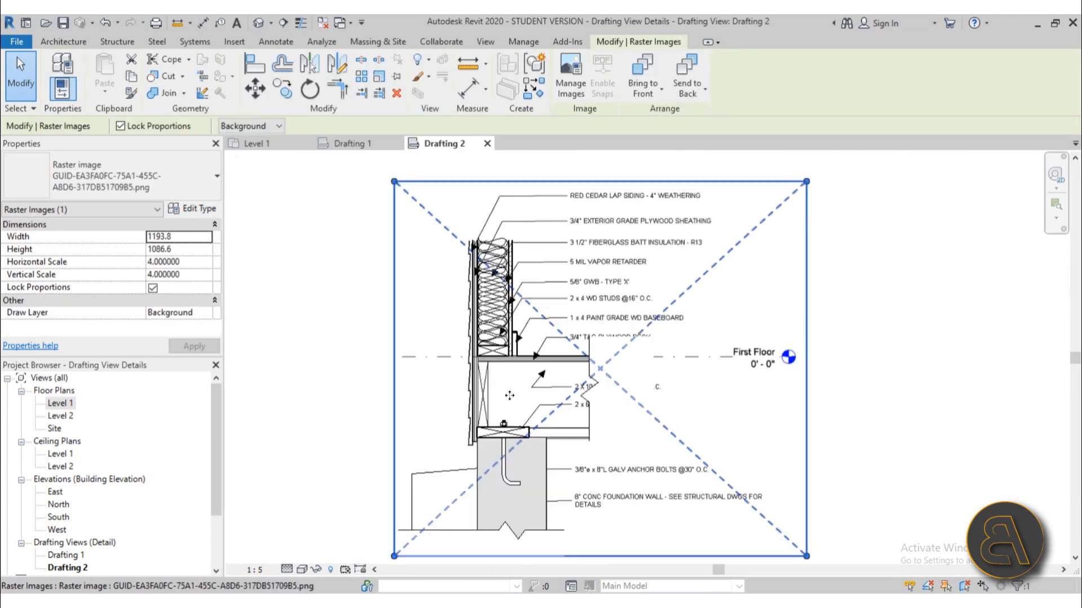
left_click(323, 570)
left_click(347, 536)
Step: Examine the drafted linework from the insulated wall down to the foundation and soil without the reference image
scroll(497, 314, "up", 2)
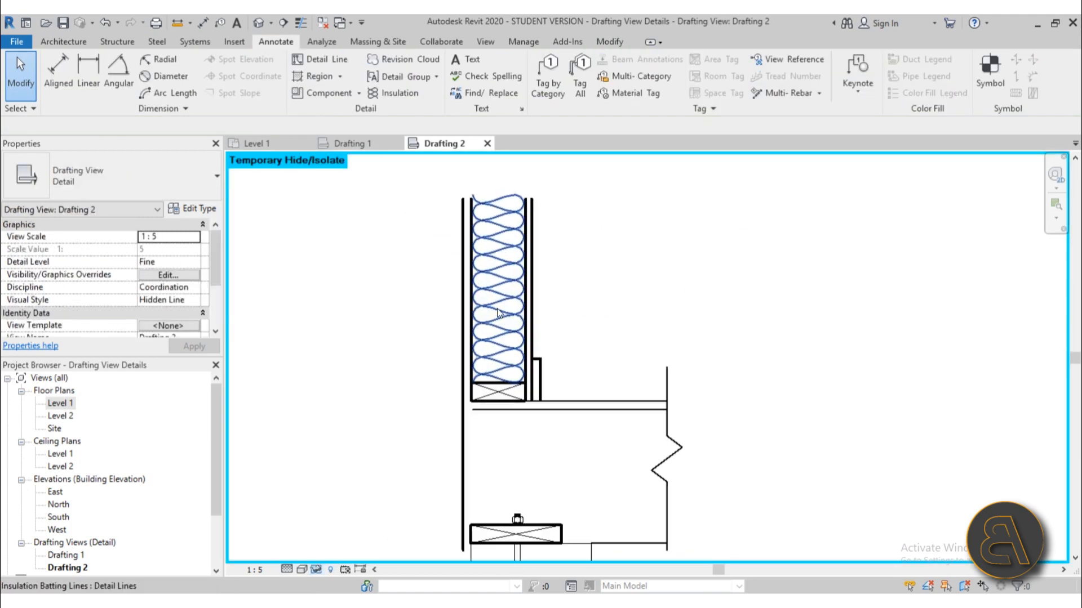
scroll(497, 313, "up", 1)
middle_click_drag(589, 322, 543, 299)
scroll(477, 253, "down", 2)
scroll(477, 253, "down", 1)
scroll(486, 333, "up", 4)
scroll(489, 361, "down", 3)
middle_click_drag(488, 362, 488, 330)
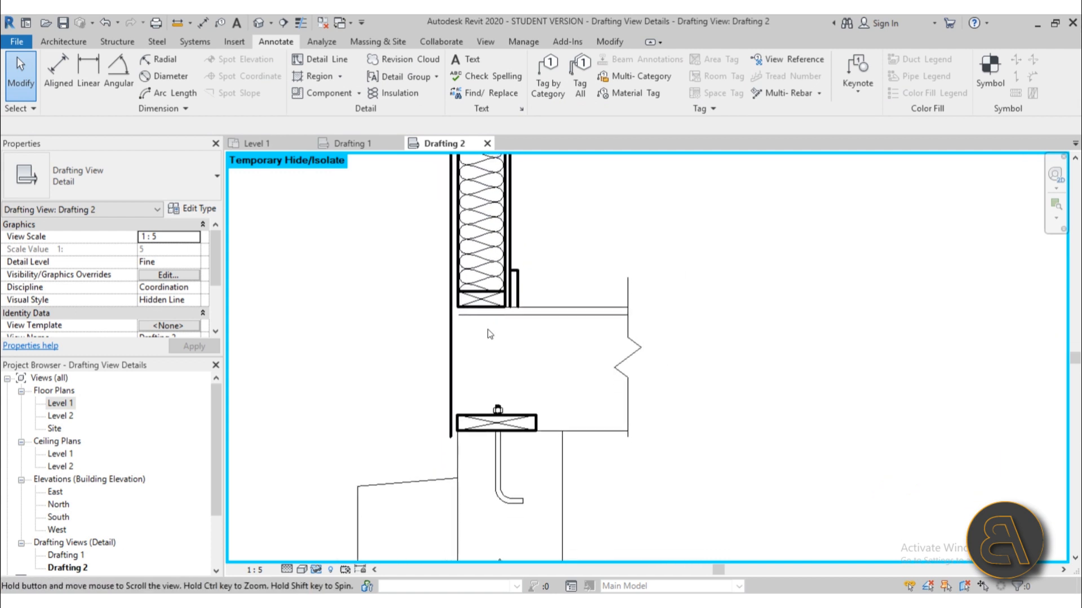
scroll(520, 327, "down", 1)
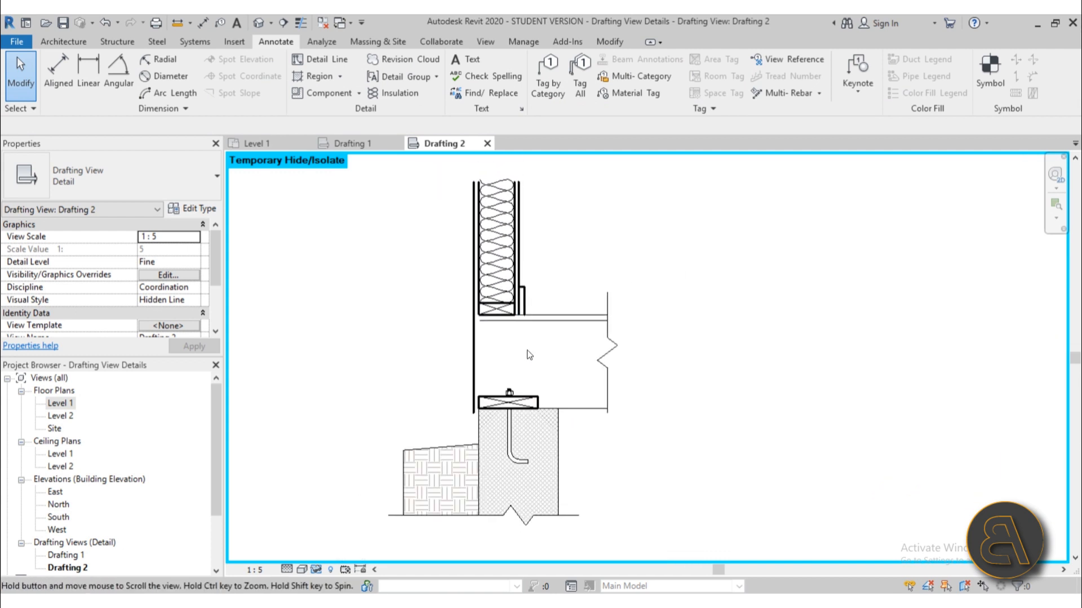
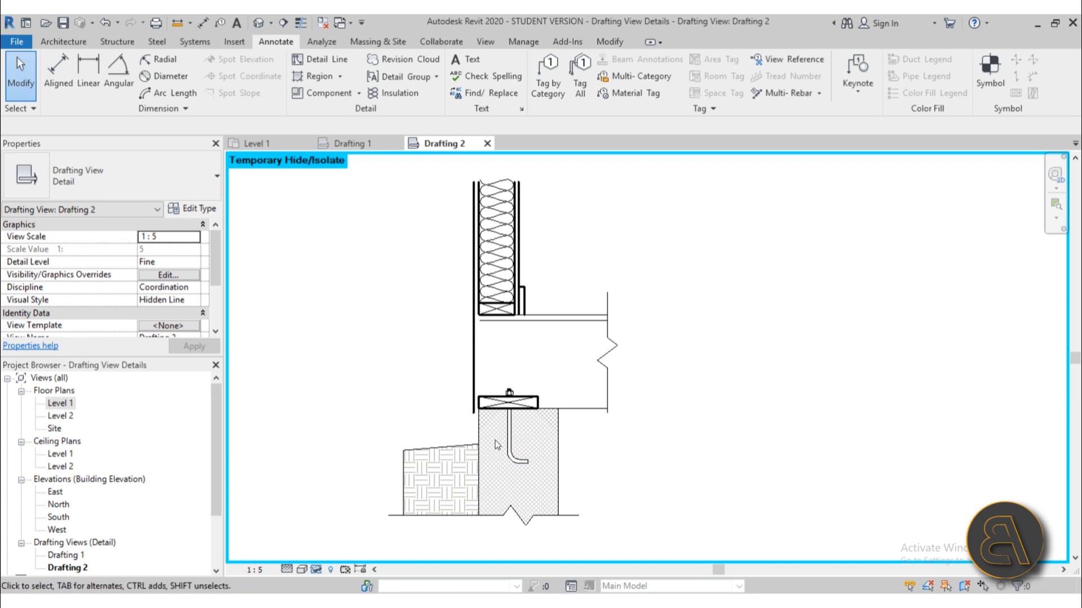
middle_click_drag(499, 435, 498, 395)
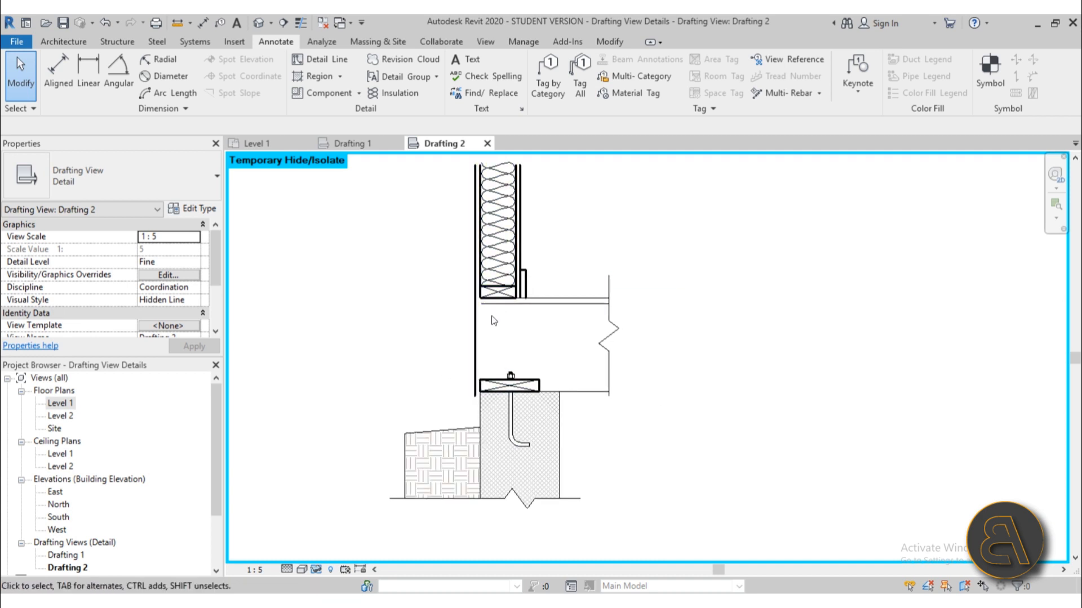
Step: Try a line weight of 3 for the foundation wall's concrete filled region type
scroll(489, 362, "up", 2)
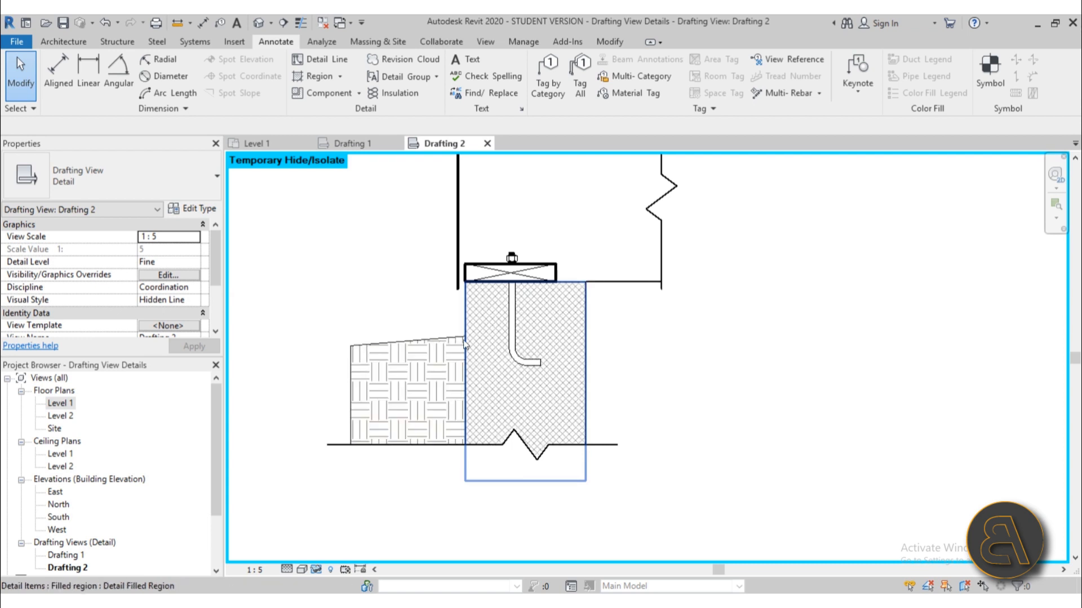
scroll(461, 303, "up", 1)
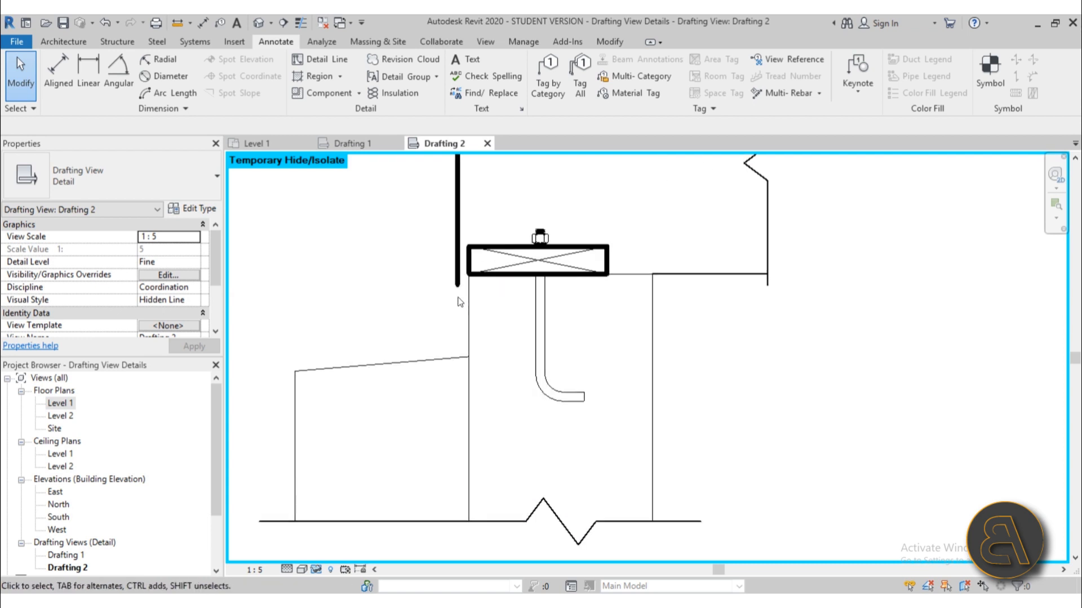
left_click(471, 353)
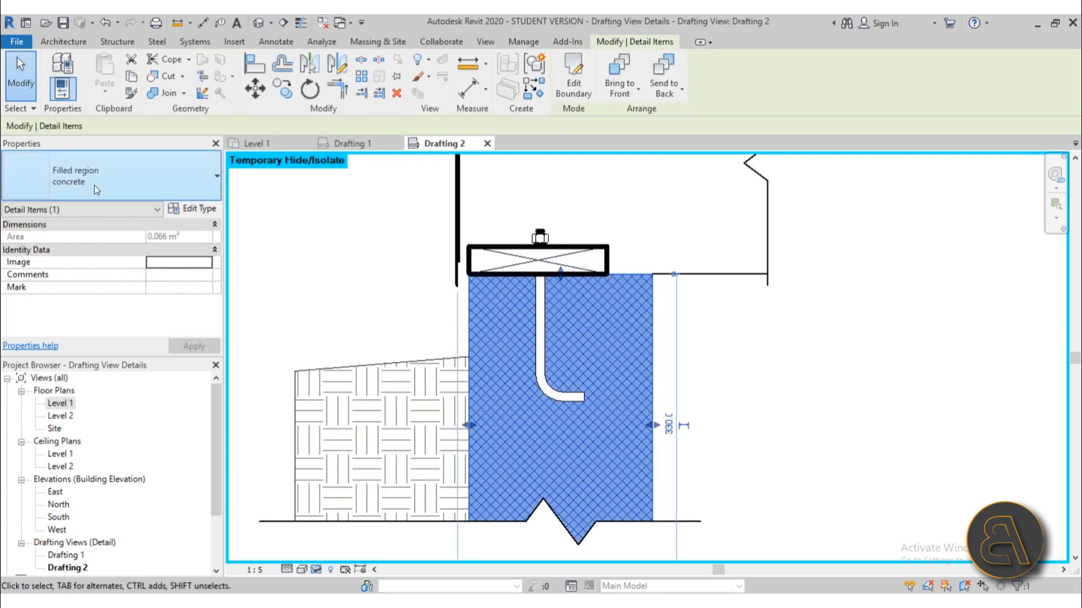
left_click(188, 208)
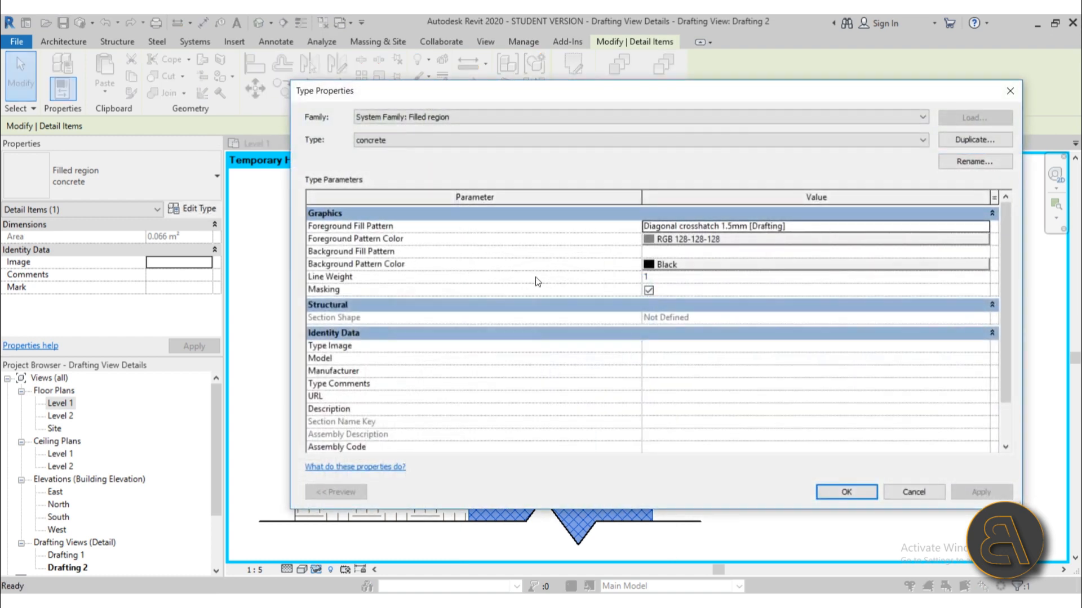
left_click(668, 276)
type("3")
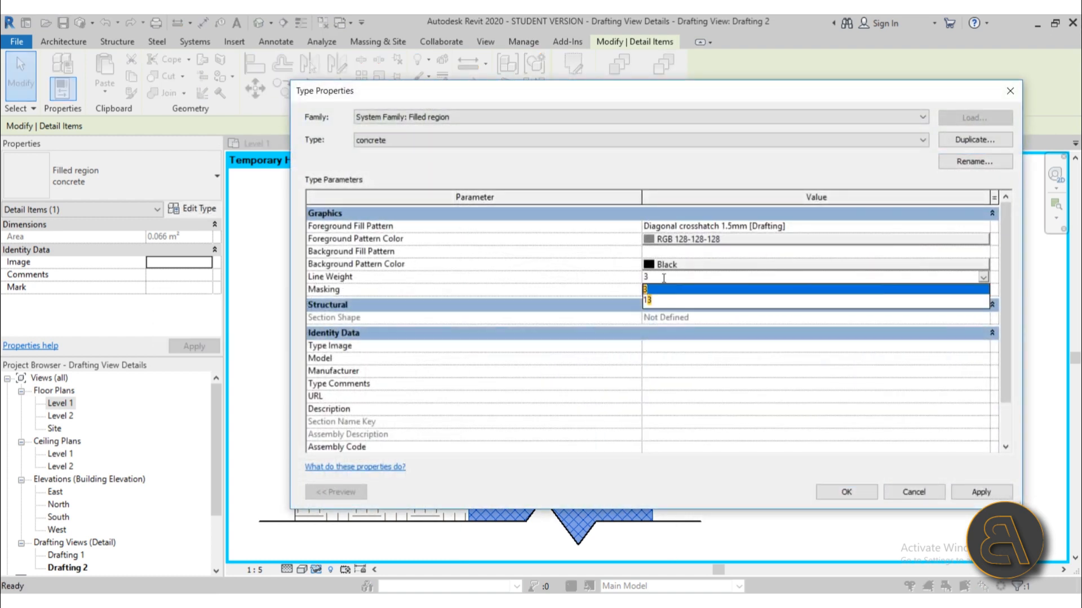
left_click(663, 289)
left_click(972, 493)
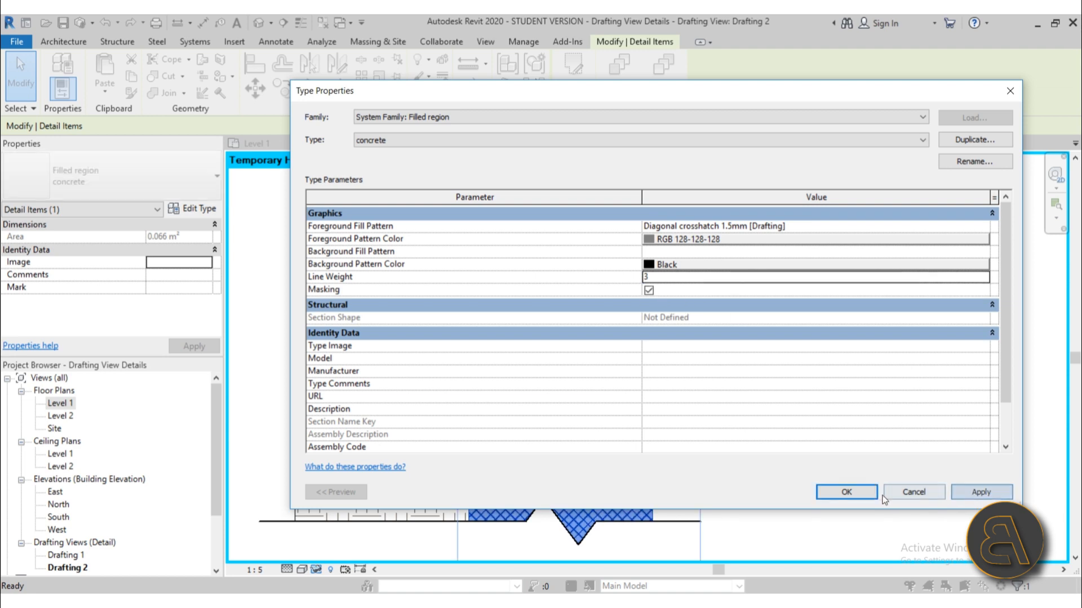
left_click(862, 495)
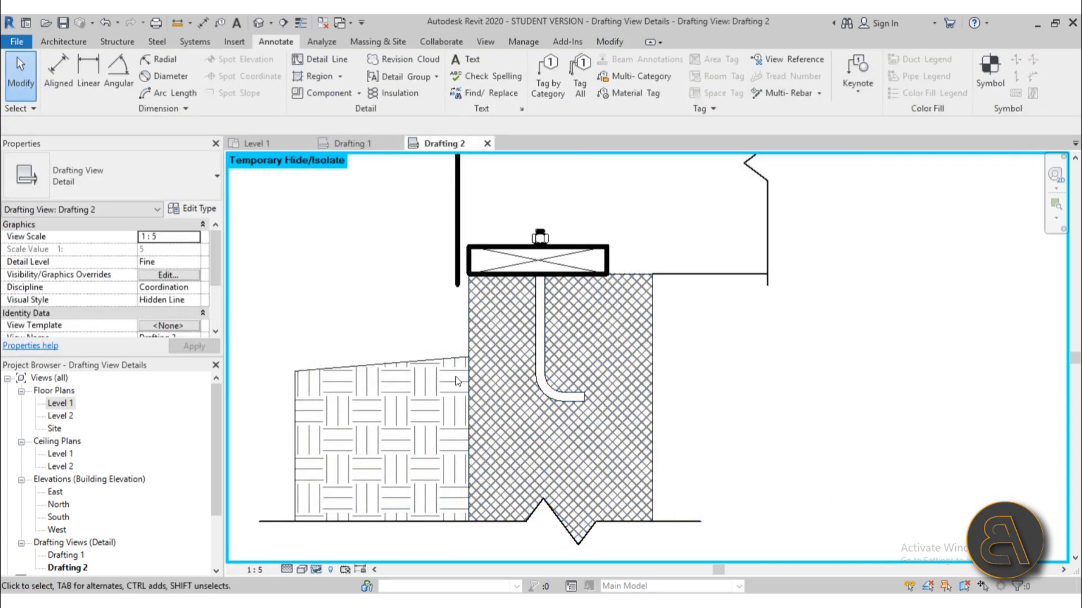
Step: Restore the concrete filled region type's line weight to 1
scroll(457, 381, "up", 2)
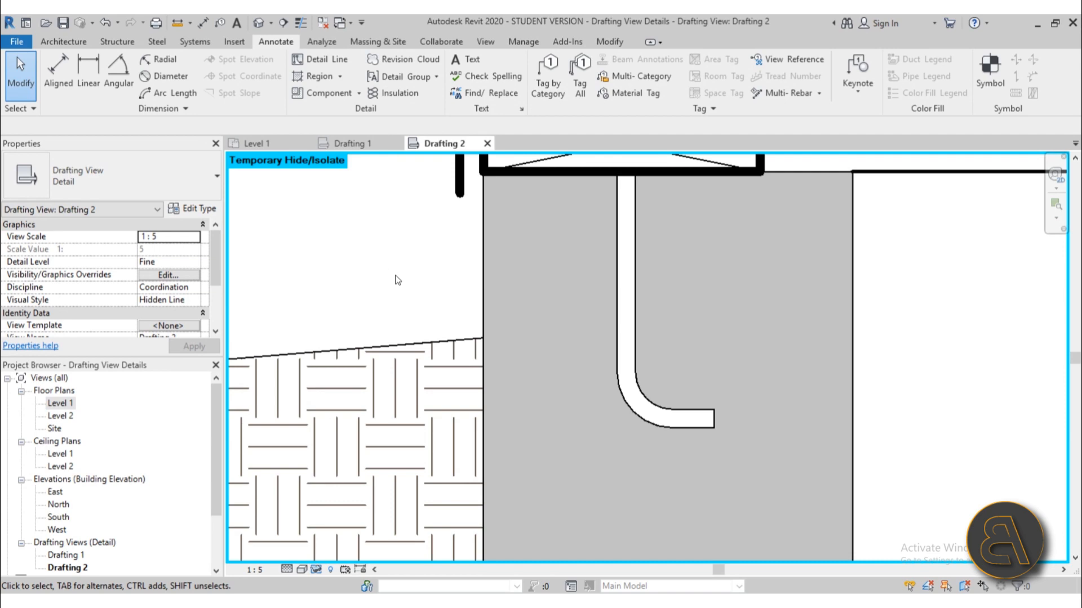
scroll(397, 280, "down", 2)
left_click(640, 337)
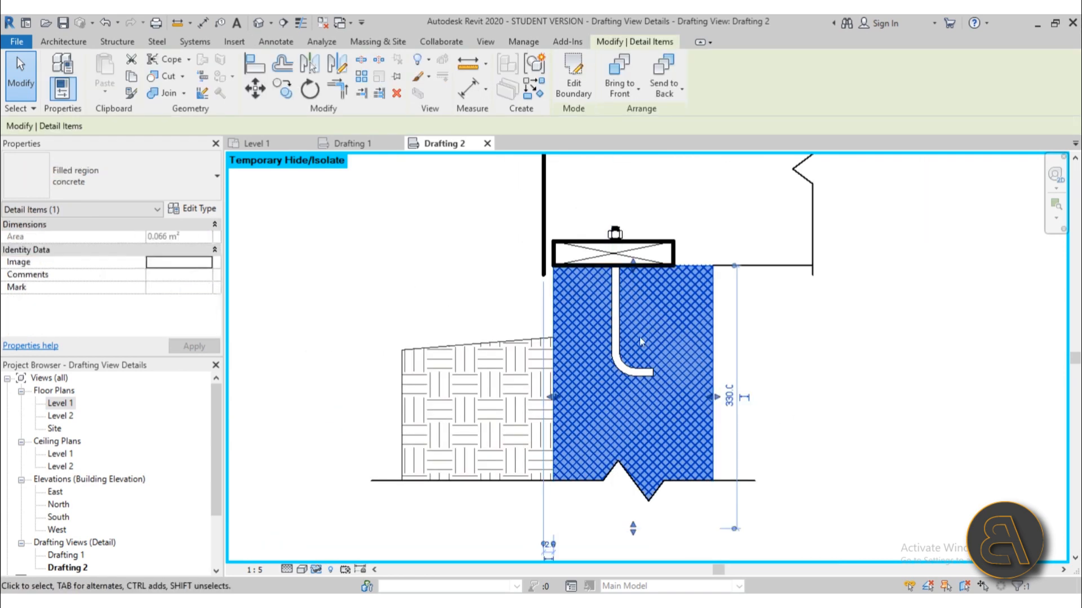
left_click(193, 209)
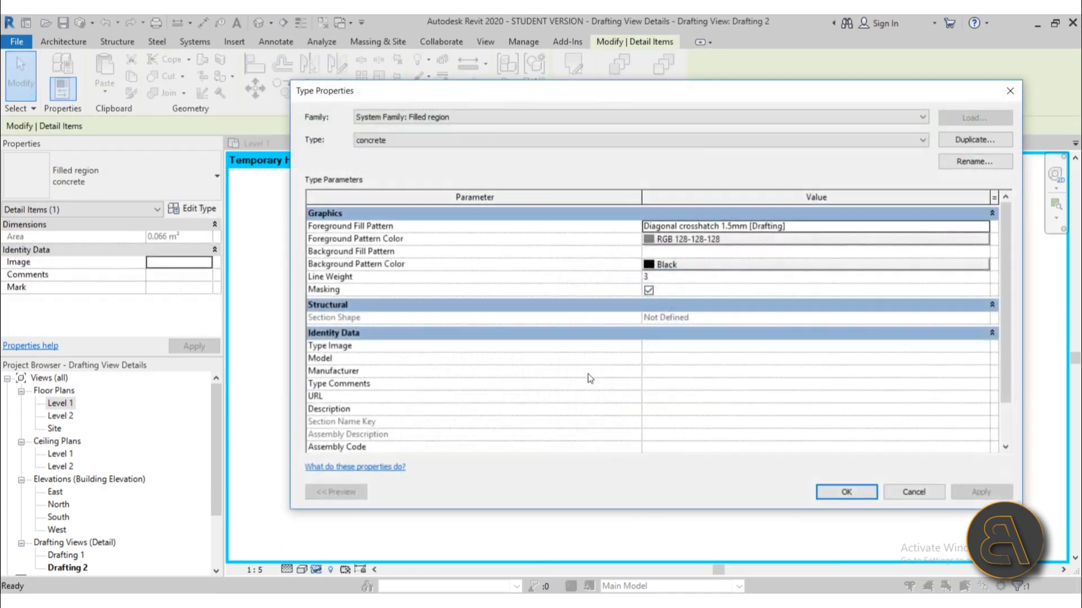
left_click(671, 277)
type("1")
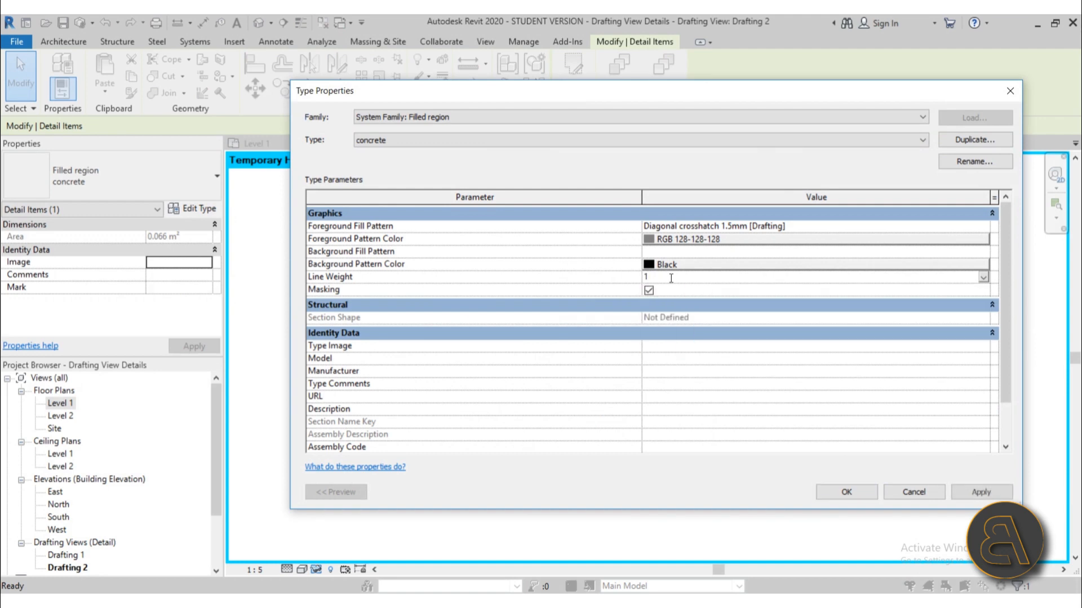
left_click(968, 494)
left_click(846, 492)
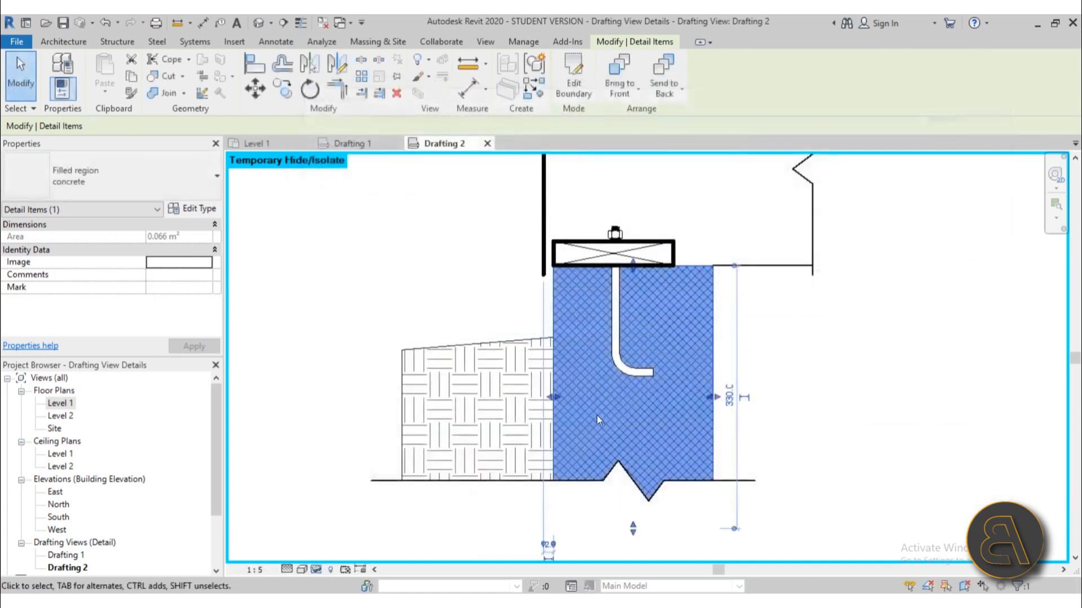
left_click(495, 265)
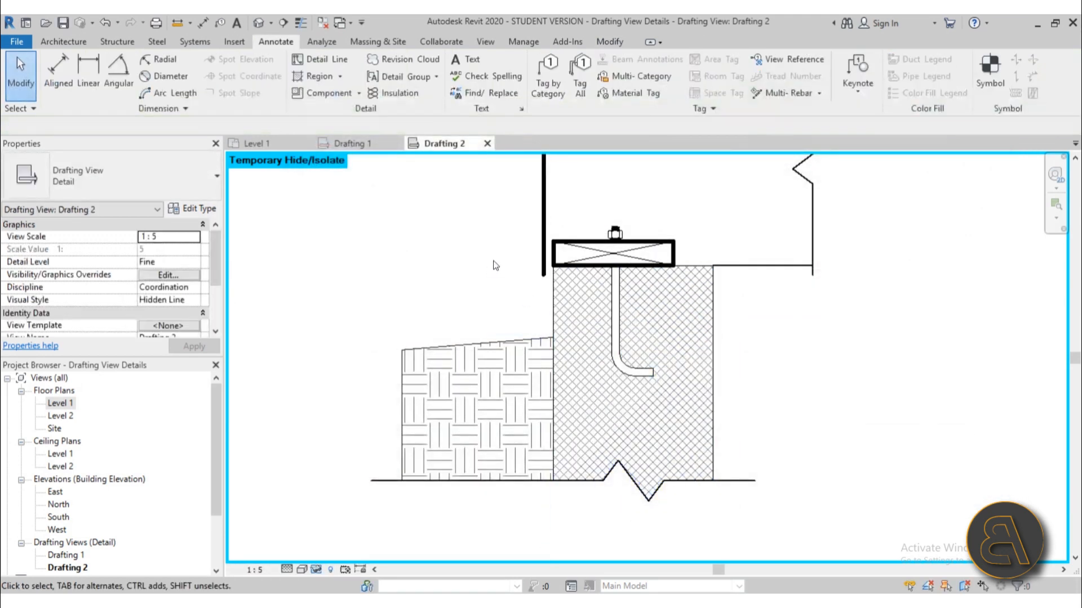
Step: Outline the foundation wall with wide detail lines, 270 mm down each face and along the exposed upper edge beside the sill plate
left_click(321, 61)
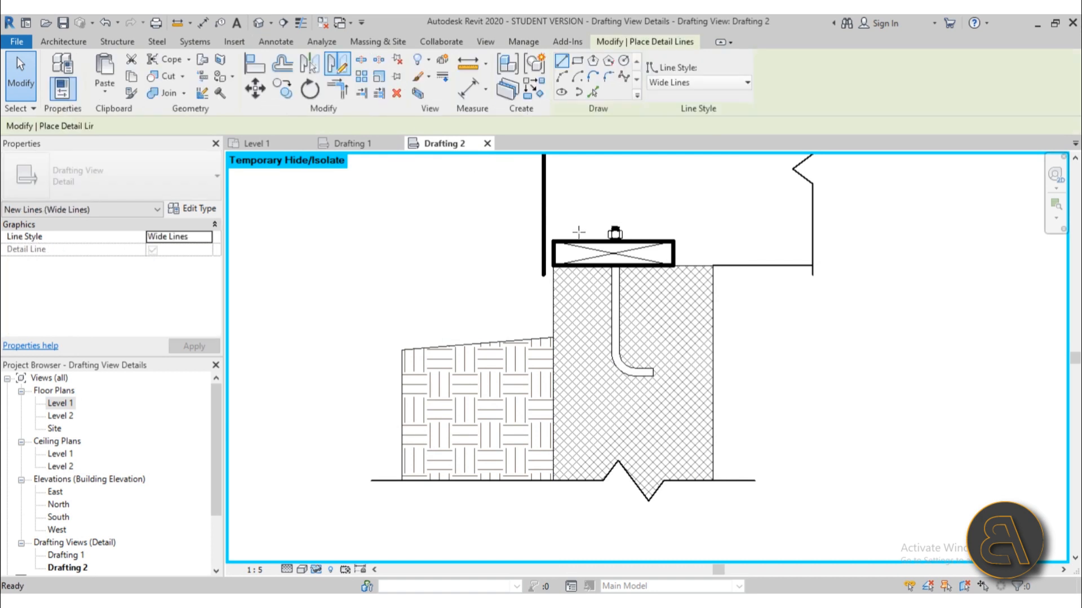
left_click(553, 266)
left_click(553, 480)
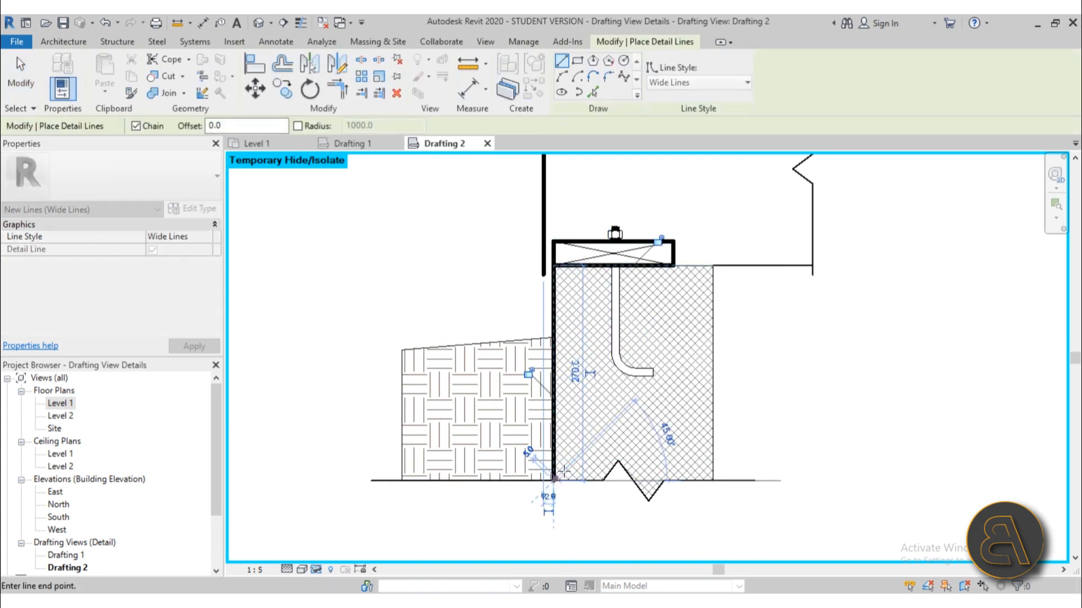
key("Escape")
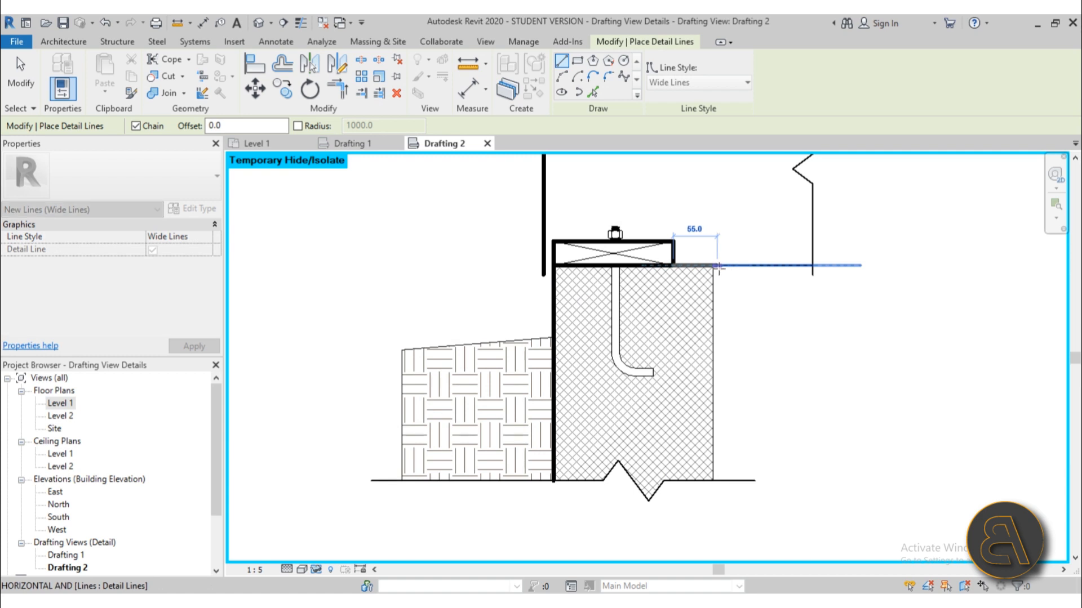
left_click(715, 267)
key("Escape")
left_click(709, 480)
key("Escape")
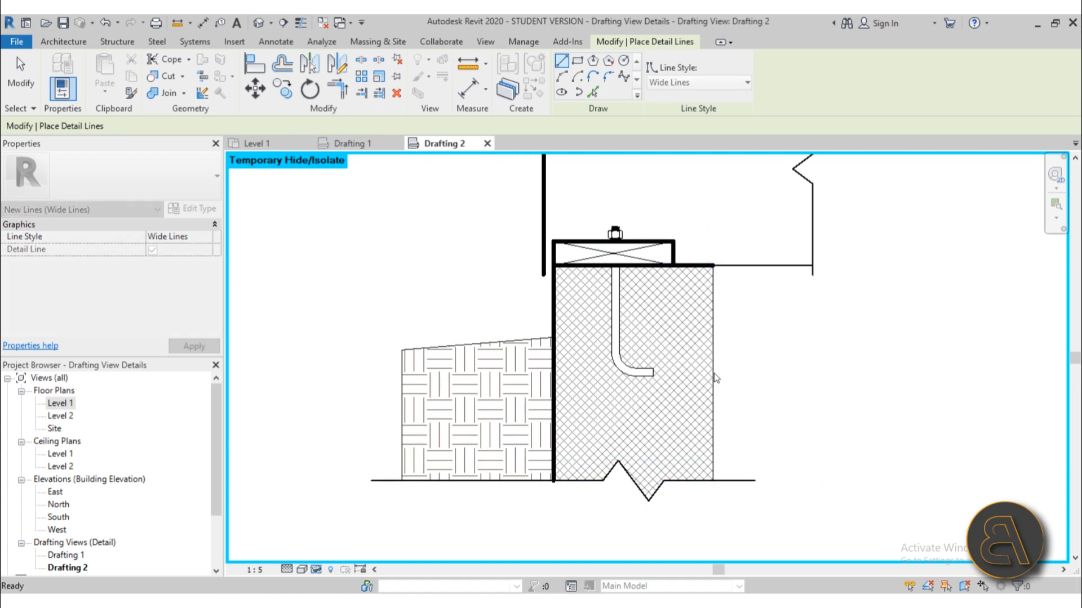
left_click(713, 265)
left_click(713, 480)
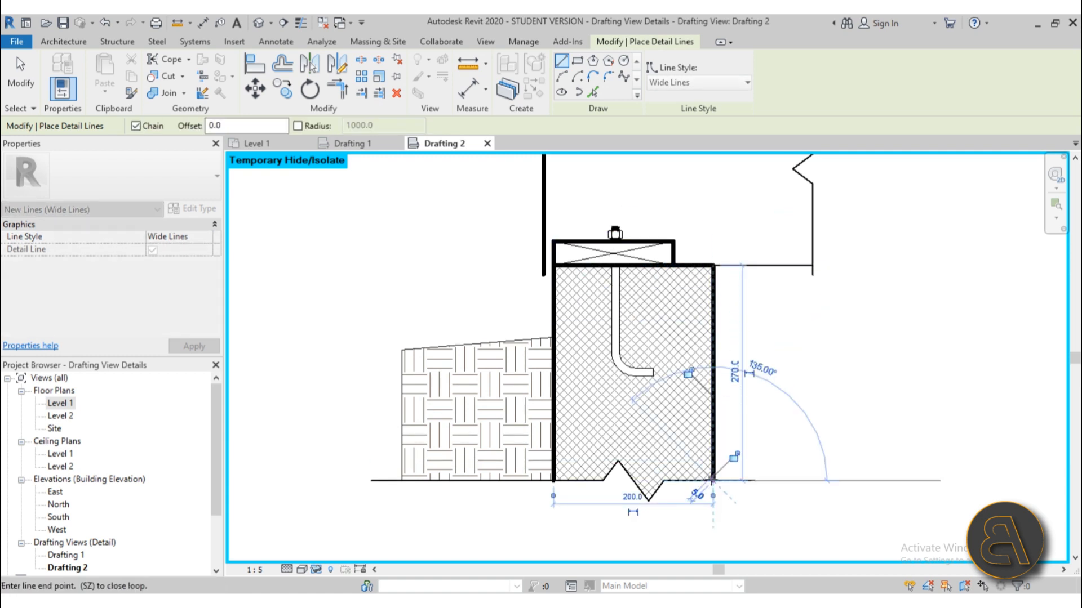
key("Escape")
Step: Draw a wide detail line along the sloped ground surface, from the foundation wall's outer face to the soil hatch's far corner
scroll(559, 335, "up", 3)
left_click(558, 336)
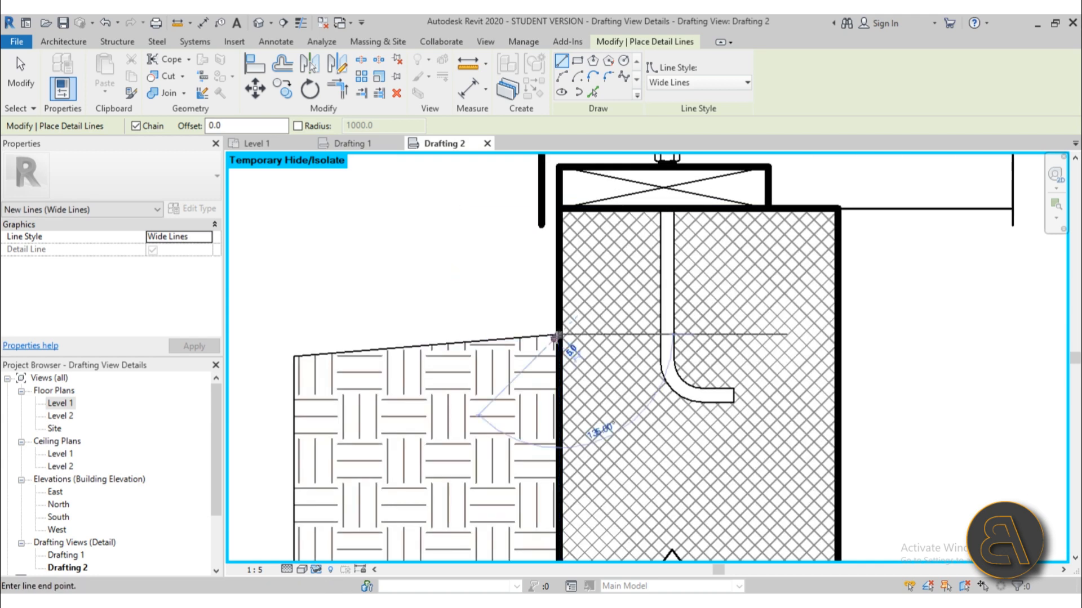
left_click(294, 356)
key("Escape")
key("Escape")
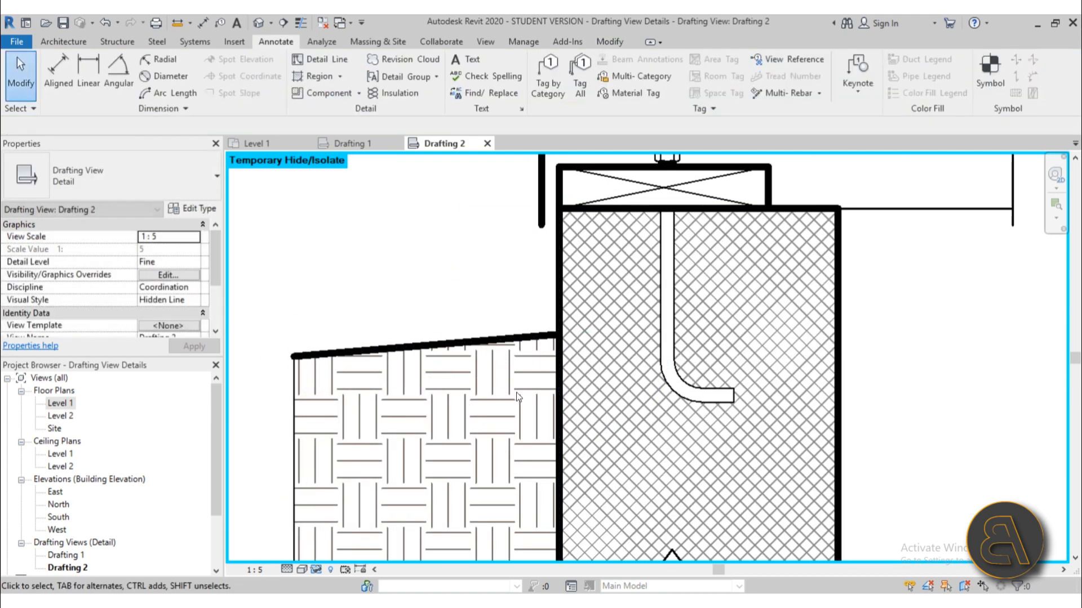
scroll(507, 389, "down", 3)
scroll(417, 419, "up", 2)
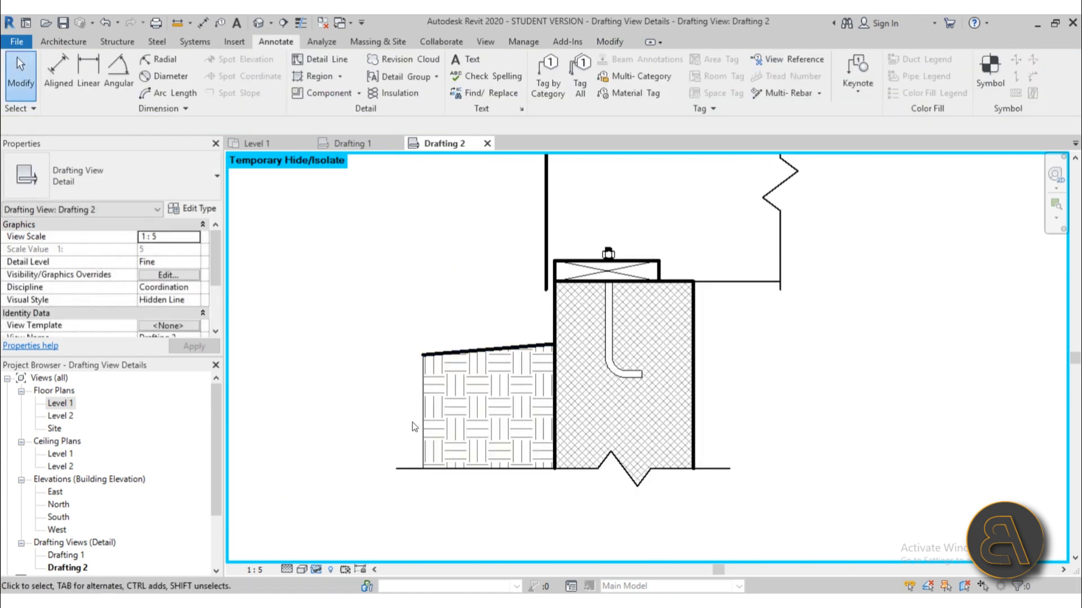
left_click(420, 435)
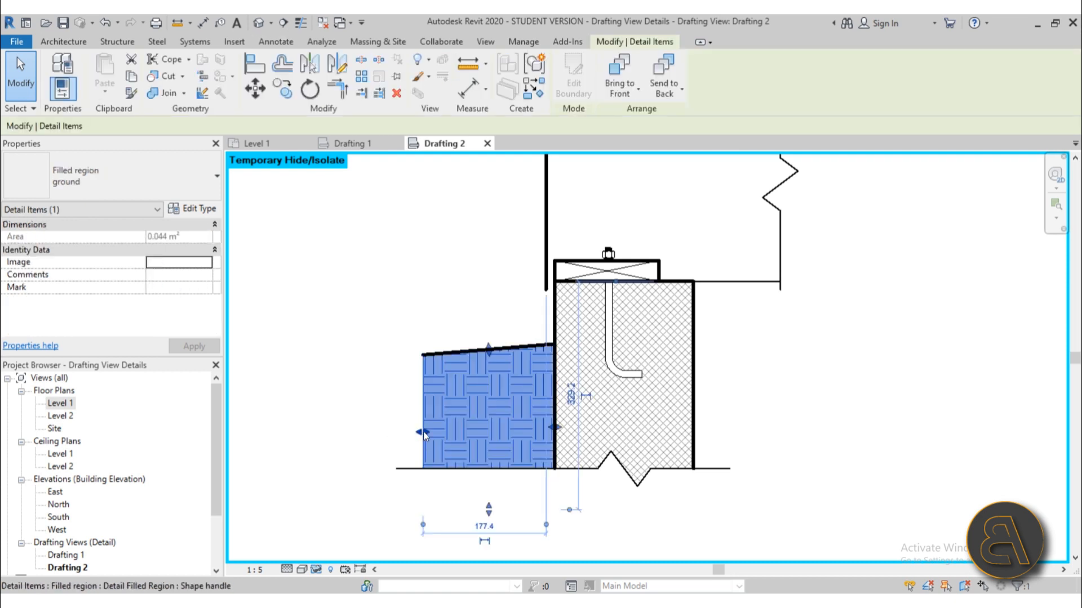
key("Escape")
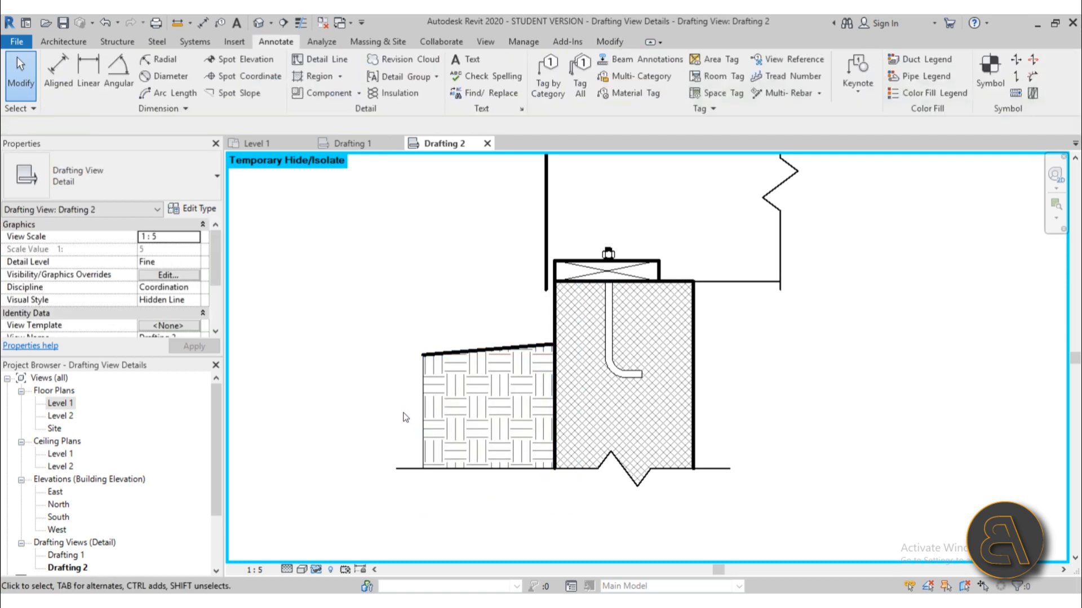
left_click(423, 423)
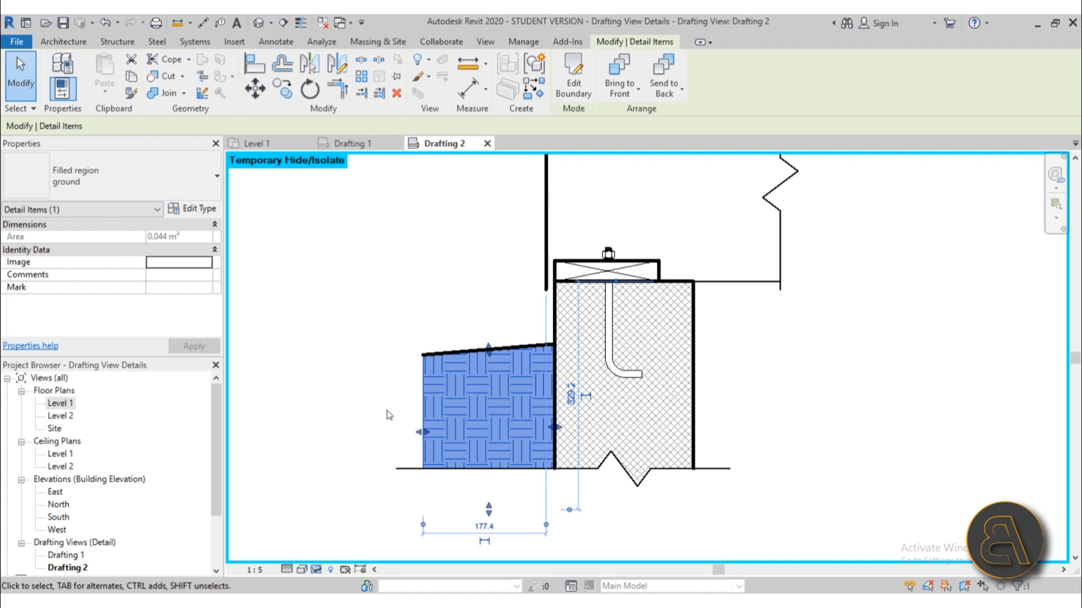
left_click(387, 412)
middle_click_drag(432, 453, 440, 412)
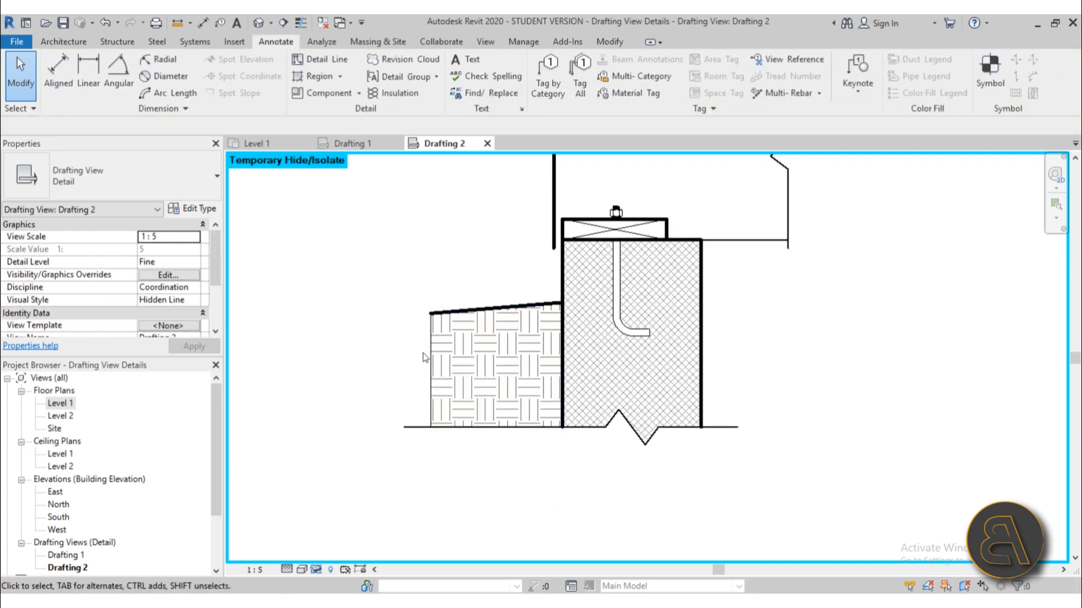
left_click(328, 59)
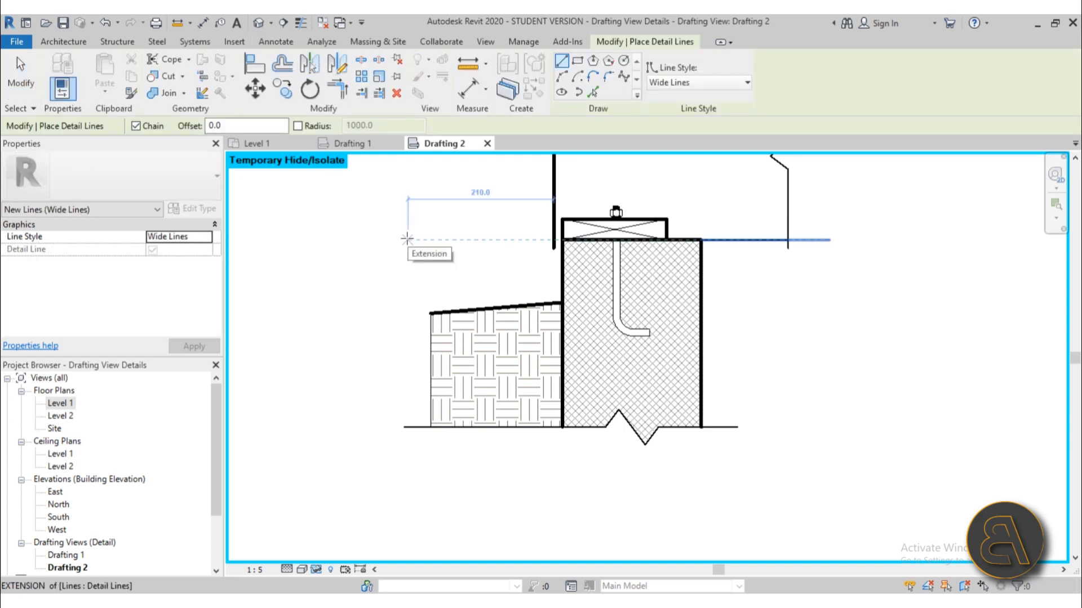
key("Escape")
key("Escape")
scroll(438, 395, "up", 3)
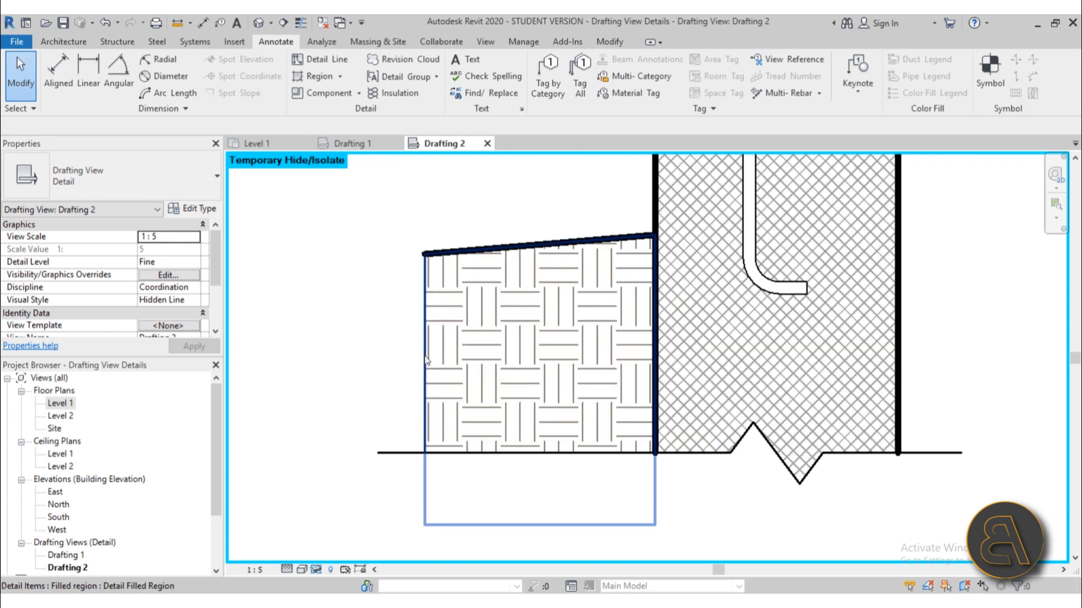
scroll(418, 339, "down", 4)
middle_click_drag(418, 340, 403, 368)
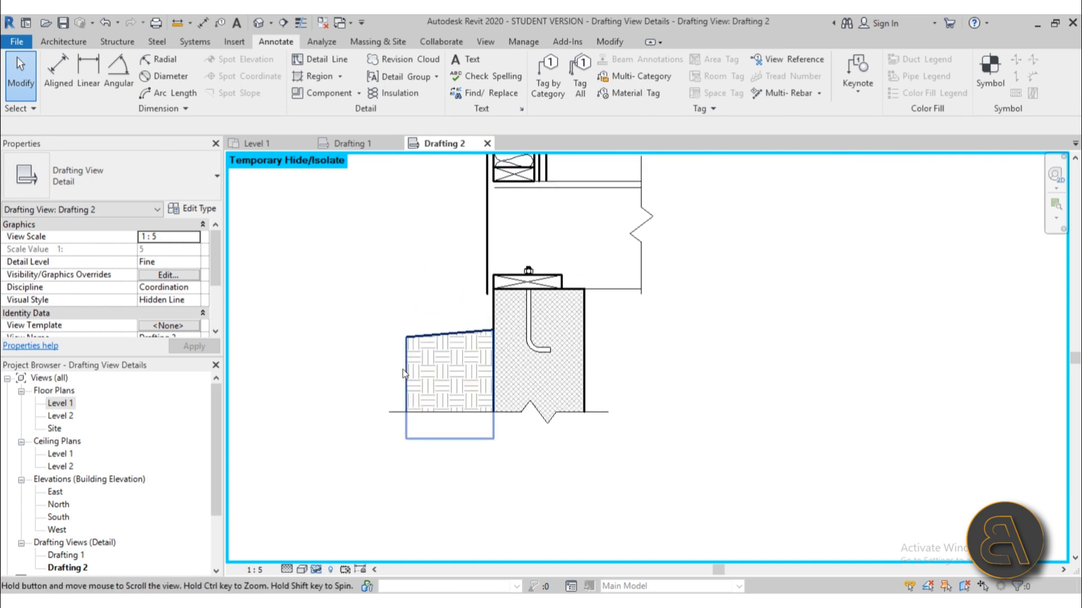
middle_click_drag(407, 312, 410, 354)
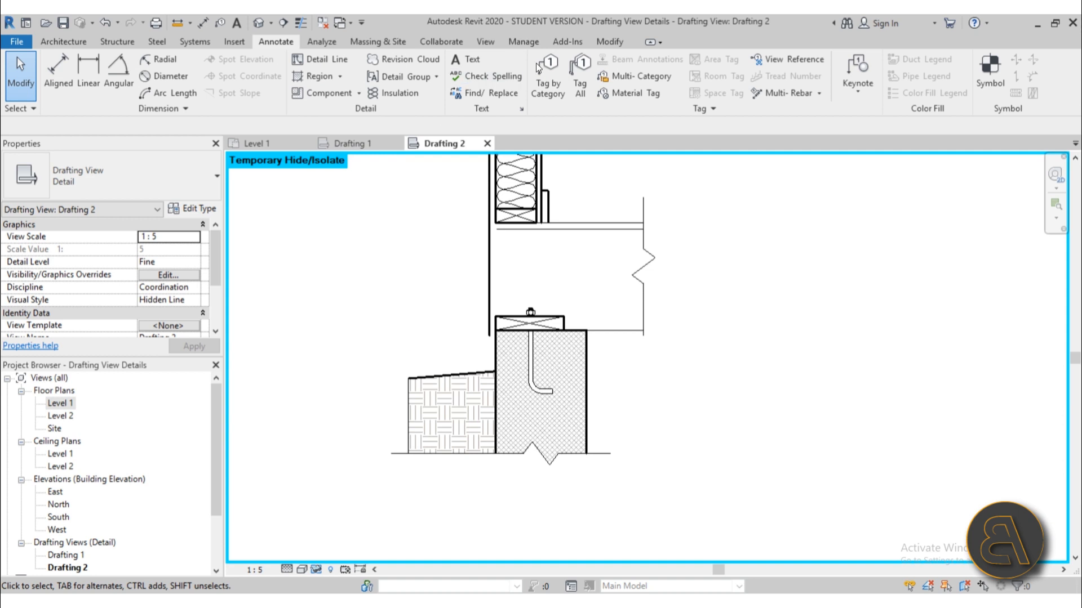
Step: Create a new line style named "white line" as a subcategory of Lines
left_click(521, 43)
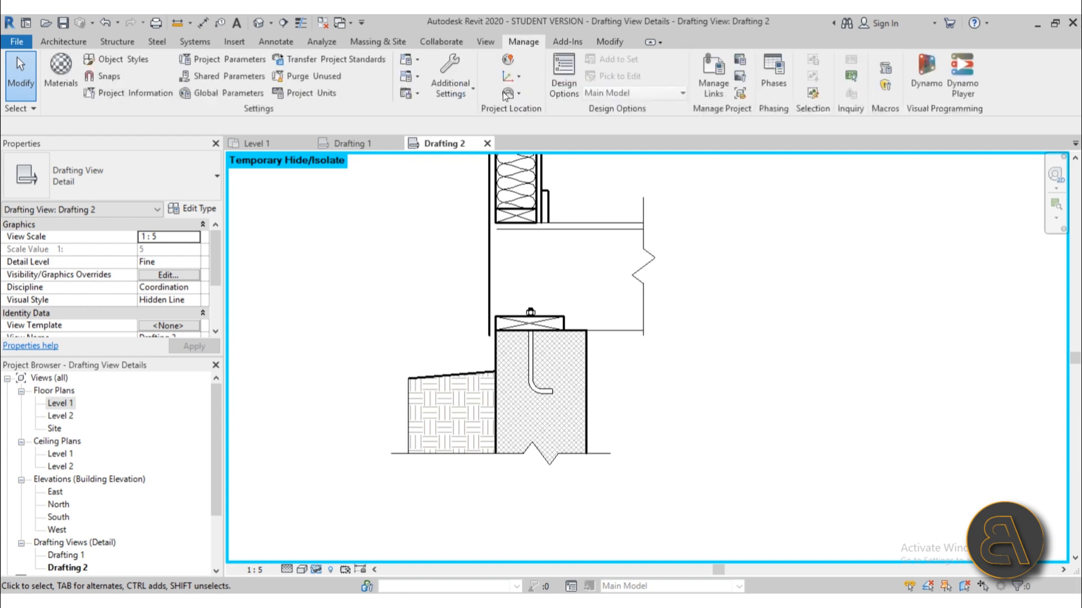
left_click(448, 96)
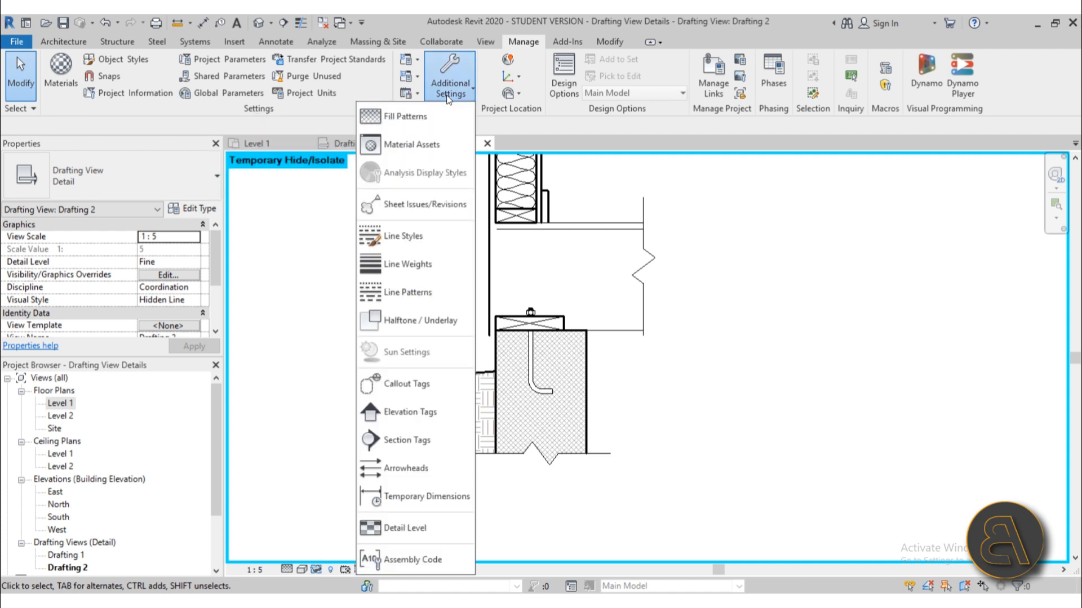
left_click(421, 241)
left_click(82, 136)
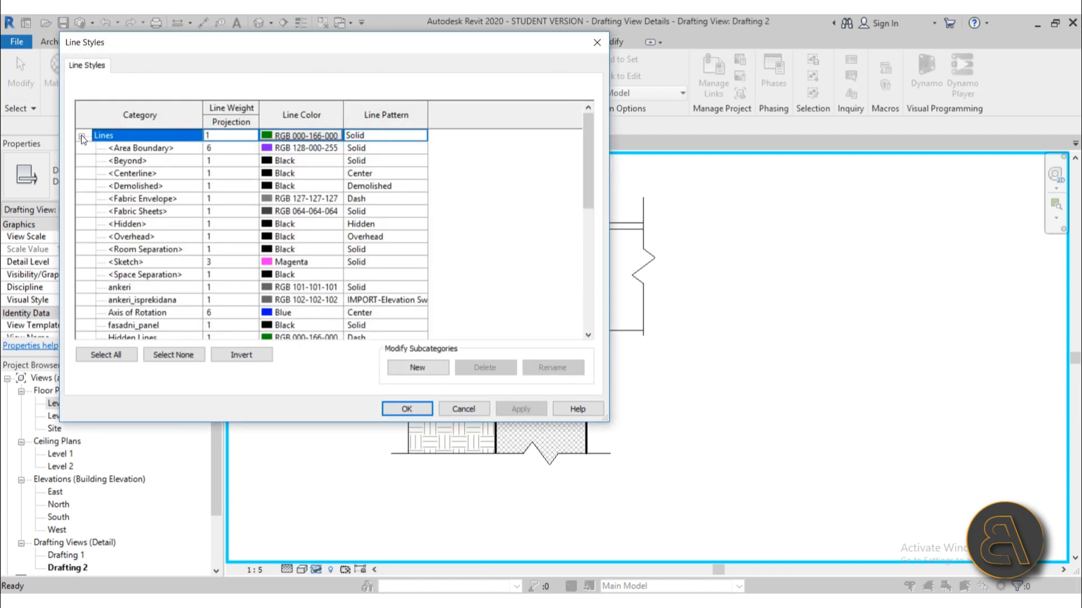
scroll(185, 232, "down", 5)
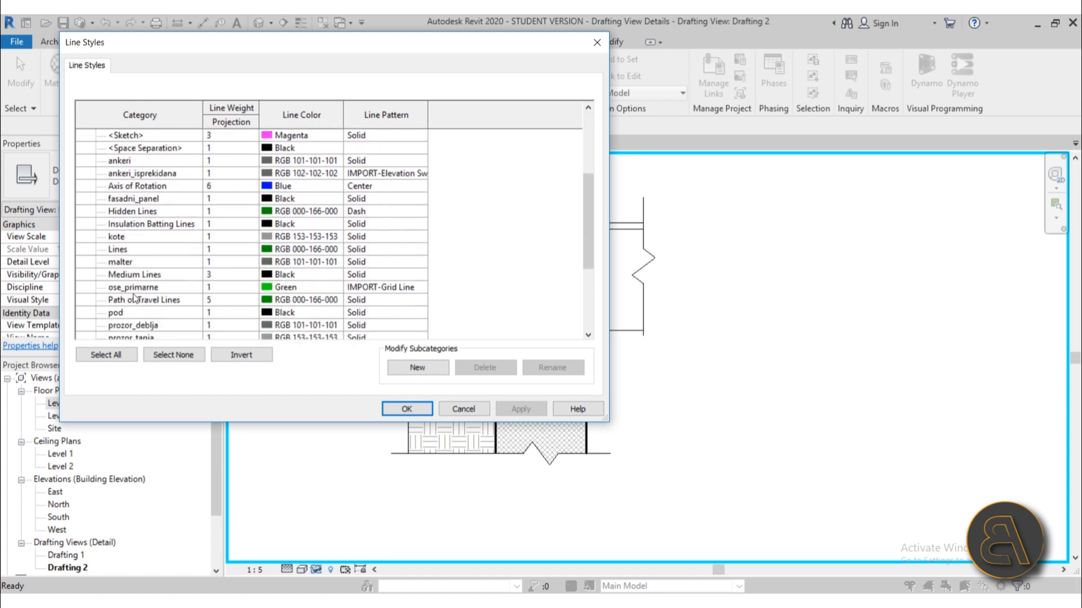
scroll(186, 309, "down", 3)
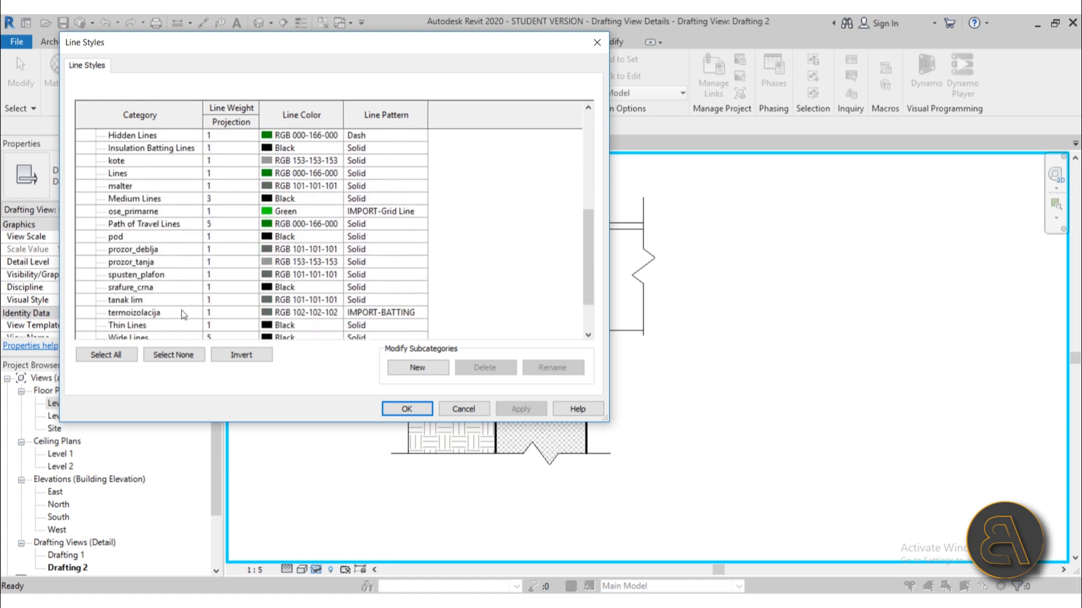
left_click(145, 289)
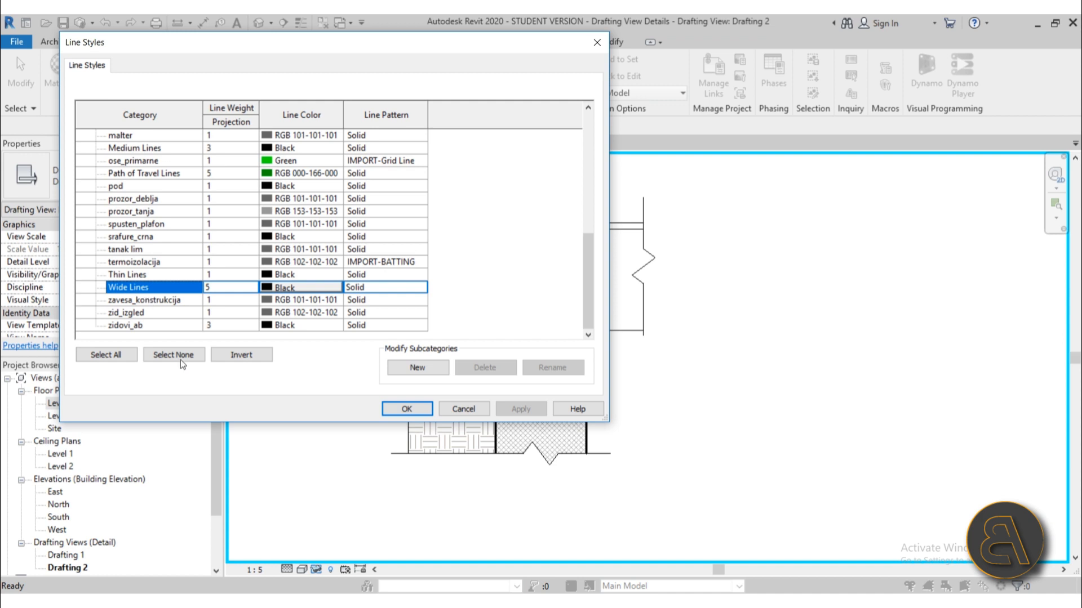
left_click(437, 369)
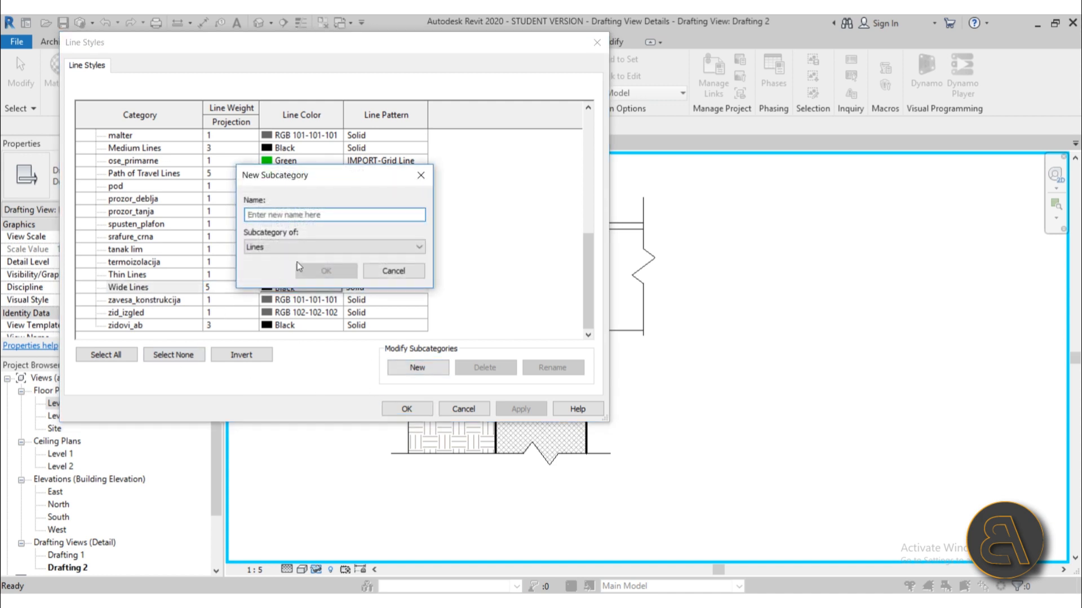
type("white line")
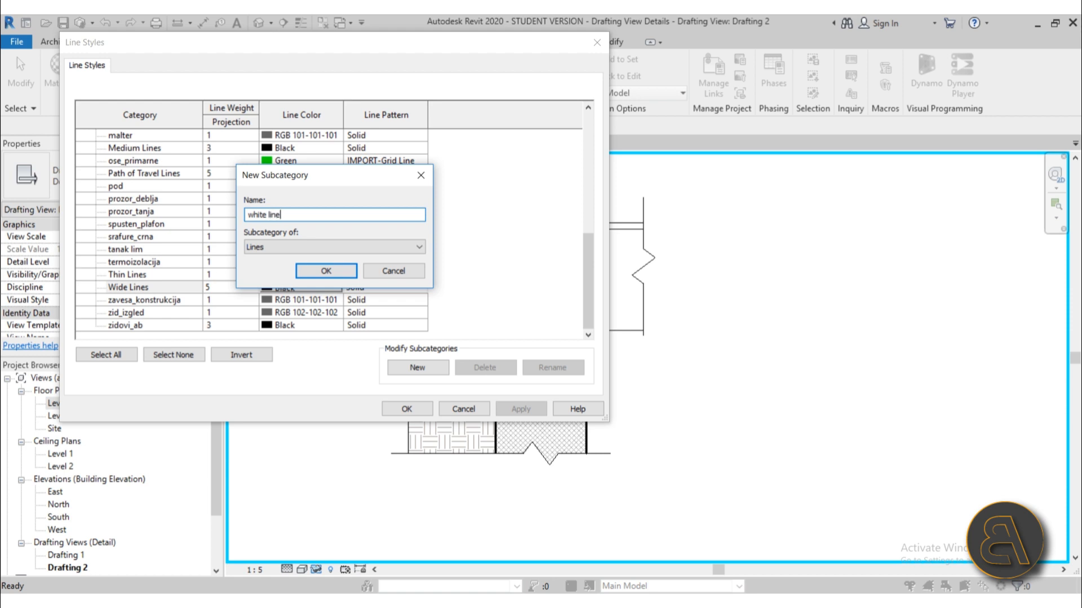
key("Return")
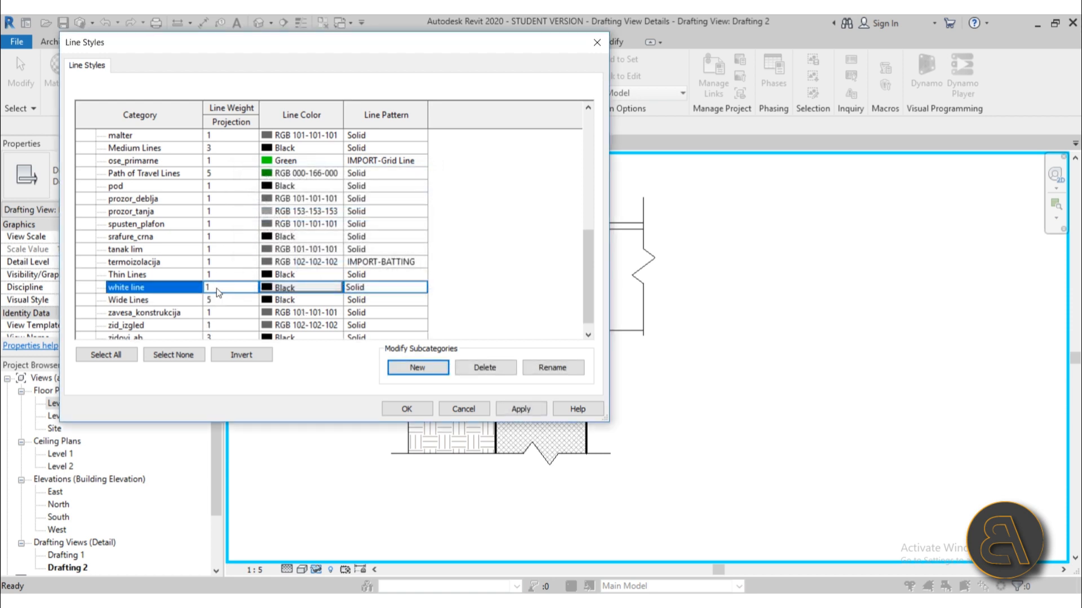
Step: Give the white line style a line weight of 5 and the colour white, and apply the line style changes
left_click(217, 289)
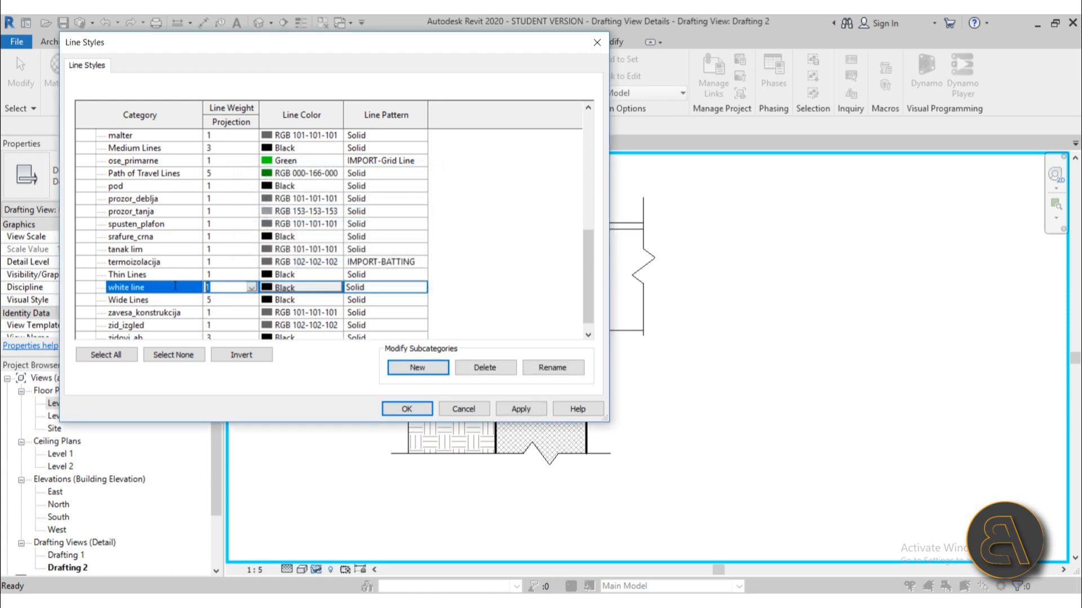
type("5")
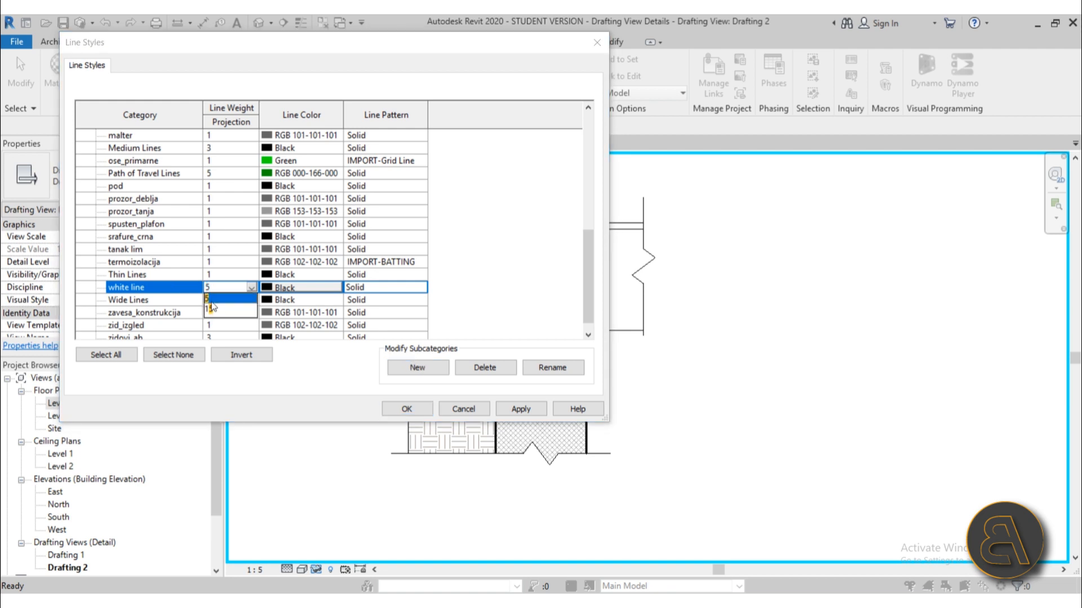
left_click(219, 300)
left_click(301, 290)
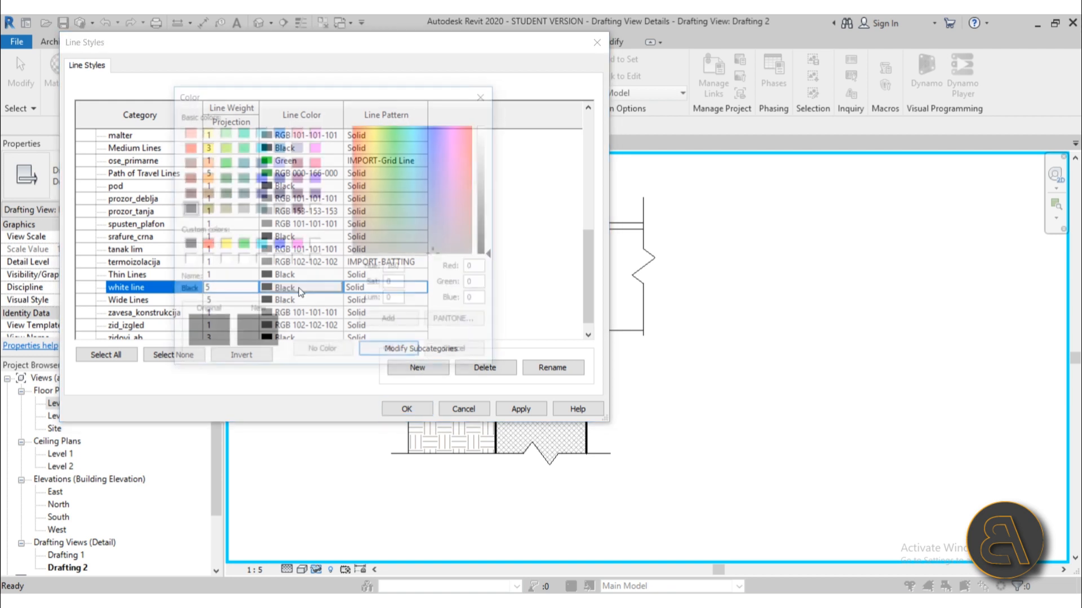
left_click(315, 209)
left_click(392, 353)
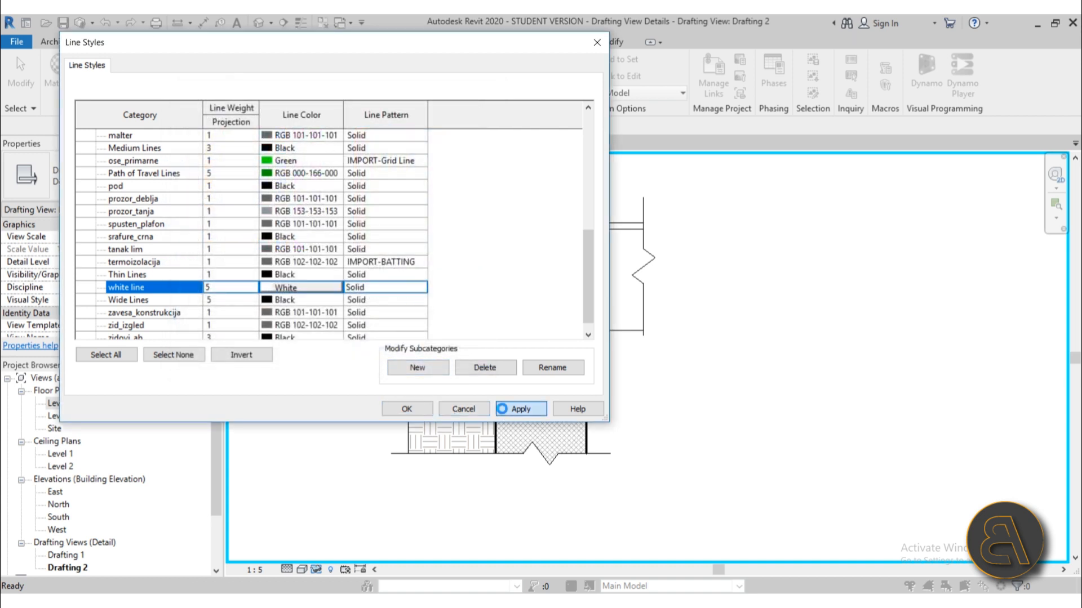
left_click(521, 409)
left_click(407, 409)
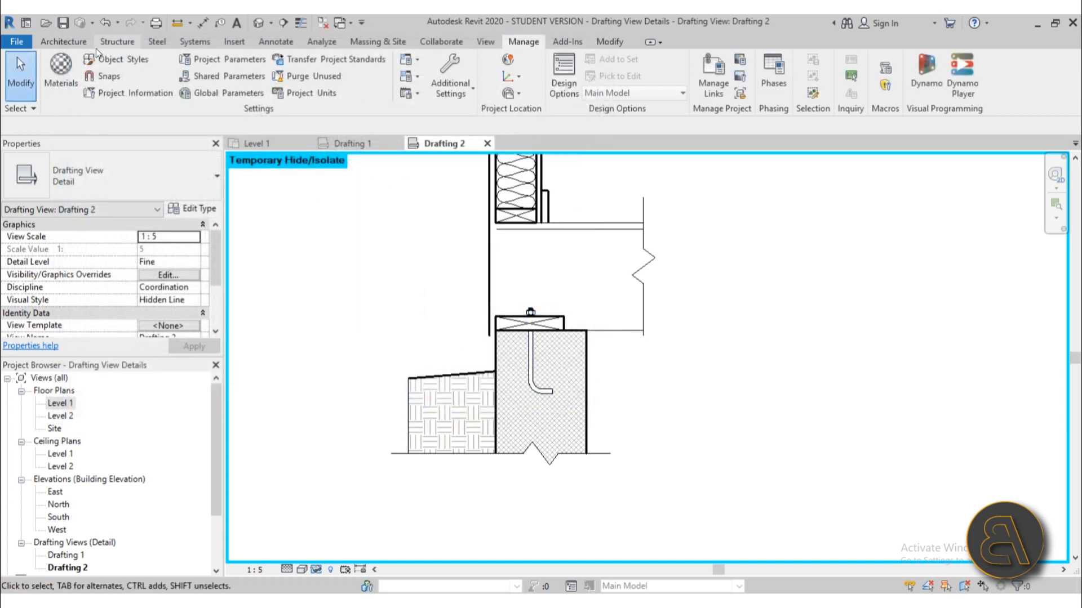
Step: Cover the ground region's outer vertical edge with a white line detail line, from the sloped surface down past the break line
left_click(261, 41)
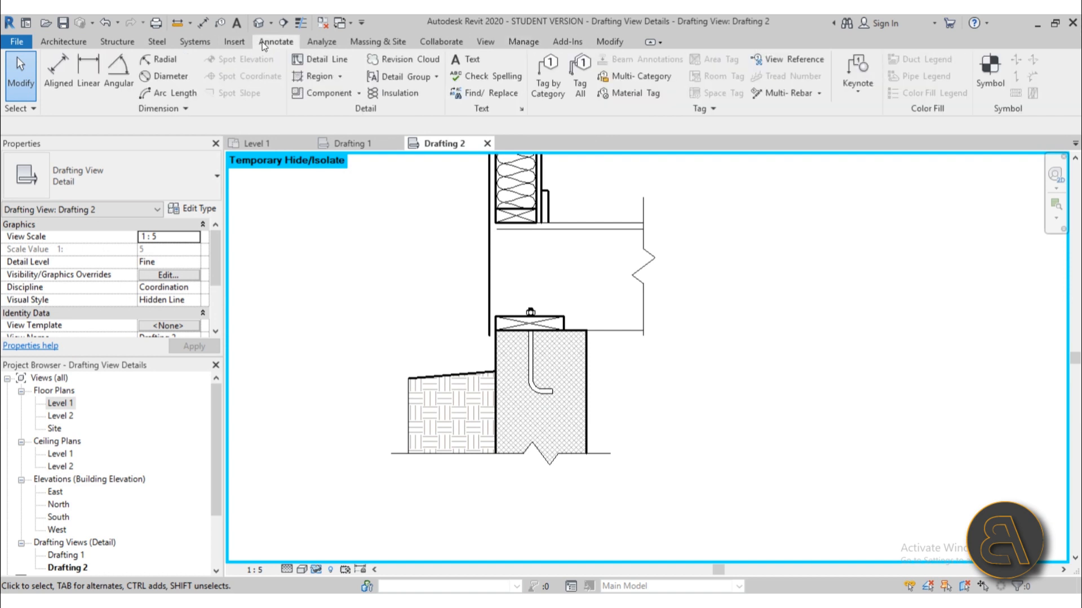
left_click(332, 59)
left_click(670, 82)
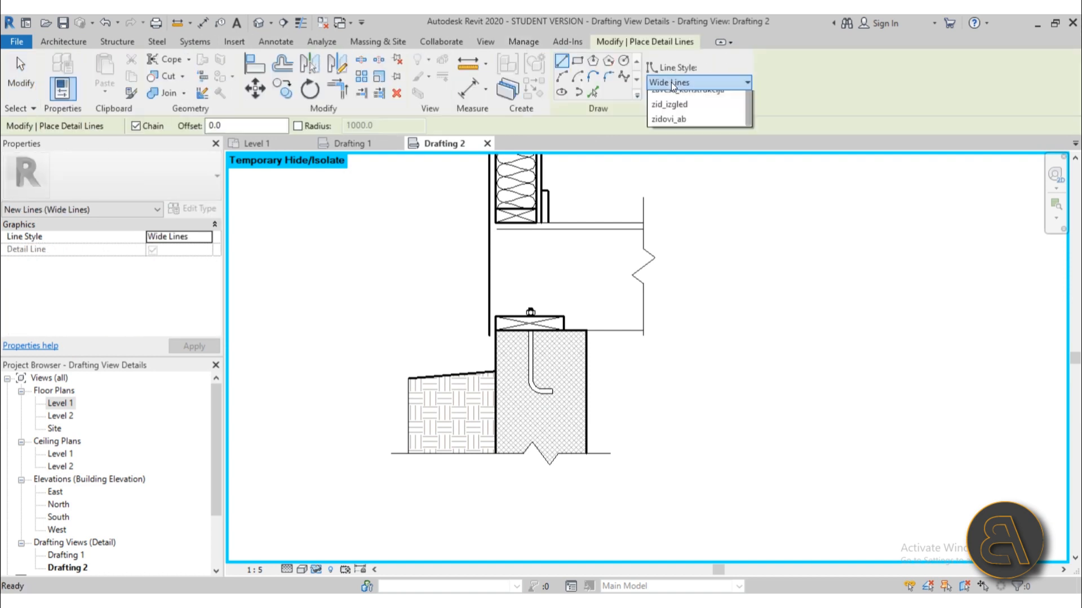
left_click(674, 231)
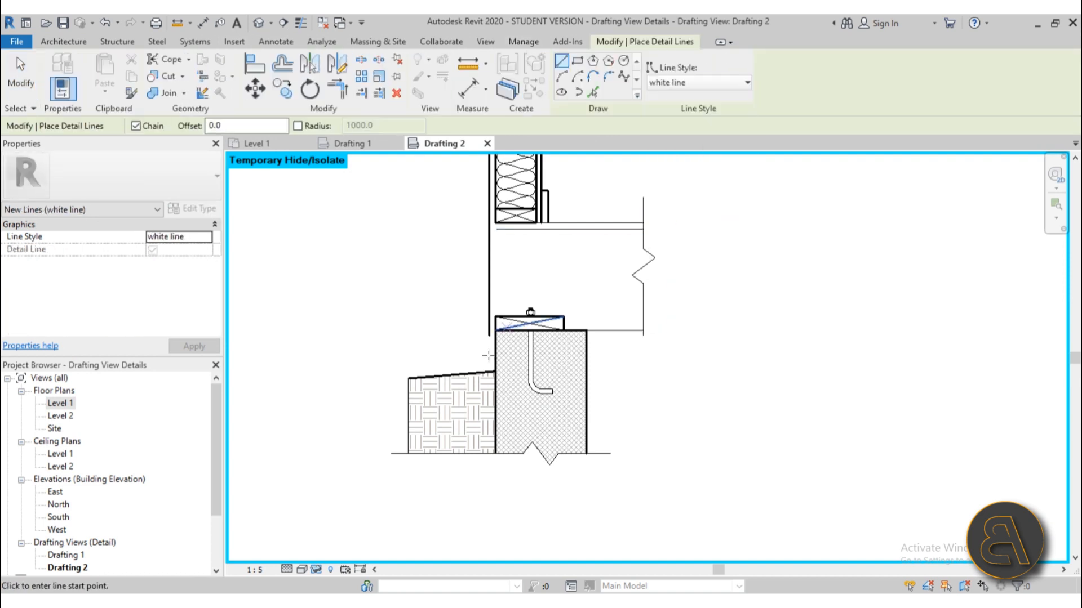
scroll(406, 403, "up", 5)
left_click(433, 310)
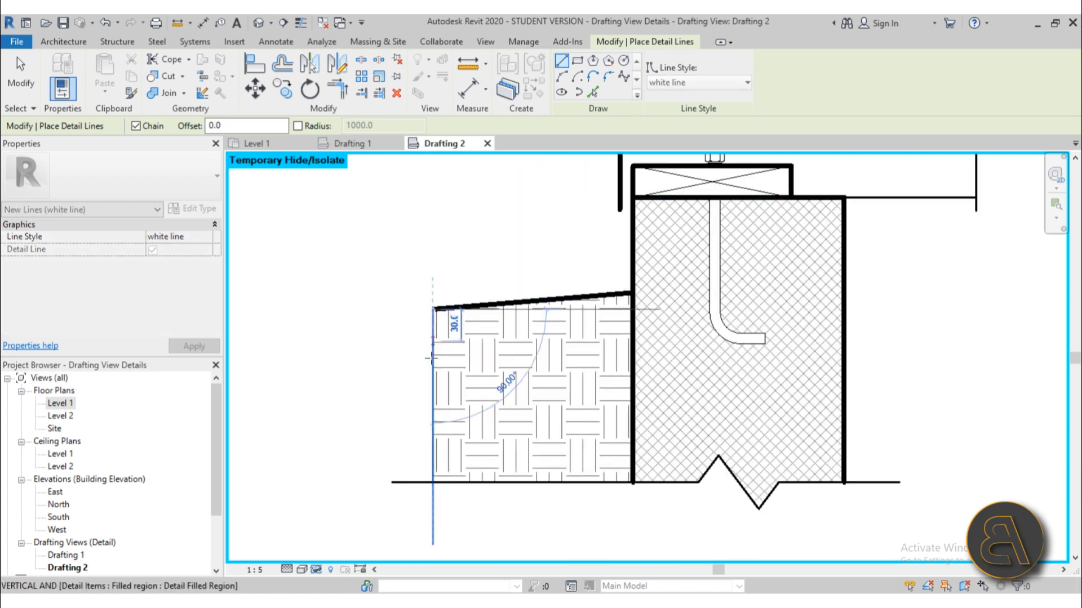
left_click(432, 508)
key("Escape")
key("Escape")
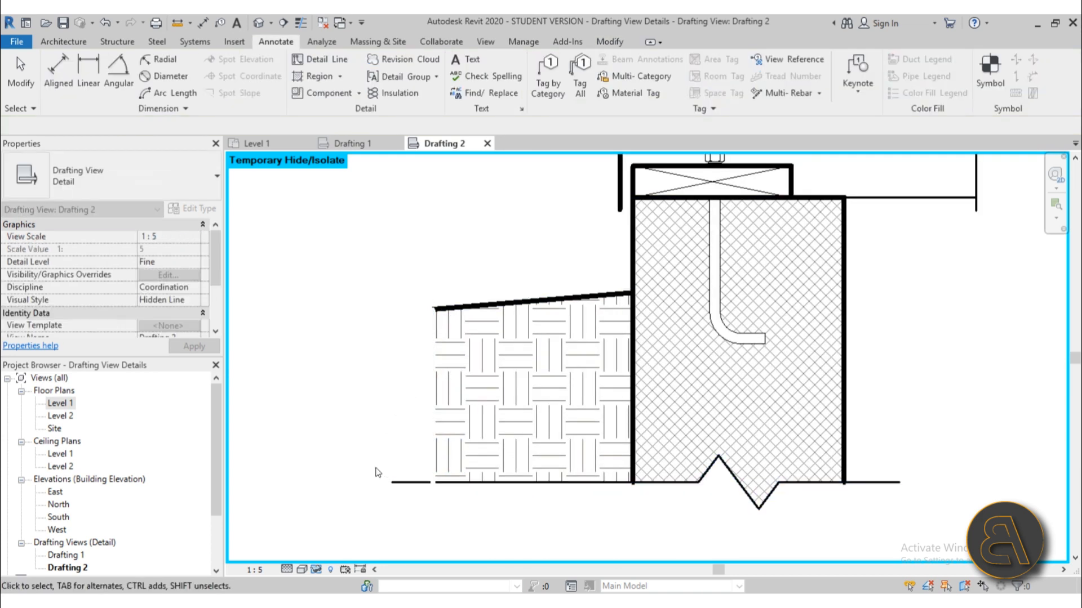
Step: Bring the break line beneath the ground and foundation to the front, over the end of the white line
scroll(434, 481, "up", 5)
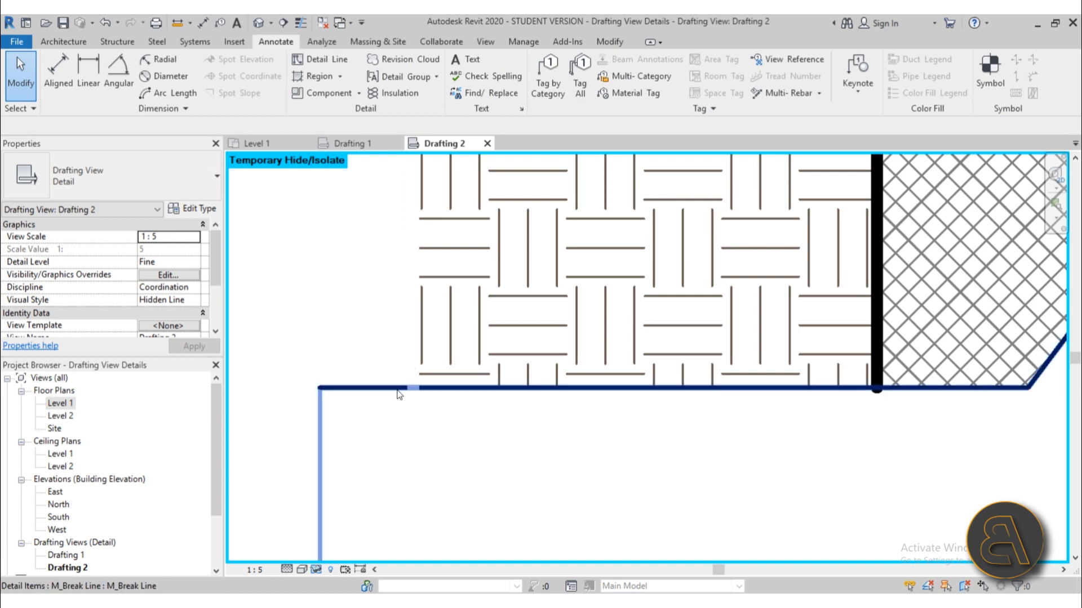
left_click(397, 389)
left_click(350, 348)
scroll(350, 348, "down", 4)
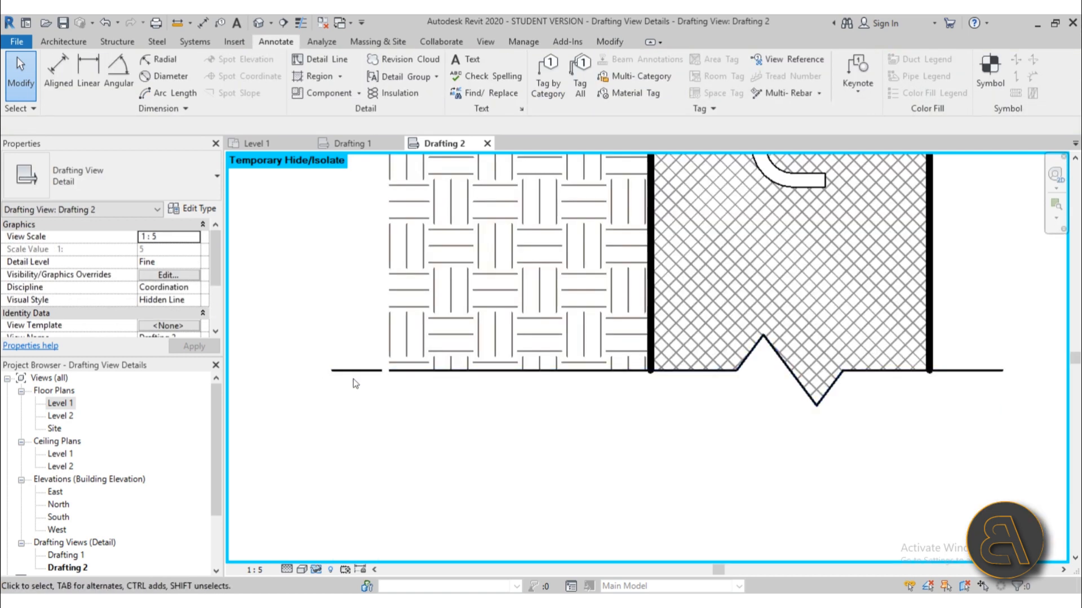
left_click(353, 373)
scroll(411, 357, "down", 2)
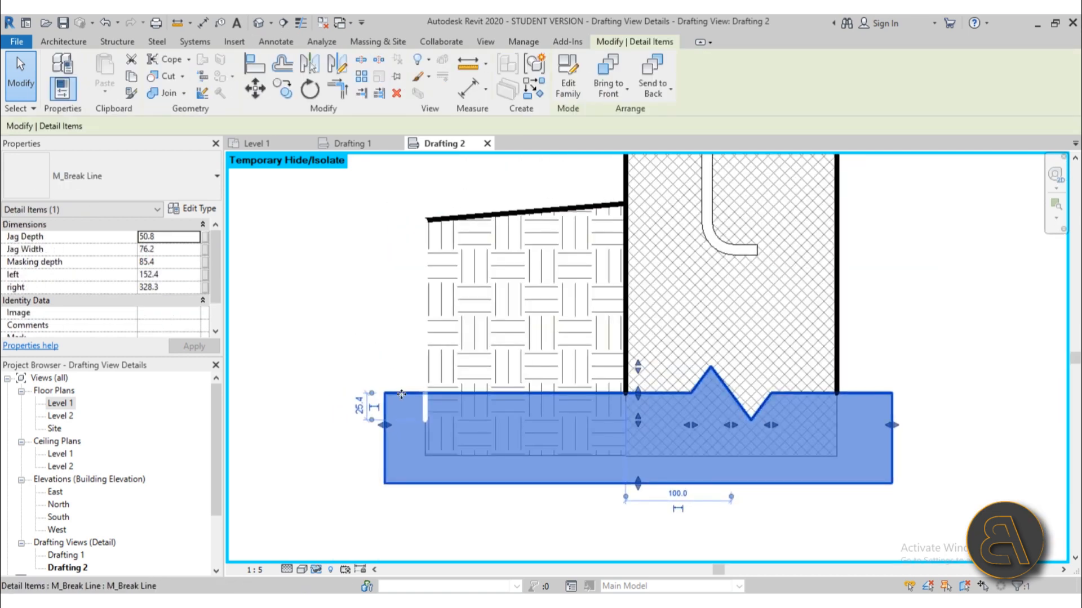
left_click(618, 72)
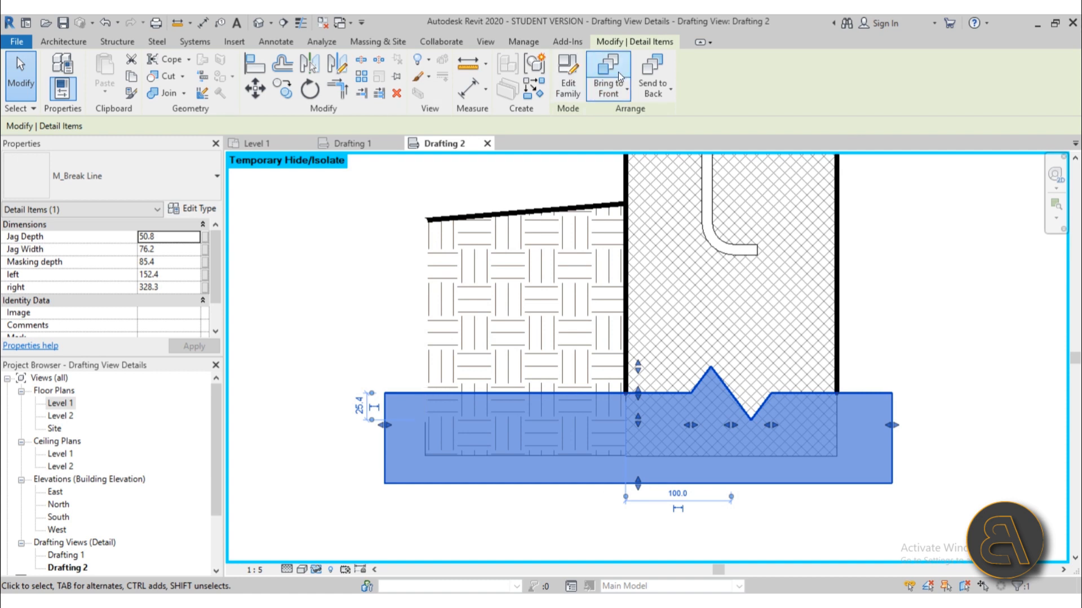
left_click(341, 270)
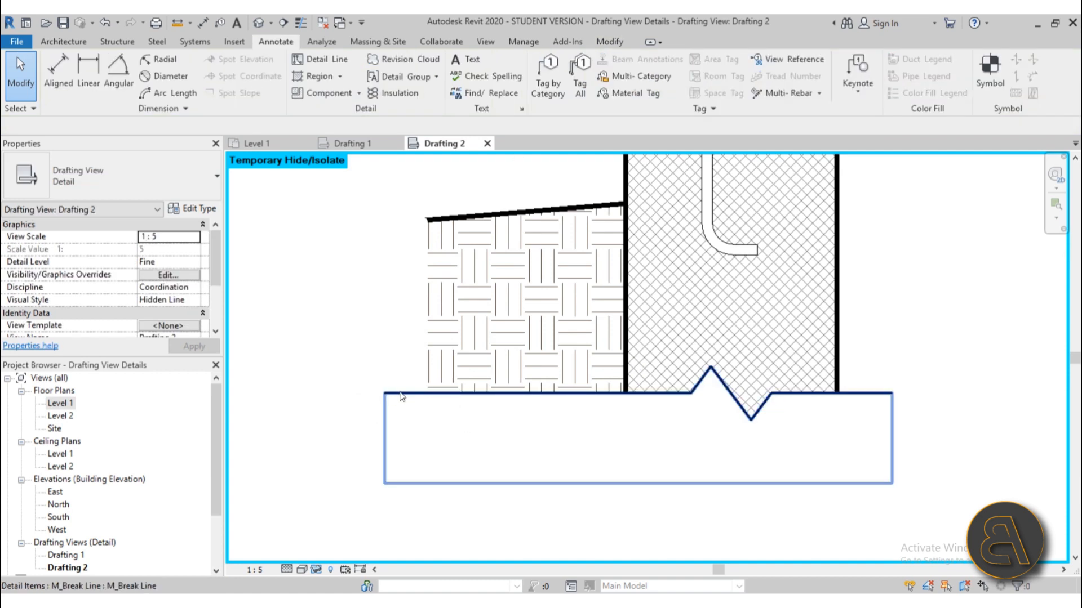
Step: Shorten the white line at its upper end so it stops just below the sloped ground line, about 185 long
scroll(419, 228, "up", 5)
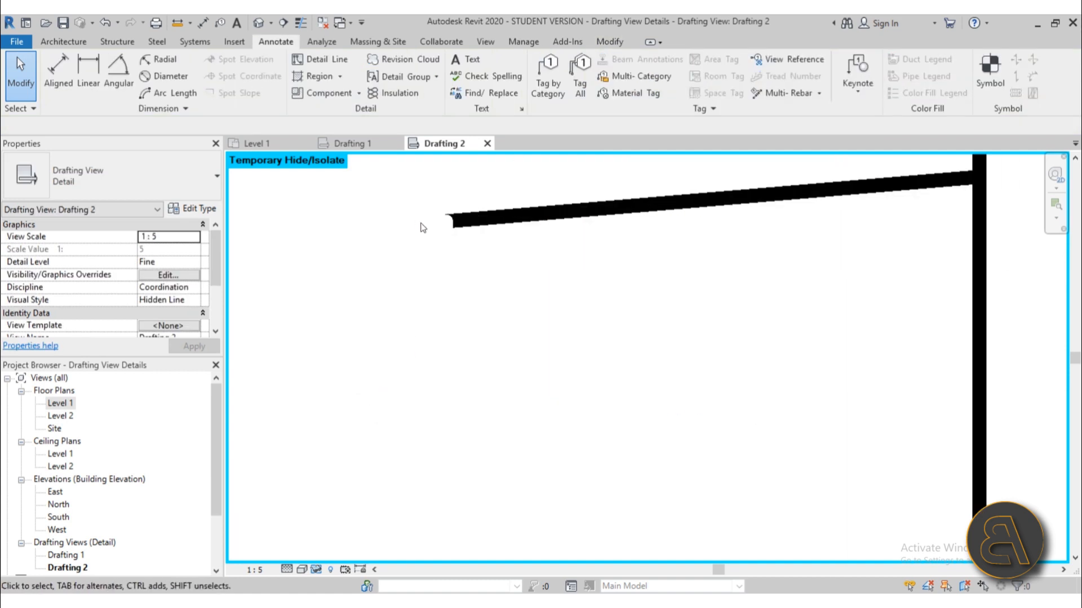
left_click(442, 249)
mouse_move(446, 222)
left_mouse_down()
mouse_move(446, 198)
mouse_move(446, 233)
left_mouse_up()
left_click(404, 234)
left_click(447, 215)
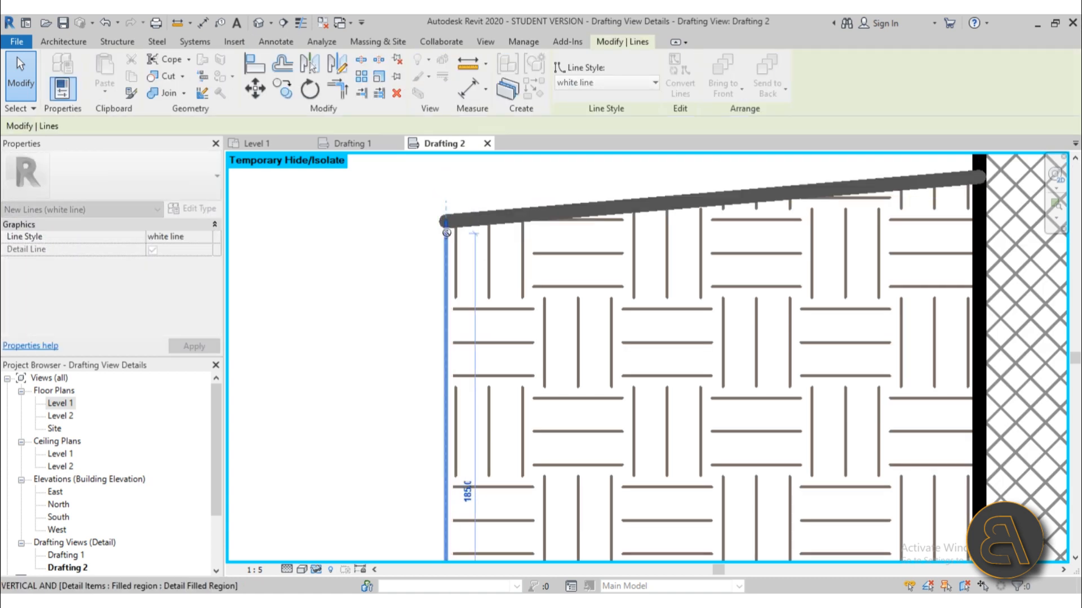
left_click(819, 576)
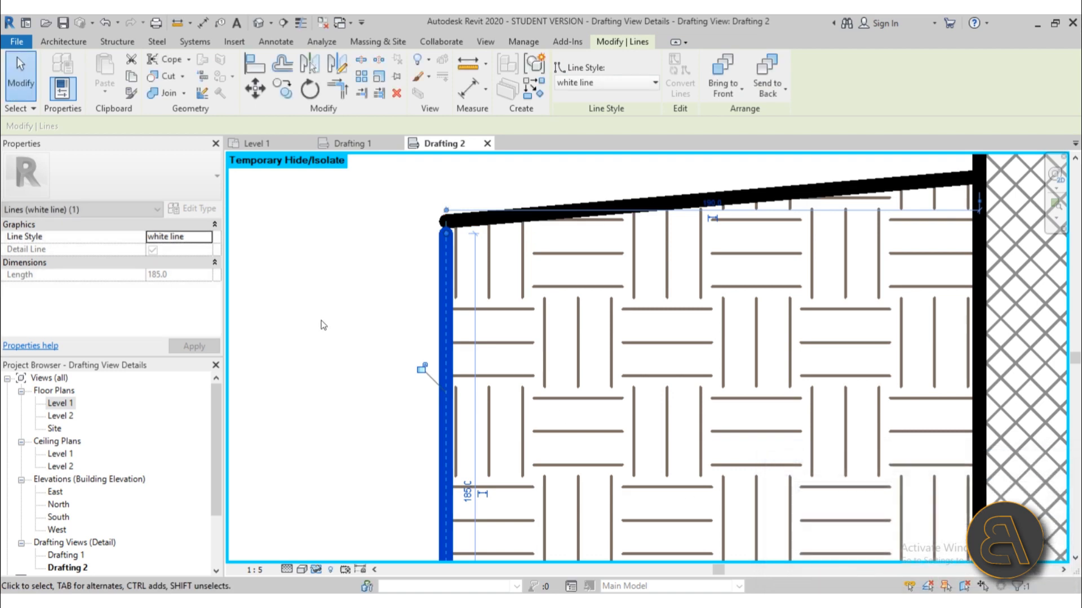
left_click(341, 243)
Step: Reset the view's temporary hide/isolate to bring back the hidden reference image
scroll(346, 262, "down", 3)
scroll(369, 241, "down", 6)
middle_click_drag(357, 265, 351, 307)
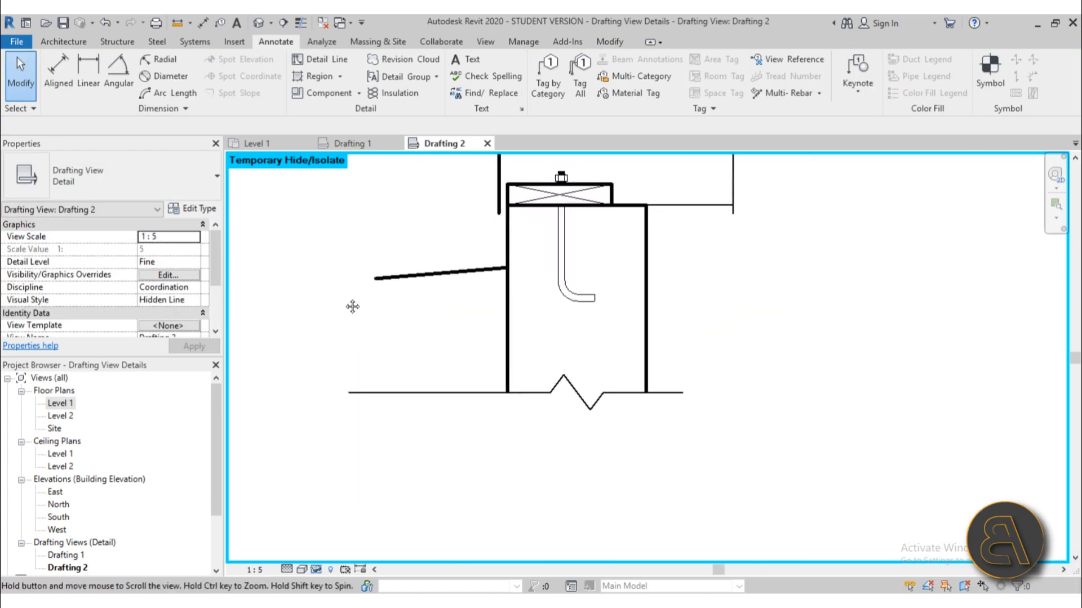
middle_click_drag(358, 228, 445, 349)
scroll(402, 249, "down", 1)
scroll(373, 449, "up", 1)
scroll(399, 432, "down", 2)
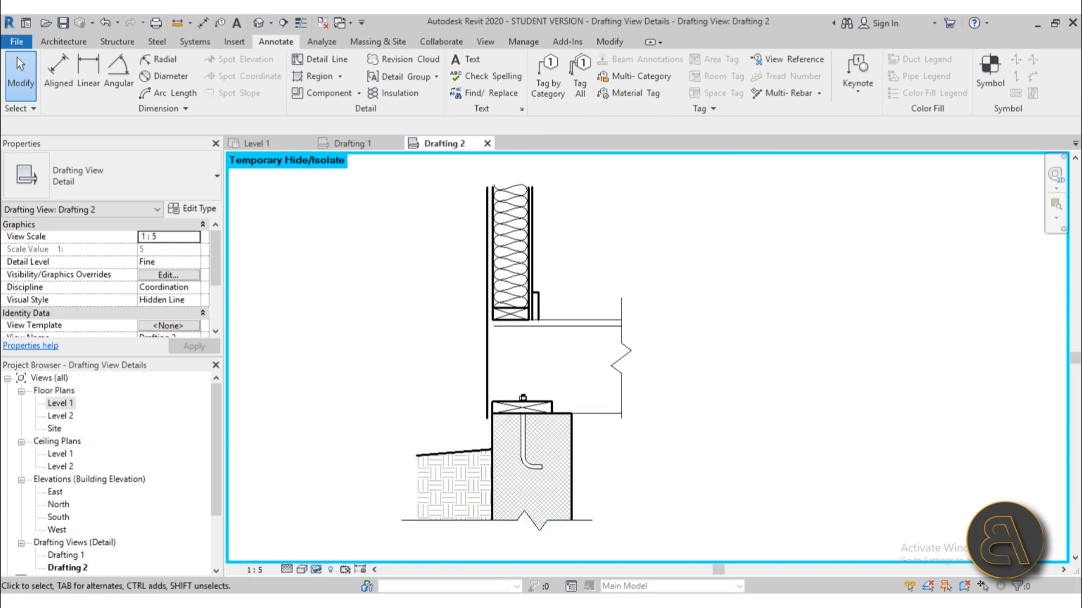
left_click(317, 570)
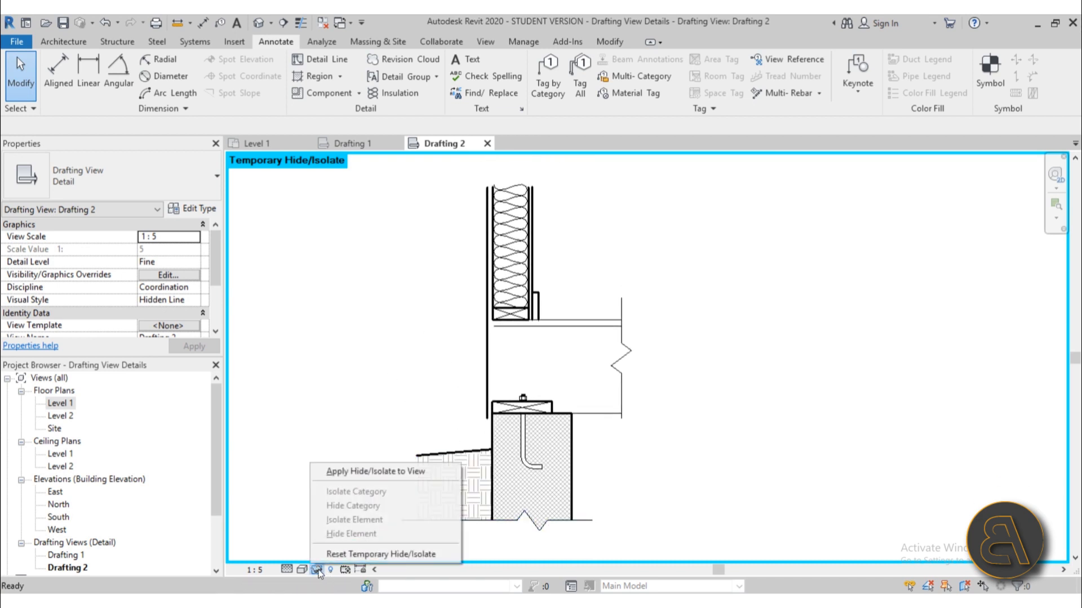
left_click(354, 555)
Step: Trace the lowest lap siding board with Medium Lines detail lines along its bottom edge and up its sloped outer face, about 80 long
scroll(469, 443, "up", 6)
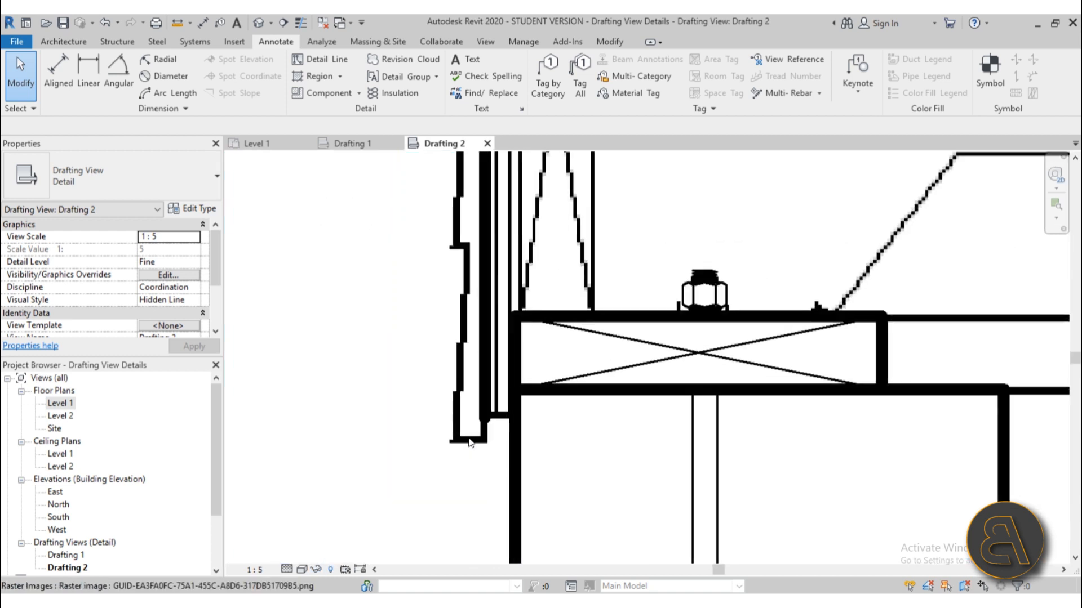
scroll(405, 338, "down", 3)
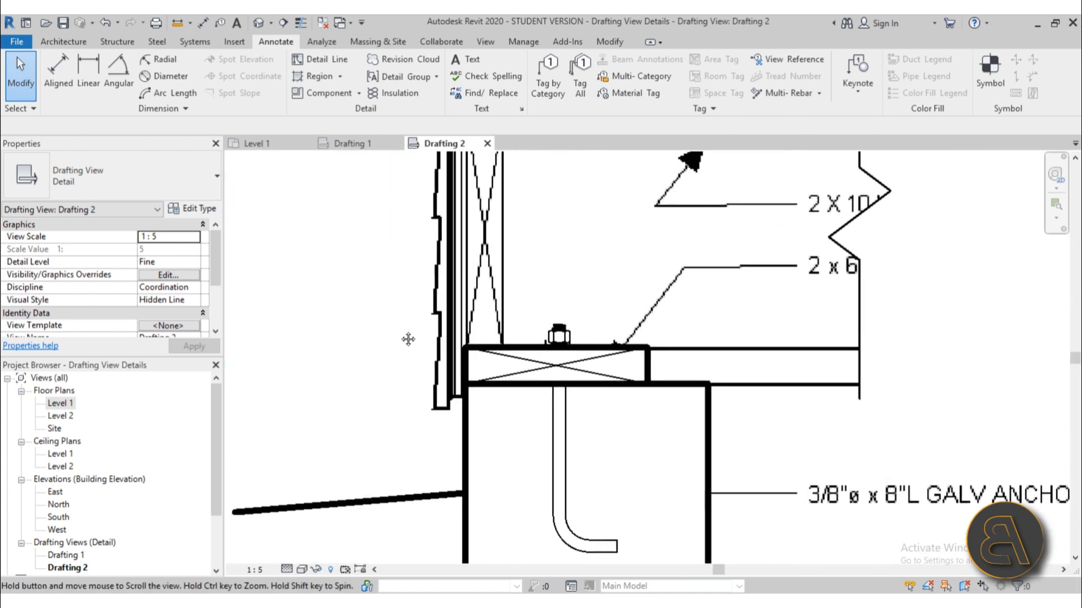
left_click(320, 59)
left_click(678, 83)
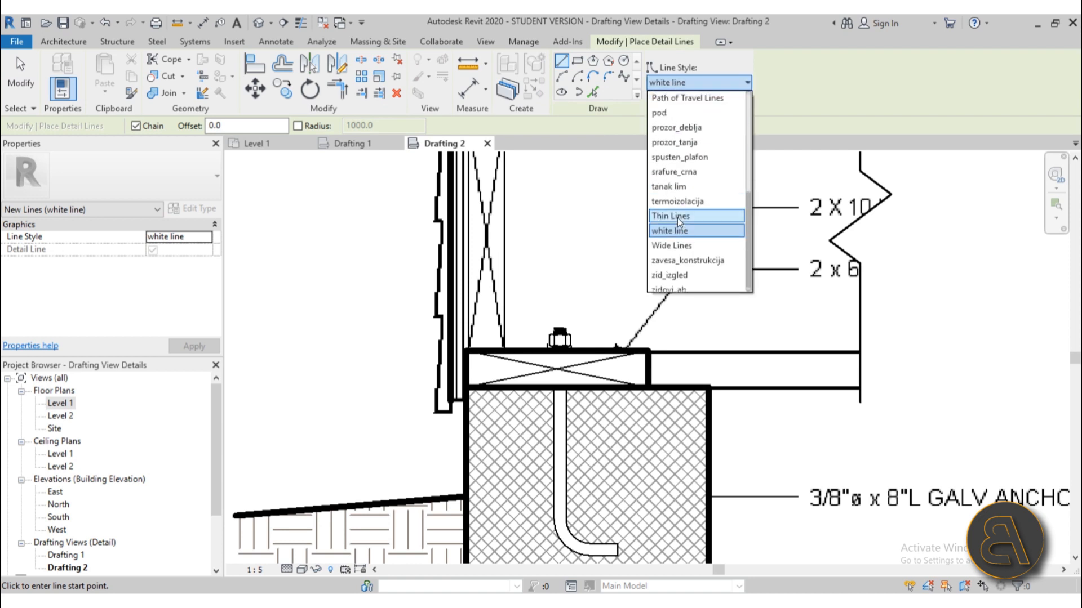
scroll(678, 208, "up", 3)
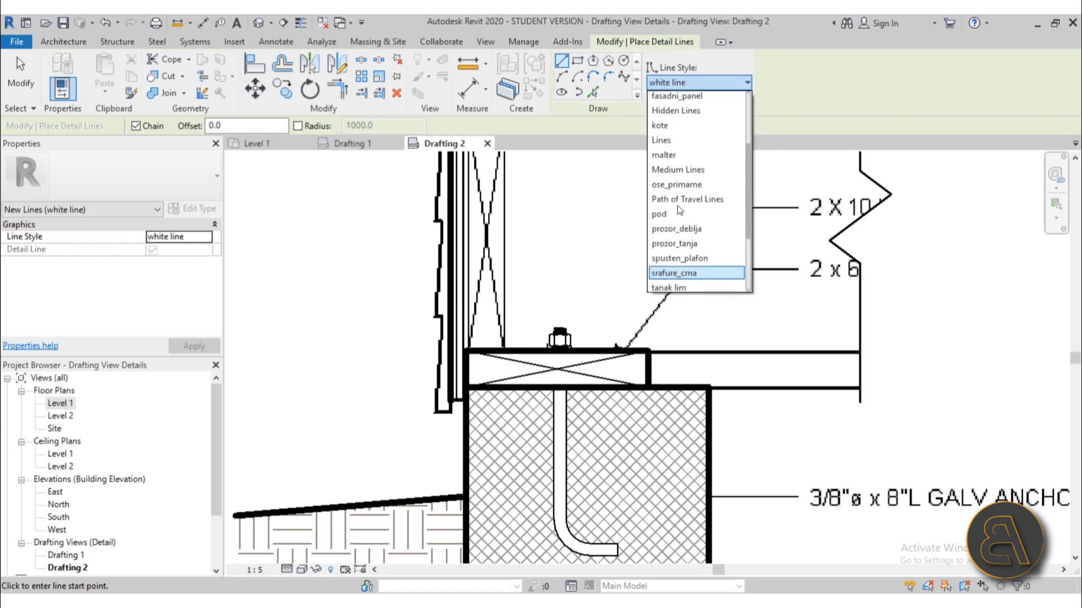
left_click(687, 204)
scroll(448, 379, "up", 4)
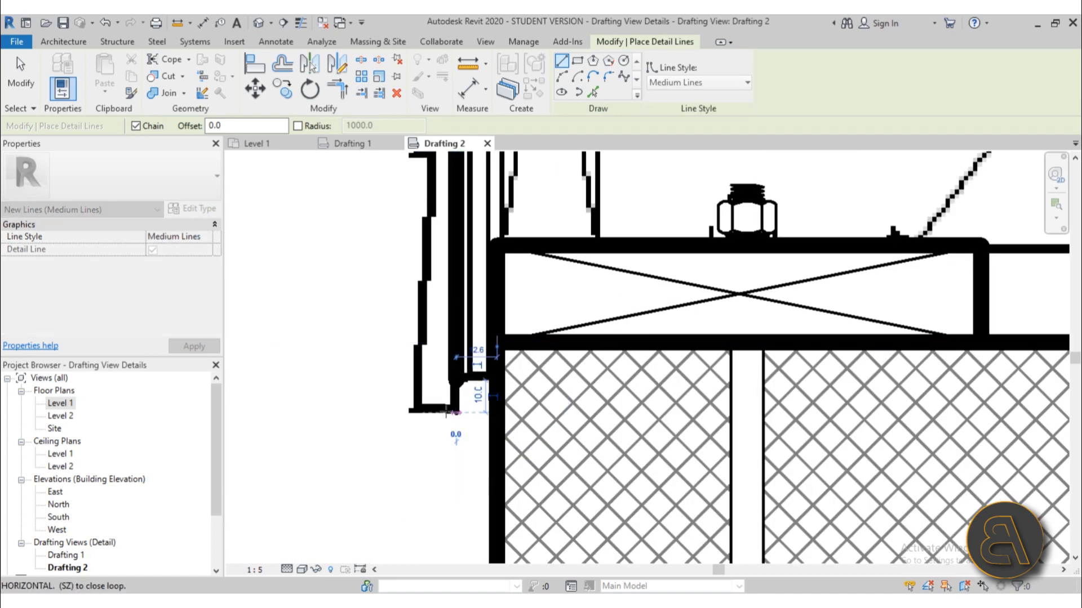
left_click(408, 413)
middle_click_drag(426, 190, 432, 309)
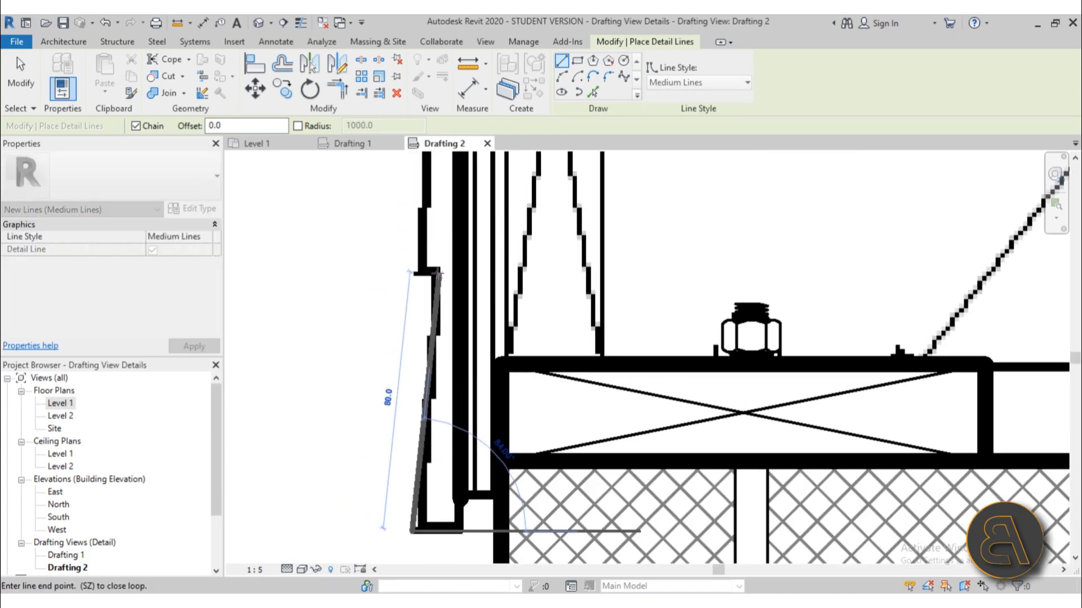
left_click(439, 275)
key("Escape")
key("Escape")
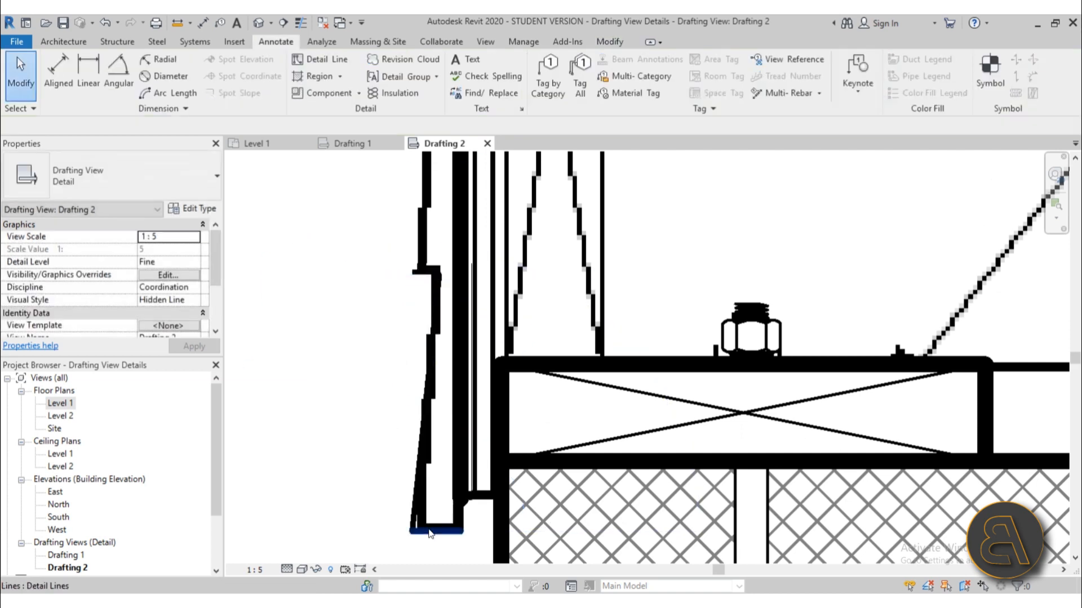
Step: Copy the two siding lines up one board, from the bottom edge's inner end to the sloped line's upper end
left_click(437, 529)
left_click(415, 493, "ctrl")
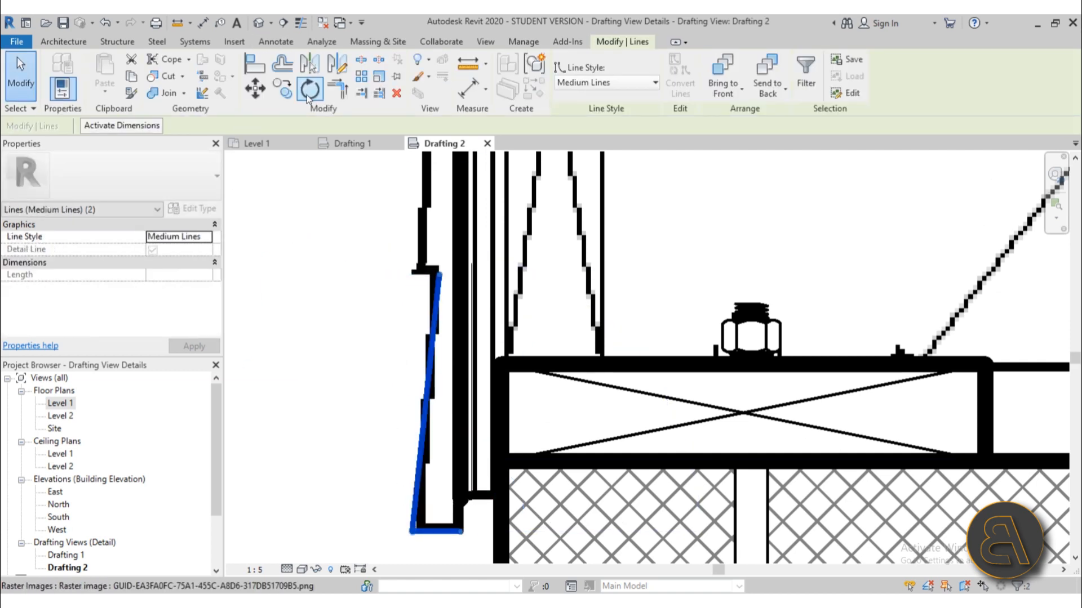
left_click(282, 88)
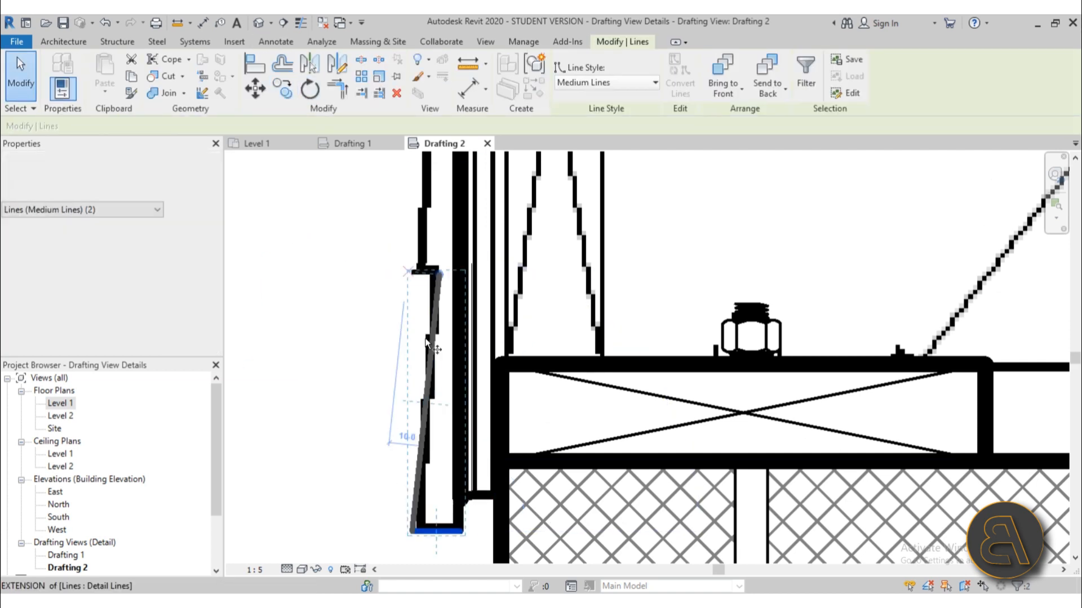
left_click(460, 532)
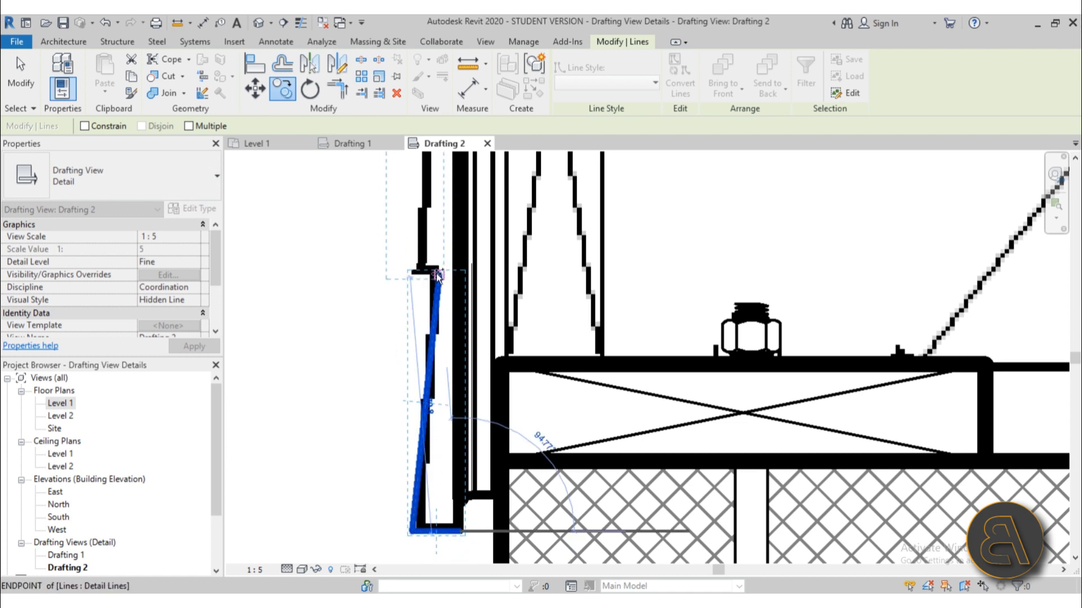
left_click(437, 274)
scroll(404, 299, "down", 3)
middle_click_drag(409, 307, 415, 450)
scroll(408, 433, "up", 2)
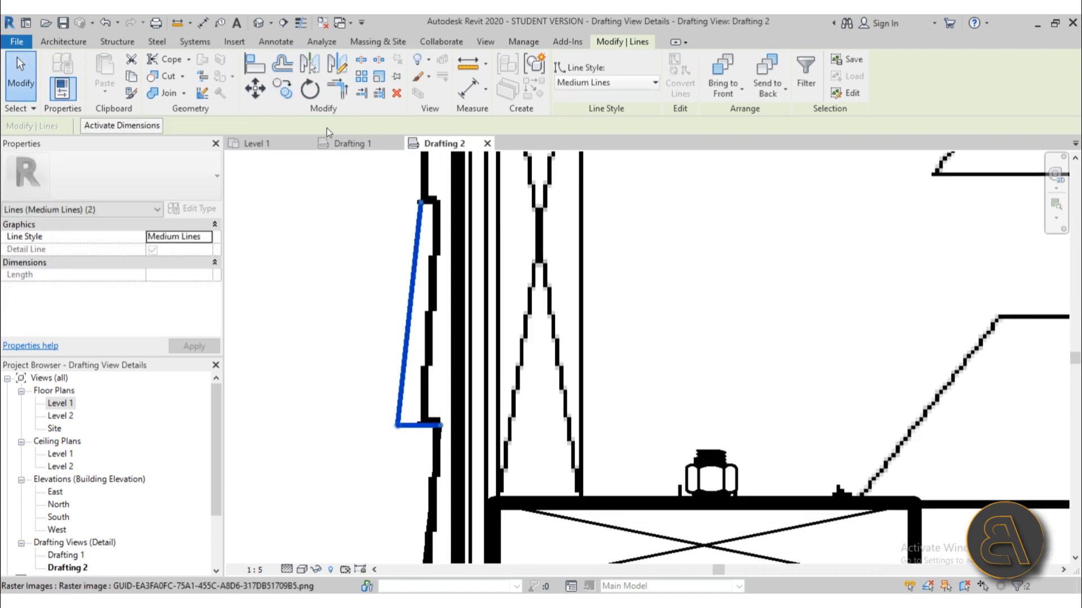
Step: Move the copied siding lines horizontally toward the wall to align them with the second board's profile
left_click(258, 93)
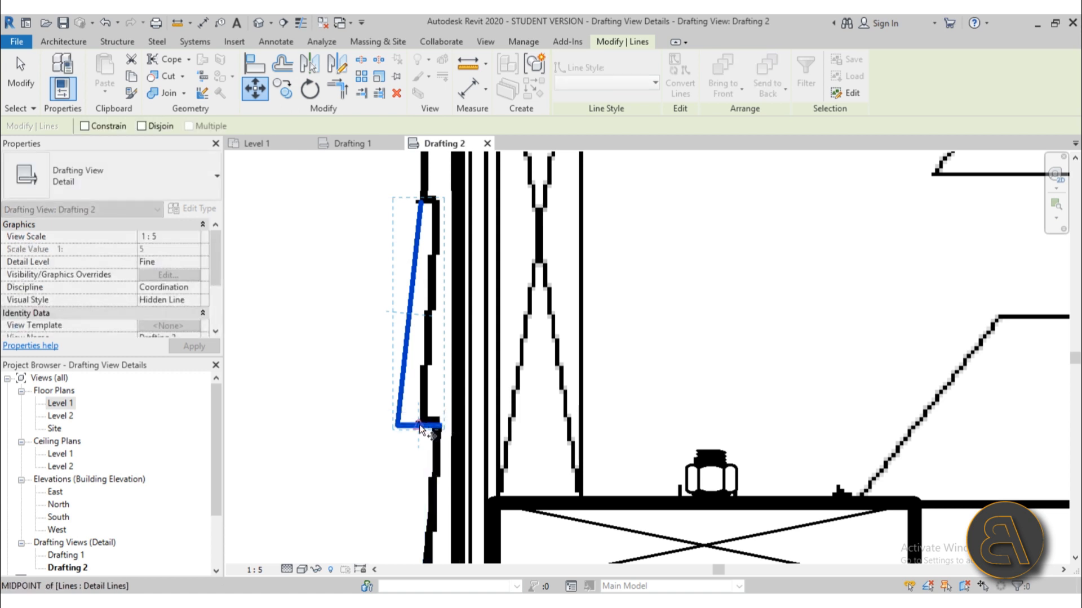
left_click(440, 425)
key("Escape")
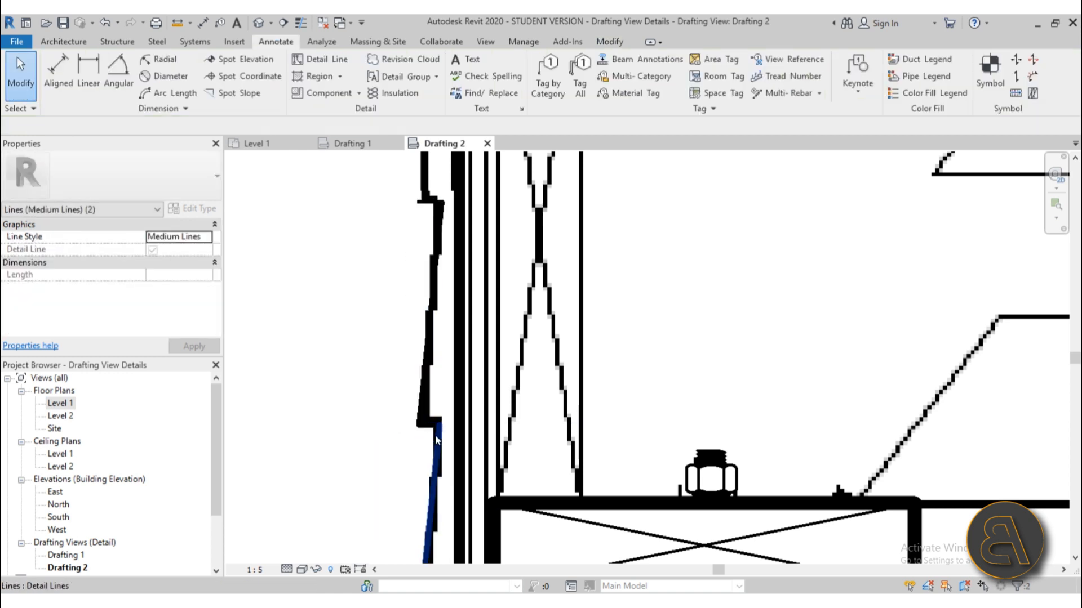
Step: Copy the second board's bottom and sloped lines onto the board above, with multiple copies enabled
left_click(429, 427)
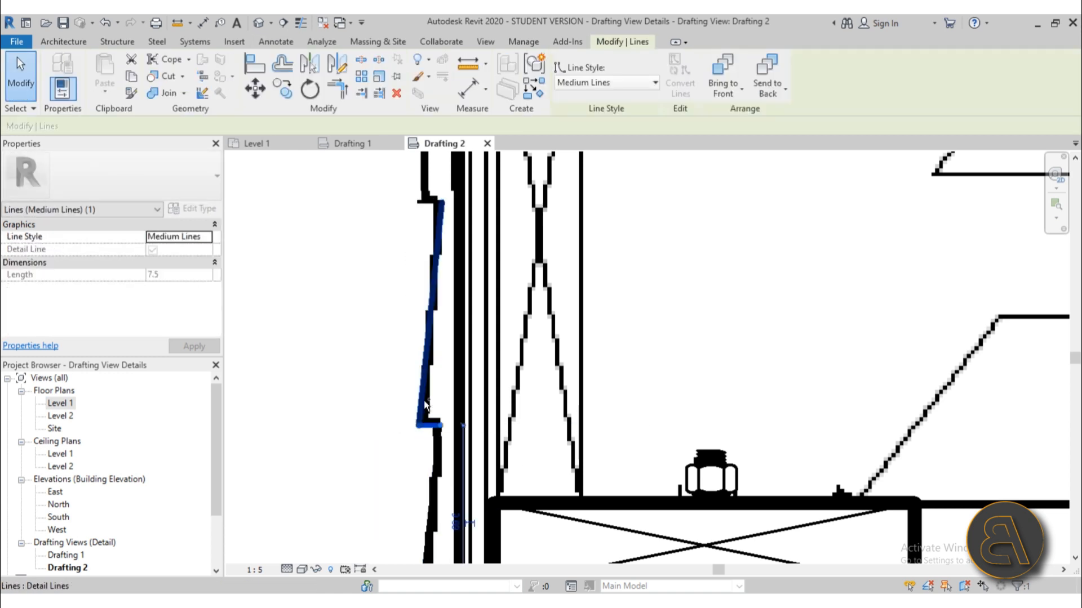
left_click(427, 406, "ctrl")
left_click(282, 89)
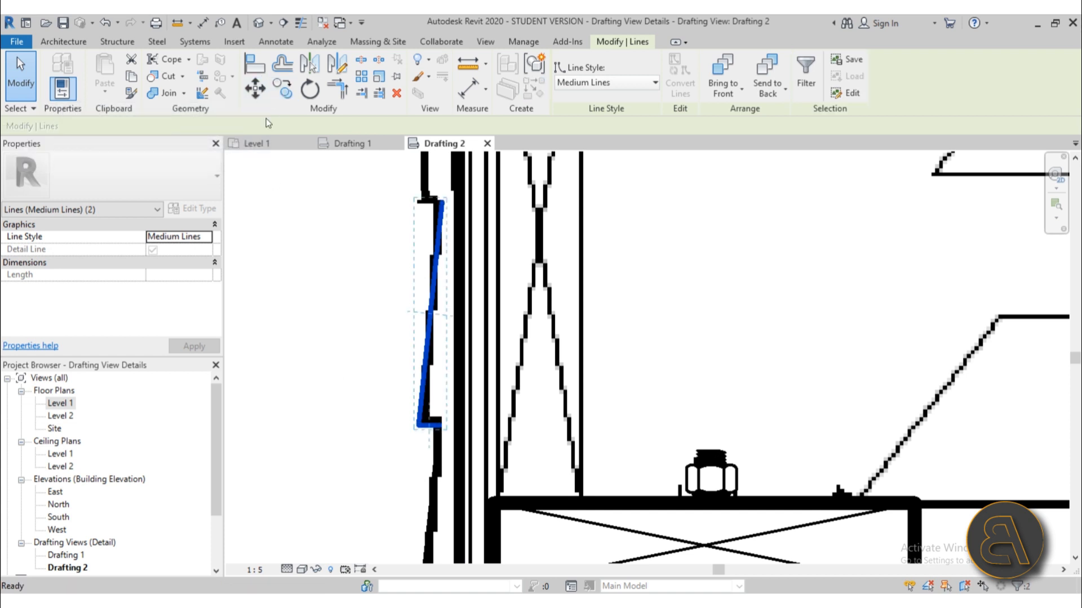
left_click(440, 424)
left_click(442, 201)
Step: Place further copies of the siding lines end to end up the remaining boards to the top of the wall
middle_click_drag(442, 216, 438, 559)
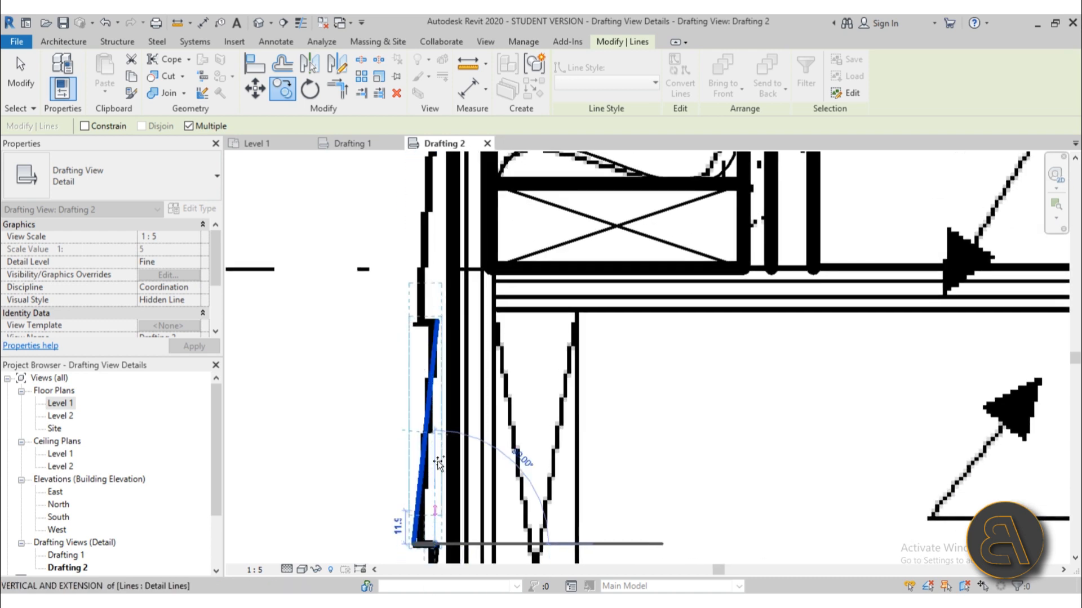
middle_click_drag(433, 230, 437, 507)
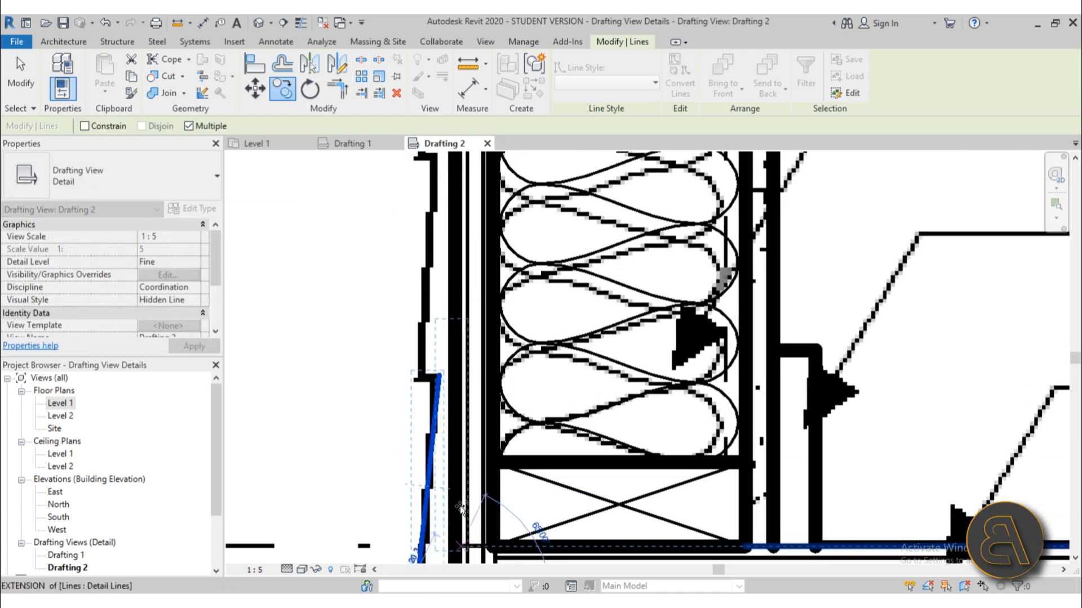
left_click(437, 374)
middle_click_drag(437, 217, 438, 542)
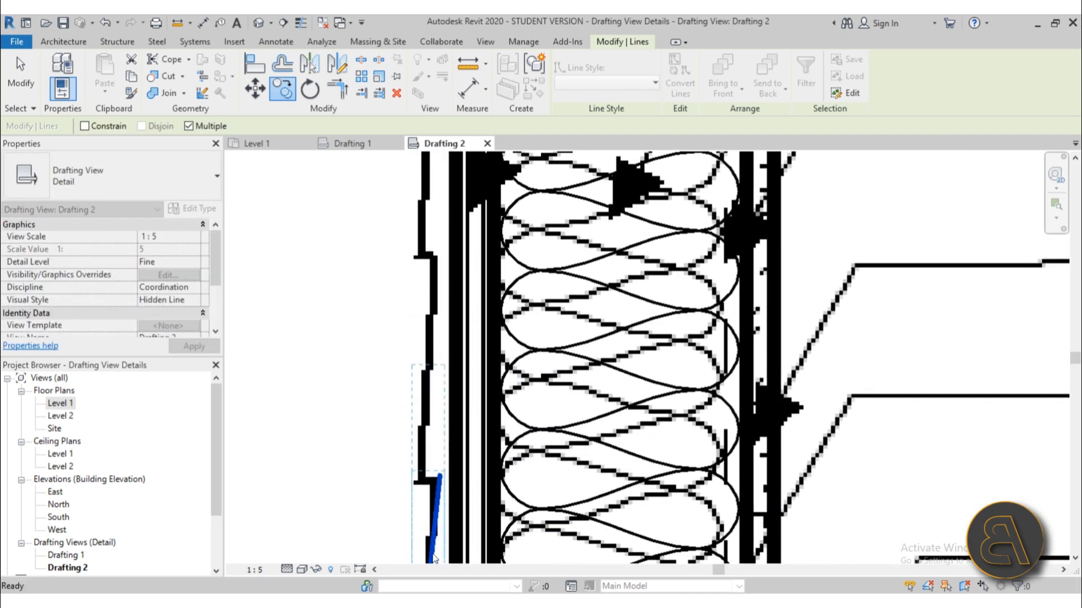
left_click(438, 478)
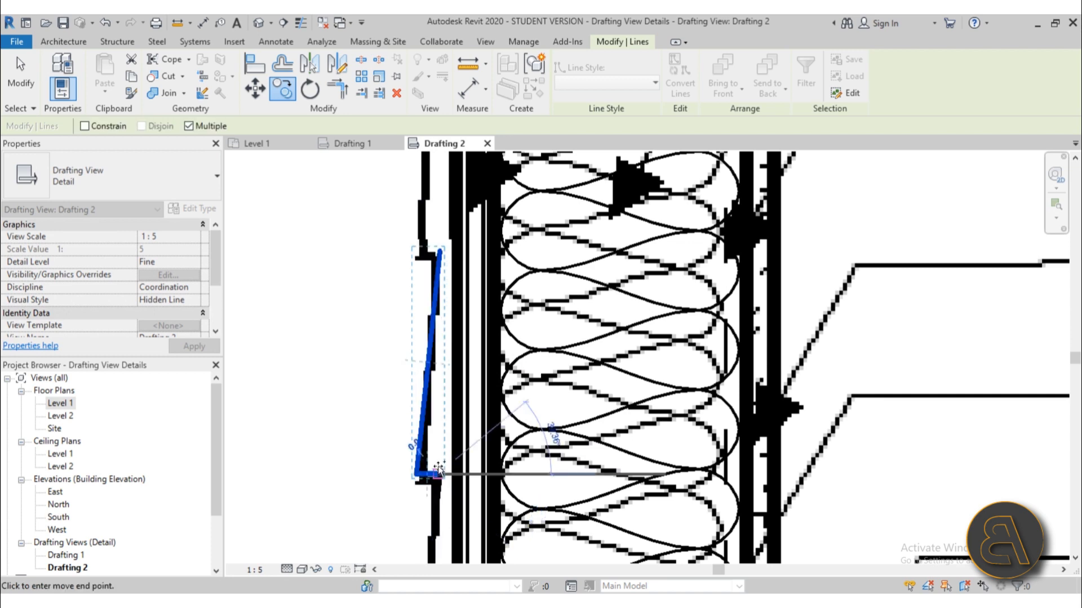
left_click(438, 251)
middle_click_drag(476, 225, 460, 502)
scroll(461, 502, "down", 1)
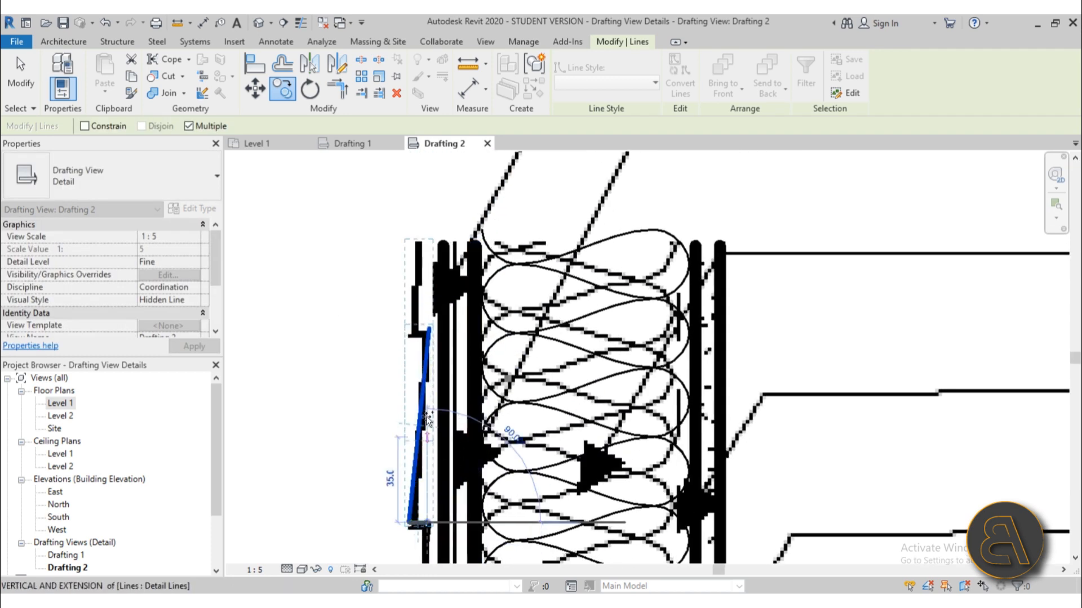
left_click(430, 328)
key("Escape")
key("Escape")
scroll(403, 326, "down", 6)
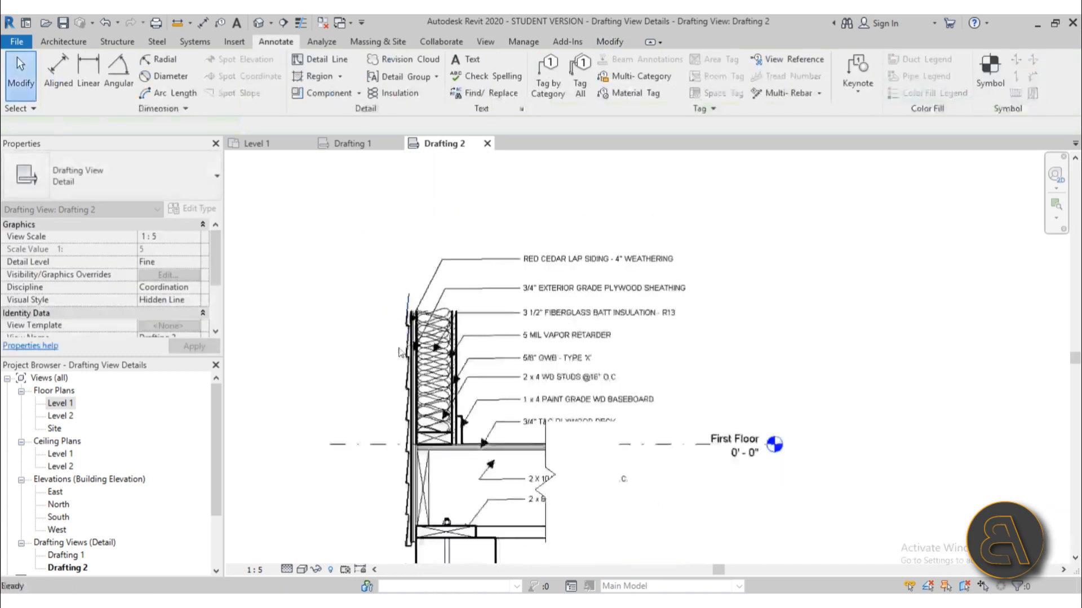
Step: Create a break line similar to the floor's and place it horizontally across the top of the wall, over the siding and insulation ends
middle_click_drag(400, 372, 424, 253)
left_click(570, 363)
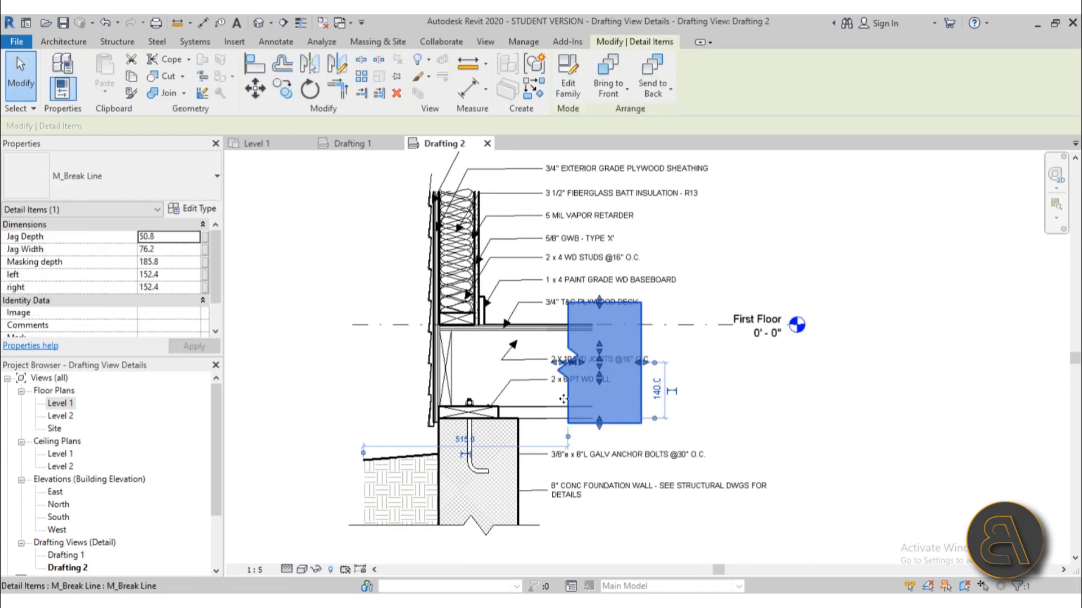
key("c")
key("s")
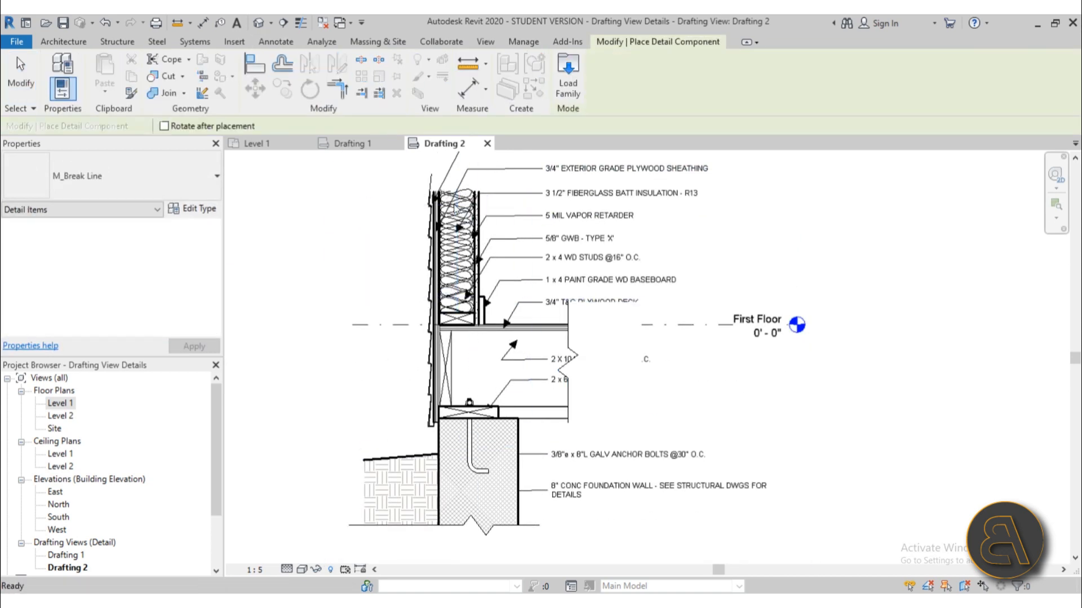
key("Escape")
left_click(566, 406)
key("c")
key("s")
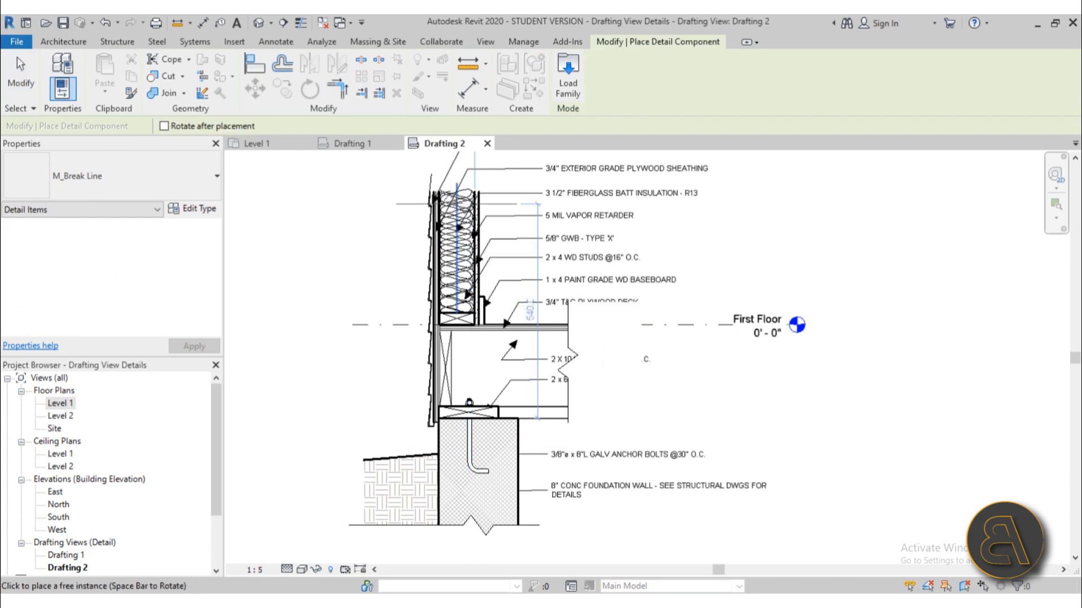
key("Escape")
scroll(464, 464, "down", 2)
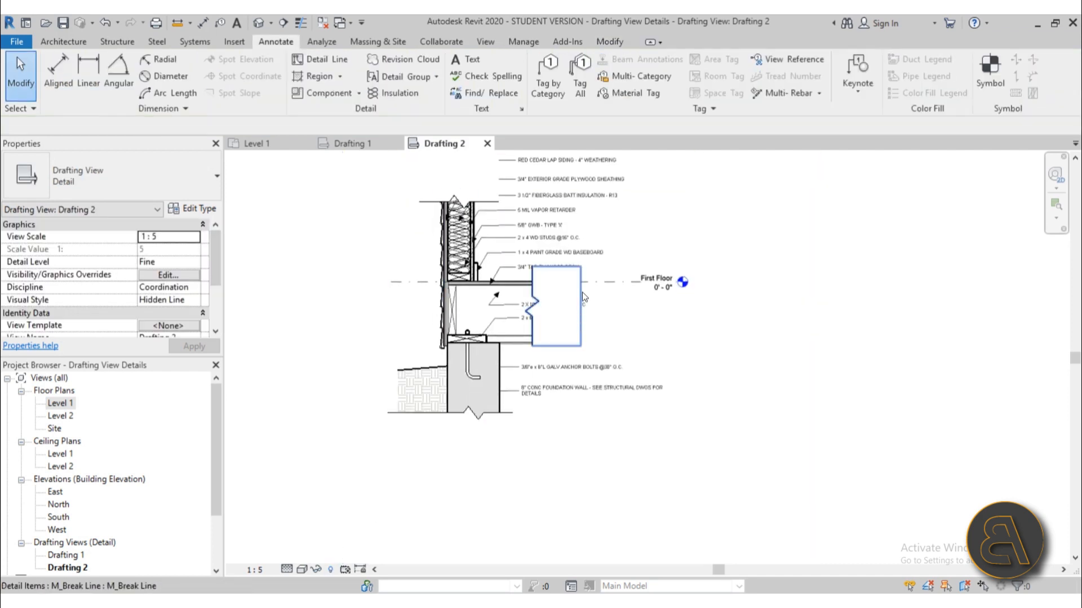
Step: Temporarily hide the reference raster image so only the drafted wall and foundation detail is displayed
left_click(597, 287)
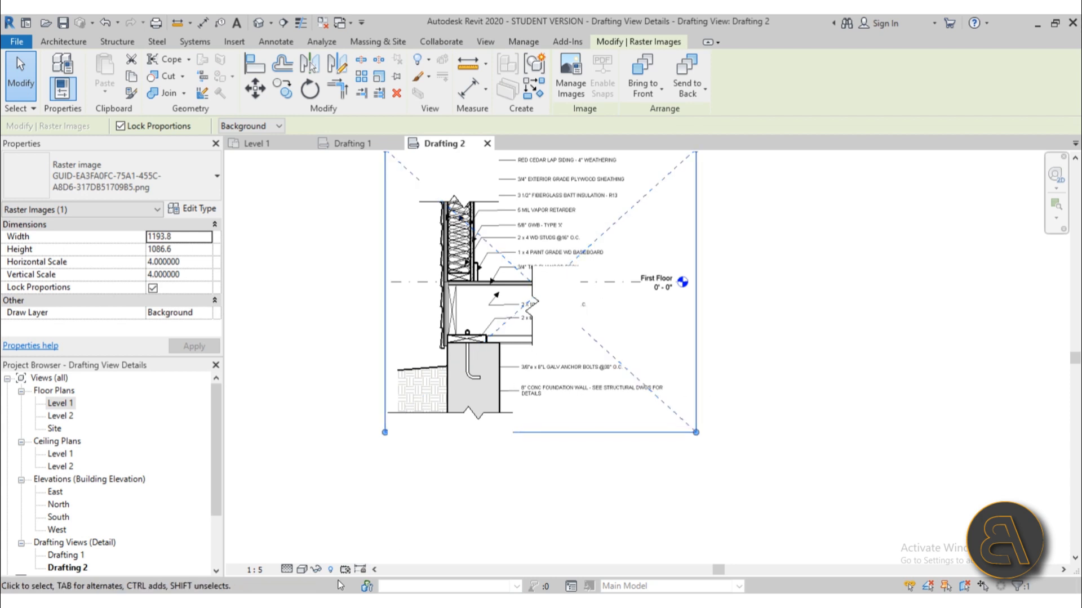
left_click(317, 571)
left_click(350, 533)
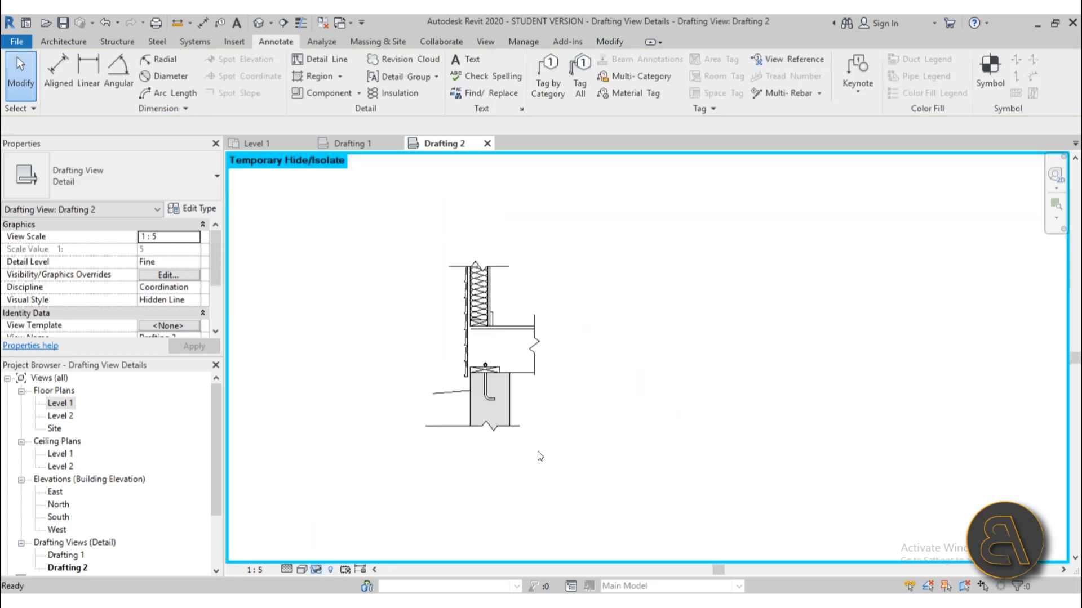
scroll(490, 348, "up", 3)
middle_click_drag(633, 442, 634, 430)
scroll(619, 483, "down", 1)
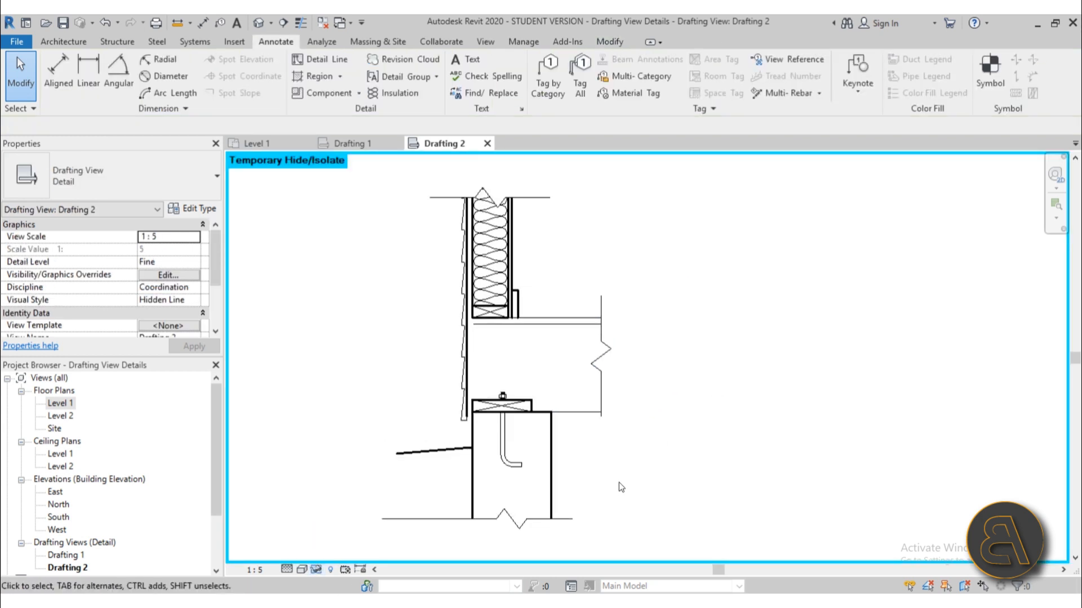
middle_click_drag(618, 482, 617, 455)
mouse_move(596, 520)
middle_mouse_down()
mouse_move(587, 533)
mouse_move(596, 511)
mouse_move(598, 530)
middle_mouse_up()
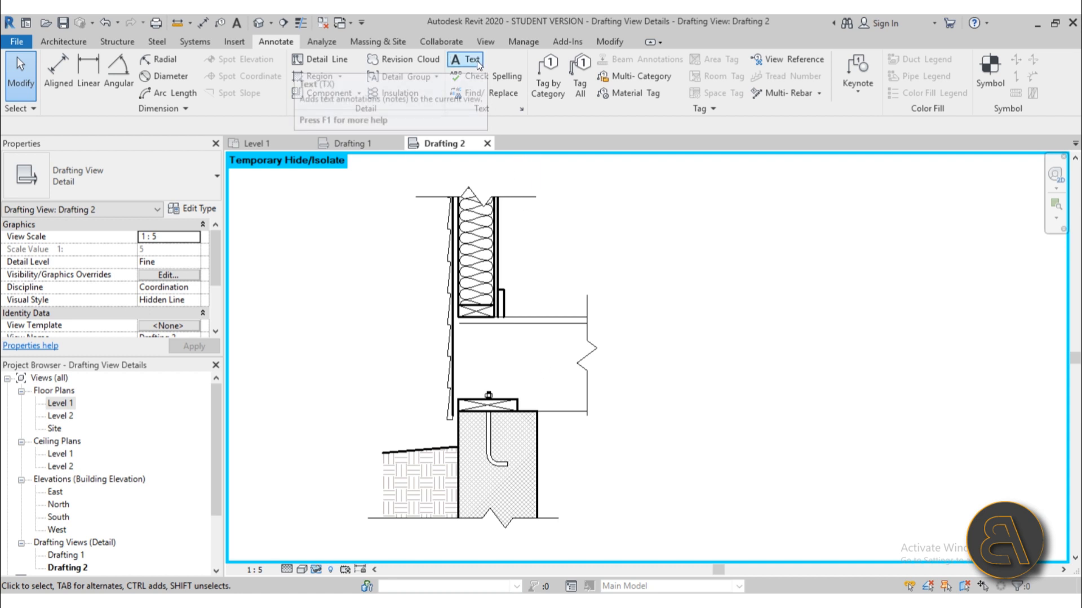
Step: Check the type of the lumber at the wall's base and place the text note "Lumber 30 x 90 mm" beside the wall
left_click(476, 310)
scroll(503, 324, "up", 2)
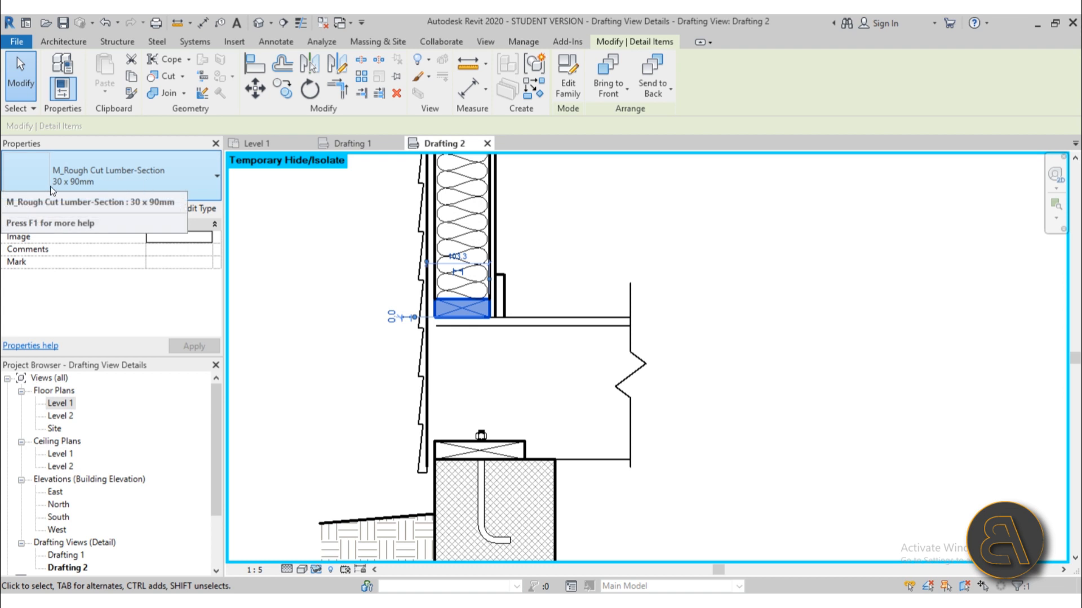
left_click(600, 166)
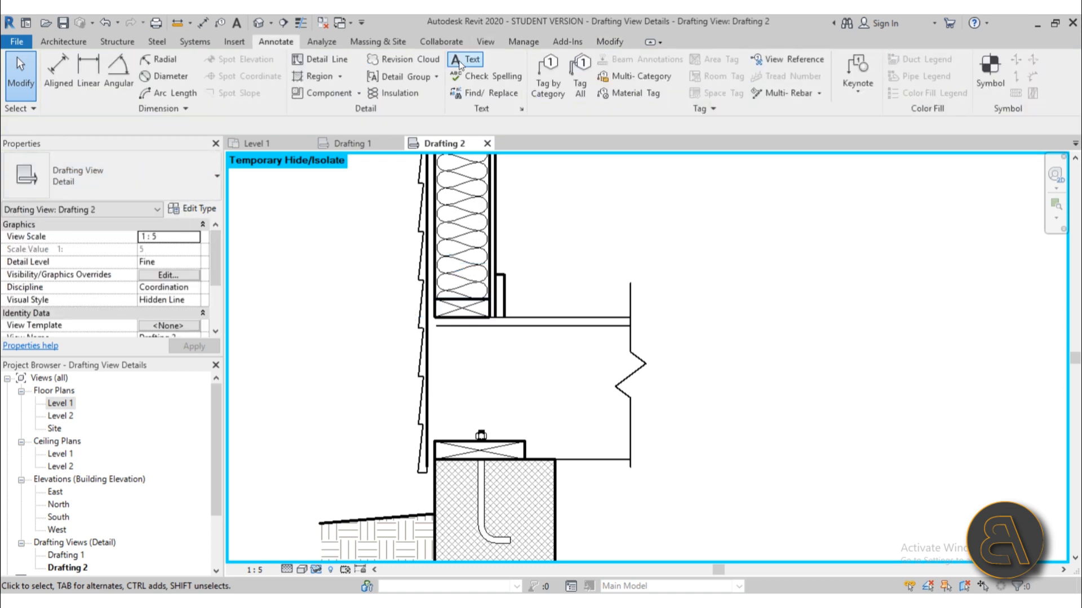
left_click(469, 59)
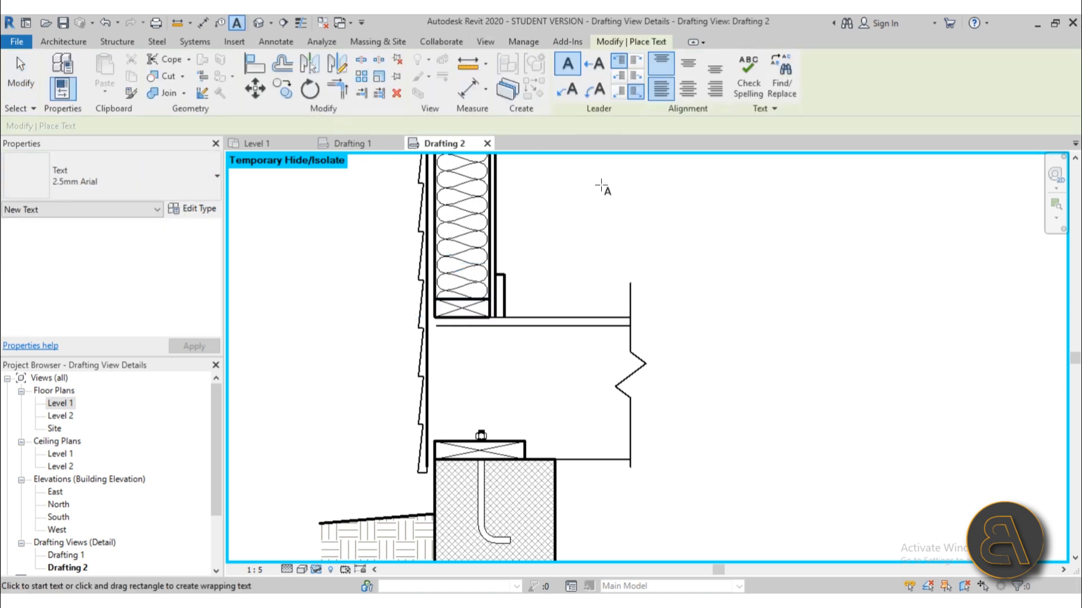
left_click(555, 232)
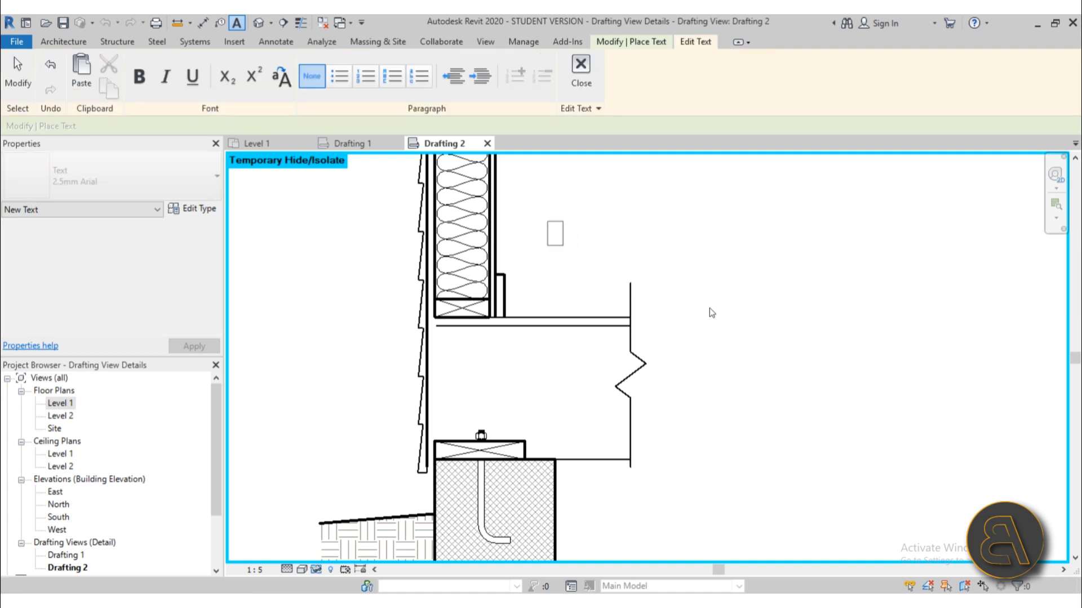
type("Lumber 30")
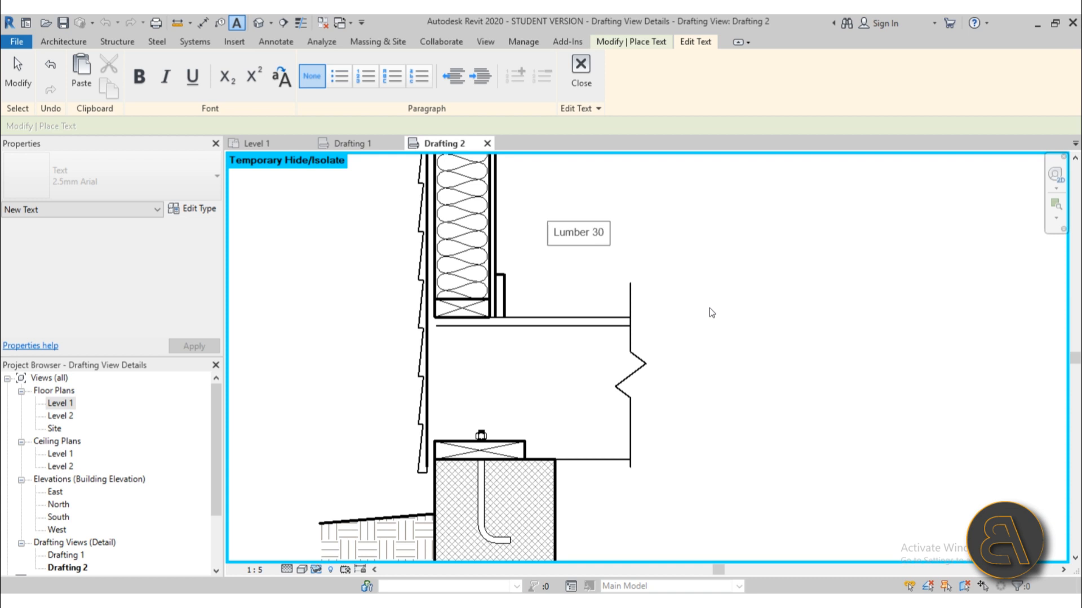
type(" x 90 mm")
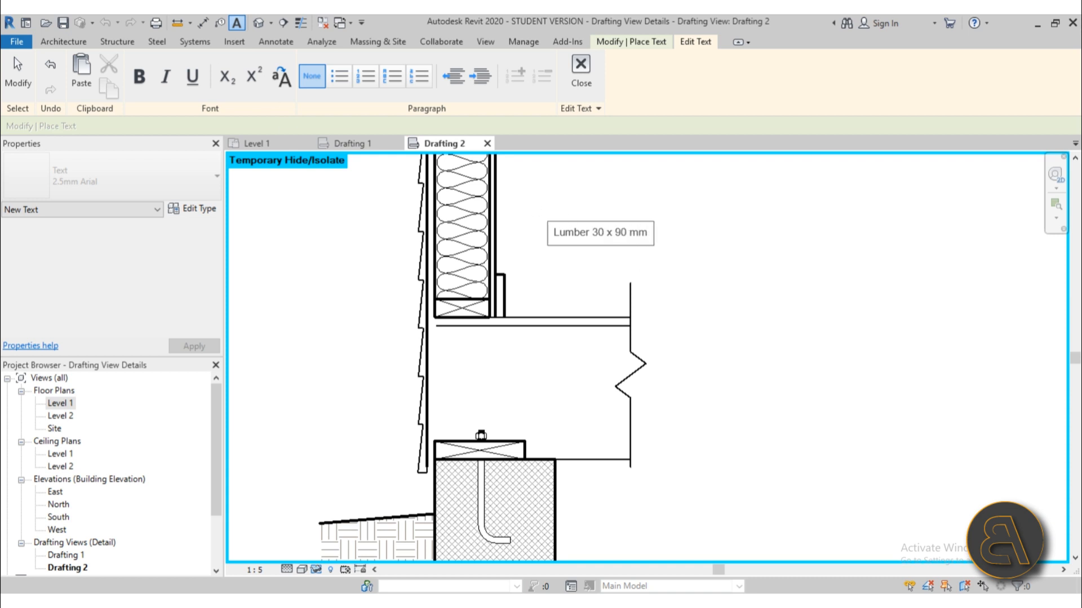
left_click(28, 78)
Step: Add a left straight leader to the lumber note, point it at the lumber section at the wall's base, and move the note lower
left_click(599, 229)
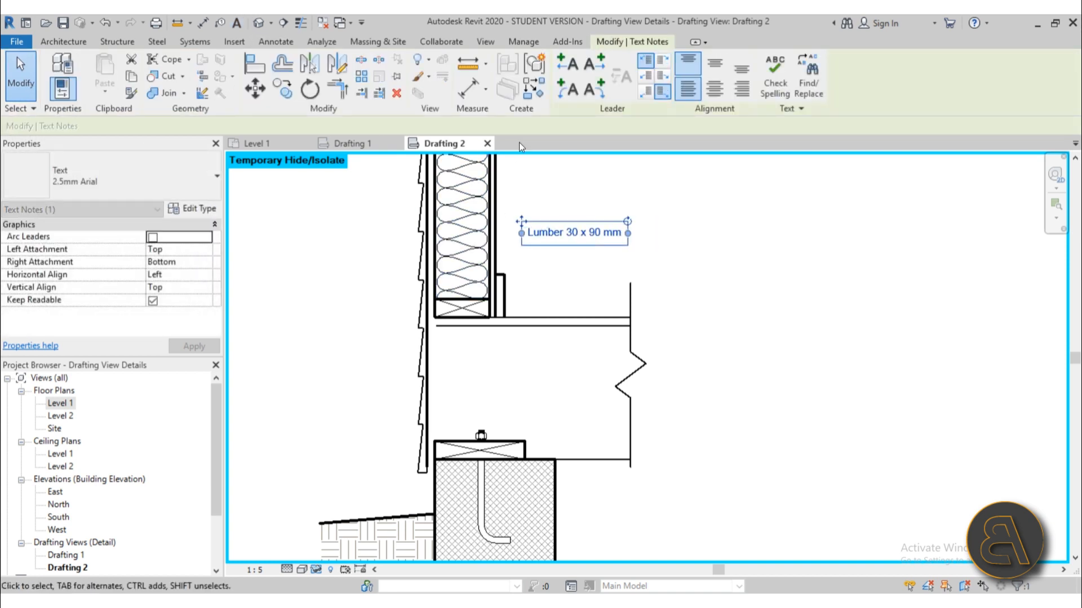
left_click(562, 67)
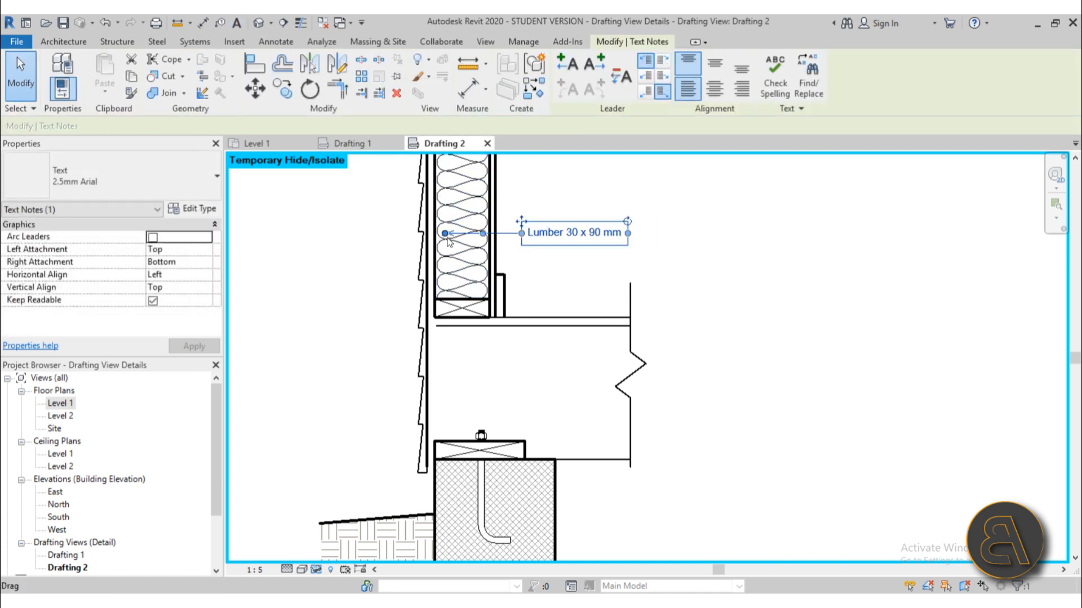
left_click_drag(445, 233, 463, 310)
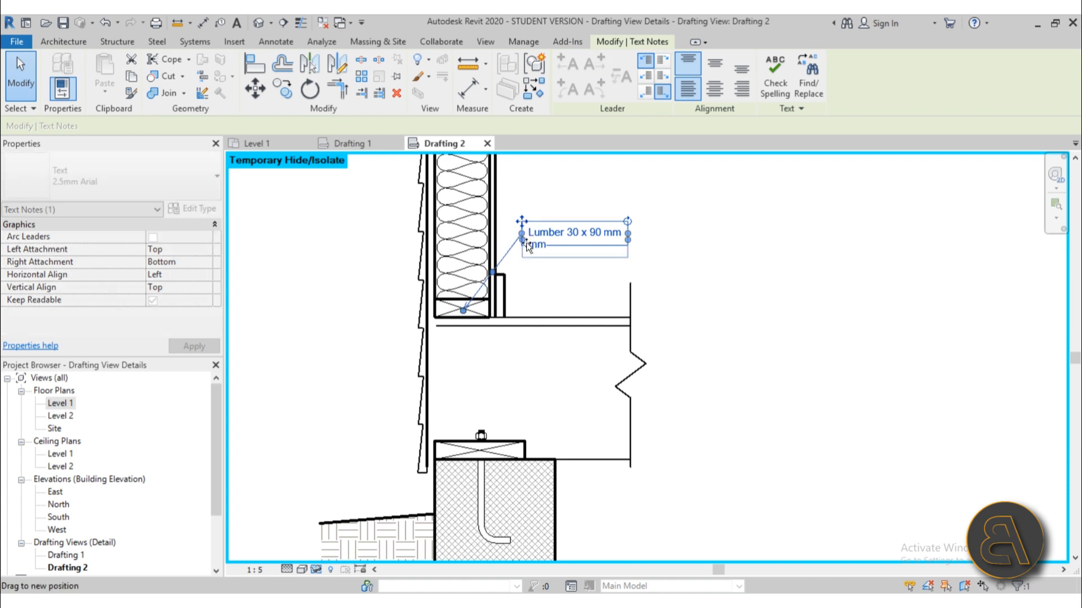
left_click_drag(524, 244, 521, 278)
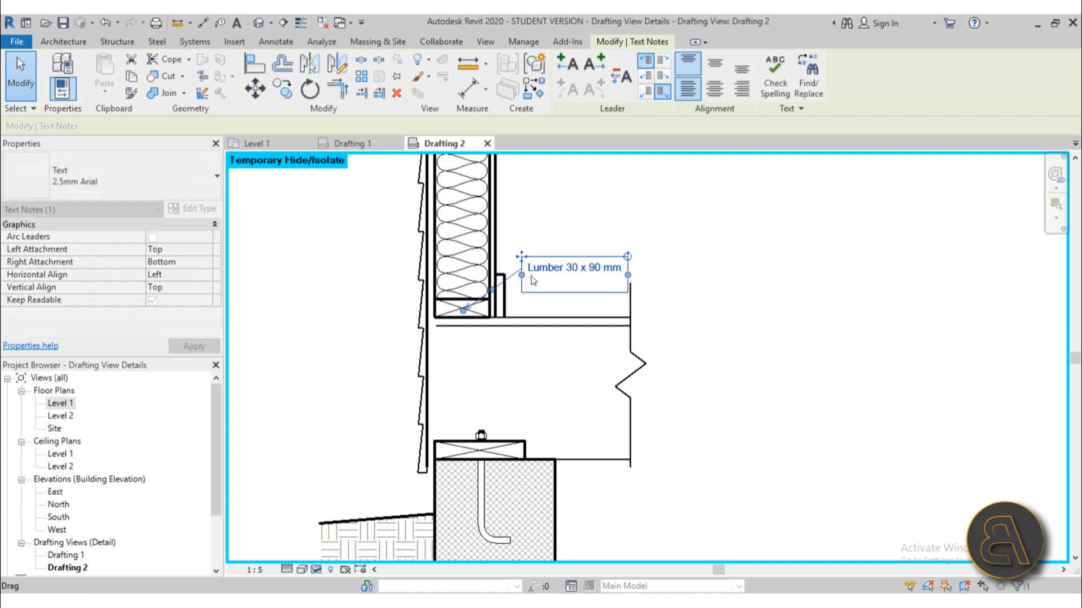
double_click(560, 290)
key("Escape")
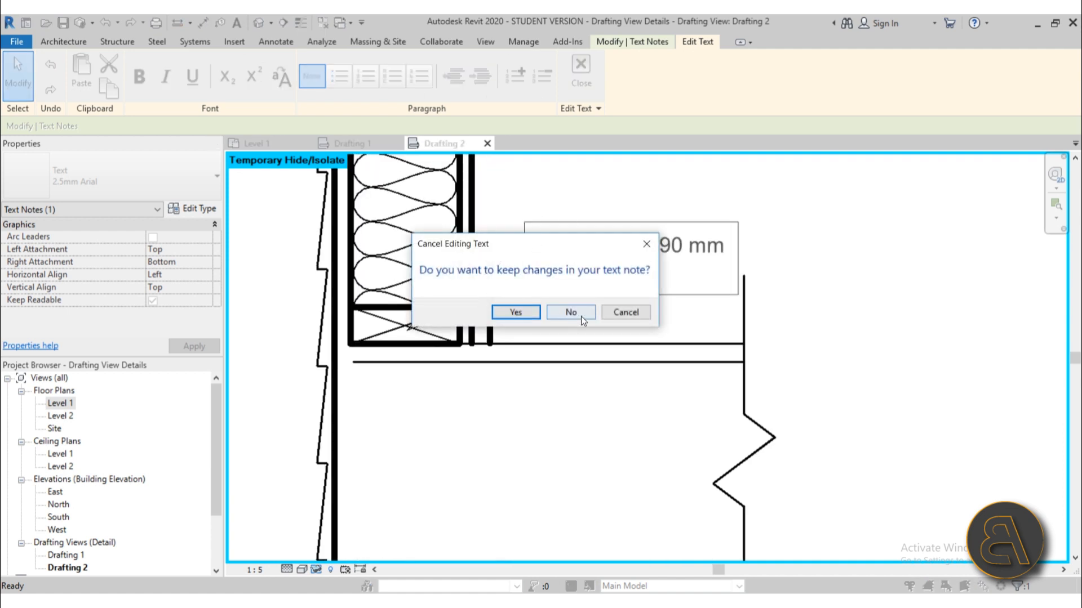
left_click(620, 313)
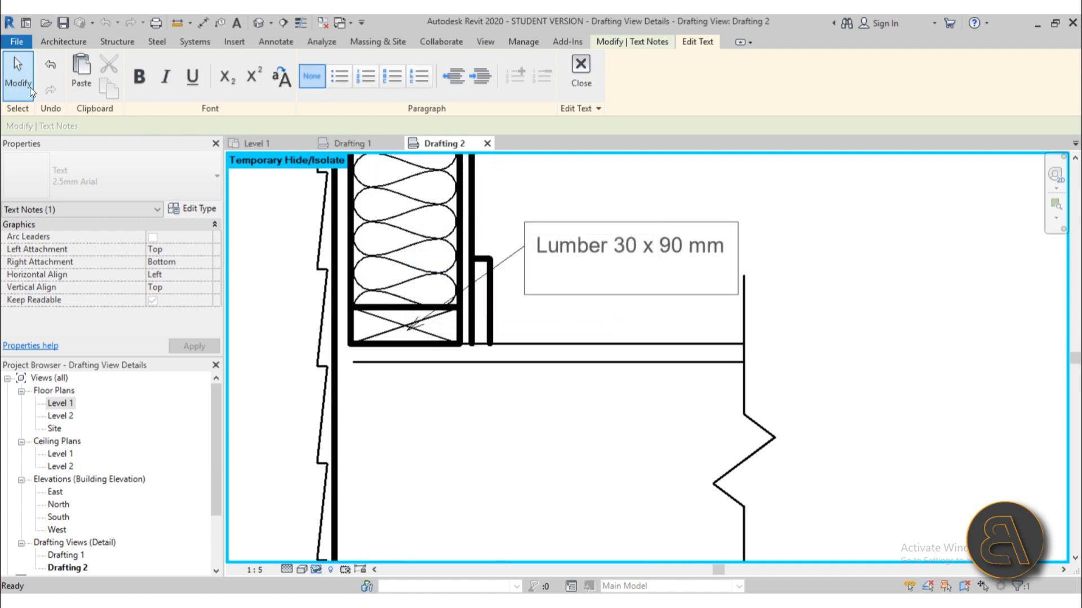
left_click(30, 87)
Step: Move the lumber note up, re-aim its leader at the lumber section, and shift the elbow to form a horizontal landing at the text
left_click_drag(559, 248, 577, 208)
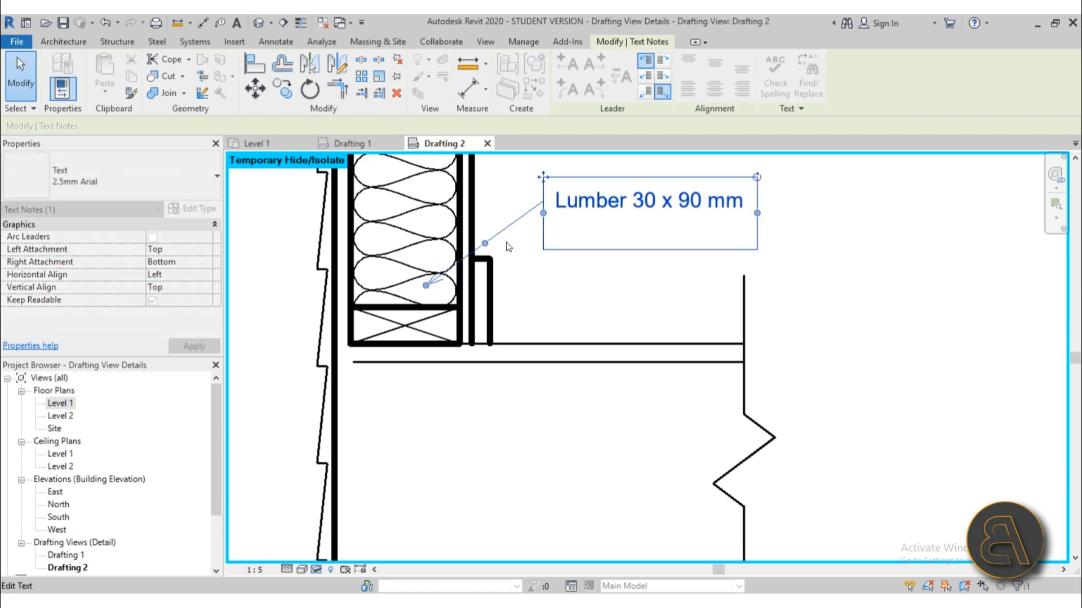
left_click_drag(427, 284, 436, 329)
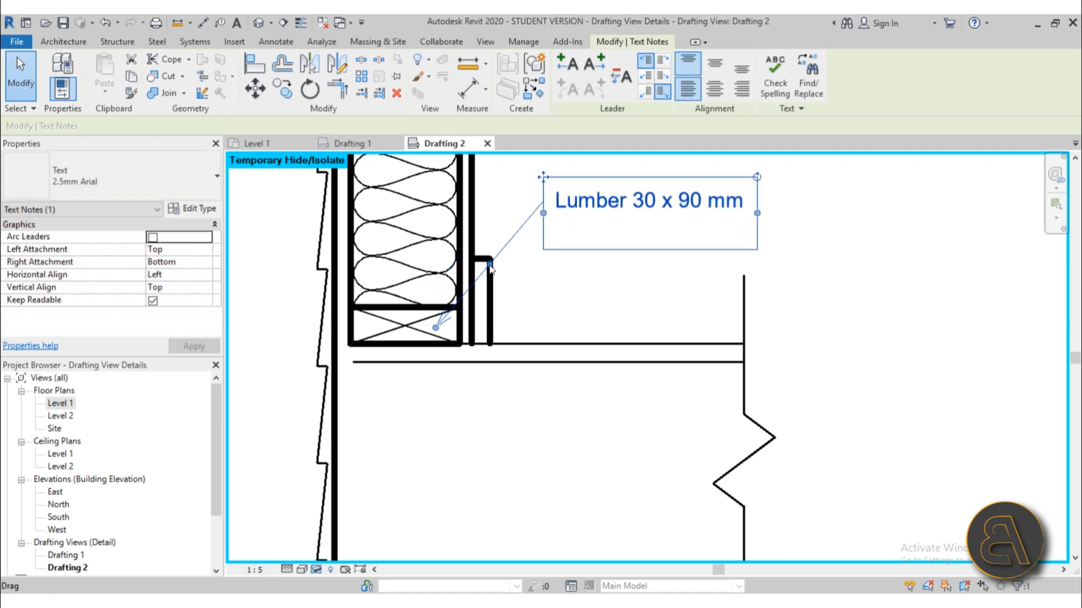
left_click_drag(490, 264, 492, 207)
left_click_drag(493, 205, 510, 201)
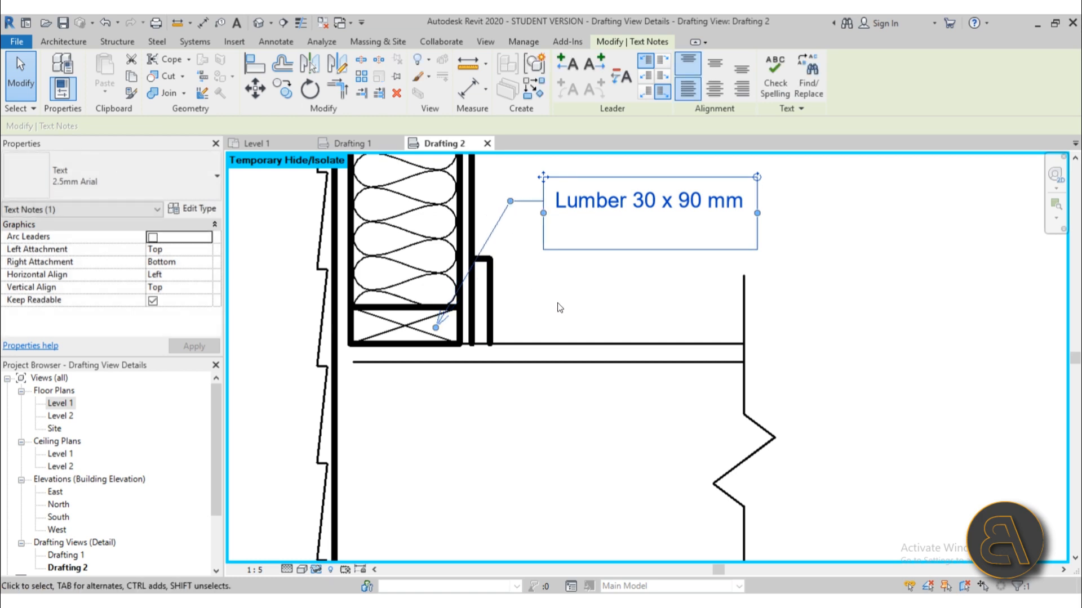
Step: Change the 2.5mm Arial text type's leader arrowhead to Arrow Filled 15 Degree
left_click(624, 256)
left_click(606, 206)
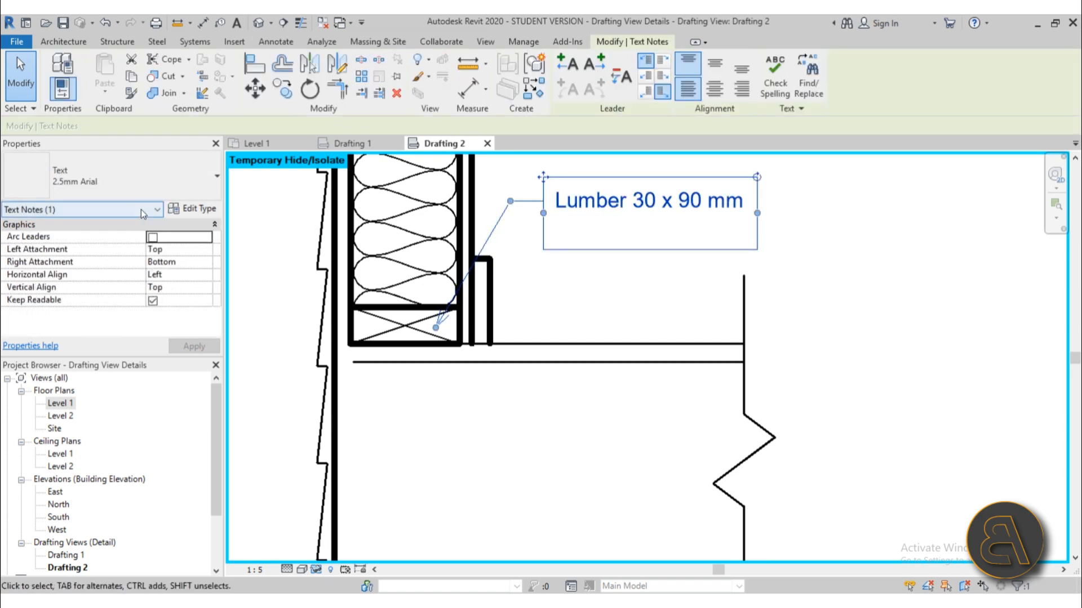
left_click(195, 211)
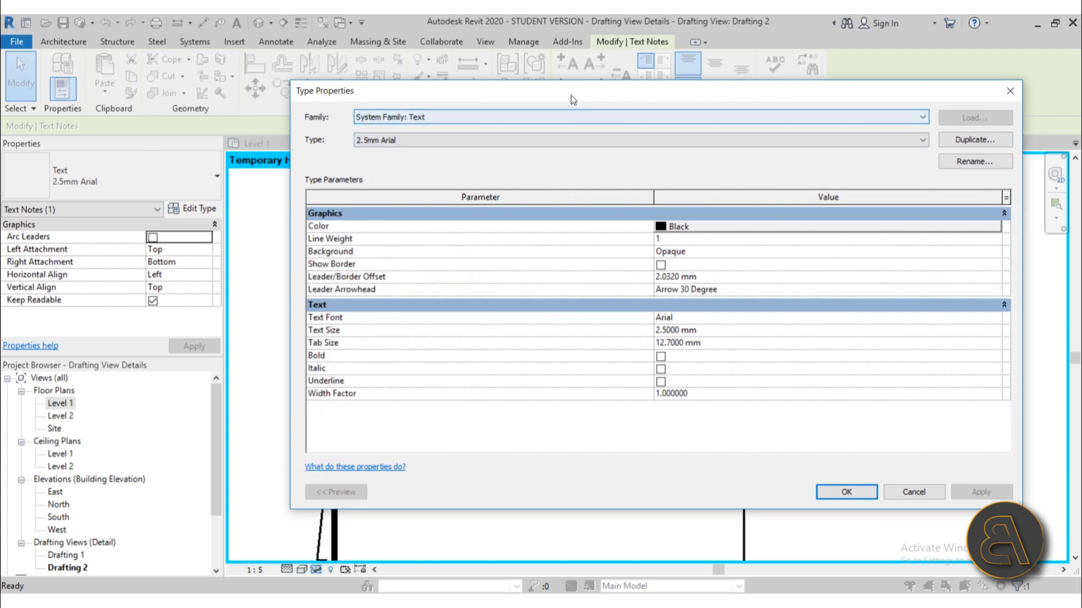
left_click_drag(571, 95, 353, 100)
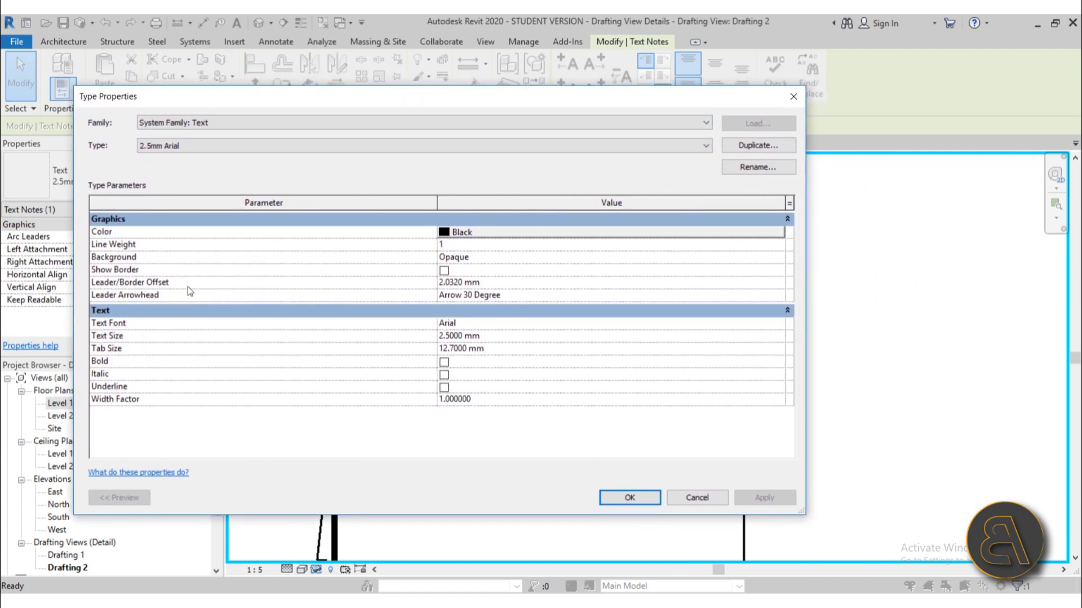
left_click(573, 297)
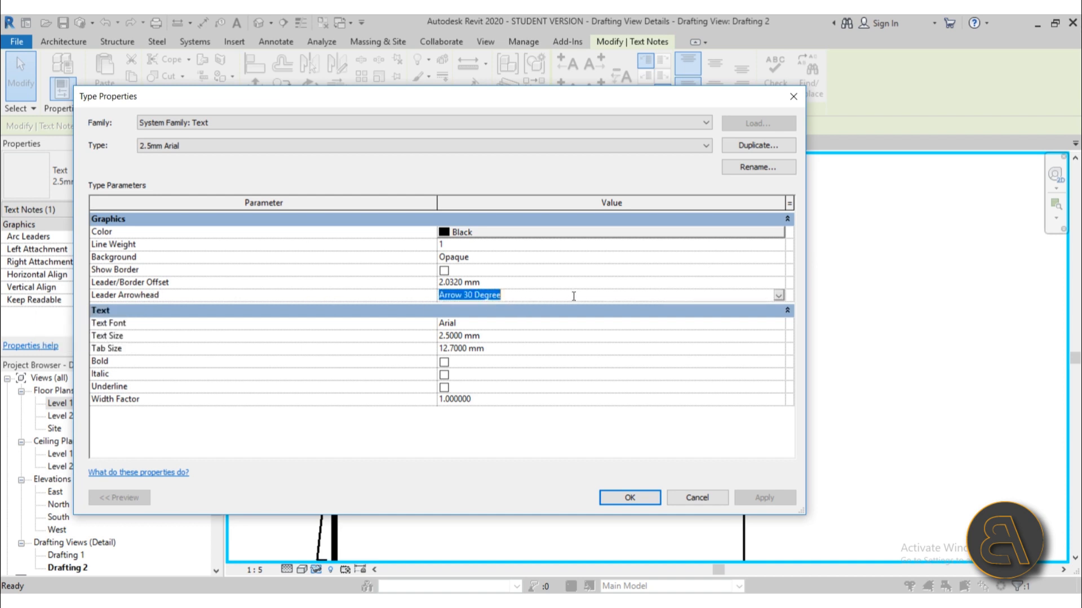
left_click(781, 296)
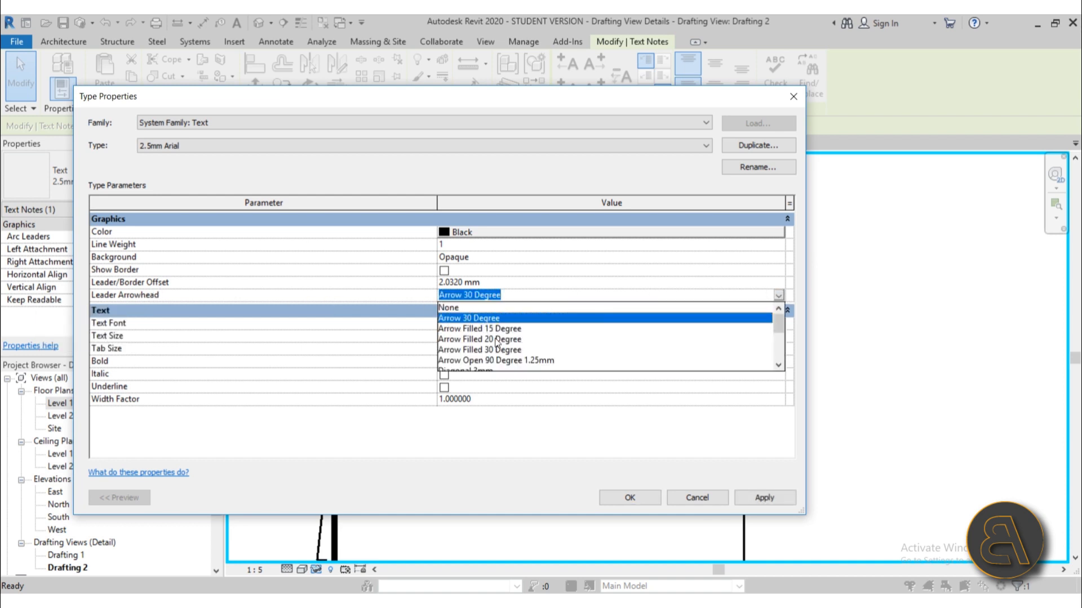
left_click(508, 329)
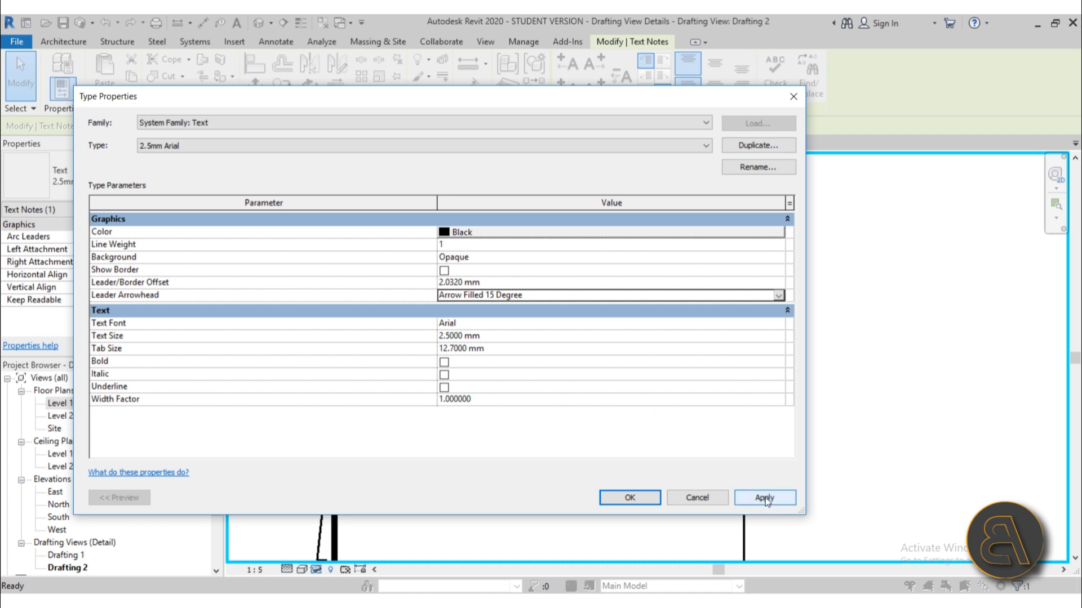
left_click(766, 498)
left_click(645, 500)
left_click(461, 377)
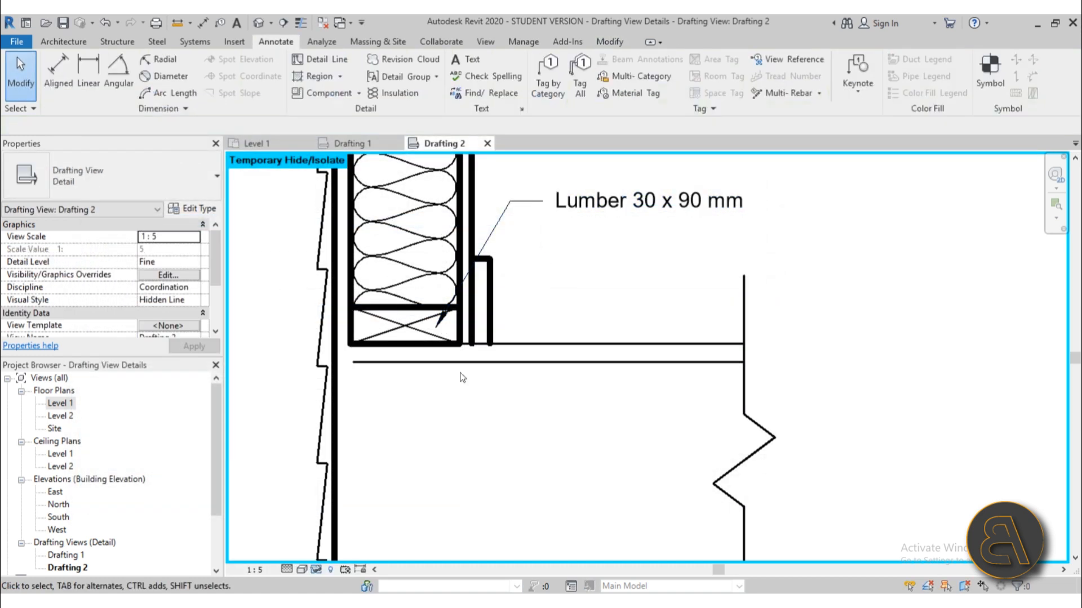
Step: Move the elbow of the lumber note's leader toward the wall to lengthen its horizontal landing
left_click(440, 329)
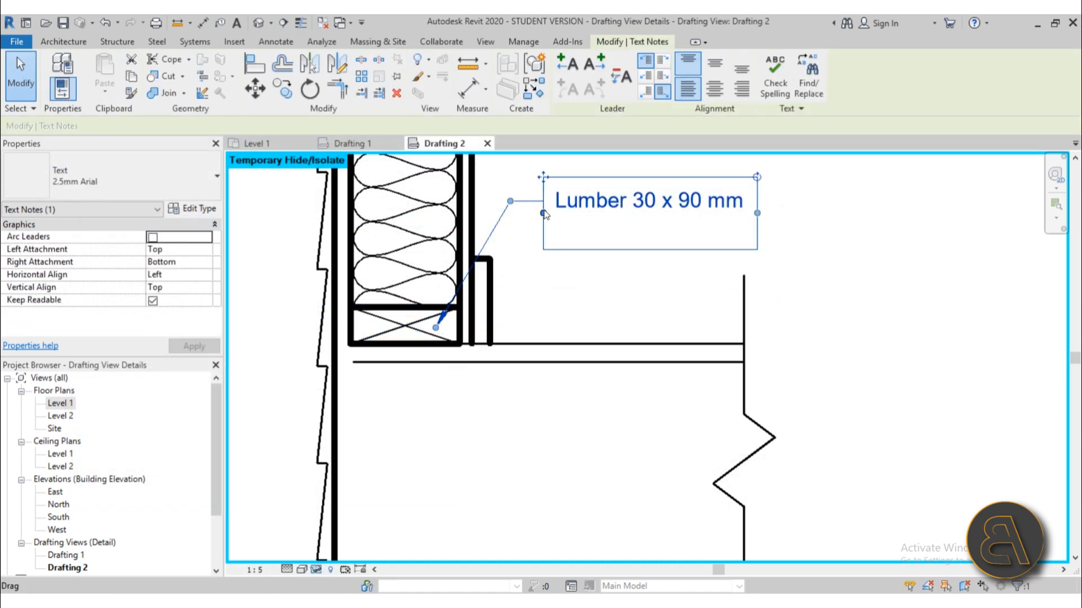
left_click_drag(510, 201, 491, 186)
left_click(519, 275)
scroll(533, 316, "down", 5)
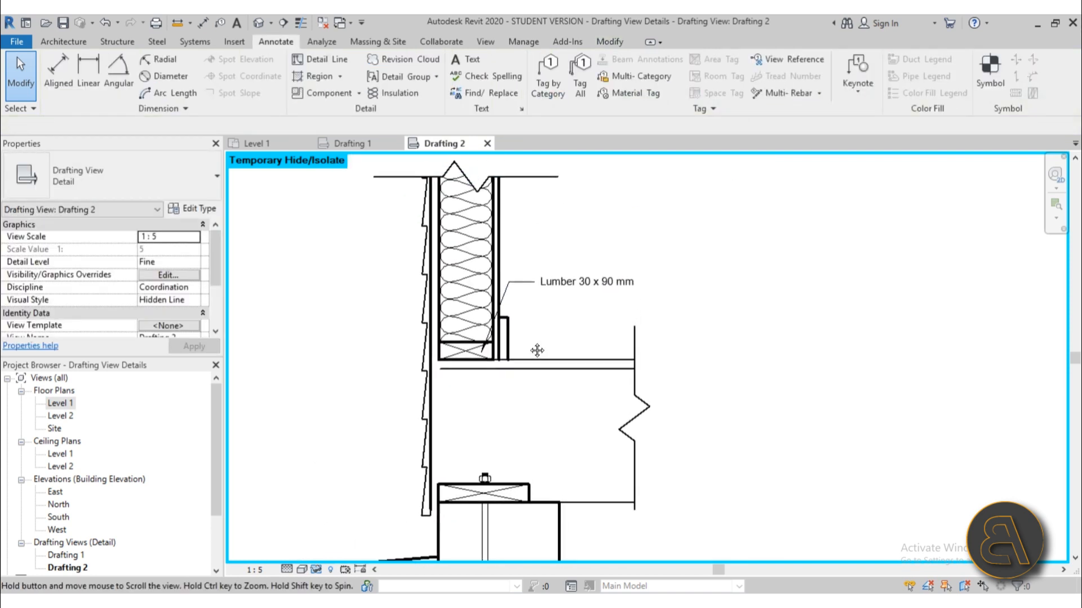
scroll(524, 287, "up", 3)
scroll(535, 324, "down", 5)
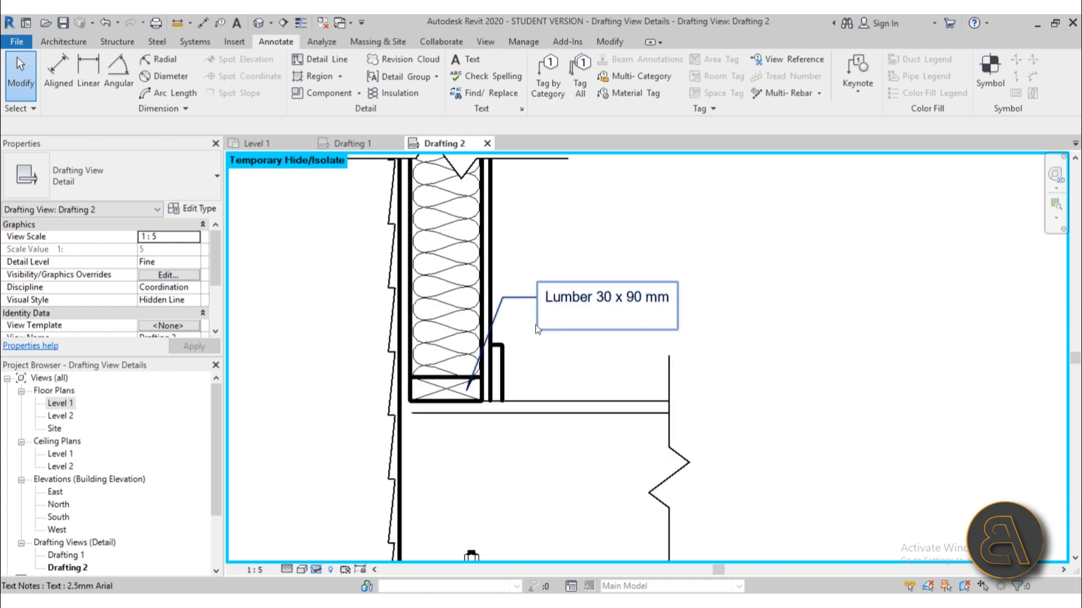
middle_click_drag(553, 344, 563, 318)
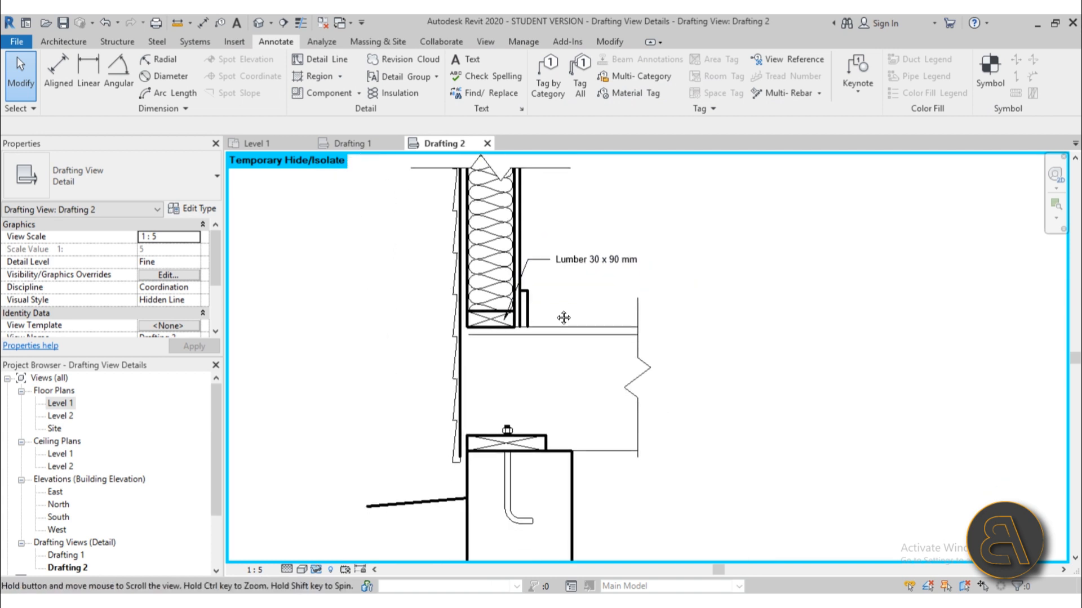
left_click(563, 268)
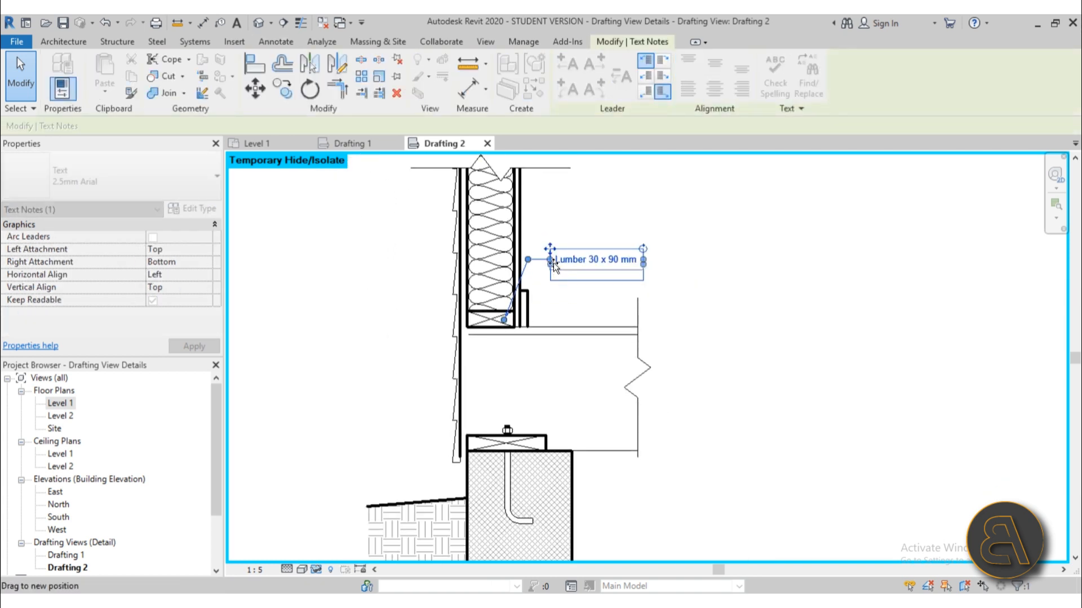
left_click(583, 292)
double_click(585, 261)
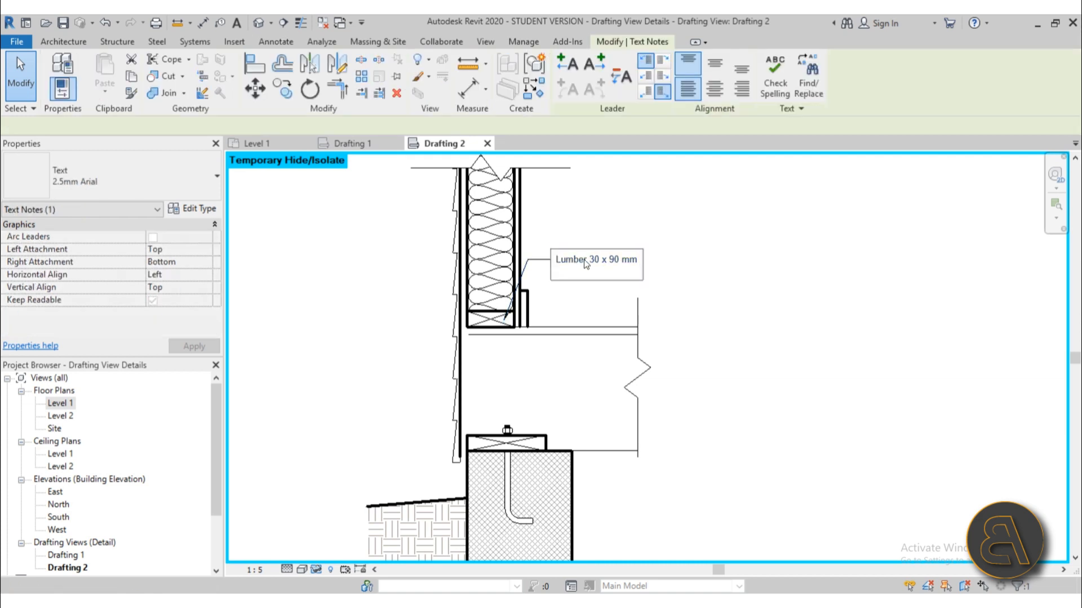
left_click_drag(566, 260, 584, 259)
key("Escape")
key("Escape")
Step: Select the "Lumber 30 x 90 mm" text note together with its leader
left_click(612, 239)
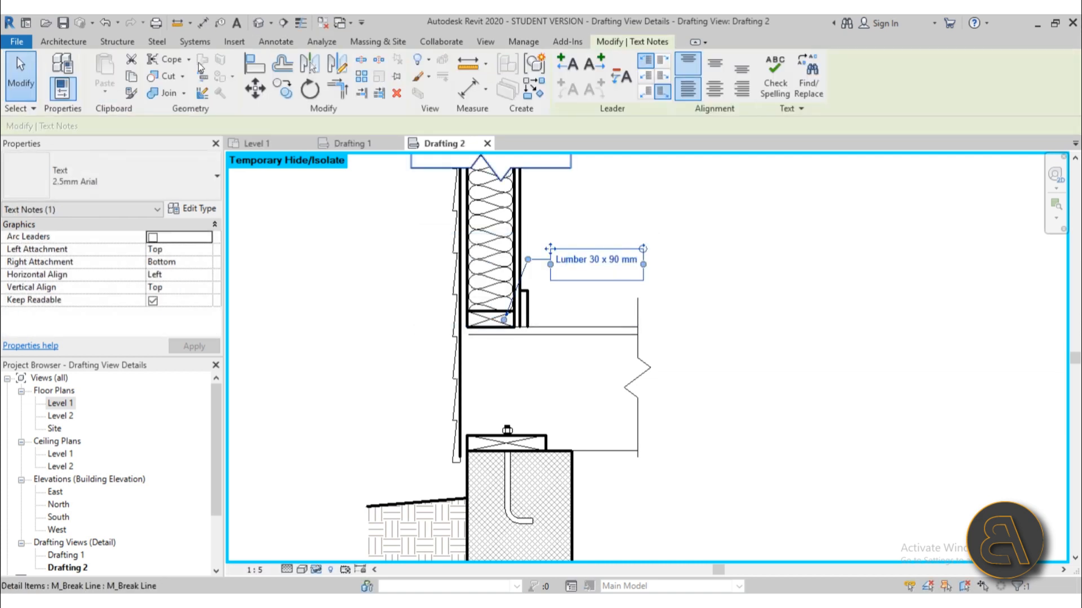
Step: Temporarily hide the reference raster image behind the wall detail in Drafting 2
left_click(551, 289)
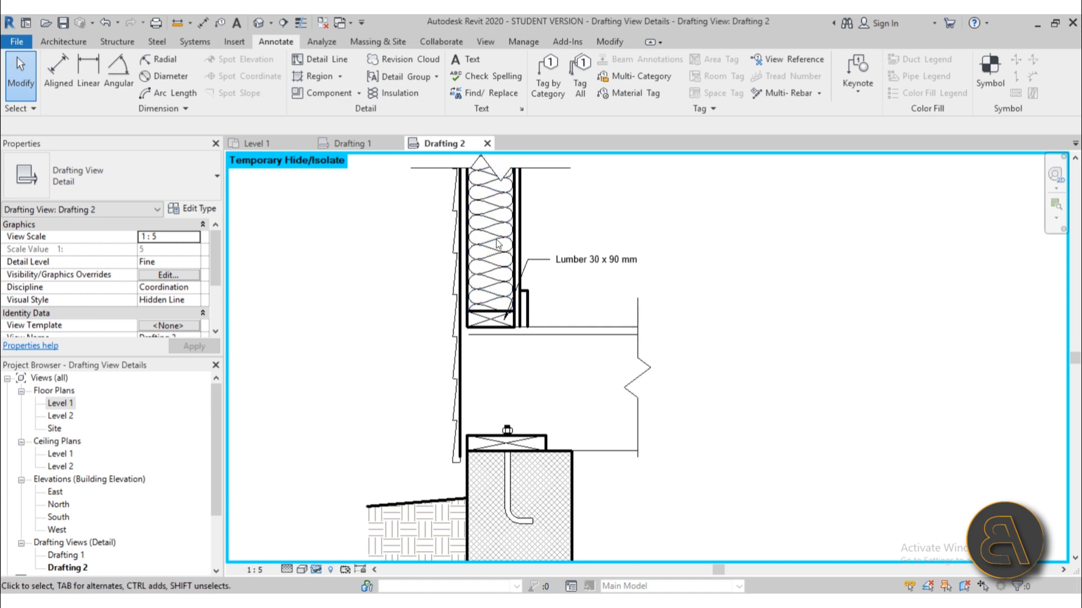
scroll(508, 262, "down", 2)
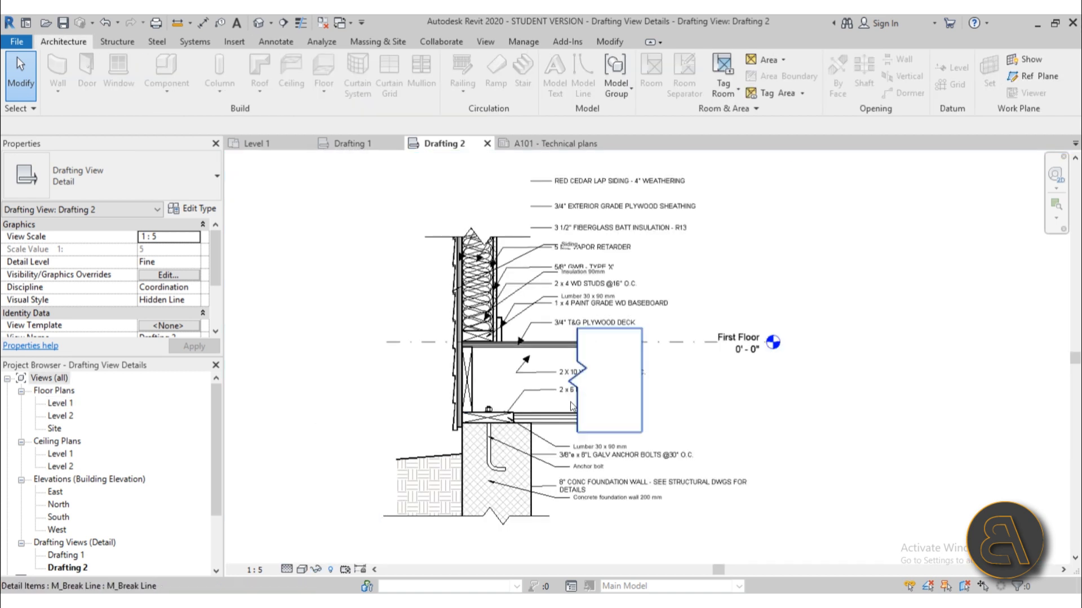
left_click(770, 397)
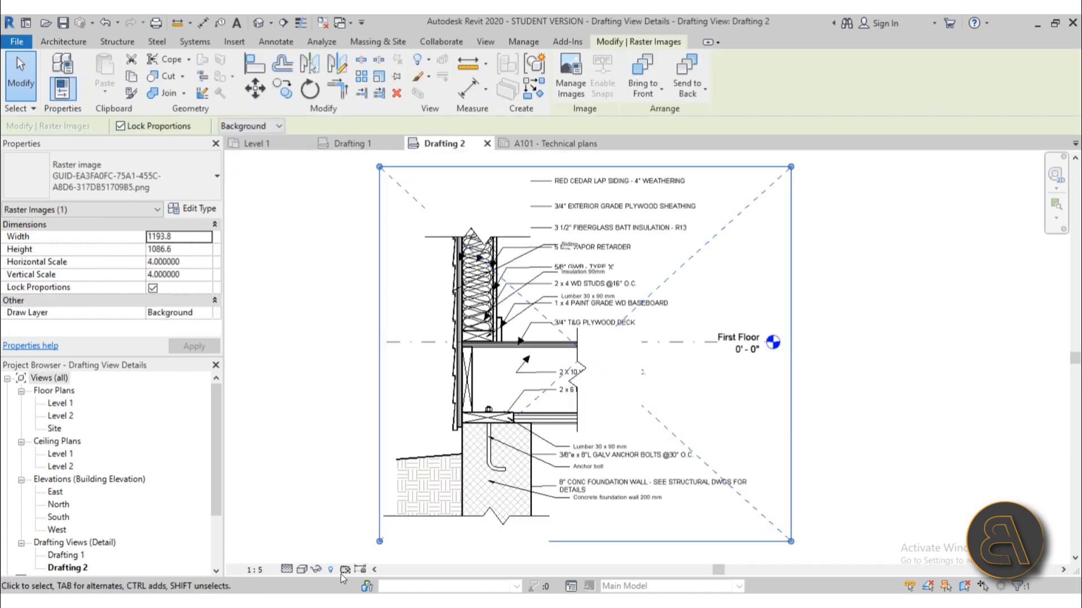
left_click(316, 570)
left_click(361, 533)
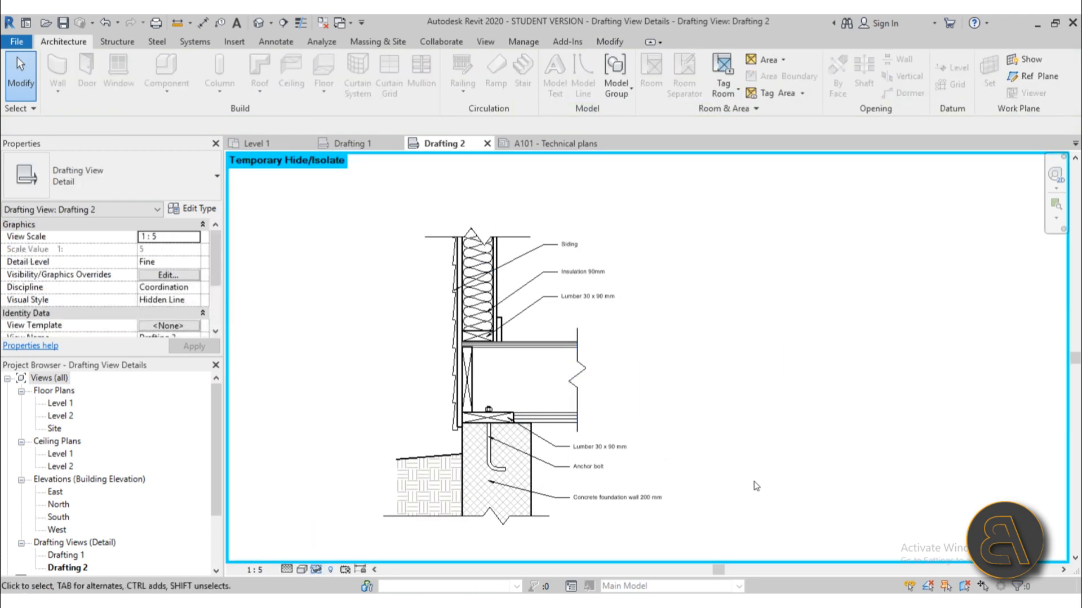
Step: Change the "Siding" text note to the 3.5mm Arial type
scroll(569, 276, "up", 4)
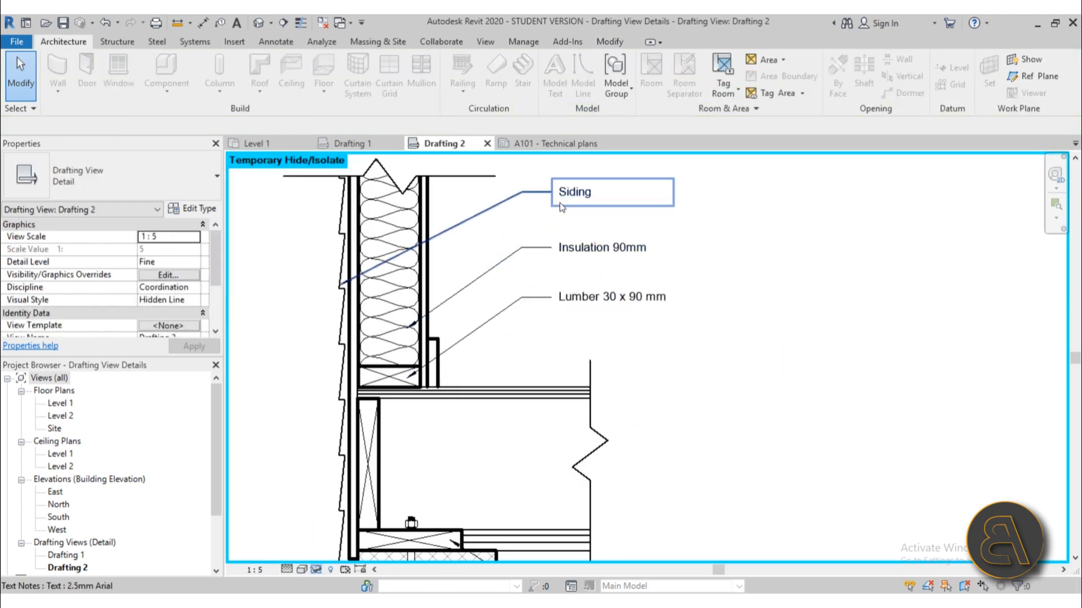
left_click(559, 202)
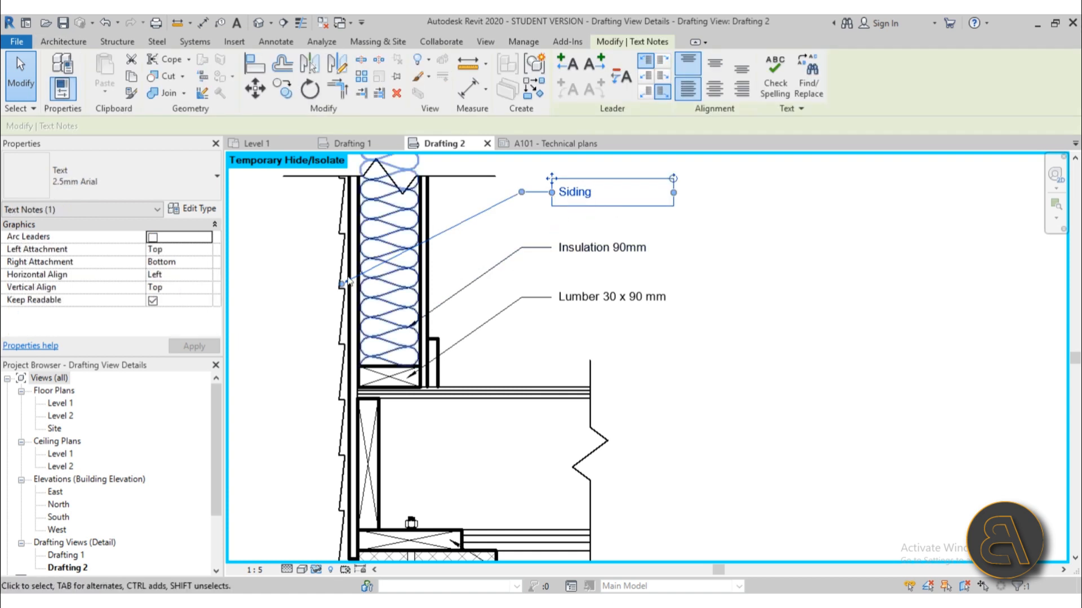
left_click(134, 188)
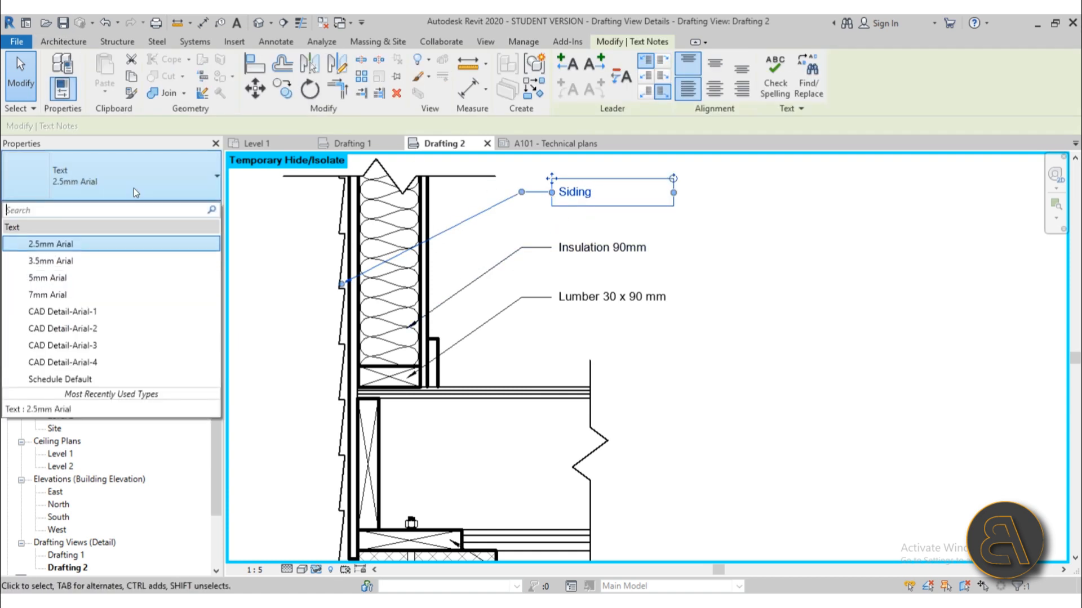
left_click(96, 259)
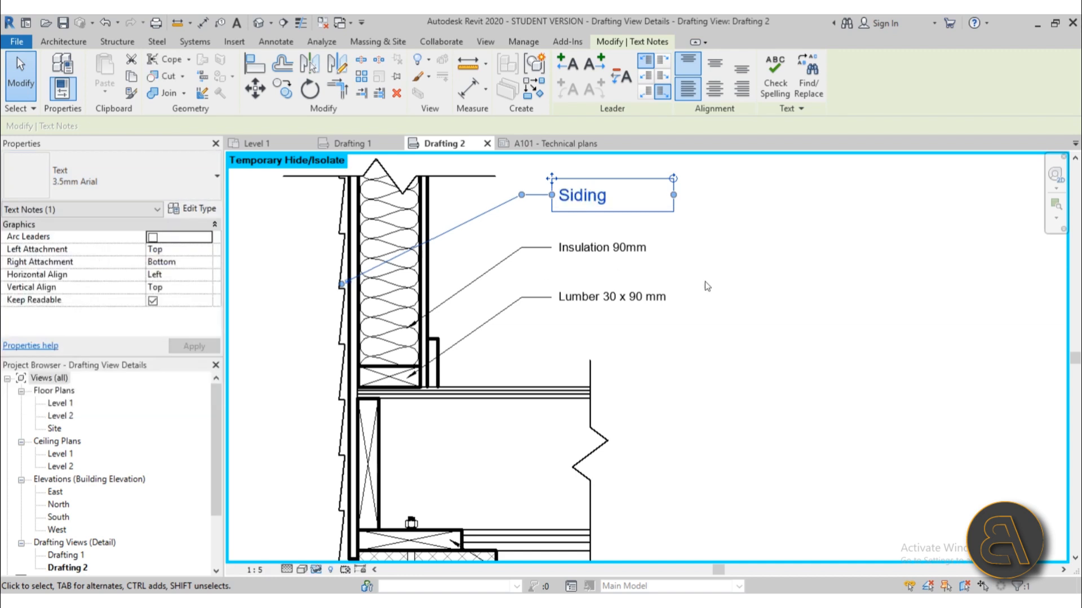
left_click(704, 282)
left_click_drag(622, 320, 603, 305)
left_click(106, 23)
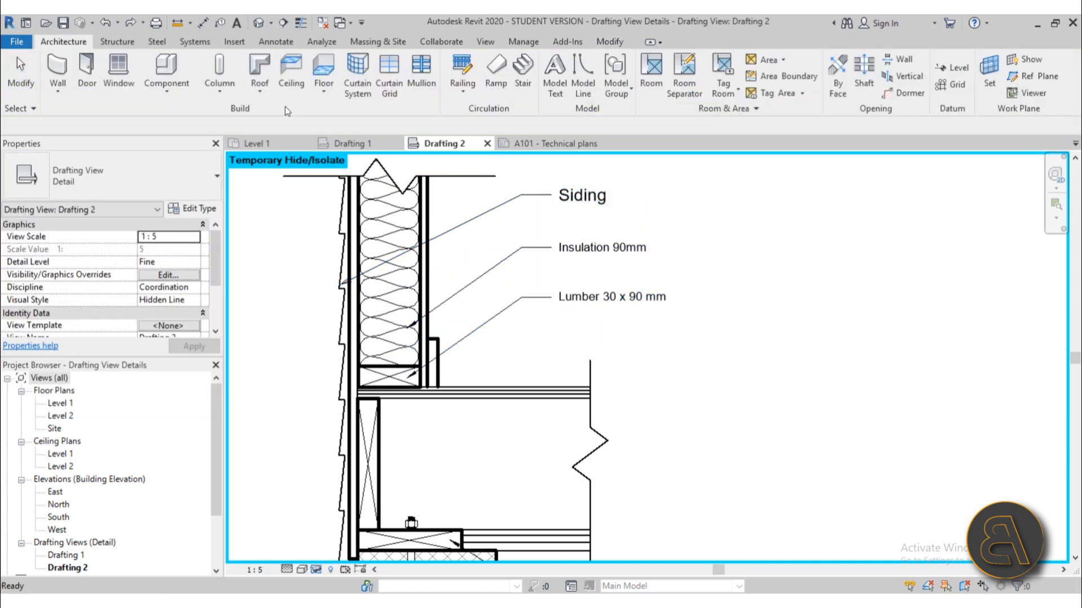
Step: Change the insulation, both lumber, anchor bolt and concrete foundation wall text notes to the 3.5mm Arial type
left_click(618, 297)
left_click(610, 255, "ctrl")
scroll(580, 206, "down", 3)
scroll(622, 437, "up", 1)
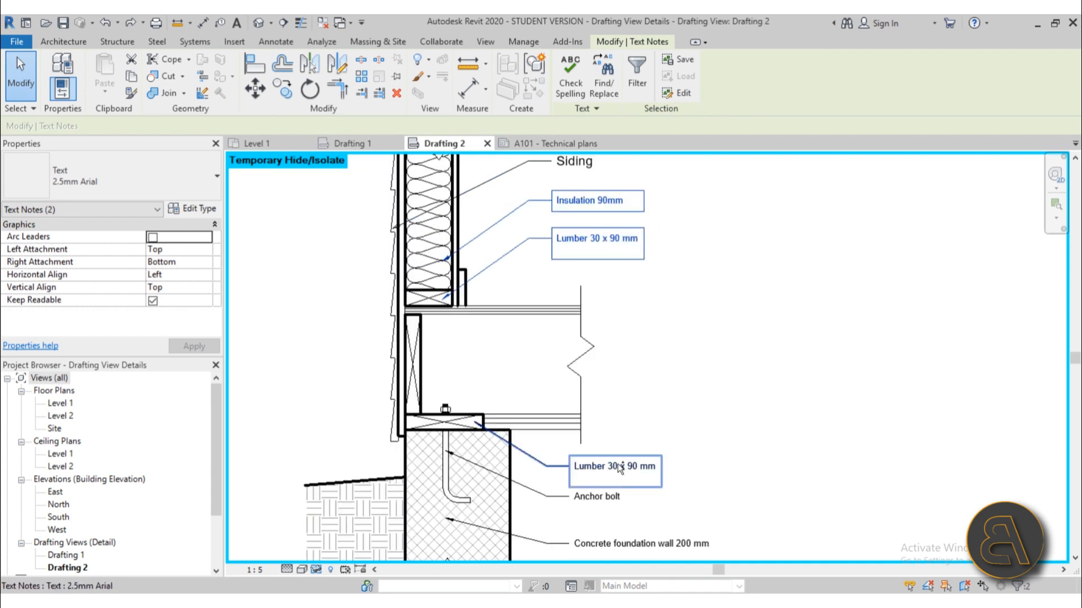
left_click(617, 464, "ctrl")
left_click(606, 498, "ctrl")
left_click(620, 543, "ctrl")
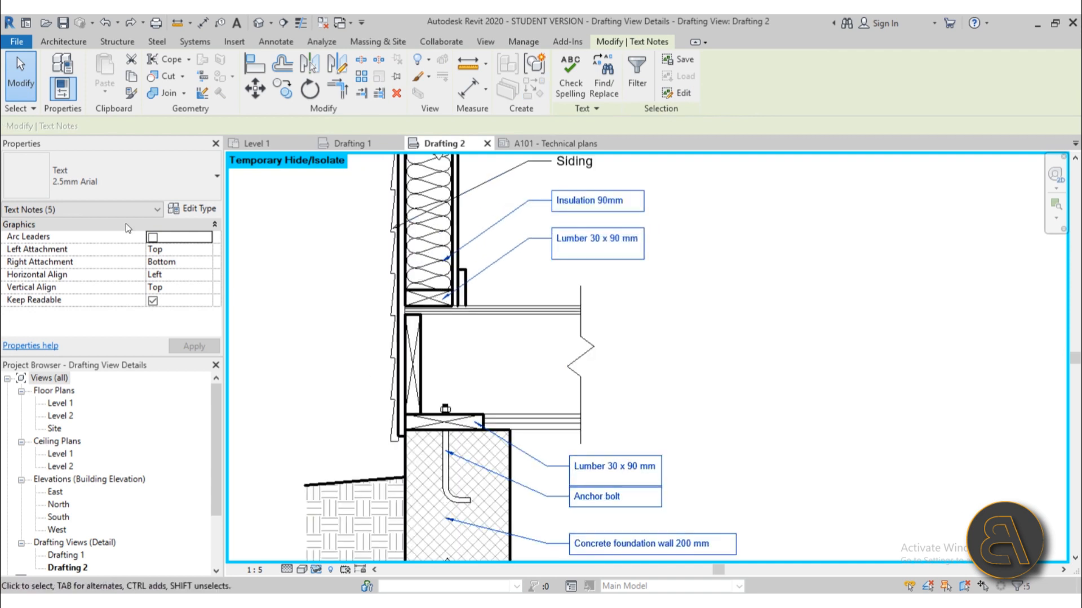
left_click(113, 176)
left_click(34, 266)
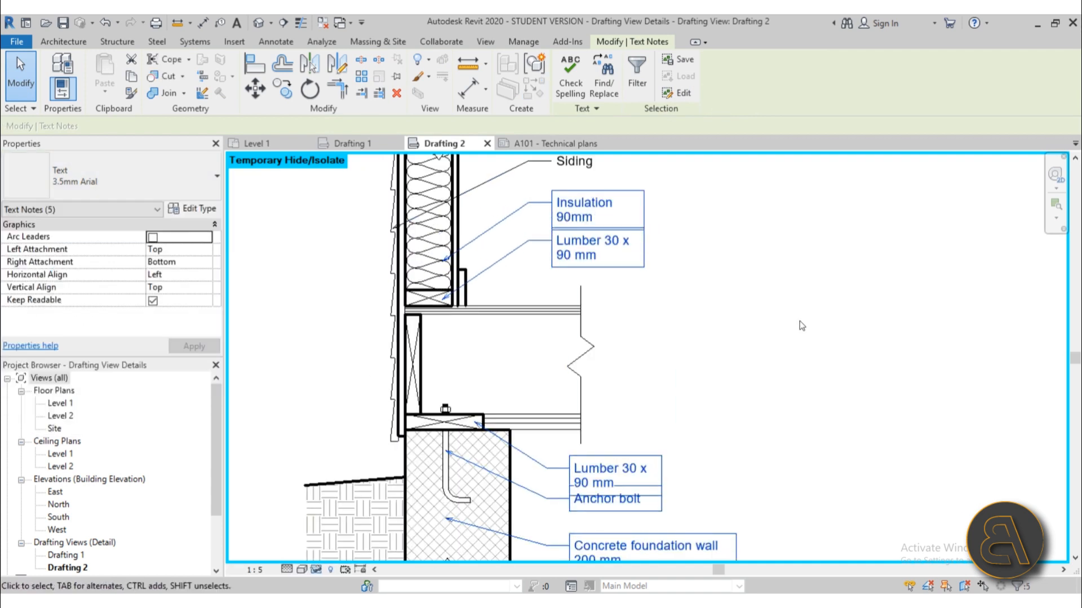
left_click(711, 275)
Step: Move the "Anchor bolt" note slightly down, clear of the lower lumber note
scroll(699, 288, "down", 3)
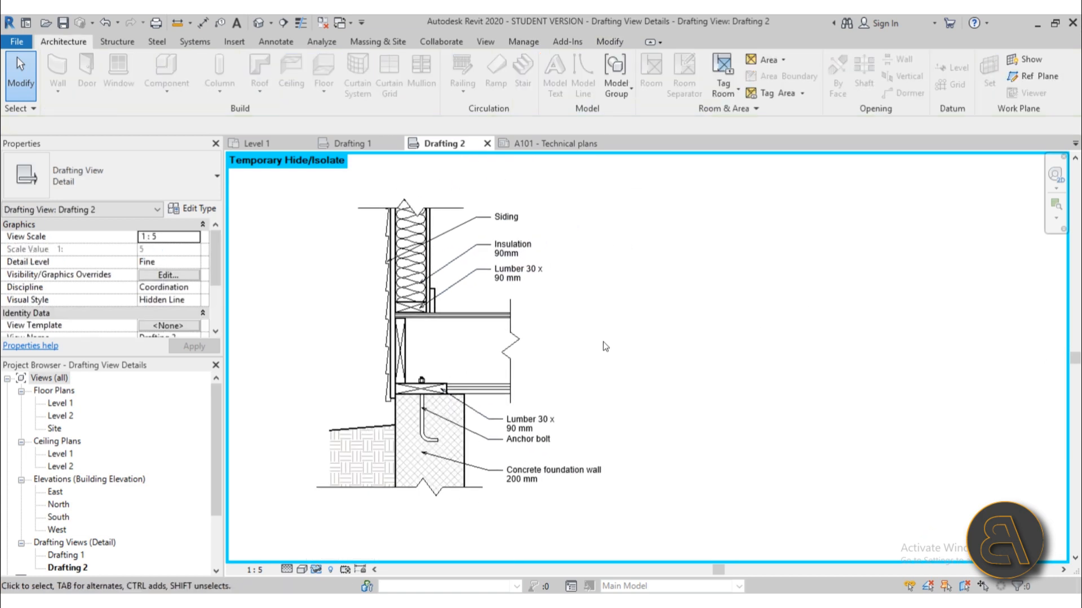
scroll(548, 444, "up", 5)
left_click(507, 437)
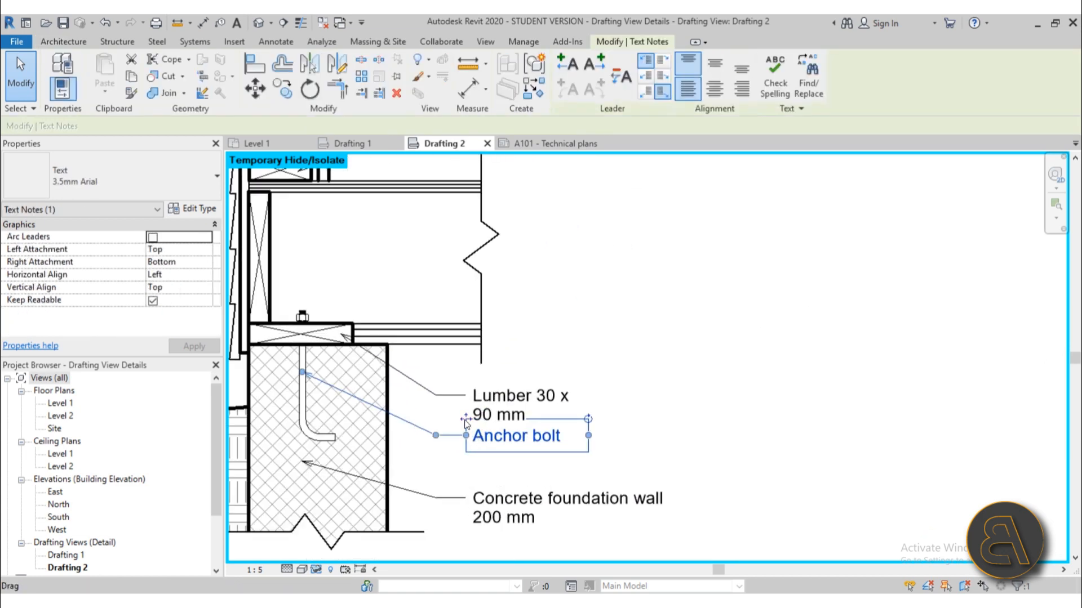
left_click_drag(465, 423, 466, 433)
left_click(690, 402)
scroll(632, 459, "down", 3)
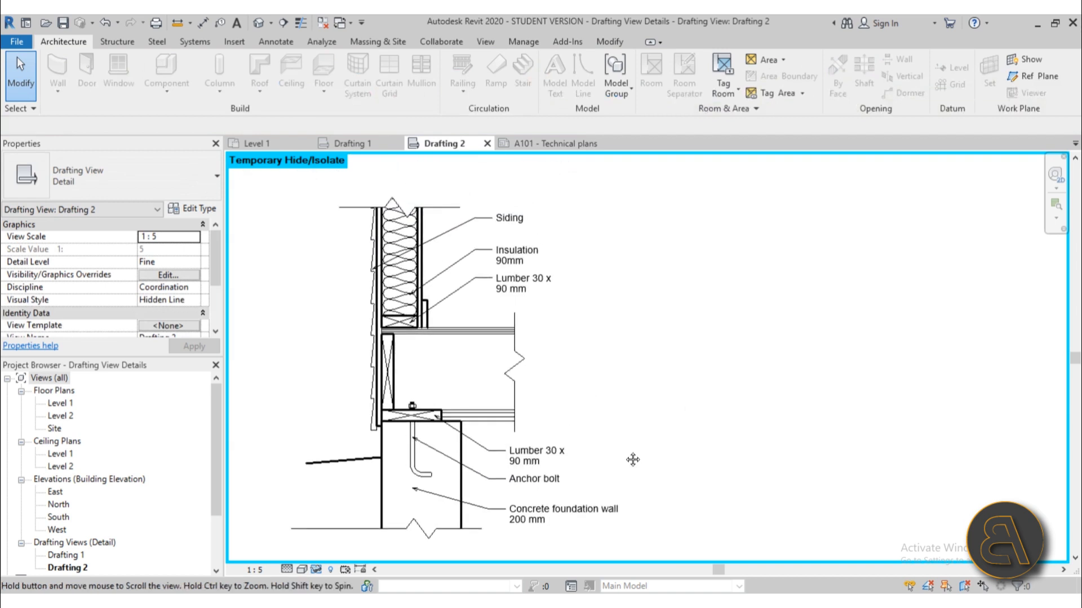
middle_click_drag(435, 298, 508, 281)
middle_click_drag(658, 338, 653, 341)
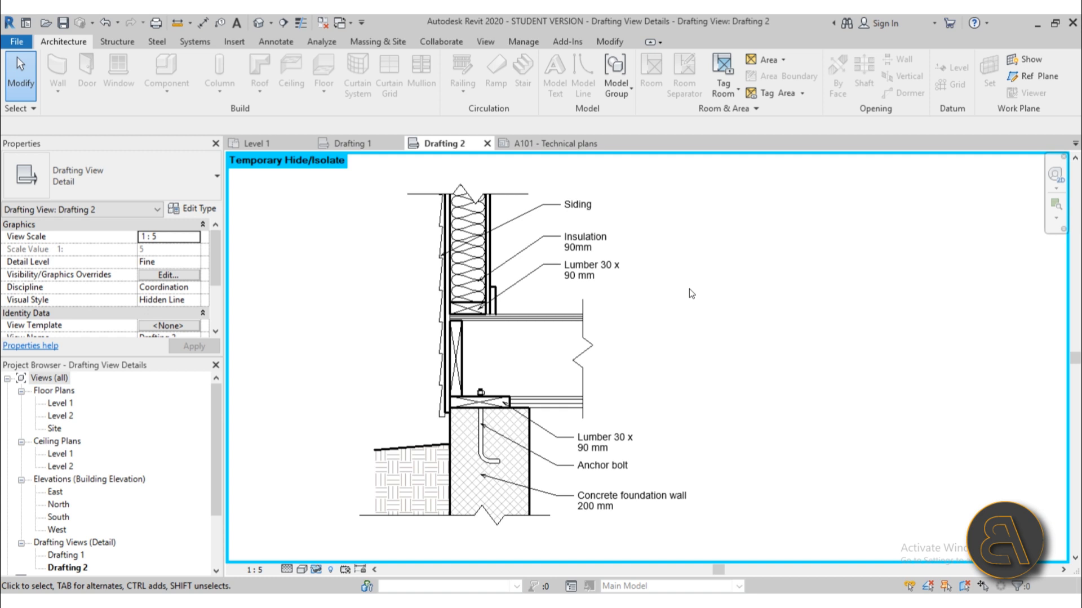
Step: Open the A101 - Technical plans sheet and examine its floor plan, section and exploded diagram
left_click(560, 143)
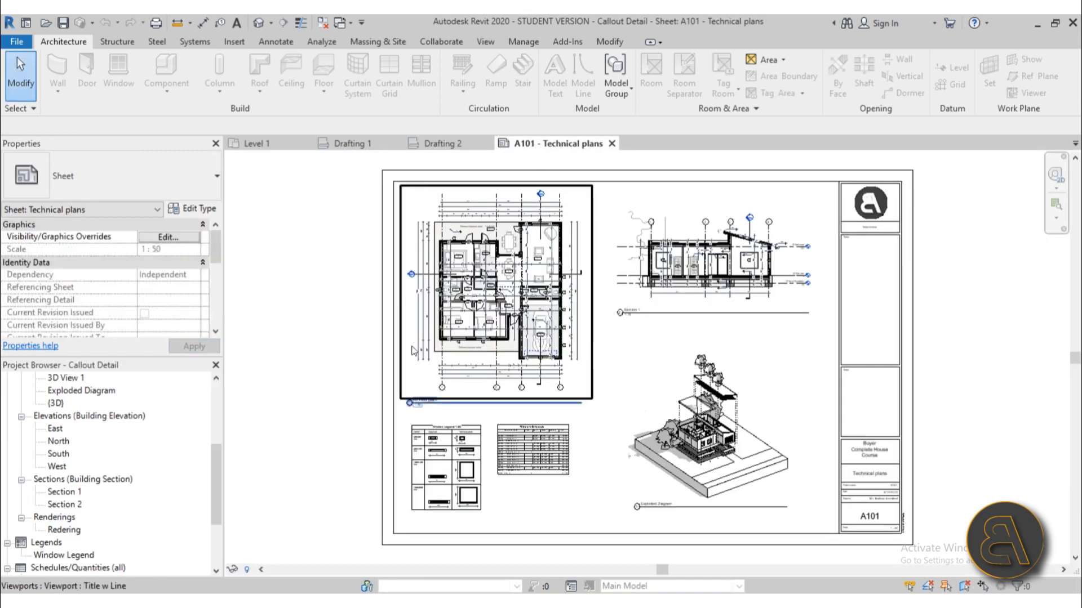
middle_click_drag(358, 339, 355, 336)
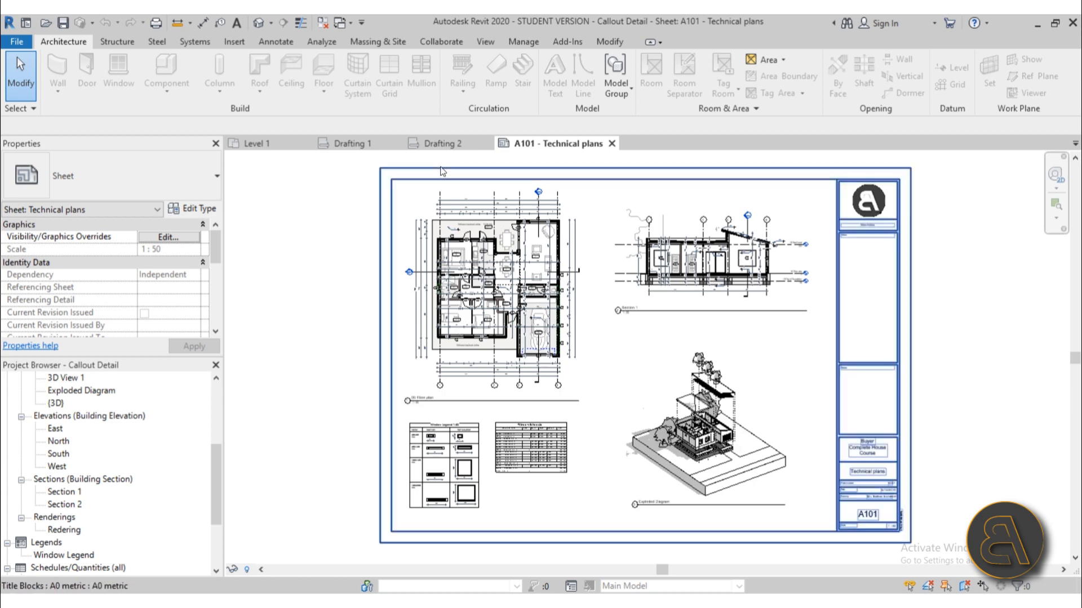
scroll(732, 428, "up", 4)
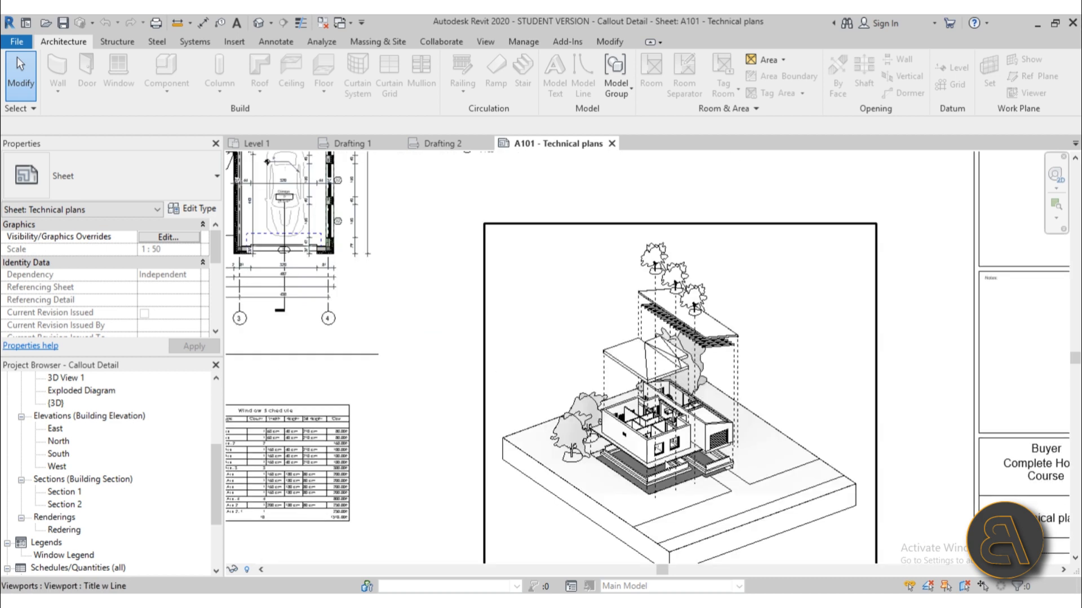
scroll(451, 339, "down", 2)
middle_click_drag(521, 361, 578, 472)
scroll(288, 212, "up", 3)
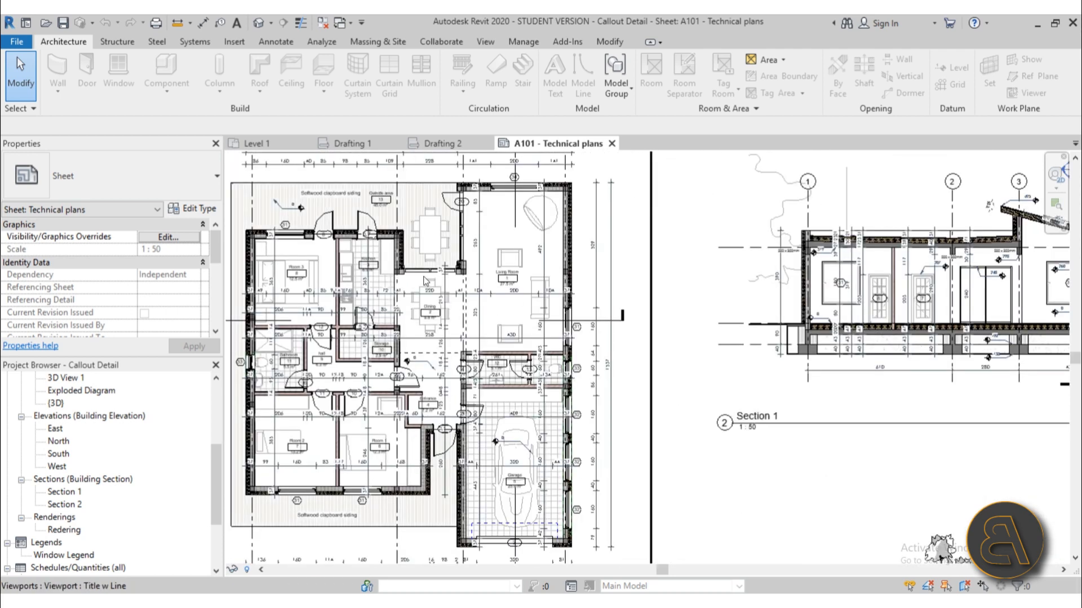
scroll(406, 292, "down", 3)
scroll(315, 186, "up", 2)
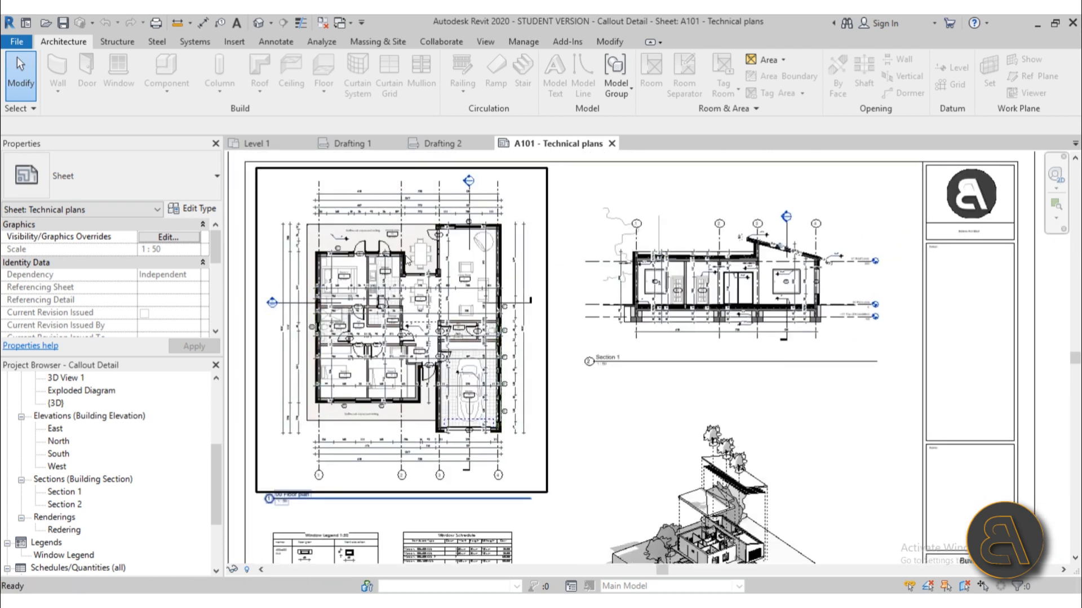
Step: Close the Level 1, Drafting 1 and Drafting 2 views, saving the changes to Drafting View Details
left_click(297, 145)
left_click(307, 143)
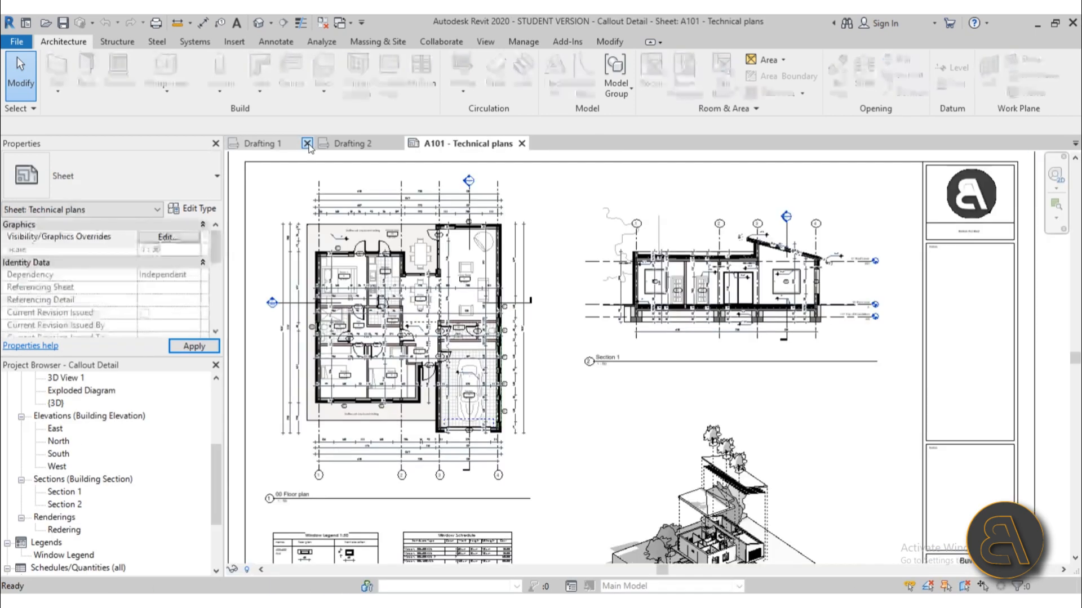
left_click(307, 143)
left_click(307, 143)
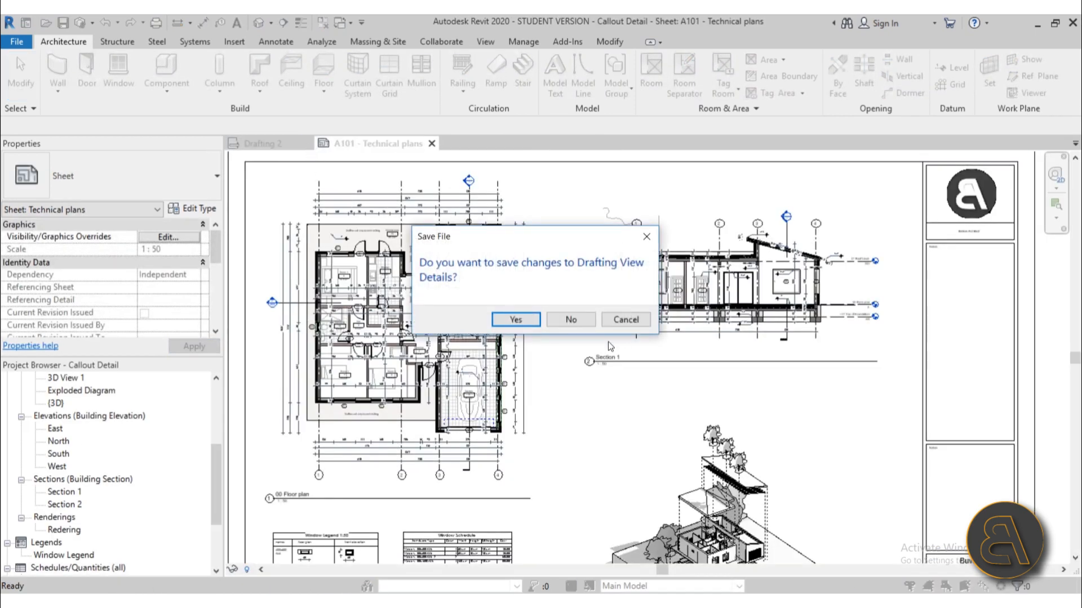
left_click(524, 322)
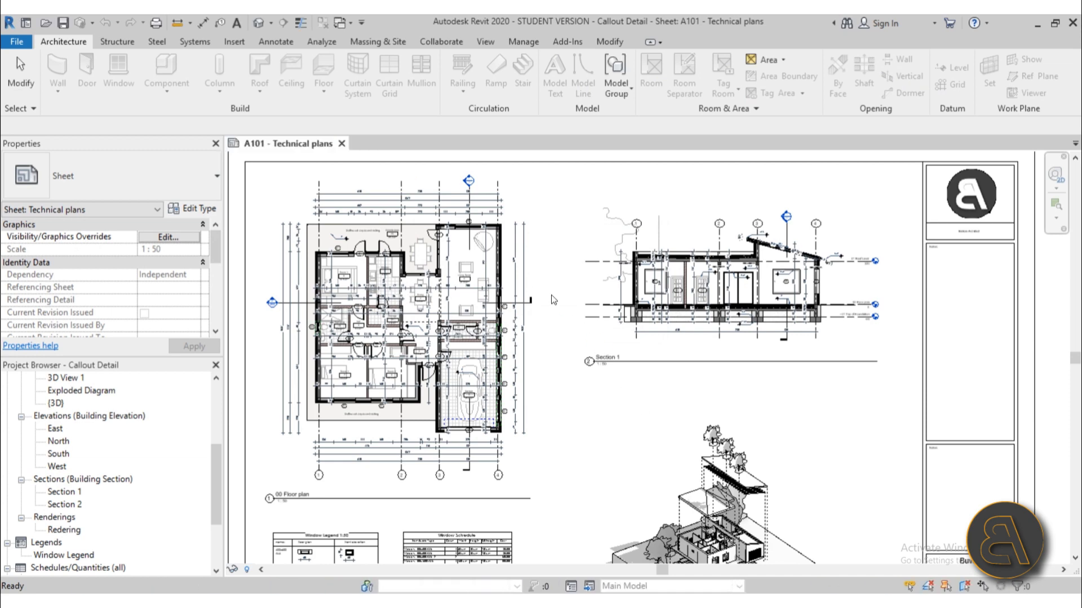
Step: Examine the Section 1 viewport on the sheet, especially the exterior wall's foundation junction and the roof eave
scroll(571, 281, "down", 1)
middle_click_drag(584, 345, 591, 331)
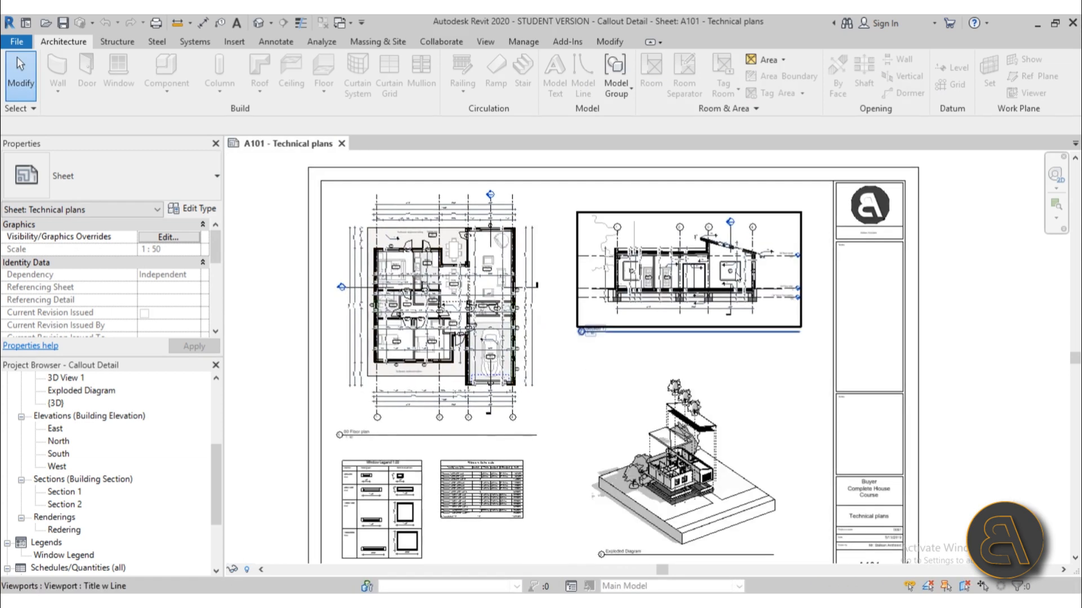
scroll(628, 266, "up", 4)
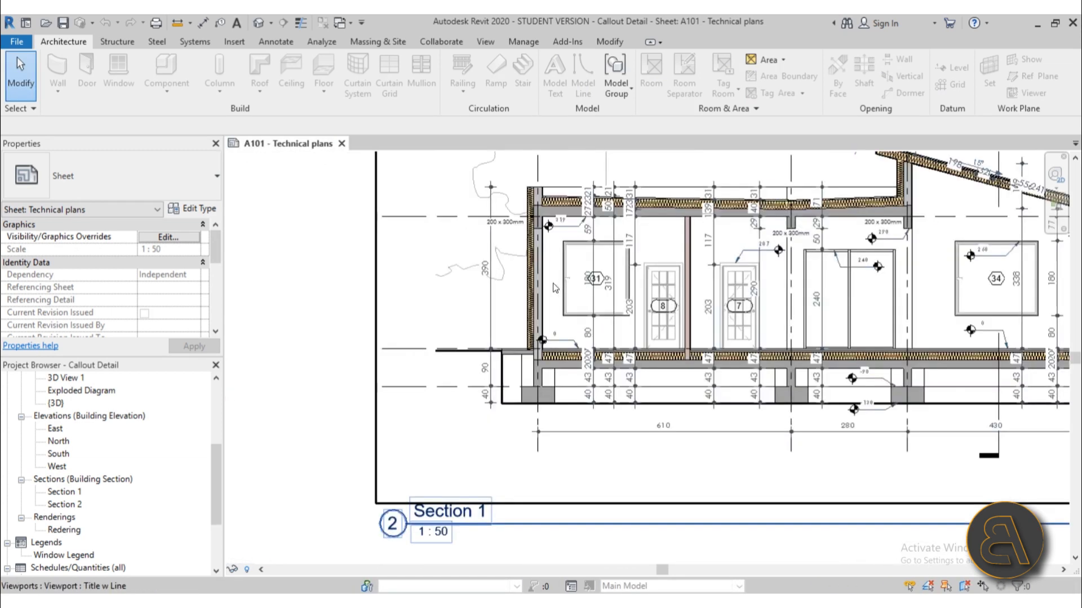
middle_click_drag(774, 311, 338, 306)
scroll(337, 305, "down", 1)
scroll(547, 261, "up", 3)
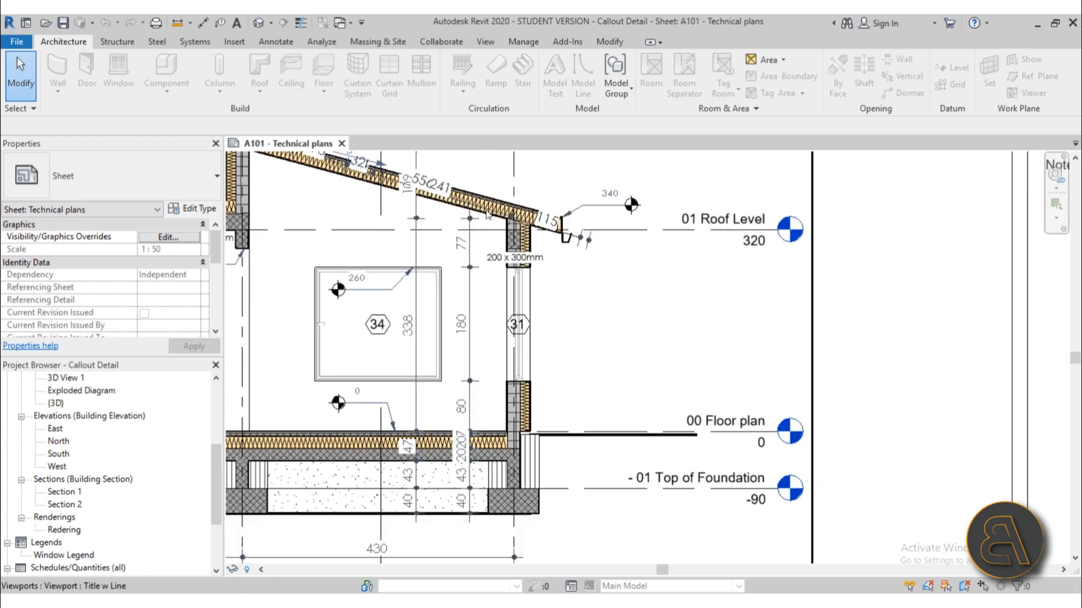
middle_click_drag(530, 527, 567, 503)
scroll(531, 446, "up", 2)
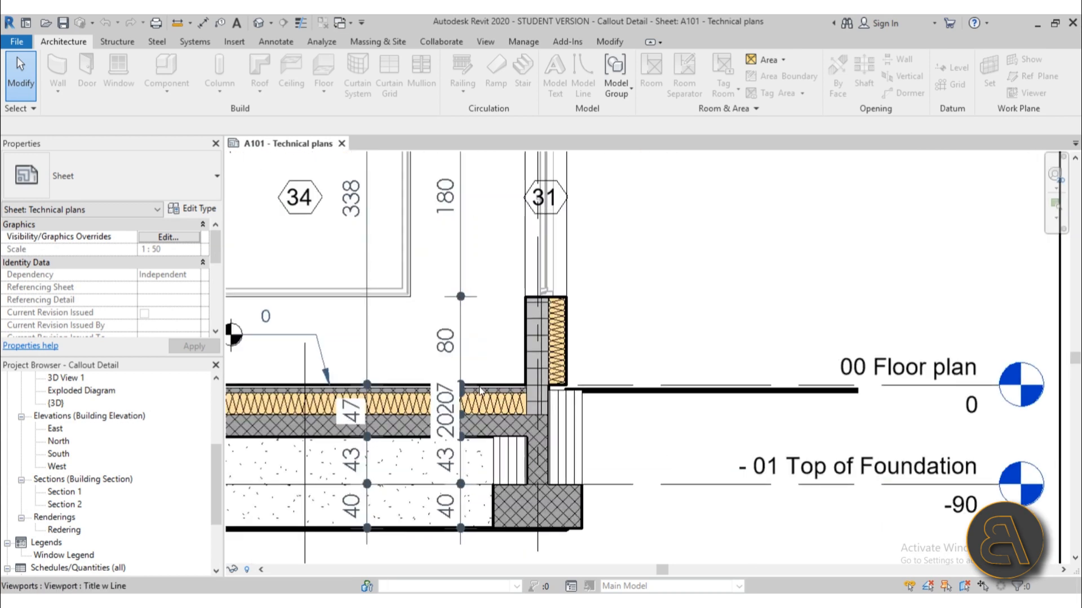
scroll(570, 217, "down", 1)
middle_click_drag(570, 216, 570, 410)
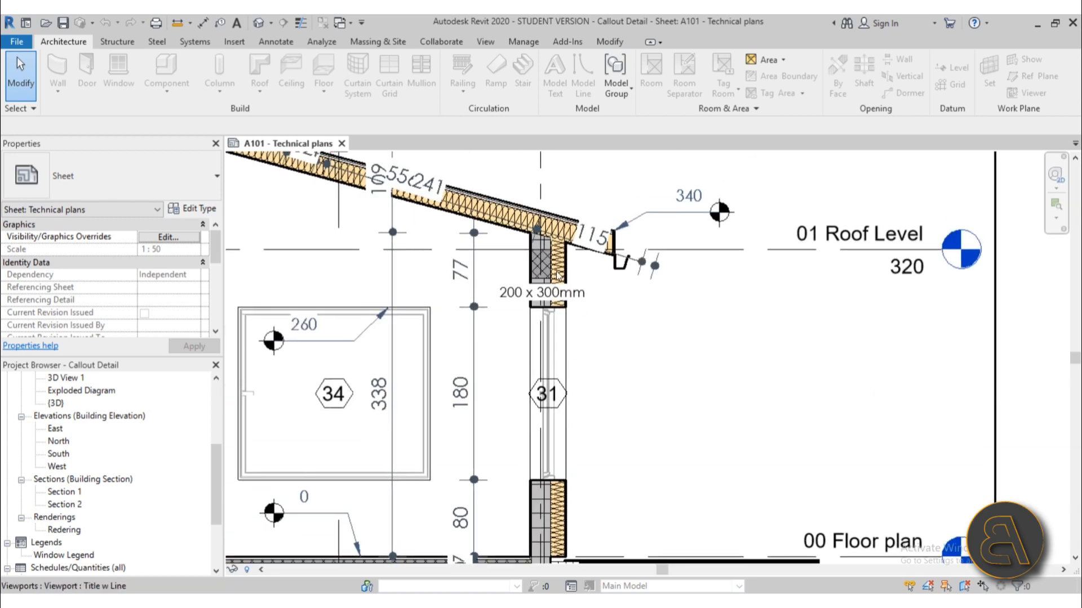
scroll(508, 187, "up", 2)
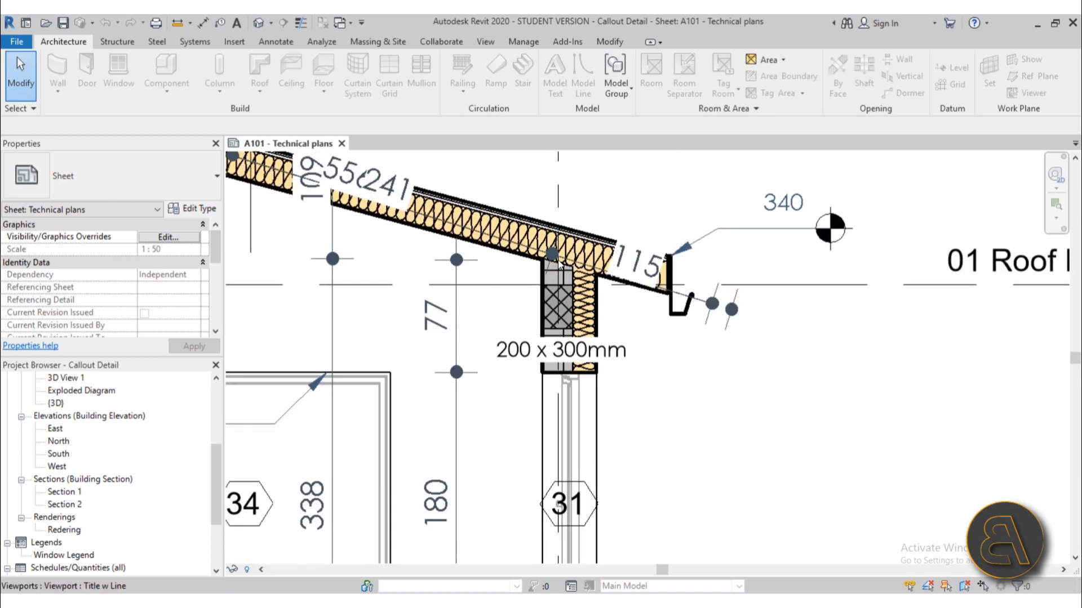
scroll(553, 260, "down", 6)
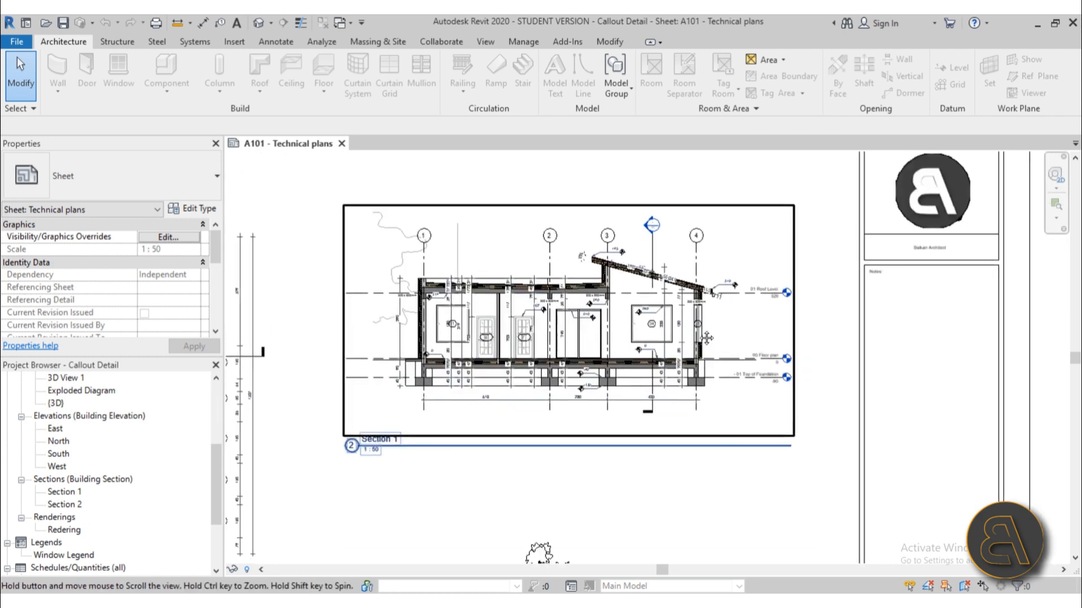
middle_click_drag(707, 338, 708, 336)
scroll(476, 268, "up", 1)
scroll(453, 218, "down", 1)
middle_click_drag(453, 217, 475, 222)
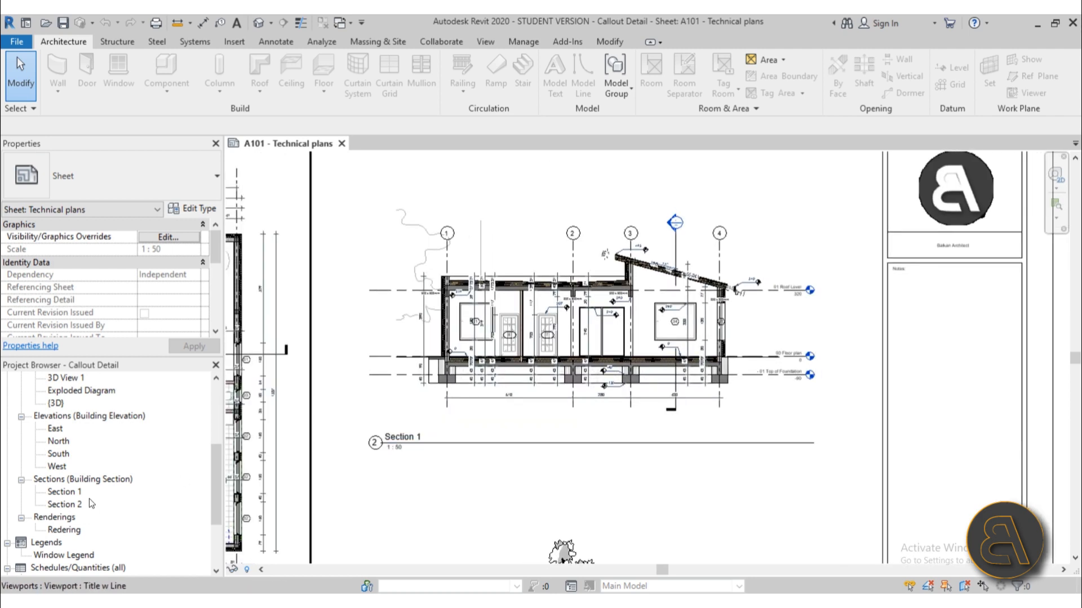
Step: Open the Section 1 view at the exterior wall and foundation junction near grid 4
double_click(64, 492)
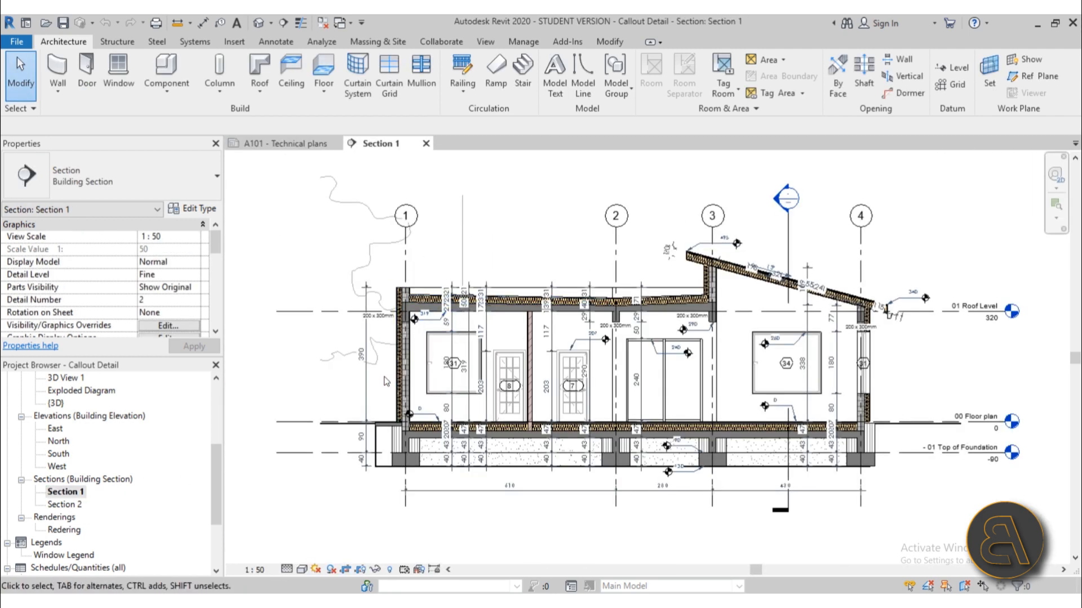
middle_click_drag(380, 381, 259, 371)
middle_click_drag(782, 368, 552, 359)
scroll(423, 356, "up", 2)
scroll(550, 366, "down", 1)
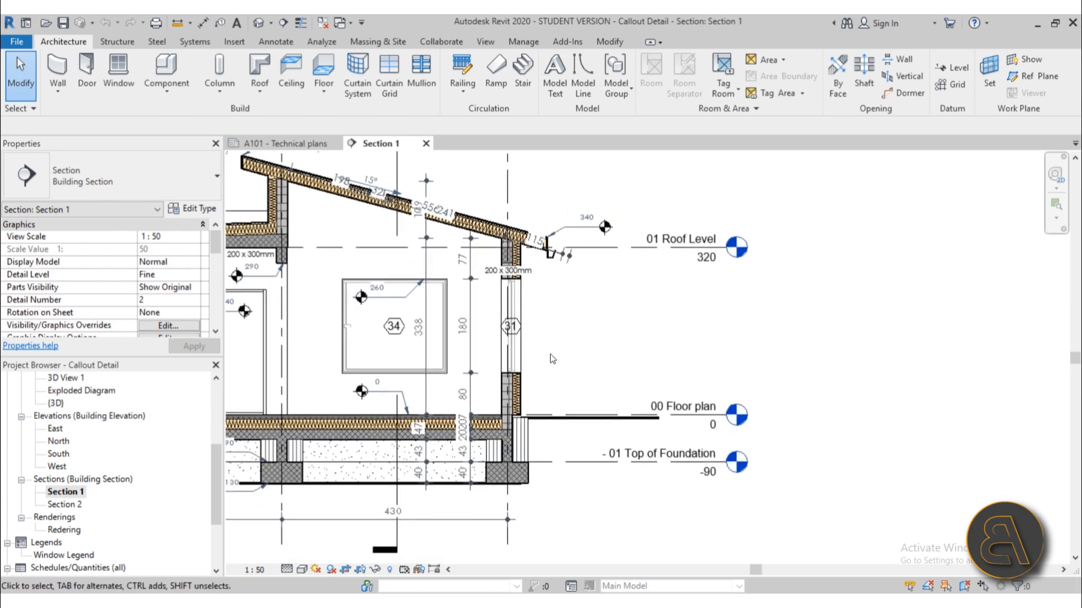
scroll(529, 427, "up", 5)
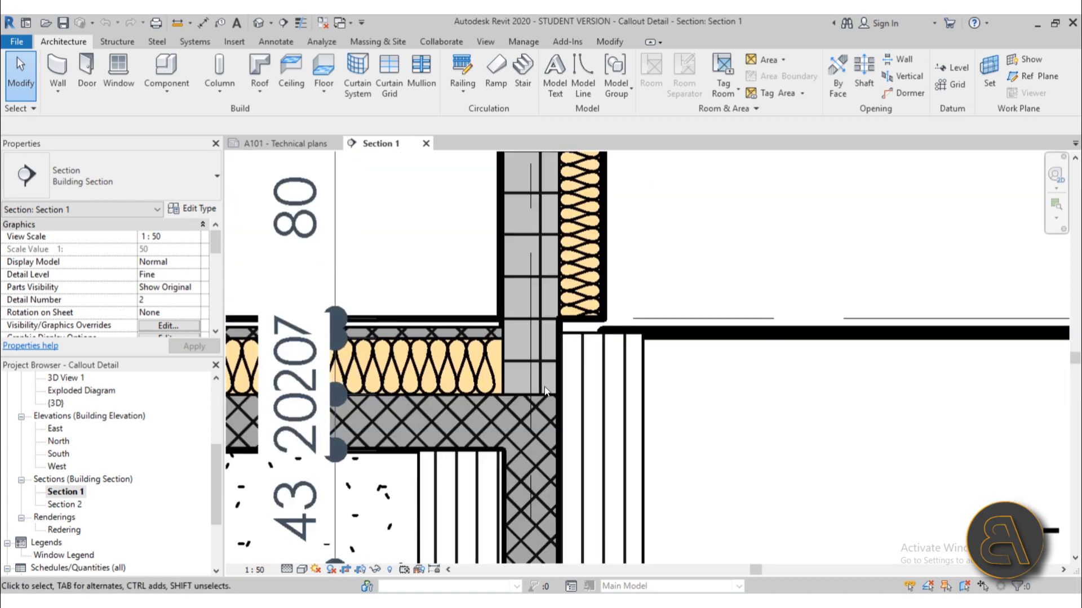
Step: Create a rectangular callout in Section 1 around the exterior wall at grid 4, from above the roof eave to below the footing
scroll(563, 400, "down", 5)
middle_click_drag(586, 411, 586, 439)
scroll(586, 439, "down", 1)
left_click(484, 44)
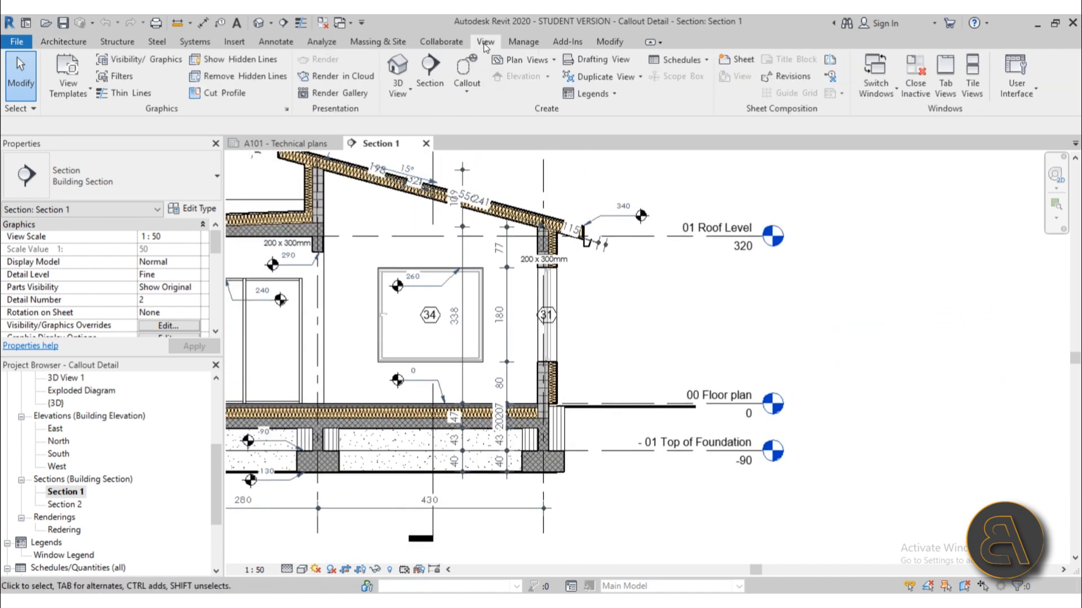
left_click(465, 92)
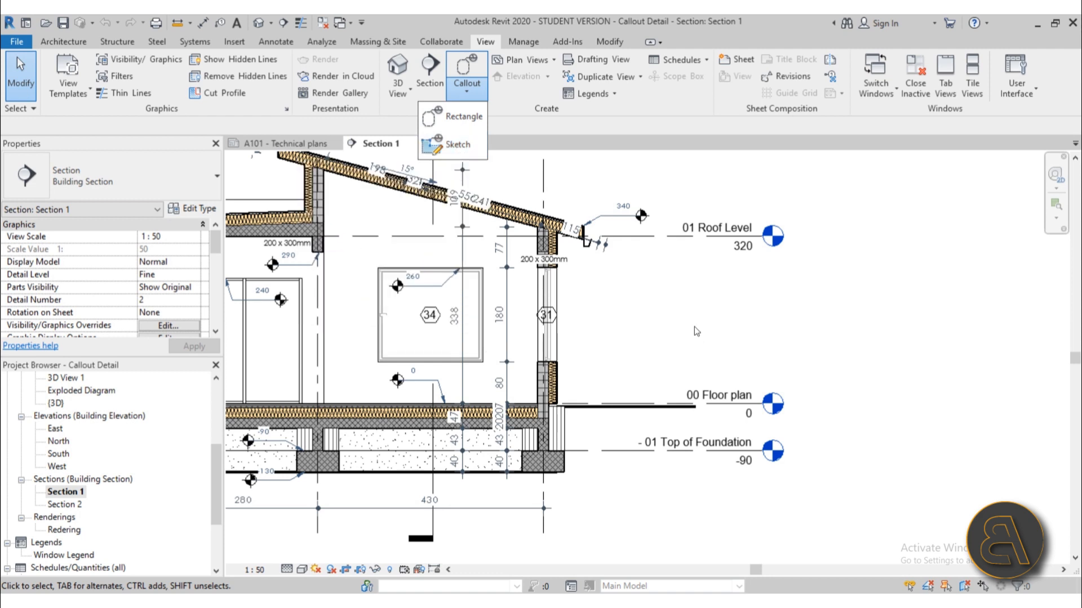
scroll(655, 303, "down", 1)
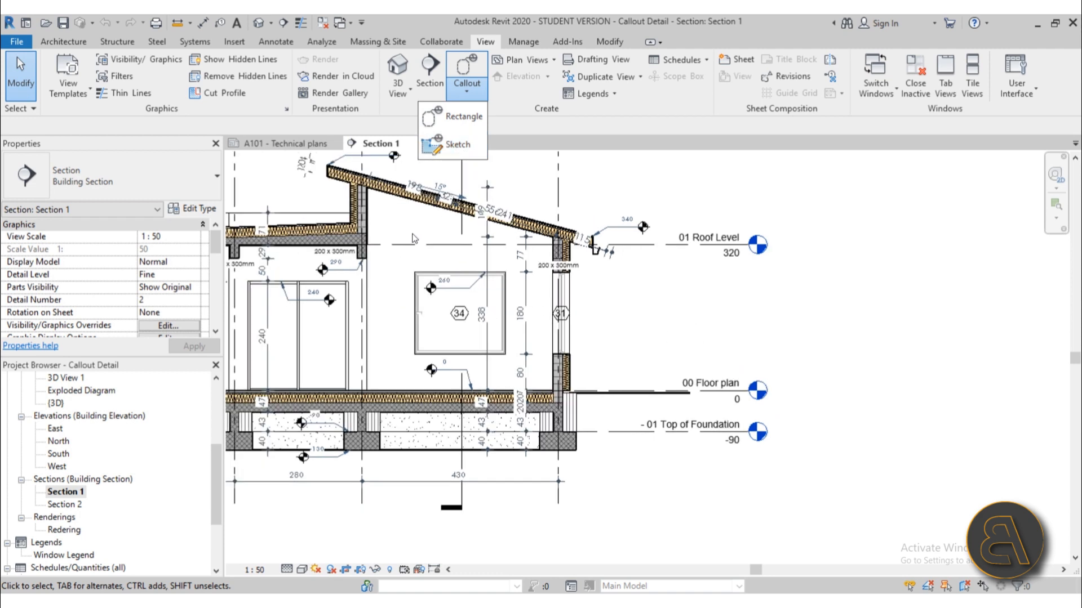
left_click(468, 123)
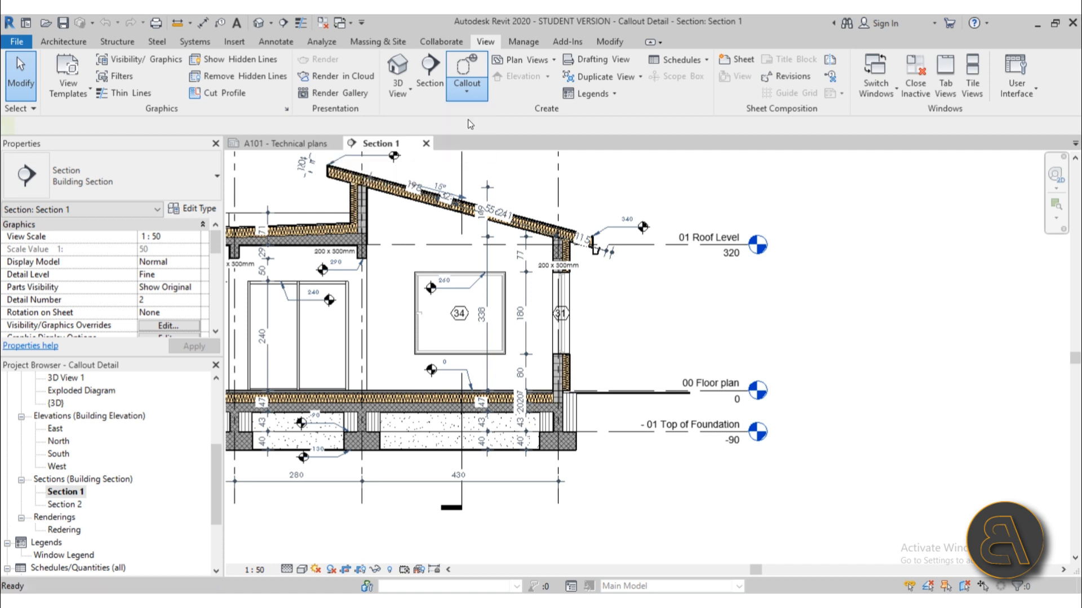
scroll(505, 176, "up", 1)
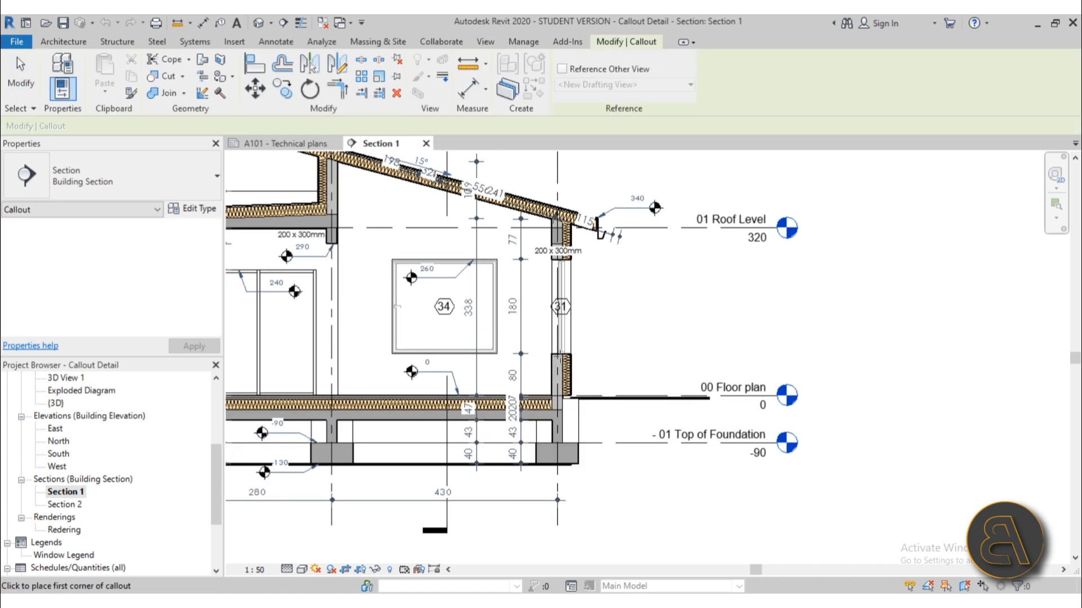
left_click(513, 176)
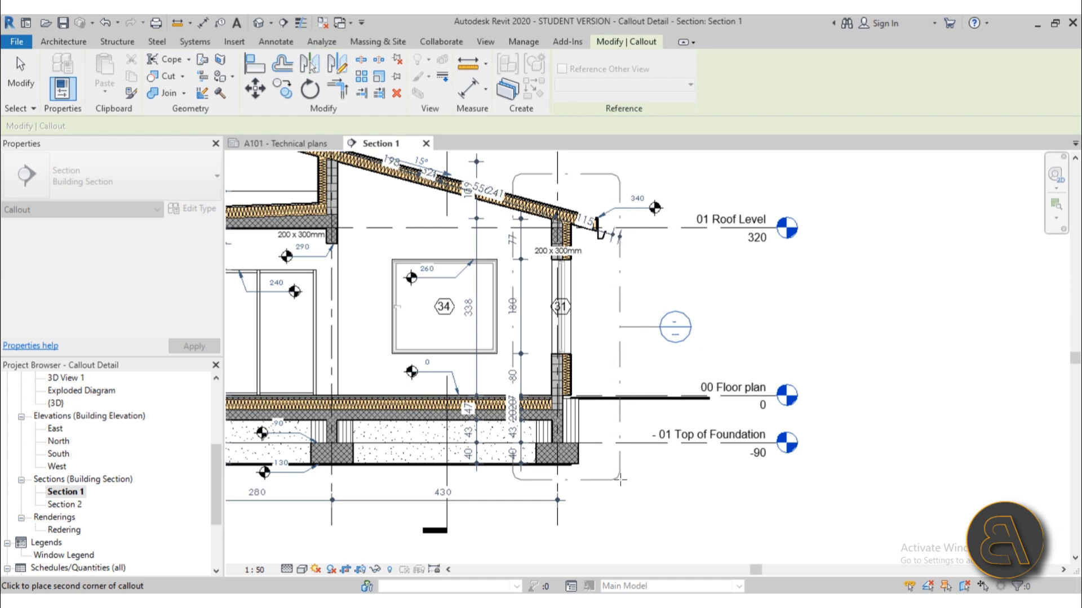
left_click(619, 477)
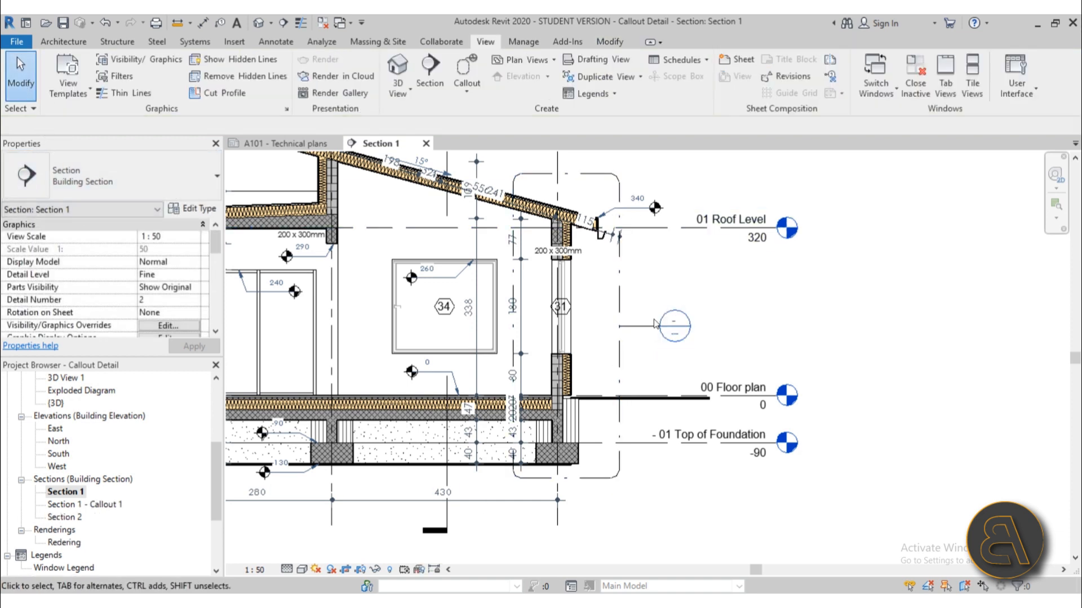
Step: Open the new Section 1 callout view and examine the wall section from the roof to the foundation
double_click(683, 322)
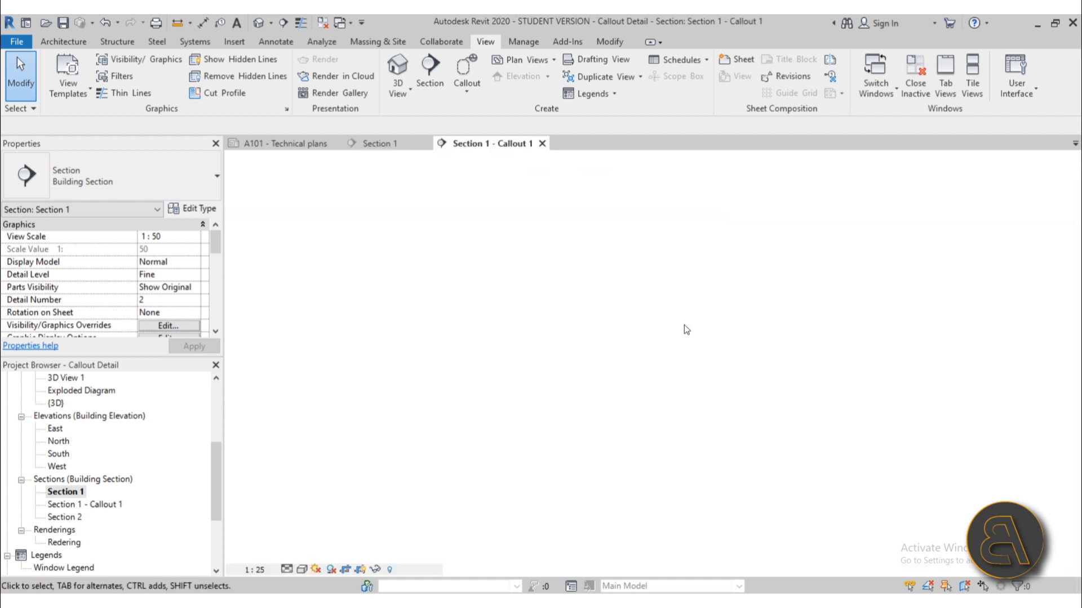
middle_click_drag(684, 325, 599, 326)
scroll(608, 323, "down", 1)
scroll(551, 268, "up", 3)
scroll(632, 295, "down", 1)
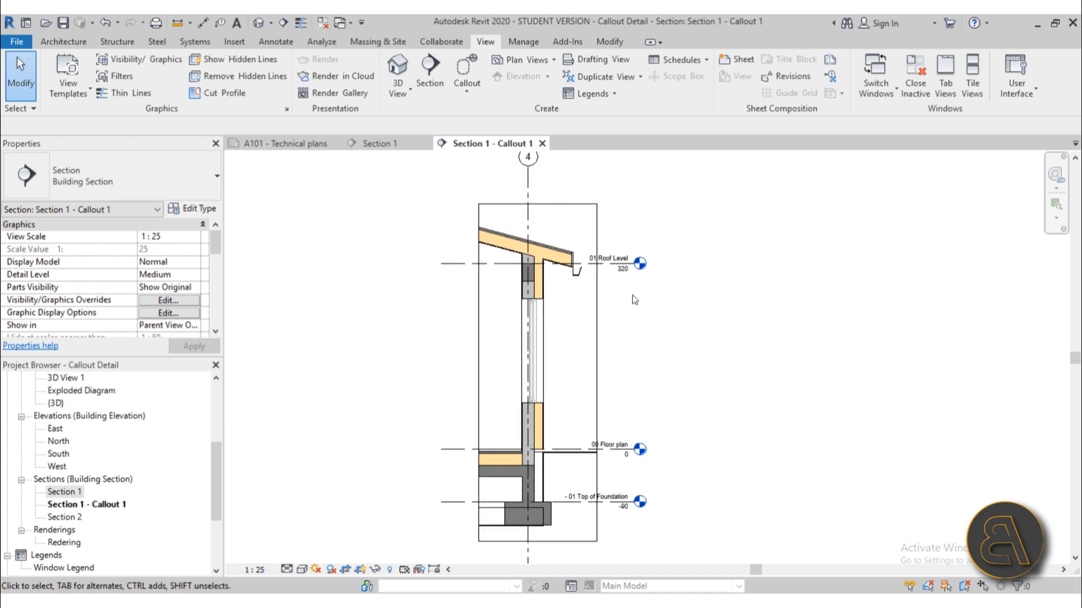
scroll(611, 297, "down", 1)
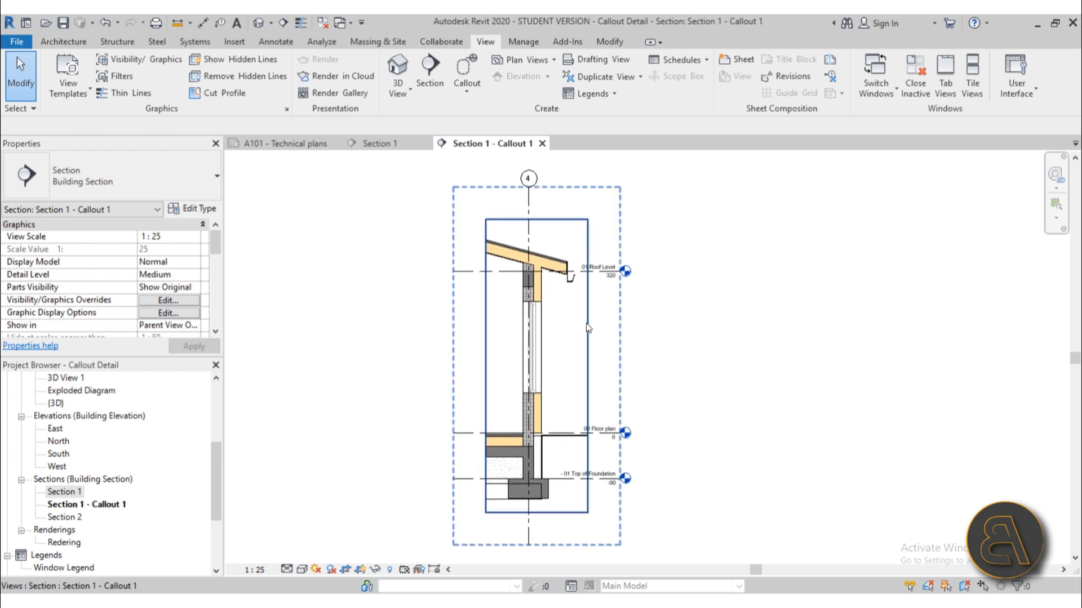
scroll(538, 330, "up", 3)
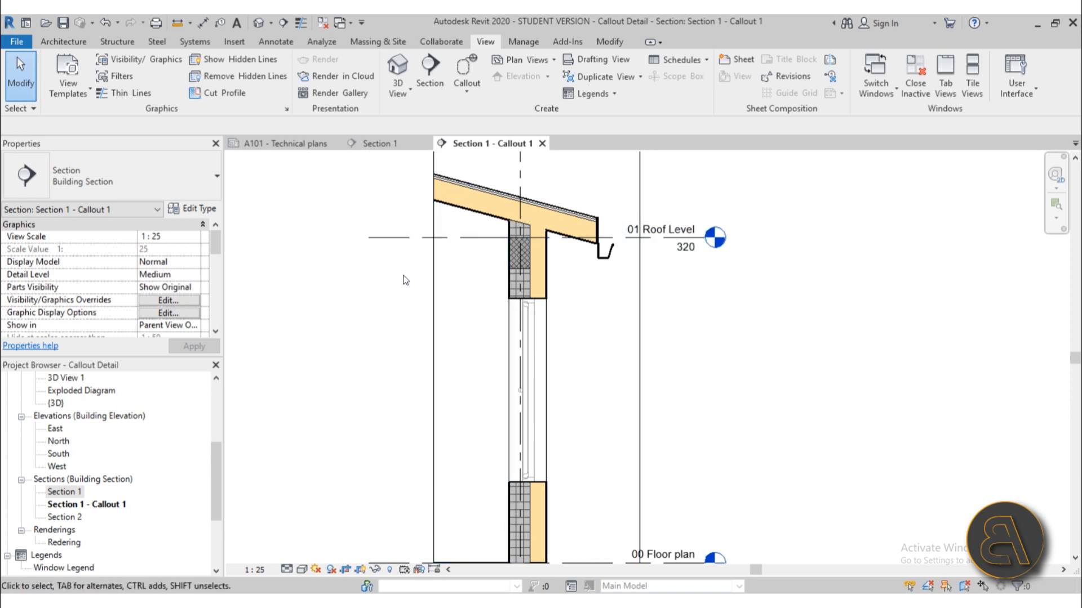
Step: Return to Section 1 and examine the insulation batting lines and dimensions around the roof eave within the callout boundary
double_click(62, 493)
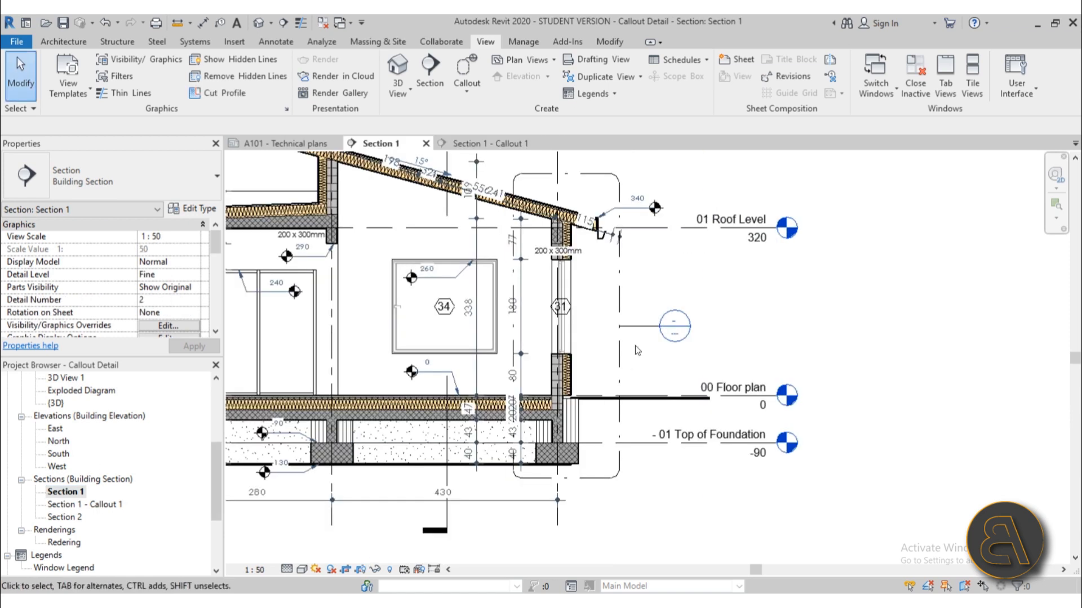
scroll(580, 208, "up", 3)
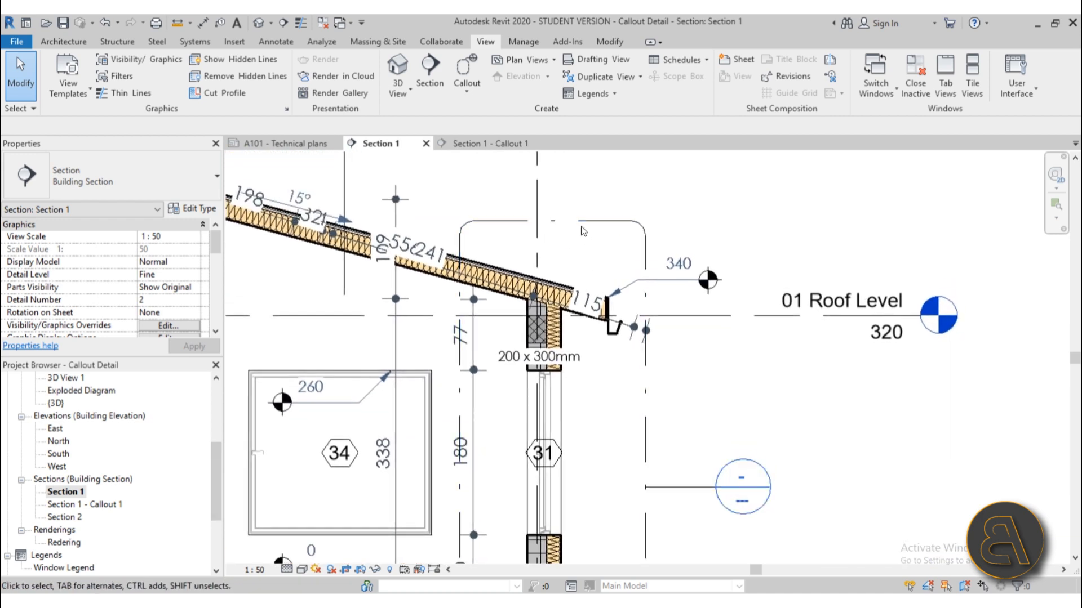
left_click(583, 224)
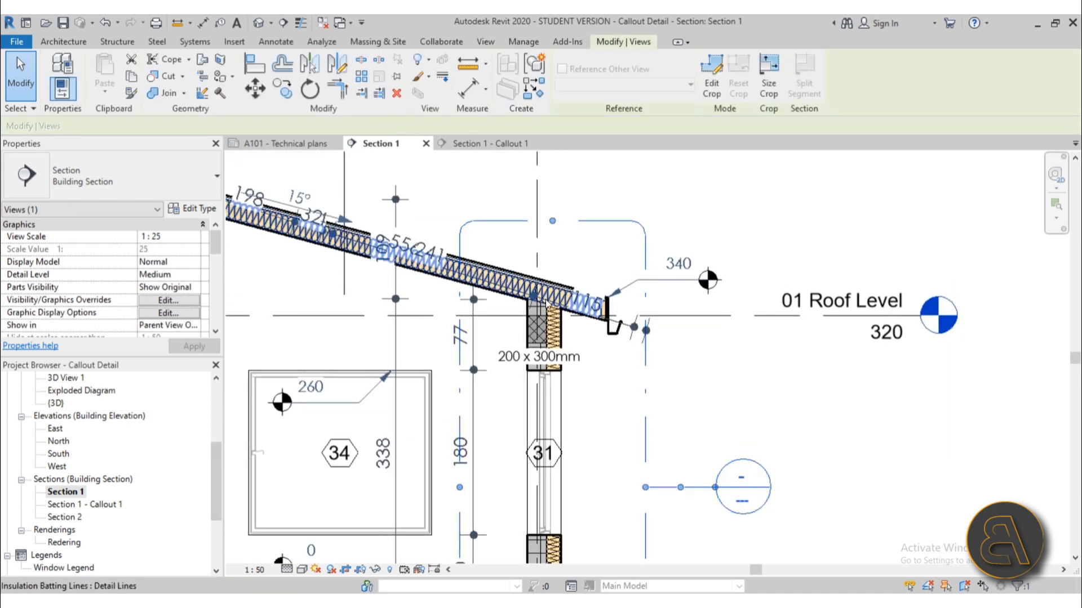
key("Escape")
scroll(551, 304, "up", 3)
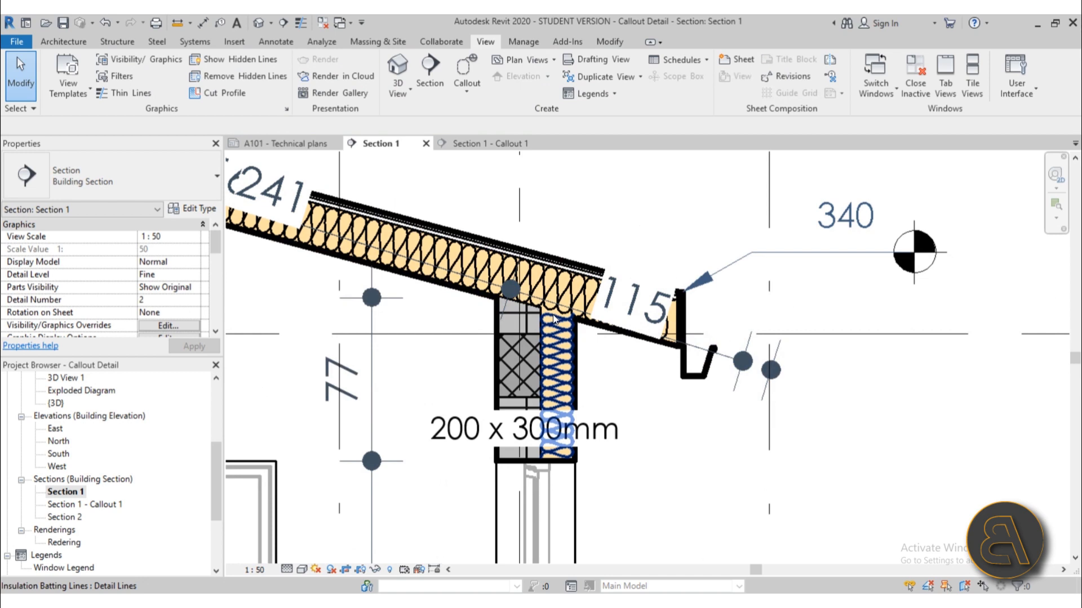
scroll(553, 315, "down", 4)
middle_click_drag(523, 306, 522, 266)
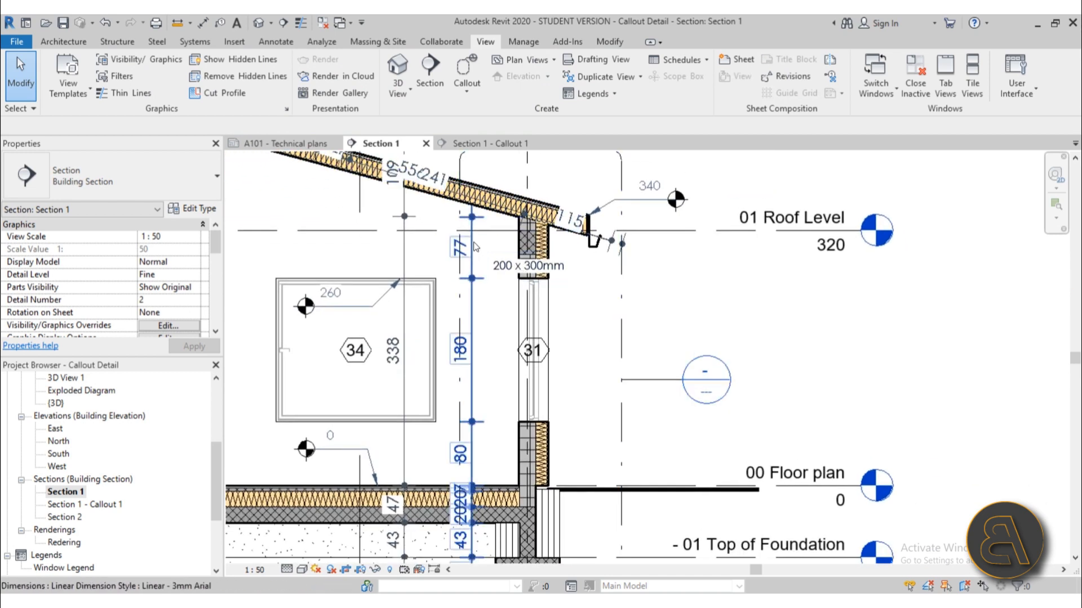
Step: Switch to the Section 1 - Callout 1 view and narrow its crop region slightly on both sides of the wall
left_click(473, 143)
scroll(525, 329, "down", 2)
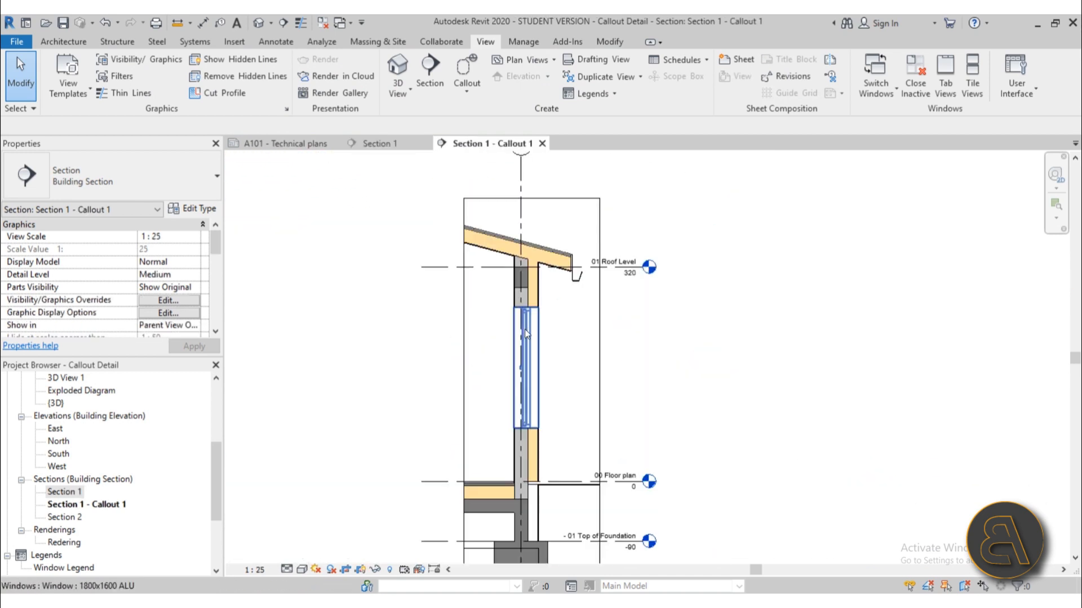
middle_click_drag(525, 329, 548, 324)
scroll(548, 324, "down", 1)
left_click(457, 345)
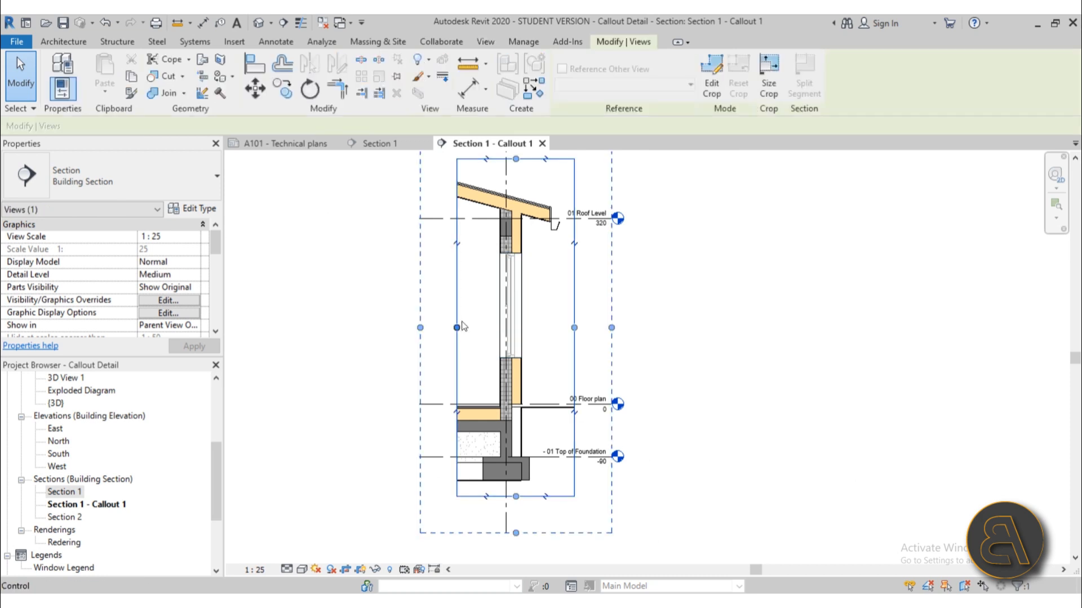
left_click_drag(462, 328, 466, 328)
left_click_drag(574, 327, 571, 328)
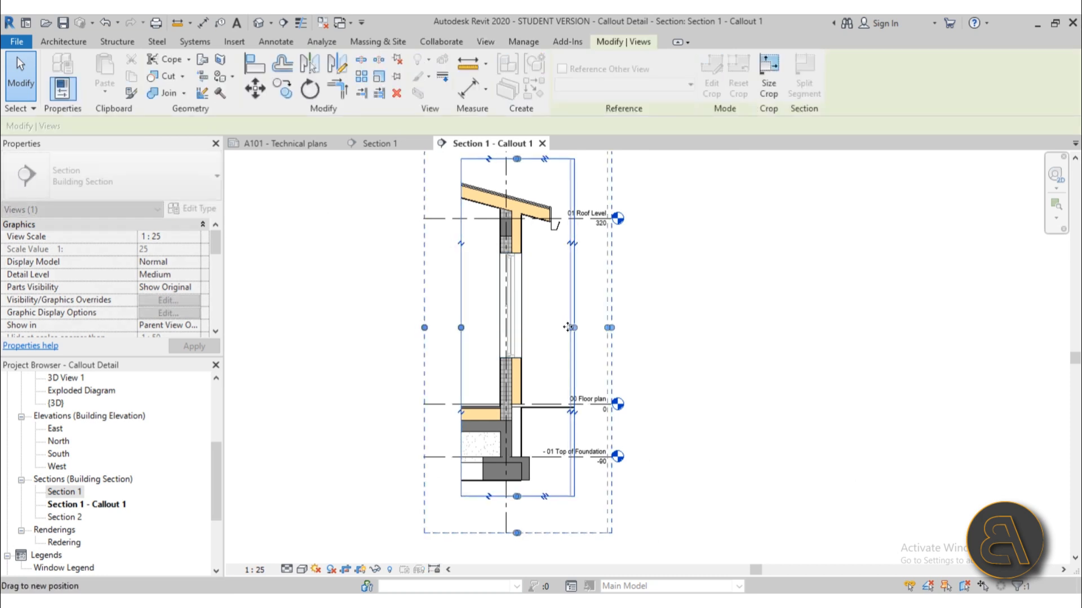
left_click(666, 344)
Step: Examine the cropped callout from the roof eave down to the floor slab, wall layers and foundation
scroll(551, 236, "up", 3)
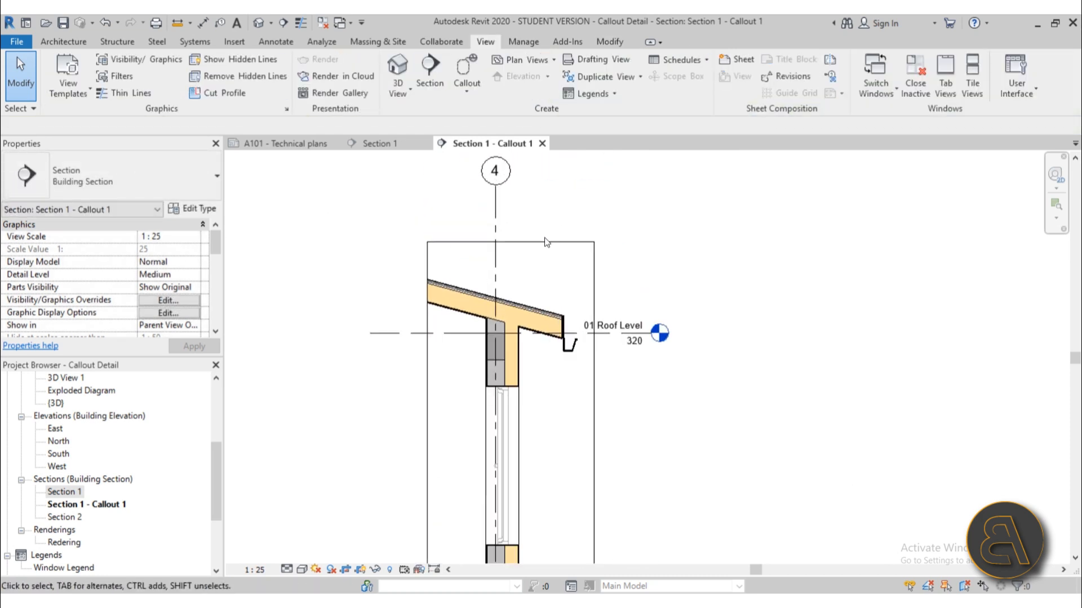
left_click(537, 243)
scroll(534, 241, "down", 2)
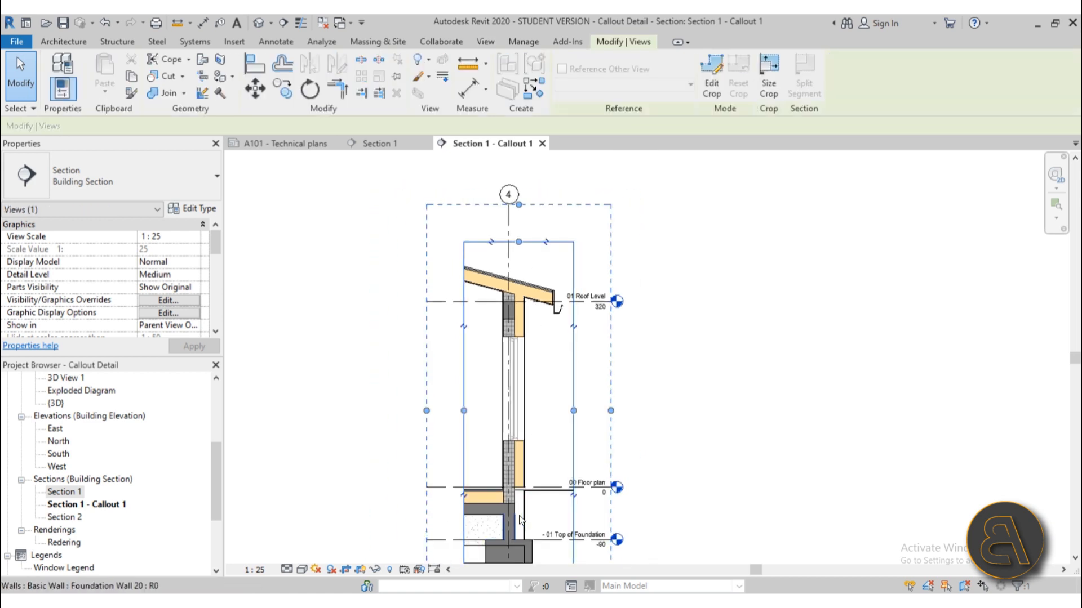
scroll(517, 484, "up", 3)
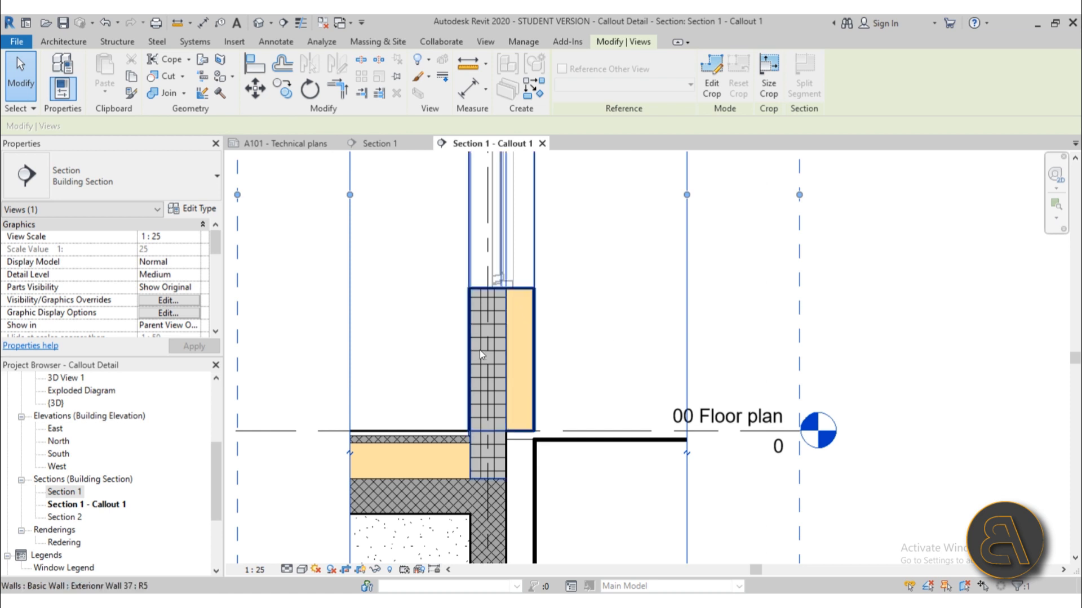
scroll(449, 383, "down", 1)
middle_click_drag(472, 445, 521, 338)
left_click(769, 390)
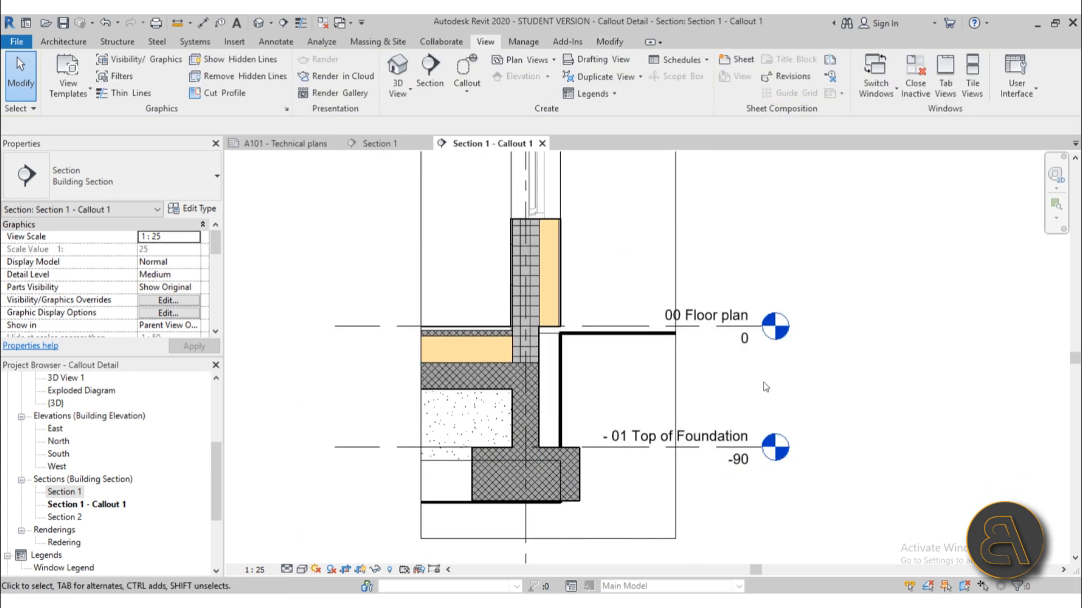
scroll(563, 378, "down", 3)
scroll(543, 440, "up", 3)
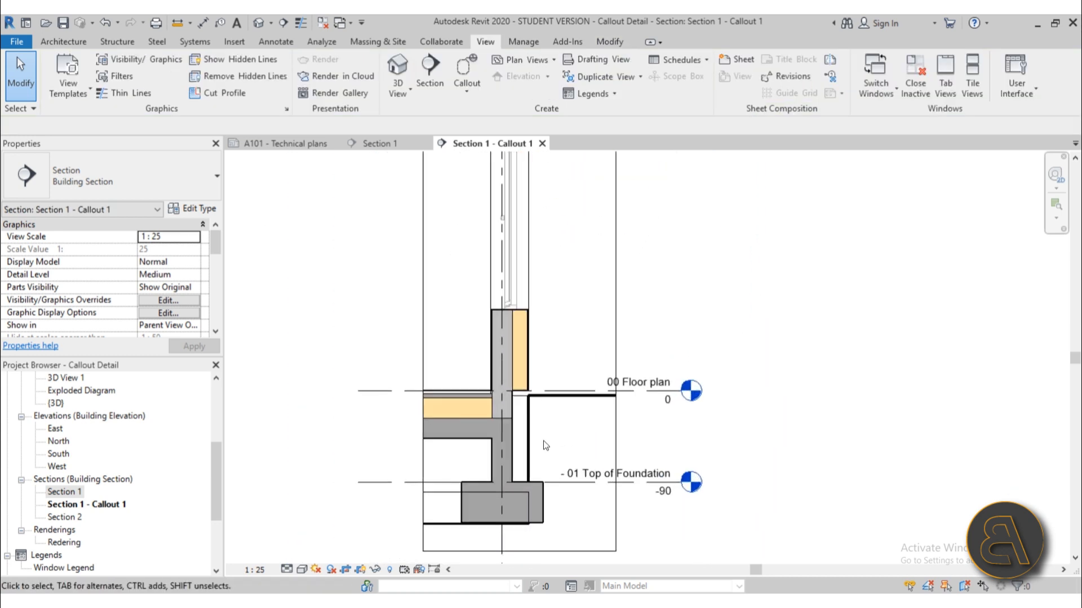
Step: Hide the building pad element at the wall footing in the callout view
left_click(532, 442)
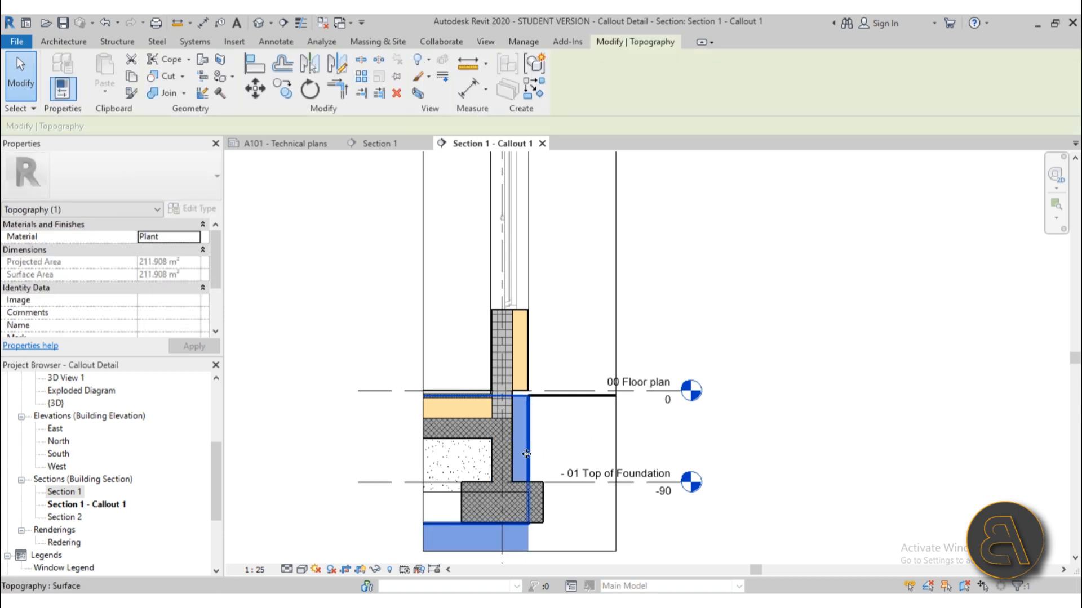
scroll(620, 479, "up", 3)
left_click(657, 476)
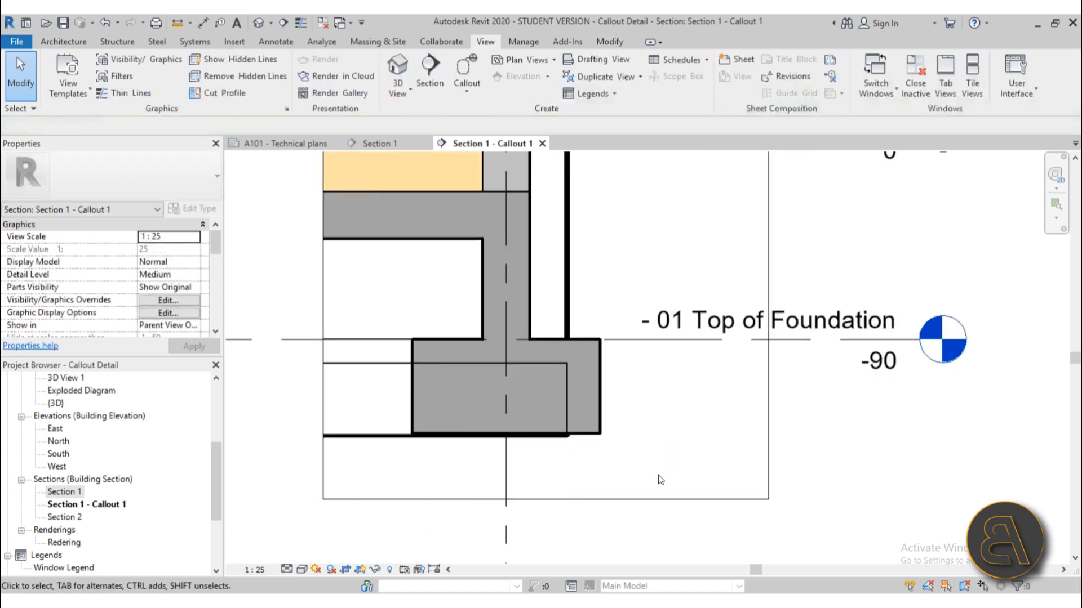
left_click(400, 440)
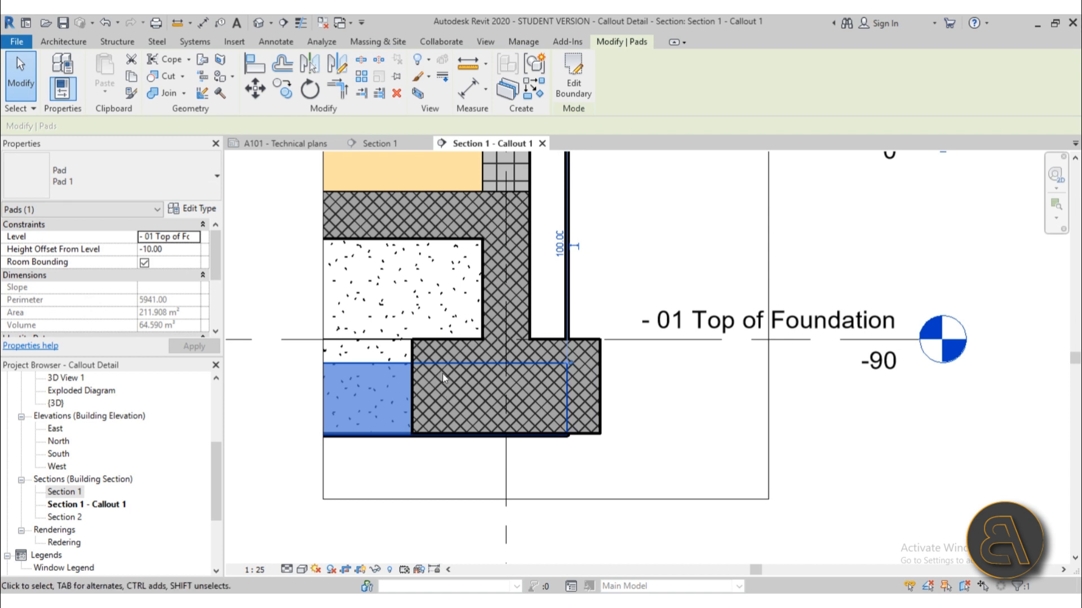
left_click(432, 64)
left_click(420, 81)
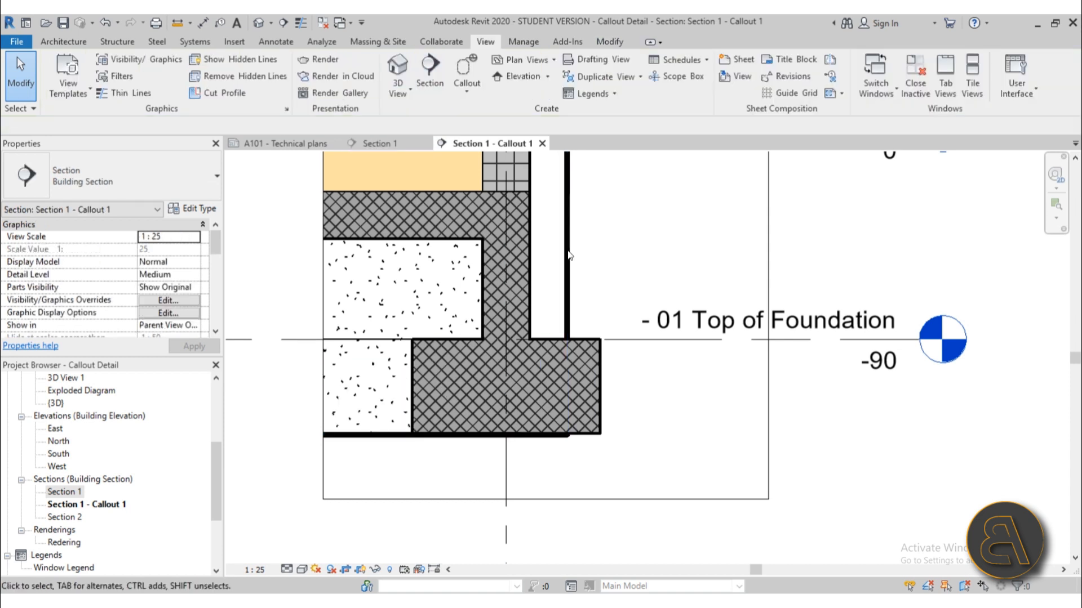
Step: Check the extent of the topography surface beside the foundation wall and beneath the footing
scroll(596, 301, "down", 2)
left_click(576, 332)
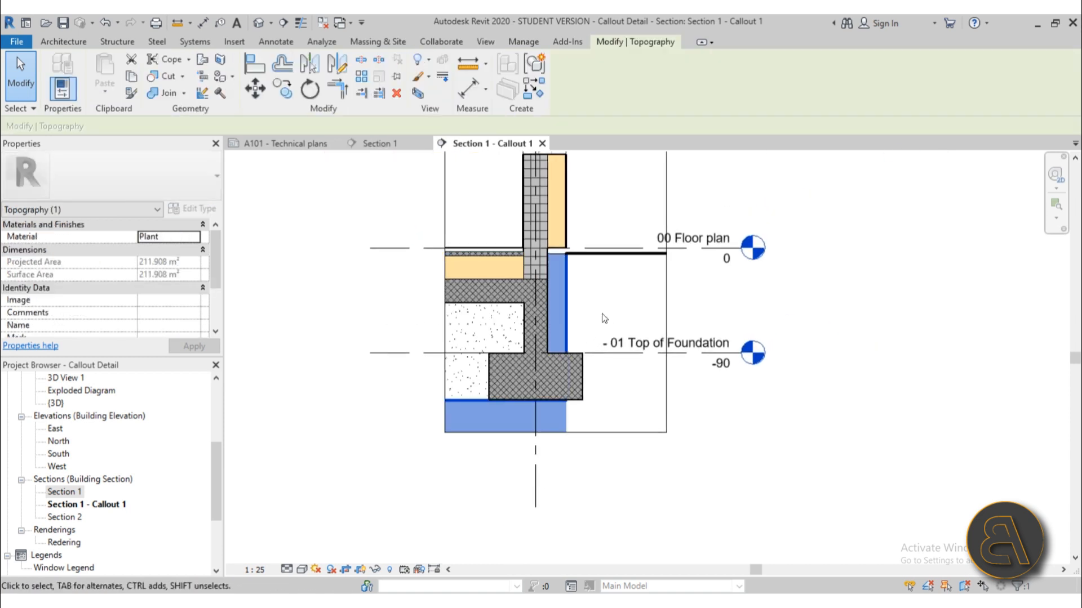
scroll(602, 313, "down", 2)
mouse_move(604, 288)
middle_mouse_down()
mouse_move(588, 317)
mouse_move(604, 279)
middle_mouse_up()
scroll(577, 305, "up", 2)
left_click(577, 305)
scroll(590, 288, "down", 2)
scroll(559, 286, "up", 2)
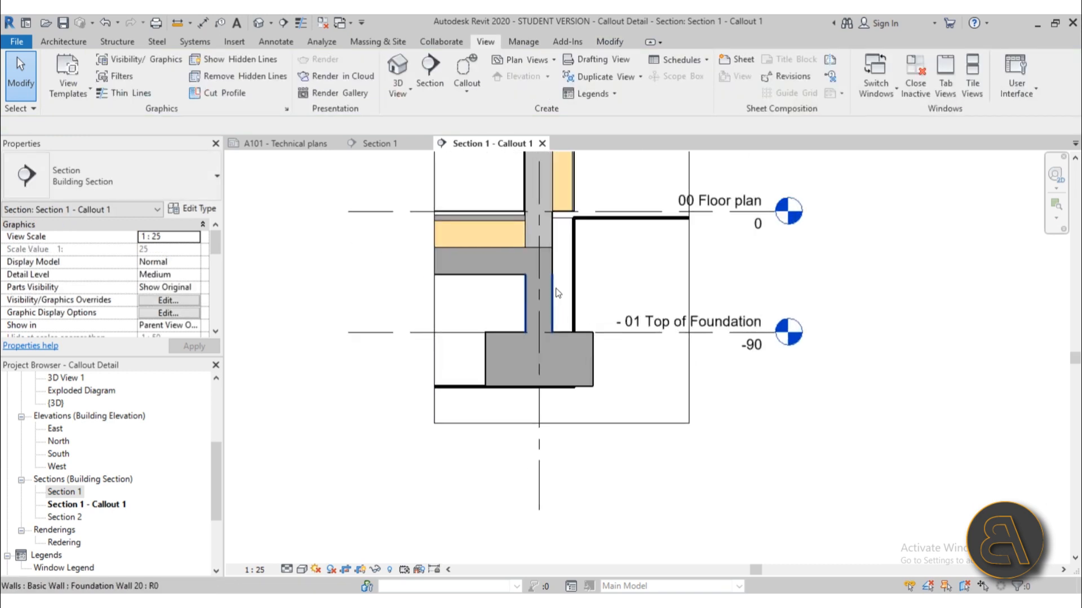
left_click(551, 387)
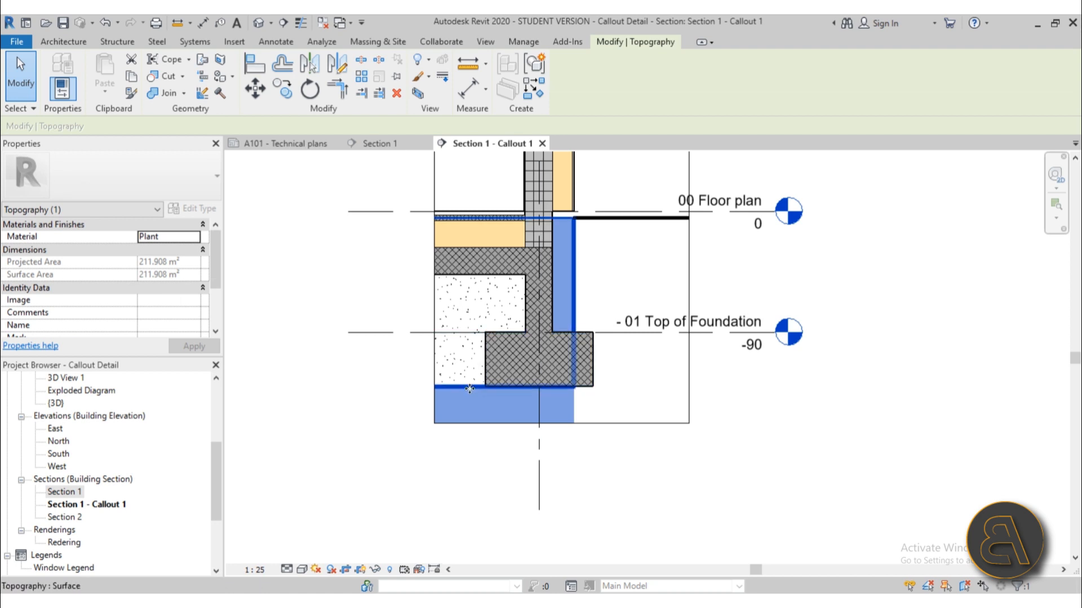
left_click(613, 295)
Step: Examine the bearing footing's outer edge in relation to the topography cut line
scroll(576, 376, "up", 3)
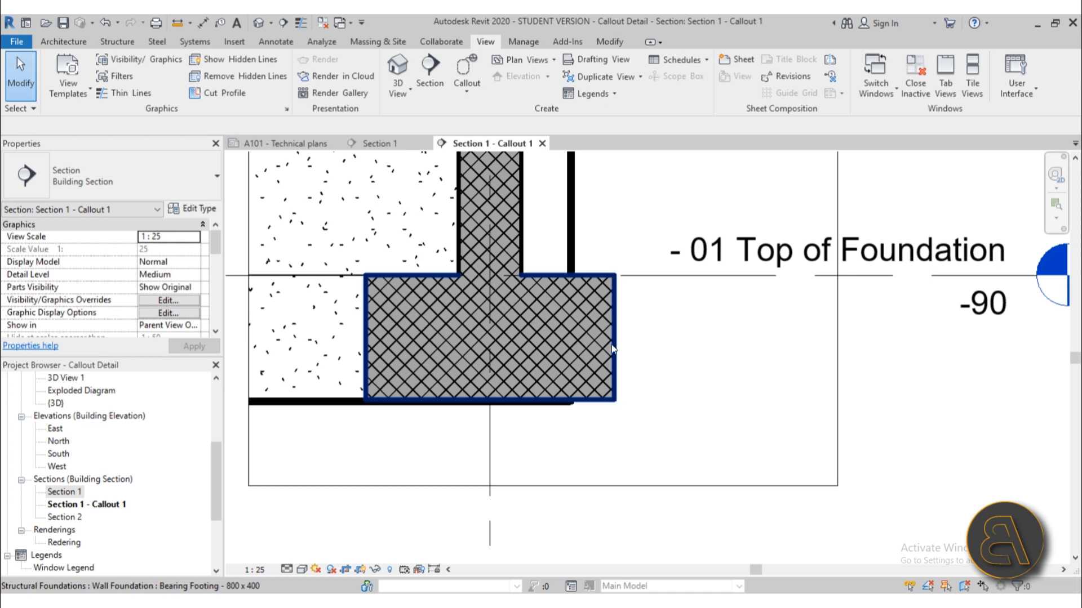
scroll(595, 390, "down", 2)
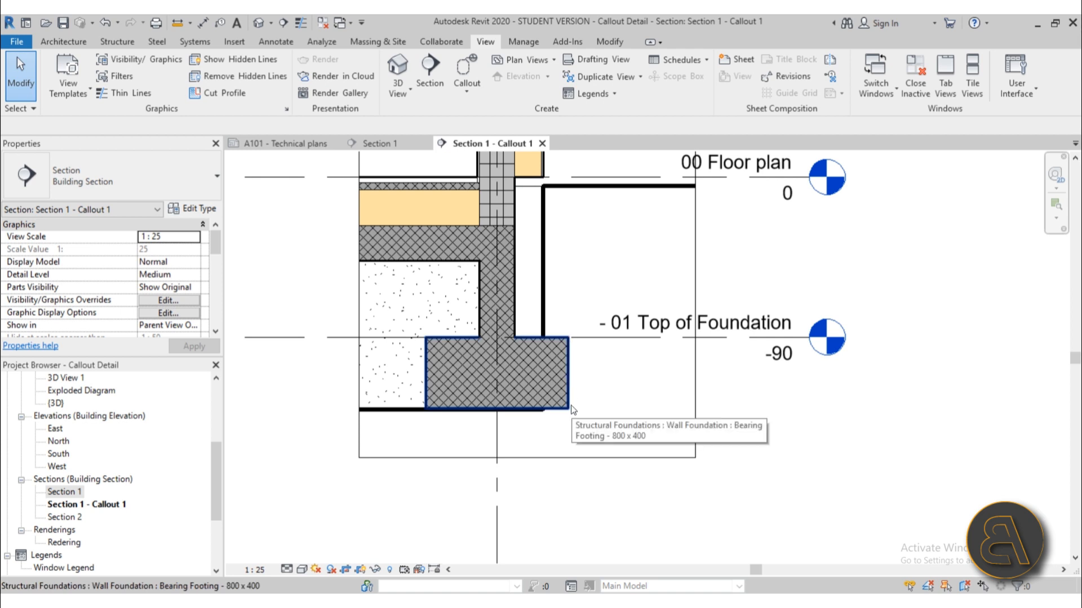
scroll(89, 476, "up", 2)
scroll(507, 431, "down", 4)
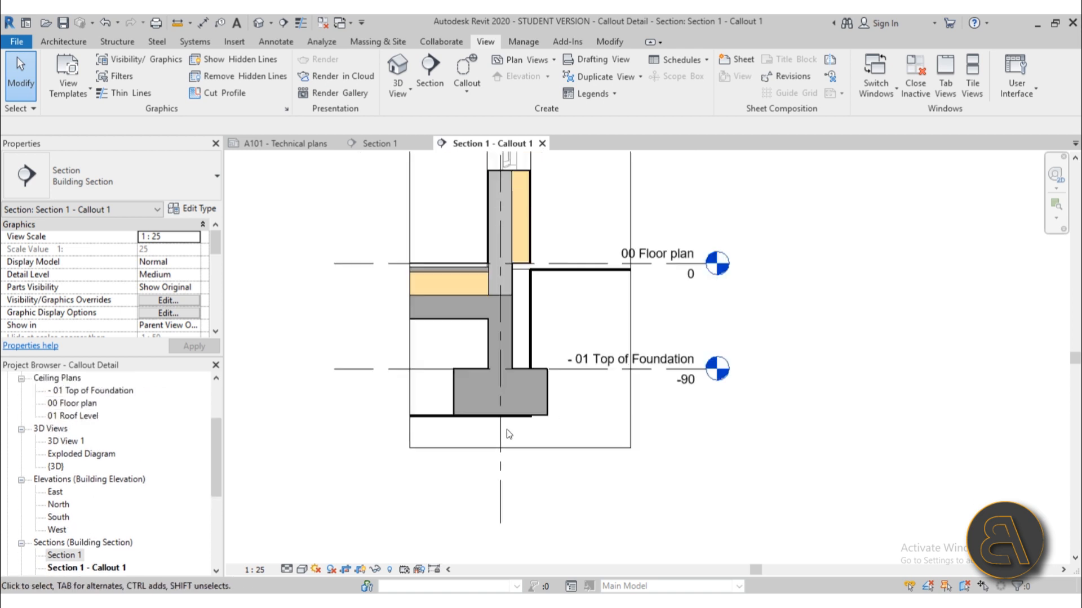
middle_click_drag(511, 431, 520, 414)
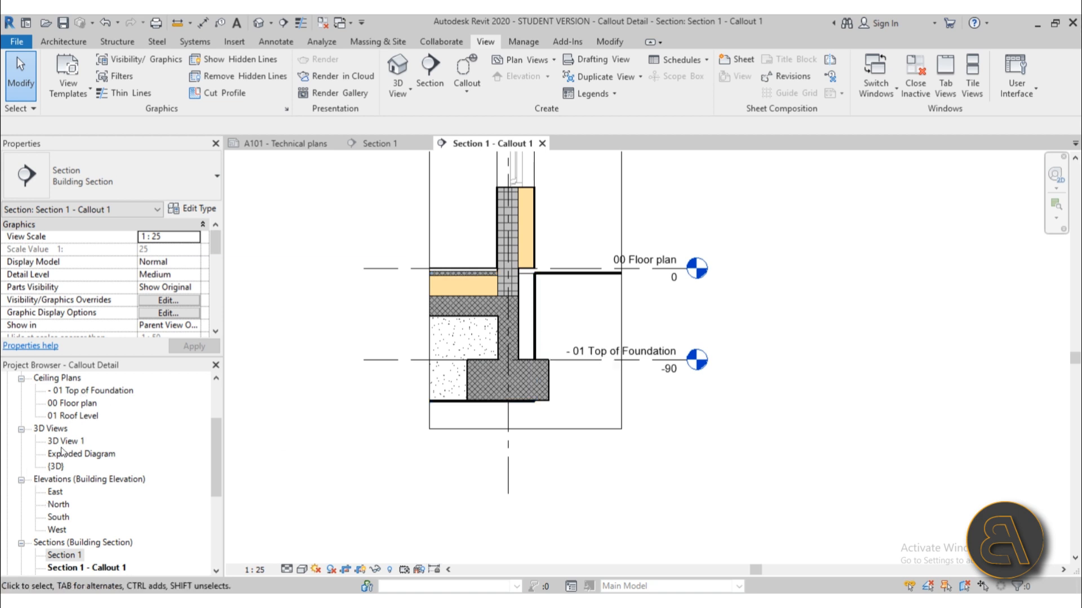
Step: Open the default 3D view and start editing the boundary of the building pad beneath the foundation
left_click(255, 23)
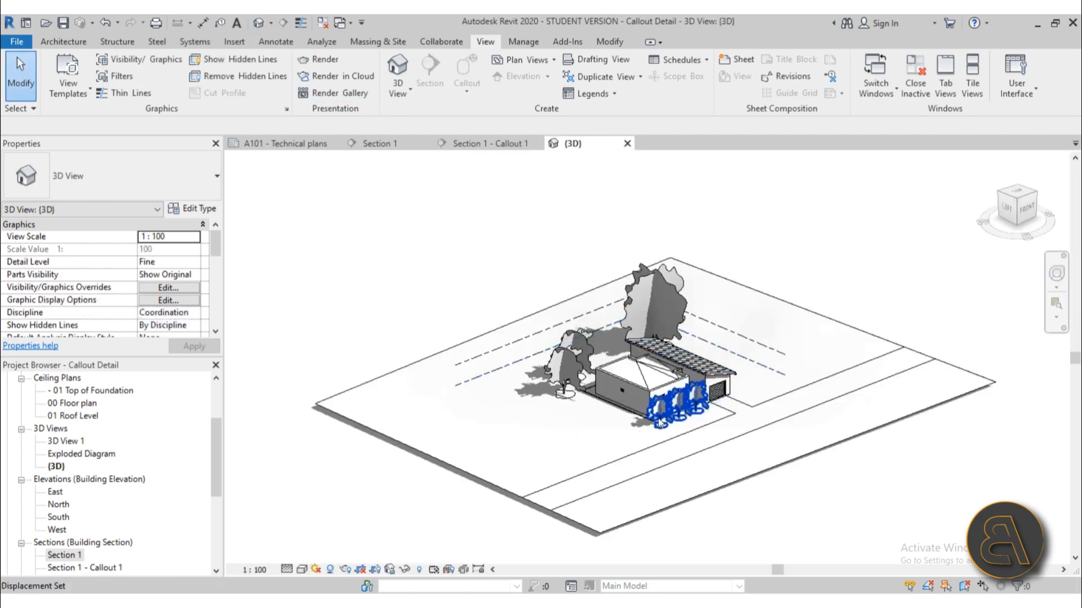
scroll(695, 418, "up", 3)
middle_click_drag(686, 481, 698, 363, "shift")
scroll(757, 411, "up", 3)
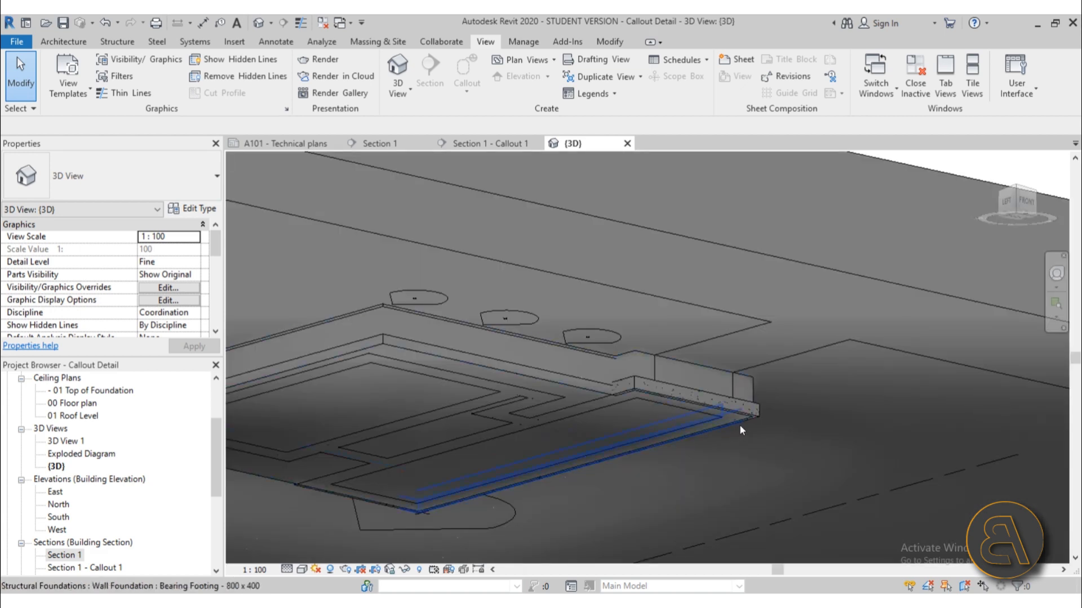
left_click(741, 424)
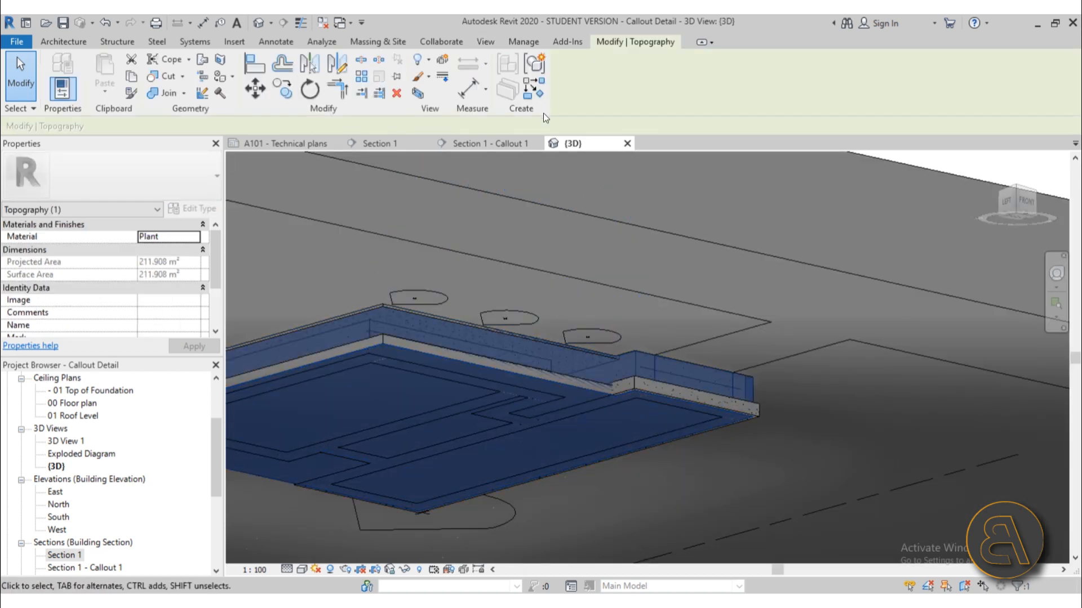
key("Escape")
key("Tab")
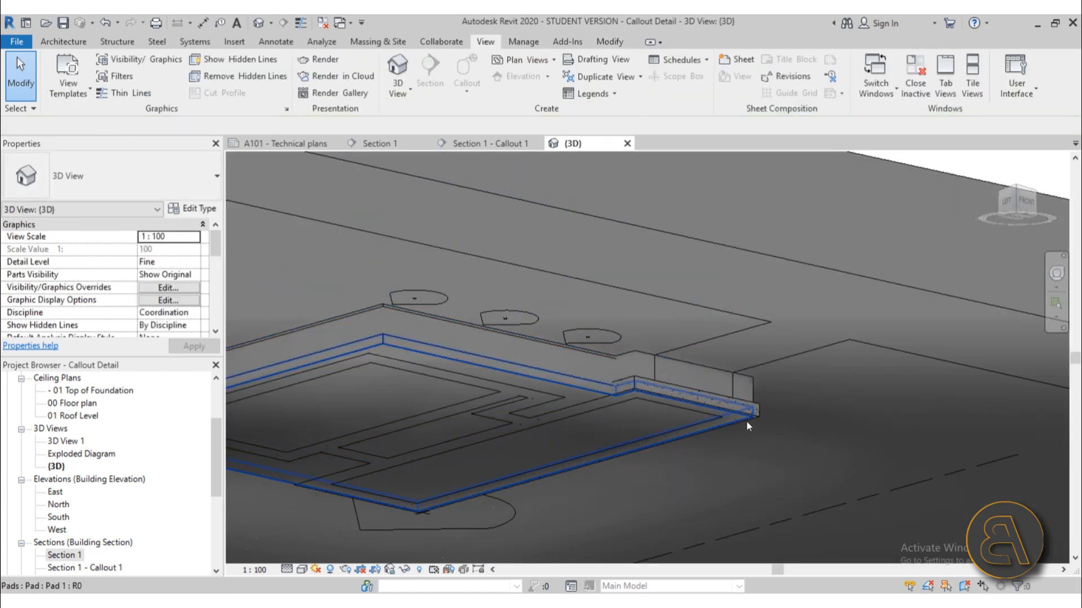
left_click(746, 420)
left_click(572, 85)
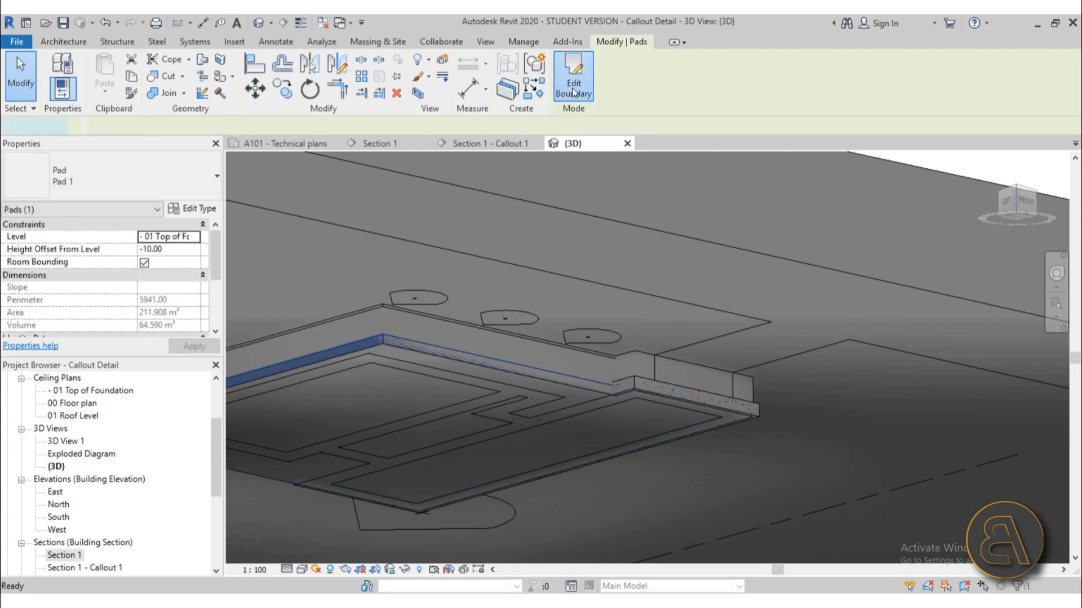
Step: Examine the pad's boundary sketch in the - 01 Top of Foundation ceiling plan
double_click(83, 392)
scroll(575, 387, "up", 2)
middle_click_drag(648, 398, 578, 366)
scroll(520, 270, "up", 2)
scroll(457, 270, "down", 3)
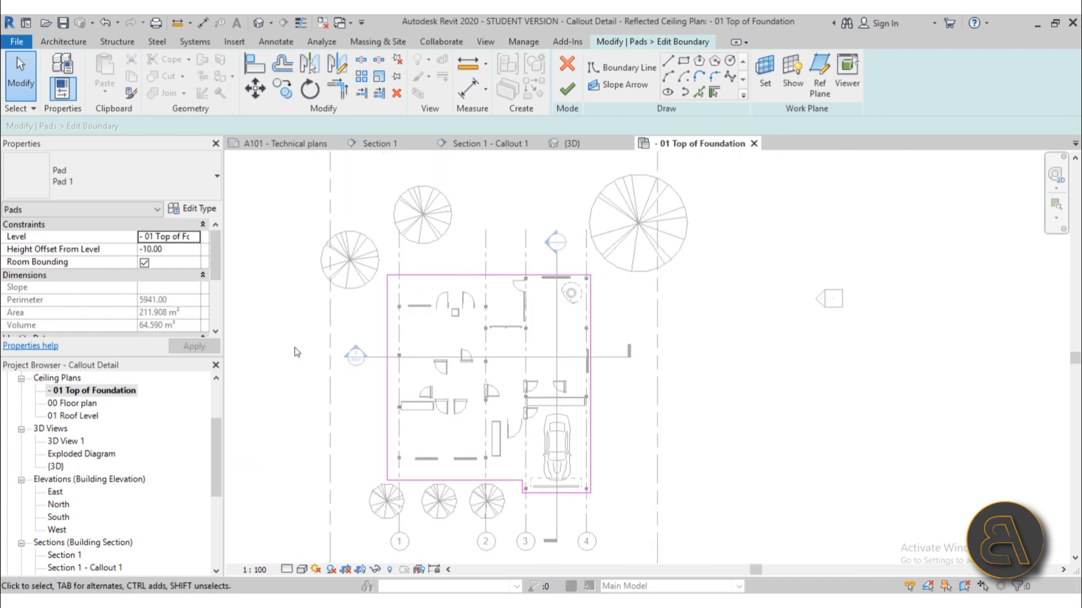
Step: In the 3D view, align the pad's side boundary line with the bearing footing's outer face and finish the boundary edit
left_click(258, 23)
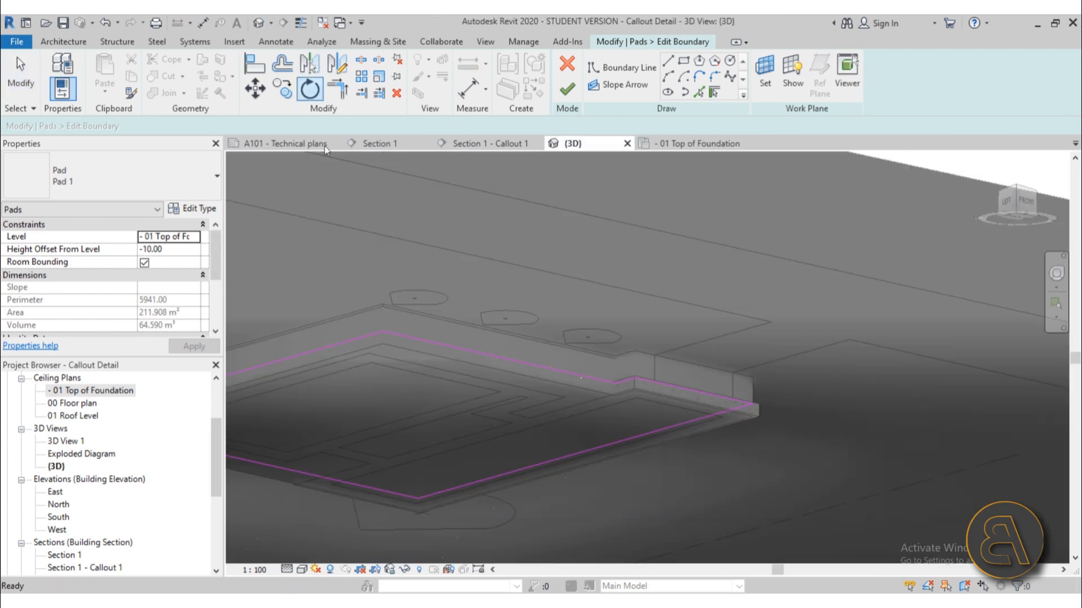
middle_click_drag(473, 363, 572, 398, "shift")
scroll(641, 330, "up", 3)
middle_click_drag(641, 330, 463, 322)
scroll(561, 356, "up", 3)
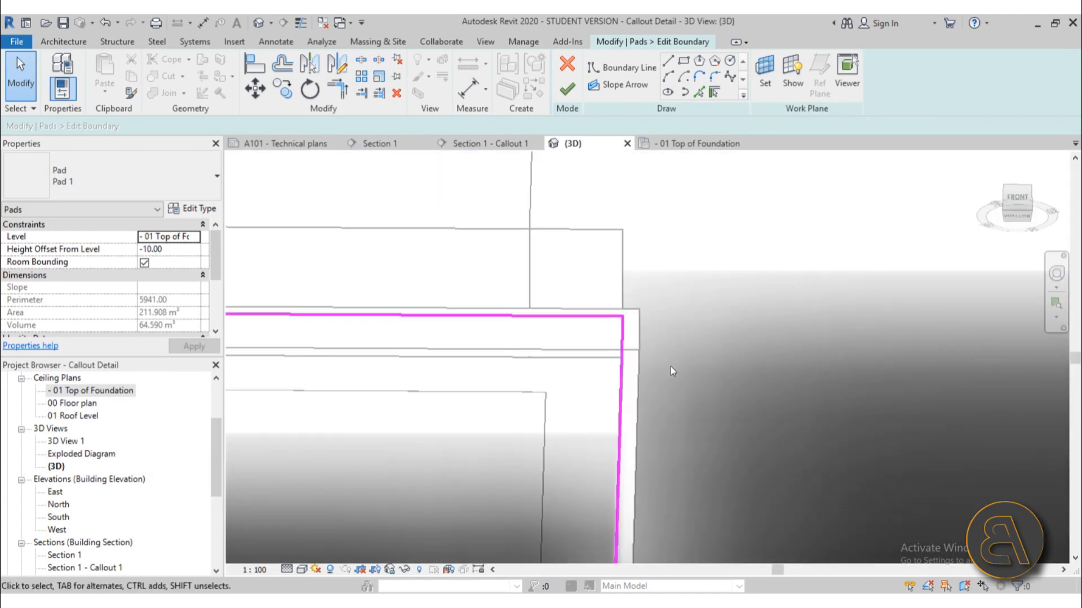
middle_click_drag(667, 364, 619, 343)
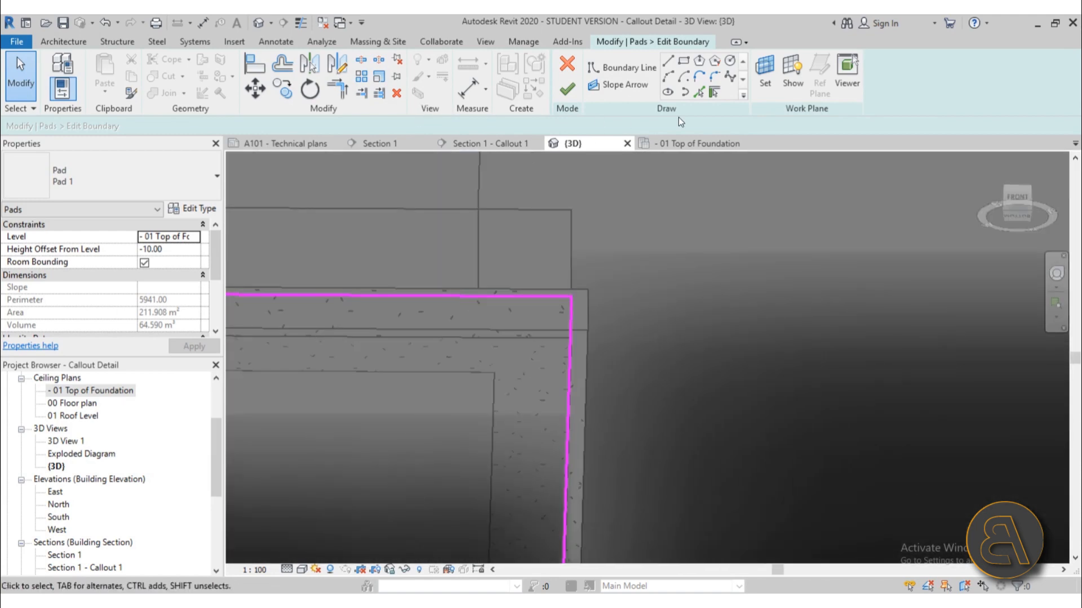
left_click(261, 69)
middle_click_drag(588, 340, 406, 321, "shift")
left_click(387, 327)
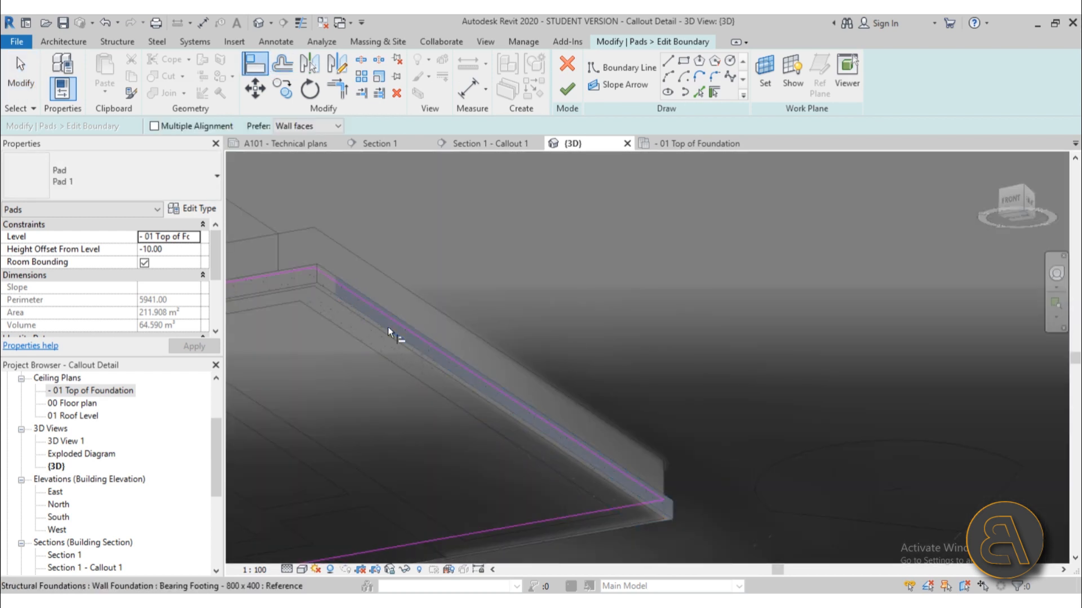
left_click(383, 316)
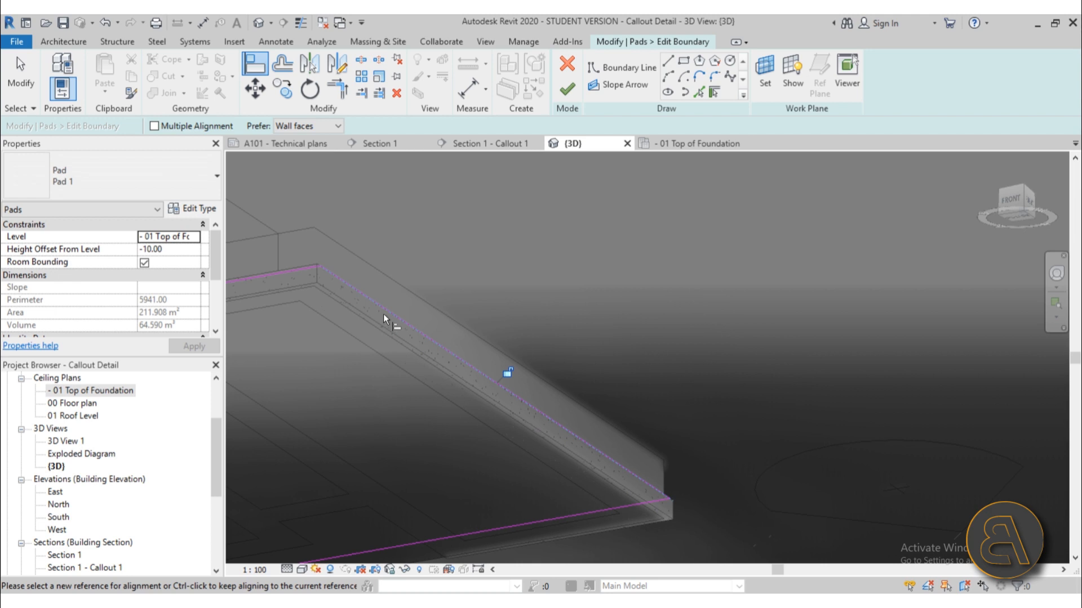
left_click(567, 90)
left_click(323, 320)
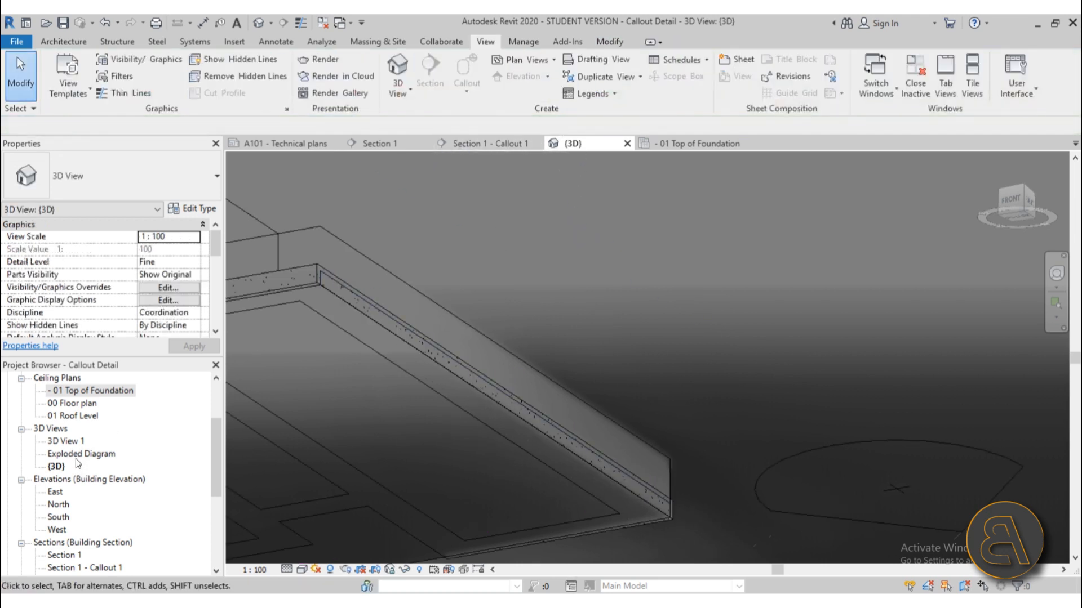
Step: Return to the Section 1 - Callout 1 view and check the topography cut line against the footing's outer edge
scroll(76, 488, "down", 1)
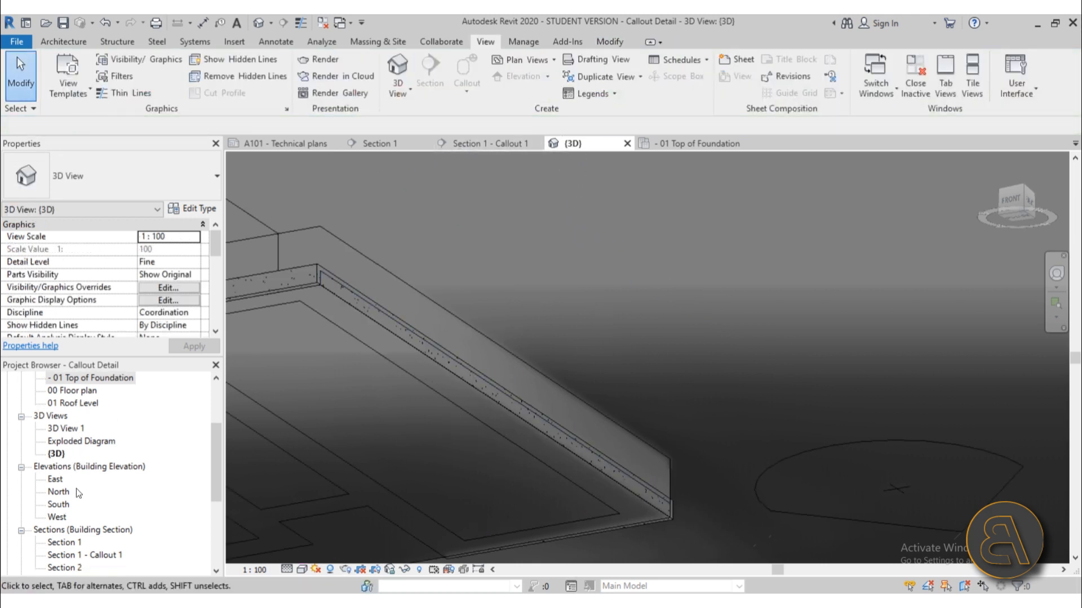
scroll(76, 492, "down", 2)
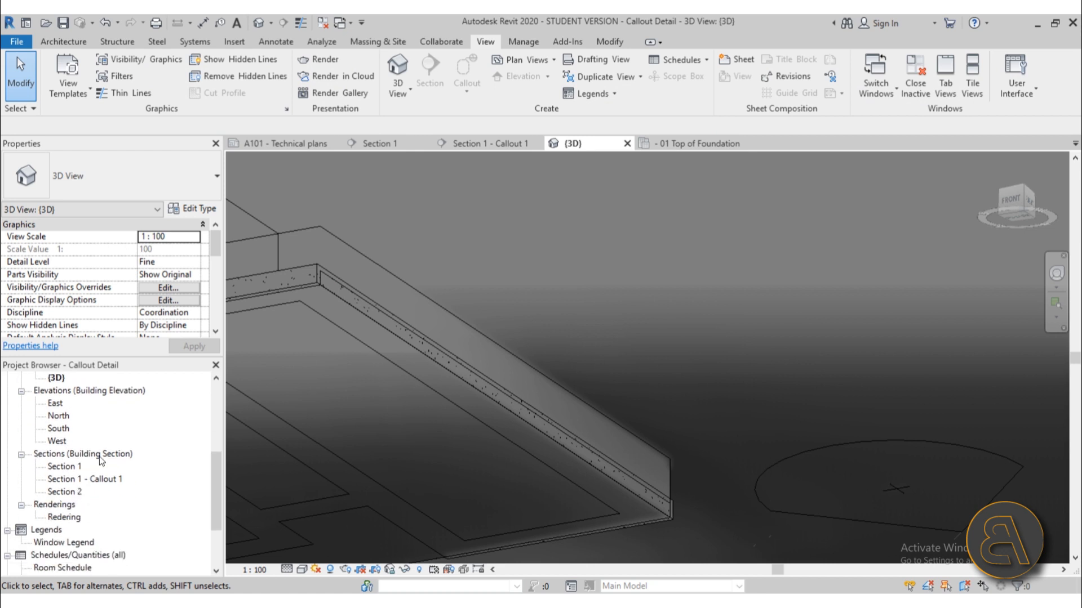
double_click(96, 480)
scroll(511, 350, "up", 4)
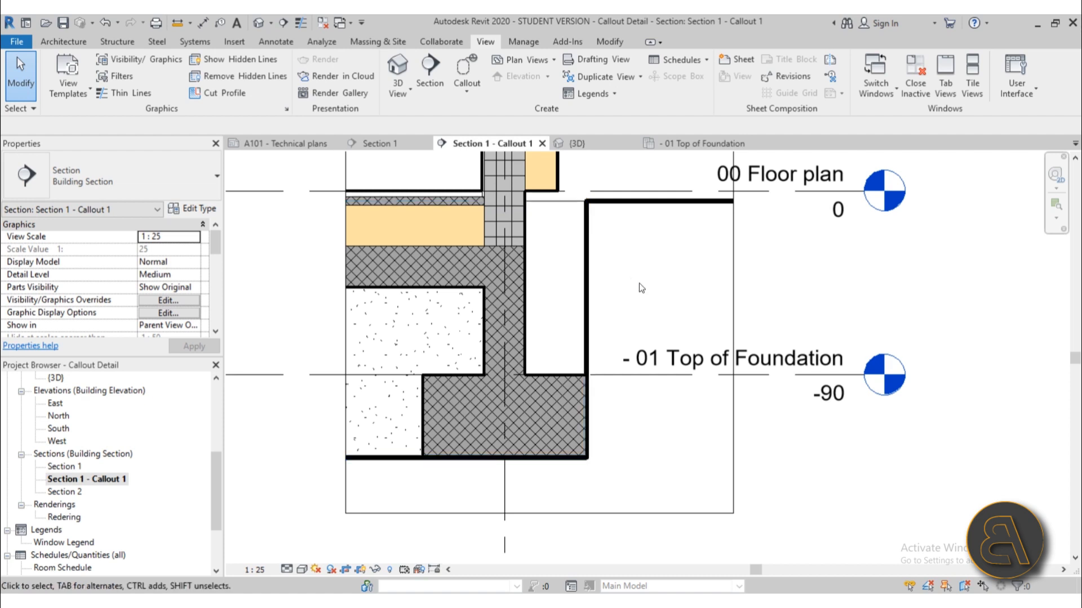
scroll(648, 287, "down", 2)
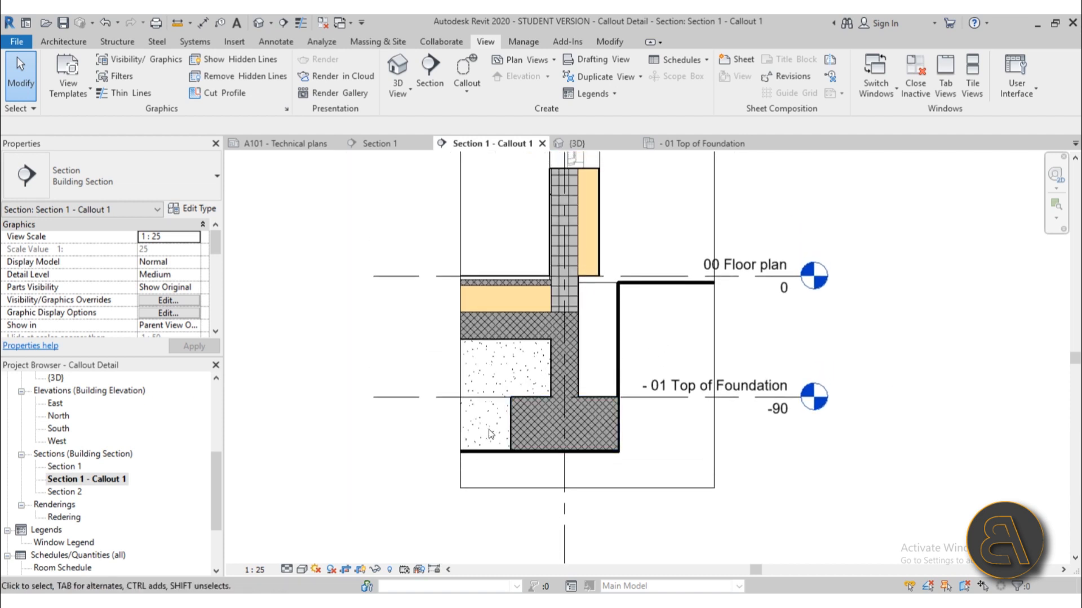
scroll(626, 282, "up", 1)
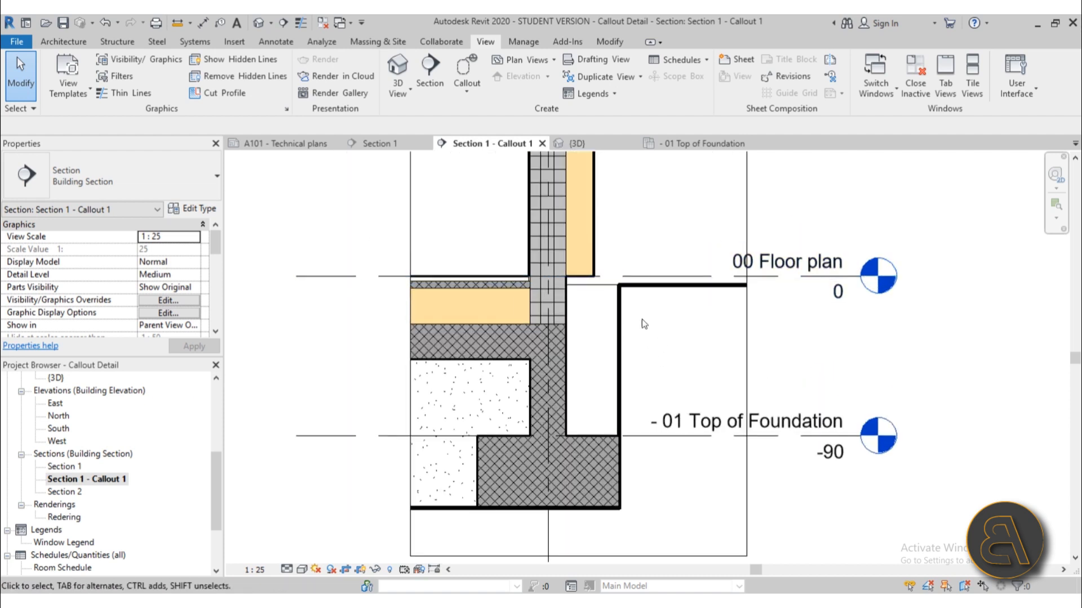
Step: Examine the whole callout from the roof eave past the window down to the foundation
scroll(642, 330, "down", 2)
middle_click_drag(644, 340, 620, 379)
scroll(590, 355, "down", 2)
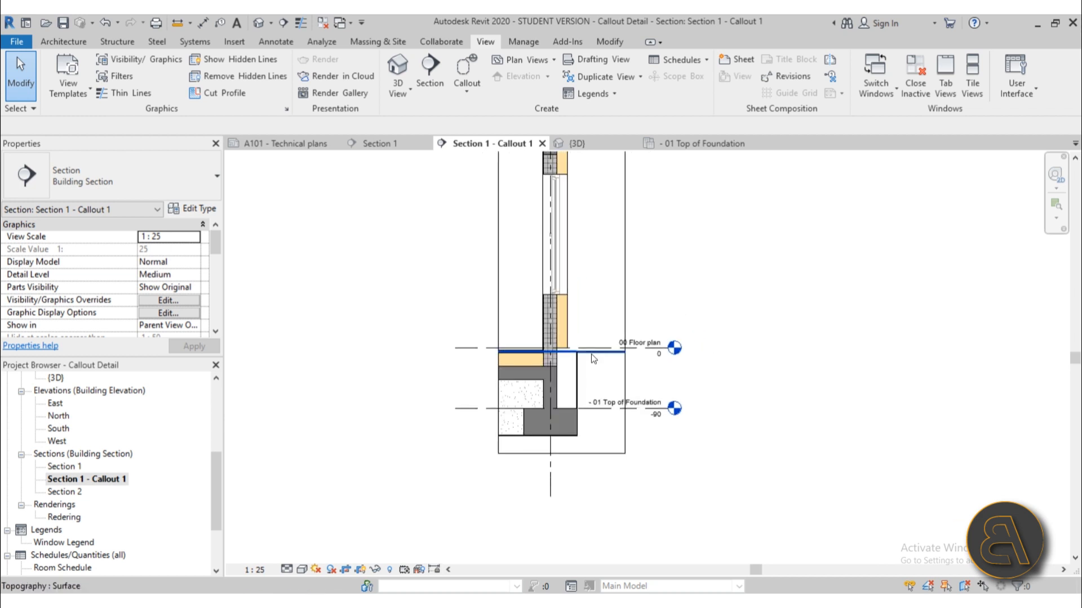
middle_click_drag(593, 303, 552, 389)
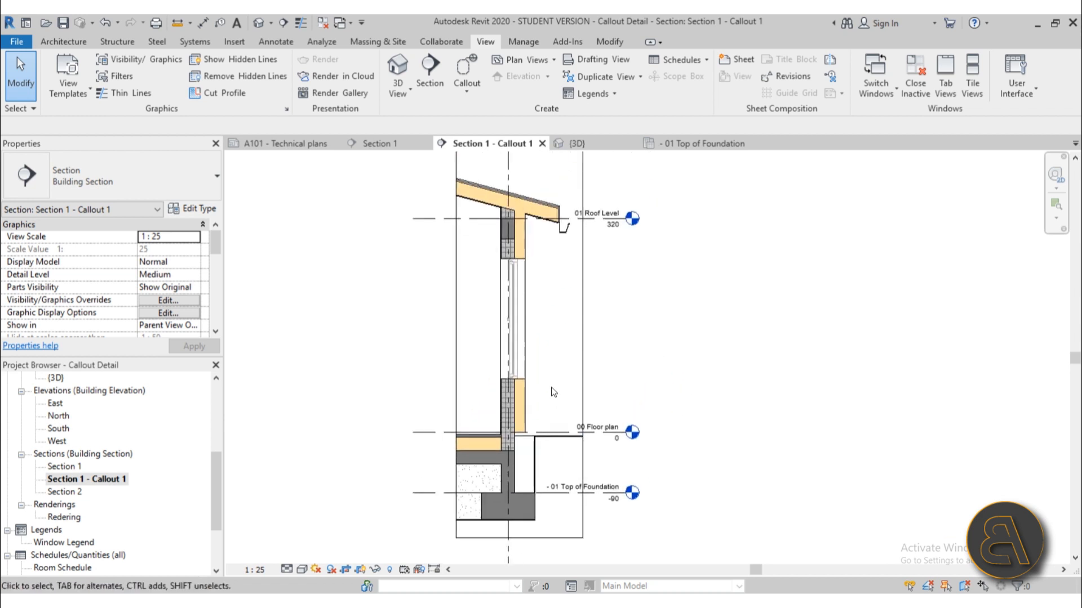
scroll(520, 275, "up", 3)
scroll(615, 298, "up", 1)
middle_click_drag(594, 295, 511, 258)
scroll(576, 295, "down", 2)
mouse_move(506, 373)
middle_mouse_down()
mouse_move(517, 382)
mouse_move(500, 382)
middle_mouse_up()
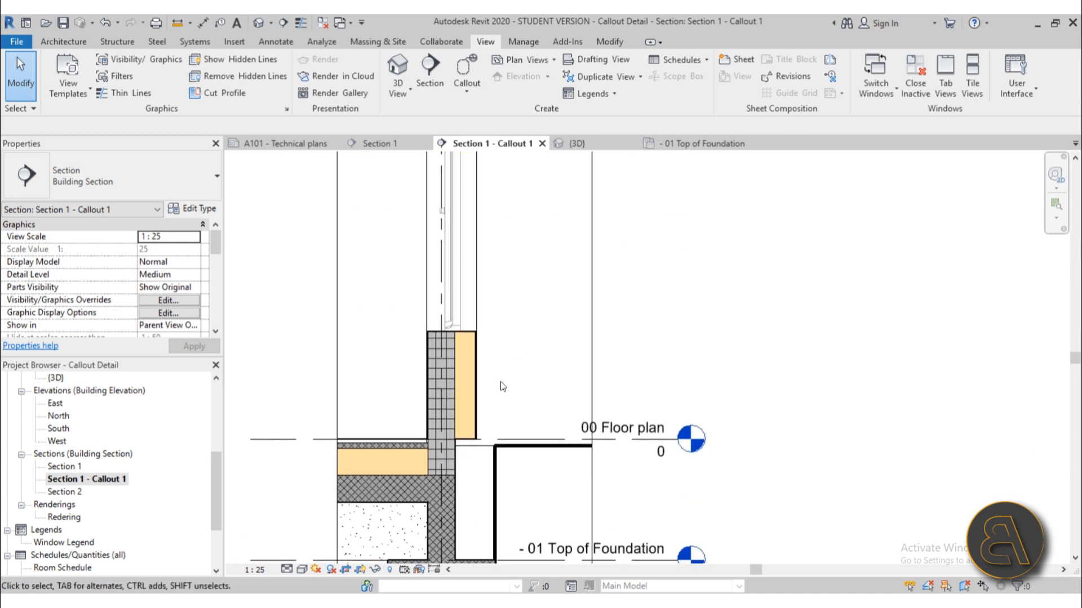
scroll(507, 388, "up", 3)
scroll(544, 400, "down", 4)
scroll(472, 367, "up", 3)
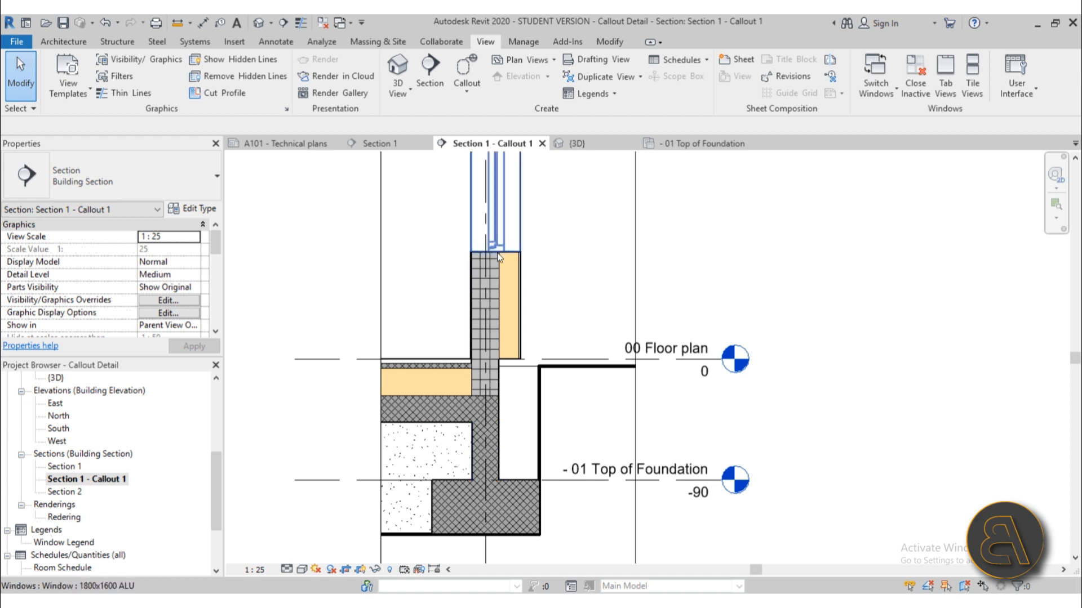
middle_click_drag(534, 308, 535, 329)
middle_click_drag(500, 399, 501, 385)
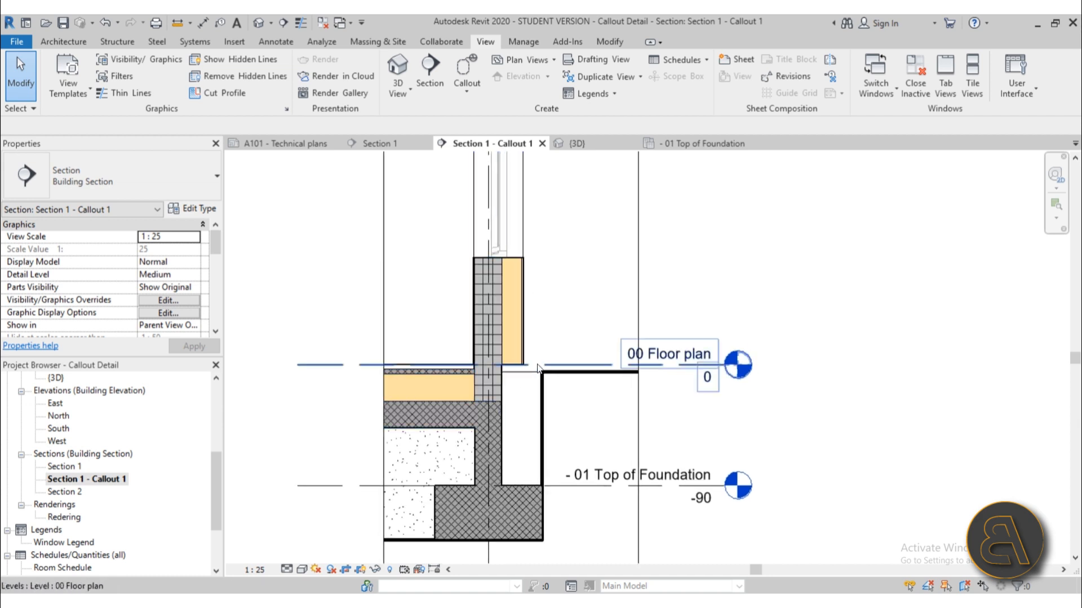
Step: Examine the junction of exterior wall, insulation, floor slab and foundation wall at the 00 Floor plan level
scroll(481, 435, "up", 5)
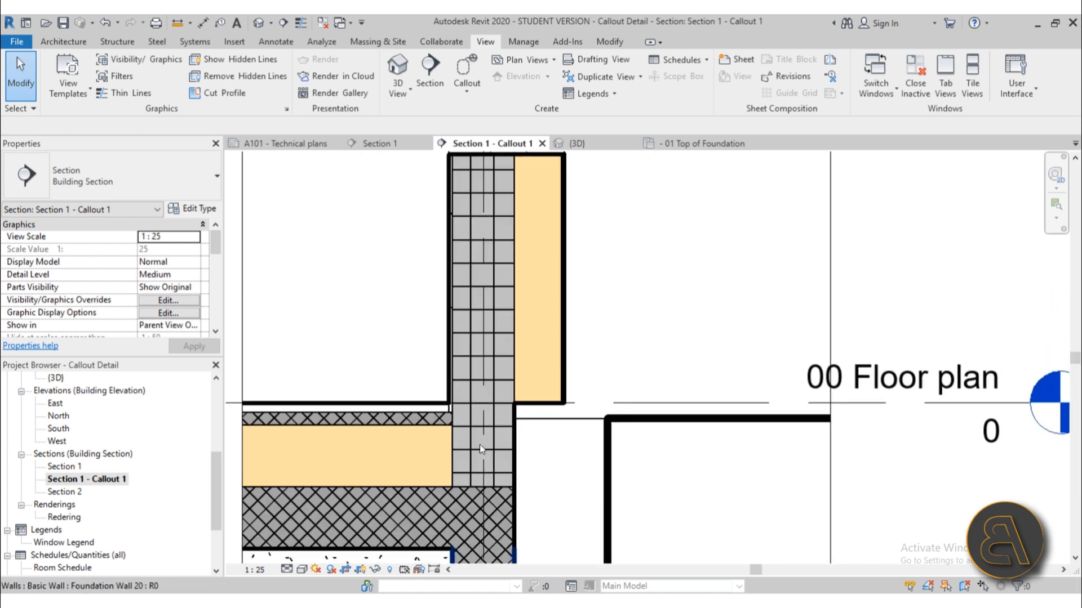
scroll(488, 488, "down", 1)
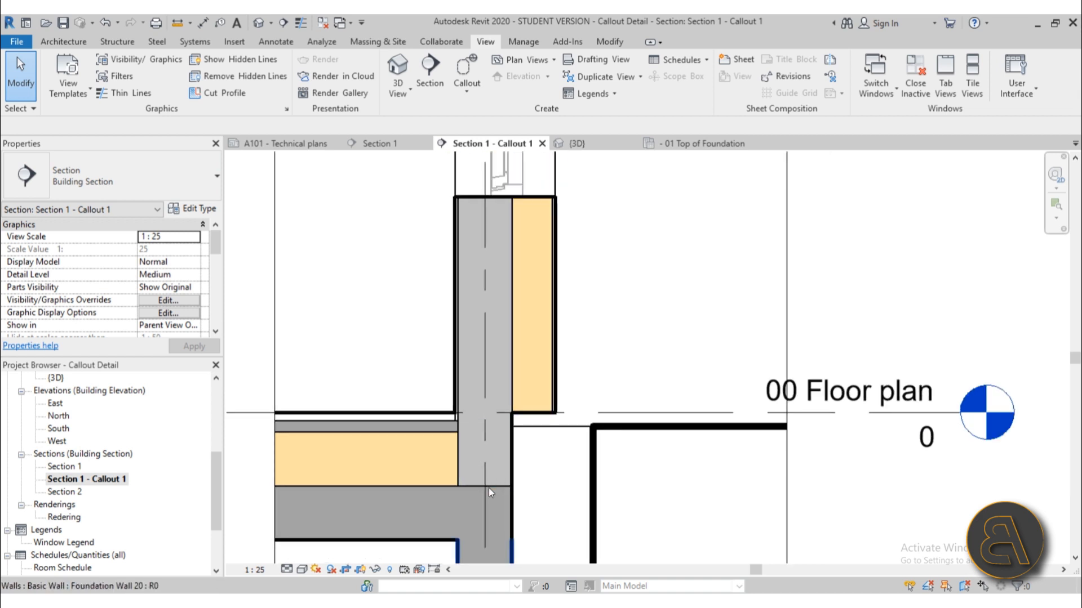
left_click(512, 410)
key("Escape")
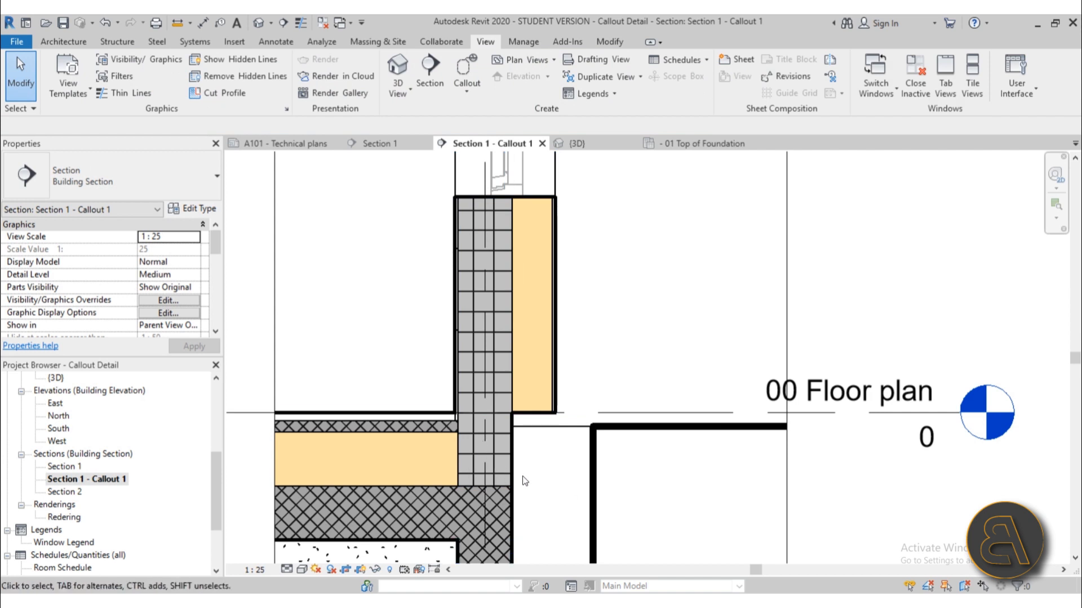
middle_click_drag(481, 445, 464, 435)
scroll(458, 430, "up", 3)
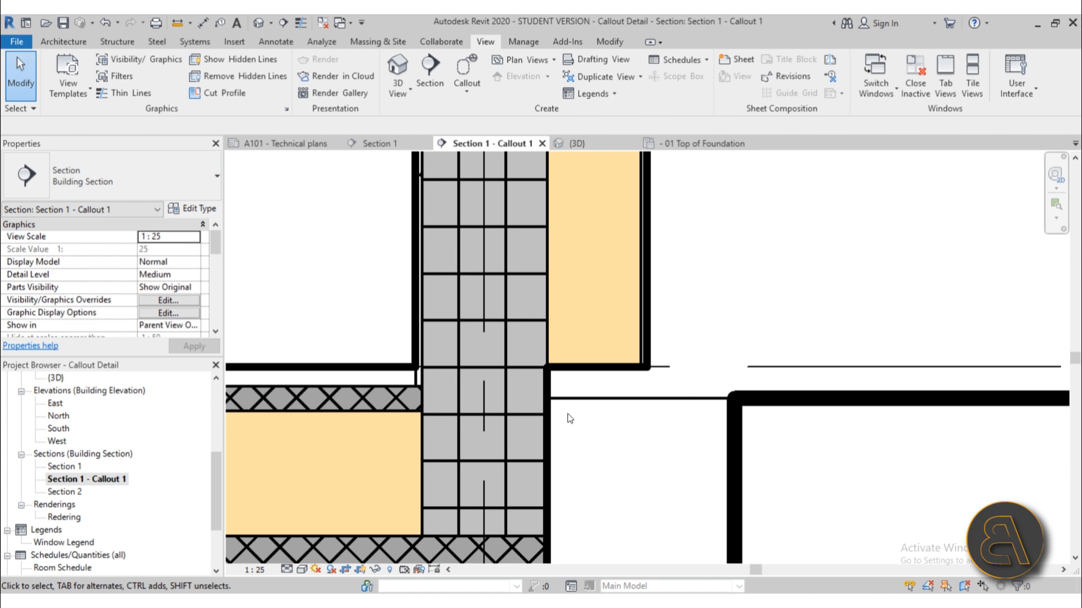
scroll(466, 429, "down", 2)
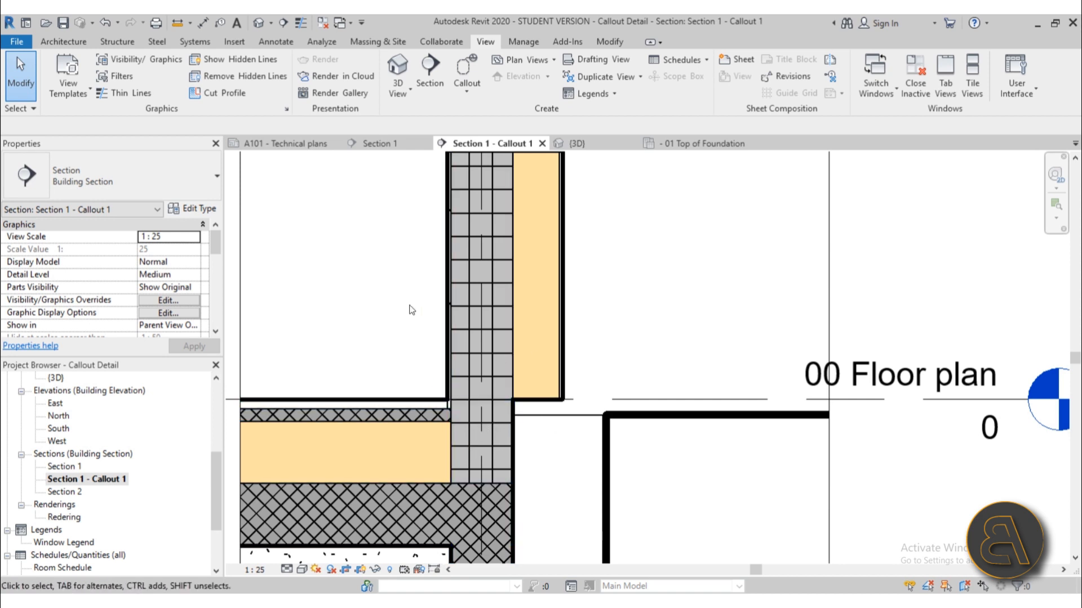
scroll(456, 322, "down", 3)
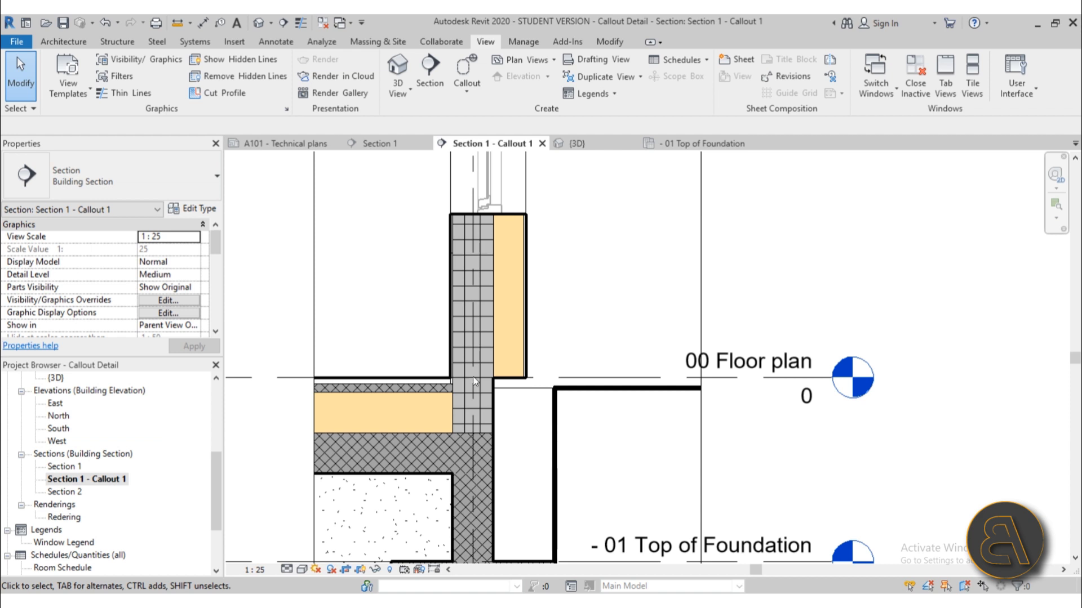
Step: Start placing a detail component, review the loaded types, and open the family library at the Detail Items folder
left_click(282, 46)
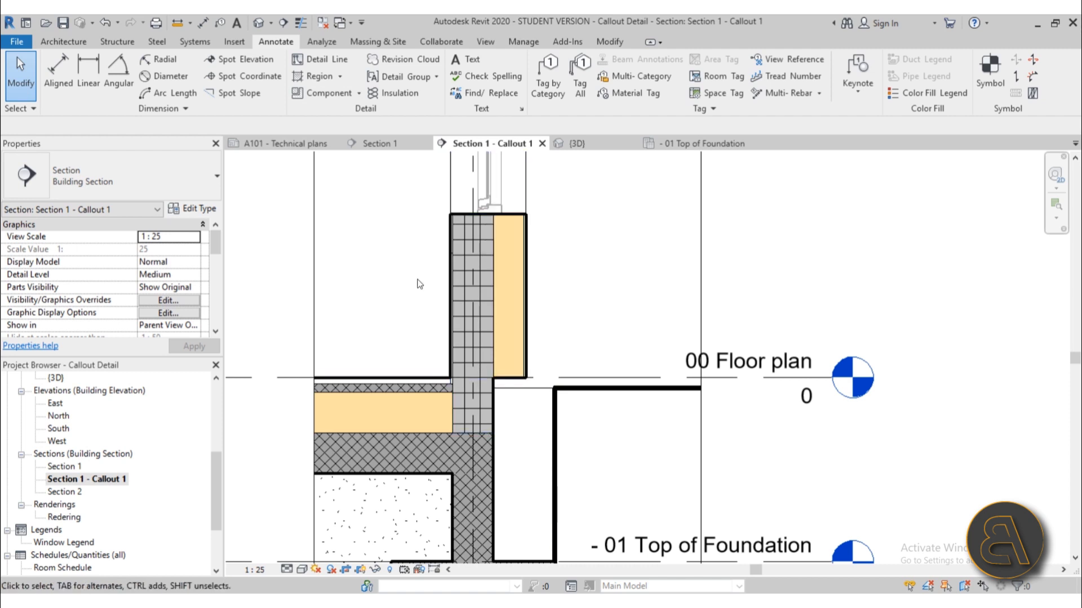
left_click(322, 96)
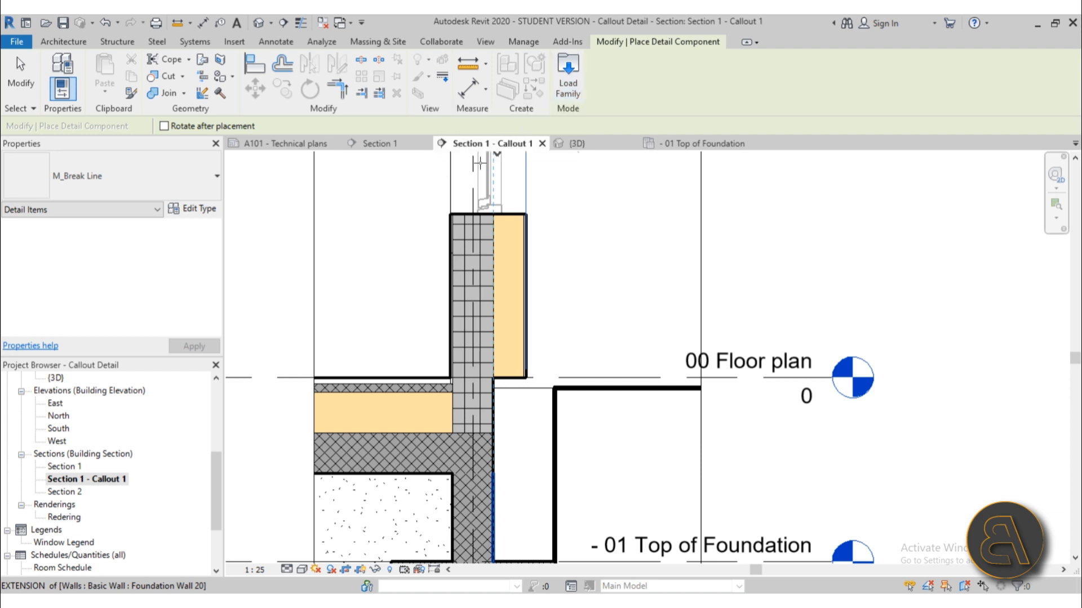
left_click(134, 195)
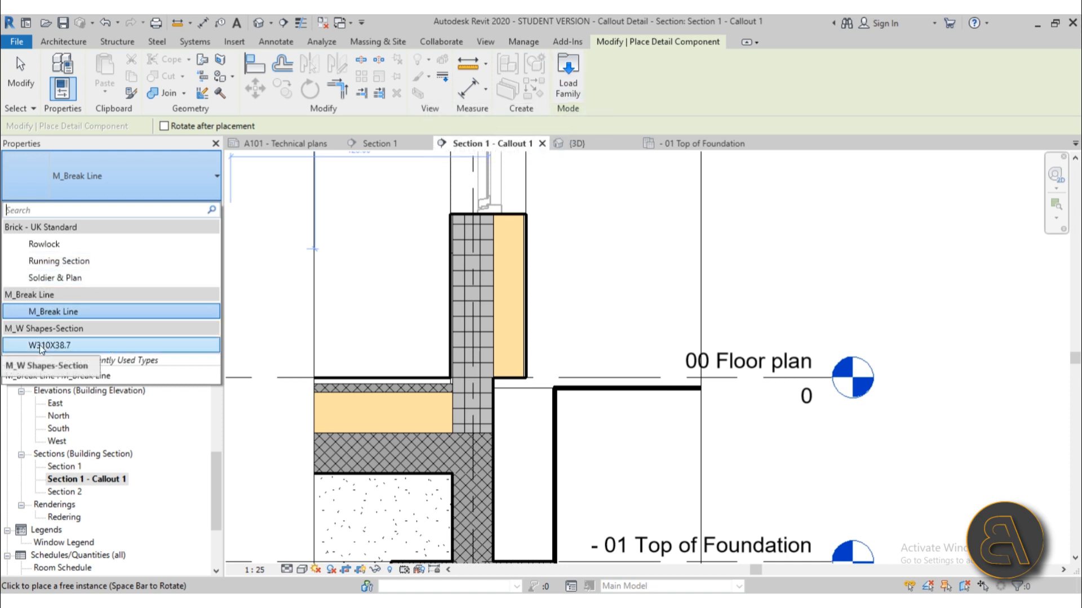
left_click(563, 98)
left_click(736, 146)
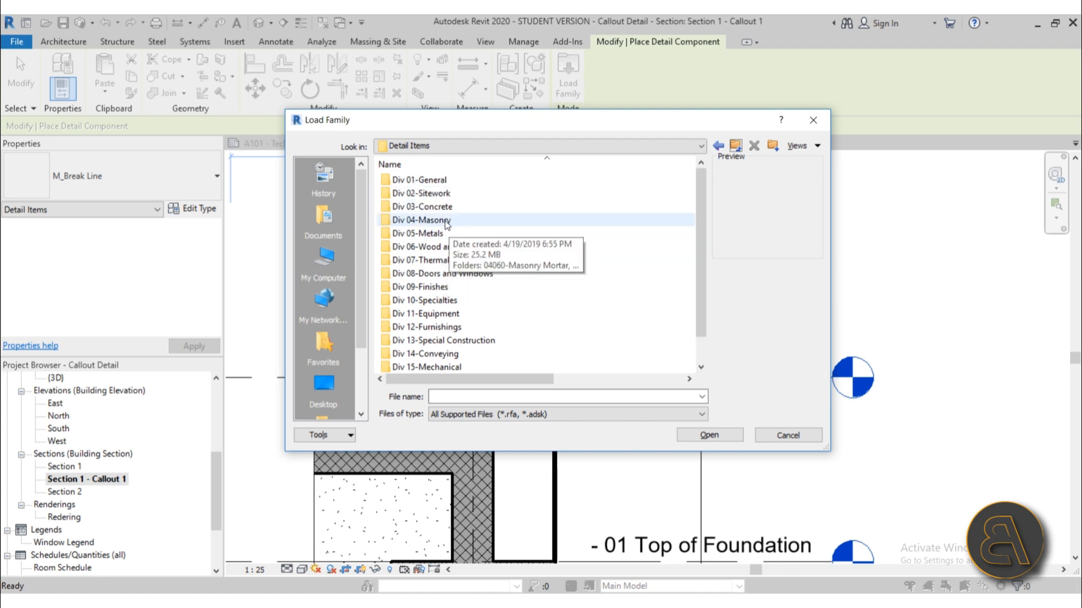
Step: Browse to Div 04-Masonry, 04220-Concrete Masonry Units, in the family library and preview the M_CMU-3 Core-Section family
double_click(446, 221)
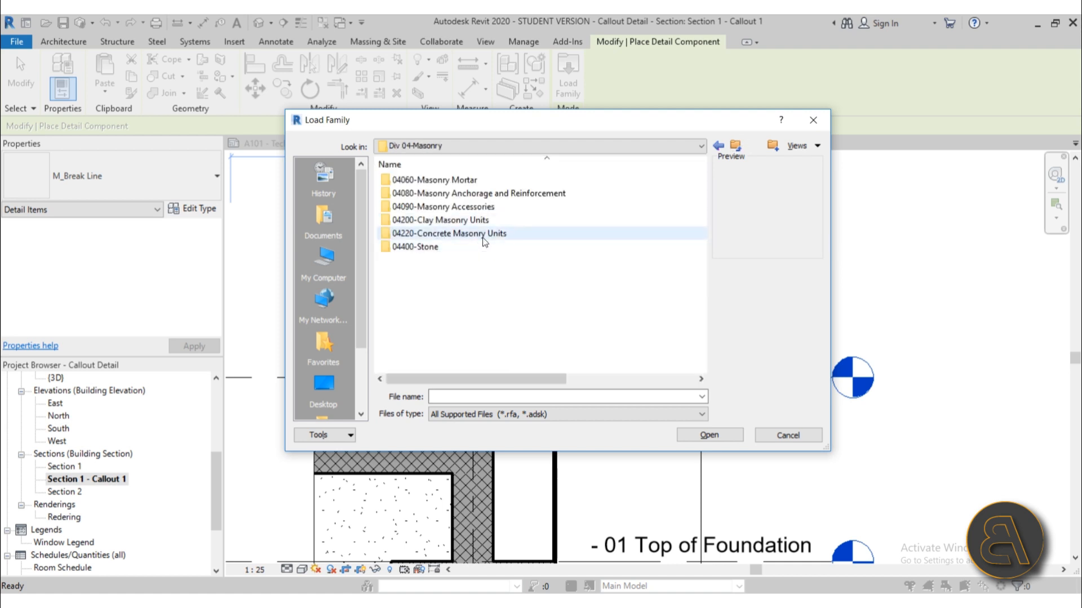
double_click(448, 233)
scroll(483, 241, "down", 2)
scroll(467, 239, "up", 1)
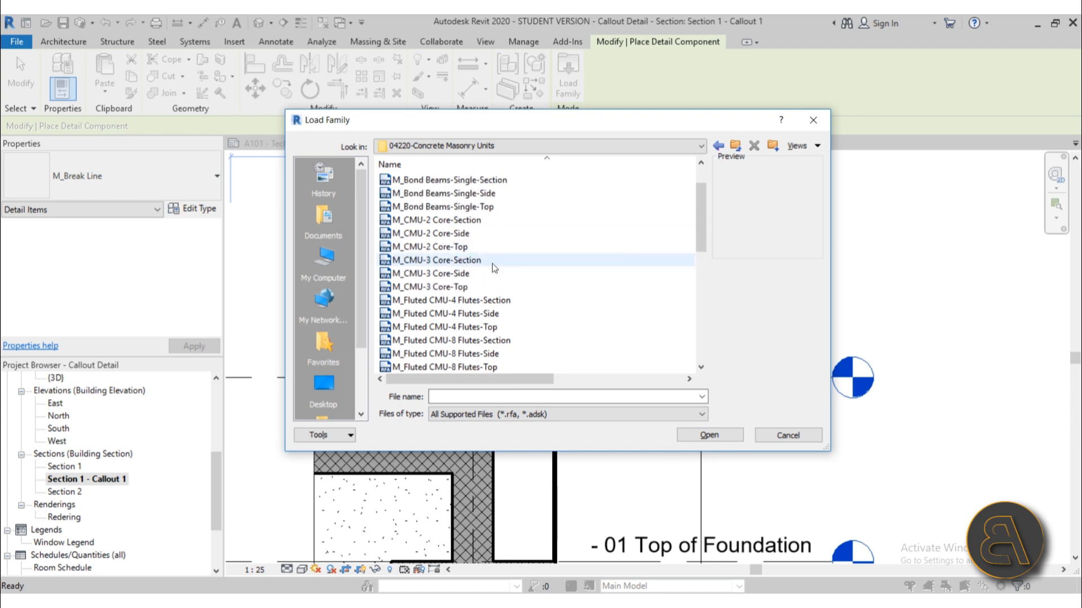
left_click(456, 233)
left_click(458, 261)
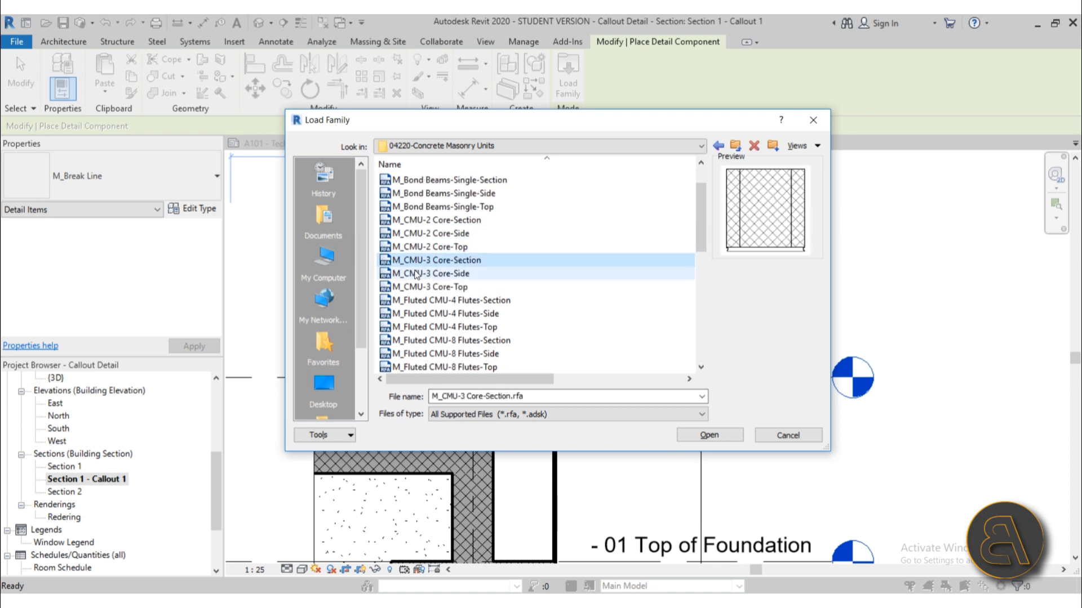
Step: Compare the previews of the CMU-2 and CMU-3 core families and load M_CMU-3 Core-Section
left_click_drag(610, 123, 437, 90)
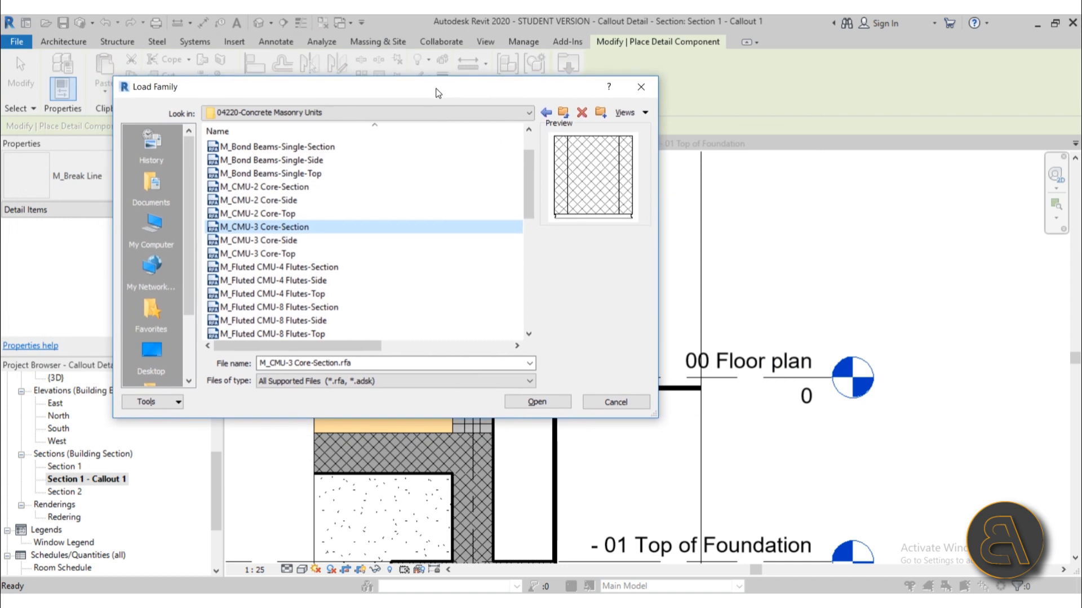
left_click(258, 214)
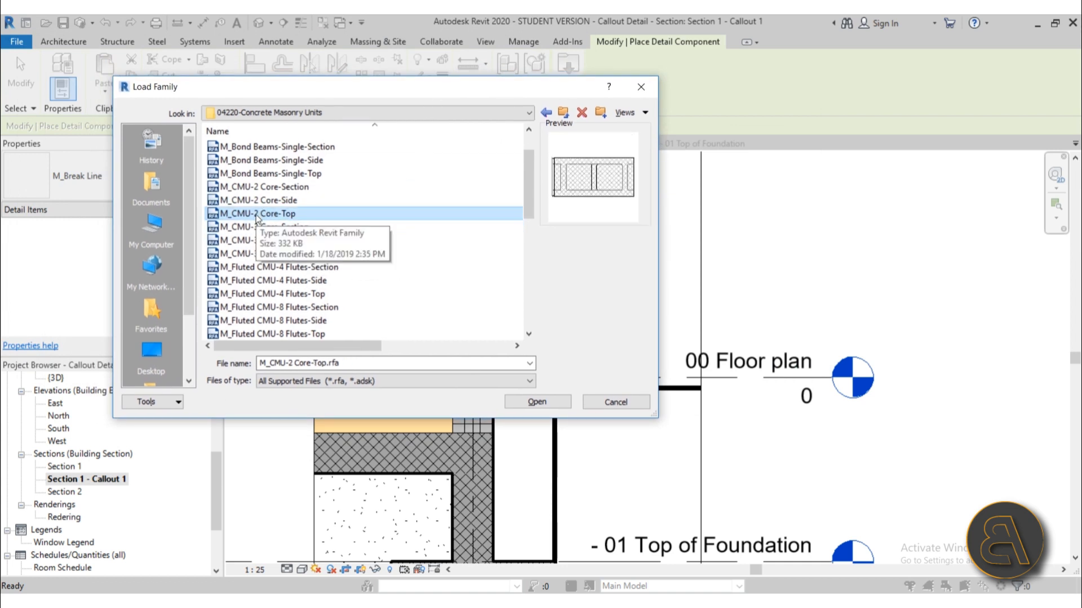
left_click(249, 228)
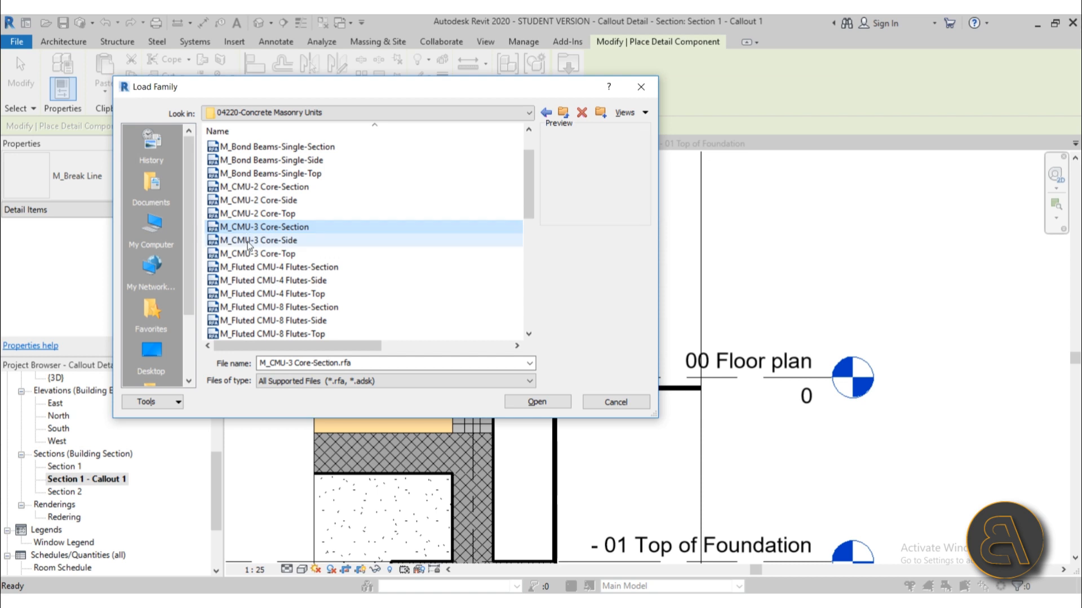
left_click(248, 240)
left_click(252, 255)
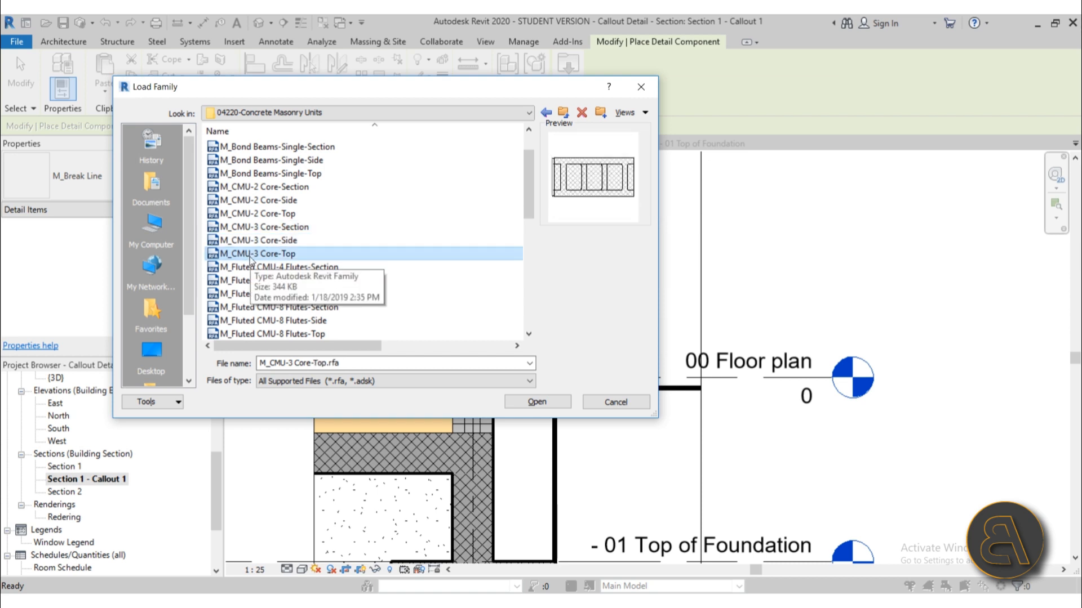
left_click(262, 230)
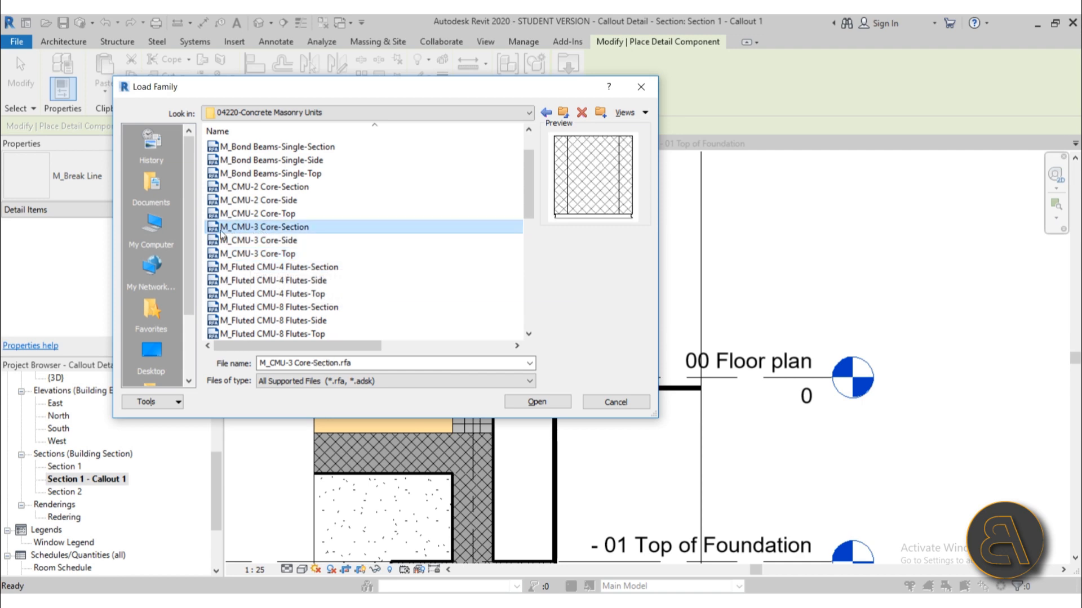
left_click(531, 401)
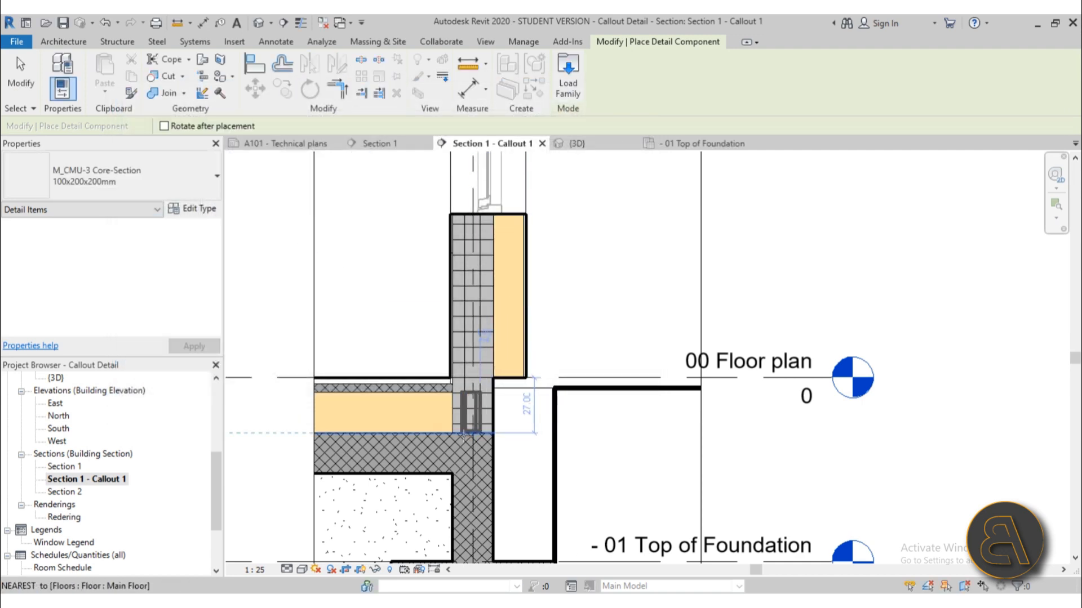
Step: Place an M_CMU-3 Core-Section block of type 200x200x200mm at the base of the exterior wall, directly on the main floor slab
scroll(463, 434, "up", 4)
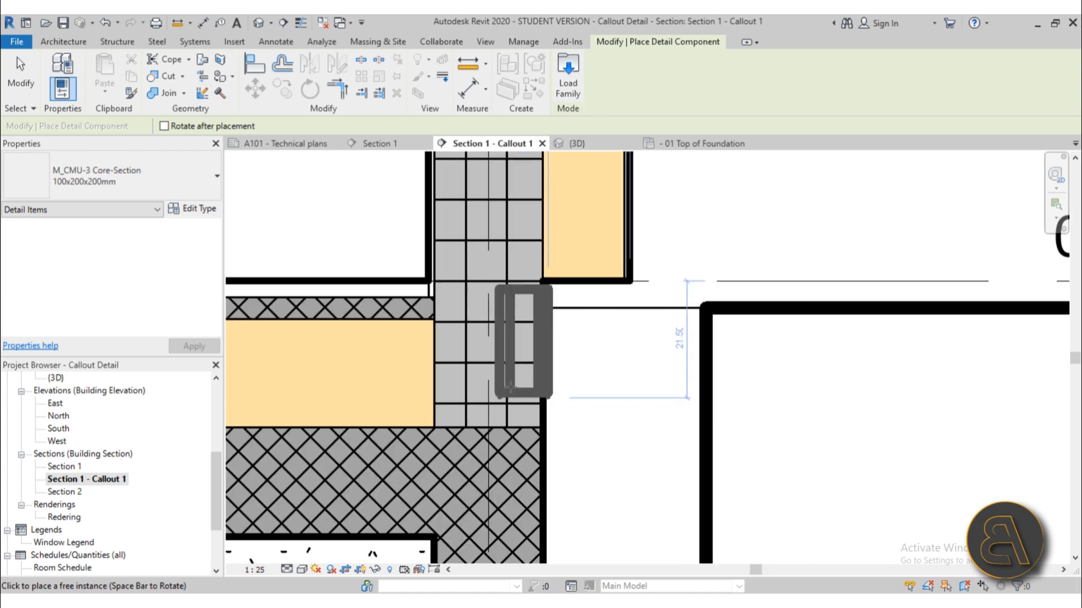
left_click(85, 169)
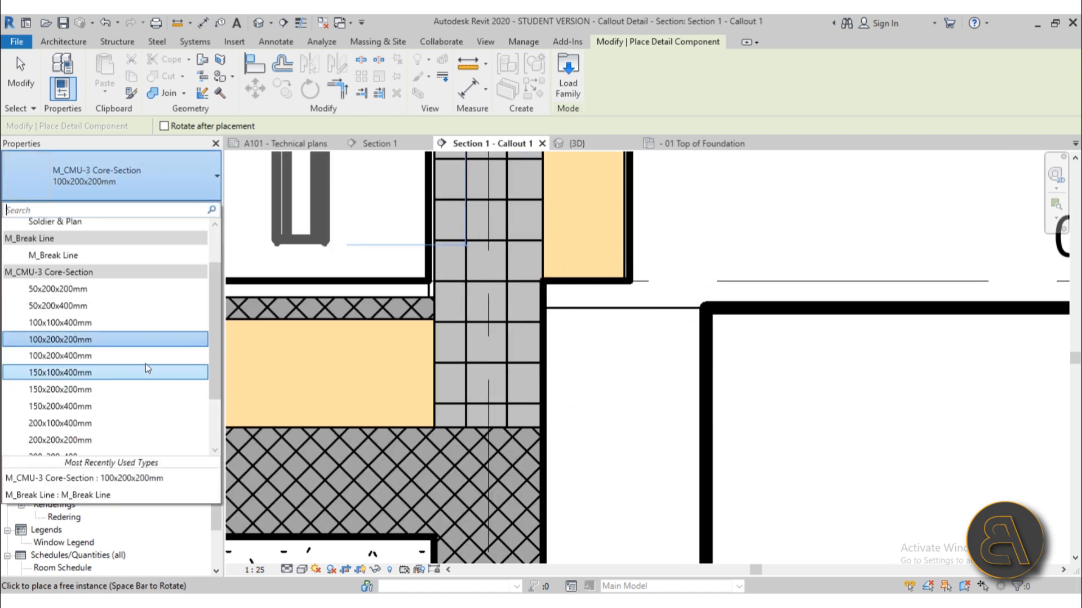
scroll(145, 363, "down", 2)
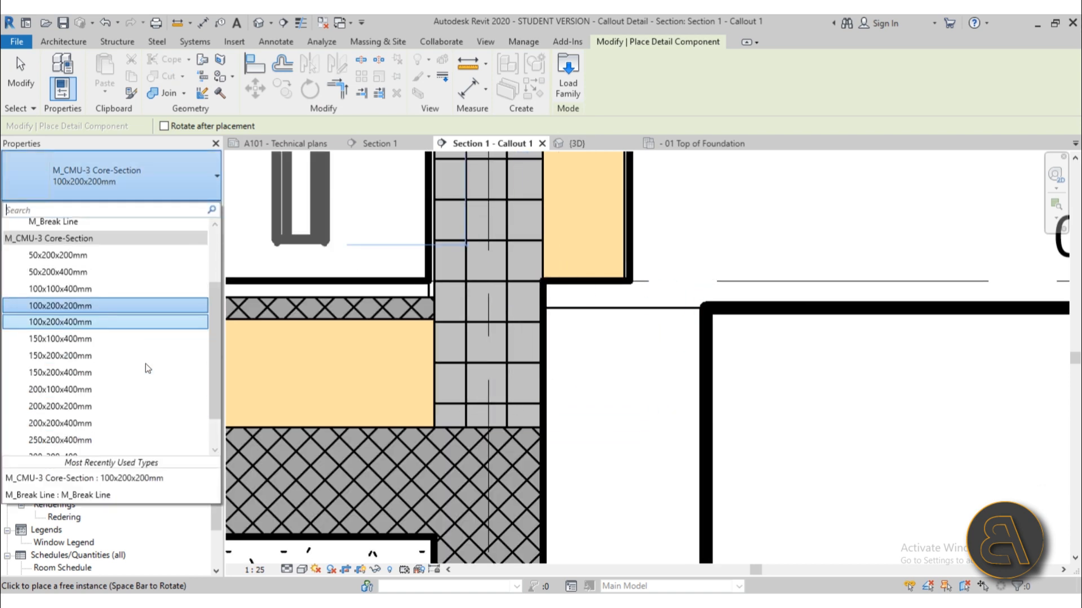
left_click(110, 407)
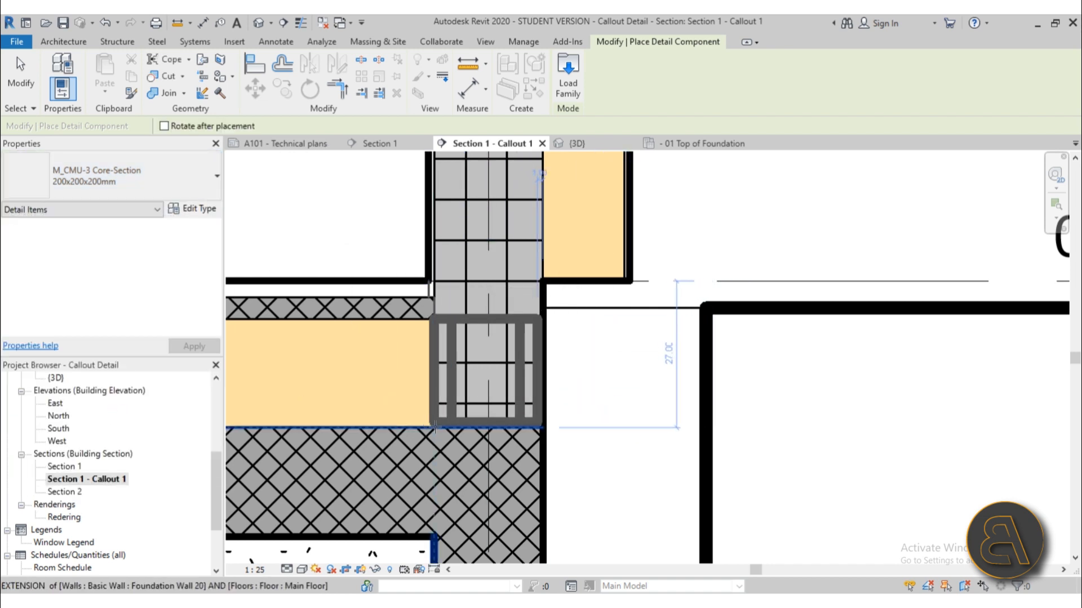
scroll(433, 426, "up", 4)
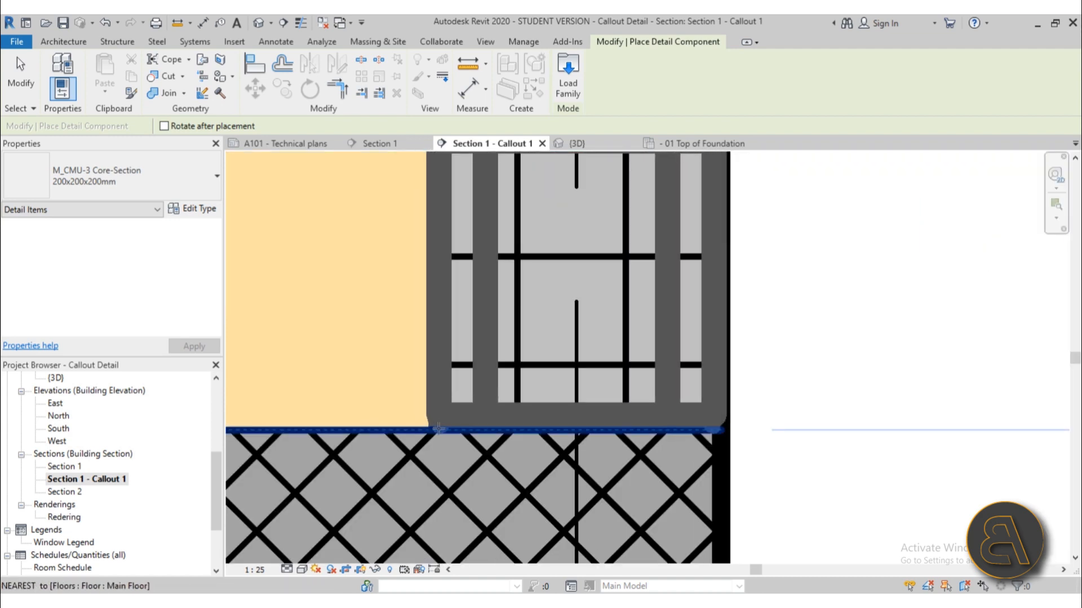
left_click(433, 427)
key("Escape")
key("Escape")
scroll(489, 291, "down", 3)
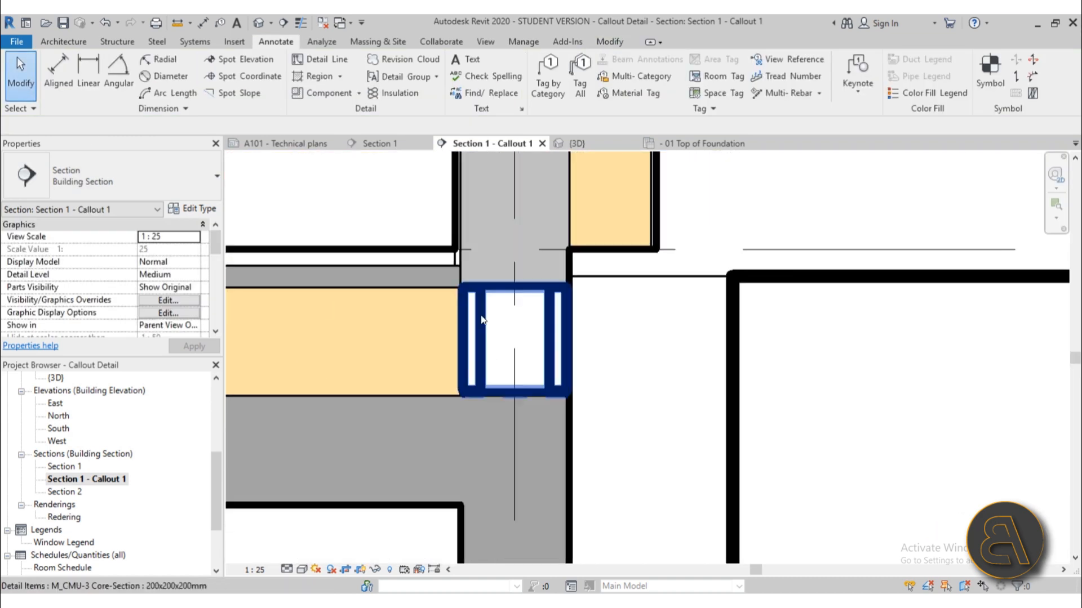
Step: Set the callout view's scale to 1:10
scroll(465, 338, "down", 2)
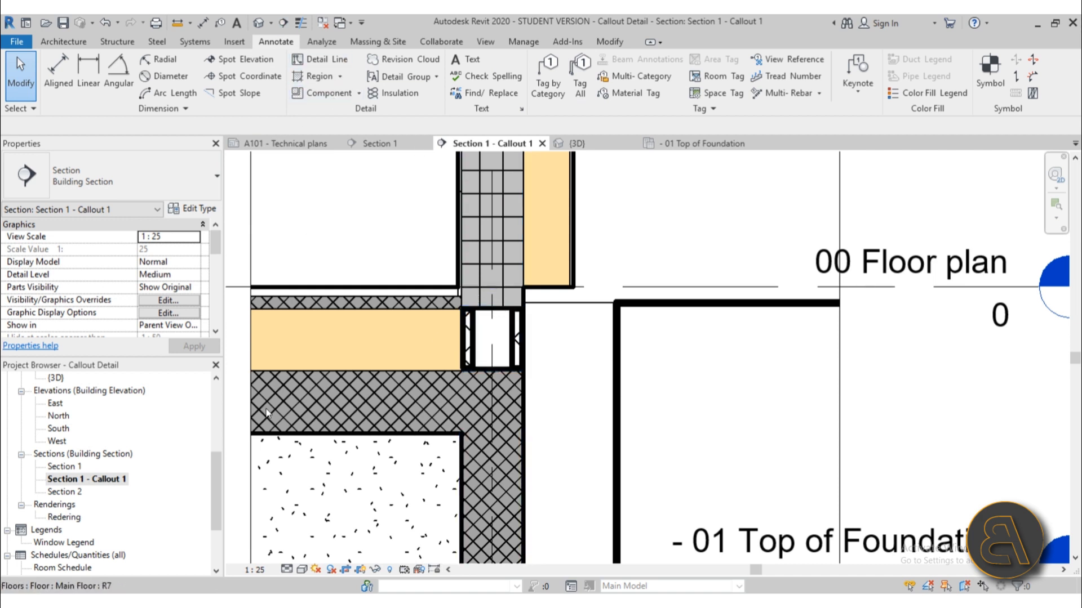
left_click(260, 569)
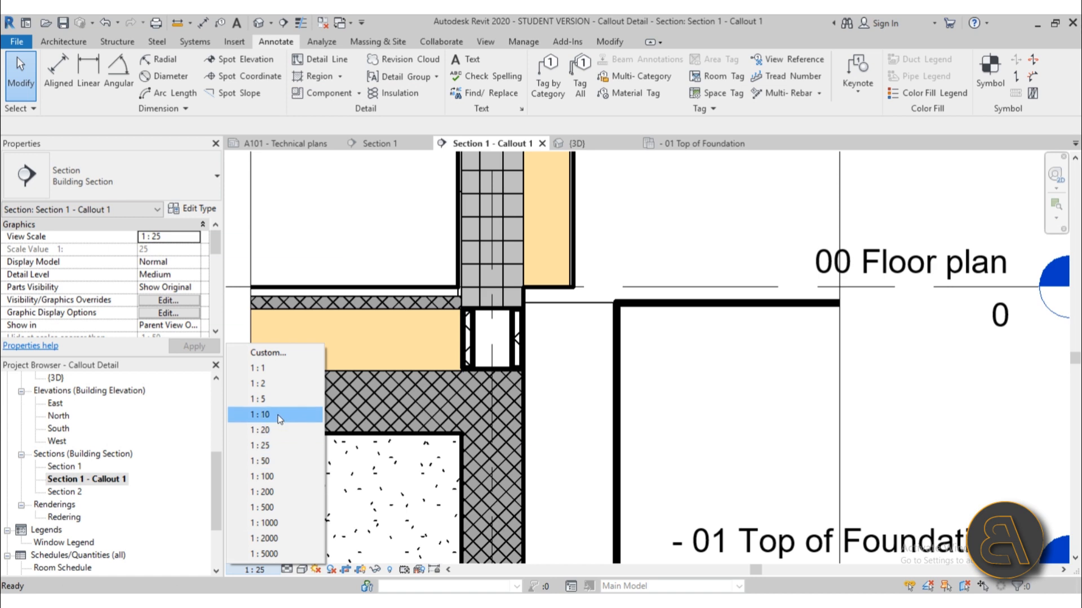
left_click(276, 415)
scroll(545, 373, "up", 3)
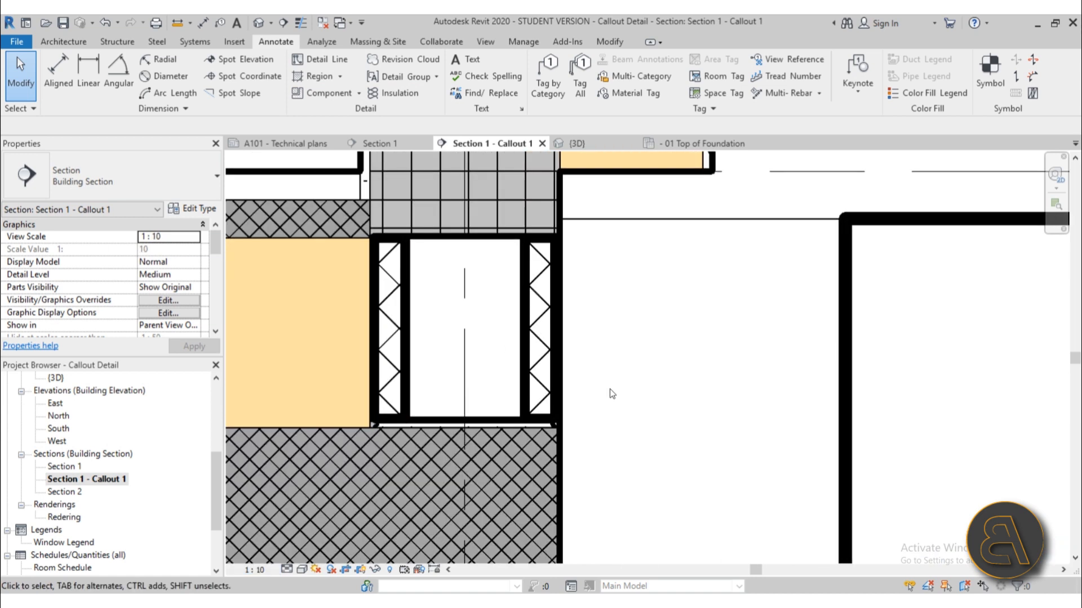
Step: Try a 1:5 scale for the callout, check how the block displays, and return the view to 1:10
left_click(445, 424)
left_click(255, 569)
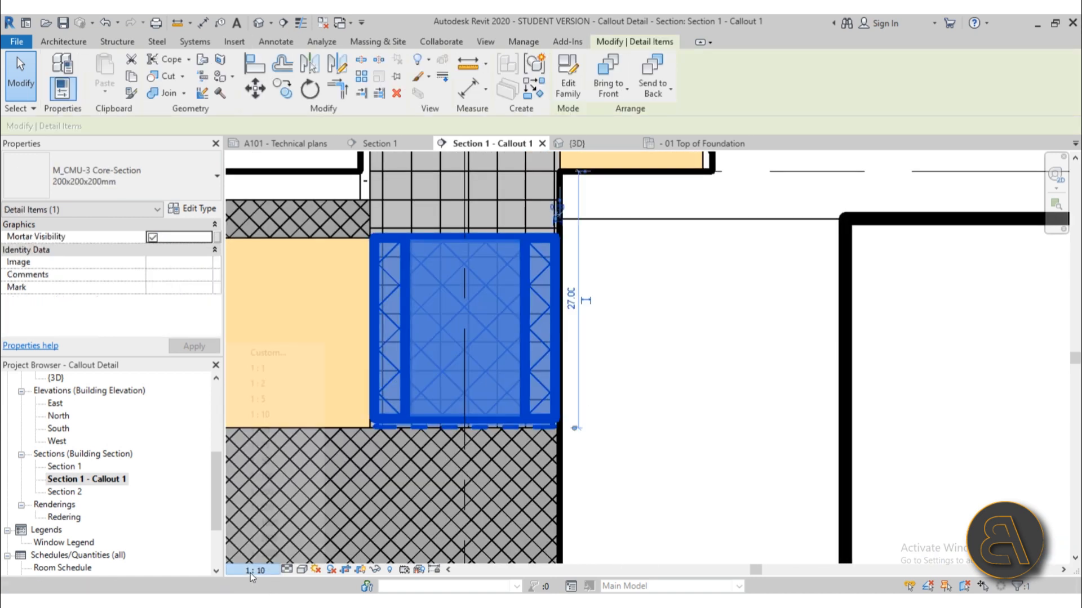
left_click(261, 399)
left_click(708, 400)
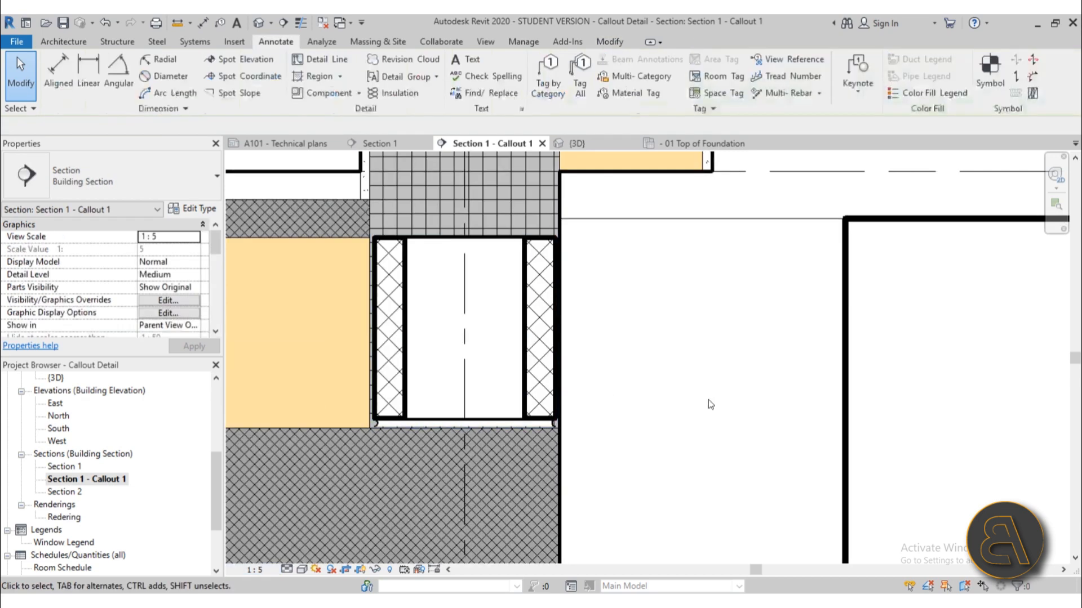
scroll(606, 406, "down", 3)
scroll(644, 442, "up", 6)
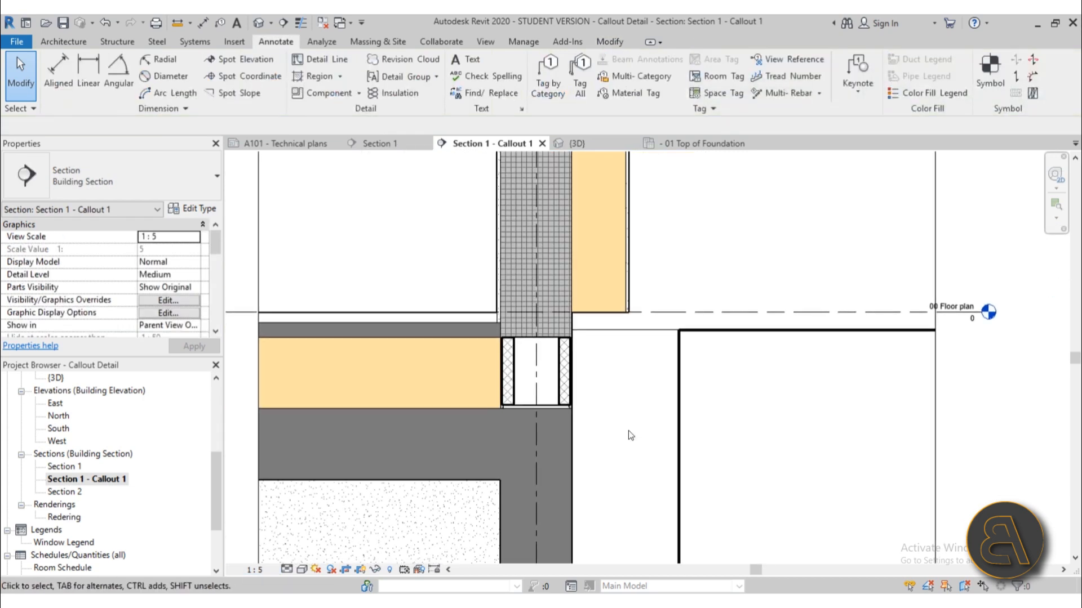
scroll(336, 348, "up", 1)
left_click(502, 396)
scroll(436, 410, "down", 4)
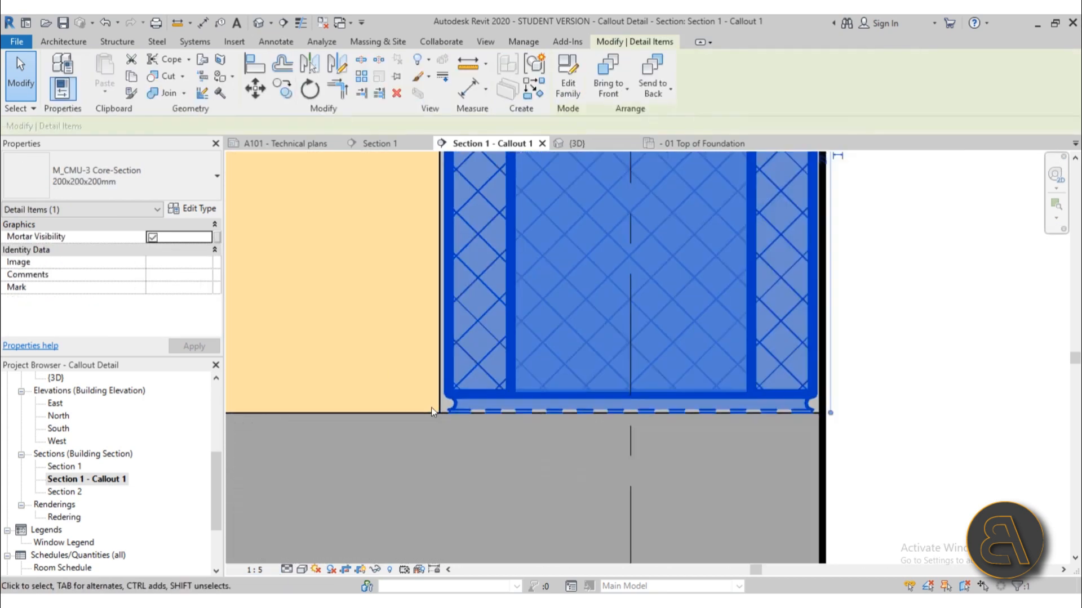
middle_click_drag(401, 408, 379, 440)
left_click(255, 569)
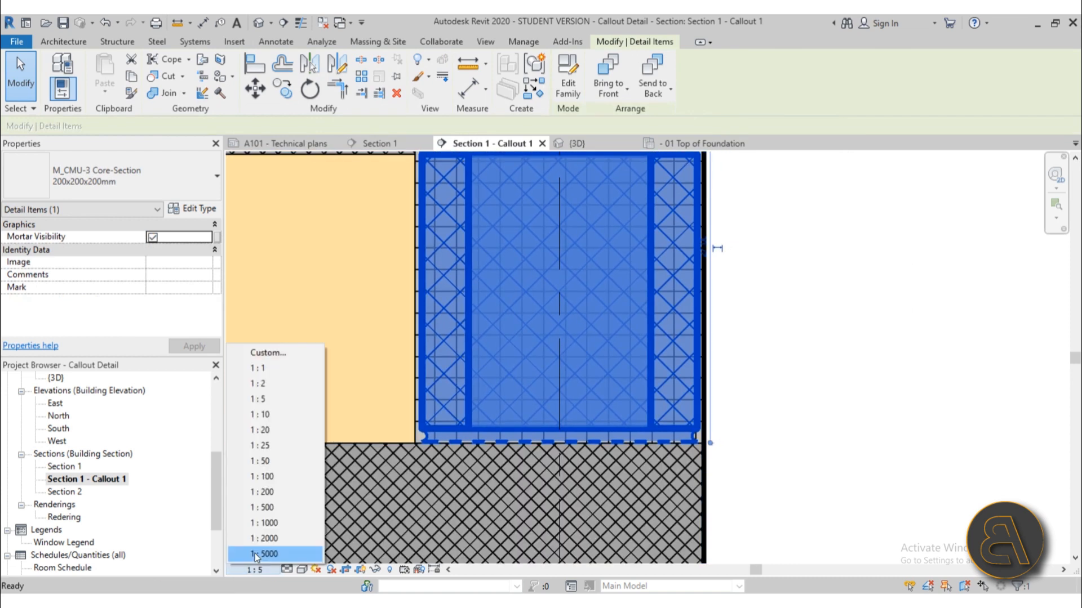
left_click(276, 421)
scroll(821, 434, "down", 2)
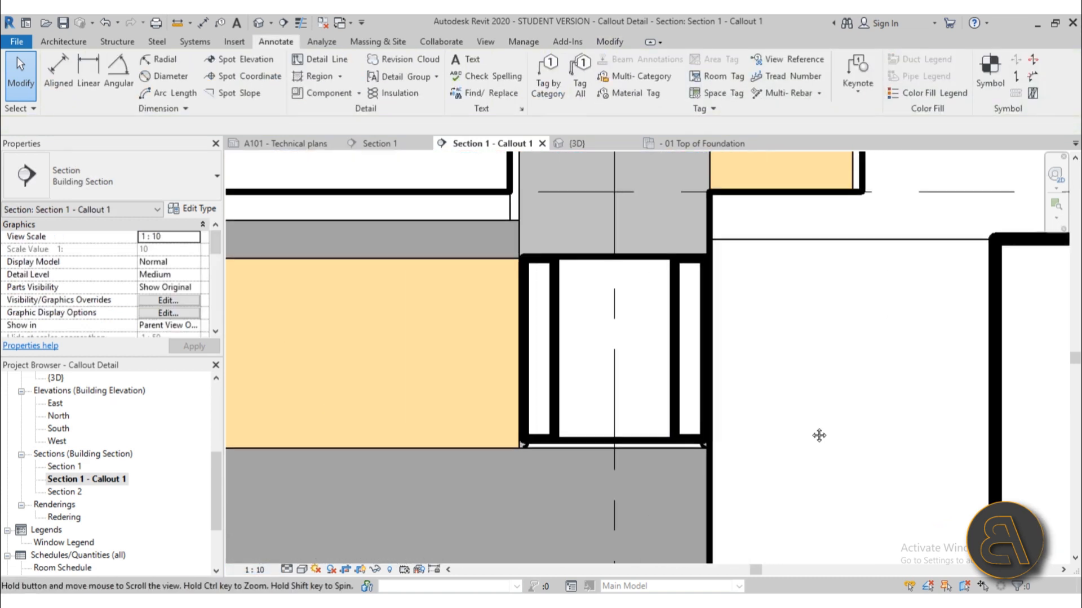
Step: Examine the placed block's edges and the mortar joint between its base and the floor slab
scroll(659, 315, "up", 1)
left_click(658, 315)
scroll(723, 272, "up", 3)
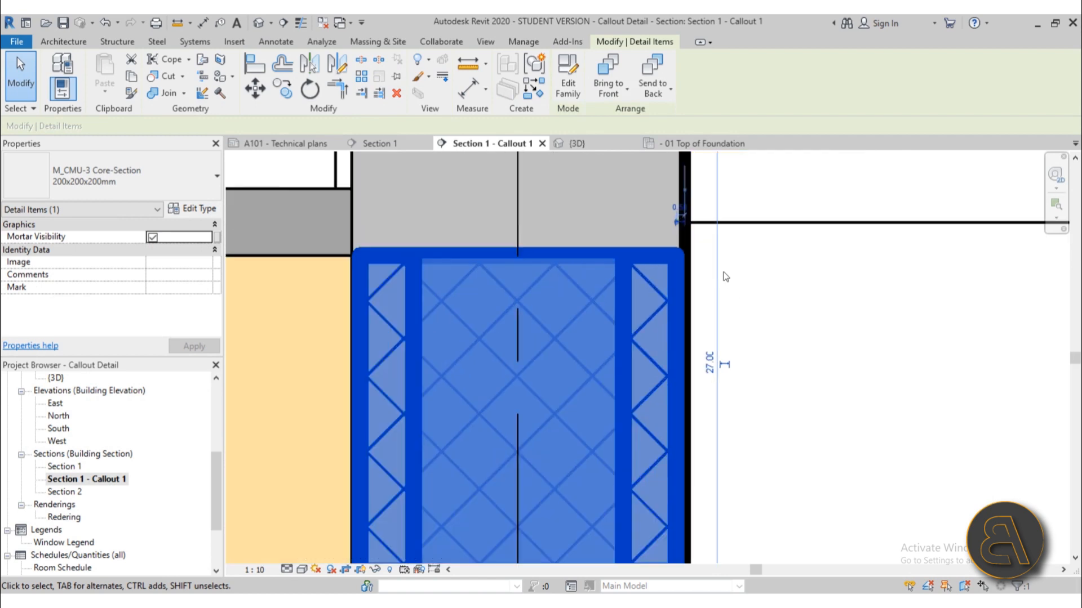
scroll(727, 288, "down", 3)
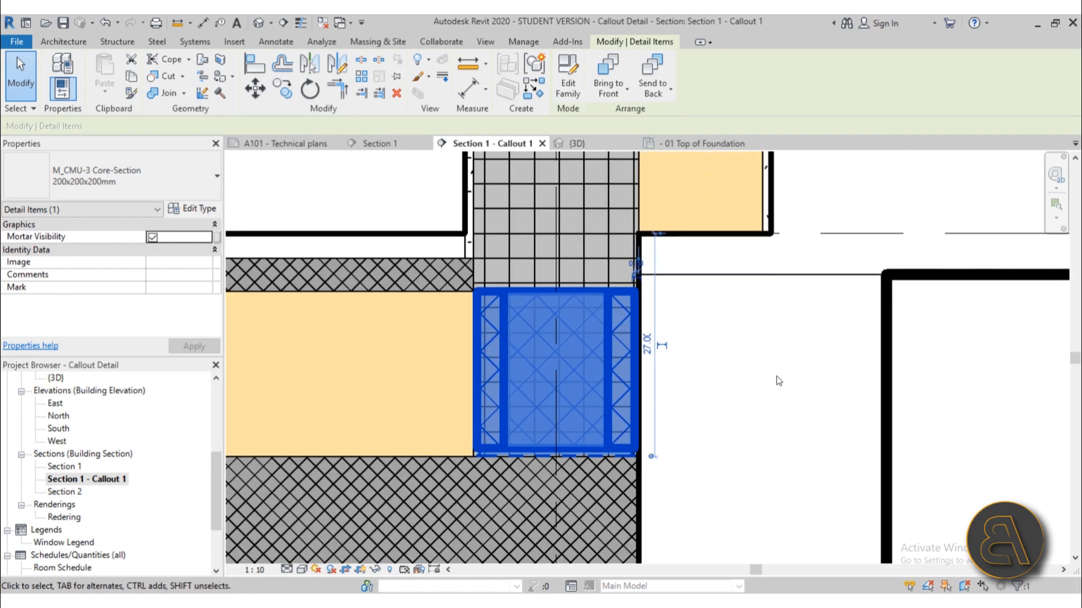
scroll(636, 406, "up", 2)
scroll(635, 408, "up", 2)
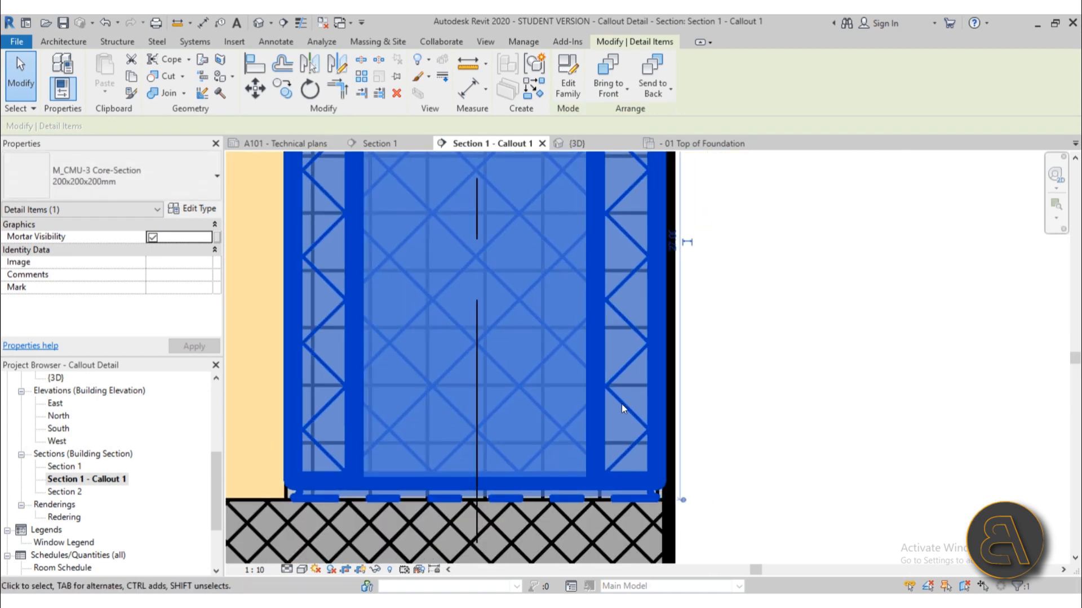
left_click(840, 508)
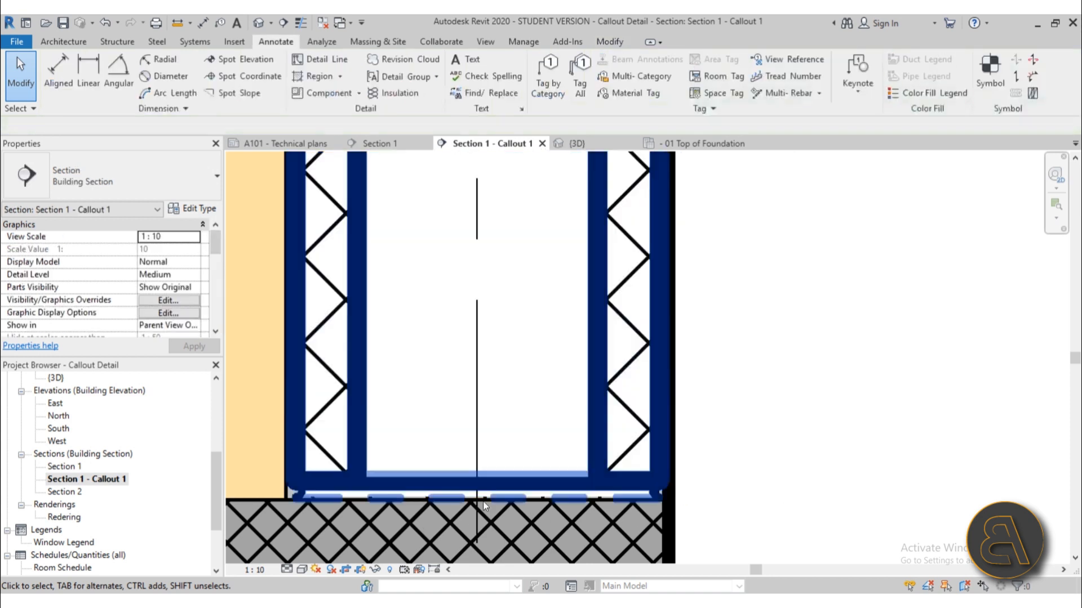
scroll(384, 520, "up", 4)
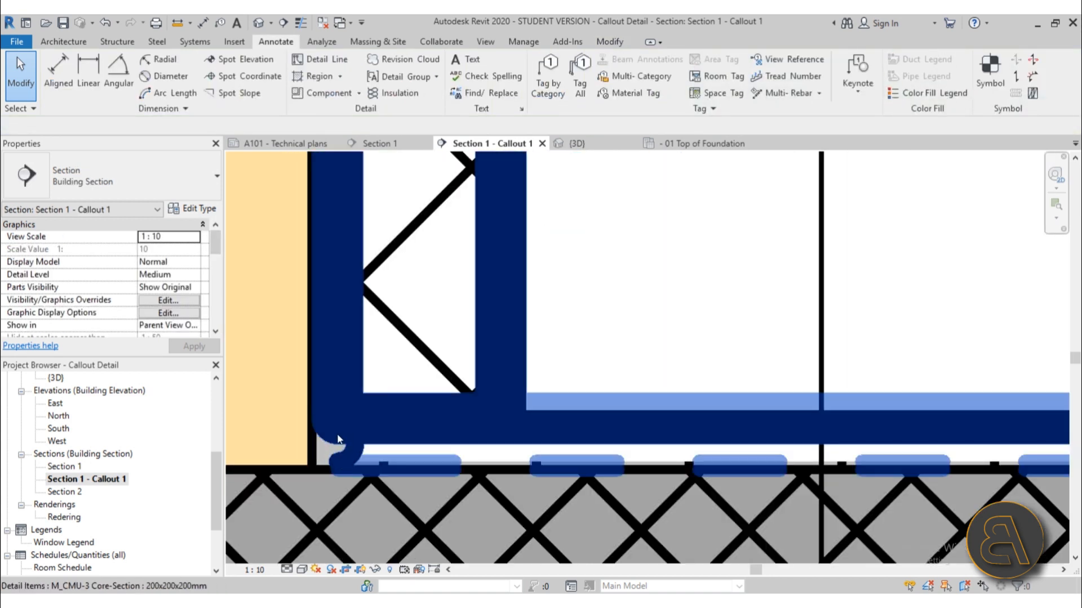
scroll(338, 439, "down", 3)
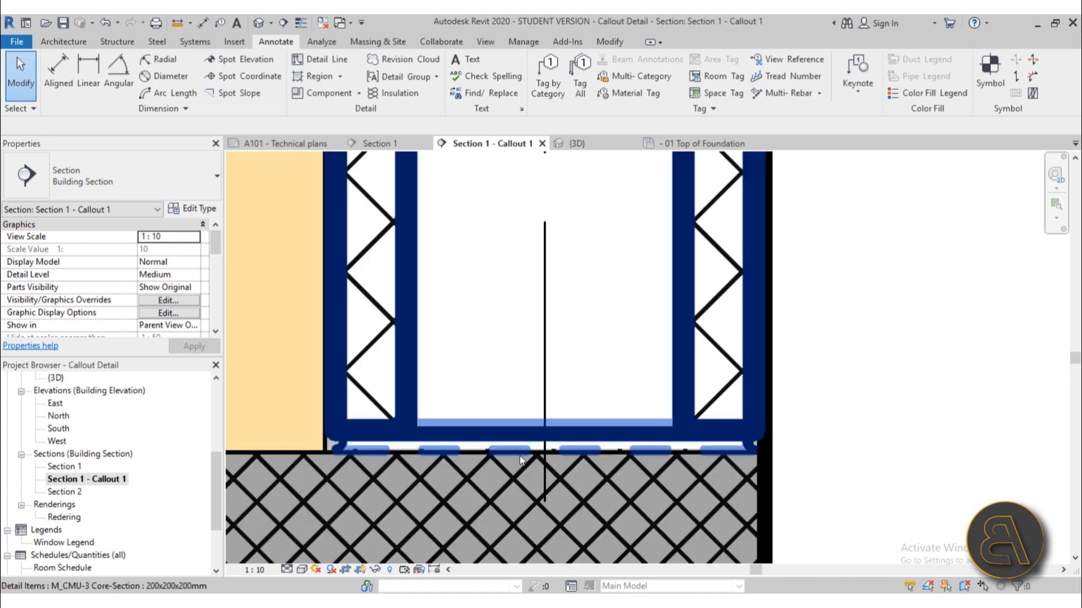
Step: Copy the masonry block straight up by 20.00 so the copy rests on top of the first, with multiple copying enabled
left_click(704, 433)
scroll(405, 445, "down", 2)
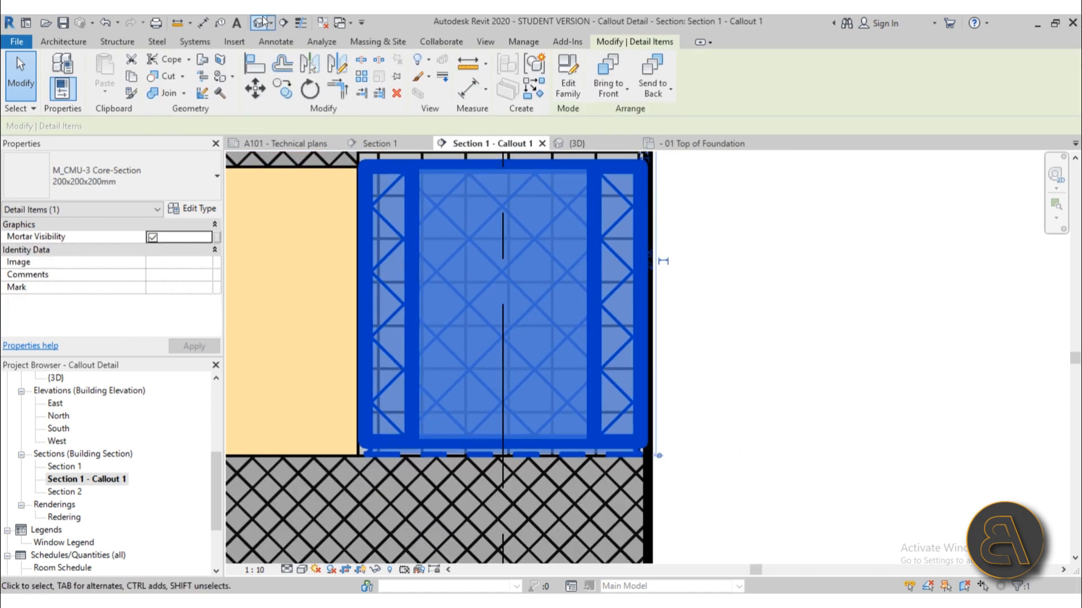
left_click(283, 90)
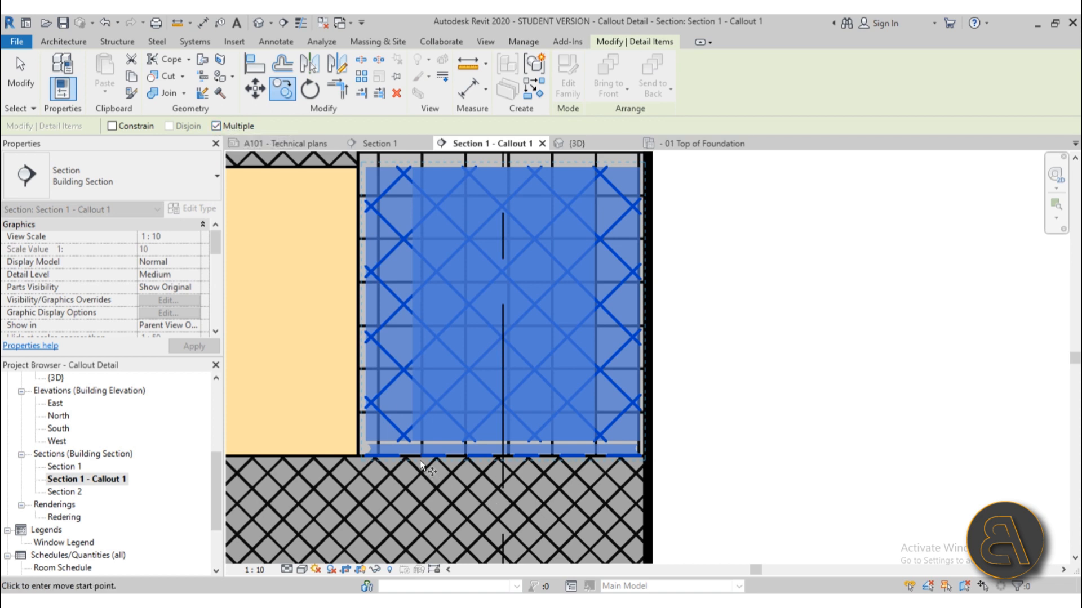
left_click(503, 457)
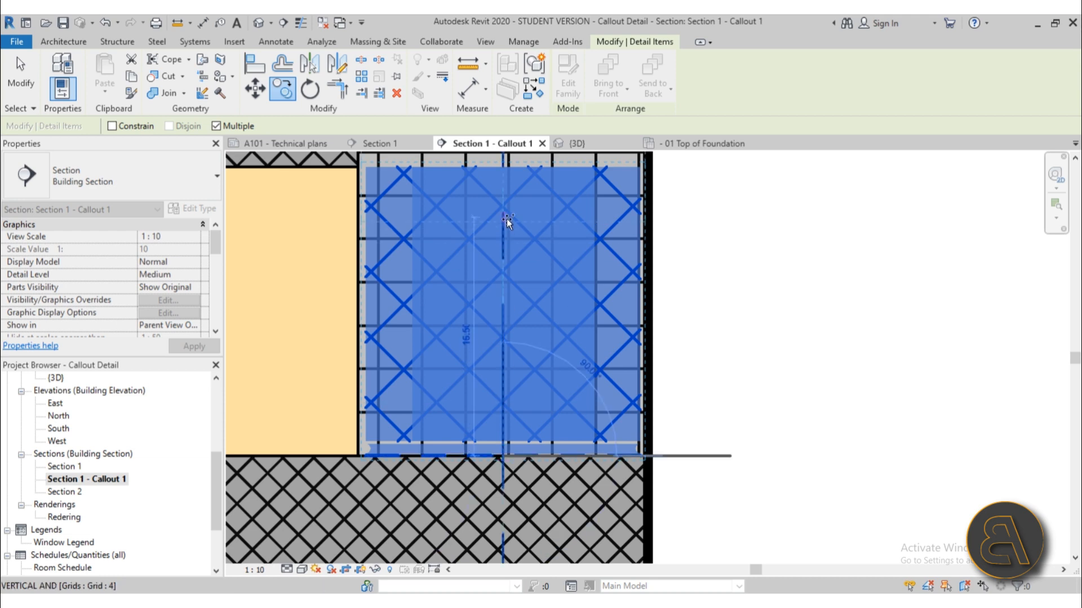
middle_click_drag(507, 220, 490, 481)
left_click(500, 292)
scroll(524, 336, "down", 1)
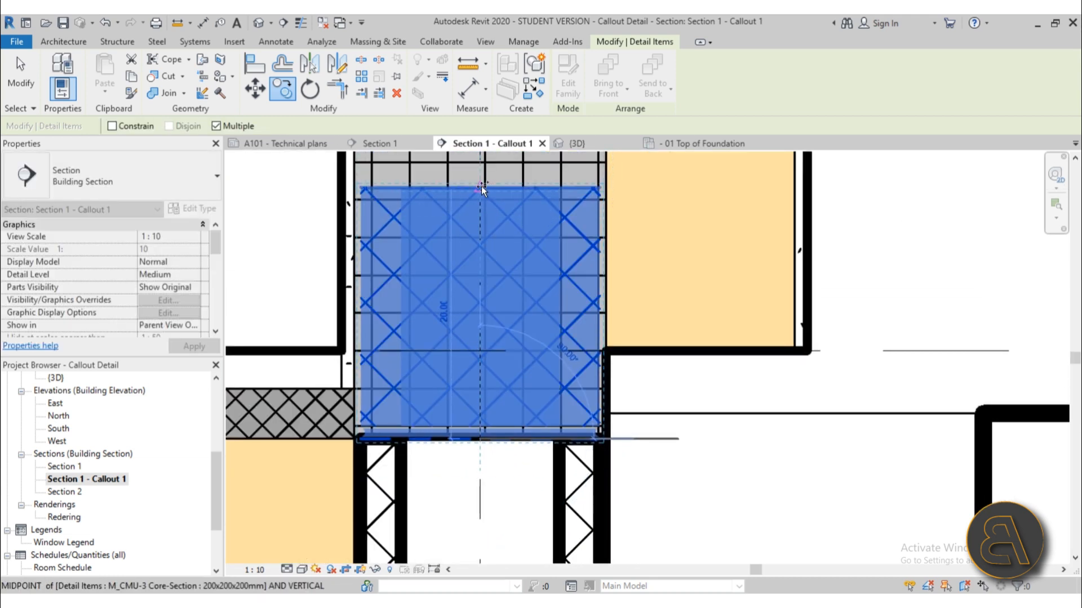
left_click(481, 189)
scroll(496, 356, "down", 1)
scroll(380, 423, "up", 3)
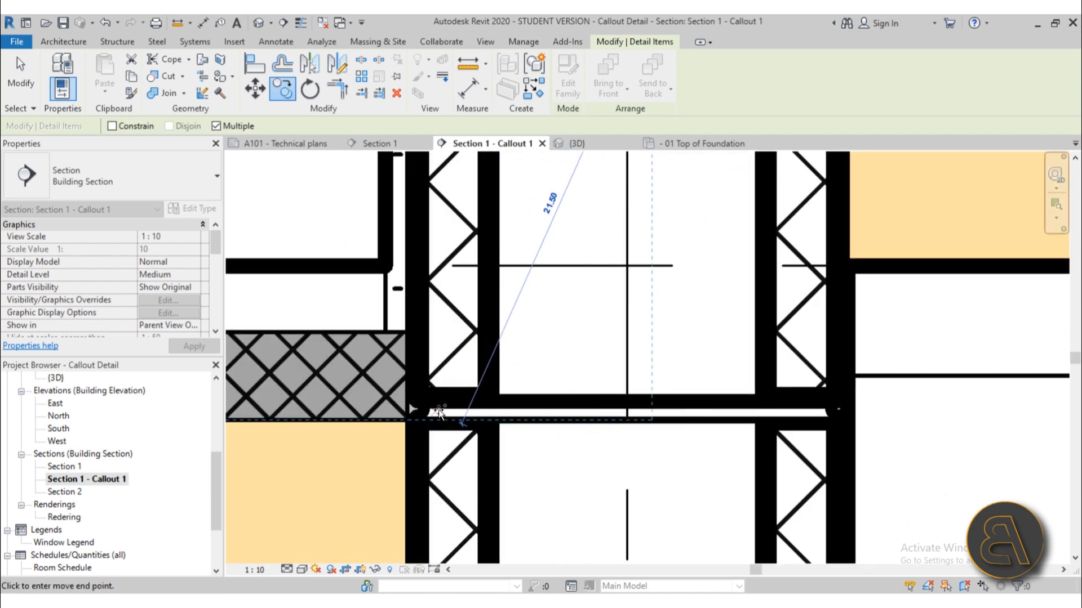
Step: Place further copies of the masonry block up the wall's centreline towards the window sill, each resting on the block below
scroll(440, 413, "down", 2)
middle_click_drag(449, 395, 397, 563)
scroll(467, 338, "down", 1)
scroll(466, 339, "up", 2)
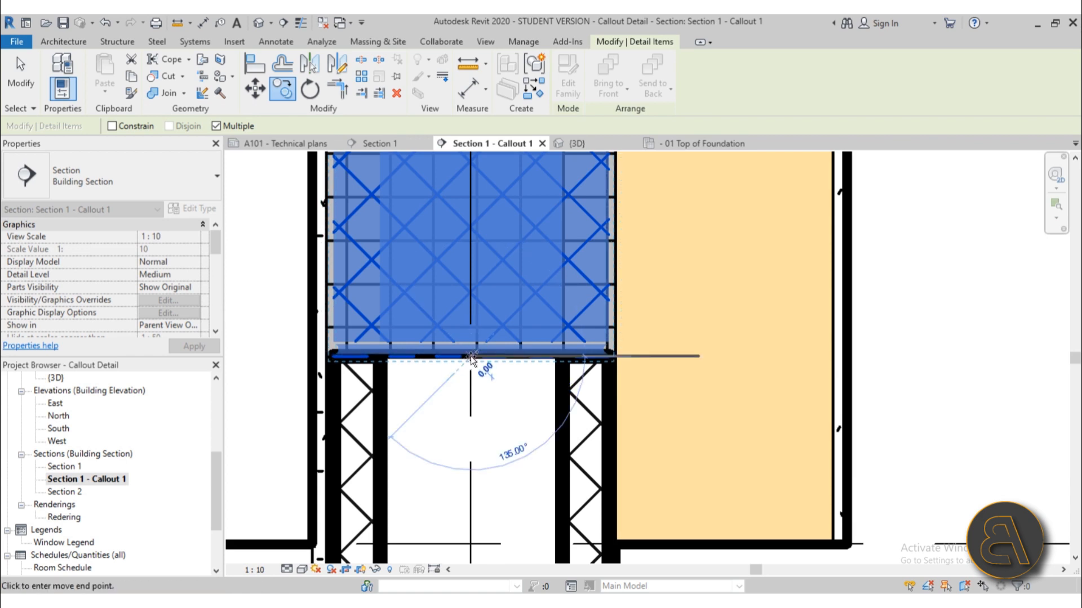
scroll(467, 322, "down", 2)
middle_click_drag(468, 323, 459, 418)
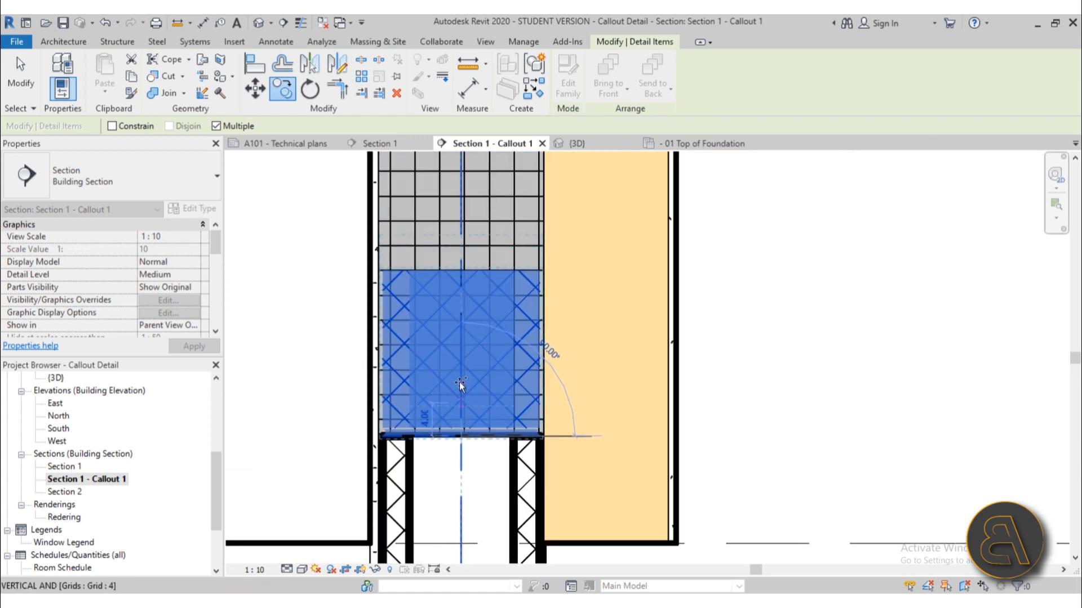
left_click(461, 271)
middle_click_drag(473, 334, 457, 541)
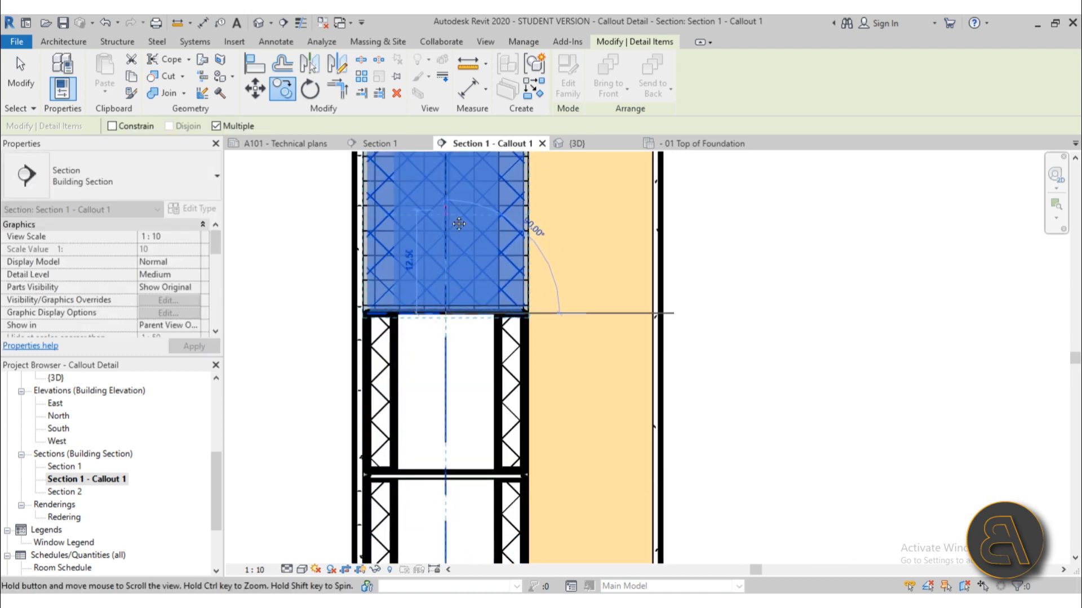
middle_click_drag(448, 174, 446, 407)
scroll(443, 391, "down", 1)
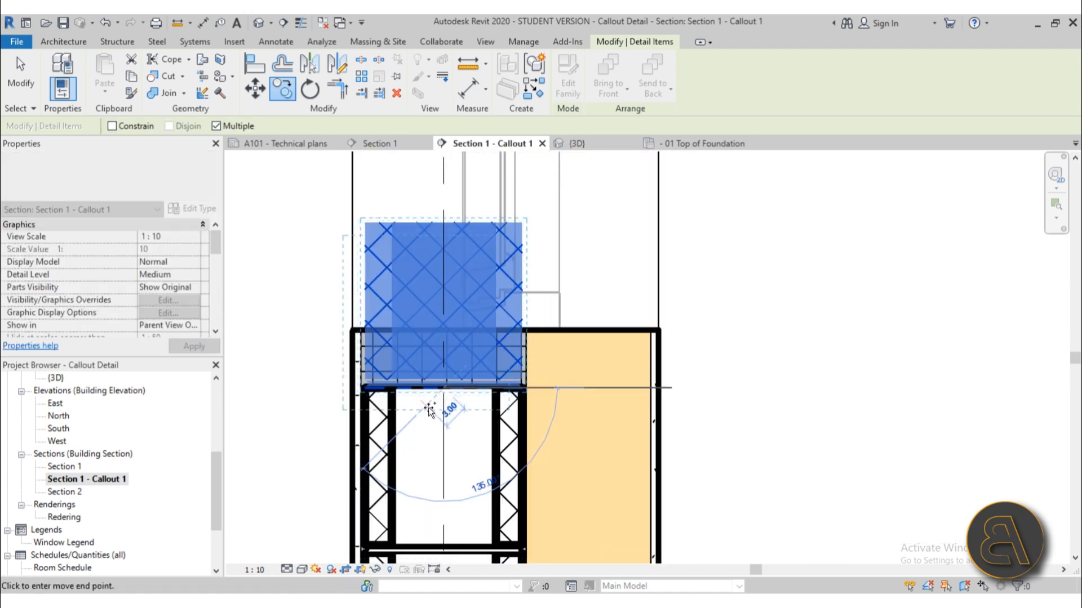
left_click(431, 398)
Step: Delete the uppermost block copy that projects past the wall's top edge at the window sill
key("Escape")
left_click(500, 350)
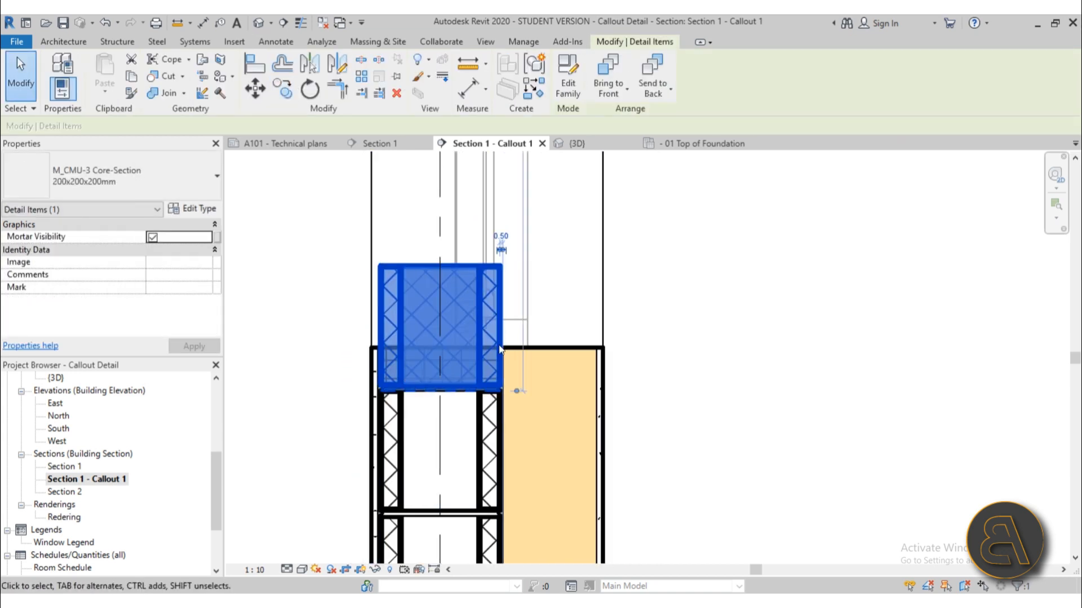
key("Delete")
scroll(462, 399, "down", 1)
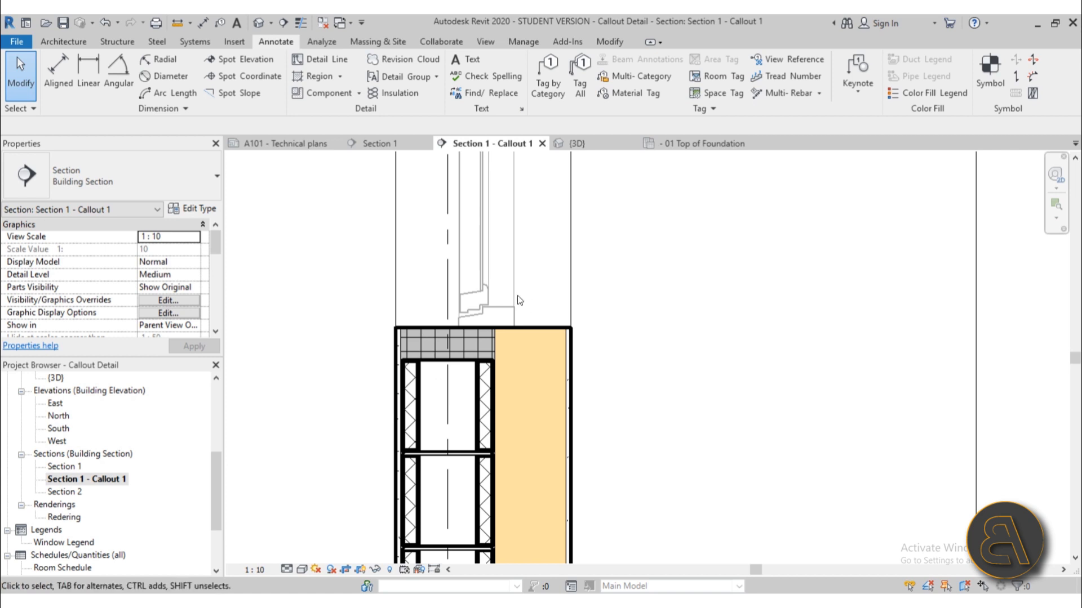
Step: Examine the stacked blocks along the wall and the window's bottom profile where it meets the sill
middle_click_drag(607, 502, 607, 281)
scroll(417, 397, "up", 3)
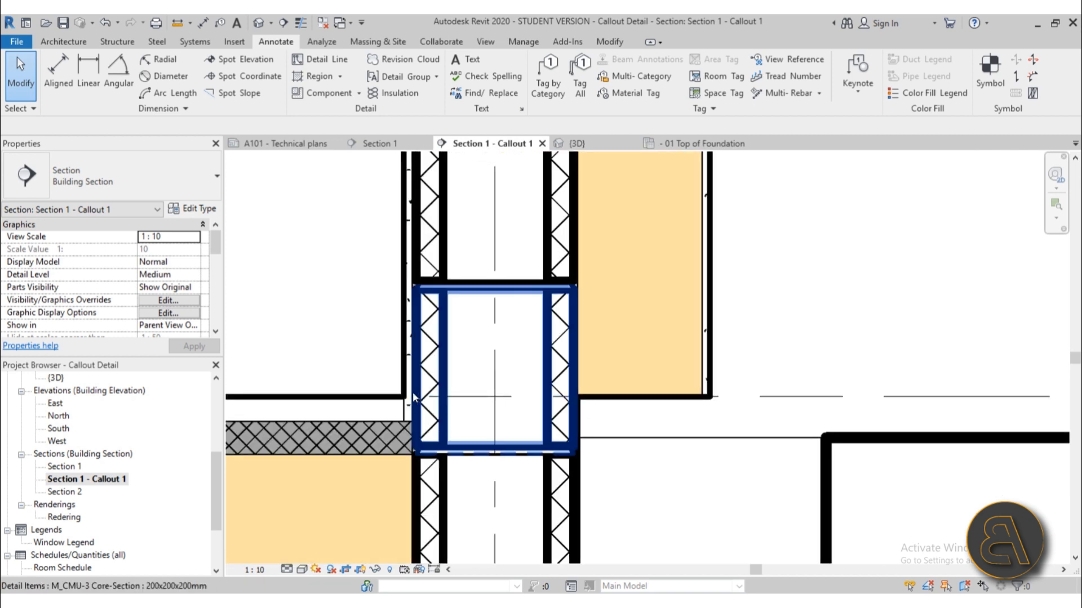
left_click(404, 256)
scroll(403, 256, "down", 1)
middle_click_drag(403, 256, 407, 547)
left_click(317, 277)
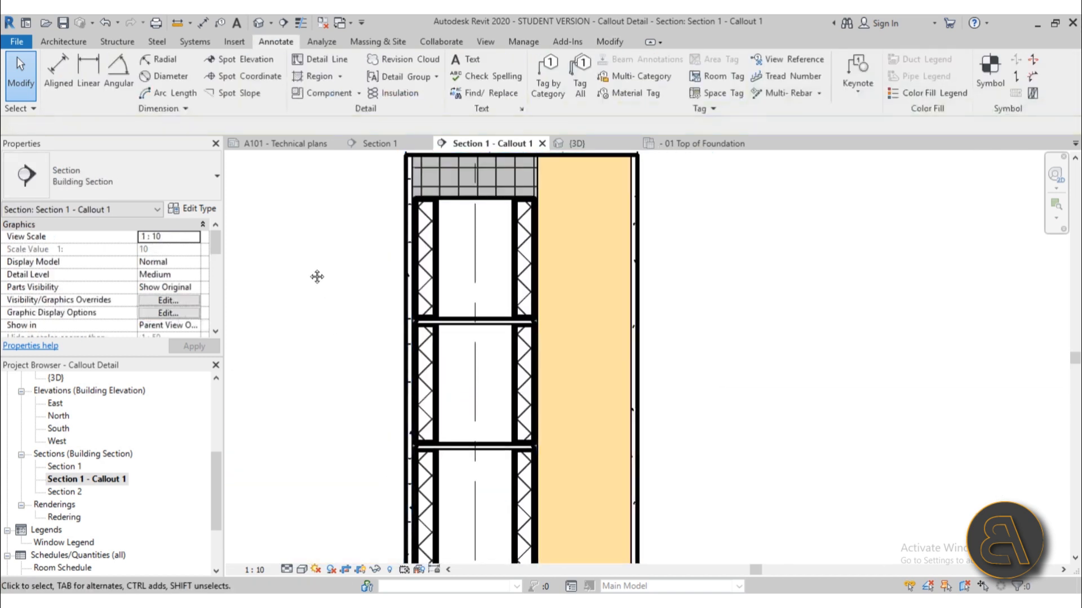
middle_click_drag(316, 277, 320, 372)
scroll(390, 293, "up", 2)
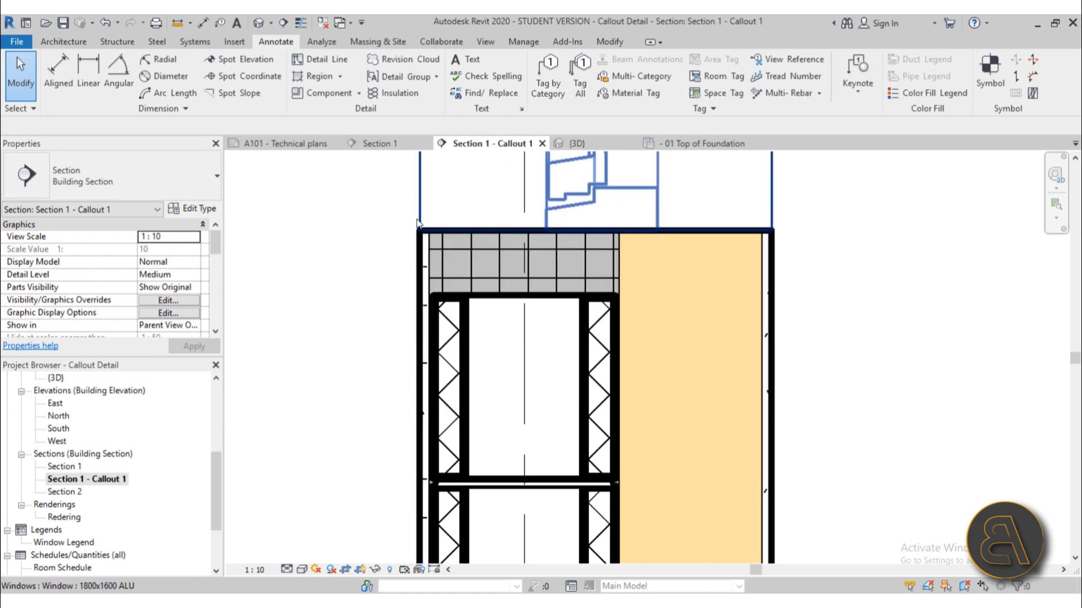
scroll(418, 224, "down", 2)
middle_click_drag(532, 454, 638, 388)
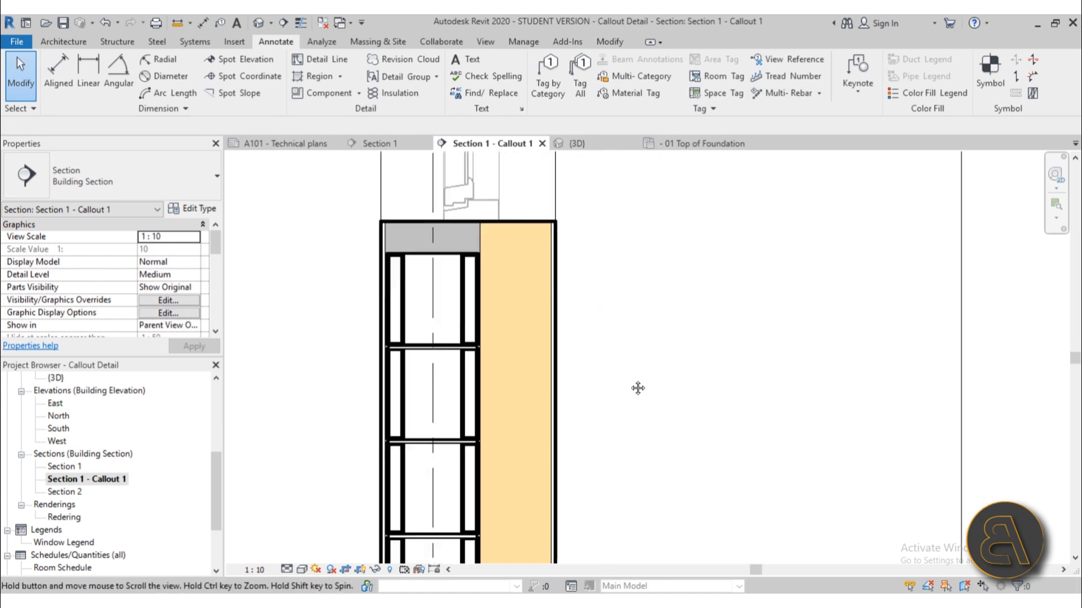
scroll(623, 366, "down", 1)
scroll(489, 261, "up", 2)
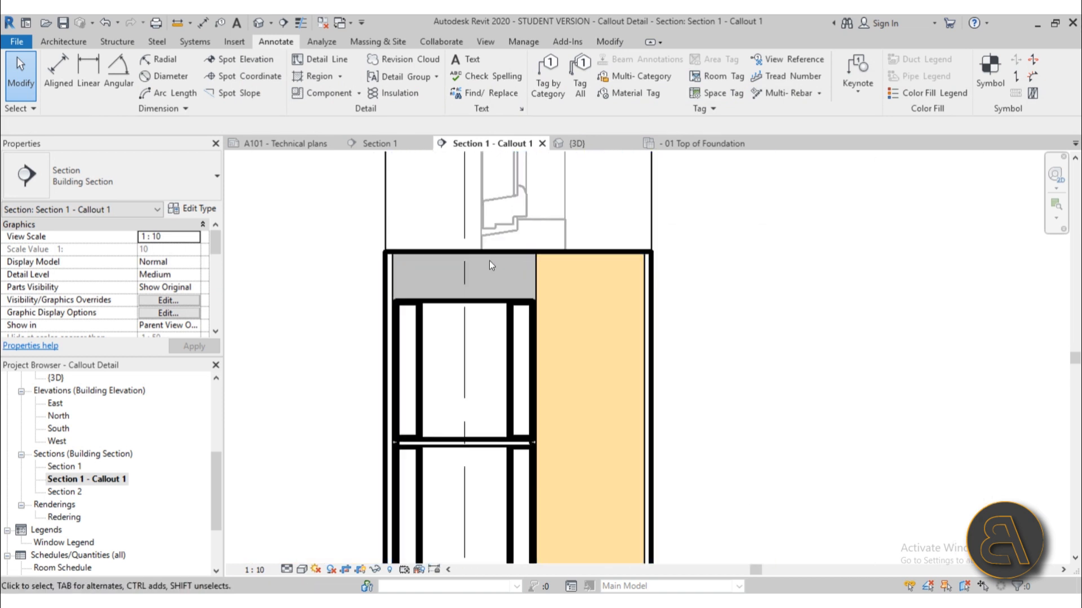
middle_click_drag(483, 261, 489, 362)
left_click(525, 327)
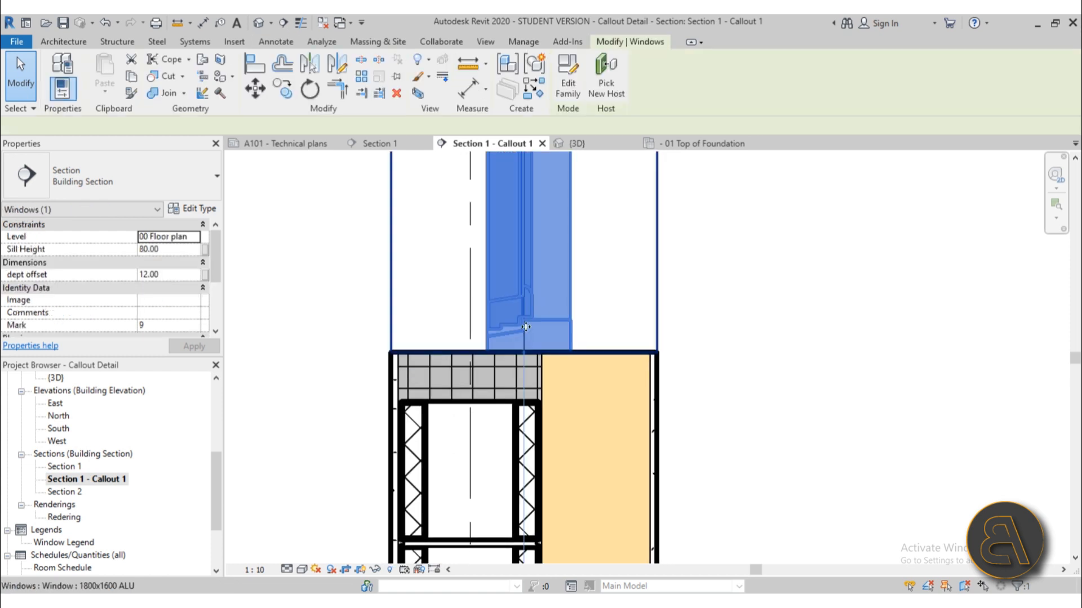
scroll(646, 331, "down", 3)
middle_click_drag(651, 332, 570, 393)
left_click(635, 348)
scroll(516, 408, "up", 3)
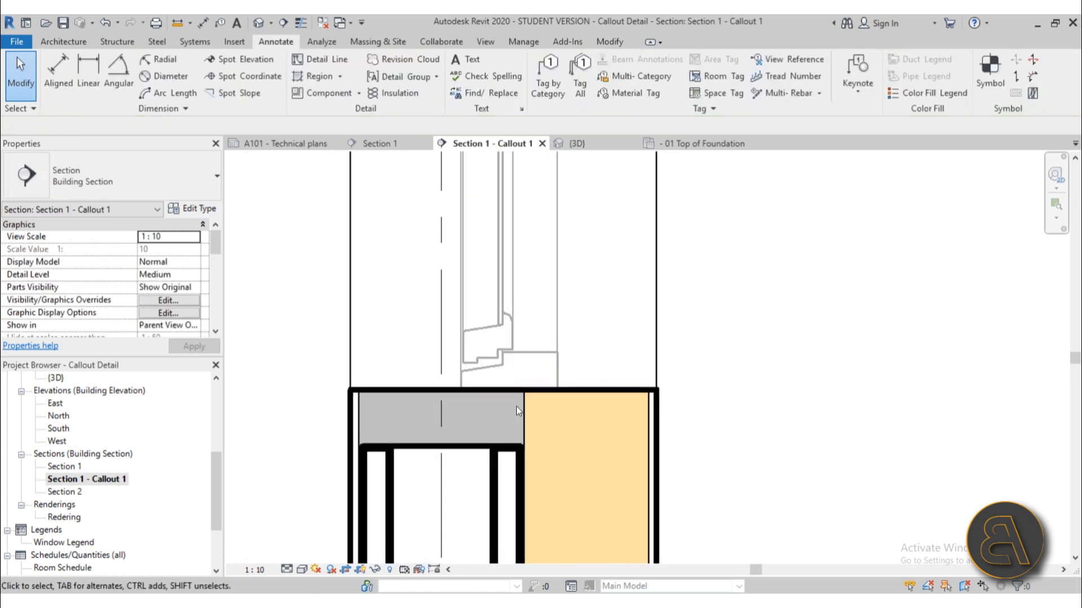
Step: Set the callout view's detail level to Fine and check how the window displays
left_click(287, 570)
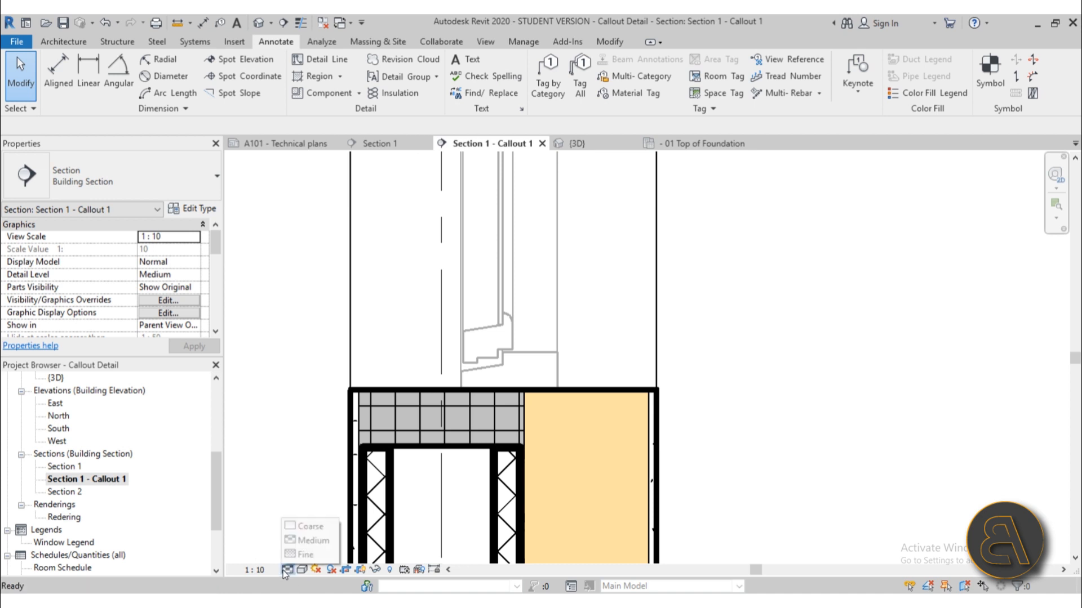
left_click(299, 555)
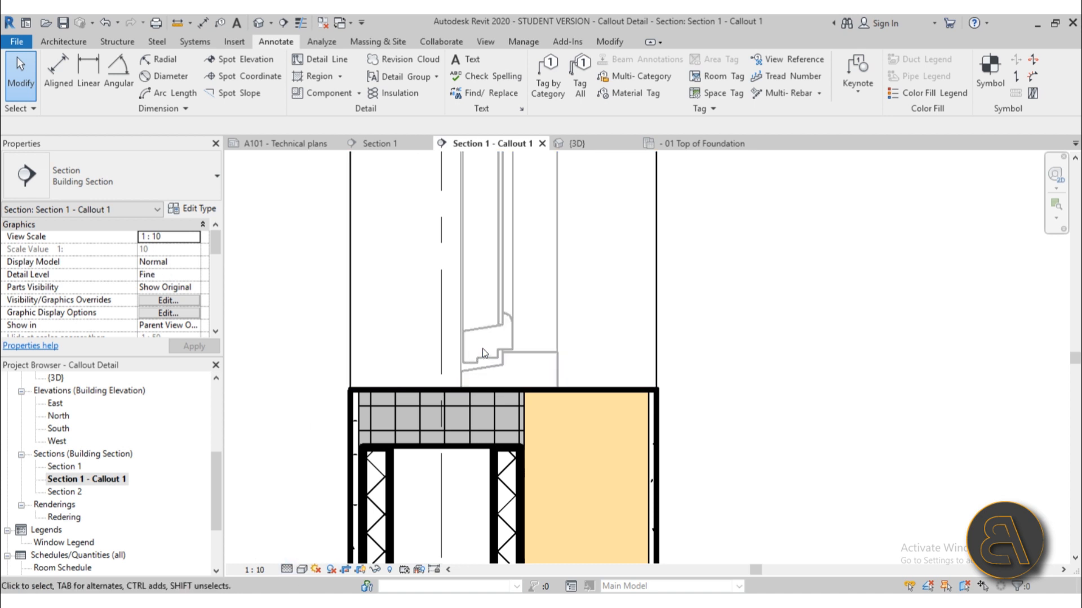
scroll(466, 378, "down", 2)
middle_click_drag(534, 340, 473, 463)
scroll(486, 442, "down", 2)
scroll(487, 441, "down", 1)
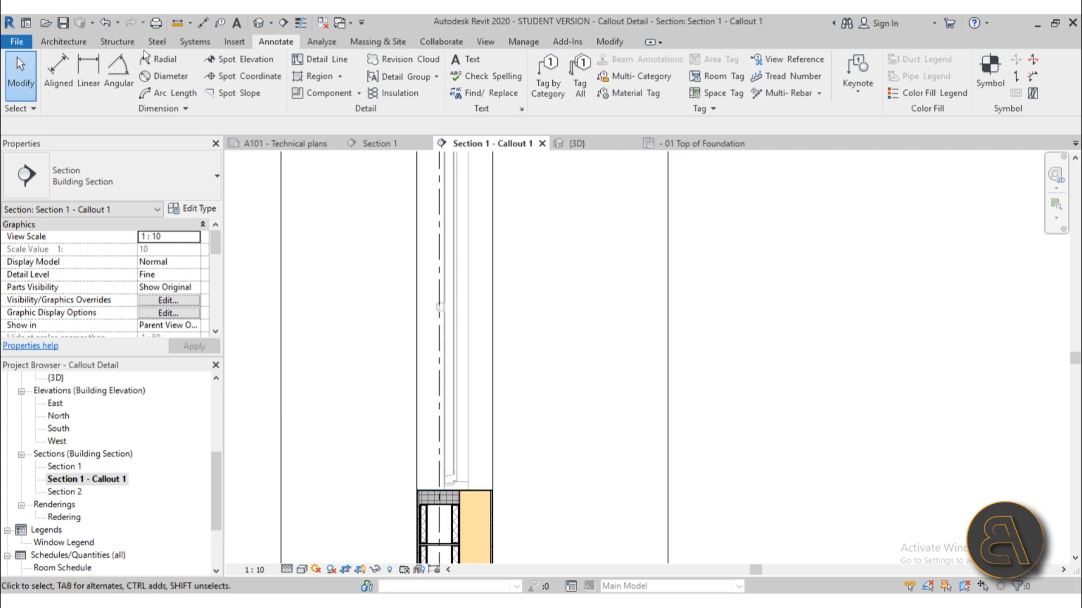
left_click(45, 42)
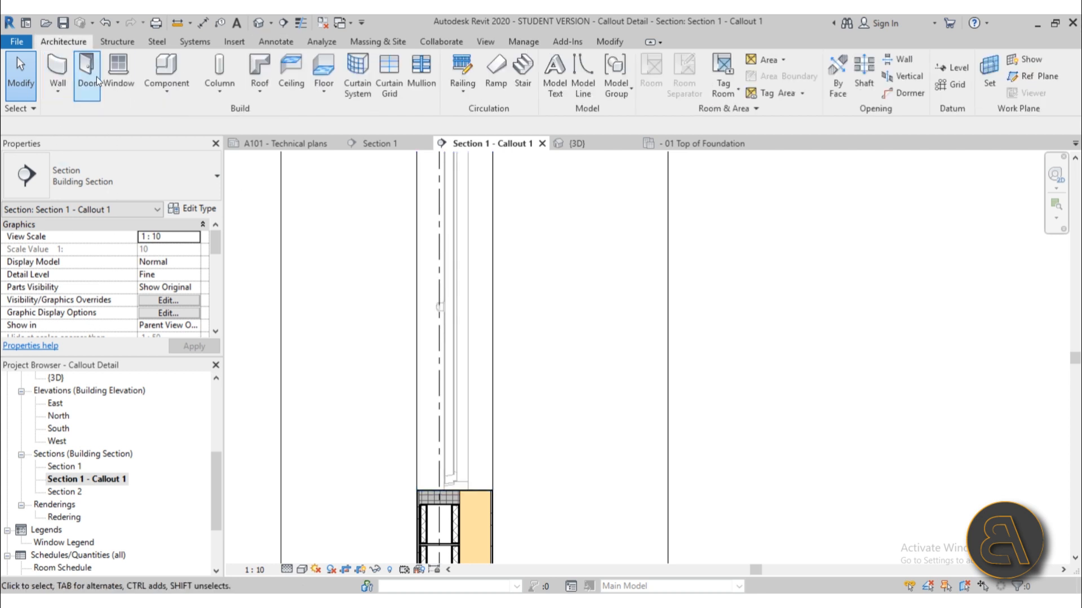
left_click(120, 80)
left_click(101, 178)
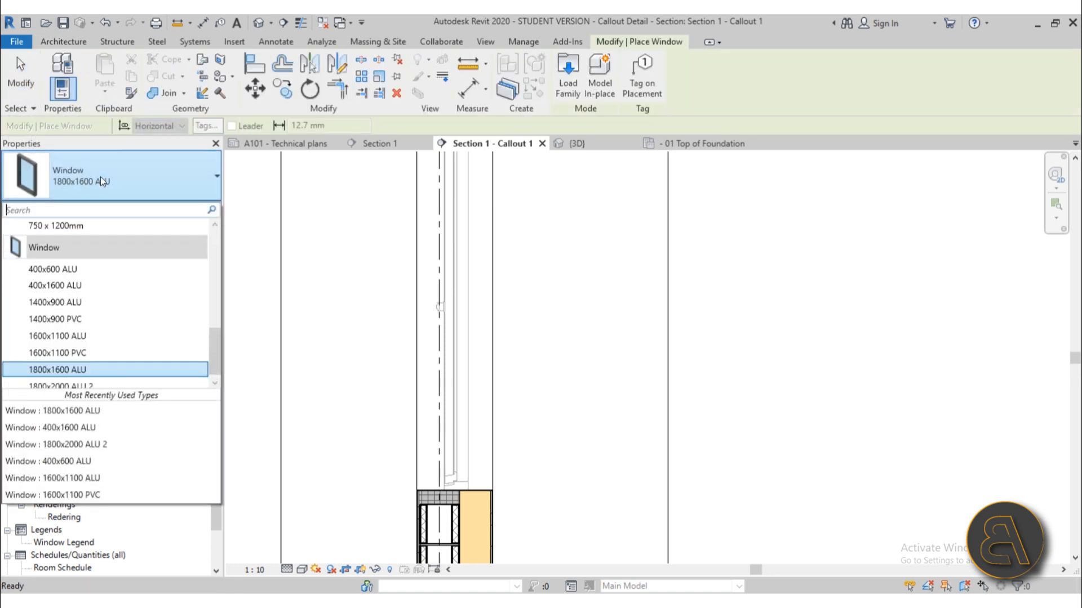
scroll(95, 271, "up", 5)
scroll(95, 276, "up", 3)
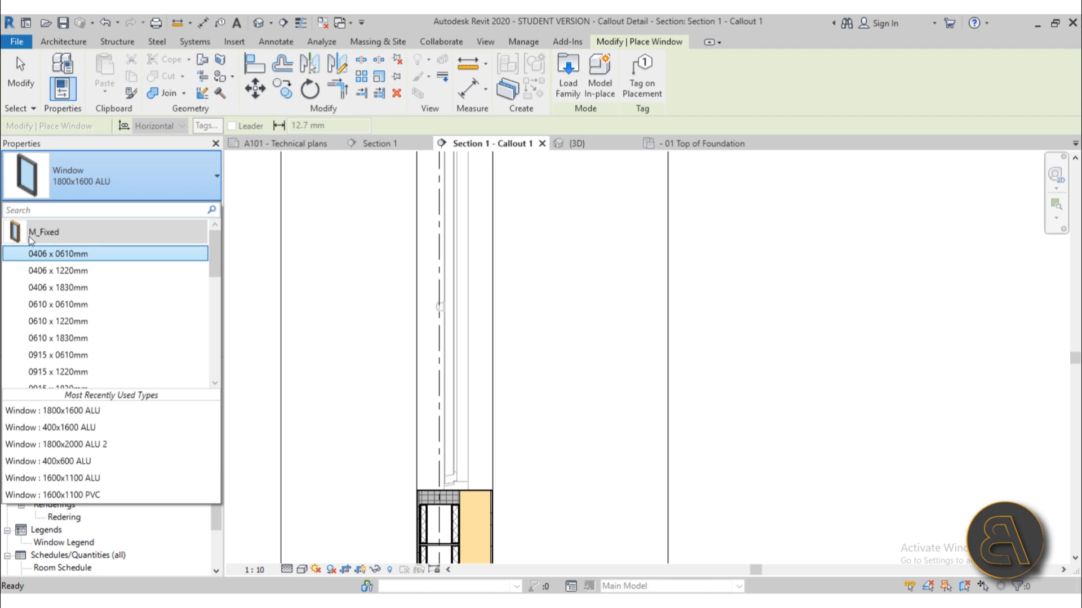
key("Escape")
key("Escape")
Step: Shift the 1800x1600 ALU window inward within the wall thickness to a depth offset of about 15.46
left_click(456, 471)
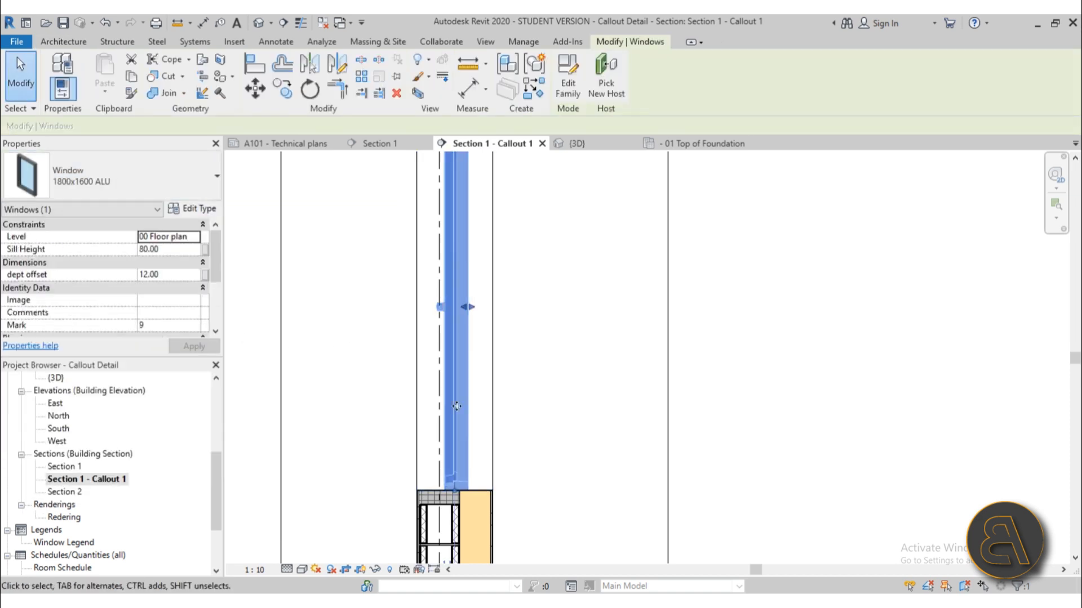
scroll(516, 324, "down", 2)
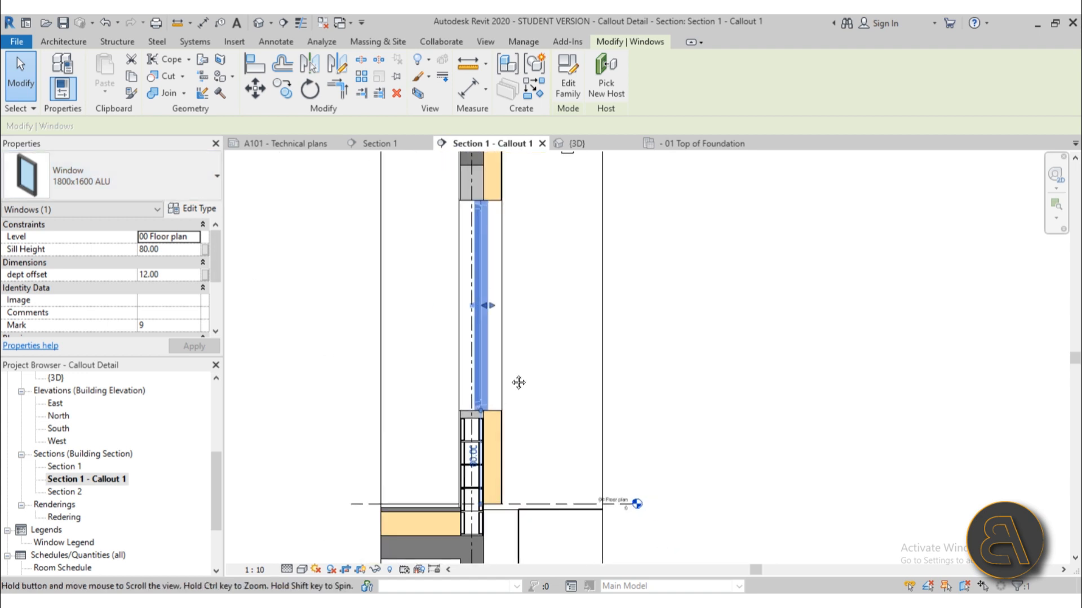
key("Escape")
left_click(487, 326)
scroll(485, 323, "up", 3)
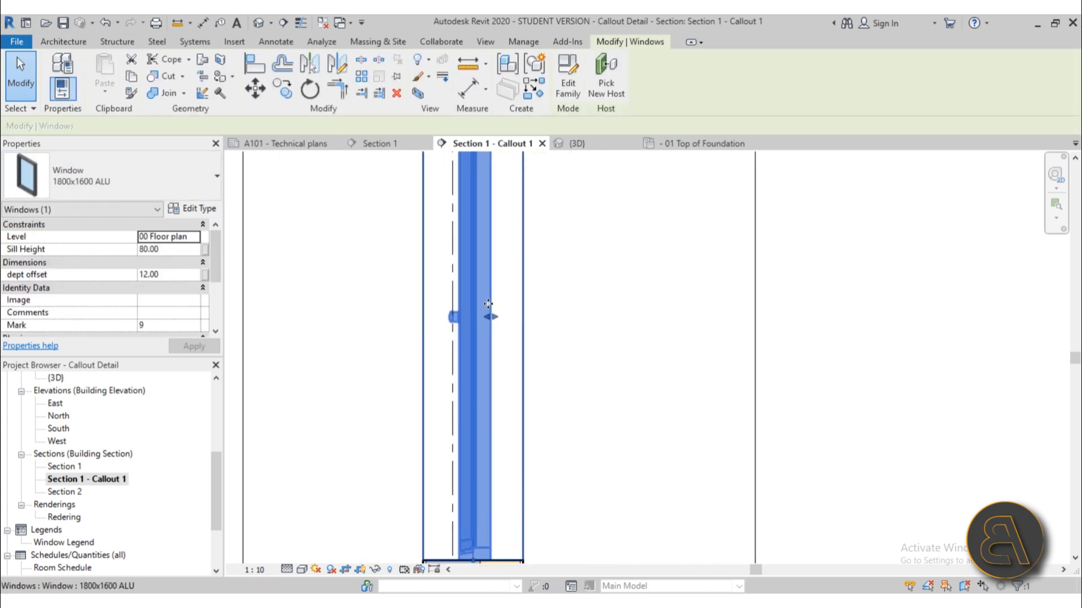
left_click_drag(477, 318, 477, 319)
scroll(500, 301, "down", 1)
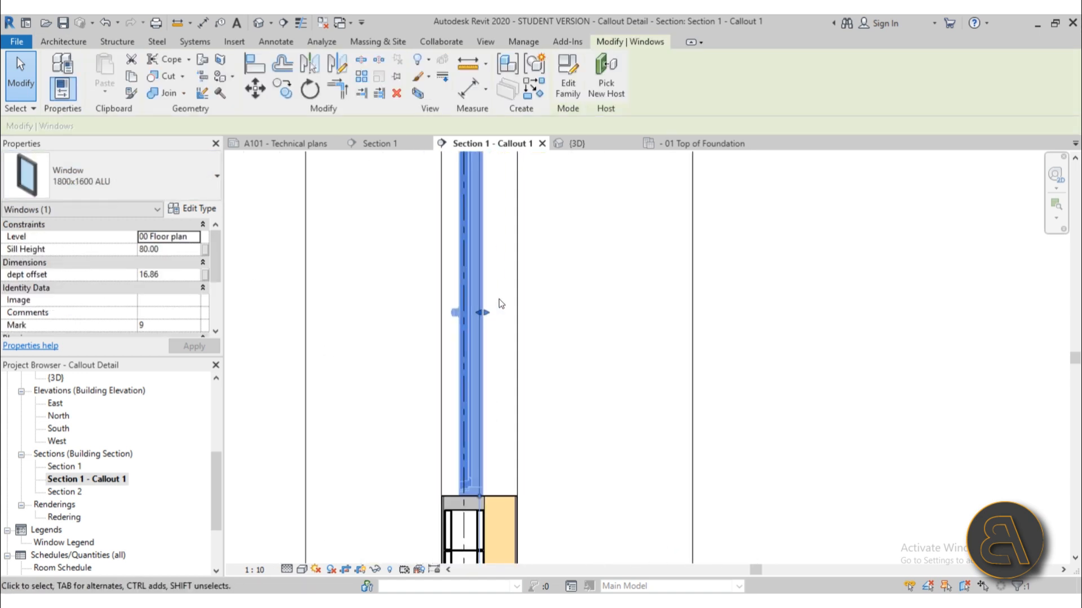
middle_click_drag(480, 311, 461, 242)
scroll(480, 289, "up", 2)
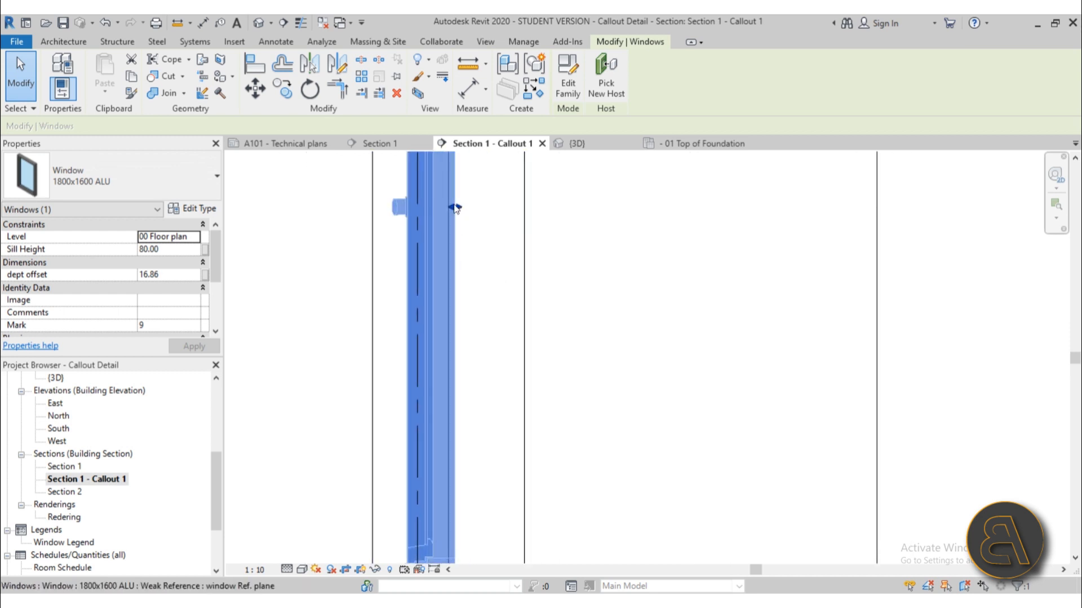
scroll(454, 208, "down", 4)
scroll(442, 343, "up", 3)
middle_click_drag(487, 334, 471, 391)
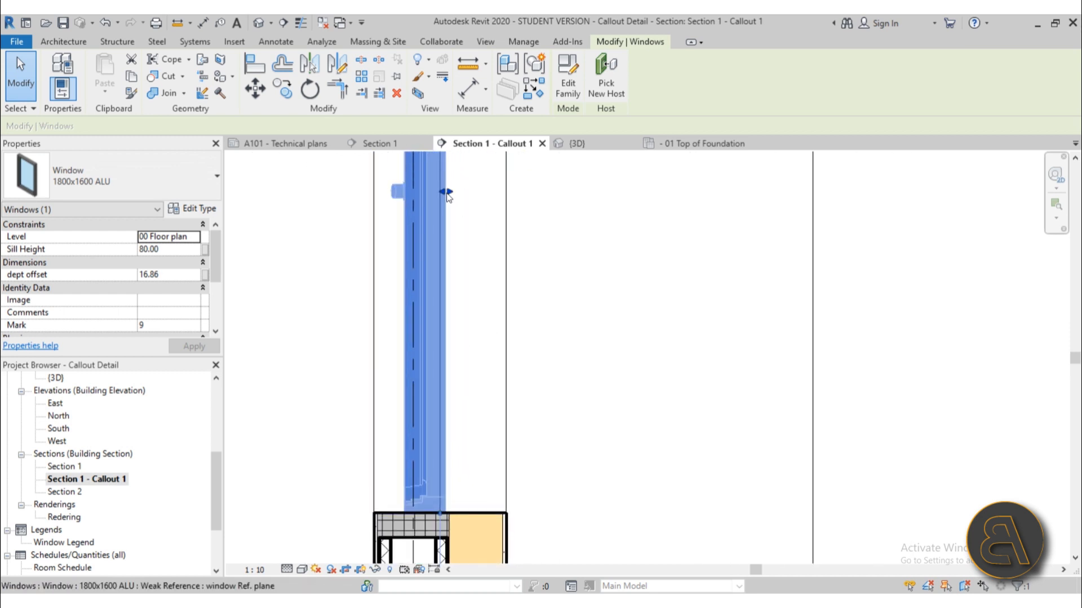
left_click_drag(452, 195, 449, 196)
scroll(432, 488, "up", 5)
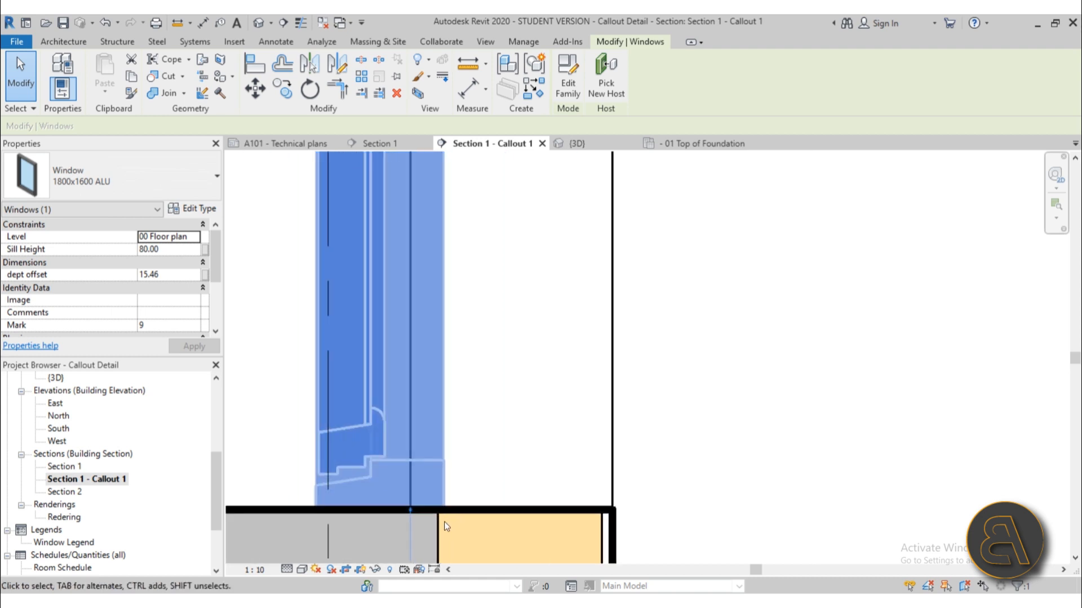
scroll(426, 486, "down", 3)
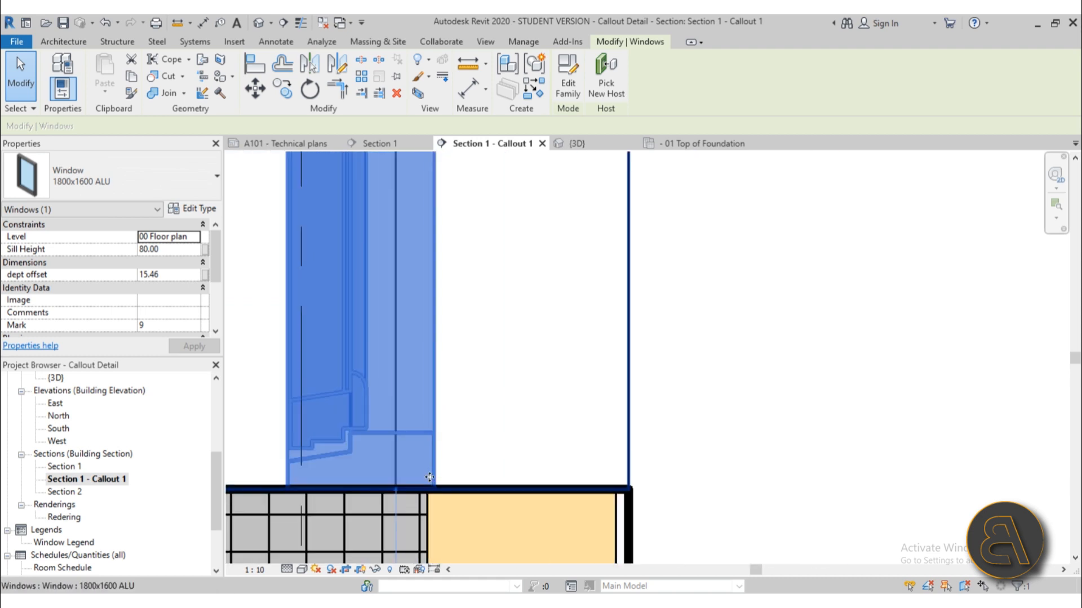
Step: Fine-tune the window's depth position so its outer edge lines up with the boundary between the masonry and the insulation
scroll(441, 442, "down", 3)
middle_click_drag(460, 419, 467, 223)
scroll(431, 277, "down", 3)
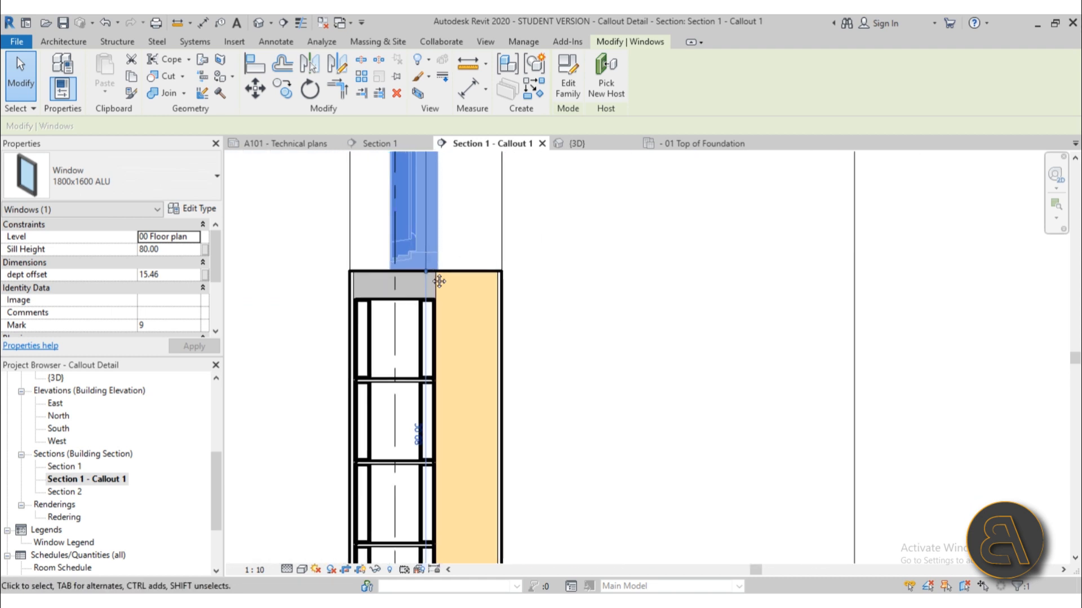
middle_click_drag(440, 281, 433, 448)
scroll(426, 442, "down", 1)
scroll(437, 173, "up", 1)
left_click_drag(429, 158, 426, 158)
scroll(431, 513, "up", 4)
left_click(432, 514)
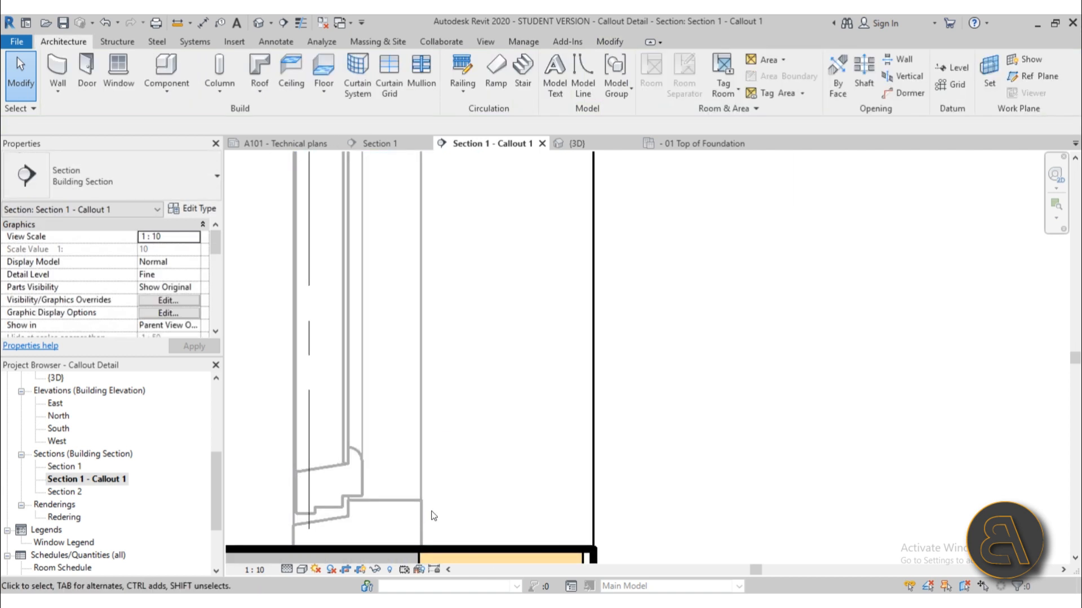
Step: Review the whole wall detail from roof to foundation with the window in its adjusted position
scroll(434, 512, "down", 2)
mouse_move(448, 482)
middle_mouse_down()
mouse_move(452, 453)
mouse_move(435, 470)
middle_mouse_up()
scroll(434, 471, "down", 2)
scroll(429, 392, "down", 2)
middle_click_drag(427, 394, 512, 400)
scroll(429, 452, "down", 1)
scroll(488, 402, "down", 1)
scroll(487, 408, "down", 2)
scroll(491, 394, "up", 1)
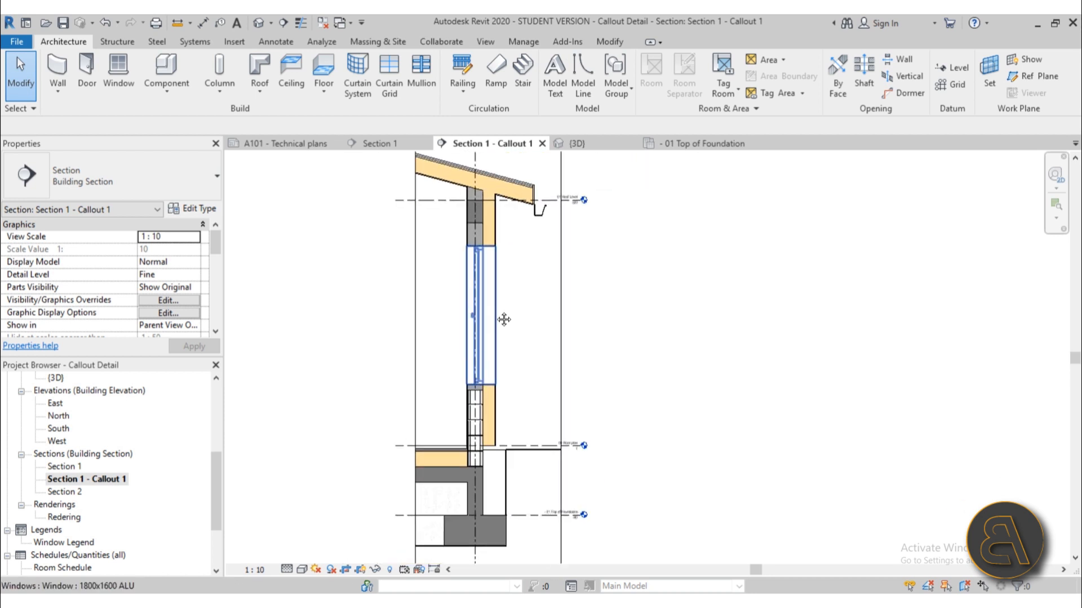
Step: Copy the top block below the sill to the base of the wall above the window, centred on grid 4, with multiple copying enabled
scroll(451, 277, "up", 5)
middle_click_drag(504, 319, 509, 205)
scroll(544, 407, "down", 4)
scroll(472, 295, "up", 3)
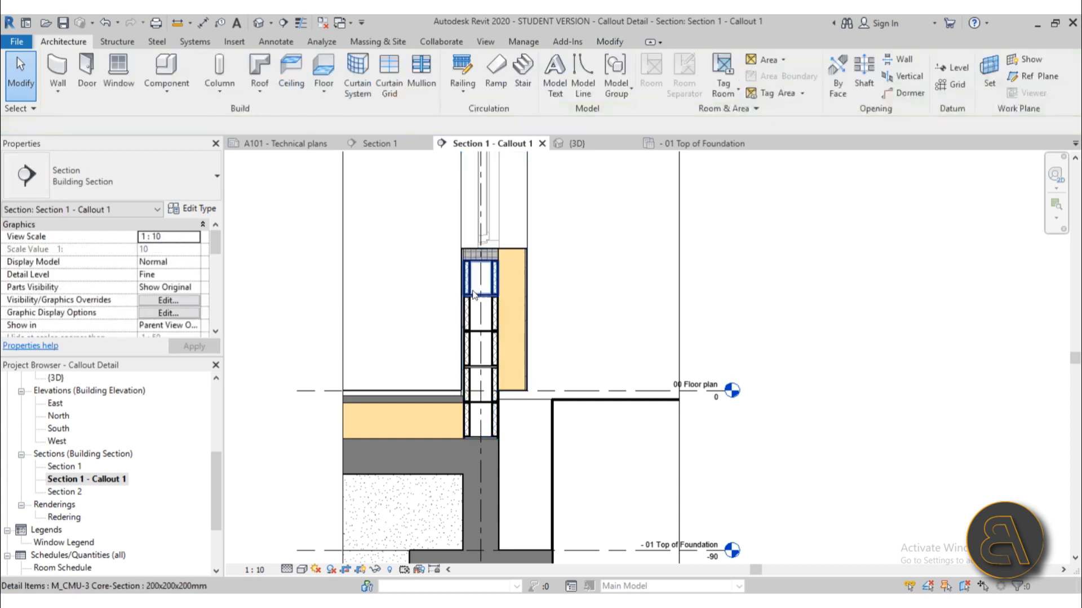
left_click(474, 293)
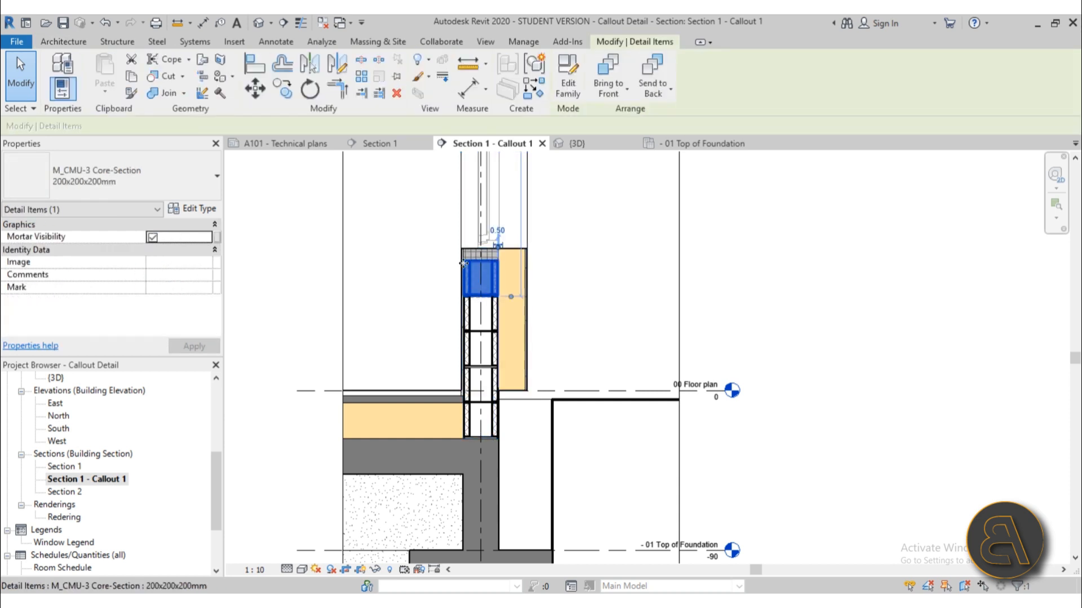
left_click(282, 90)
scroll(478, 297, "up", 3)
left_click(505, 300)
middle_click_drag(505, 300, 496, 570)
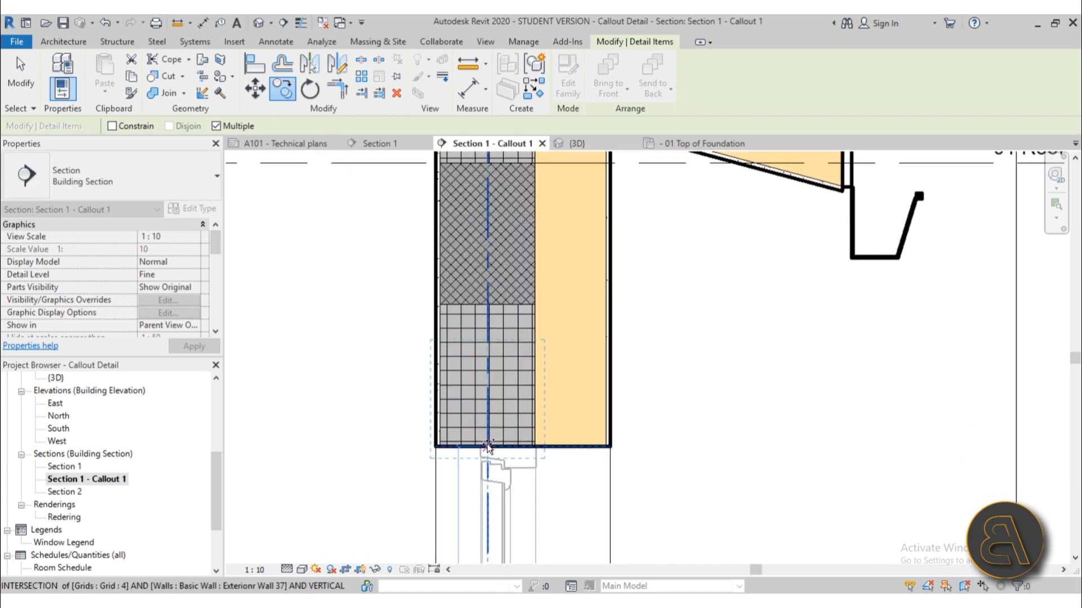
left_click(488, 447)
Step: Place another copy of the block on top of the concrete beam under the roof, centred on grid 4, and finish copying
scroll(479, 457, "down", 2)
middle_click_drag(479, 456, 483, 555)
scroll(483, 361, "up", 4)
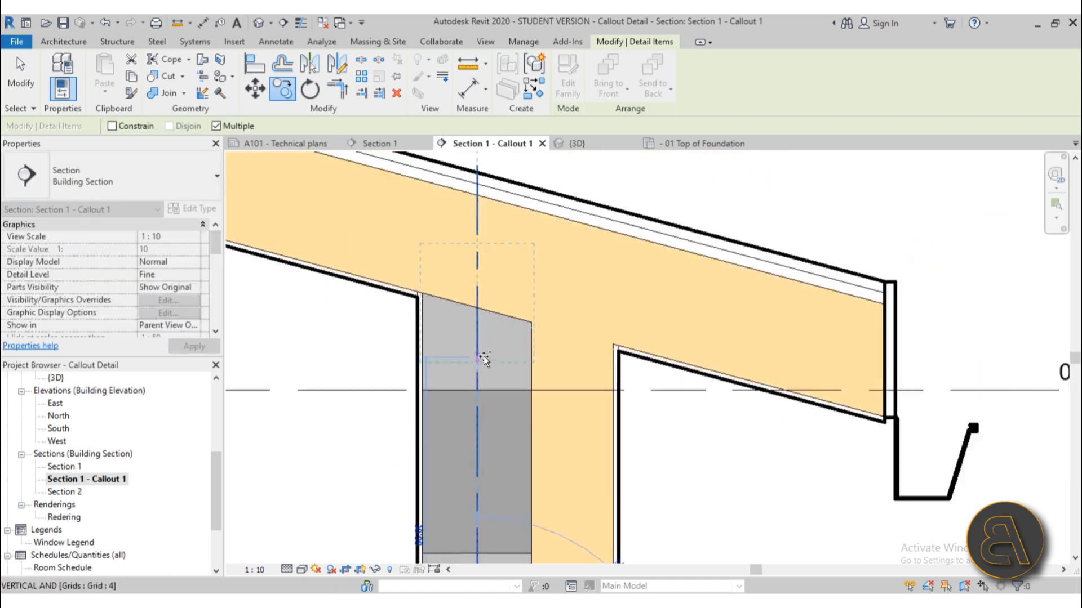
left_click(475, 397)
key("Escape")
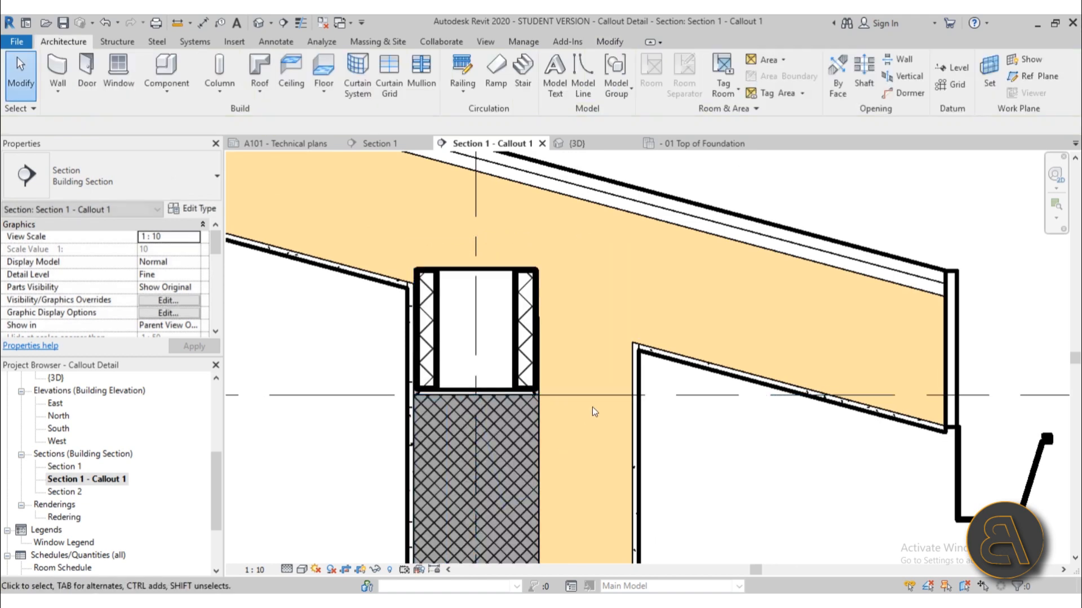
Step: Delete the masonry block copy placed on top of the concrete beam under the roof
left_click(520, 393)
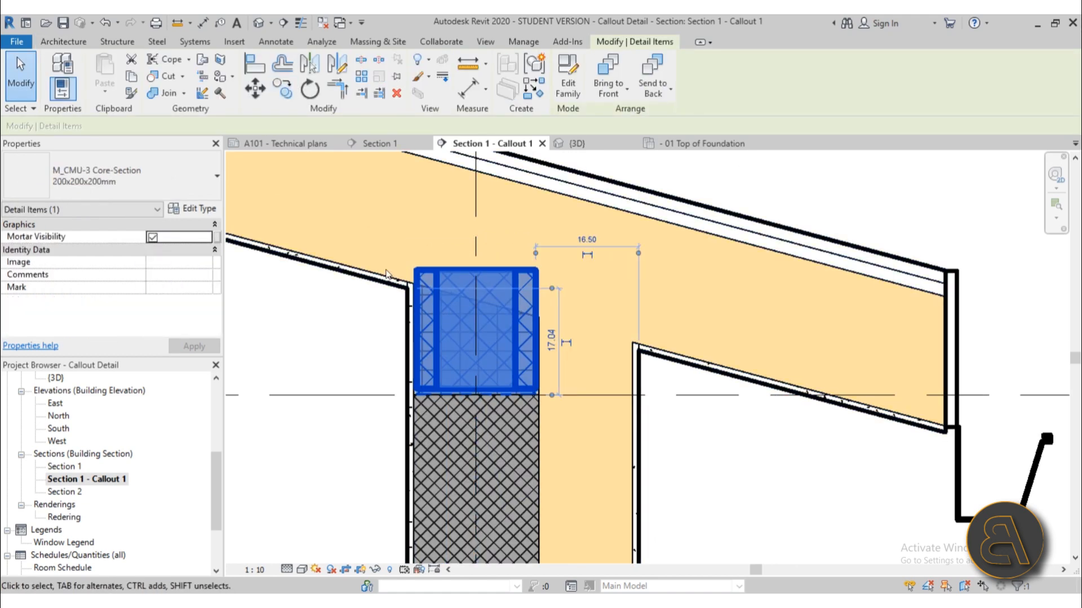
key("Escape")
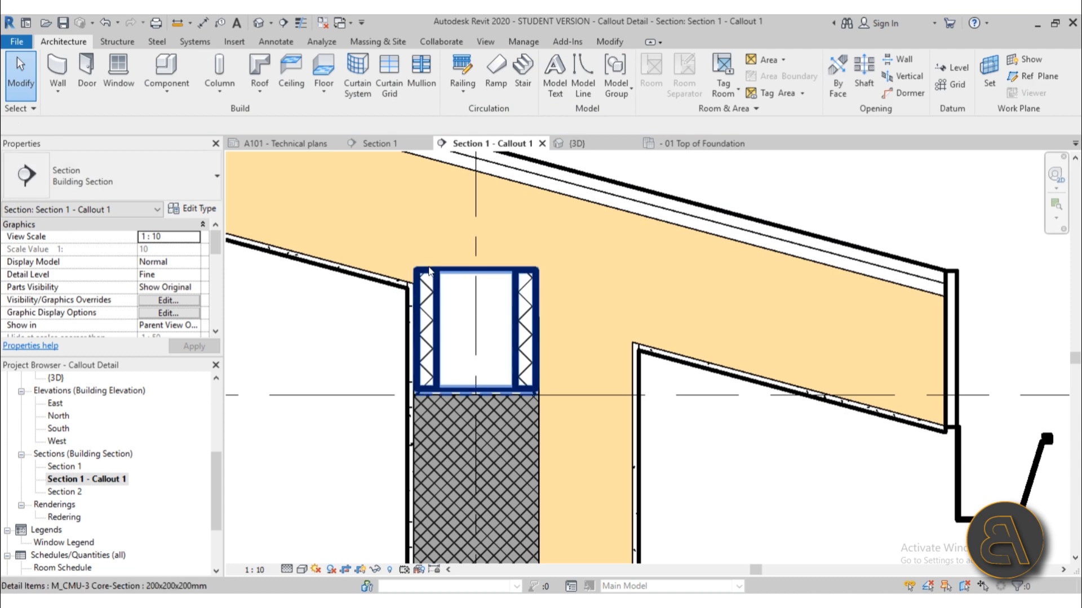
scroll(434, 265, "down", 2)
left_click(415, 274)
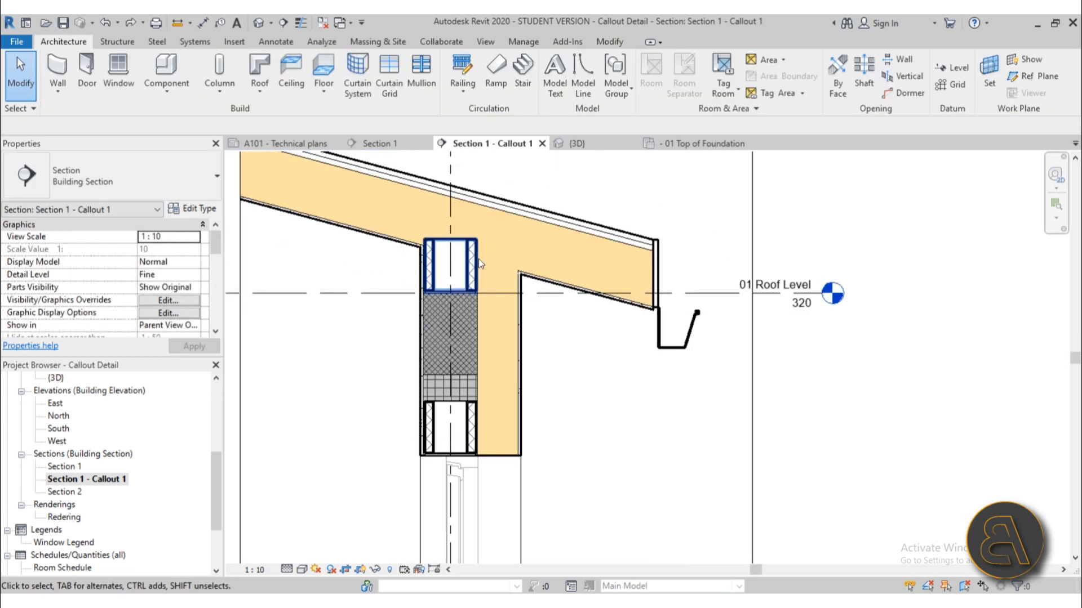
left_click(477, 259)
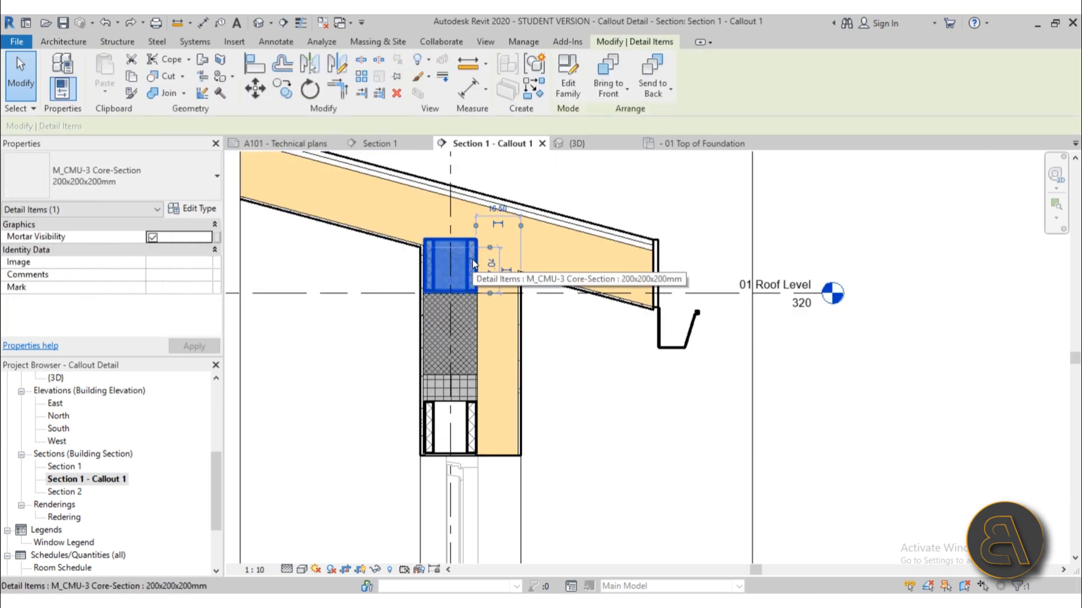
key("Delete")
Step: Examine the strip of wall between the bottom of the window and the top masonry block below it
scroll(501, 331, "down", 2)
middle_click_drag(499, 352, 474, 267)
scroll(470, 276, "down", 1)
scroll(486, 375, "down", 1)
middle_click_drag(487, 378, 471, 291)
middle_click_drag(471, 464, 472, 430)
scroll(431, 428, "up", 6)
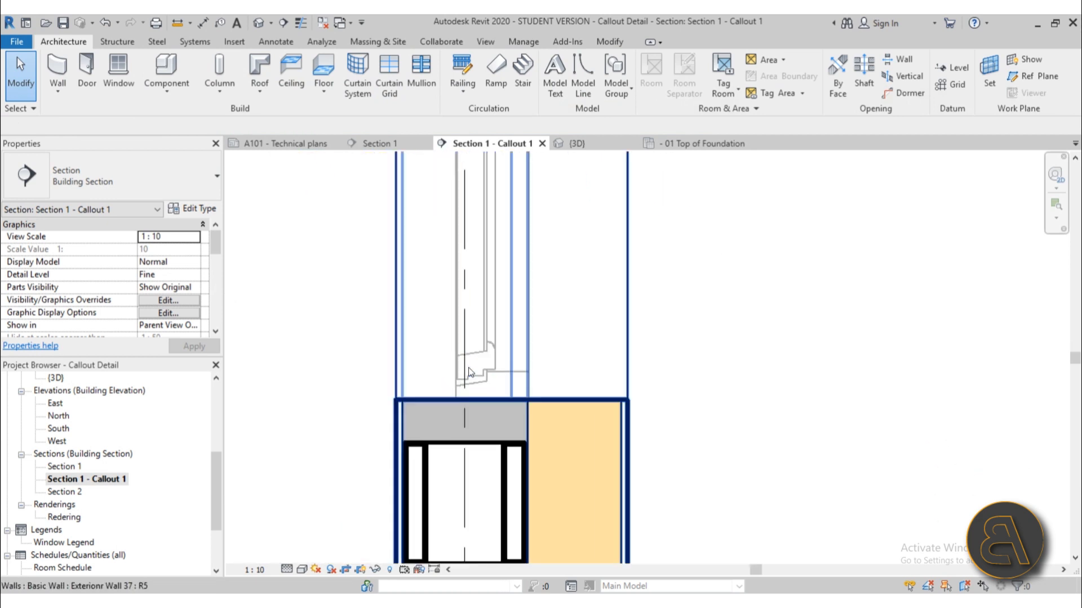
left_click(462, 381)
key("Escape")
left_click(479, 399)
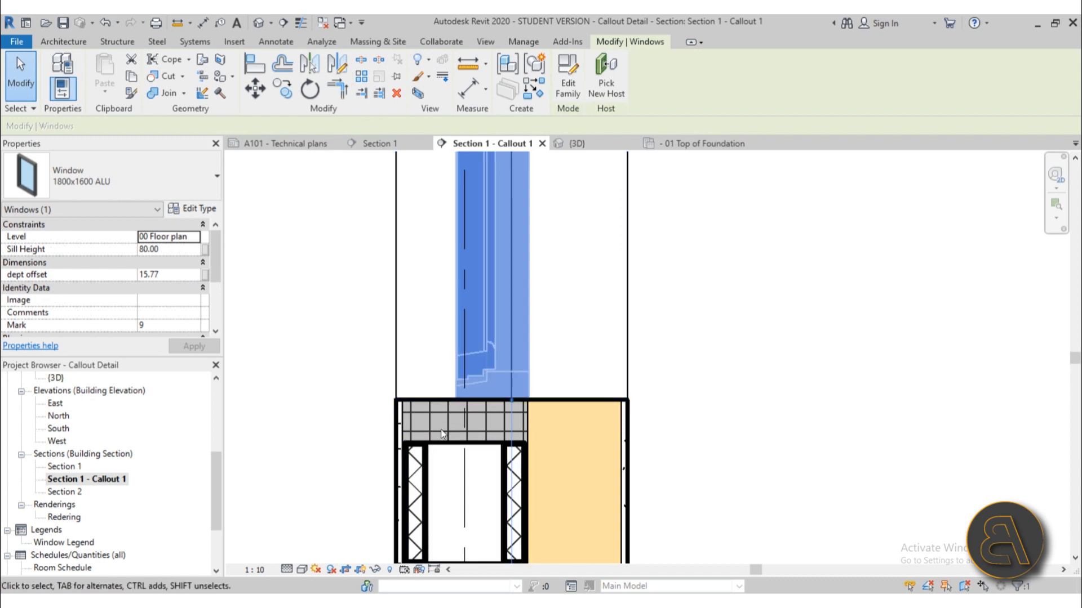
key("Escape")
scroll(471, 434, "up", 4)
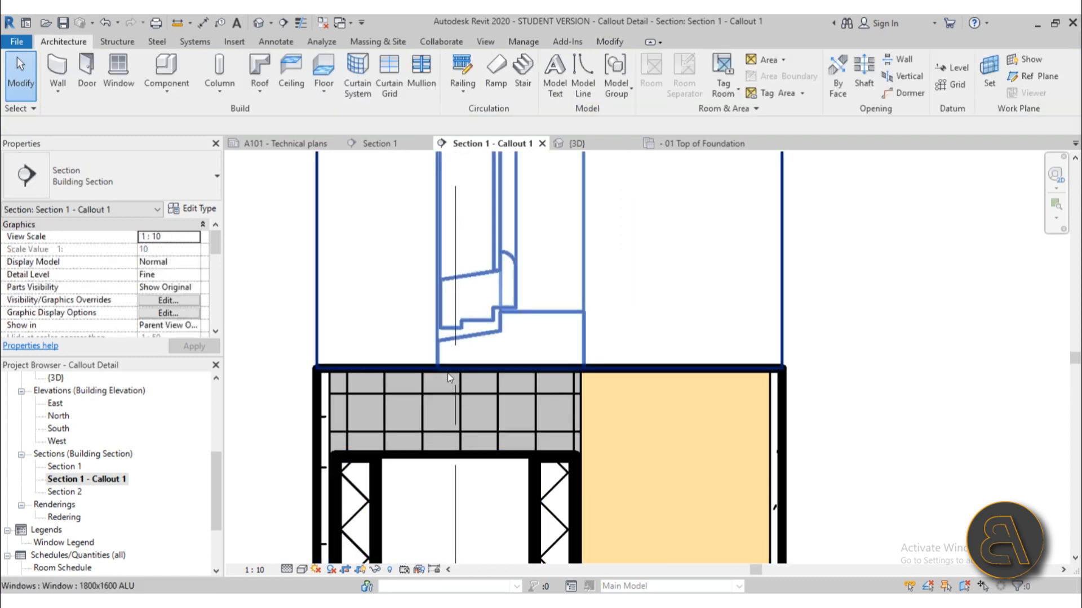
scroll(442, 433, "down", 2)
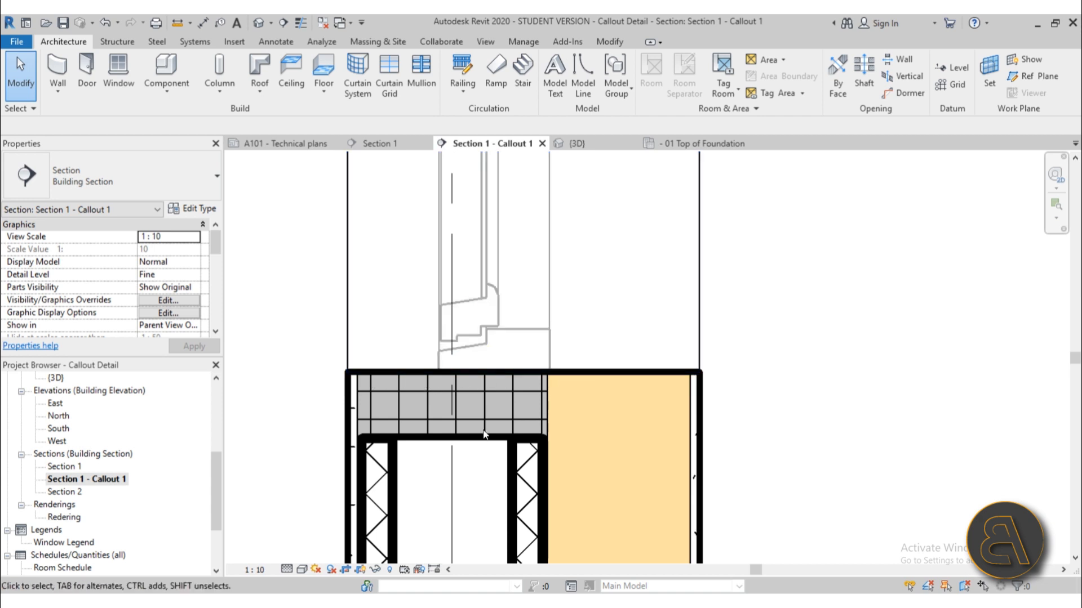
scroll(483, 404, "down", 3)
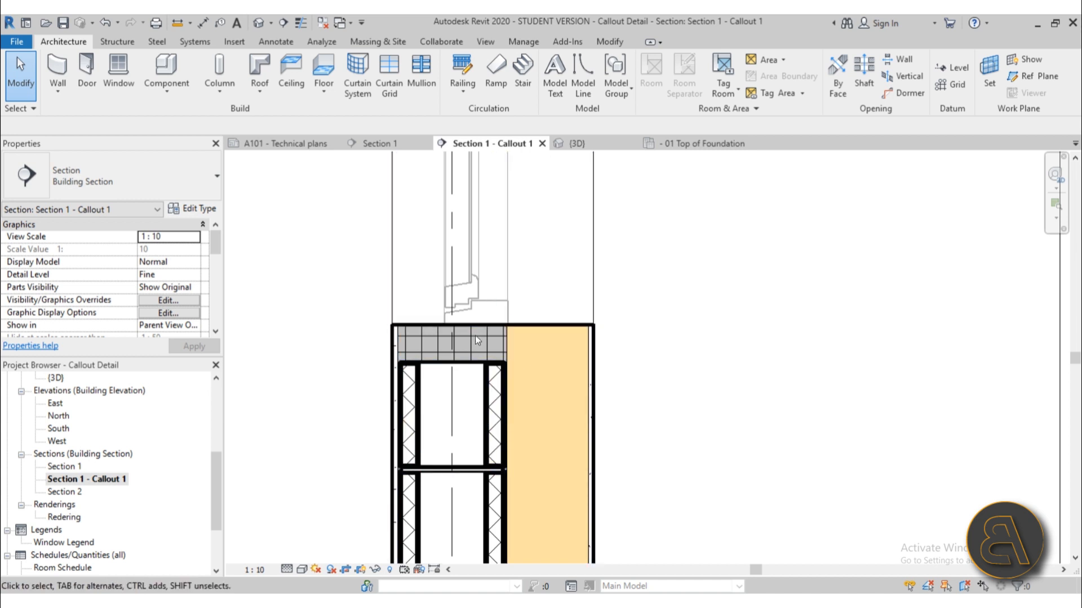
scroll(473, 328, "up", 2)
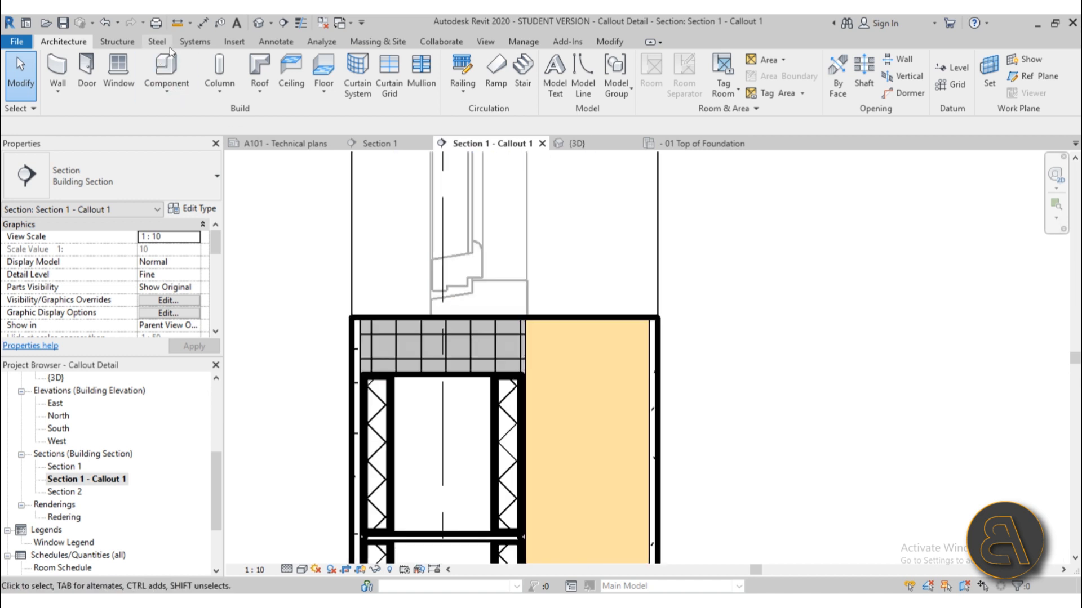
Step: Measure the vertical gap between the top masonry block and the wall edge under the window
left_click(179, 28)
scroll(475, 325, "up", 3)
left_click(476, 318)
left_click(474, 398)
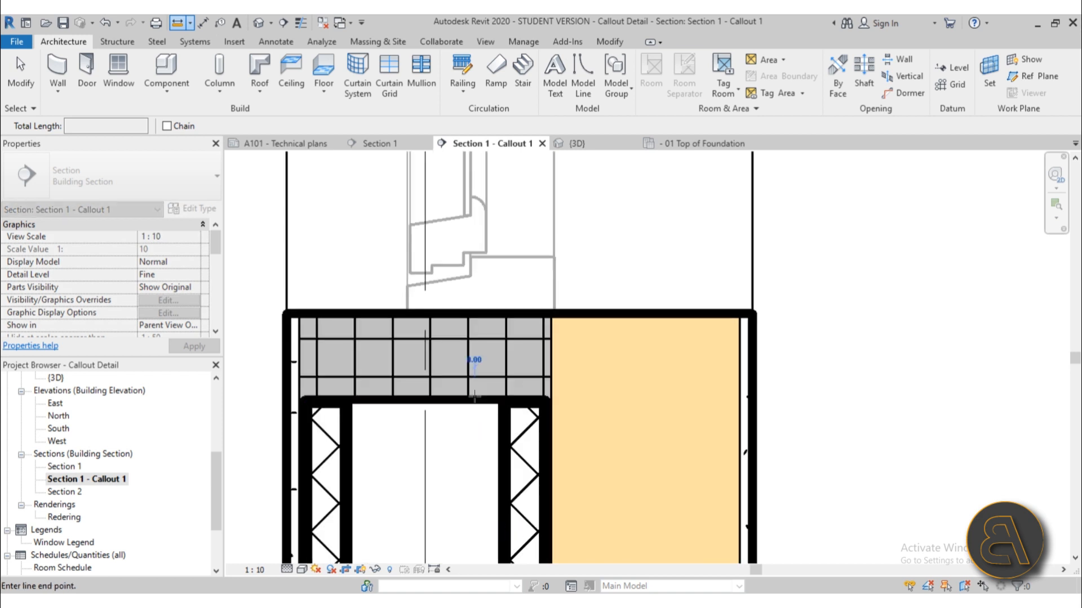
key("Escape")
left_click(176, 22)
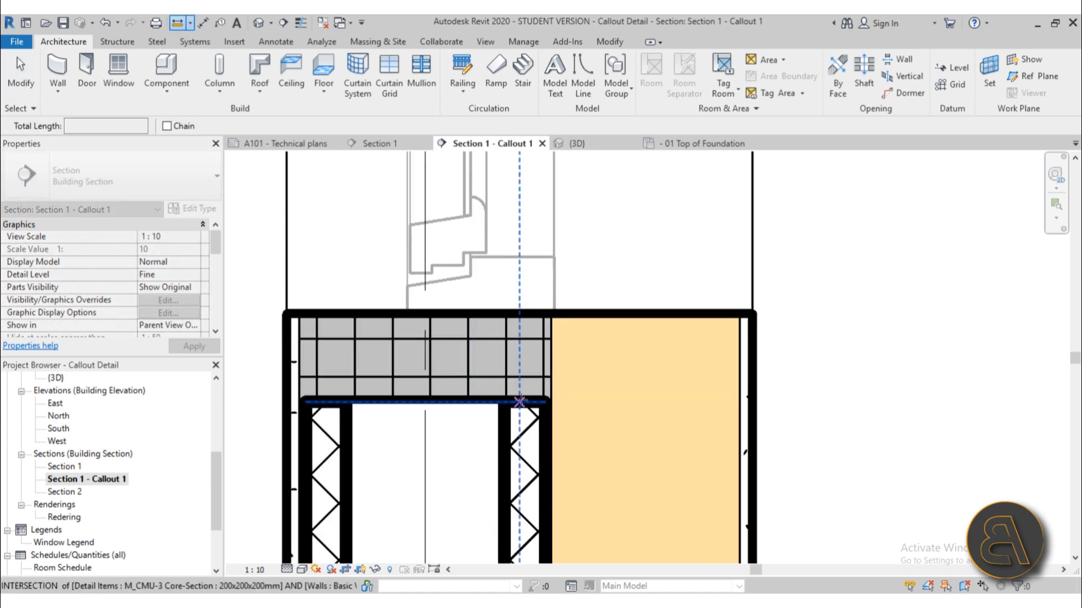
left_click(476, 400)
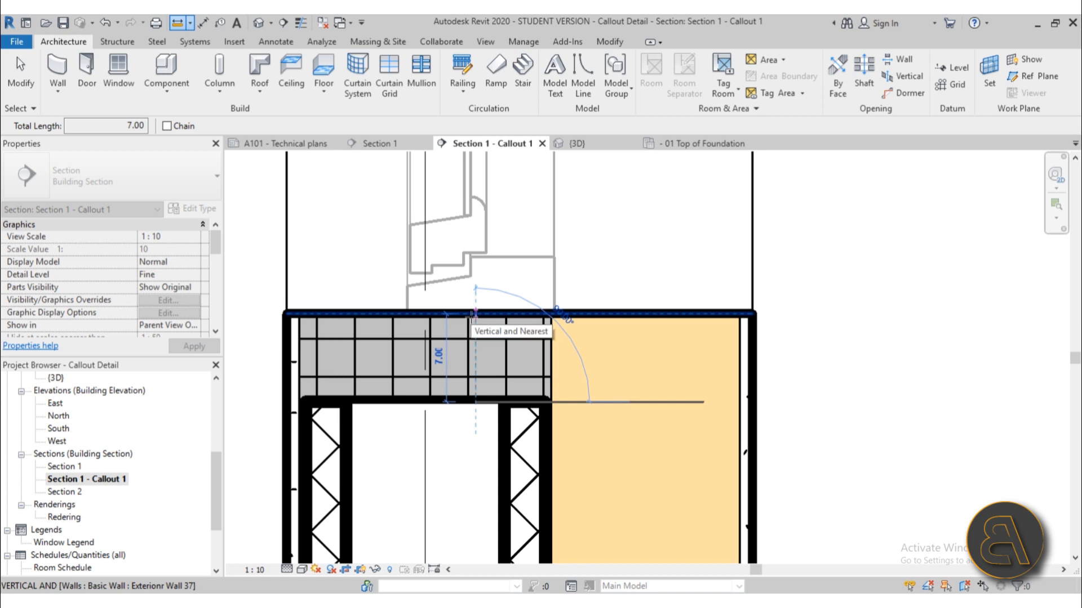
key("Escape")
key("Escape")
Step: Review the block courses below the window and the wall down to the foundation, including the gap under the sill
scroll(468, 323, "down", 8)
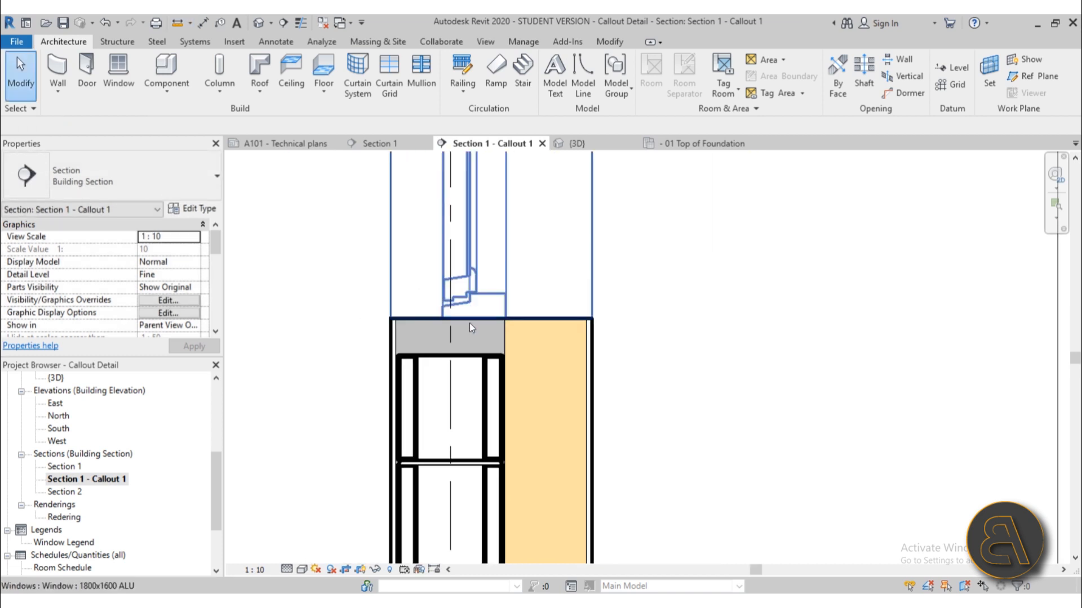
middle_click_drag(482, 359, 480, 314)
scroll(480, 314, "down", 1)
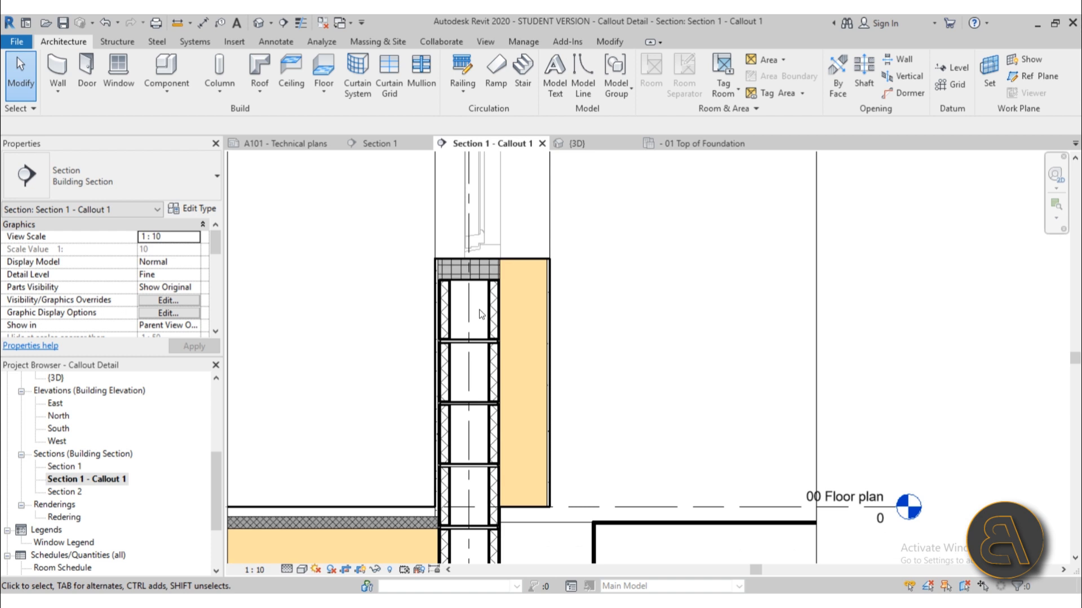
scroll(630, 290, "down", 5)
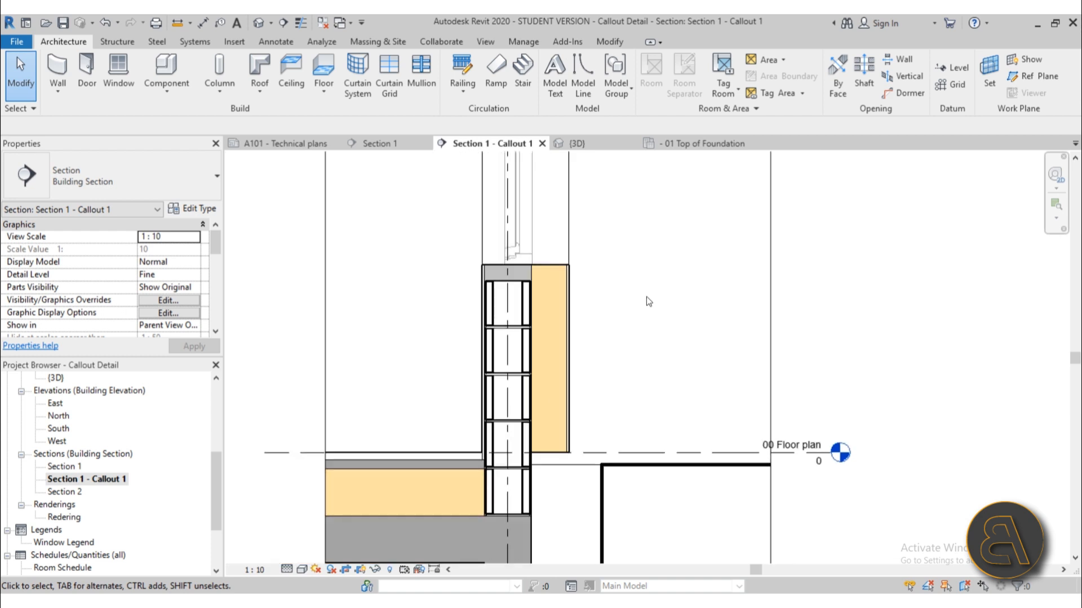
middle_click_drag(603, 339, 560, 396)
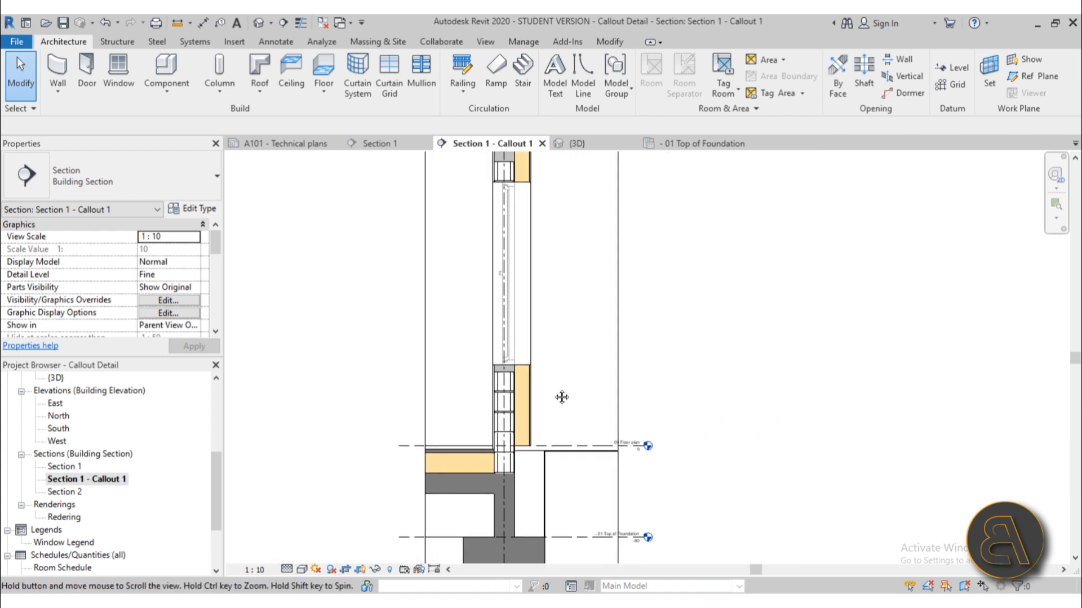
scroll(569, 388, "down", 2)
scroll(493, 396, "up", 4)
scroll(493, 396, "up", 3)
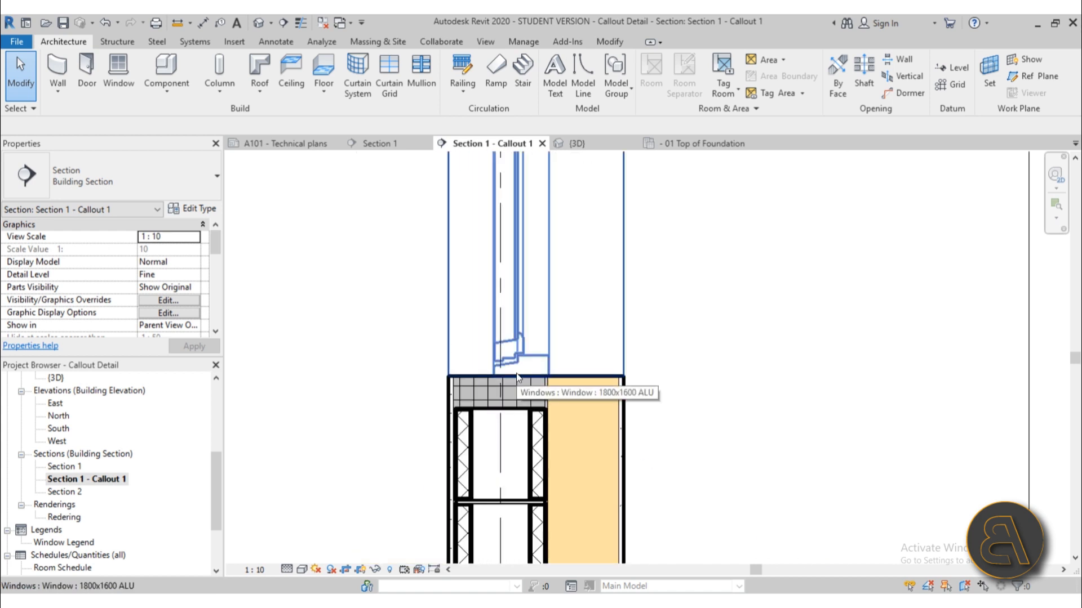
scroll(516, 373, "down", 3)
mouse_move(500, 372)
middle_mouse_down()
mouse_move(490, 367)
mouse_move(503, 370)
mouse_move(497, 346)
middle_mouse_up()
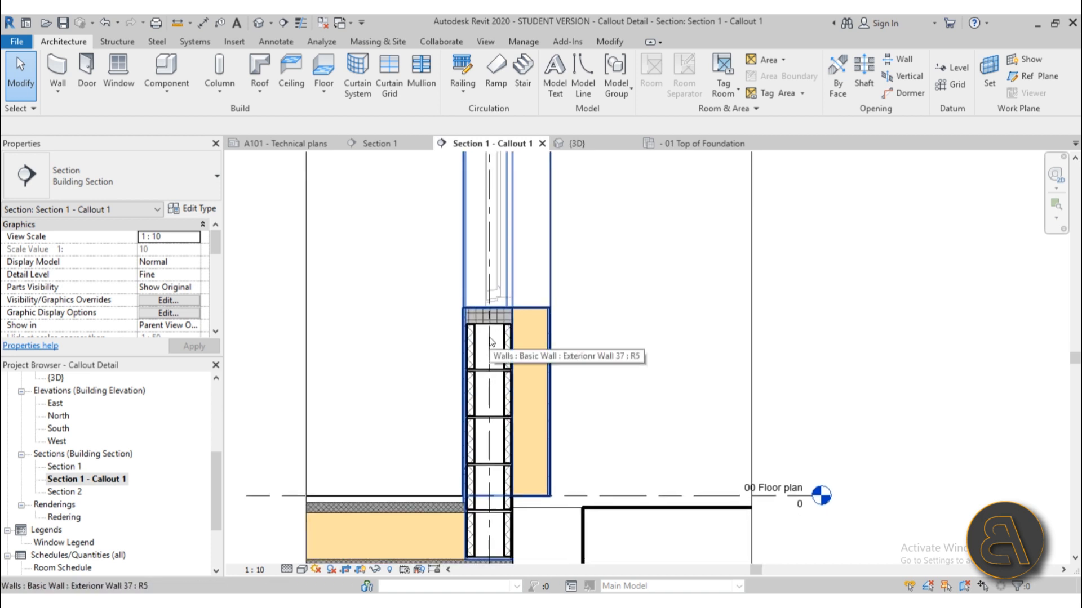
Step: Set the window's sill height to 75
left_click(489, 296)
scroll(492, 314, "up", 2)
scroll(558, 414, "down", 2)
middle_click_drag(559, 414, 555, 298)
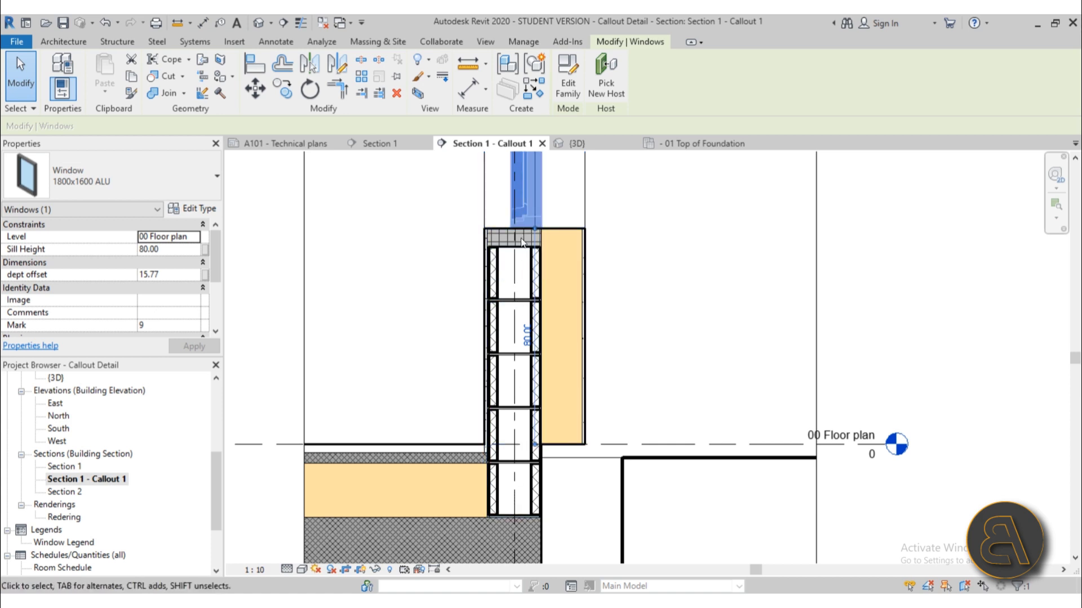
scroll(532, 232, "up", 5)
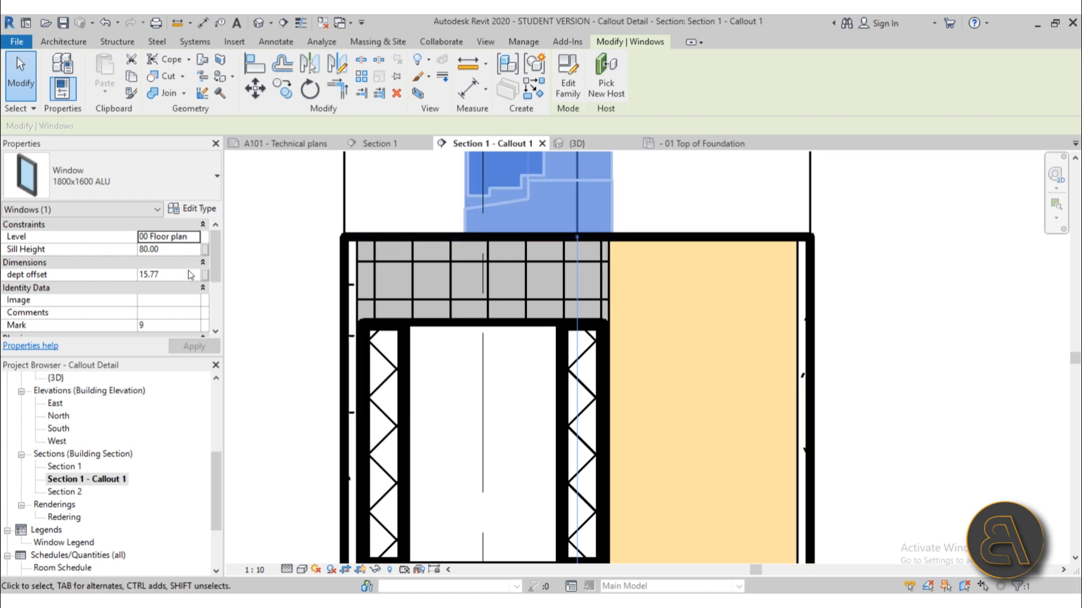
left_click(170, 250)
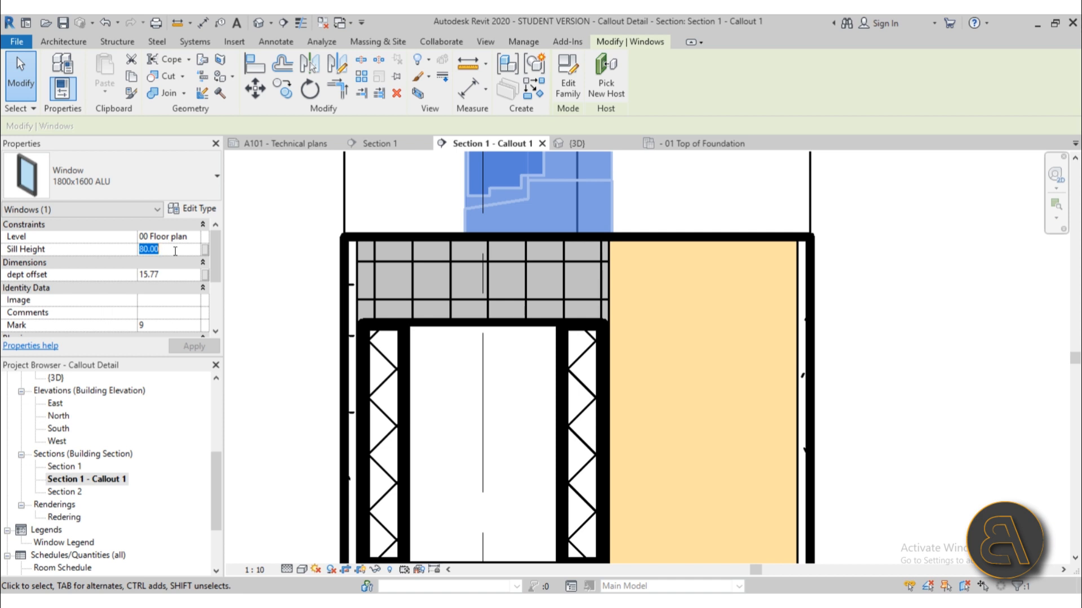
type("75")
key("Return")
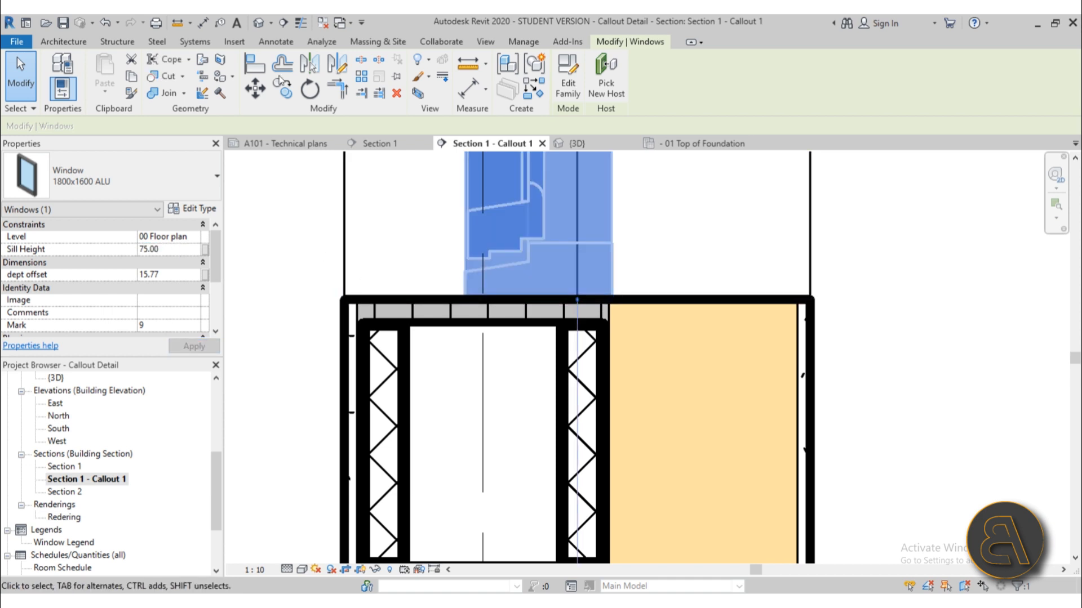
key("Escape")
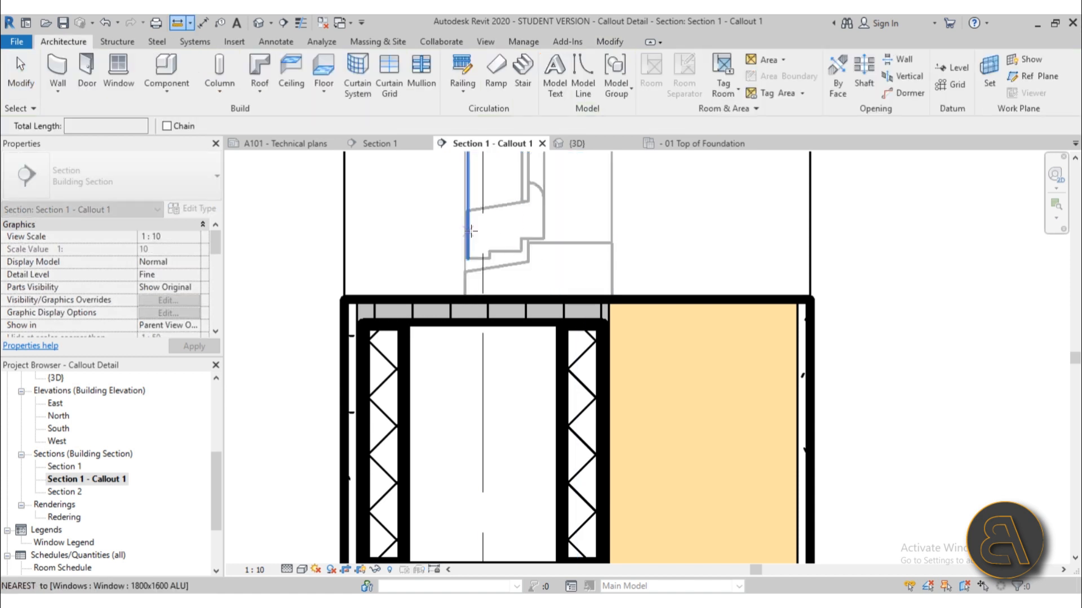
Step: Set the window's sill height to 76
left_click(549, 227)
left_click(168, 249)
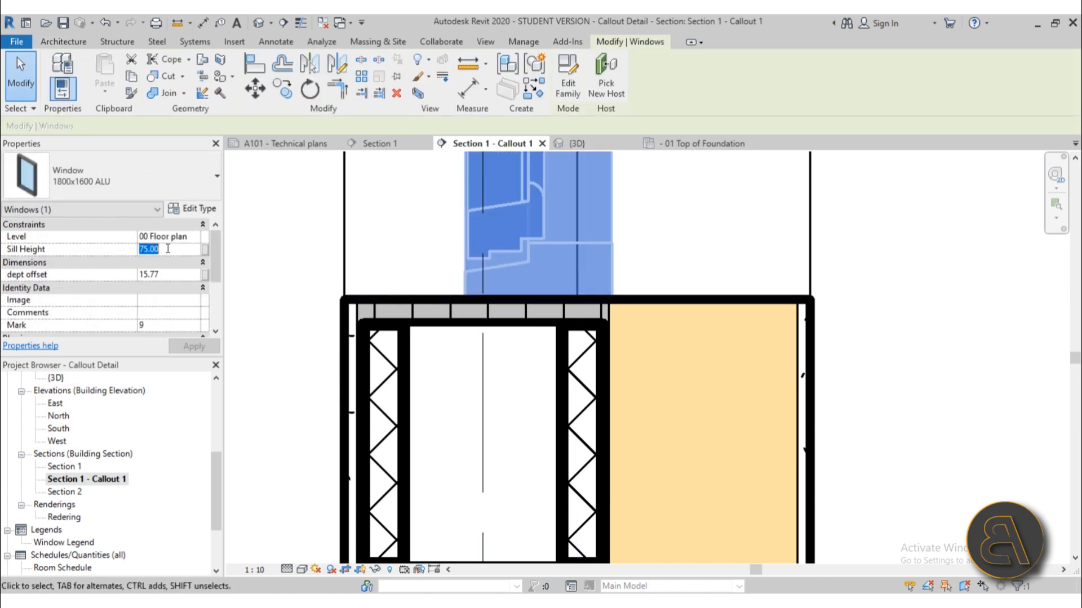
type("76")
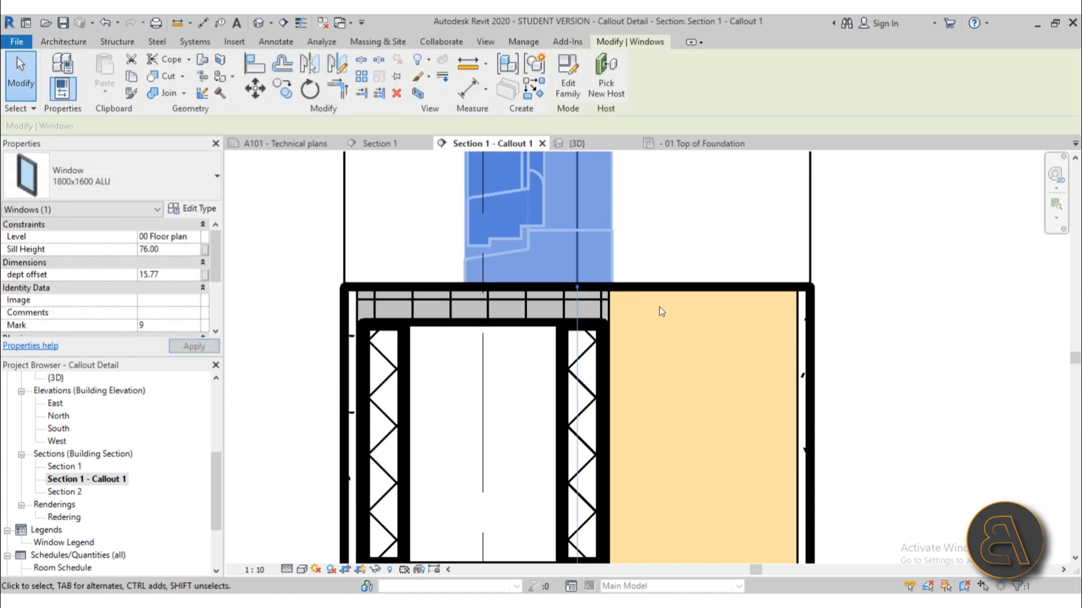
left_click(427, 182)
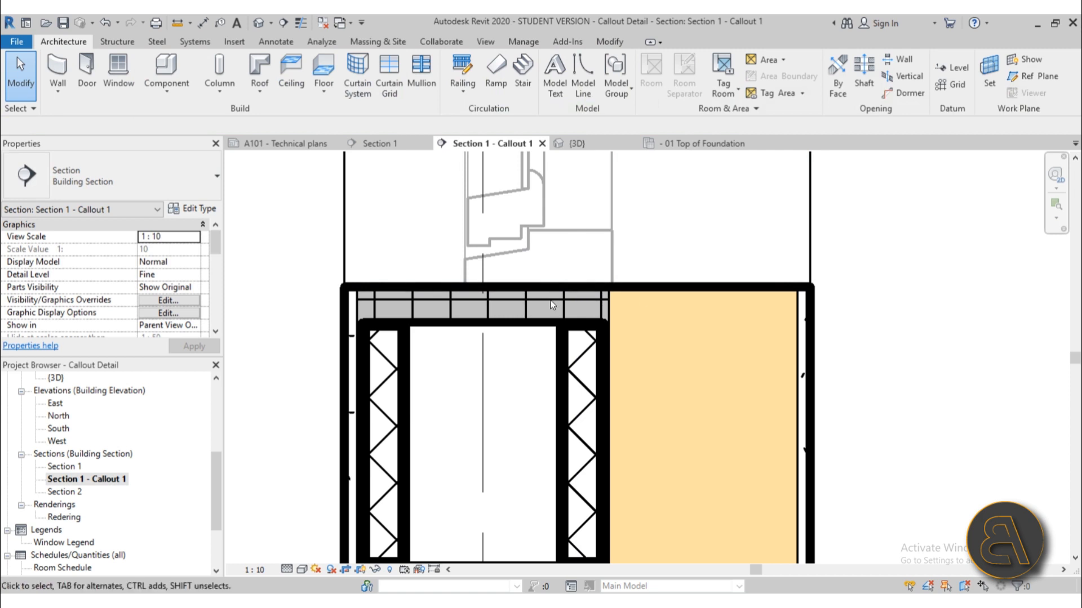
Step: Measure the remaining gap between the top block and the wall edge at the adjusted sill height
left_click(179, 24)
left_click(445, 324)
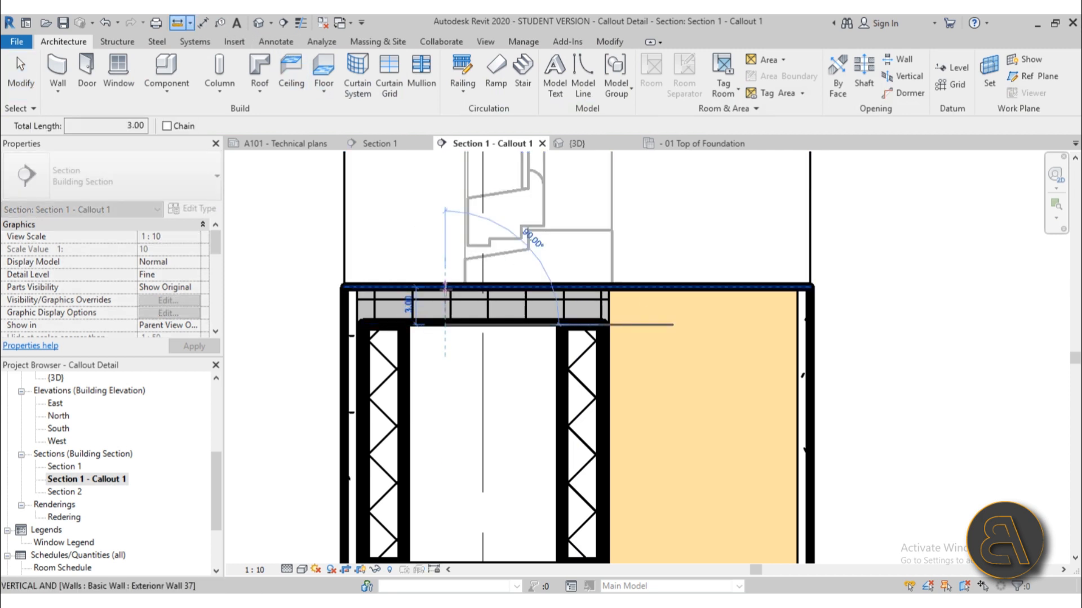
key("Escape")
key("Escape")
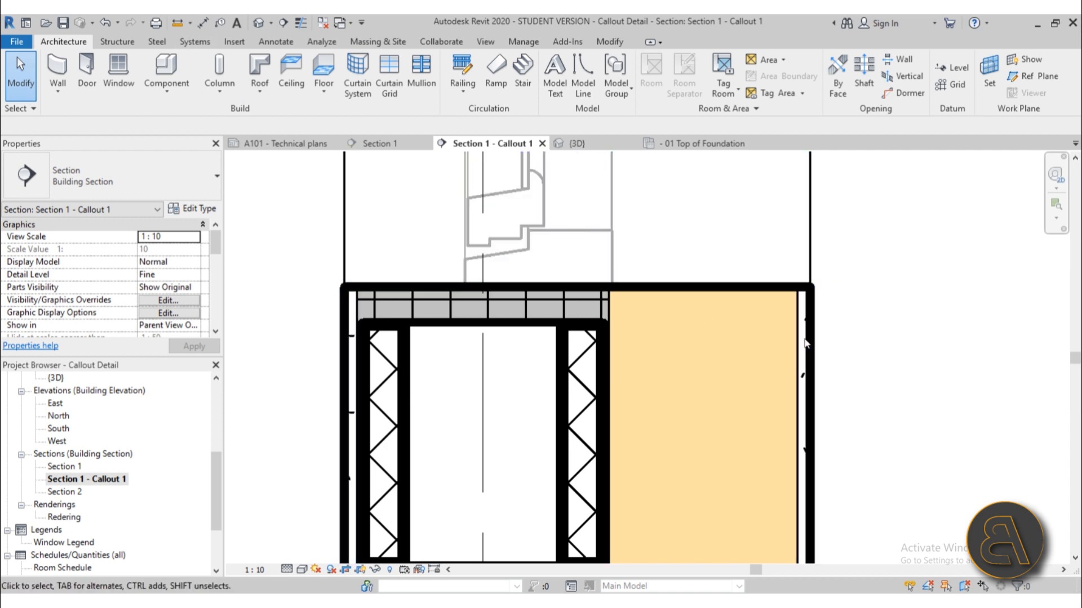
Step: Start loading a family and browse the Detail Items library to Div 06-Wood and Plastic, 06100-Rough Carpentry, 06110-Wood Framing
scroll(364, 335, "down", 3)
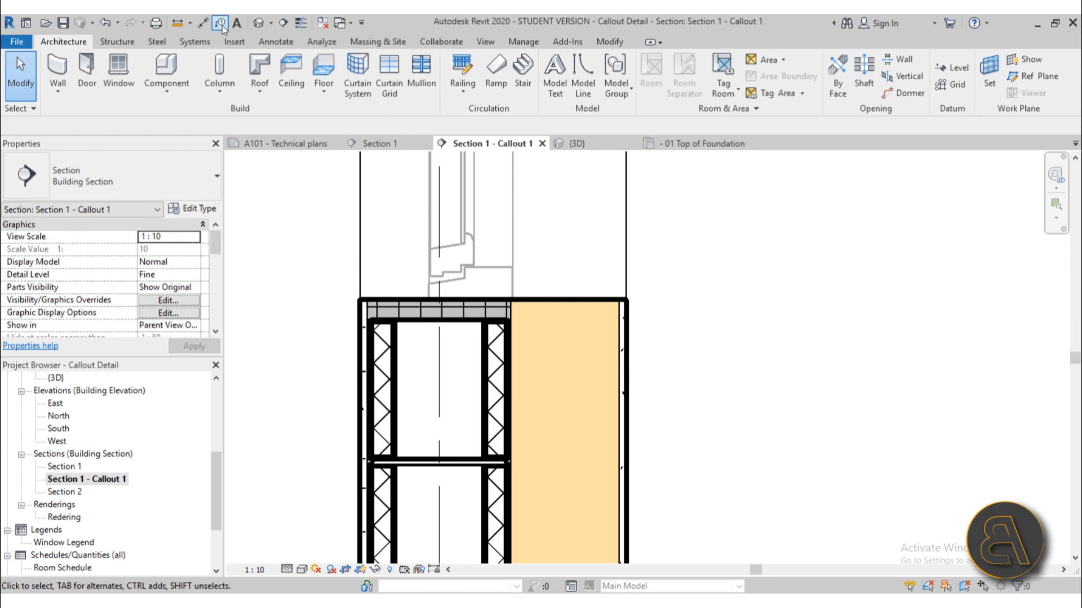
left_click(233, 43)
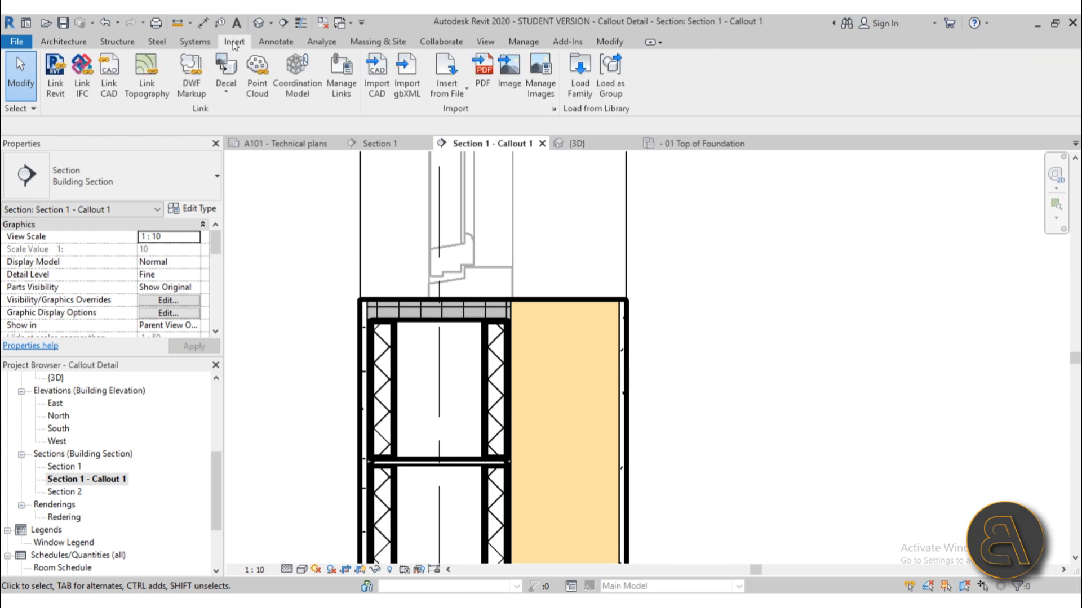
left_click(572, 96)
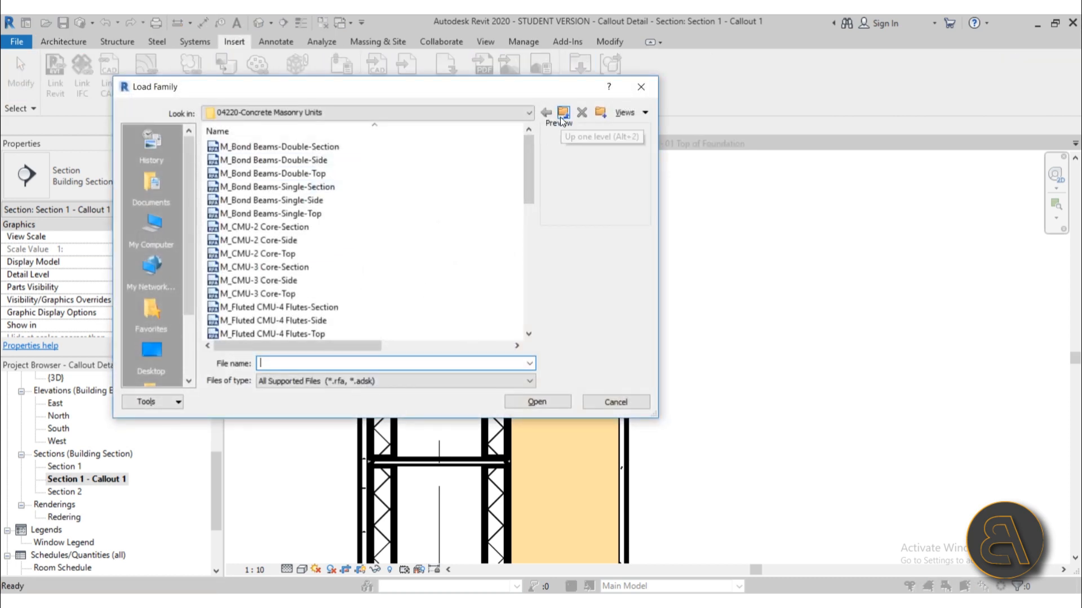
left_click(560, 117)
left_click(560, 116)
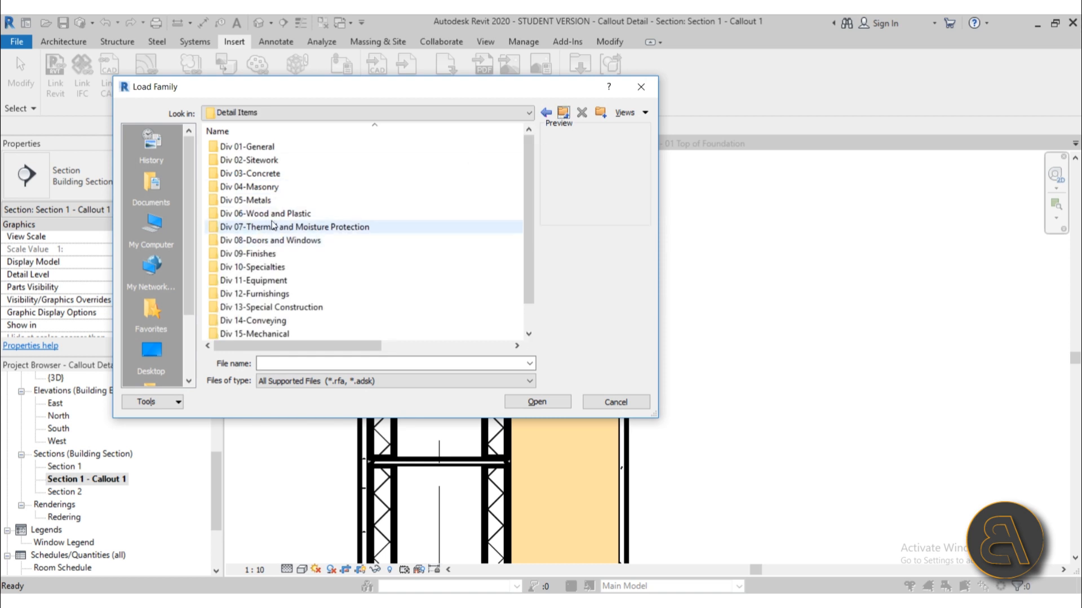
double_click(272, 213)
left_click(263, 161)
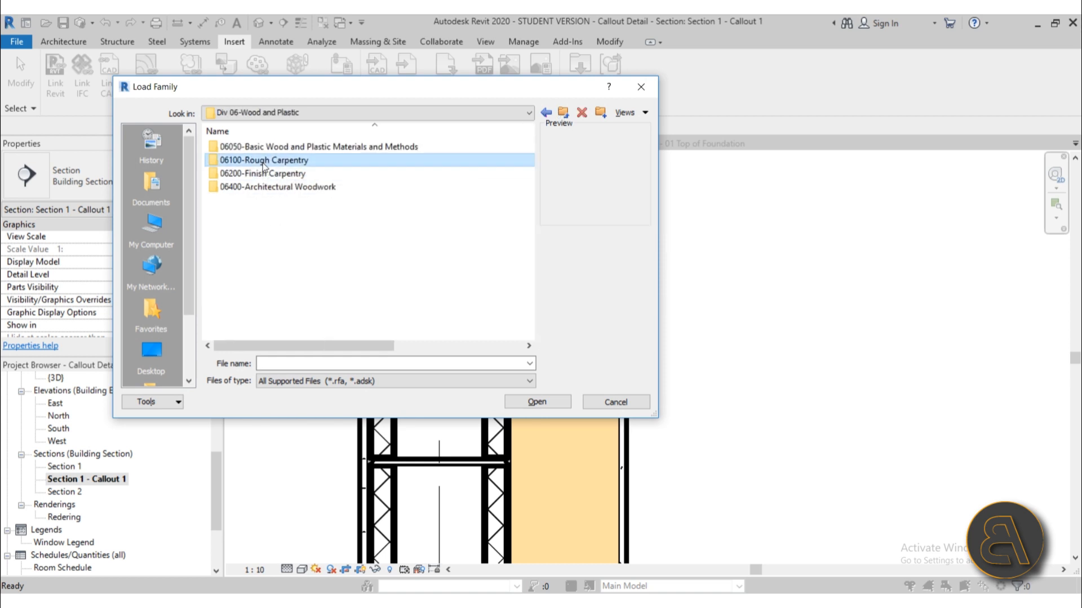
double_click(263, 161)
double_click(265, 152)
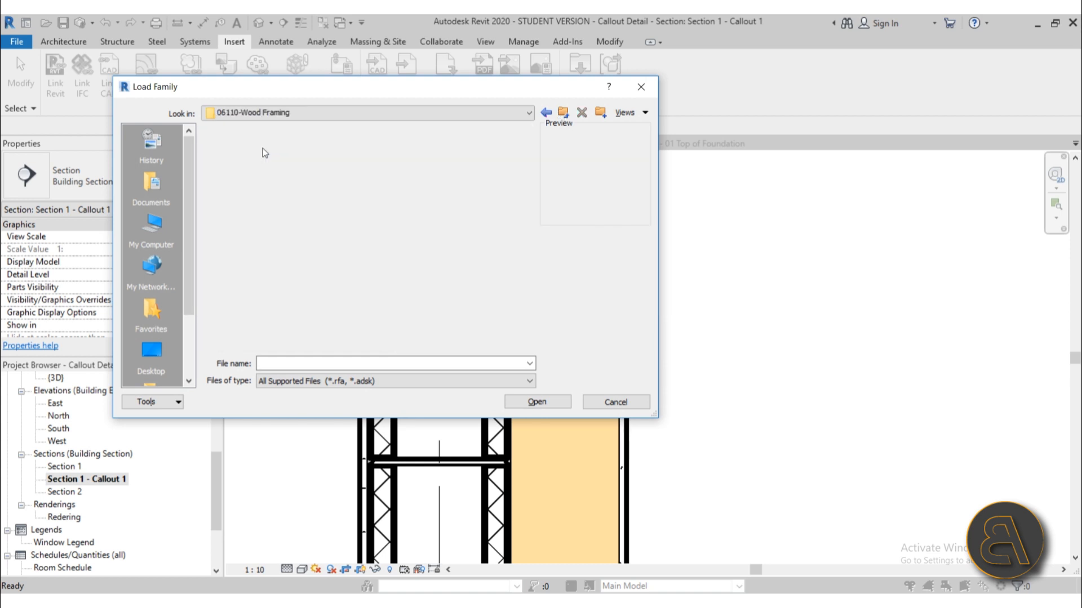
Step: Load the M_Rough Cut Lumber-Section family with its 25 x 300mm type
left_click(265, 147)
left_click(263, 173)
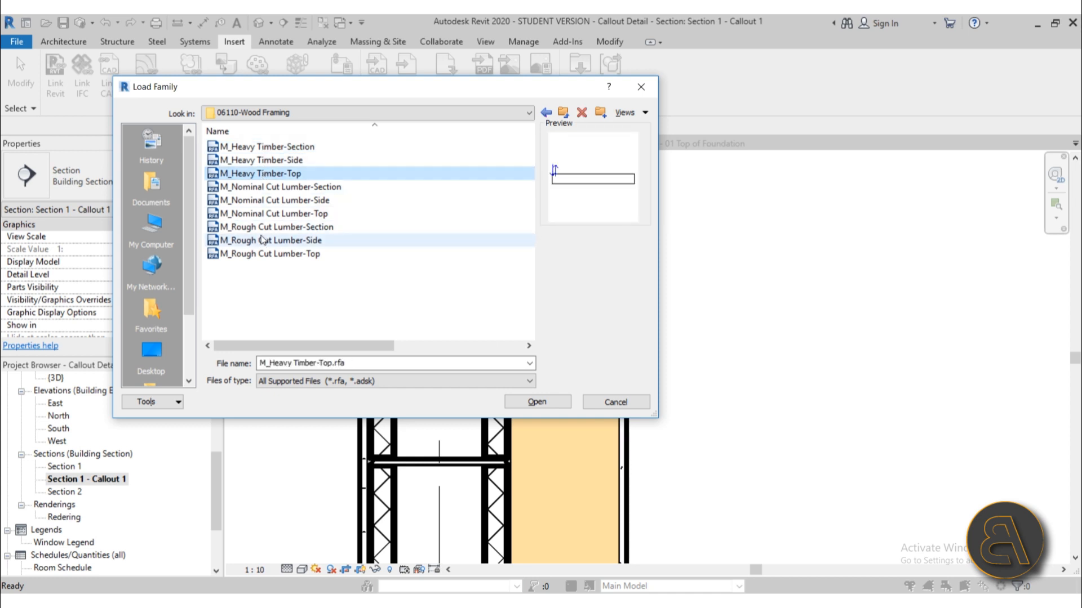
left_click(262, 240)
left_click(263, 227)
left_click(526, 402)
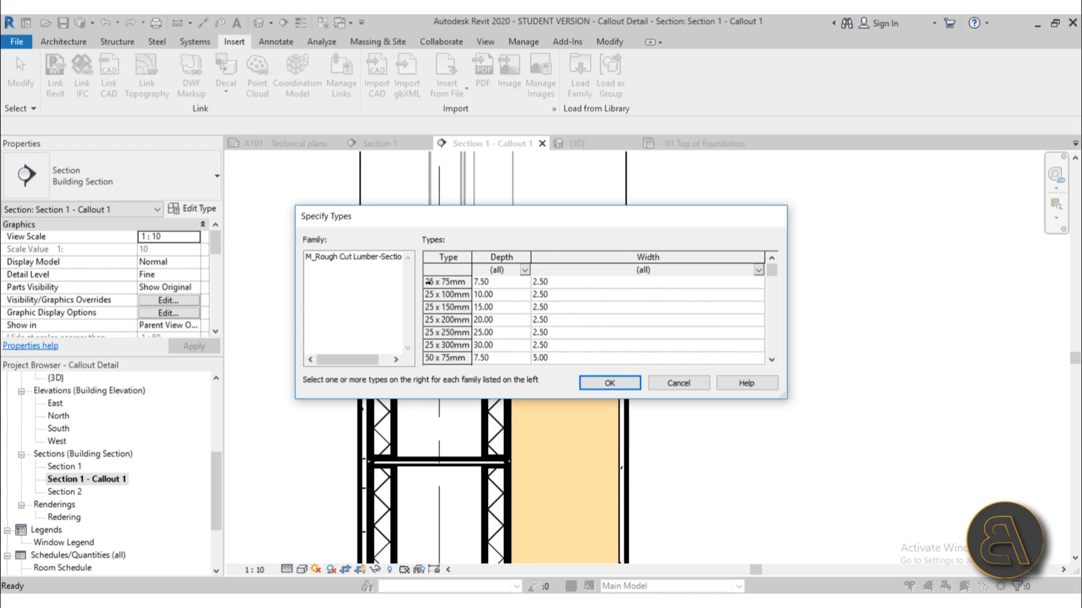
left_click(430, 281)
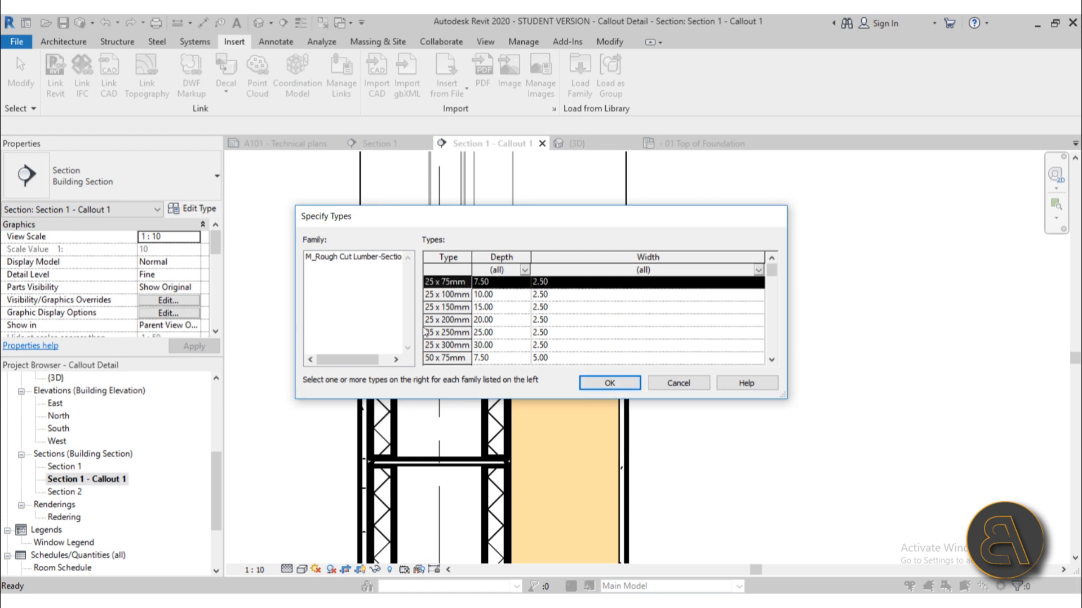
left_click(429, 344)
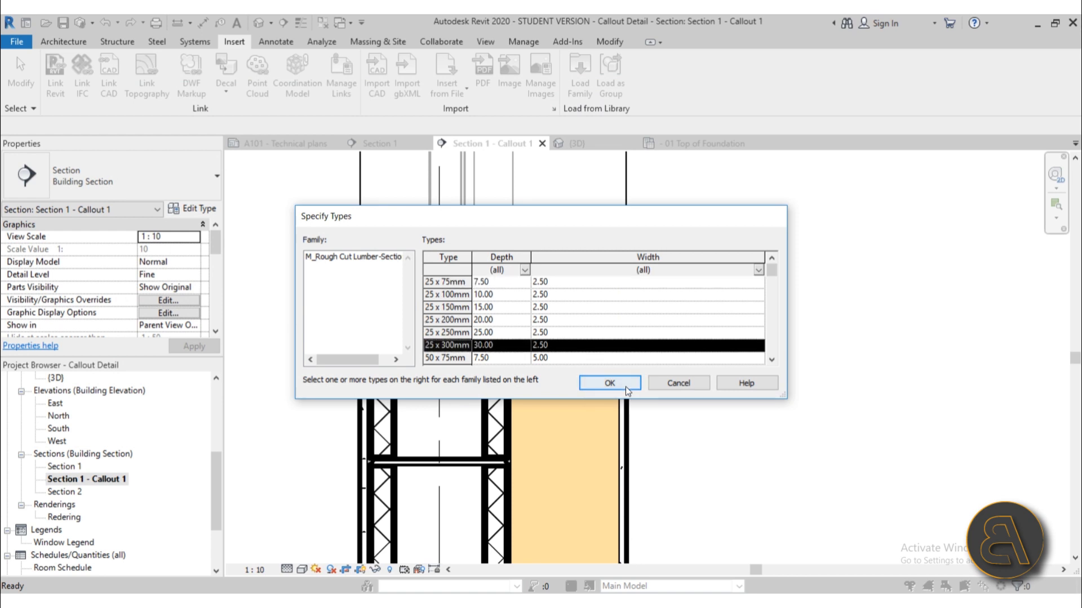
left_click(611, 383)
Step: Place a 25 x 300mm rough cut lumber section detail component just above the wall edge under the window
scroll(480, 291, "down", 2)
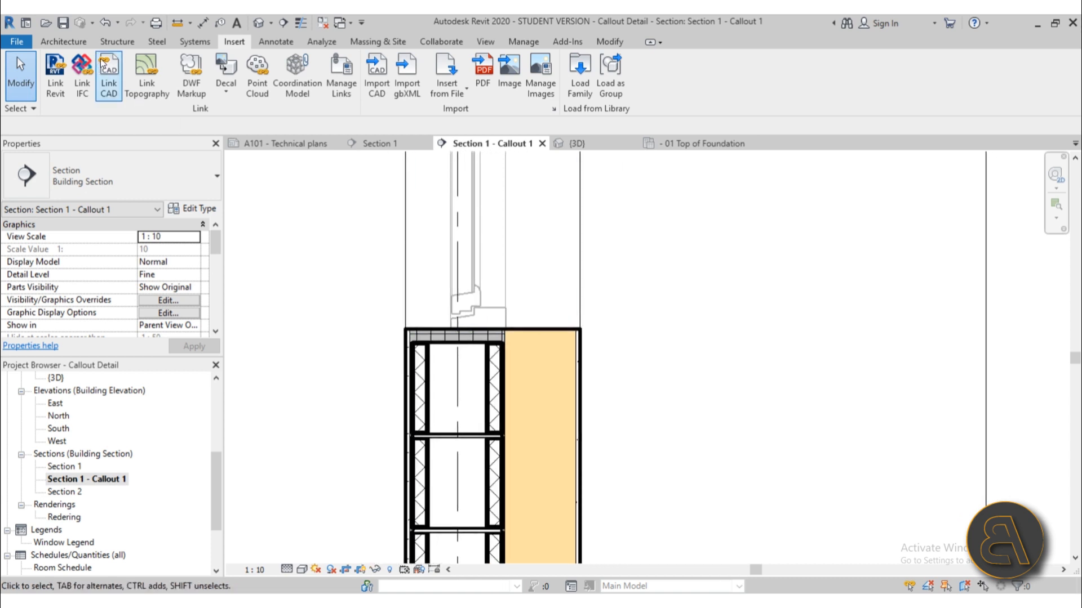
left_click(262, 47)
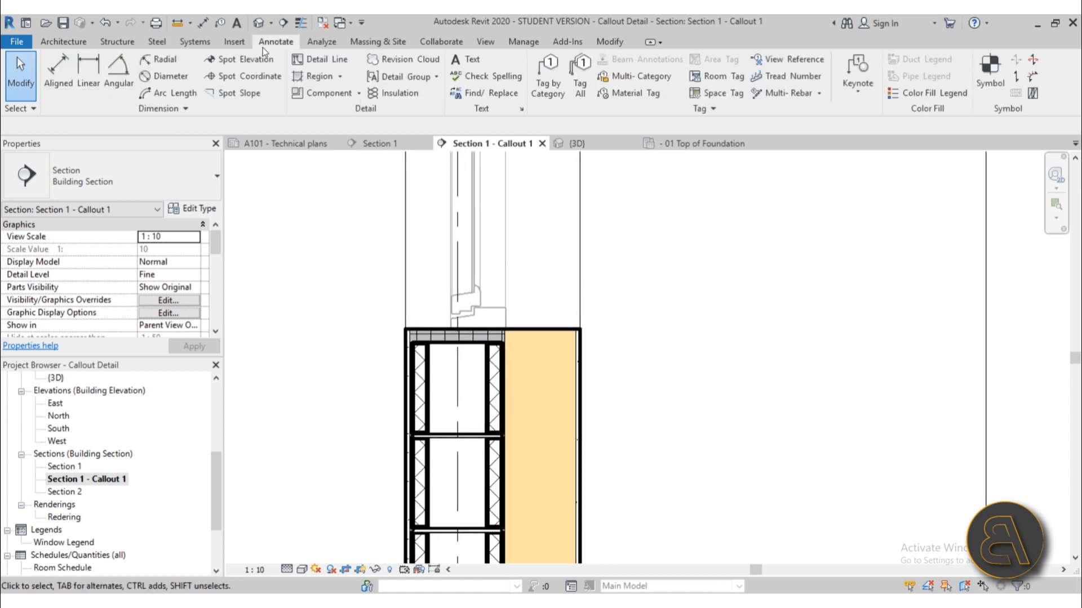
left_click(329, 93)
scroll(554, 332, "up", 2)
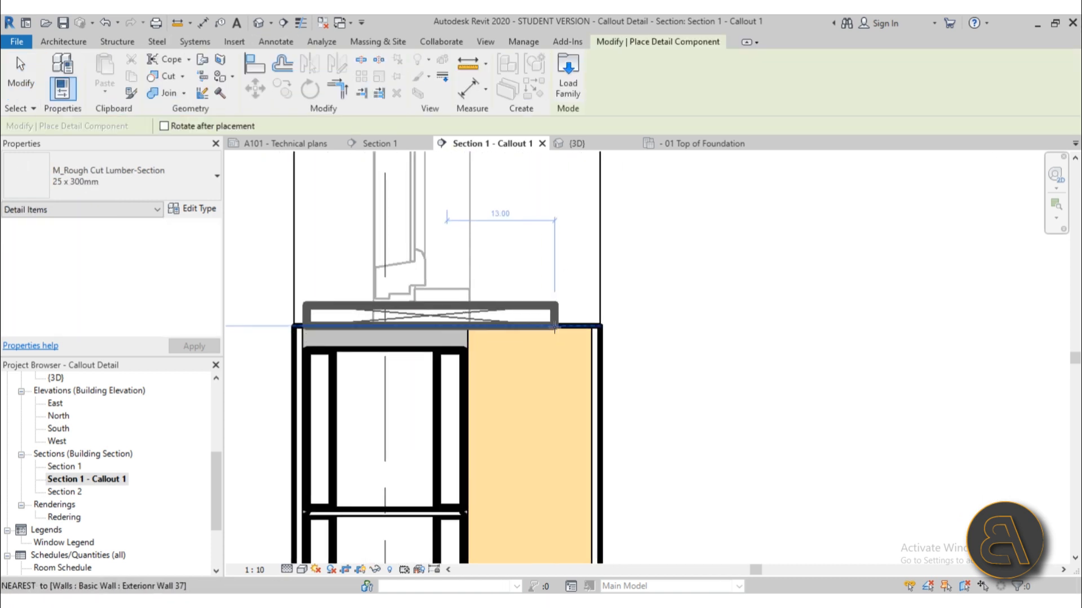
left_click(555, 312)
key("Escape")
key("Escape")
Step: Measure the full width of the wall's top edge below the window
left_click(408, 301)
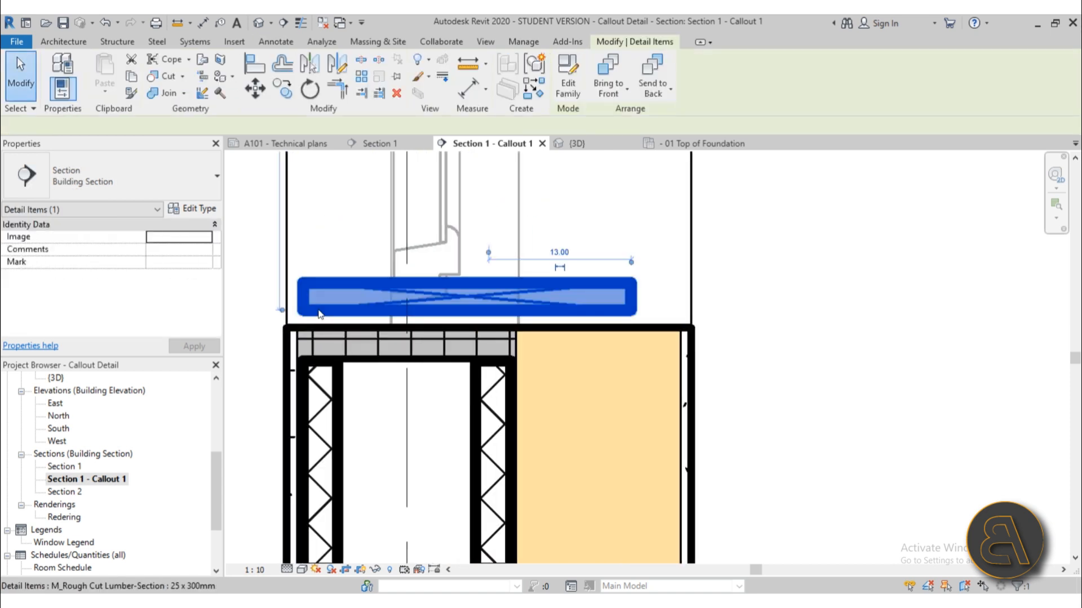
scroll(409, 299, "up", 2)
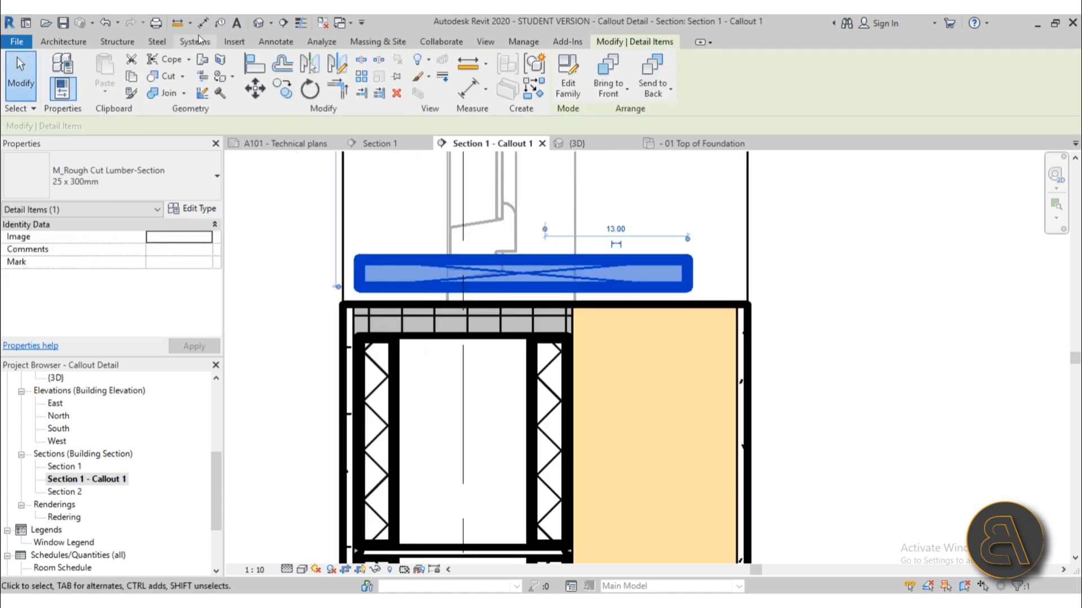
left_click(177, 24)
scroll(353, 316, "up", 2)
left_click(338, 299)
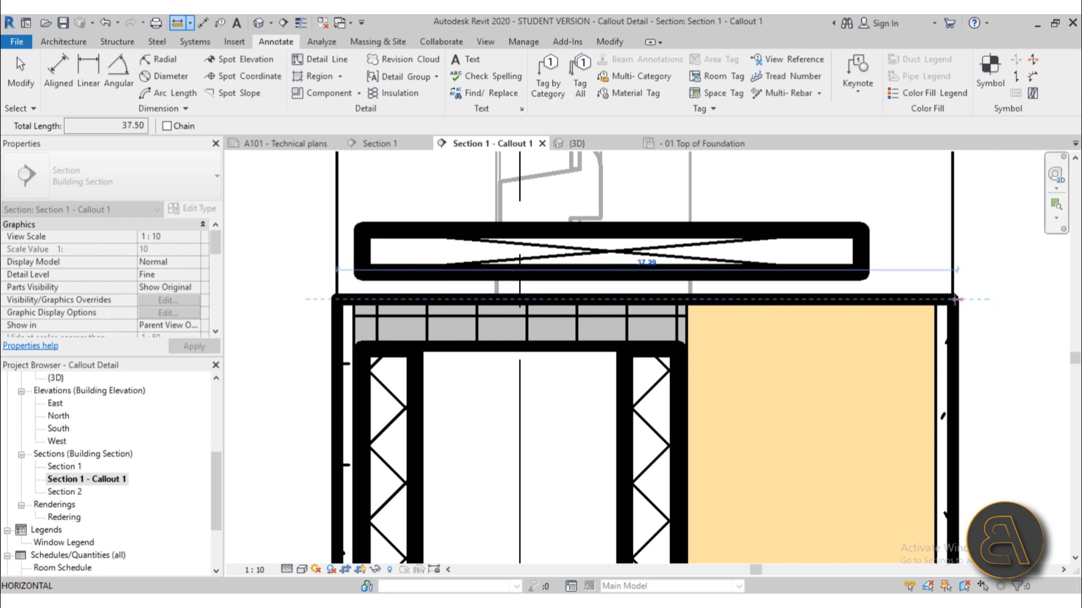
key("Escape")
key("Escape")
Step: Check the exterior wall's instance and type properties for its total thickness
left_click(954, 337)
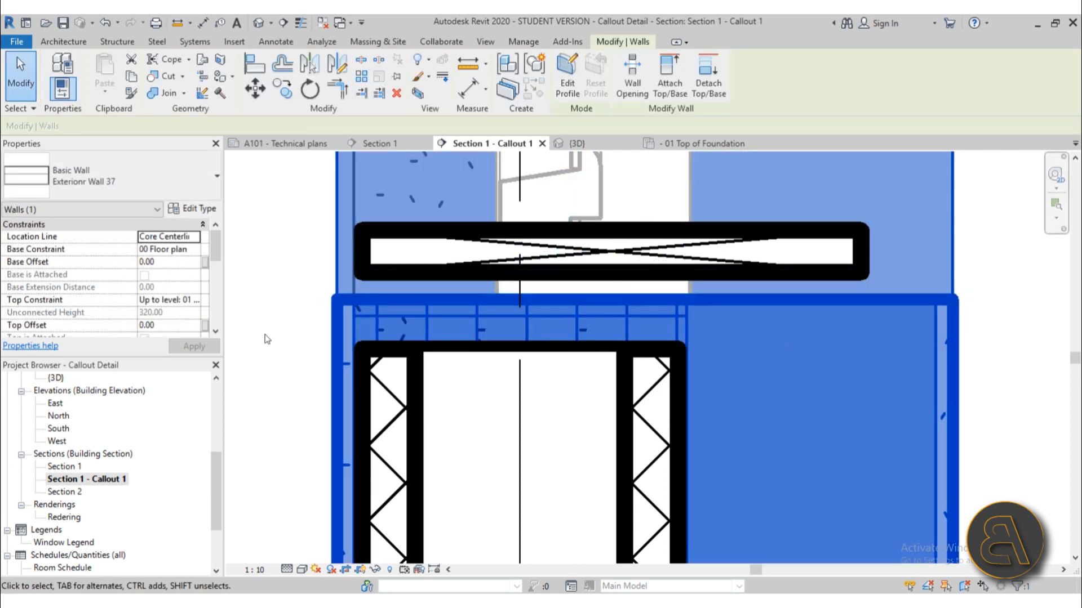
scroll(138, 299, "down", 2)
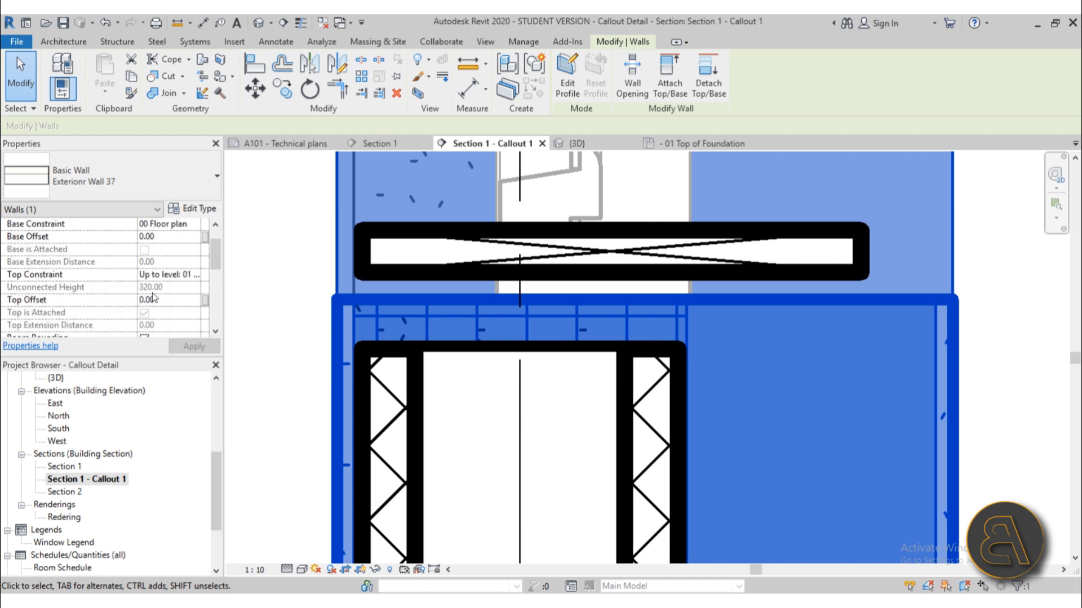
scroll(38, 287, "down", 5)
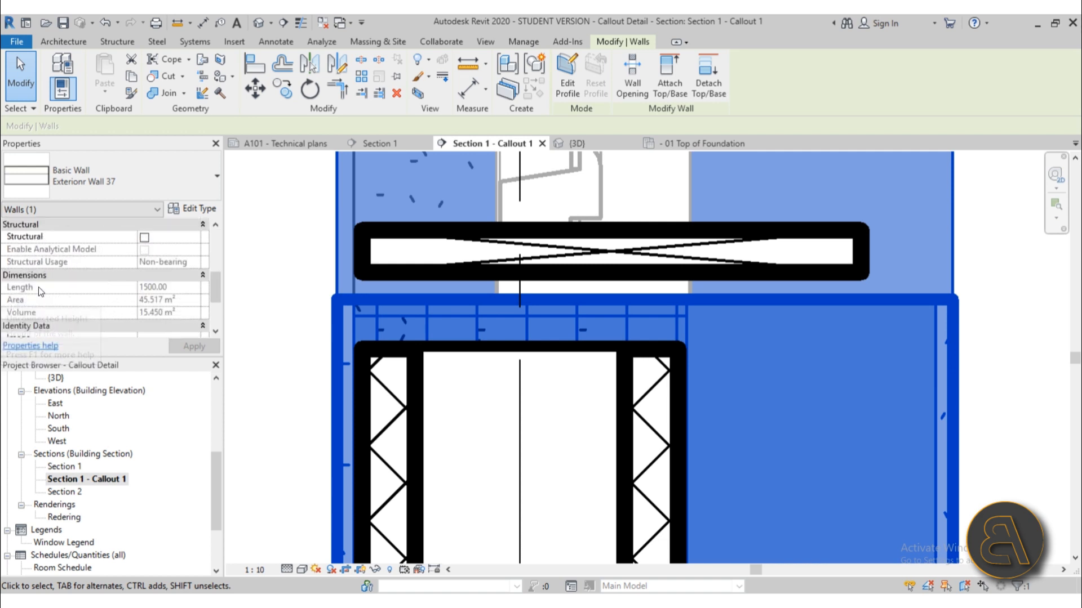
scroll(73, 294, "down", 2)
scroll(112, 299, "up", 8)
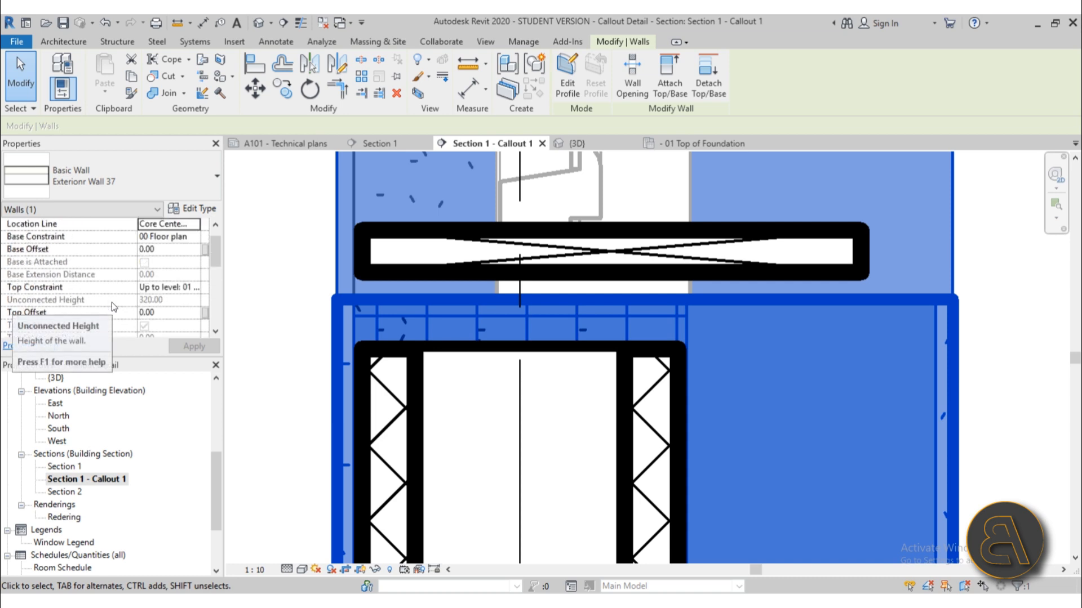
scroll(113, 301, "up", 1)
left_click(193, 209)
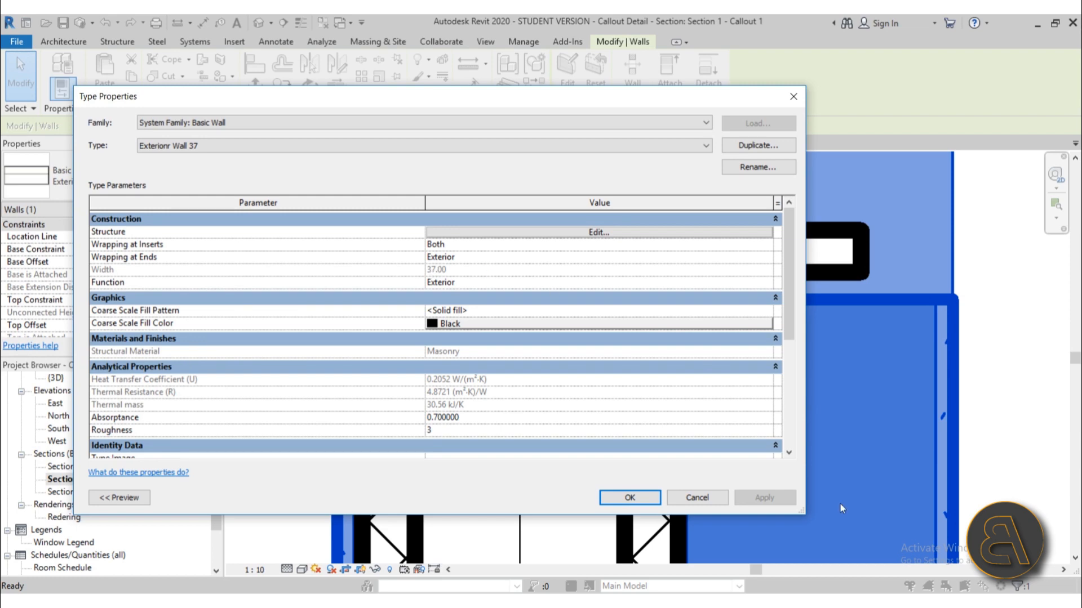
left_click(708, 497)
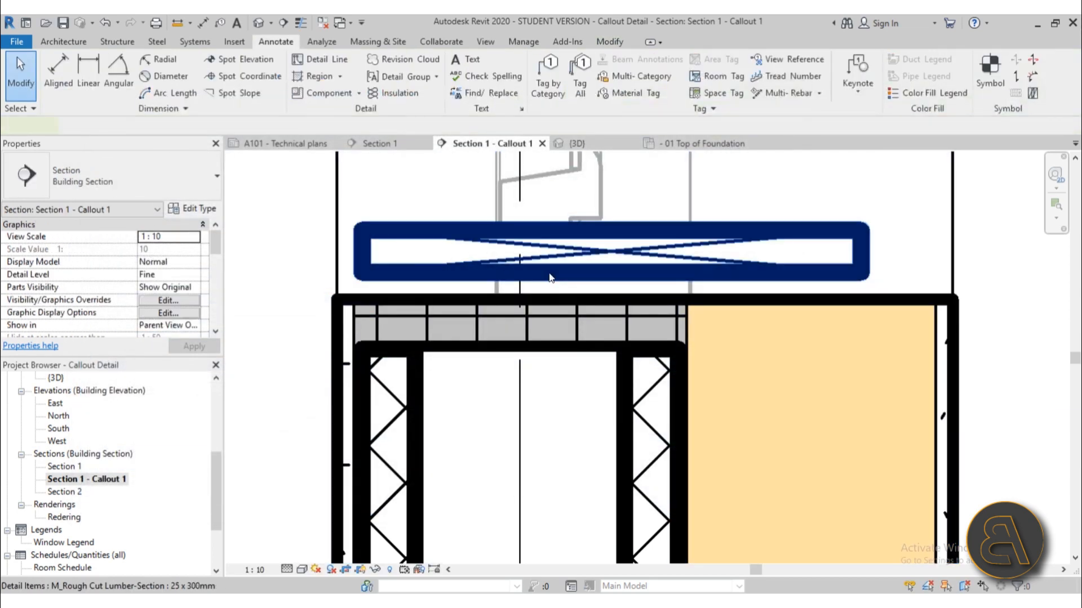
Step: Set the lumber section type's width to 3 and depth to 37, and rename the type 30 x 370mm
left_click(552, 277)
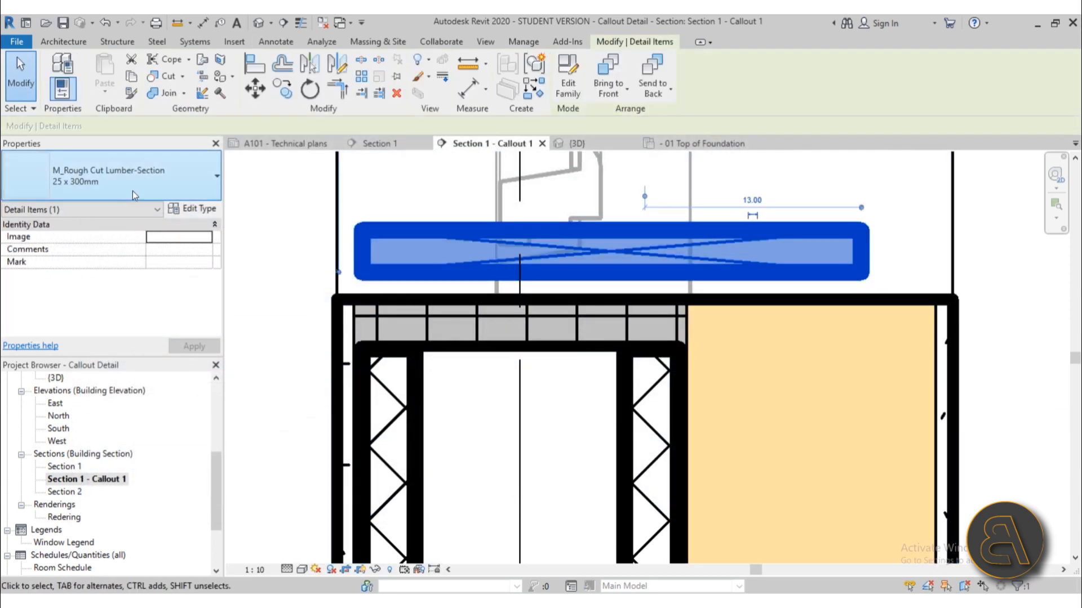
left_click(200, 216)
left_click(445, 260)
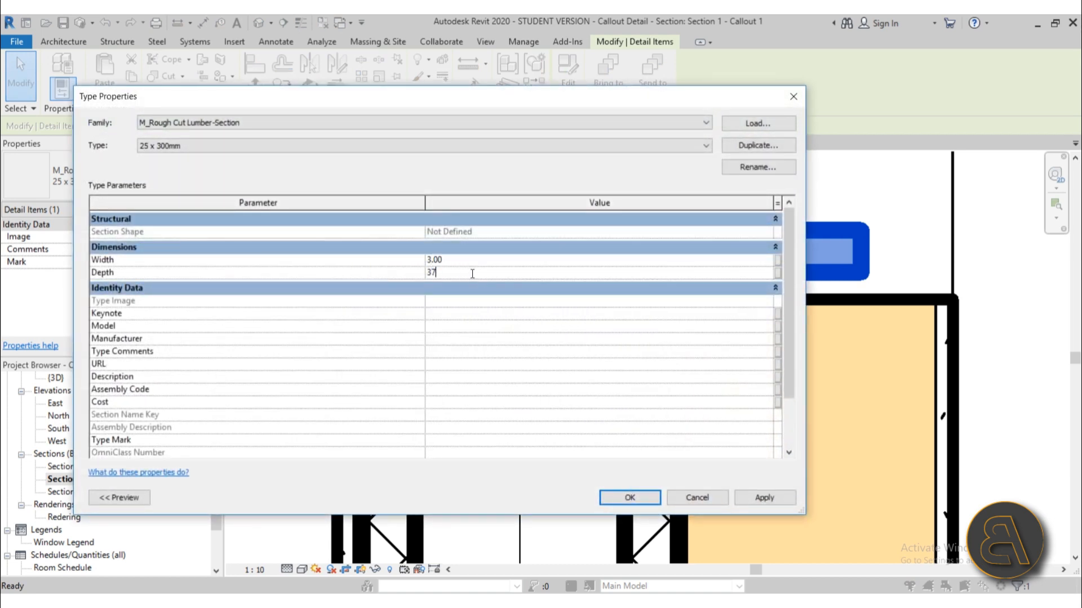
left_click(778, 172)
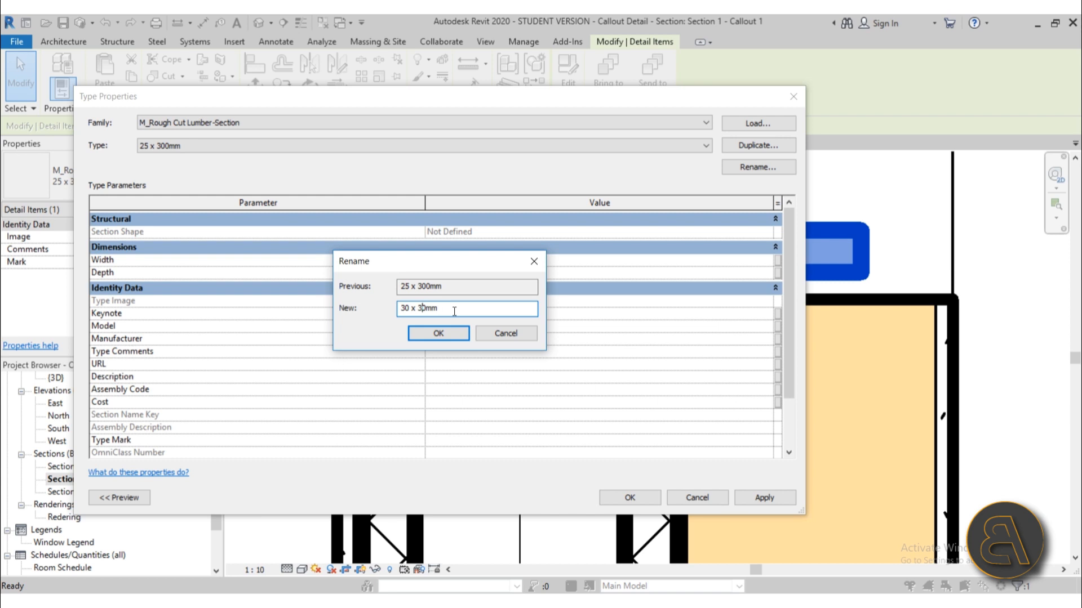
left_click(452, 332)
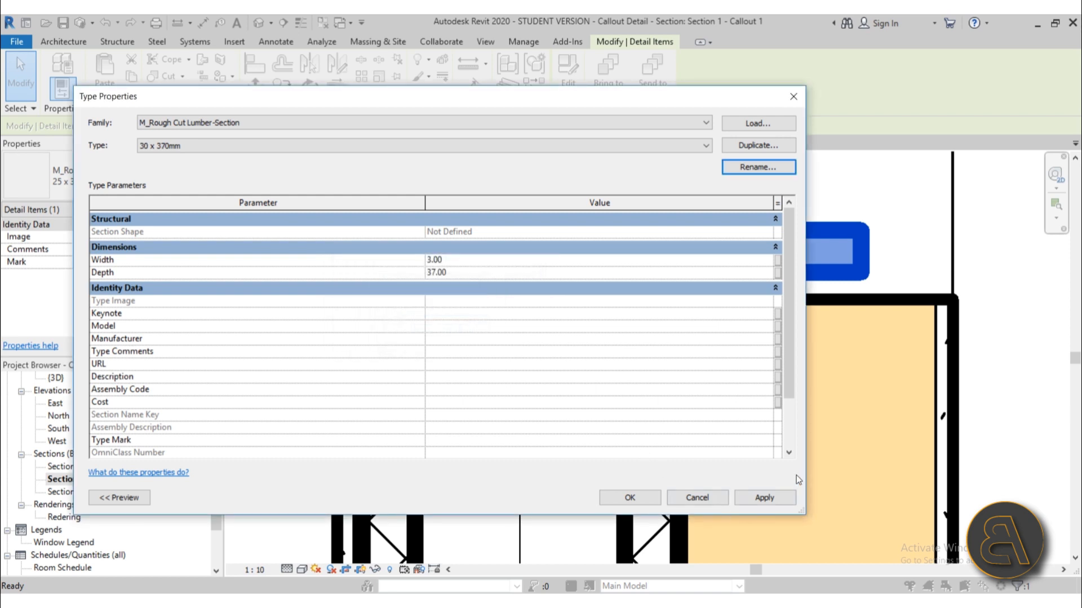
left_click(629, 497)
key("Escape")
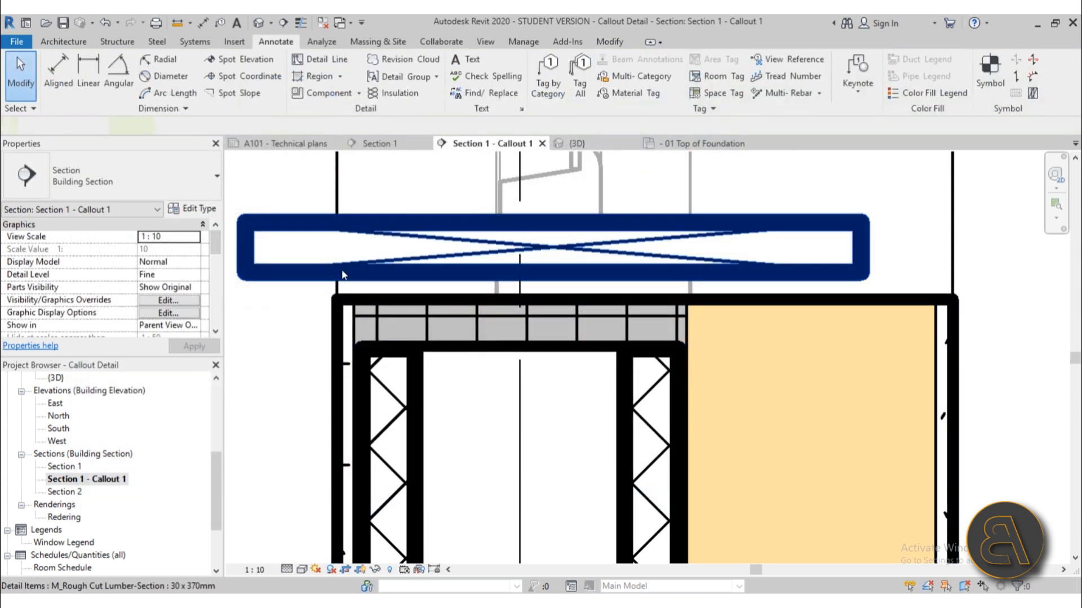
Step: Move the lumber section down onto the top masonry block and align its ends with the wall's outer faces
left_click(342, 275)
left_click(255, 89)
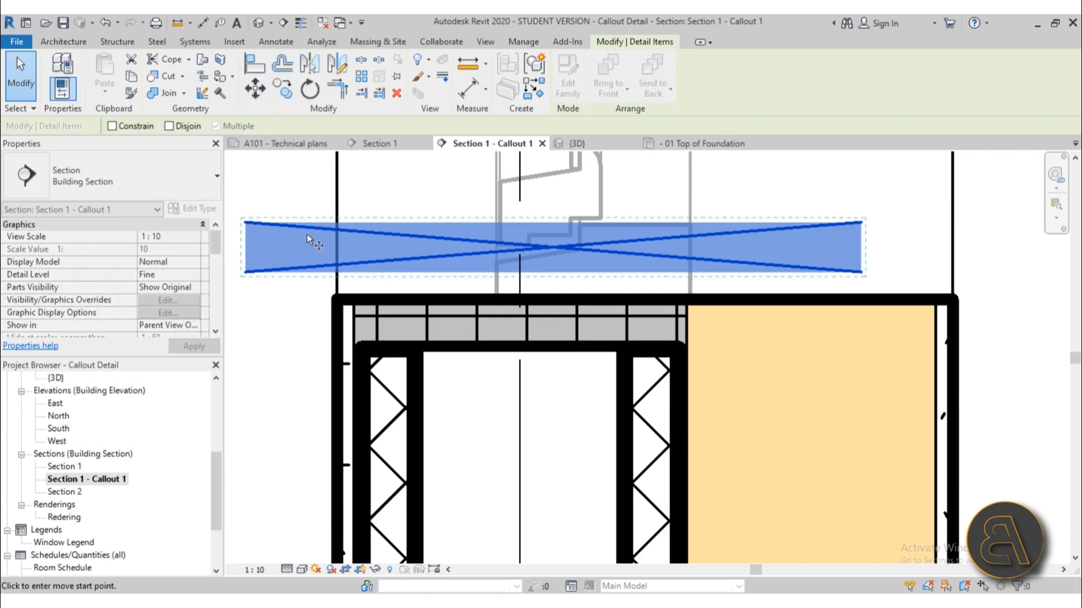
left_click(245, 273)
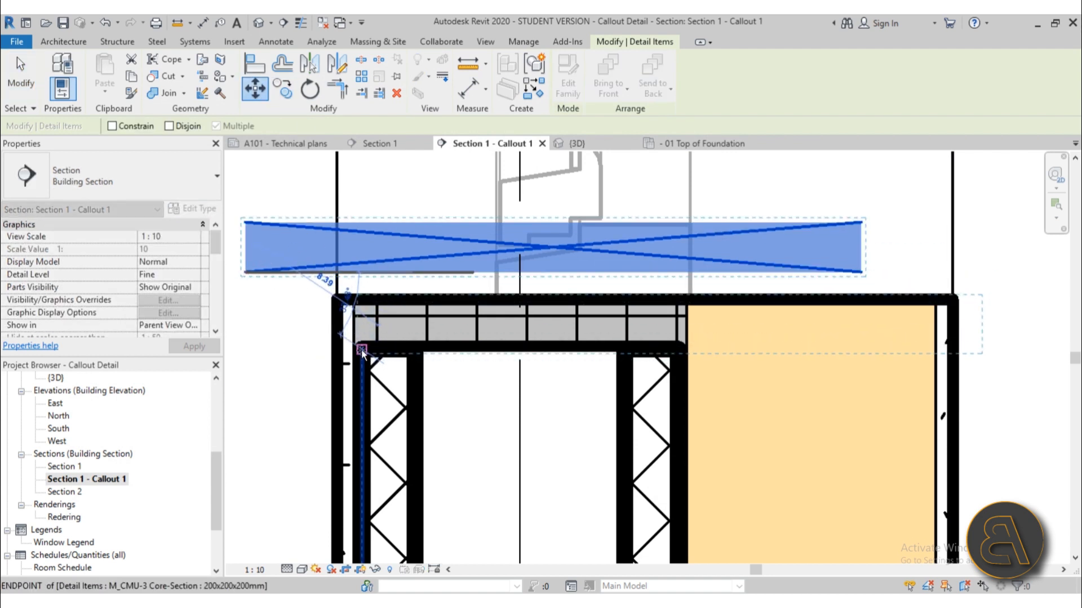
left_click(361, 350)
key("m")
key("v")
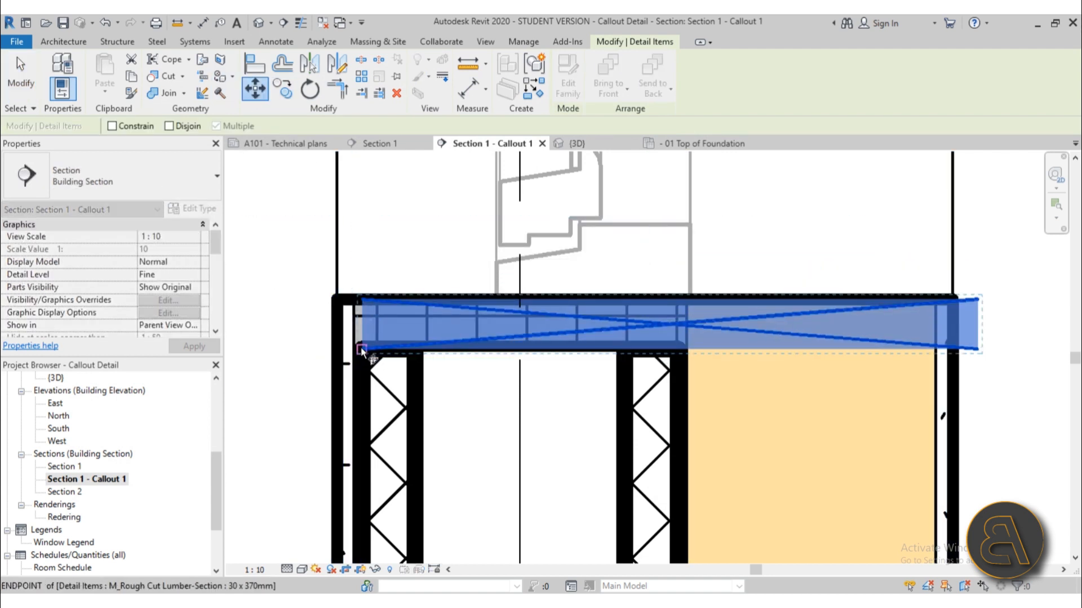
left_click(332, 351)
left_click(439, 206)
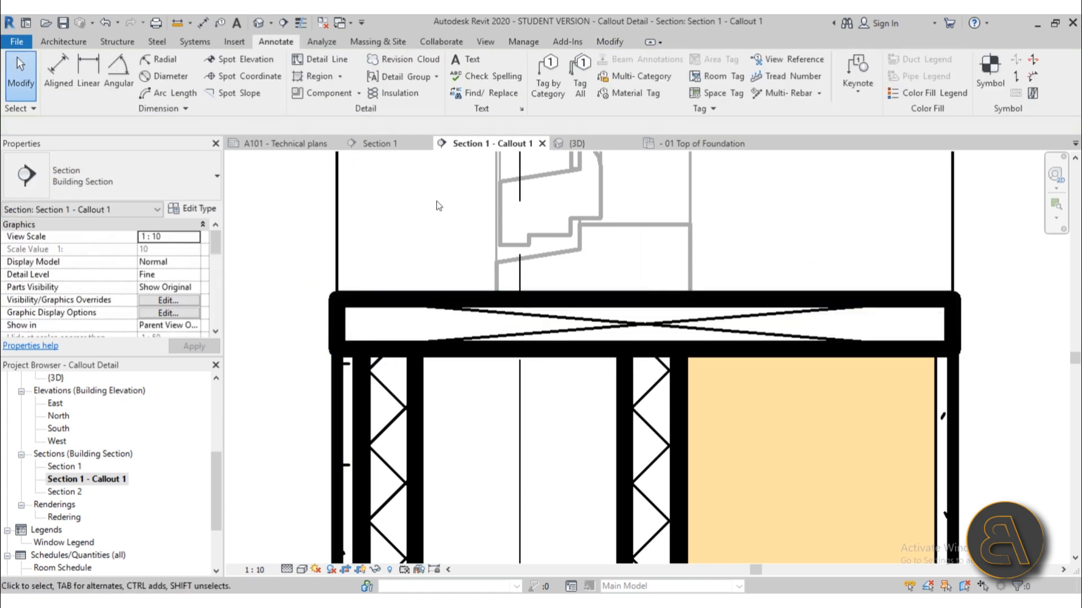
Step: Examine the wall from the lumber section under the window down to the insulation's lower edge at floor level
scroll(572, 345, "down", 5)
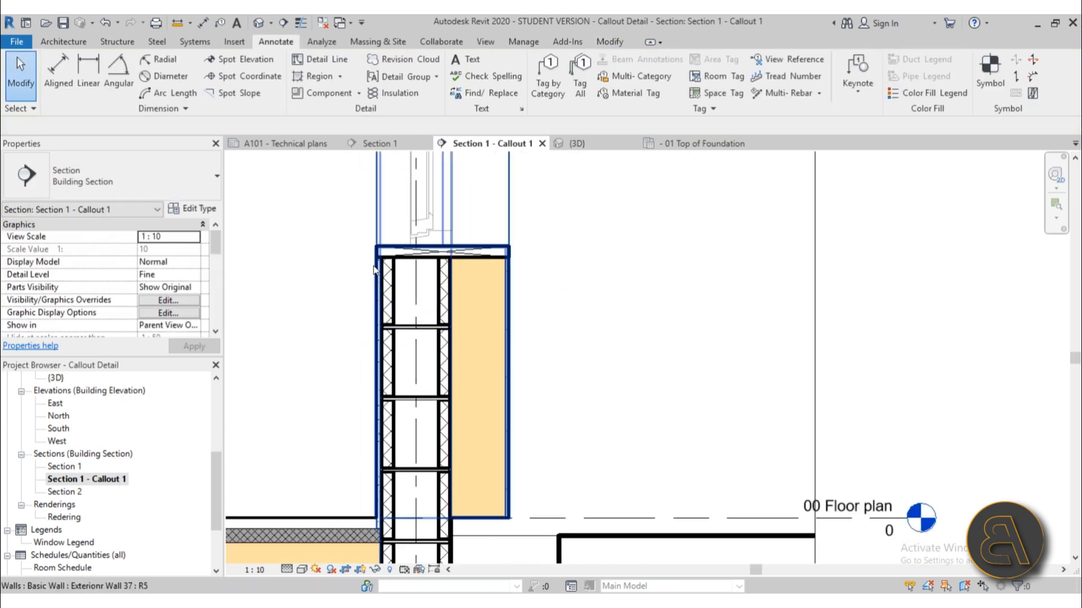
scroll(375, 253, "up", 2)
middle_click_drag(585, 276, 500, 271)
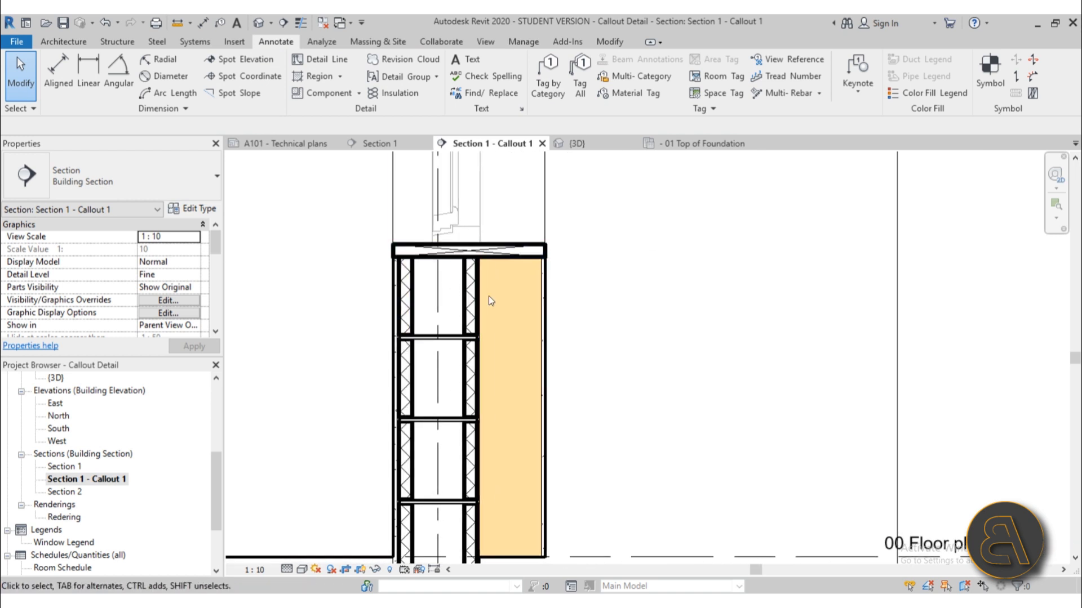
scroll(517, 436, "down", 3)
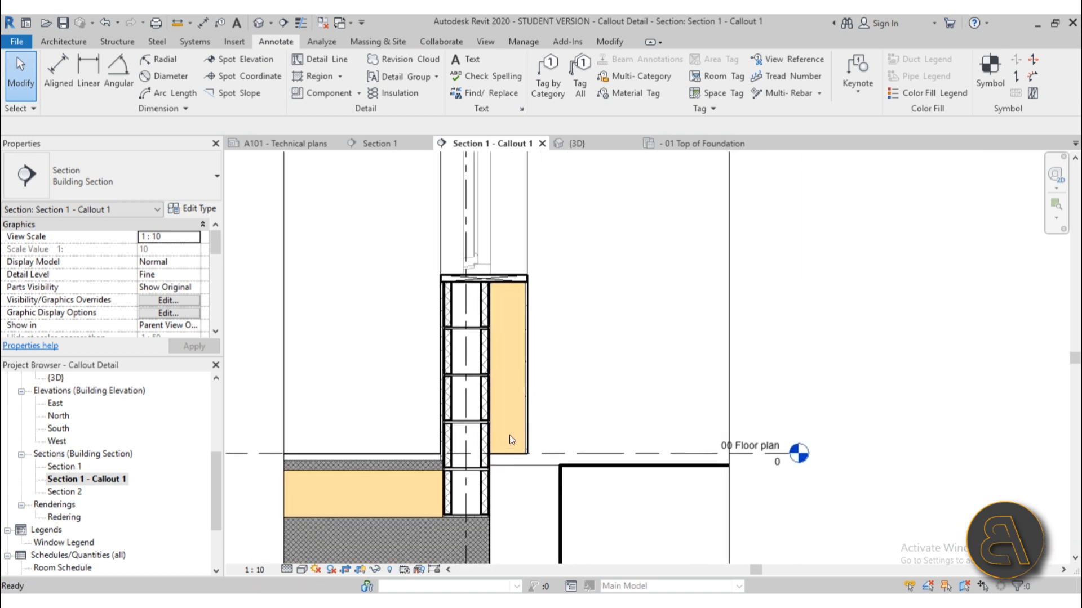
middle_click_drag(509, 435, 495, 399)
scroll(496, 399, "up", 4)
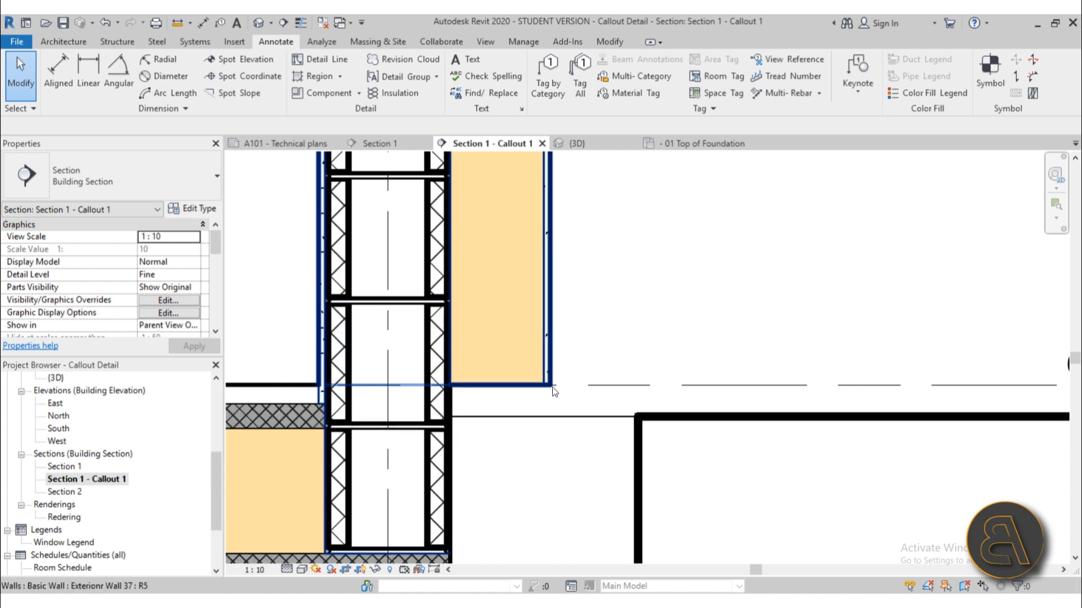
Step: Examine the lower end of the exterior insulation at floor level and the foundation below it
scroll(483, 380, "down", 2)
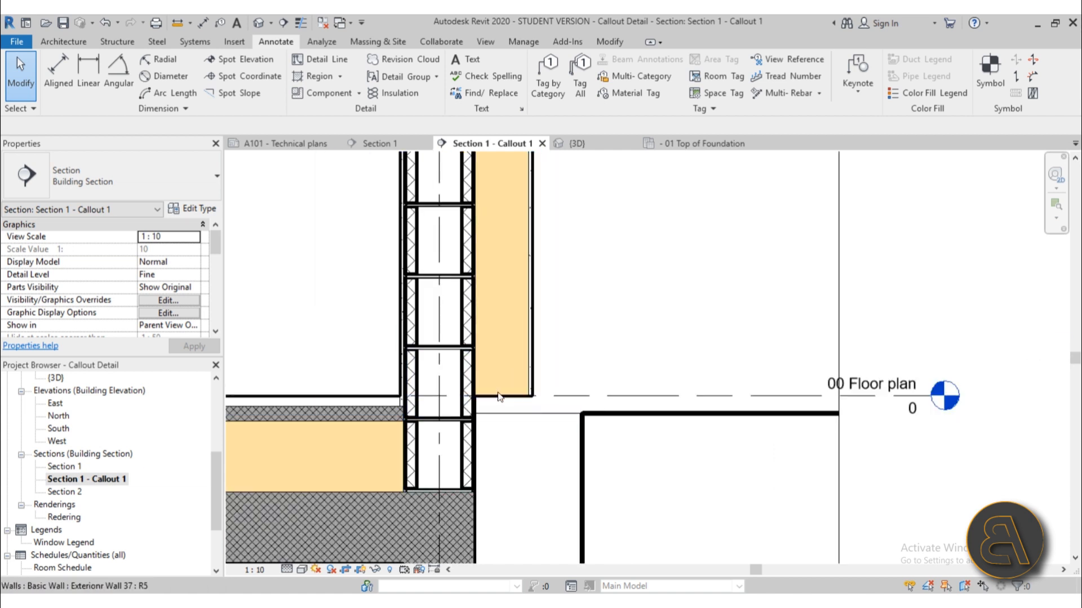
scroll(535, 372, "up", 3)
scroll(514, 288, "down", 3)
middle_click_drag(514, 287, 510, 427)
middle_click_drag(541, 362, 514, 276)
scroll(473, 370, "up", 3)
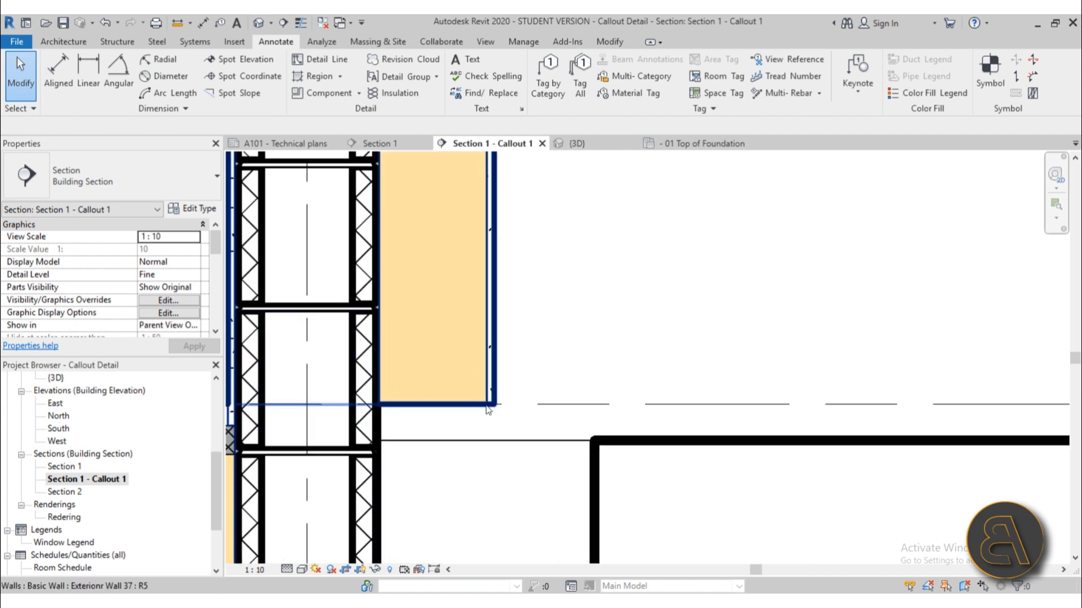
scroll(455, 350, "down", 4)
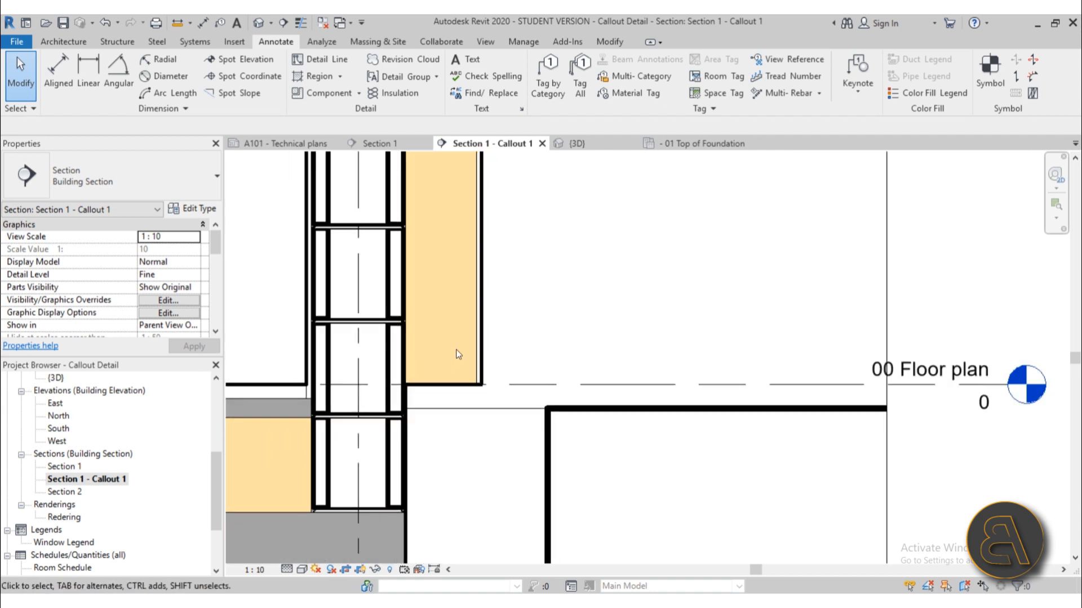
middle_click_drag(455, 350, 461, 246)
scroll(448, 331, "down", 1)
scroll(461, 247, "down", 2)
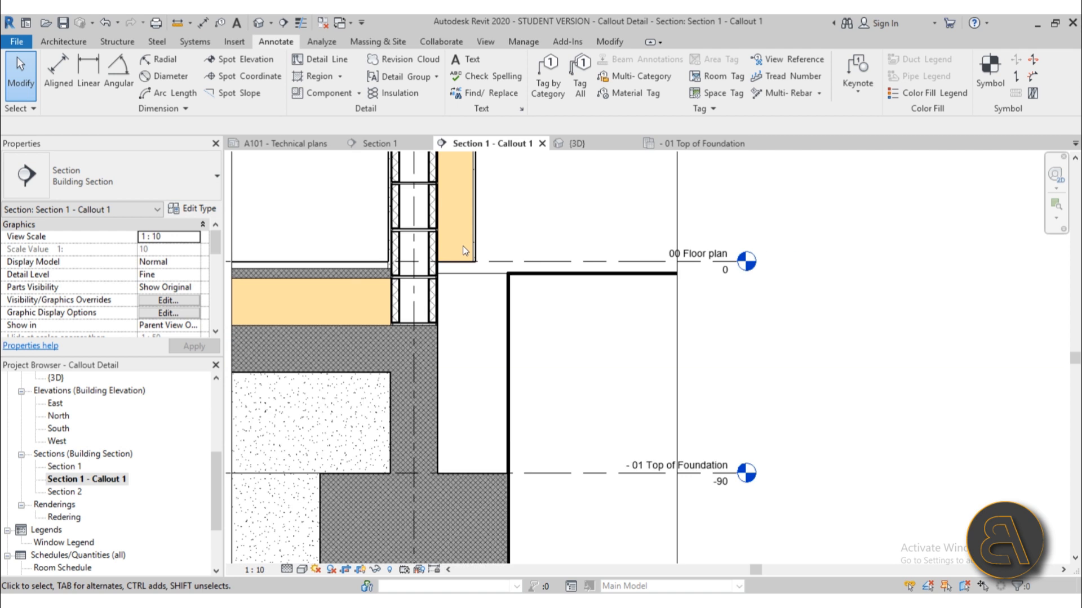
scroll(461, 280, "down", 2)
middle_click_drag(461, 280, 461, 405)
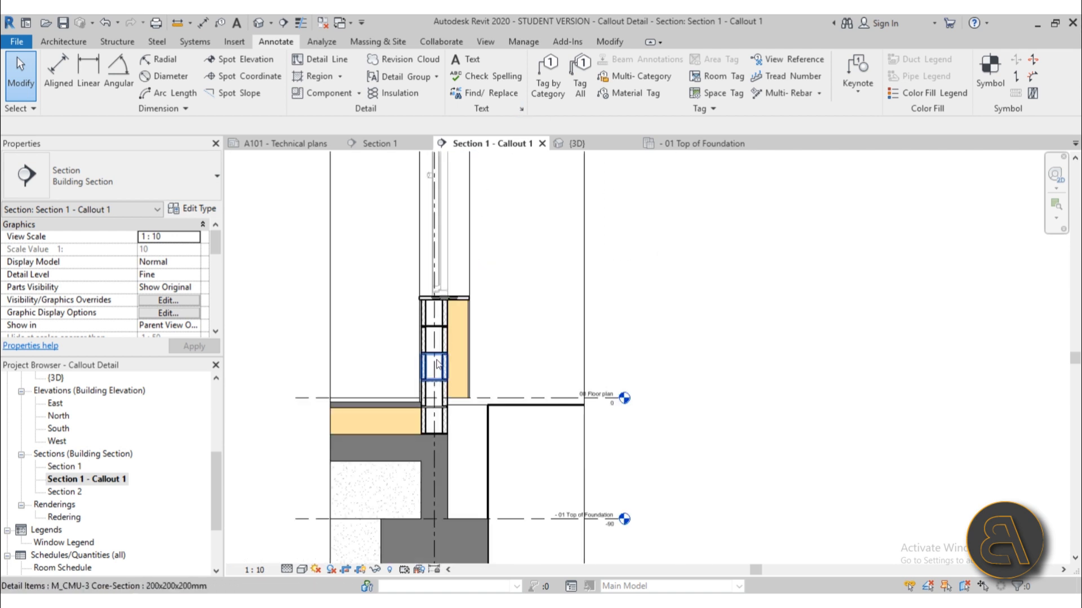
Step: Copy the lumber section from the top of the wall to the lower end of the exterior insulation
scroll(429, 305, "up", 2)
left_click(432, 288)
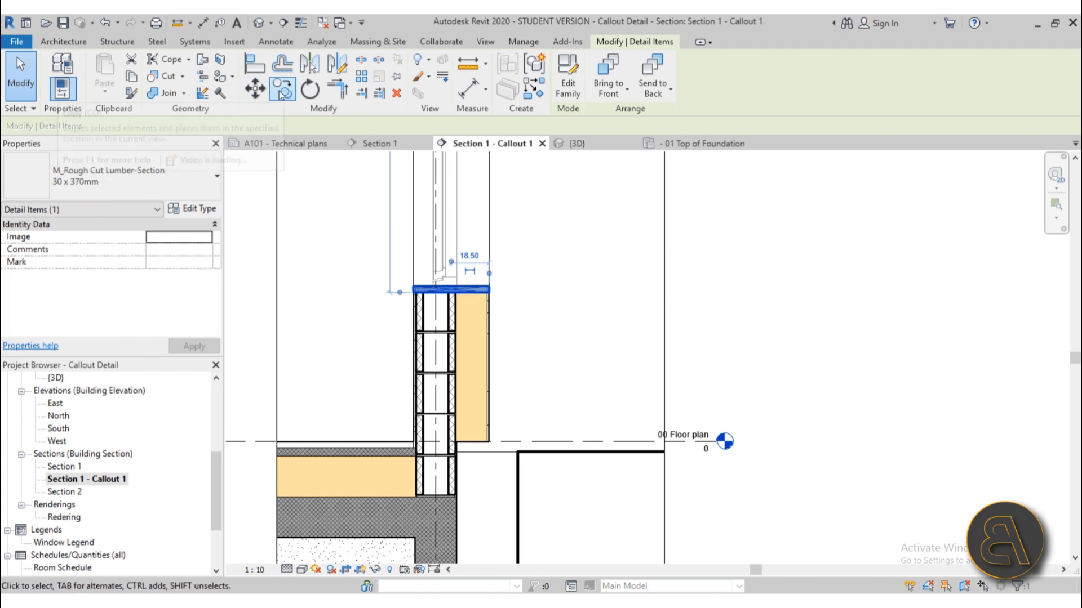
left_click(282, 88)
left_click(417, 293)
scroll(441, 415, "up", 2)
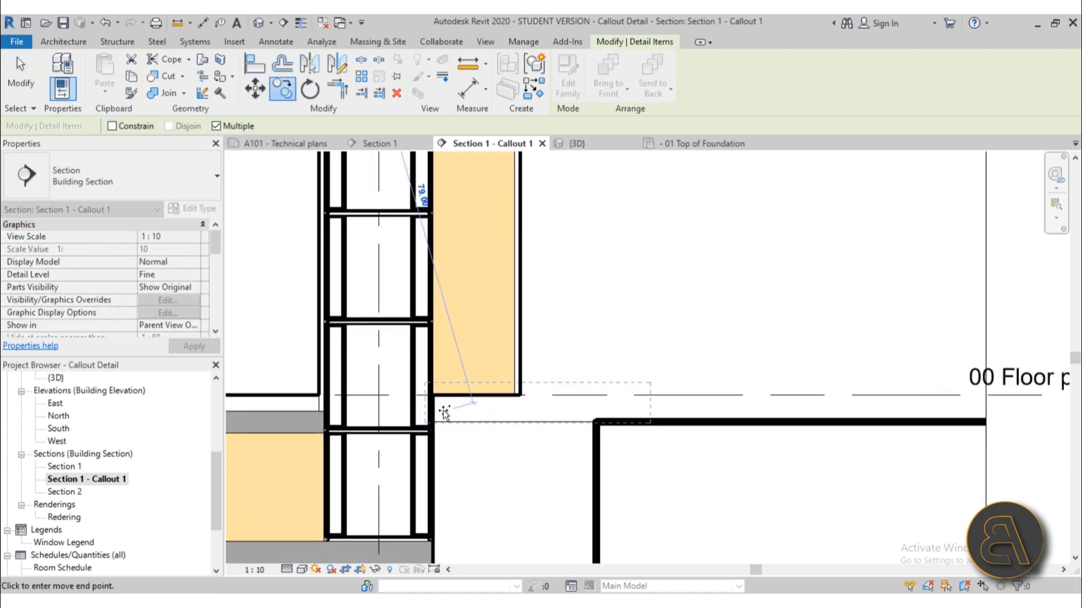
key("Escape")
key("Escape")
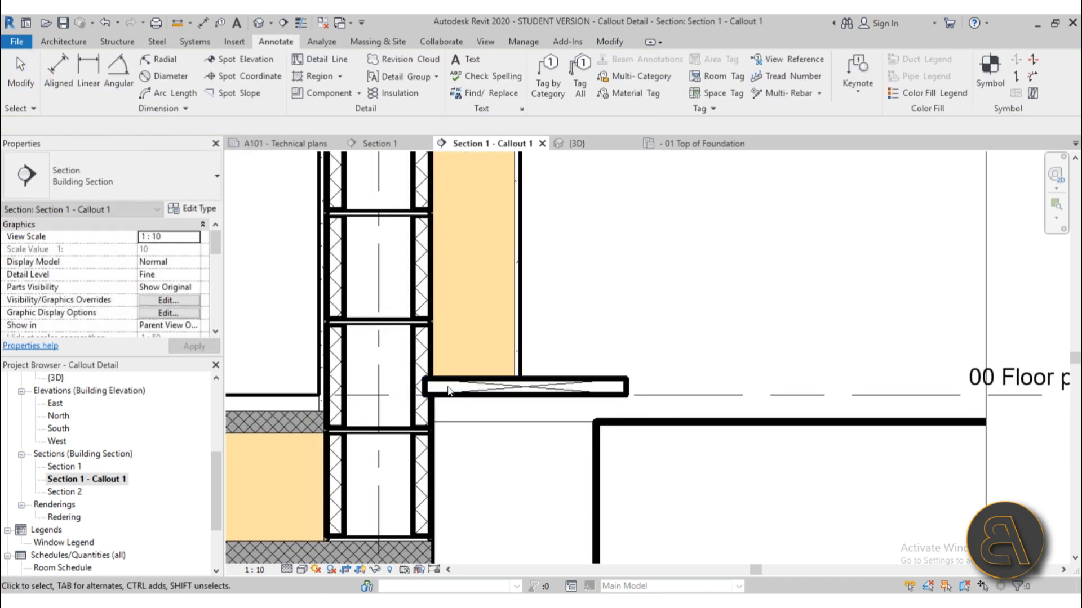
Step: Move the copied lumber section so its lower inner corner meets the masonry's outer face at the 00 Floor plan level
scroll(448, 388, "up", 3)
left_click(440, 411)
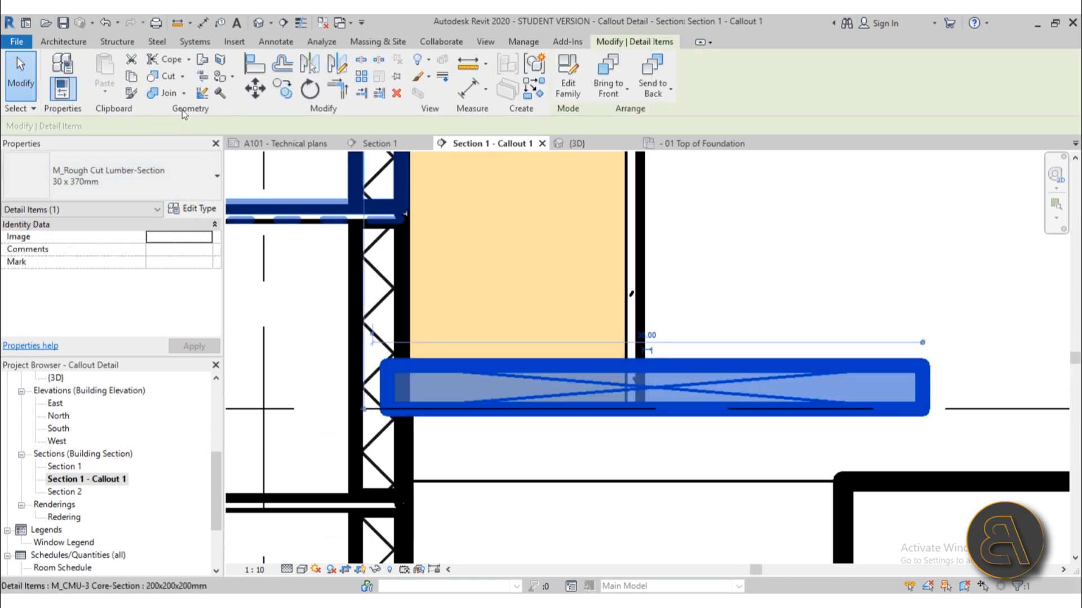
left_click(256, 88)
left_click(387, 410)
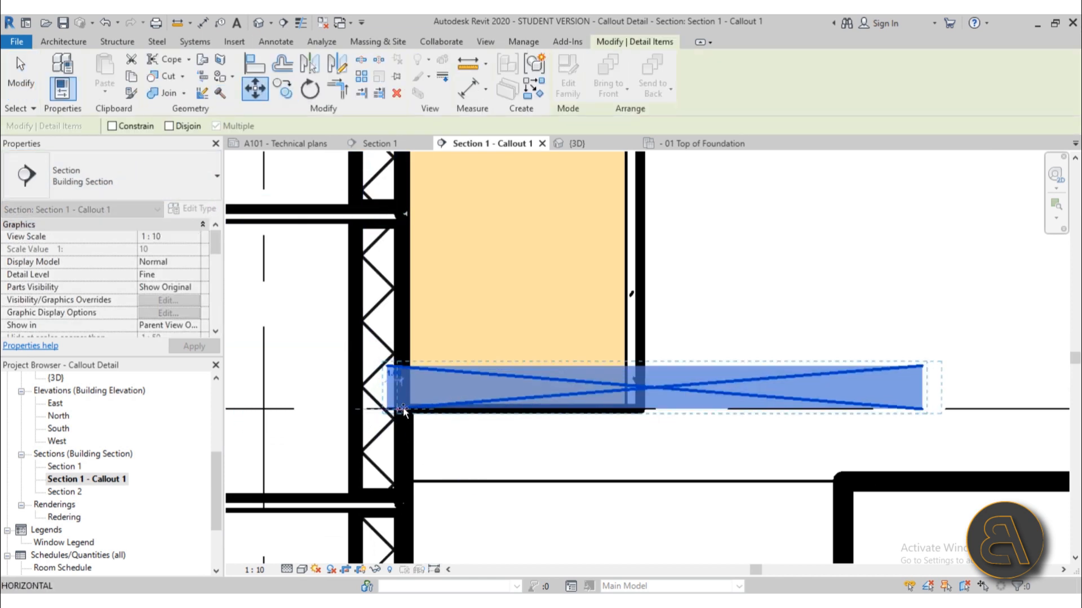
left_click(402, 410)
key("Escape")
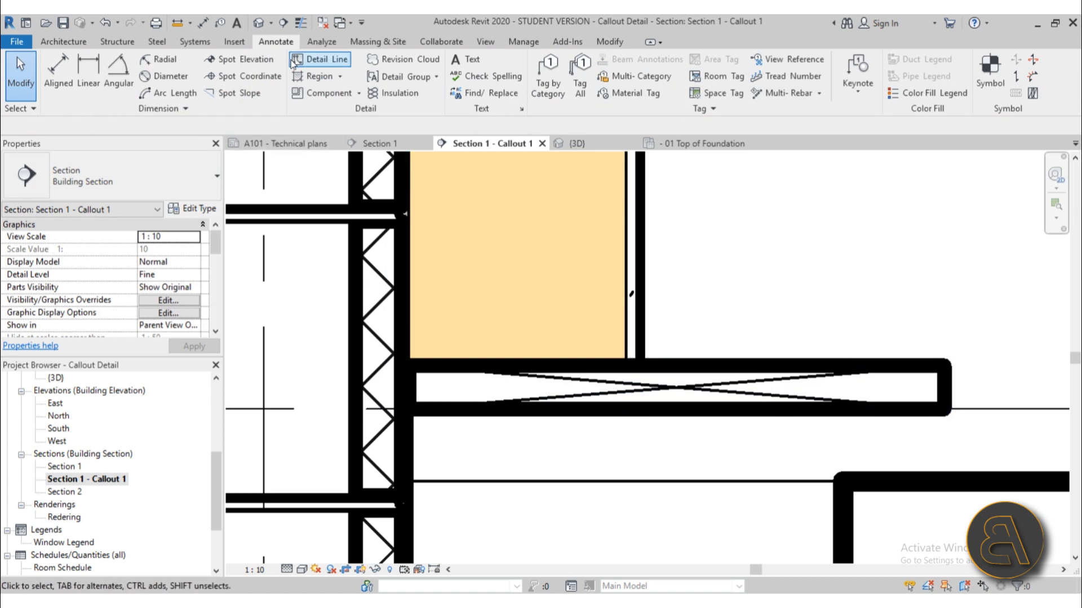
Step: Measure the width of the exterior insulation layer from the masonry face to the outer finish
left_click(179, 24)
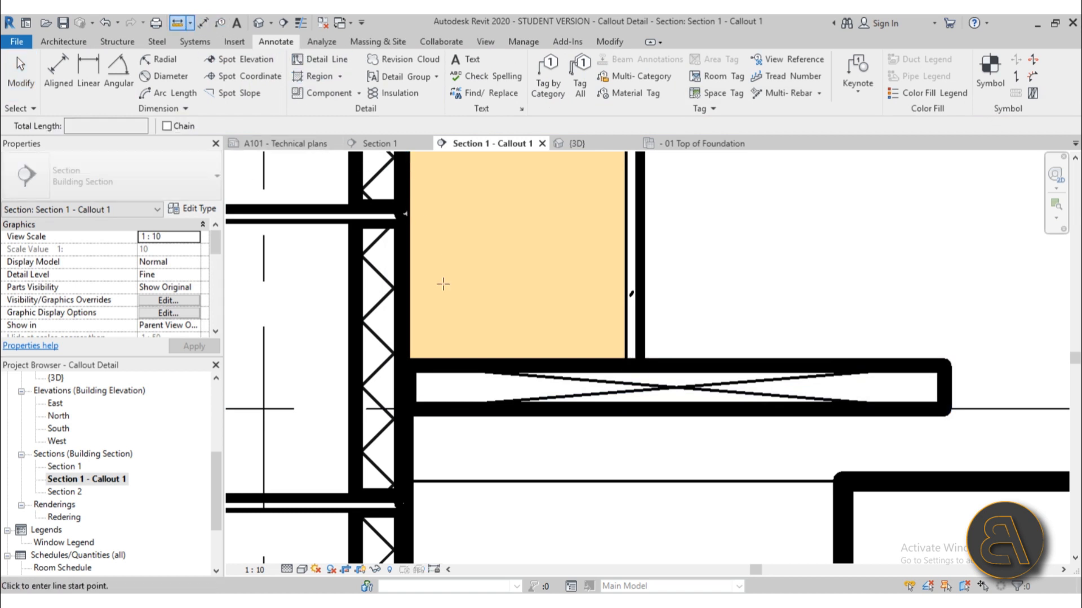
left_click(403, 280)
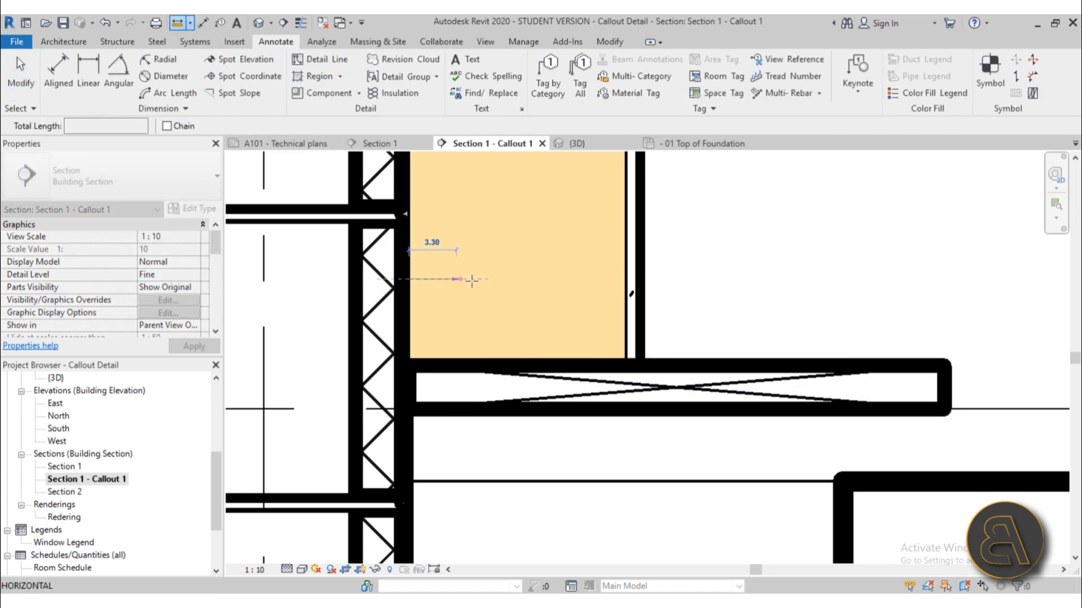
left_click(625, 279)
key("Escape")
key("Escape")
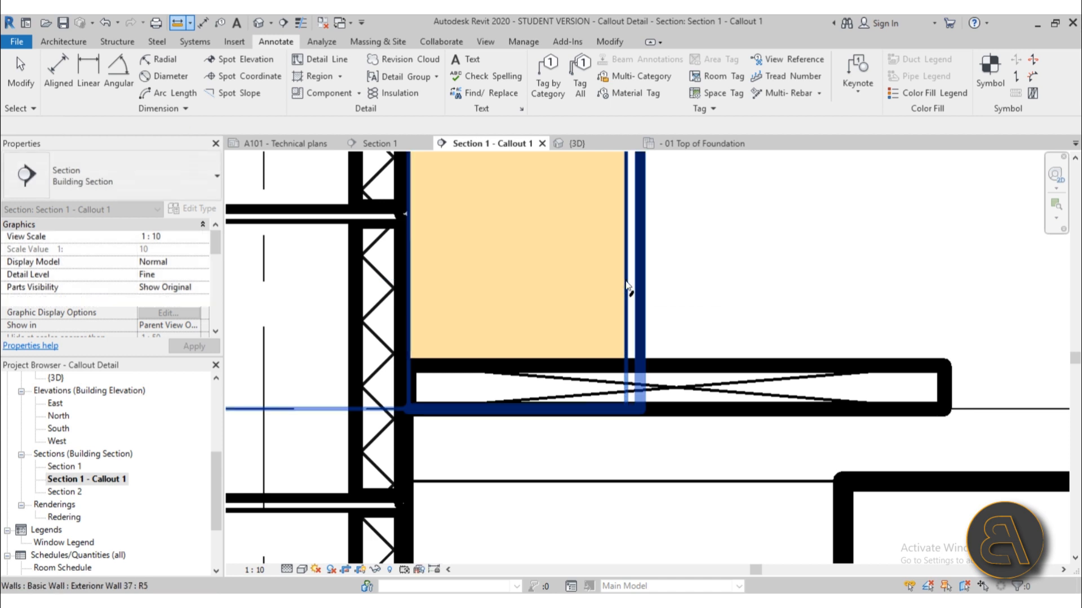
Step: Duplicate the copied lumber section's type as 30 x 150mm and set its depth to 15
left_click(596, 367)
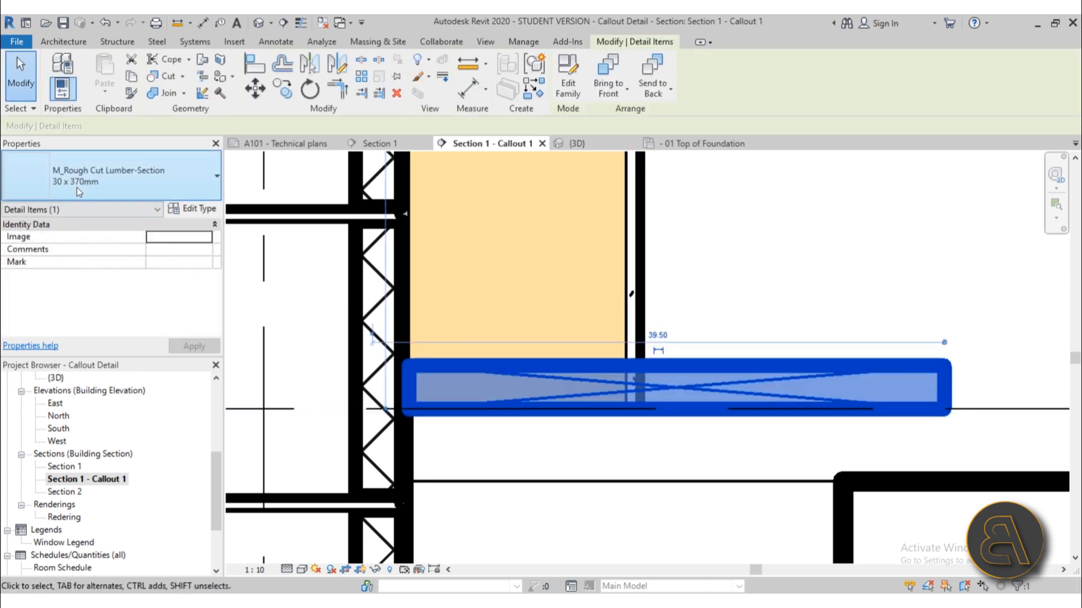
left_click(196, 211)
left_click(758, 145)
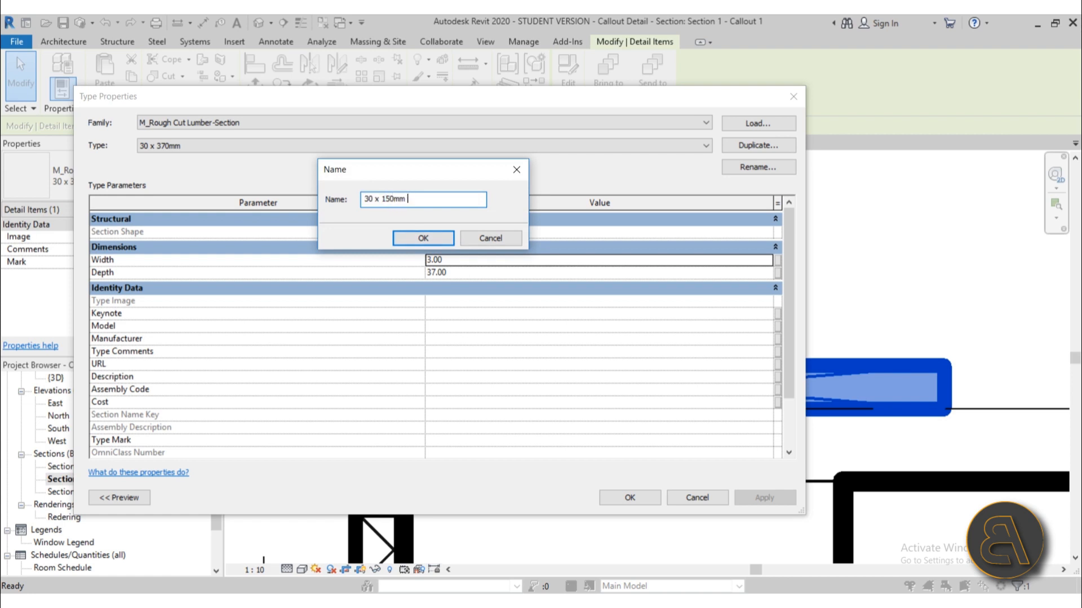
type("30 x 150mm")
key("Return")
left_click(477, 273)
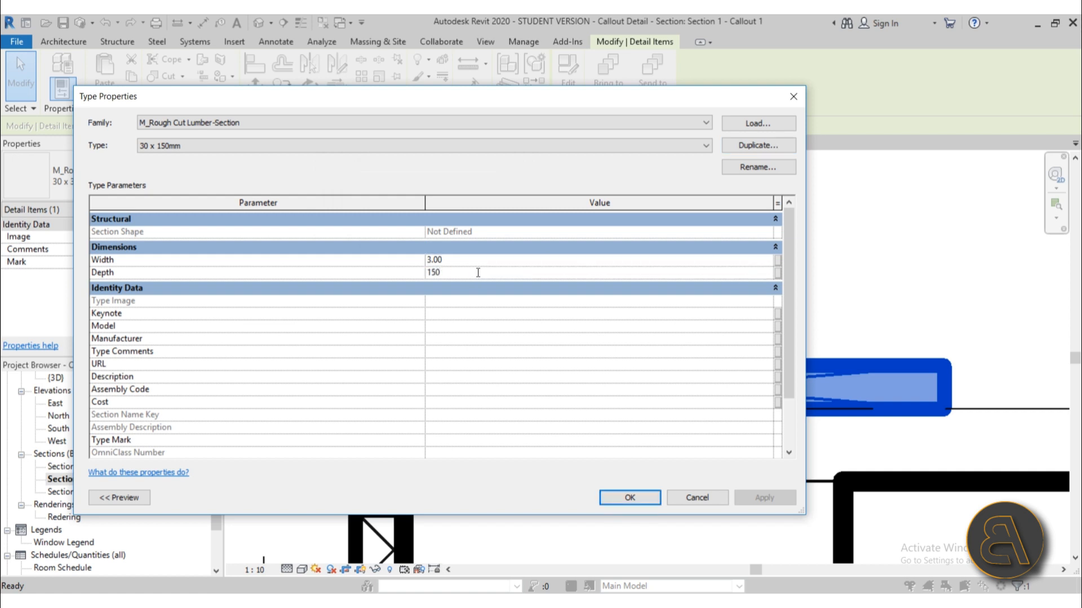
left_click(639, 502)
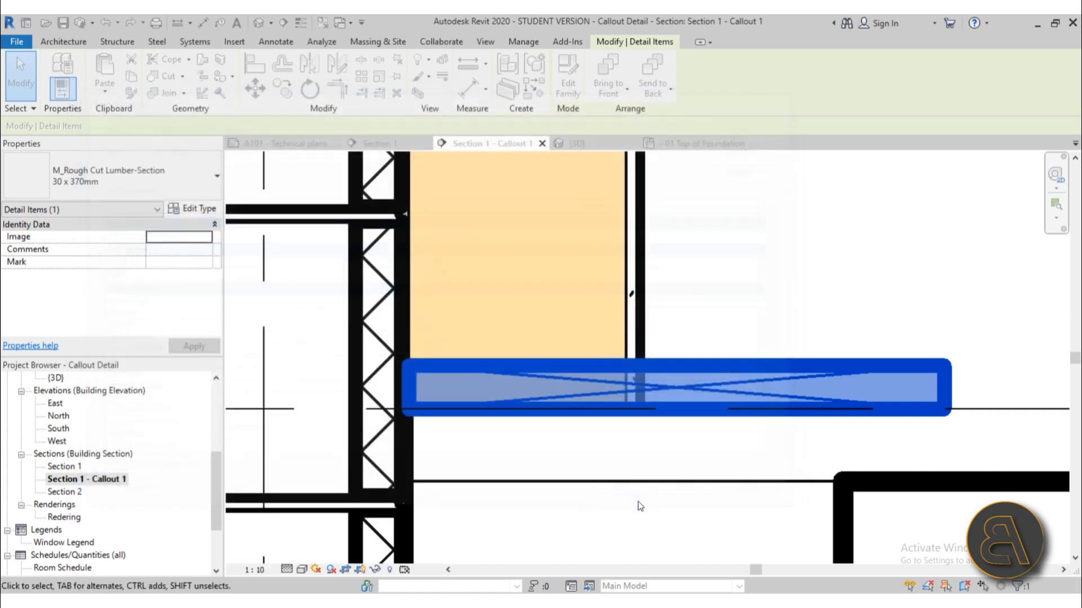
Step: Move the 30 x 150mm lumber section against the masonry's outer face, closing the bottom of the insulation layer
left_click(261, 93)
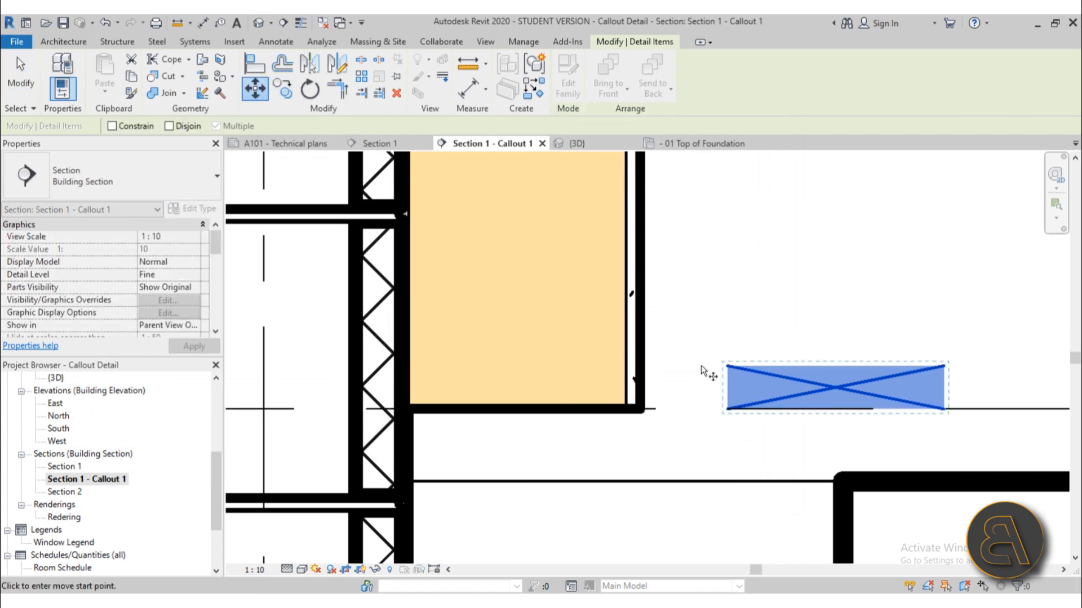
left_click(726, 409)
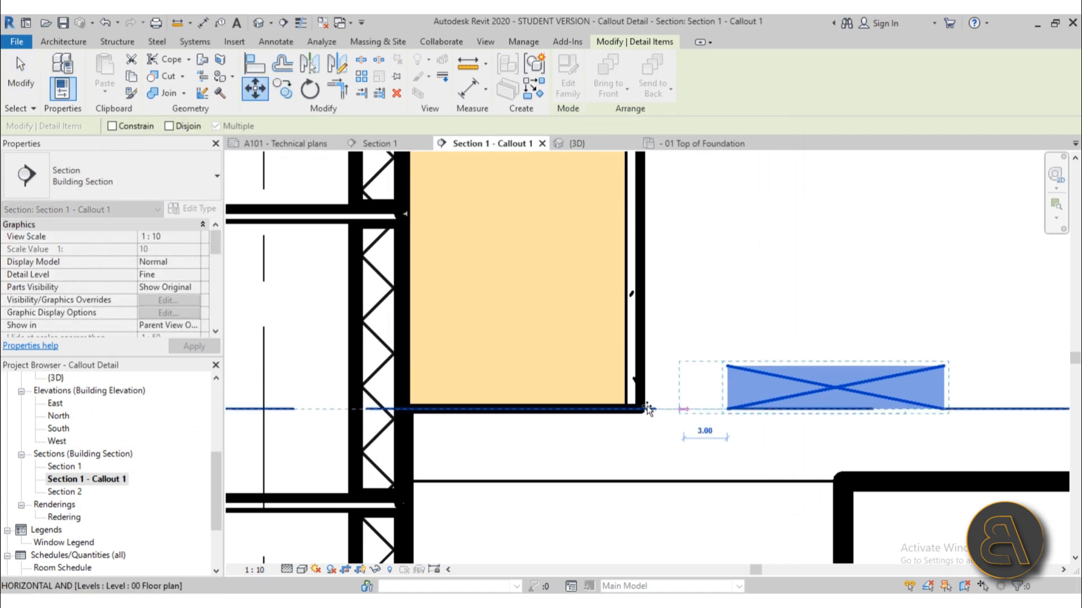
left_click(416, 408)
key("Escape")
scroll(630, 383, "down", 3)
scroll(630, 378, "down", 5)
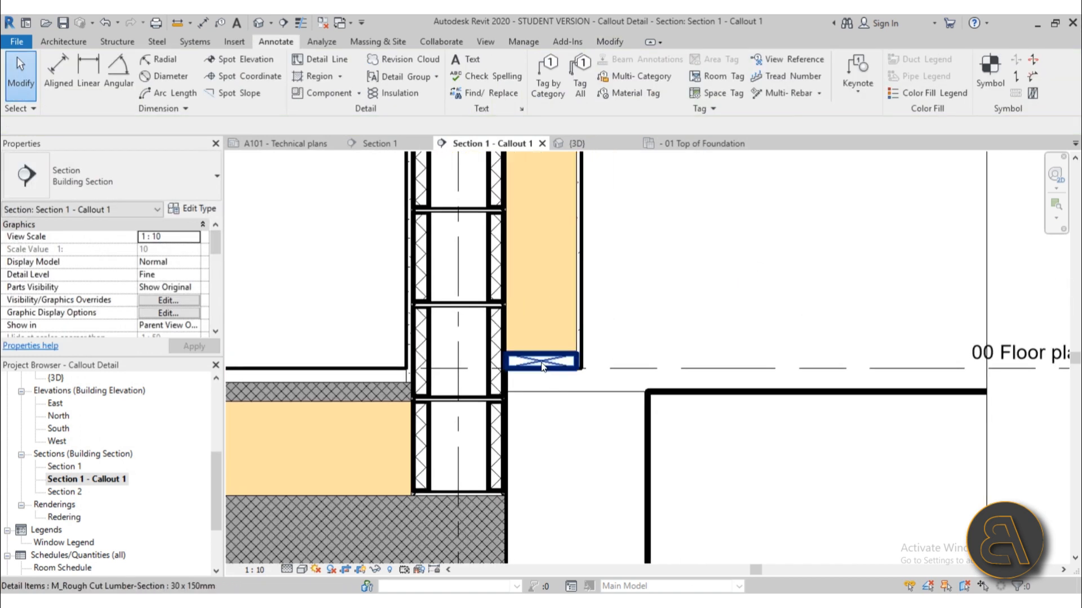
Step: Draw batting insulation 15 wide along the centre of the exterior insulation layer, from the lower lumber section up to the upper one
scroll(566, 352, "up", 5)
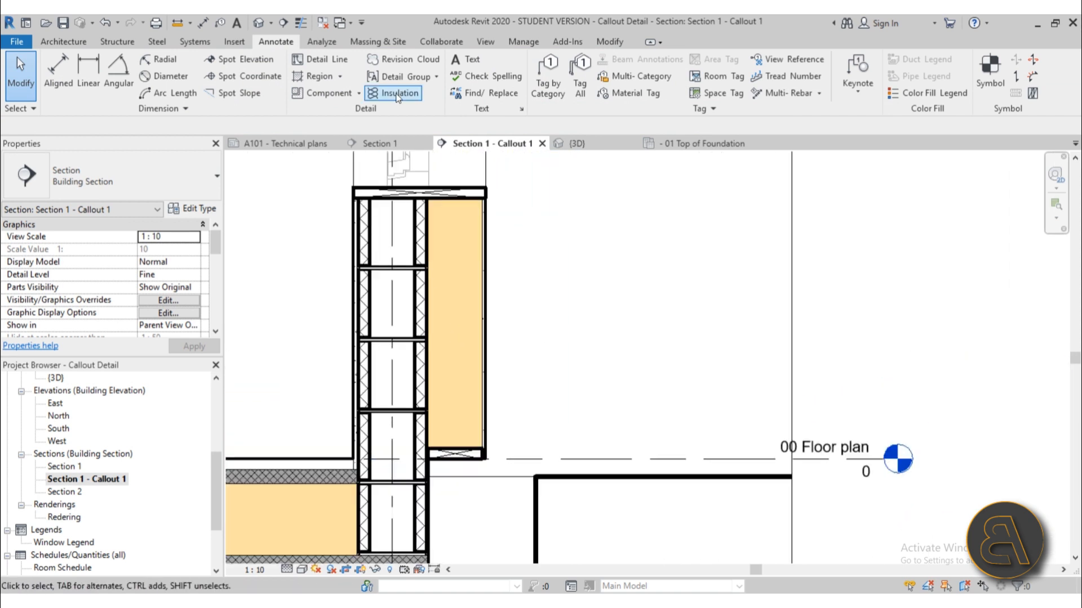
left_click(395, 93)
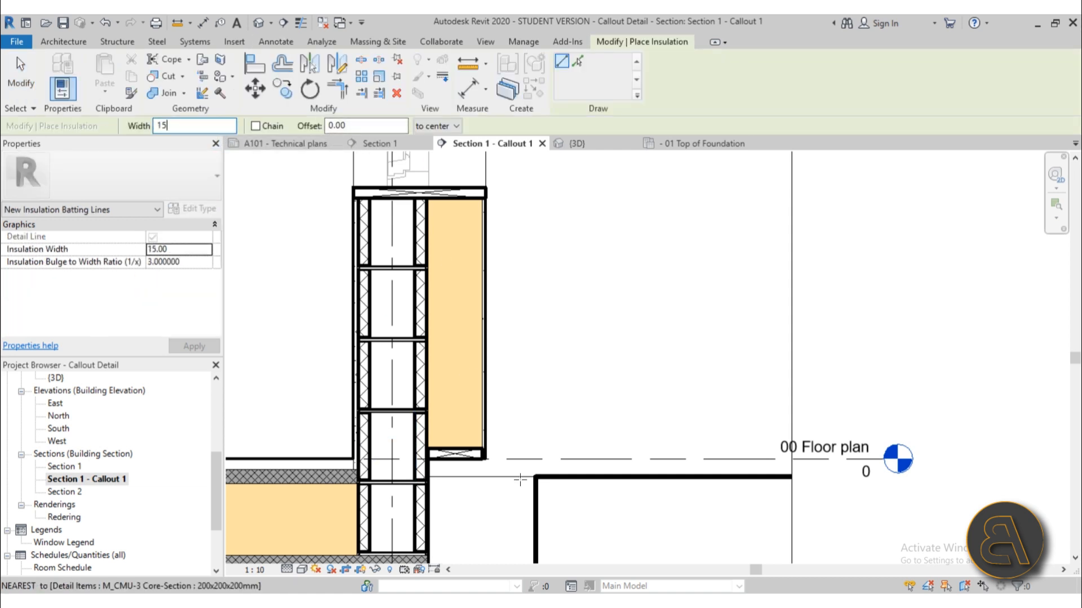
left_click(454, 448)
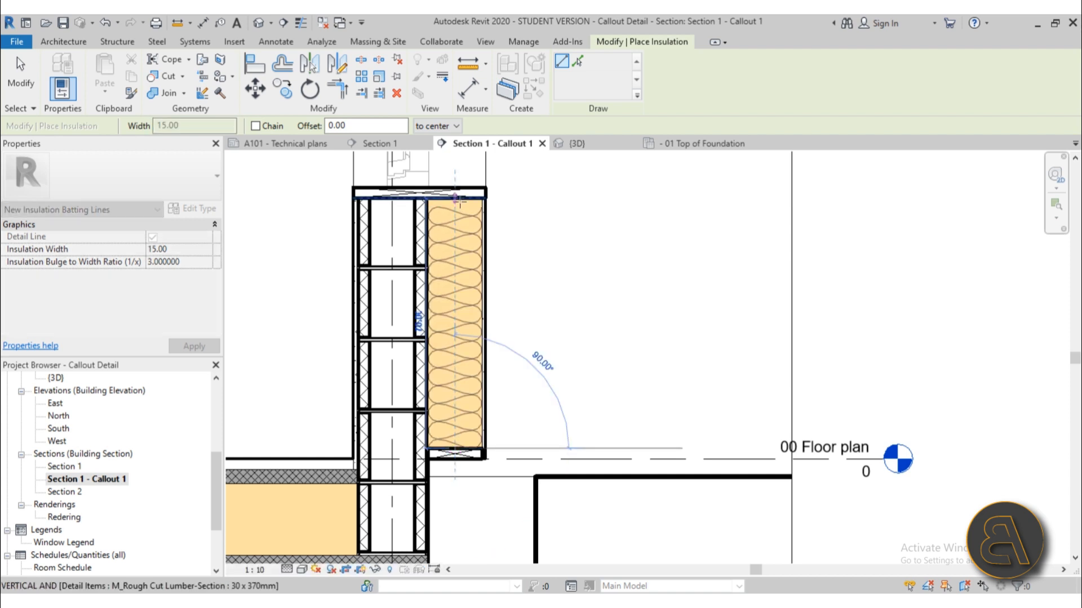
left_click(458, 238)
key("Escape")
key("Escape")
scroll(553, 292, "down", 3)
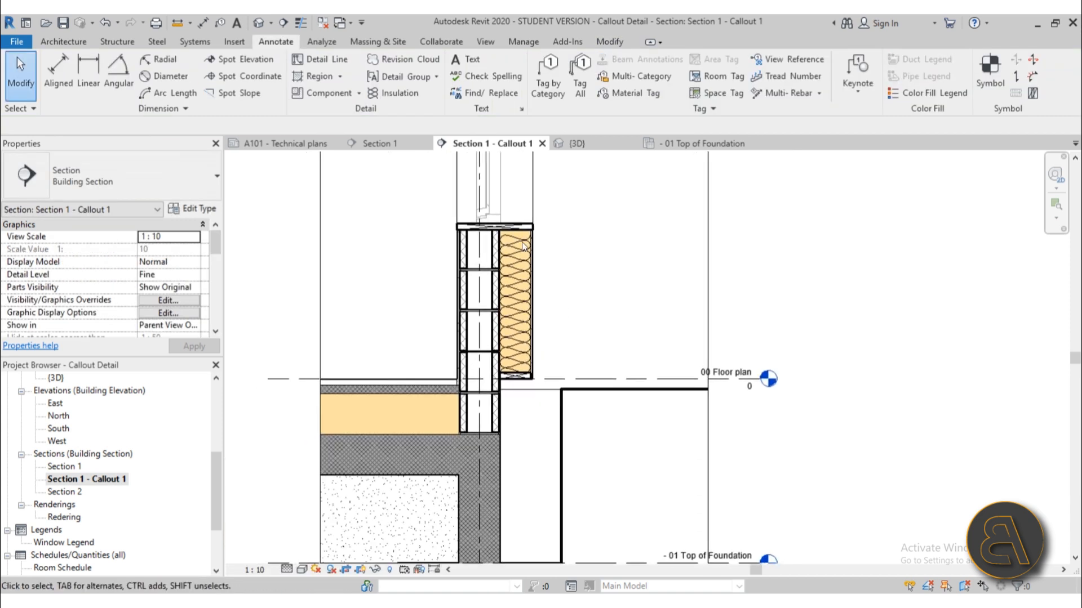
scroll(613, 289, "up", 3)
scroll(606, 282, "down", 2)
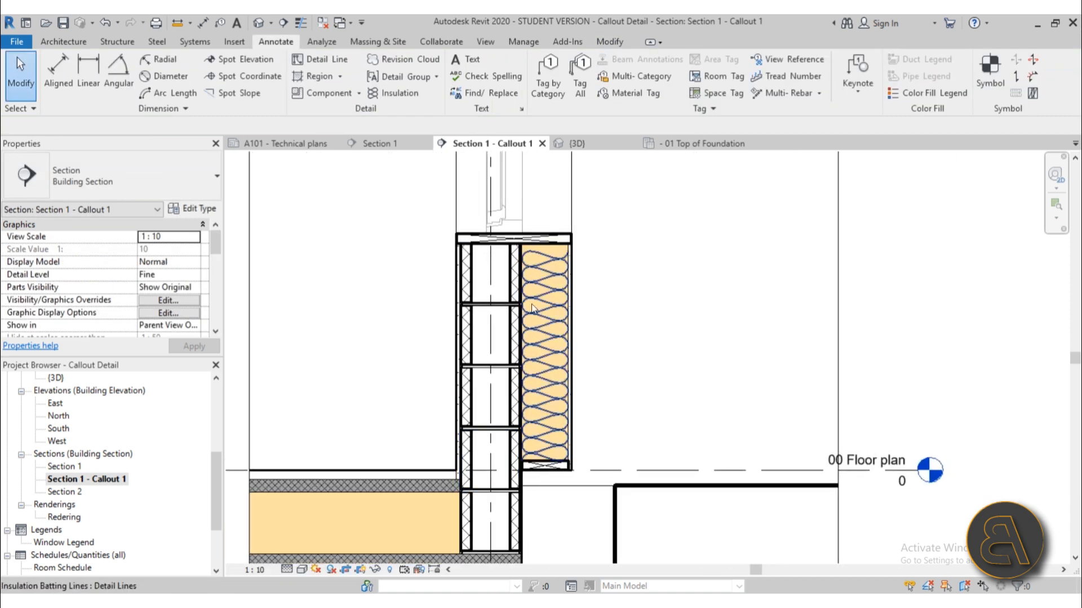
Step: Create a new sheet with the A0 metric titleblock
scroll(548, 270, "down", 1)
middle_click_drag(706, 302, 668, 453)
scroll(571, 394, "down", 5)
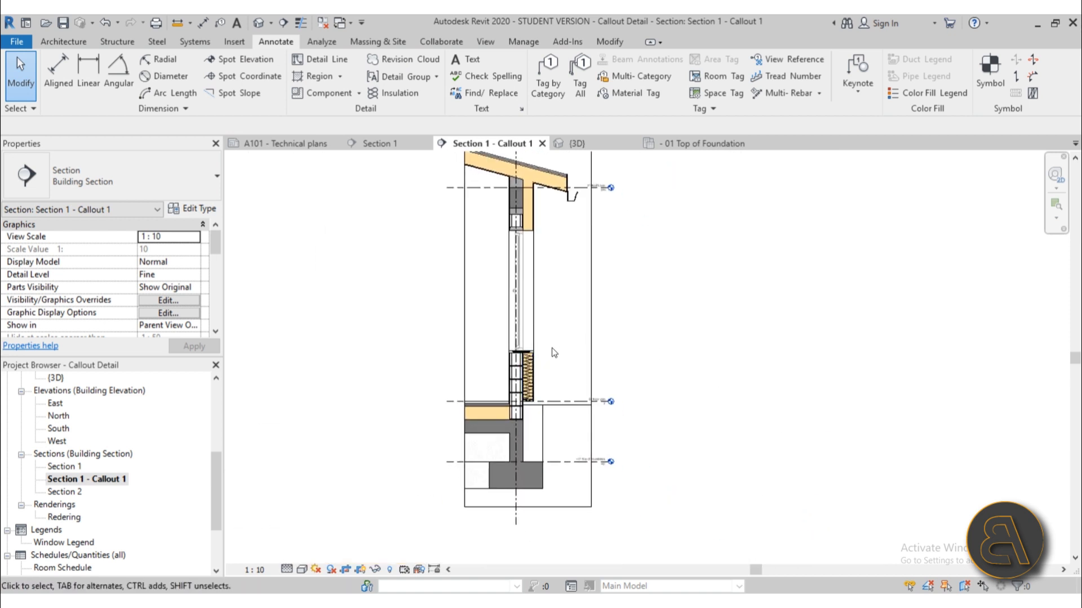
scroll(546, 346, "down", 2)
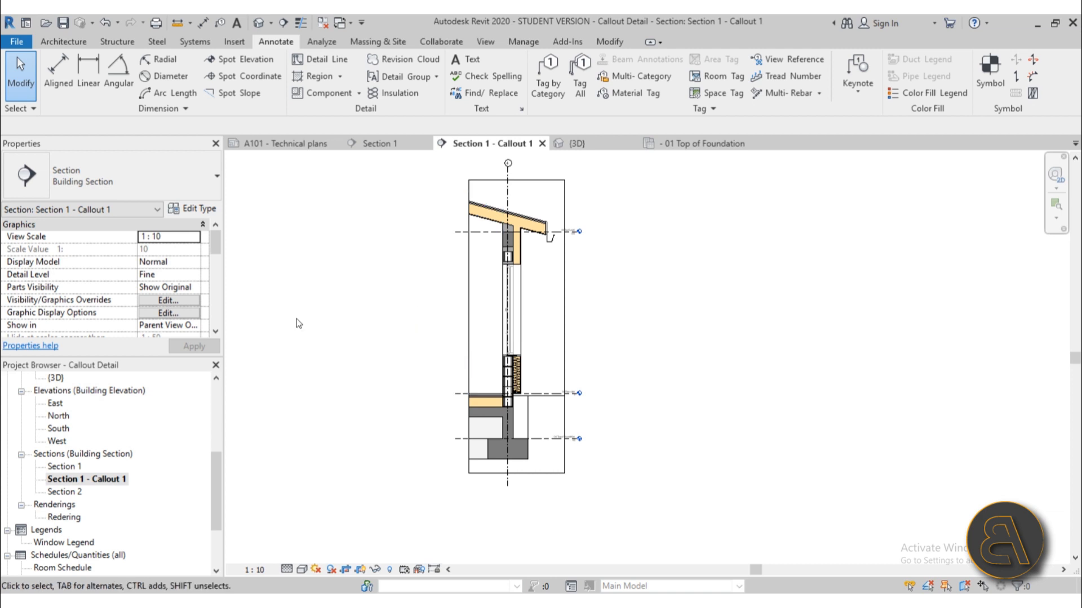
scroll(150, 431, "down", 3)
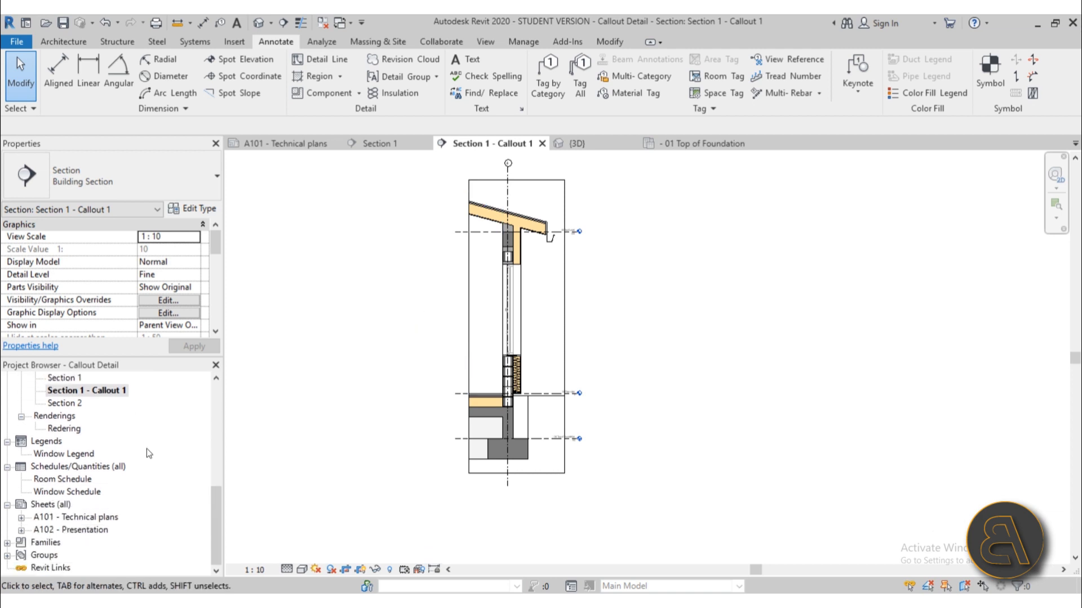
right_click(40, 505)
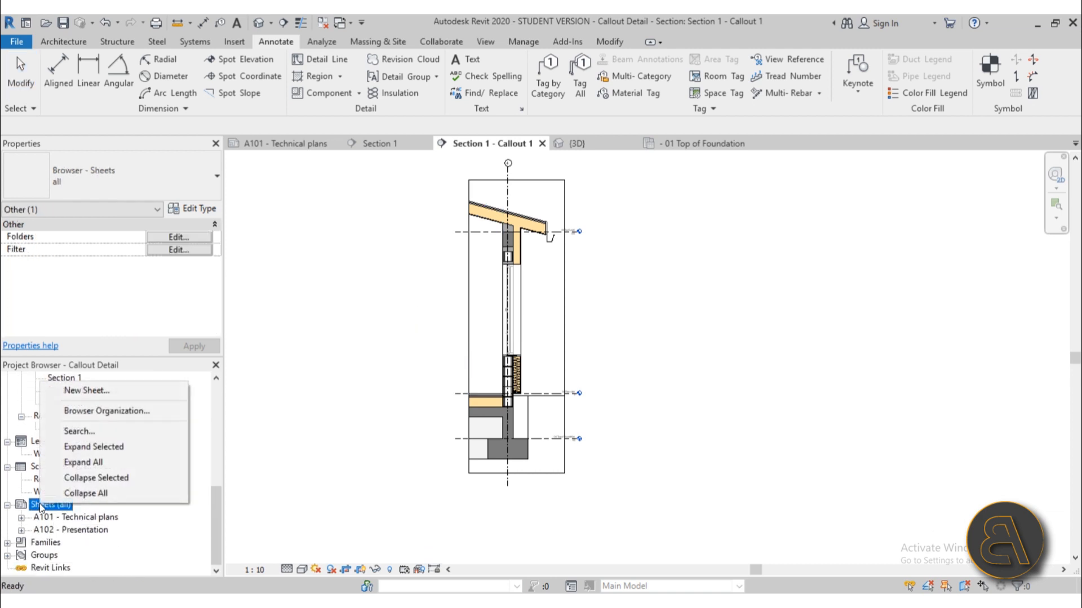
left_click(92, 392)
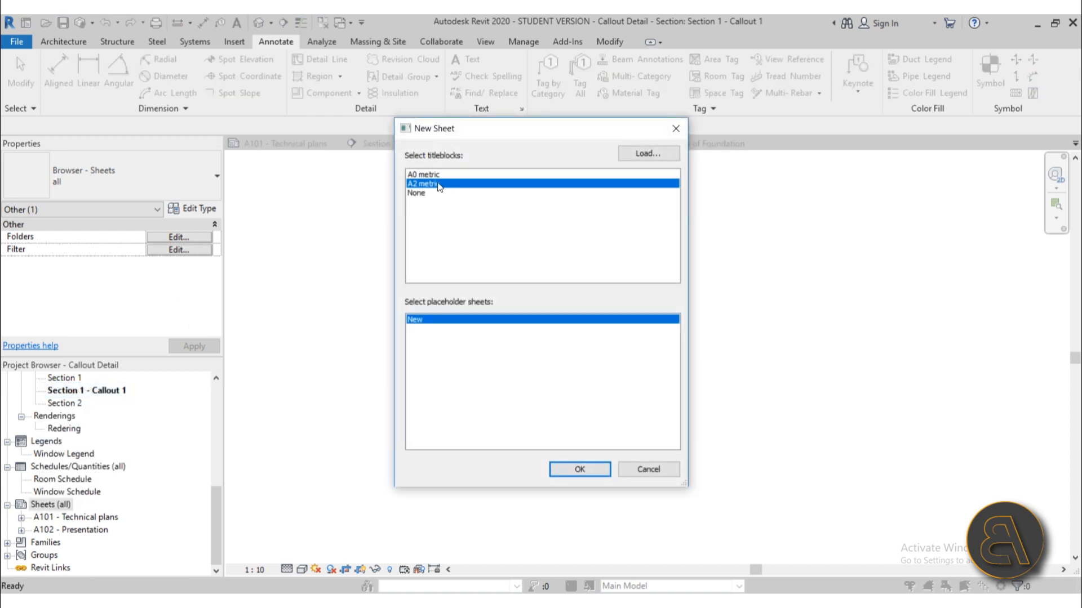
double_click(426, 181)
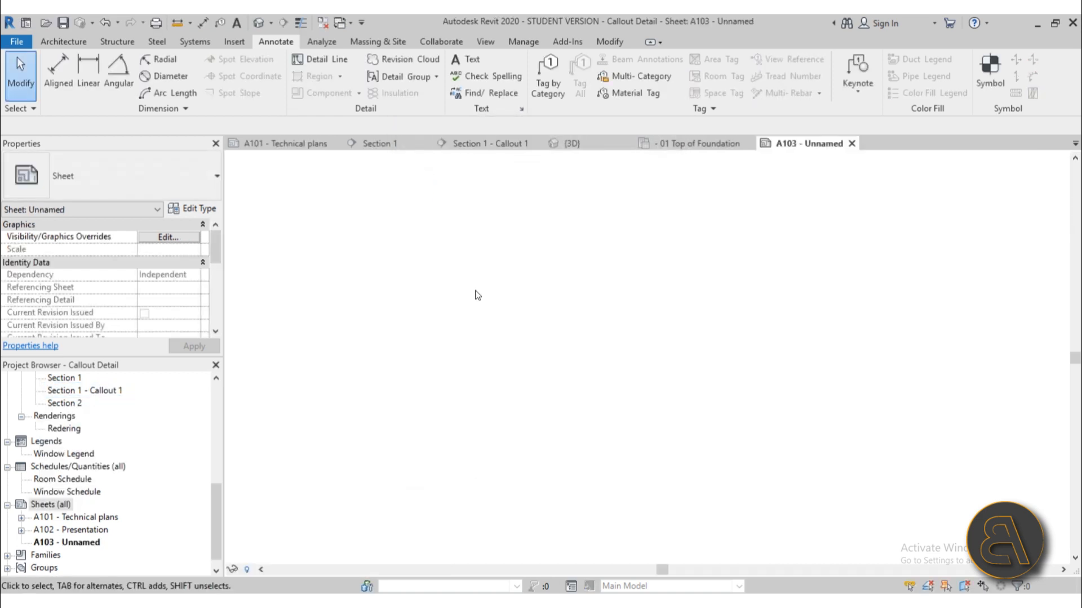
scroll(77, 467, "up", 3)
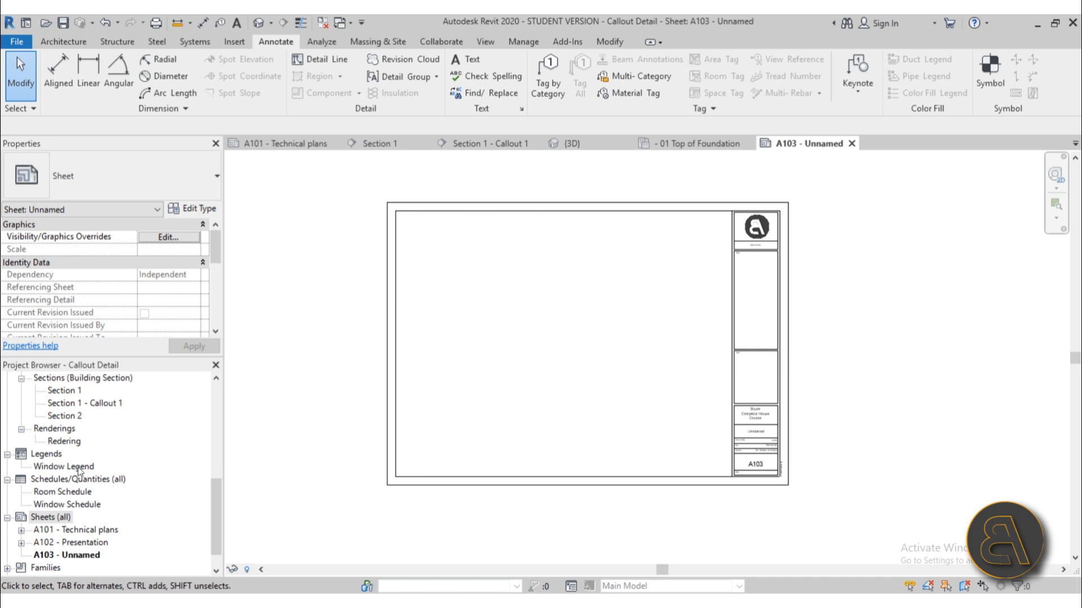
Step: Place the Section 1 - Callout 1 view on sheet A103, left of the sheet's centre
left_click(78, 466)
left_click_drag(218, 467, 563, 326)
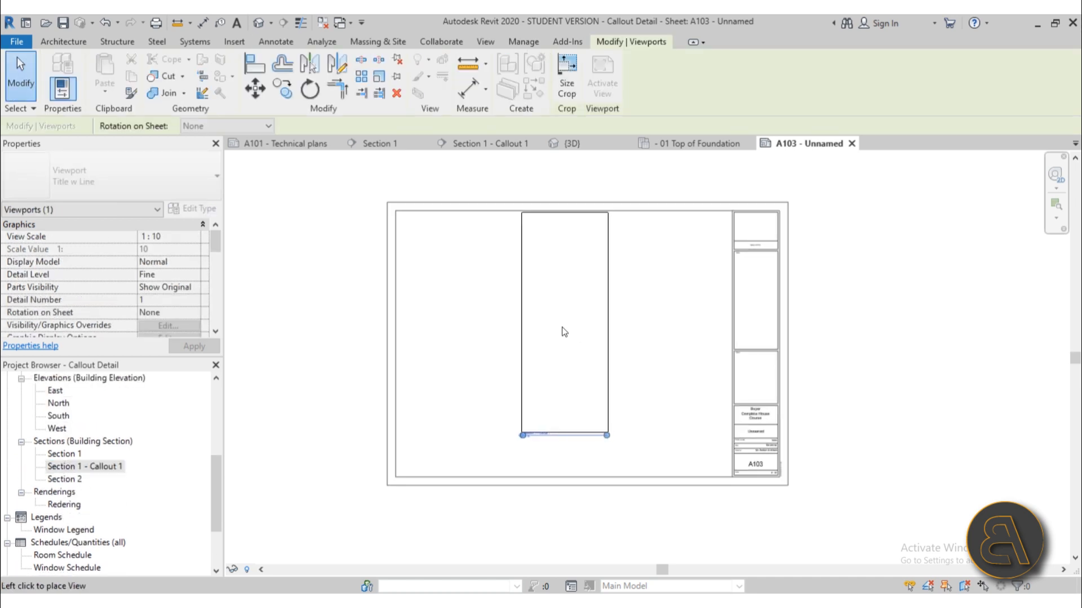
left_click(522, 335)
left_click(623, 374)
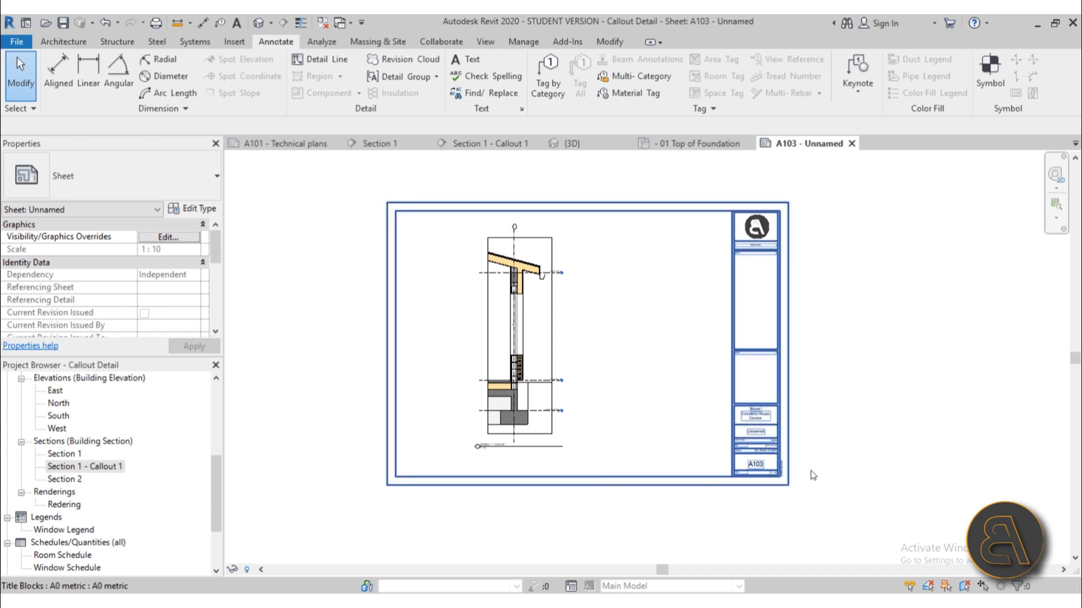
Step: Measure the A0 titleblock's full width along its lower edge
left_click(178, 23)
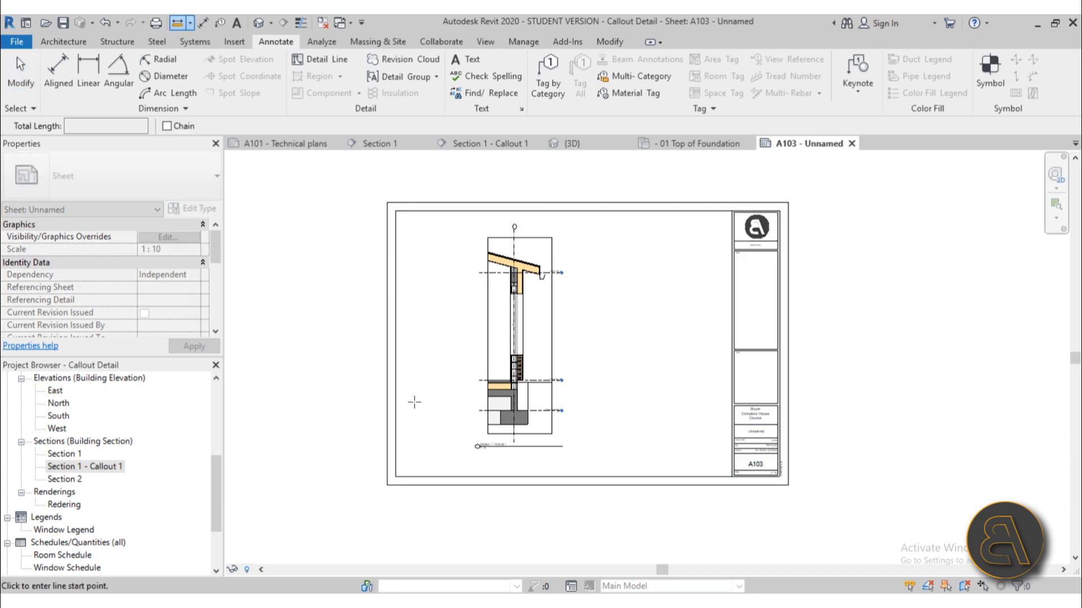
left_click(387, 485)
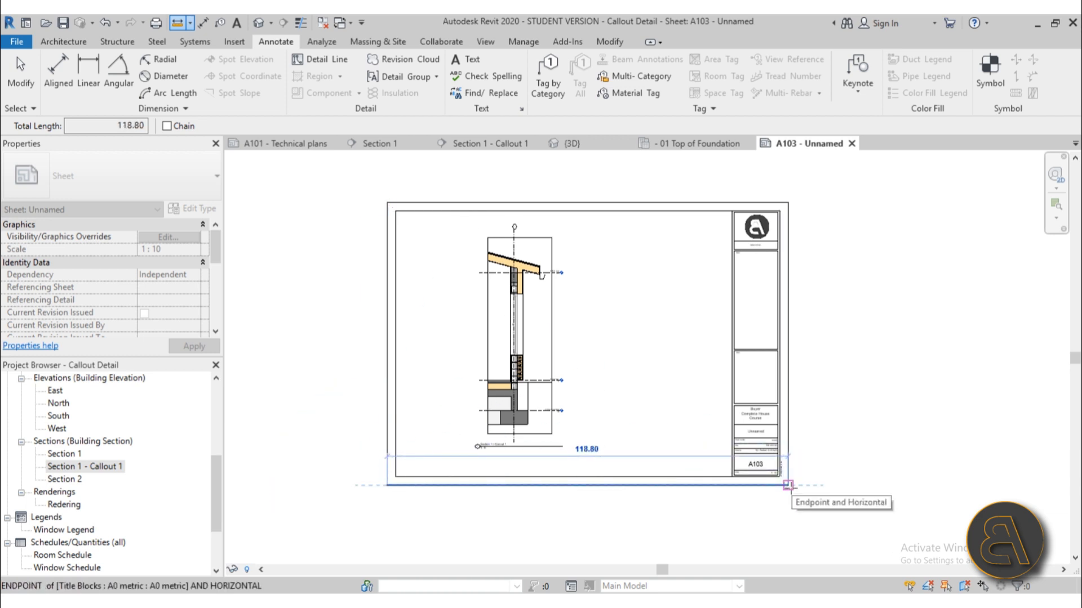
key("Escape")
key("Escape")
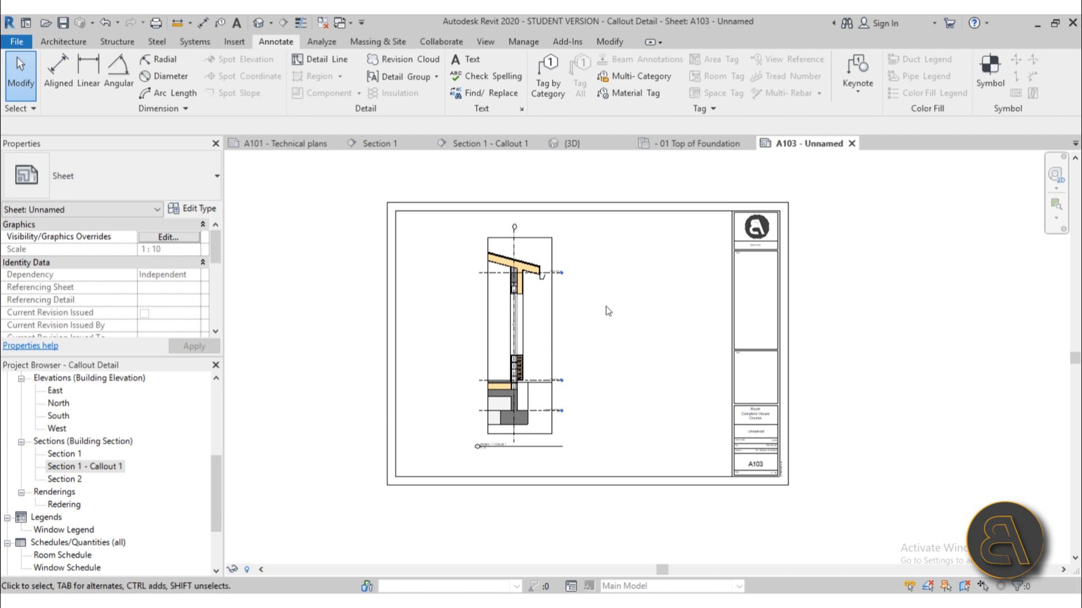
Step: Open the Section 1 - Callout 1 view and inspect the masonry, lumber and insulation below the window
scroll(507, 316, "up", 4)
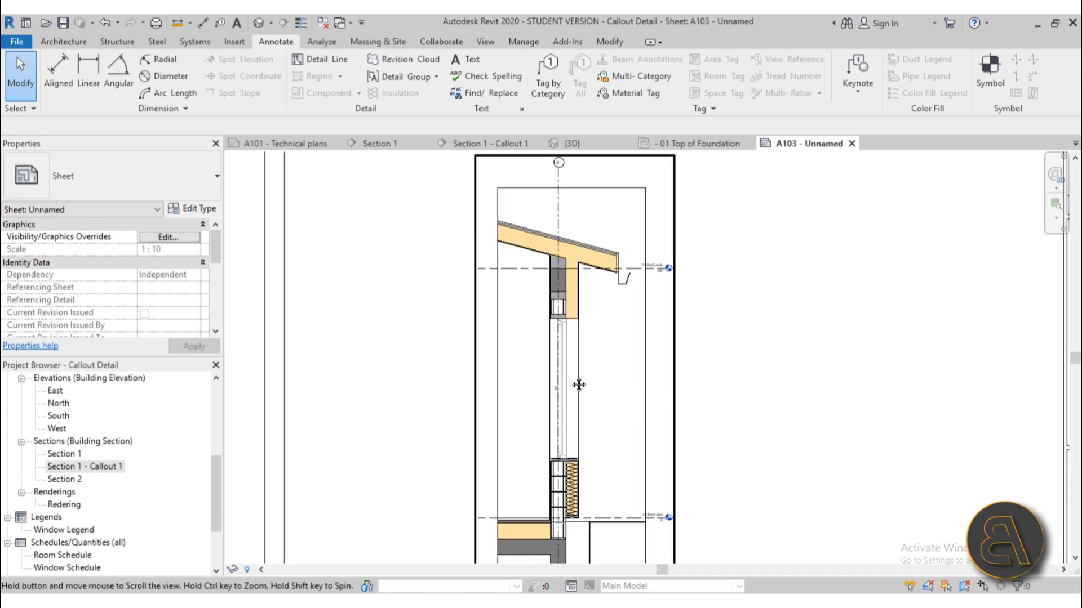
scroll(531, 293, "up", 2)
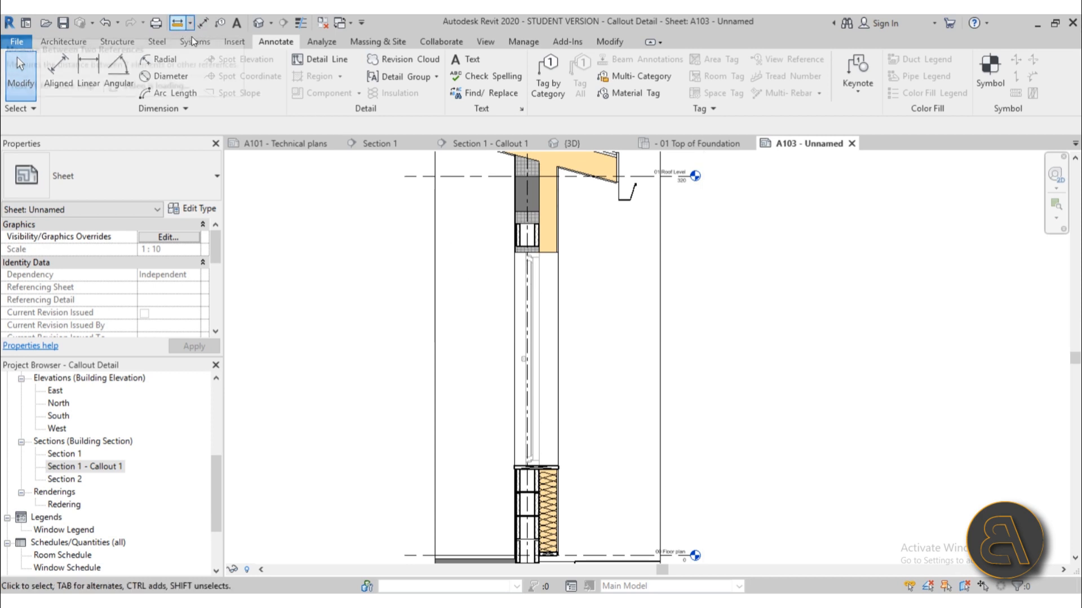
double_click(60, 465)
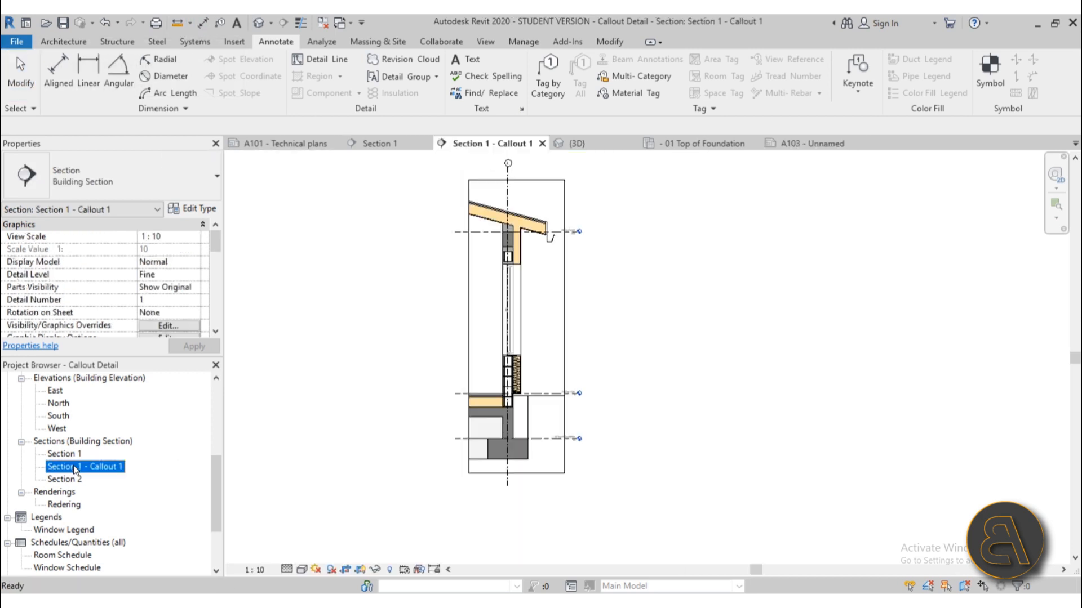
scroll(509, 303, "up", 3)
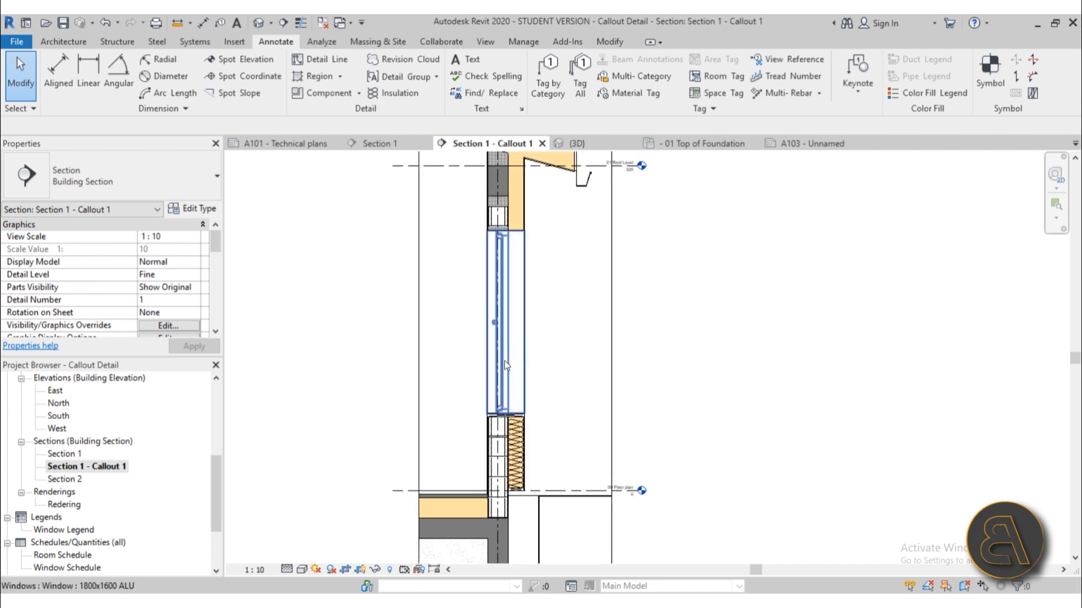
scroll(504, 372, "up", 2)
scroll(495, 509, "down", 2)
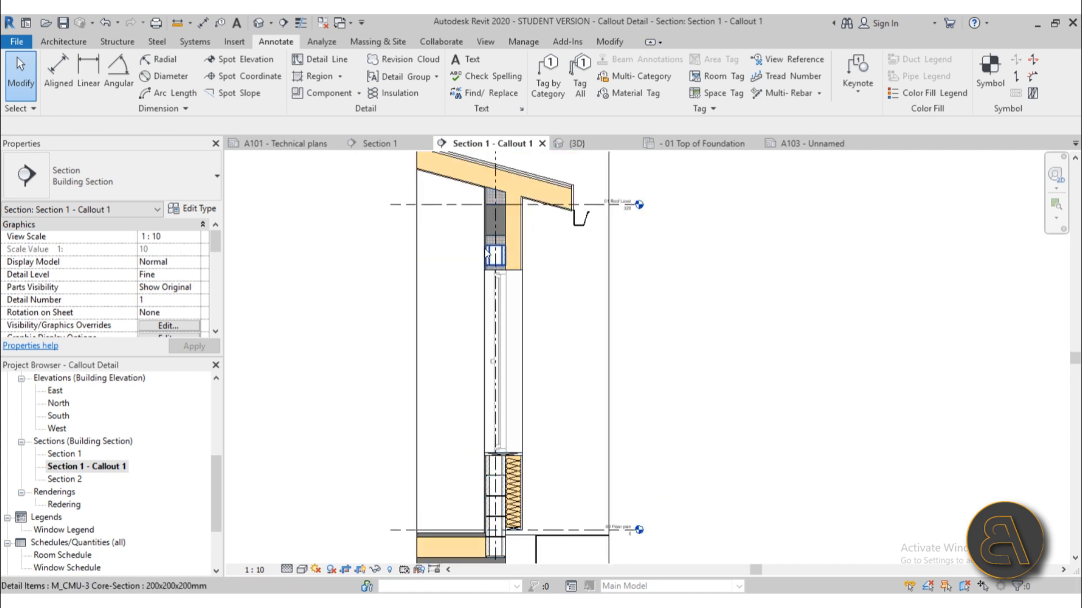
scroll(495, 510, "up", 4)
scroll(516, 389, "up", 2)
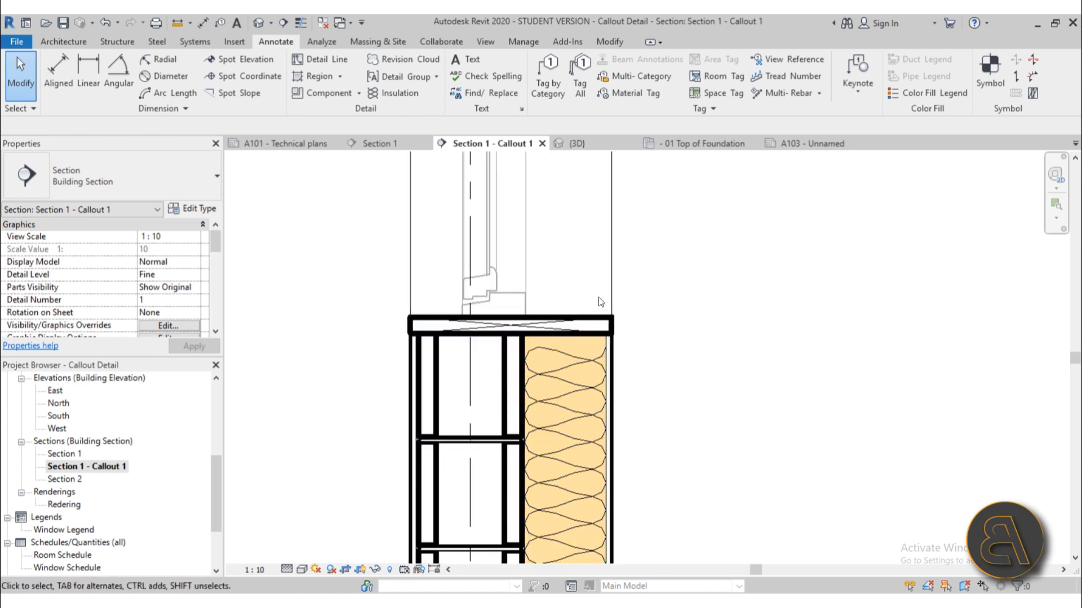
Step: Examine the callout from the window head and roof edge down to the insulated wall base and foundation
scroll(479, 277, "down", 2)
middle_click_drag(478, 271, 488, 563)
scroll(523, 354, "up", 3)
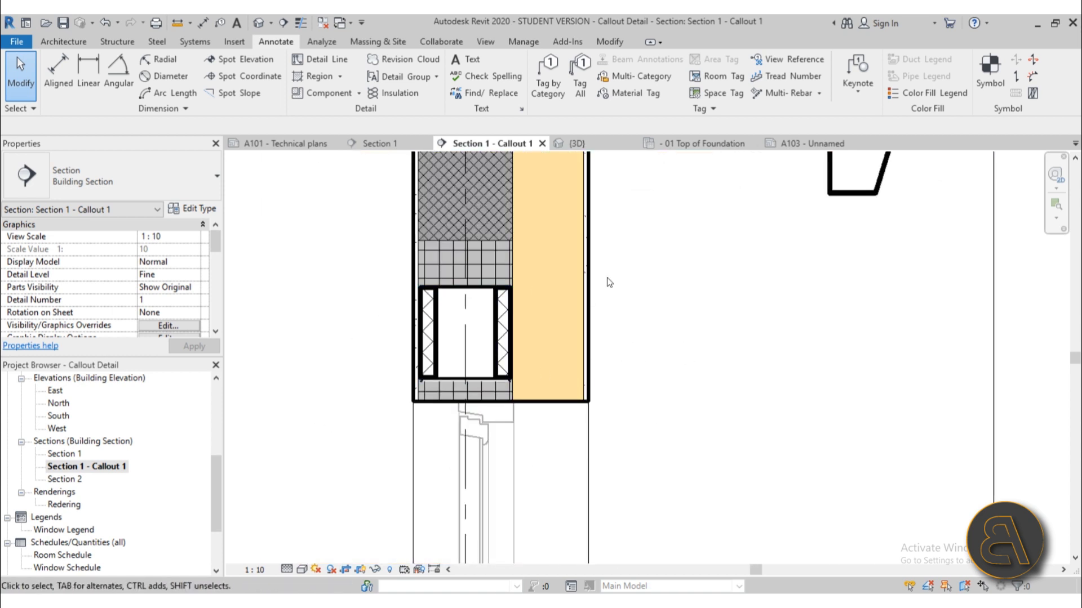
scroll(597, 298, "down", 4)
middle_click_drag(599, 302, 593, 561)
scroll(569, 378, "up", 1)
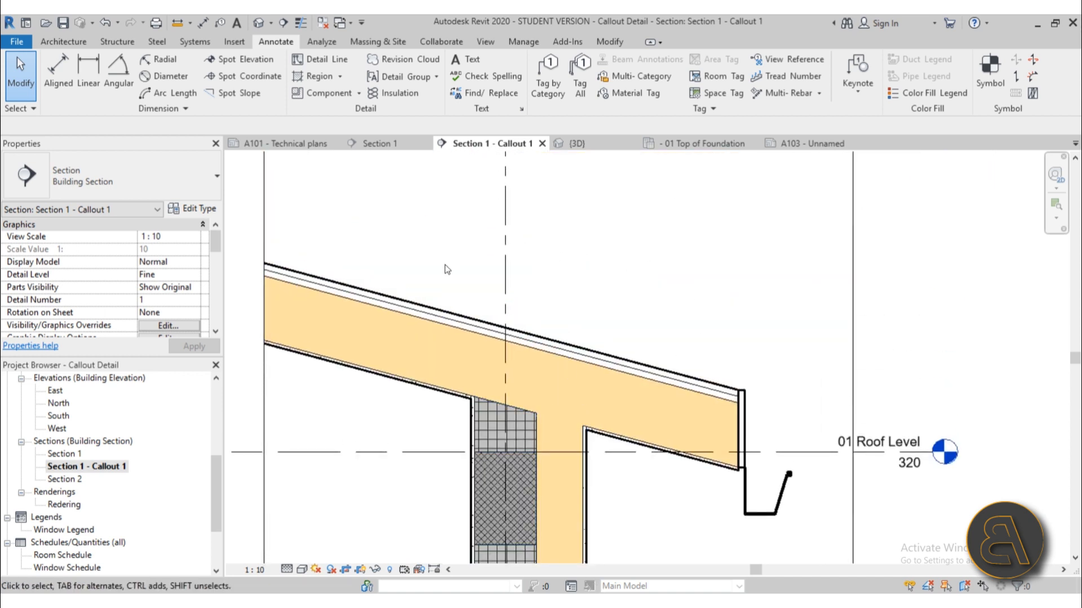
scroll(578, 485, "down", 3)
middle_click_drag(578, 485, 579, 409)
scroll(566, 429, "down", 3)
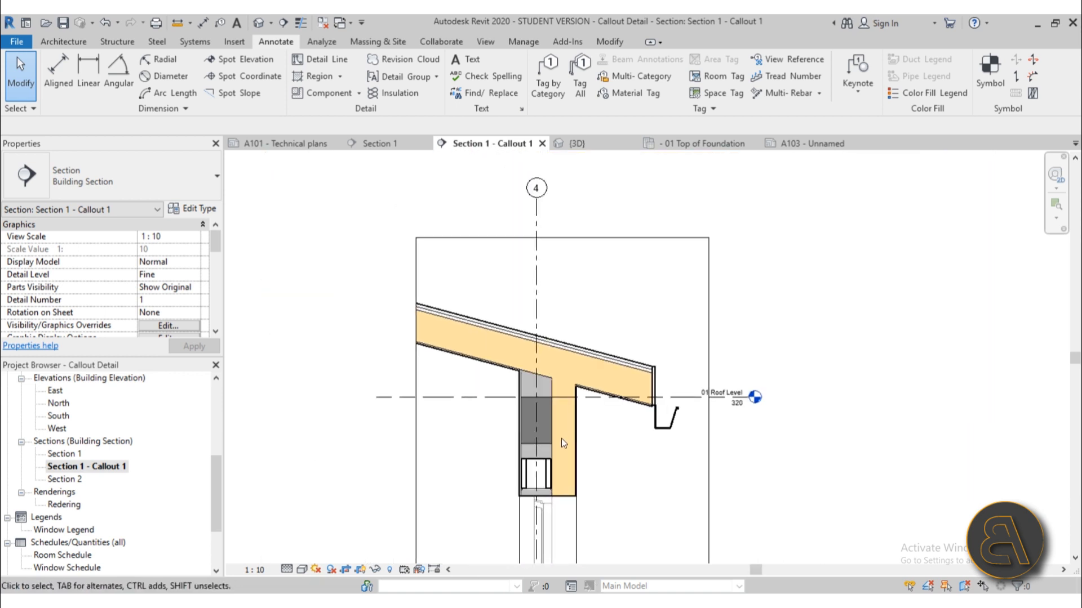
middle_click_drag(587, 465, 586, 190)
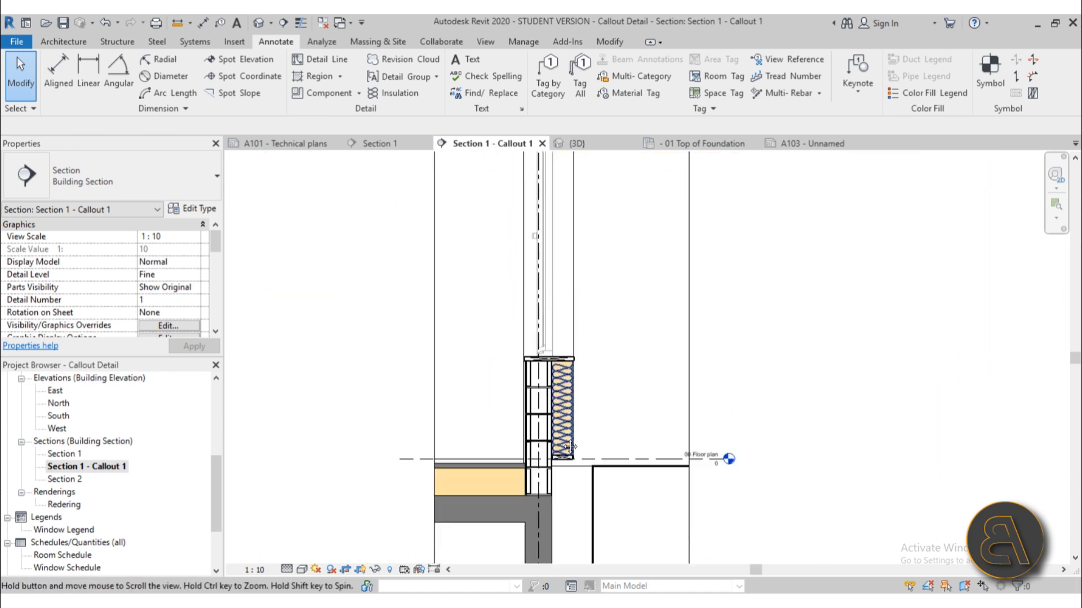
middle_click_drag(588, 427, 580, 306)
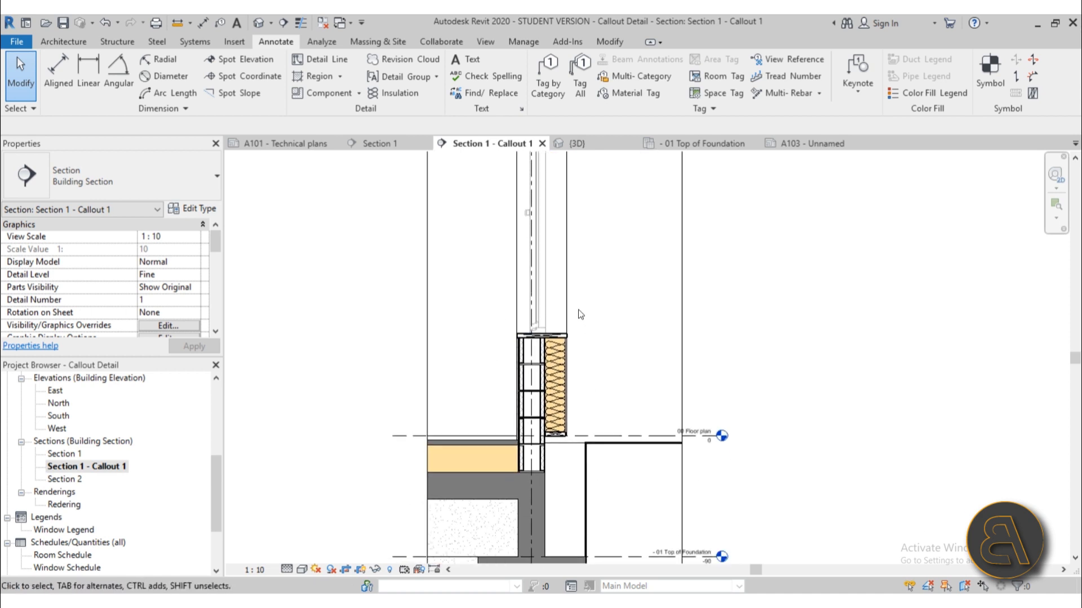
scroll(569, 387, "up", 4)
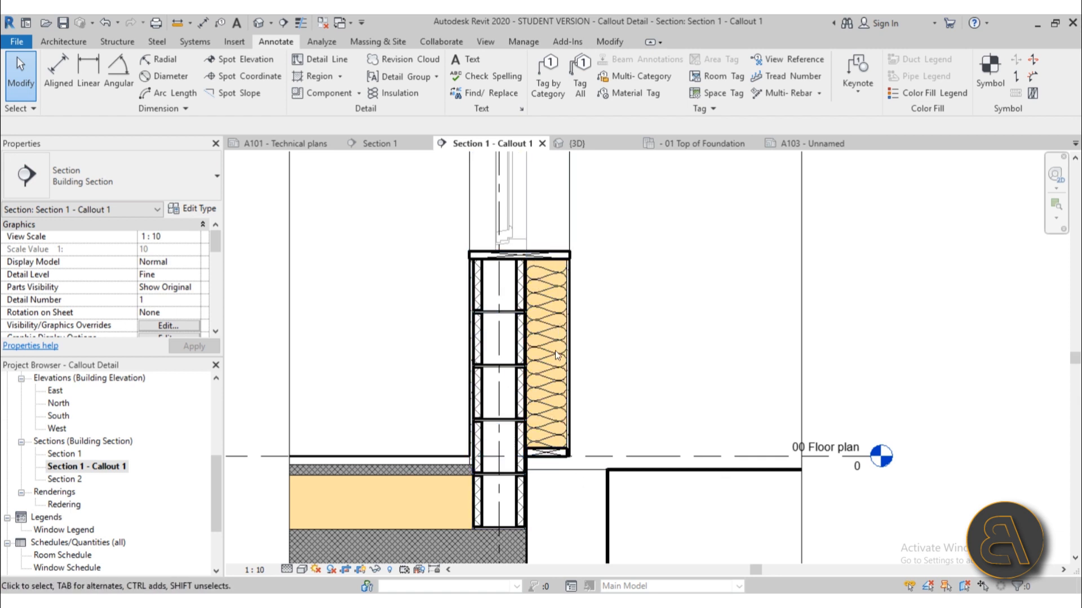
scroll(563, 353, "down", 6)
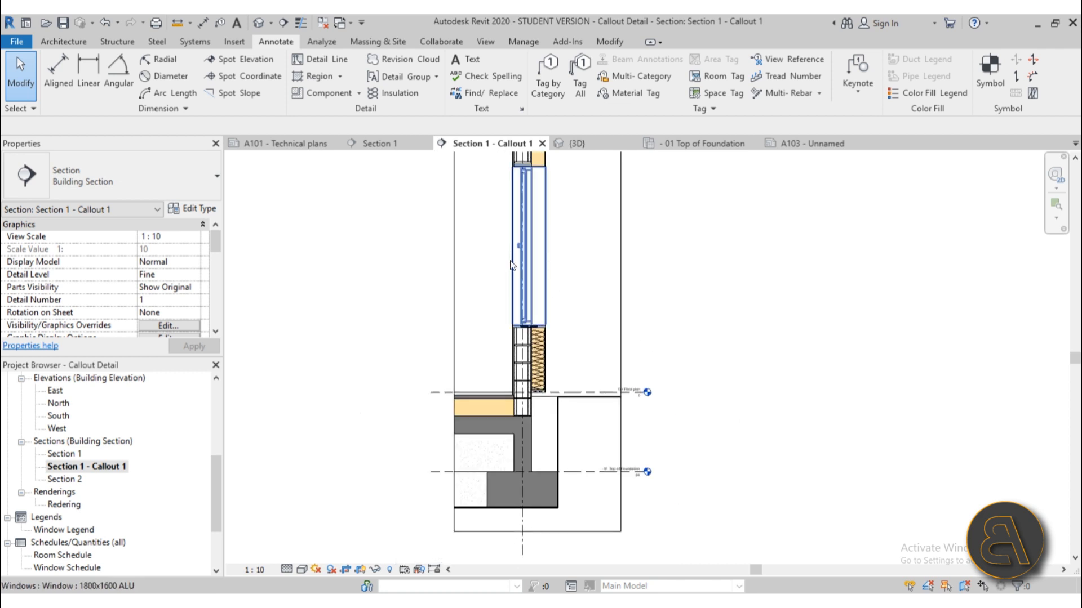
scroll(529, 309, "down", 2)
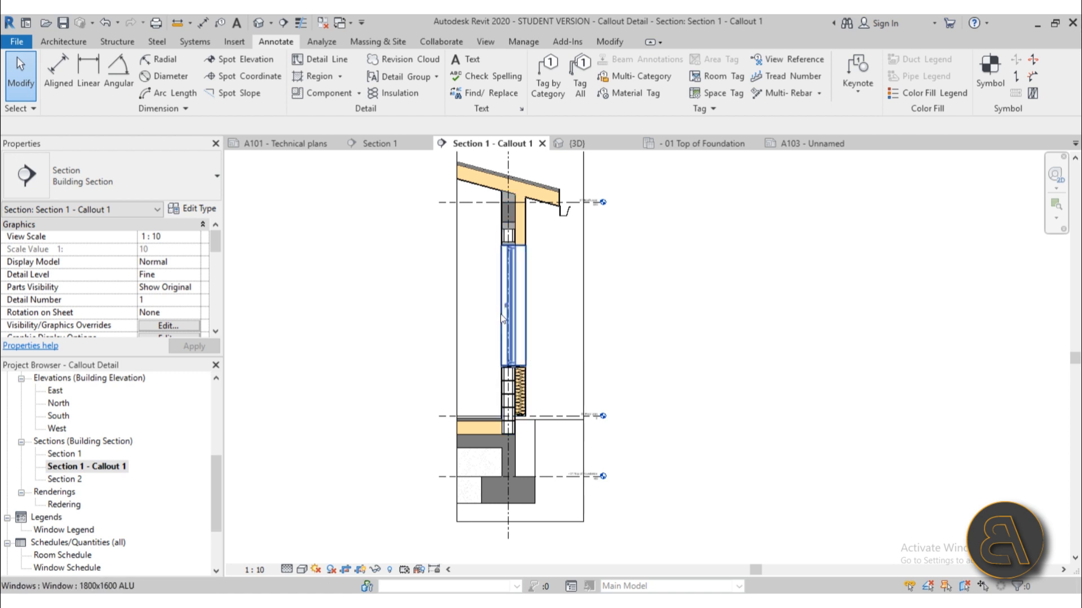
Step: Split the callout's crop region with a horizontal view break, cutting out the middle of the wall between roof and floor
left_click(588, 363)
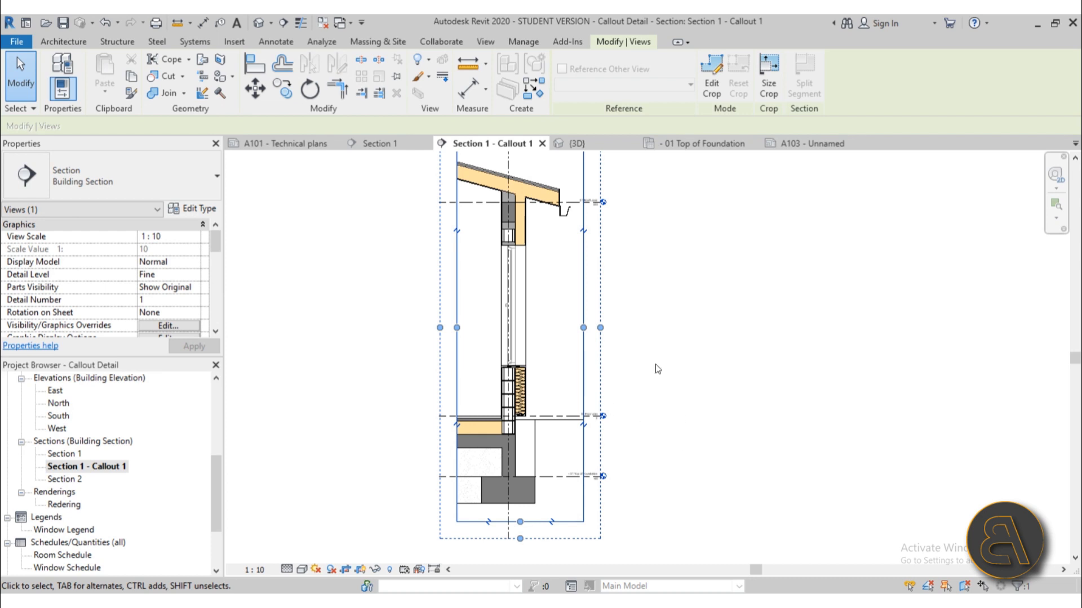
scroll(632, 326, "down", 2)
scroll(614, 321, "up", 1)
left_click(641, 204)
left_click(594, 237)
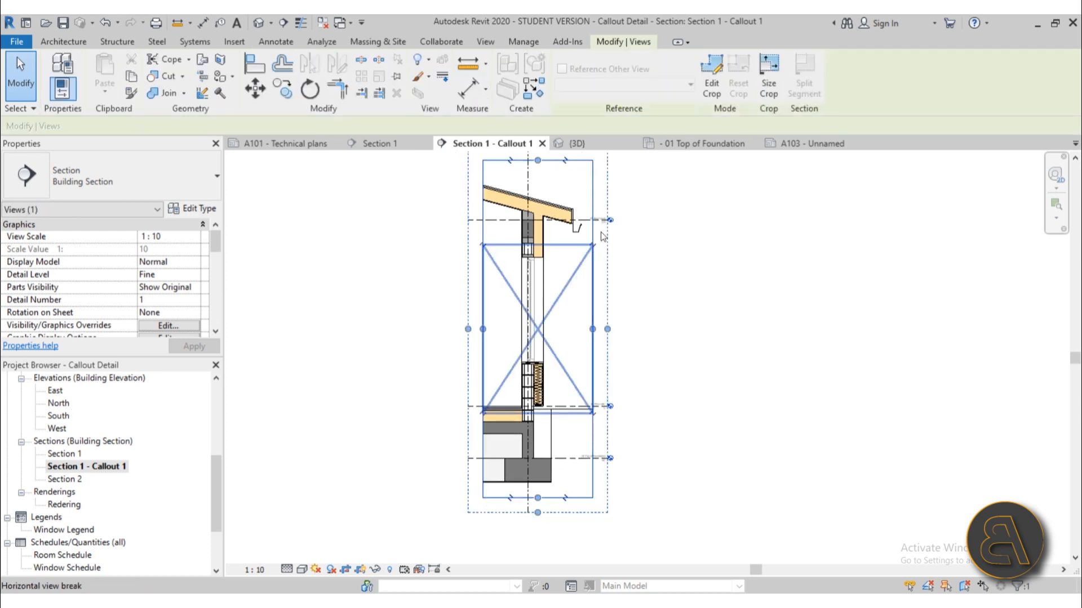
left_click(731, 292)
scroll(112, 285, "down", 3)
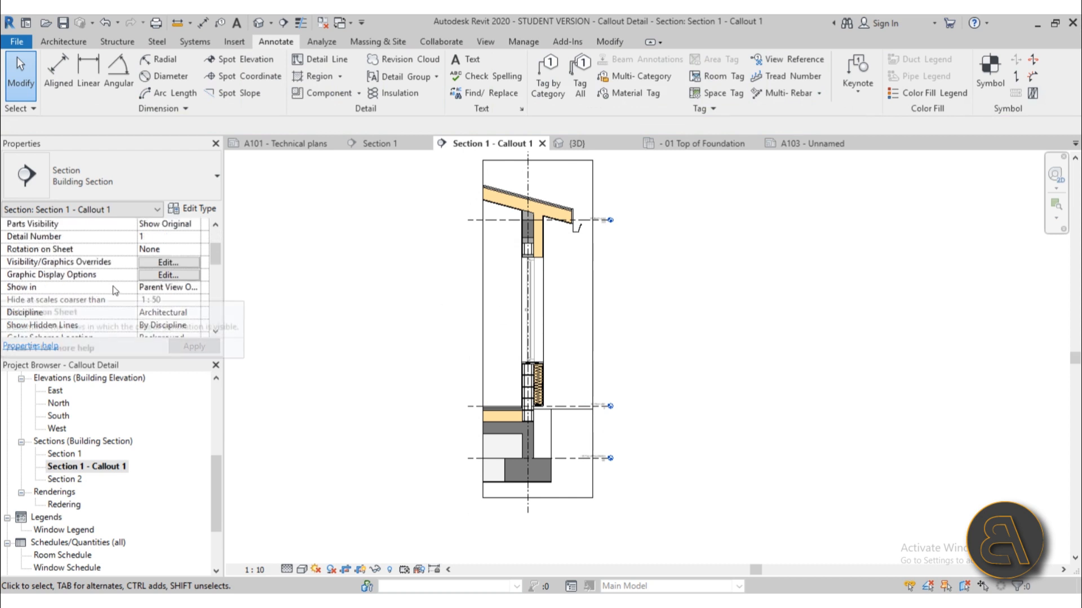
scroll(114, 296, "down", 4)
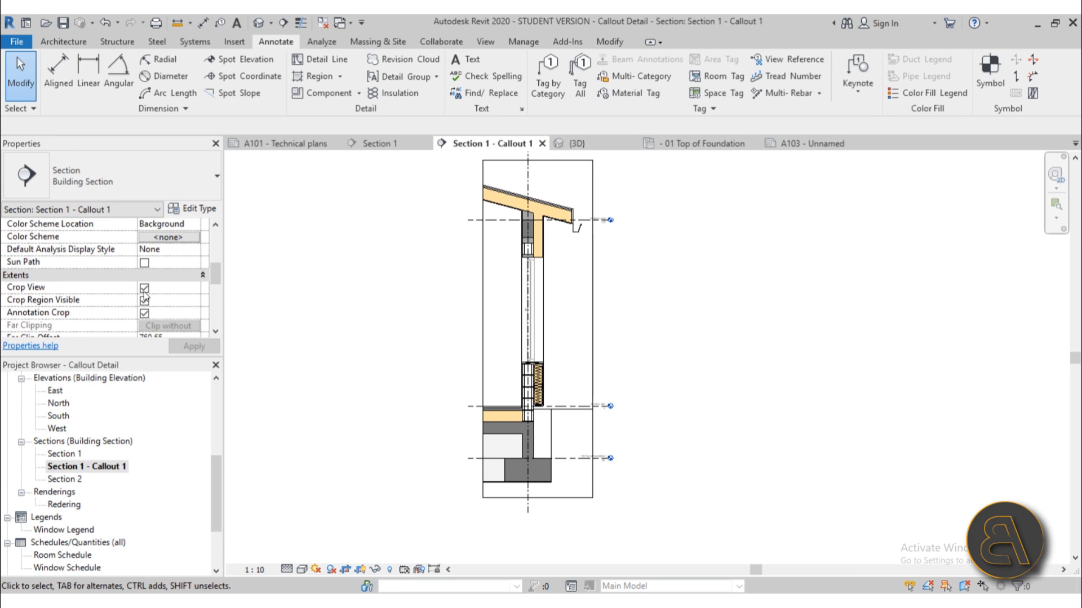
left_click(592, 313)
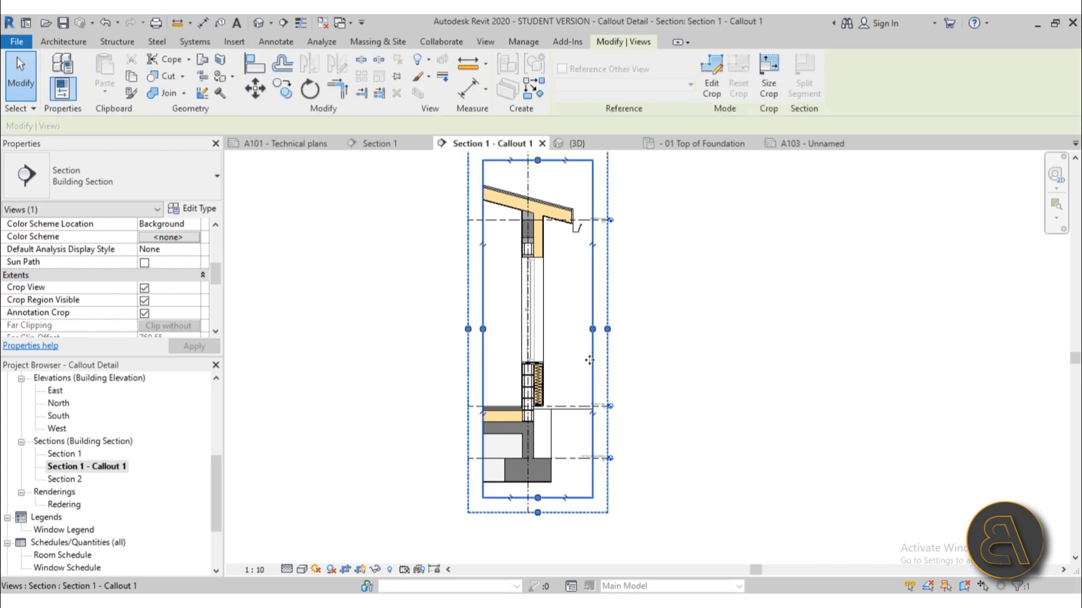
left_click(594, 248)
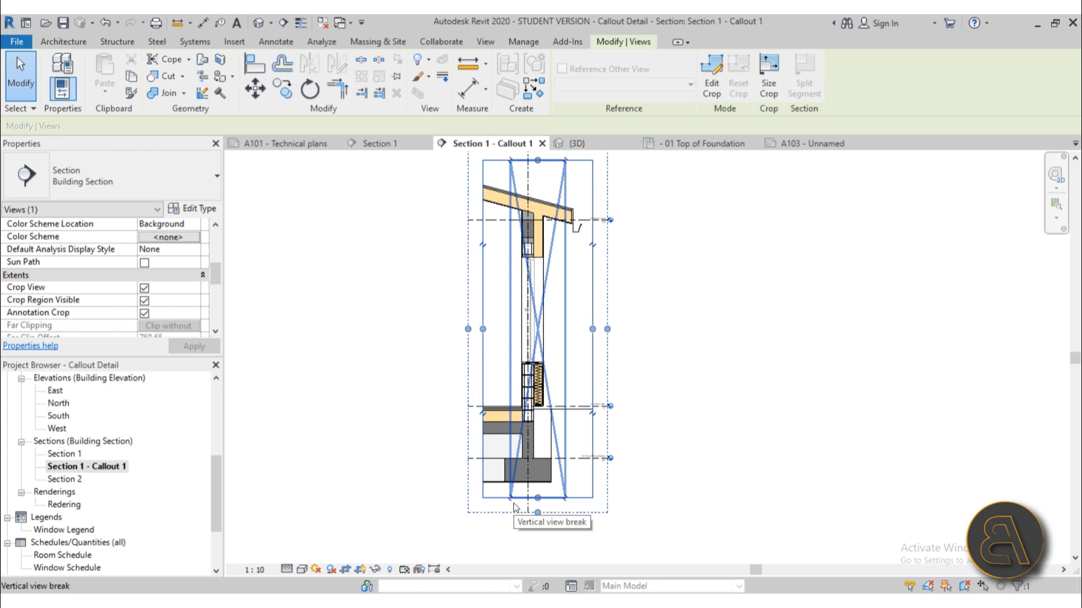
left_click(485, 254)
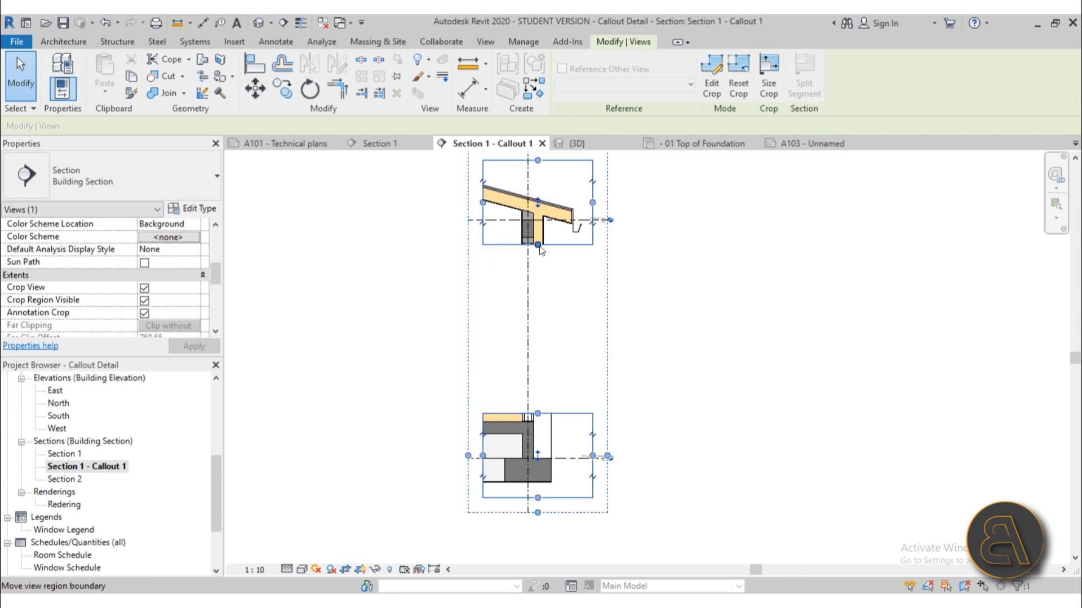
Step: Extend the upper crop region's lower boundary down past the window head
left_click_drag(539, 246, 542, 291)
scroll(536, 269, "up", 3)
left_click(568, 356)
Step: Extend the lower crop region's upper boundary above the window sill to include the masonry and insulation
scroll(570, 362, "down", 2)
middle_click_drag(593, 457, 586, 342)
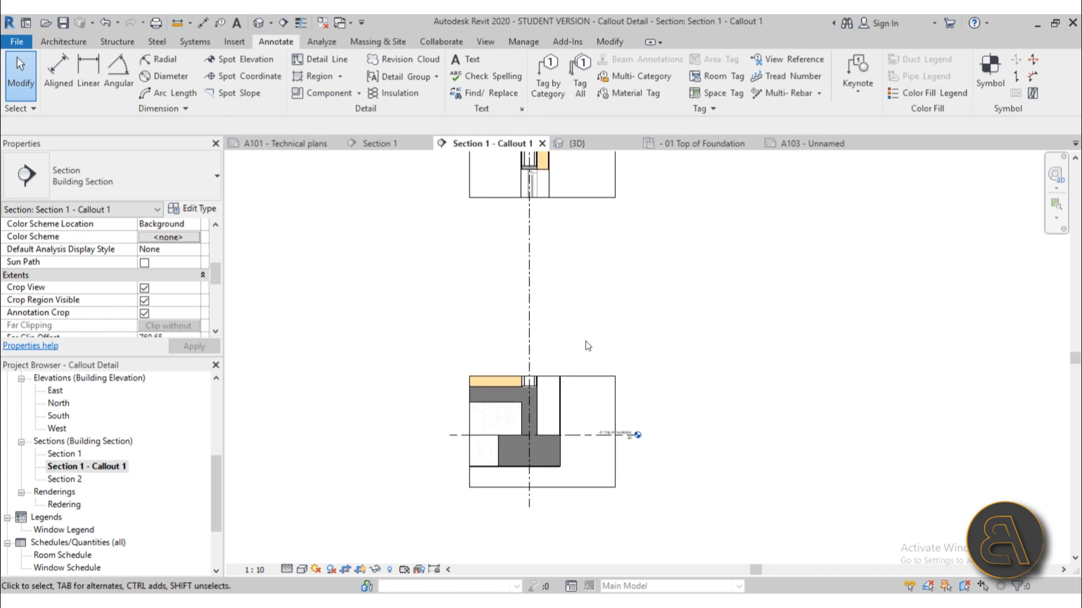
left_click(587, 376)
left_click_drag(541, 376, 539, 275)
left_click(542, 266)
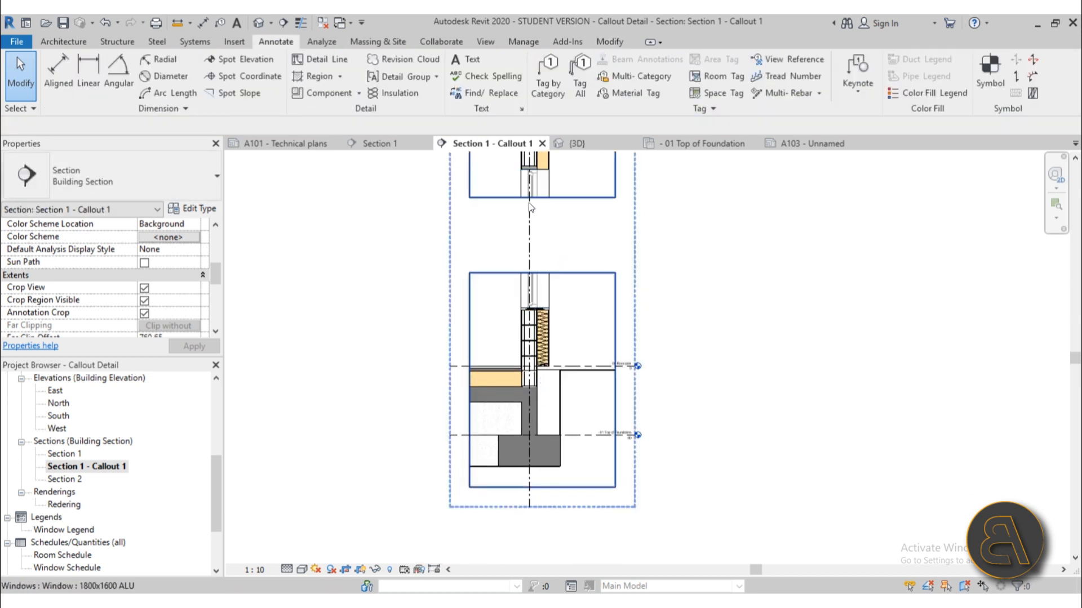
Step: Select the callout's split crop region for repositioning its upper view region
middle_click_drag(514, 234, 502, 292)
left_click(618, 287)
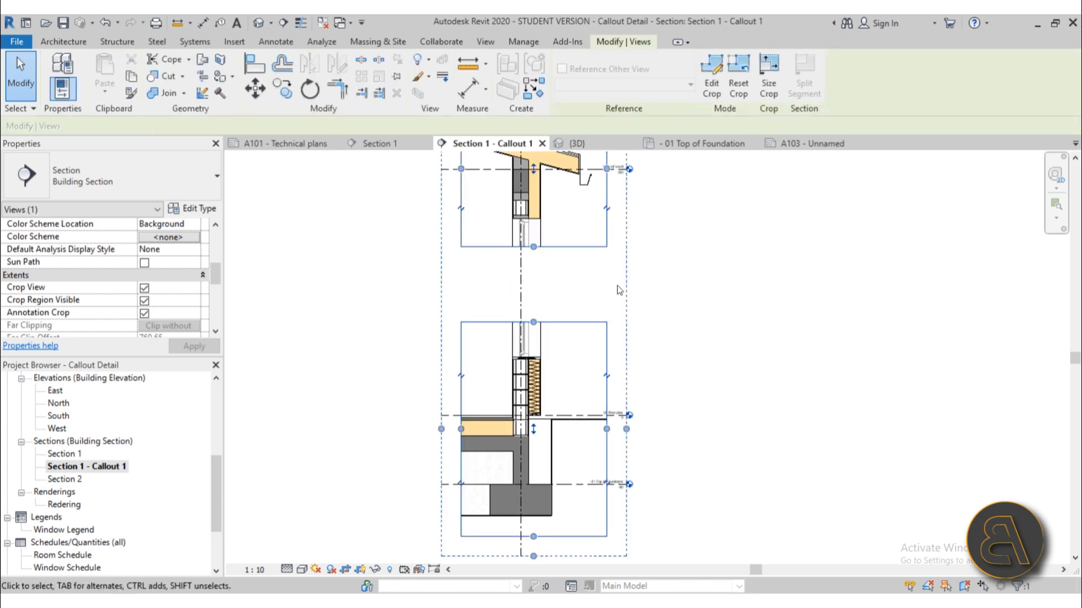
left_click(672, 288)
left_click(584, 247)
scroll(724, 301, "down", 1)
middle_click_drag(723, 302, 679, 321)
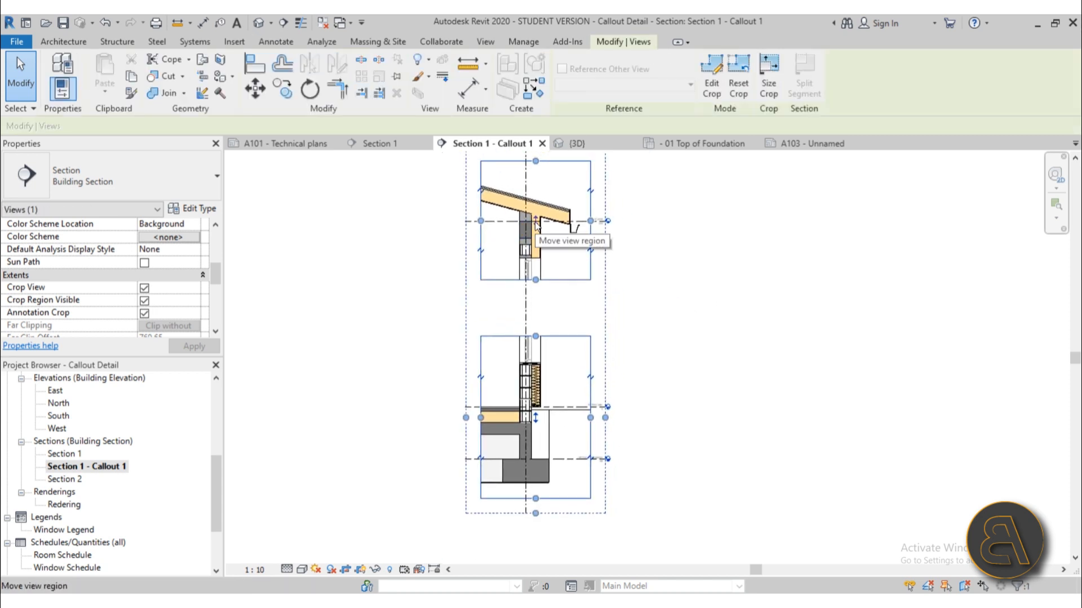
Step: Move the upper view region of the callout section down until it sits just above the lower region
scroll(535, 221, "up", 3)
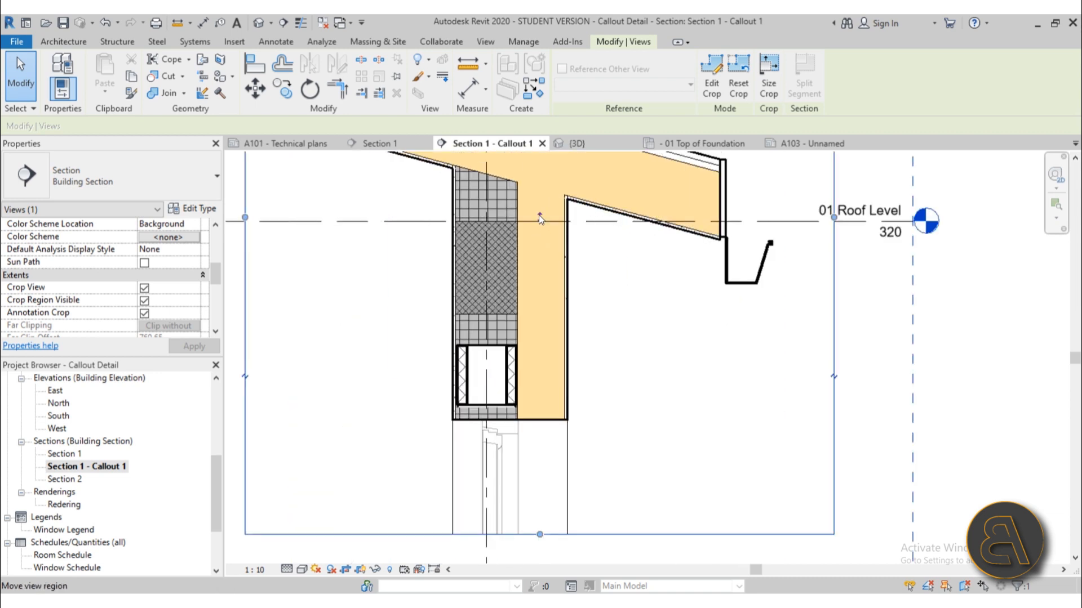
scroll(538, 215, "down", 2)
left_click_drag(538, 215, 534, 300)
left_click(755, 370)
scroll(755, 371, "down", 2)
middle_click_drag(754, 370, 682, 302)
scroll(558, 345, "up", 2)
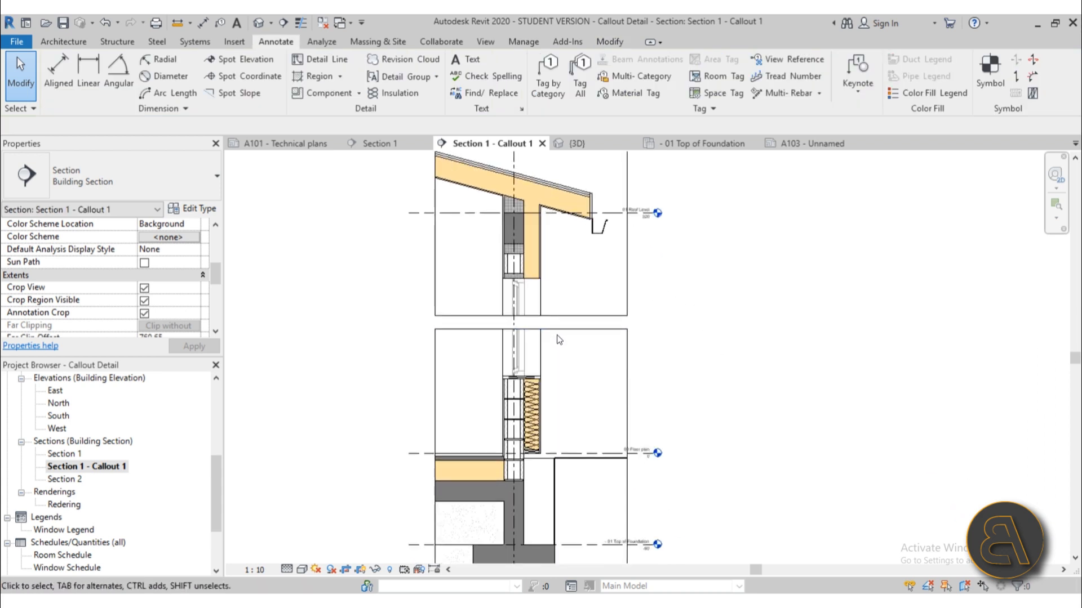
left_click(551, 317)
left_click_drag(531, 216, 532, 223)
left_click(783, 359)
Step: Trim the facing edges of the two view regions and shift the regions to leave a narrow gap between them
left_click(533, 332)
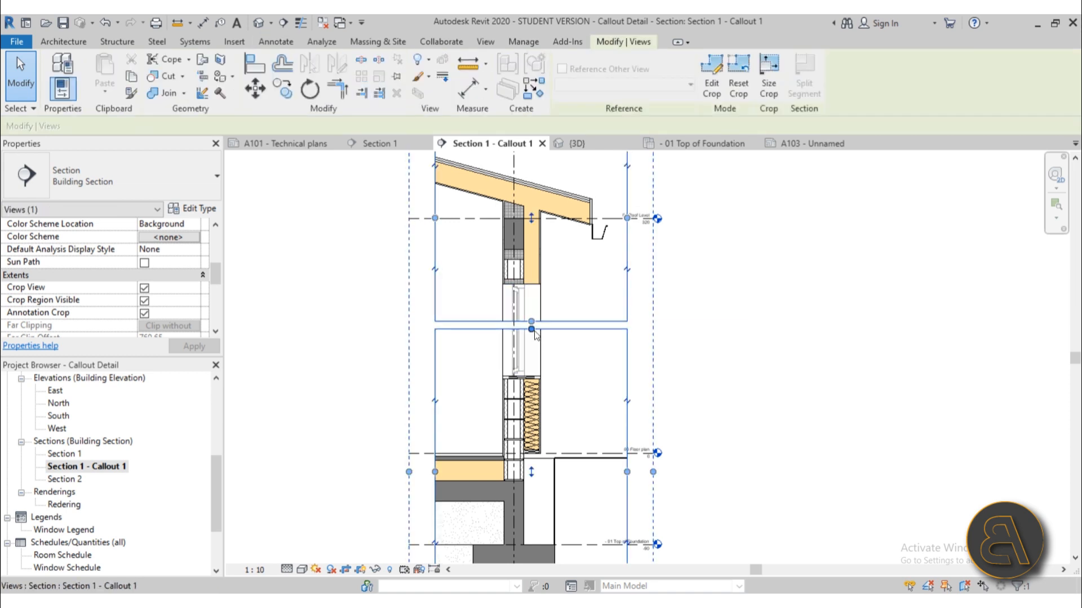
left_click_drag(534, 330, 534, 344)
left_click_drag(533, 479, 533, 471)
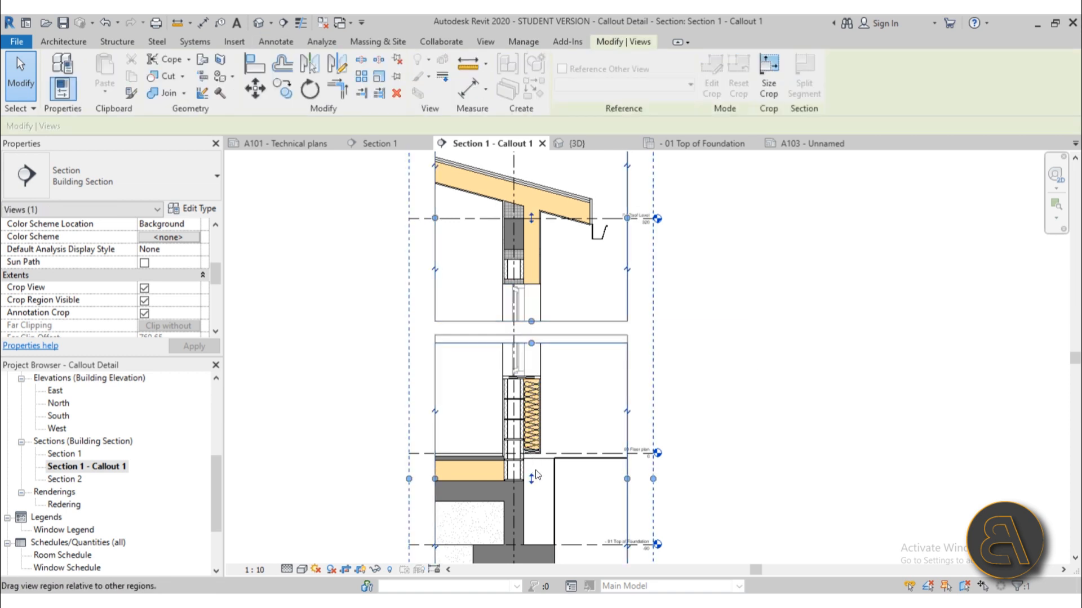
left_click_drag(533, 321, 533, 317)
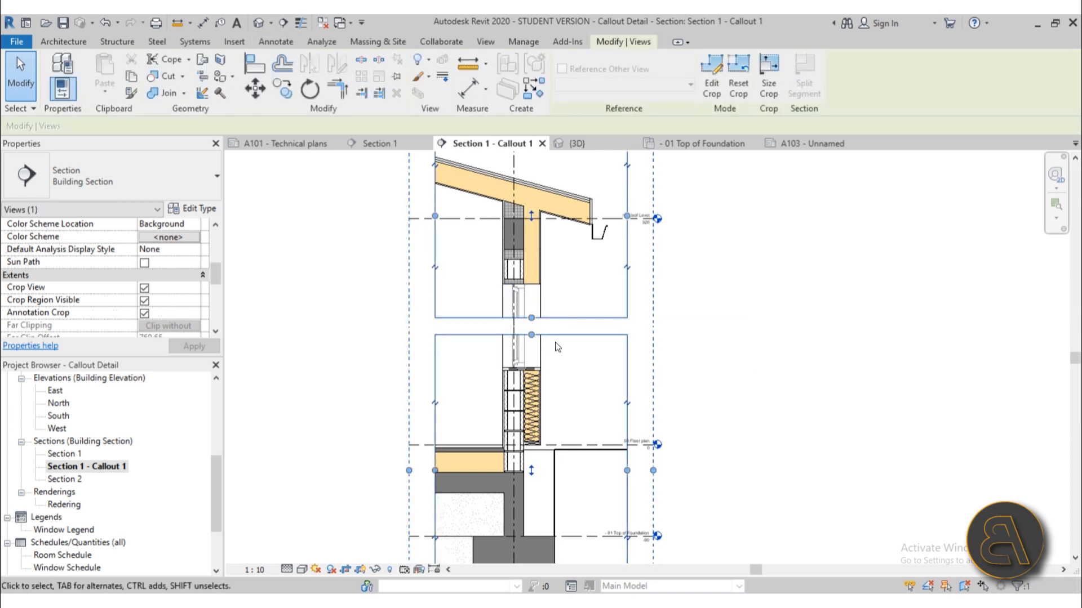
left_click(721, 343)
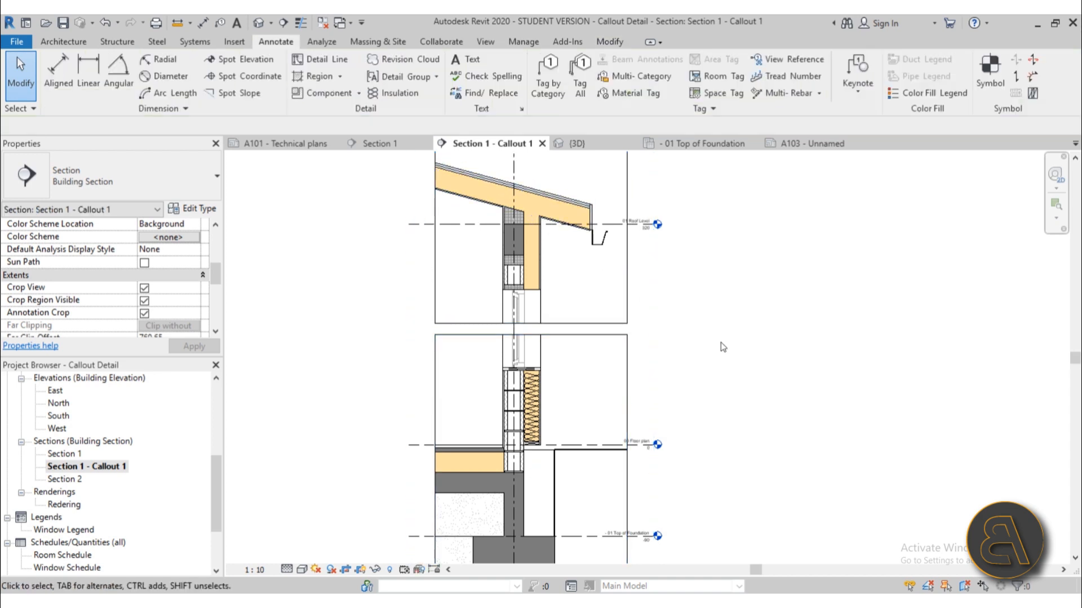
scroll(721, 343, "down", 2)
middle_click_drag(721, 342, 649, 329)
scroll(90, 496, "down", 2)
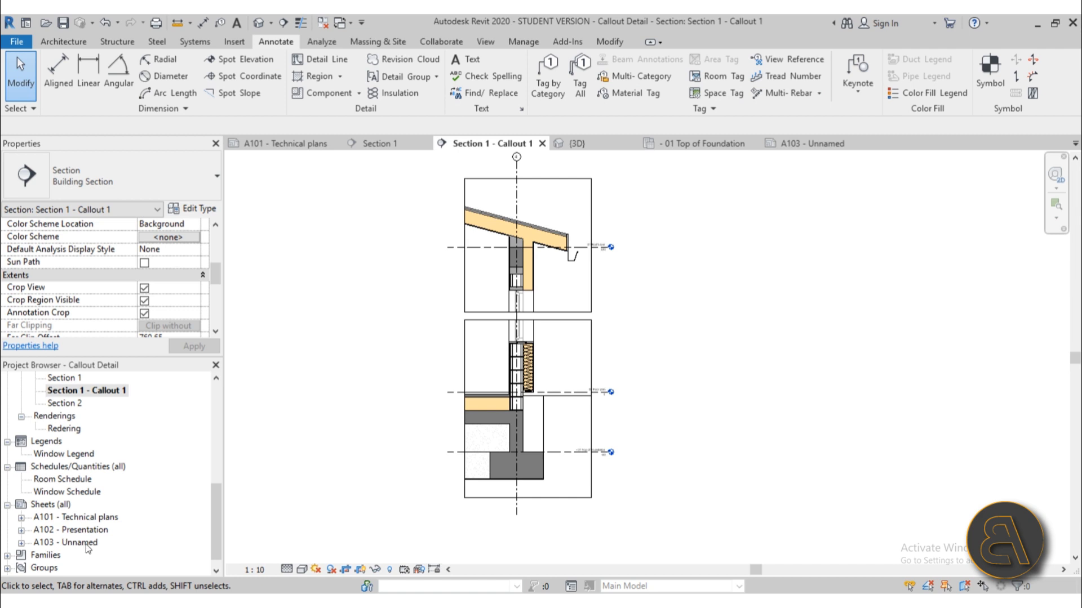
Step: Open sheet A103 - Unnamed and move the callout viewport right beside the title block
double_click(86, 544)
scroll(709, 409, "down", 5)
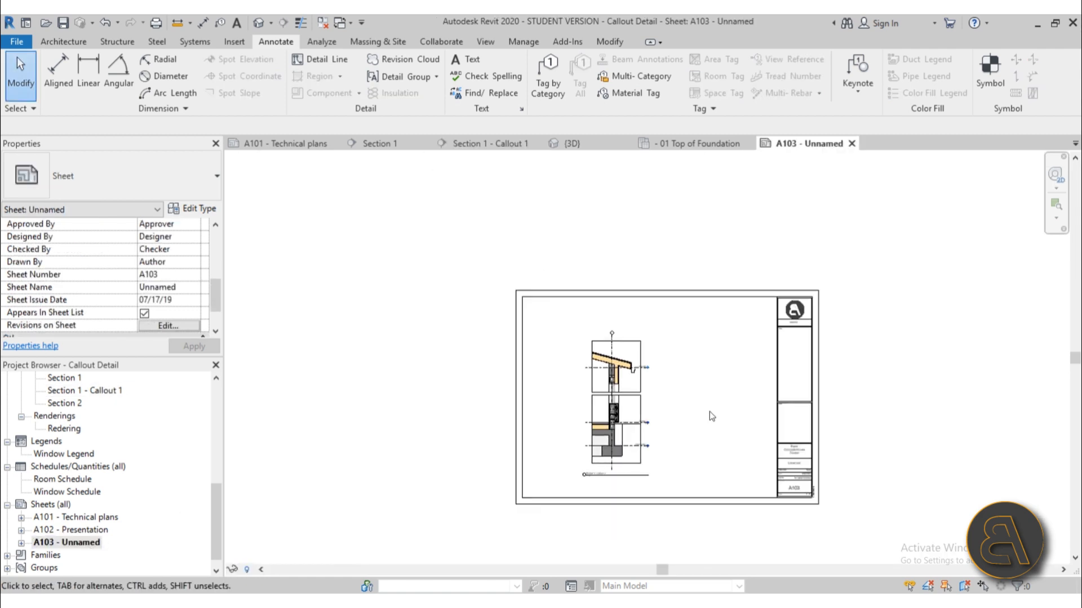
middle_click_drag(710, 411, 572, 333)
left_click_drag(508, 356, 628, 376)
left_click(625, 462)
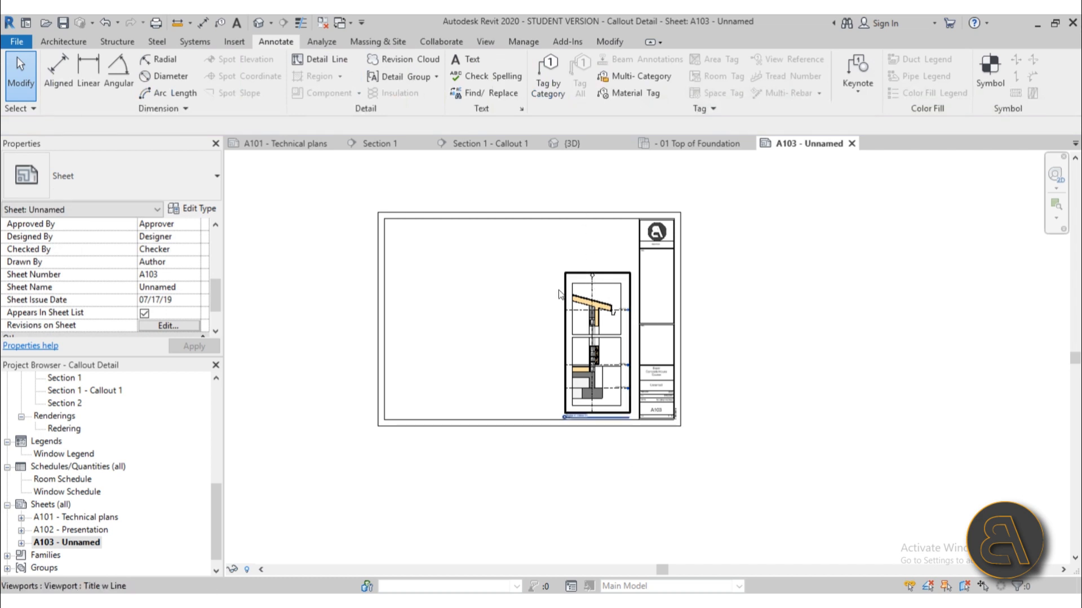
scroll(593, 241, "up", 3)
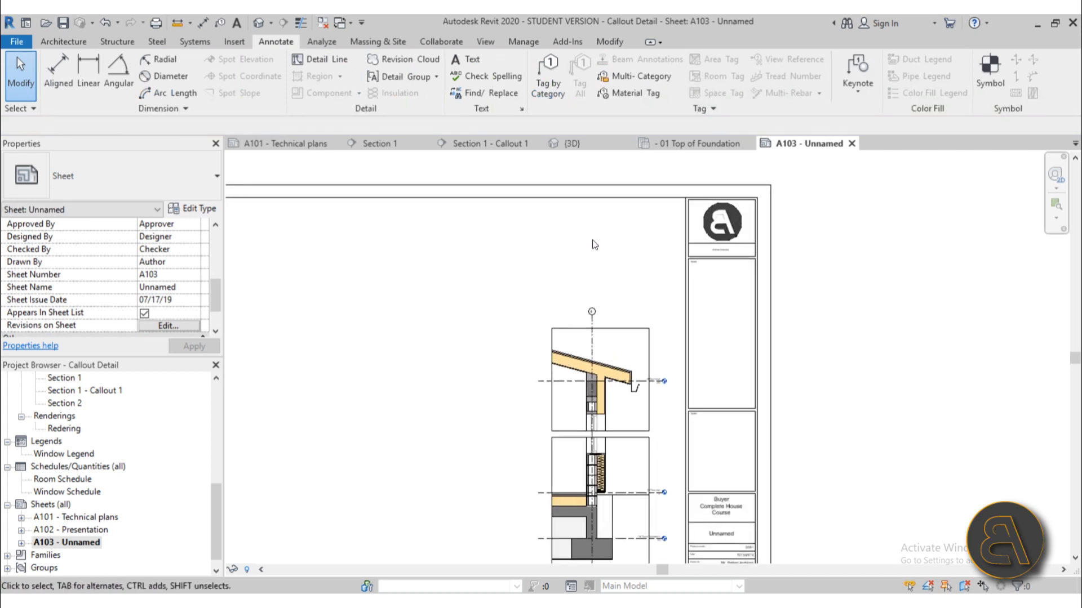
scroll(486, 311, "down", 3)
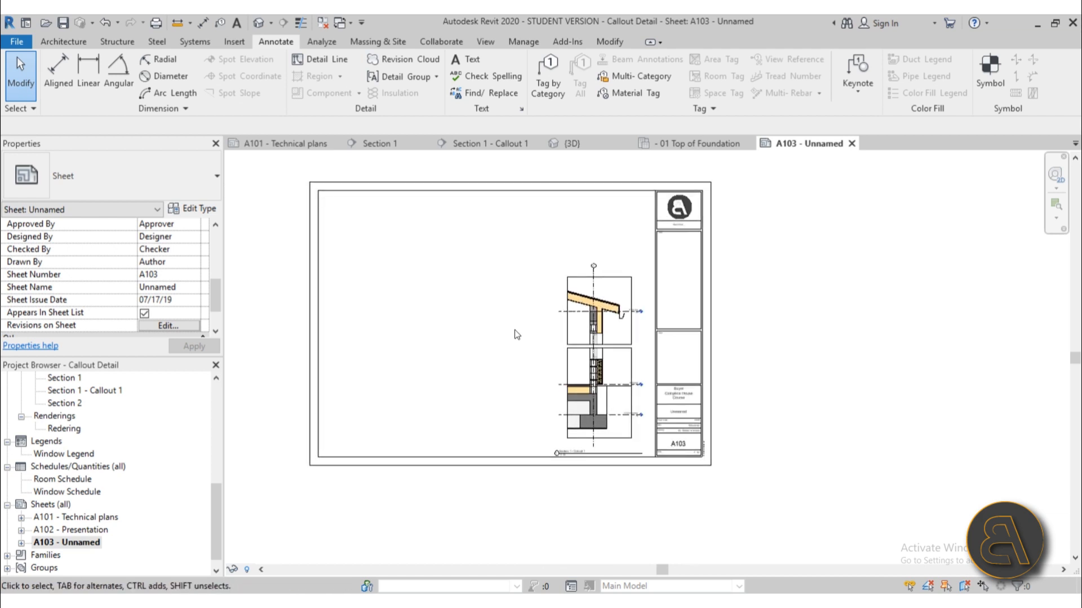
middle_click_drag(523, 345, 526, 324)
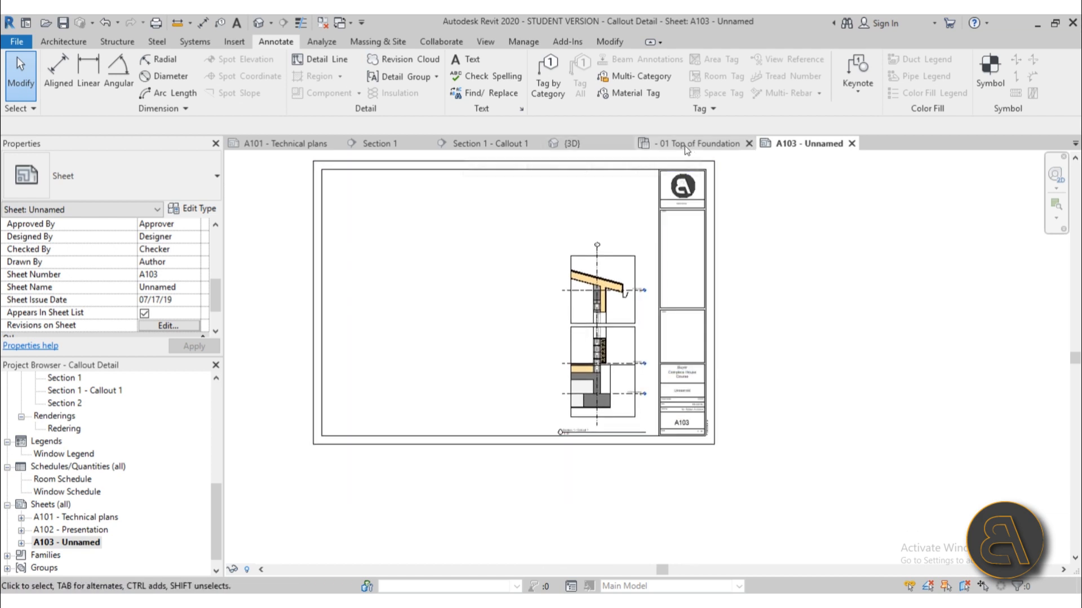
Step: Return to Section 1 - Callout 1 and place an M_Break Line detail component across the window in the upper region
left_click(485, 144)
scroll(524, 349, "up", 5)
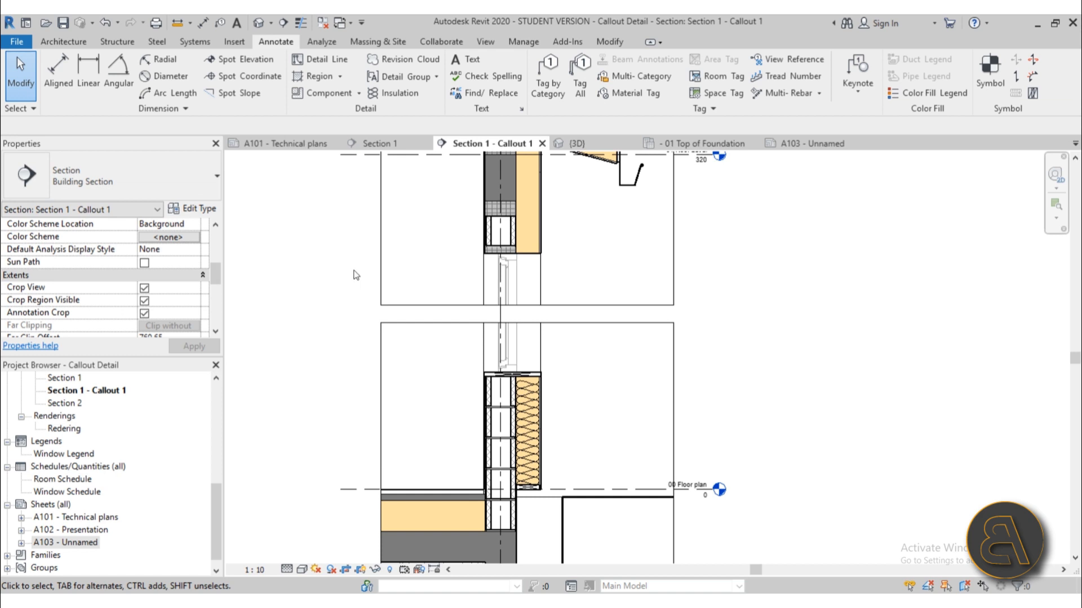
left_click(327, 93)
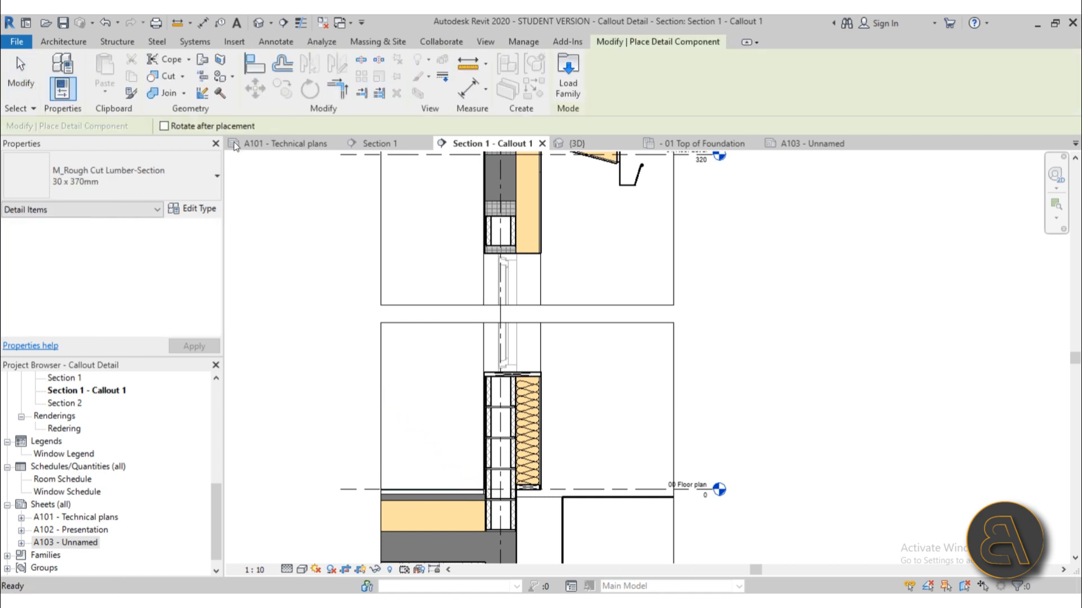
left_click(142, 189)
scroll(91, 343, "up", 5)
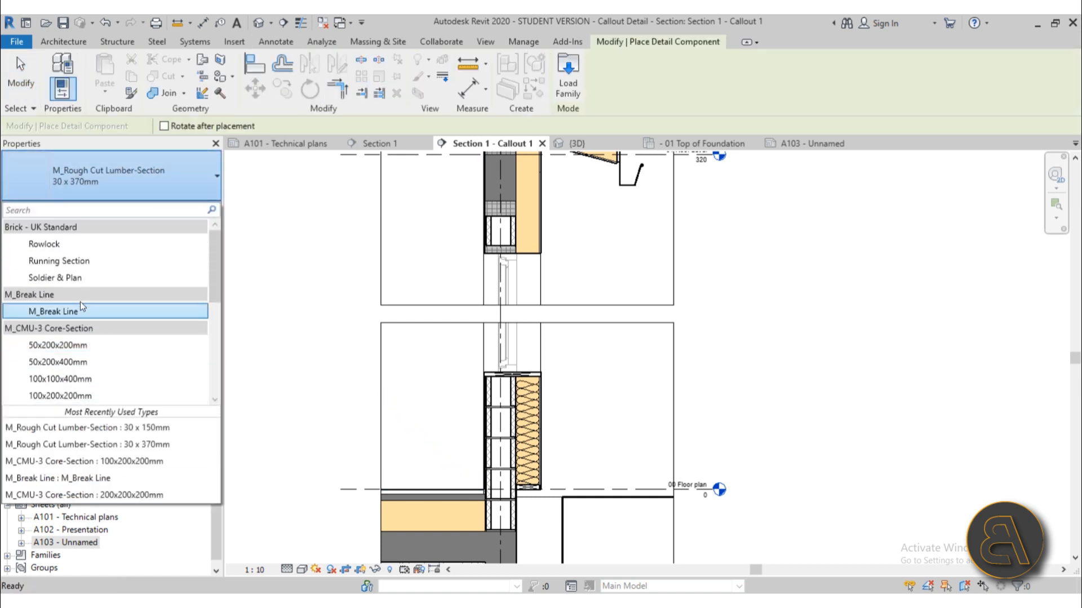
left_click(49, 311)
scroll(514, 330, "up", 3)
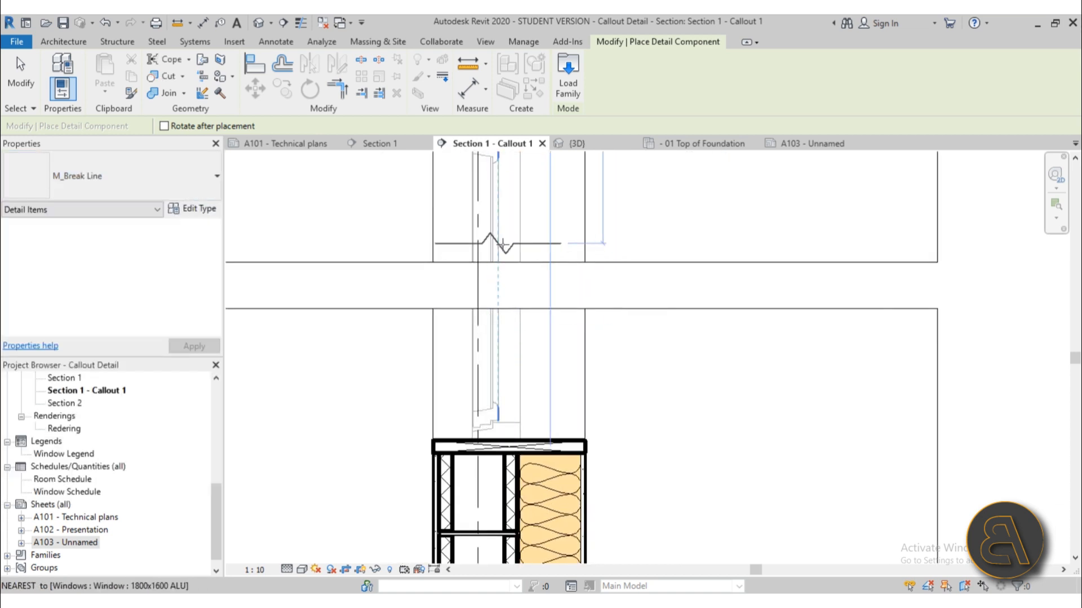
left_click(509, 235)
key("Escape")
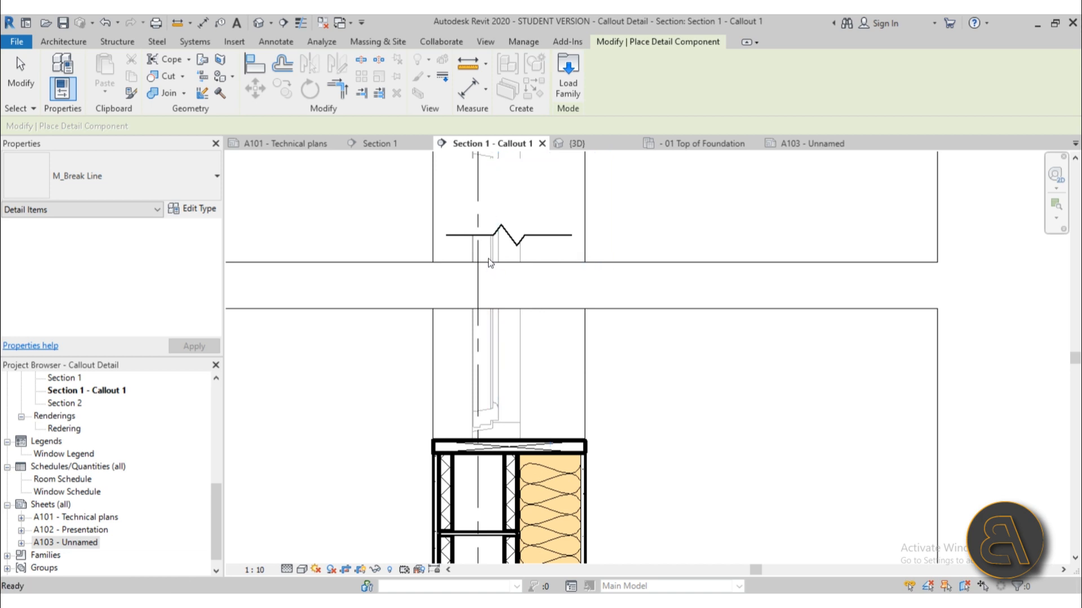
key("Escape")
Step: Rotate the placed break line by 180 degrees
left_click(487, 236)
scroll(456, 269, "down", 1)
middle_click_drag(458, 277, 451, 355)
scroll(479, 306, "up", 1)
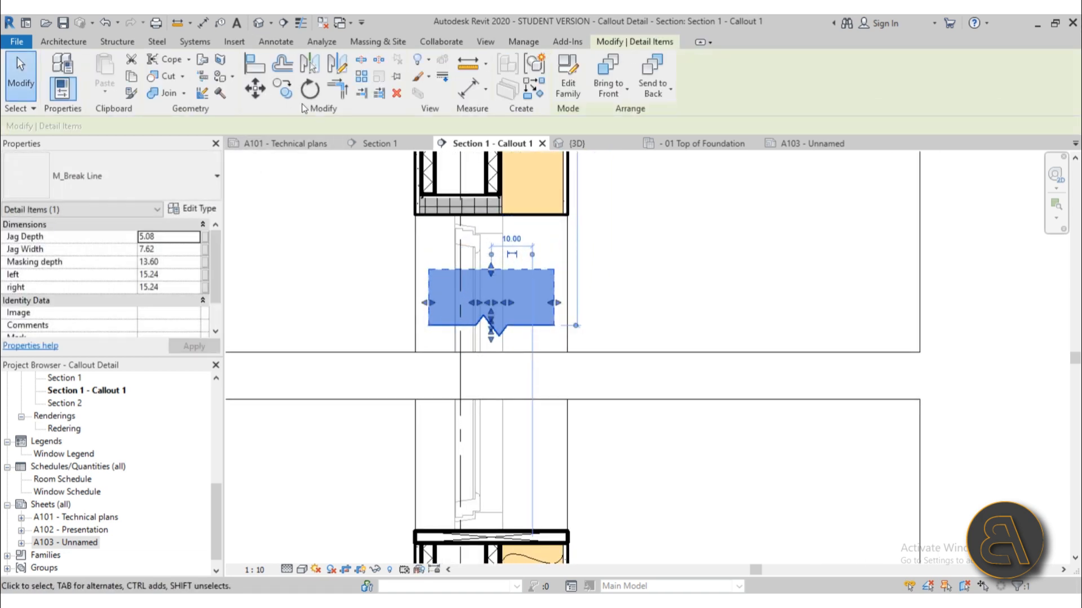
left_click(309, 89)
type("1")
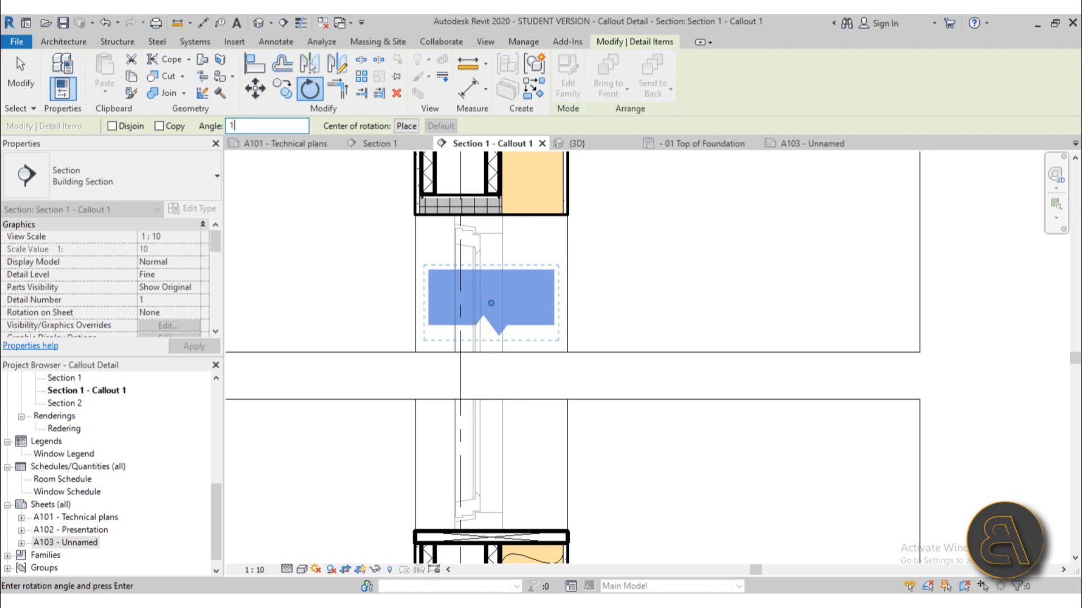
type("80")
key("Return")
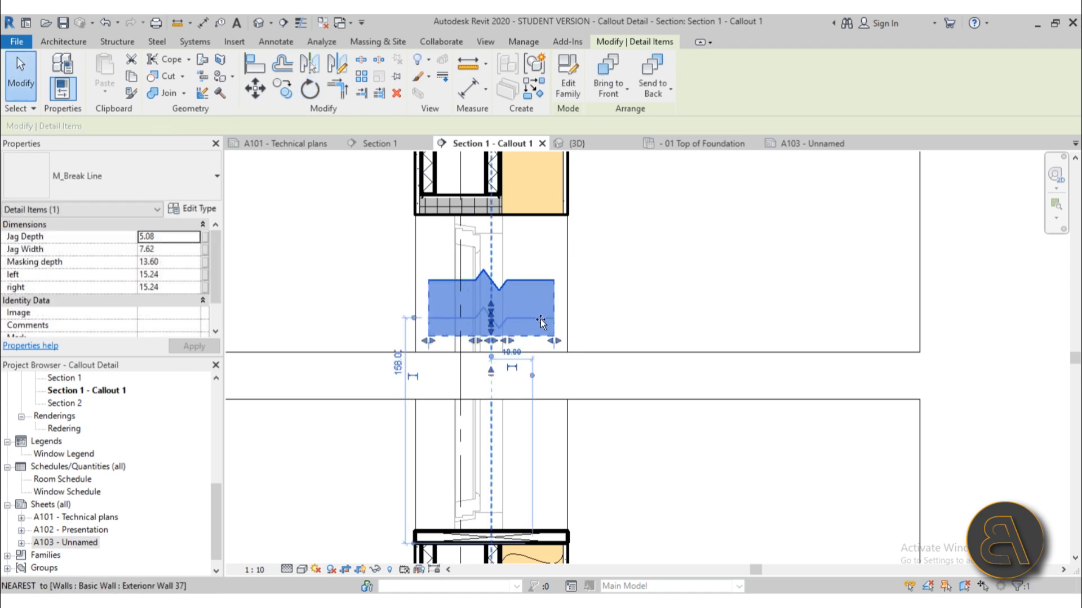
Step: Move the break line down near the upper region's lower edge and stretch both its ends past the wall faces
left_click_drag(541, 320, 540, 329)
left_click_drag(427, 352, 395, 350)
left_click_drag(554, 351, 585, 346)
left_click(663, 373)
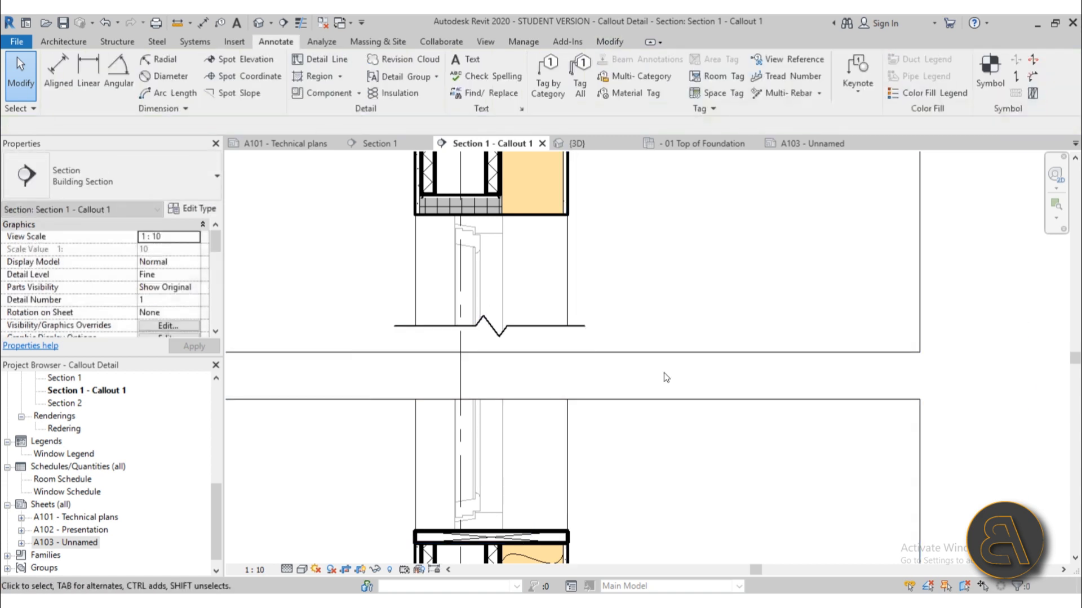
left_click(583, 326)
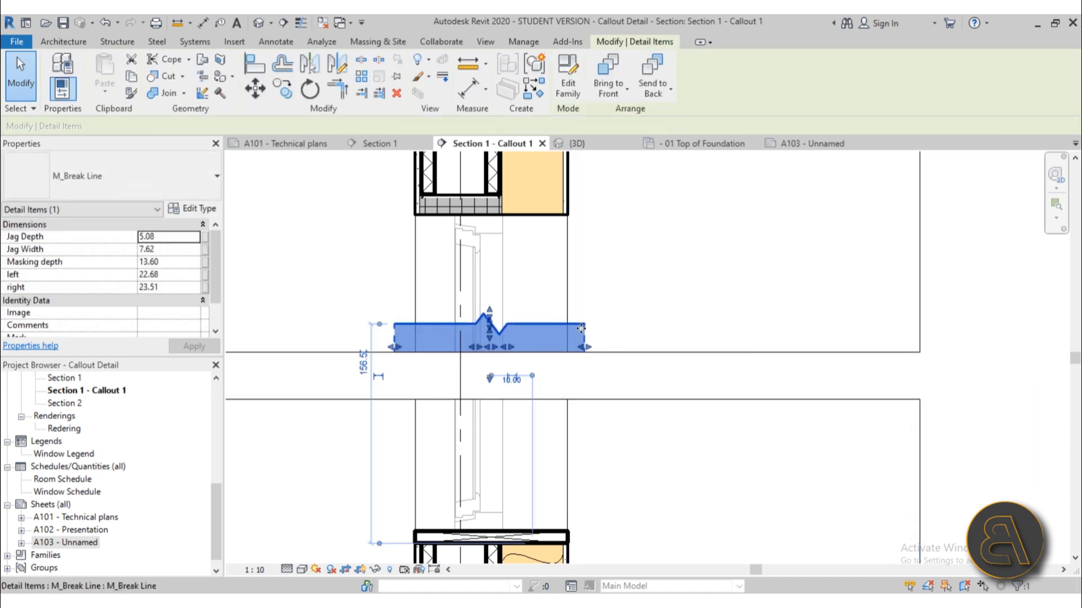
left_click(646, 327)
Step: Create a similar break line across the window in the lower region, aligned vertically with the first one
left_click(589, 329)
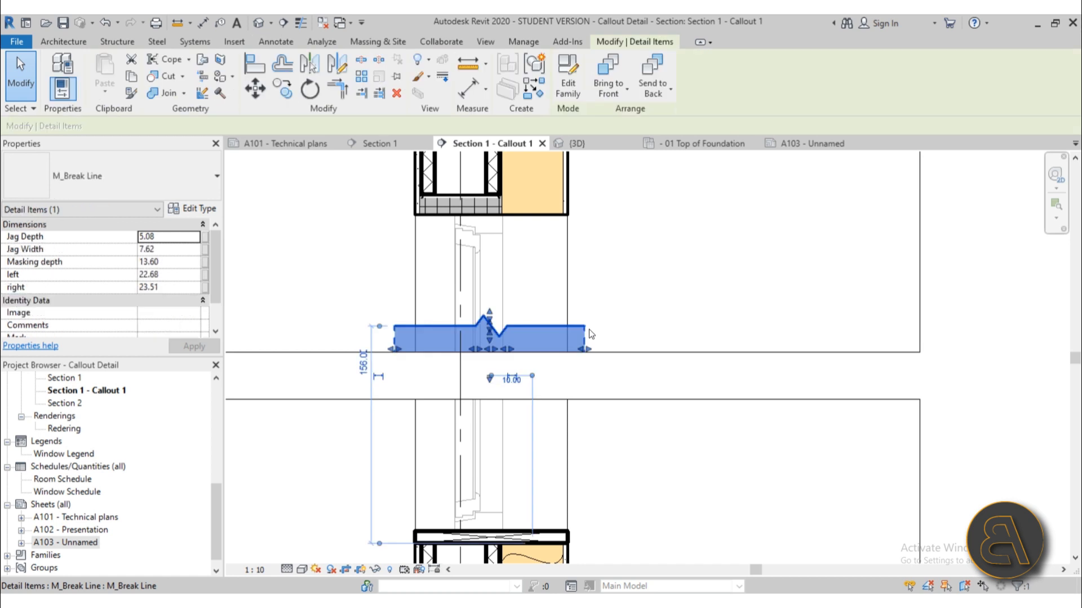
key("c")
key("s")
scroll(544, 374, "down", 3)
middle_click_drag(532, 396, 520, 327)
left_click(495, 348)
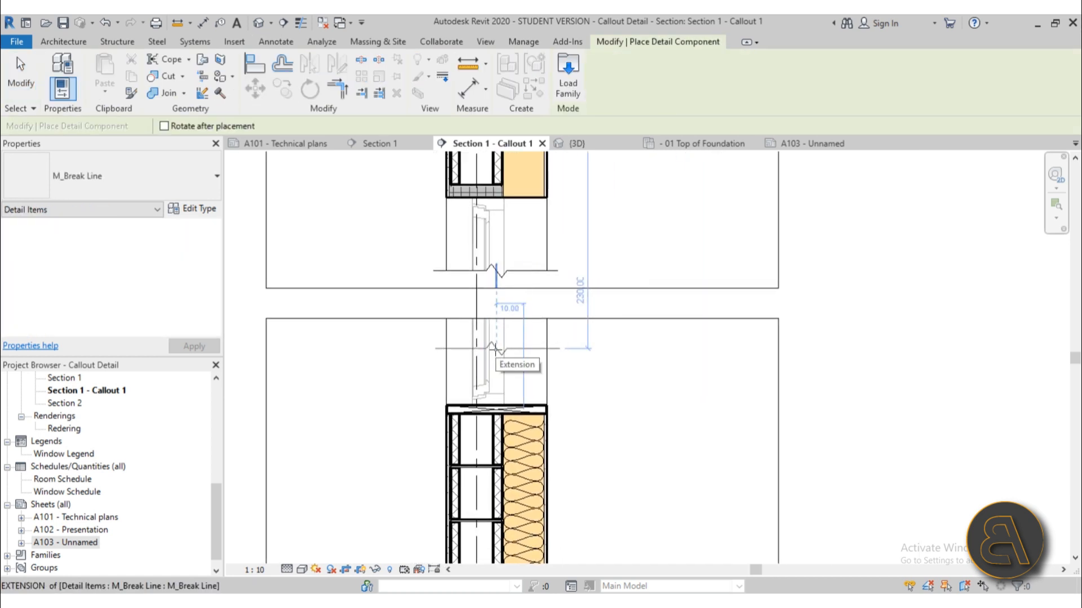
left_click(496, 348)
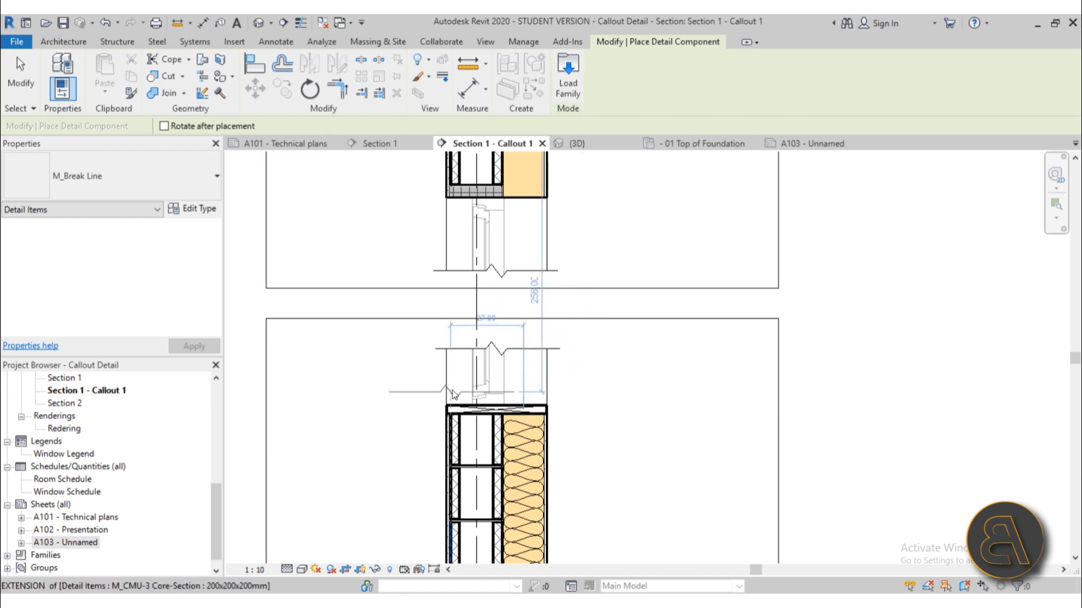
key("Escape")
key("Escape")
left_click(467, 353)
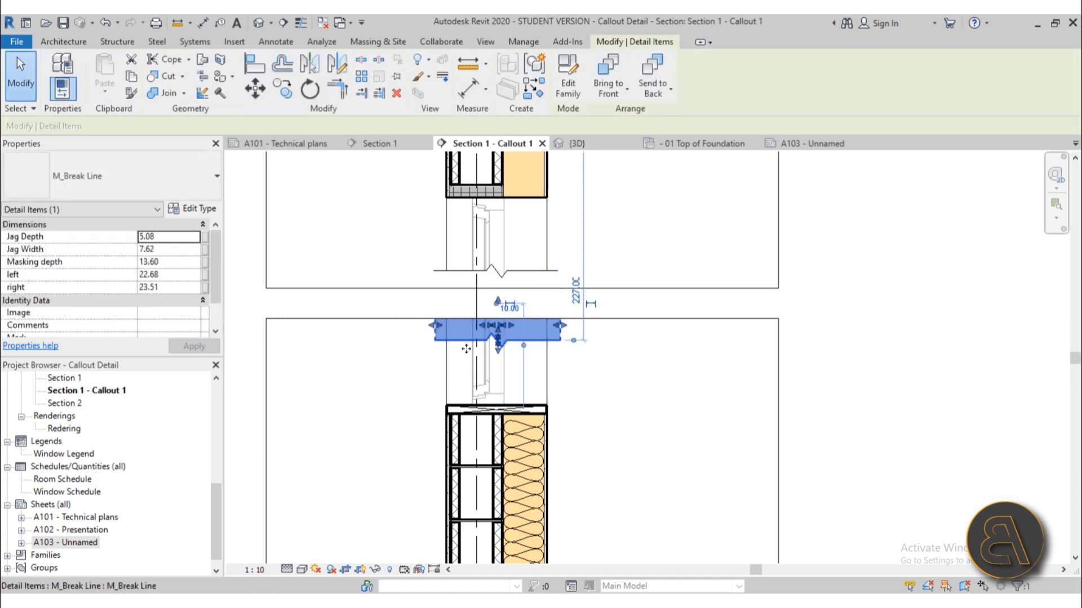
key("Escape")
Step: Turn off crop region visibility for the callout view and check the break lines around the window gap
scroll(434, 340, "down", 2)
scroll(383, 304, "up", 2)
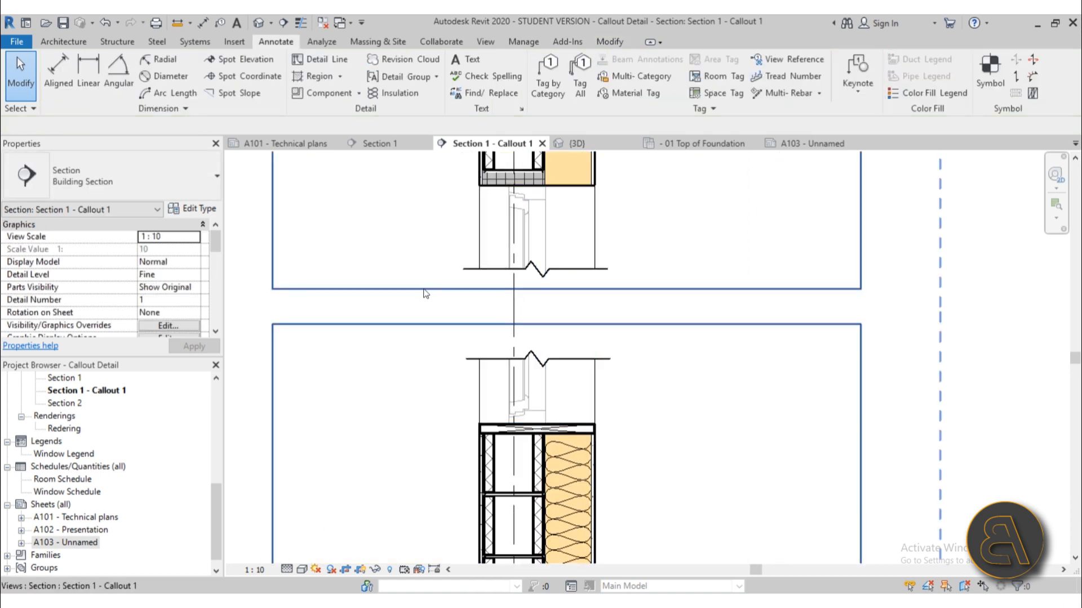
scroll(157, 283, "down", 5)
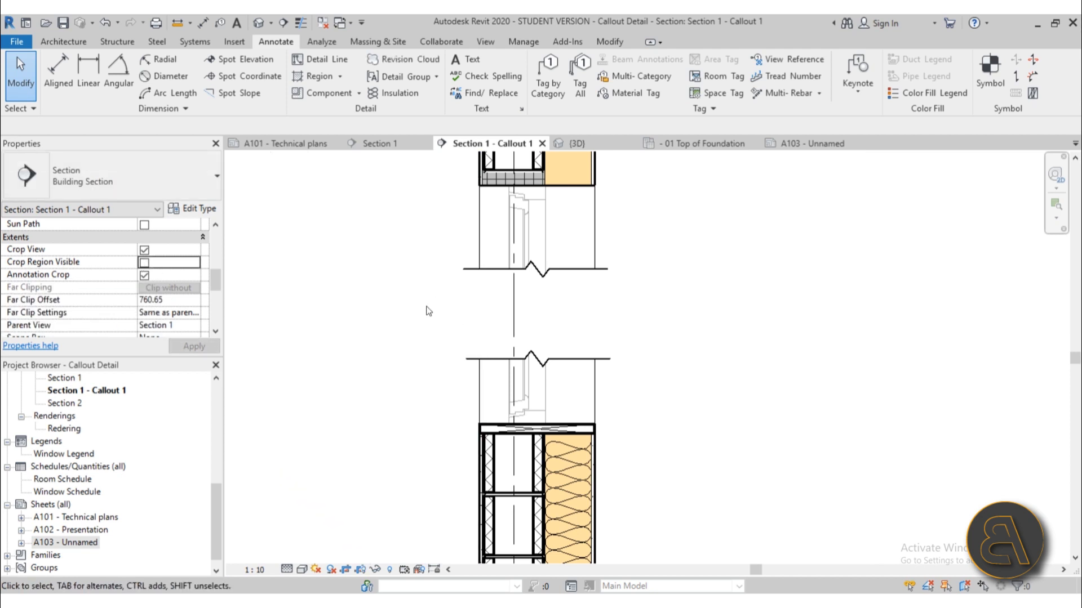
scroll(595, 322, "down", 3)
middle_click_drag(898, 434, 852, 428)
scroll(845, 424, "down", 1)
scroll(598, 313, "up", 3)
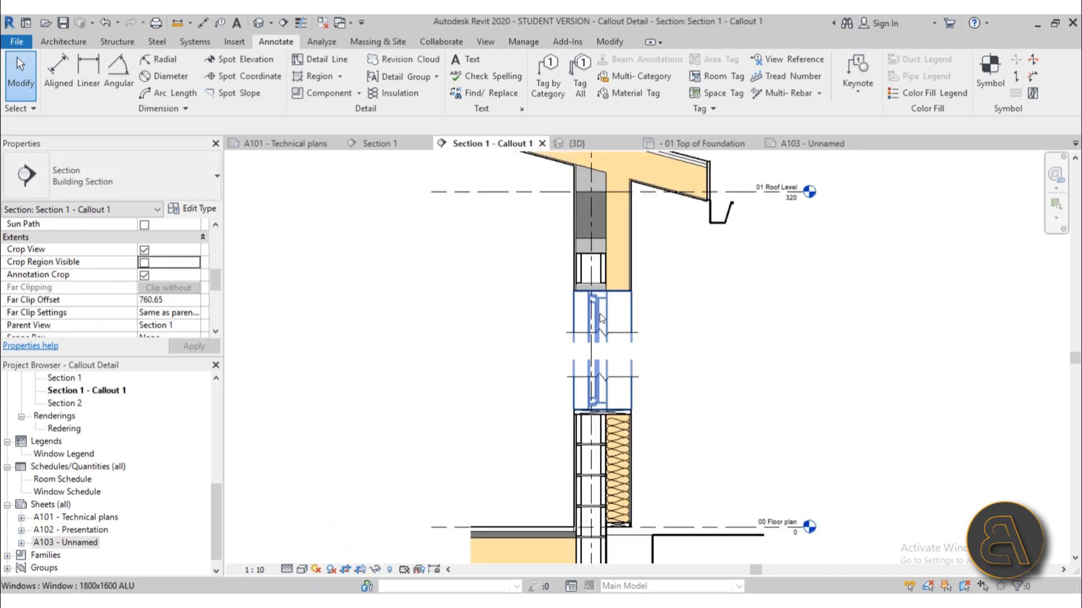
Step: Show the crop regions, trim their facing edges close to the break lines, and move the upper region down toward the lower one
scroll(135, 298, "down", 3)
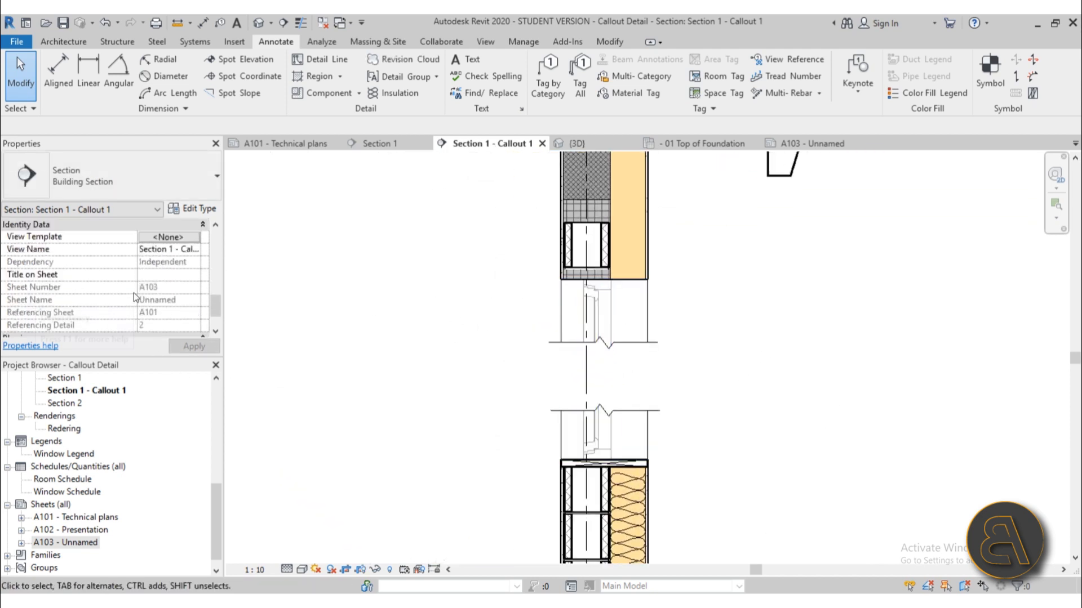
scroll(134, 299, "up", 2)
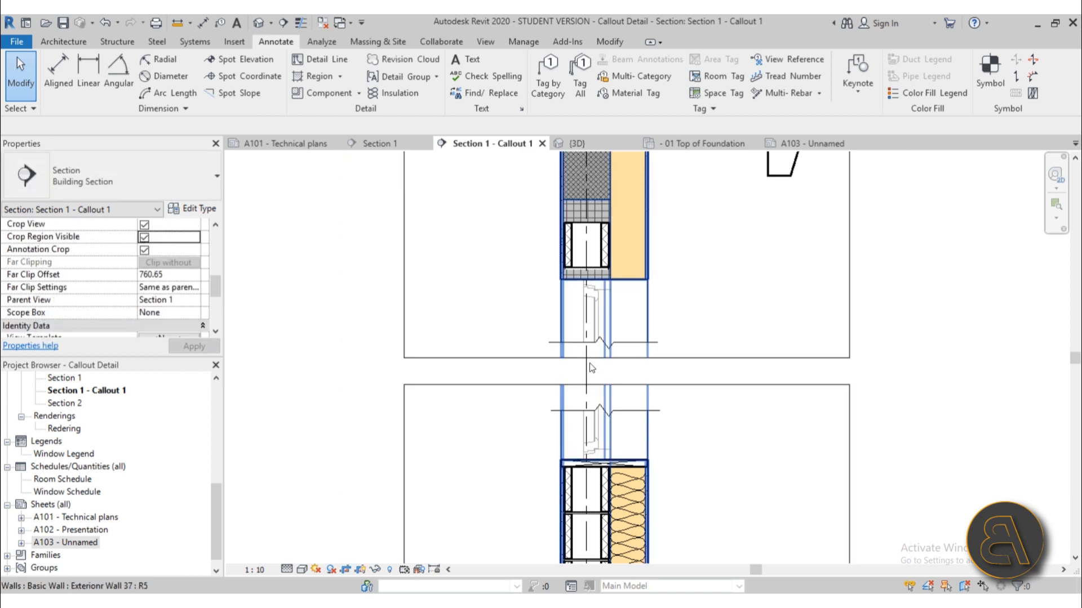
scroll(589, 362, "down", 1)
left_click(587, 353)
left_click_drag(622, 354, 623, 390)
middle_click_drag(623, 390, 471, 434)
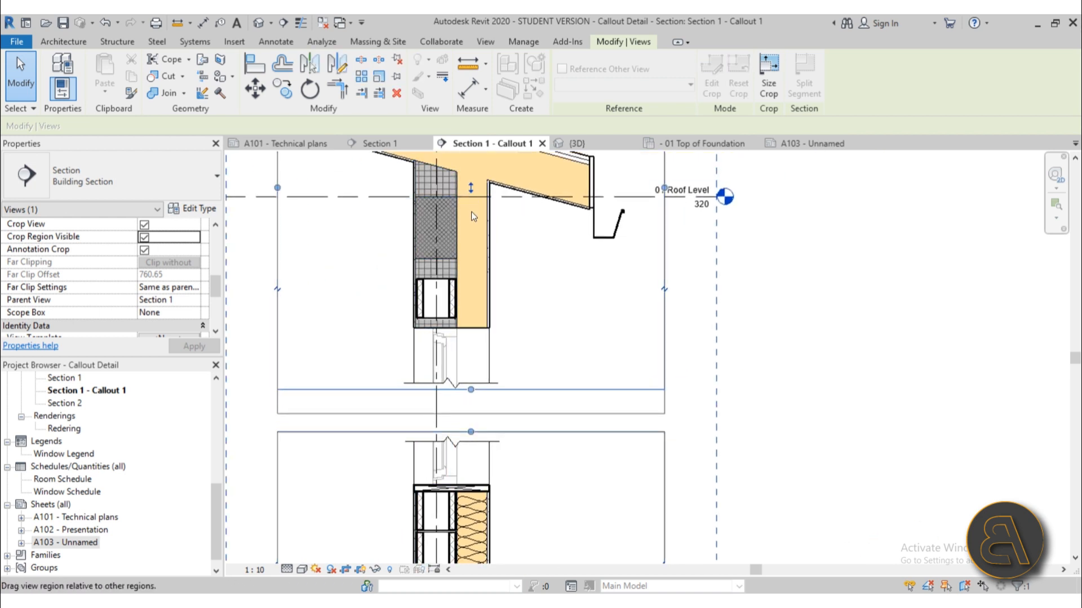
left_click_drag(471, 212, 470, 224)
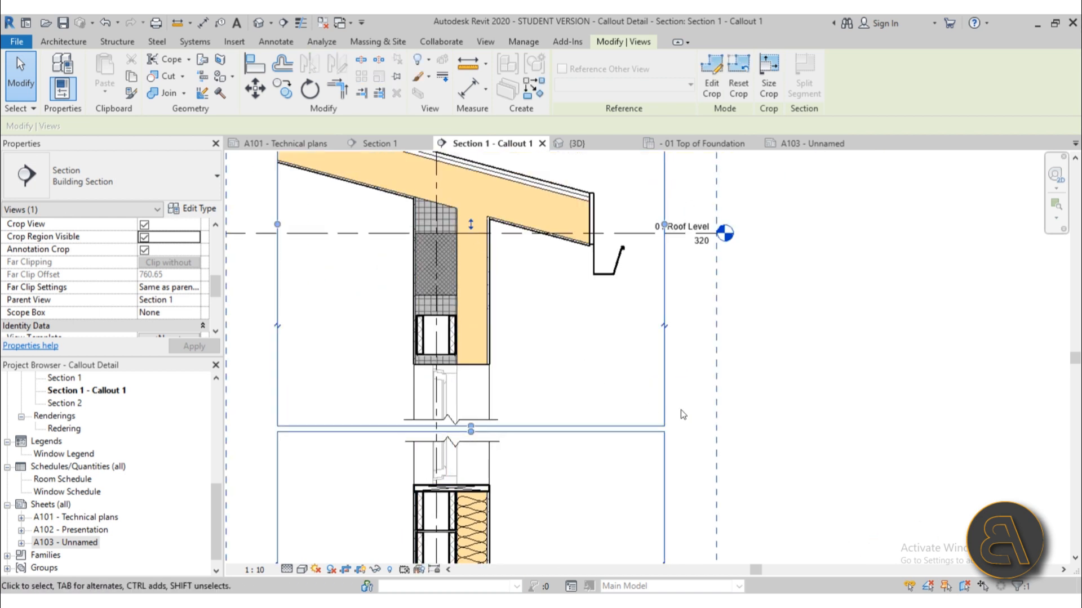
Step: Hide the callout view's crop regions and inspect the gap between the two break lines
scroll(673, 338, "down", 3)
left_click(144, 237)
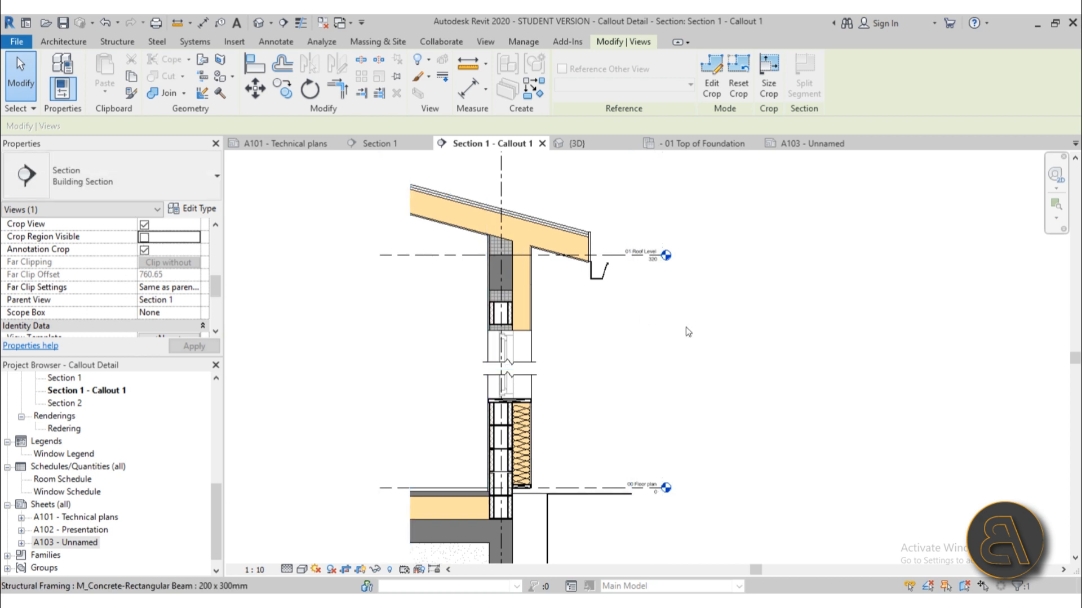
scroll(590, 329, "up", 5)
scroll(558, 340, "up", 6)
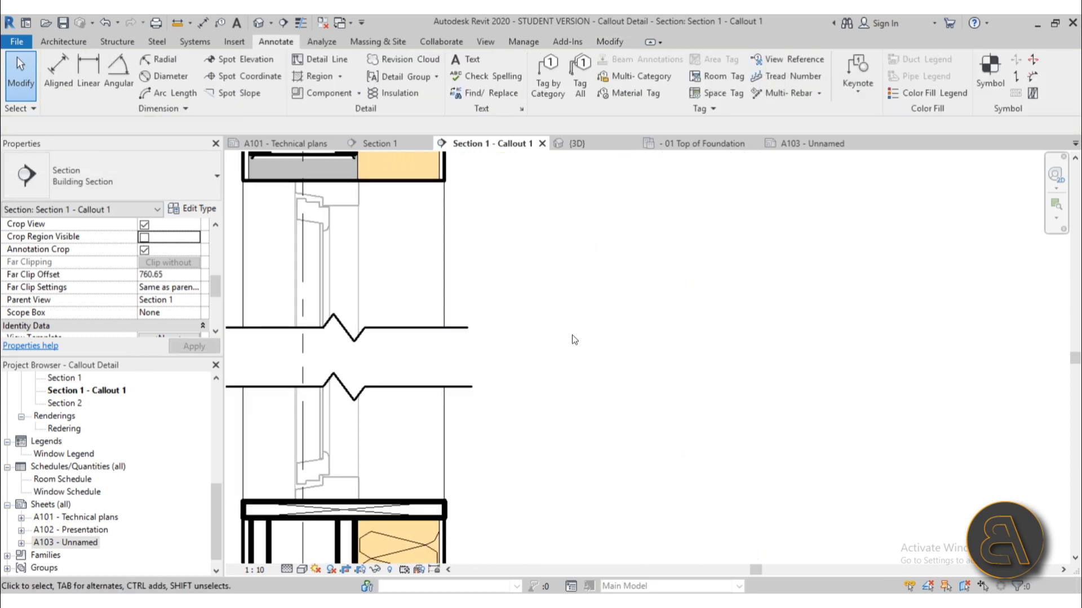
Step: Examine the shortened wall section from the roof down to the foundation, including the gap between the window break lines
scroll(569, 338, "down", 3)
middle_click_drag(398, 416, 562, 384)
scroll(533, 327, "down", 1)
scroll(534, 327, "down", 1)
middle_click_drag(682, 339, 630, 349)
scroll(505, 335, "down", 4)
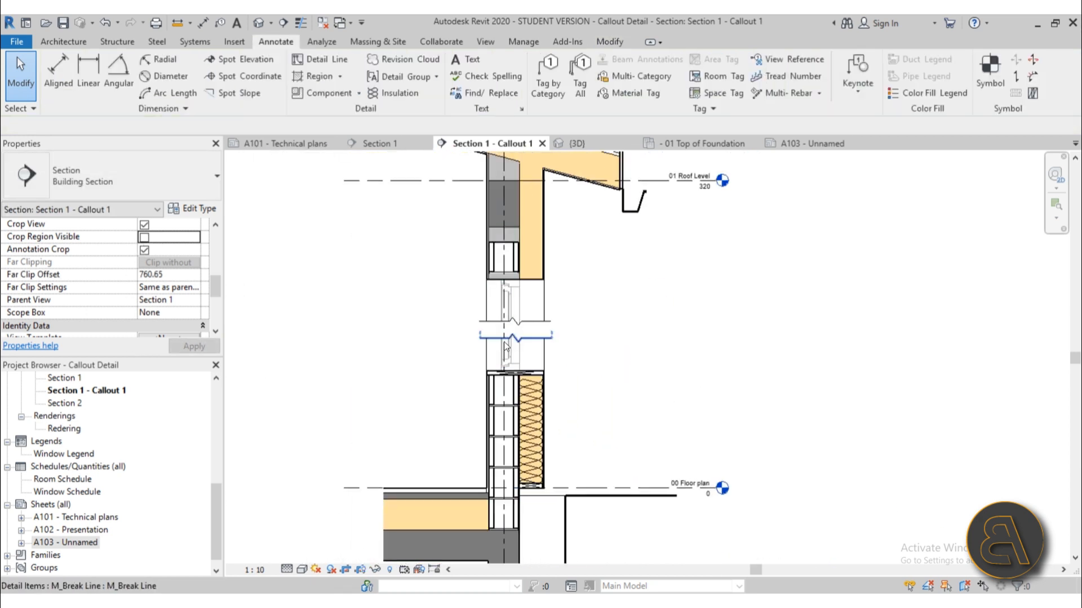
scroll(593, 255, "up", 3)
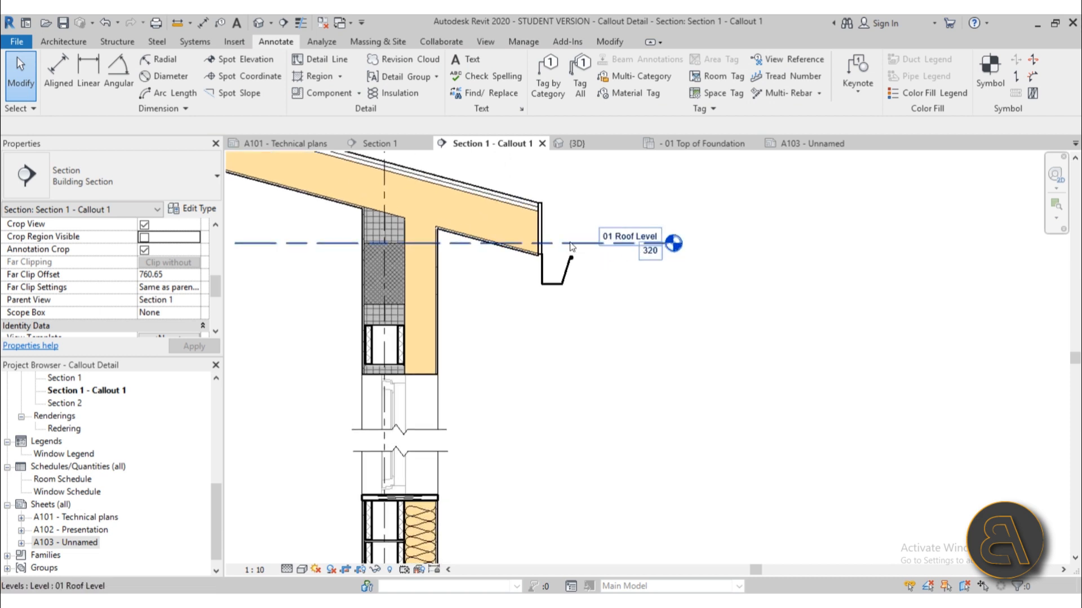
scroll(591, 242, "down", 3)
middle_click_drag(706, 245, 717, 304)
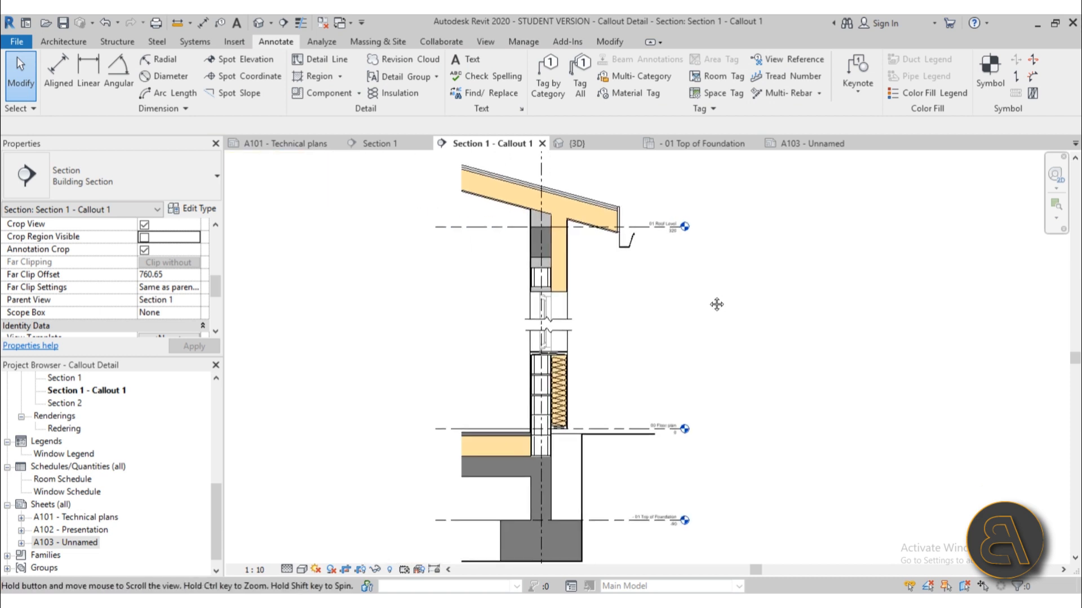
middle_click_drag(644, 359, 644, 371)
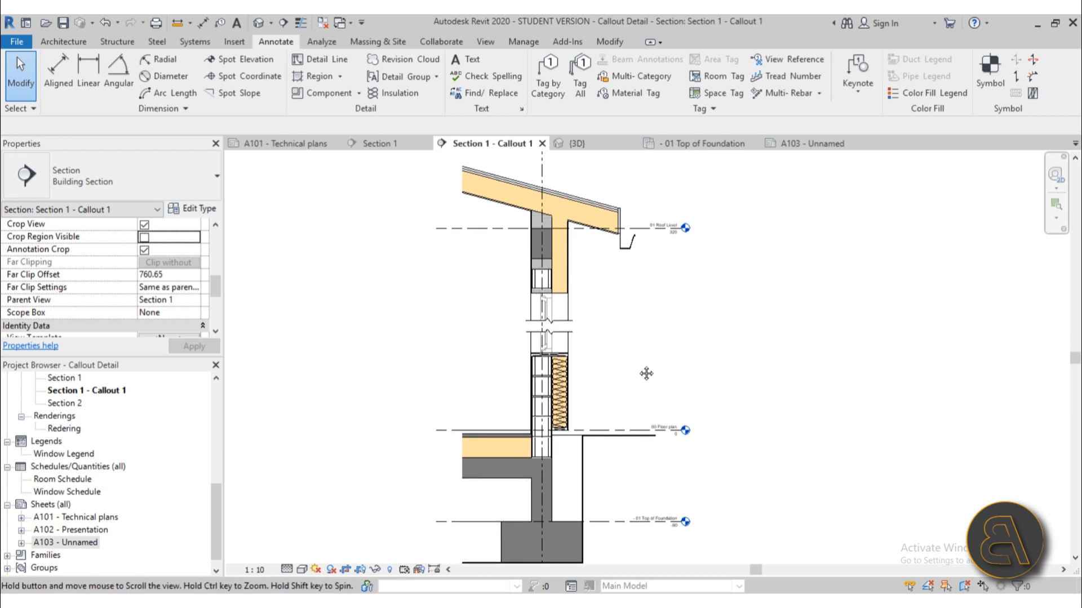
scroll(67, 498, "down", 1)
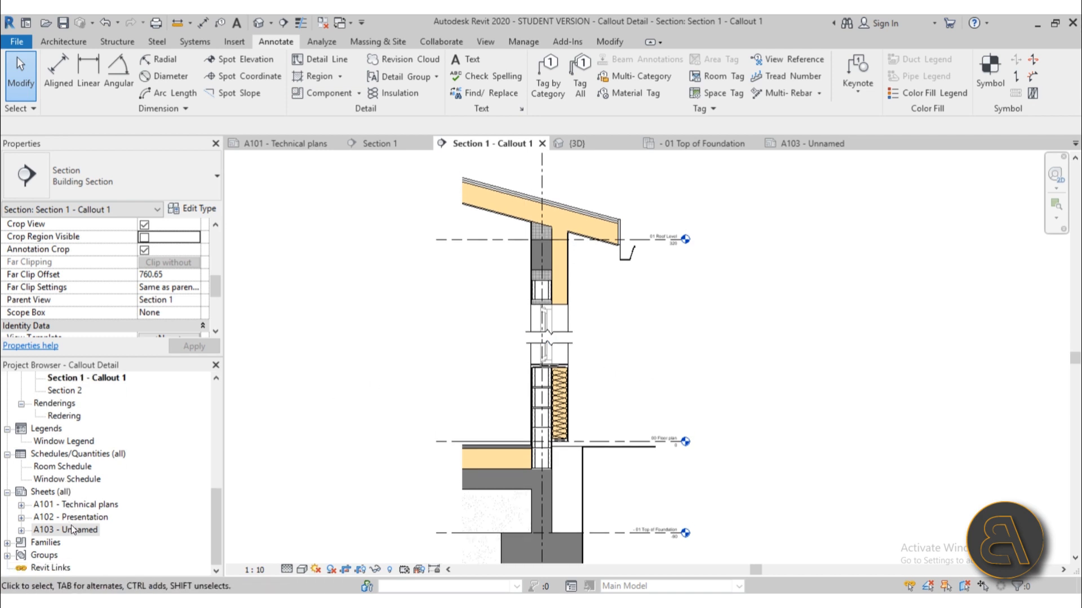
Step: Open sheet A103 and move the callout viewport's title up inside the sheet border, just below the foundation
double_click(83, 531)
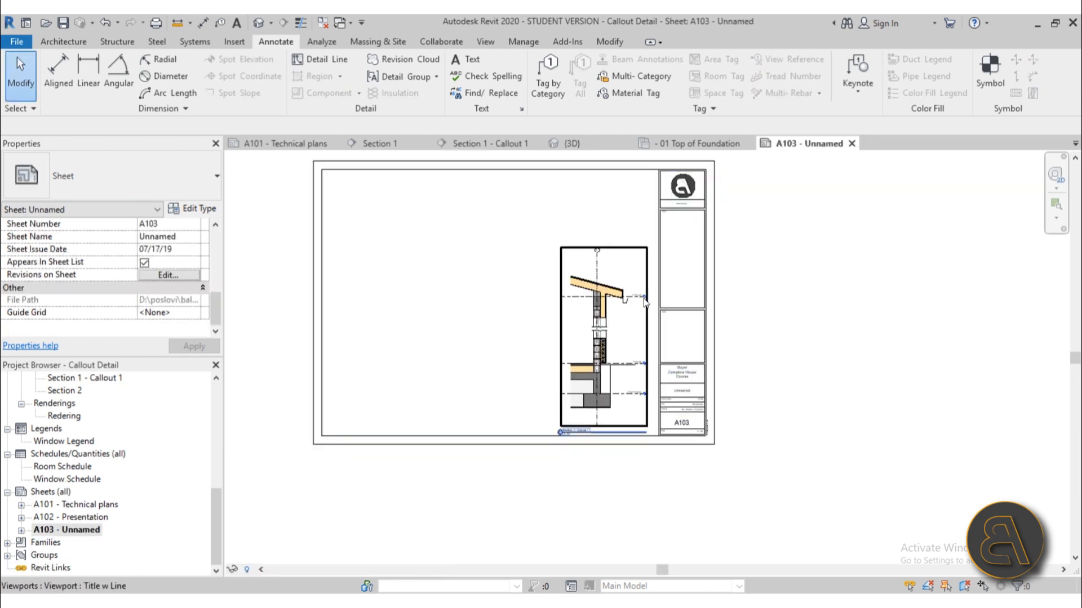
left_click(618, 326)
left_click(406, 325)
left_click(608, 326)
scroll(607, 422, "up", 3)
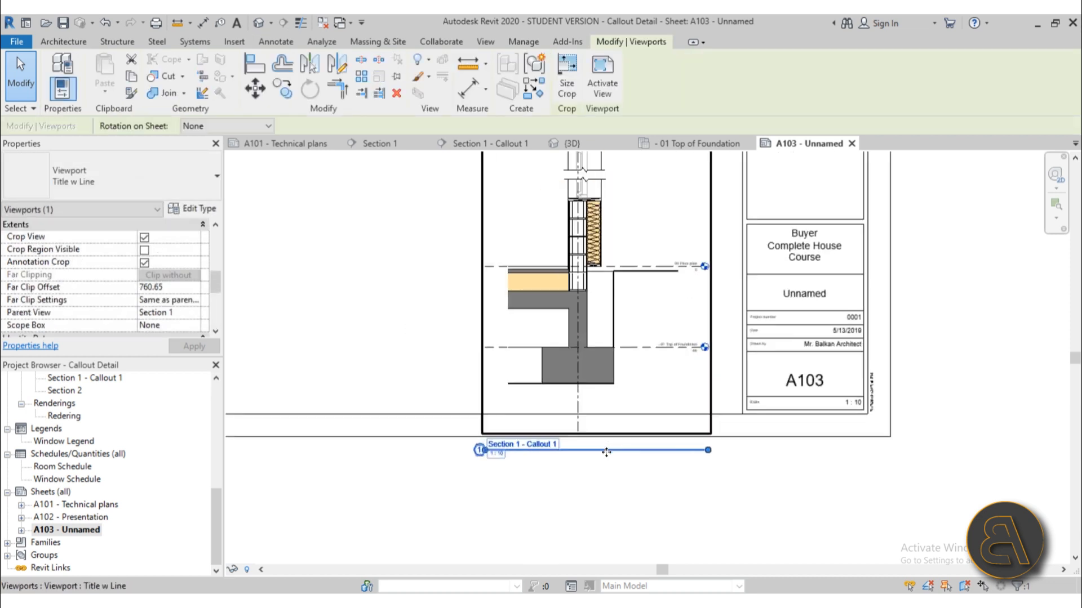
left_click(600, 451)
left_click(631, 488)
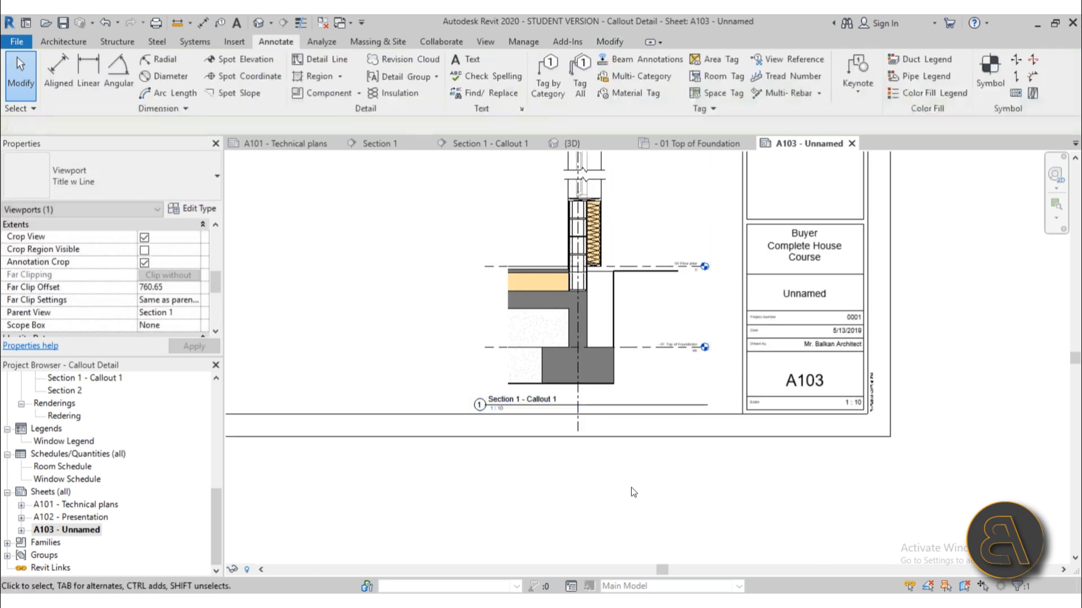
scroll(631, 488, "down", 3)
scroll(631, 488, "down", 2)
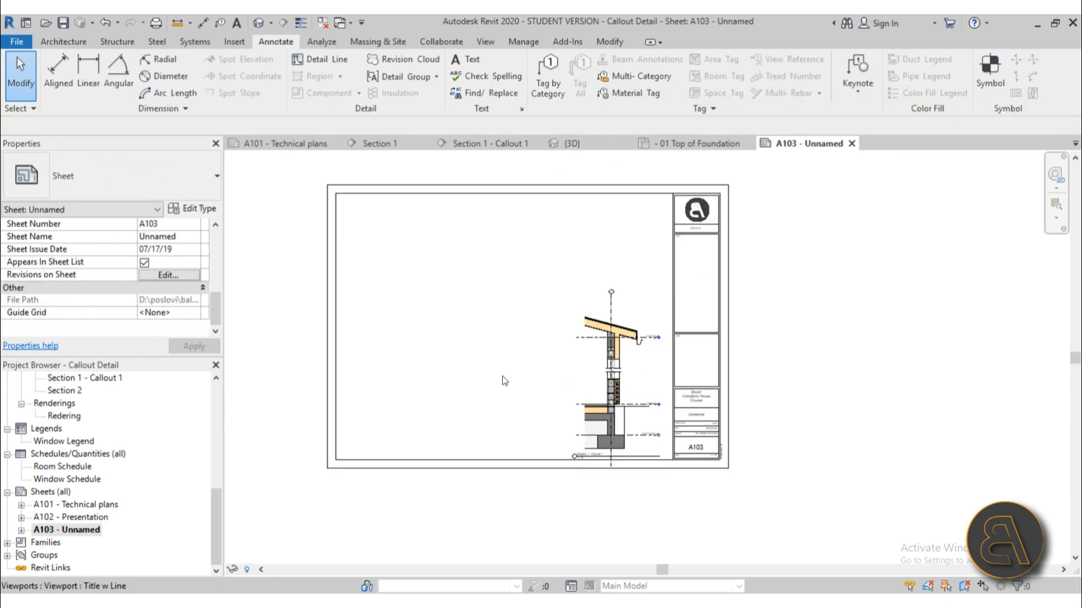
Step: Return to Section 1 - Callout 1 and place a similar break line across the roof, rotated perpendicular to its slope
scroll(78, 454, "up", 1)
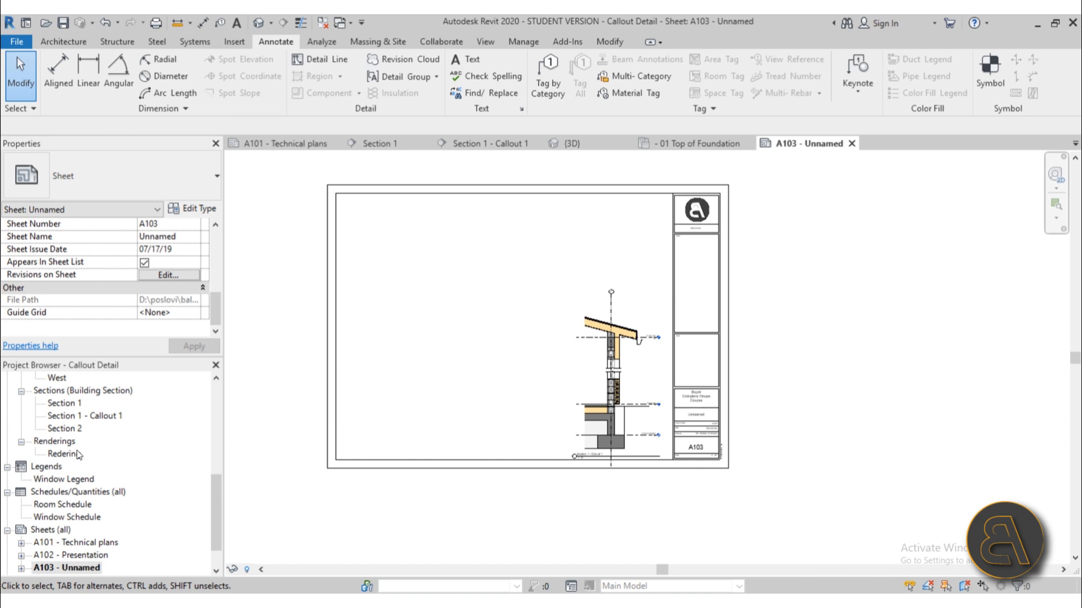
double_click(88, 419)
scroll(553, 350, "up", 3)
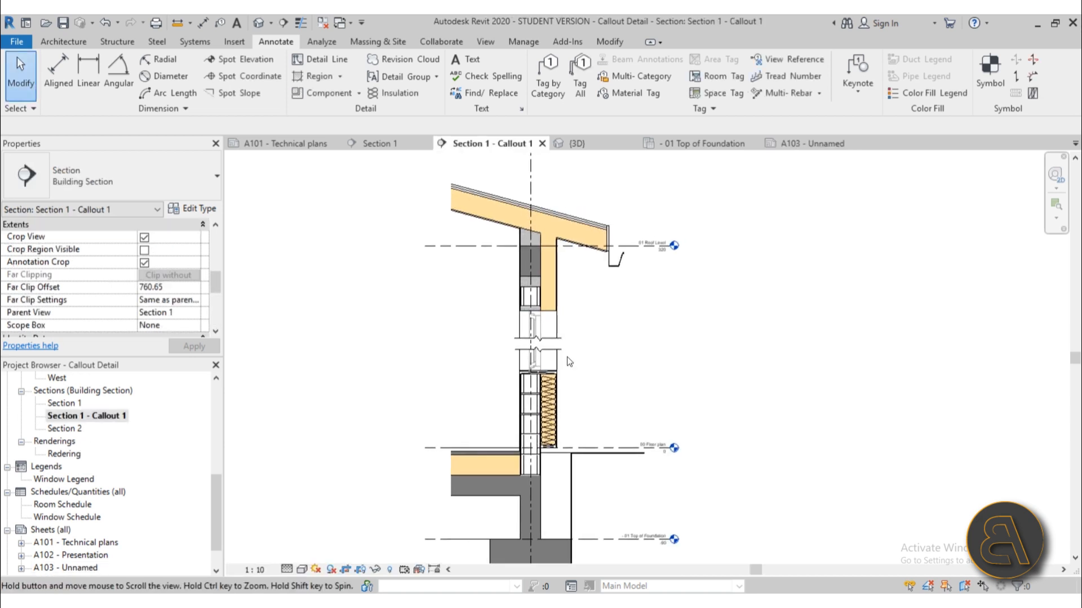
left_click(536, 339)
key("c")
key("s")
scroll(485, 168, "up", 3)
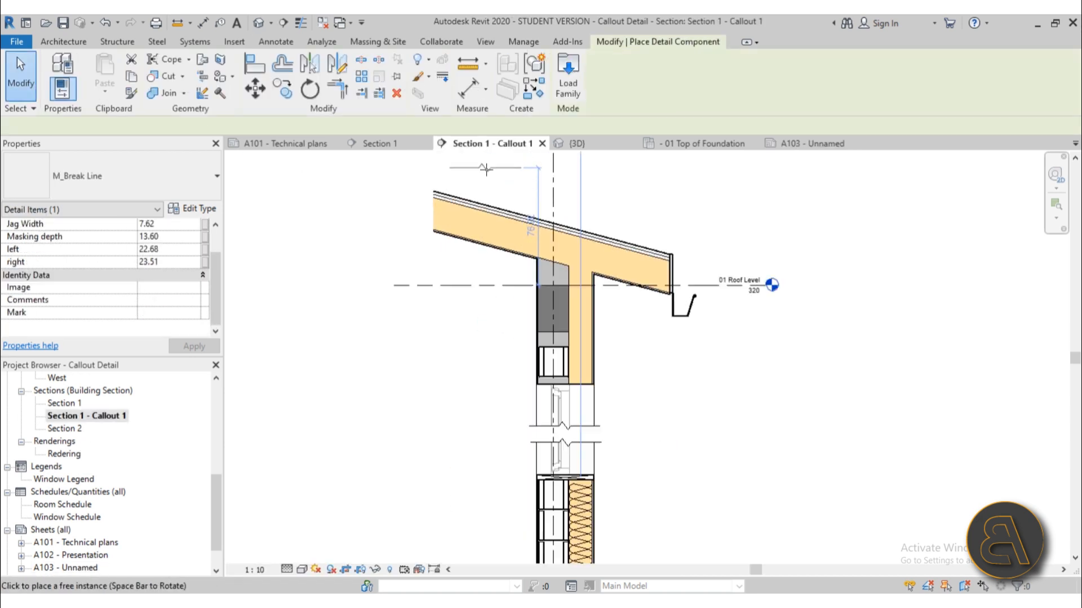
key("space")
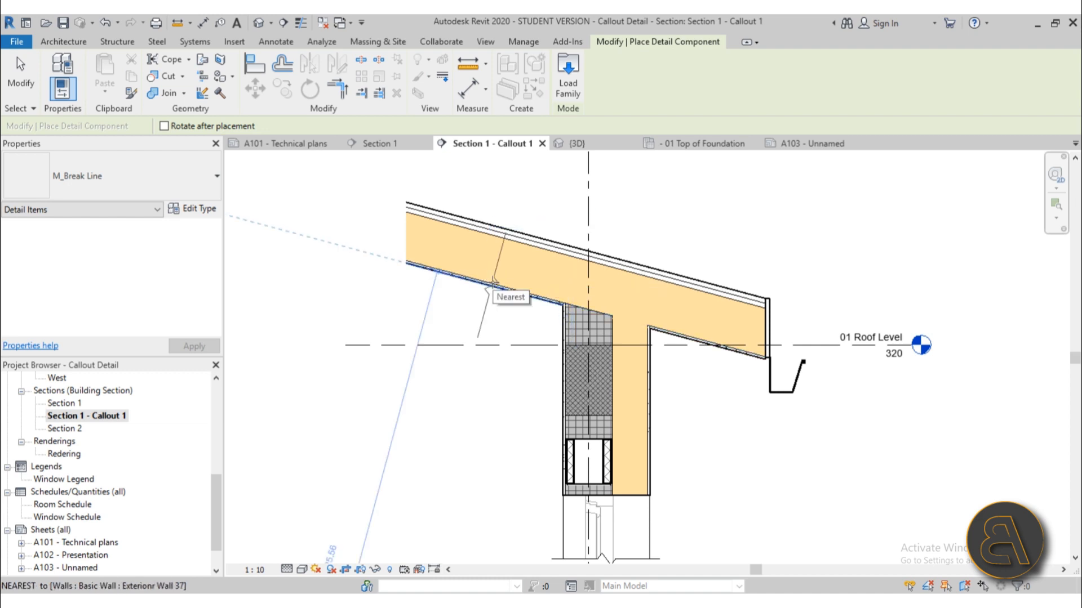
left_click(483, 253)
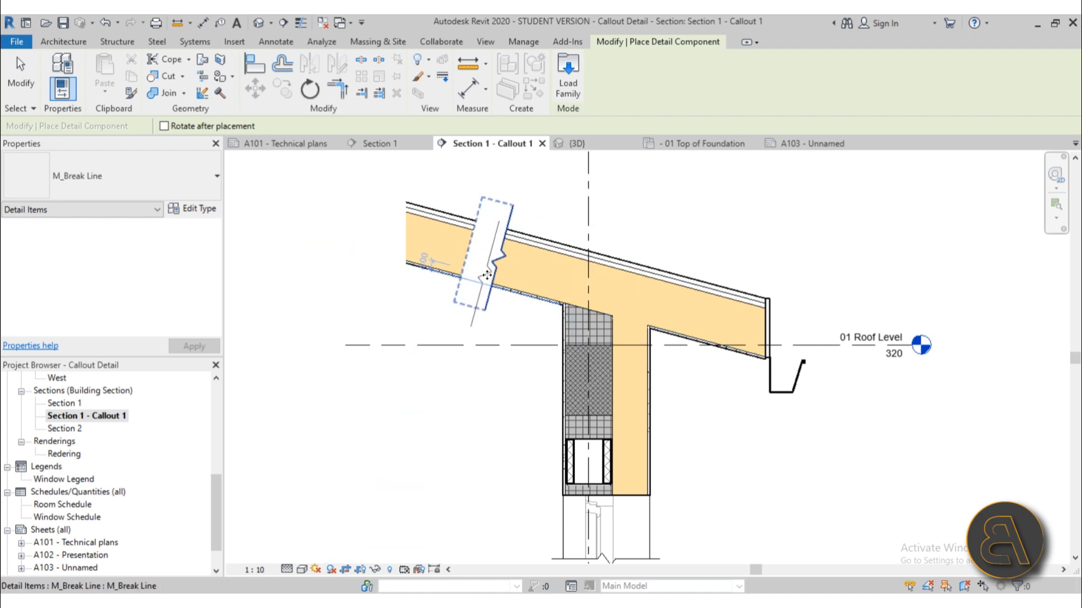
Step: Extend the roof break line's masking depth to about 55 so it covers the cut end of the roof
key("Escape")
left_click(481, 251)
left_click_drag(467, 249, 366, 221)
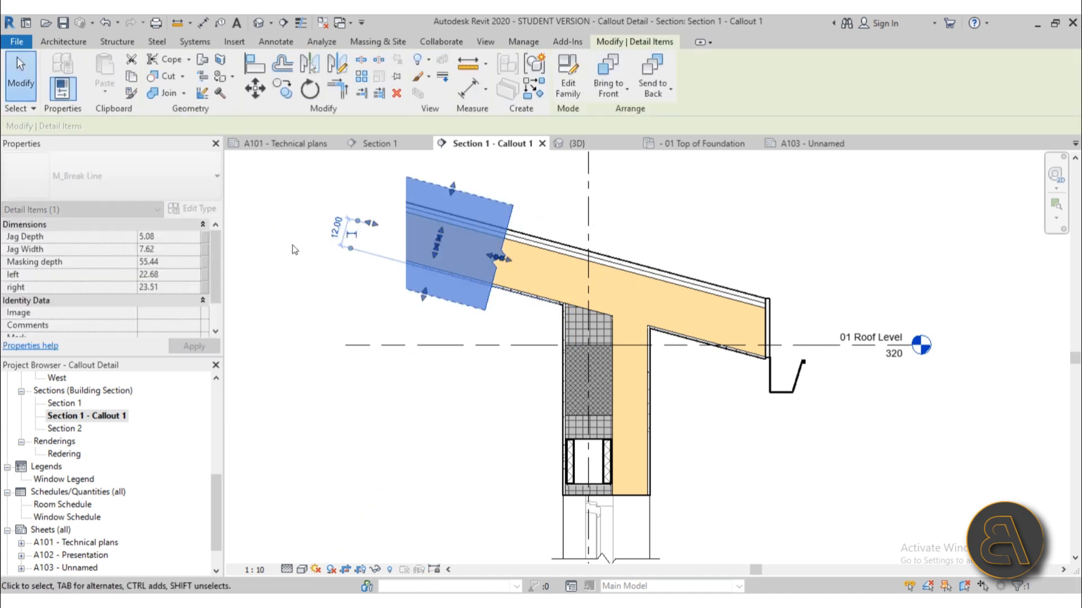
left_click(293, 248)
scroll(437, 201, "down", 3)
middle_click_drag(441, 363, 422, 315)
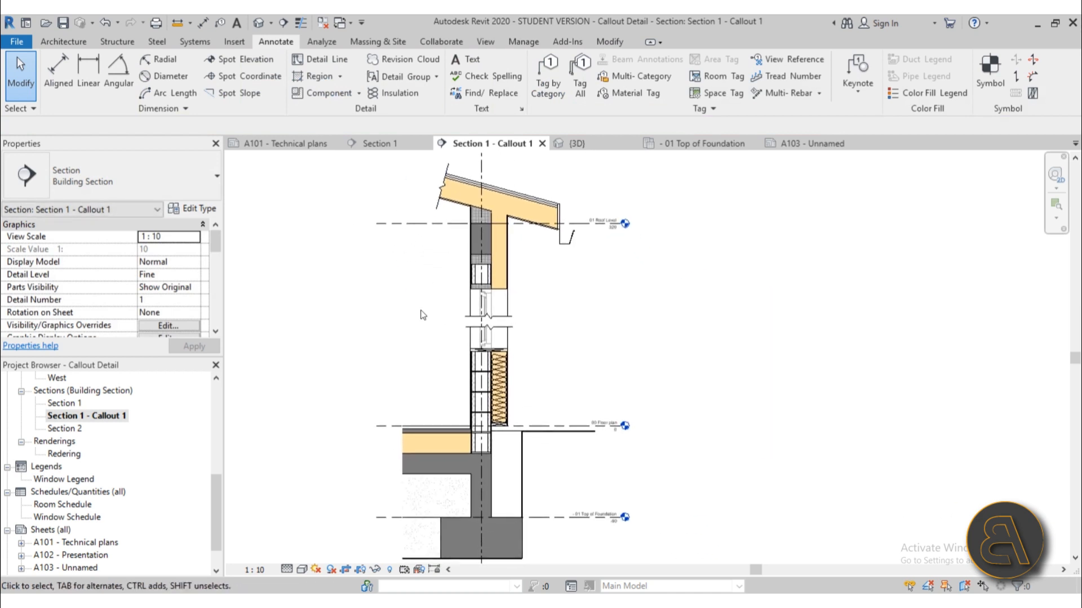
Step: Create a similar break line rotated vertically across the cut end of the floor slab
left_click(439, 207)
key("c")
key("s")
scroll(422, 346, "up", 3)
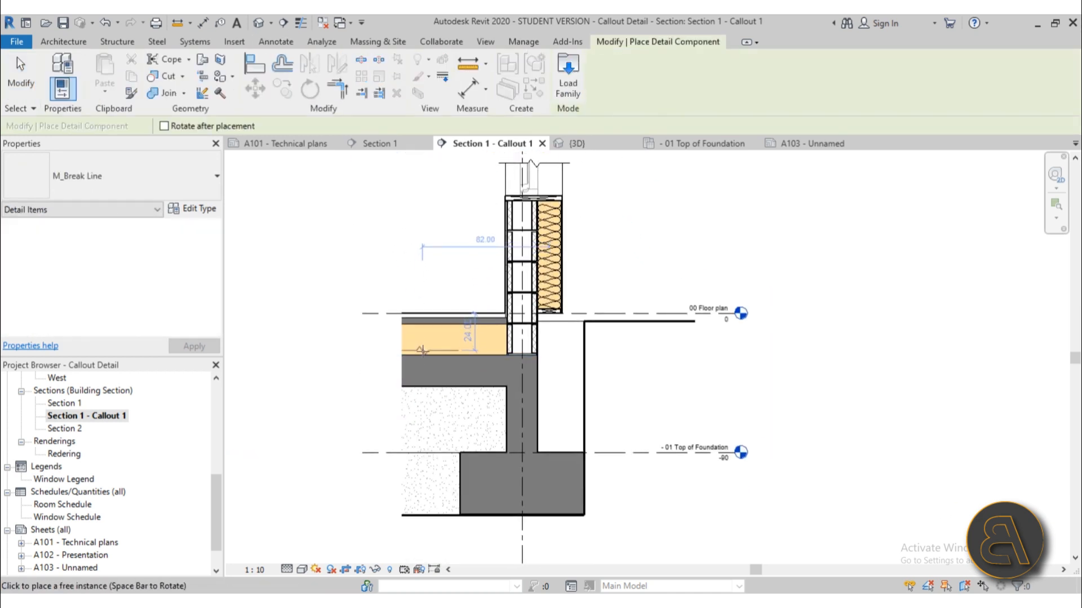
left_click(422, 352)
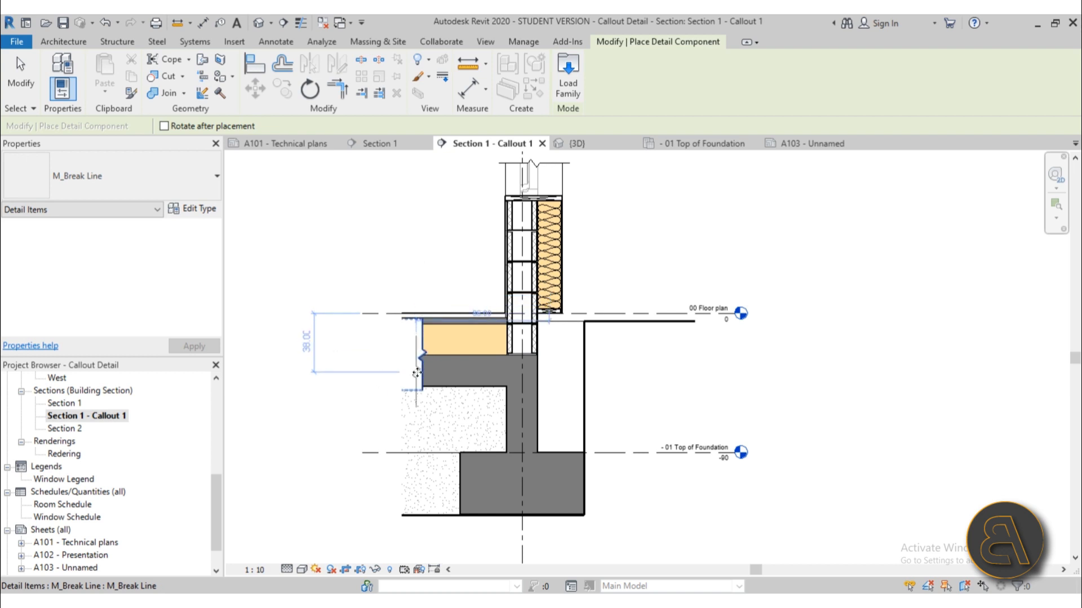
Step: Extend the upper end of the floor slab's break line past the floor finish
key("Escape")
key("Escape")
left_click(410, 322)
left_click_drag(381, 319, 380, 302)
key("Escape")
scroll(488, 361, "down", 3)
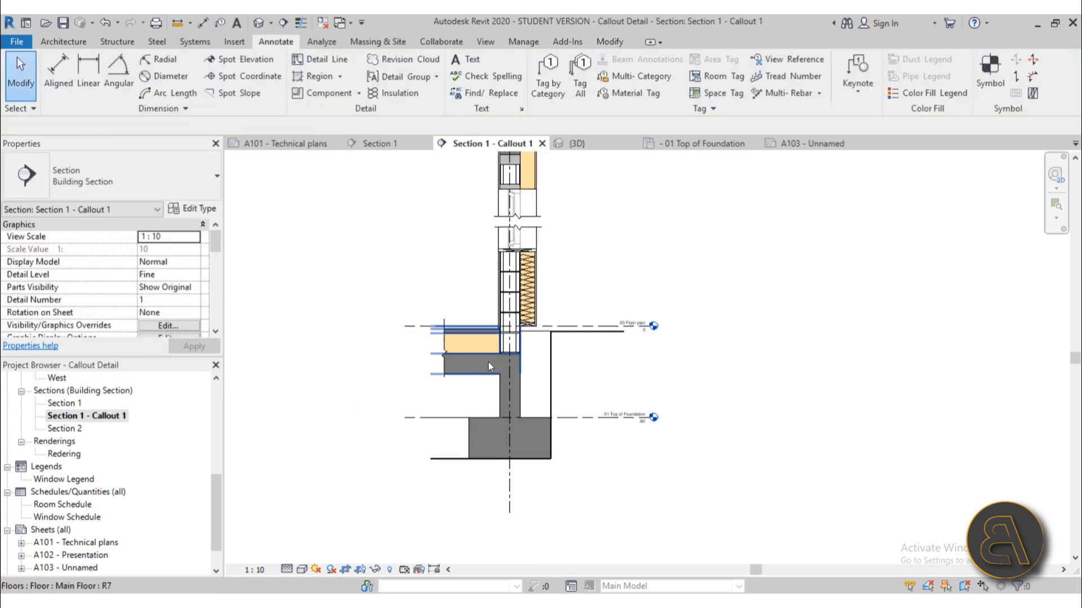
Step: Shift the floor break line outward toward the slab's cut edge and extend its lower end further below the slab
scroll(424, 343, "up", 3)
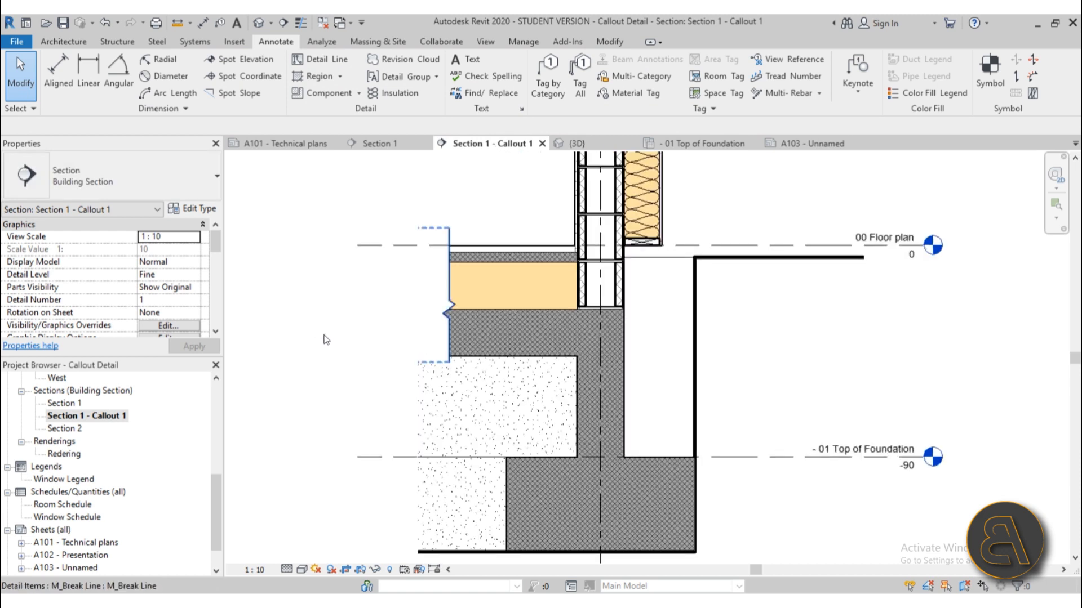
left_click(448, 339)
mouse_move(446, 325)
left_mouse_down()
mouse_move(438, 304)
mouse_move(437, 314)
left_mouse_up()
left_click_drag(378, 353, 382, 386)
left_click(386, 351)
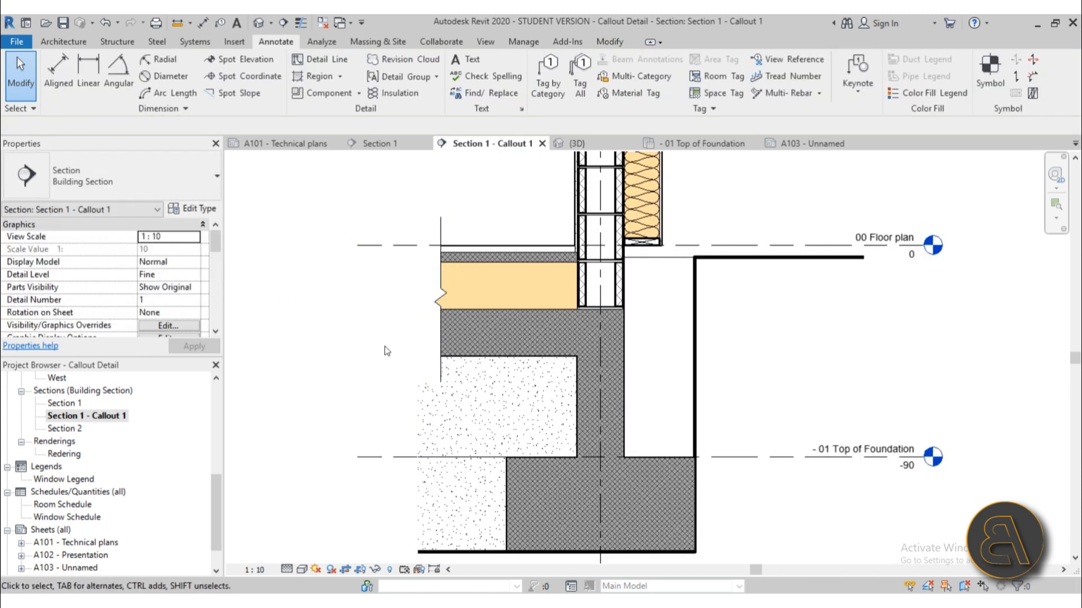
left_click(438, 338)
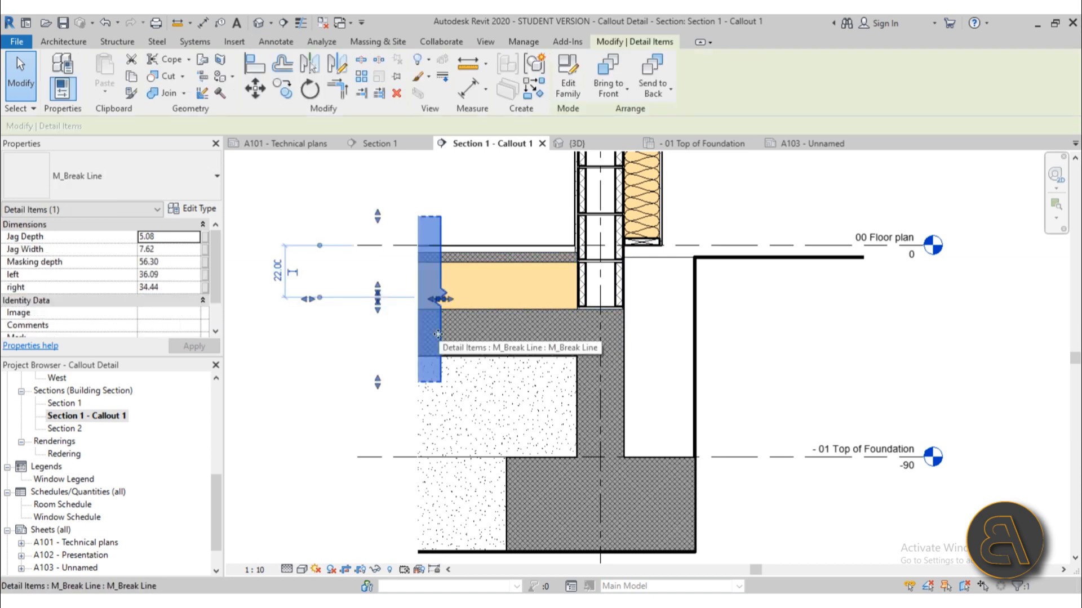
key("Escape")
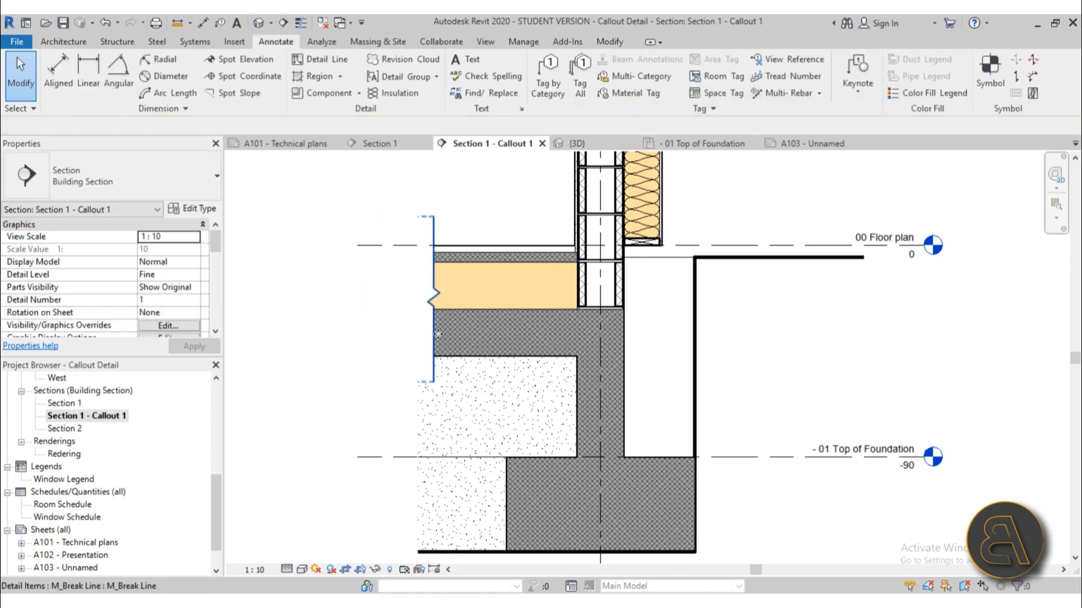
Step: Move the M_CMU-3 Core-Section block above the window up against the underside of the darker concrete layer
scroll(339, 365, "down", 2)
middle_click_drag(712, 495, 637, 462)
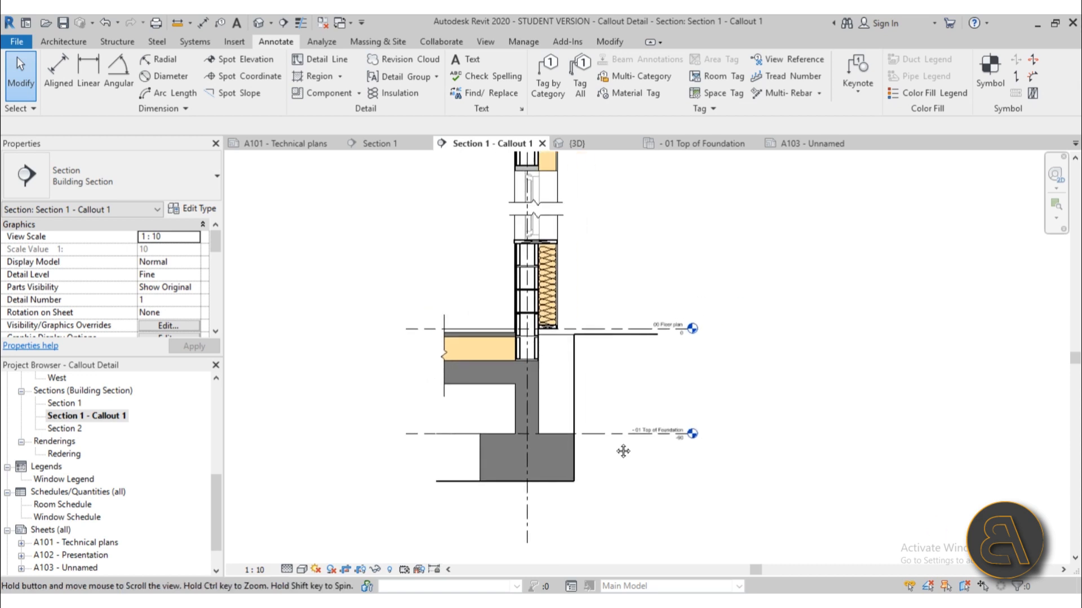
scroll(601, 473, "down", 2)
middle_click_drag(586, 398, 580, 455)
scroll(557, 293, "up", 3)
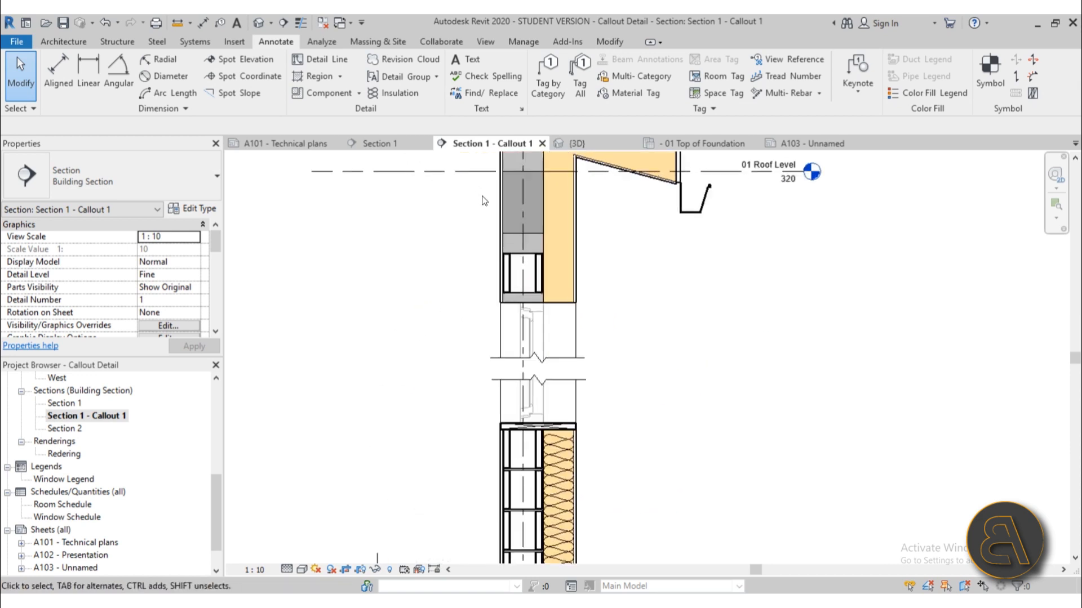
scroll(552, 286, "up", 3)
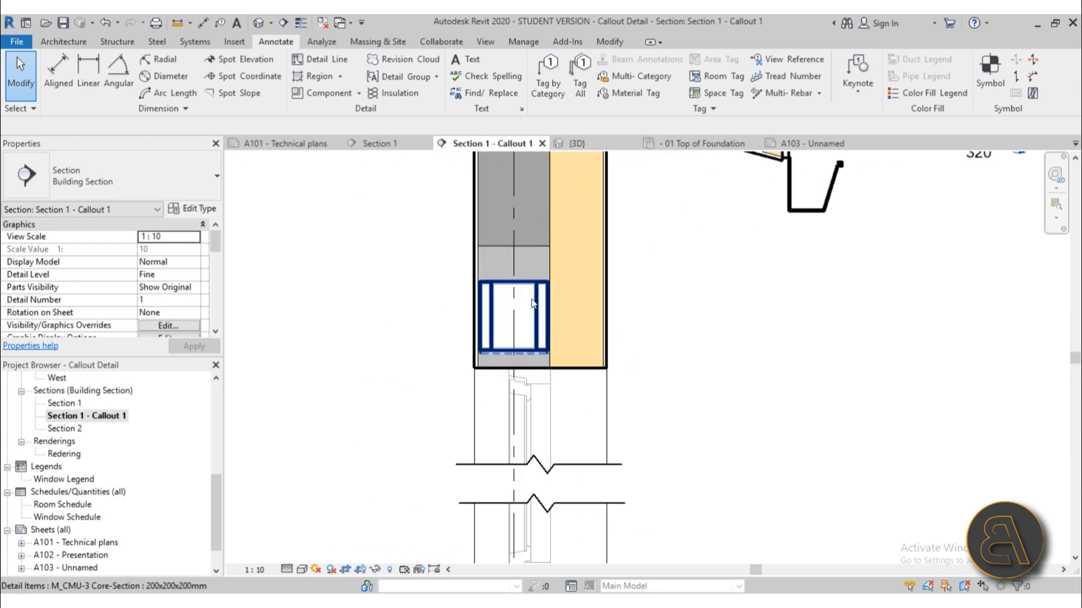
left_click(530, 293)
scroll(512, 287, "up", 2)
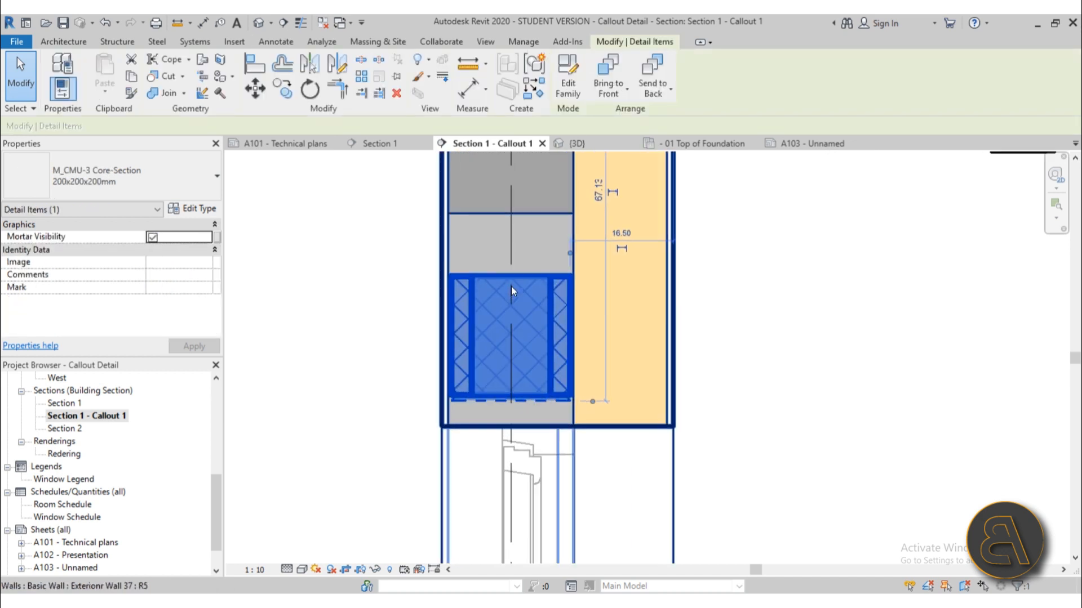
left_click(257, 89)
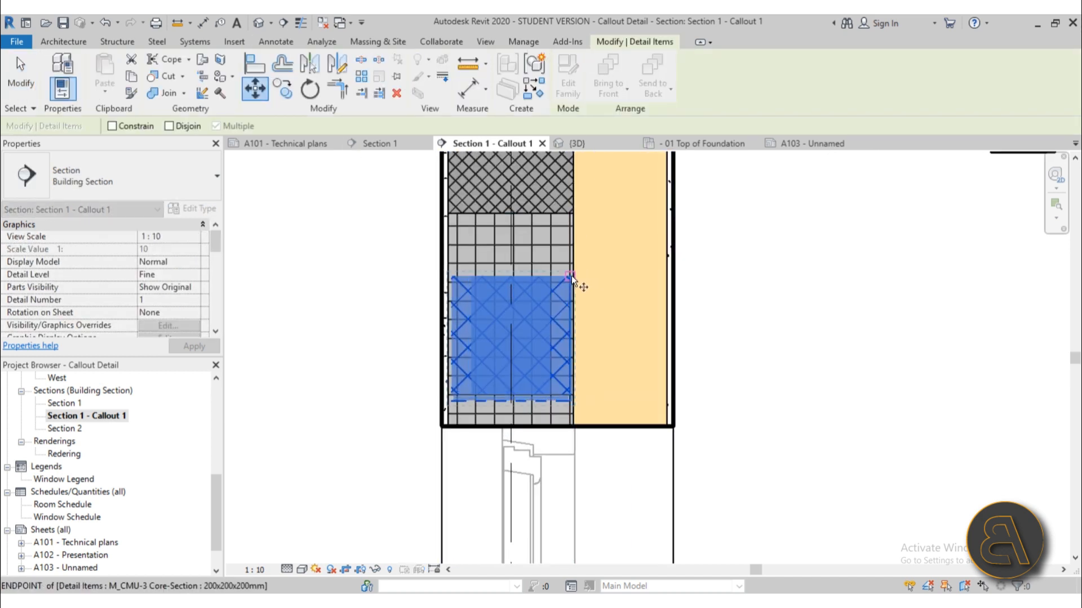
left_click(572, 276)
left_click(568, 213)
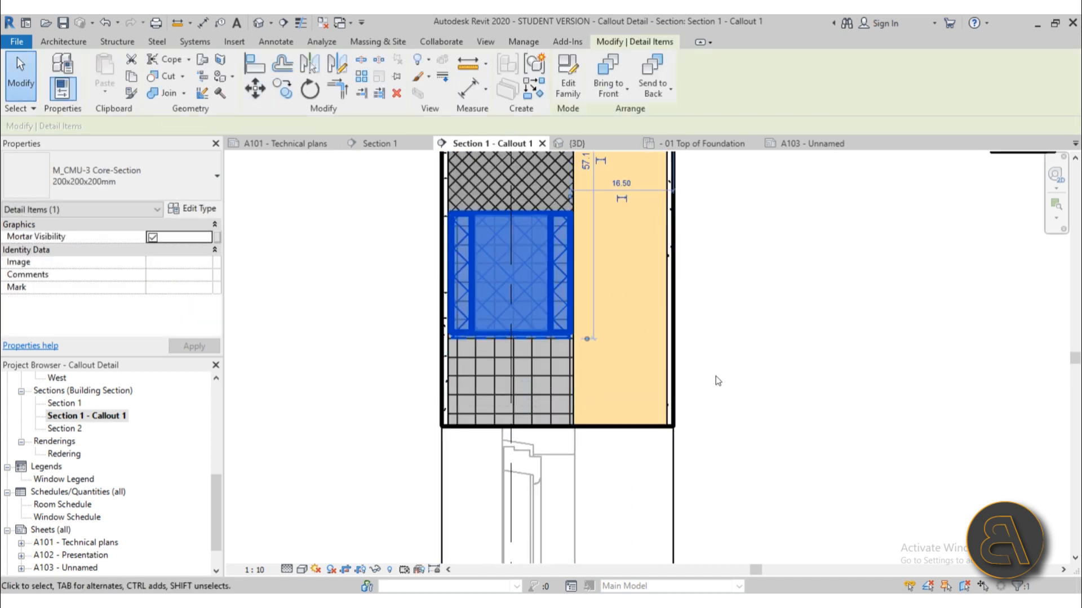
key("Escape")
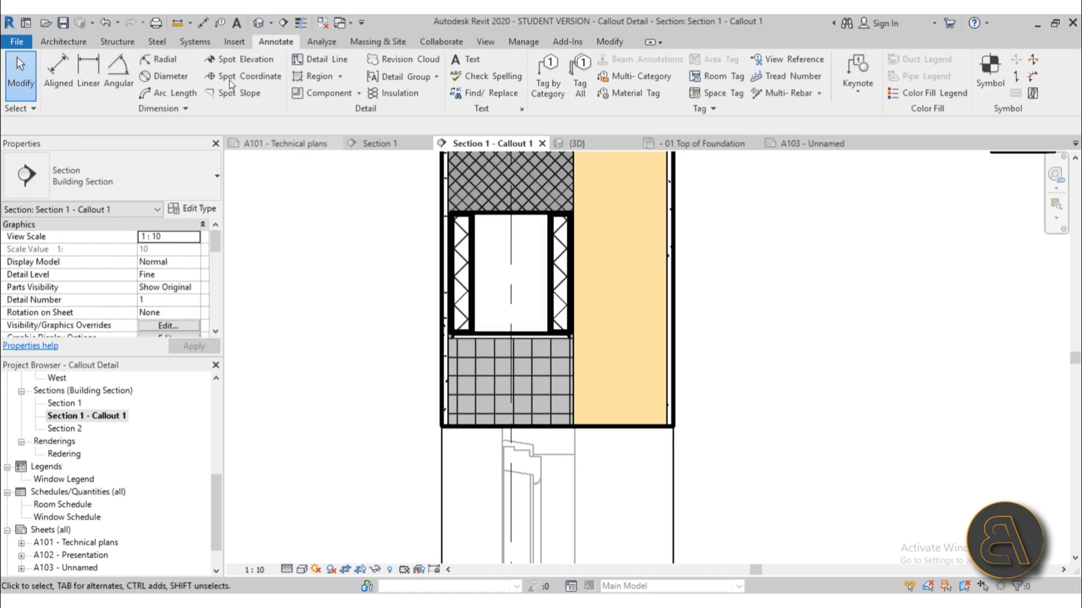
Step: Measure the height between the window opening's head and the underside of the block, and inspect the window head below
left_click(188, 23)
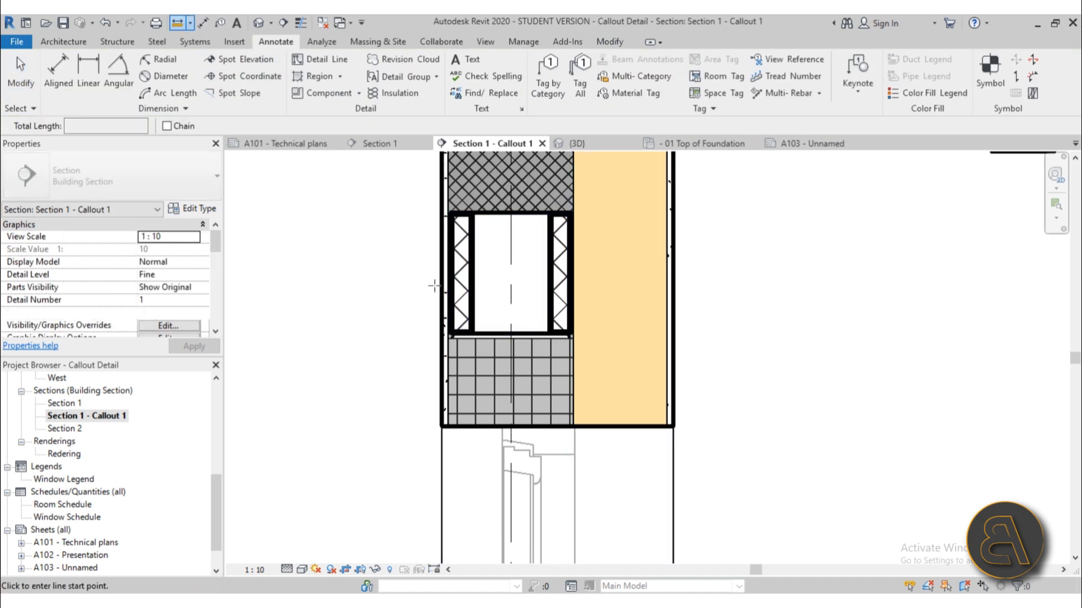
left_click(488, 427)
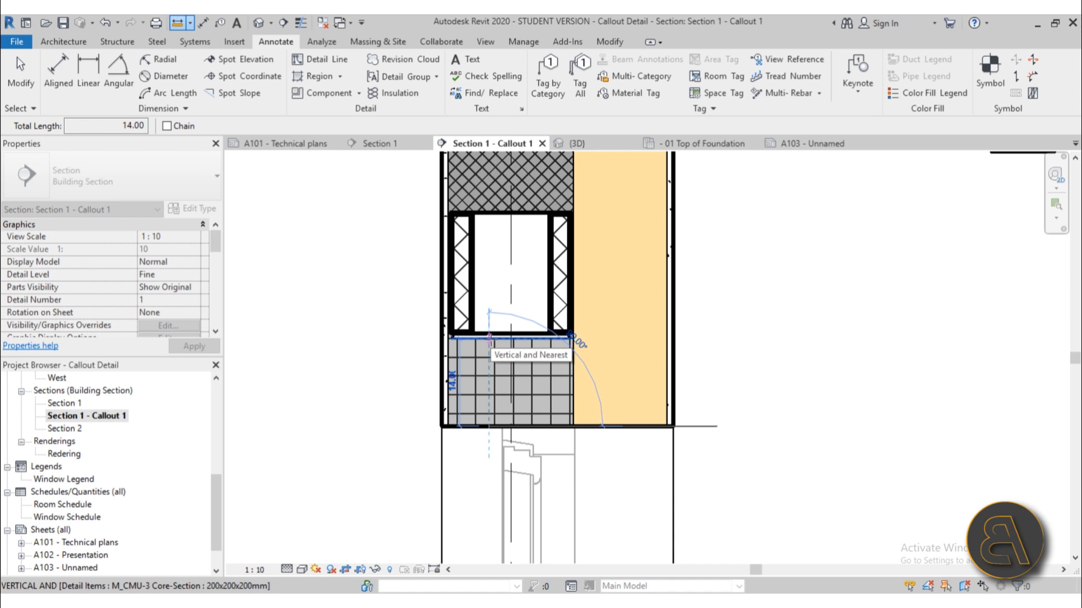
left_click(20, 78)
scroll(464, 270, "down", 3)
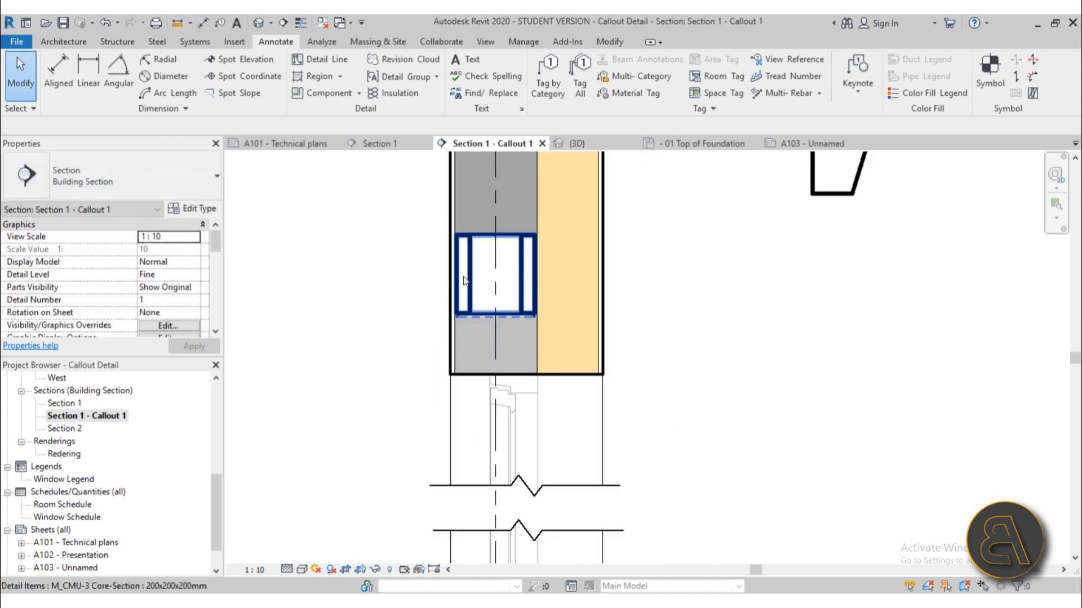
middle_click_drag(472, 299, 452, 197)
scroll(428, 299, "down", 1)
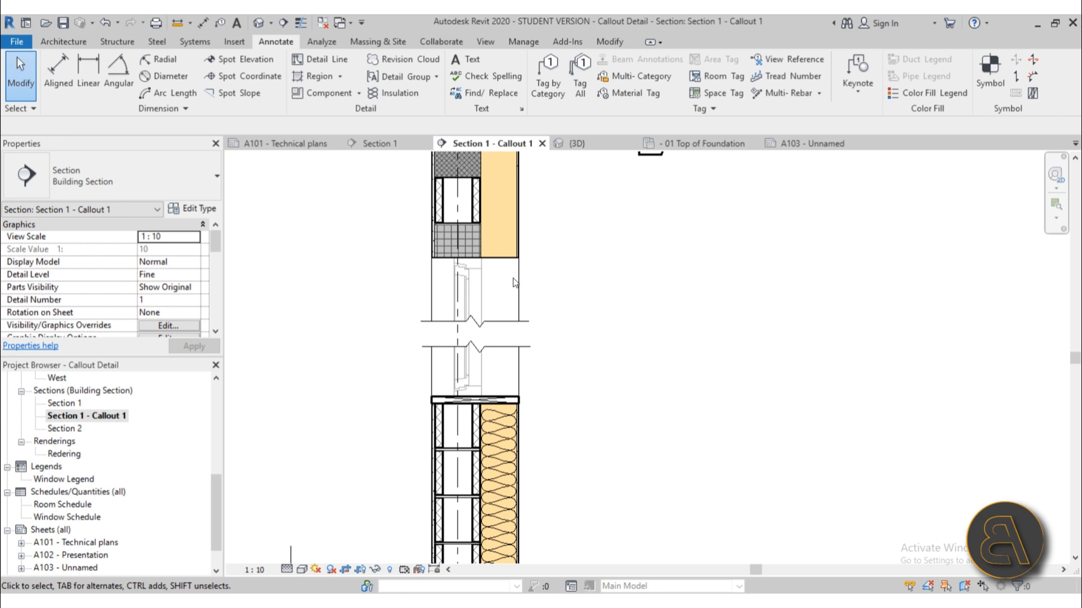
scroll(443, 231, "up", 3)
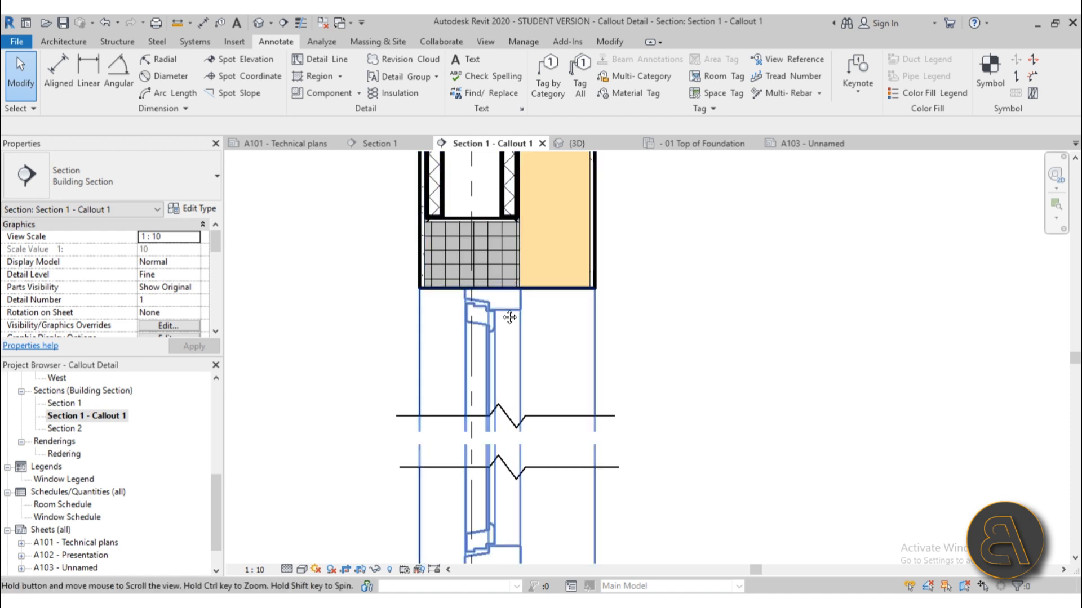
Step: Examine the wall section around the window, checking the concrete beam and the M_CMU-3 Core-Section block above the window head
scroll(508, 285, "down", 3)
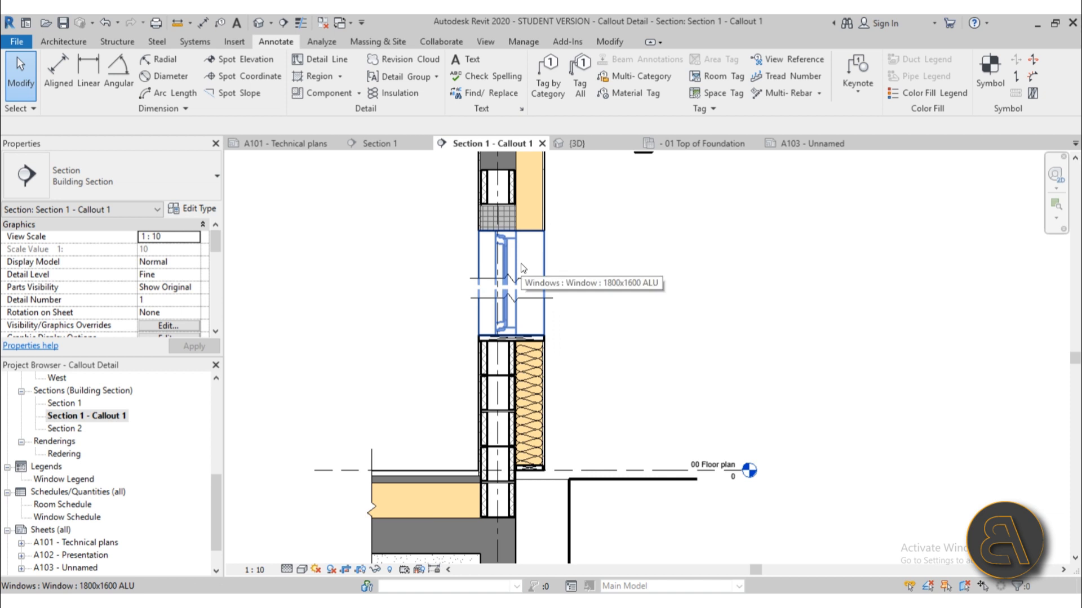
middle_click_drag(671, 280, 672, 339)
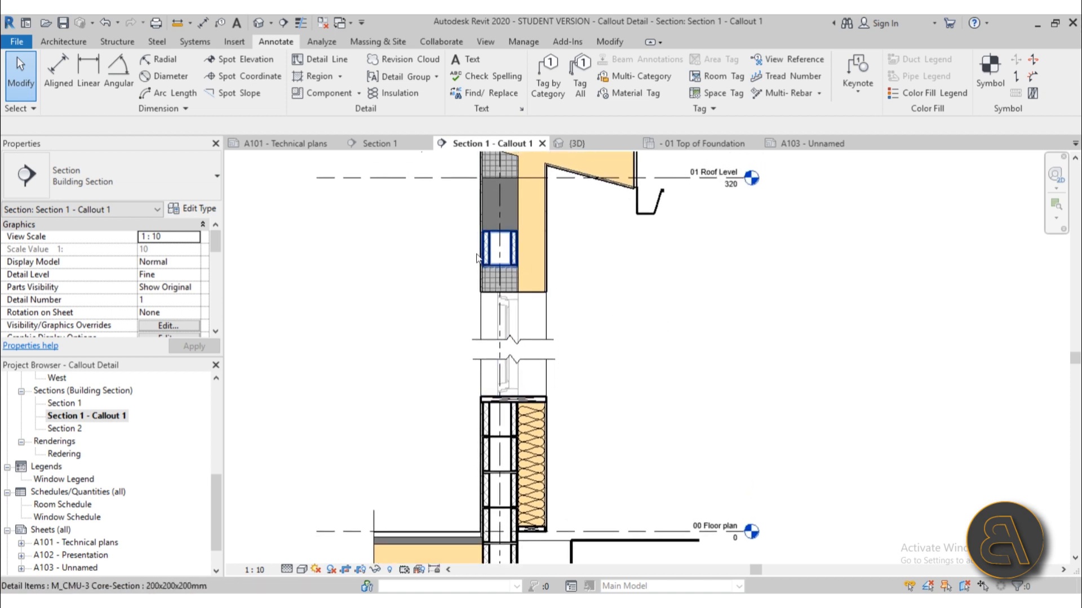
scroll(470, 261, "up", 2)
scroll(470, 262, "down", 1)
middle_click_drag(471, 263, 474, 322)
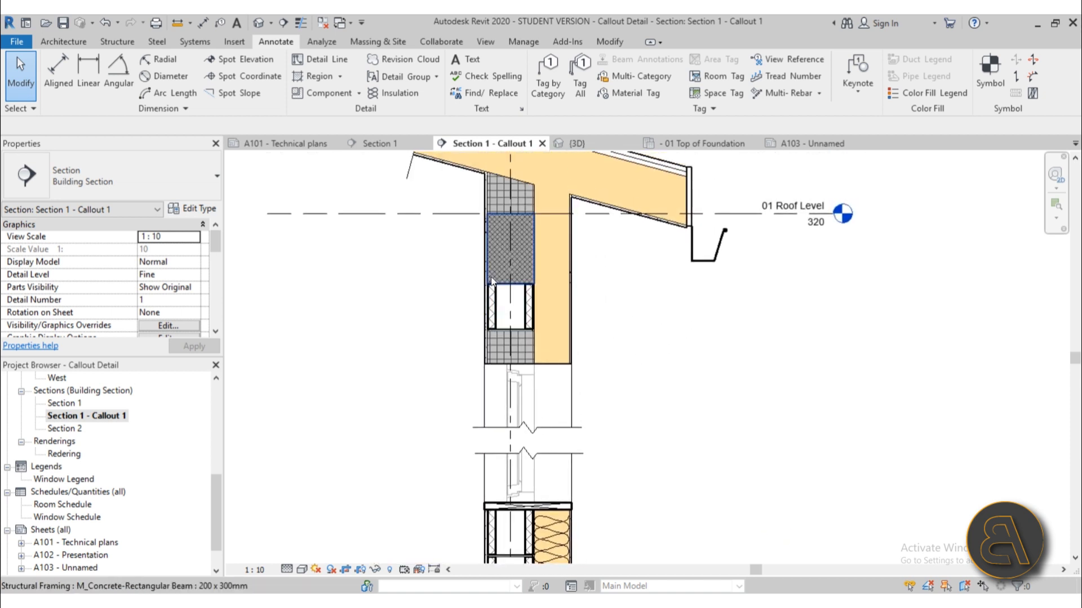
left_click(491, 281)
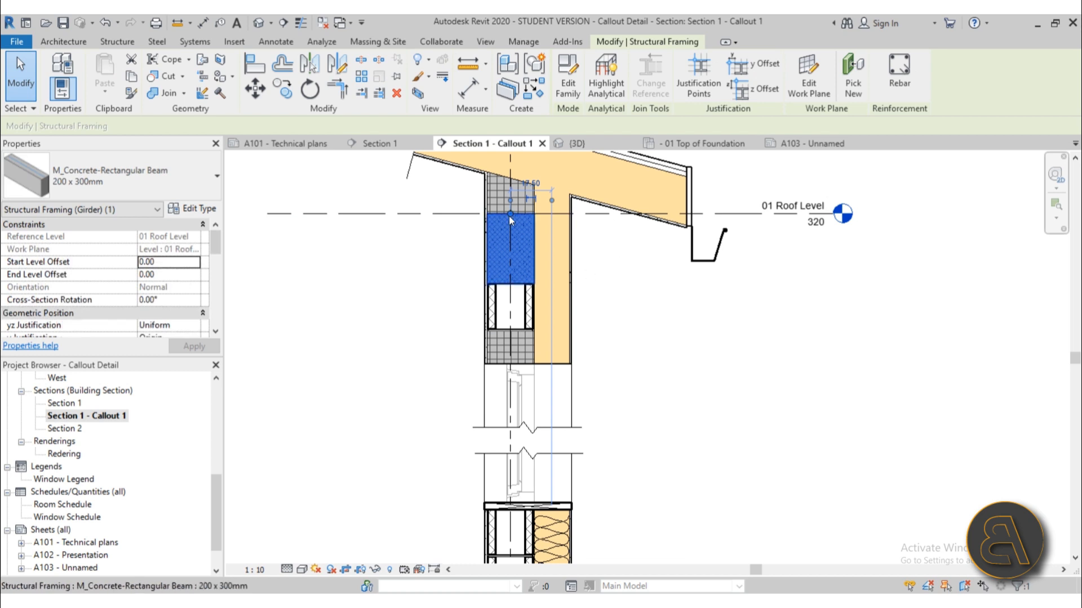
scroll(349, 299, "down", 1)
middle_click_drag(546, 358, 571, 316)
scroll(450, 306, "up", 3)
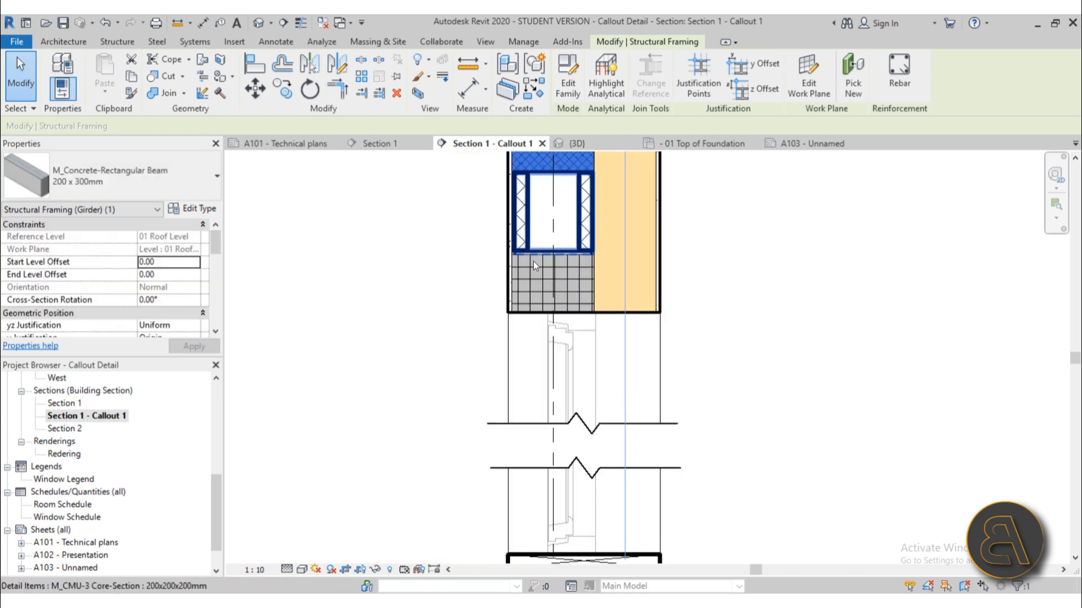
key("Escape")
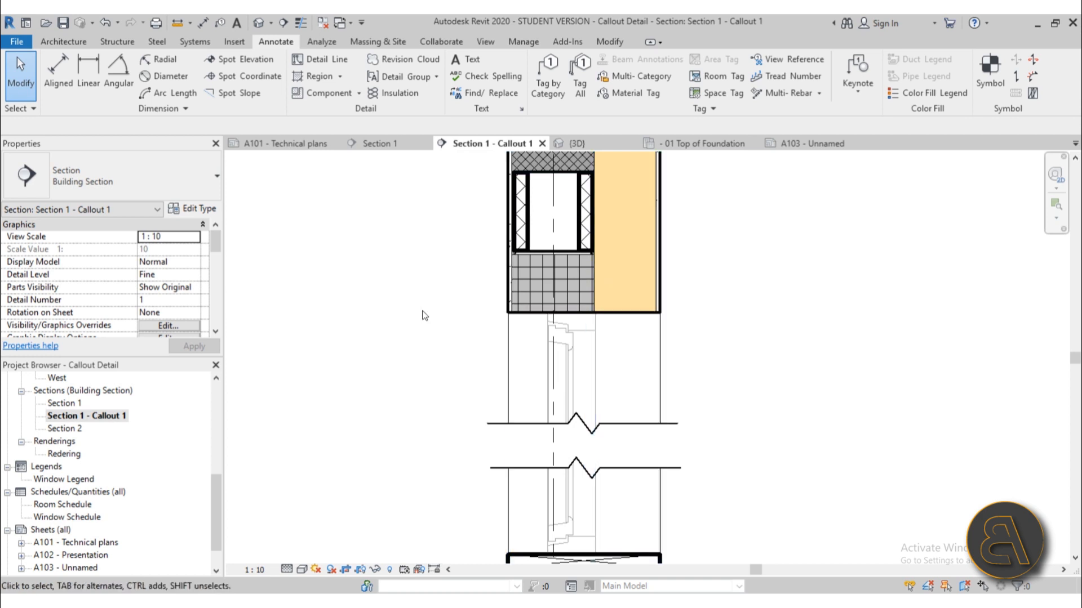
Step: Sketch a rectangular filled region boundary between the underside of the M_CMU-3 Core-Section block and the window head
left_click(319, 78)
left_click(108, 190)
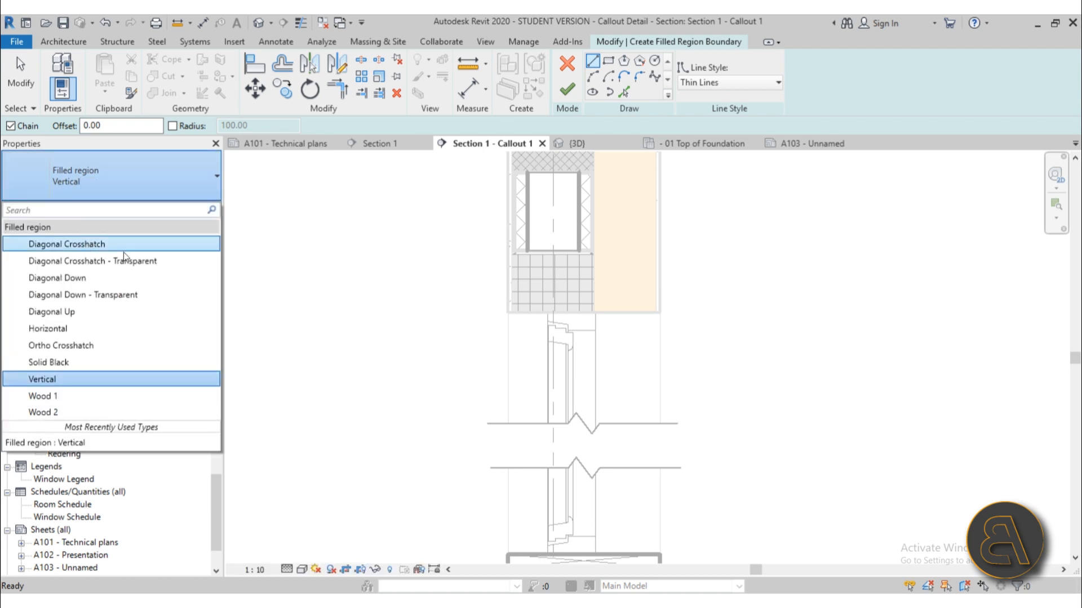
left_click(383, 253)
scroll(582, 255, "up", 3)
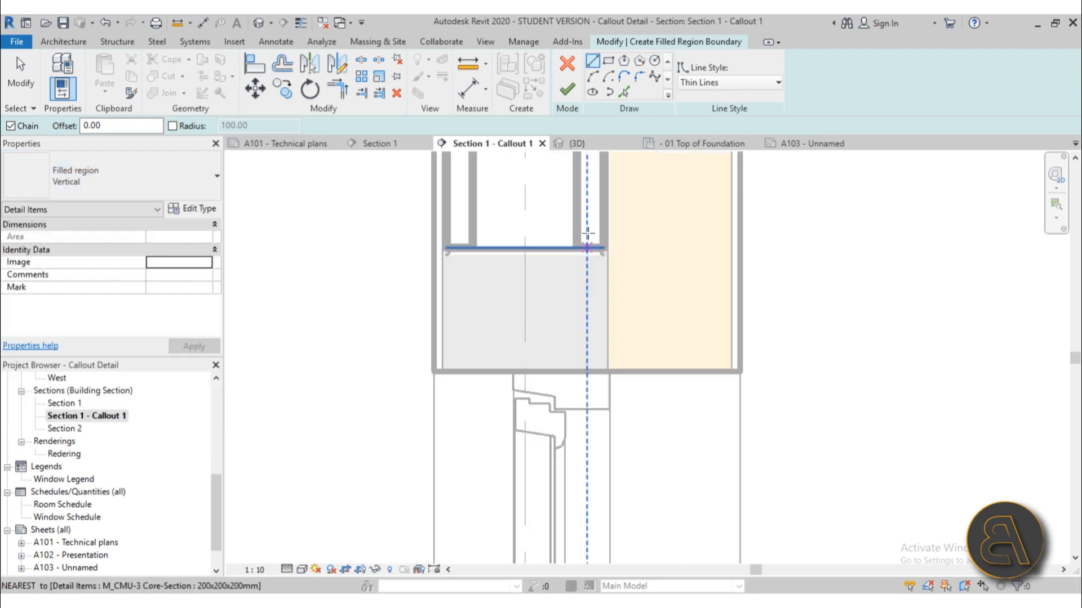
left_click(608, 60)
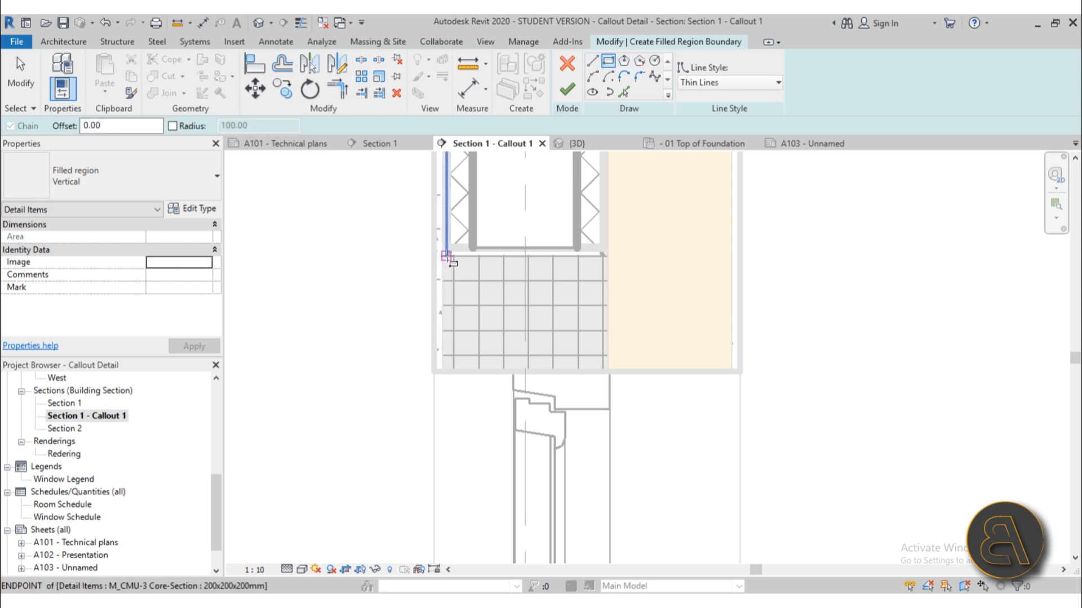
left_click(445, 256)
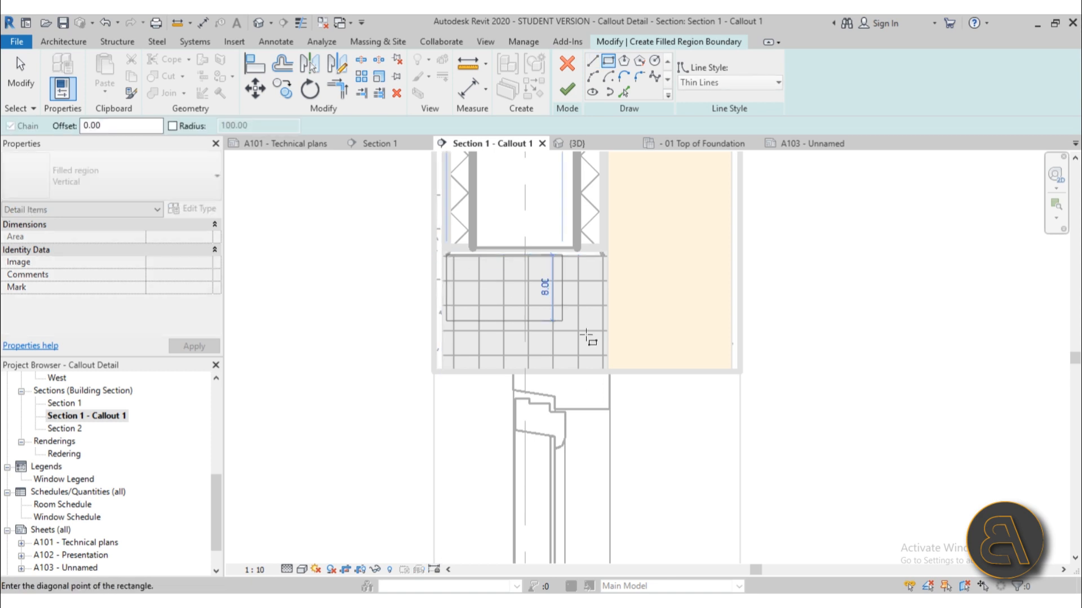
left_click(609, 372)
key("Escape")
key("Escape")
Step: Align both vertical edges of the filled region boundary with the wall core's faces, 20.00 apart, and finish the sketch
scroll(490, 273, "up", 5)
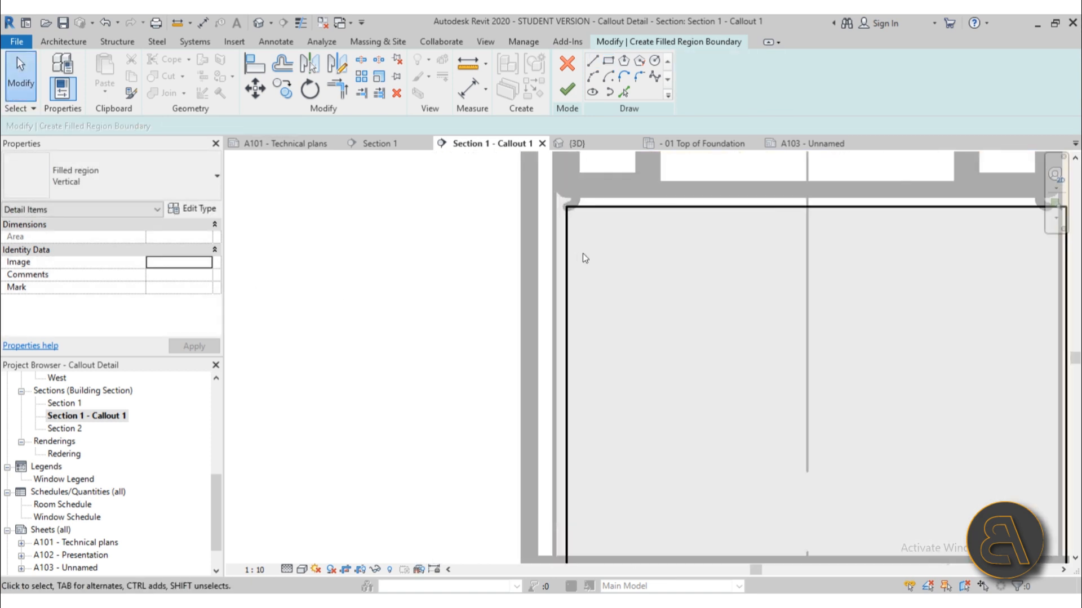
left_click(566, 254)
left_click_drag(566, 255, 555, 258)
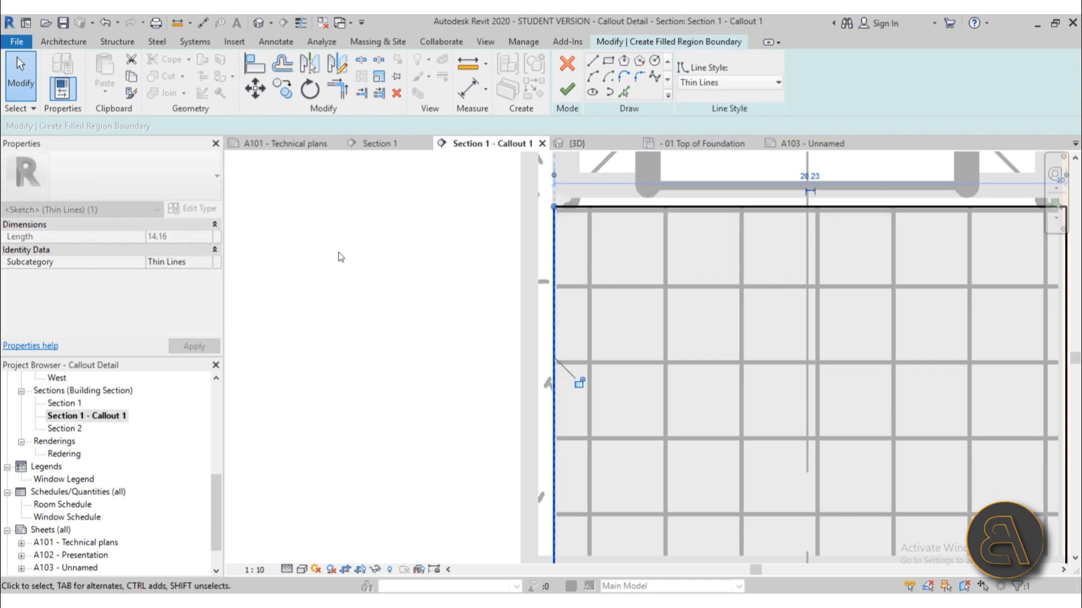
scroll(519, 228, "down", 3)
scroll(725, 258, "up", 4)
left_click(749, 290)
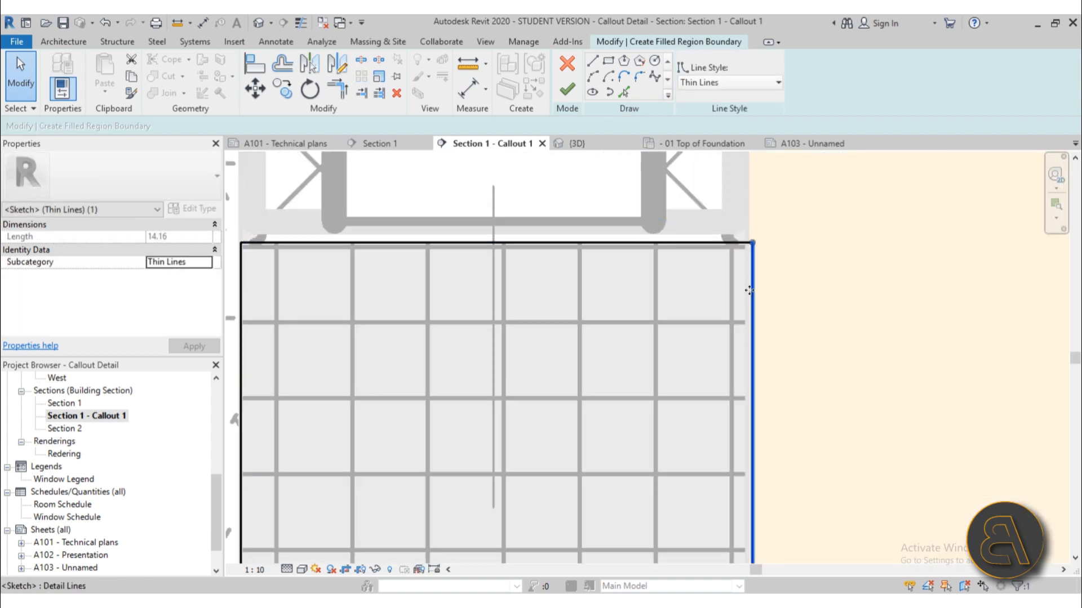
left_click_drag(749, 291, 720, 288)
scroll(526, 271, "down", 3)
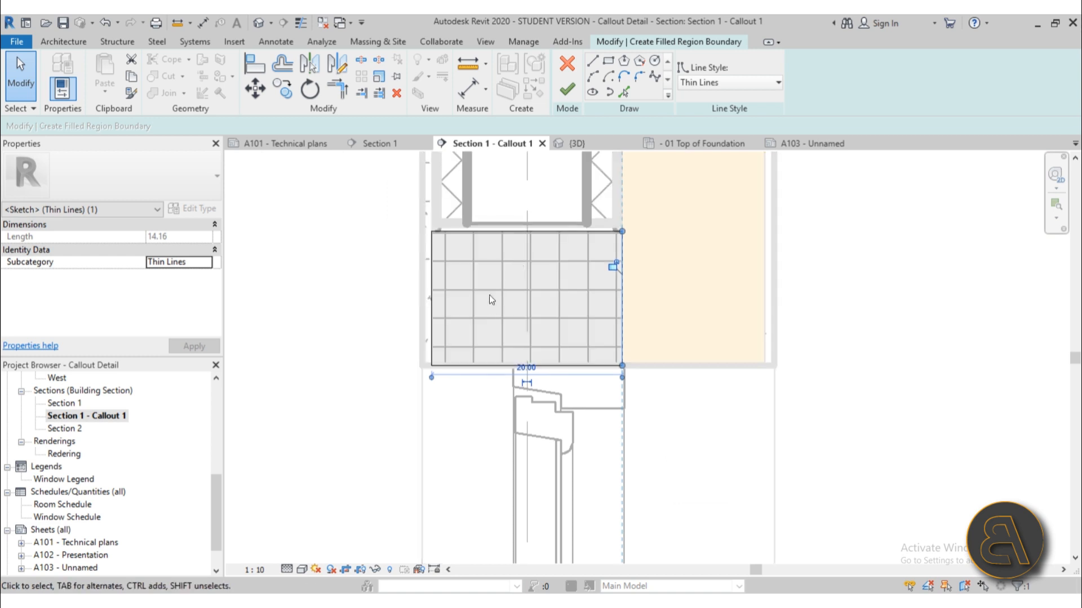
scroll(479, 215, "up", 3)
scroll(539, 256, "down", 6)
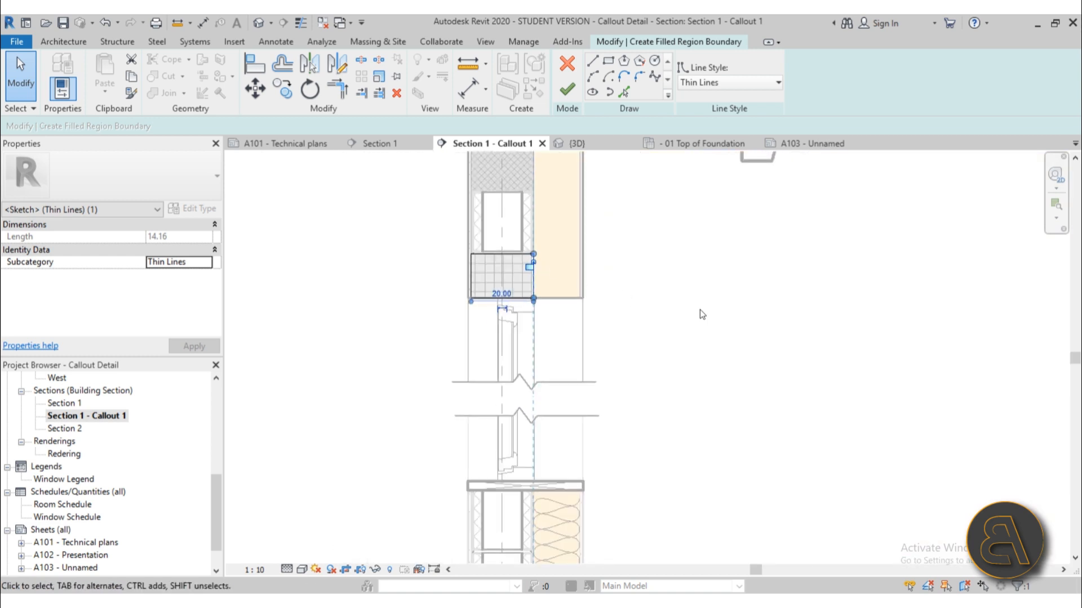
scroll(478, 181, "up", 3)
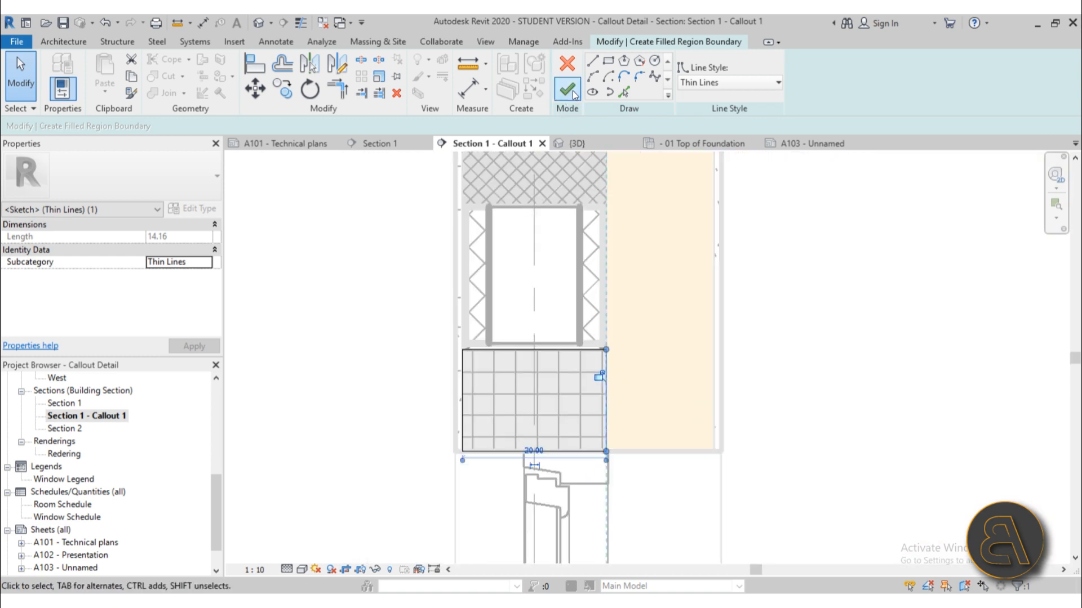
left_click(567, 89)
Step: Change the type of the filled region above the window head to Diagonal Crosshatch
left_click(382, 357)
left_click(500, 352)
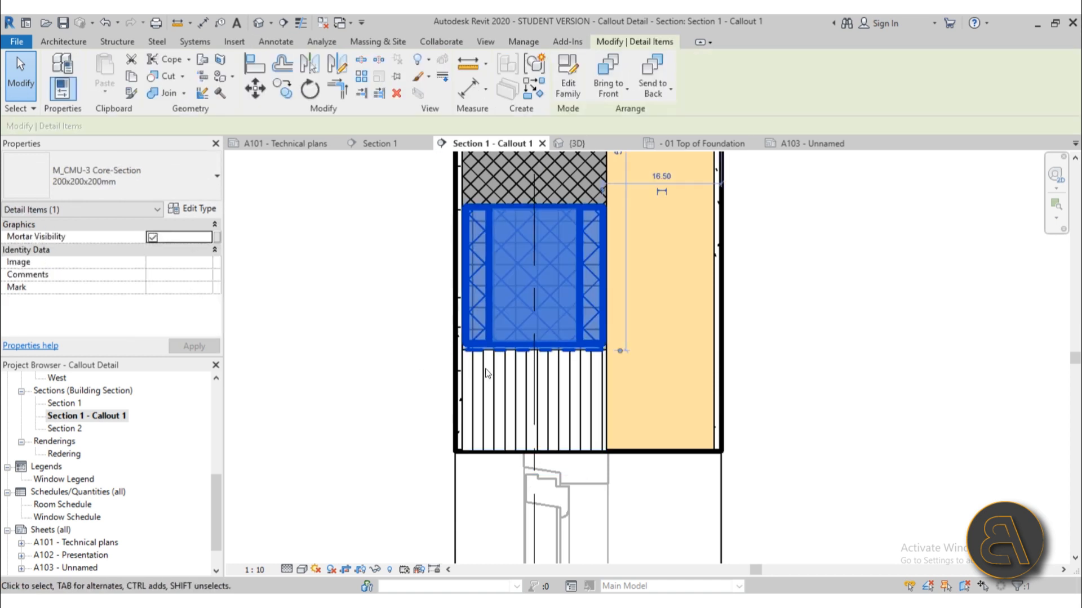
left_click(485, 370)
left_click(502, 449)
middle_click_drag(562, 437, 536, 418)
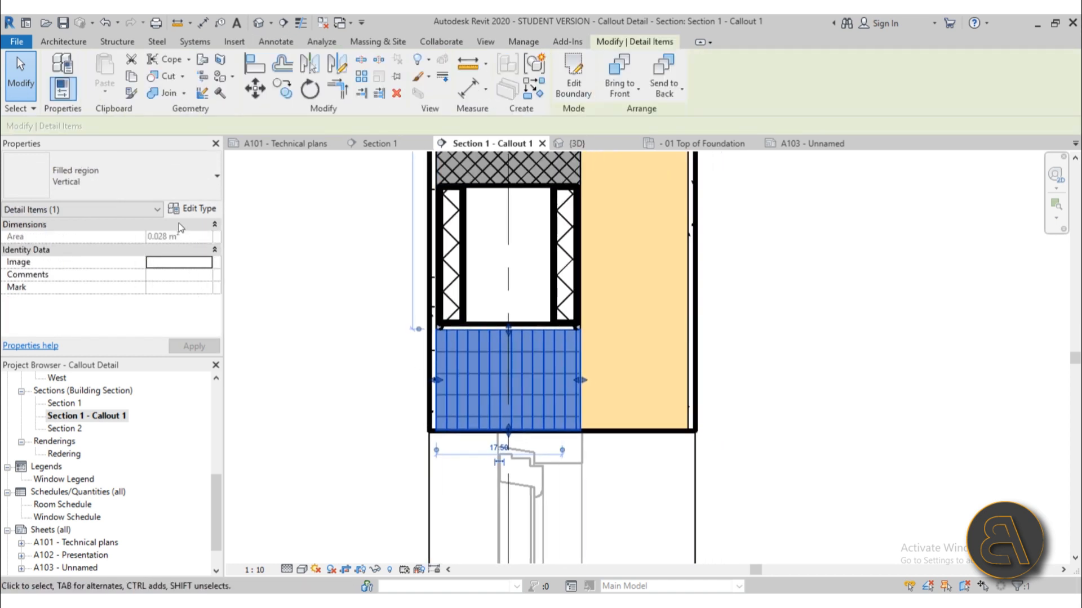
left_click(144, 184)
left_click(96, 248)
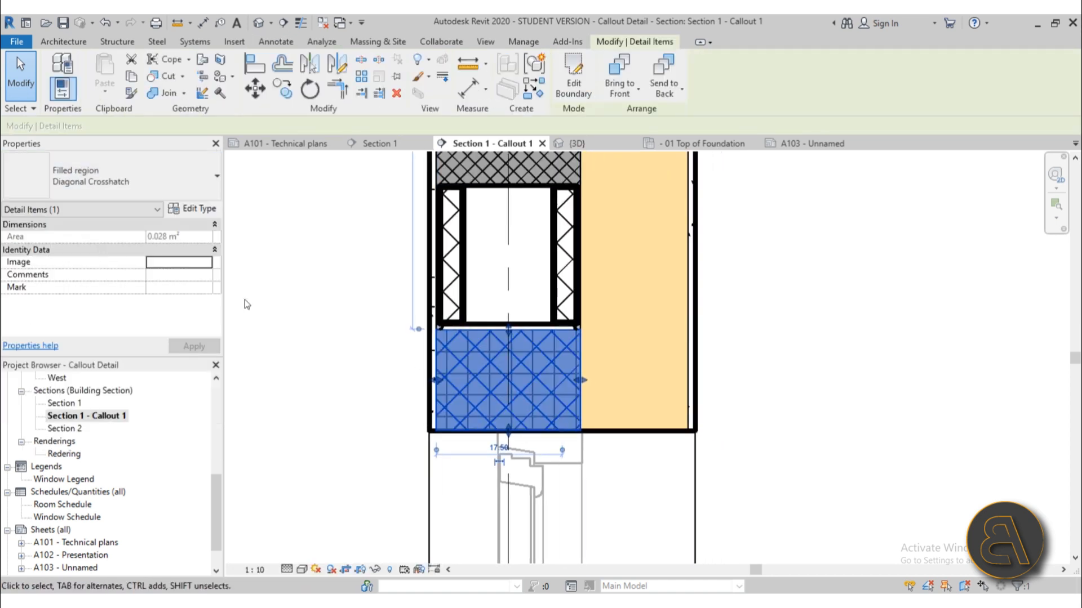
left_click(246, 304)
scroll(500, 418, "down", 2)
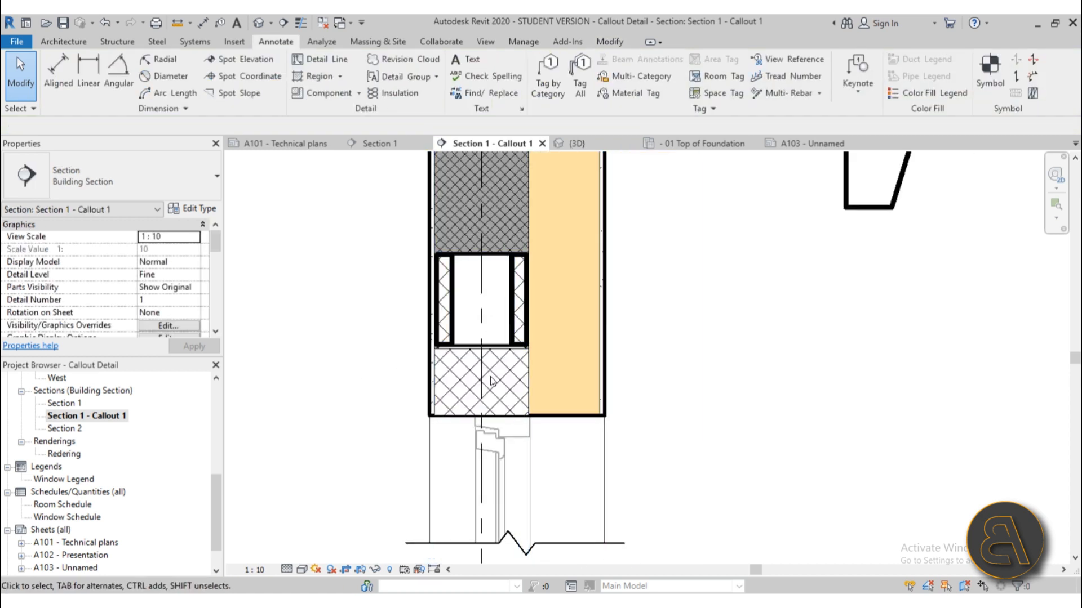
Step: Set the Diagonal Crosshatch filled region type's foreground fill pattern to the drafting pattern Diagonal crosshatch 1.5mm
scroll(490, 378, "up", 4)
left_click(391, 363)
scroll(356, 396, "down", 3)
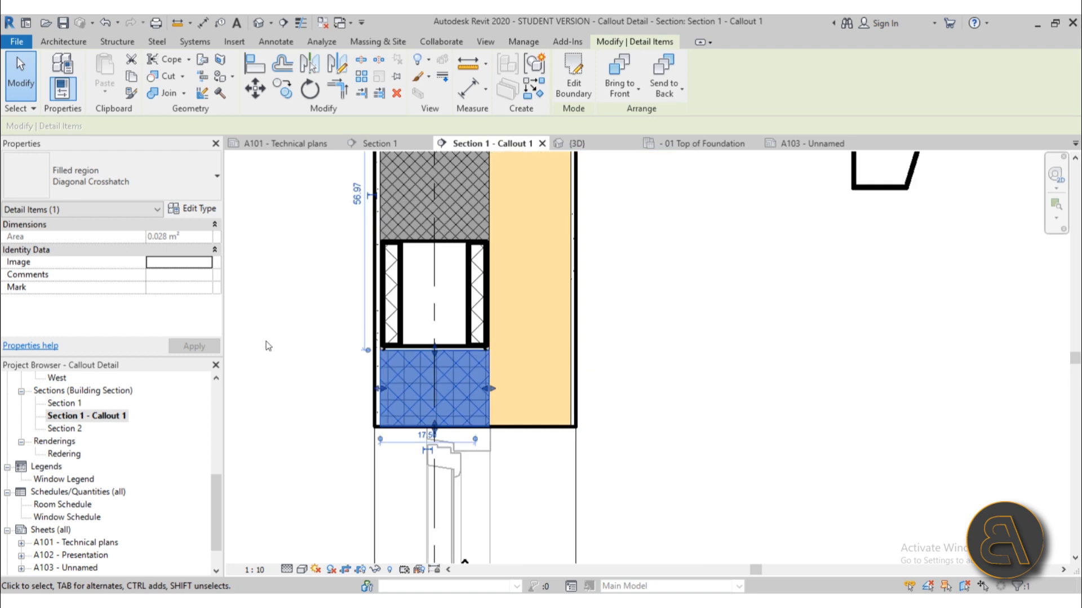
scroll(268, 345, "down", 1)
left_click(187, 209)
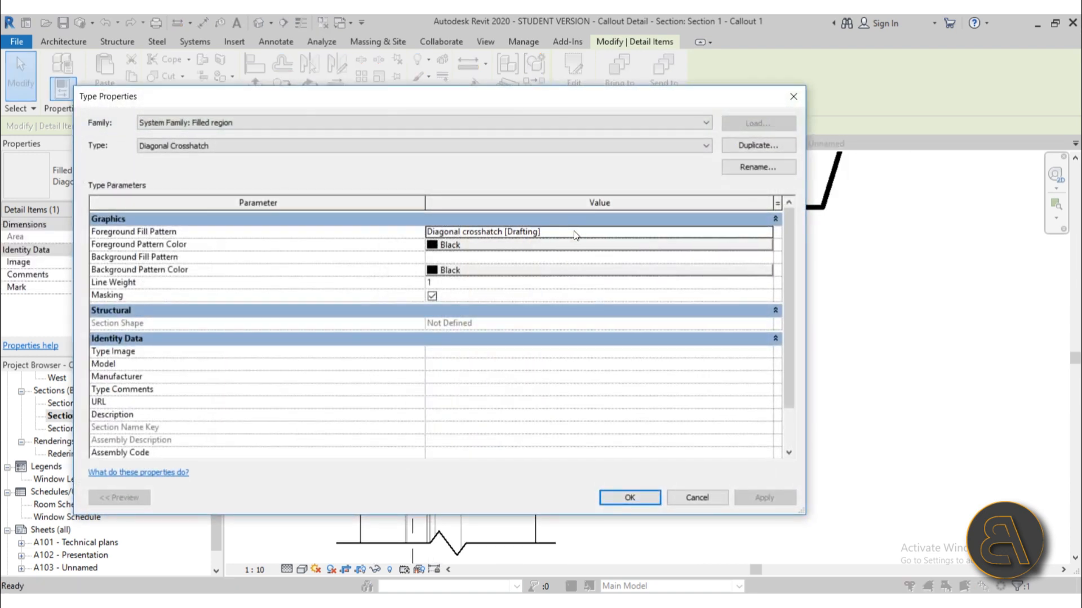
left_click(788, 233)
scroll(490, 318, "down", 1)
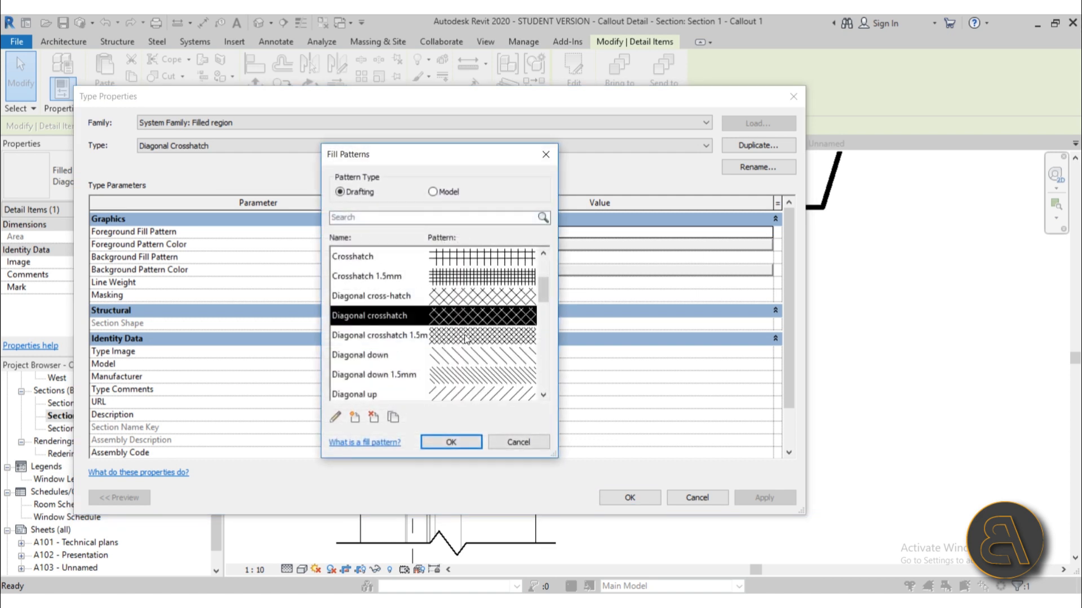
left_click(471, 338)
left_click(451, 443)
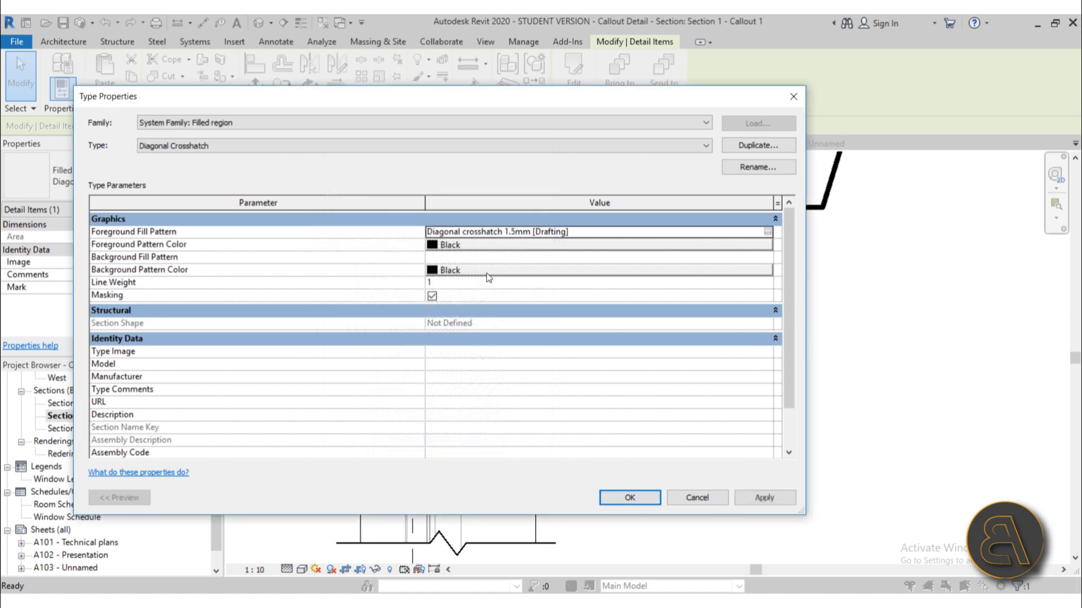
Step: Keep the foreground pattern color black, set the background pattern color to RGB 192-192-192, and apply the type changes
left_click(469, 245)
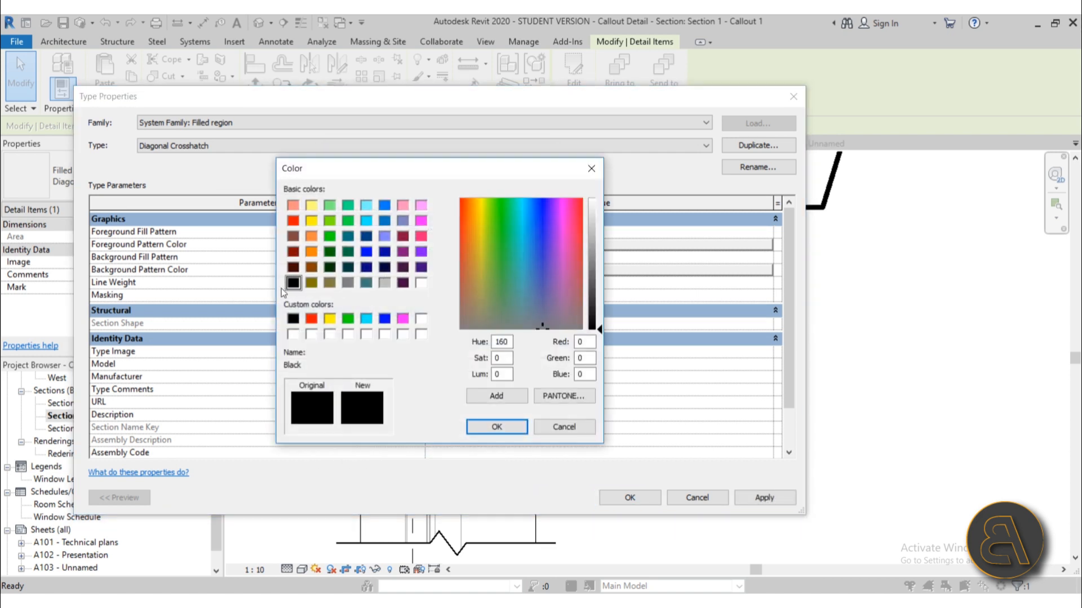
left_click(496, 426)
left_click(509, 280)
left_click(388, 282)
left_click(488, 427)
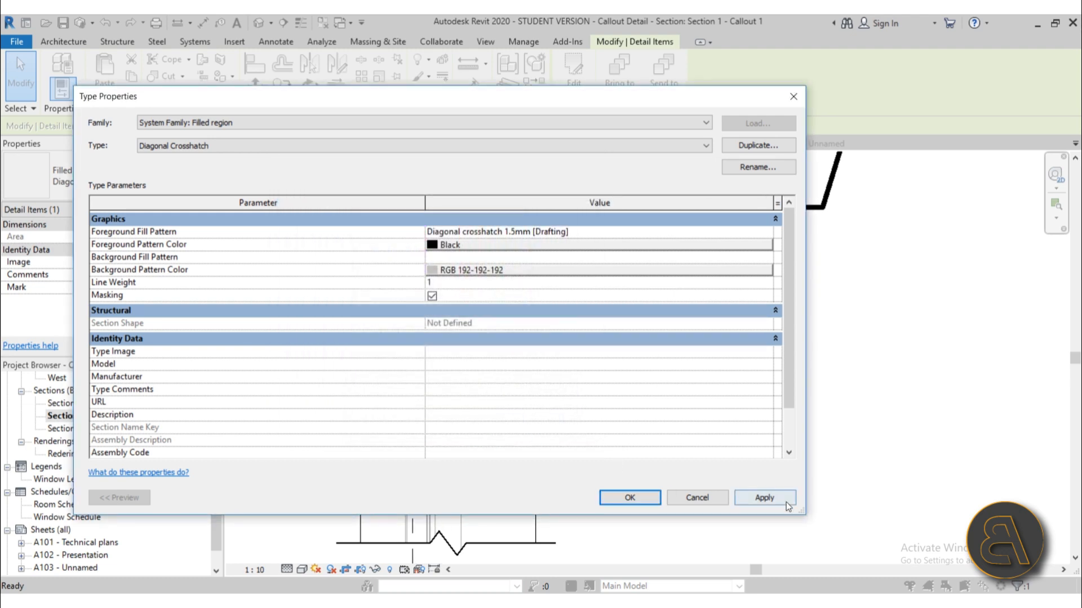
left_click(765, 498)
left_click(628, 499)
left_click(698, 496)
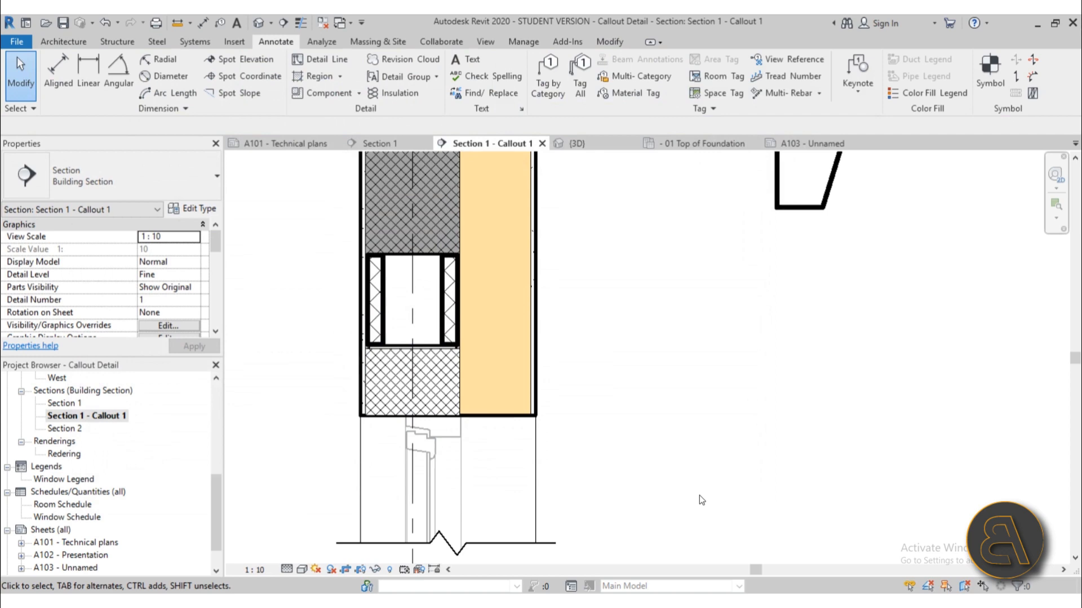
Step: Set the background pattern color of the crosshatched filled region's type to the darker grey RGB 128-128-128
left_click(413, 362)
left_click(486, 361)
scroll(452, 362, "up", 3)
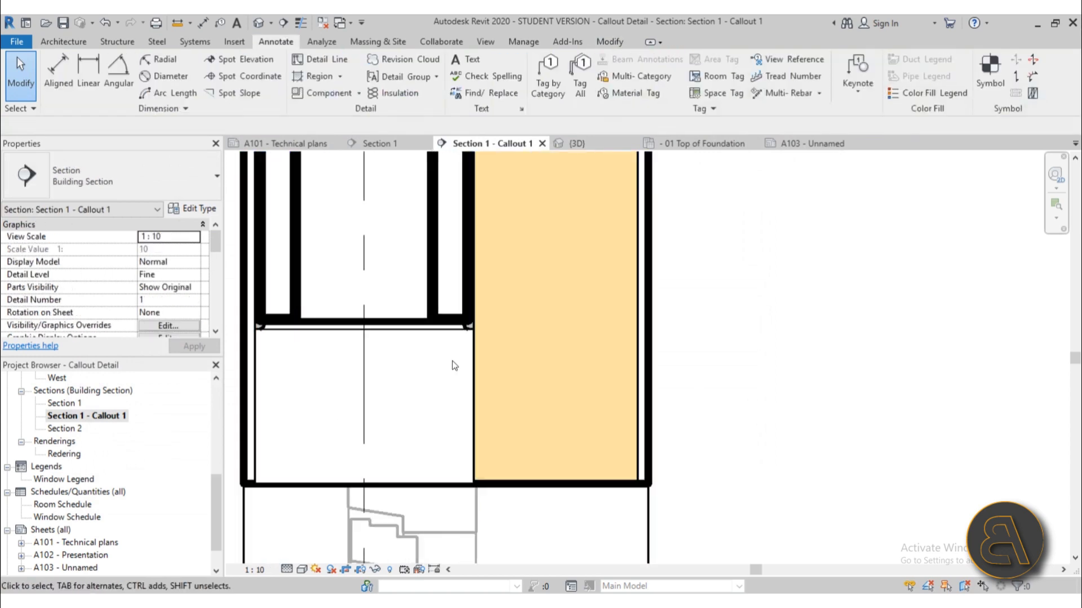
left_click(472, 342)
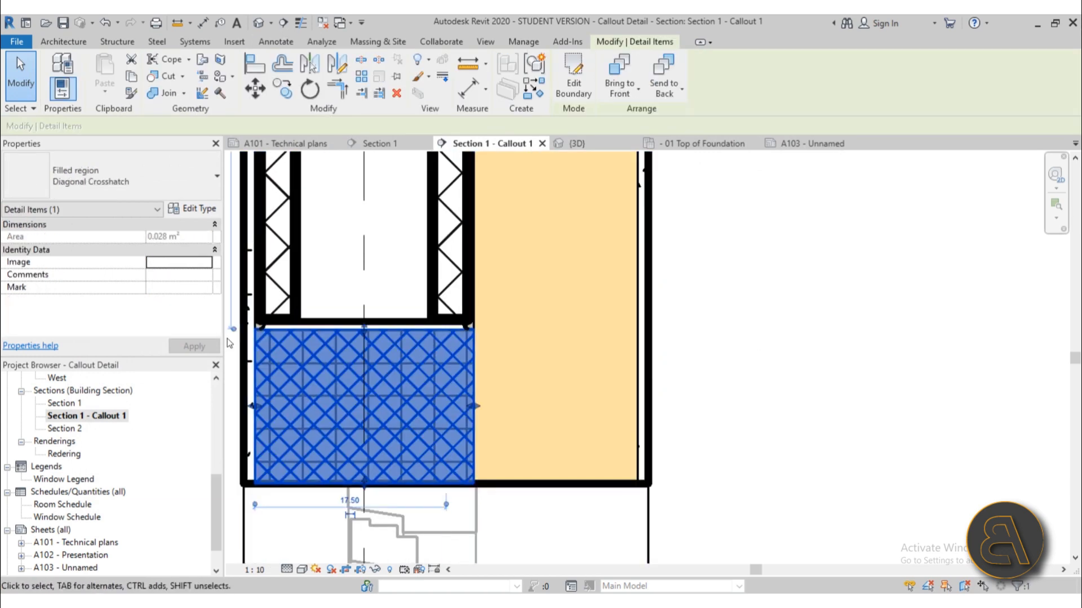
left_click(191, 210)
left_click(518, 270)
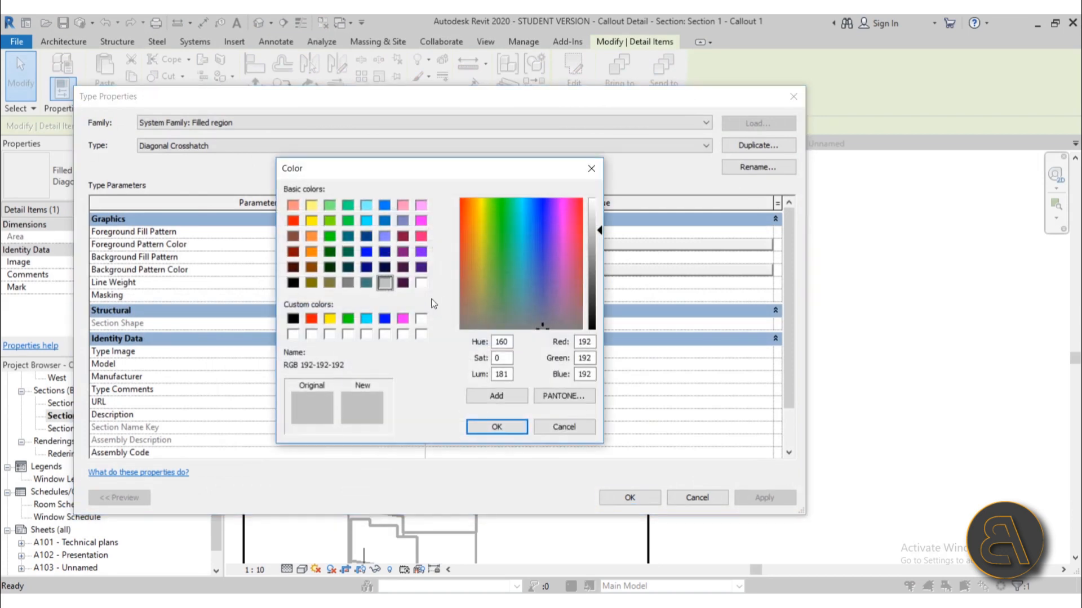
left_click(346, 285)
left_click(496, 426)
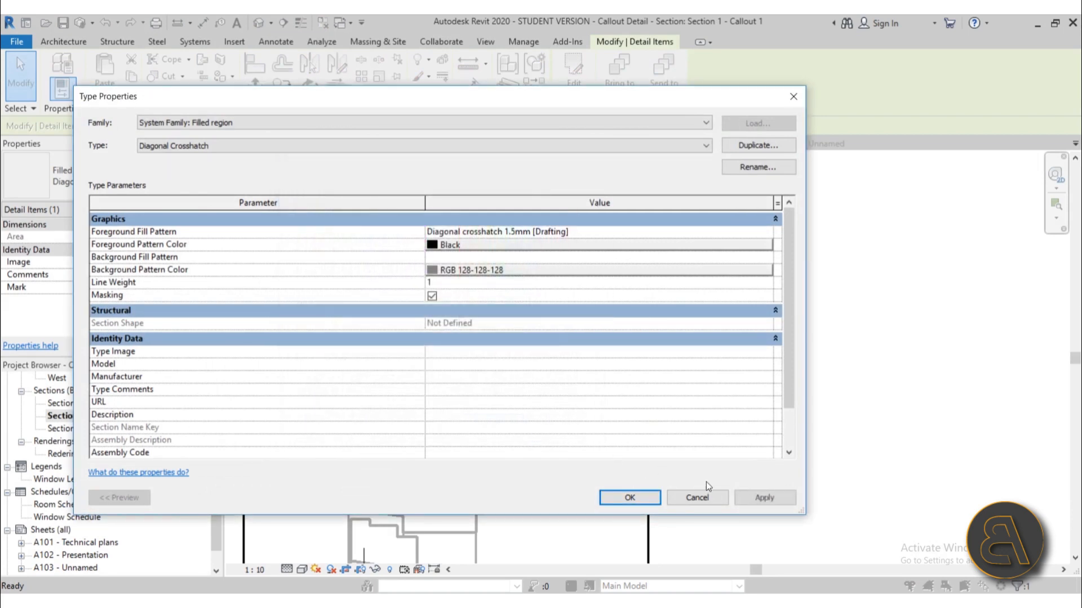
left_click(630, 498)
left_click(688, 381)
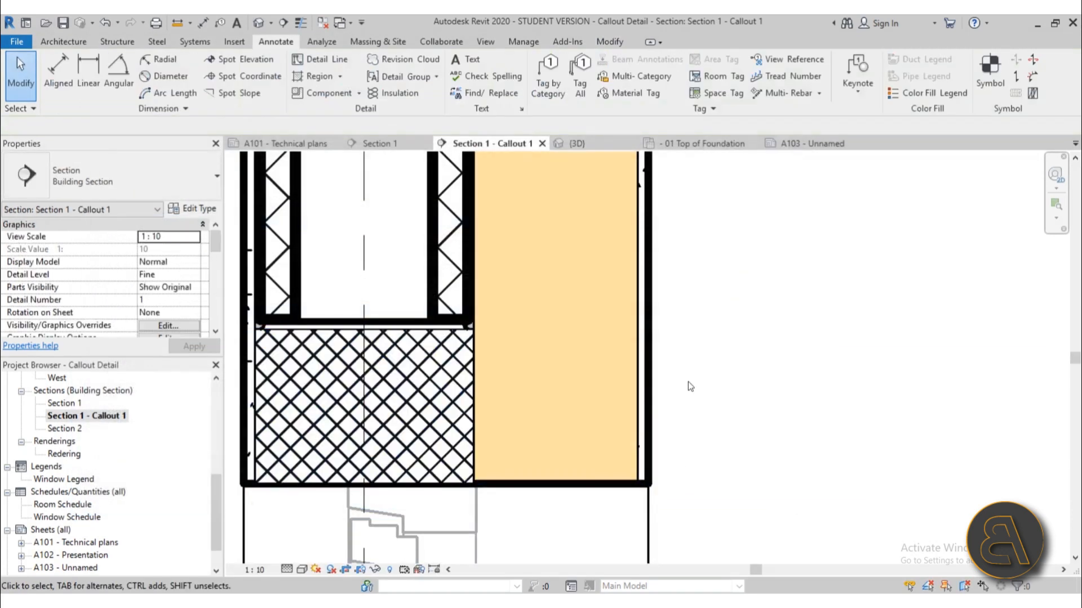
Step: Set the background fill pattern of the Diagonal Crosshatch filled region type to Solid fill and apply the change
left_click(447, 350)
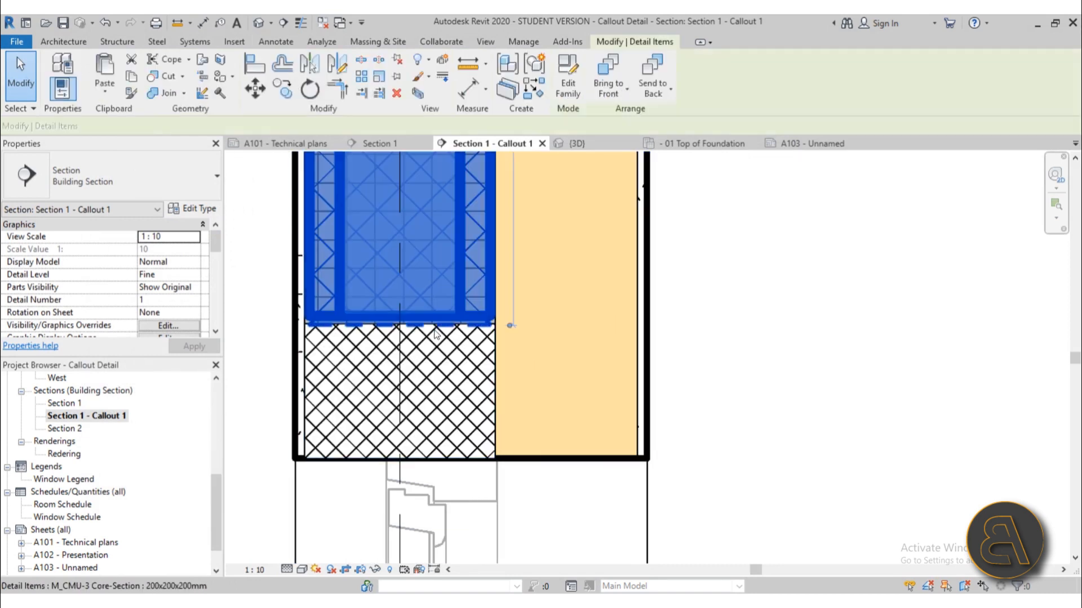
left_click(454, 463)
left_click(191, 208)
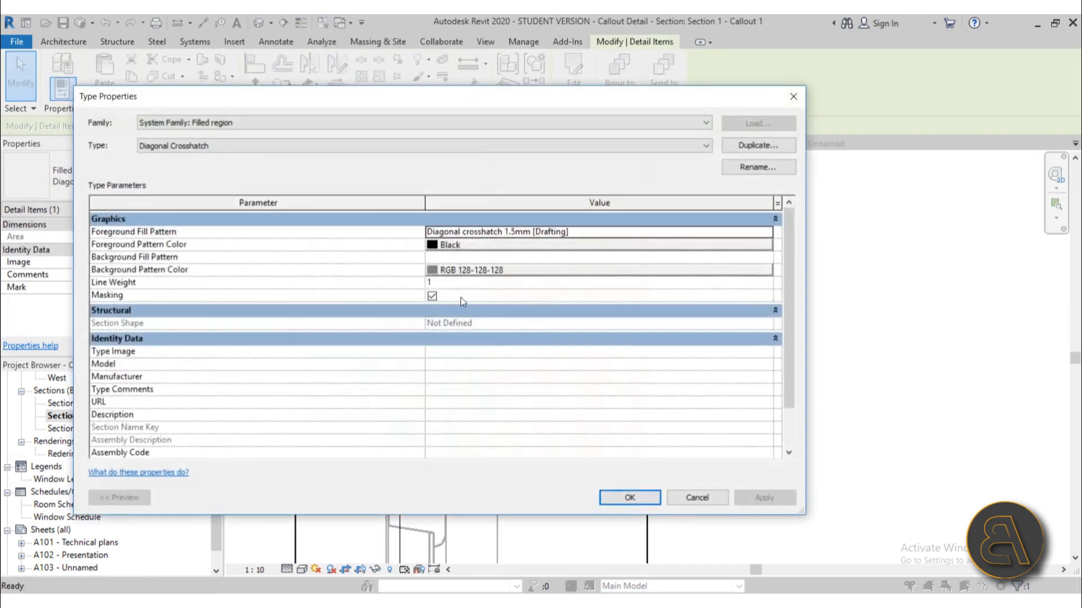
left_click(461, 272)
left_click(460, 272)
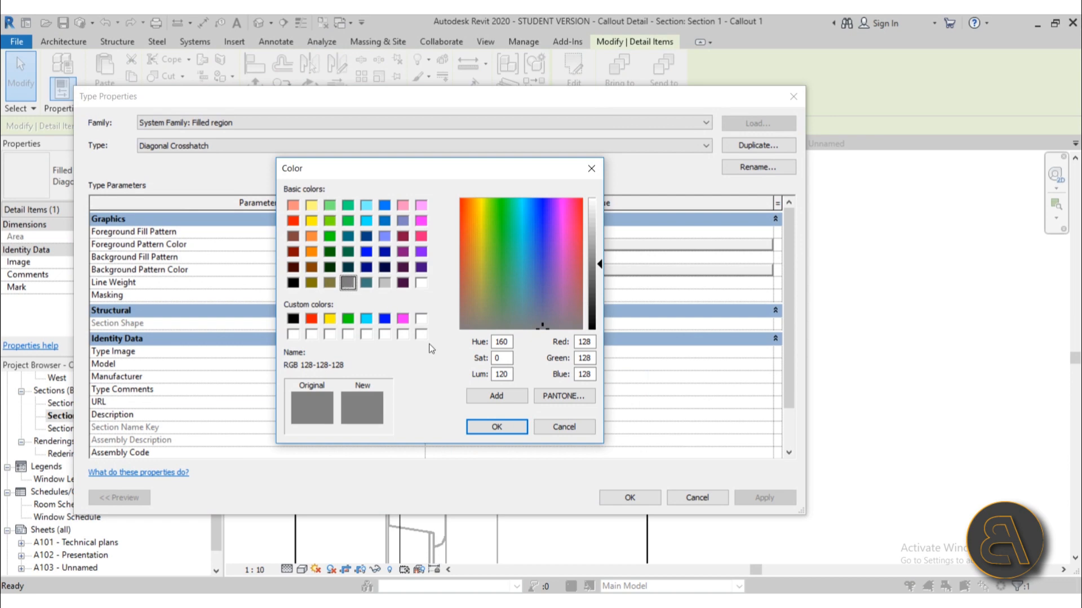
left_click(489, 426)
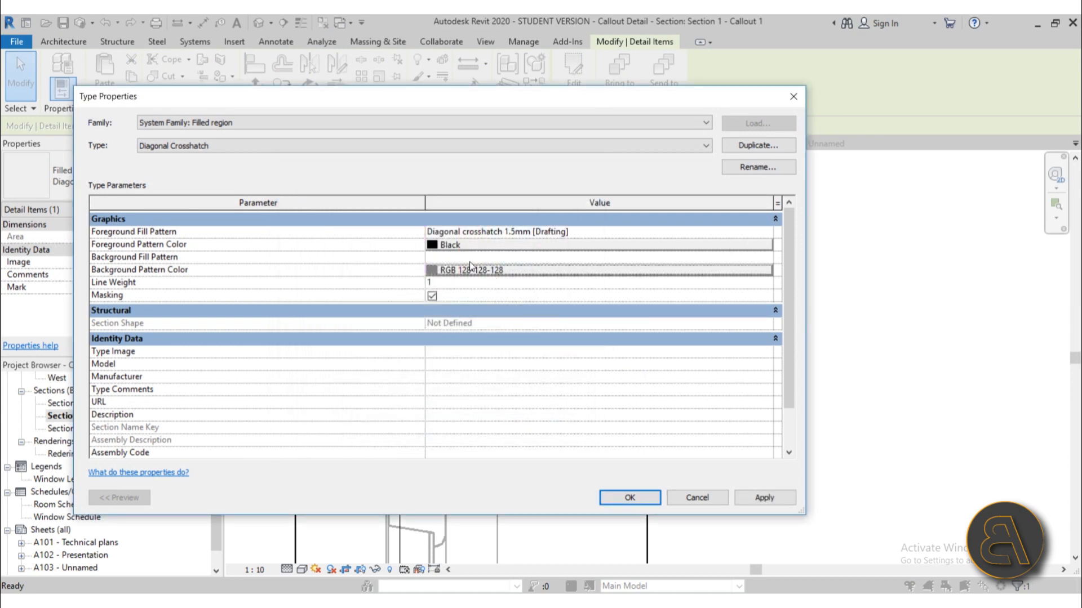
left_click(582, 256)
left_click(767, 257)
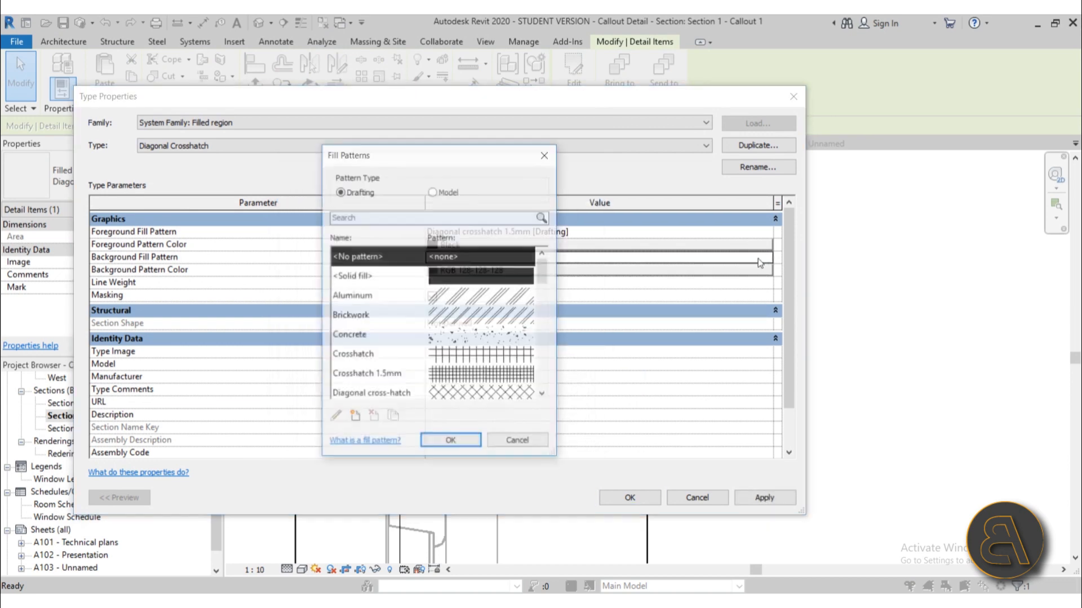
left_click(443, 439)
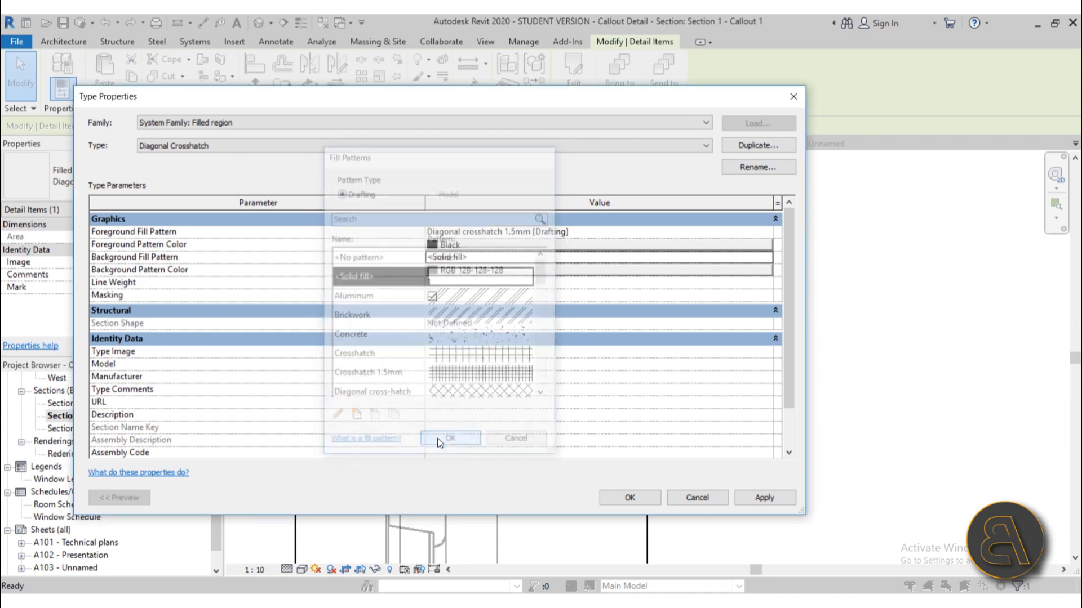
left_click(761, 499)
left_click(634, 499)
left_click(787, 485)
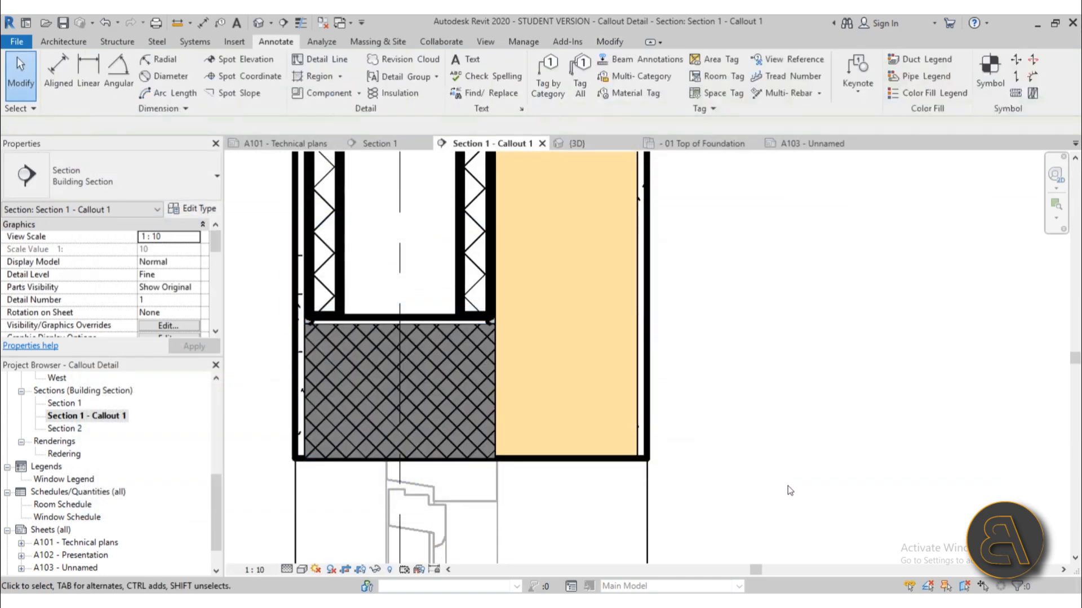
Step: Lighten the background pattern color of the filled region above the window head to RGB 140-140-140 in its type properties
scroll(707, 344, "down", 3)
middle_click_drag(707, 343, 639, 421)
scroll(460, 431, "up", 4)
left_click(491, 494)
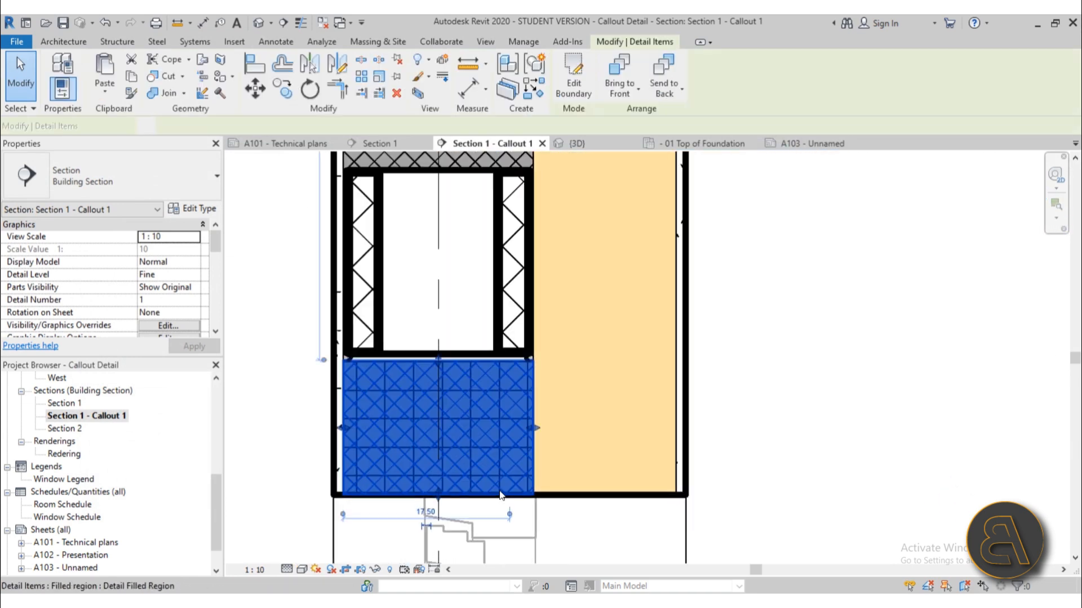
left_click(207, 212)
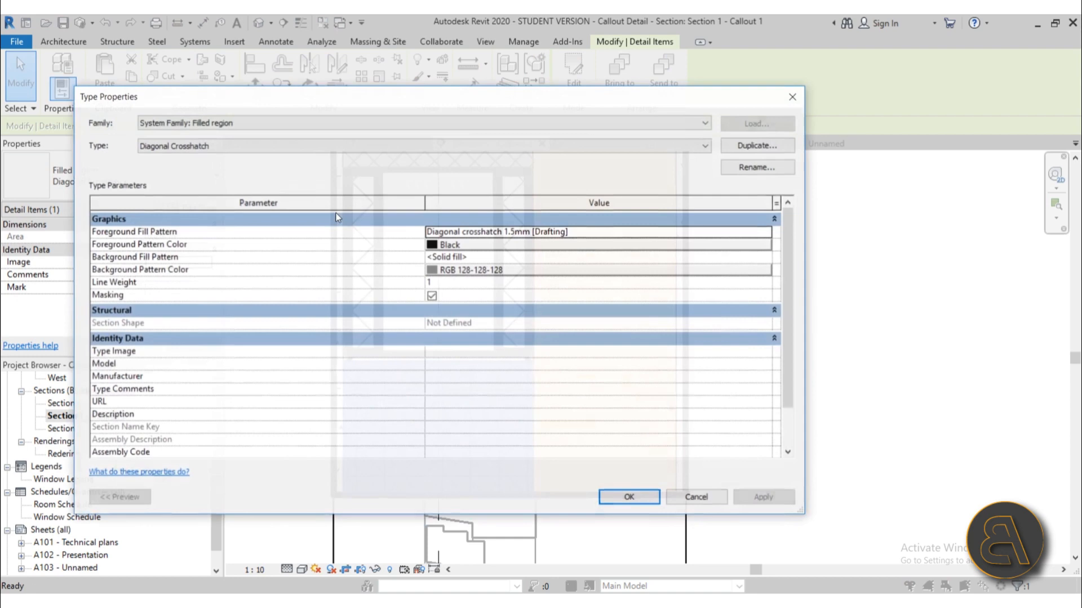
left_click(462, 269)
left_click_drag(599, 269, 600, 263)
left_click(496, 427)
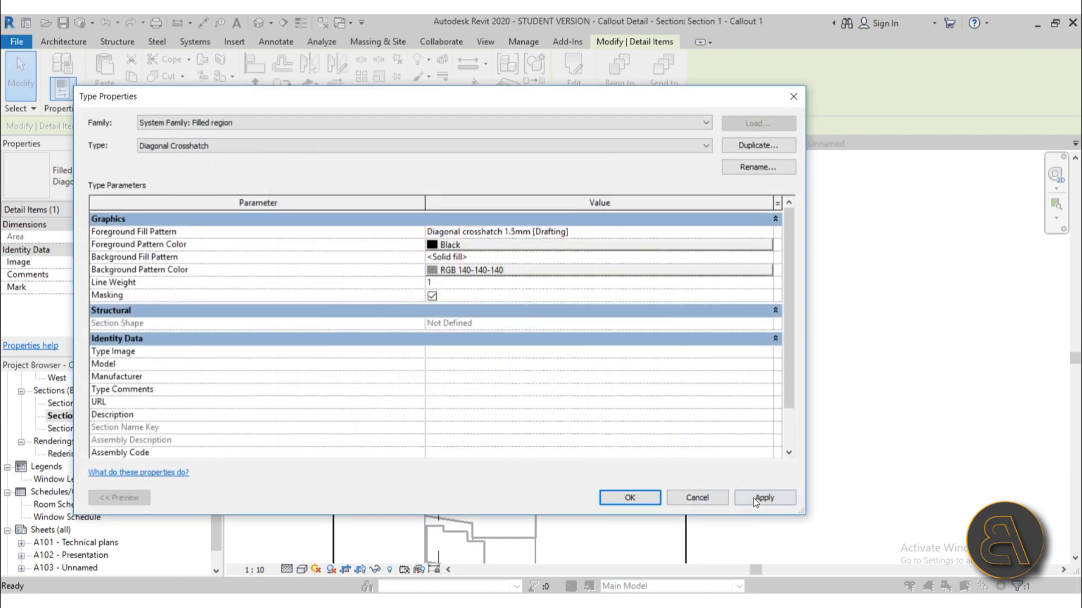
left_click(623, 498)
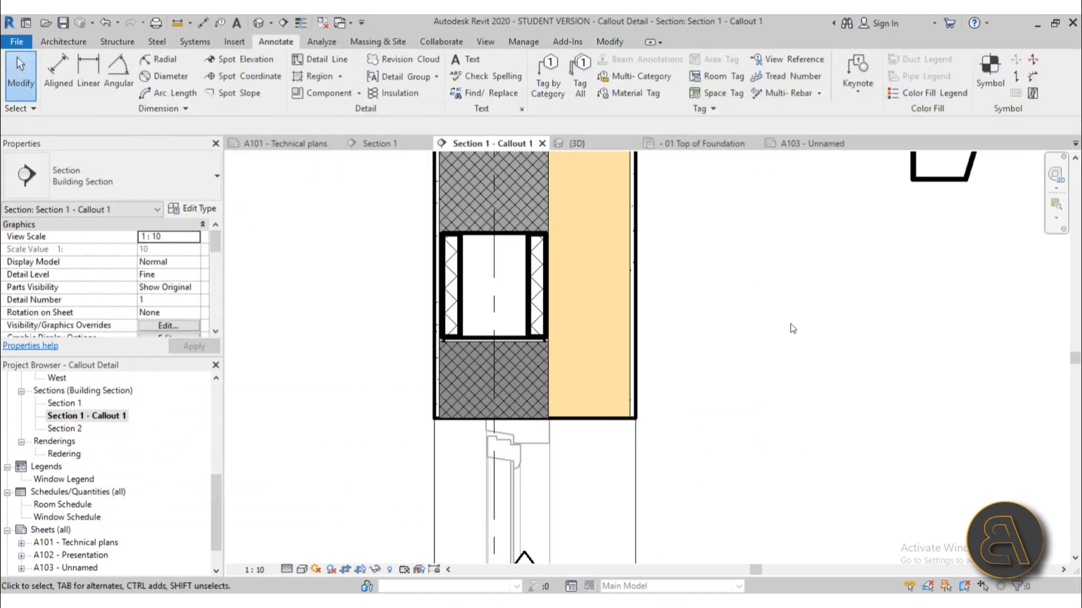
Step: Examine the hatched filled region above the window head and compare it with the concrete beam above the block
middle_click_drag(791, 329, 769, 335)
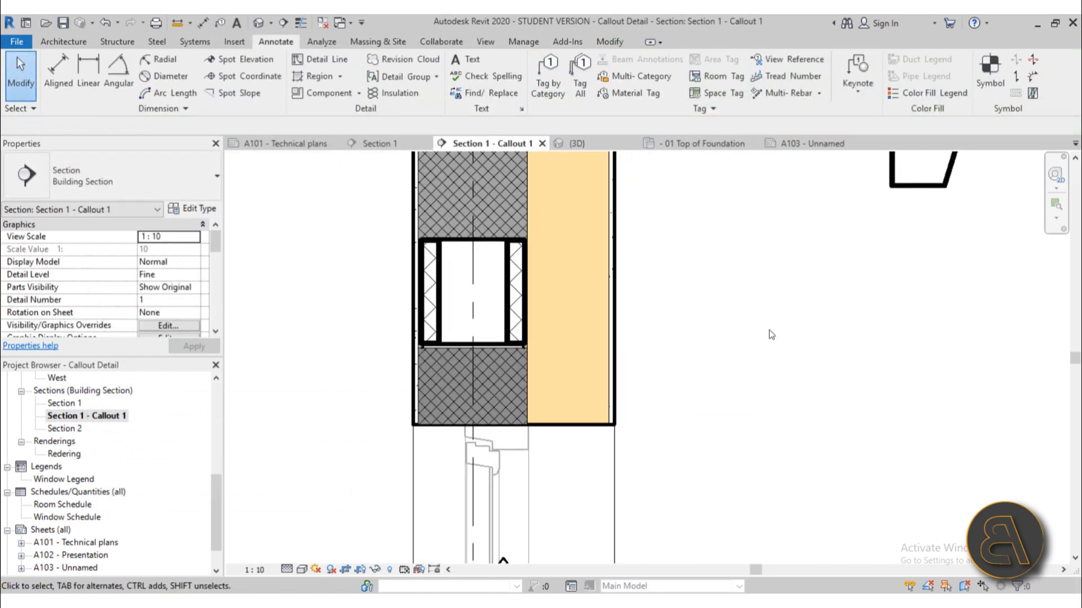
scroll(767, 334, "down", 4)
middle_click_drag(766, 334, 692, 279)
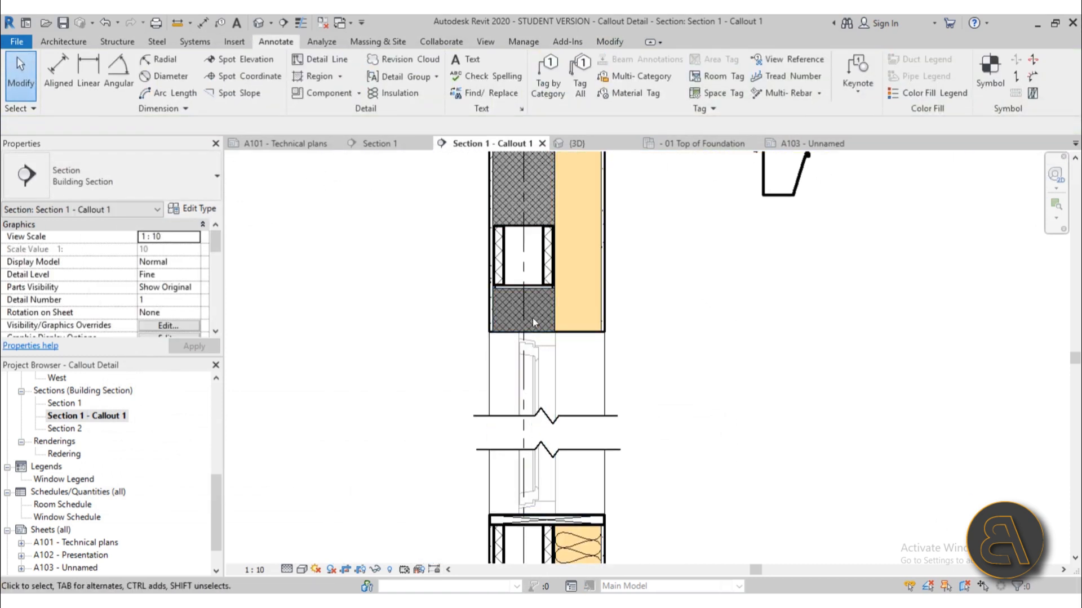
scroll(533, 308, "up", 2)
scroll(550, 344, "up", 2)
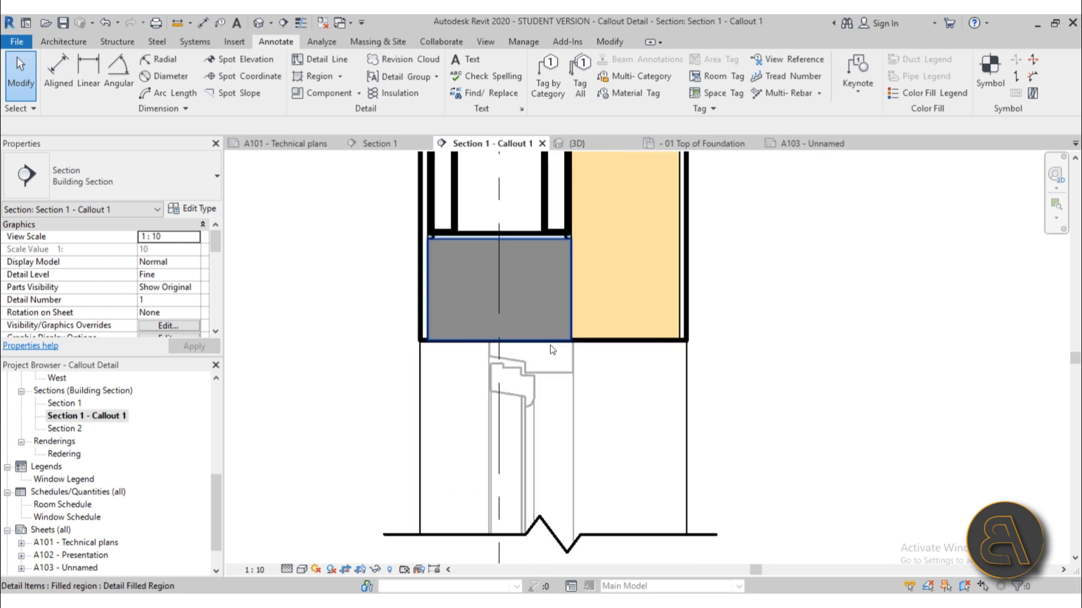
scroll(565, 330, "down", 3)
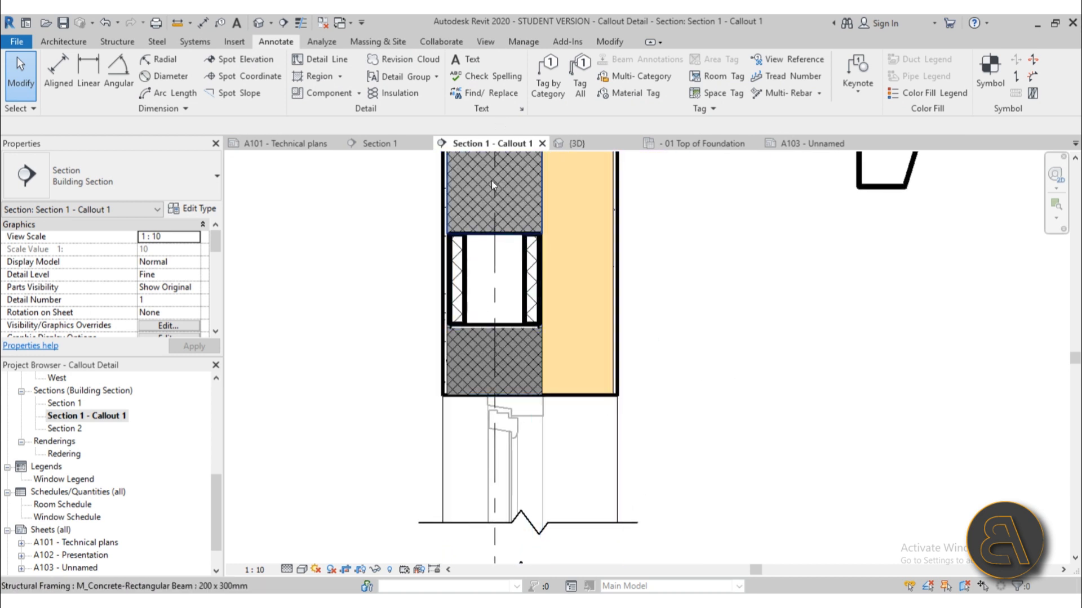
mouse_move(491, 180)
middle_mouse_down()
mouse_move(500, 268)
mouse_move(507, 122)
middle_mouse_up()
scroll(614, 336, "down", 2)
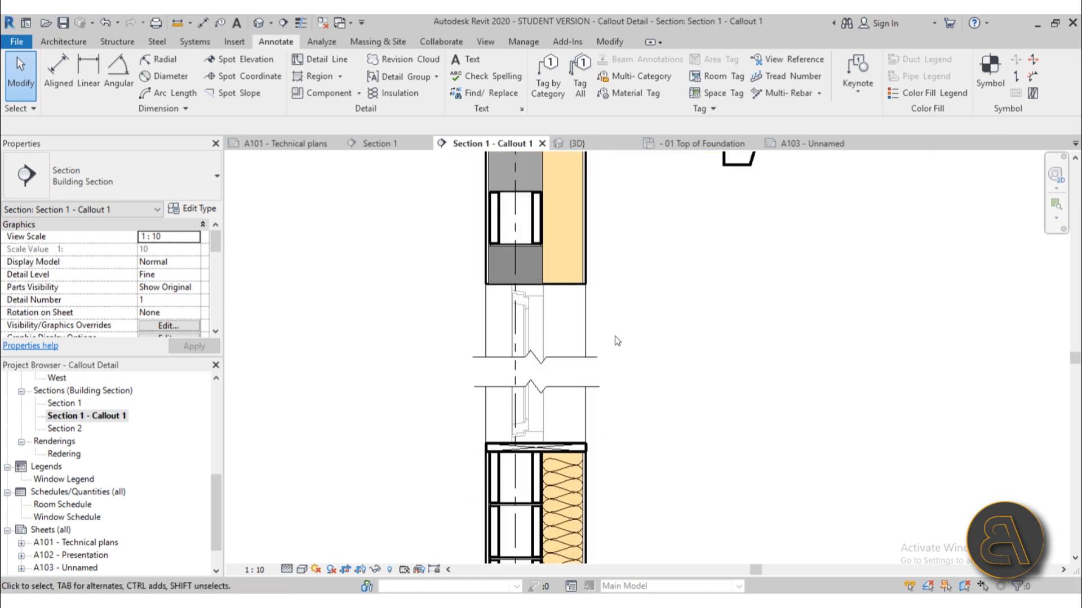
Step: Examine how the window's head and sill are shown around the break lines, down to the wall base at floor level
mouse_move(624, 363)
middle_mouse_down()
mouse_move(614, 323)
mouse_move(594, 374)
middle_mouse_up()
scroll(593, 374, "down", 2)
middle_click_drag(596, 362, 578, 340)
middle_click_drag(540, 448, 539, 433)
scroll(538, 434, "up", 2)
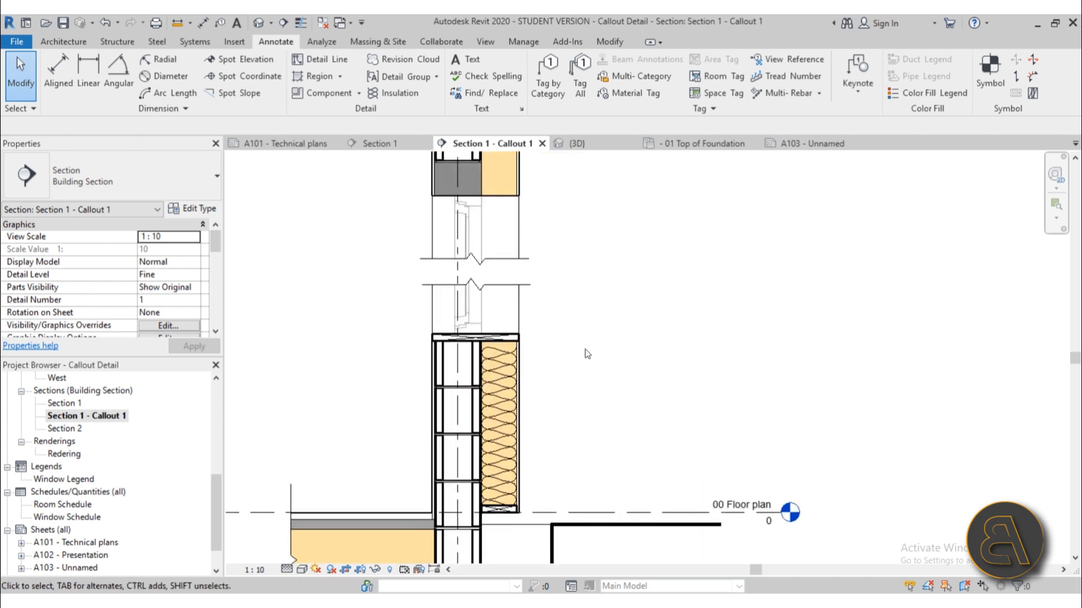
middle_click_drag(591, 316, 591, 326)
scroll(464, 218, "up", 3)
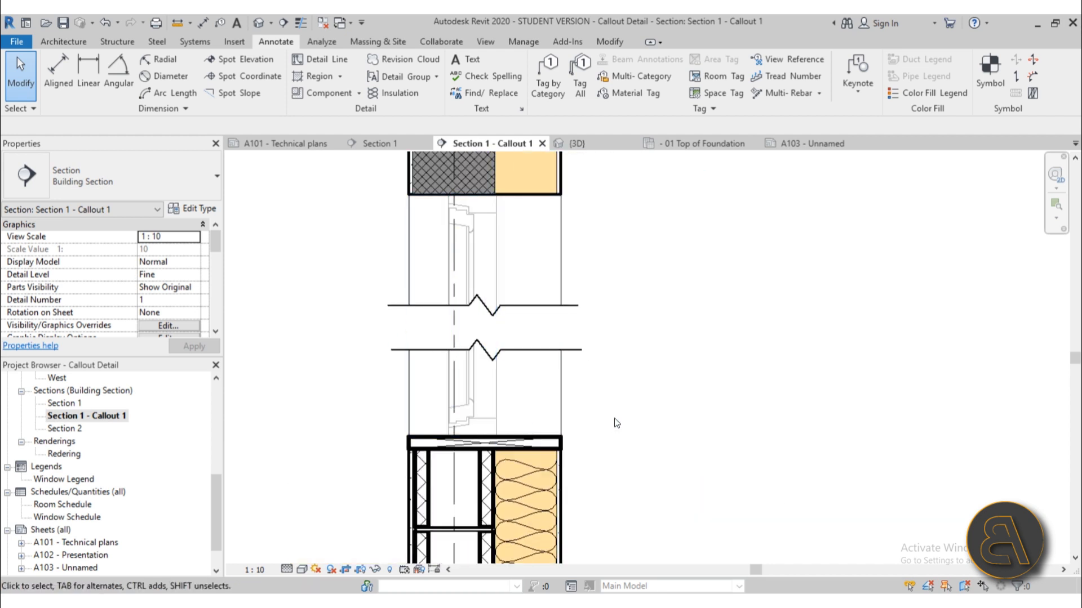
scroll(480, 423, "up", 2)
left_click(480, 417)
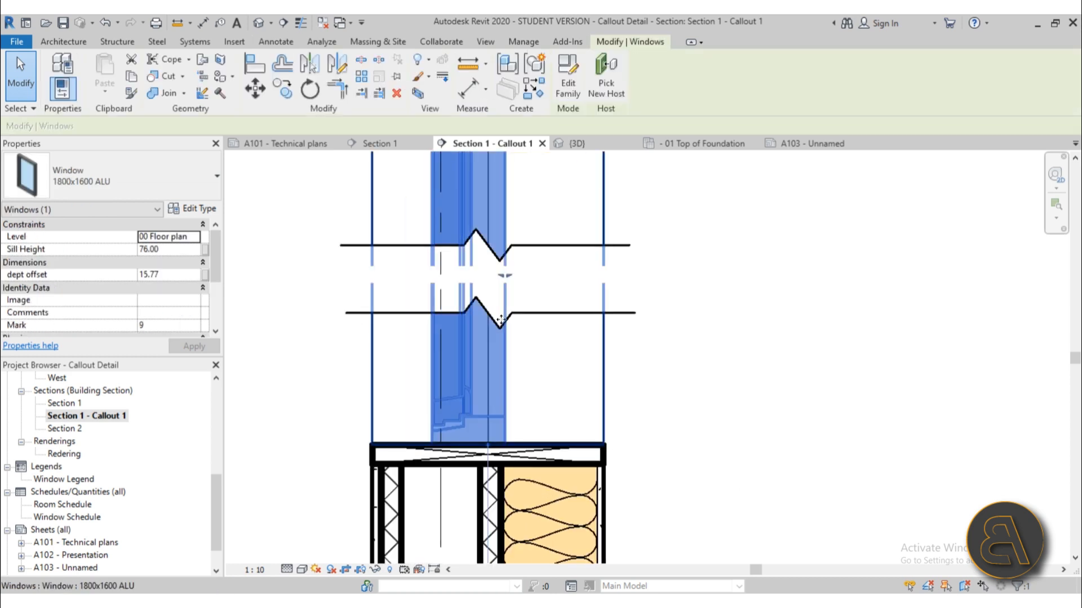
left_click(759, 376)
scroll(692, 344, "down", 1)
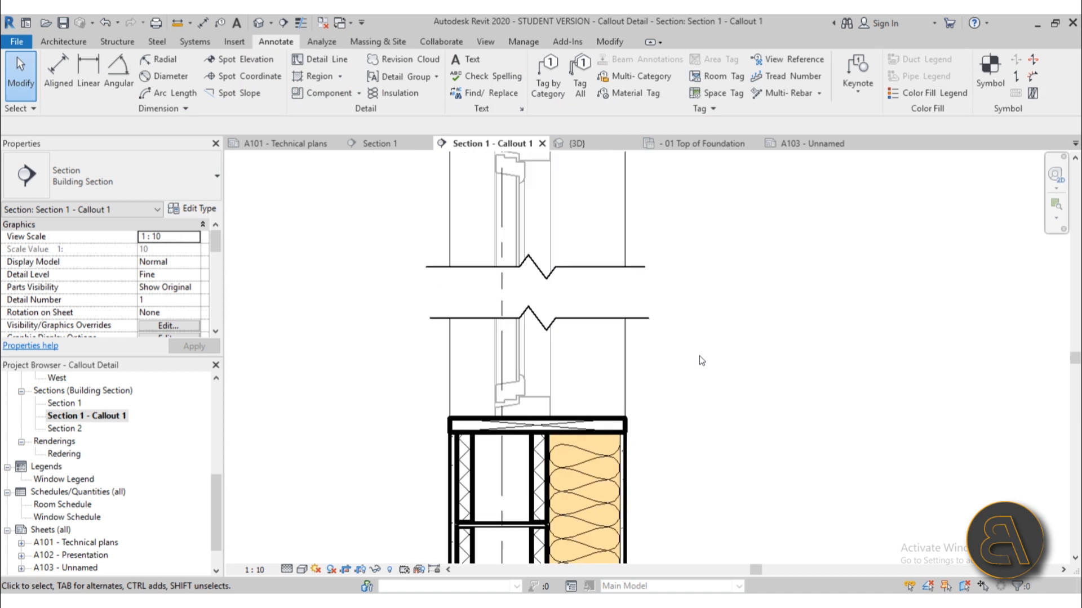
middle_click_drag(700, 356, 691, 341)
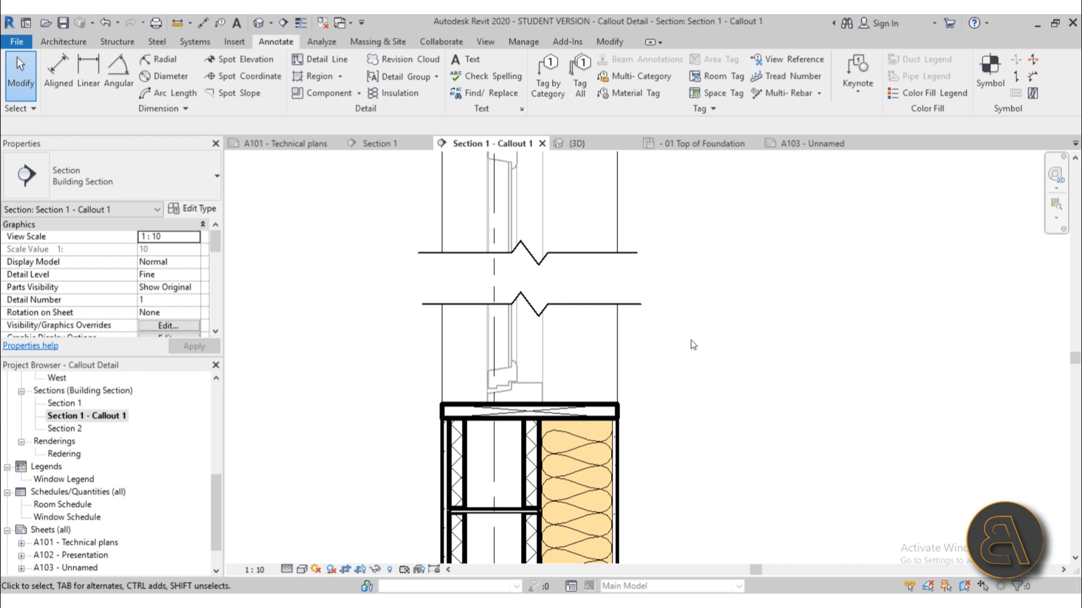
scroll(319, 284, "down", 5)
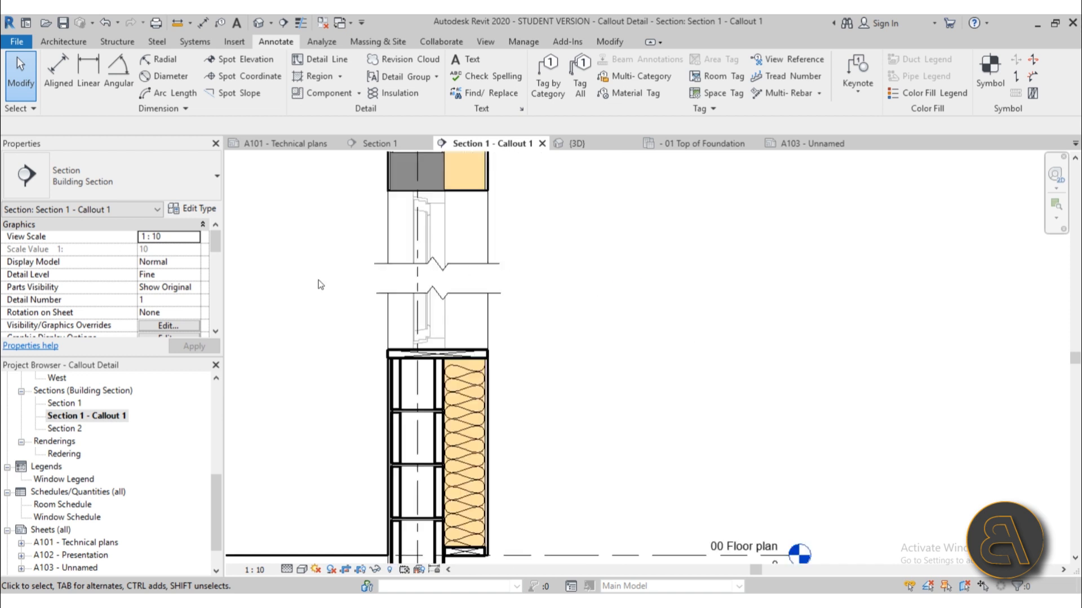
middle_click_drag(595, 393, 667, 359)
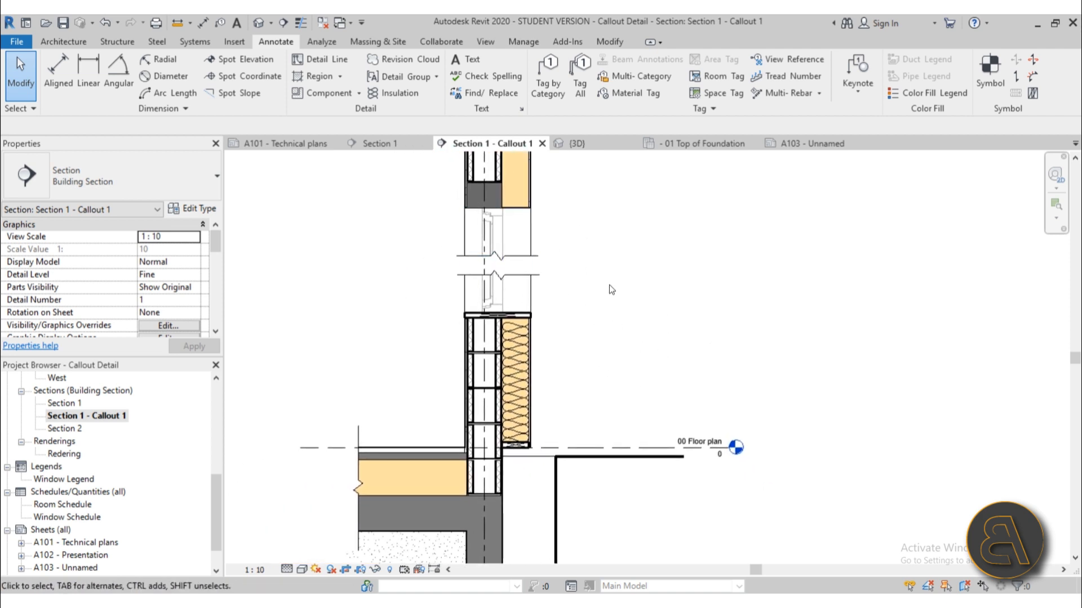
Step: Start loading a detail component family and browse to the 08520-Aluminum Windows folder under Div 08-Doors and Windows, 08500-Windows
left_click(332, 97)
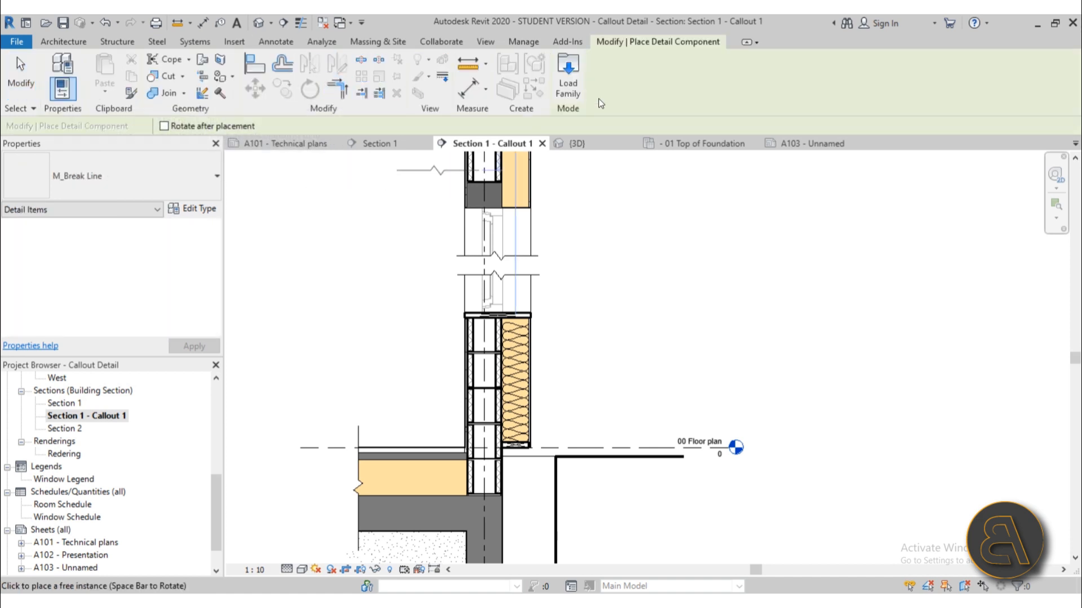
left_click(577, 94)
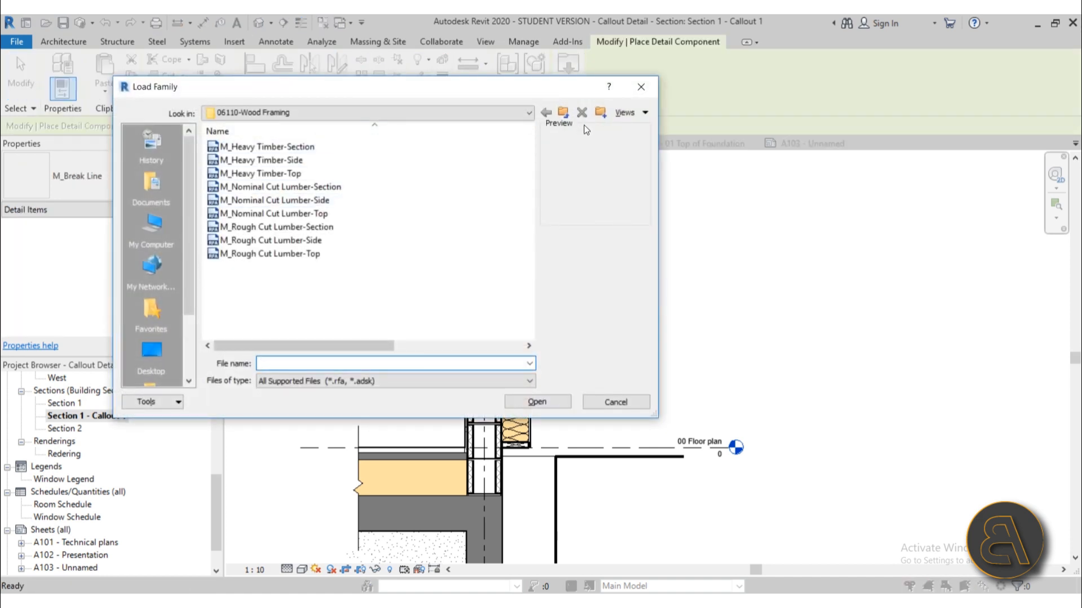
left_click(563, 112)
left_click(563, 112)
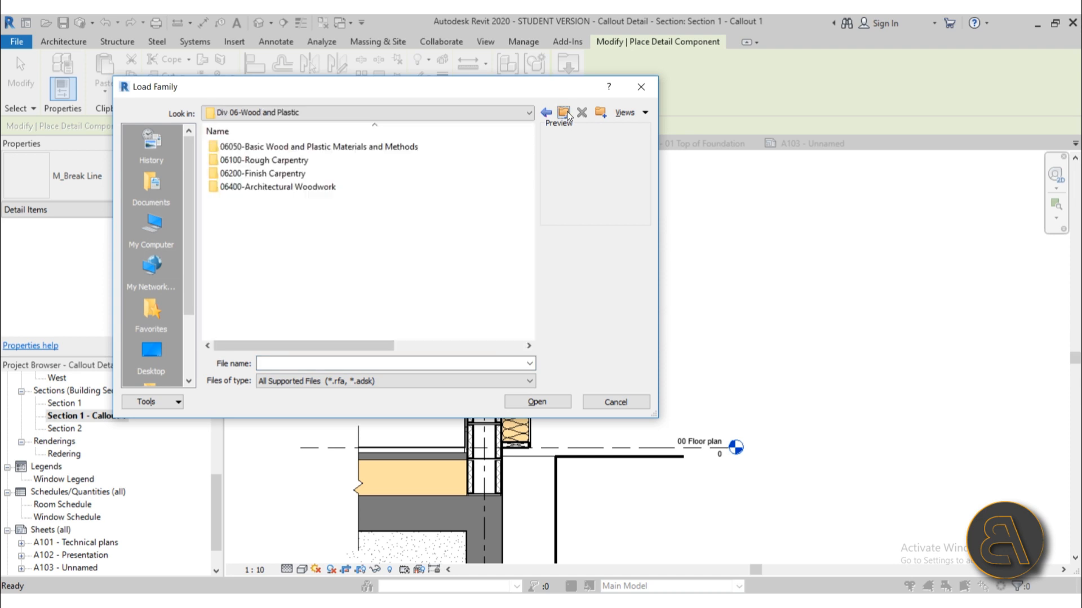
left_click(563, 112)
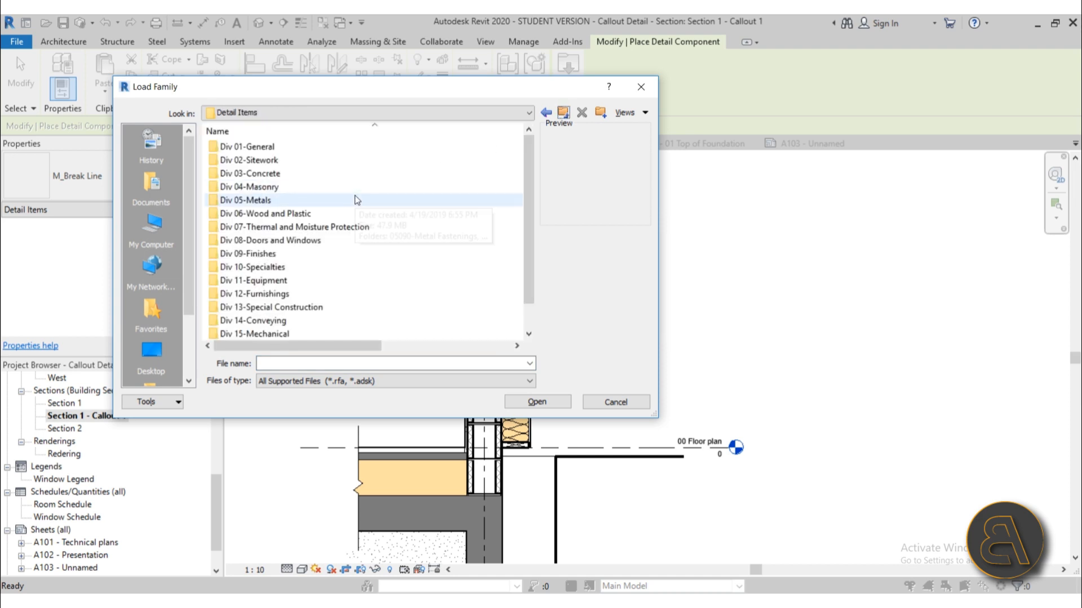
scroll(355, 200, "down", 1)
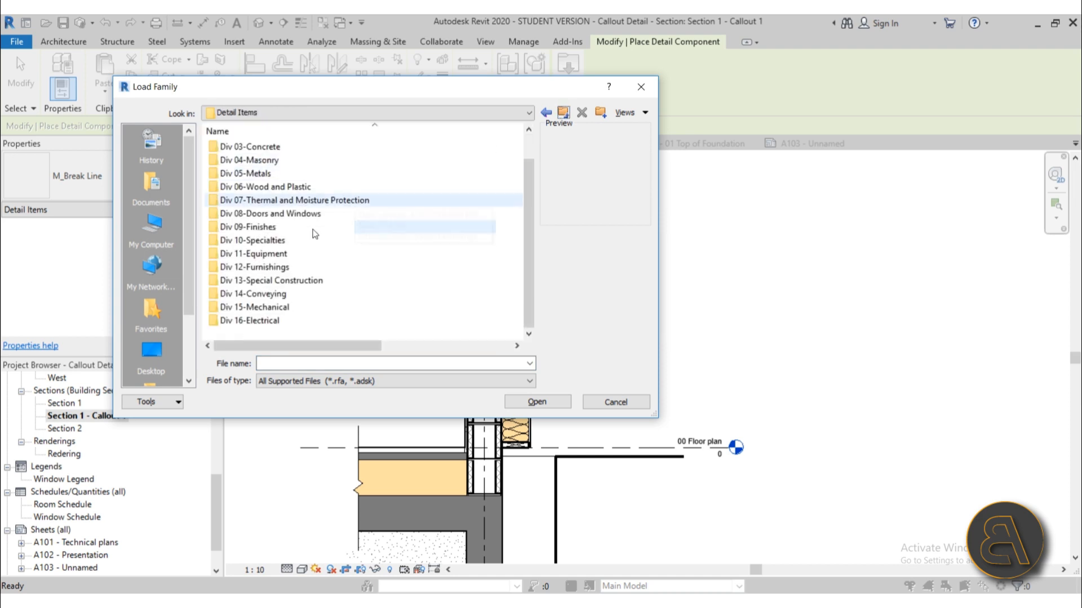
double_click(272, 215)
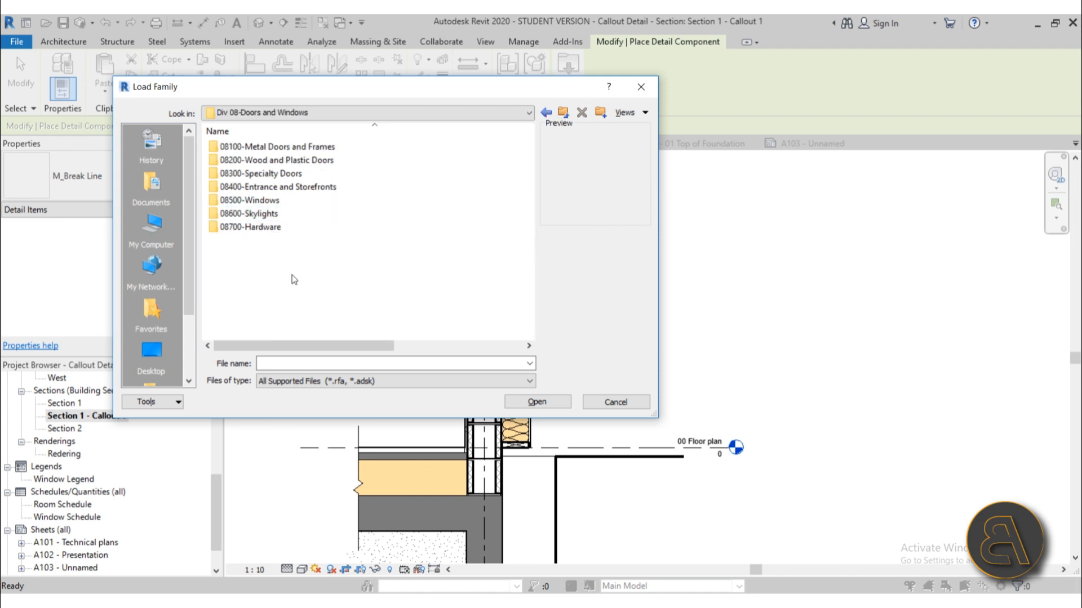
double_click(270, 201)
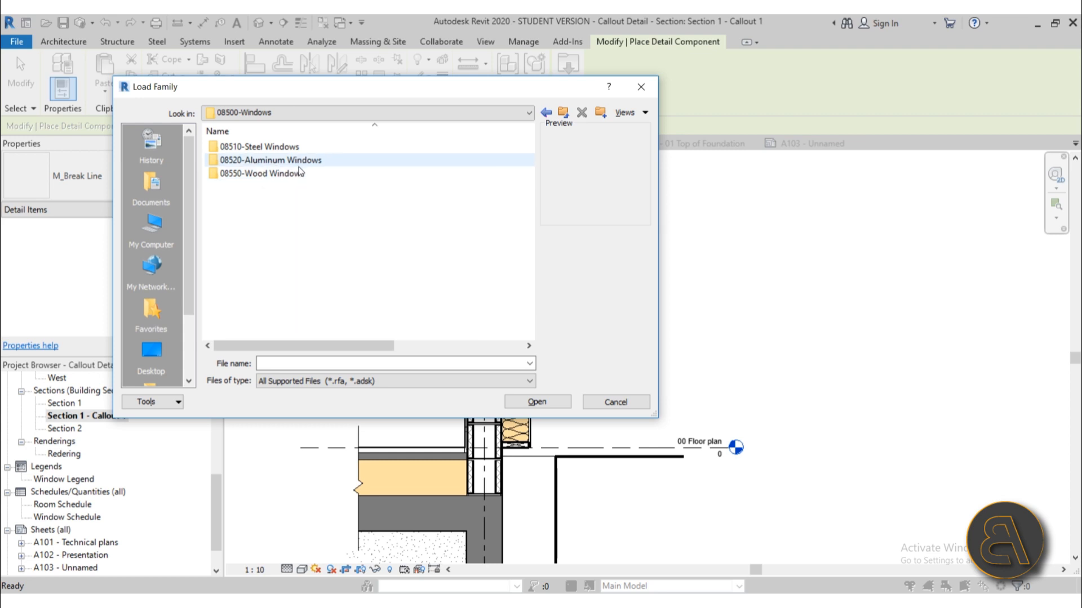
double_click(285, 163)
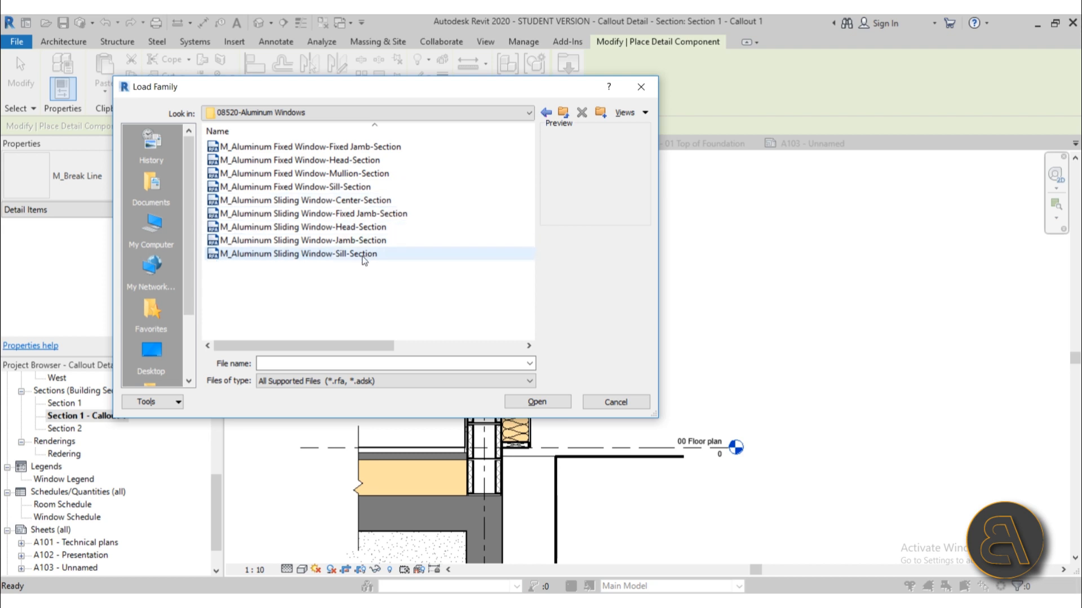
Step: Preview the aluminum fixed and sliding window section families to compare their jamb, head, mullion and sill profiles
left_click(351, 147)
key("Down")
key("Down")
key("Down")
key("Down")
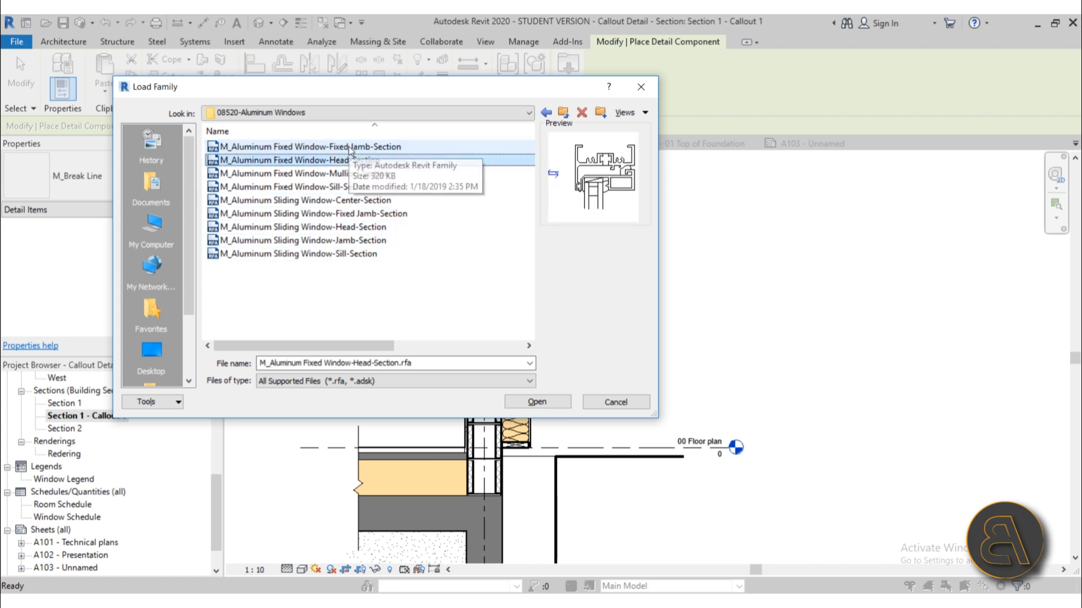
key("Down")
key("Down")
key("Down")
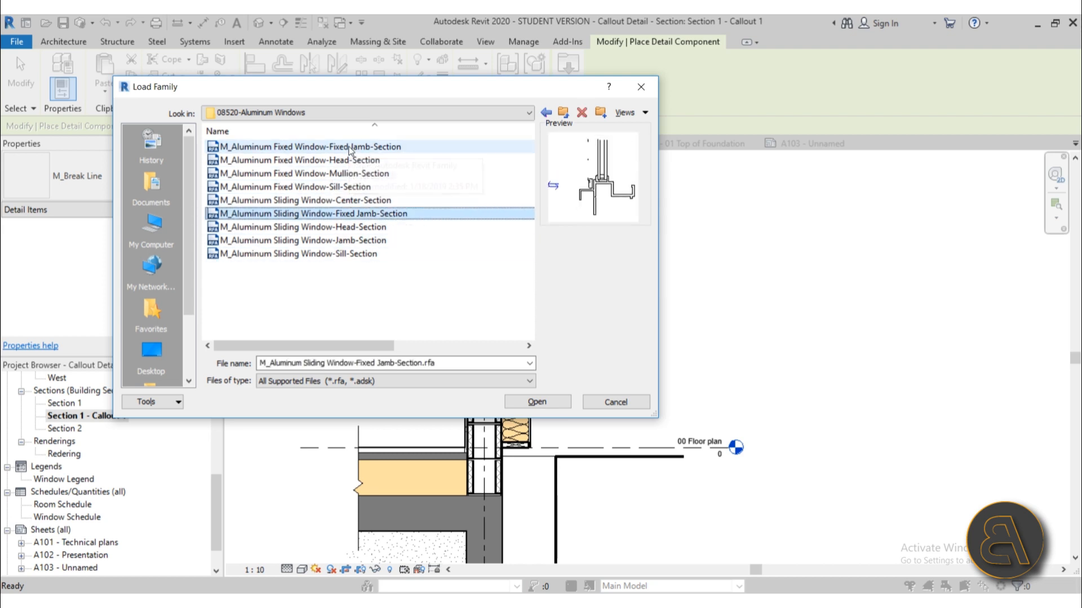
key("Down")
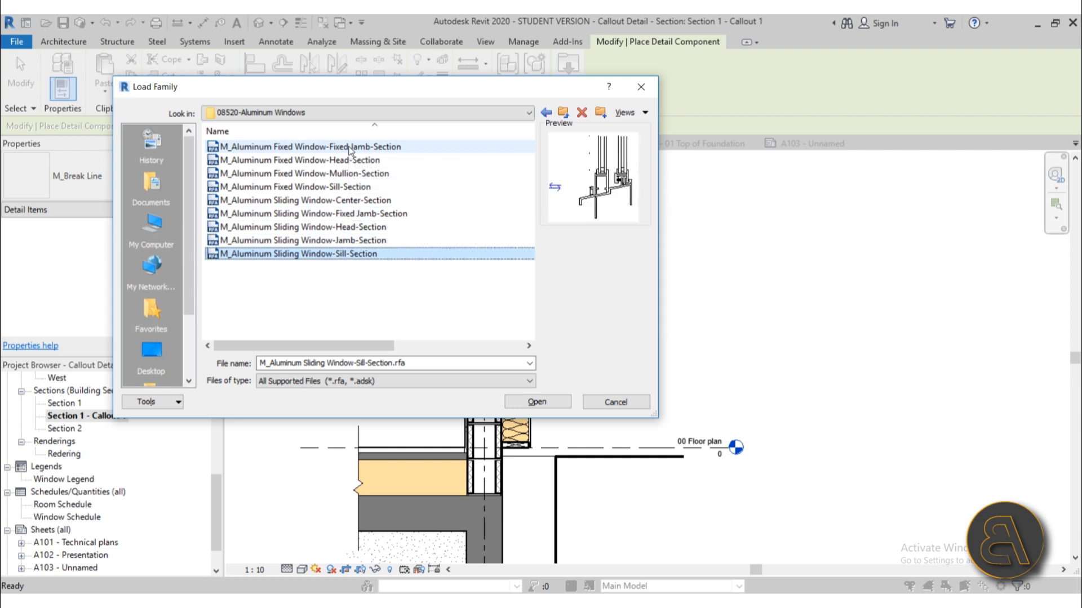
key("Up")
key("Up")
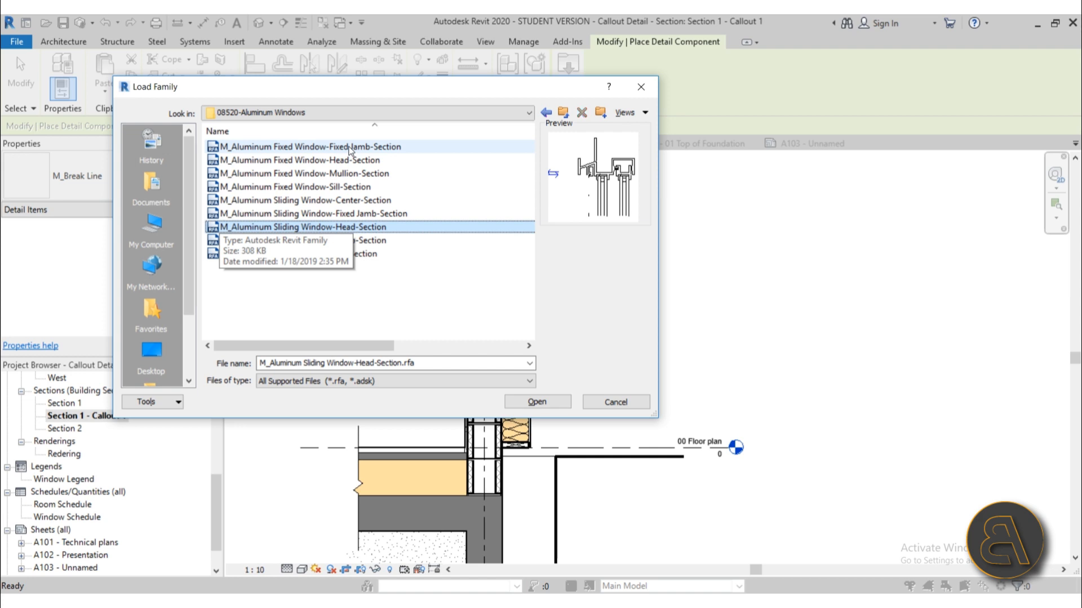
key("Up")
key("Up")
key("Up")
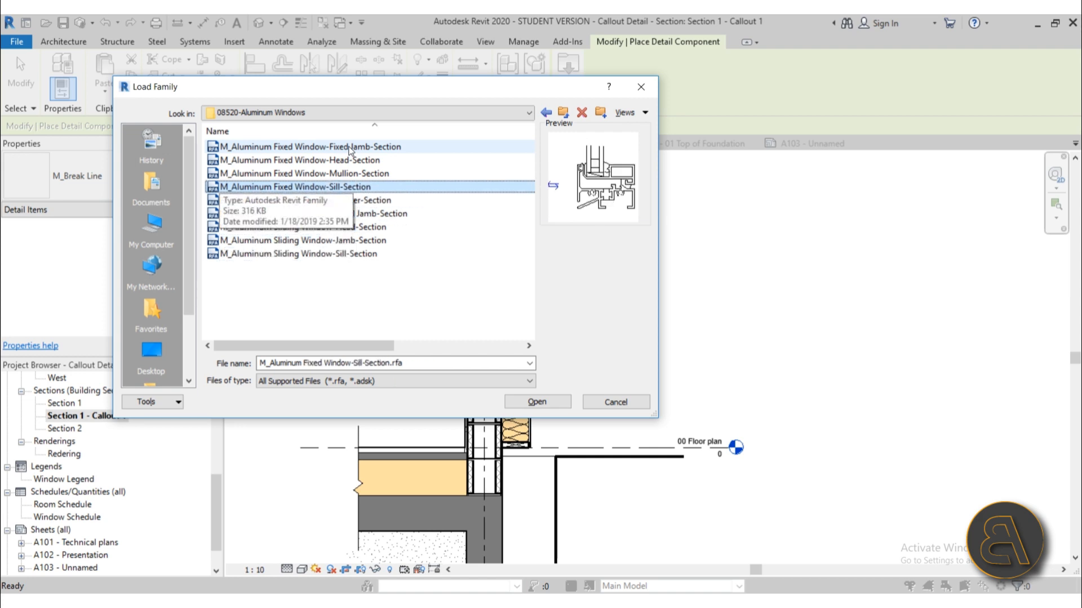
key("Down")
key("Up")
key("Up")
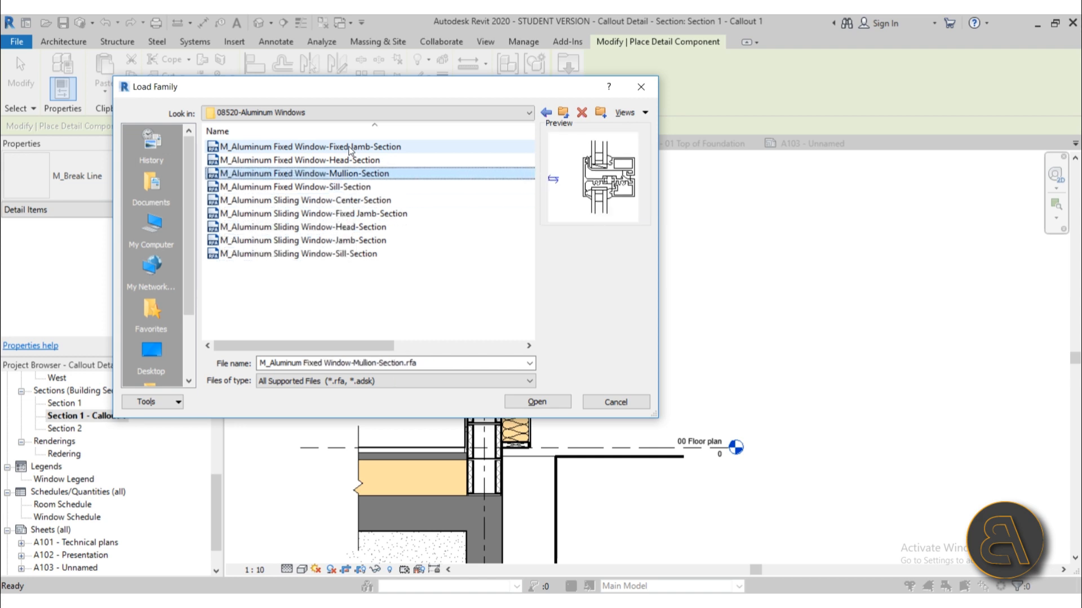
key("Down")
key("Up")
key("Up")
key("Up")
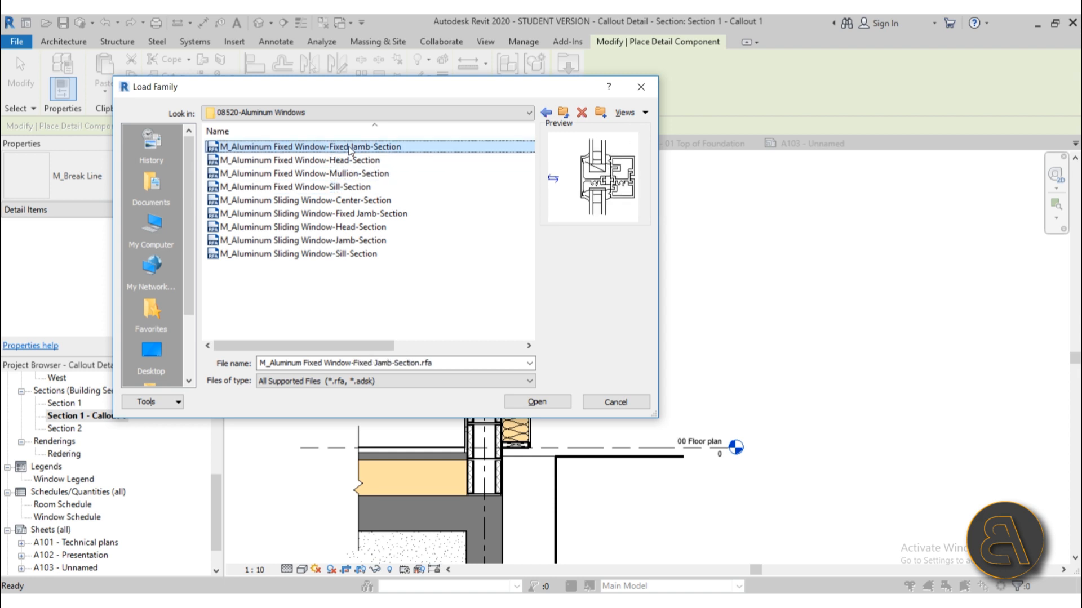
key("Down")
key("Down")
left_click(349, 147)
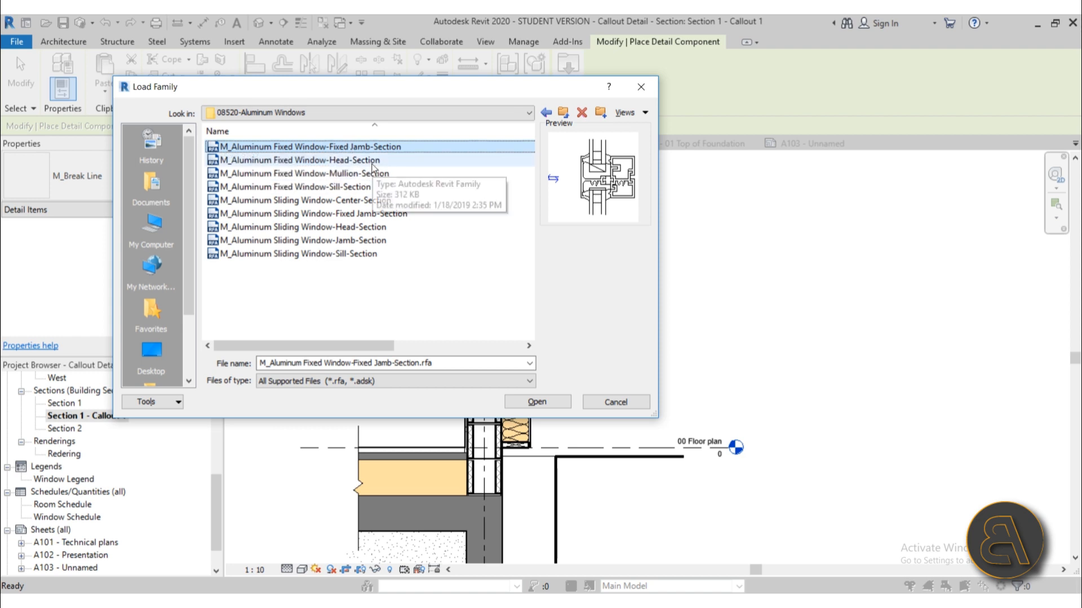
Step: Load the M_Aluminum Fixed Window-Sill-Section family and place one instance on top of the wall at the window's sill
left_click(369, 160)
left_click(376, 187)
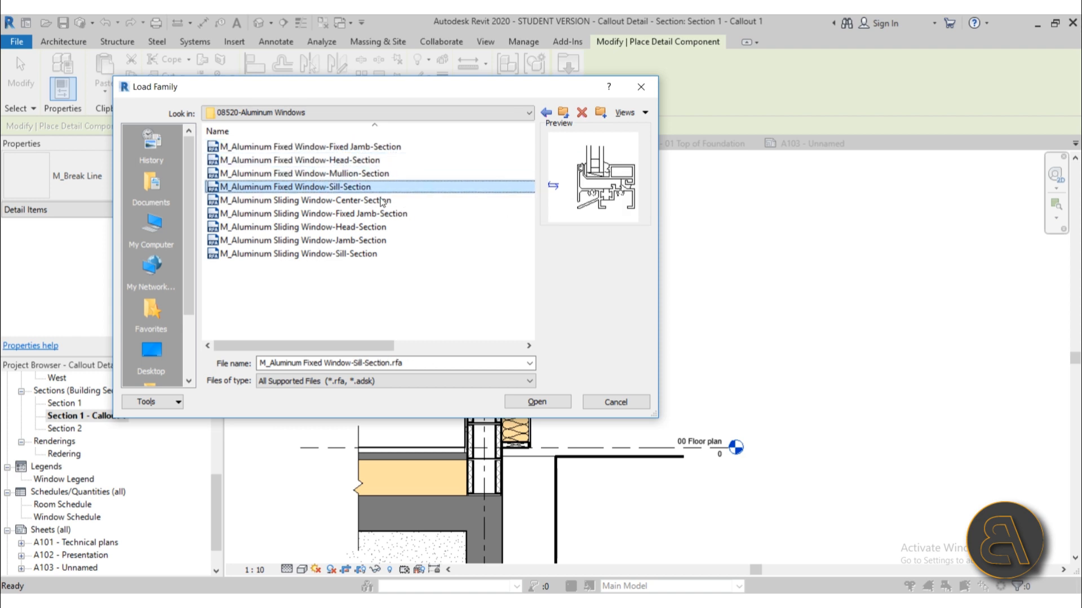
left_click(537, 401)
scroll(507, 293, "up", 2)
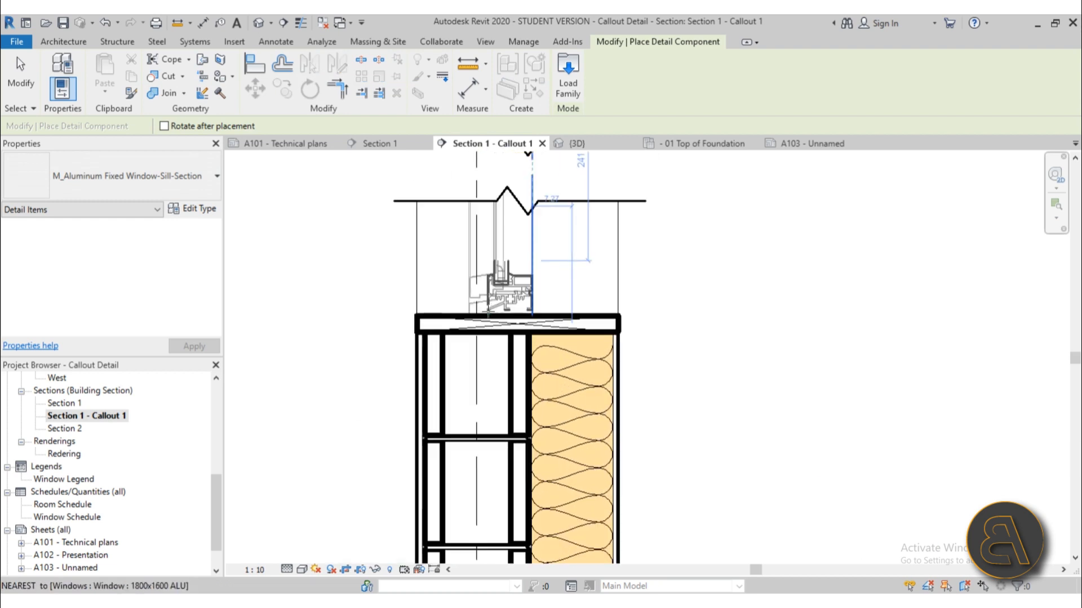
scroll(487, 311, "up", 3)
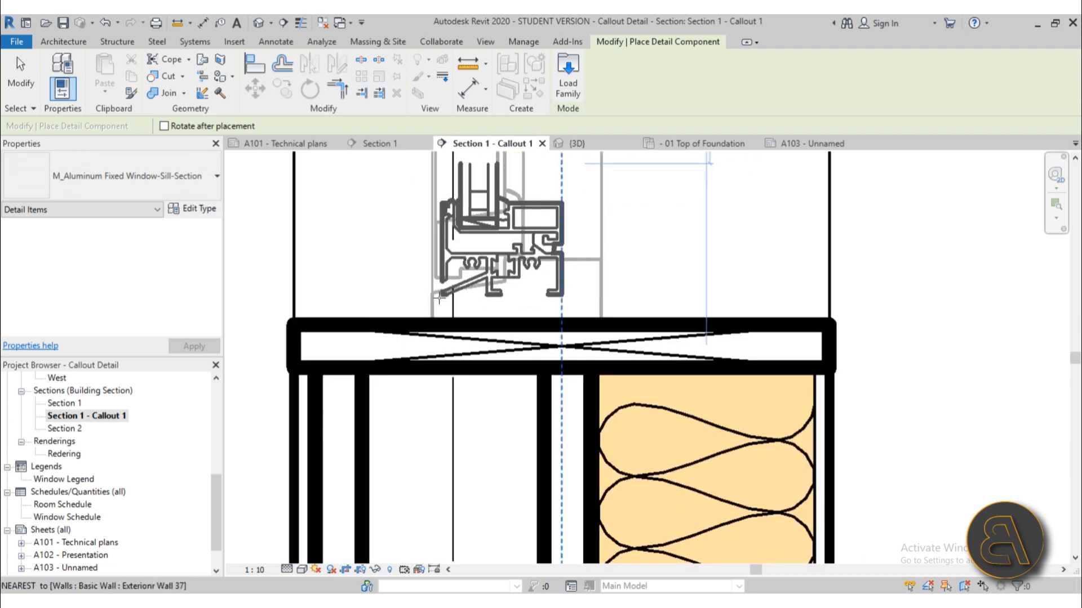
left_click(483, 317)
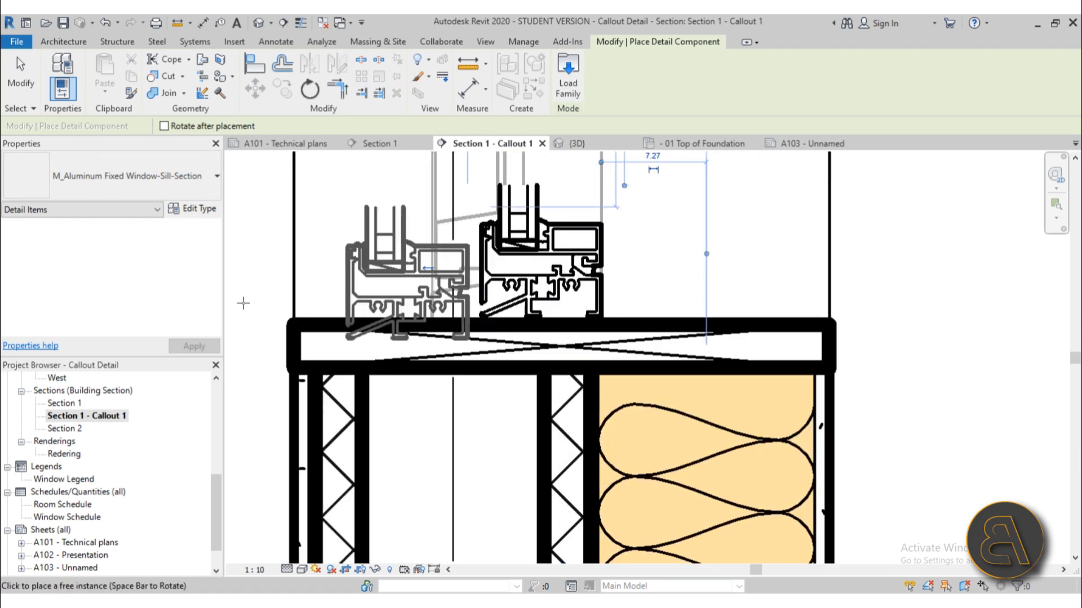
key("Escape")
key("Escape")
Step: Examine the placed sill component's profile, its fit on the wall top, and its properties
left_click(595, 270)
scroll(597, 301, "down", 2)
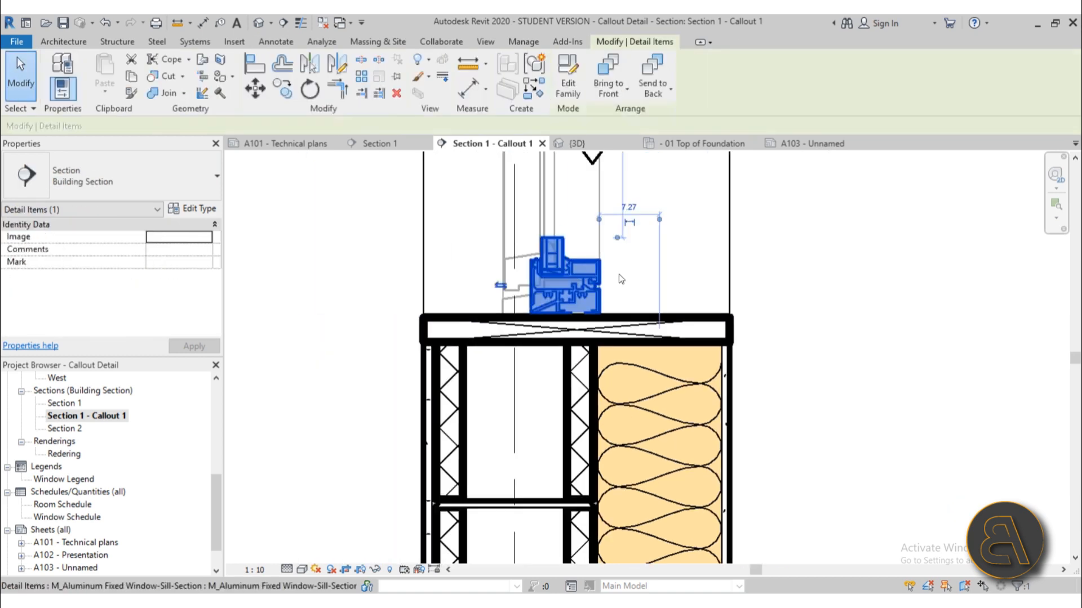
scroll(620, 243, "up", 3)
left_click(862, 303)
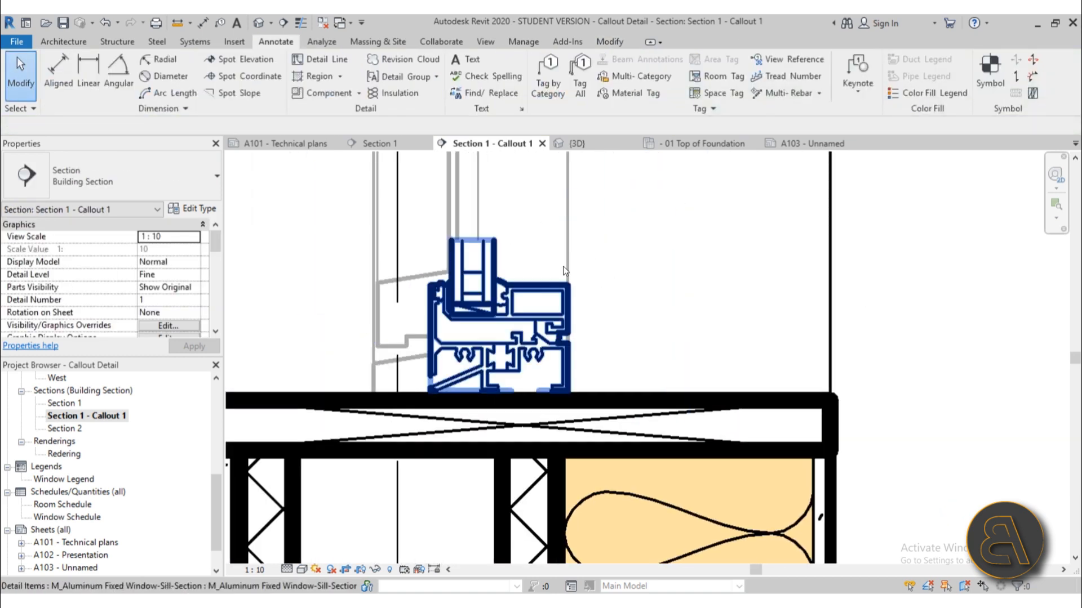
scroll(524, 363, "up", 3)
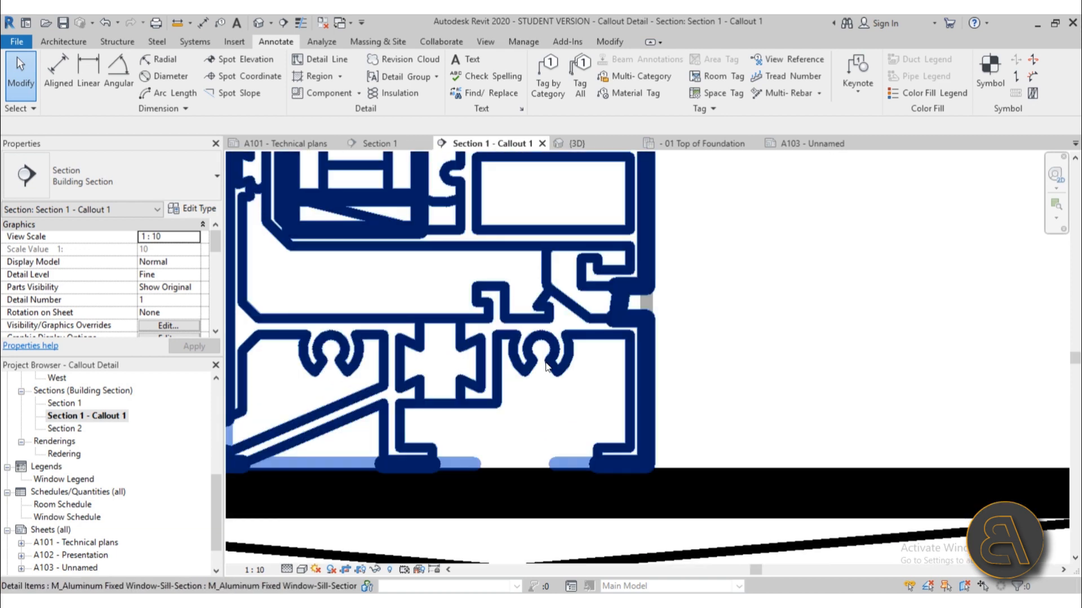
left_click(546, 369)
scroll(600, 337, "down", 3)
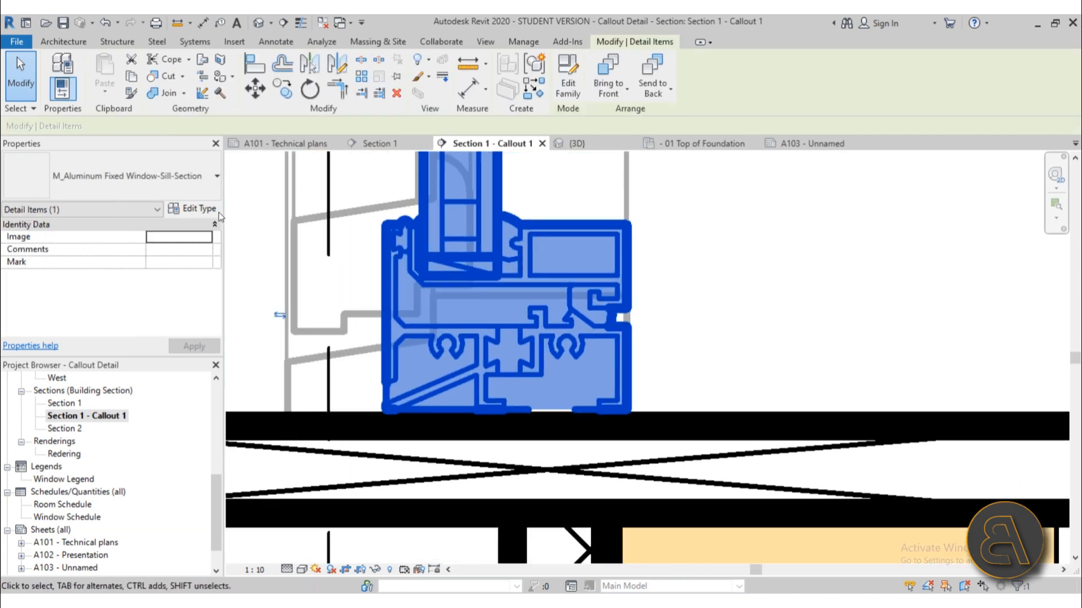
left_click(179, 189)
left_click(152, 180)
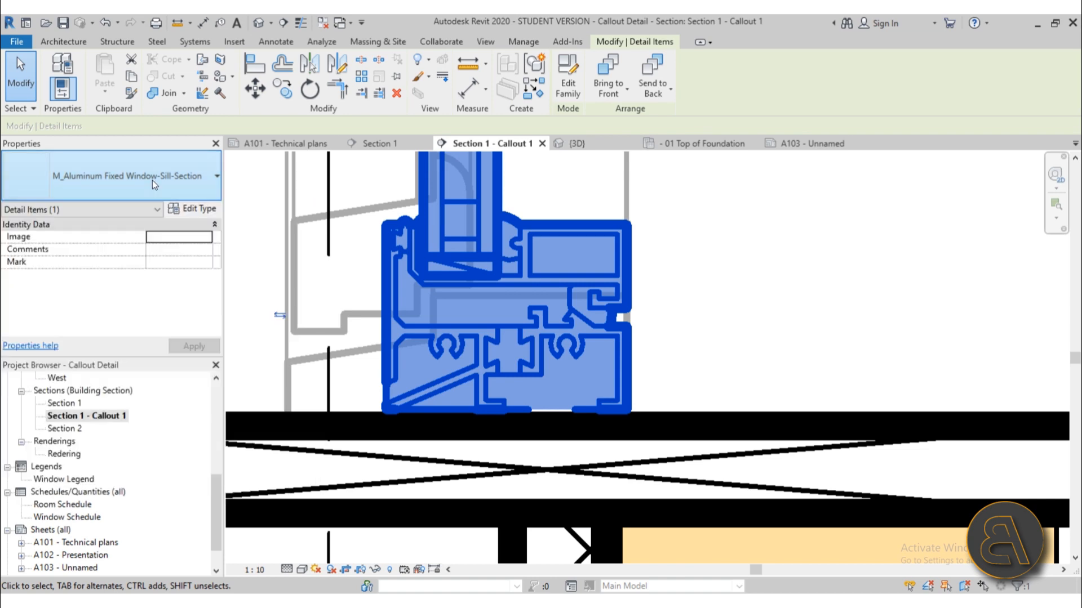
Step: Open the sill-section family for editing and stretch the glazing part of its masking region upward
scroll(521, 195, "down", 2)
left_click(568, 76)
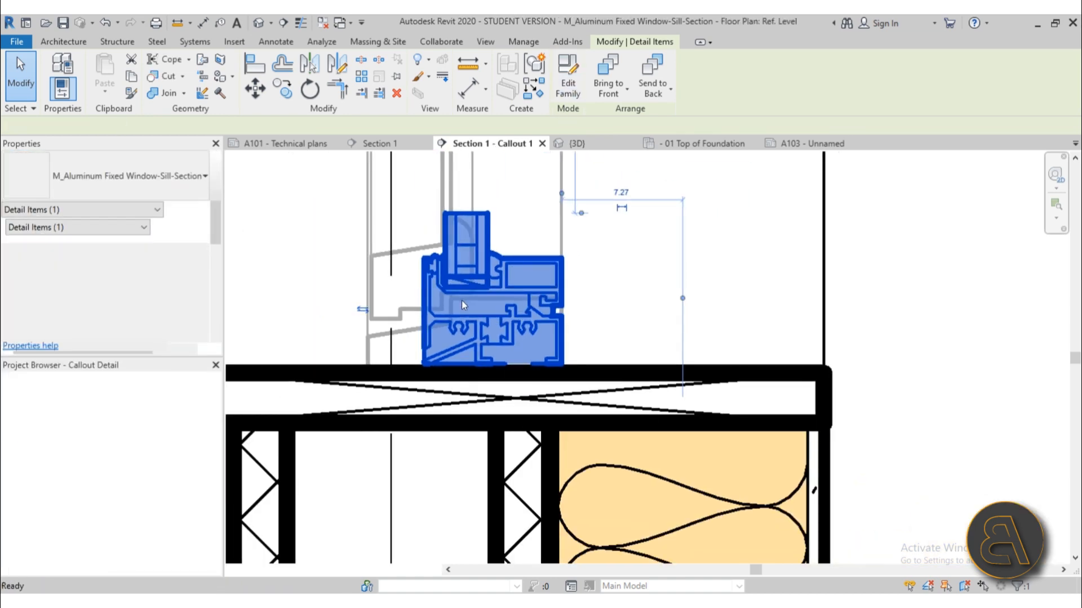
scroll(490, 338, "down", 4)
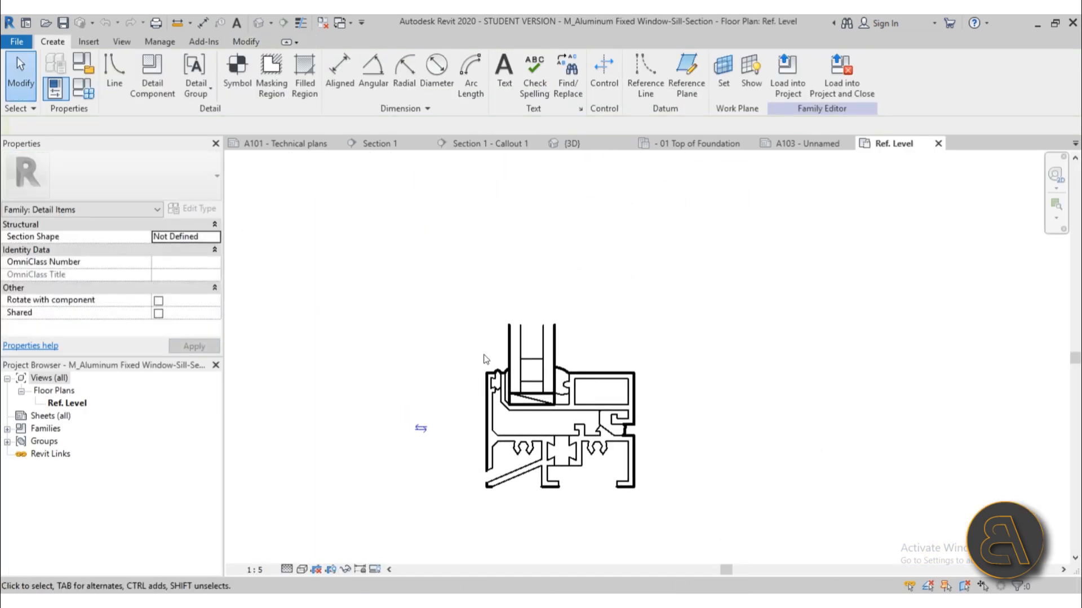
left_click(533, 331)
left_click_drag(533, 327, 533, 234)
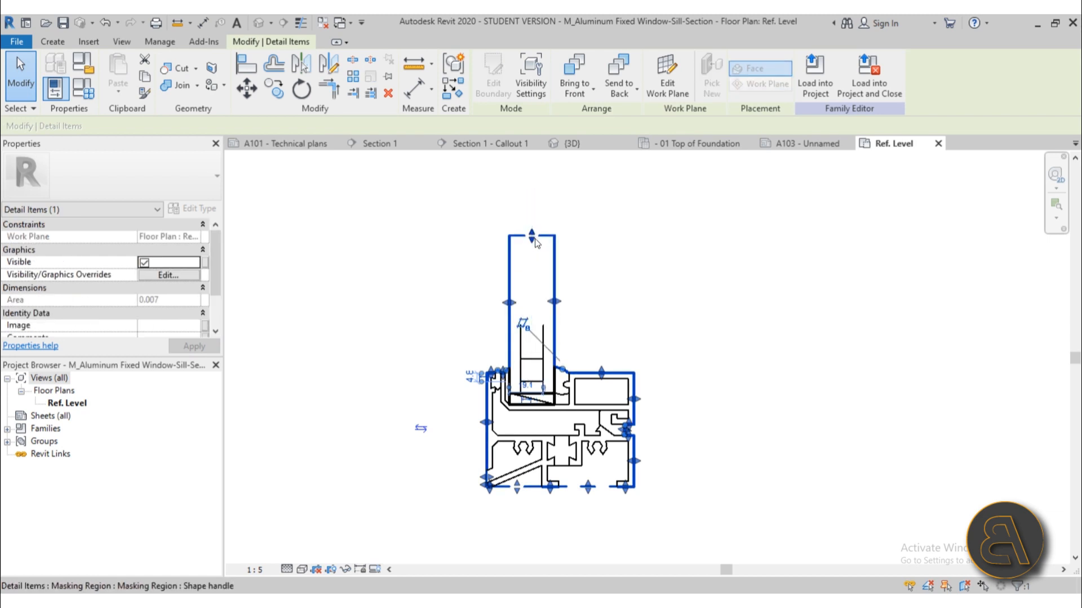
key("Escape")
Step: Extend the two inner glass lines up to the top edge of the masking region
left_click(544, 330)
left_click_drag(543, 325, 543, 235)
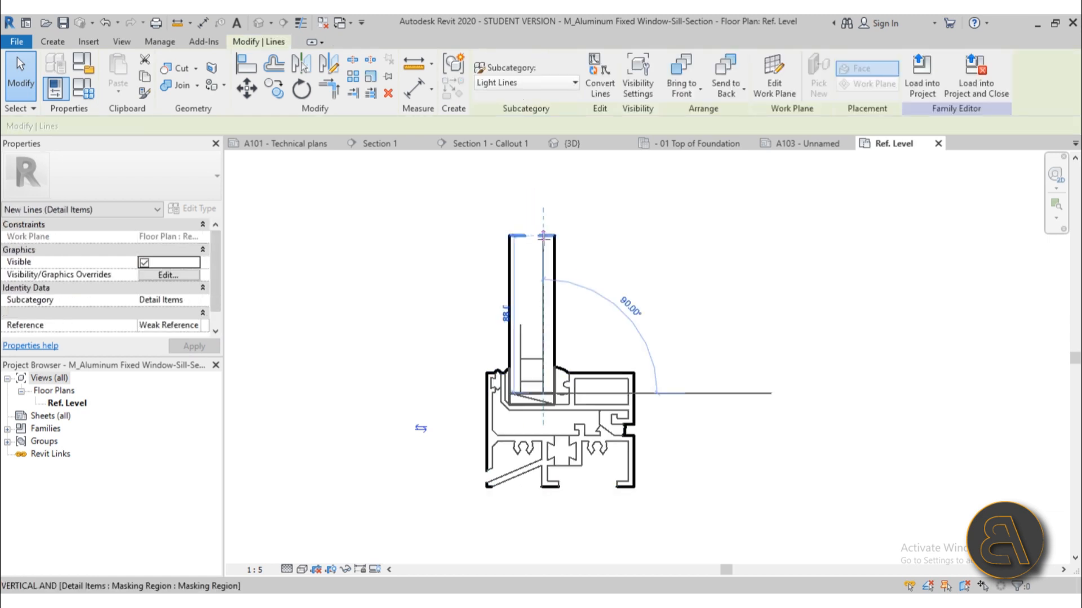
left_click(520, 333)
left_click_drag(520, 325, 520, 235)
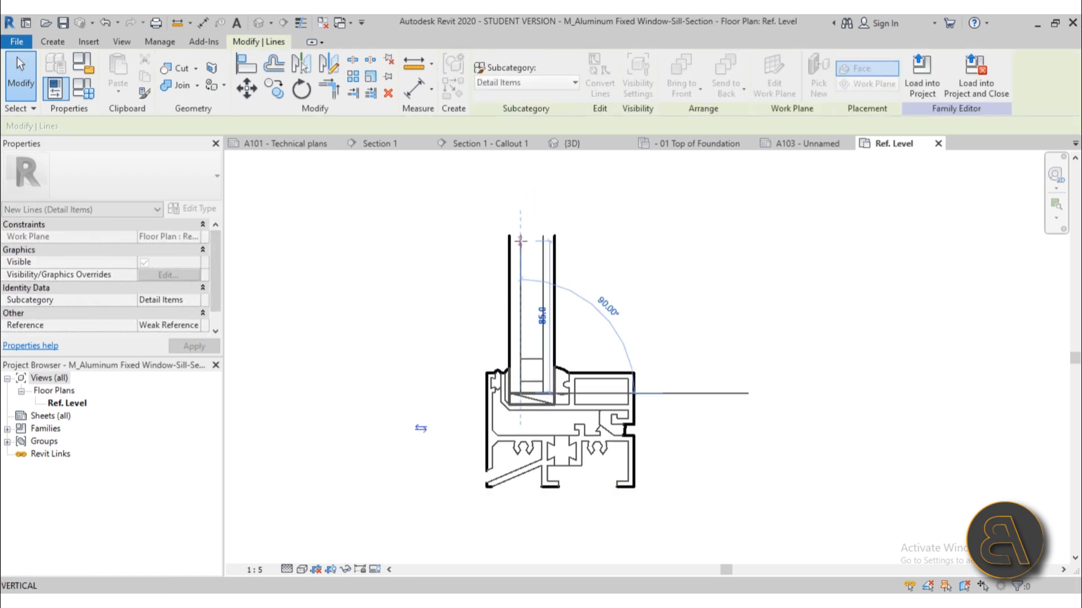
left_click(667, 243)
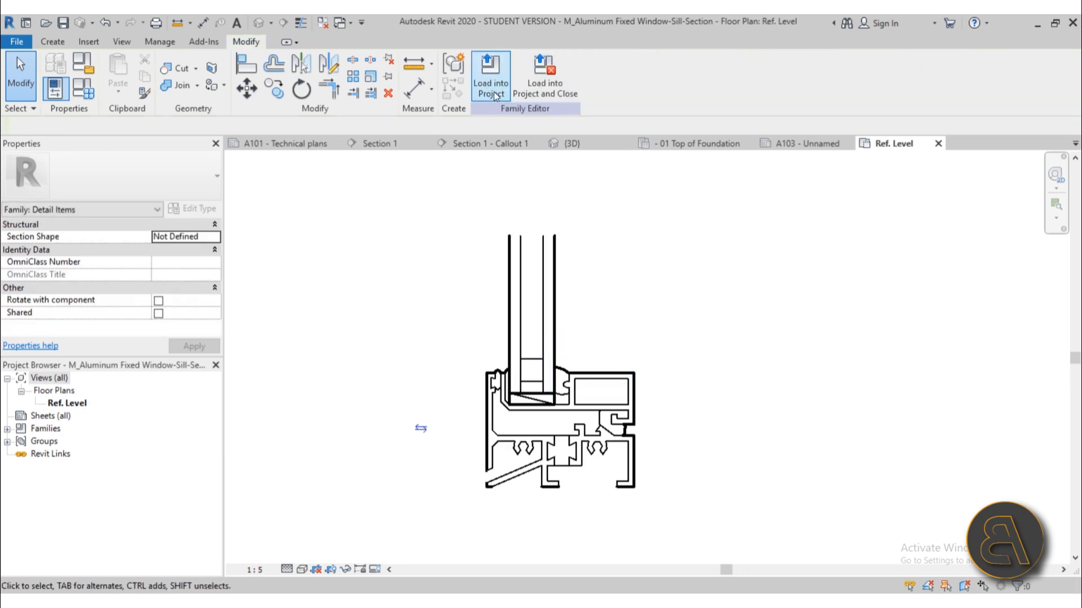
Step: Load the family into the project and close it without saving, overwriting the existing version and its parameter values
left_click(546, 90)
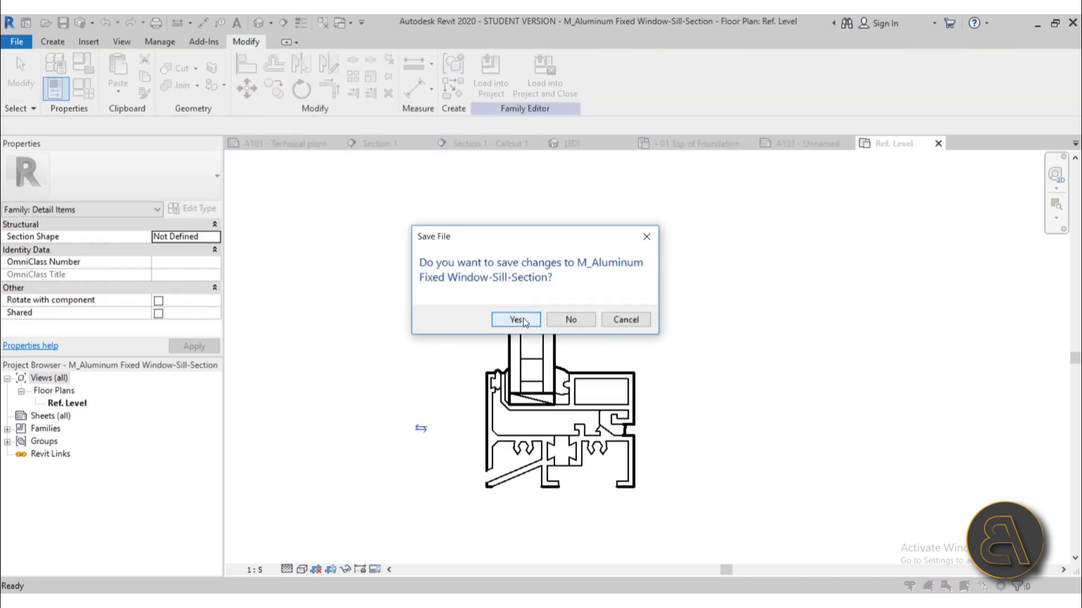
left_click(555, 320)
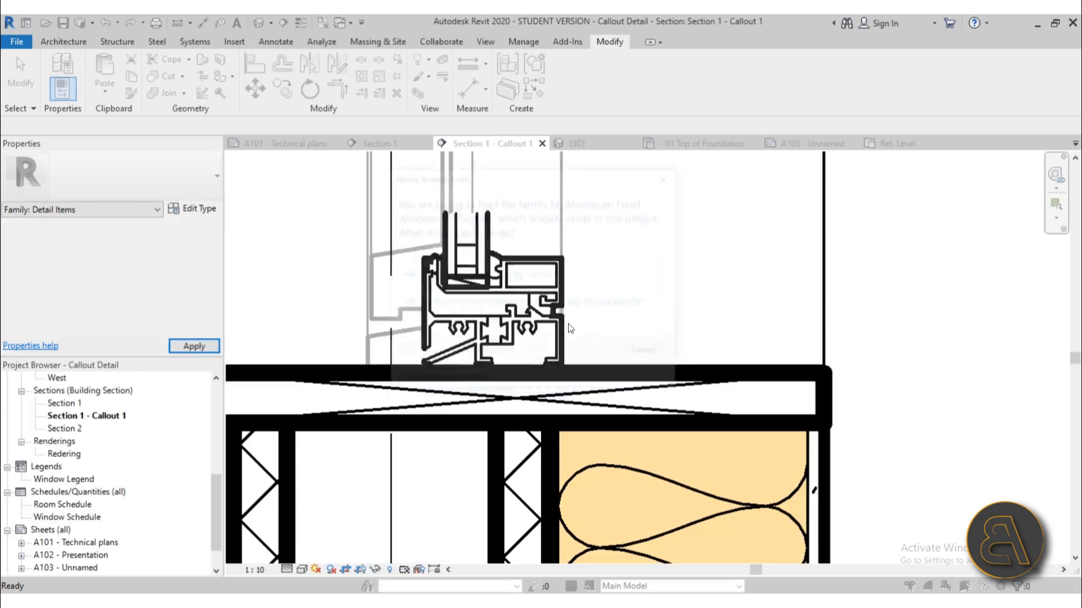
left_click(491, 301)
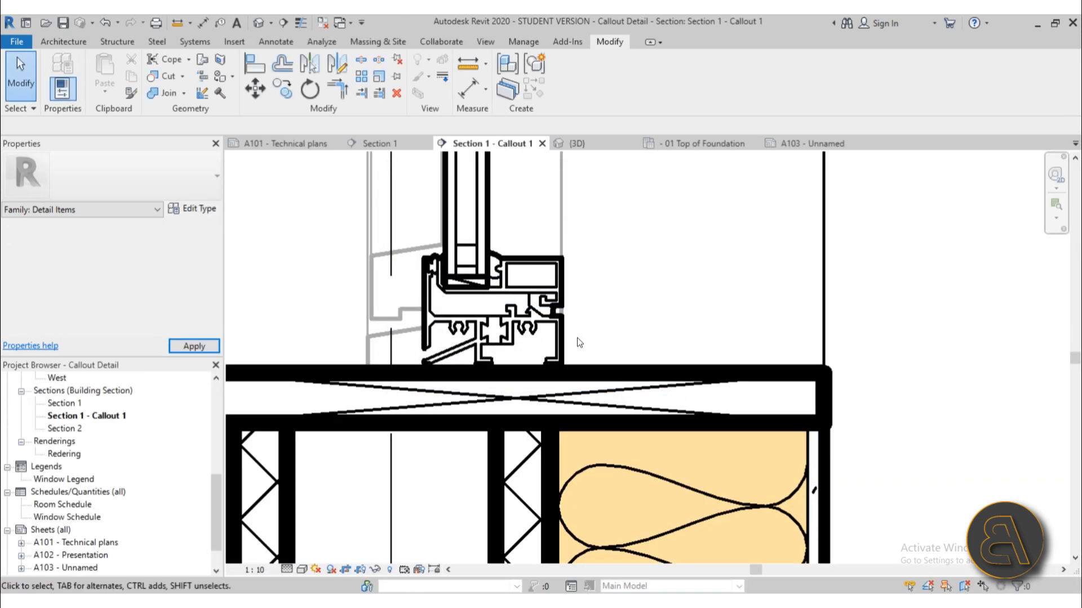
Step: Examine the reloaded sill component's glazing height and orientation against the window and the break line above
scroll(534, 338, "down", 2)
middle_click_drag(535, 333, 529, 407)
scroll(830, 377, "down", 1)
middle_click_drag(824, 375, 809, 353)
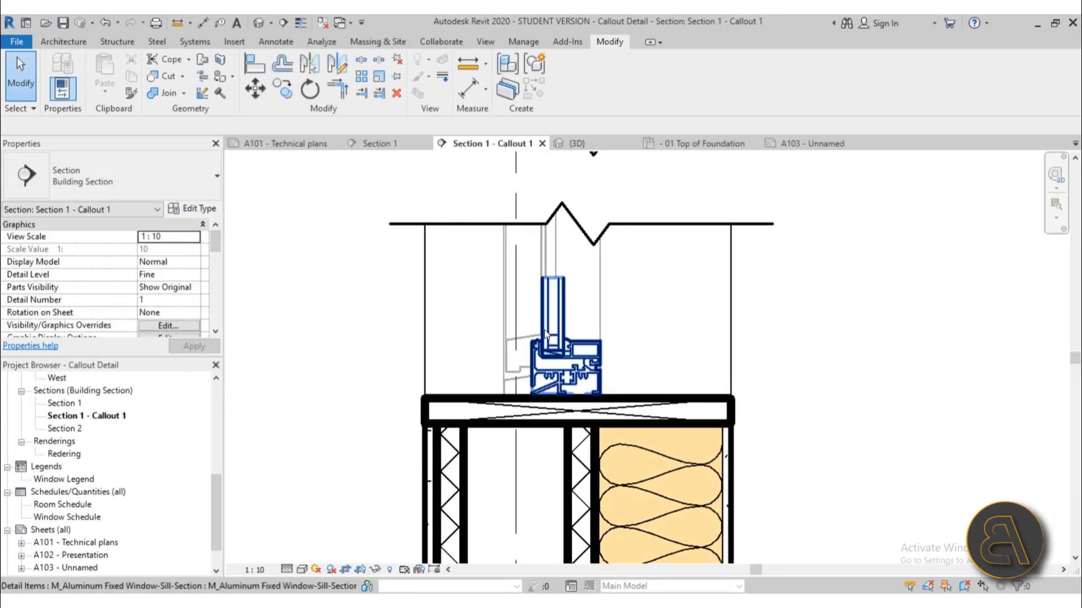
left_click(553, 344)
left_click(852, 417)
left_click(541, 364)
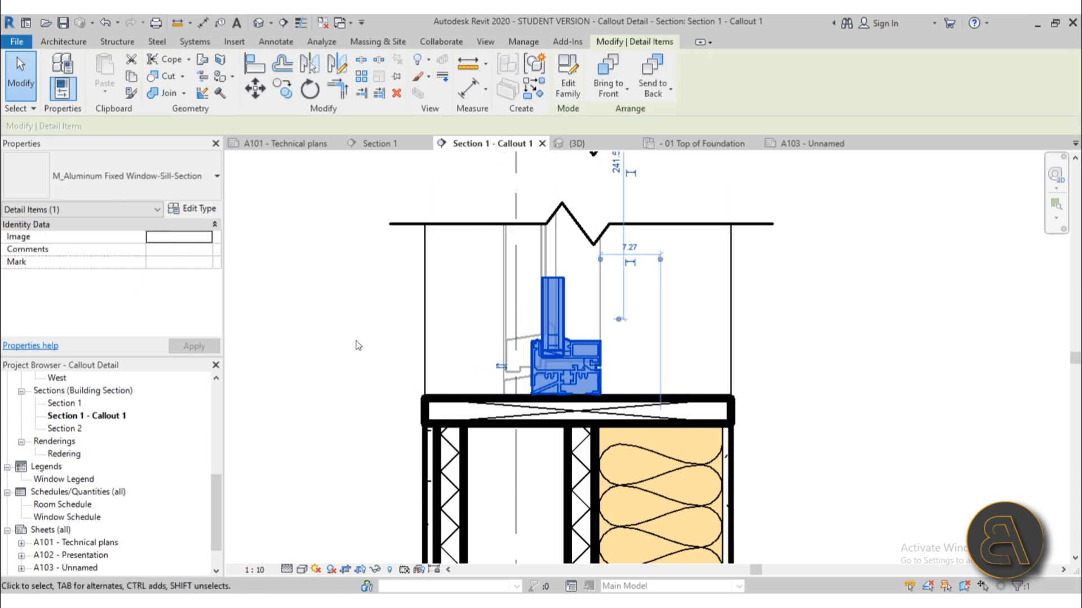
scroll(356, 344, "down", 1)
scroll(491, 359, "up", 3)
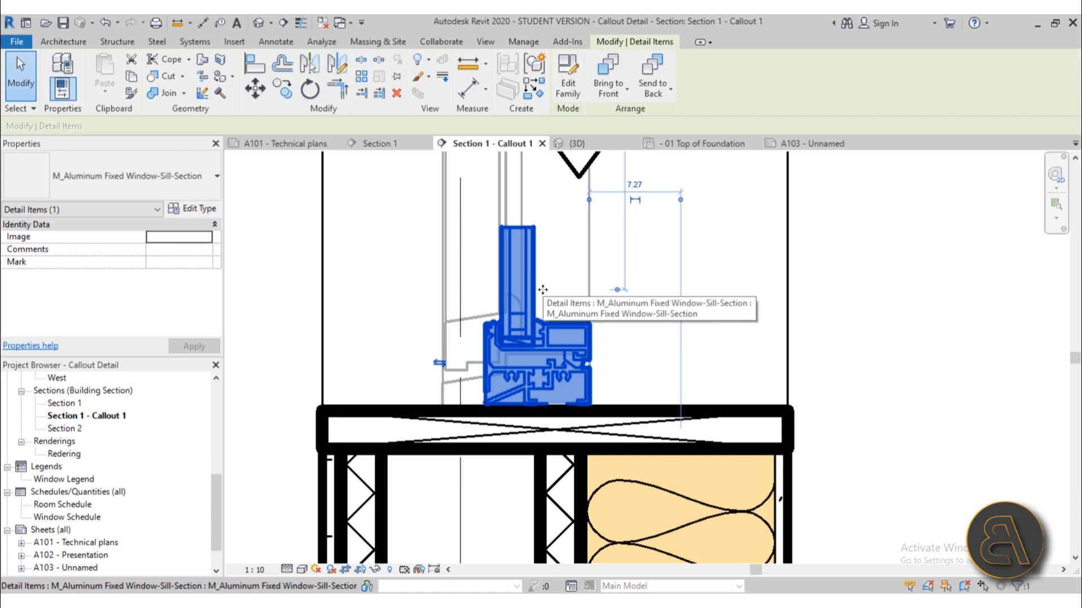
Step: Flip the sill component horizontally and move it back across so its outer edge meets the window's edge
left_click(439, 364)
left_click(531, 363)
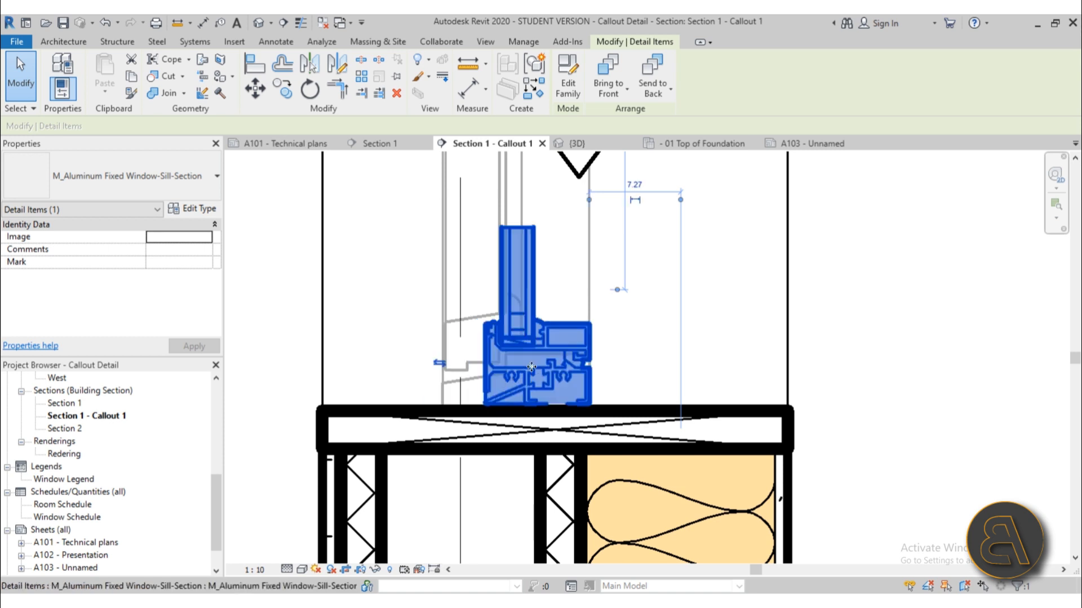
left_click(436, 364)
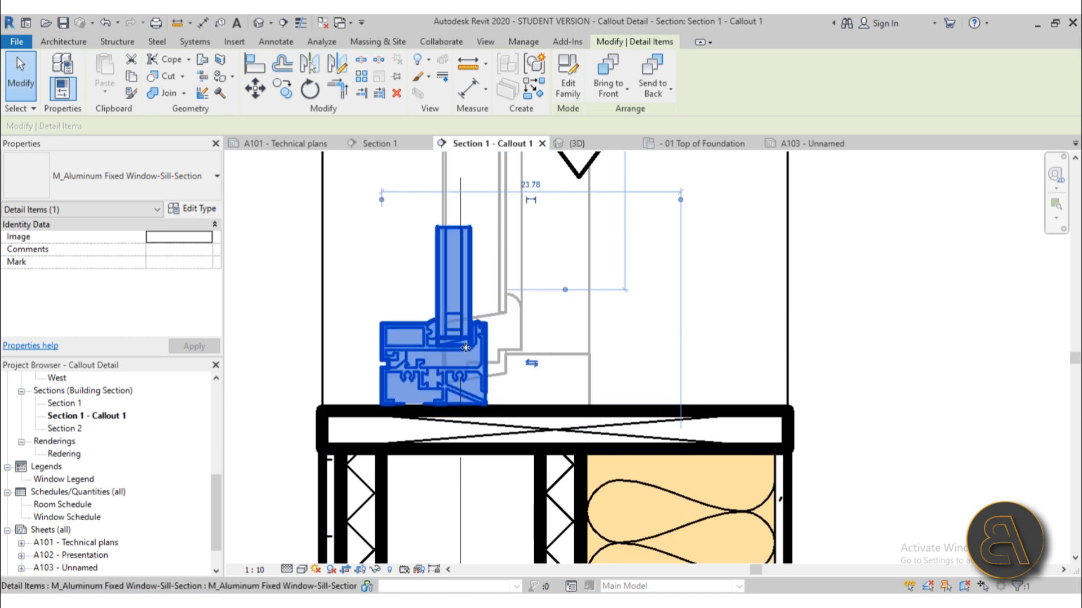
left_click_drag(465, 347, 572, 346)
left_click(882, 352)
Step: Hide the 1800x1600 ALU window element in the callout view, leaving the sill detail component
scroll(490, 327, "down", 2)
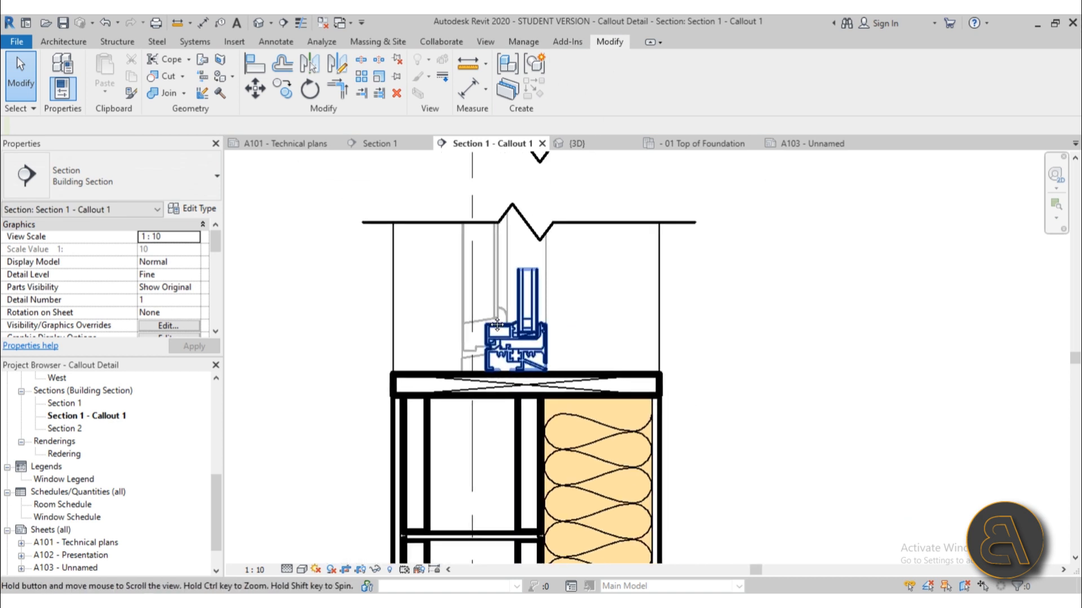
left_click(495, 275)
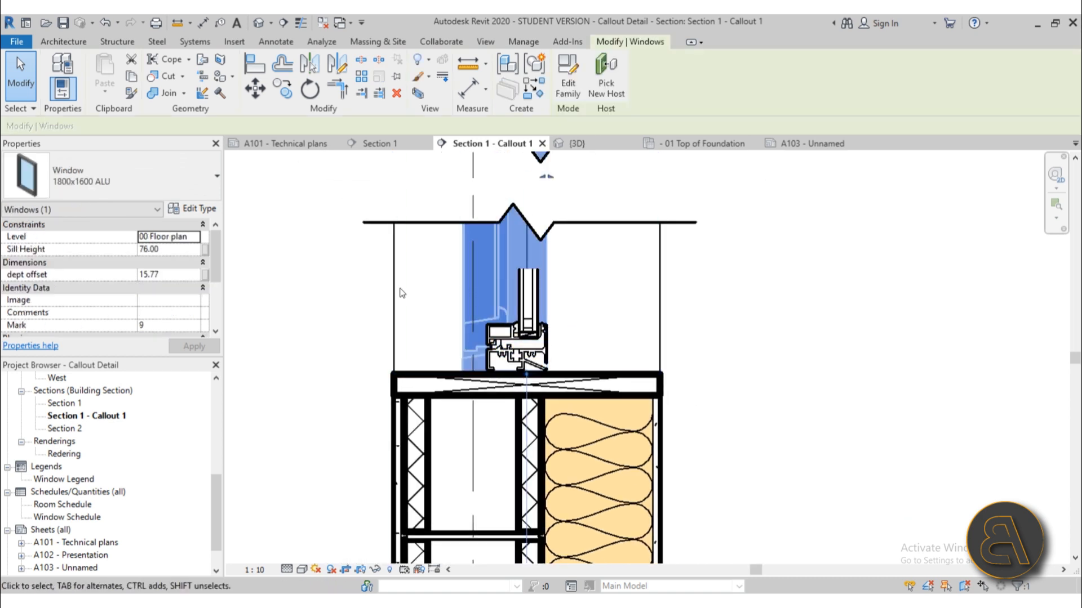
left_click(430, 61)
left_click(403, 84)
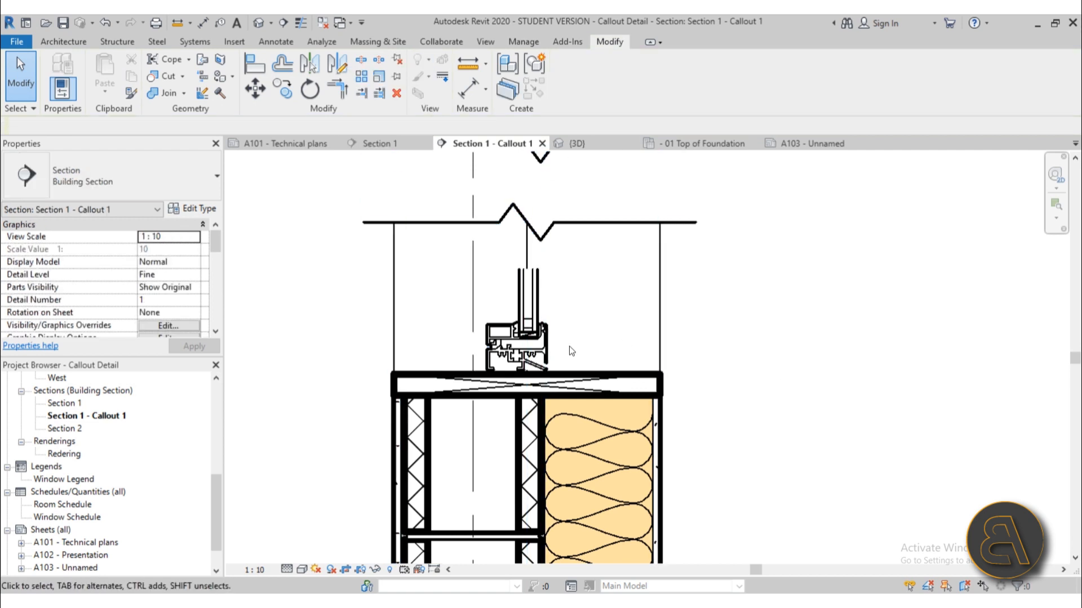
Step: Examine the placed sill component and its glazing below the break line, then the wall down to the floor junction
left_click(543, 332)
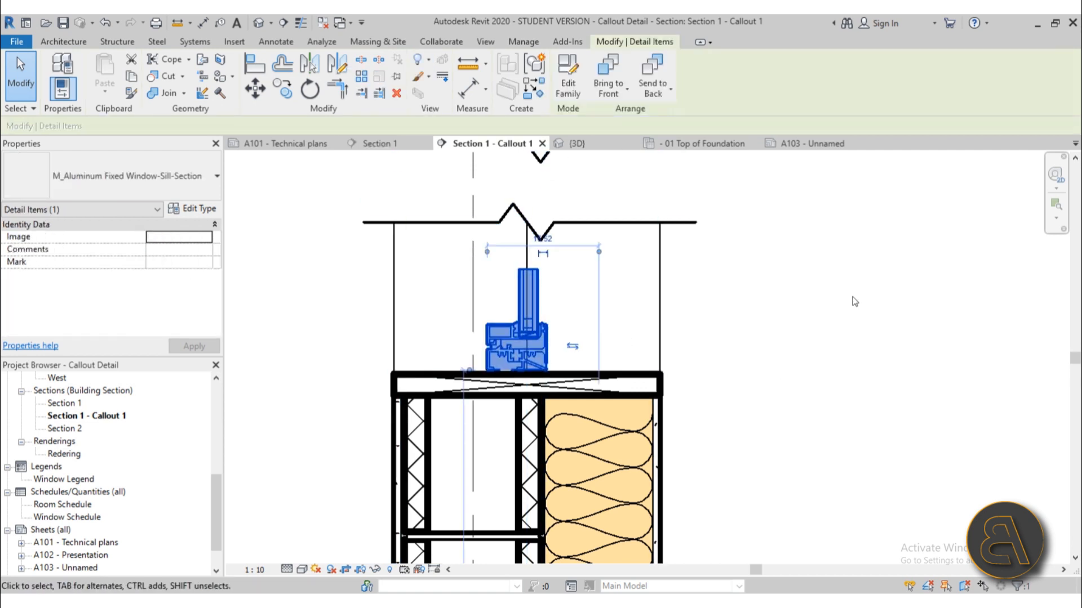
left_click(850, 302)
middle_click_drag(850, 302, 812, 322)
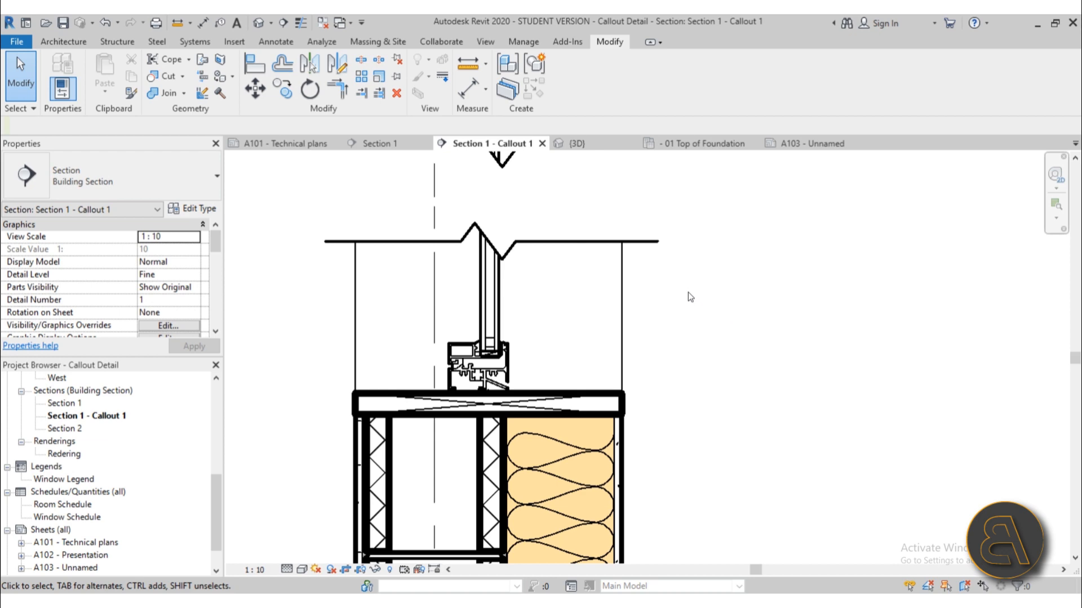
middle_click_drag(685, 303, 685, 367)
scroll(727, 234, "down", 3)
middle_click_drag(727, 234, 706, 277)
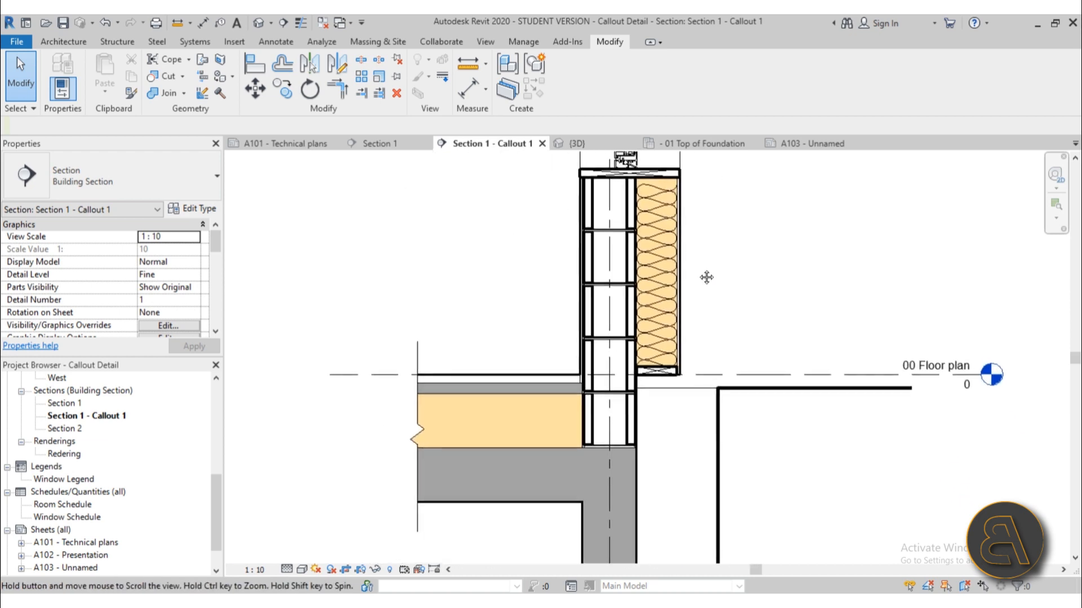
Step: Inspect the layer assembly of the Main Floor type, checking each layer's material and thickness without changing it
scroll(569, 379, "up", 5)
scroll(584, 375, "down", 2)
middle_click_drag(586, 378, 672, 371)
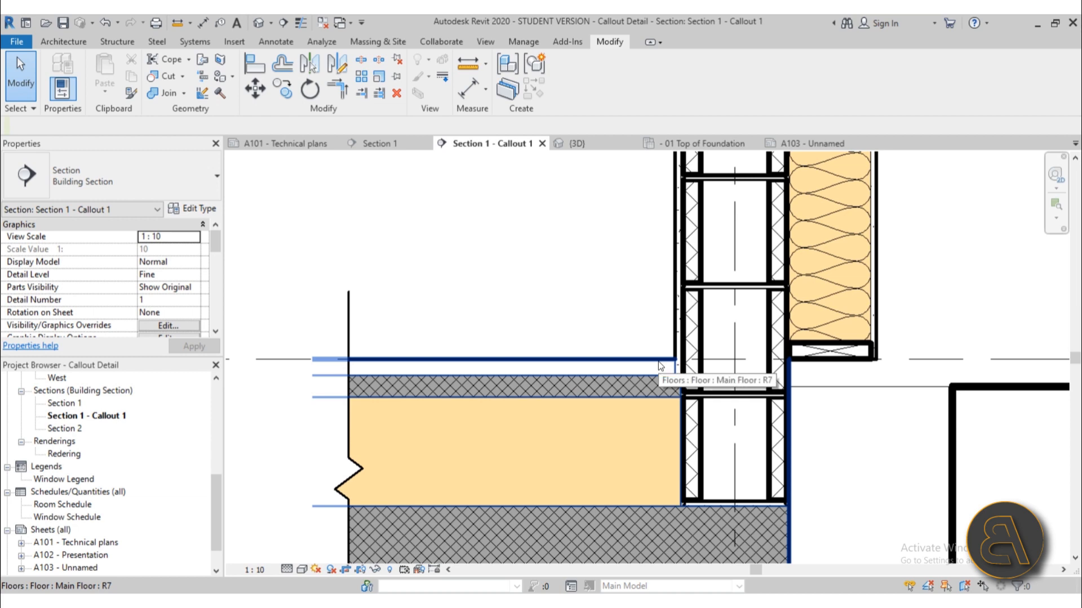
left_click(658, 360)
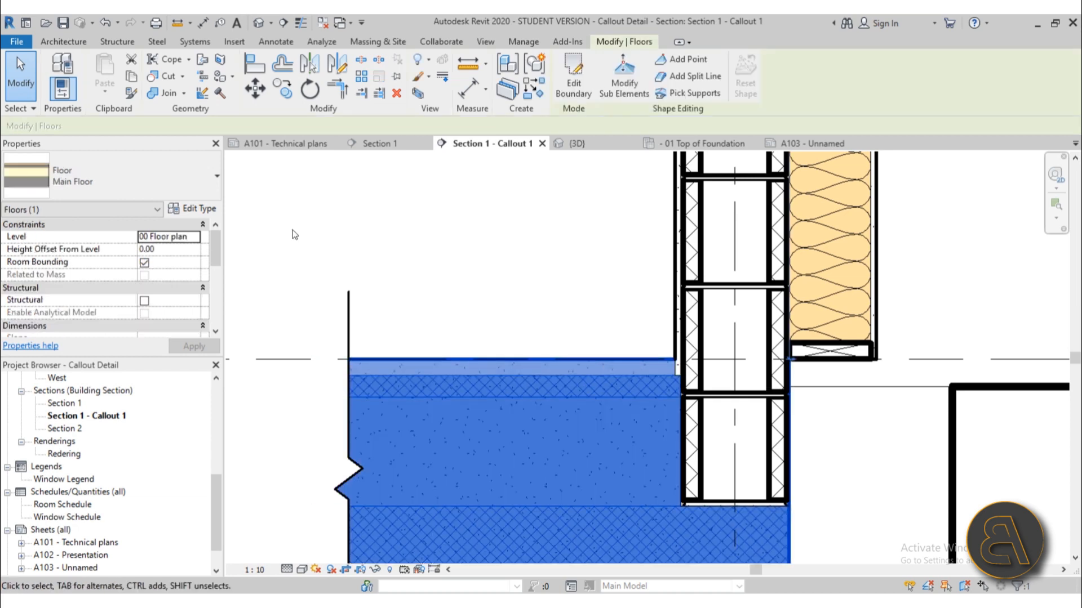
left_click(201, 211)
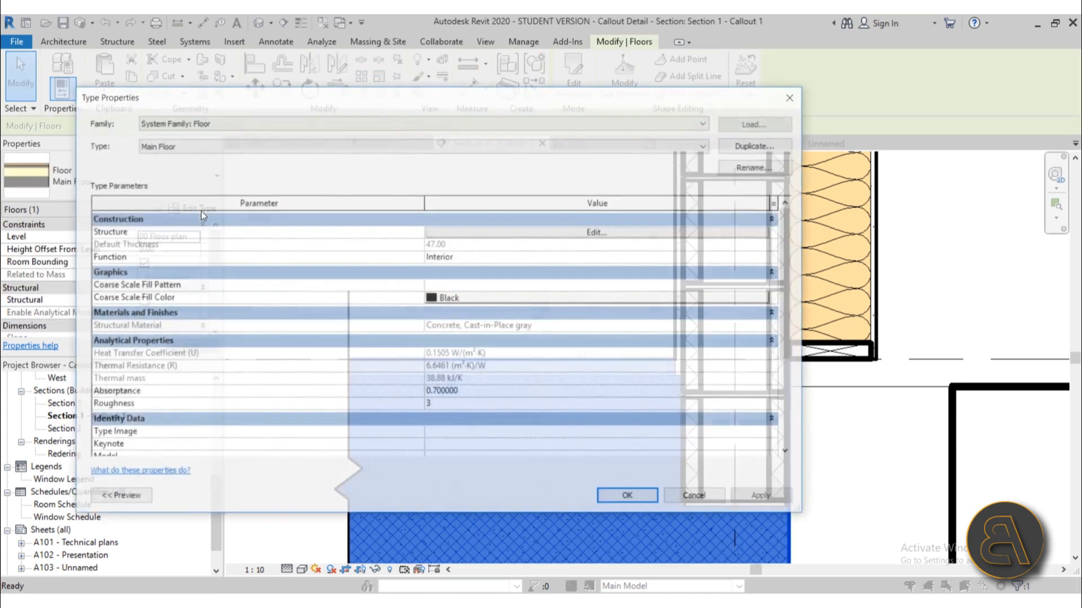
left_click(438, 235)
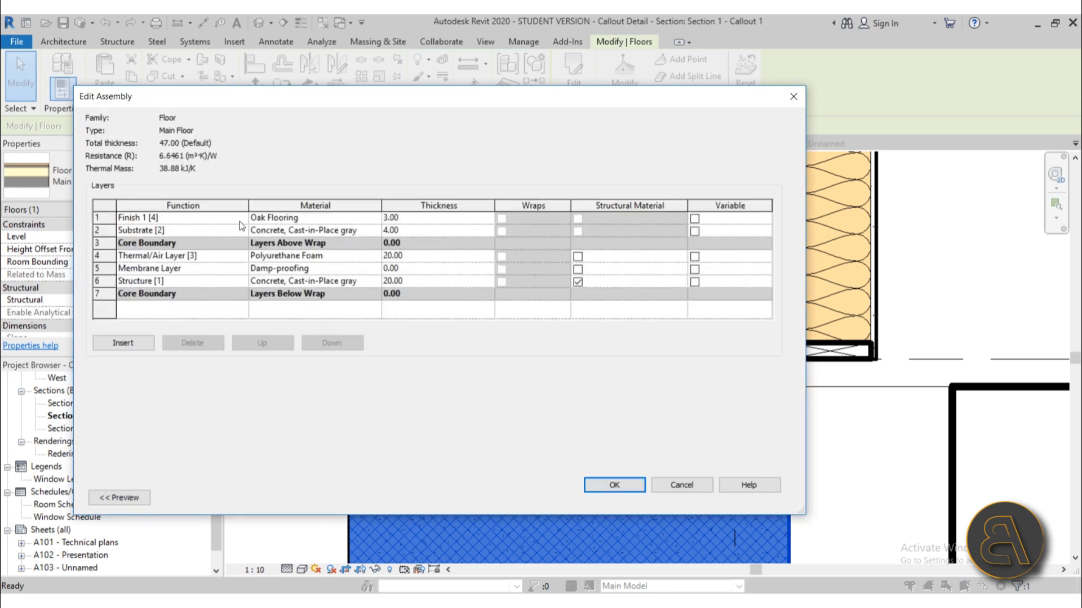
left_click(633, 487)
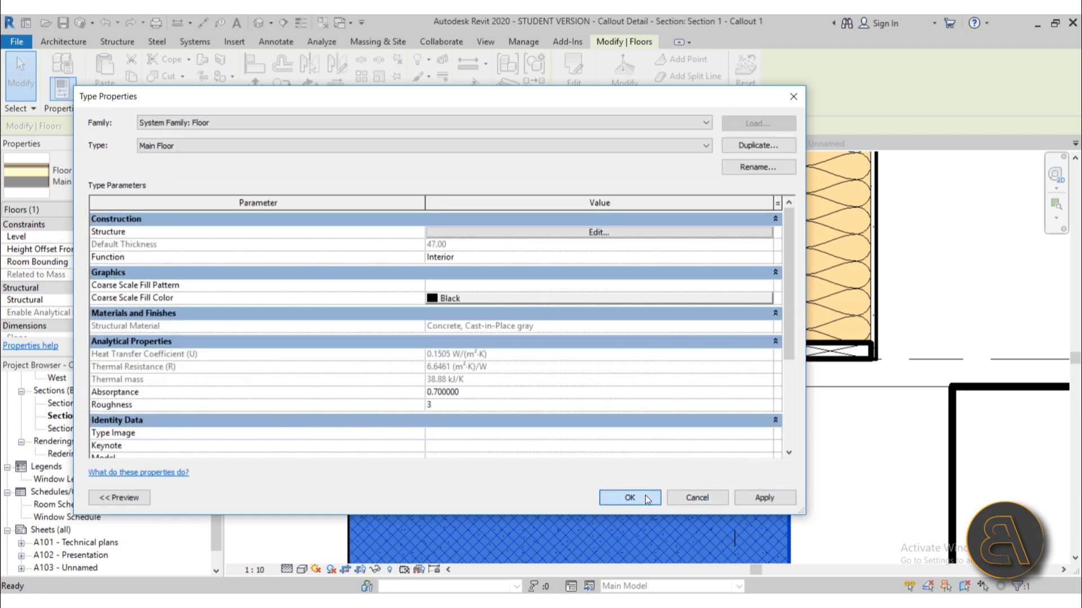
left_click(644, 495)
left_click(496, 338)
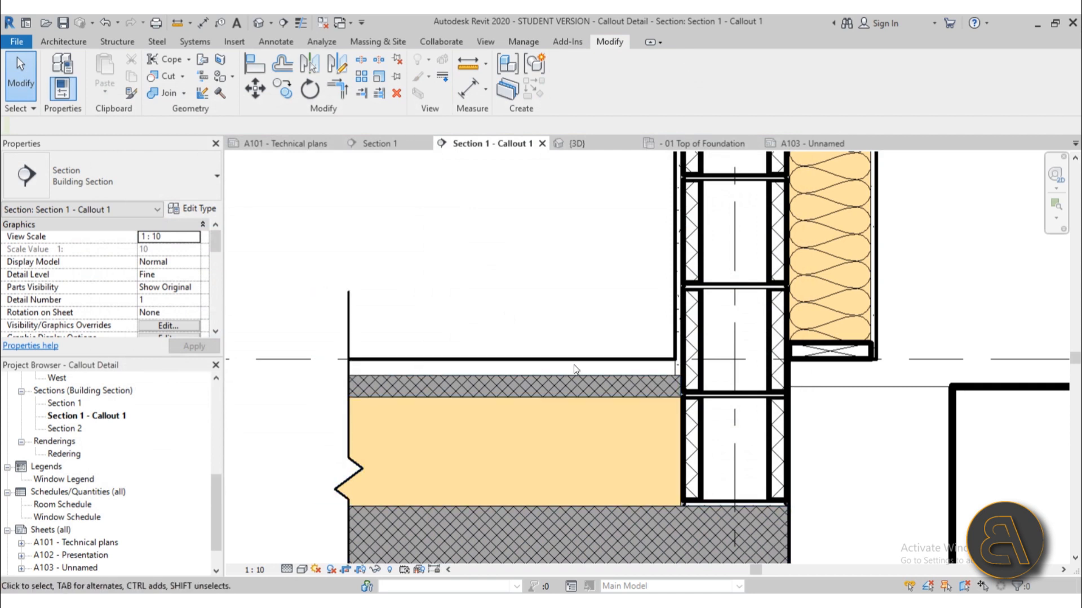
Step: Start placing a new detail component and browse the family library up to the Detail Items folder
scroll(623, 364, "up", 4)
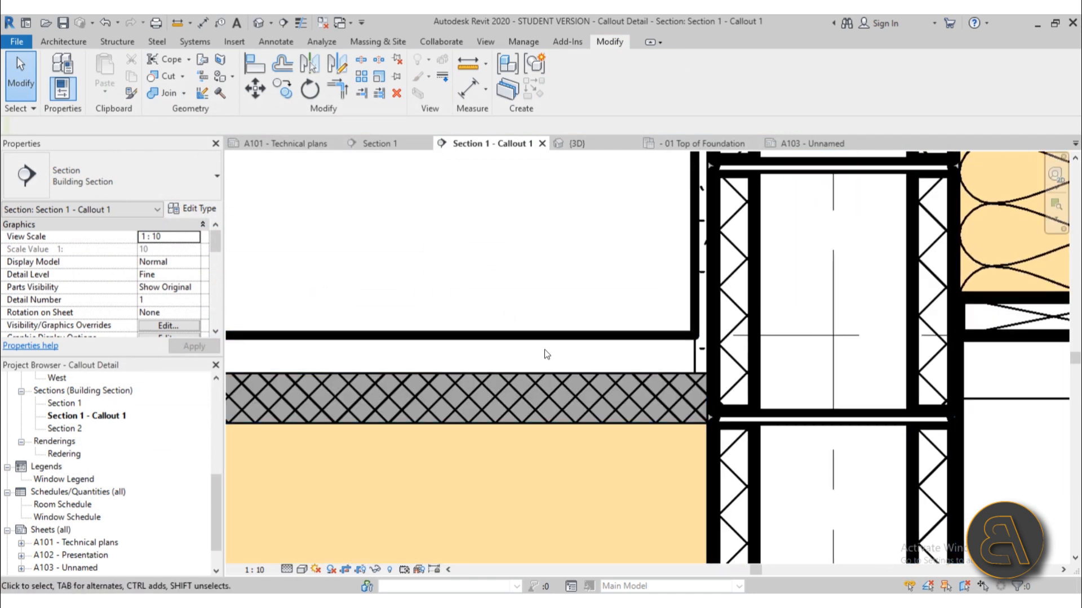
scroll(502, 304, "down", 5)
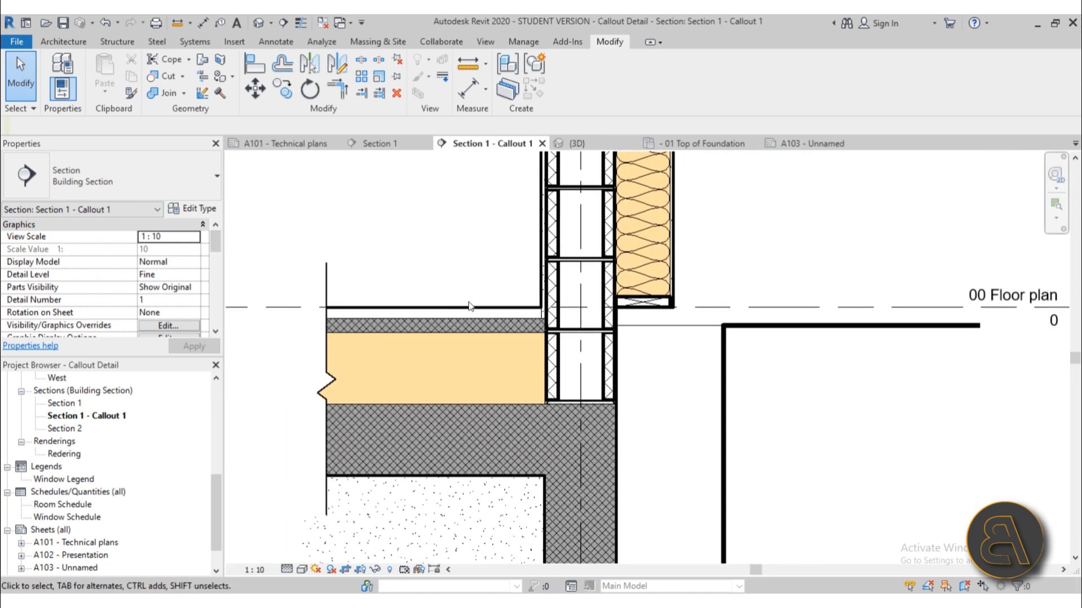
scroll(470, 308, "up", 2)
scroll(429, 267, "down", 1)
middle_click_drag(427, 268, 489, 269)
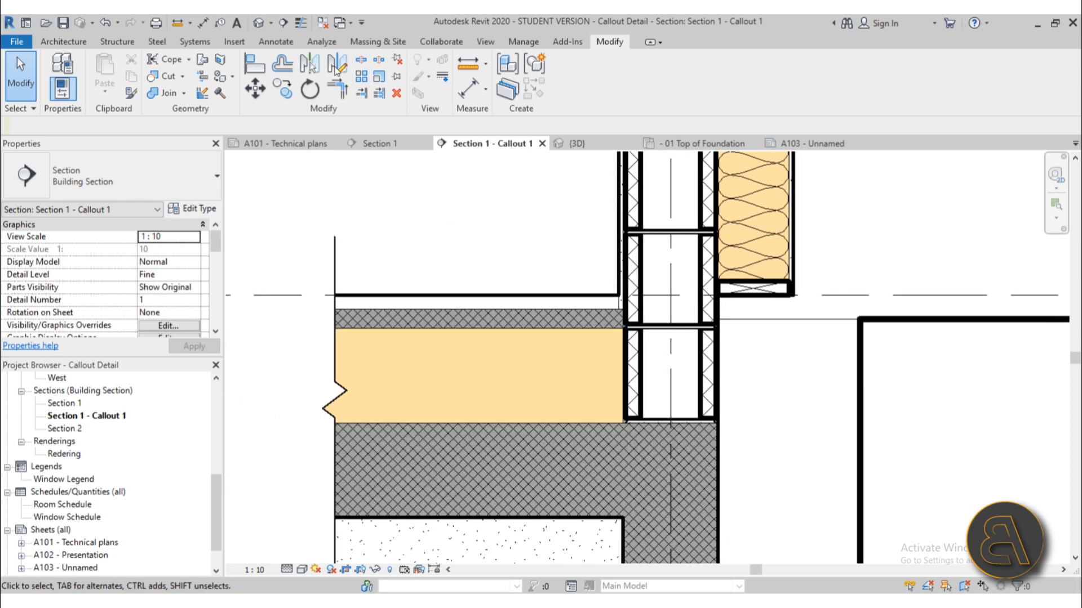
left_click(276, 41)
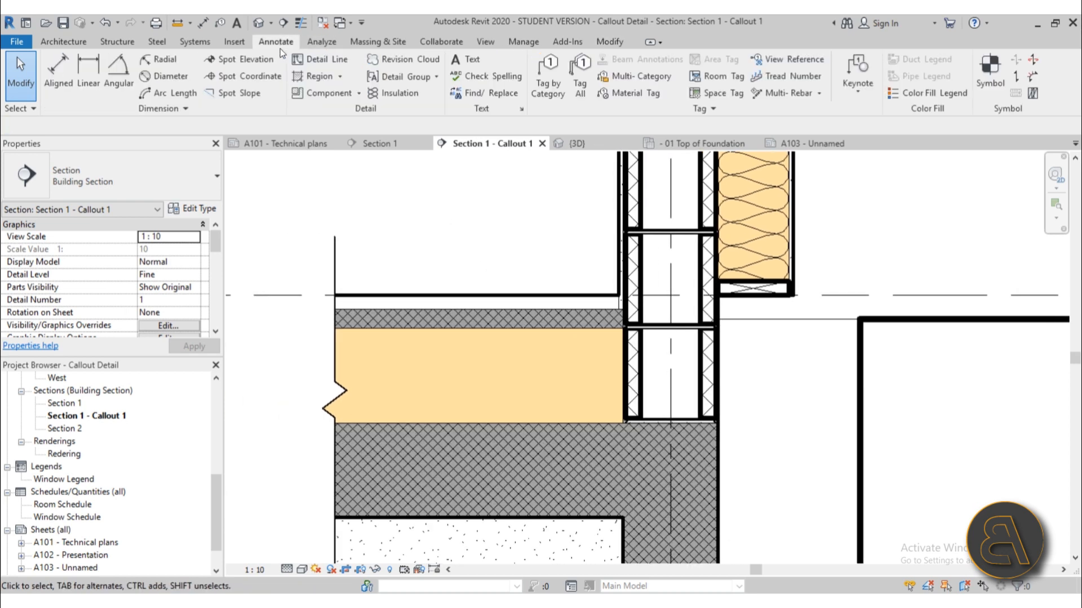
left_click(345, 95)
left_click(556, 94)
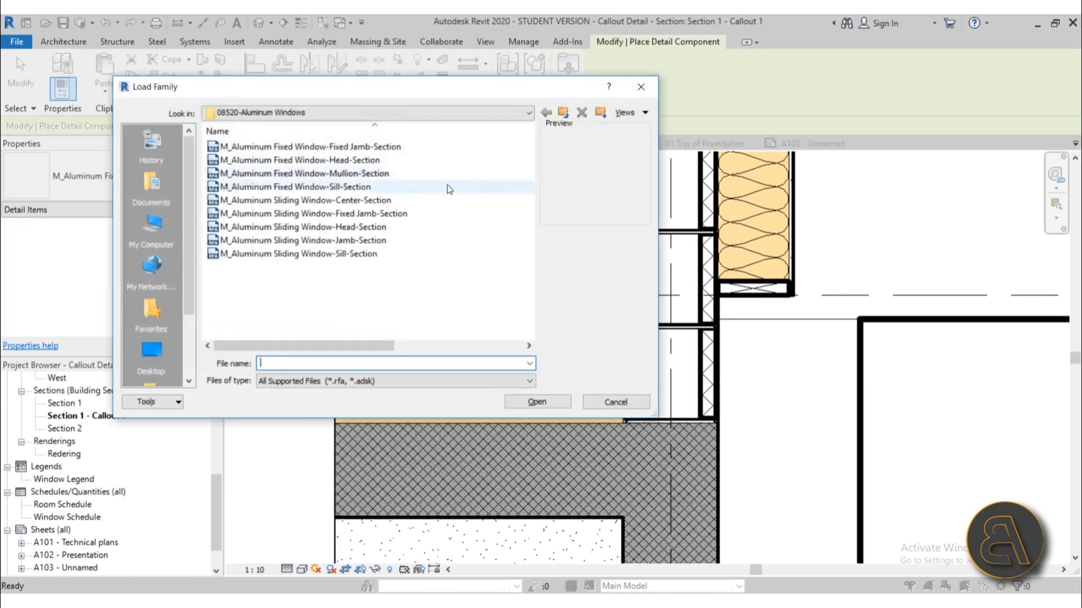
left_click(563, 113)
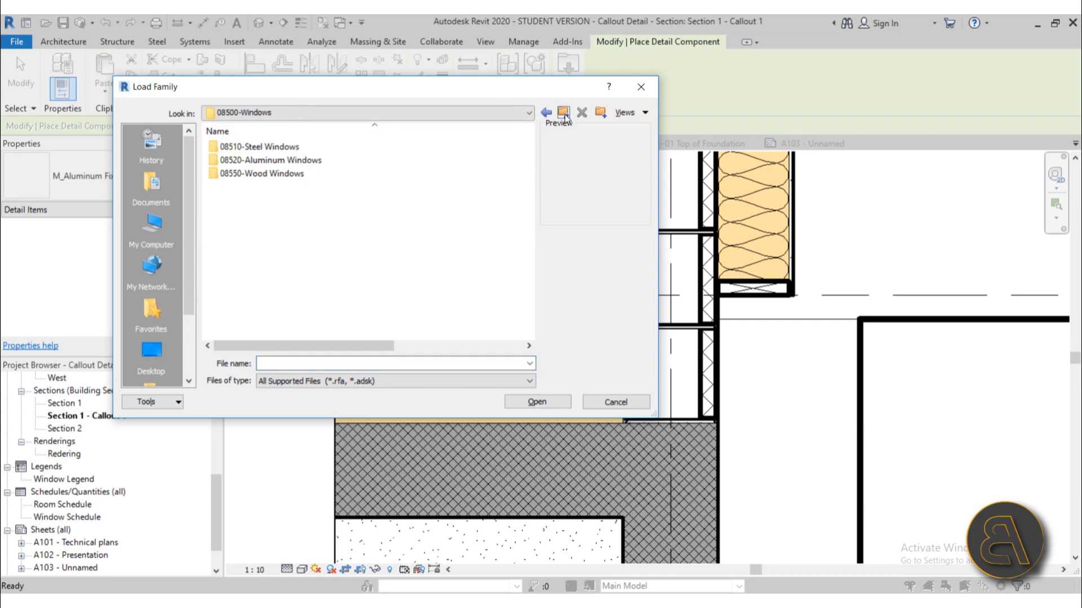
left_click(564, 114)
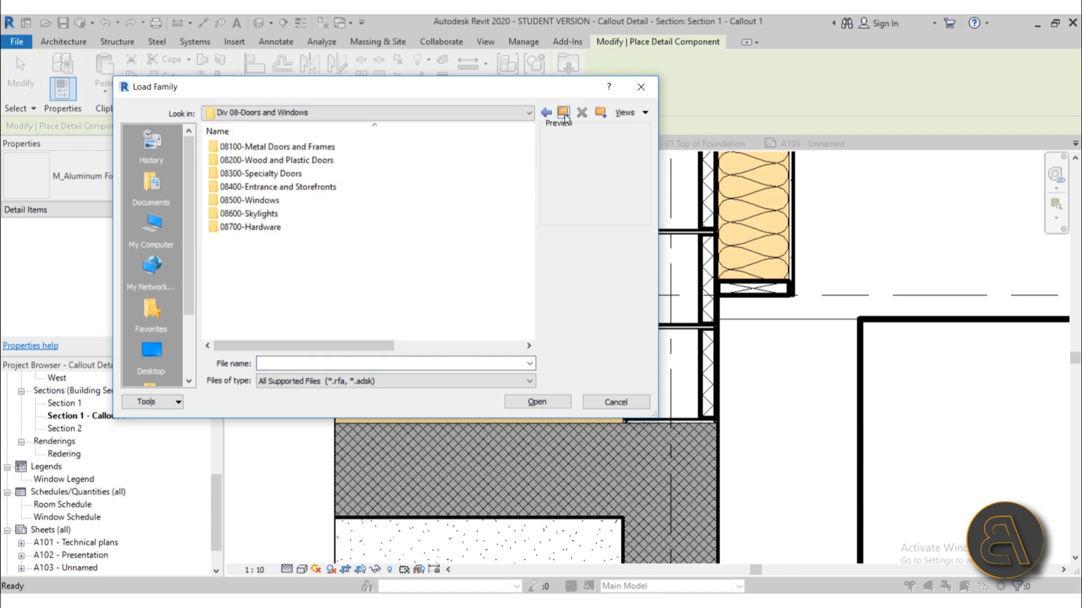
left_click(563, 115)
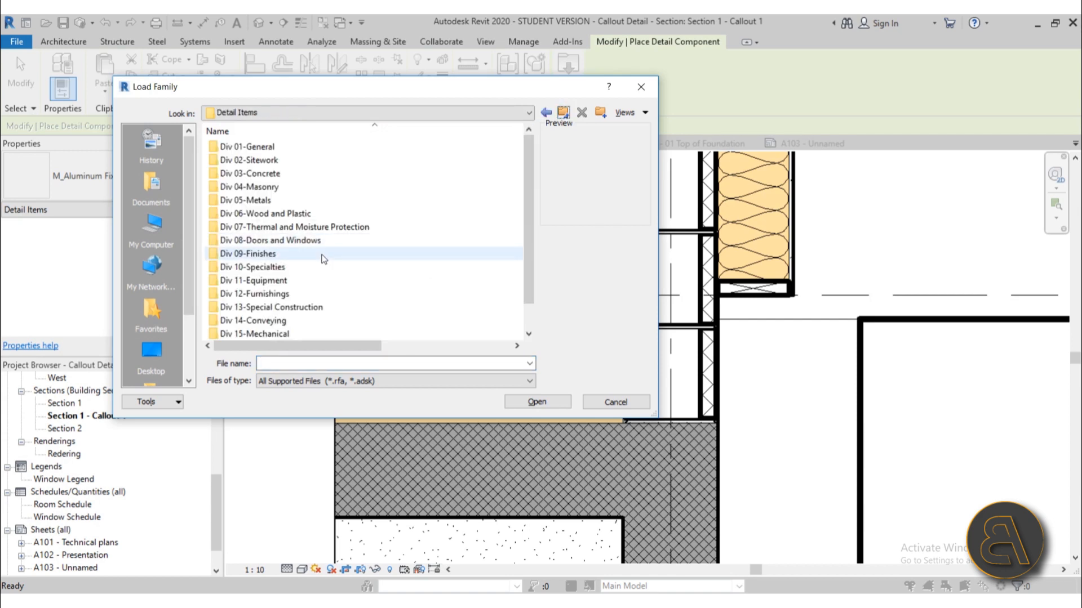
Step: Load the M_Wood Strip Flooring-Section family from Div 09-Finishes, 09600-Flooring, 09640-Wood Flooring
scroll(323, 259, "down", 1)
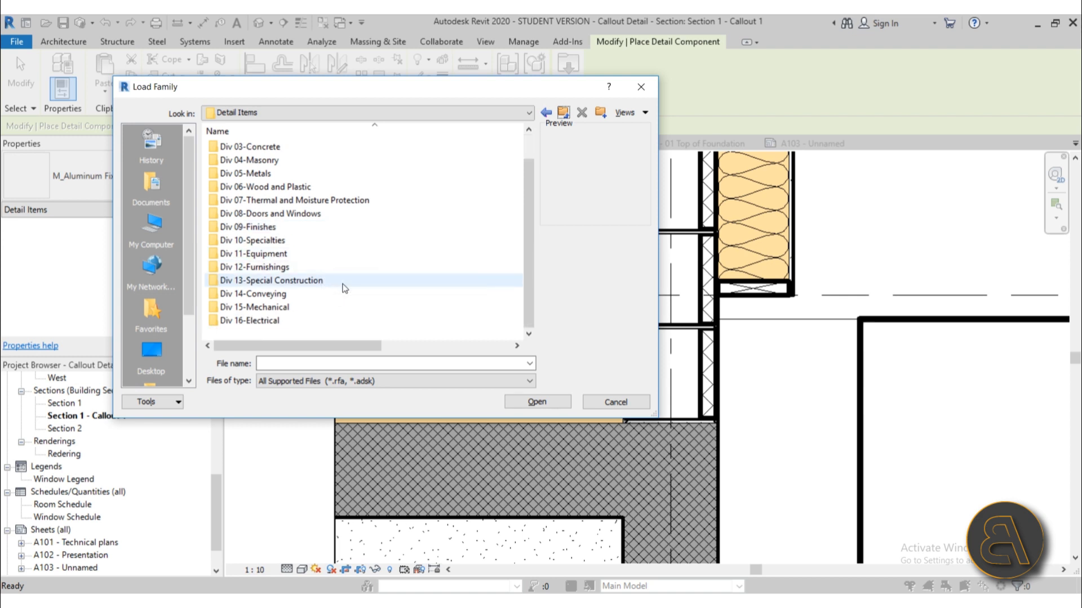
scroll(336, 293, "up", 1)
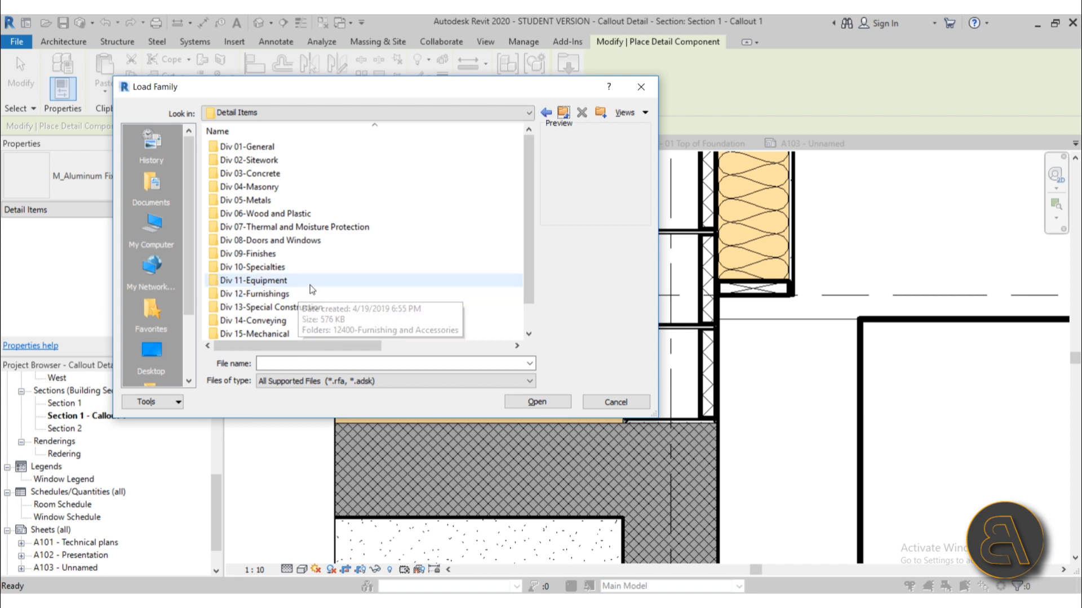
double_click(260, 254)
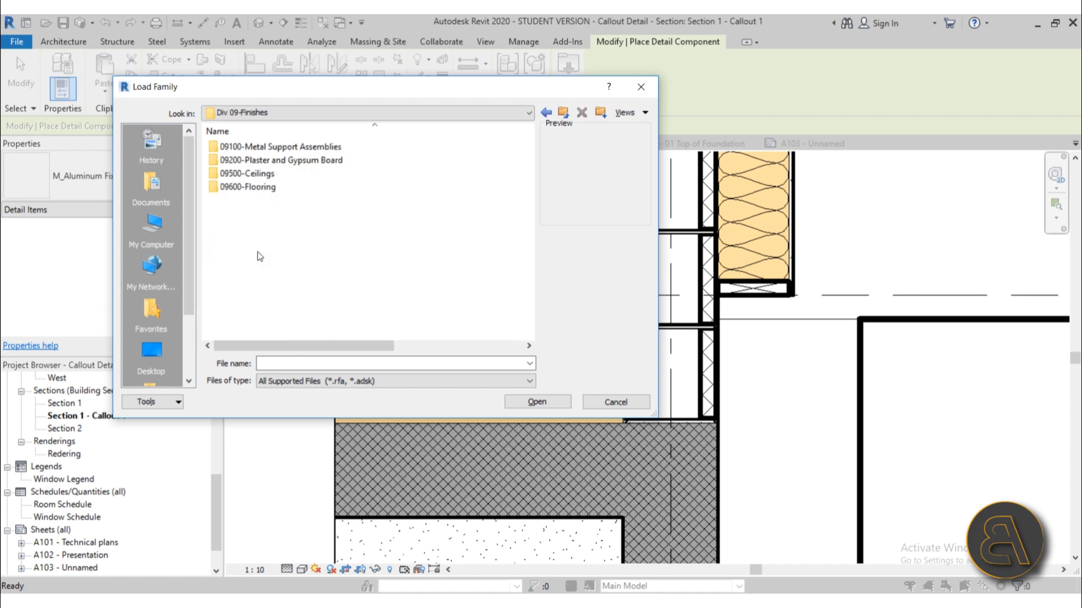
double_click(265, 189)
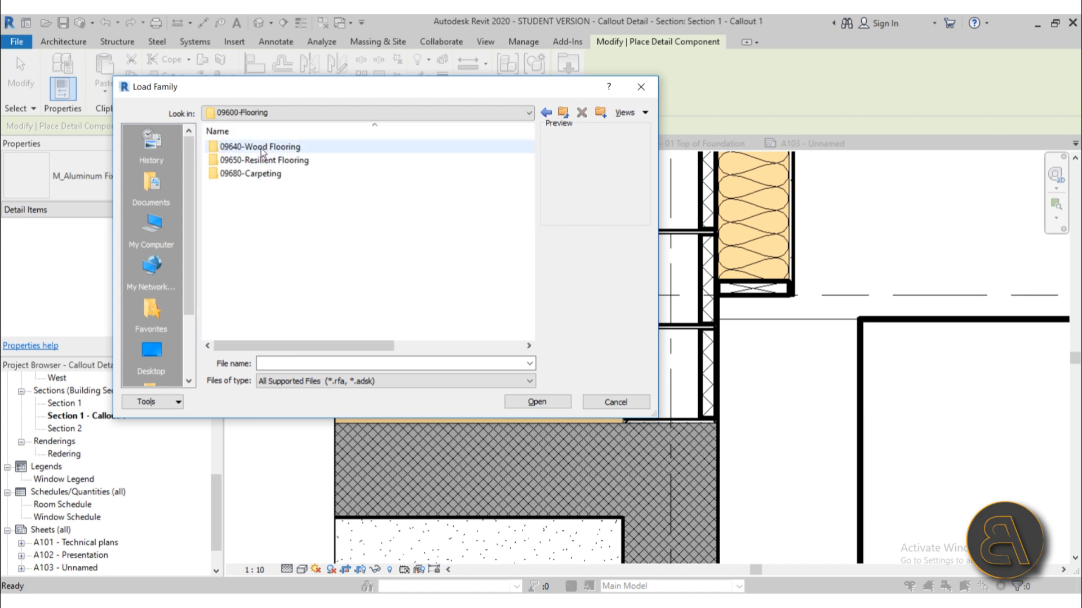
double_click(261, 148)
left_click(245, 150)
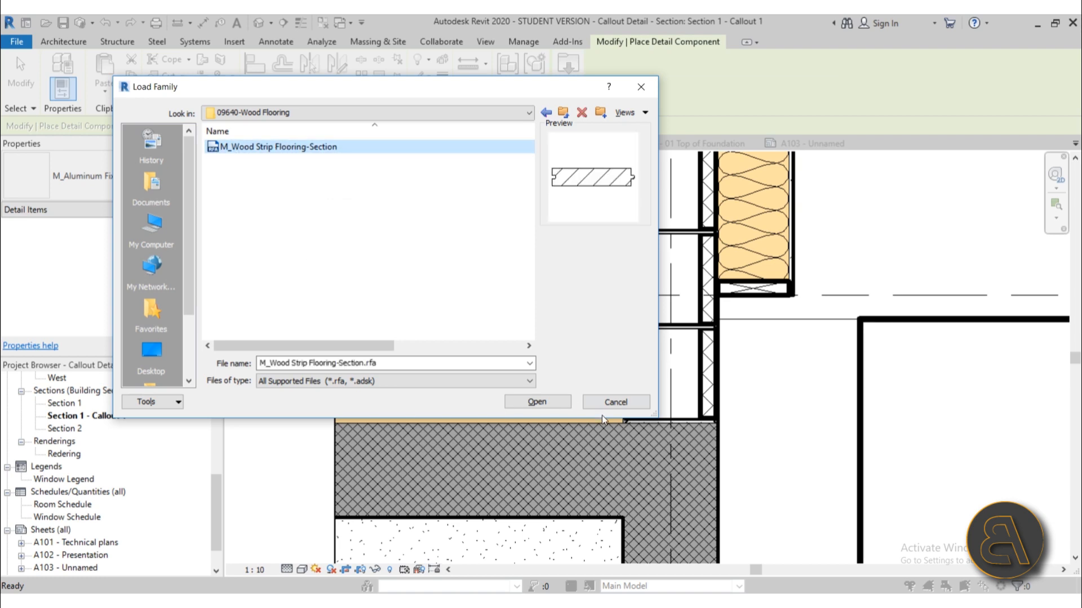
left_click(536, 401)
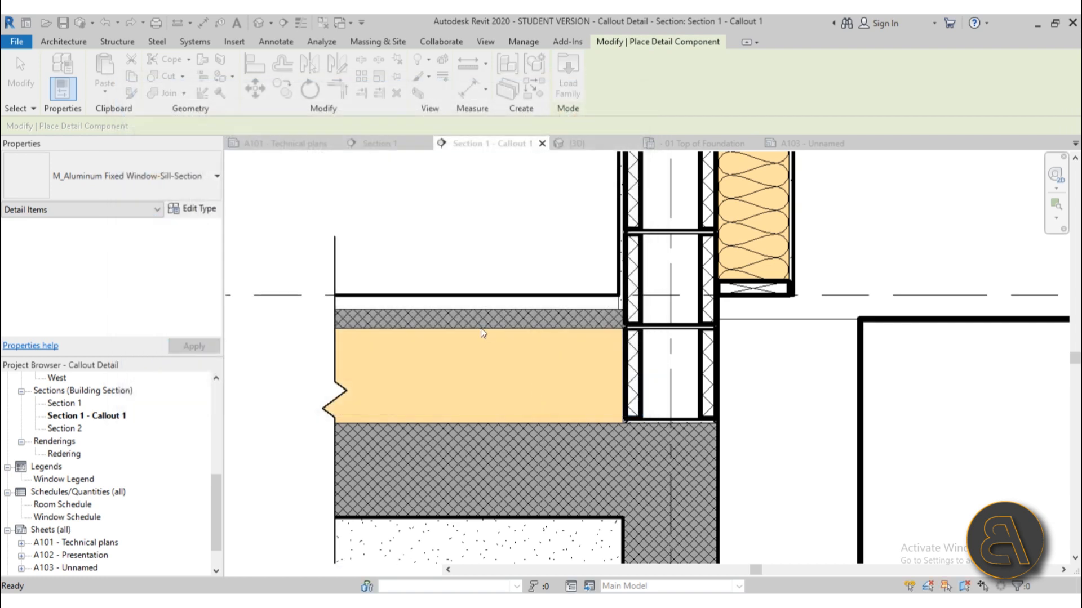
Step: Duplicate the 19 x 57mm wood strip flooring type as 30 x 57mm and set its thickness to 3.00
left_click(148, 185)
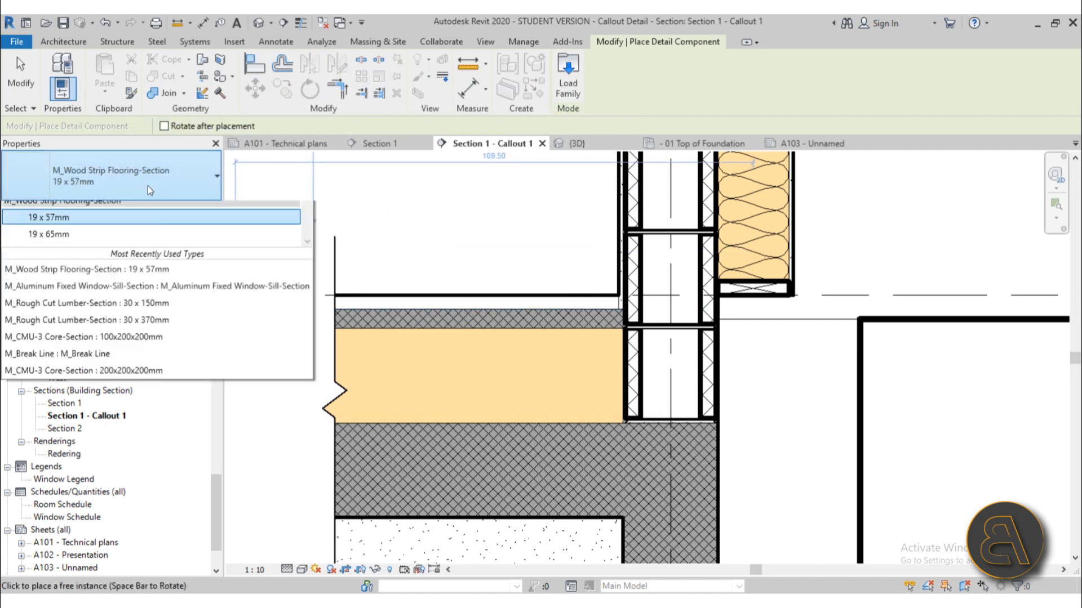
scroll(85, 343, "down", 4)
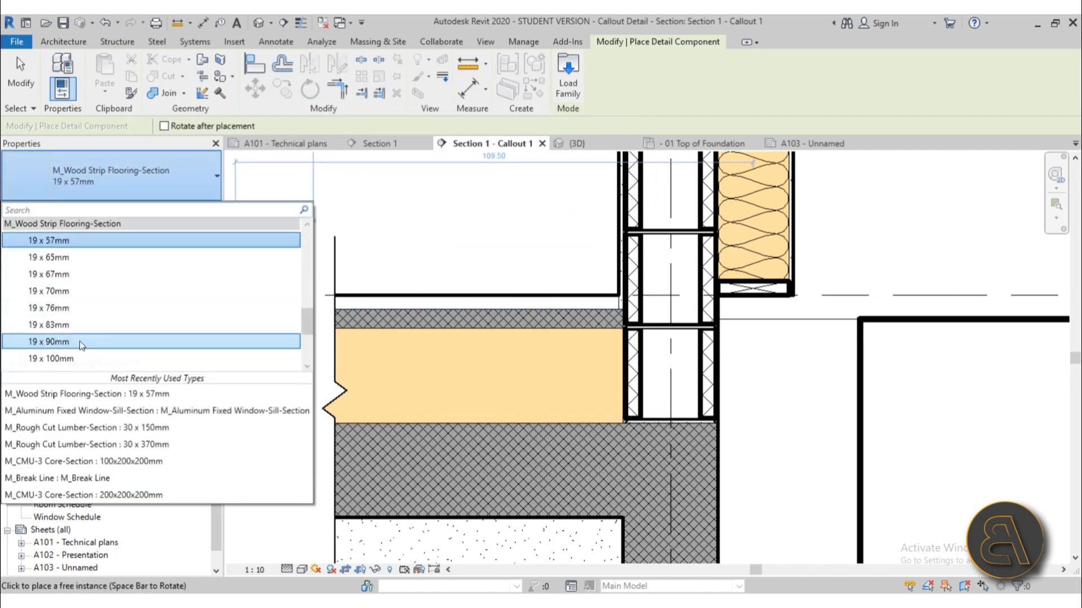
scroll(98, 327, "up", 2)
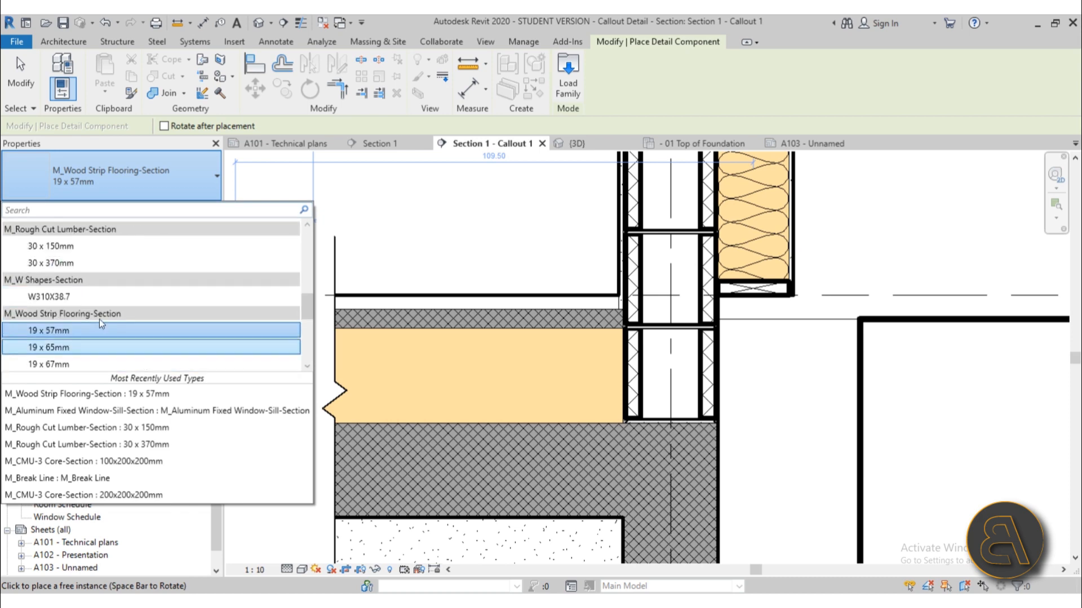
left_click(69, 330)
left_click(214, 212)
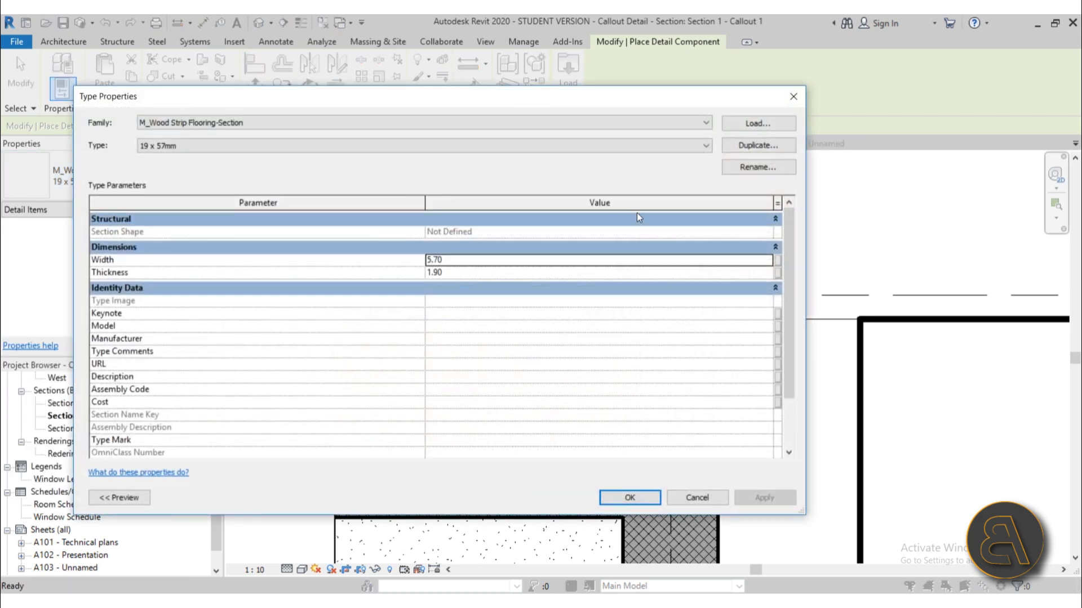
left_click(744, 148)
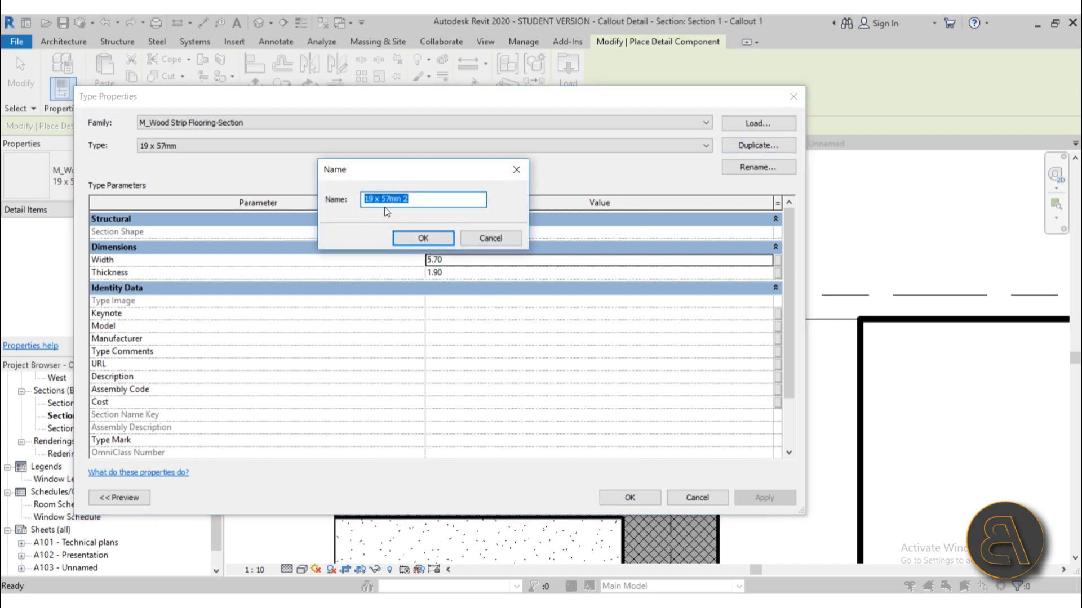
left_click(373, 198)
key("Return")
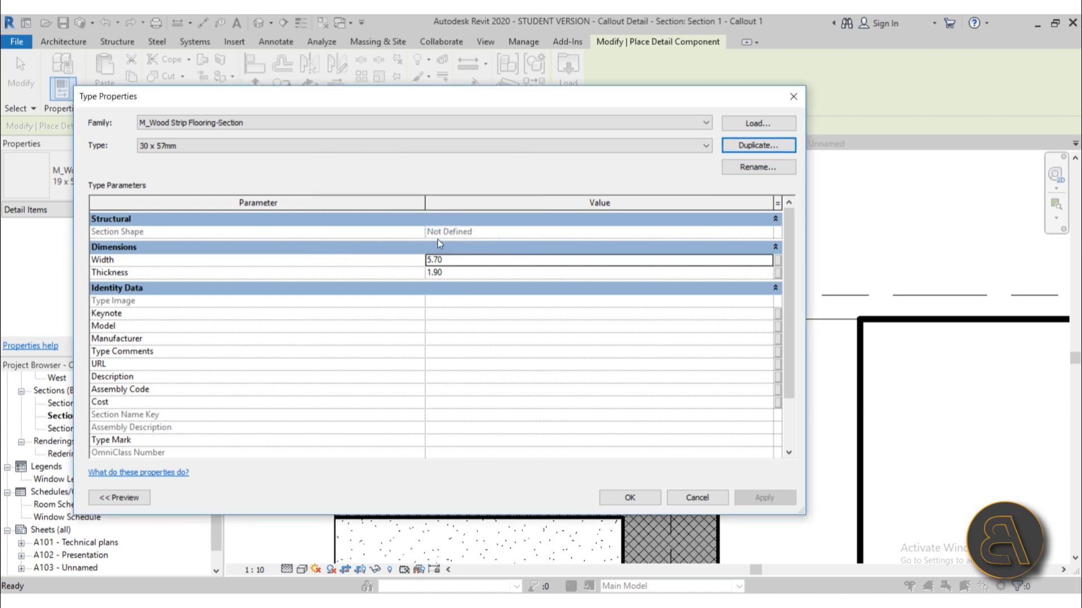
left_click(462, 273)
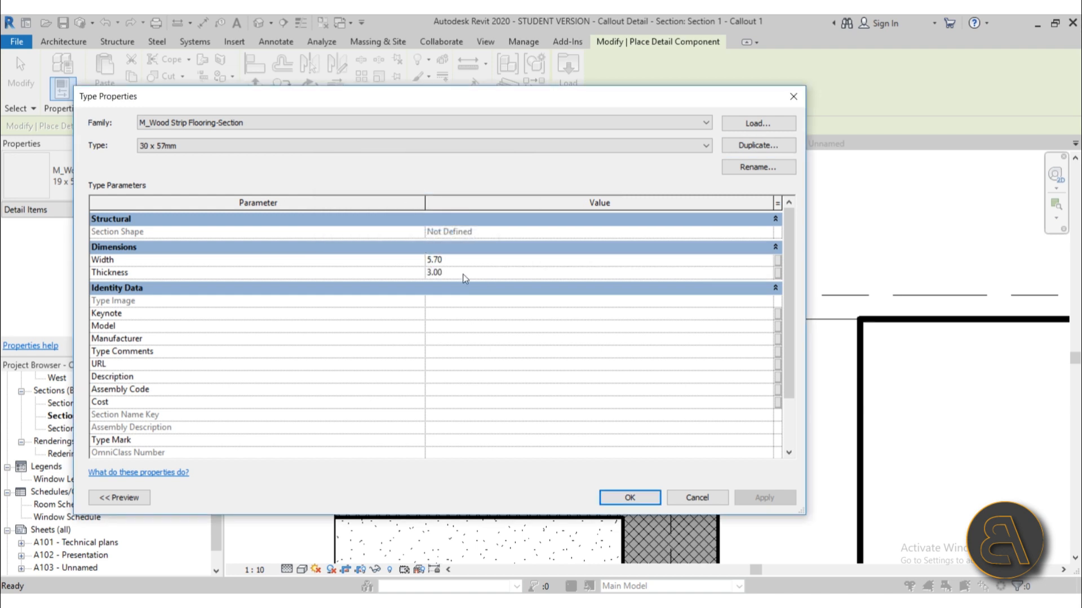
left_click(629, 497)
Step: Place one 30 x 57mm flooring strip in the floor's finish layer, on top of the concrete layer beside the wall
scroll(575, 316, "up", 3)
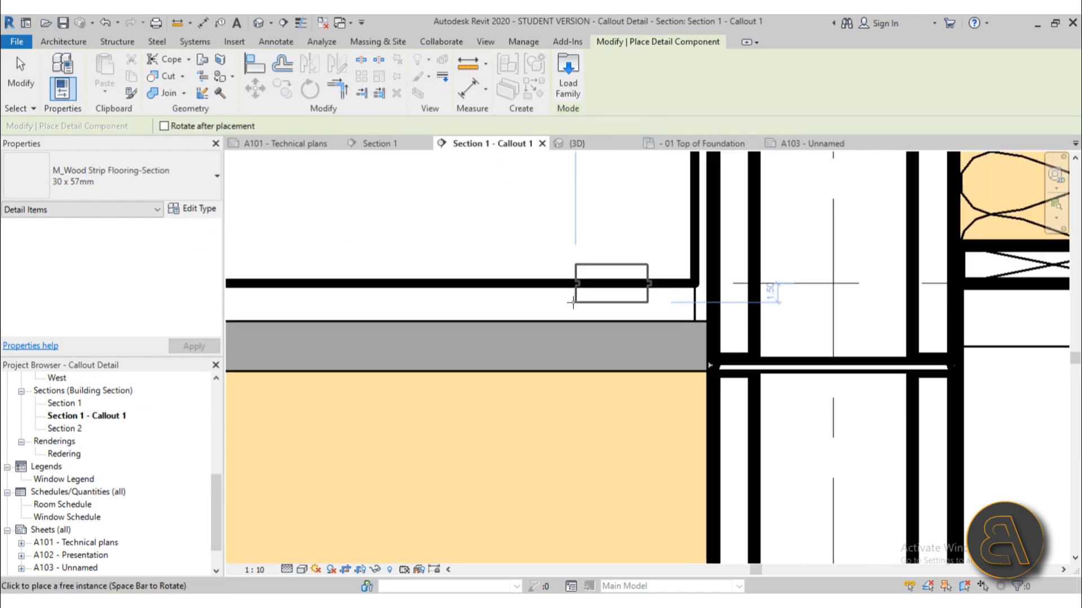
left_click(626, 319)
left_click(21, 76)
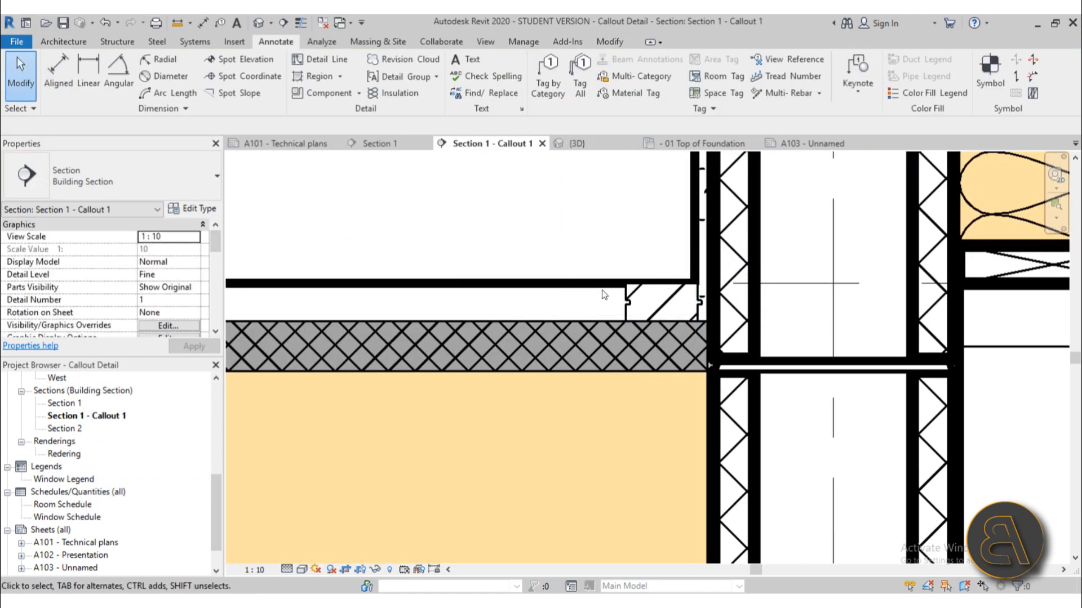
Step: Rename the placed flooring strip's type to 30 x 120mm and set its width to 12.00
left_click(628, 306)
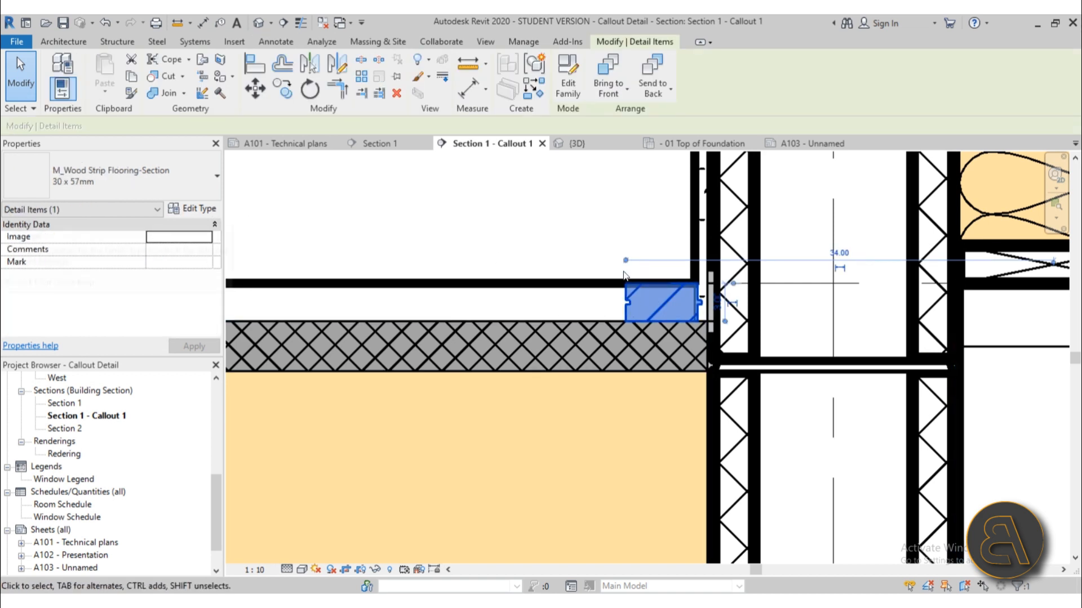
scroll(659, 290, "up", 3)
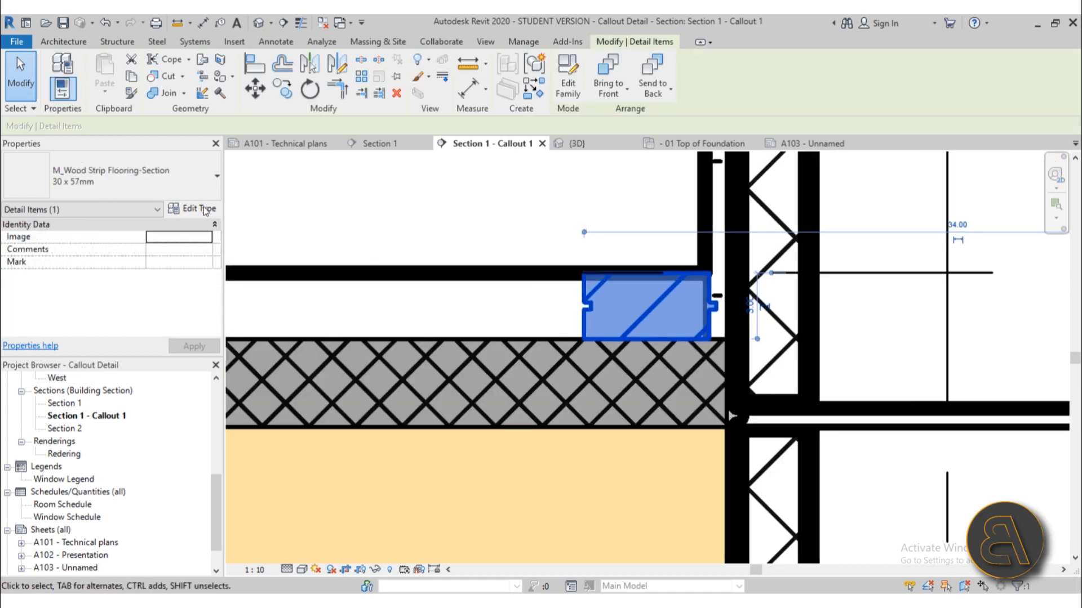
left_click(205, 210)
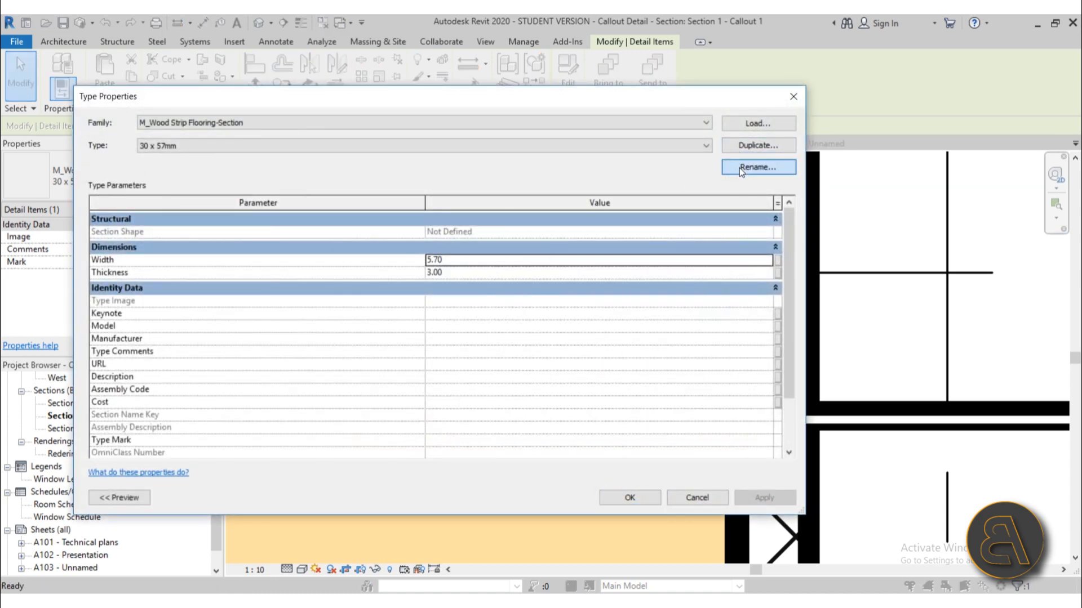
left_click(739, 167)
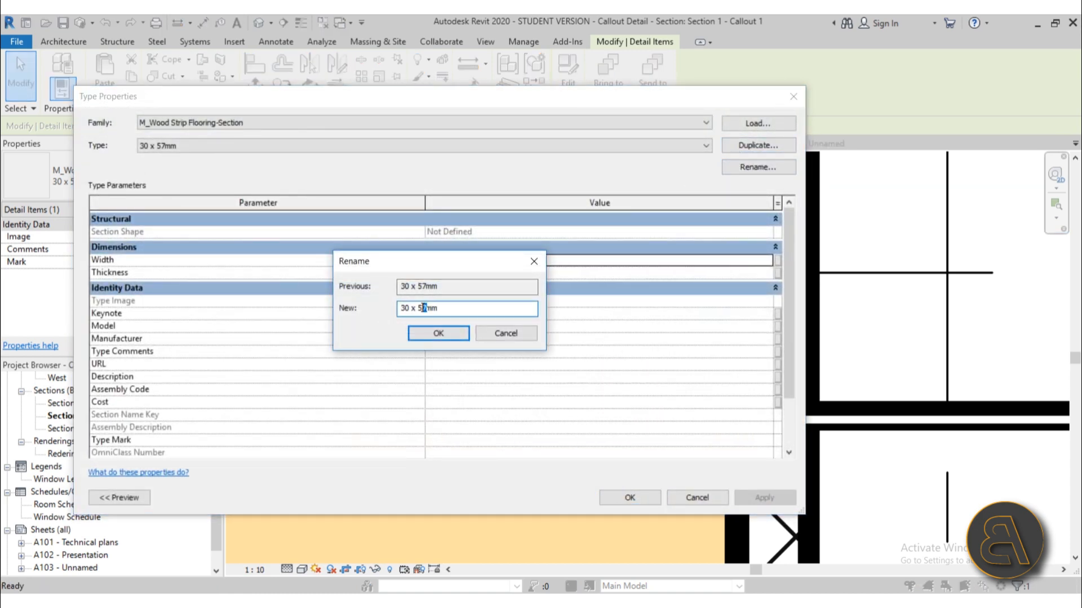
left_click(461, 334)
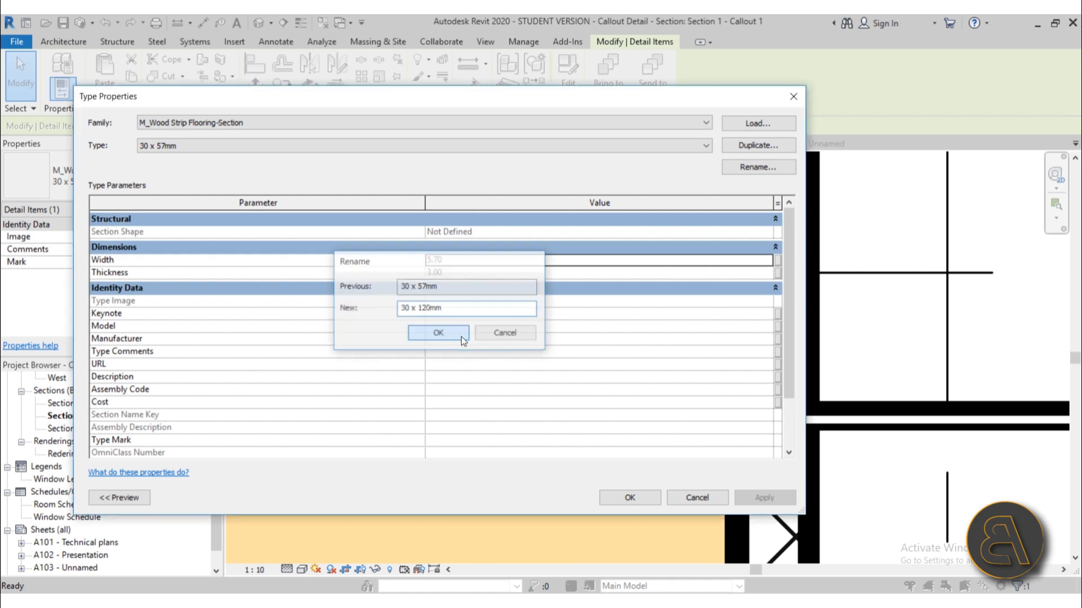
left_click(482, 273)
left_click(475, 261)
type("12")
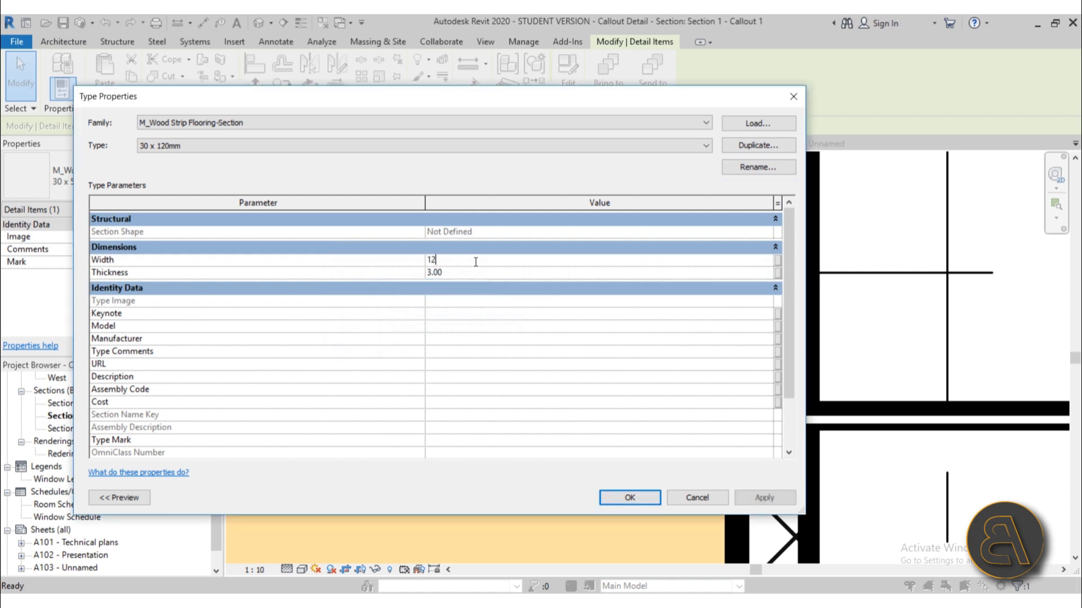
left_click(739, 499)
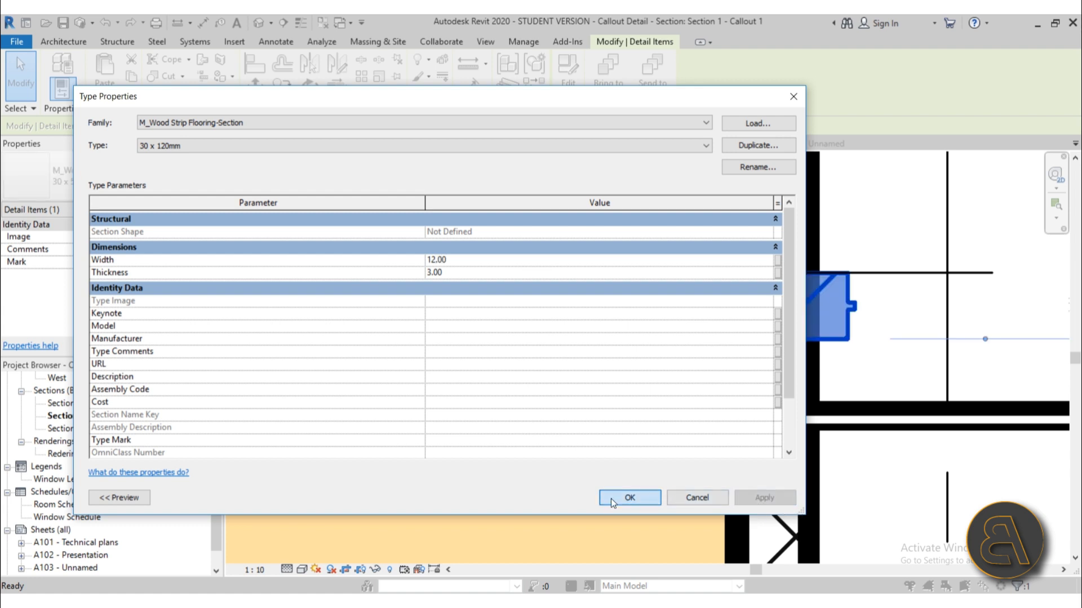
left_click(611, 500)
Step: Move the widened flooring strip back into the floor's finish layer so its end meets the inner wall face
left_click_drag(782, 331, 485, 275)
left_click(621, 248)
scroll(612, 276, "down", 2)
scroll(639, 274, "up", 3)
left_click_drag(625, 271, 701, 271)
scroll(732, 304, "down", 2)
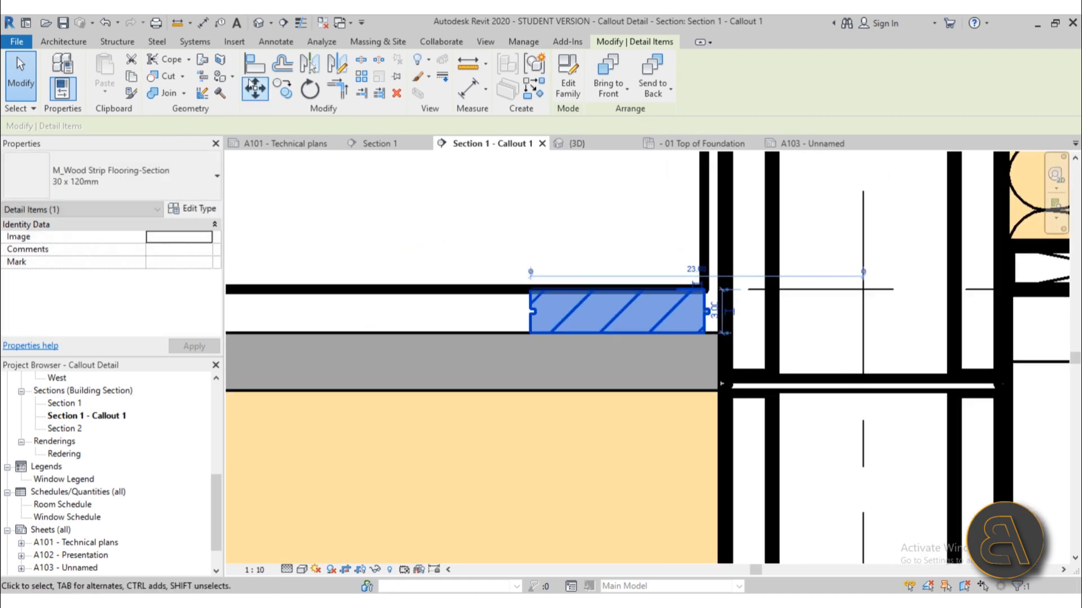
Step: Start copying the flooring strip in multiple mode and place the first copy end to end beside the original
left_click(277, 83)
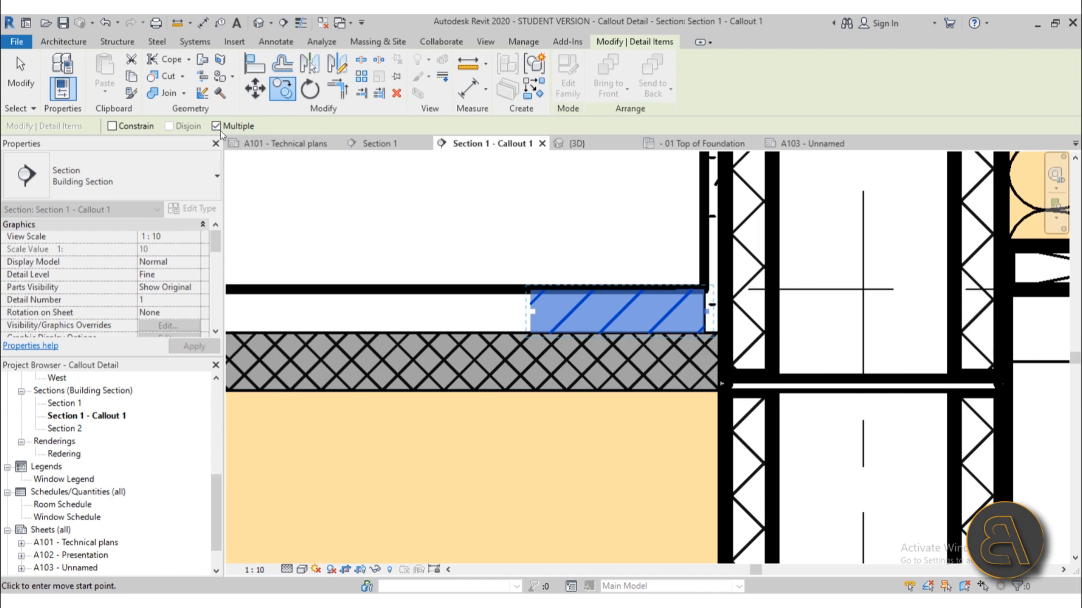
scroll(703, 333, "up", 4)
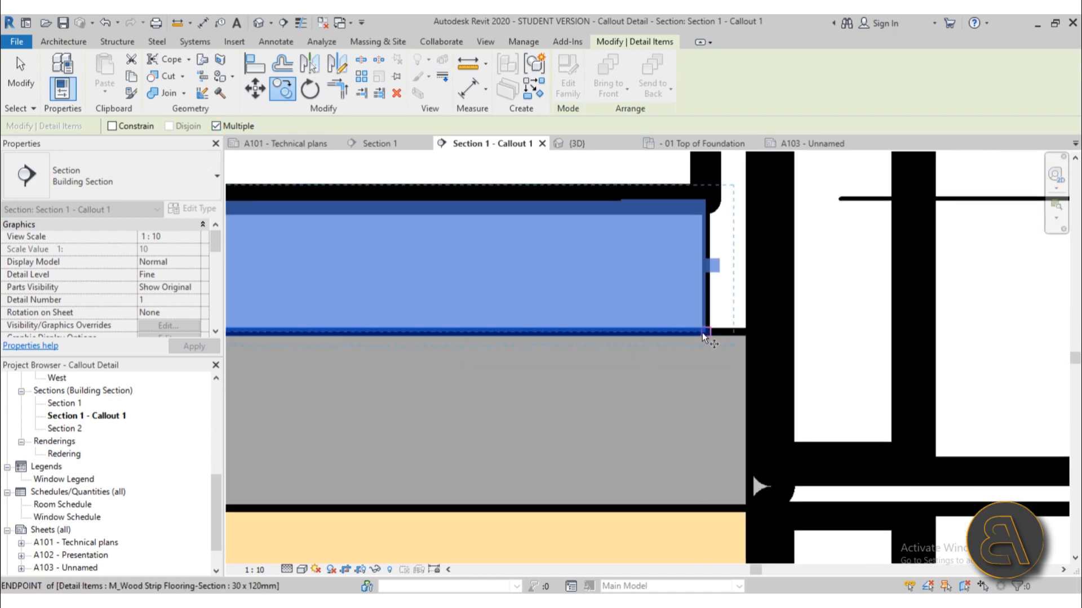
left_click(701, 332)
scroll(708, 330, "down", 4)
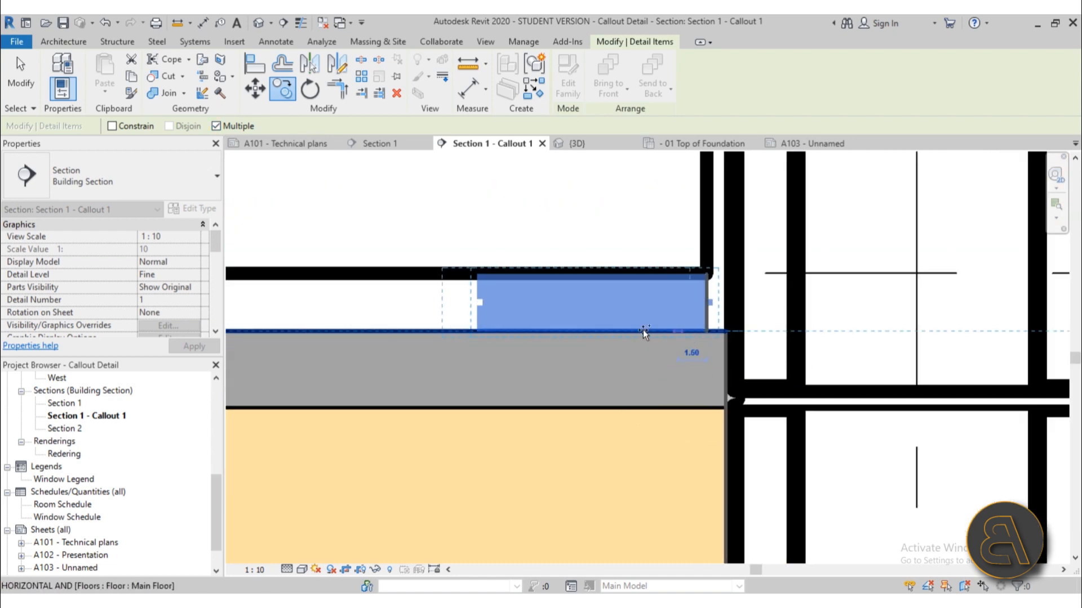
left_click(476, 332)
scroll(486, 335, "down", 1)
middle_click_drag(497, 337, 692, 342)
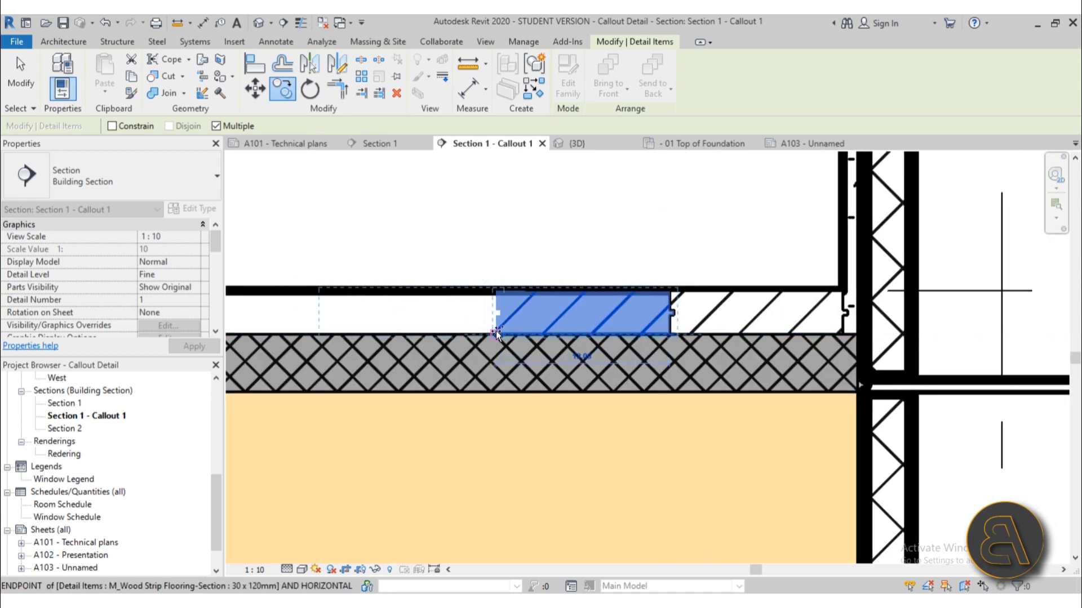
Step: Place four more flooring strip copies end to end along the finish layer, running past the break line
left_click(496, 333)
scroll(459, 331, "down", 2)
scroll(567, 331, "up", 2)
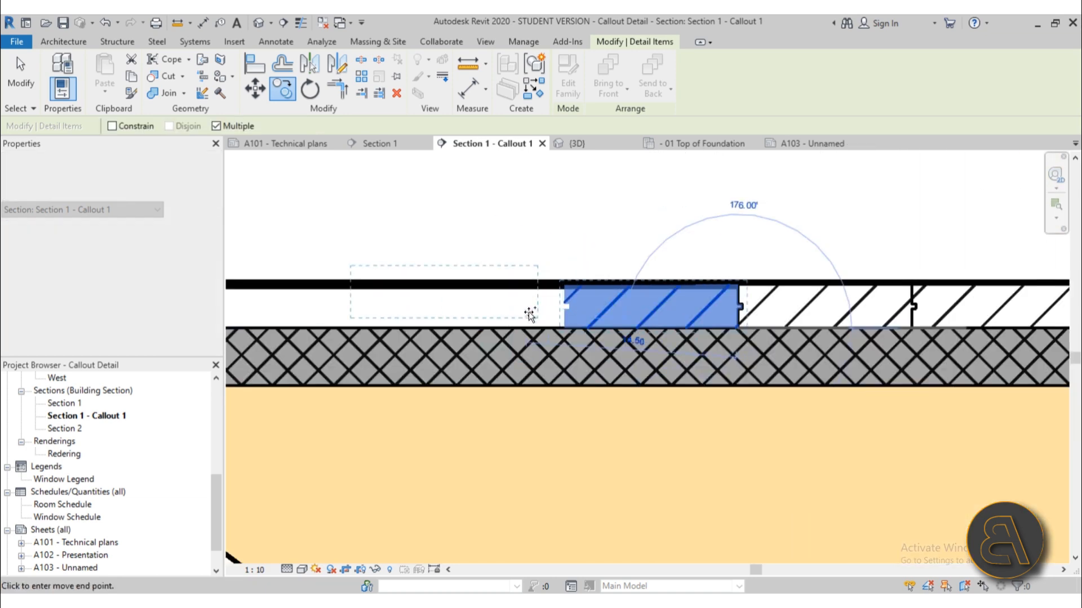
left_click(566, 329)
scroll(537, 343, "down", 1)
middle_click_drag(537, 345, 709, 349)
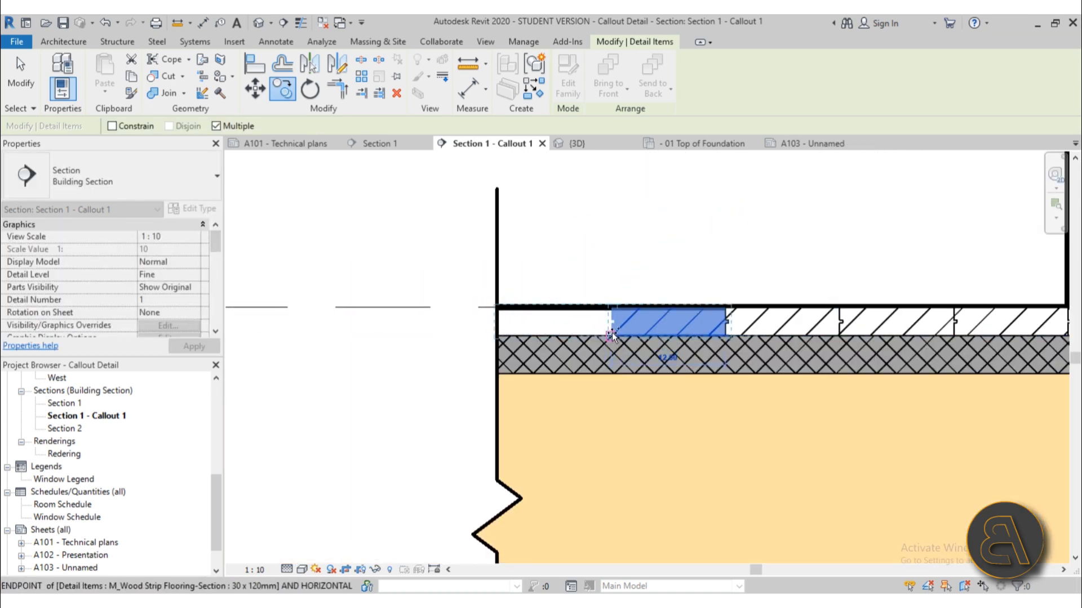
left_click(612, 332)
left_click(498, 334)
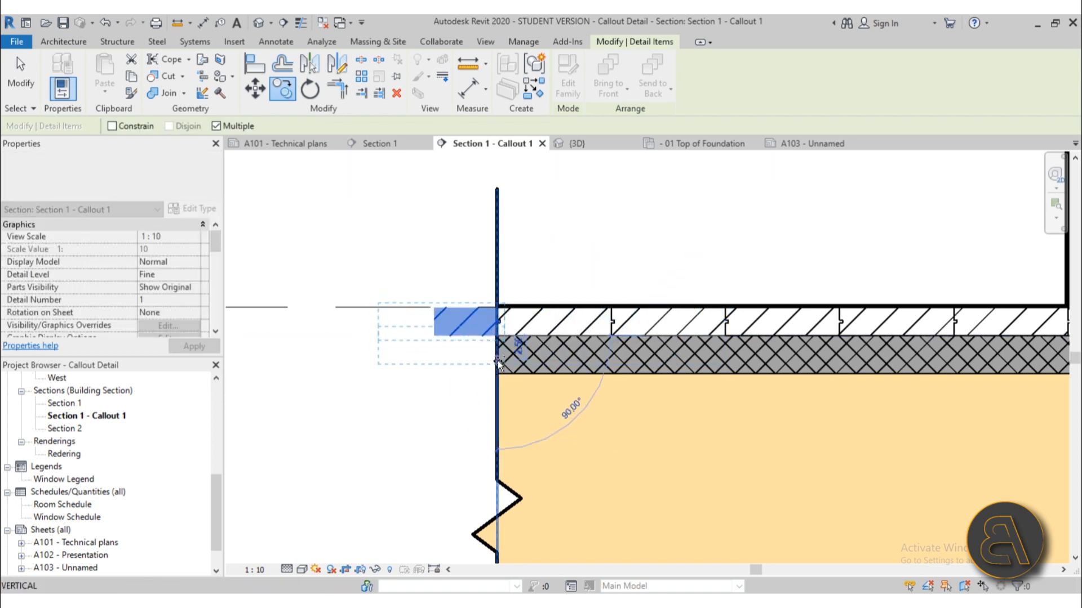
key("Escape")
key("Escape")
Step: Shift the floor's break line slightly outward, away from the wall, and bring it in front of the flooring strips
left_click(497, 266)
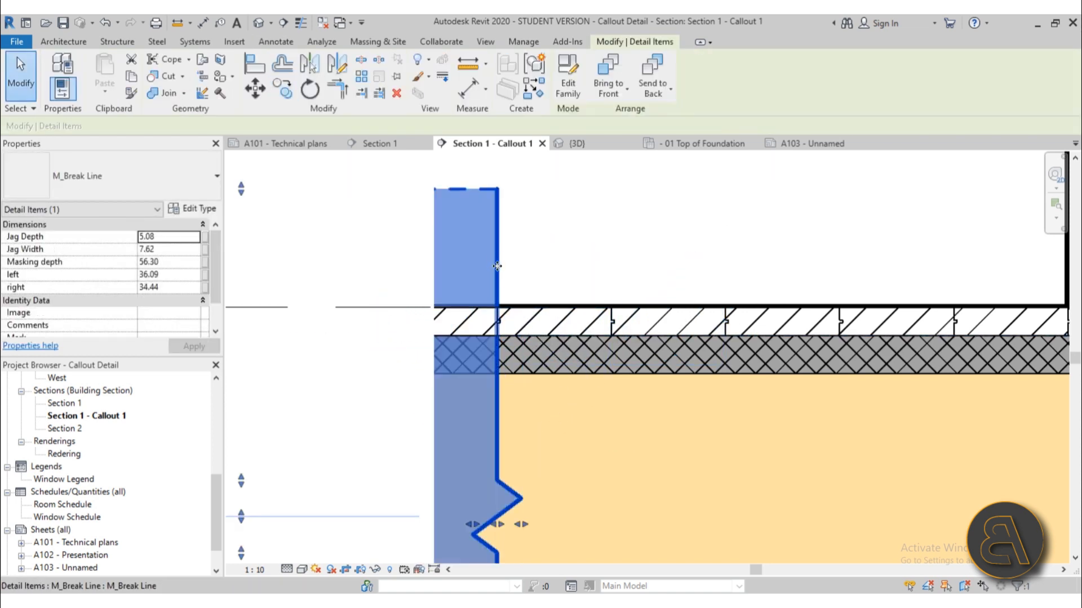
left_click_drag(497, 266, 478, 266)
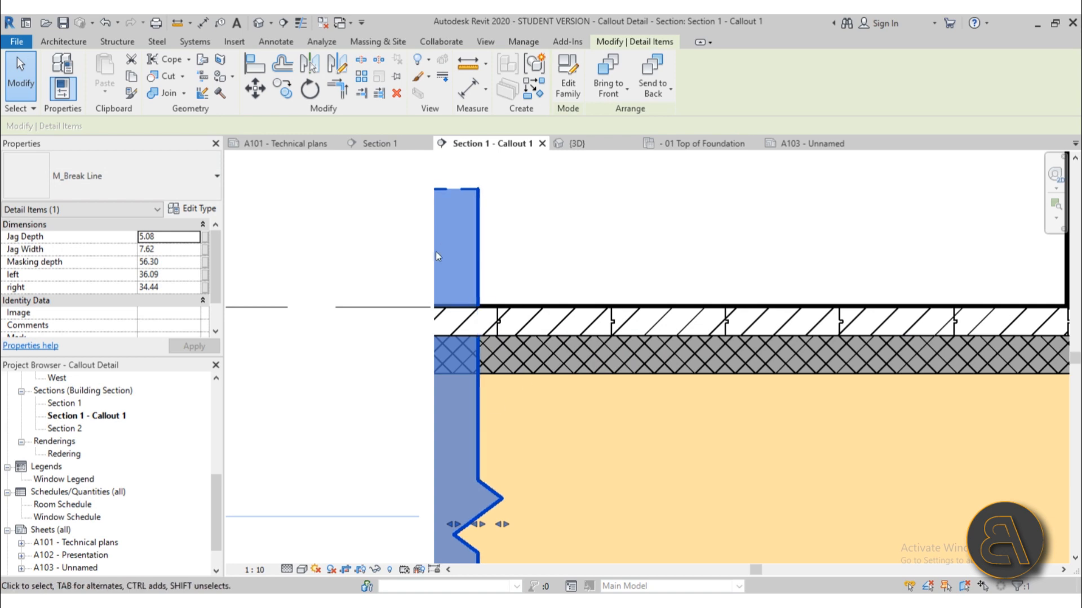
scroll(454, 236, "down", 2)
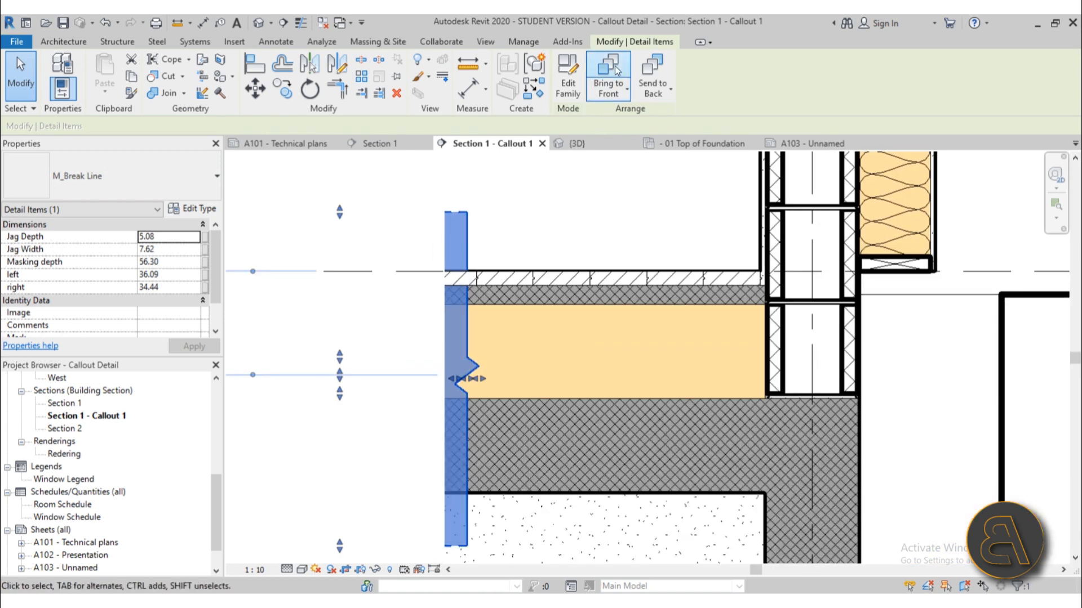
left_click(608, 71)
key("Escape")
Step: Examine the row of flooring strips from the break line to the wall, along with the wall base
scroll(477, 280, "up", 4)
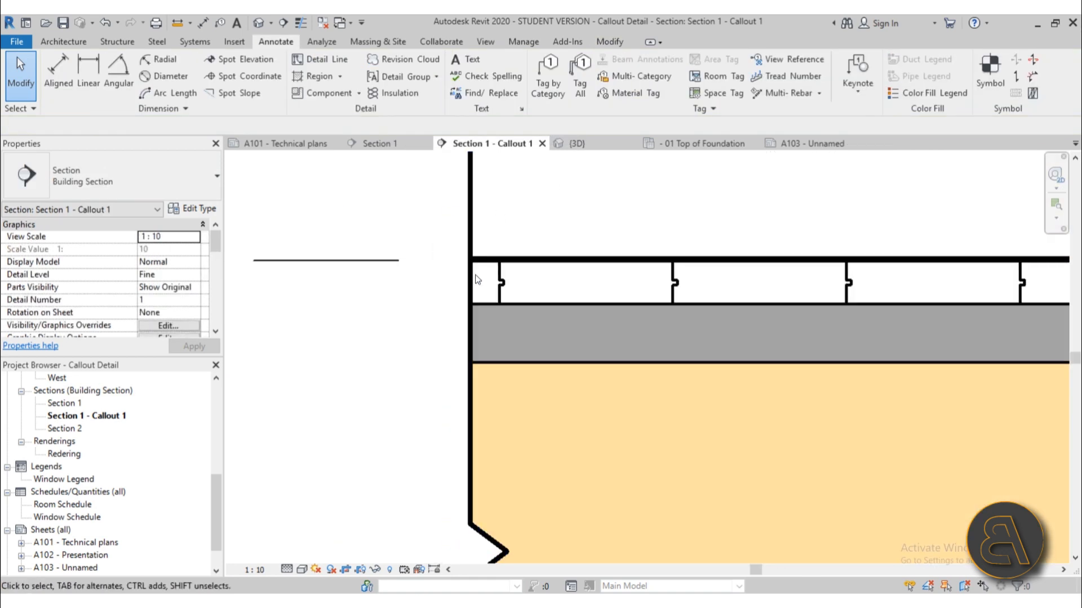
scroll(326, 308, "down", 3)
middle_click_drag(531, 343, 476, 349)
scroll(646, 270, "up", 3)
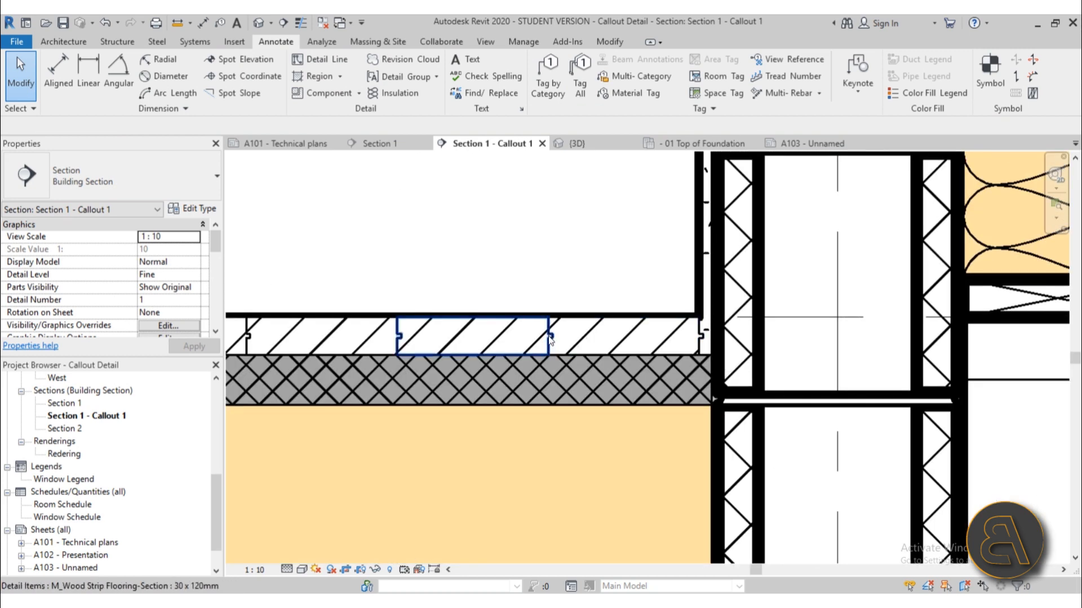
scroll(601, 357, "down", 3)
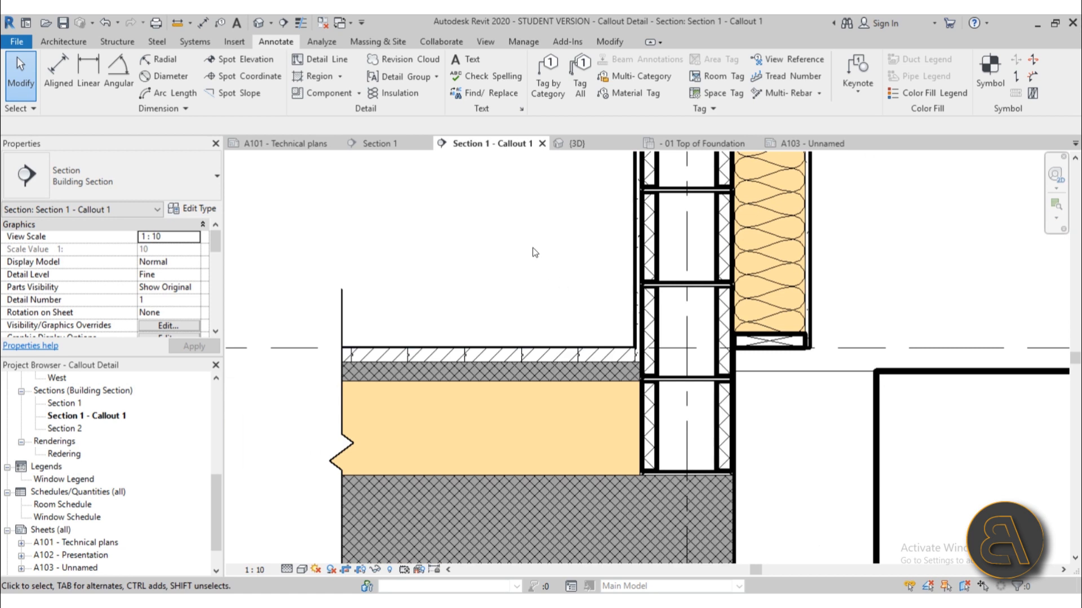
scroll(576, 276, "down", 4)
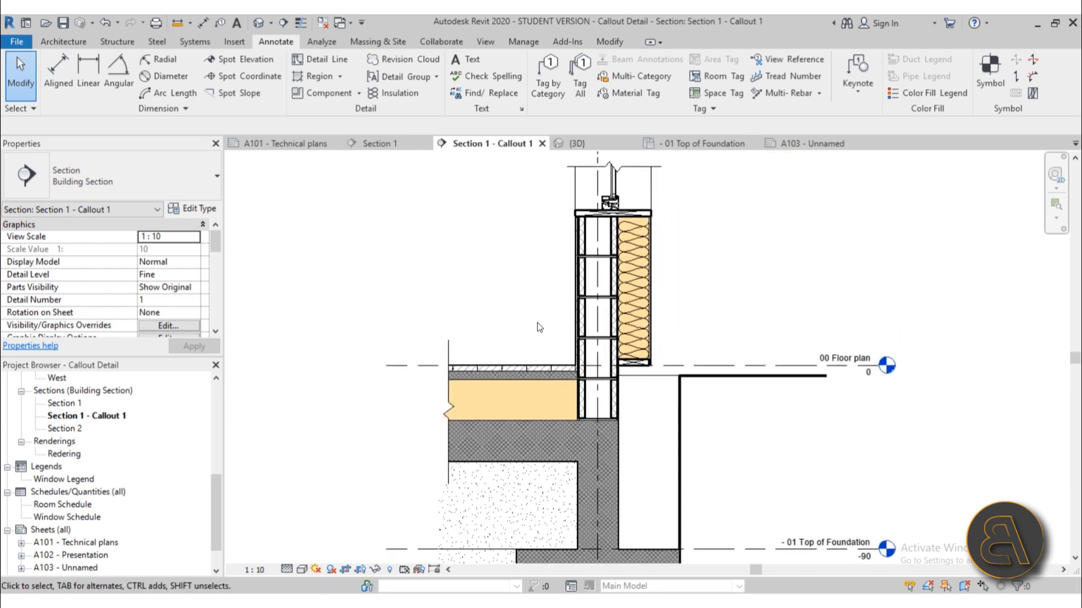
scroll(573, 338, "up", 7)
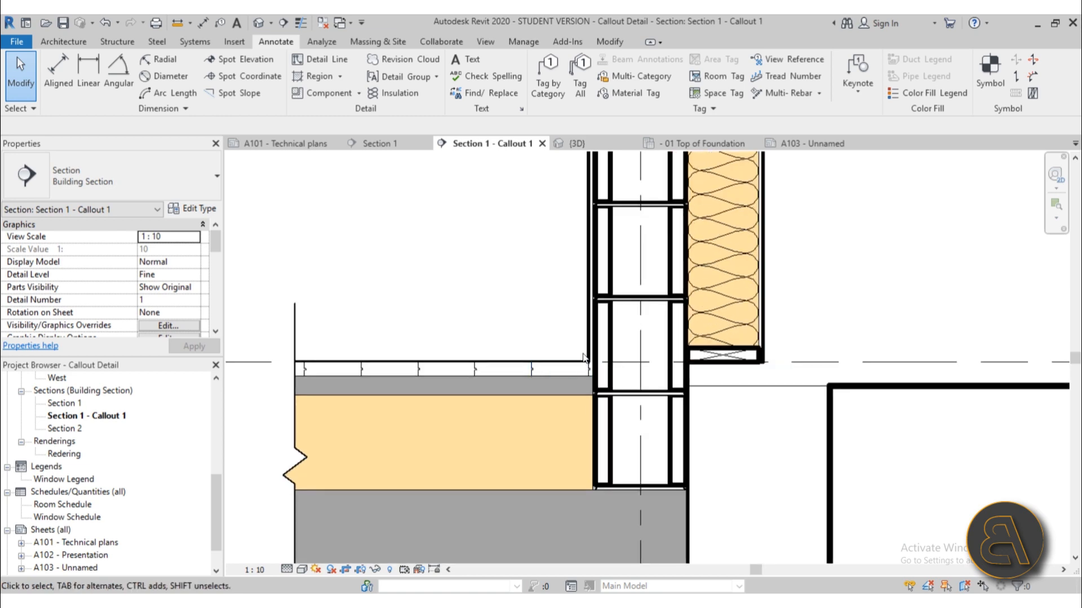
scroll(490, 273, "down", 3)
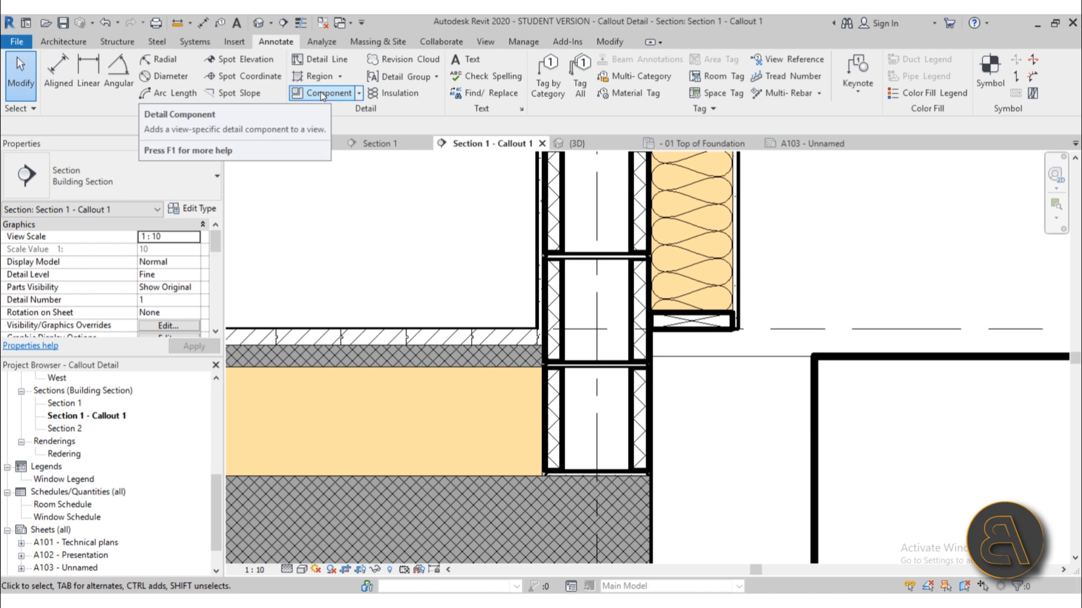
scroll(464, 207, "down", 2)
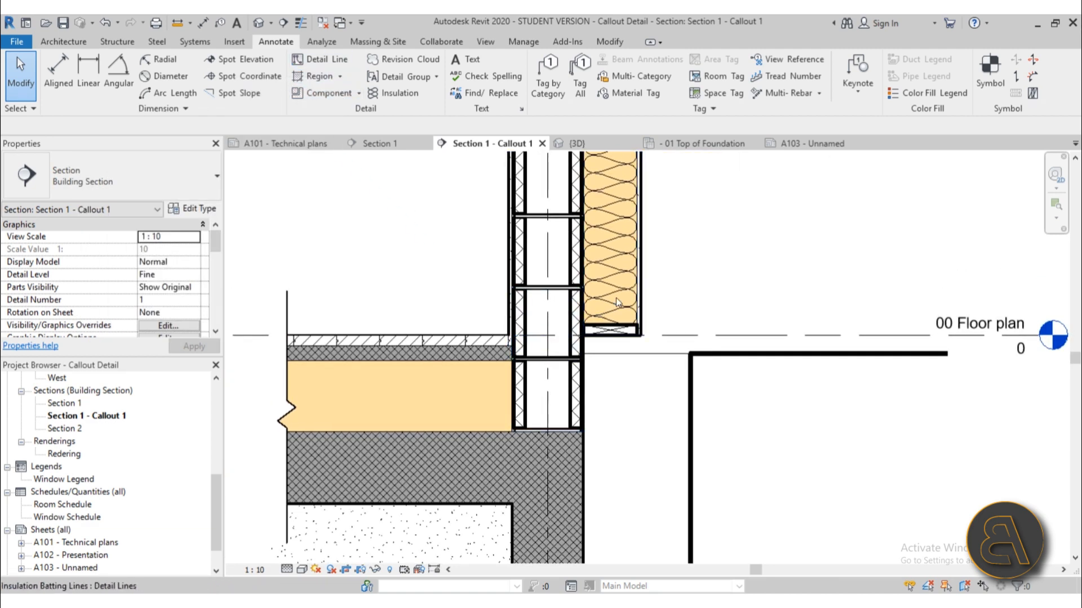
scroll(490, 301, "down", 2)
scroll(618, 284, "down", 3)
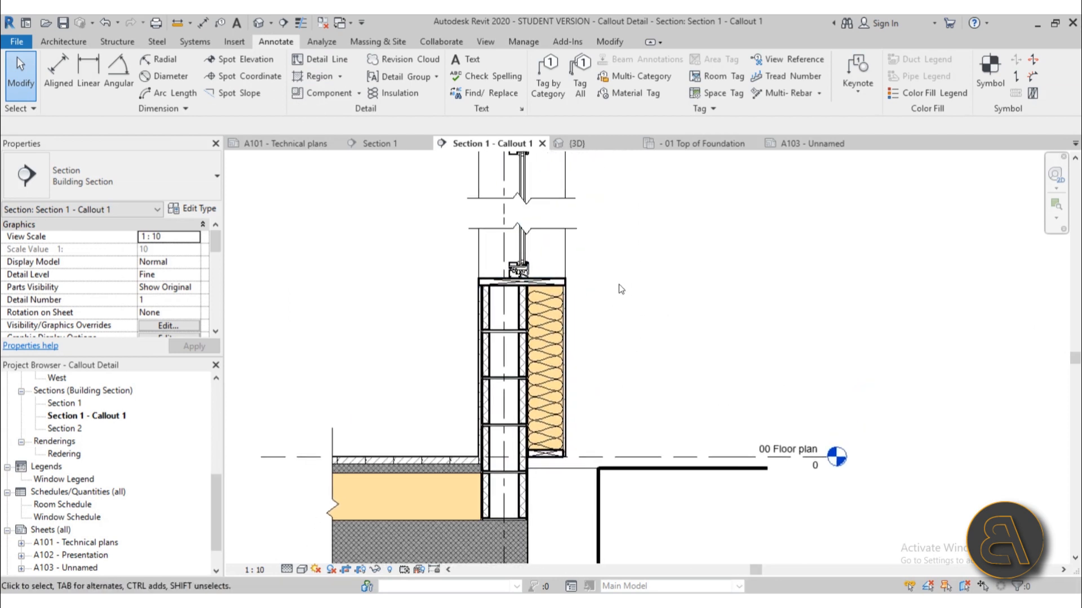
Step: Examine the sloped roof's layers and its junction with the top of the wall at 01 Roof Level
middle_click_drag(614, 286, 535, 498)
middle_click_drag(560, 329, 560, 367)
scroll(464, 316, "up", 3)
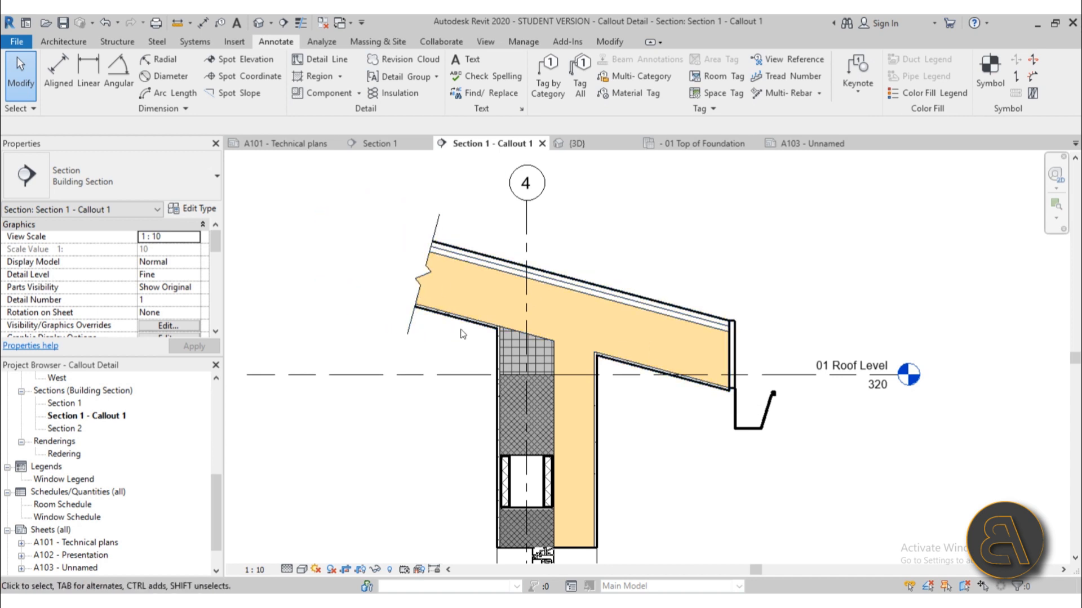
scroll(505, 354, "up", 3)
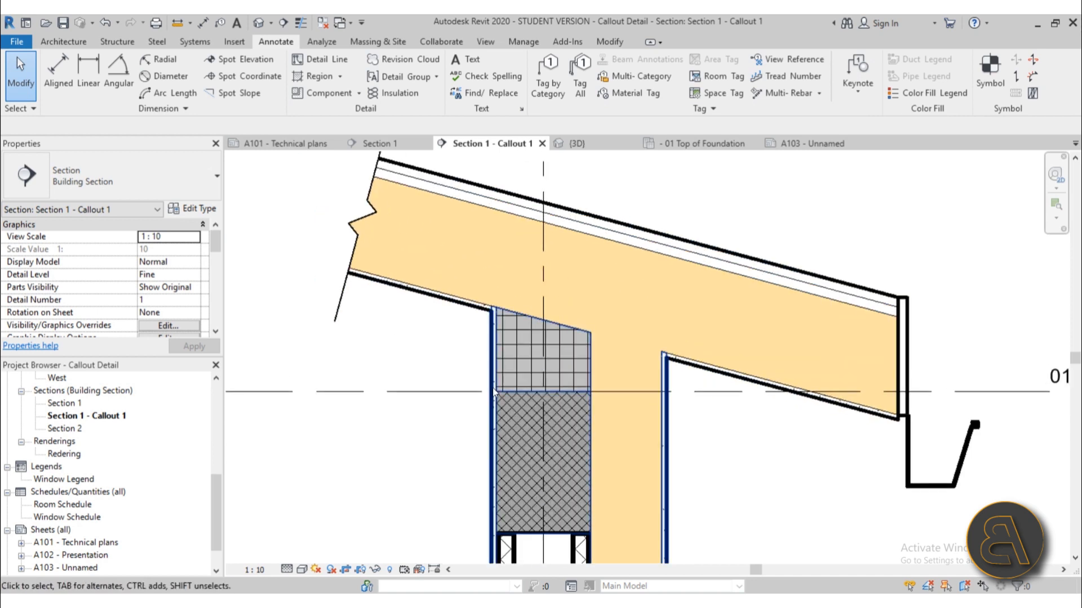
scroll(519, 349, "up", 1)
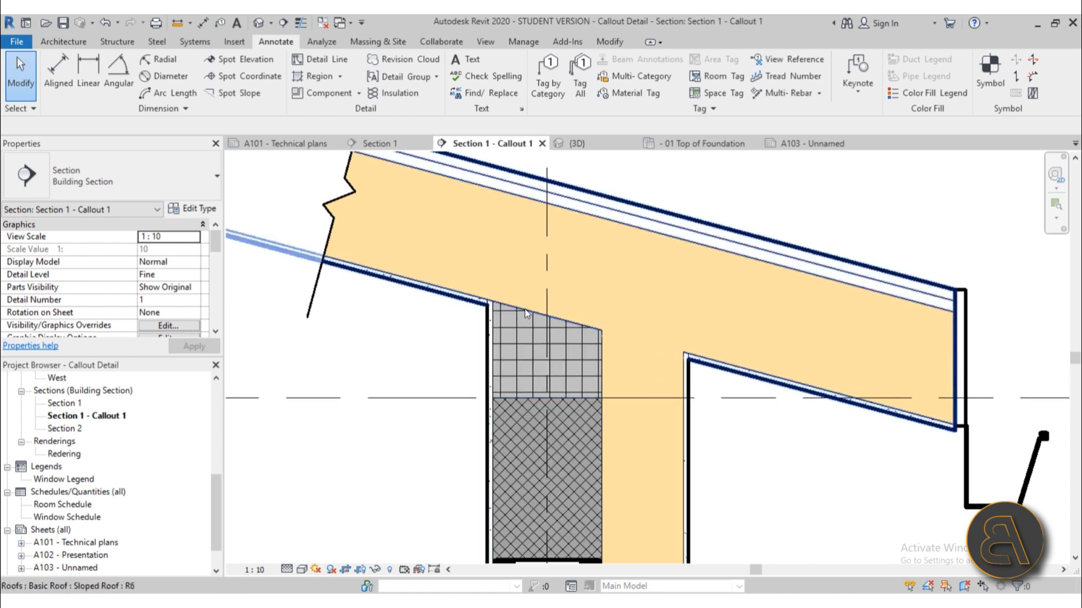
scroll(561, 310, "down", 1)
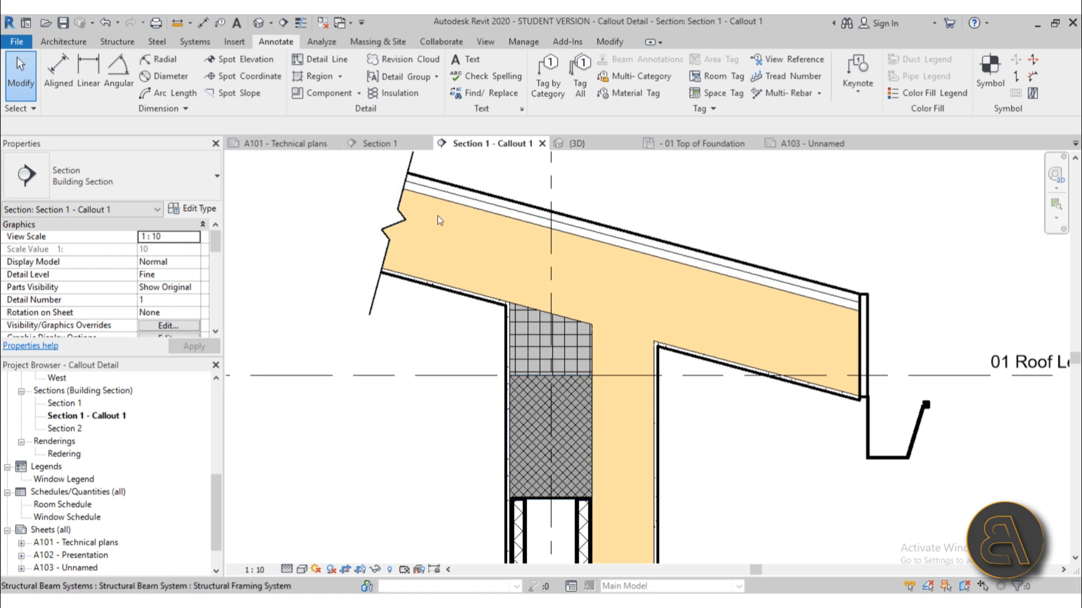
middle_click_drag(359, 195, 356, 187)
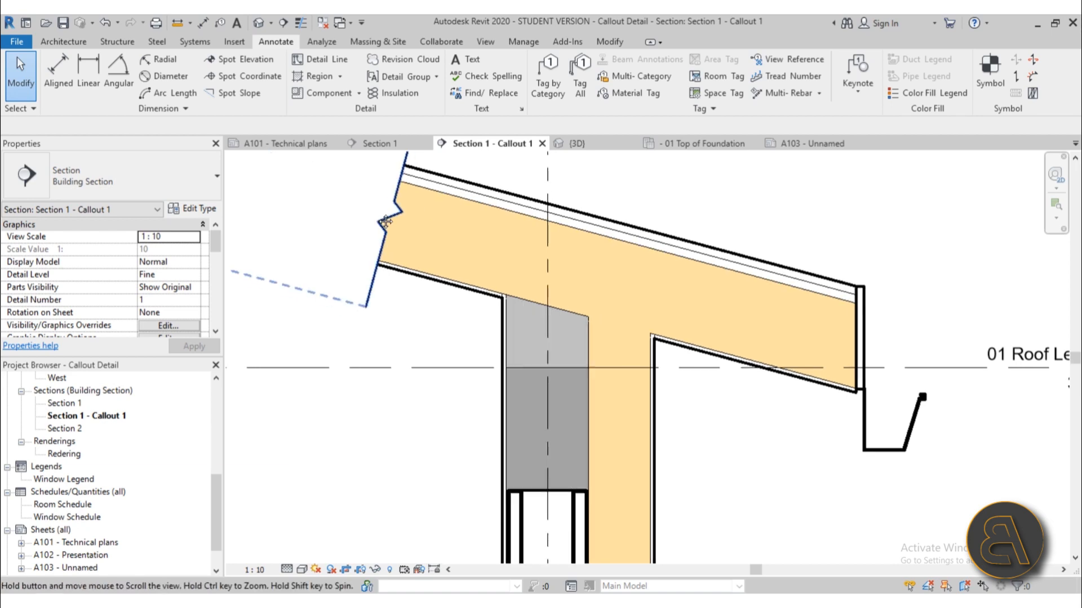
Step: Browse for a detail component family in Div 06-Wood and Plastic, 06100-Rough Carpentry, 06110-Wood Framing
left_click(323, 94)
left_click(568, 70)
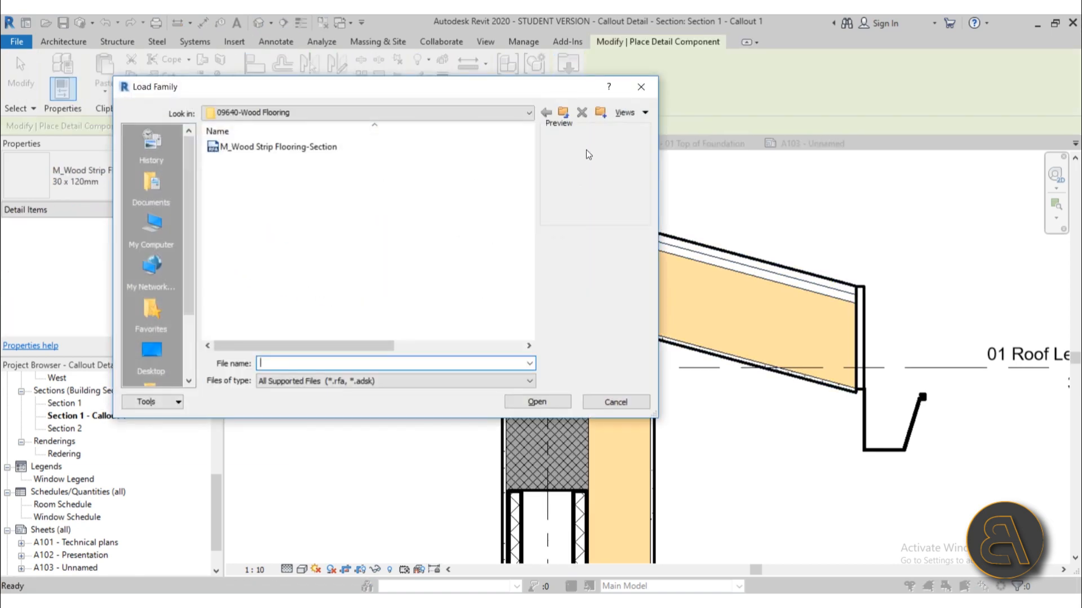
left_click(563, 112)
left_click(563, 112)
left_click(563, 112)
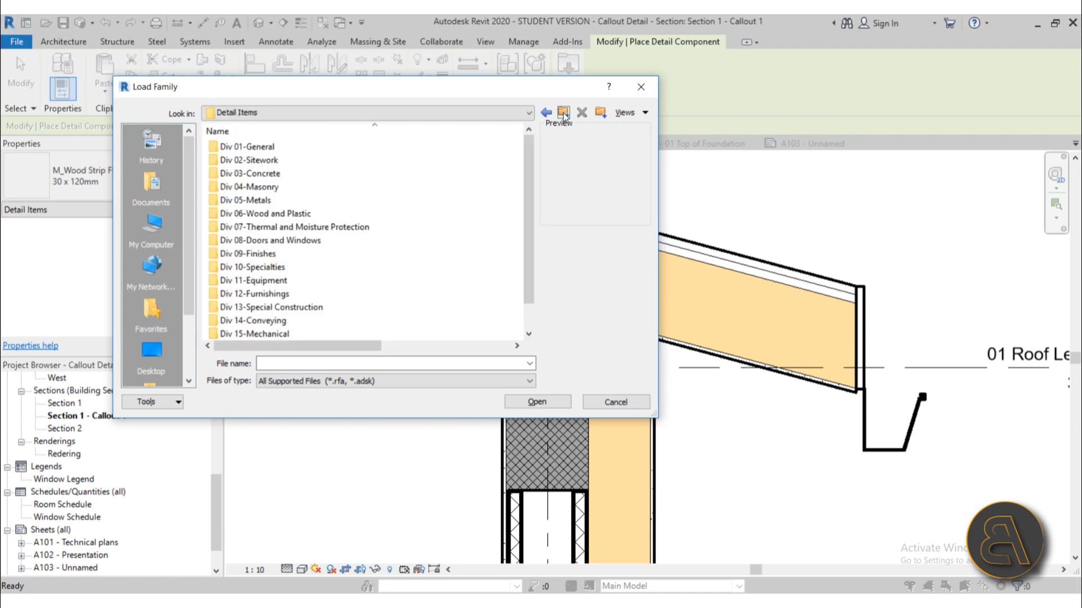
double_click(287, 214)
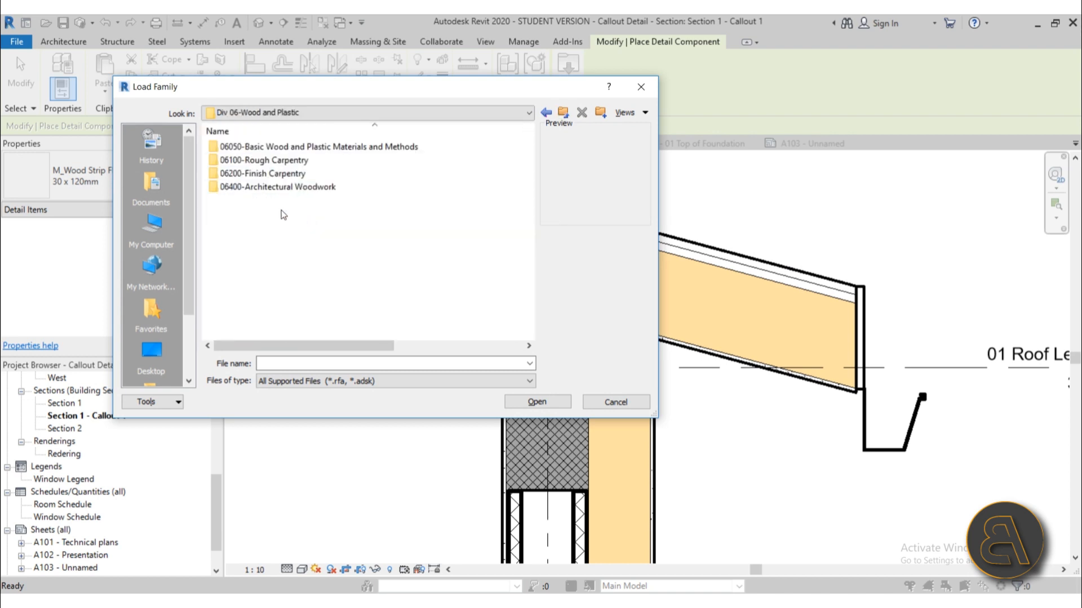
double_click(268, 161)
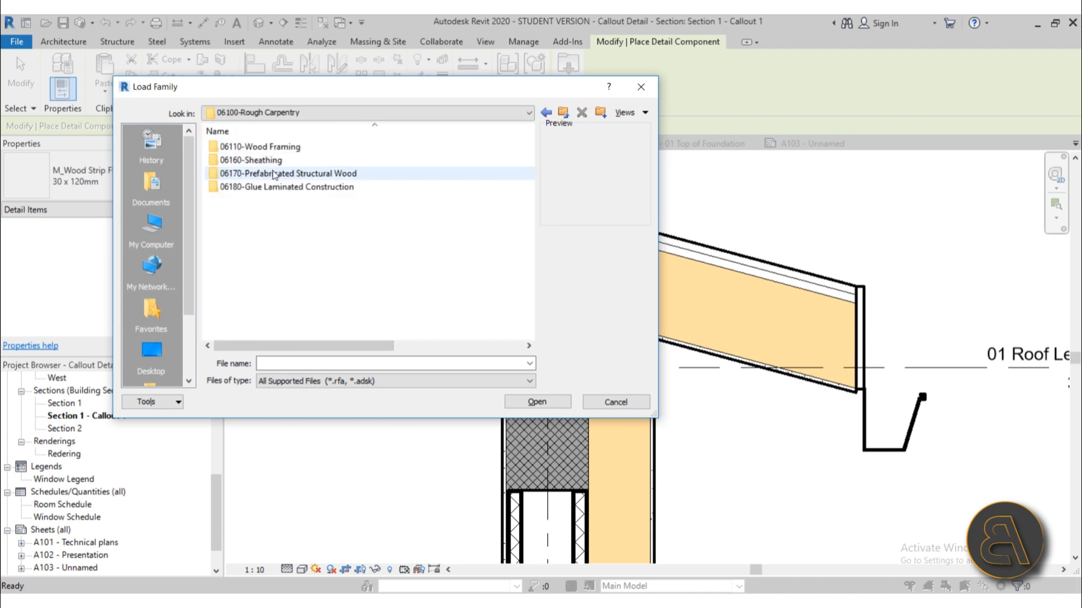
double_click(269, 151)
left_click(269, 163)
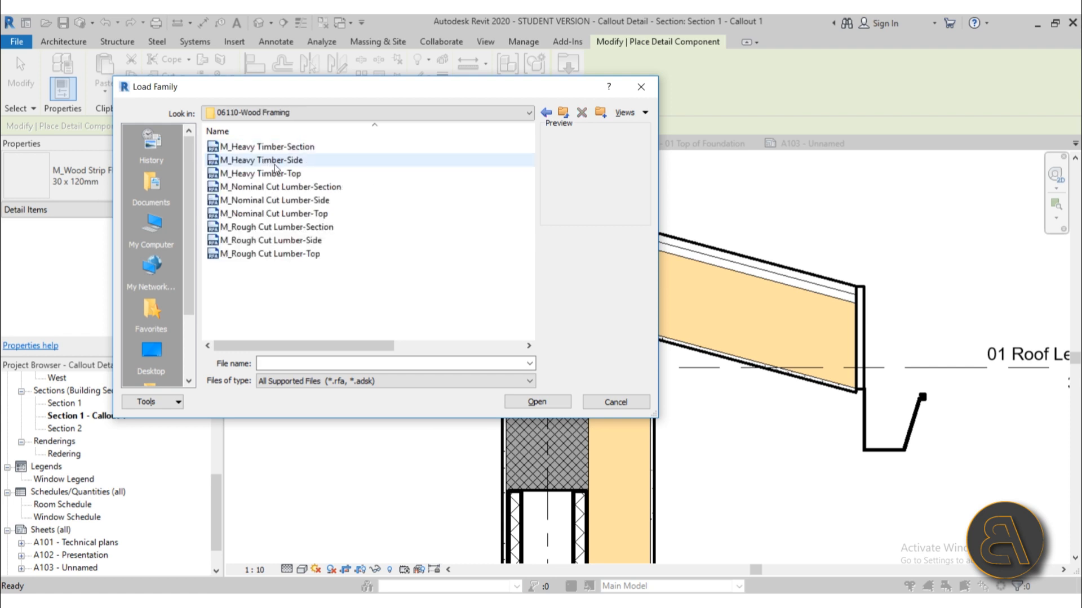
Step: Load the M_Heavy Timber-Section family with its 200 x 350mm Heavy Timber type, without placing an instance
left_click(261, 148)
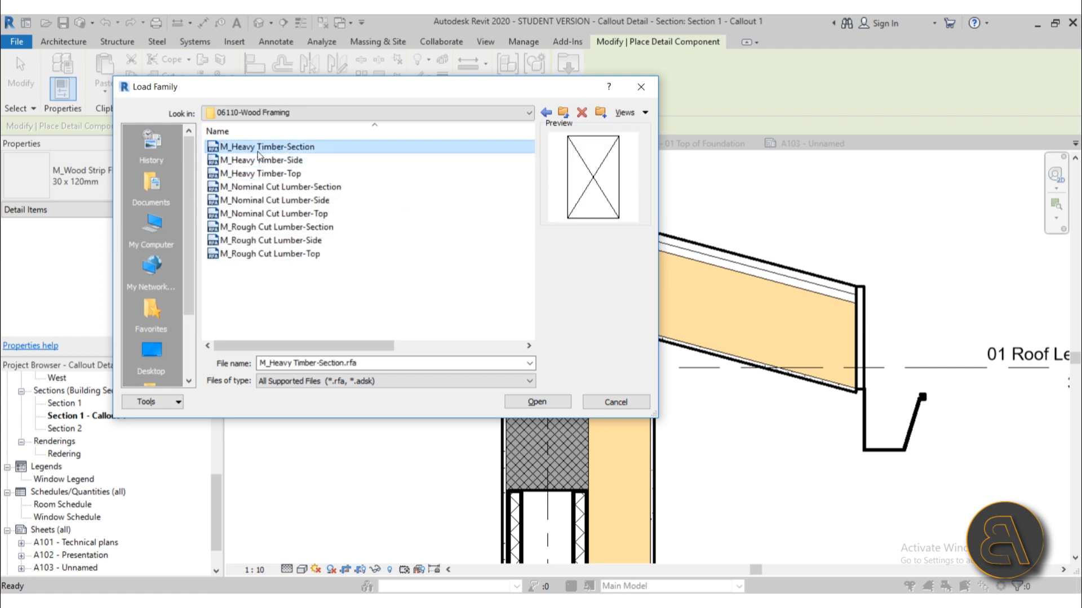
left_click(528, 404)
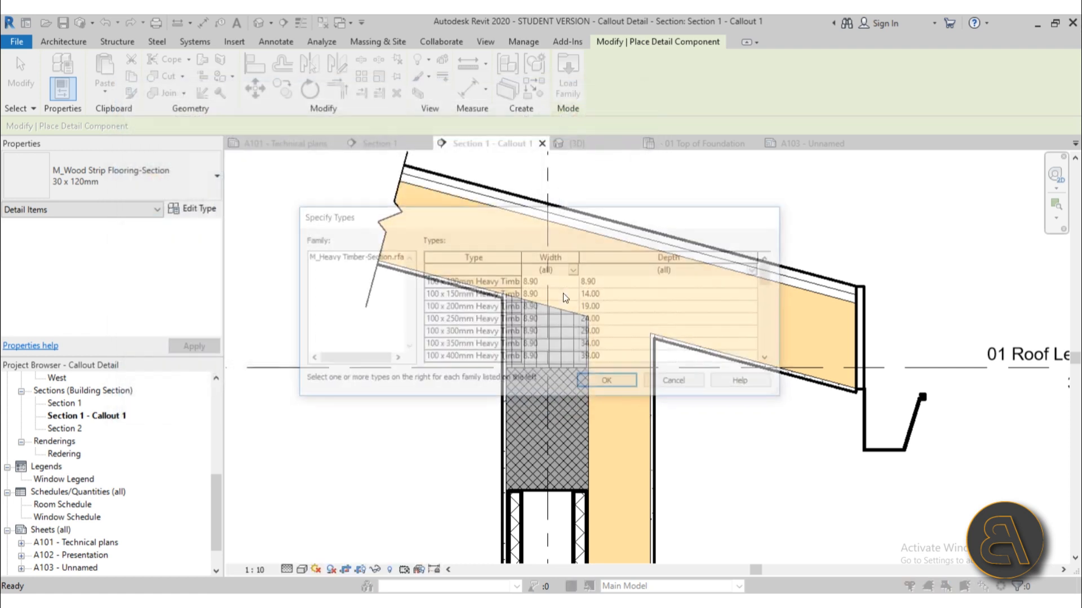
scroll(478, 321, "down", 5)
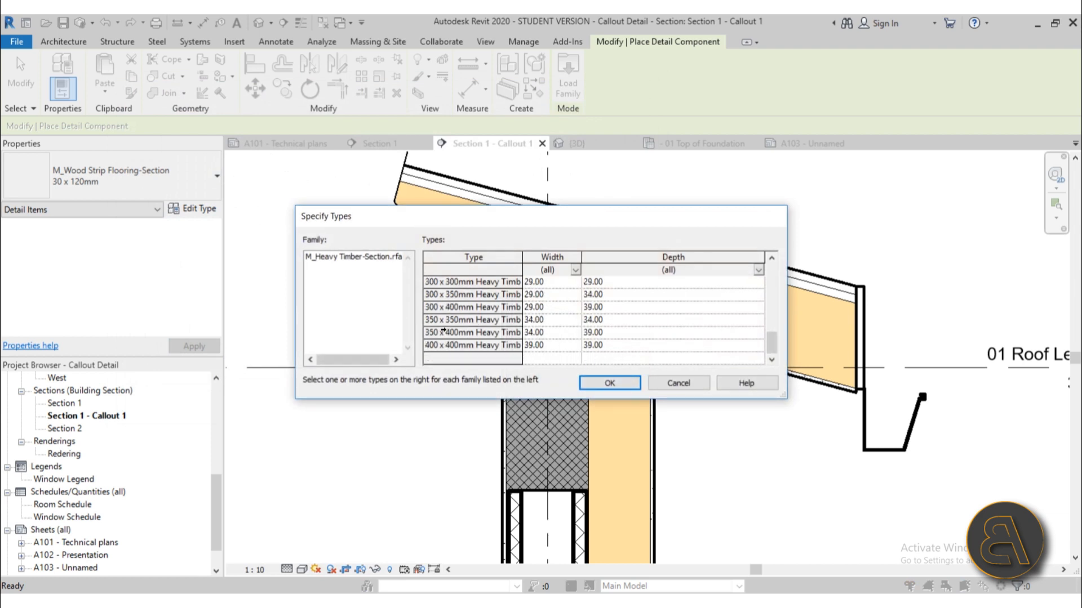
scroll(442, 331, "up", 5)
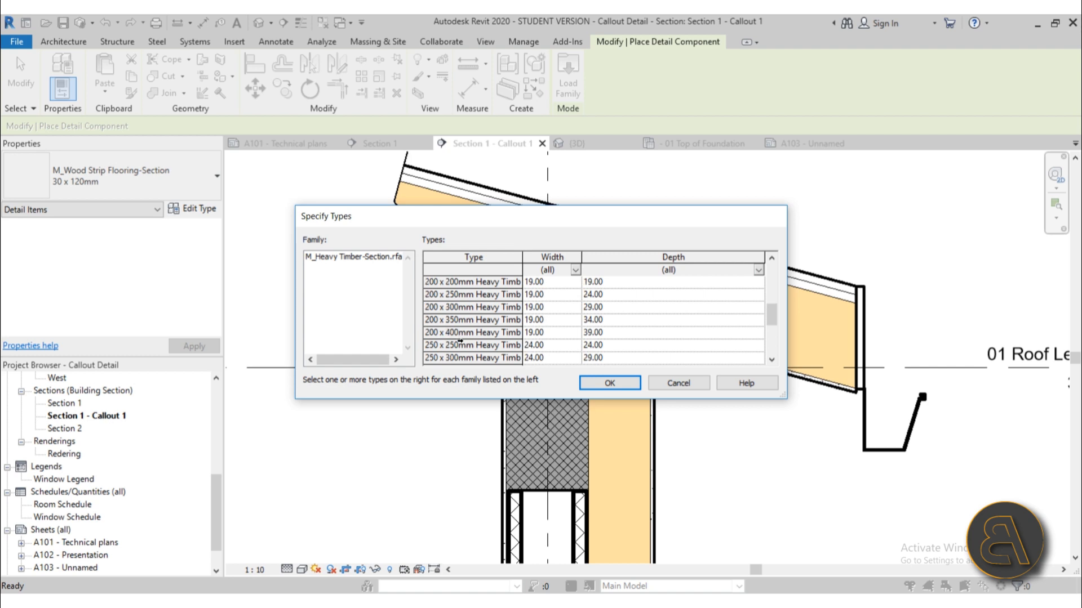
left_click(434, 321)
left_click(609, 383)
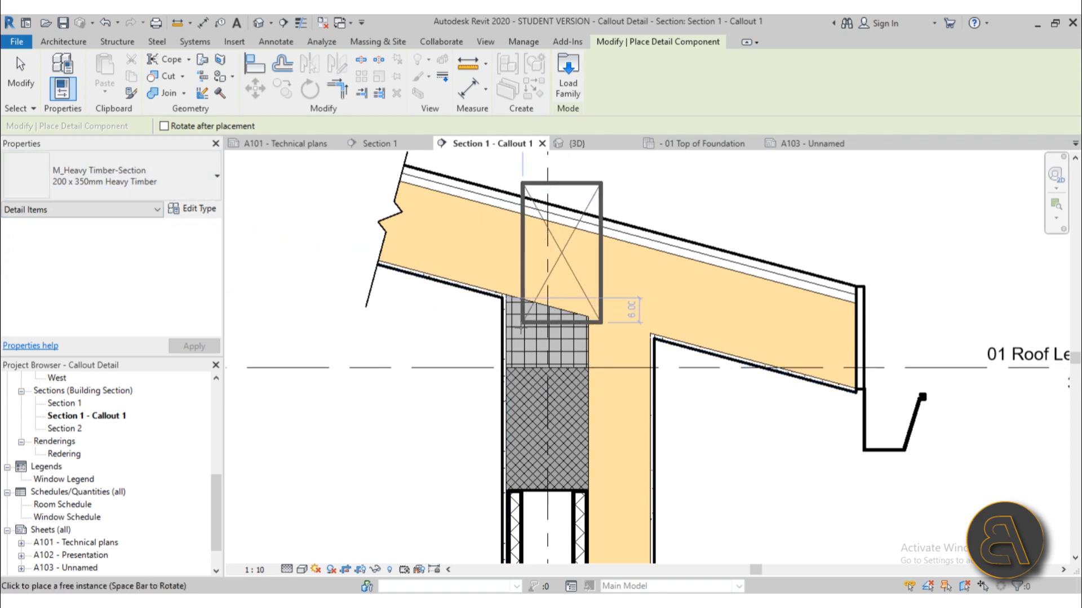
key("Escape")
Step: Measure a trial timber width across the wall core along the 01 Roof Level line
left_click(177, 22)
scroll(509, 380, "up", 3)
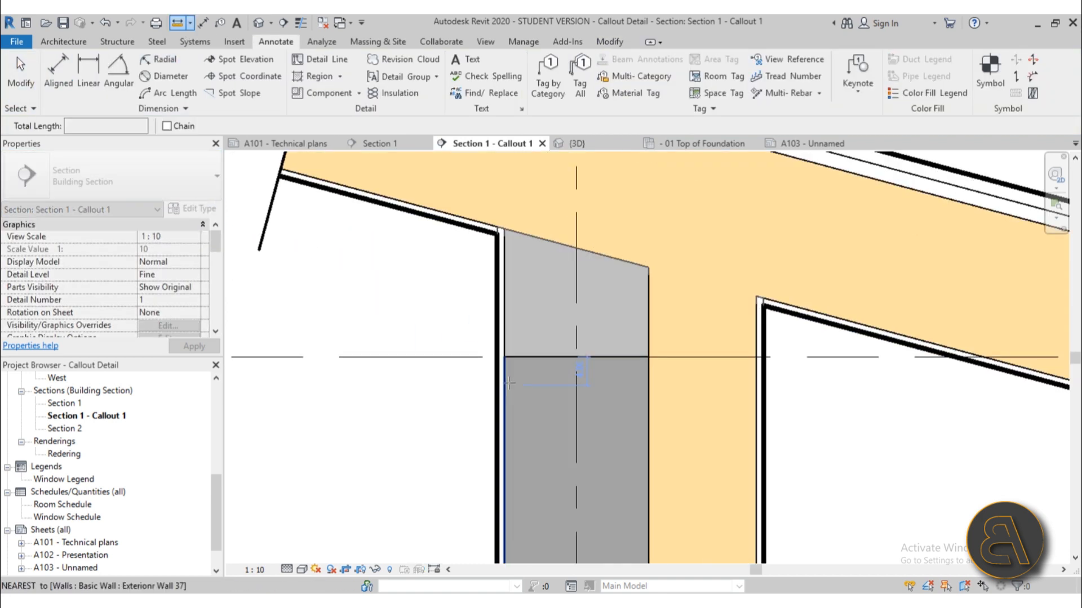
left_click(624, 352)
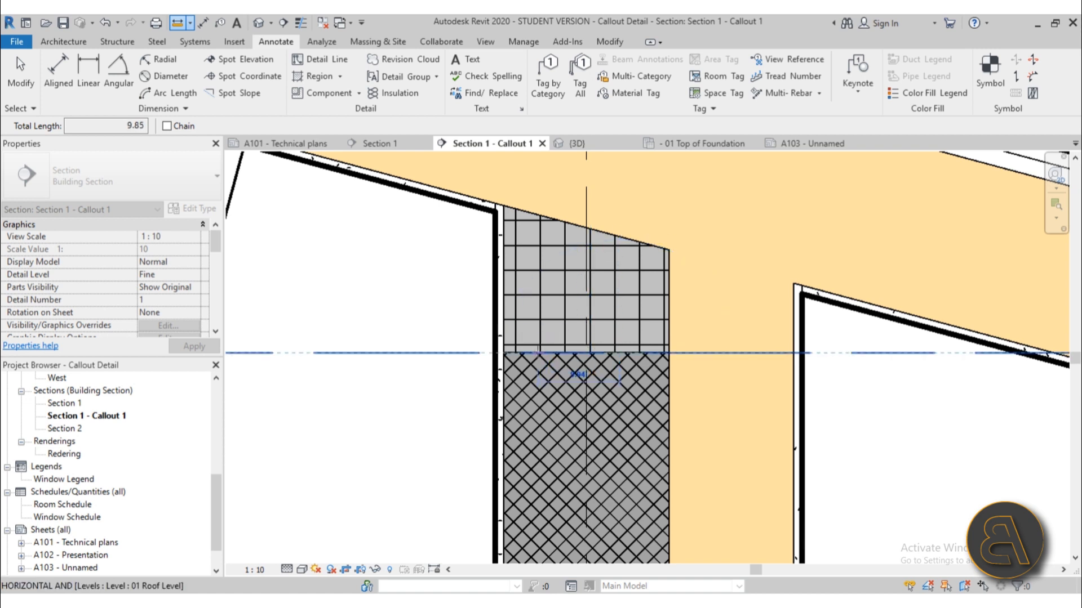
key("Escape")
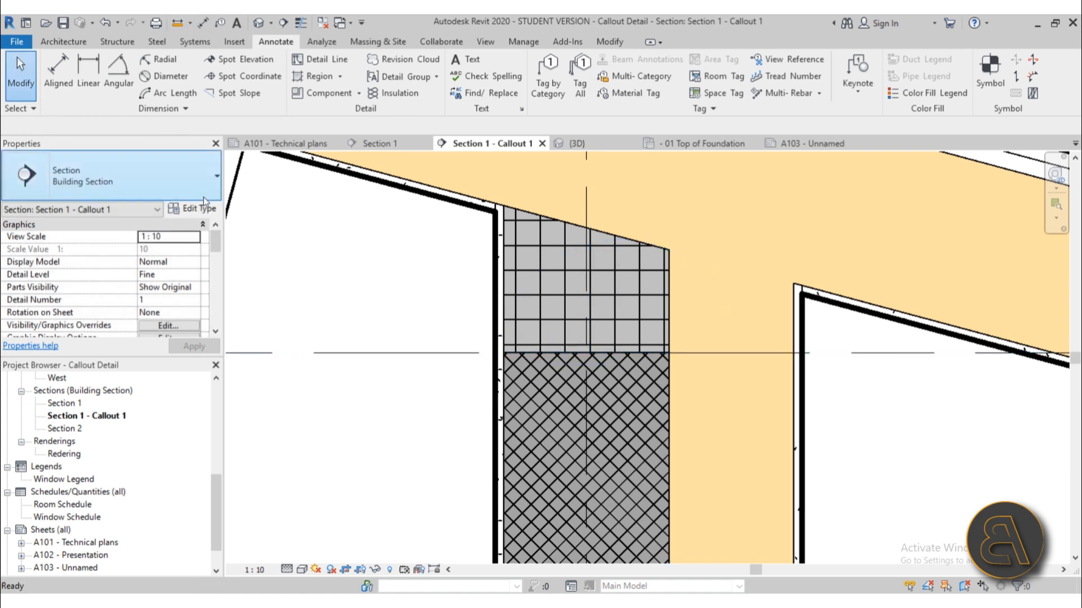
Step: Duplicate the heavy timber type as 100 x 160mm Heavy Timber, setting its width to 10 and its depth to match the name
left_click(324, 94)
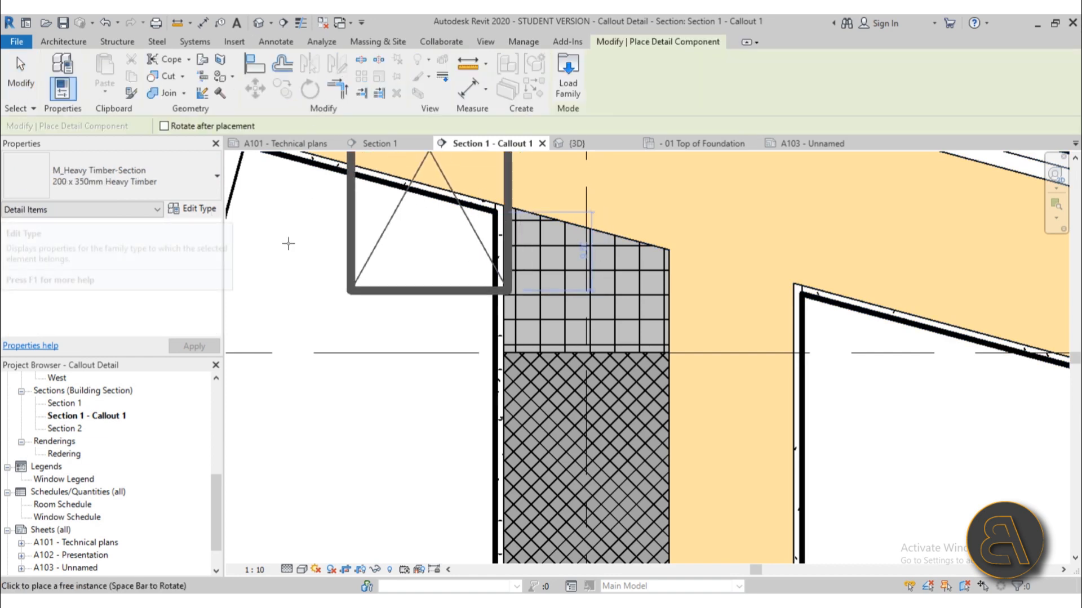
left_click(192, 209)
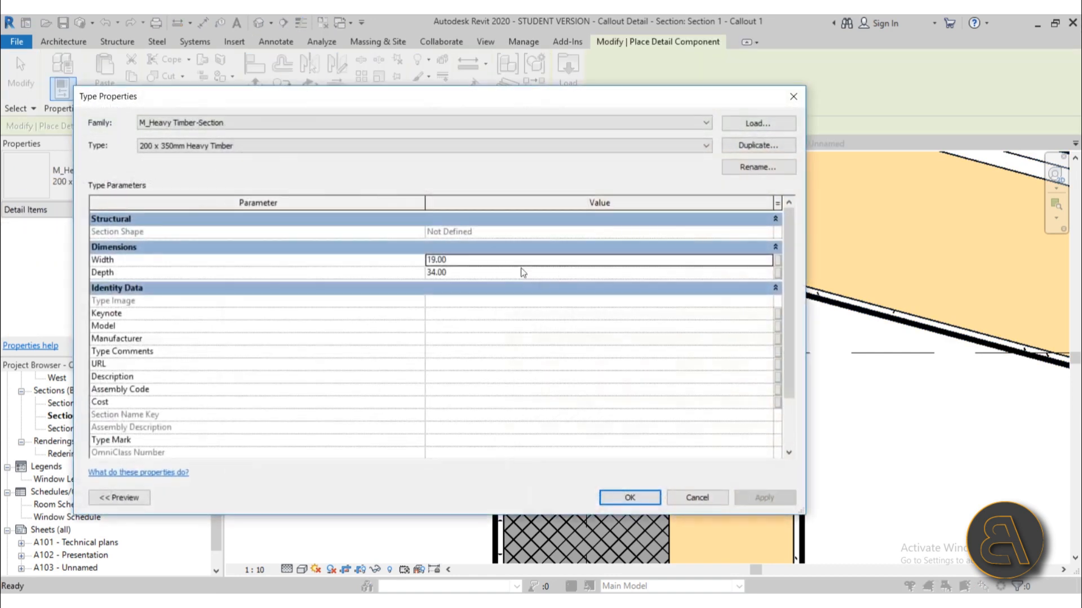
left_click(735, 144)
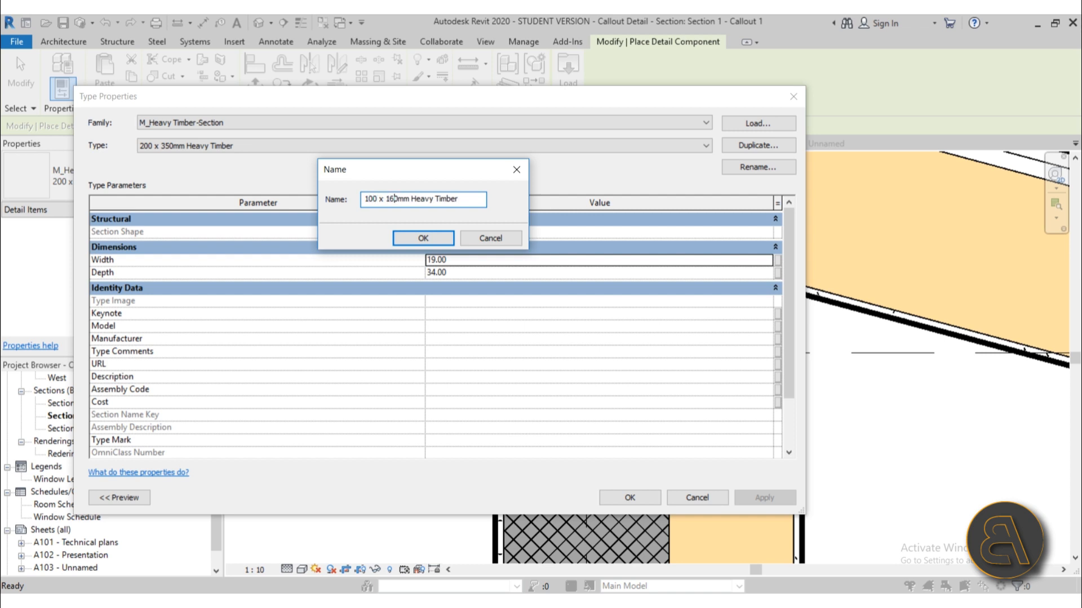
left_click(401, 237)
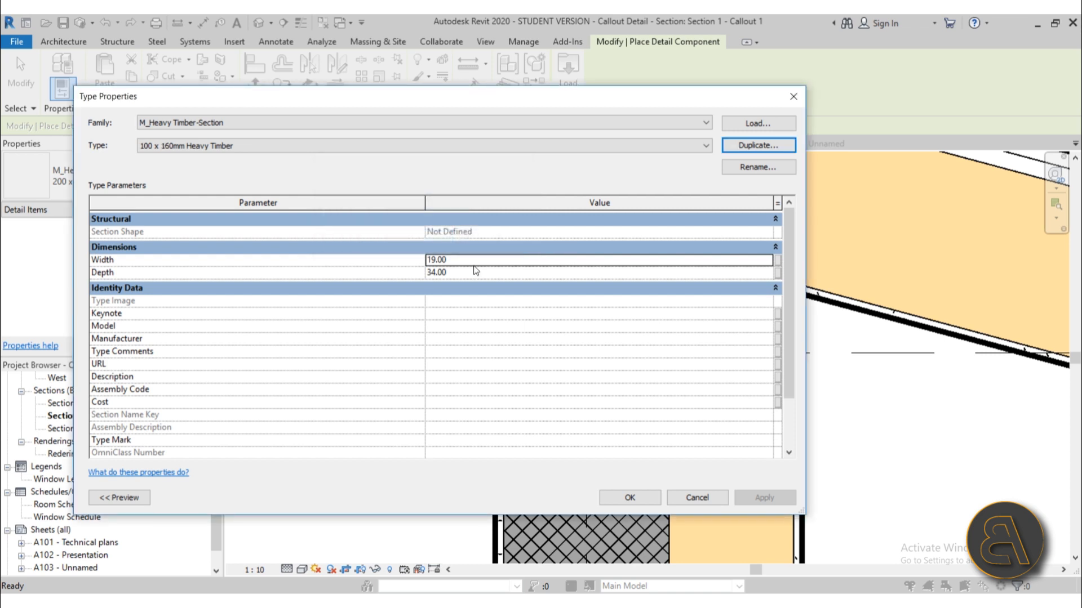
left_click(461, 263)
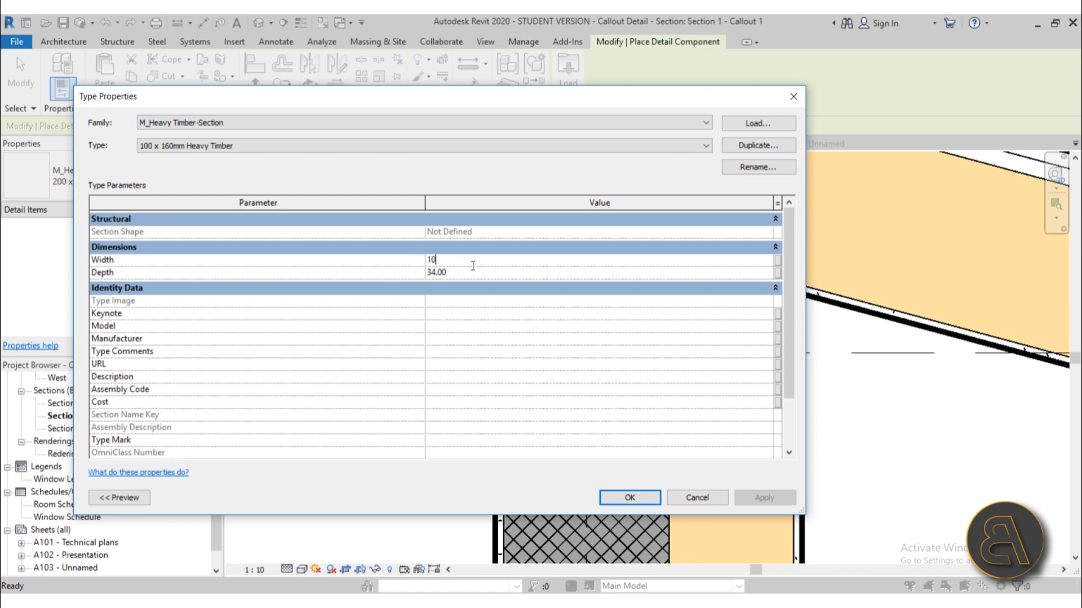
left_click(460, 274)
left_click(653, 499)
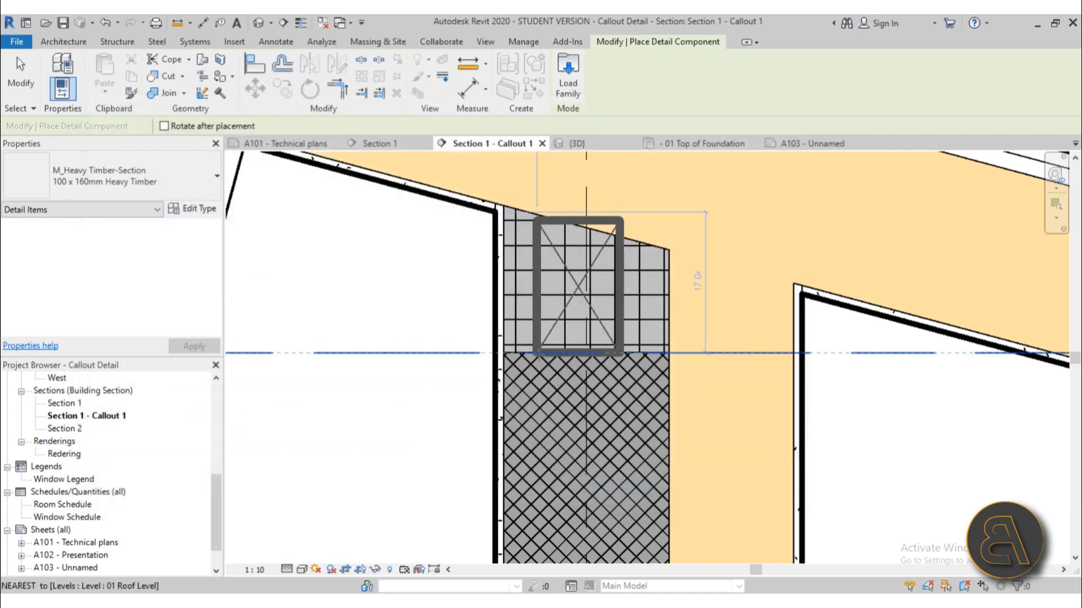
Step: Place the 100 x 160mm timber section on the 01 Roof Level line at the top of the wall core
left_click(548, 353)
key("Escape")
scroll(582, 380, "down", 2)
middle_click_drag(594, 303, 473, 296)
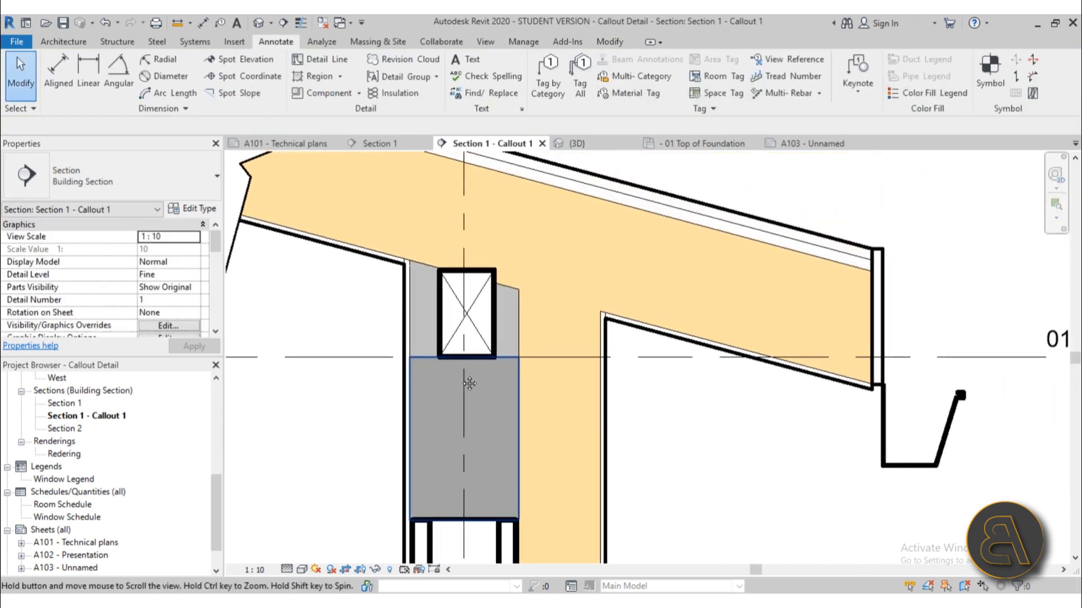
Step: Move the timber section sideways by its bottom midpoint so it is centred on the vertical grid line
scroll(474, 295, "up", 2)
left_click(473, 295)
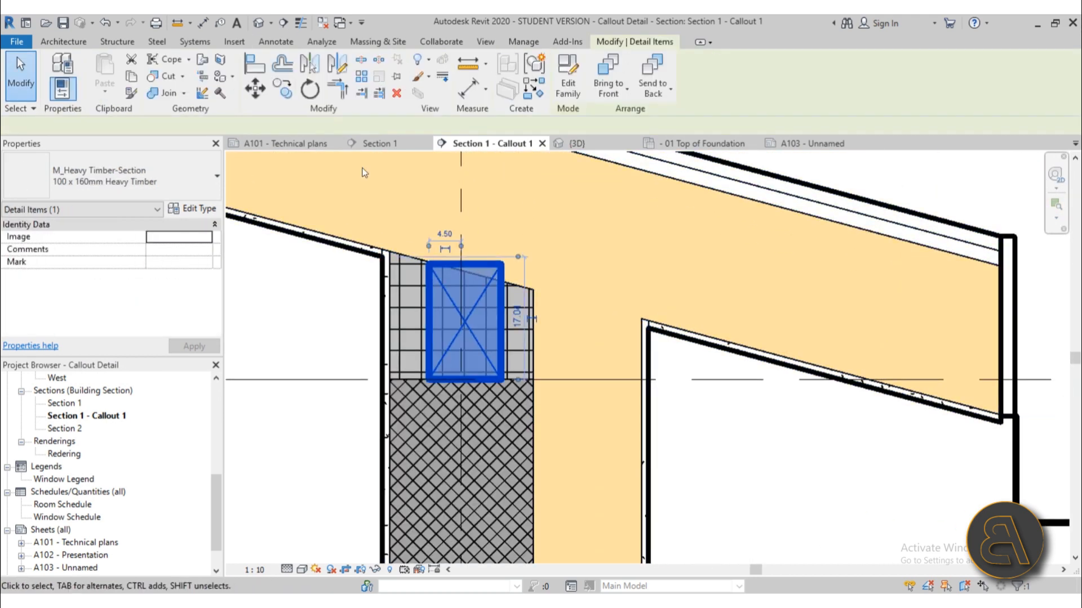
left_click(256, 99)
scroll(463, 379, "up", 2)
left_click(471, 377)
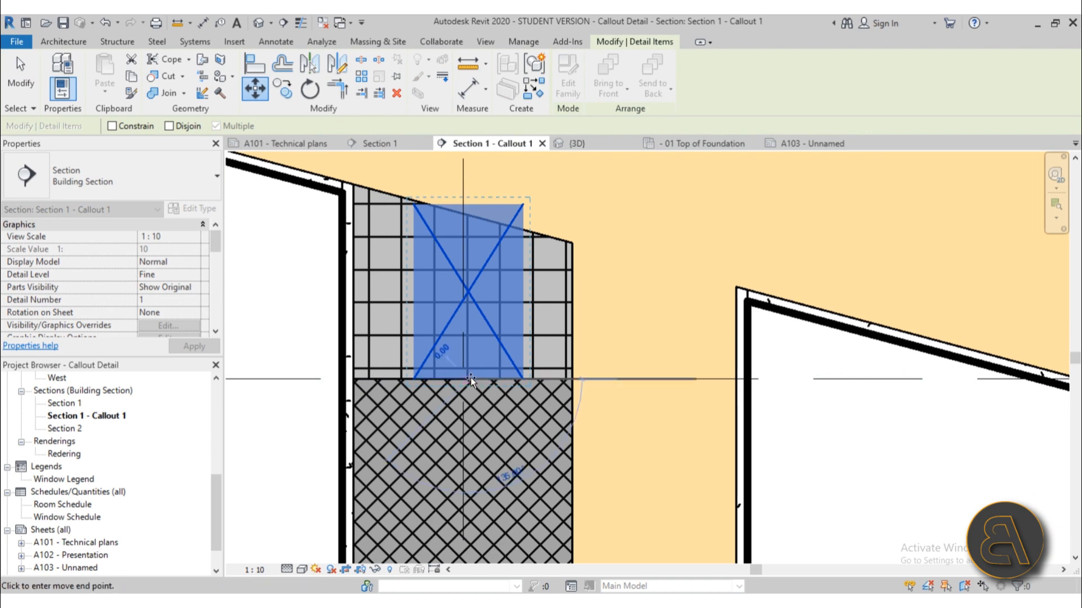
left_click(464, 377)
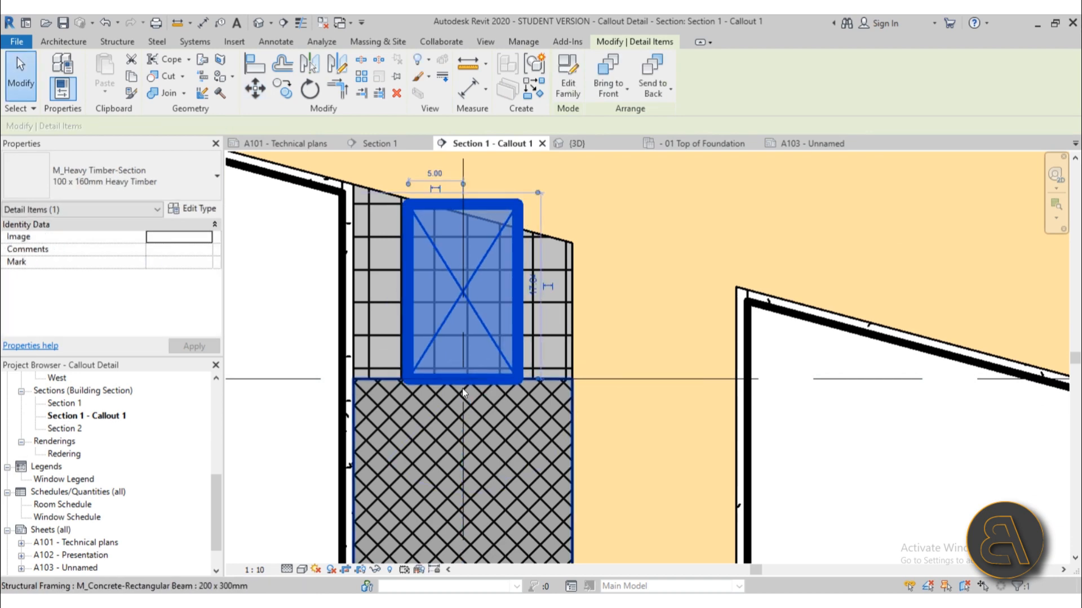
scroll(466, 336, "up", 2)
key("Escape")
scroll(432, 405, "down", 4)
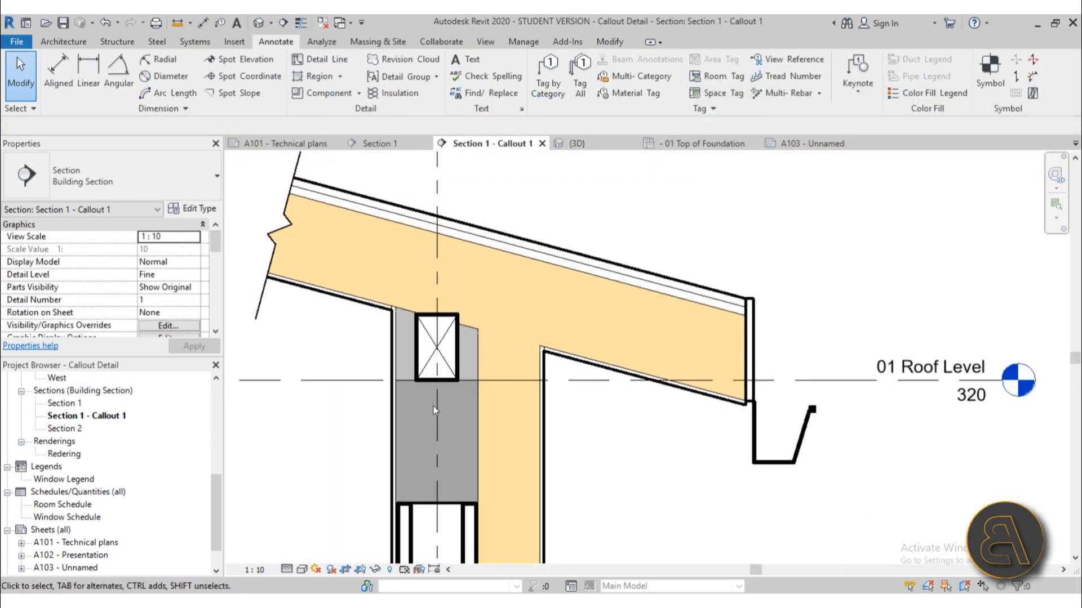
Step: Examine the timber section at the roof junction and the wall below it
left_click(437, 229)
key("Escape")
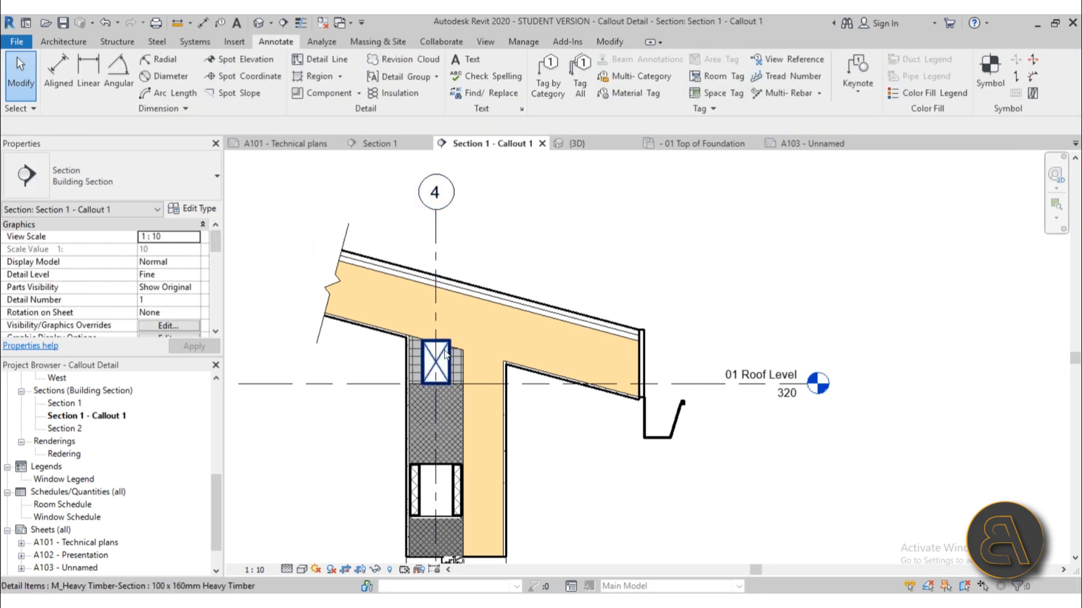
middle_click_drag(446, 398, 454, 198)
scroll(431, 374, "down", 2)
scroll(452, 275, "down", 1)
middle_click_drag(451, 275, 485, 389)
scroll(473, 307, "up", 4)
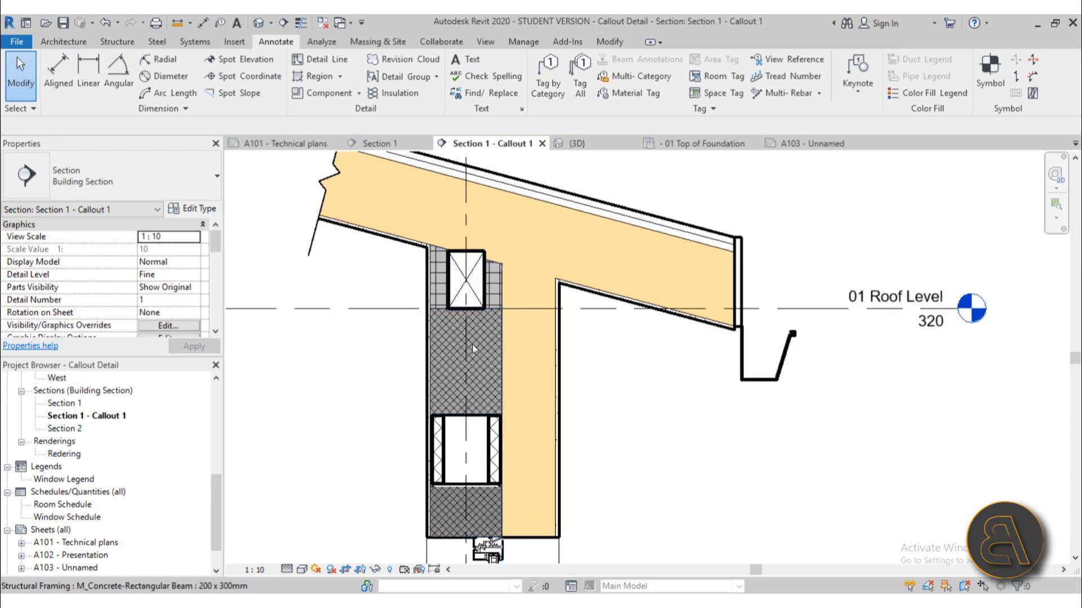
scroll(468, 268, "up", 3)
Step: Browse for another detail component family in Div 05-Metals, 05090-Metal Fastenings
left_click(325, 101)
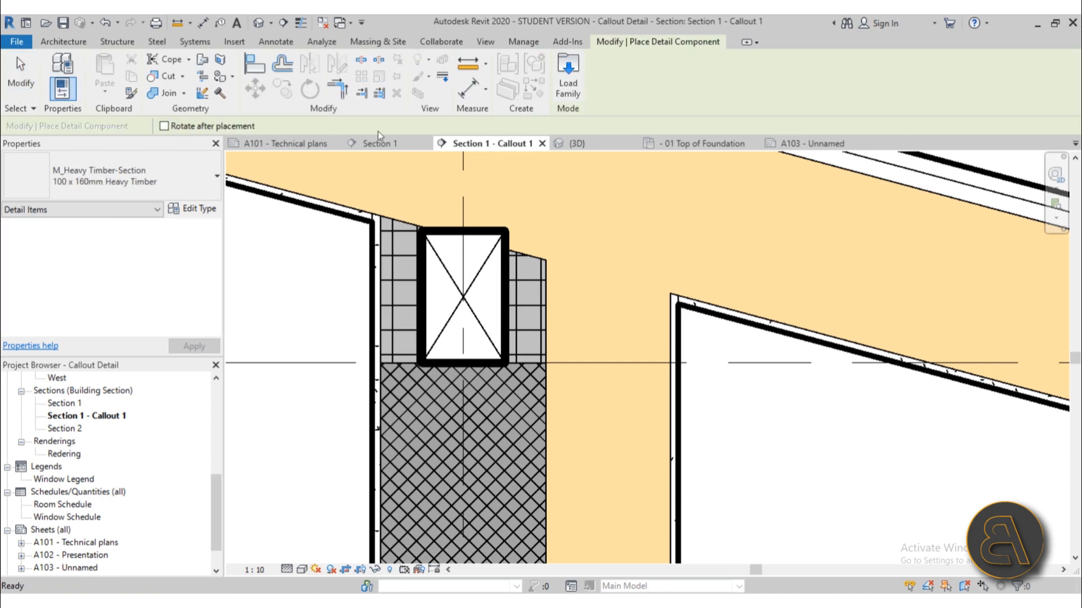
left_click(572, 84)
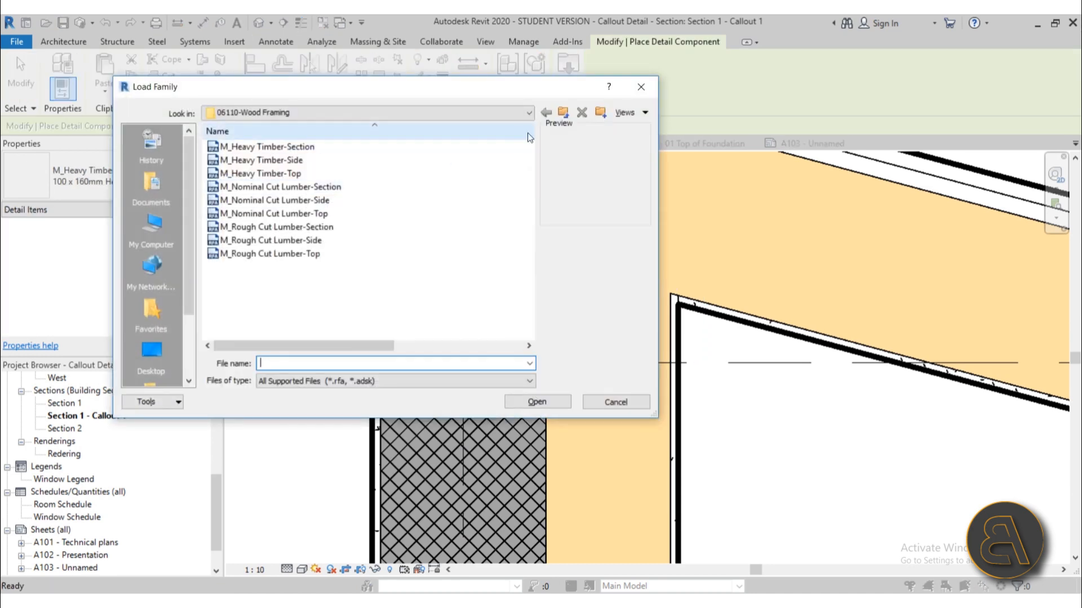
left_click(562, 113)
left_click(562, 113)
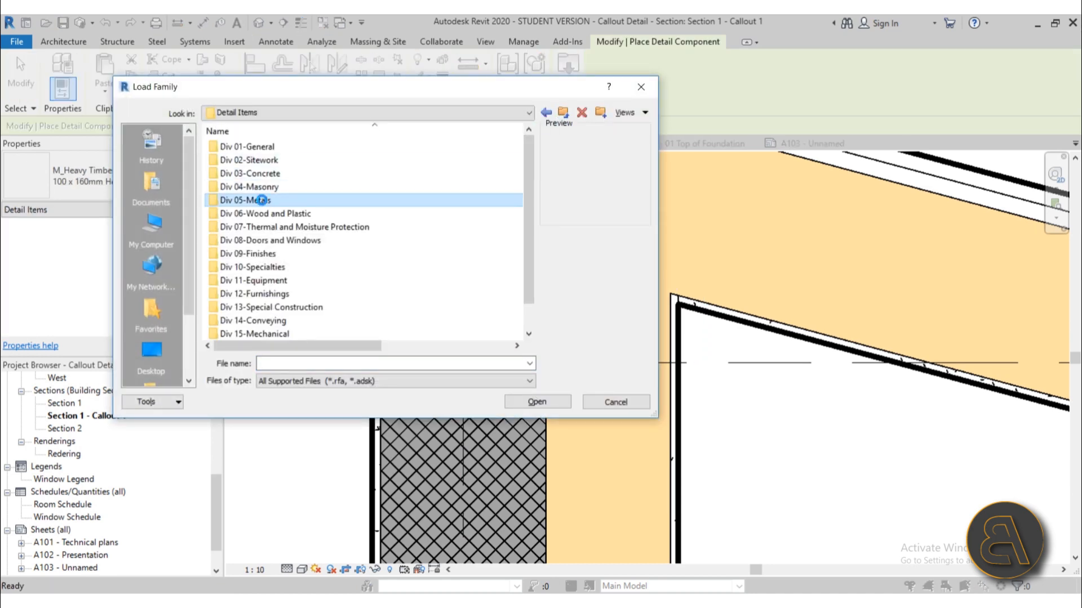
double_click(282, 200)
double_click(275, 149)
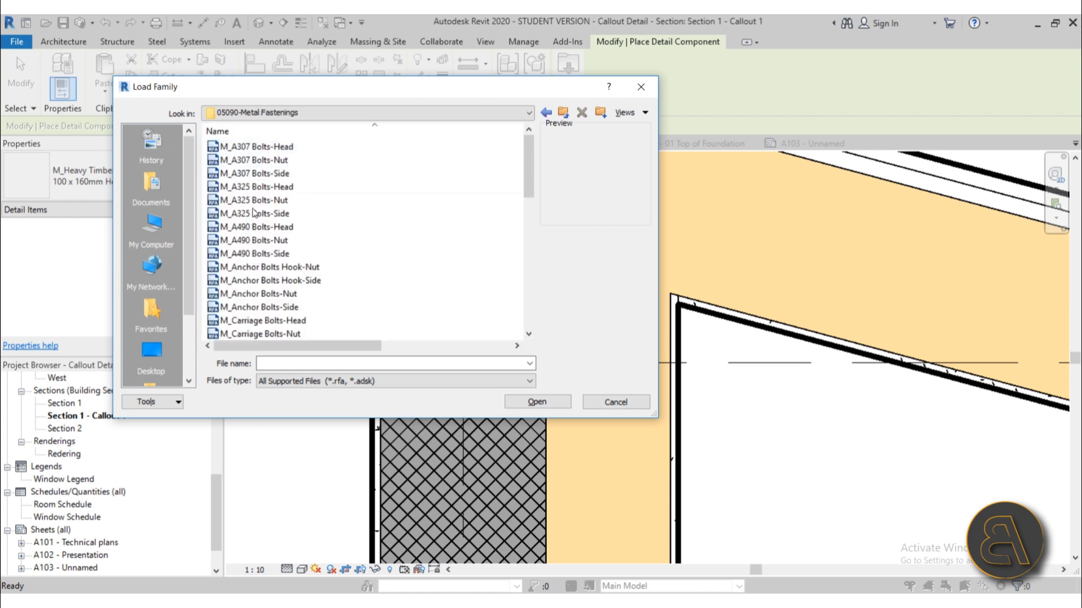
Step: Compare the metal fastening families and load the M_Anchor Bolts-Side detail component
left_click(315, 267)
scroll(323, 290, "down", 5)
scroll(322, 290, "up", 2)
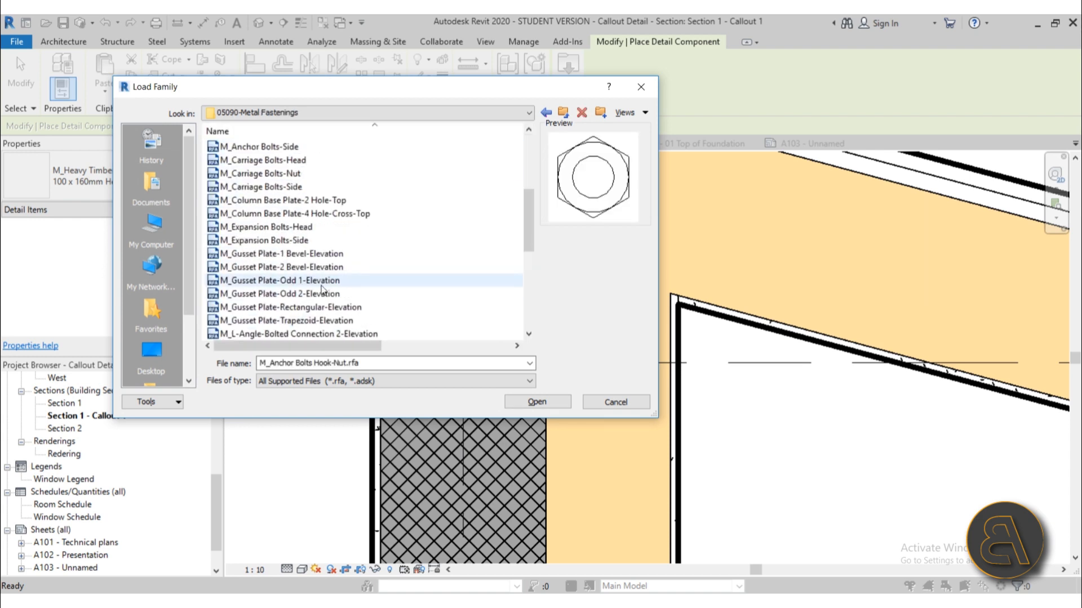
scroll(384, 243, "down", 1)
scroll(385, 244, "down", 3)
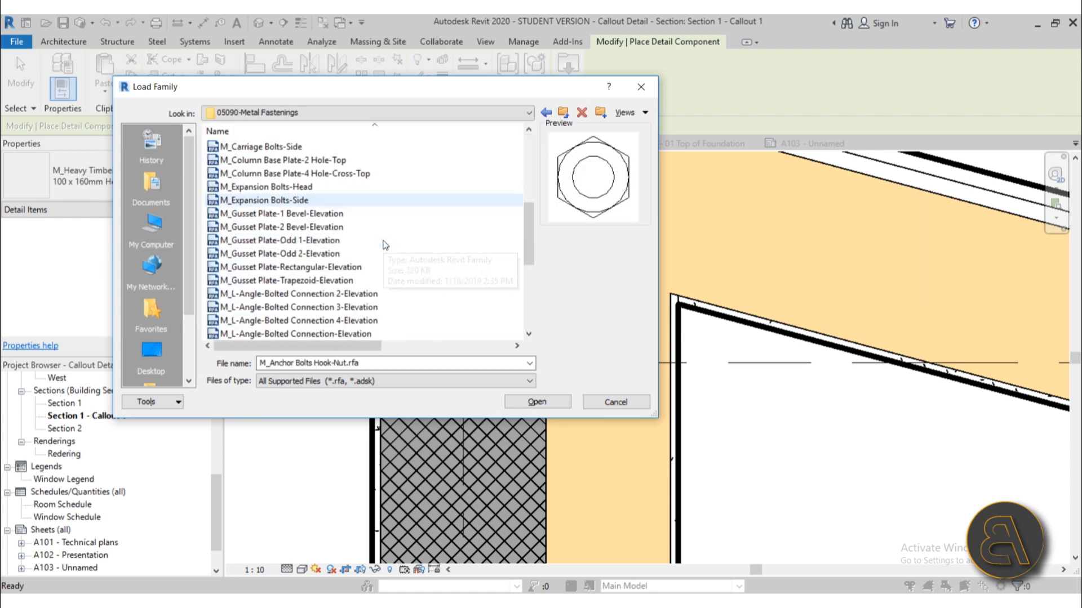
scroll(385, 245, "up", 5)
scroll(385, 245, "down", 2)
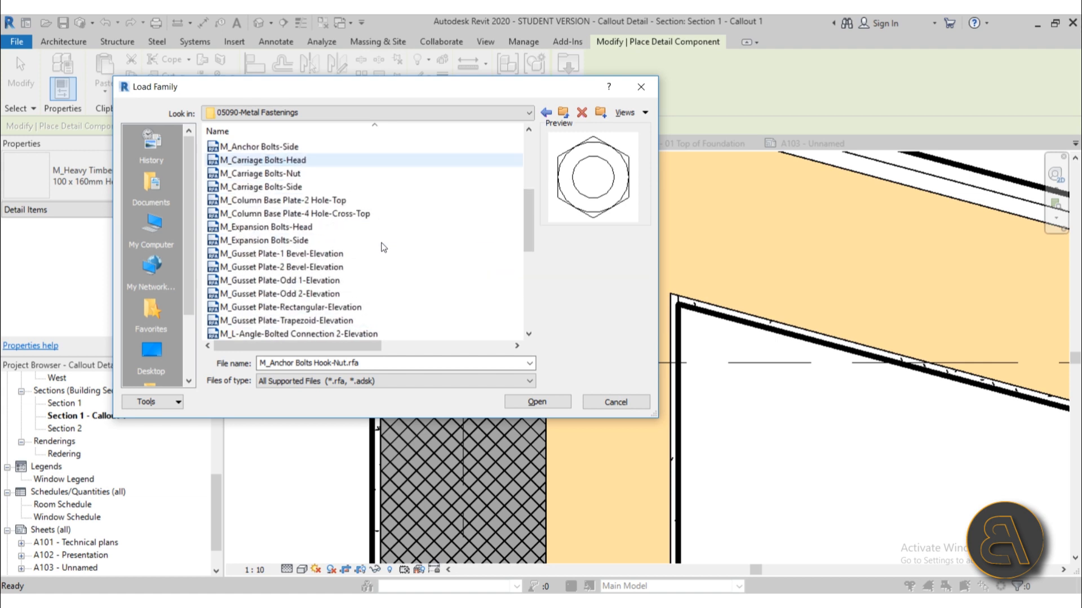
scroll(366, 245, "up", 4)
scroll(349, 247, "down", 3)
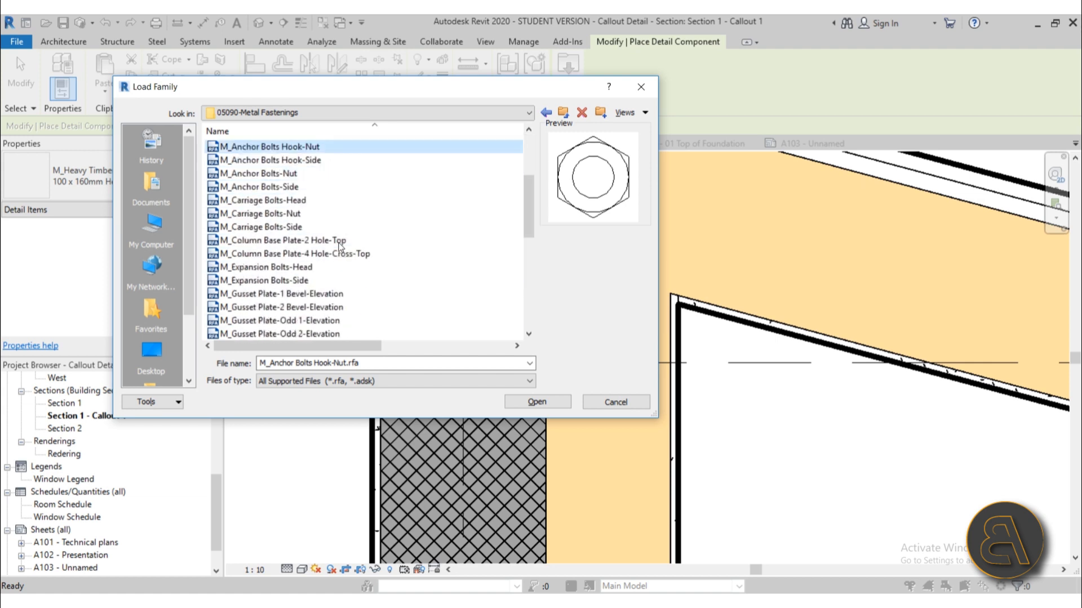
scroll(339, 246, "down", 4)
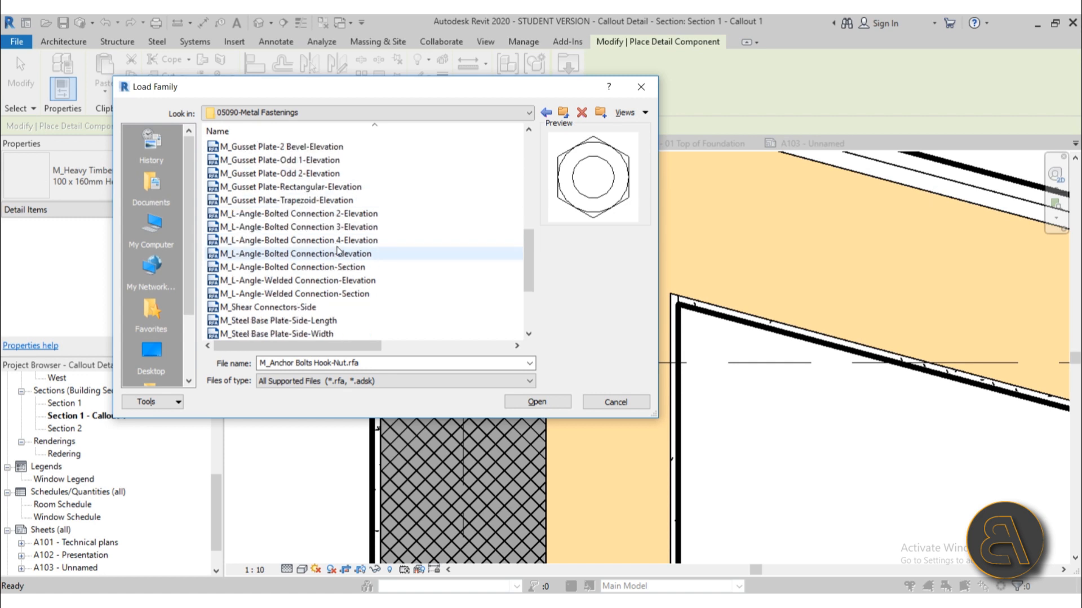
scroll(325, 254, "down", 3)
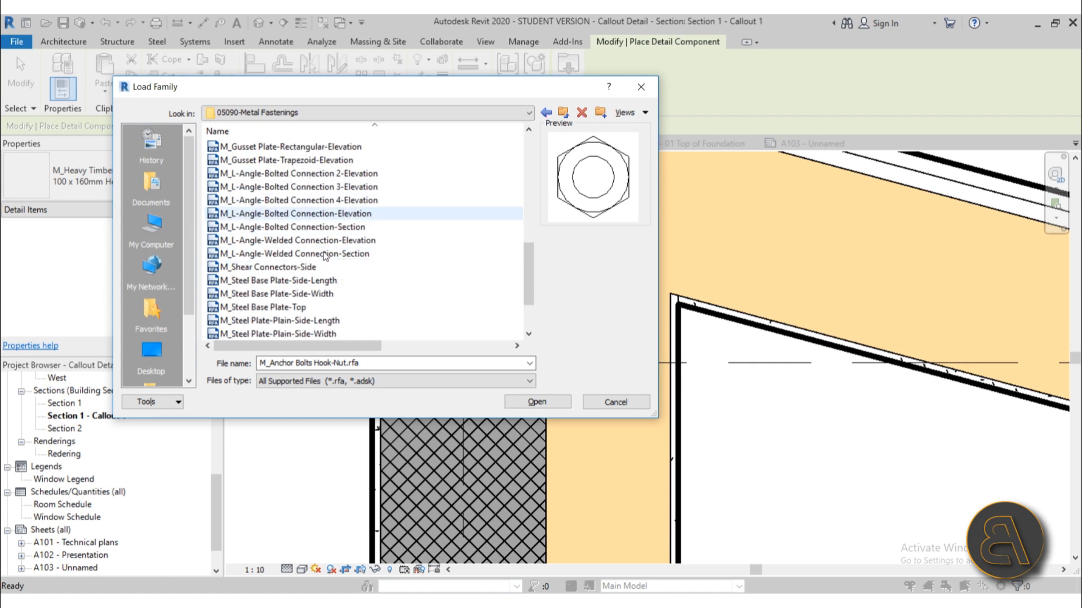
scroll(293, 256, "up", 2)
scroll(277, 257, "up", 4)
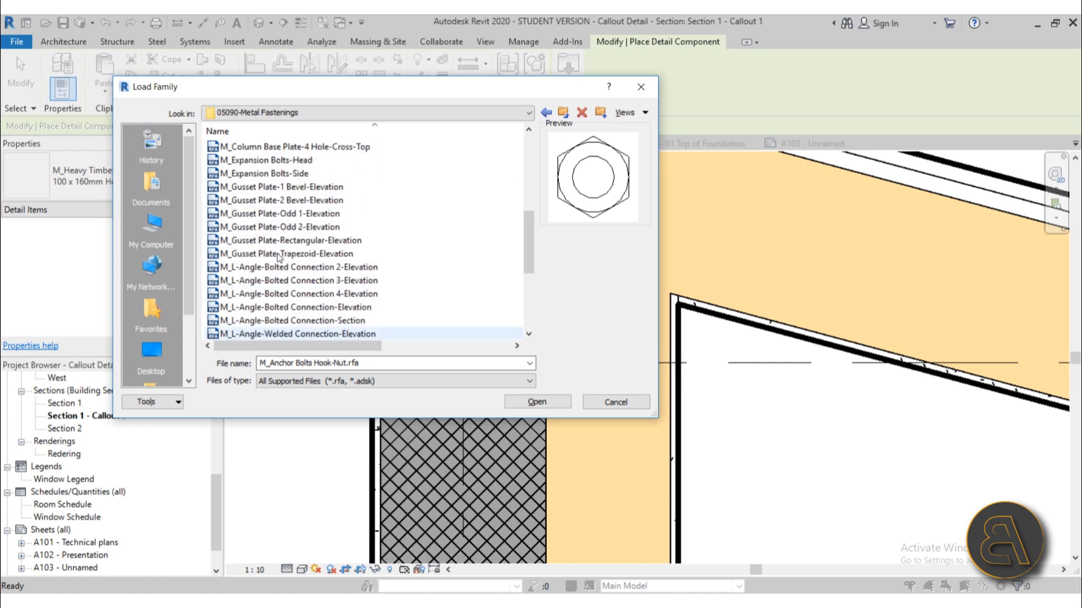
left_click(258, 254)
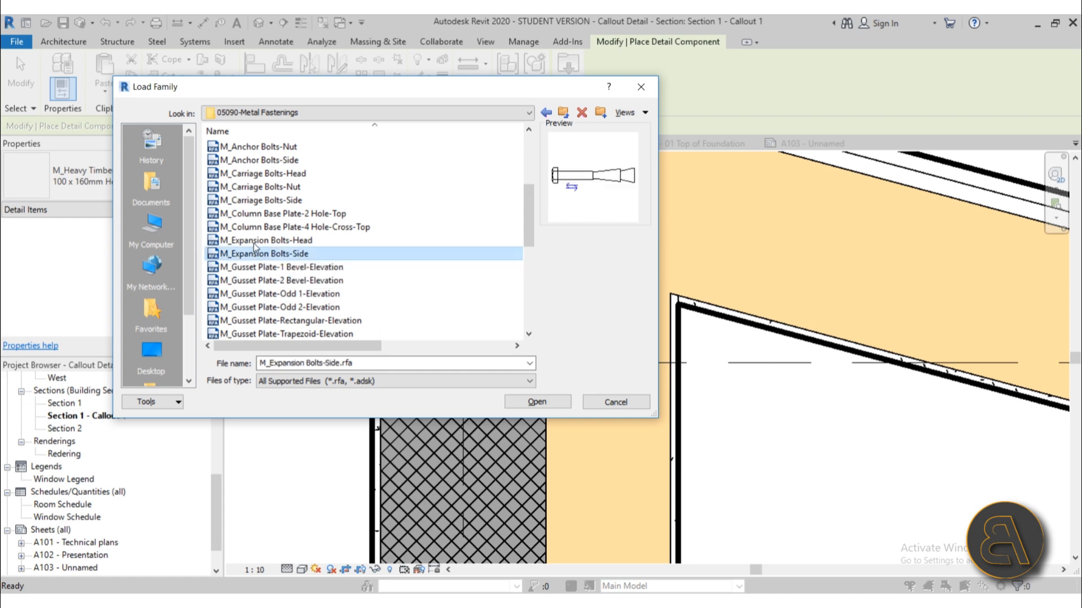
left_click(257, 160)
left_click(536, 402)
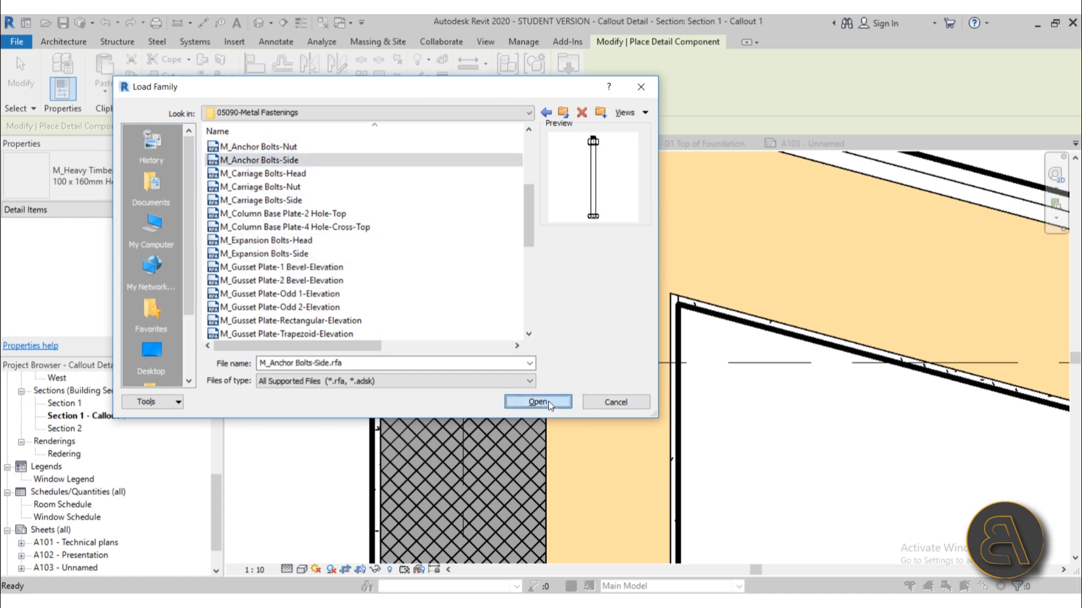
Step: Place the M36 anchor bolt upright on the grid line through the timber section and stretch its lower end into the wall core
left_click(461, 229)
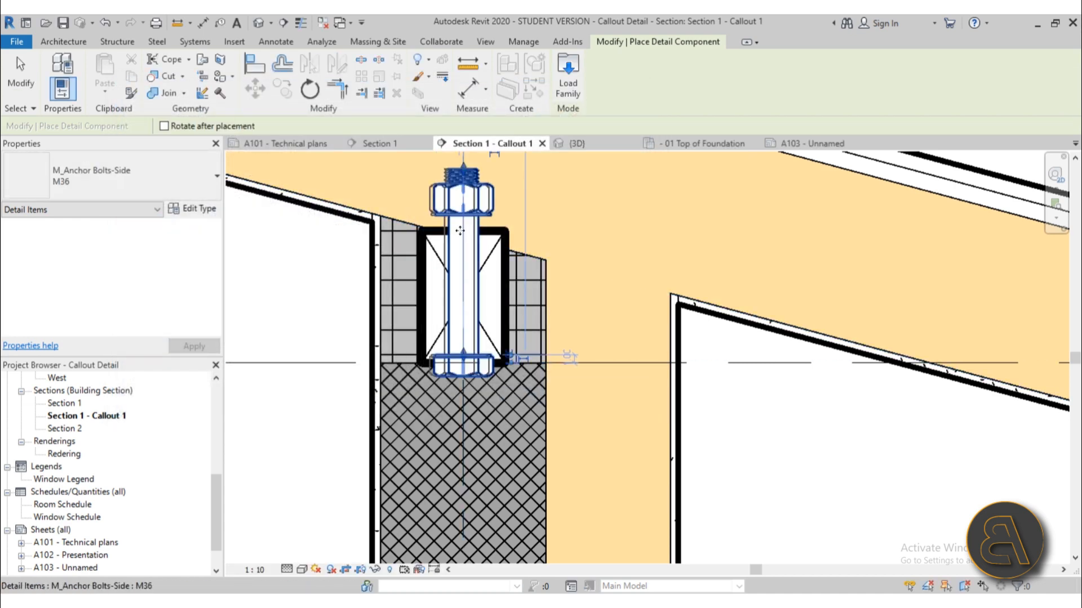
key("Escape")
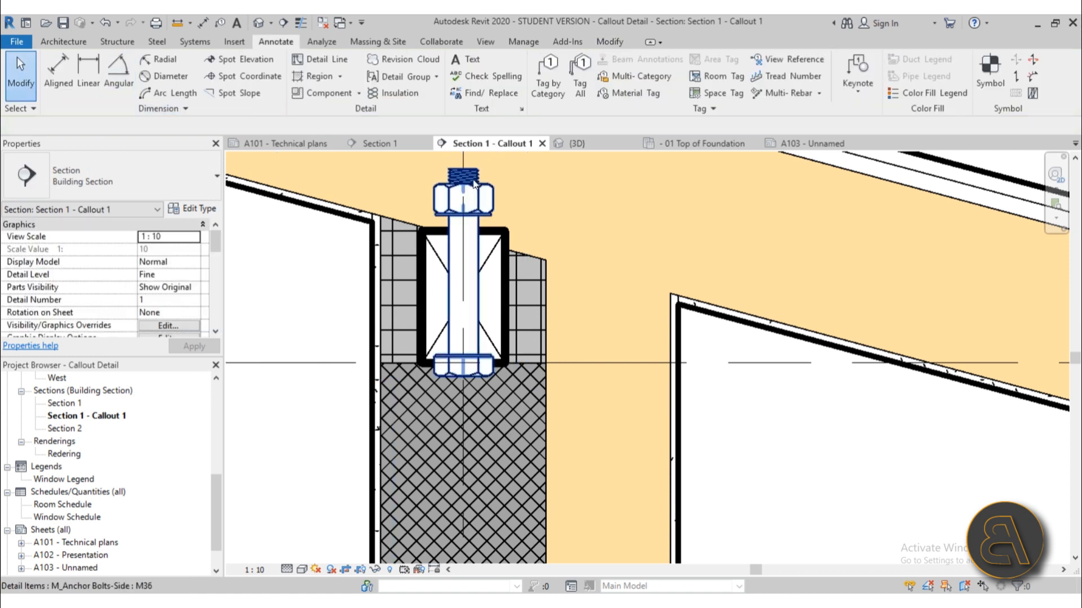
left_click(471, 364)
left_click_drag(471, 363, 464, 454)
Step: Change the anchor bolt's type to M12
left_click(116, 194)
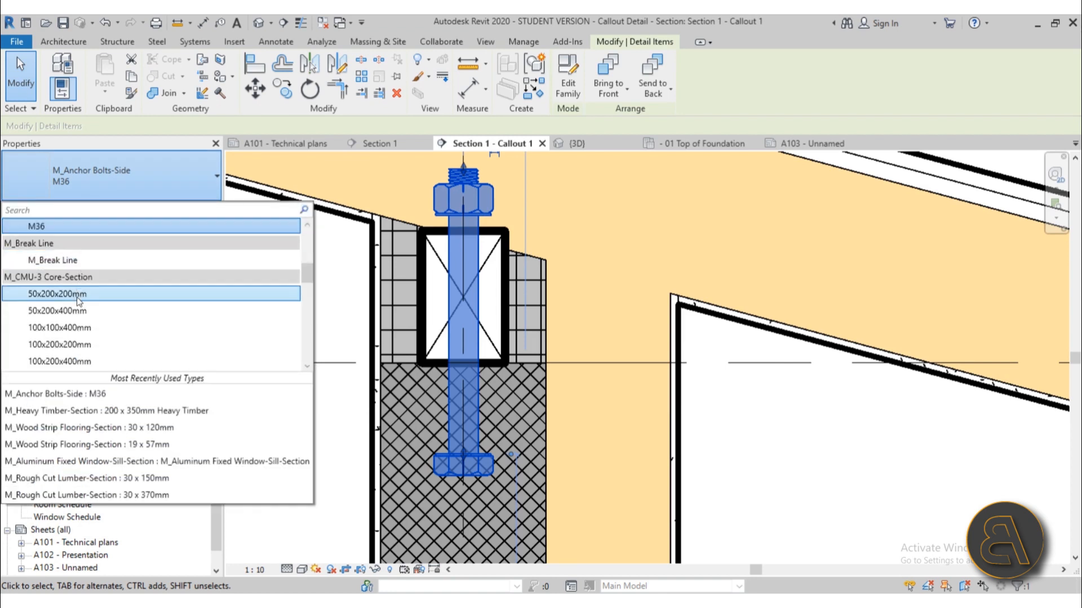
scroll(83, 248, "up", 2)
scroll(83, 248, "up", 3)
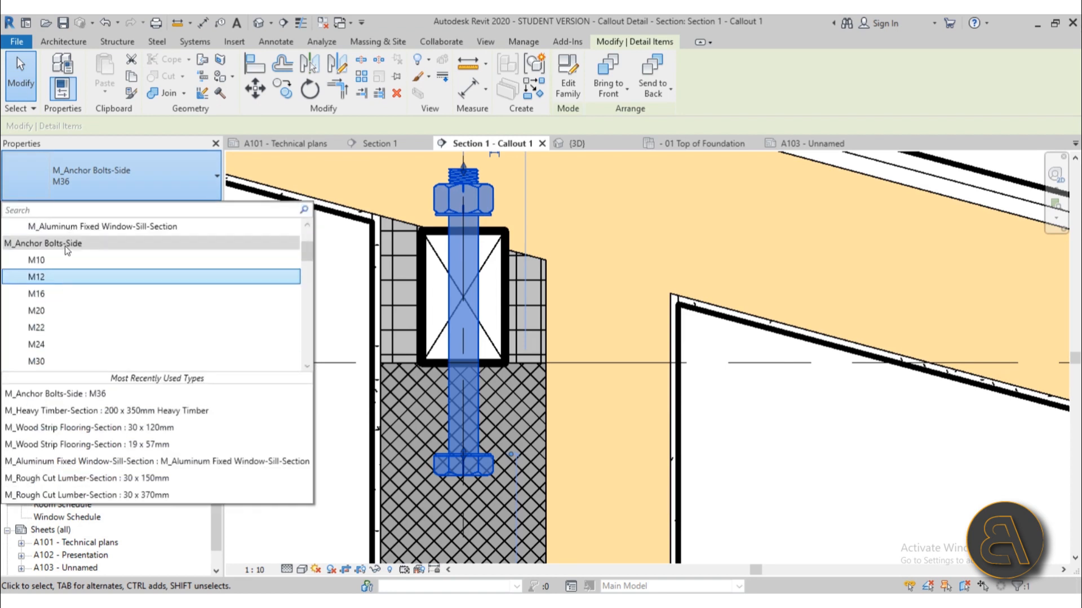
key("Escape")
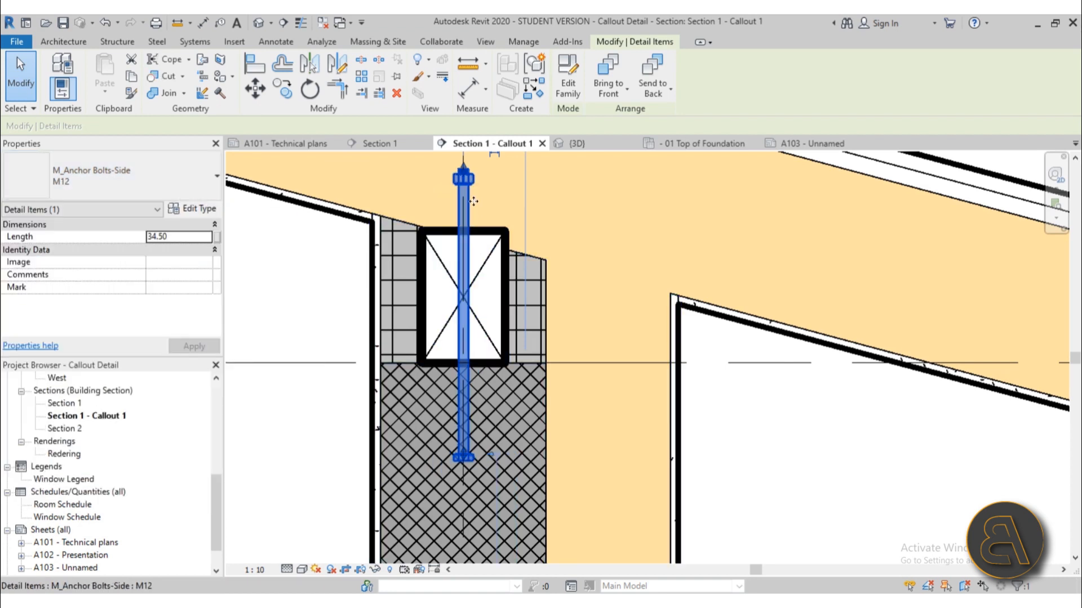
Step: Shorten the anchor bolt from its upper end so the nut sits on top of the timber section
left_click_drag(463, 196, 462, 213)
scroll(462, 212, "up", 3)
left_click(357, 214)
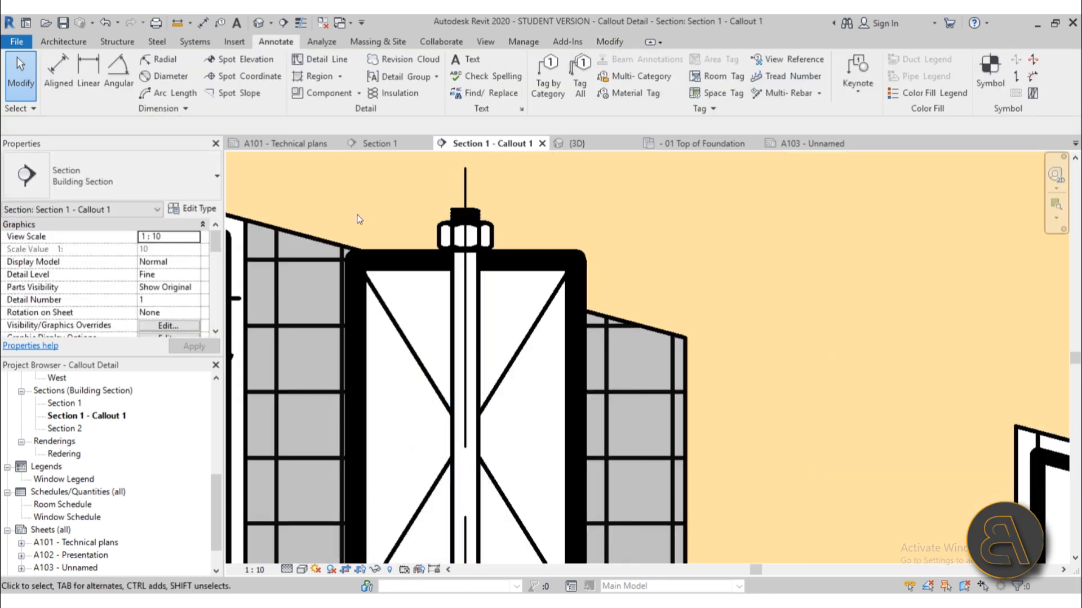
Step: Bring the 100 x 160mm heavy timber section in front of the anchor bolt
scroll(412, 202, "down", 4)
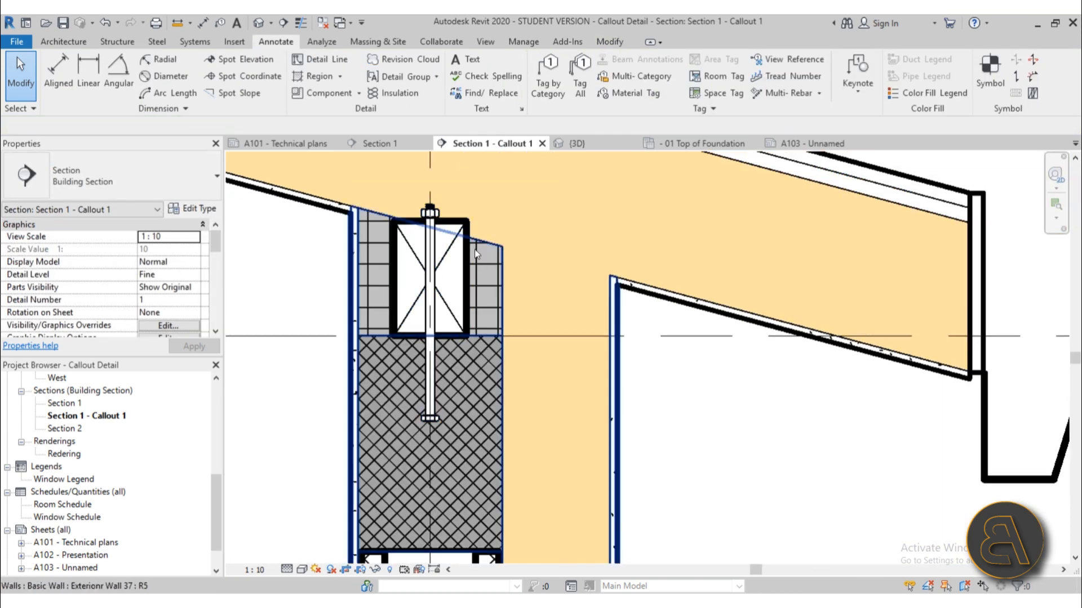
scroll(472, 240, "up", 4)
left_click(471, 229)
scroll(469, 227, "down", 4)
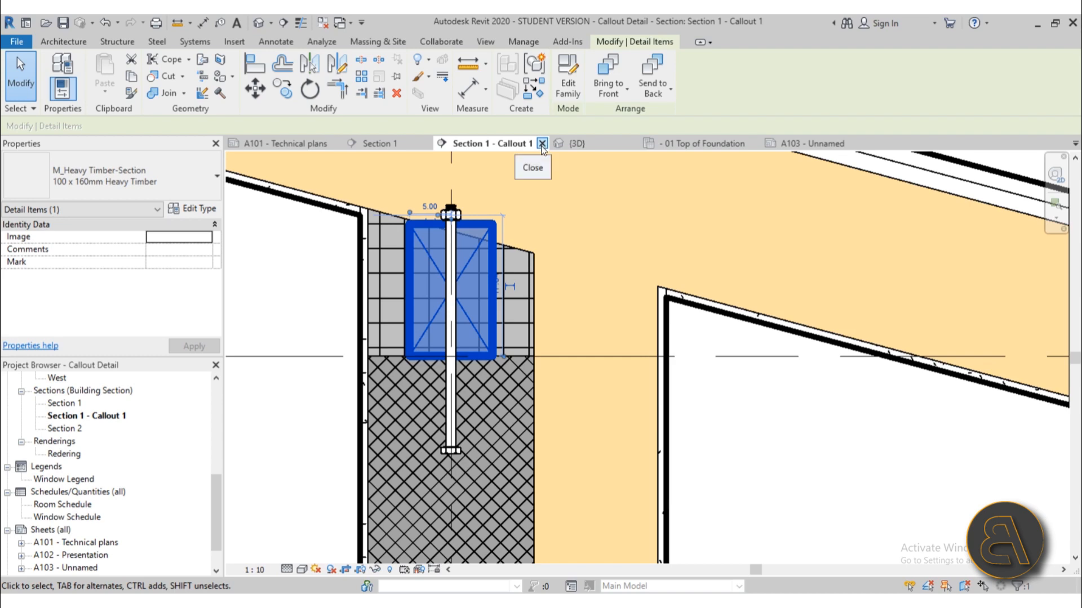
left_click(607, 76)
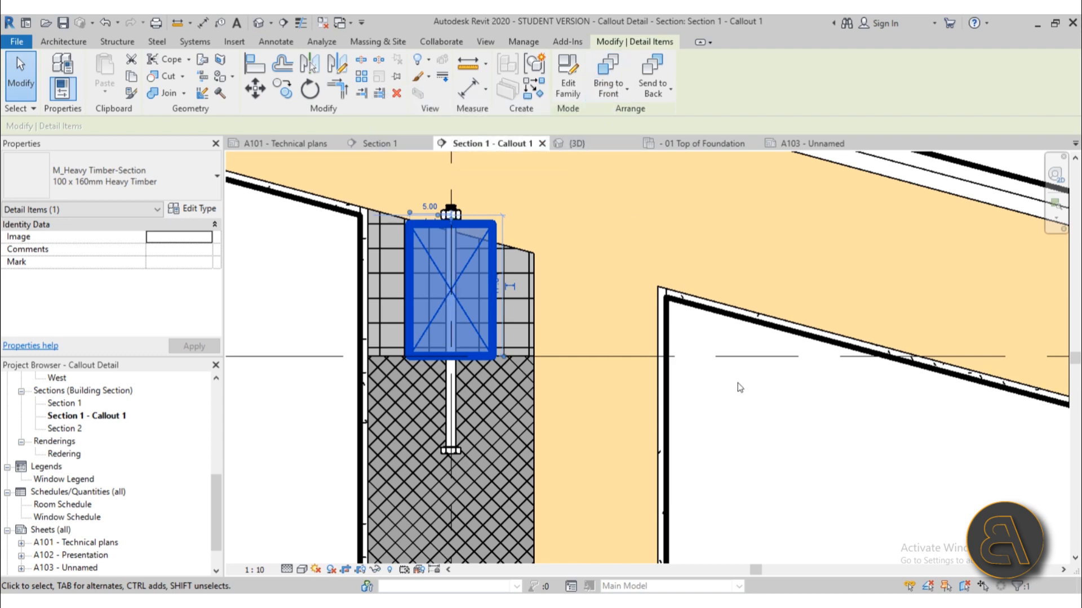
left_click(768, 484)
Step: Draw 15.00 wide batting insulation centred in the outer wall layer, from above the window up to the roof
scroll(492, 326, "down", 3)
mouse_move(705, 442)
middle_mouse_down()
mouse_move(625, 369)
mouse_move(670, 430)
mouse_move(620, 403)
mouse_move(602, 411)
middle_mouse_up()
scroll(613, 361, "down", 1)
scroll(613, 362, "down", 1)
scroll(625, 368, "down", 1)
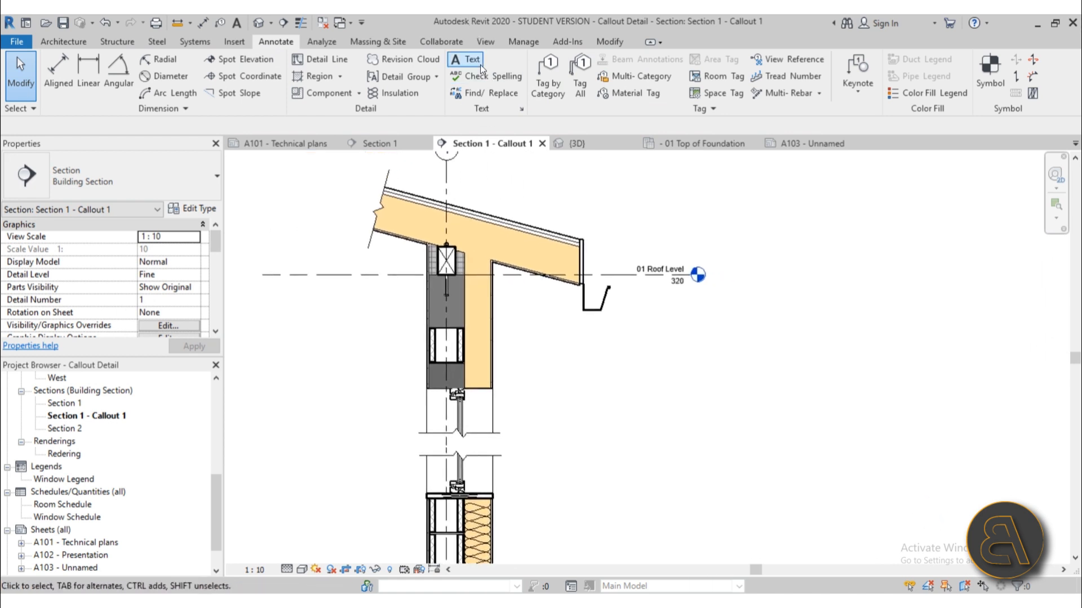
scroll(527, 341, "down", 2)
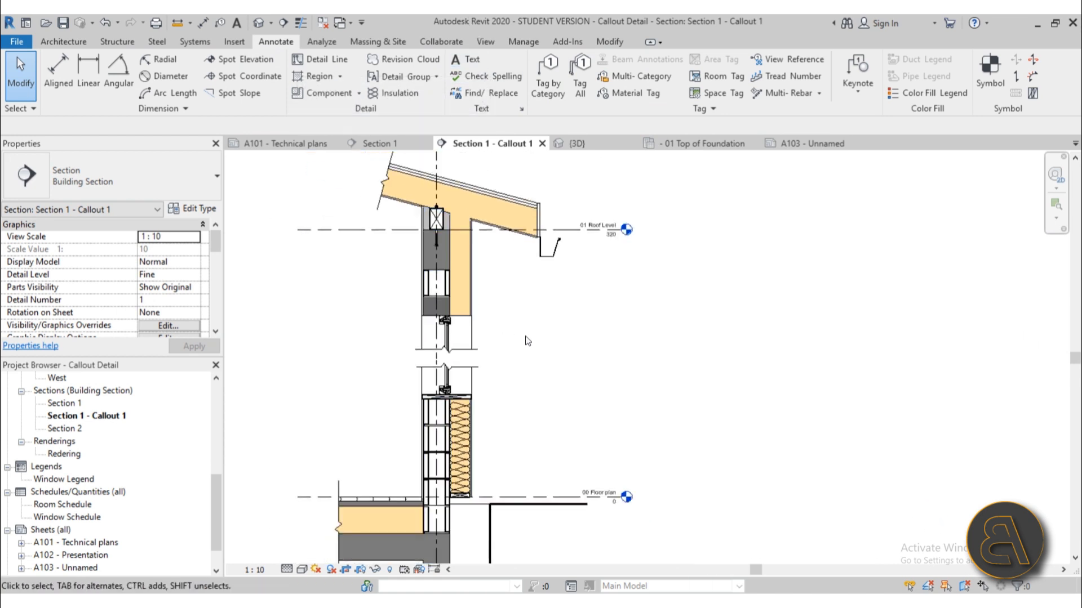
middle_click_drag(525, 338, 543, 338)
mouse_move(546, 391)
middle_mouse_down()
mouse_move(546, 363)
mouse_move(551, 402)
middle_mouse_up()
scroll(445, 199, "up", 3)
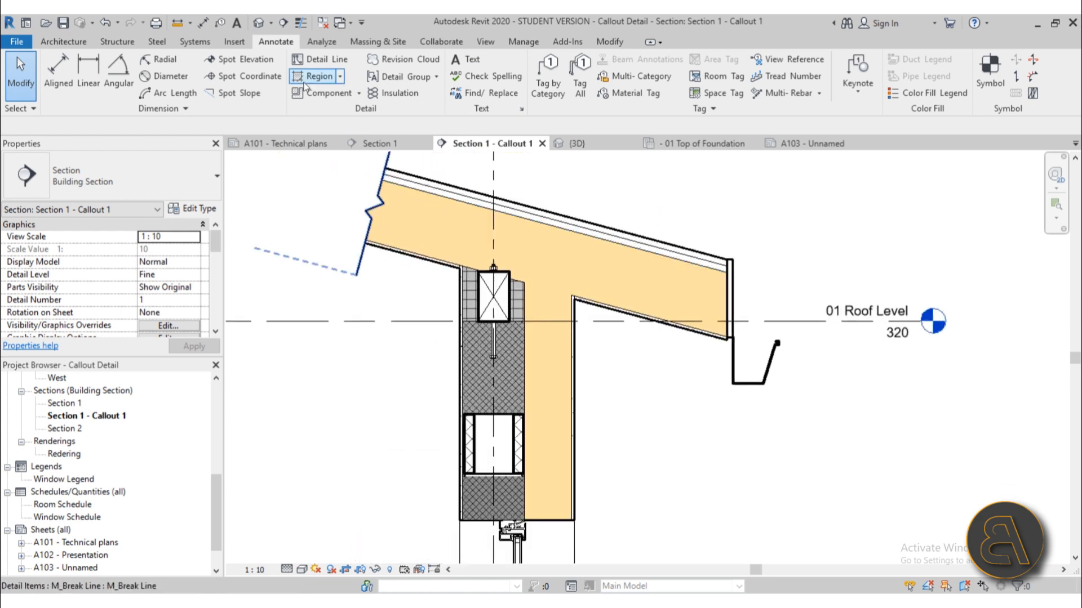
left_click(393, 93)
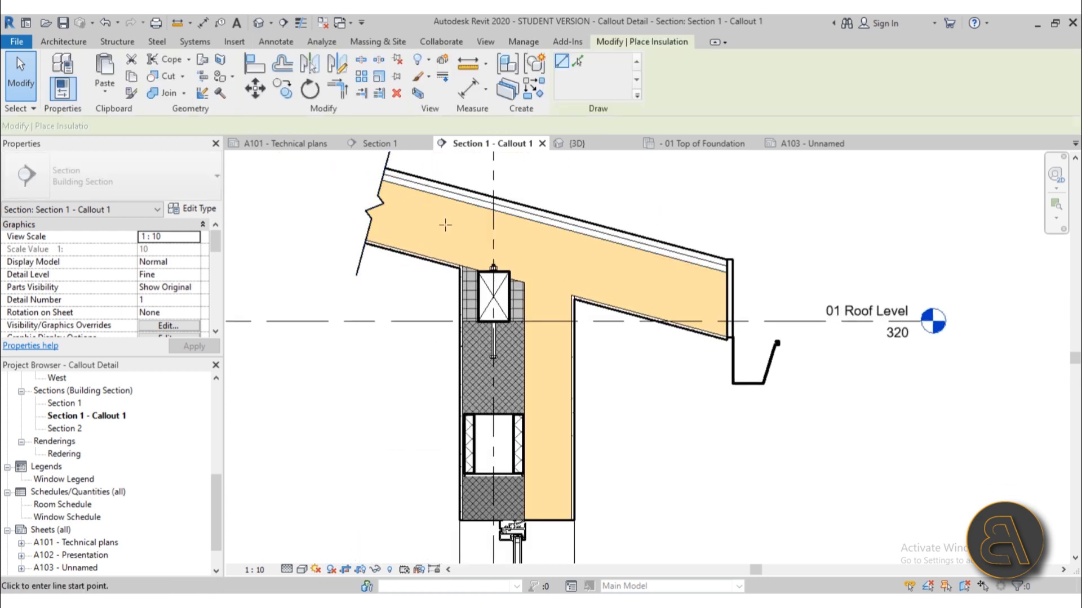
left_click(550, 519)
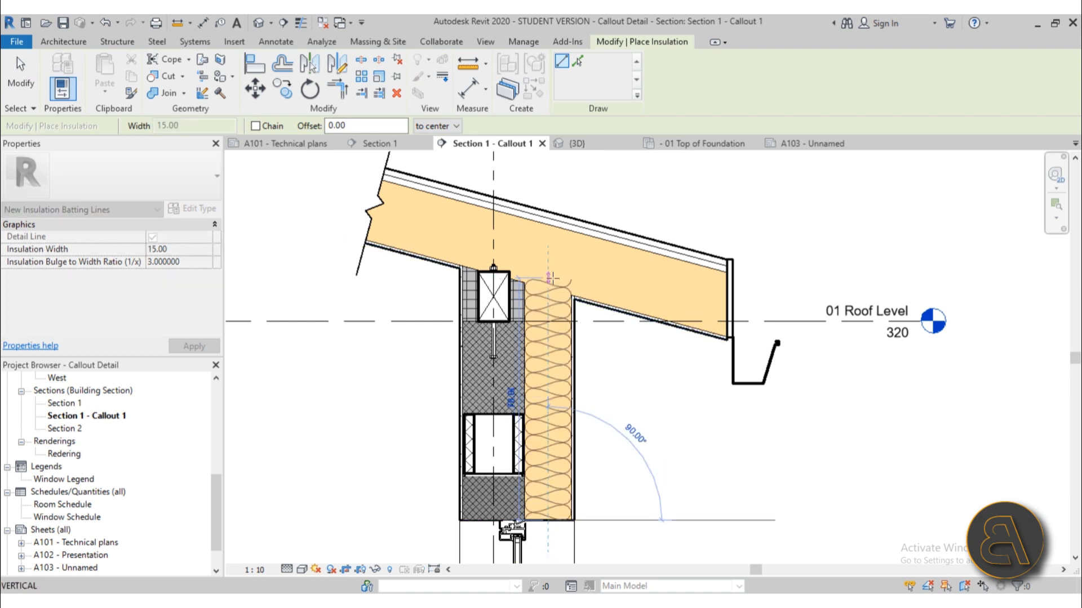
left_click(549, 295)
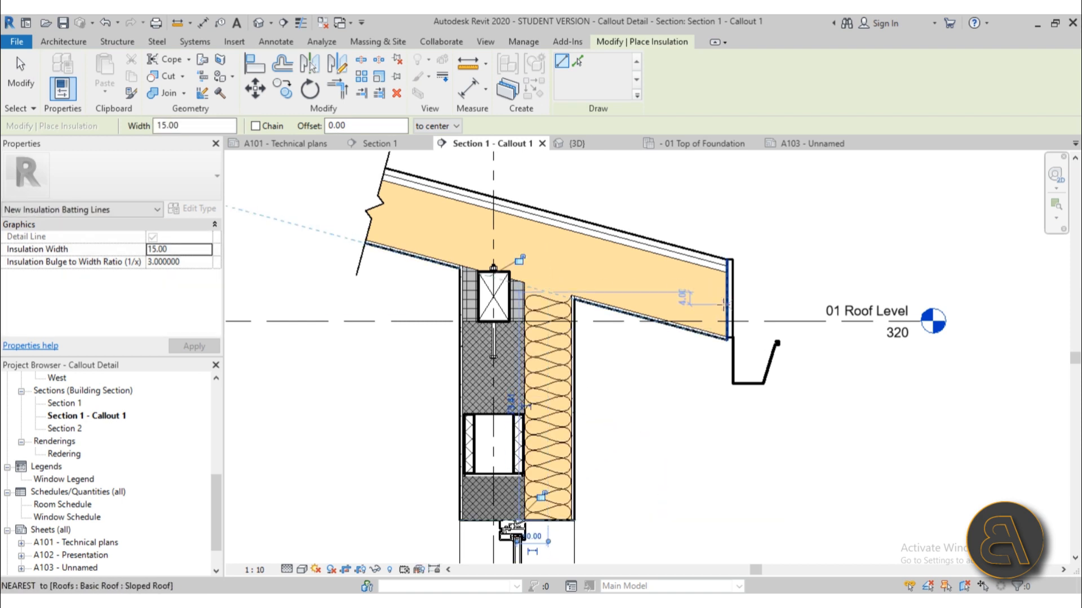
Step: Draw 15.00 wide batting insulation along the middle of the sloped roof, from the break line to the eave end
left_click(382, 209)
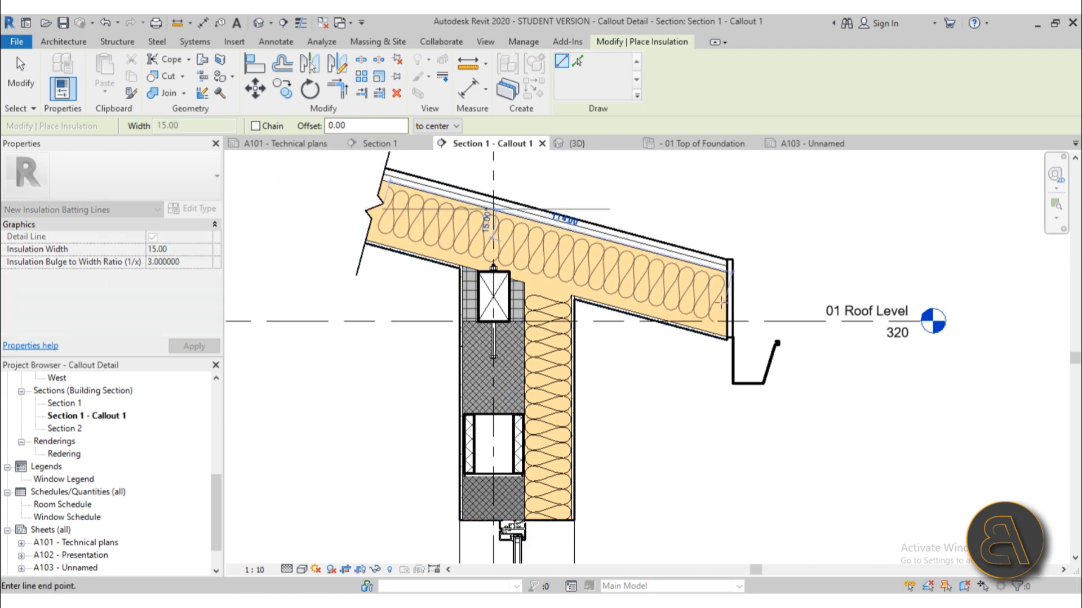
scroll(721, 302, "up", 2)
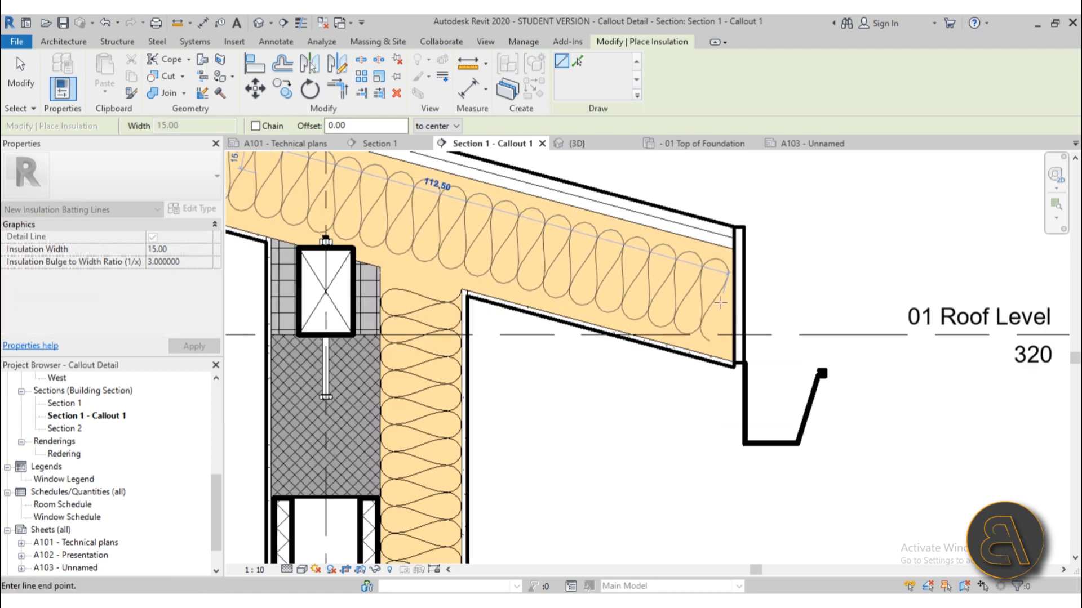
left_click(721, 303)
scroll(721, 302, "down", 2)
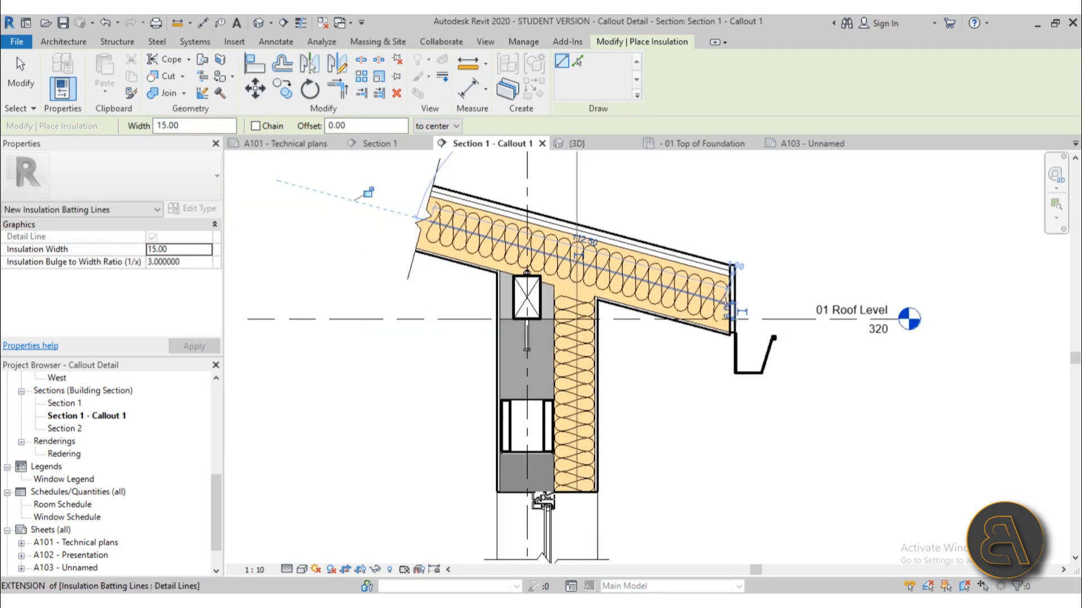
key("Escape")
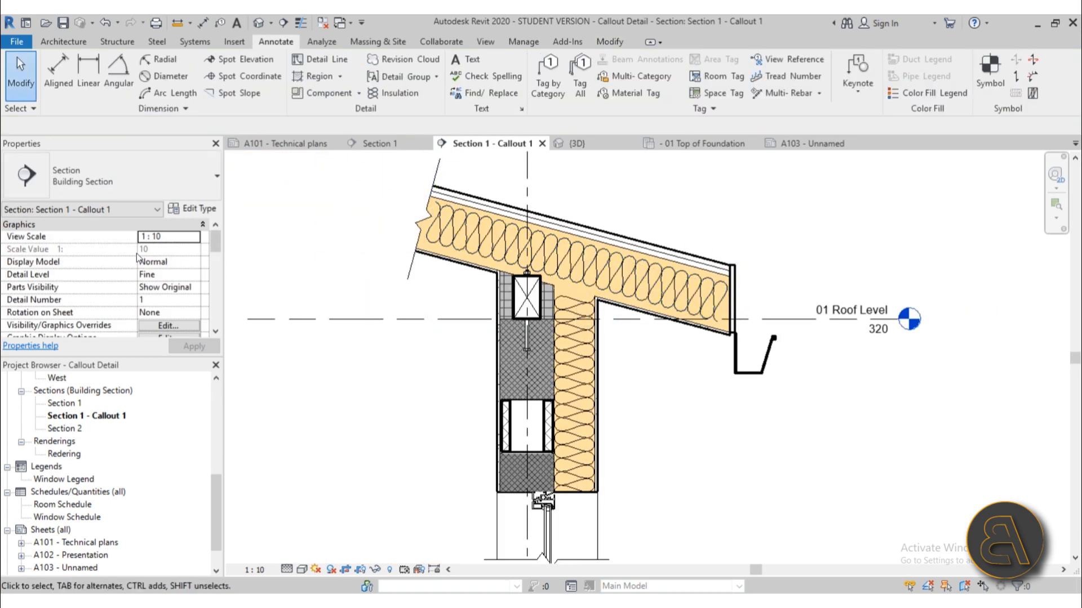
Step: Set the roof insulation's width to 20 and extend its upper end slightly past the break line
left_click(488, 260)
left_click(198, 250)
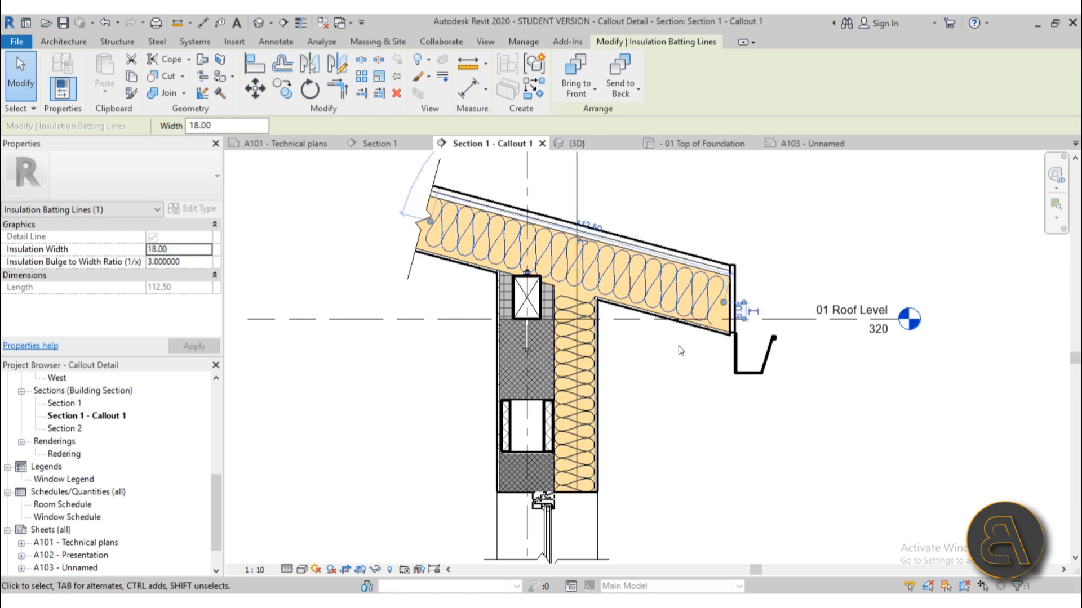
scroll(452, 232, "up", 3)
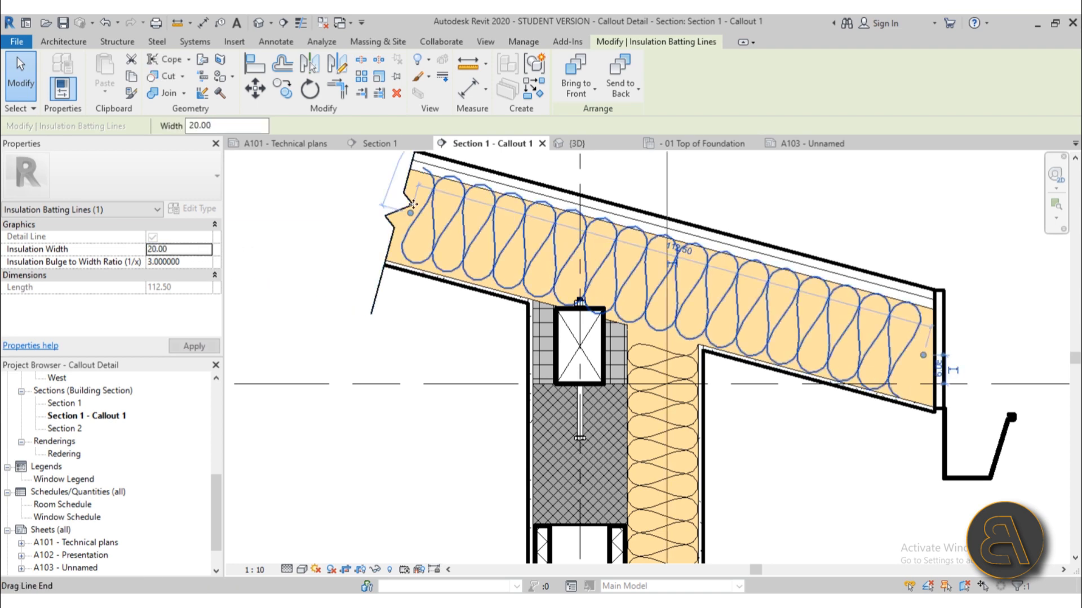
left_click_drag(410, 217, 405, 218)
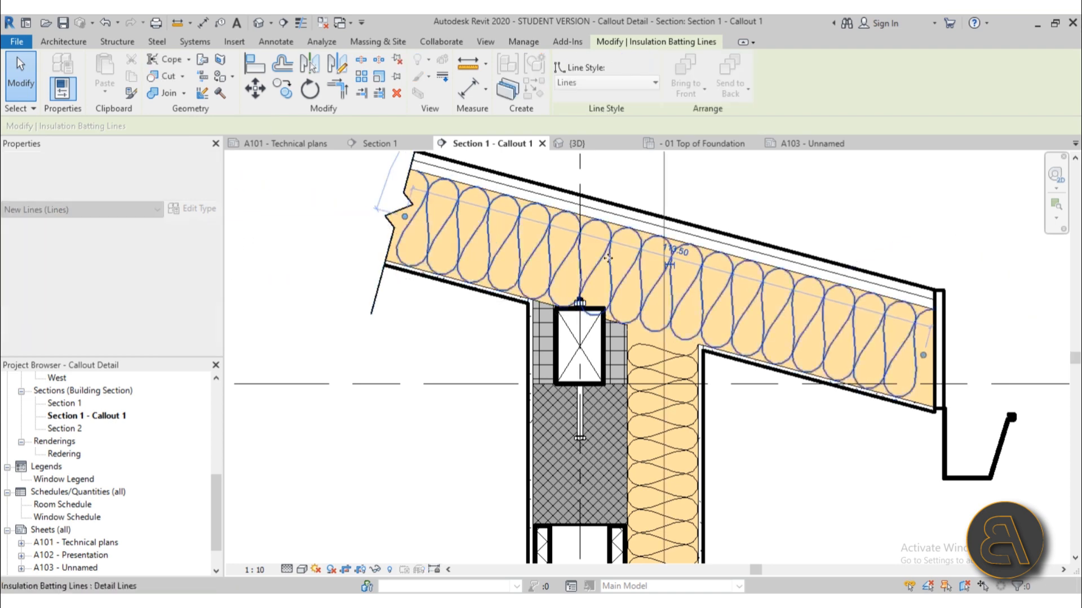
left_click(859, 449)
Step: Adjust the upper end of the vertical wall insulation where it meets the roof insulation
scroll(859, 449, "down", 2)
middle_click_drag(860, 449, 667, 336)
left_click(564, 318)
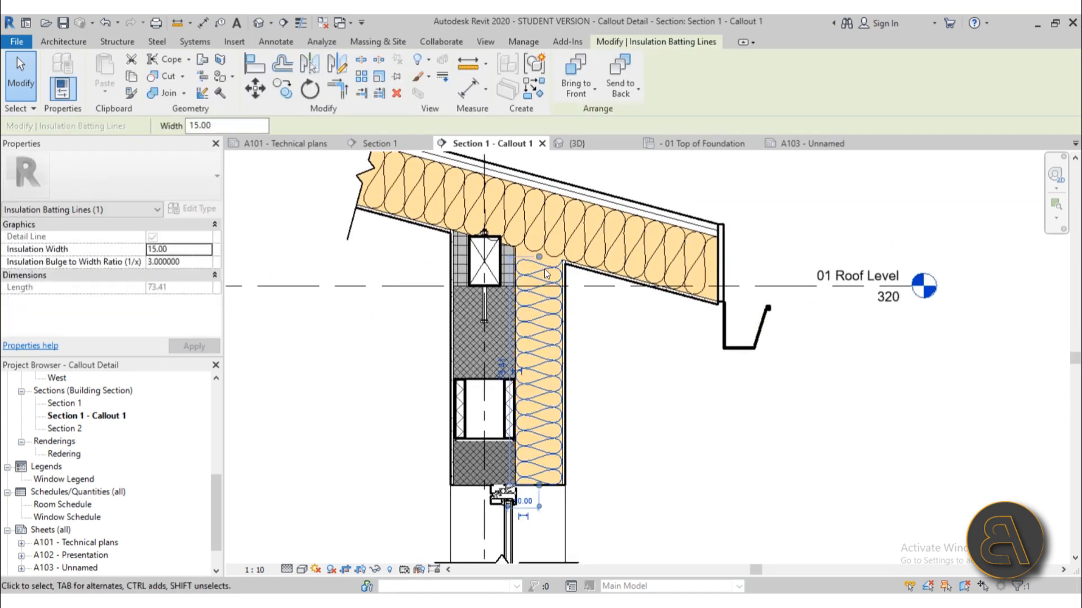
scroll(544, 270, "up", 2)
left_click(535, 242)
left_click(627, 319)
Step: Move the roof break line up along the slope, away from the wall, to expose more of the roof
scroll(627, 319, "down", 5)
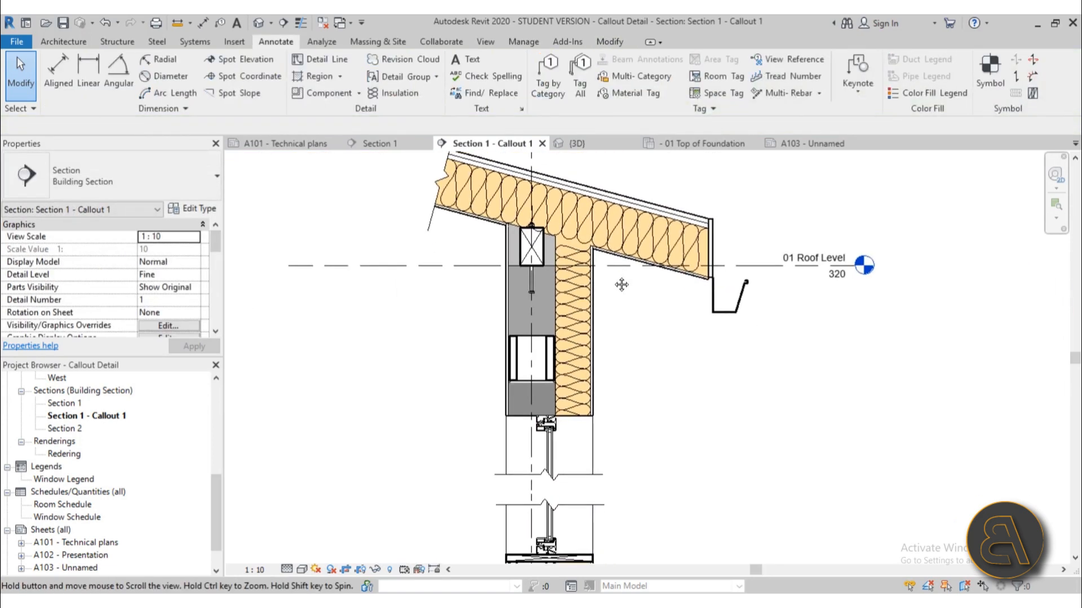
scroll(591, 319, "up", 4)
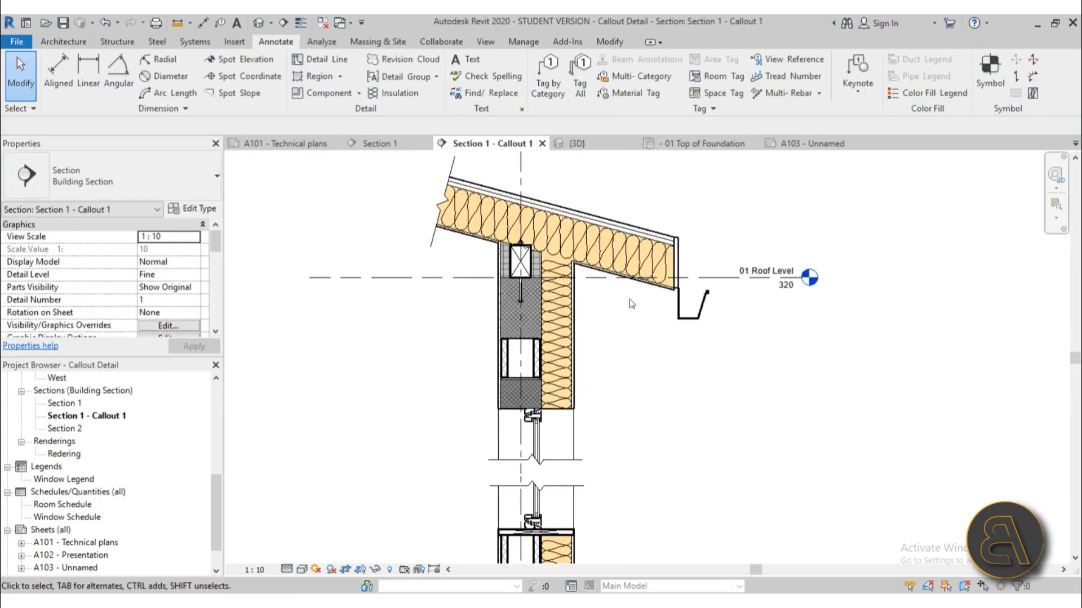
scroll(537, 464, "down", 4)
middle_click_drag(647, 486, 600, 388)
scroll(597, 388, "down", 2)
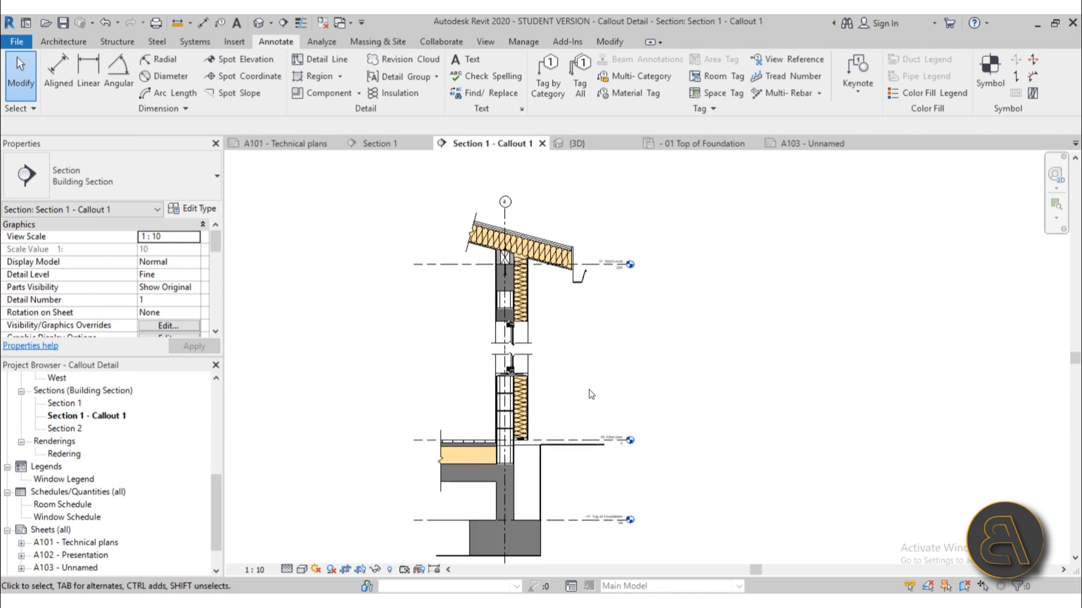
middle_click_drag(551, 327, 571, 357)
scroll(485, 200, "up", 4)
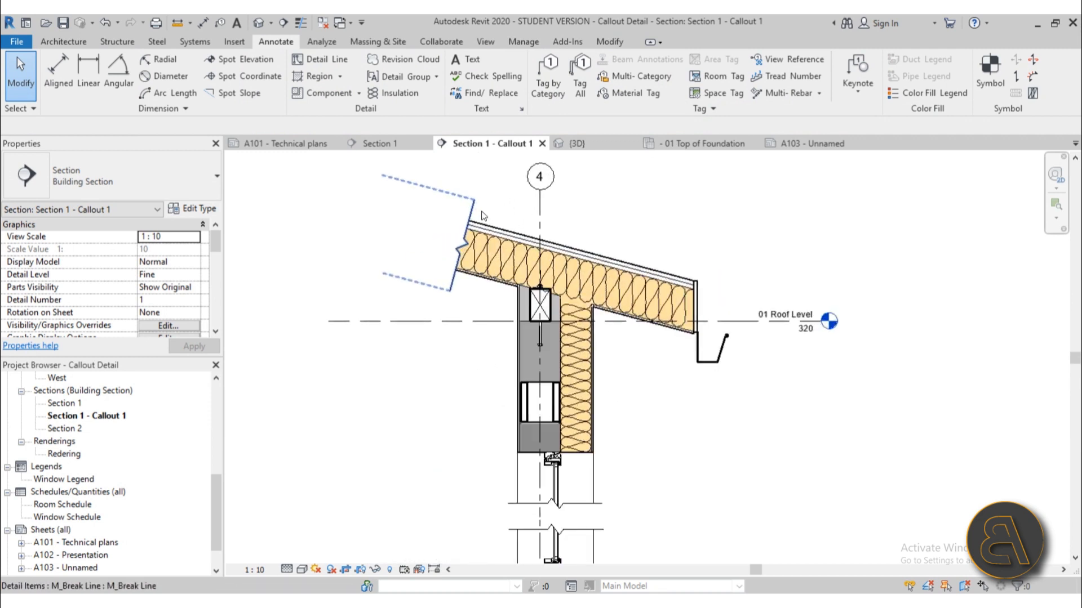
left_click(435, 281)
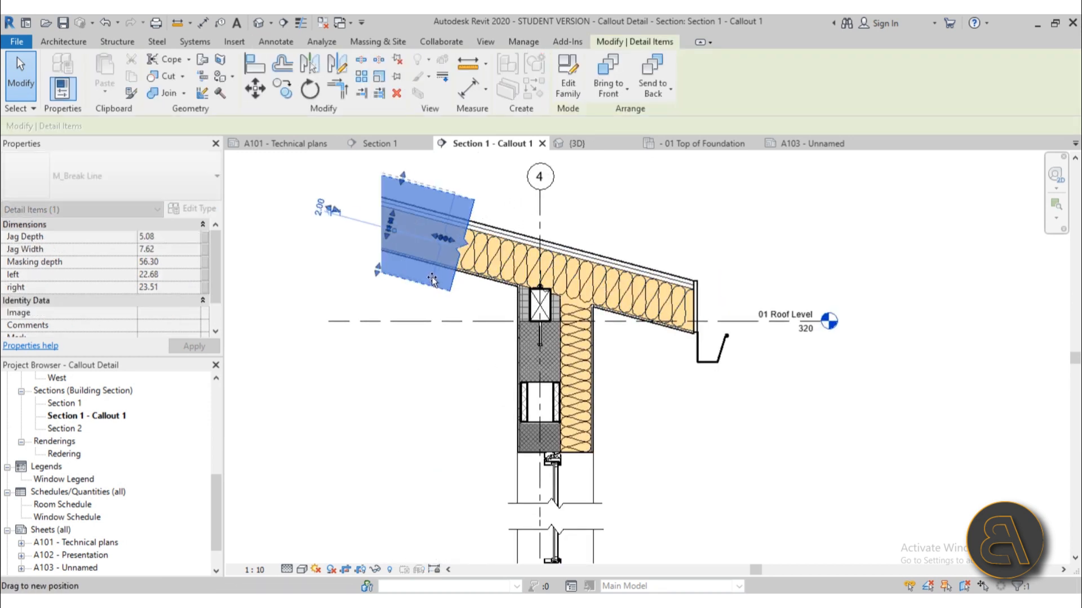
key("Delete")
Step: Extend the roof insulation to the moved break line and bring the break line in front of it
left_click(434, 253)
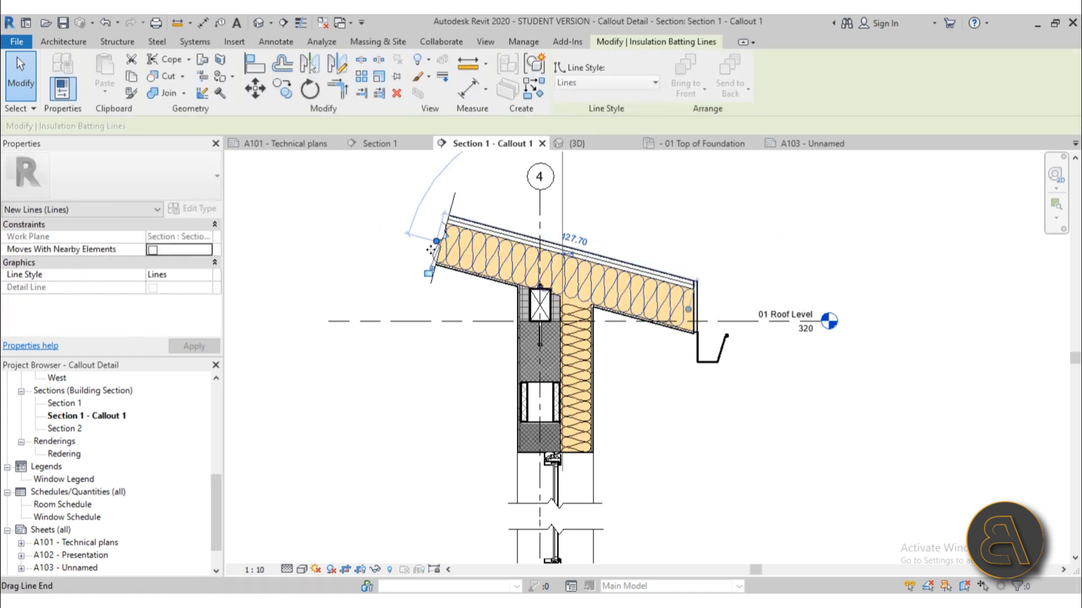
key("ctrl+z")
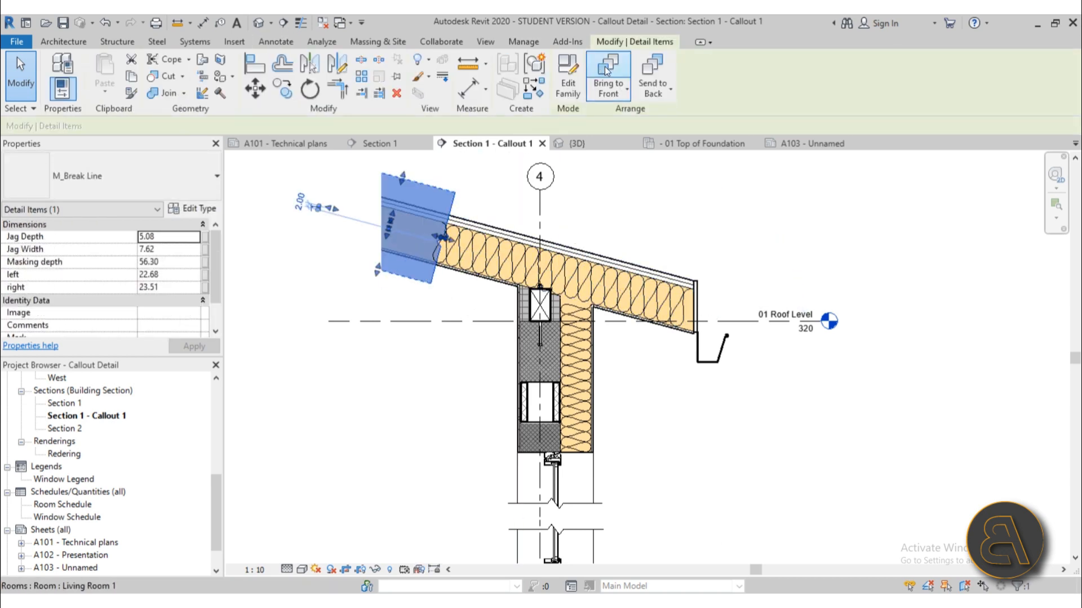
left_click(649, 208)
scroll(615, 212, "down", 6)
mouse_move(629, 303)
middle_mouse_down()
mouse_move(584, 271)
mouse_move(576, 331)
middle_mouse_up()
scroll(597, 277, "up", 2)
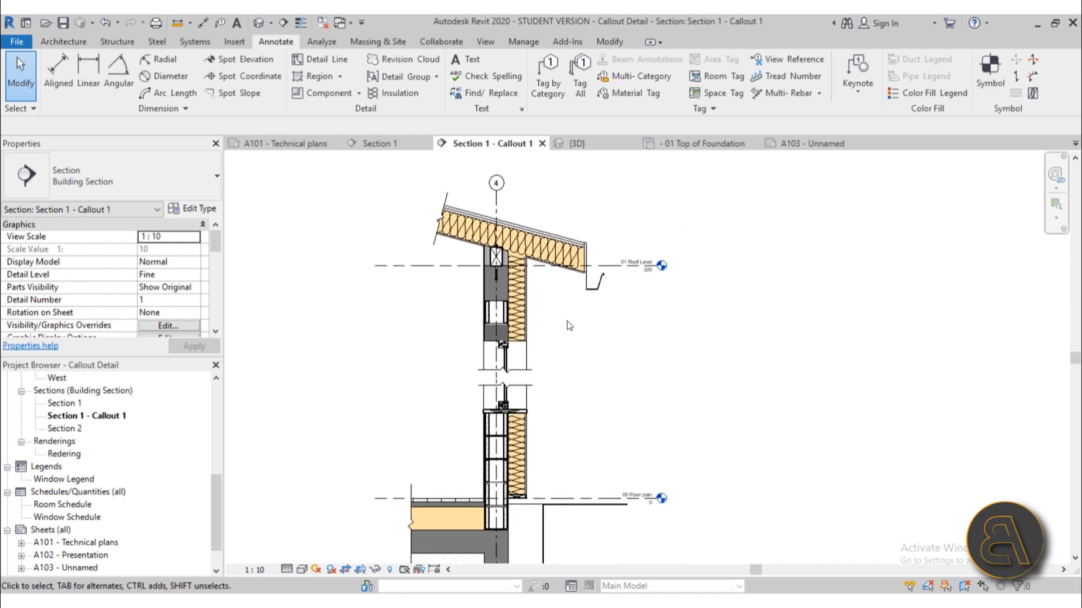